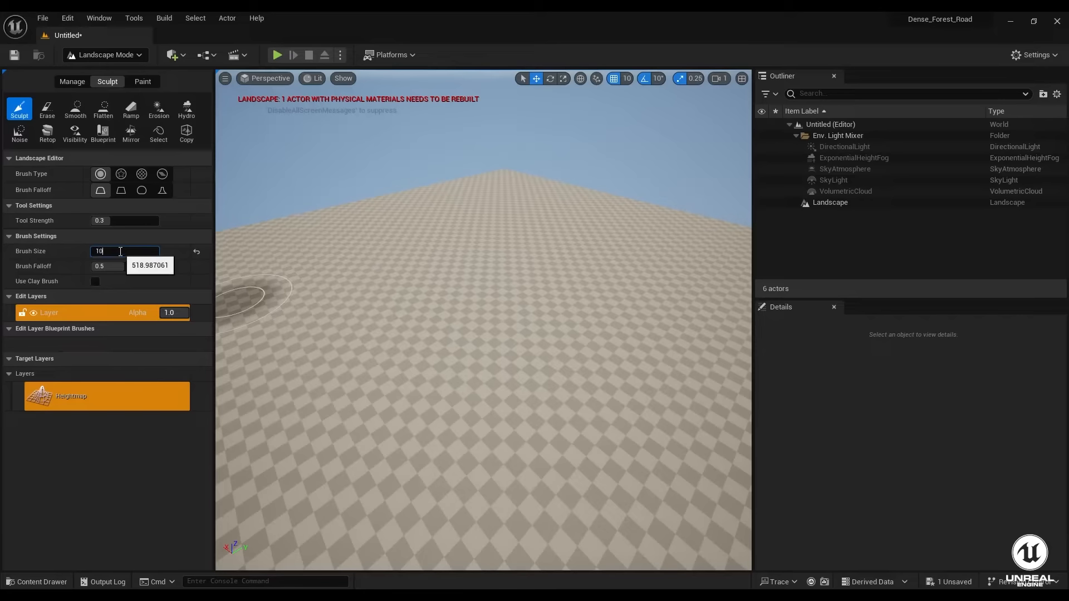
- Set the brush size of the landscape Sculpt tool to 10
key(Return)
mouse_move(437, 364)
right_down()
mouse_move(520, 363)
mouse_move(441, 341)
right_up()
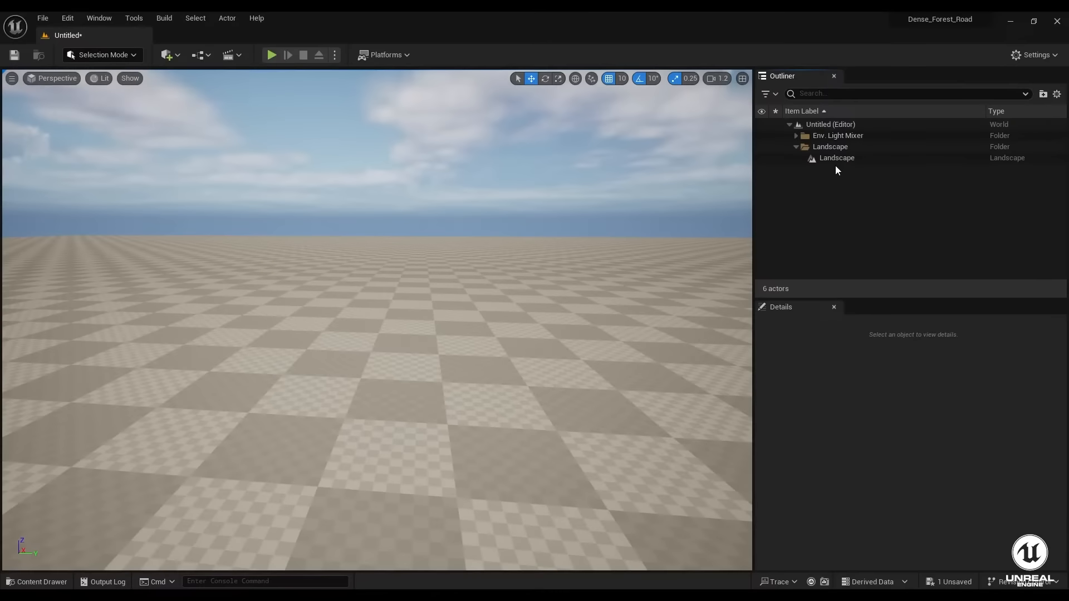
- Assign M_Ground_Moss as the Landscape Material of the Landscape actor, clearing the "Fog" property filter
click(837, 161)
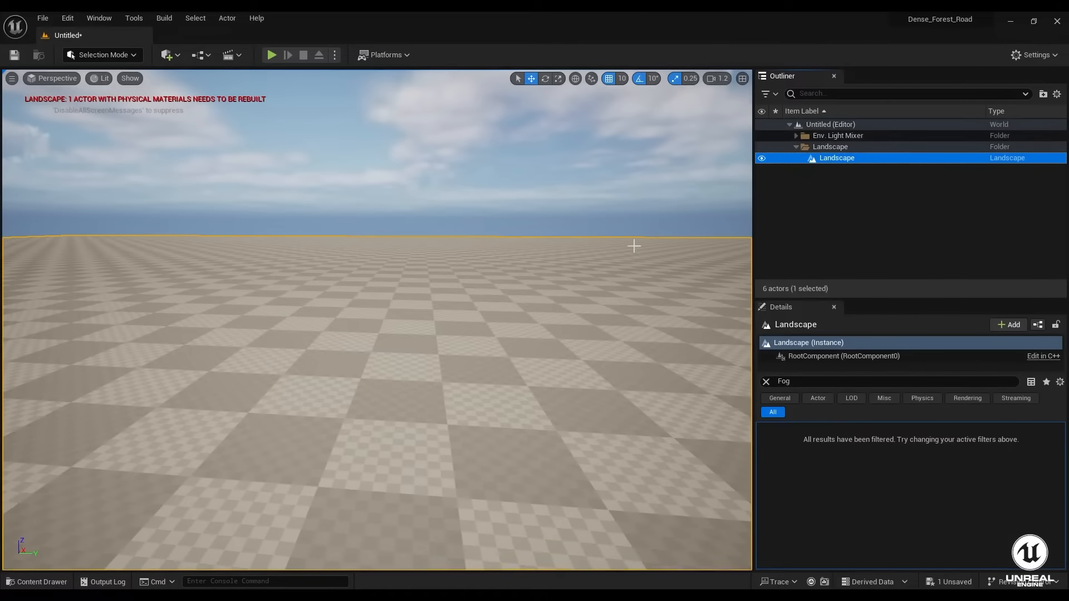
click(766, 382)
scroll(837, 462, down, 8)
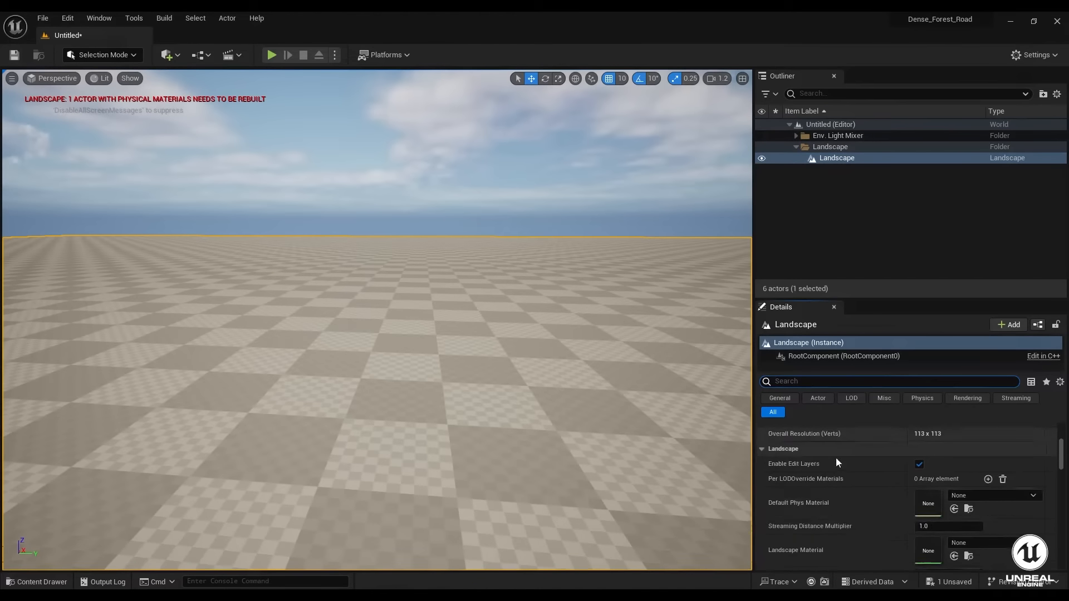
scroll(891, 473, down, 5)
click(961, 455)
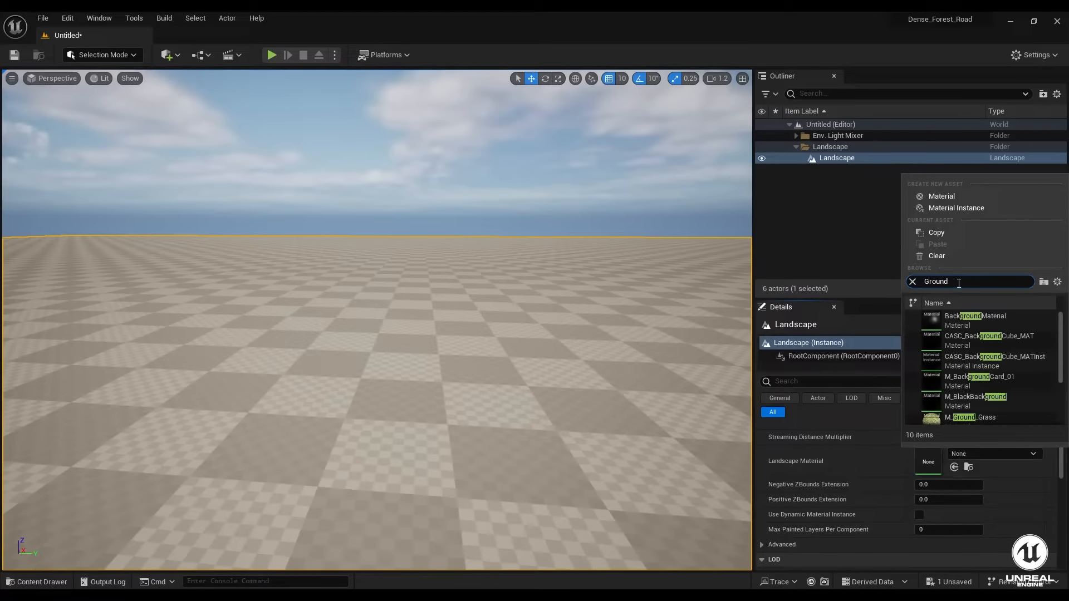
scroll(1002, 351, down, 2)
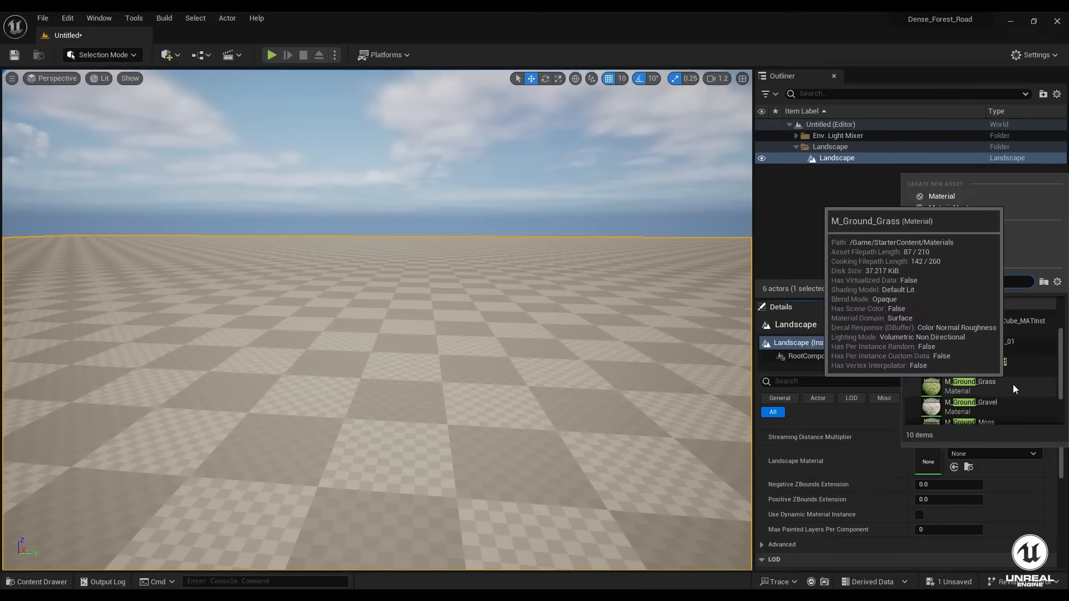
scroll(1008, 384, down, 2)
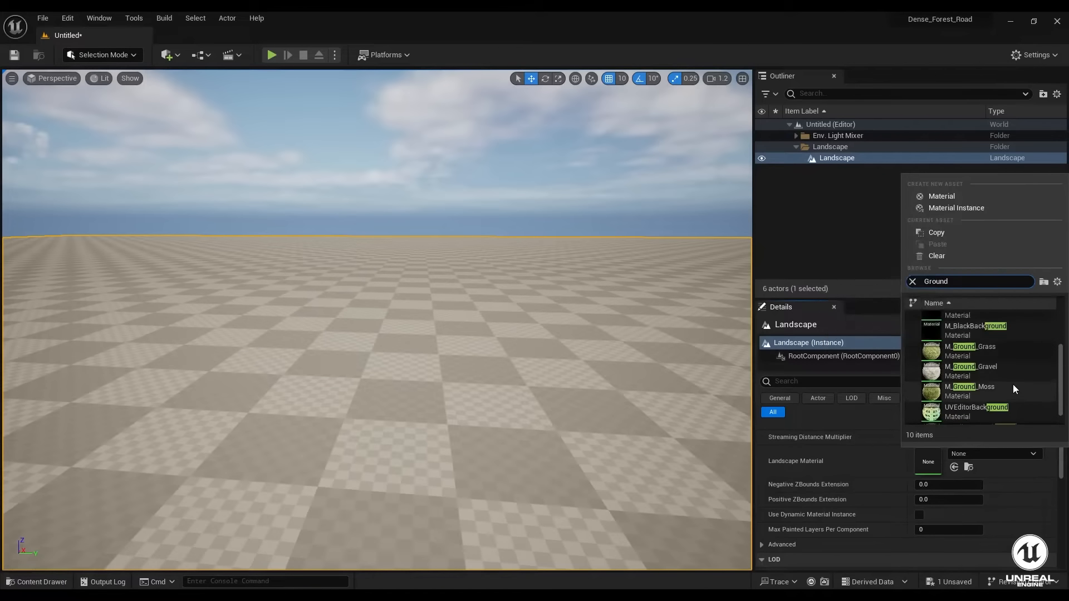
click(981, 374)
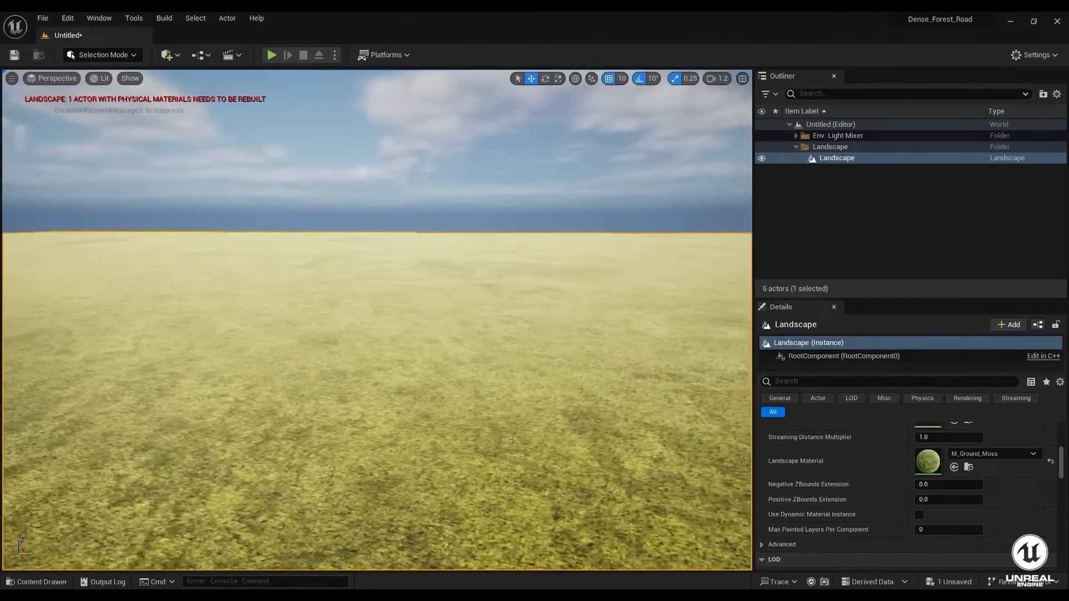
- Save the level in the Content folder as Dense_Forest_Road
right_drag(377, 320, 389, 295)
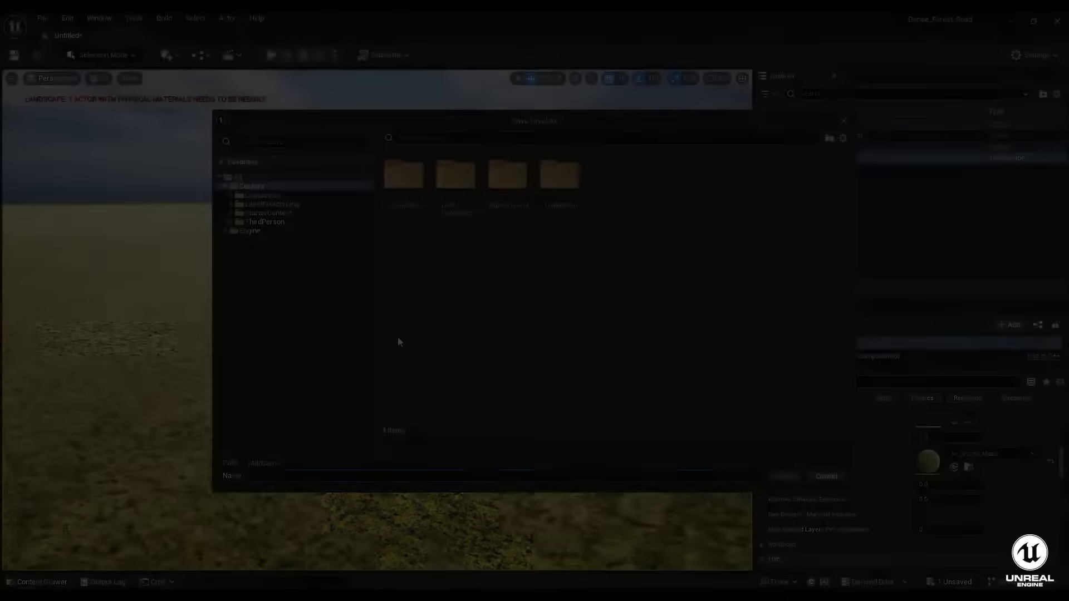
text(Dense)
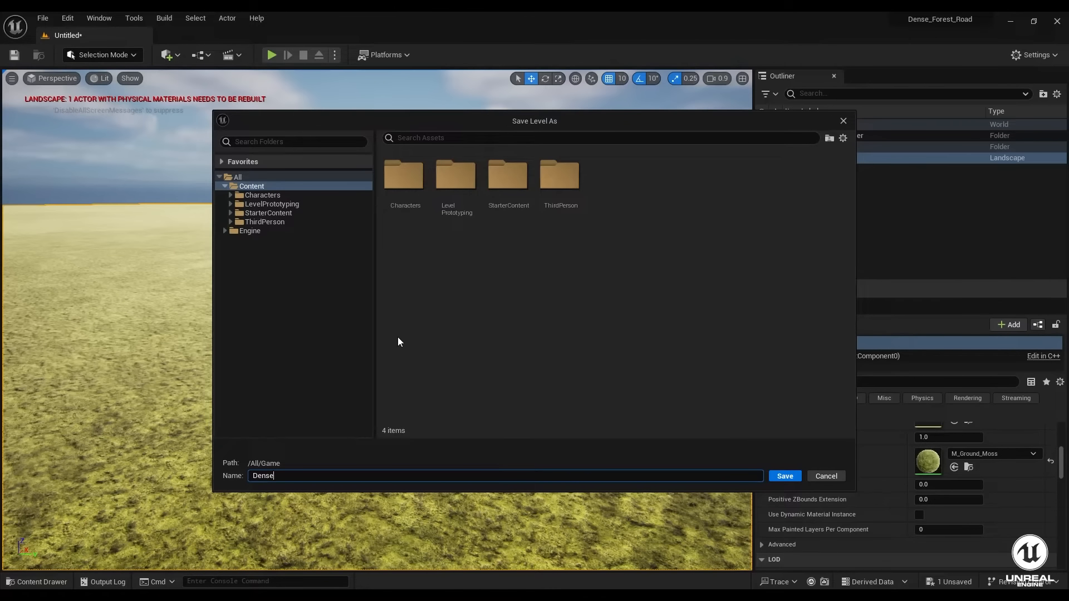
text(_Forest_Road)
key(Return)
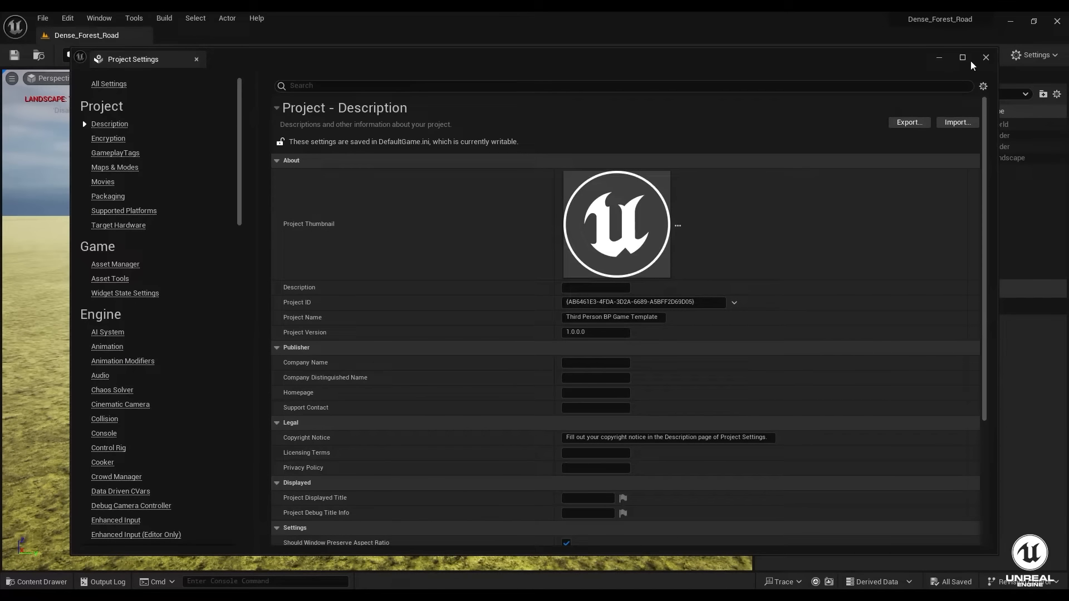
- Set the project's Editor Startup Map to Dense_Forest_Road in Maps & Modes
click(115, 168)
click(645, 237)
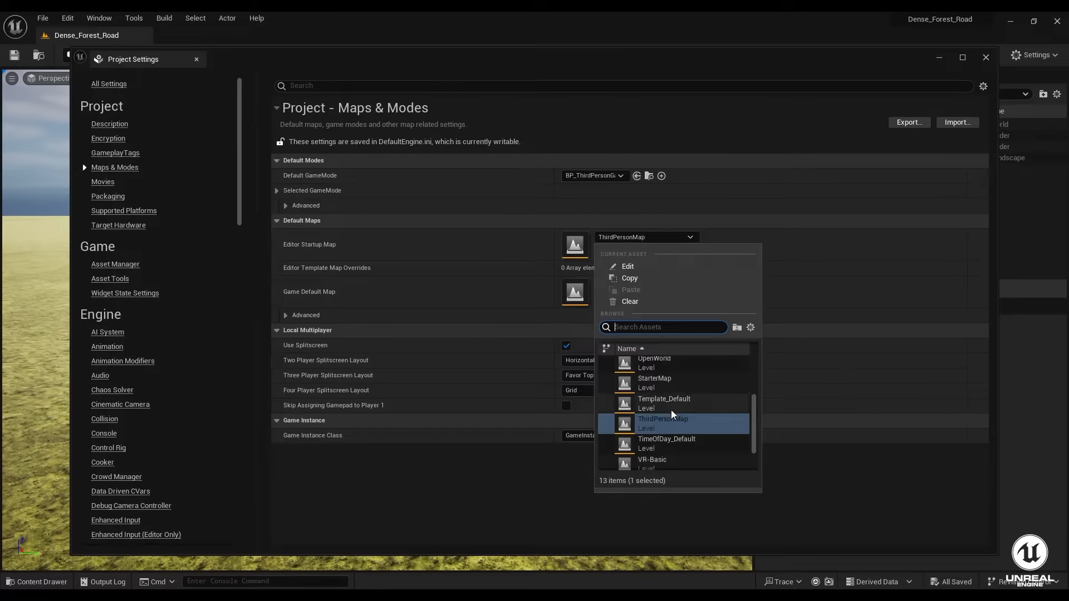
scroll(672, 415, up, 3)
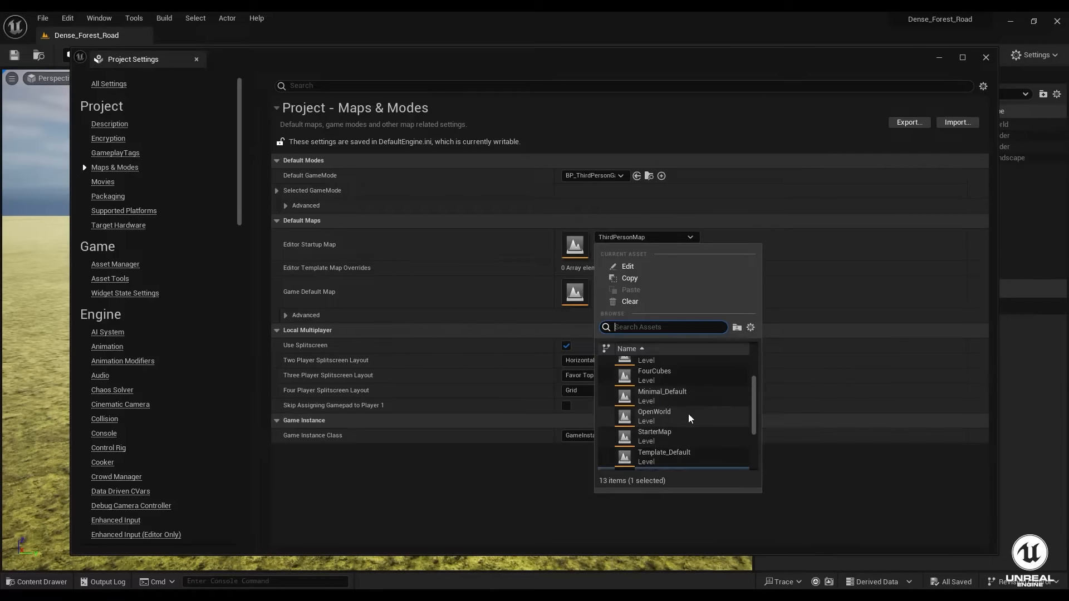
scroll(689, 412, up, 3)
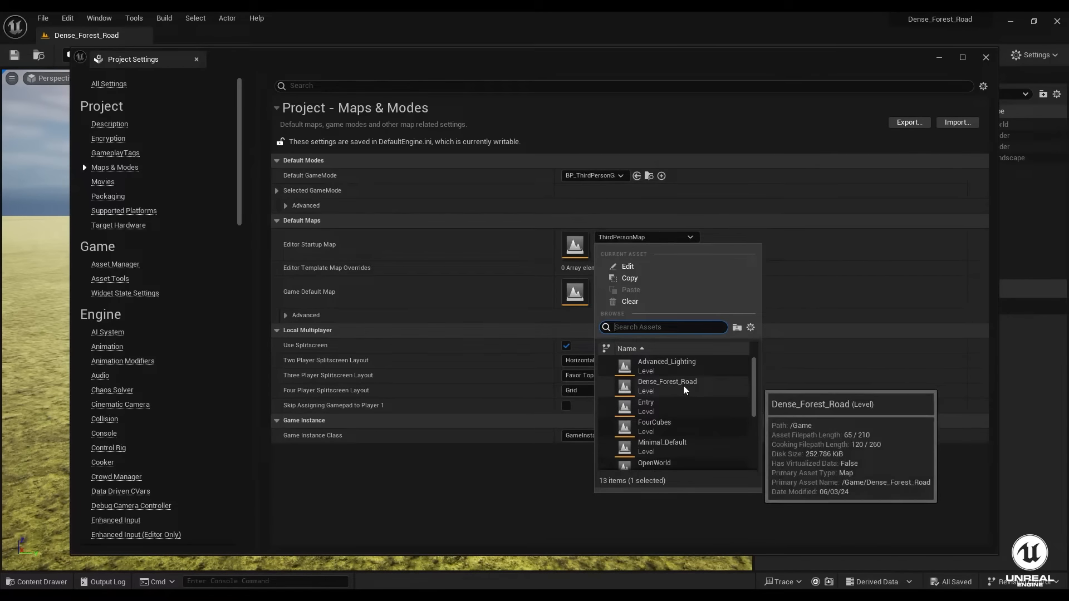
click(667, 382)
- Set the Game Default Map to Dense_Forest_Road and close the project settings
click(645, 285)
scroll(700, 452, down, 2)
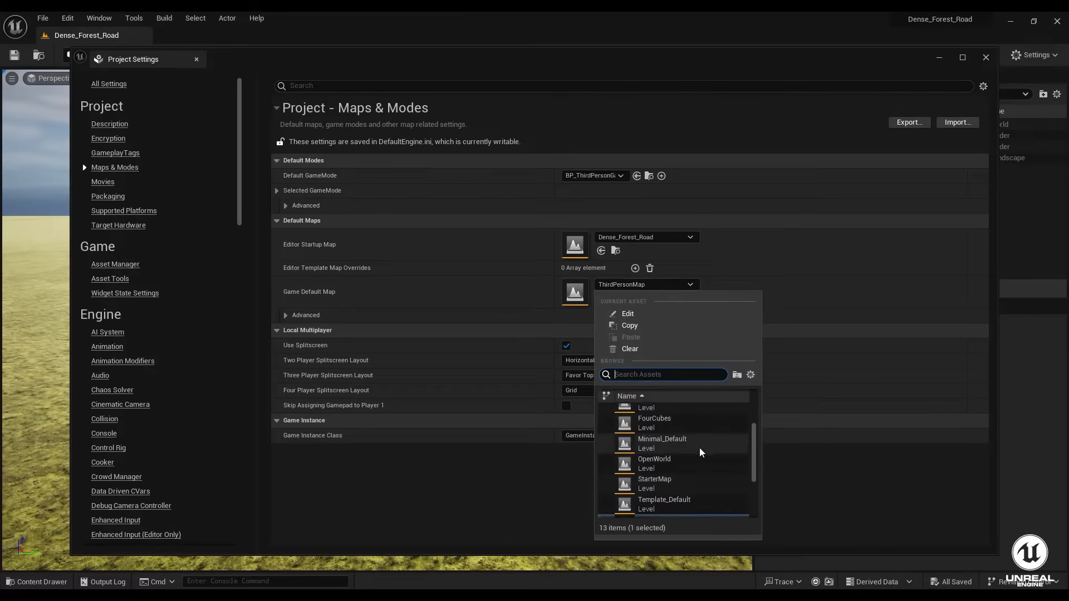
scroll(700, 452, down, 2)
scroll(687, 443, up, 3)
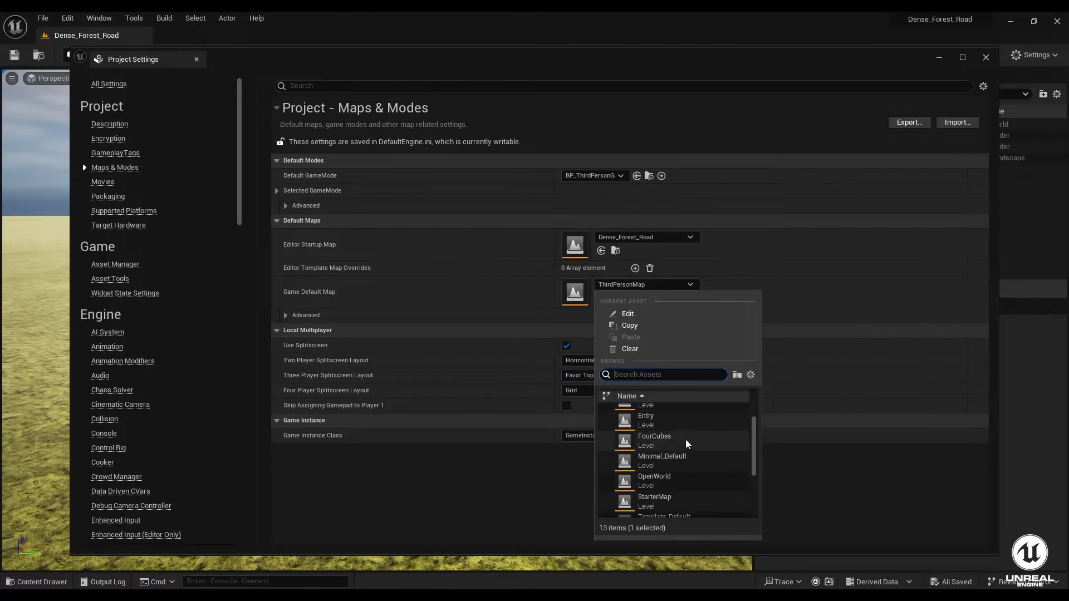
scroll(686, 444, up, 2)
click(657, 432)
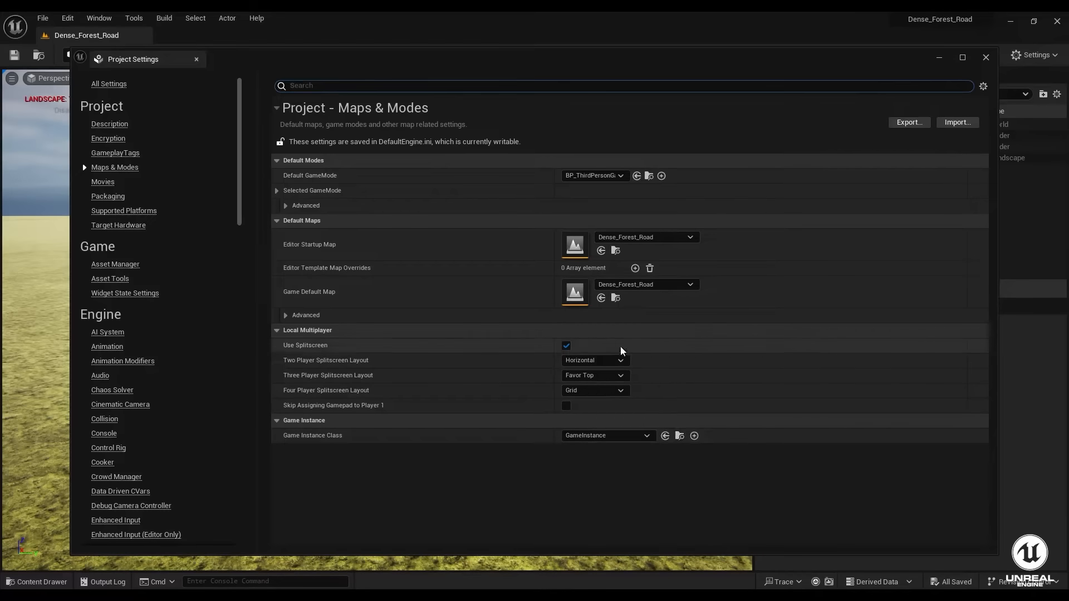
click(985, 58)
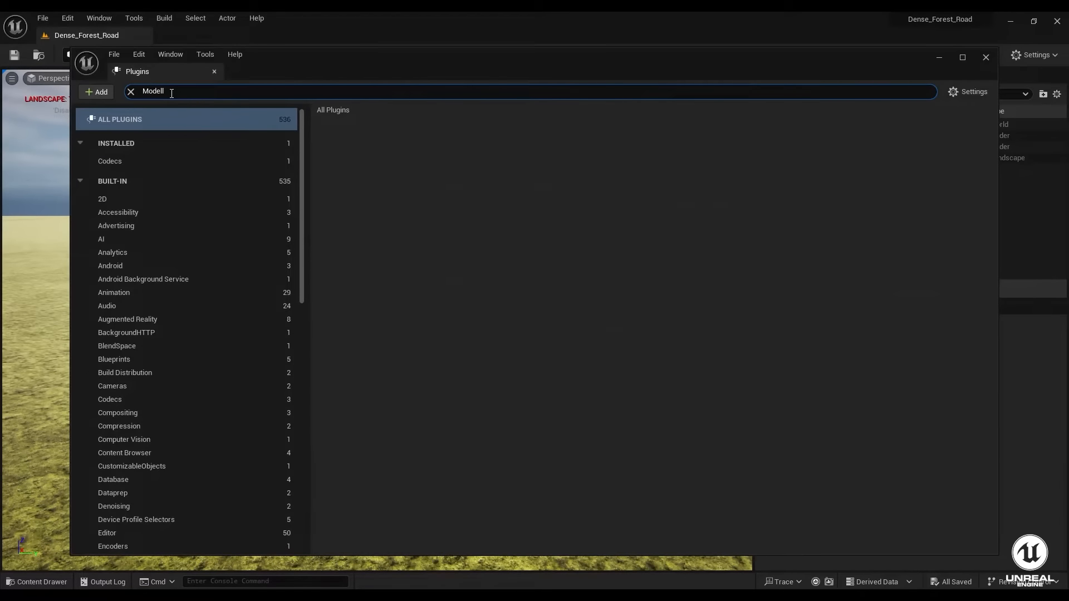
- Search the plugins for "Model" and check whether Modeling Tools Editor Mode is enabled
key(BackSpace)
scroll(444, 320, down, 4)
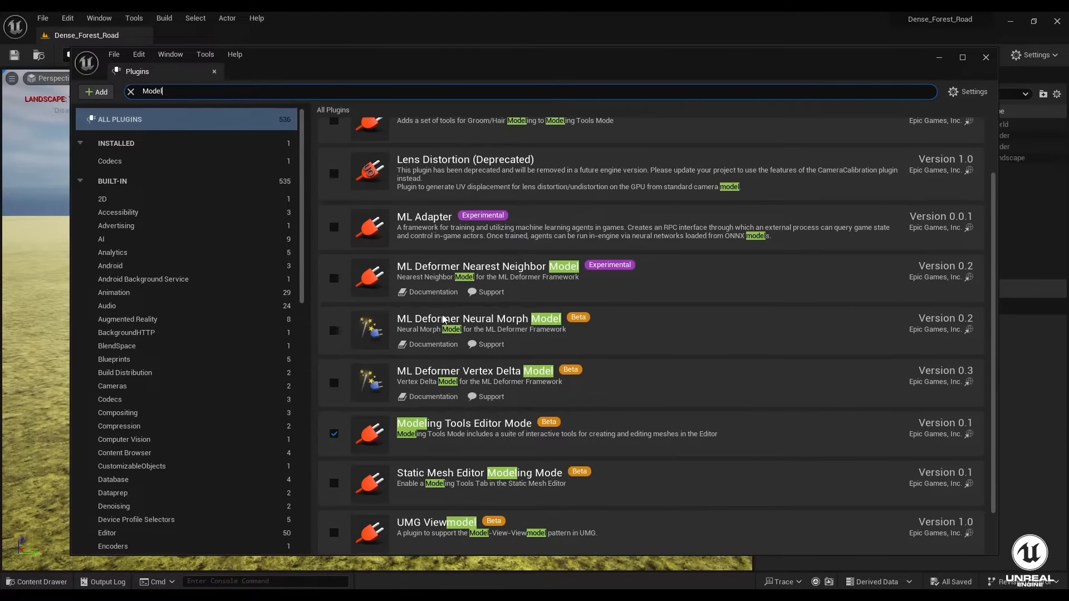
scroll(444, 320, up, 3)
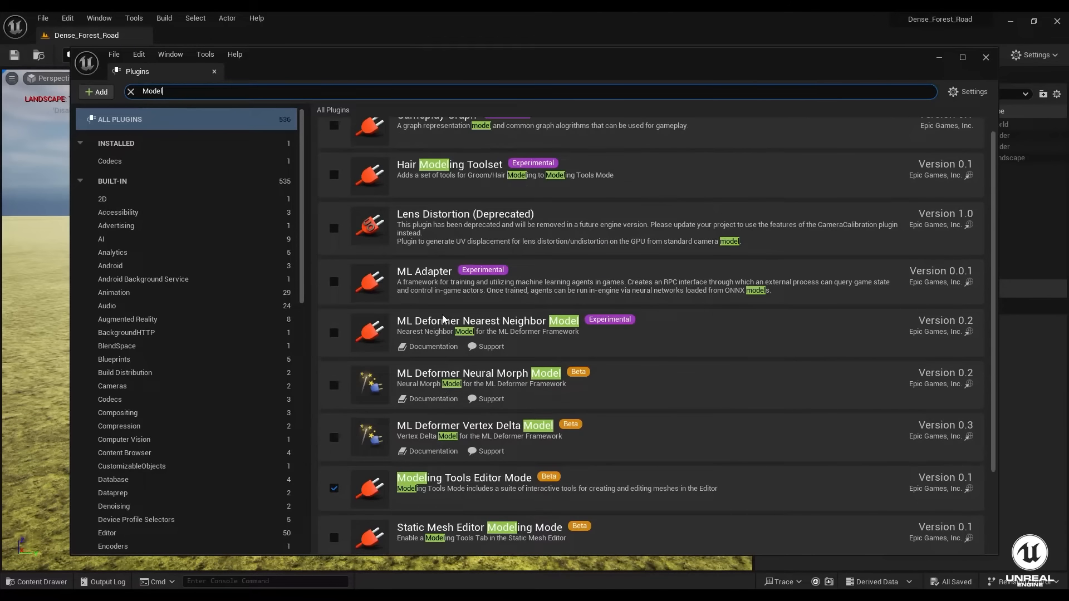
scroll(444, 441, down, 2)
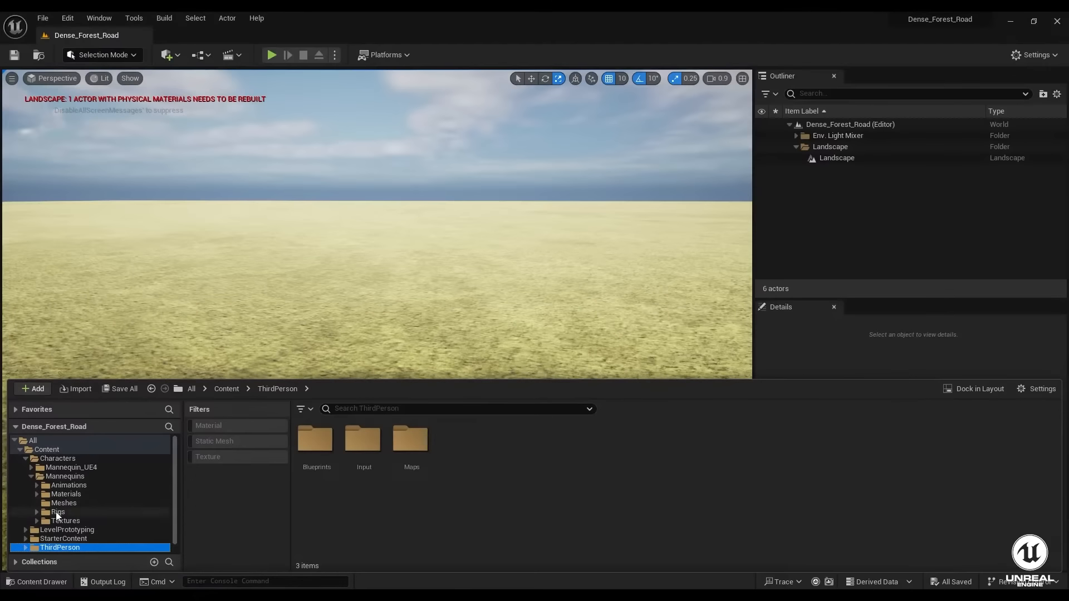
- Place the SKM_Quinn_Simple mannequin from the Mannequins Meshes folder on the landscape
click(60, 504)
drag(550, 441, 385, 348)
right_drag(401, 357, 362, 356)
- Reset the mannequin's location to the world origin and raise it to about 100 on Z, onto the ground
scroll(857, 484, up, 10)
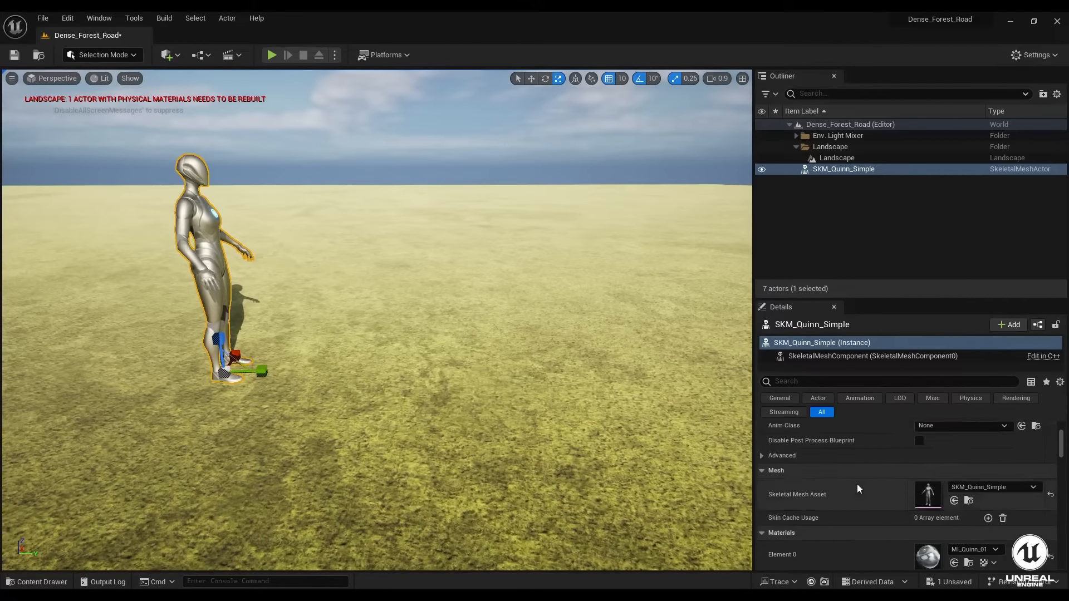
click(1053, 445)
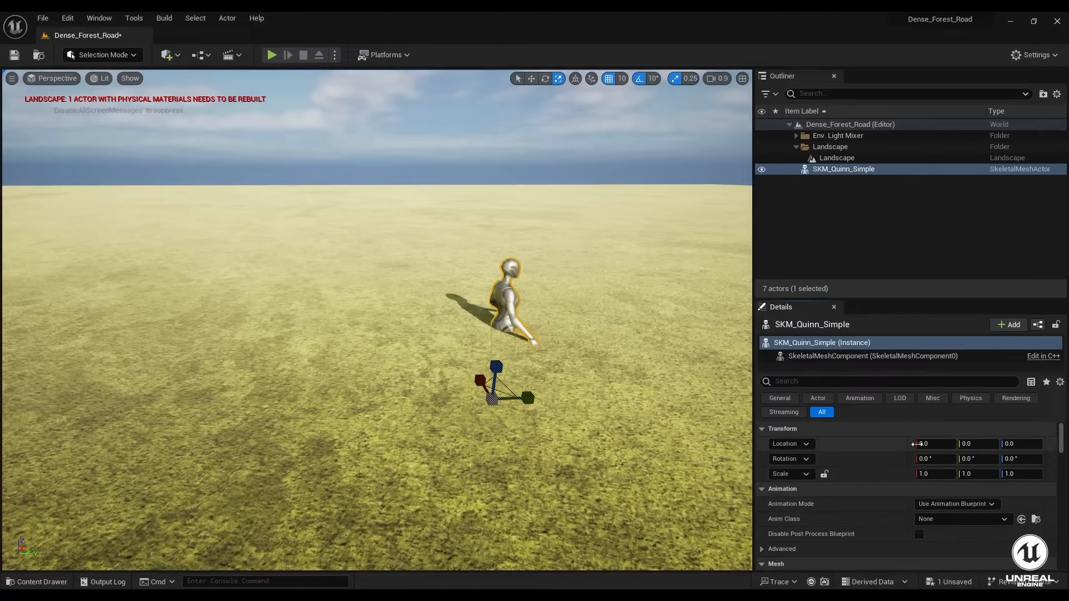
key(w)
drag(492, 364, 481, 272)
- Rotate the mannequin to about -90° around the Z axis
key(e)
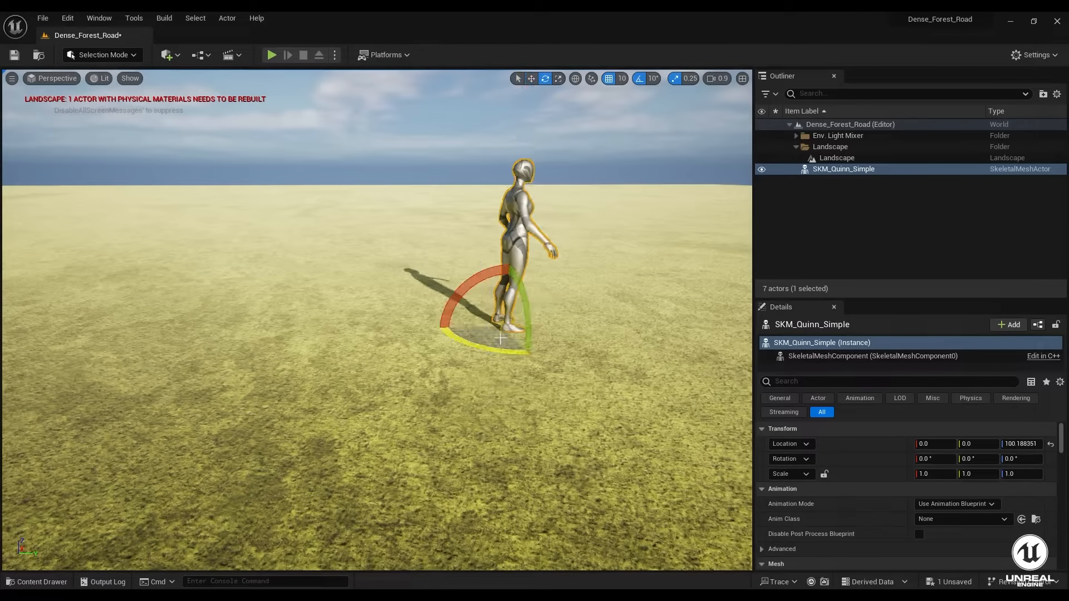
drag(501, 351, 442, 332)
right_drag(559, 342, 607, 341)
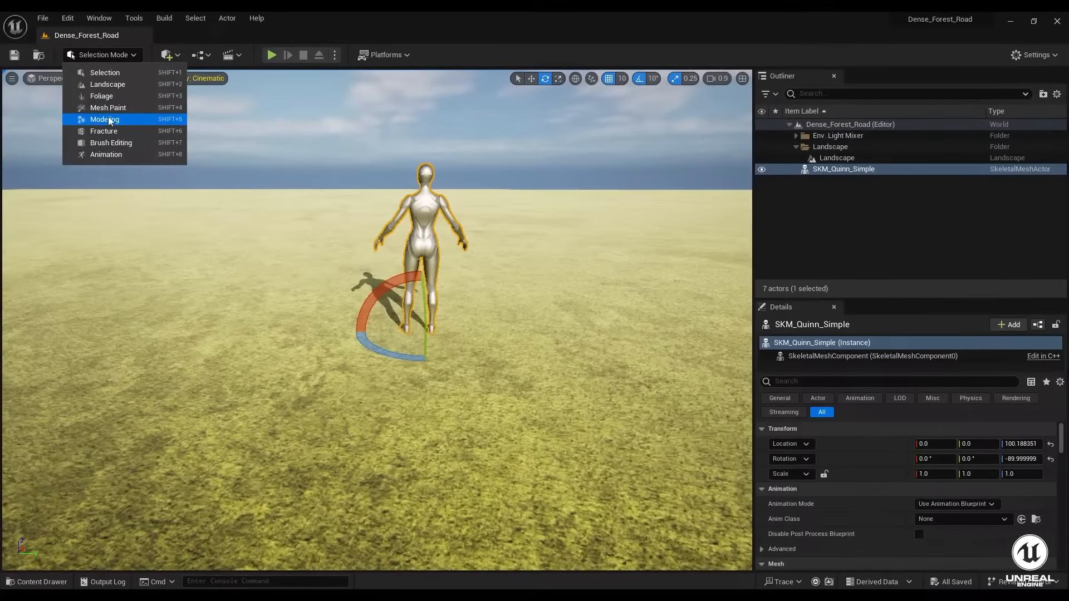
- In Modeling Mode, create a rectangle and place it on the ground at about X -220, Y -10, Z 100
click(109, 120)
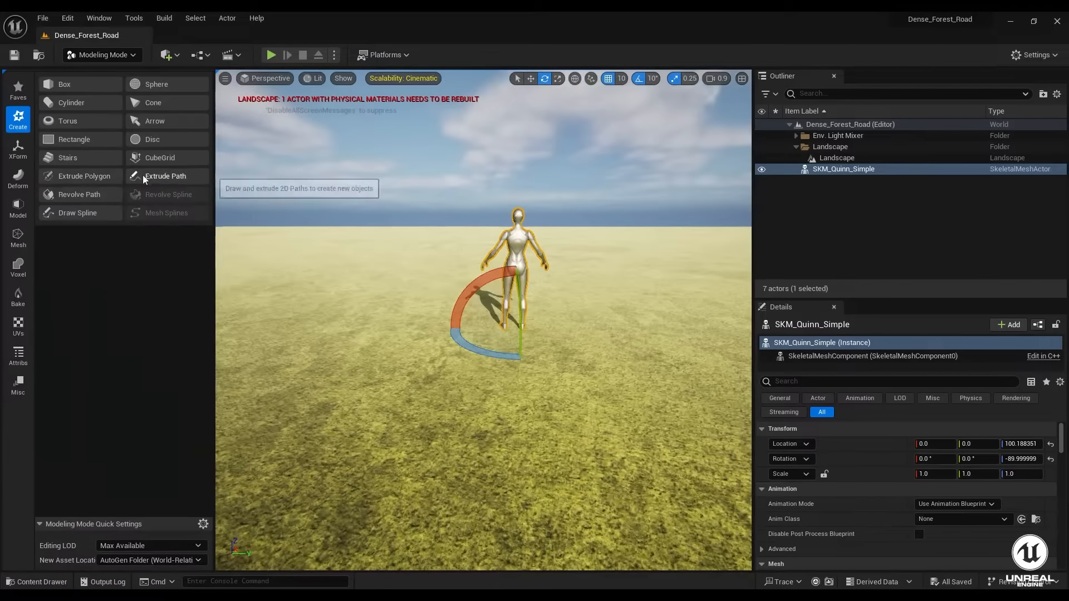
click(73, 140)
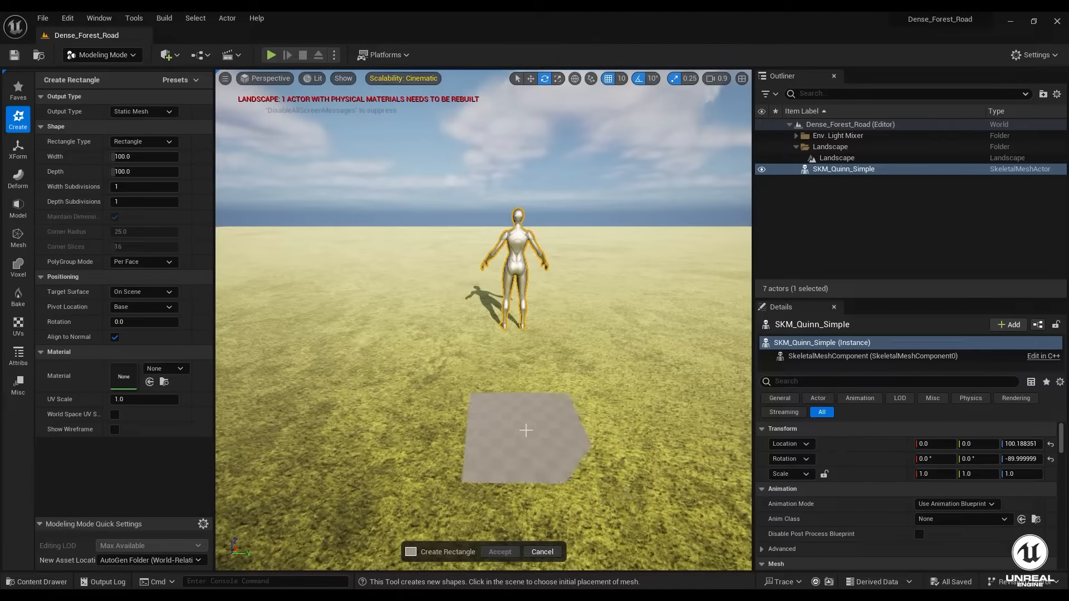
click(526, 430)
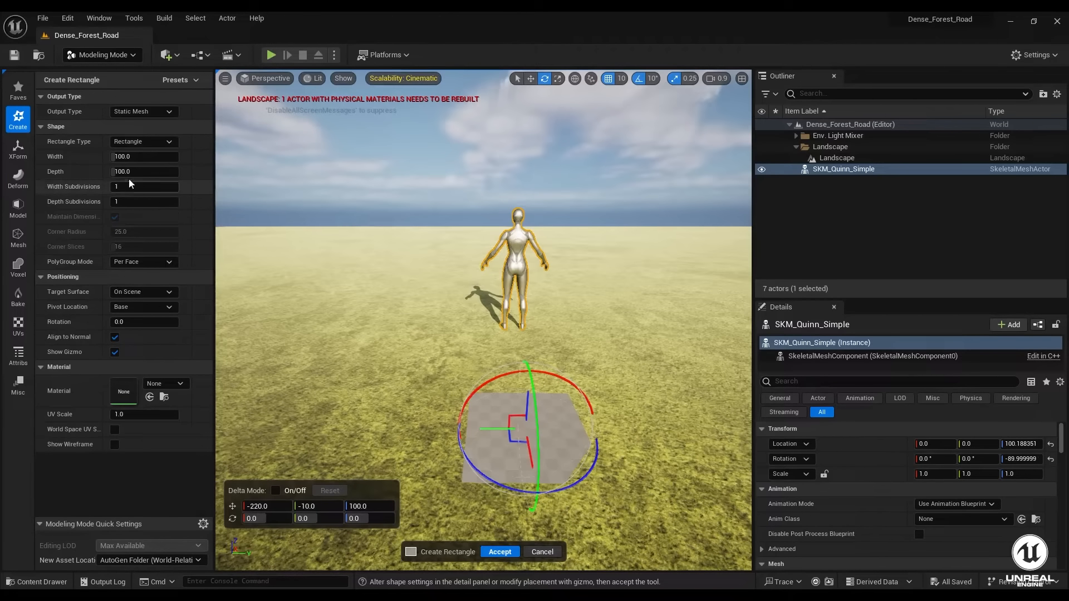
- Set the rectangle's width and depth to 1000 each
click(134, 157)
text(1000)
key(Return)
key(a)
right_drag(278, 312, 334, 313)
click(135, 171)
text(1000)
key(Return)
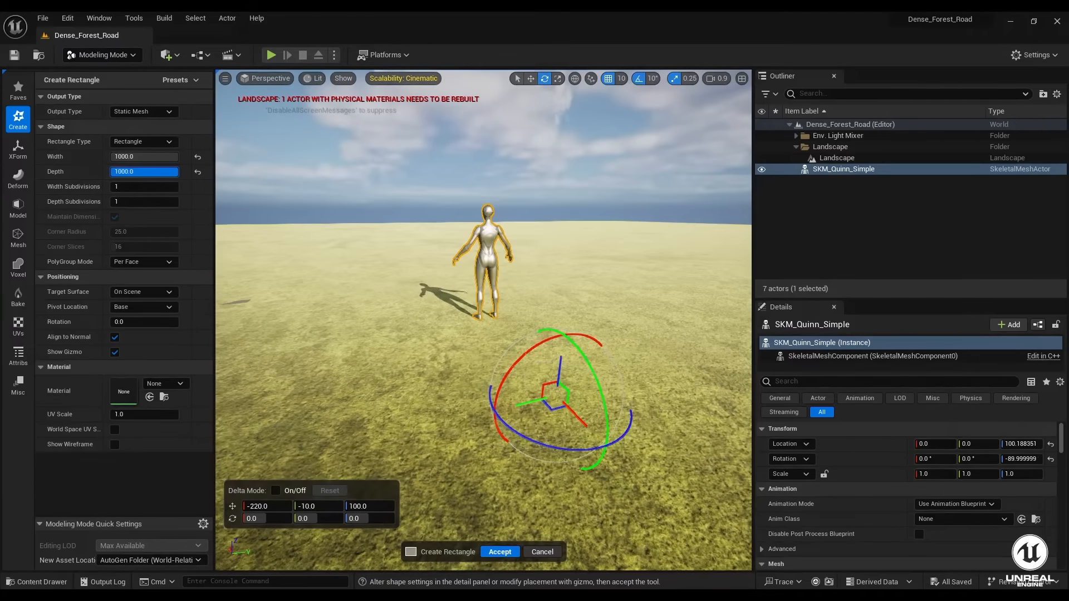
- Try depths of 2000 and 5000 for the rectangle while viewing it from above
key(a)
right_drag(390, 312, 540, 354)
key(e)
right_drag(483, 320, 440, 313)
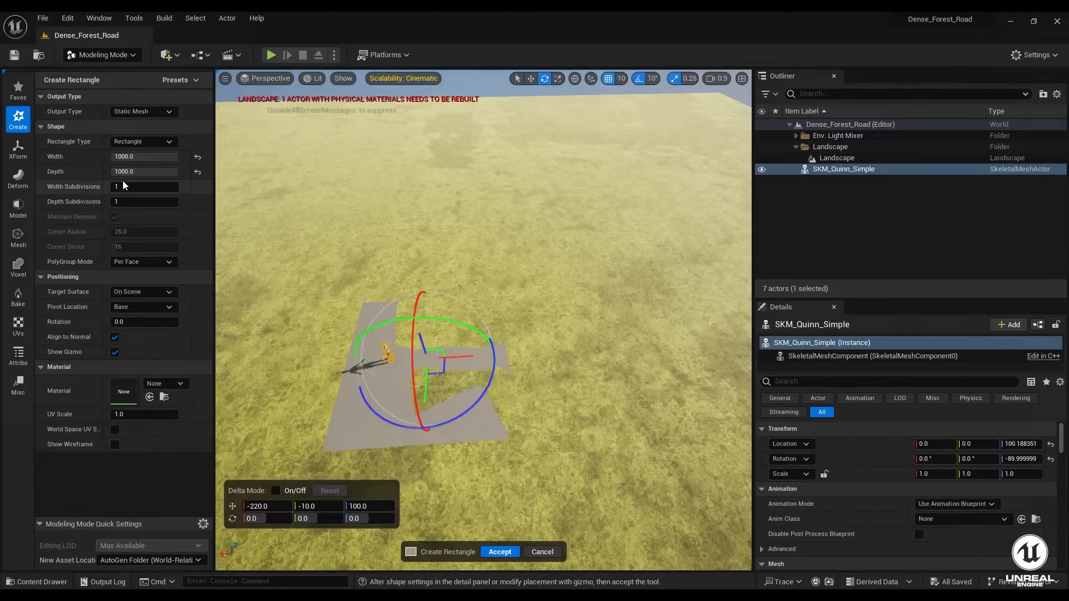
click(141, 173)
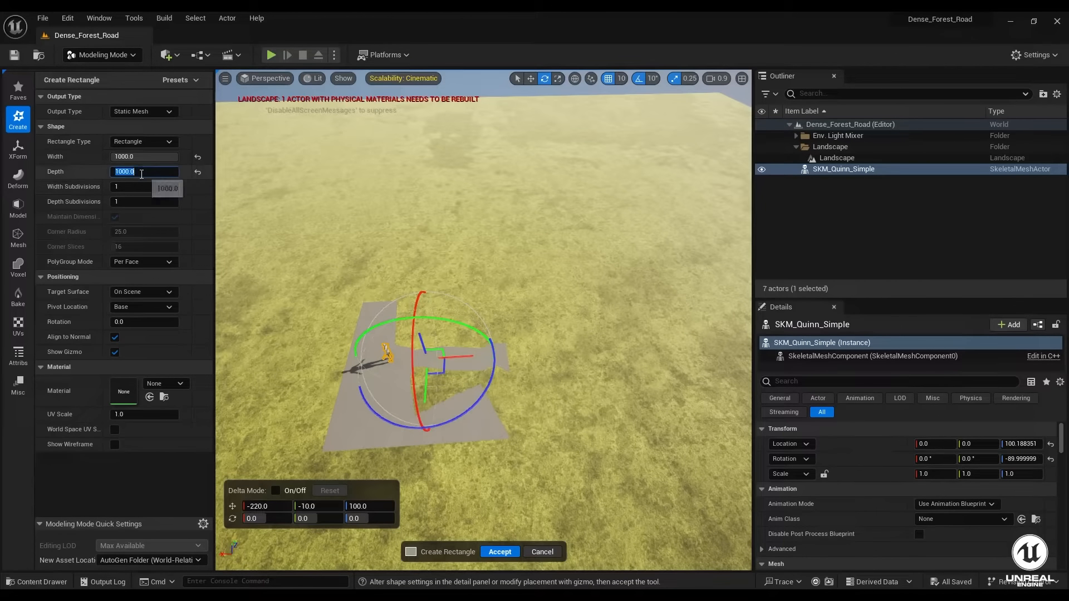
key(Return)
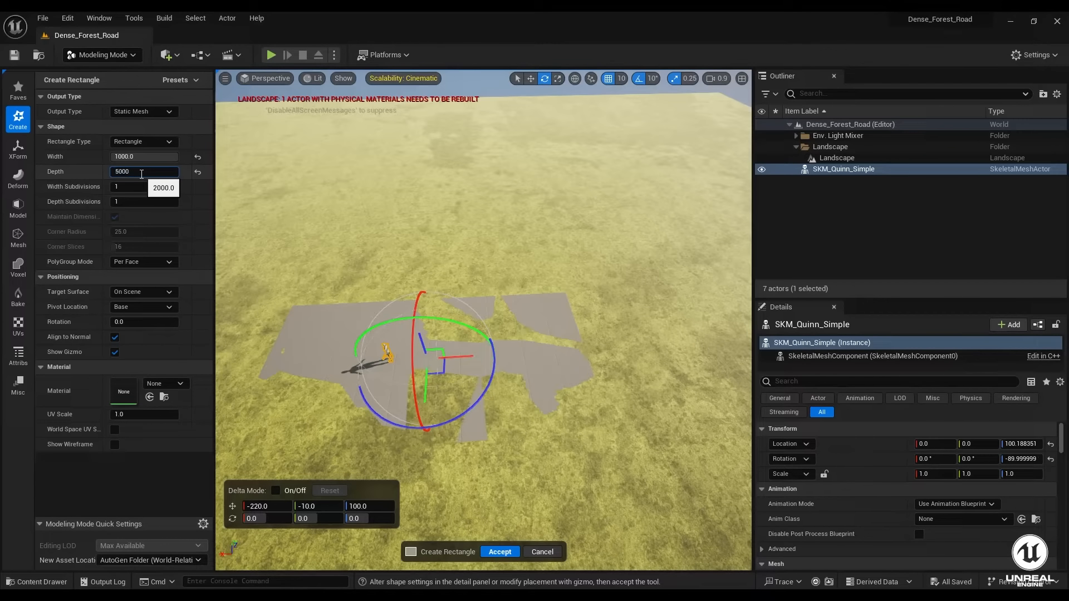
key(Return)
- Lengthen the road rectangle by trying depths of 6000, 8000 and 10000, and settle on 12000
right_drag(389, 251, 590, 228)
click(144, 173)
text(600)
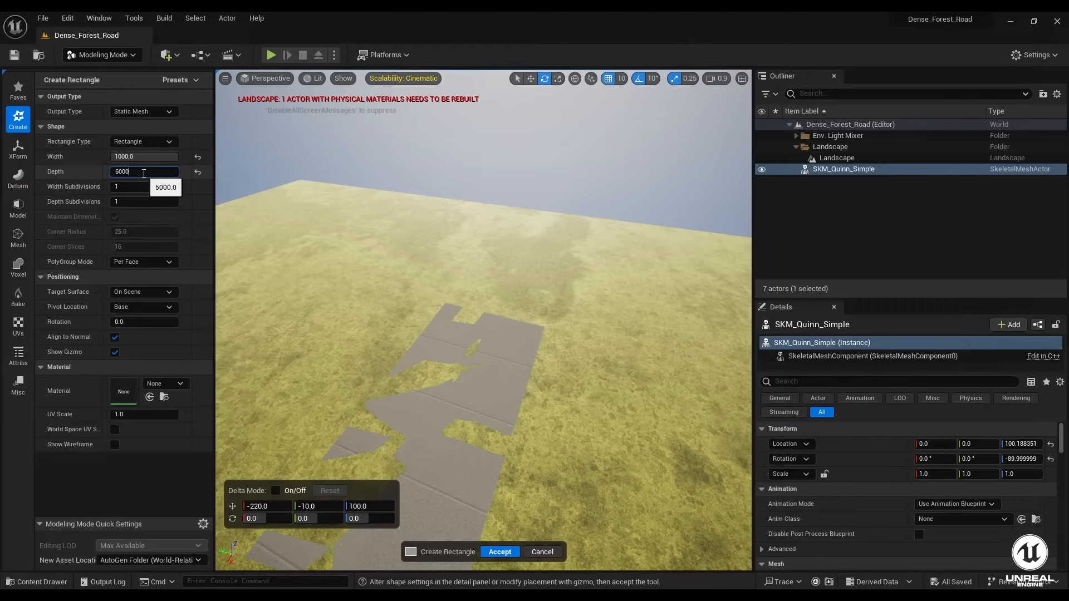
text(0)
key(Return)
text(8000)
key(Return)
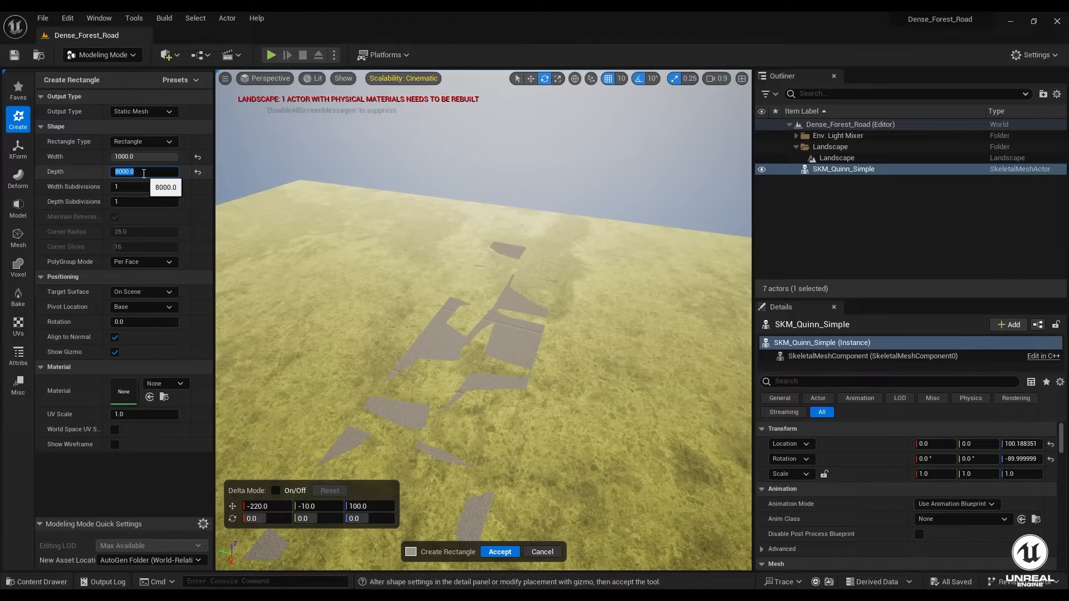
key(Return)
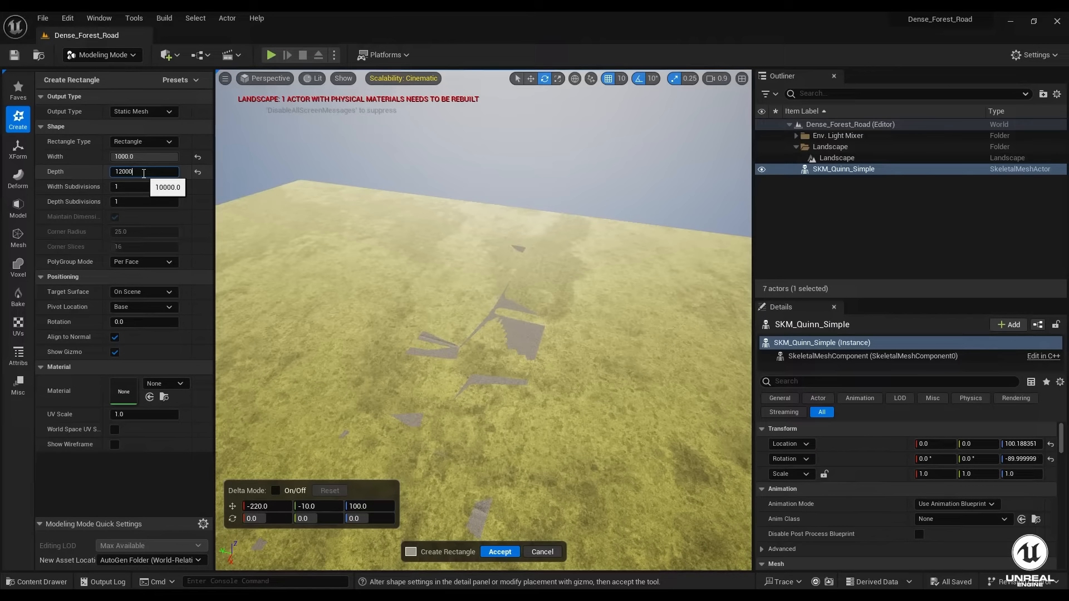
text(12000)
key(Return)
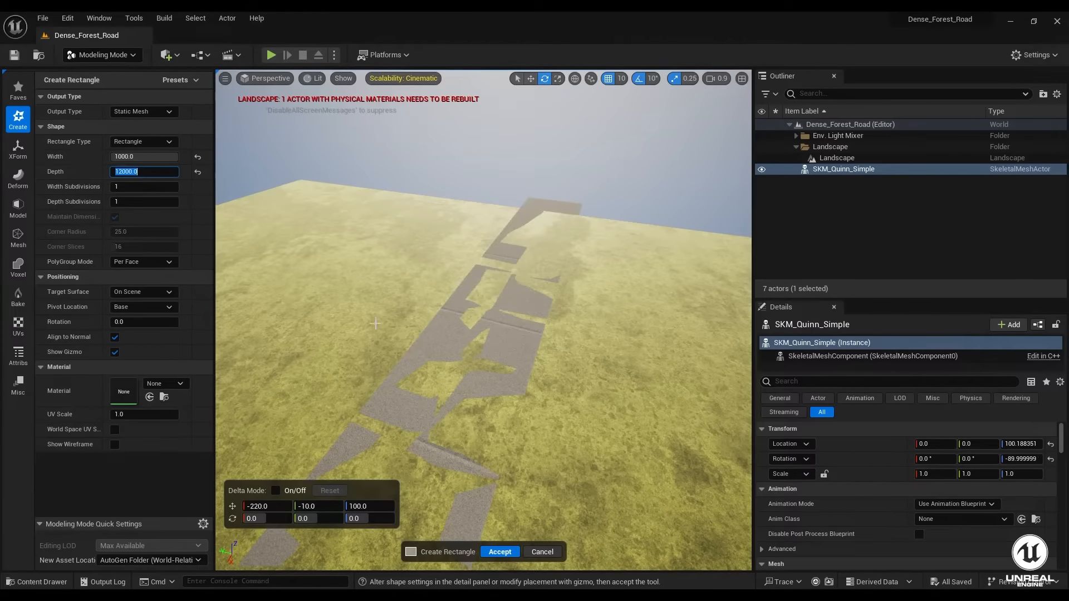
- Try 60 width subdivisions for the road rectangle, then set them to 100
right_drag(485, 425, 512, 435)
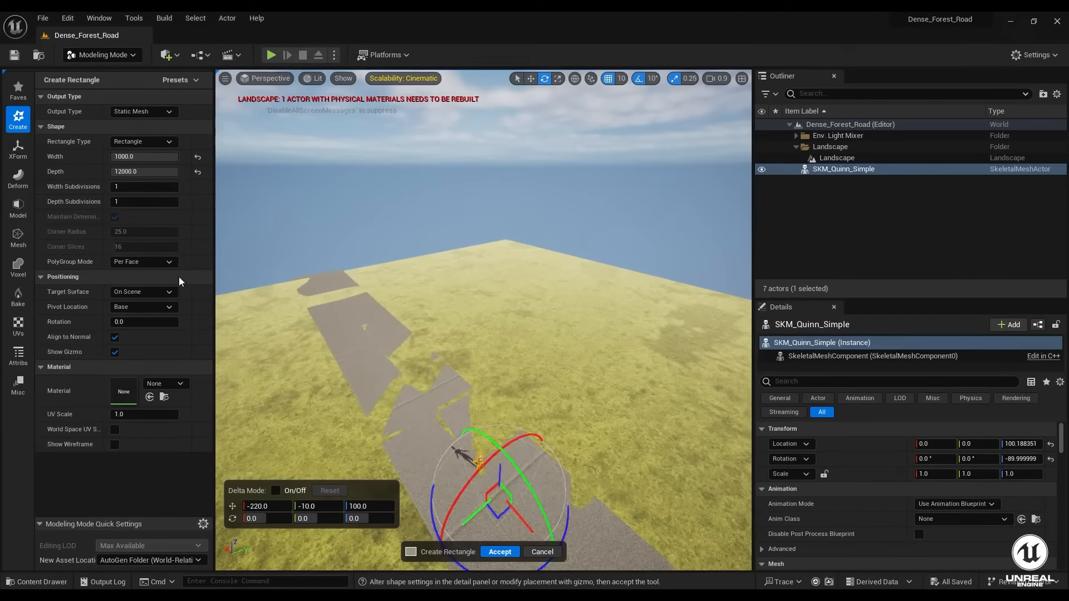
right_drag(357, 334, 370, 365)
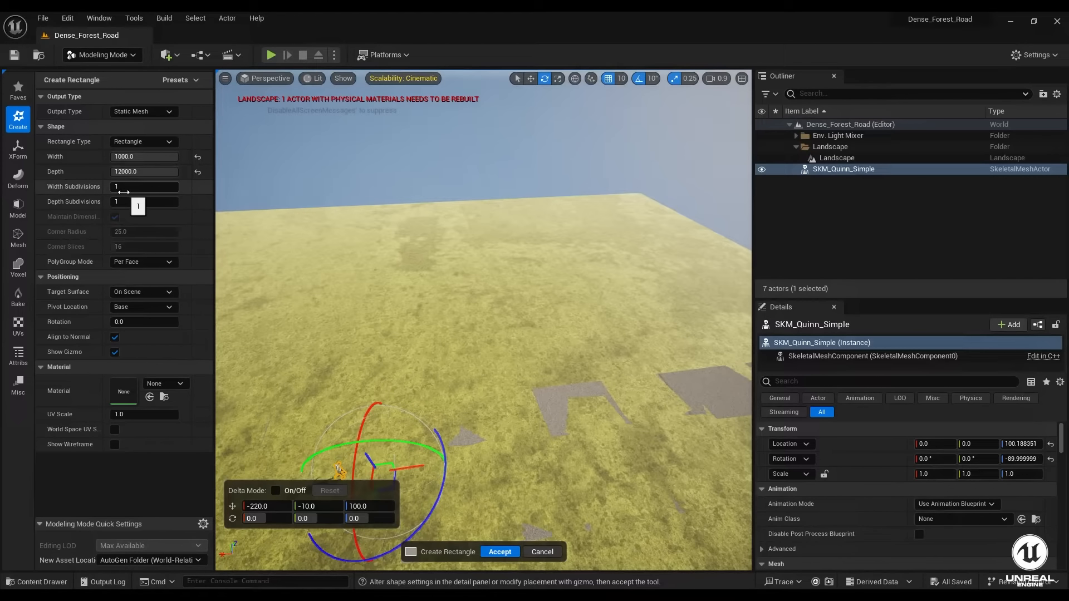
right_drag(356, 334, 411, 449)
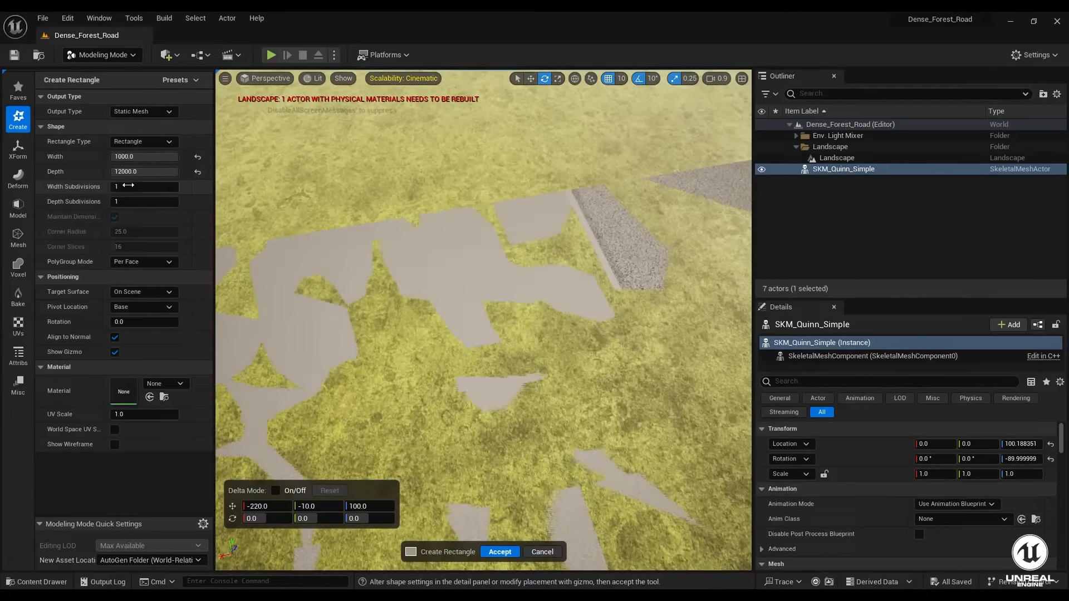
drag(134, 187, 167, 187)
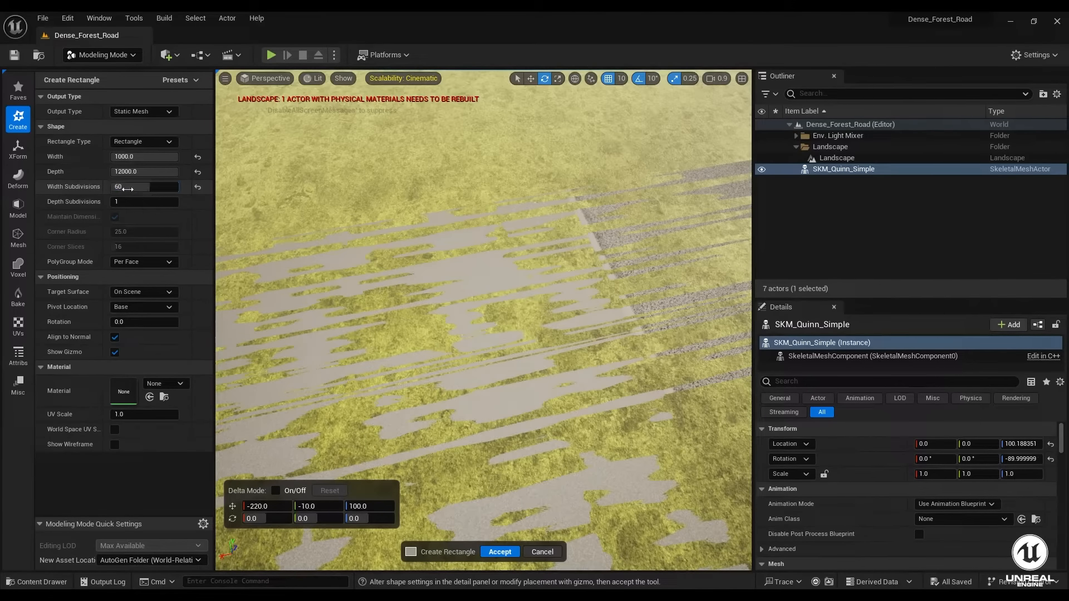
click(128, 188)
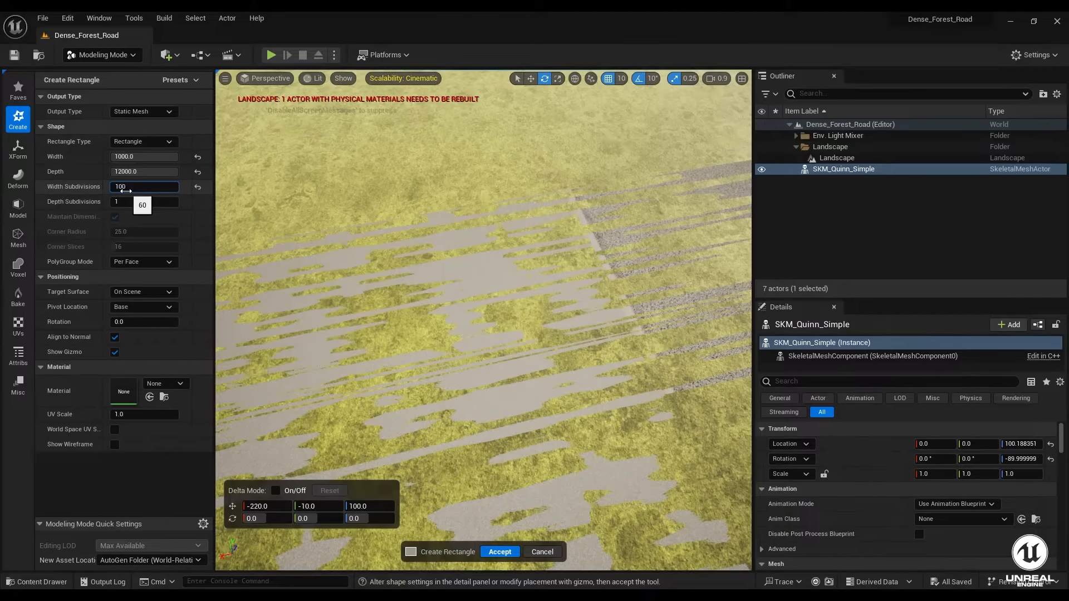
key(Return)
- Set the road rectangle's depth subdivisions to 500 and accept the shape
click(138, 206)
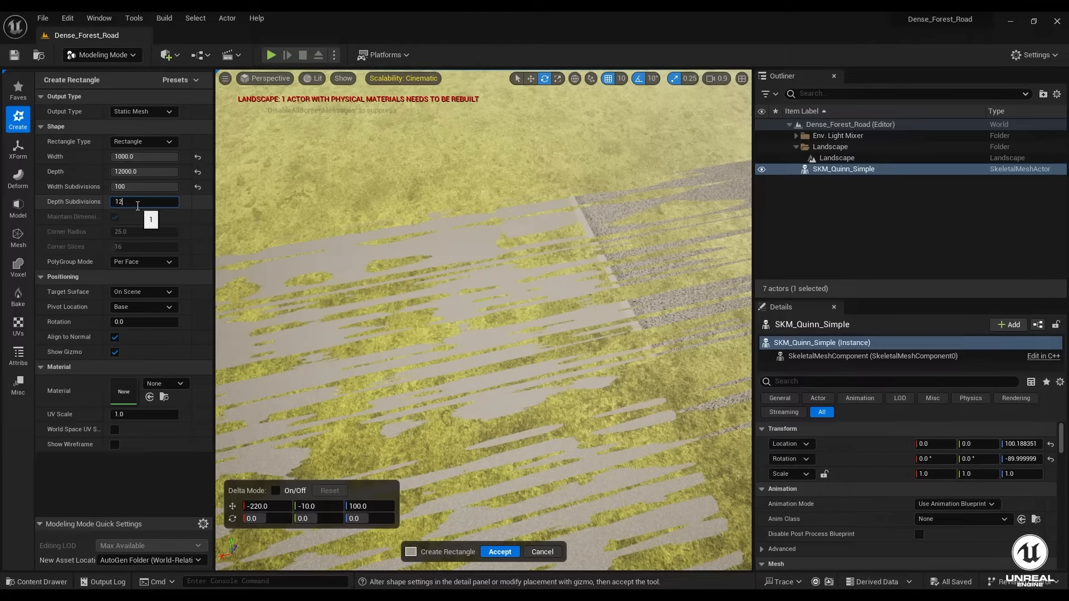
text(1200)
key(Return)
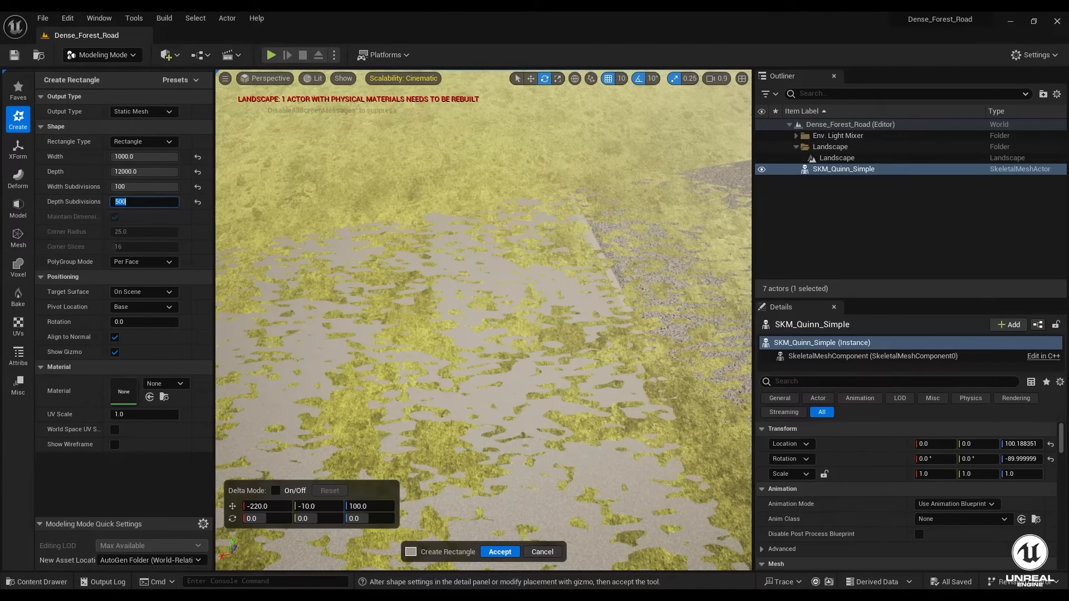
right_drag(390, 290, 501, 251)
mouse_move(451, 319)
right_down()
mouse_move(385, 317)
mouse_move(451, 319)
right_up()
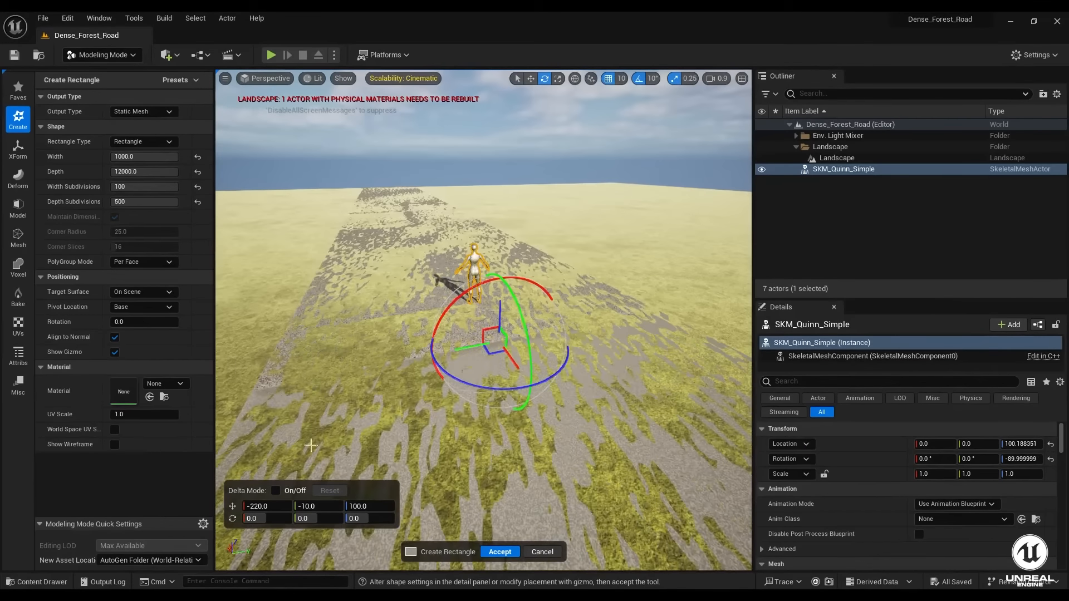
click(500, 552)
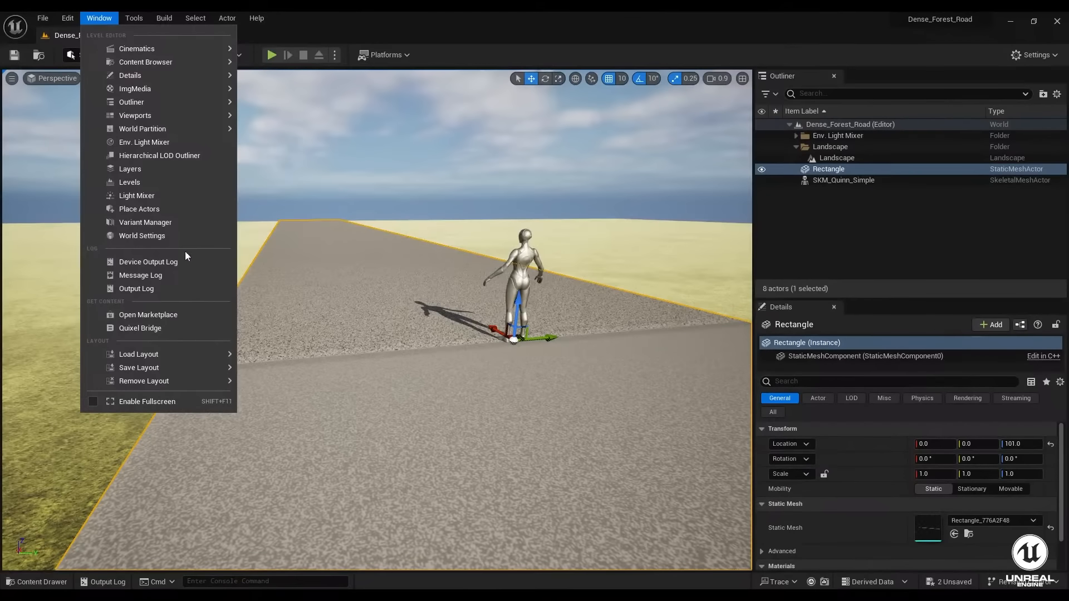
- Open Quixel Bridge and browse to the torn asphalt surfaces
click(144, 328)
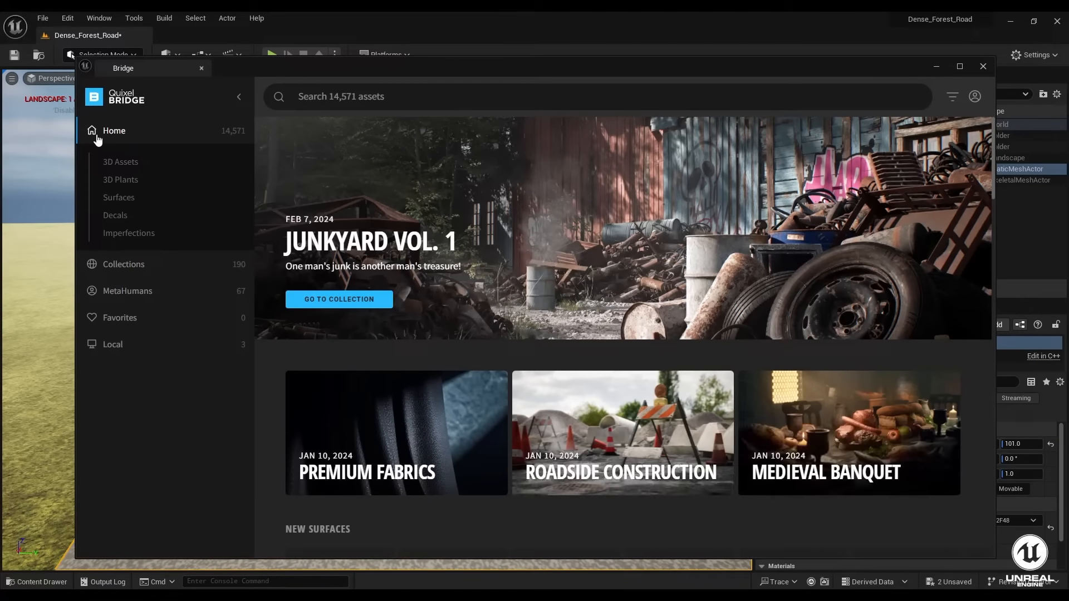
click(119, 198)
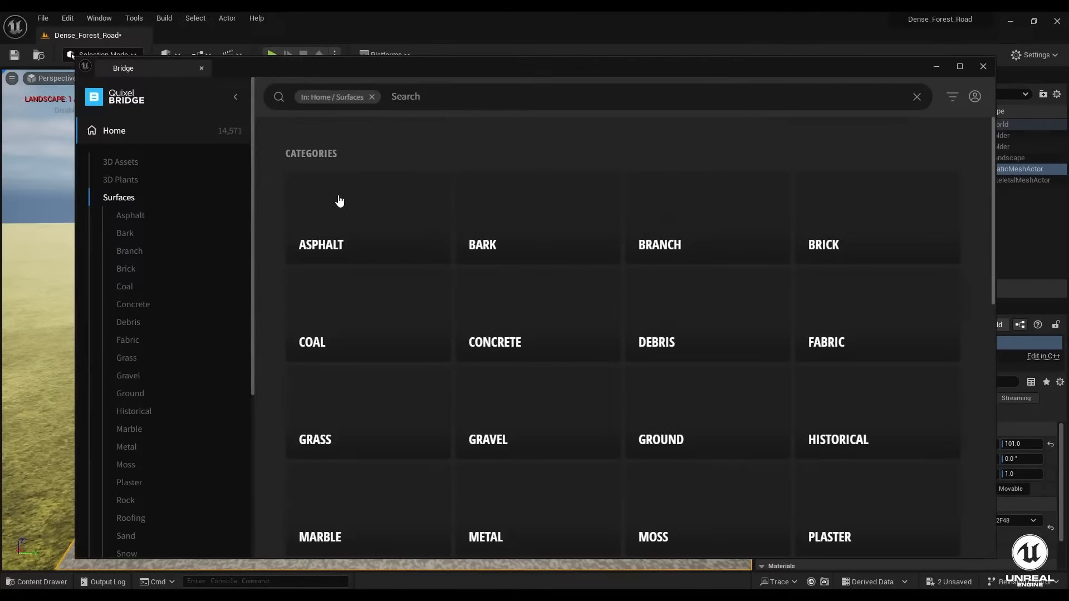
click(339, 202)
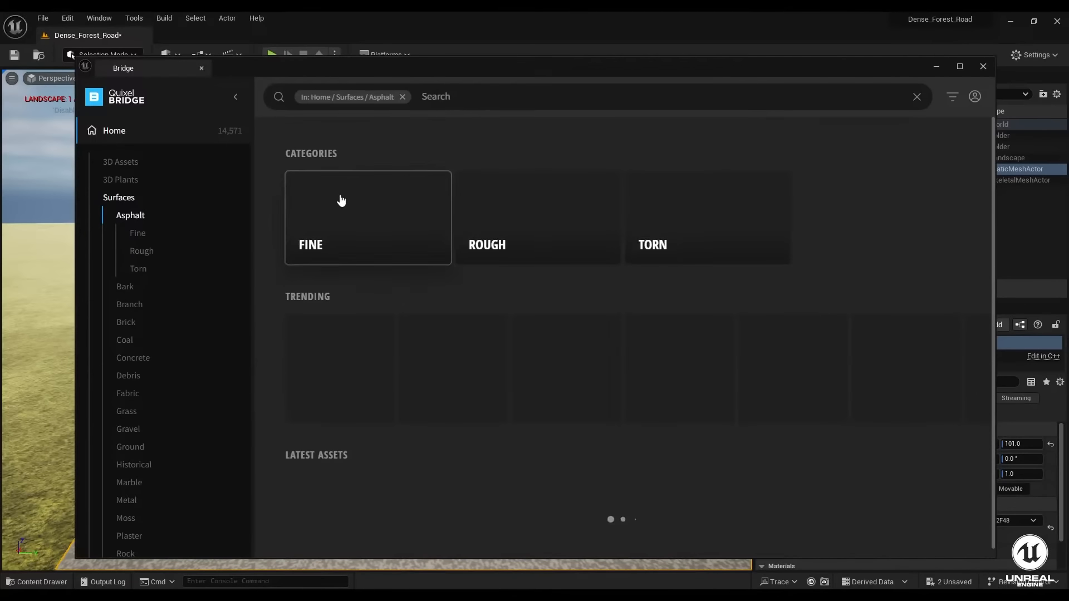
click(691, 239)
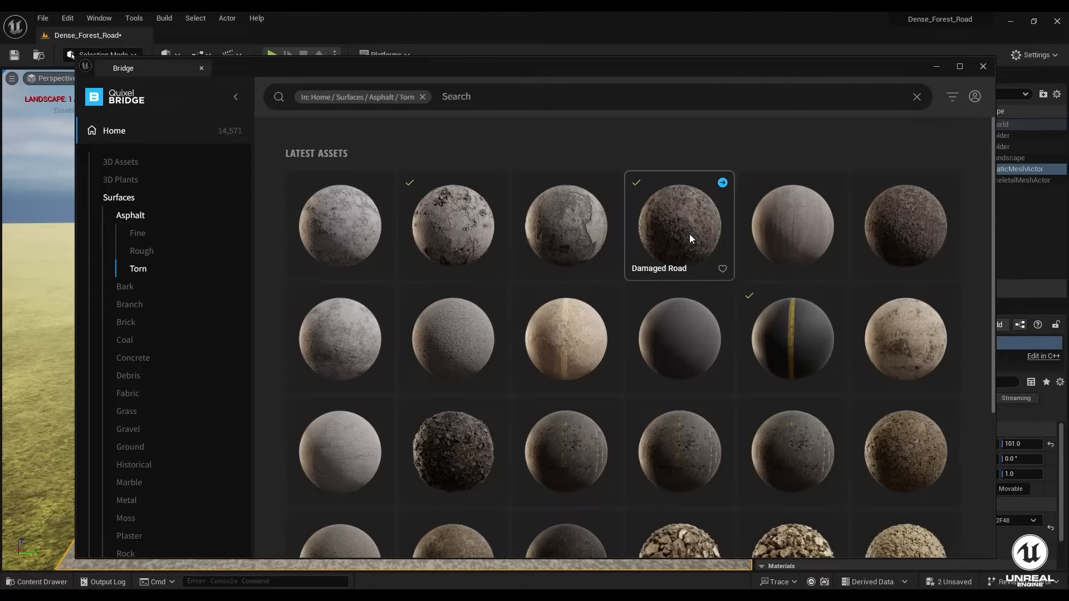
- Choose the Striped Asphalt, Damaged Road and Damaged Asphalt surfaces, add them to the project at Highest Quality, and return to the level
click(759, 309)
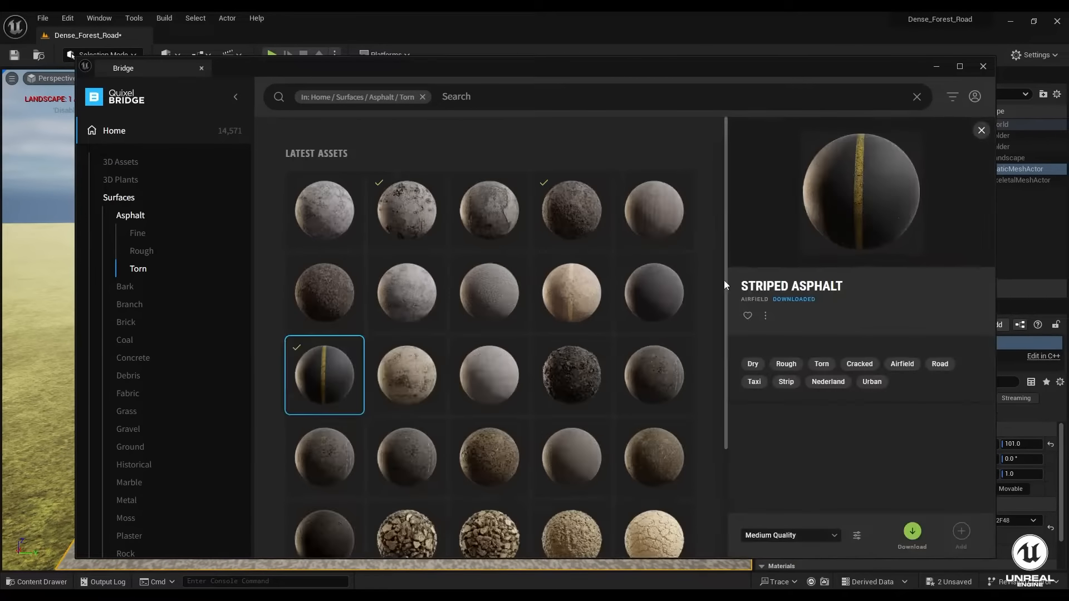
click(580, 225)
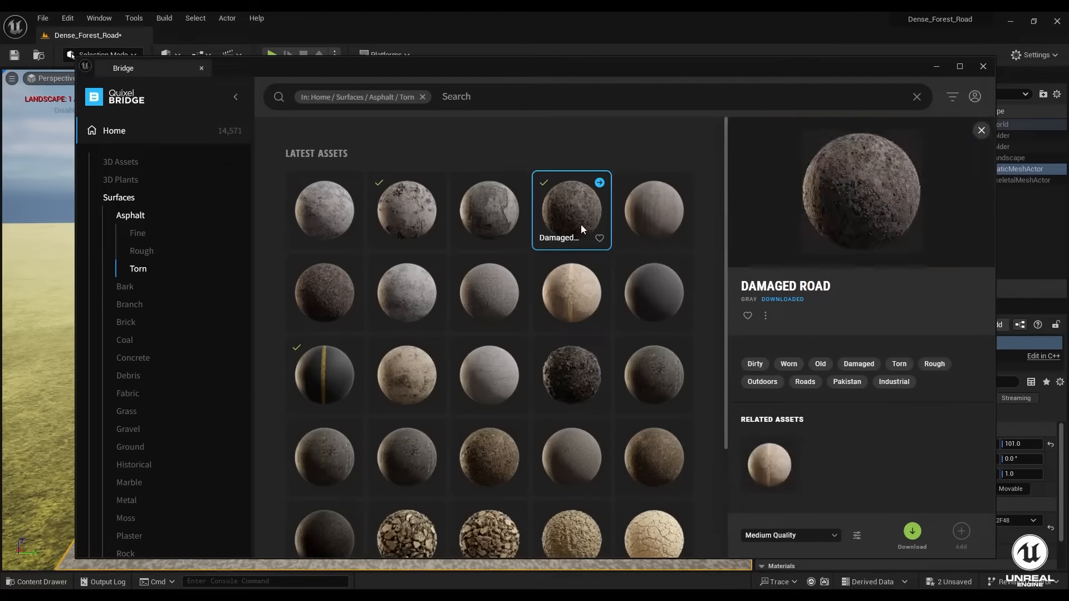
click(420, 225)
scroll(808, 503, down, 3)
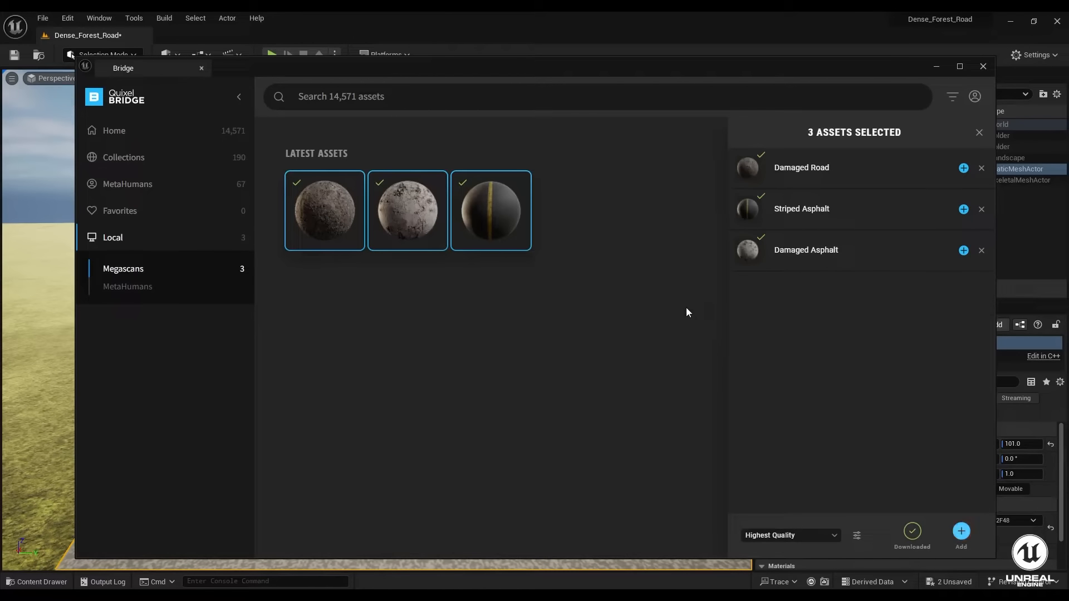
click(934, 67)
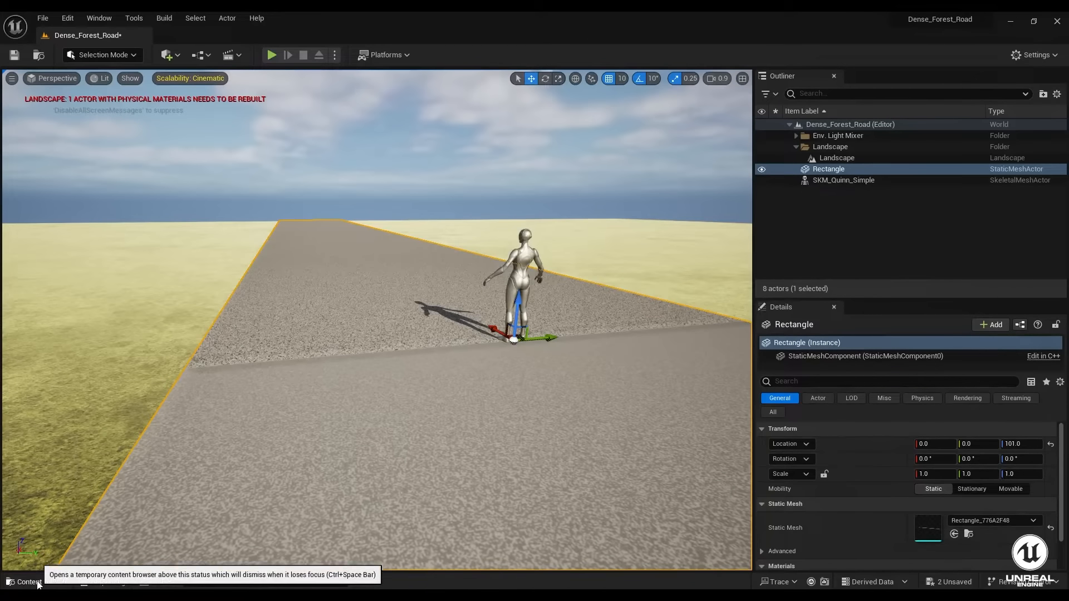
- Open the Megascans Surfaces folder in the project content
click(36, 582)
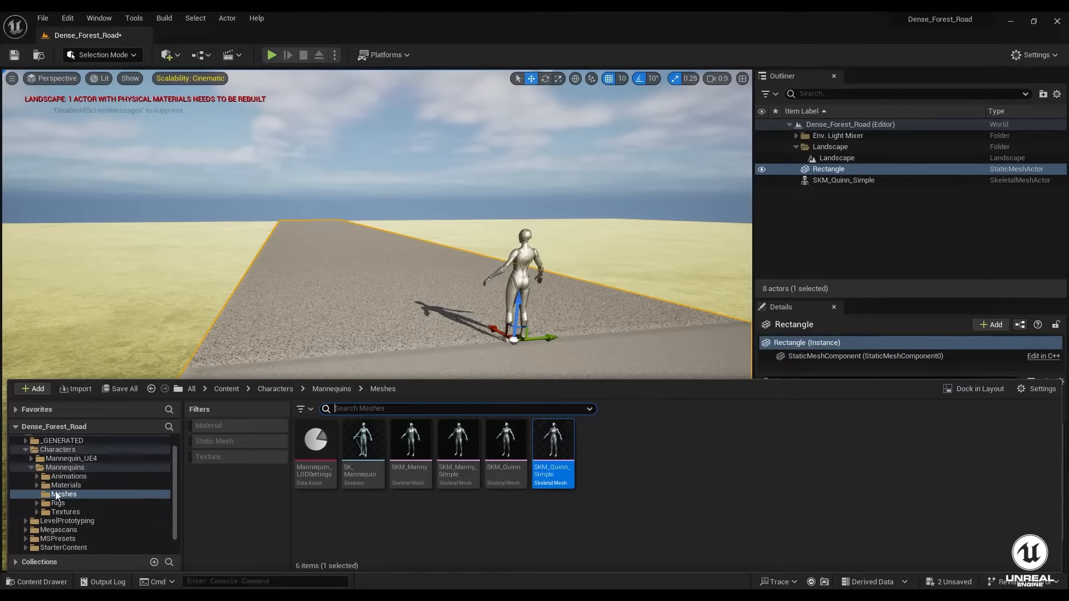
double_click(32, 485)
click(72, 504)
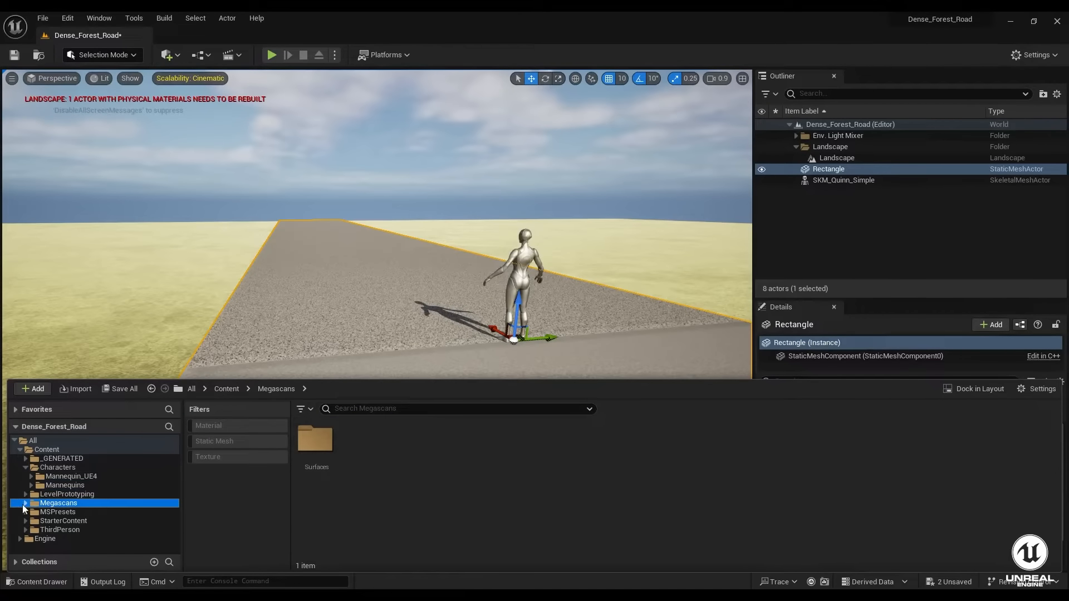
click(26, 504)
click(58, 513)
click(32, 513)
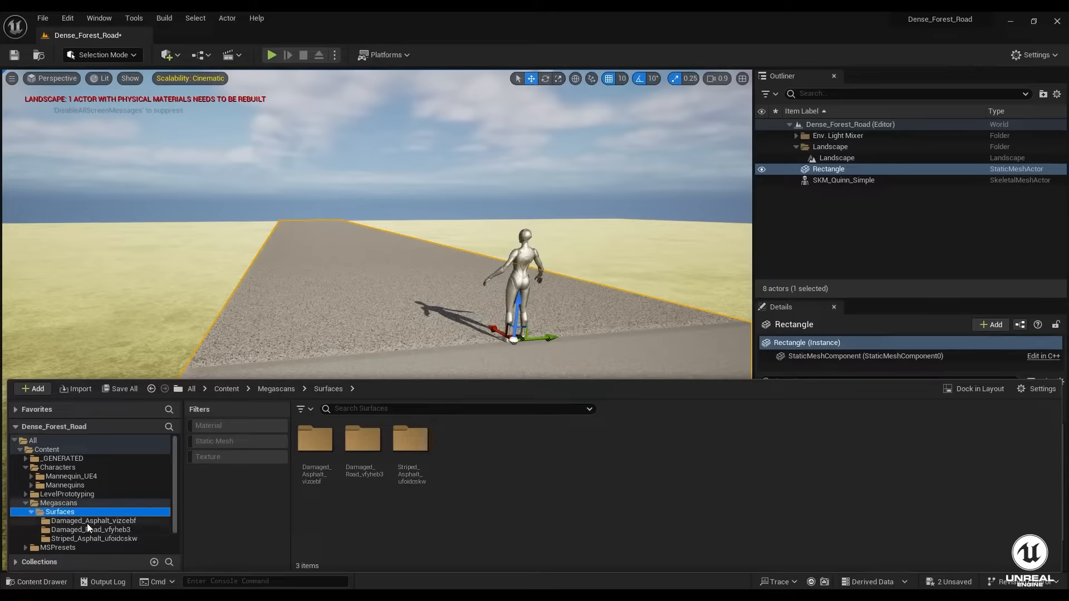
- Look through the Damaged Asphalt, Damaged Road and Striped Asphalt folders and select the striped asphalt material instance
click(87, 522)
click(89, 531)
click(90, 543)
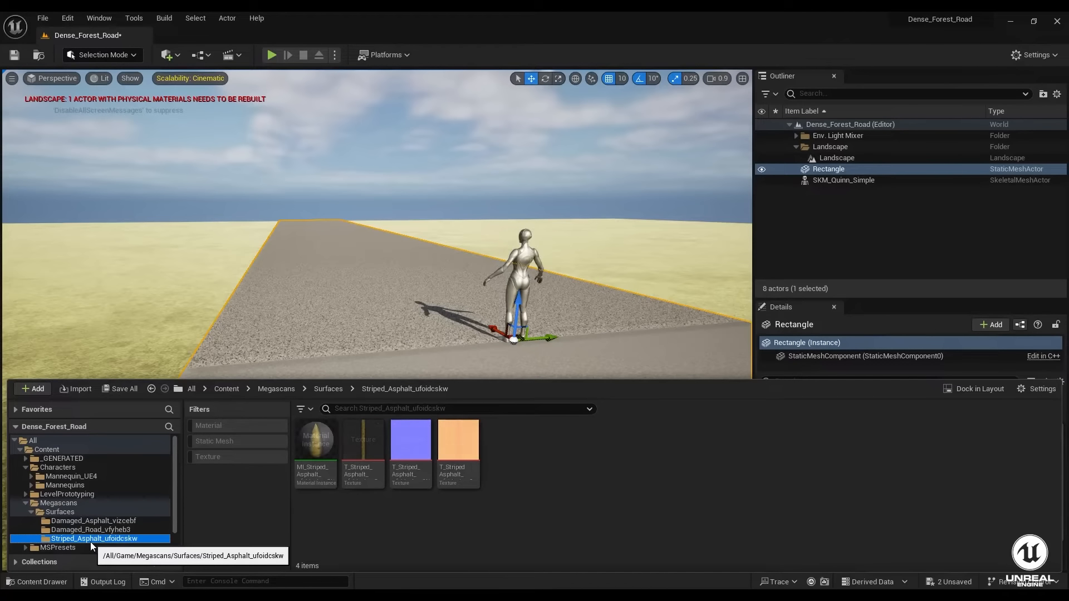
click(315, 440)
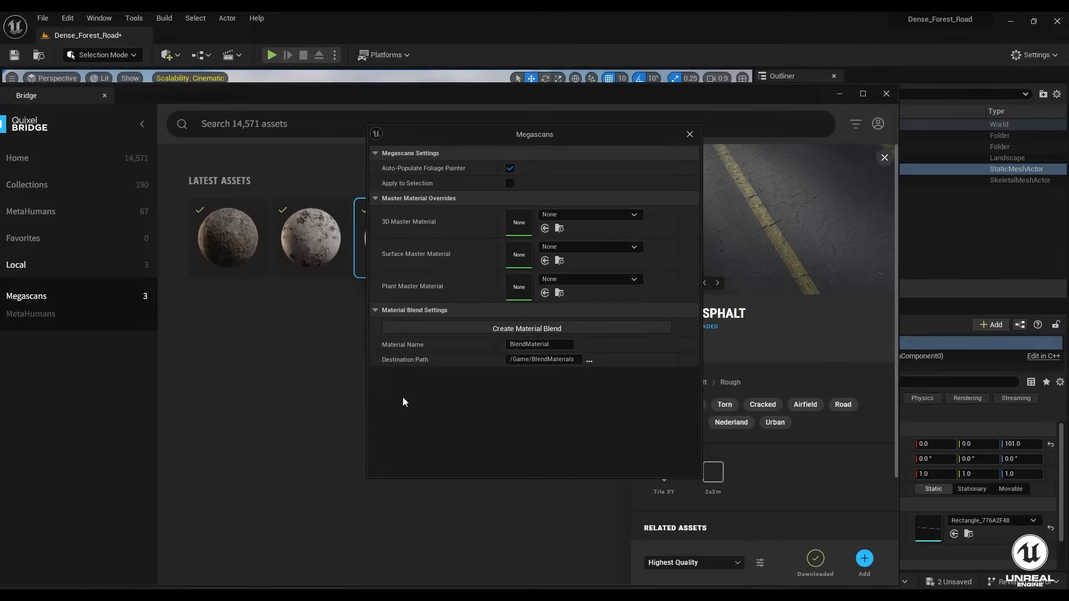
- Create a Megascans material blend named Road_Mtl_Blend and assign it to the road rectangle
click(537, 345)
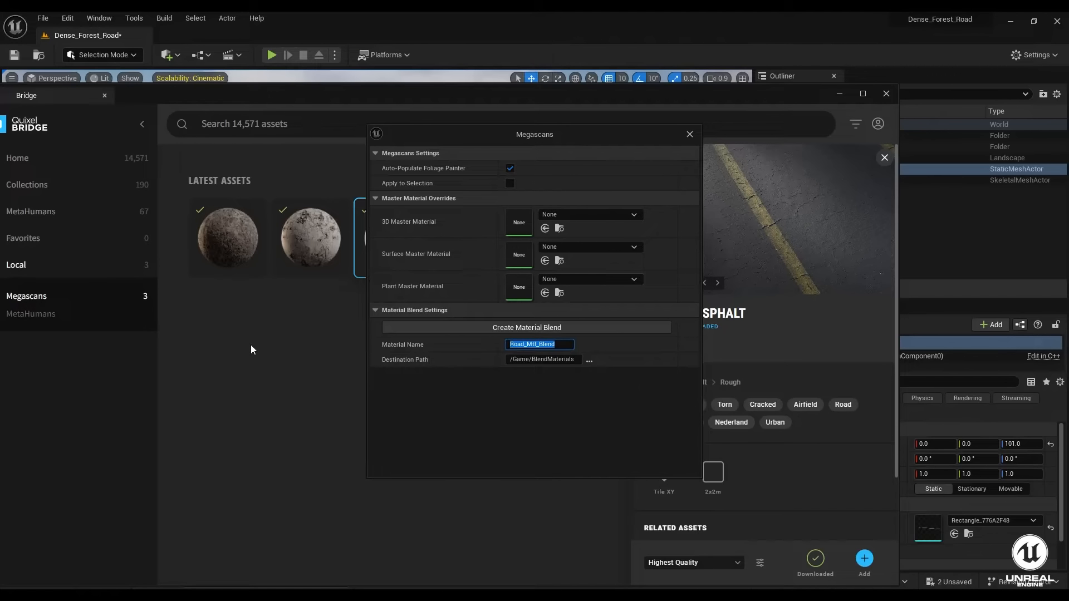
click(512, 332)
click(691, 134)
click(839, 94)
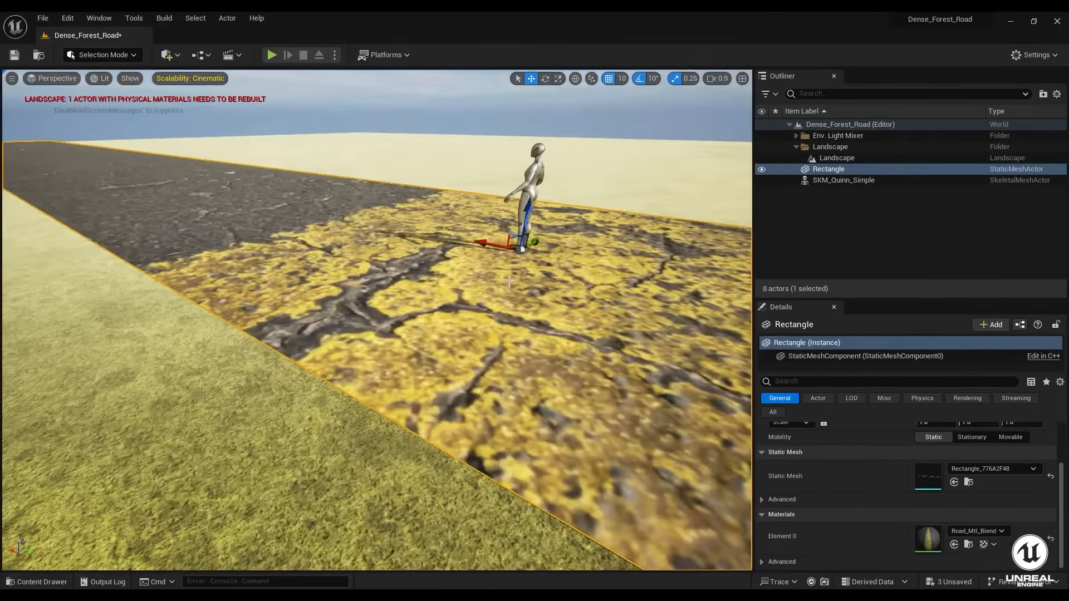
- Open the rectangle's Road_Mtl_Blend material for editing beside the road view and find its Base Layer settings
right_drag(377, 320, 323, 307)
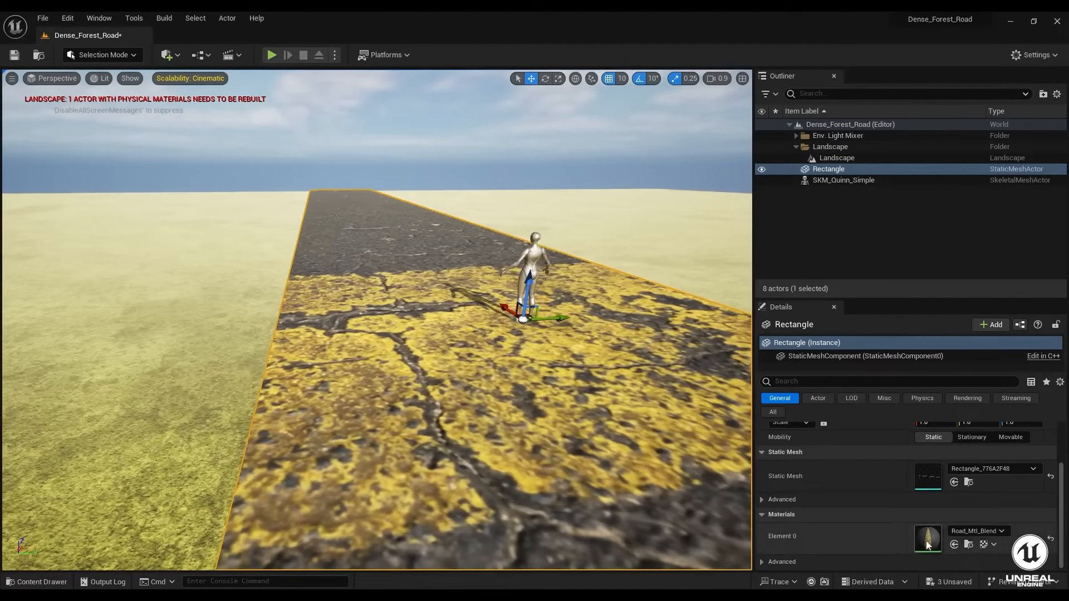
double_click(928, 541)
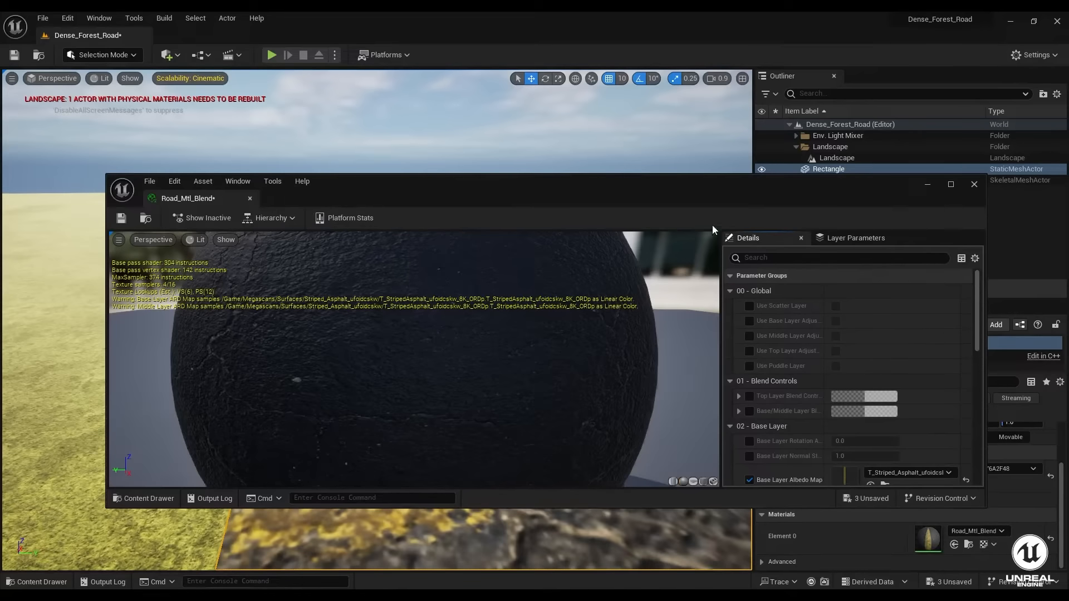
drag(713, 225, 143, 215)
scroll(189, 390, down, 4)
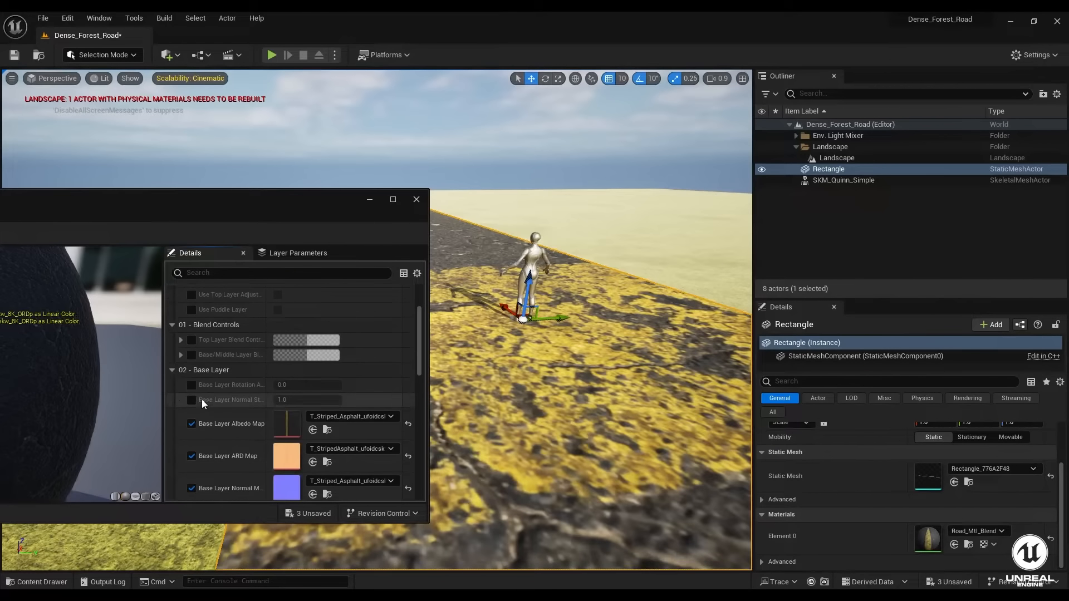
- Enable the Base Layer rotation of Road_Mtl_Blend and set it to 0.25
click(193, 351)
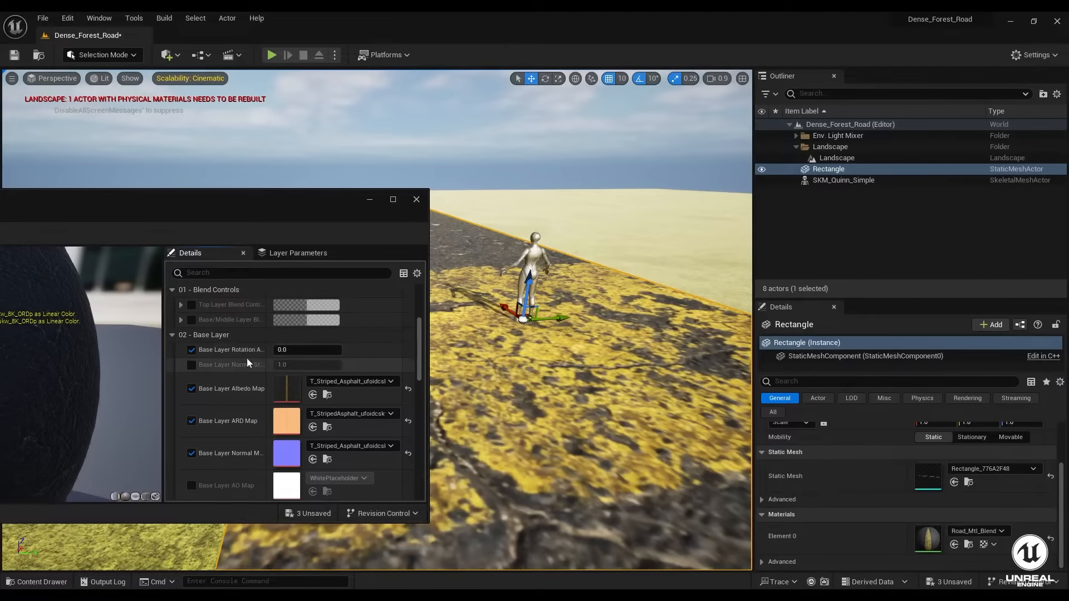
drag(291, 350, 340, 351)
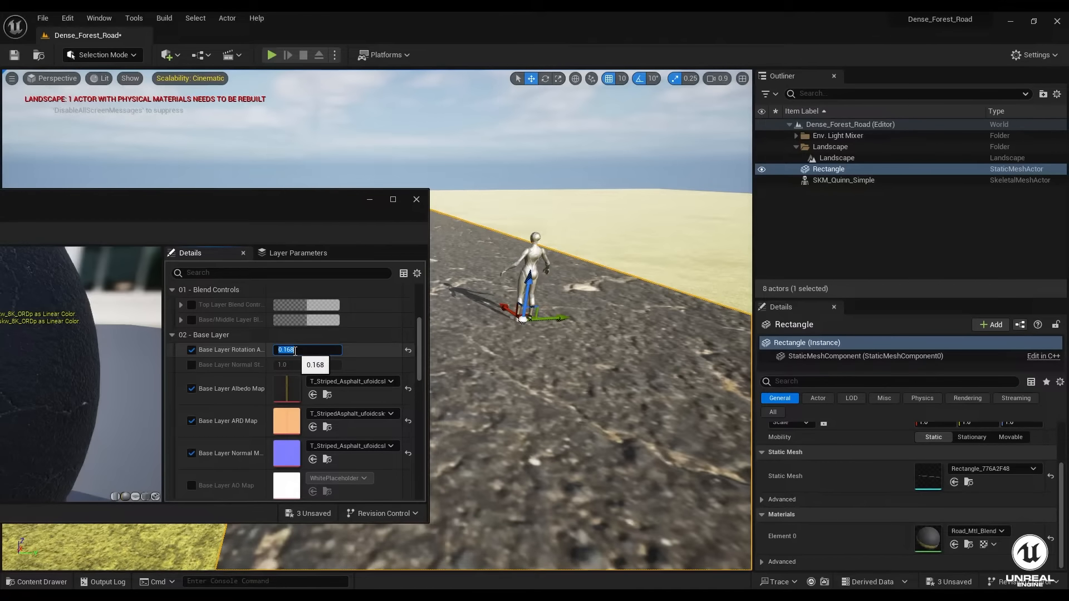
key(Return)
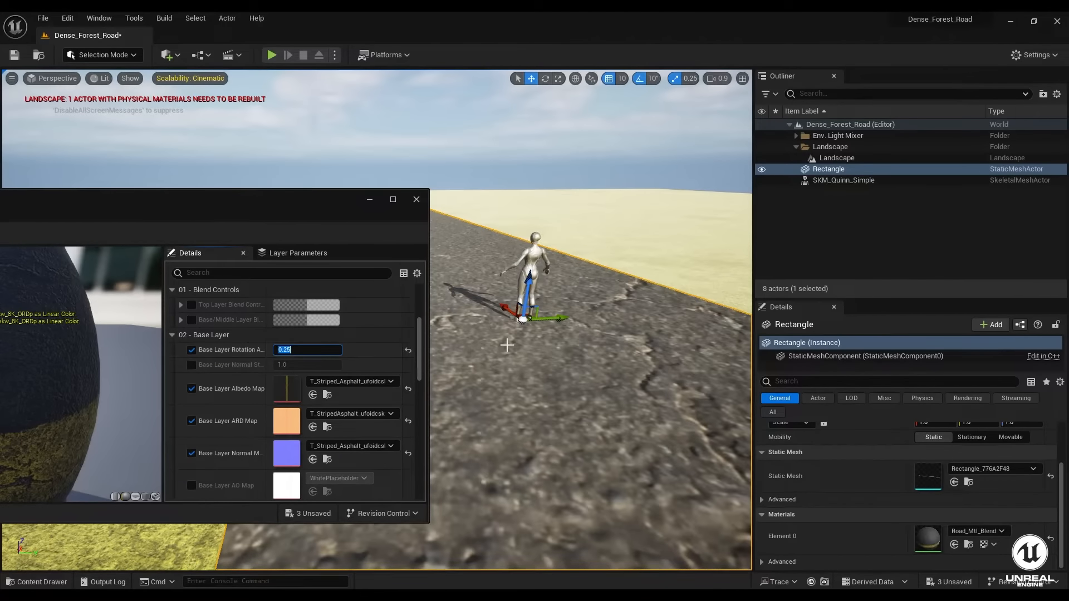
right_drag(508, 342, 466, 330)
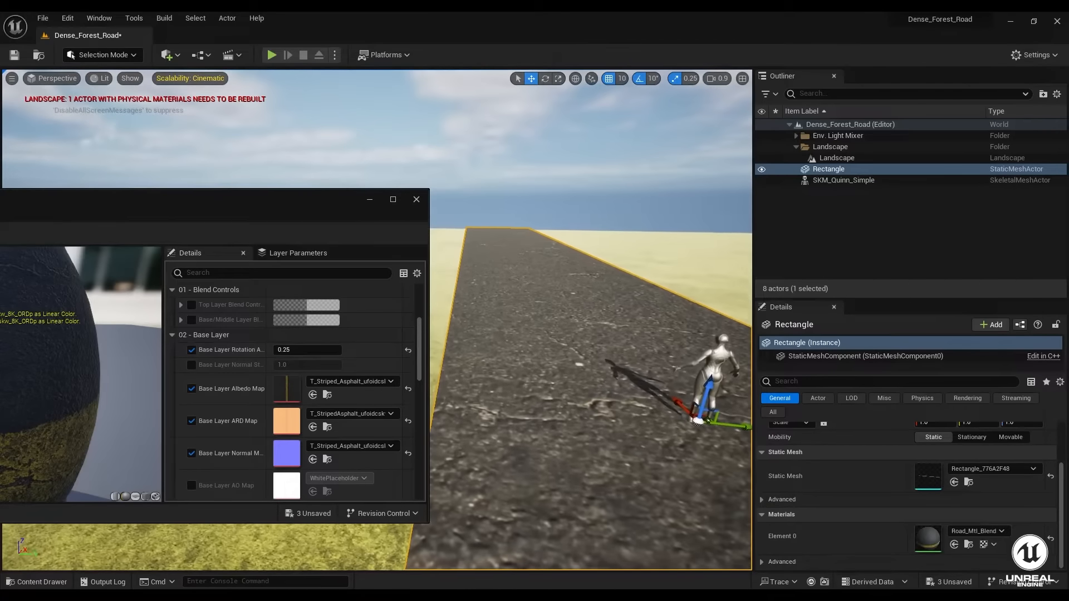
- Enable the Base Layer tiling and offset, set Tiling X and Tiling Y to 10, and check the road stripe
scroll(260, 421, down, 1)
scroll(260, 420, down, 3)
scroll(239, 414, down, 1)
scroll(201, 397, up, 1)
click(181, 384)
click(191, 384)
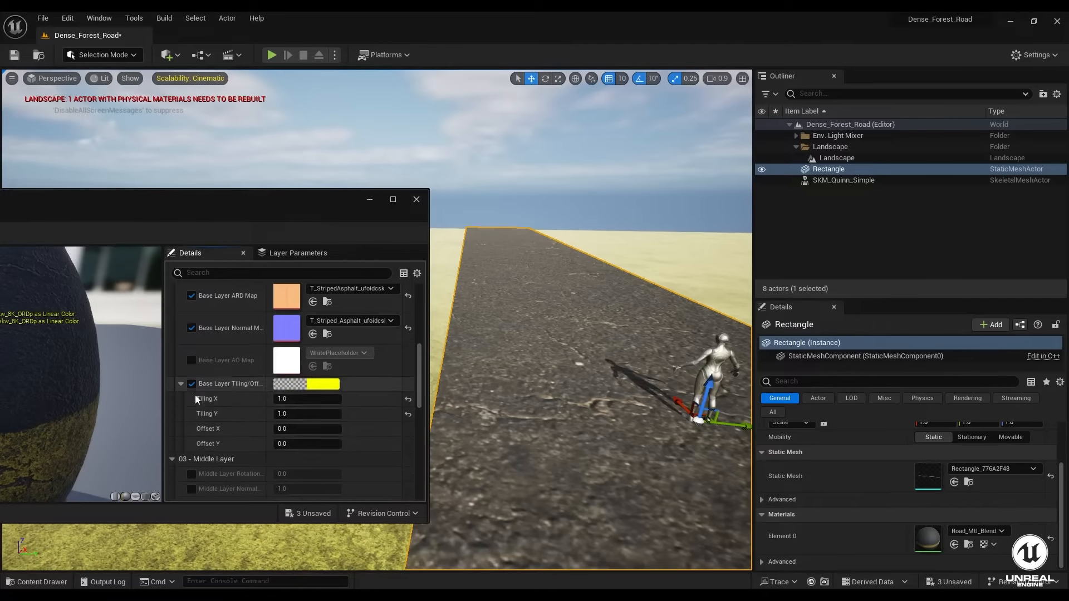
click(302, 398)
text(1)
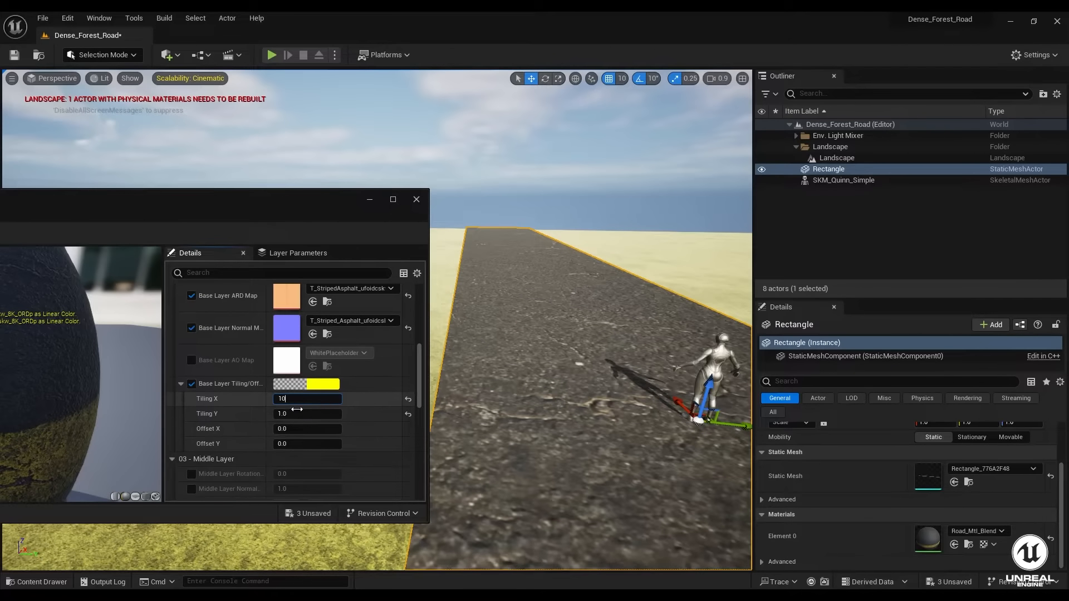
text(0)
key(Tab)
key(Return)
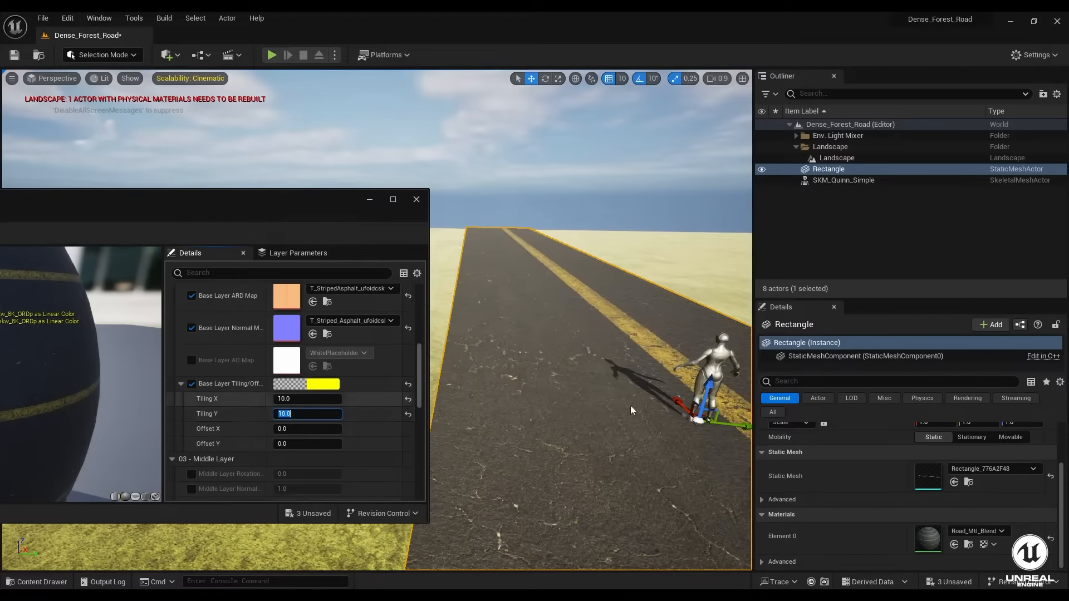
mouse_move(578, 393)
right_down()
mouse_move(657, 404)
mouse_move(630, 451)
mouse_move(567, 407)
right_up()
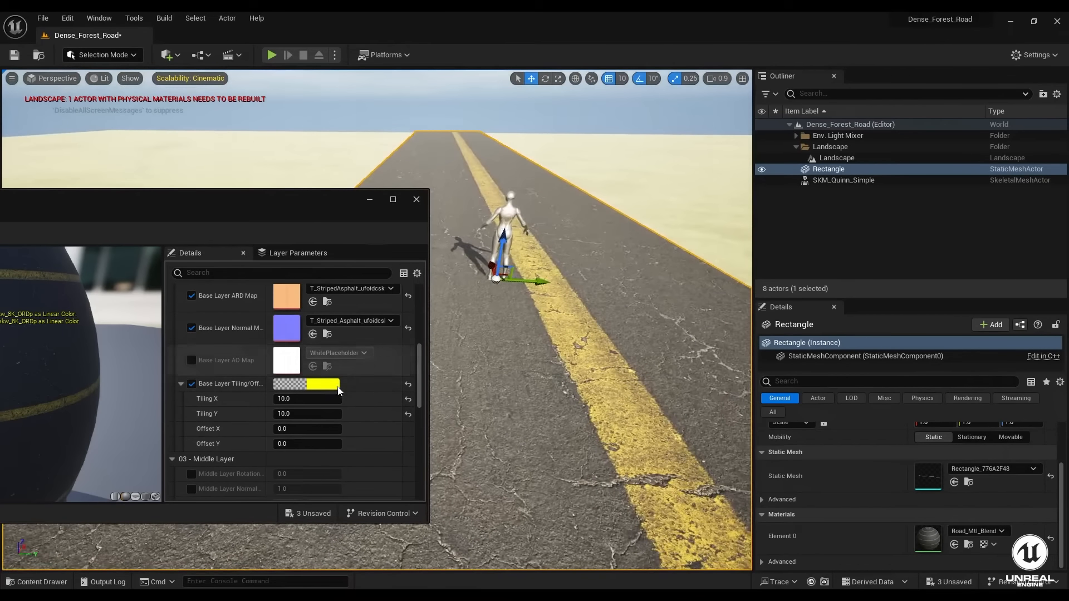
- Set the Base Layer Tiling X to 30 and try Tiling Y values of 30, 10, 12 and 13 before going back to 12
click(300, 401)
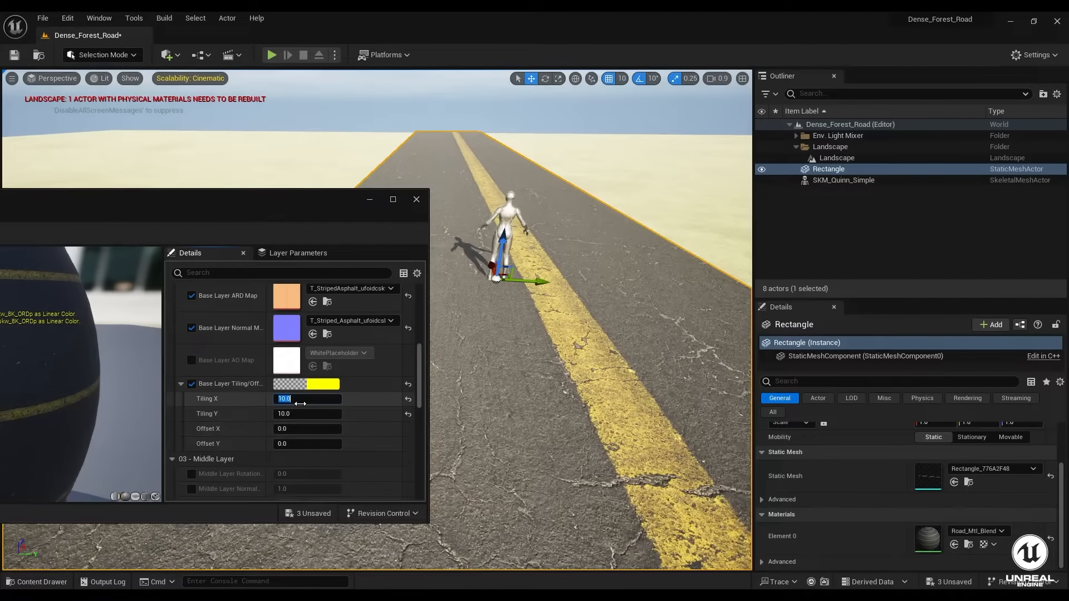
click(298, 412)
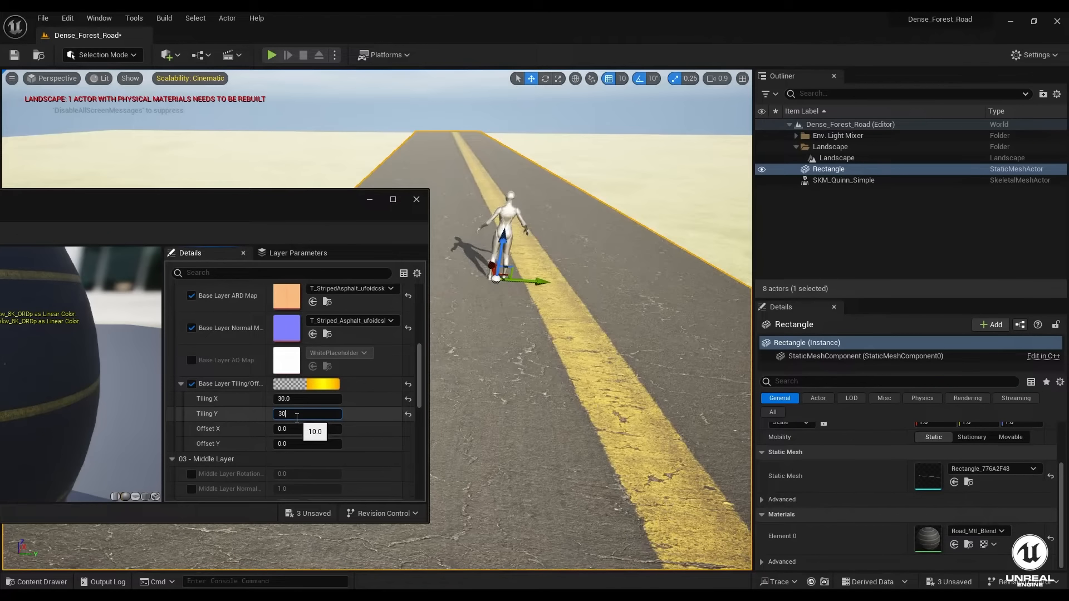
key(Return)
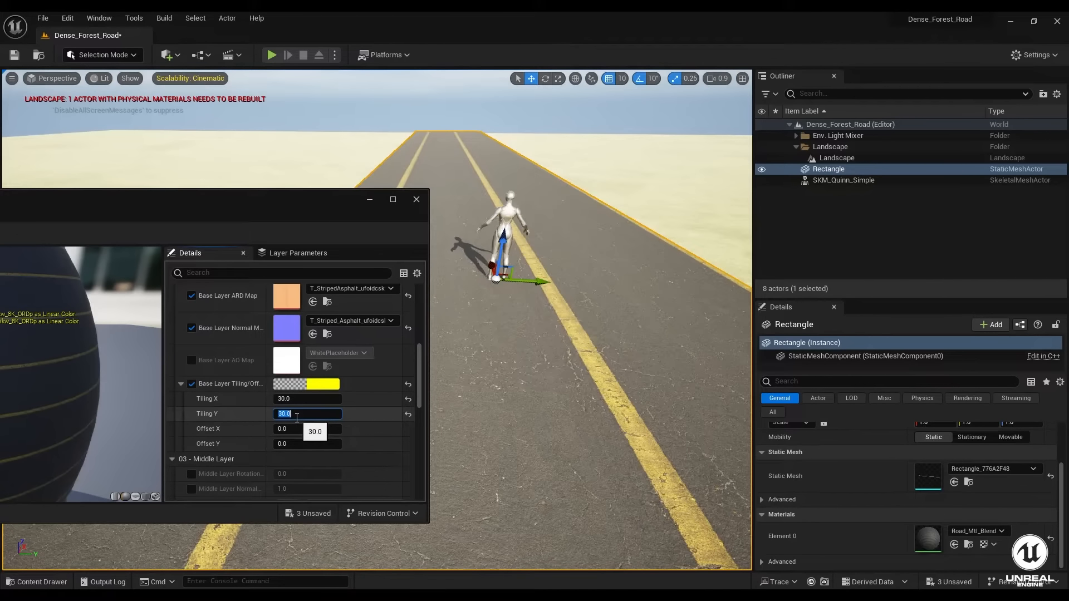
text(10)
key(Return)
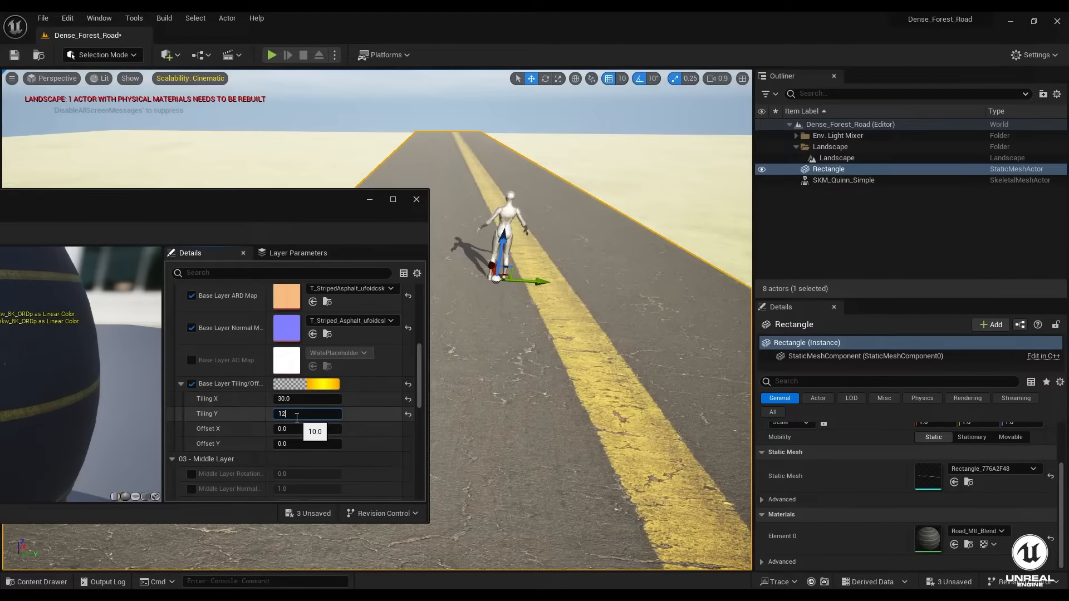
text(12)
key(Return)
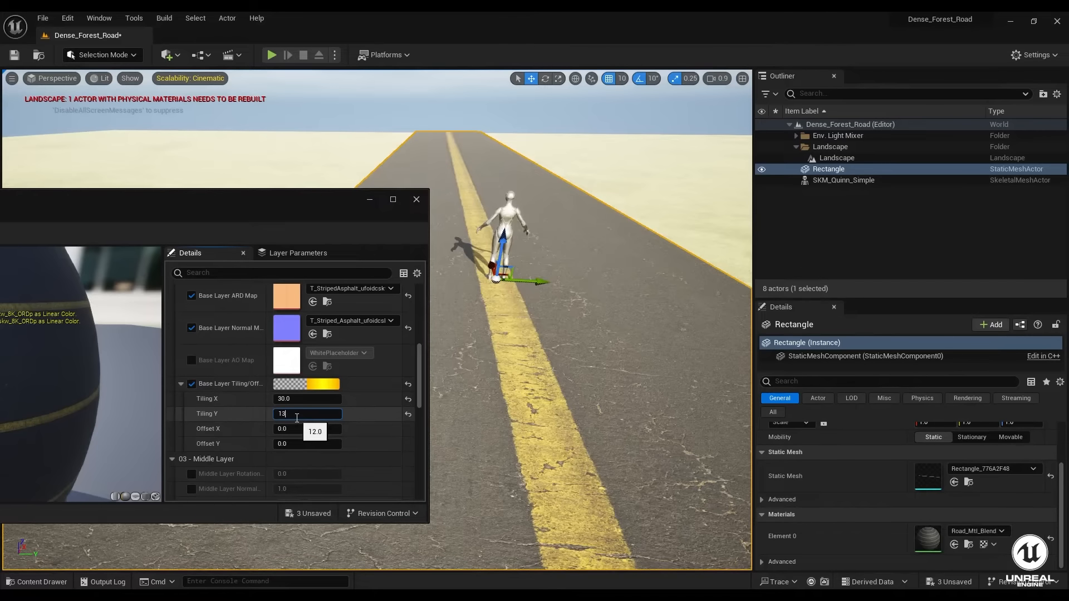
key(Return)
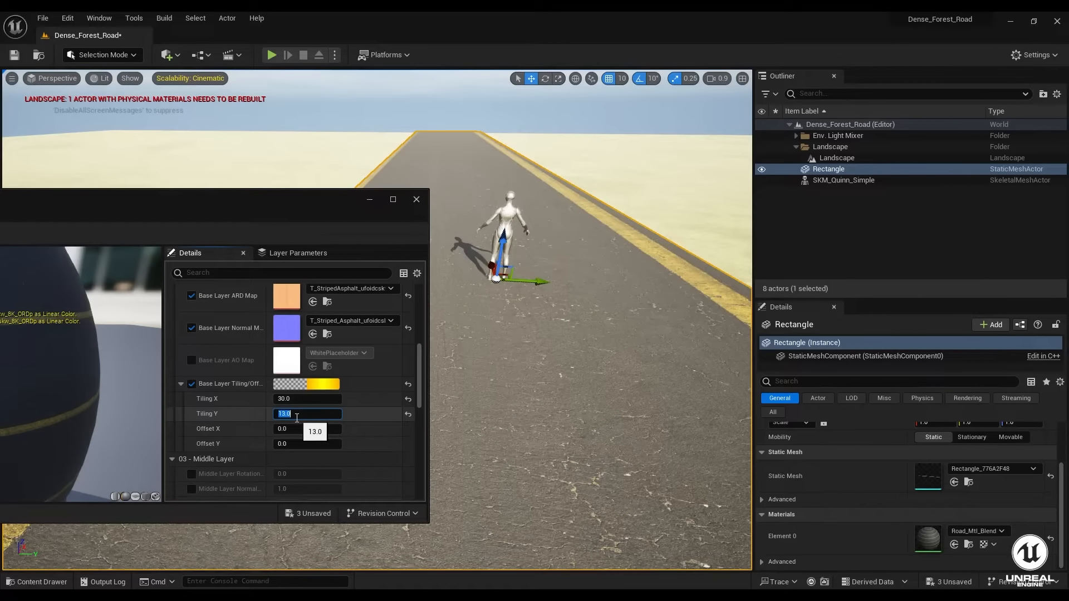
key(Return)
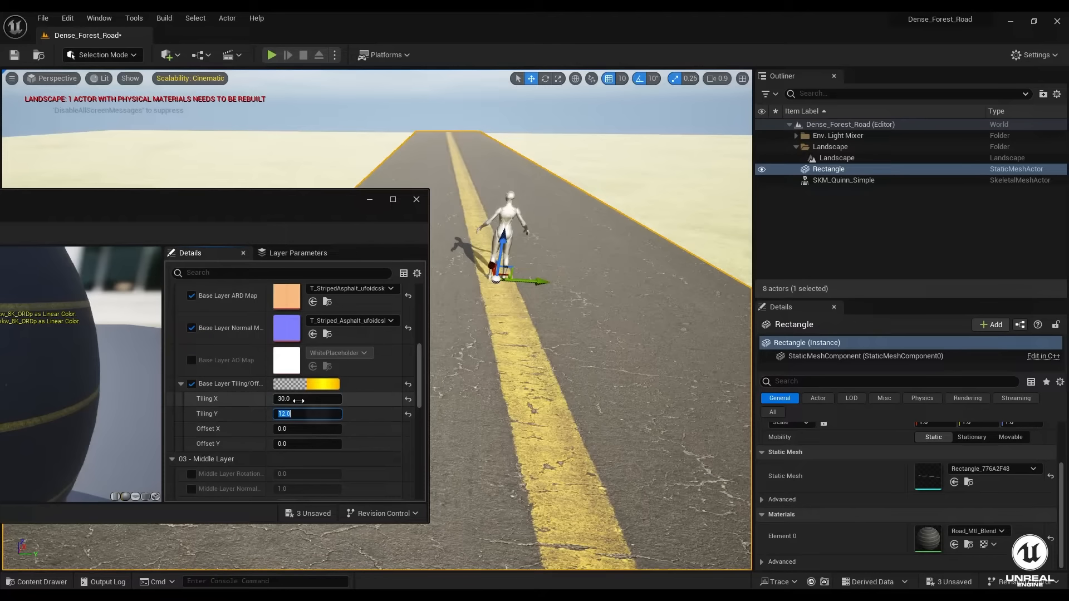
- Try Base Layer Tiling X values of 50, 100 and 60 on the road, and set it back to 50
click(298, 398)
text(5)
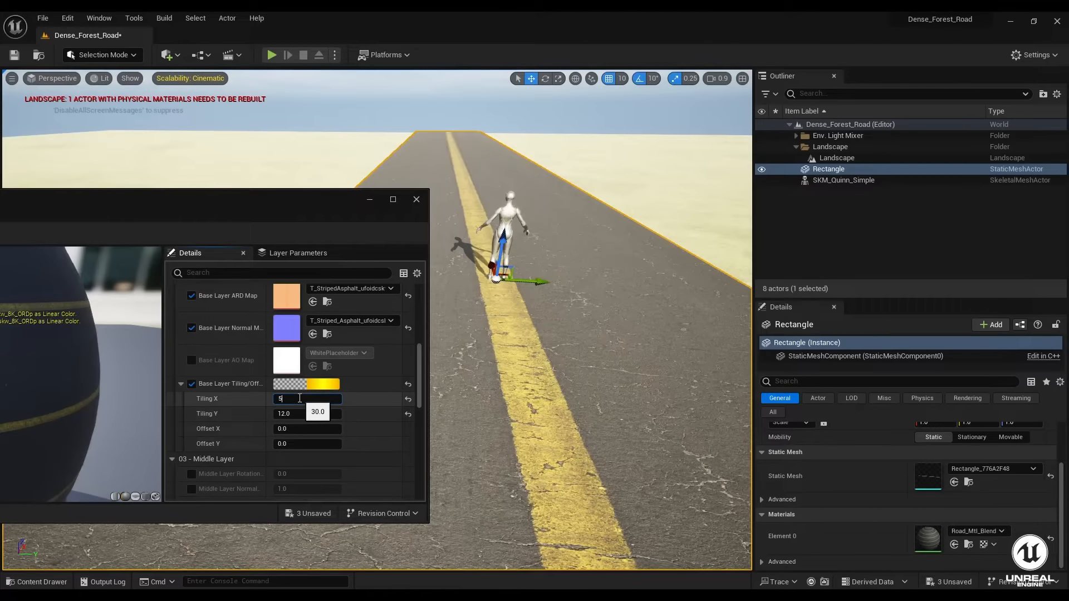
text(0)
key(Return)
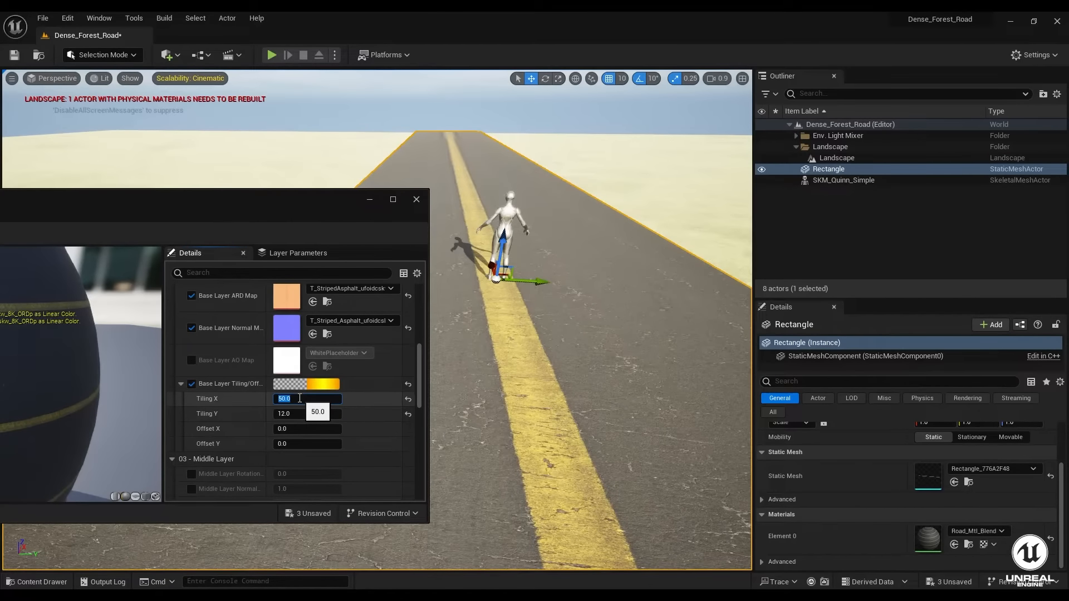
text(100)
key(Return)
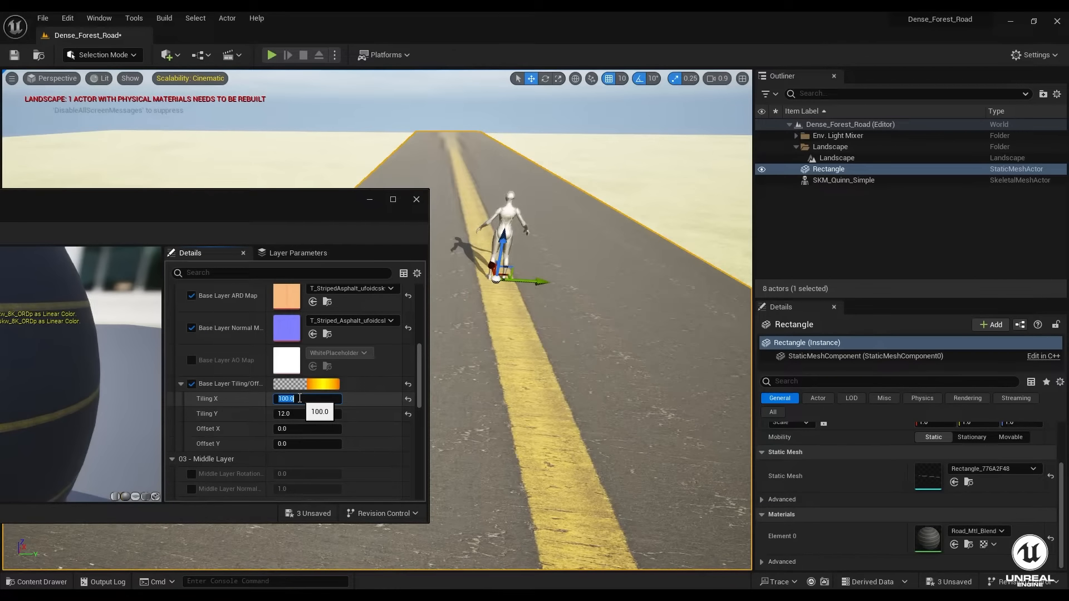
text(60)
key(Return)
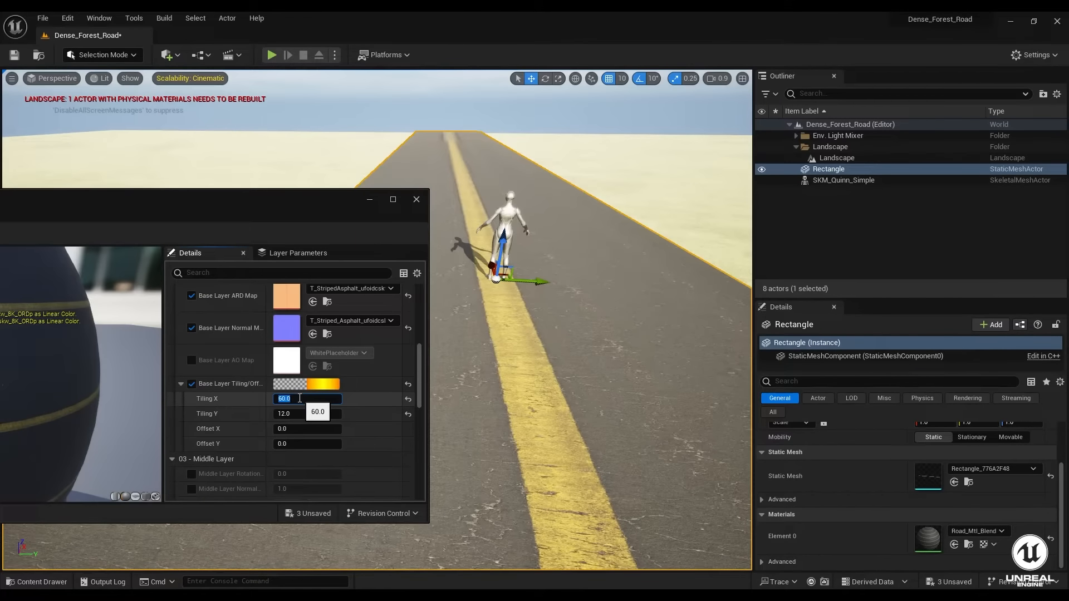
text(50)
key(Return)
- Examine the asphalt scale and yellow stripe around the mannequin from close up and from farther away
right_drag(453, 350, 478, 335)
key(w)
key(a)
scroll(452, 321, up, 4)
key(s)
key(d)
key(s)
key(d)
key(a)
key(s)
key(w)
key(a)
key(d)
key(a)
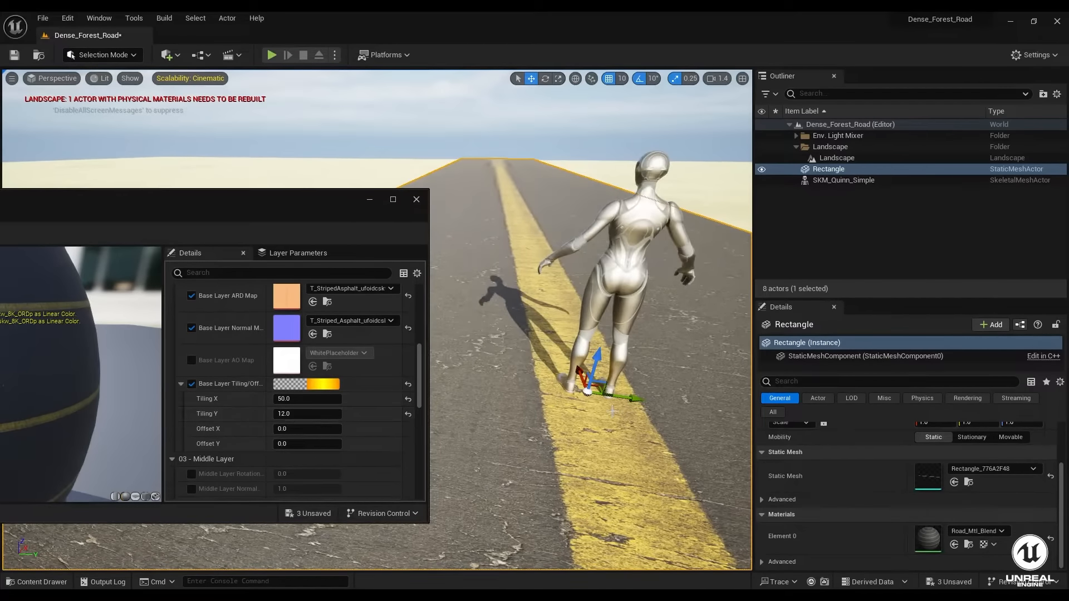
scroll(612, 410, down, 4)
right_drag(582, 393, 582, 386)
key(a)
key(s)
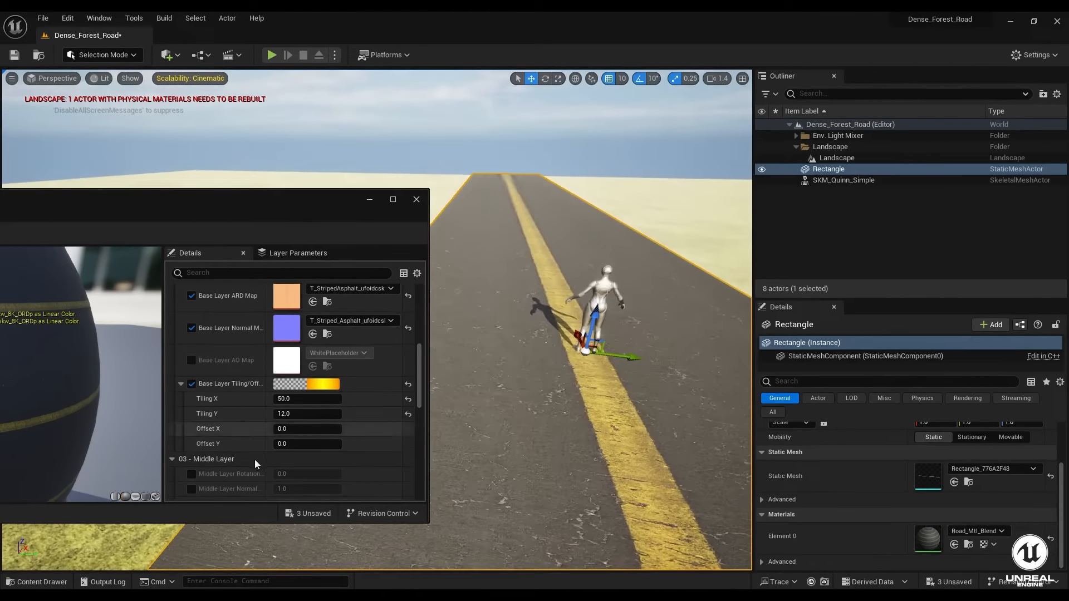
- Try a Base Layer Tiling Y of about 13.1 with an Offset X of 0.5 to place the stripe on the road
drag(307, 414, 321, 414)
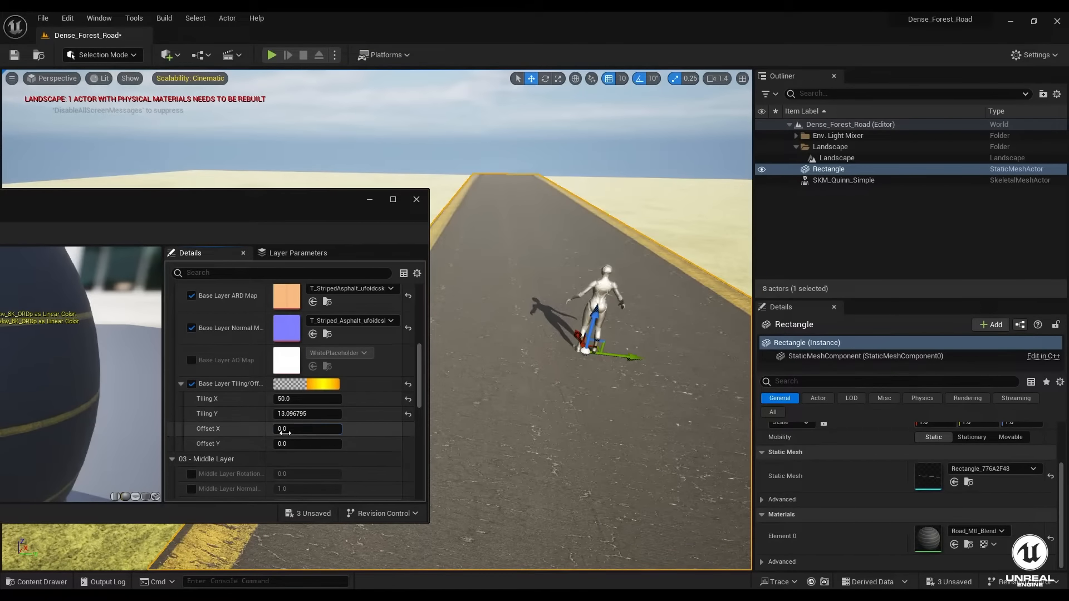
drag(301, 429, 319, 429)
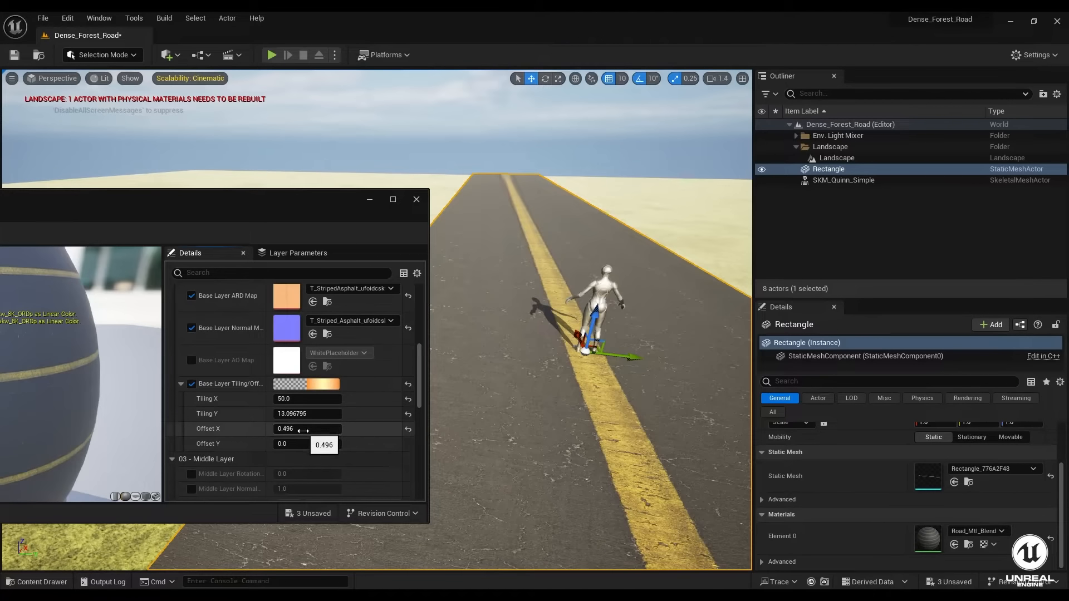
text(0.5)
key(Return)
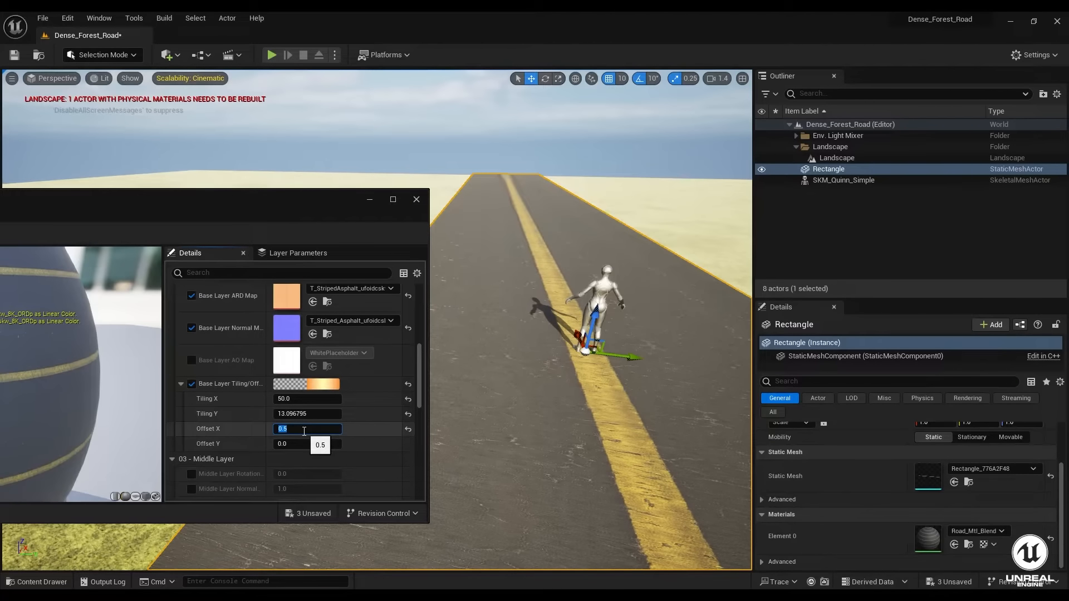
- Adjust the Base Layer Tiling Y while watching the stripe's width and position, and set it to 22
drag(306, 414, 392, 414)
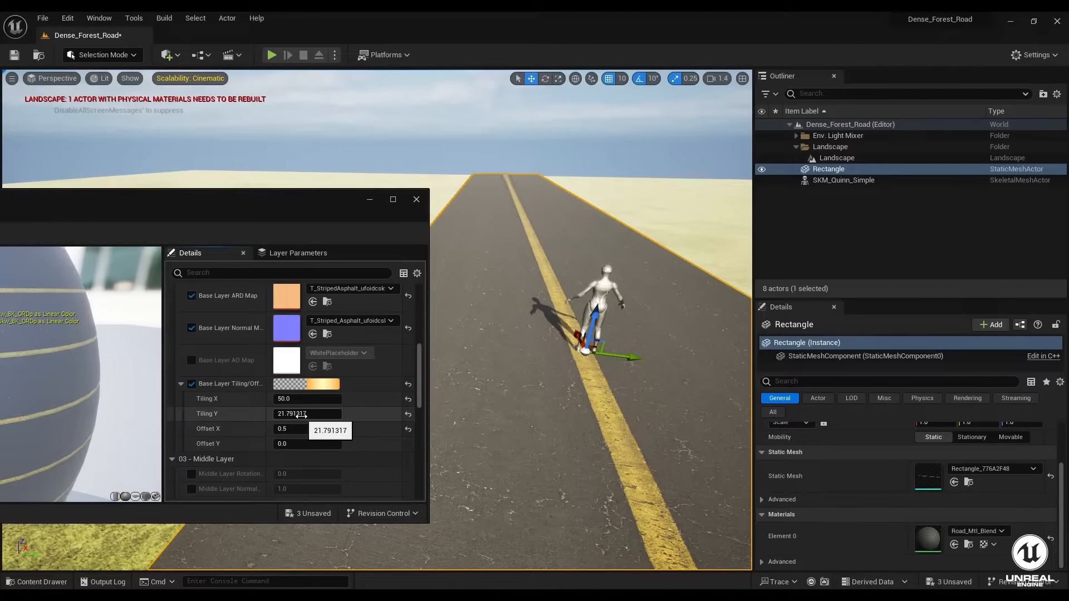
key(d)
right_drag(623, 393, 605, 399)
key(a)
key(d)
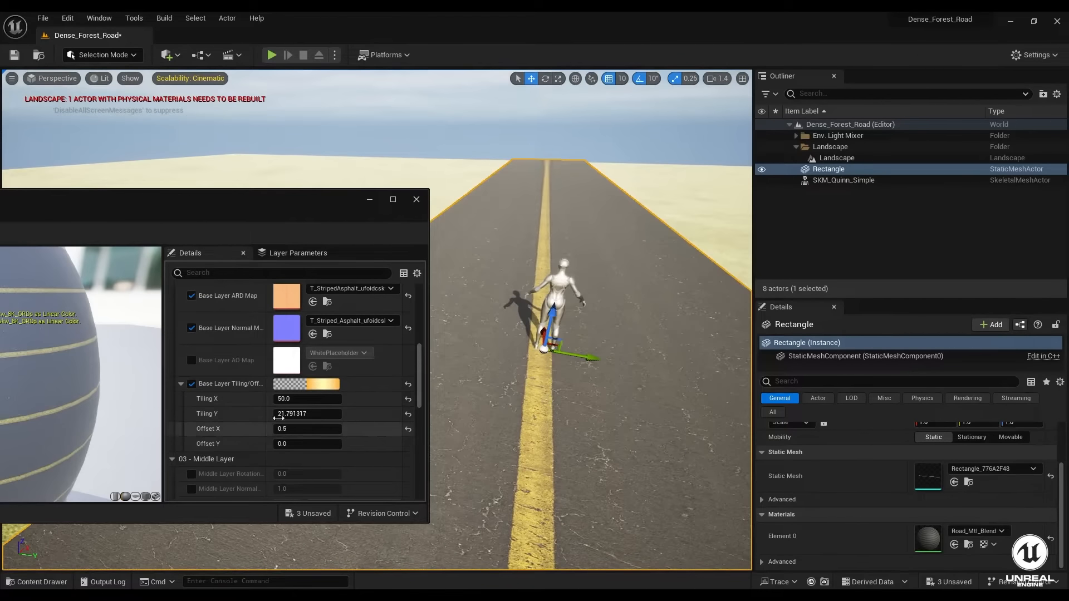
drag(301, 414, 346, 414)
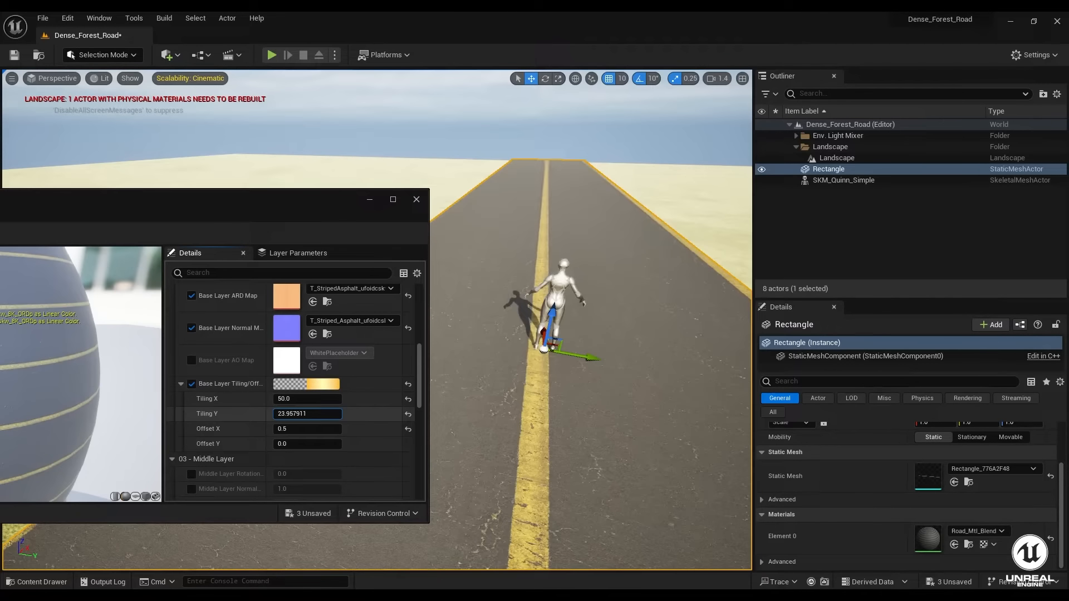
click(301, 413)
text(2)
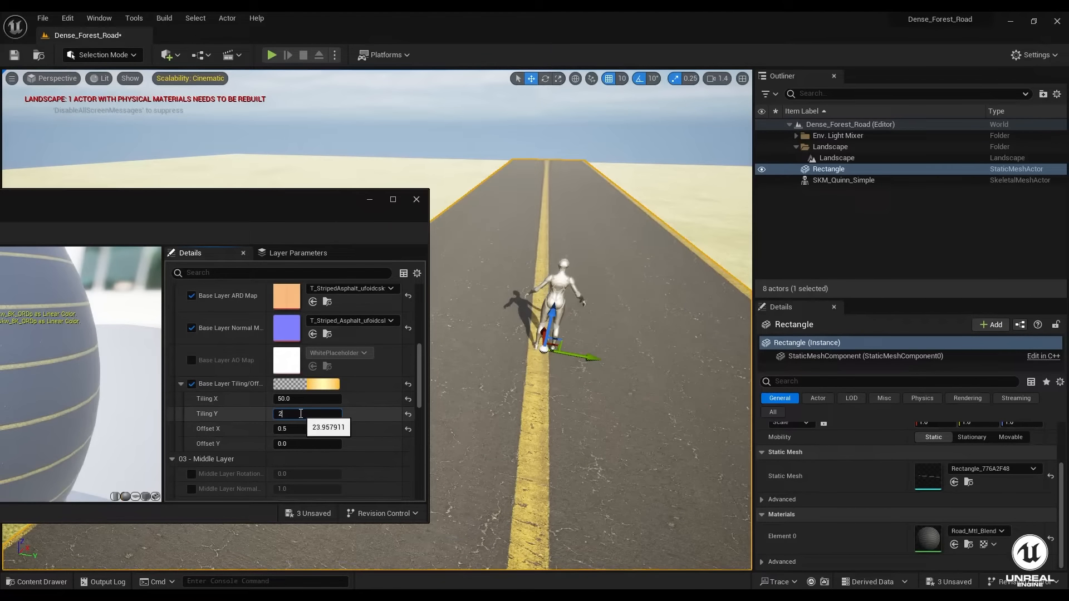
text(2)
key(Return)
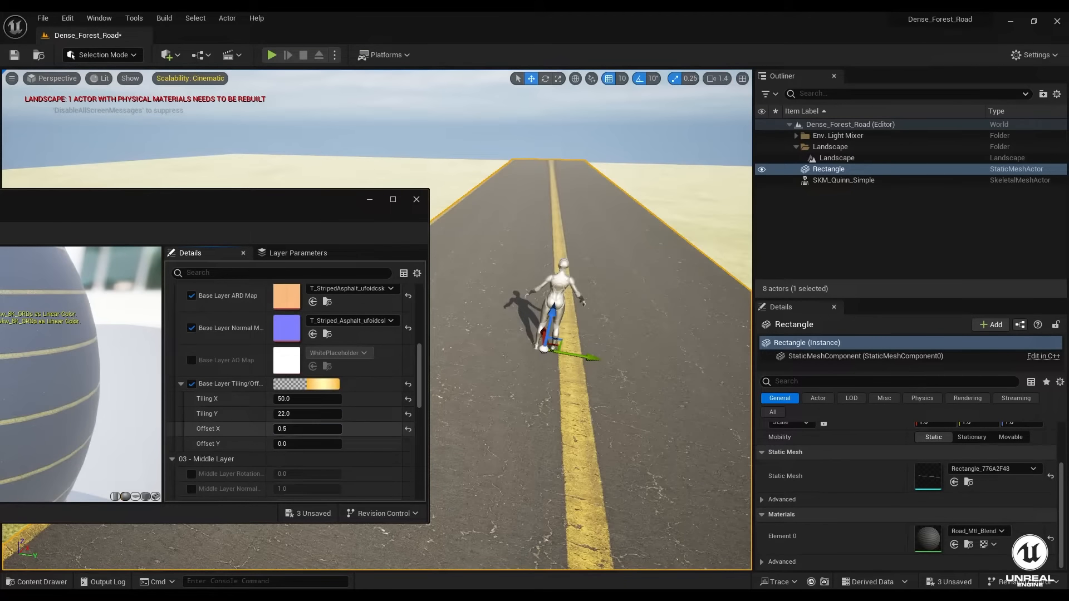
- Shift the stripe to the road's centre with a Base Layer Offset X of 0.42, and deselect the rectangle
drag(307, 429, 291, 429)
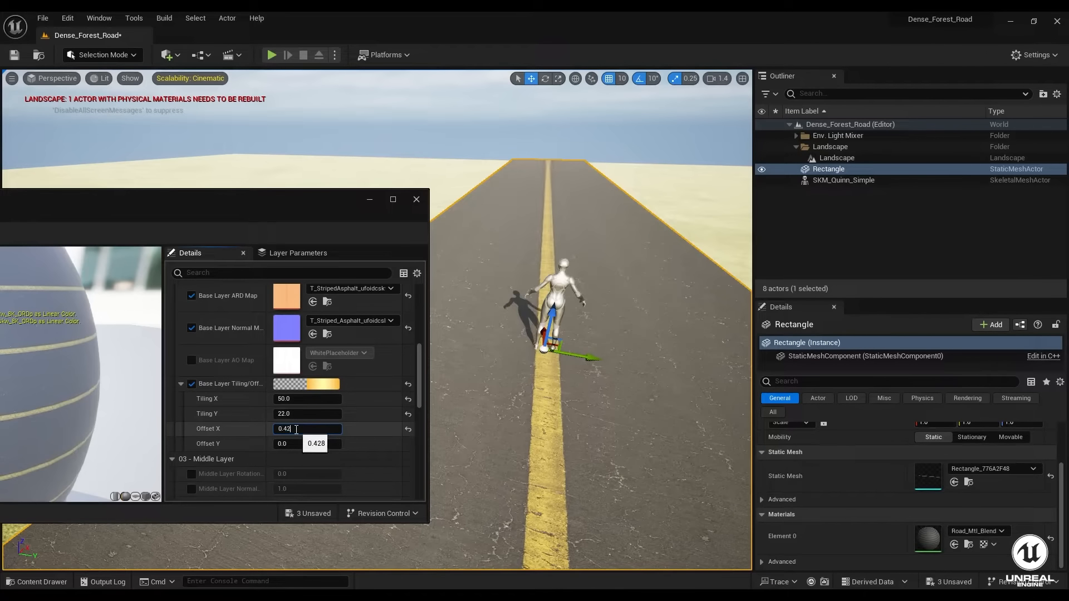
key(Return)
key(Escape)
- Inspect the centred stripe and asphalt detail along the road around the mannequin
mouse_move(590, 357)
right_down()
mouse_move(582, 368)
mouse_move(523, 358)
mouse_move(629, 342)
mouse_move(590, 356)
mouse_move(606, 362)
right_up()
key(w)
scroll(582, 368, down, 1)
key(w)
key(d)
key(a)
scroll(605, 364, down, 1)
key(d)
key(d)
scroll(605, 364, down, 1)
key(a)
key(d)
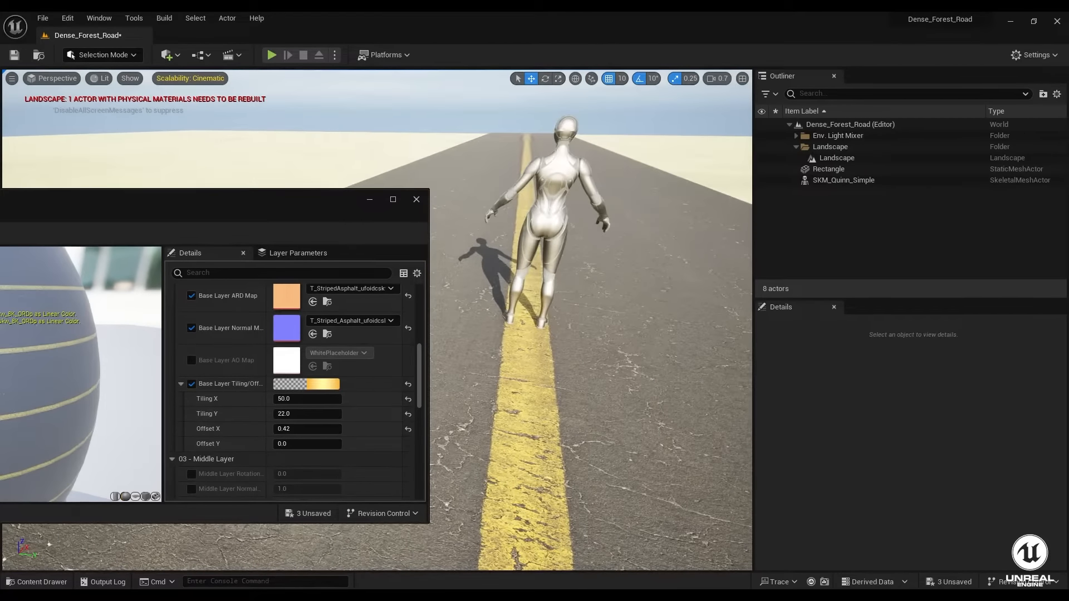
key(s)
right_drag(486, 333, 496, 385)
key(s)
key(s)
key(w)
key(s)
- Enable the Base Layer Normal Strength, set it to 2, and check the asphalt relief up close
scroll(199, 452, up, 5)
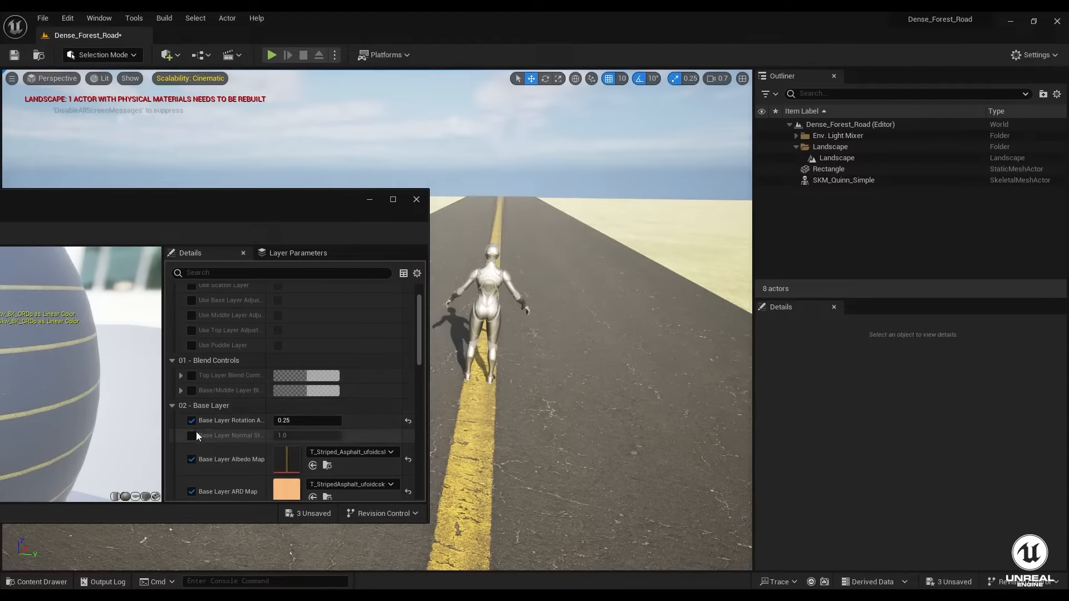
scroll(194, 423, up, 2)
click(179, 414)
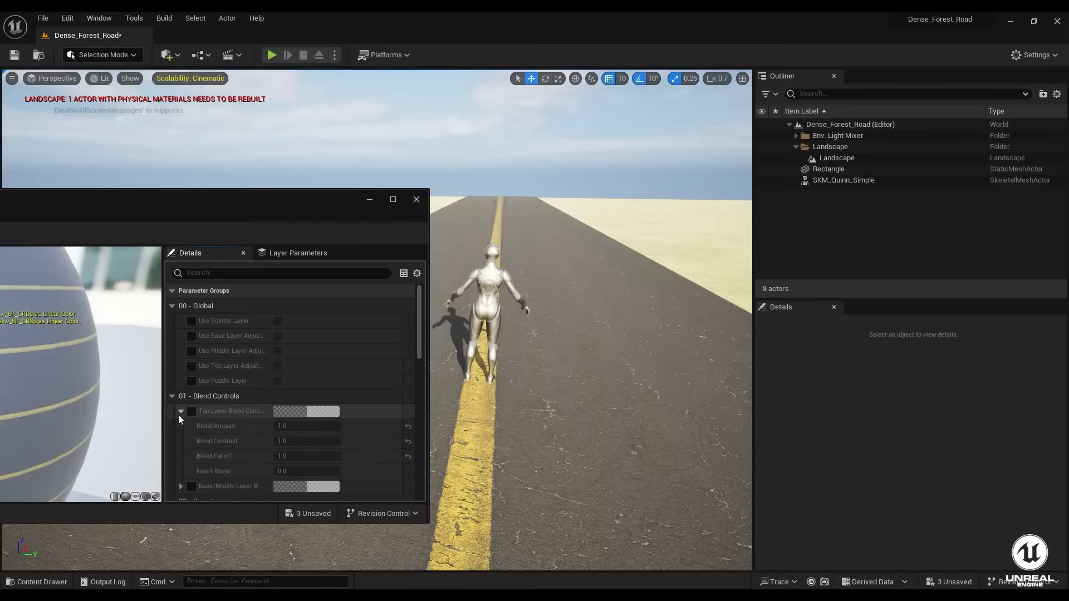
click(178, 414)
scroll(195, 453, down, 3)
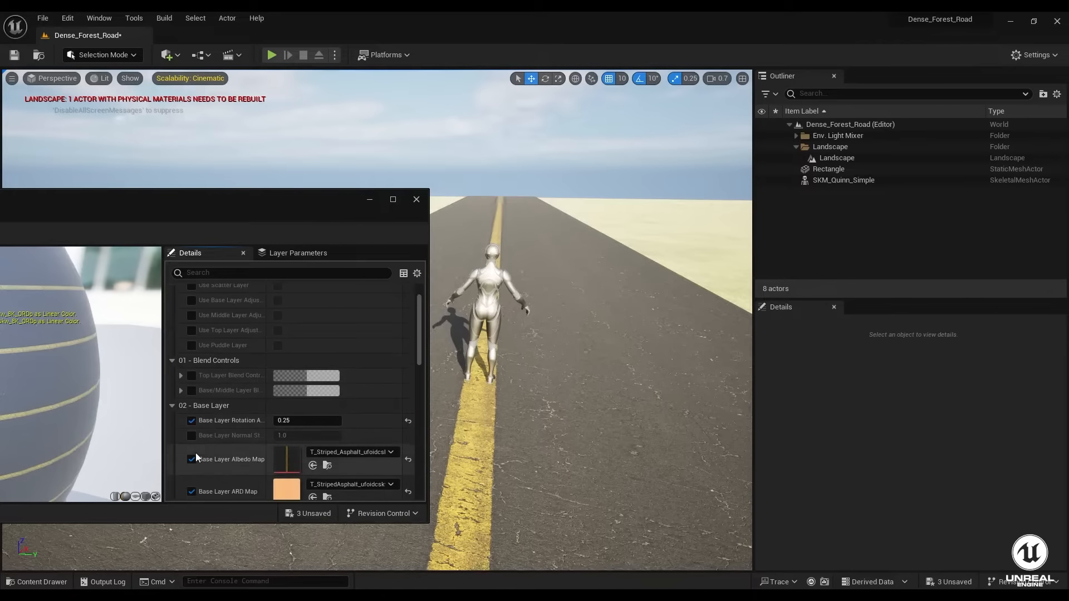
scroll(195, 452, down, 2)
click(192, 383)
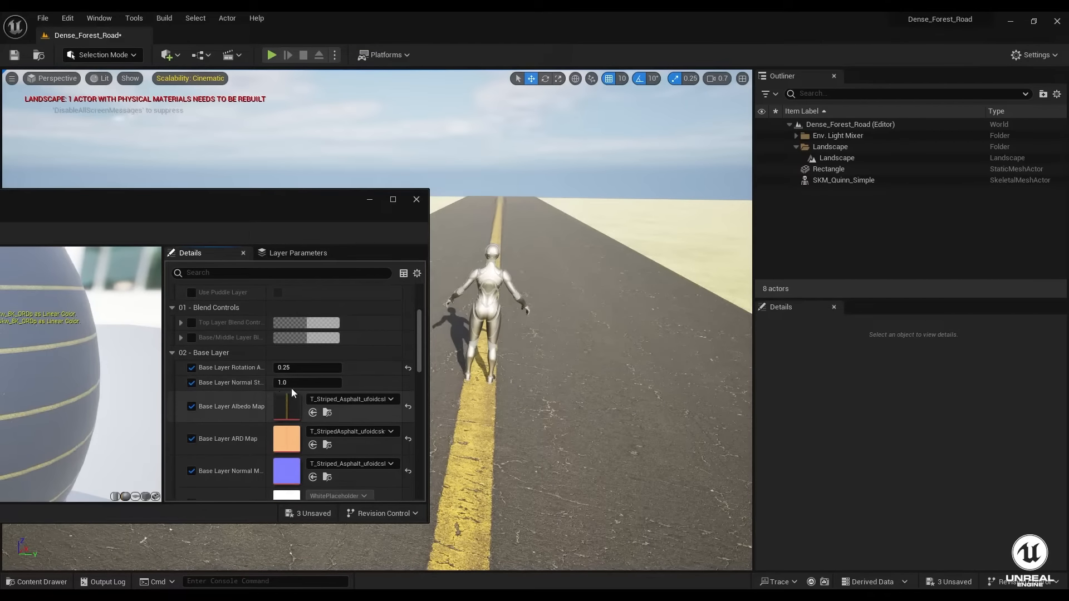
click(297, 383)
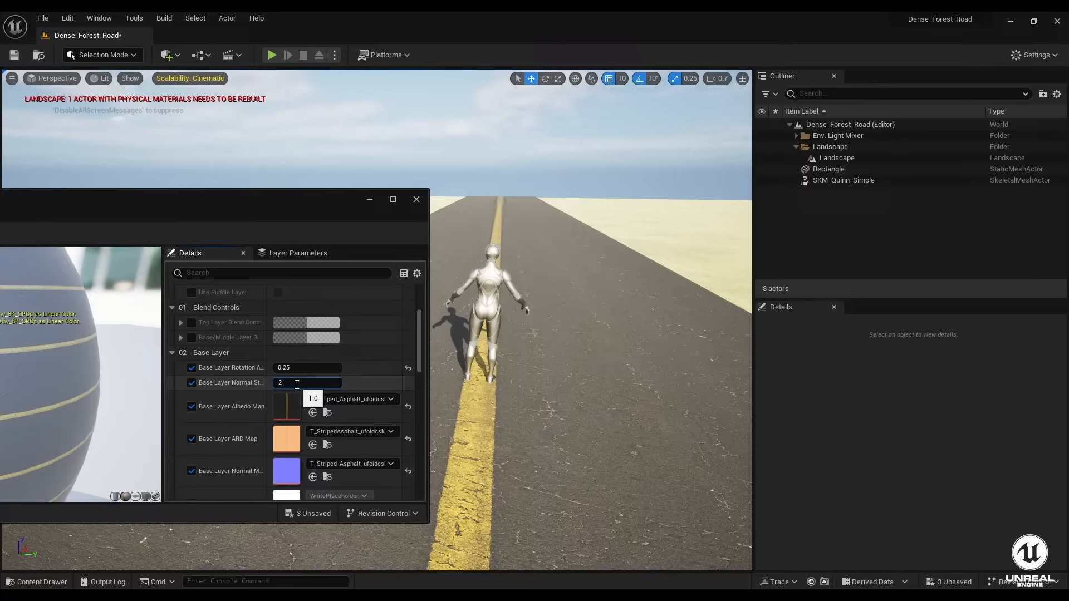
key(w)
right_drag(557, 334, 545, 342)
scroll(554, 337, down, 3)
key(q)
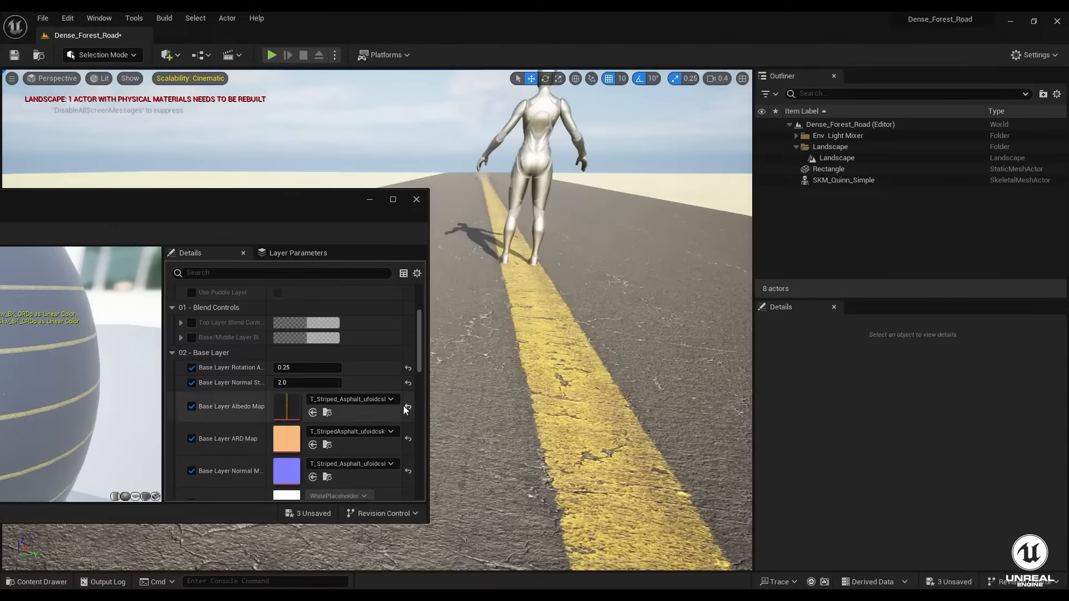
- Set the Base Layer Normal Strength to 3 and check the road surface near the mannequin's feet
click(295, 384)
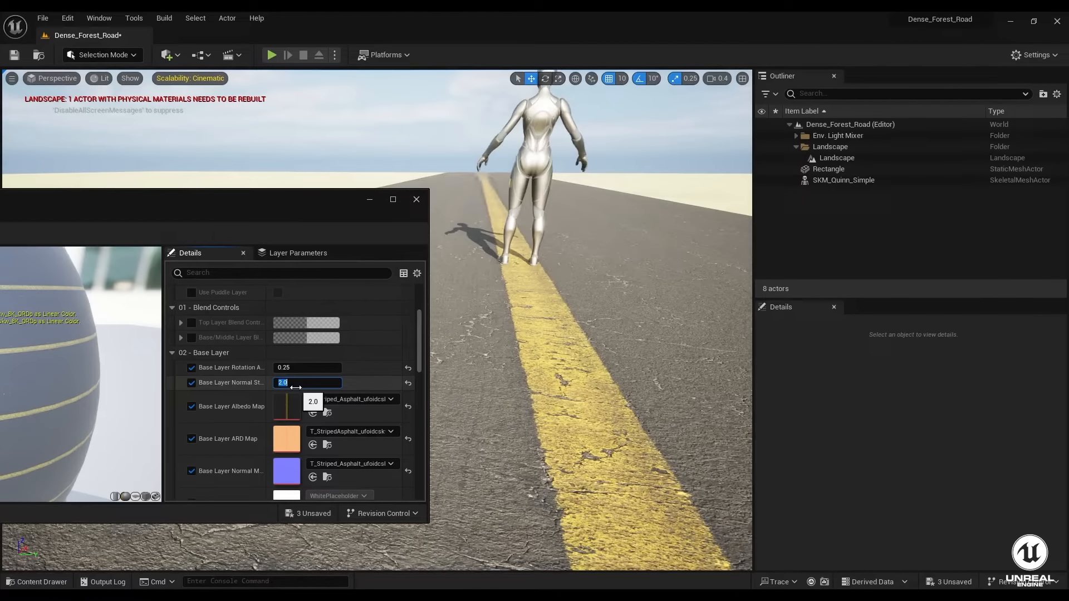
key(Return)
right_drag(557, 334, 529, 352)
key(w)
- Override and turn on the Base, Middle and Top Layer Adjustments and the Puddle Layer in the material's Global parameters
scroll(234, 413, down, 5)
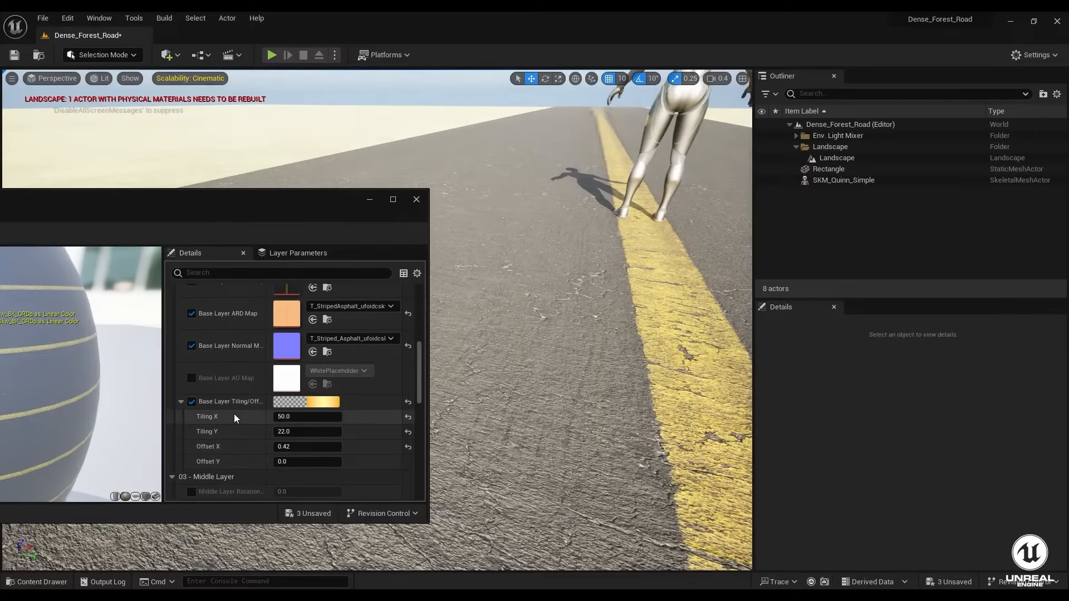
scroll(234, 413, up, 8)
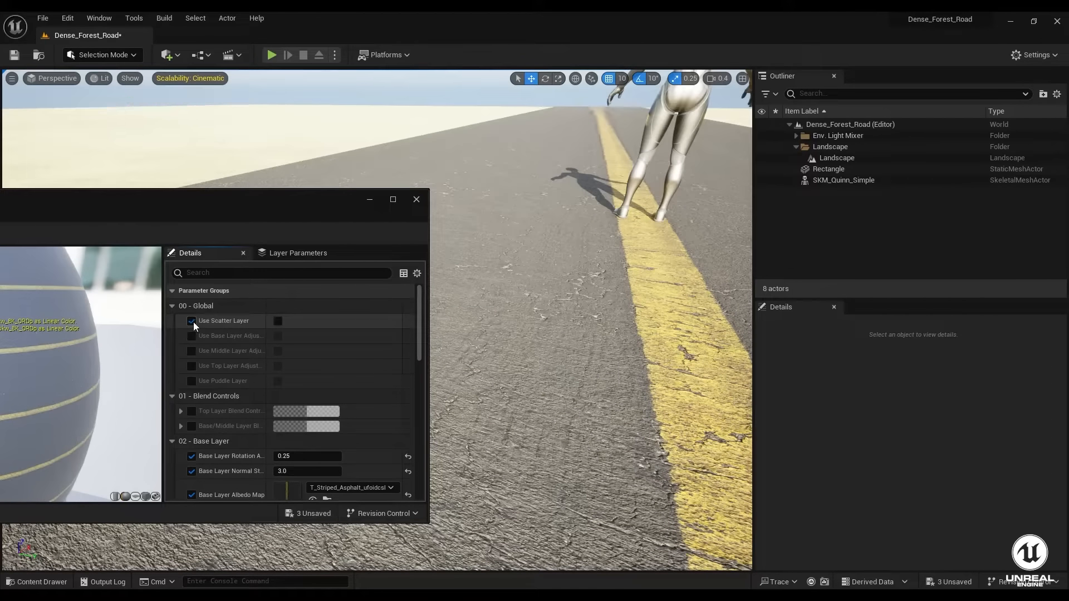
click(191, 336)
click(277, 337)
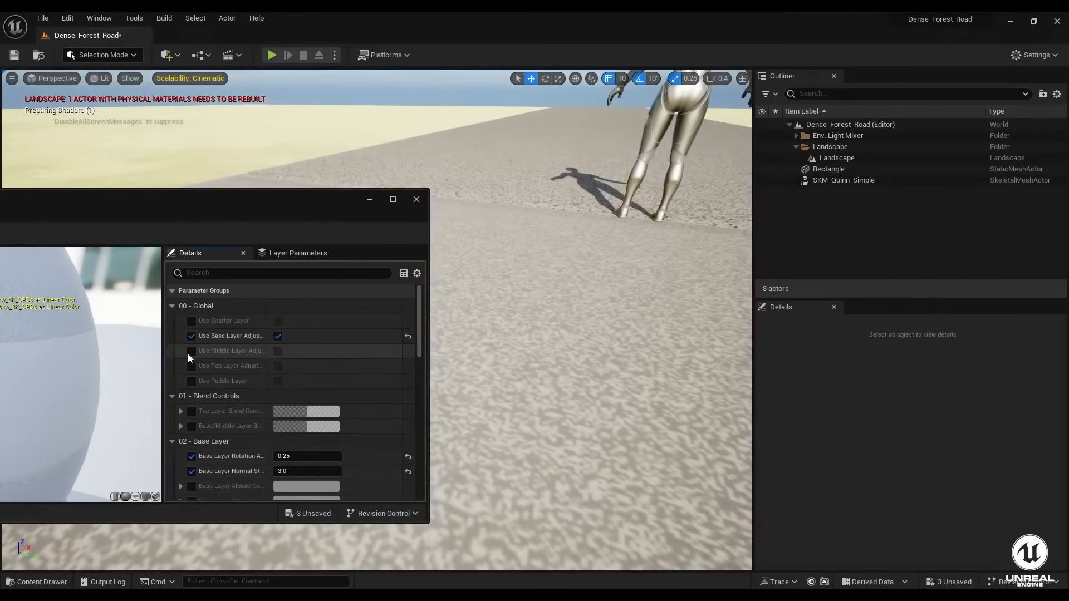
click(191, 351)
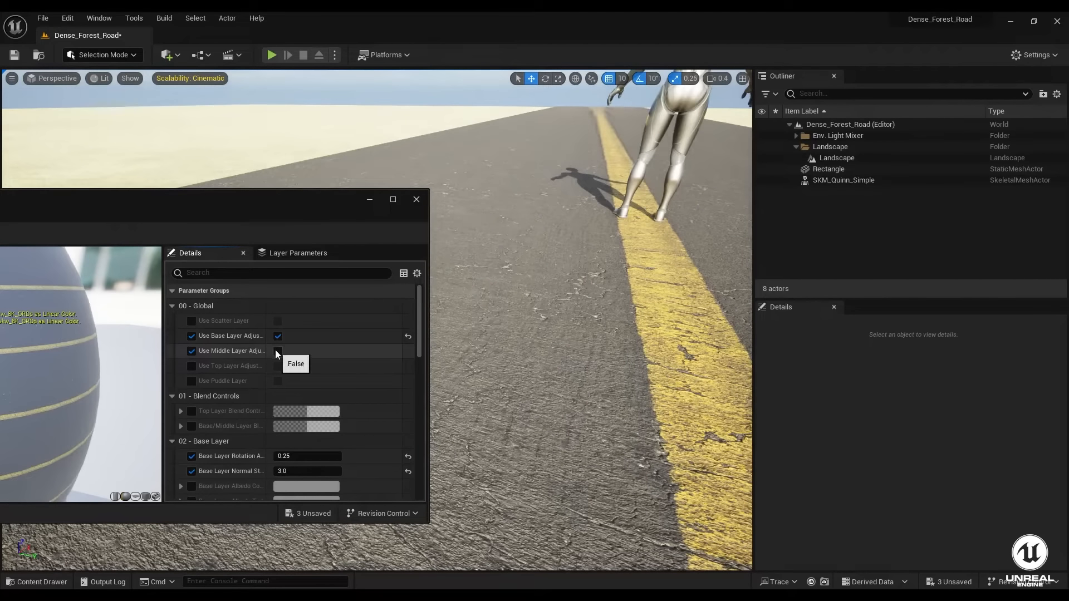
click(276, 351)
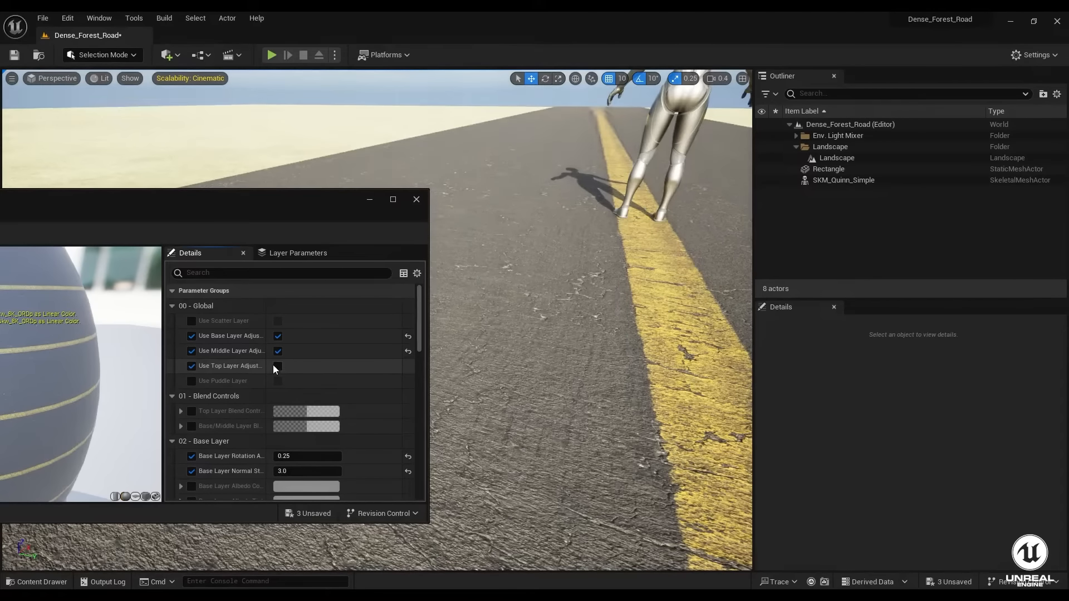
click(273, 366)
click(191, 381)
click(277, 382)
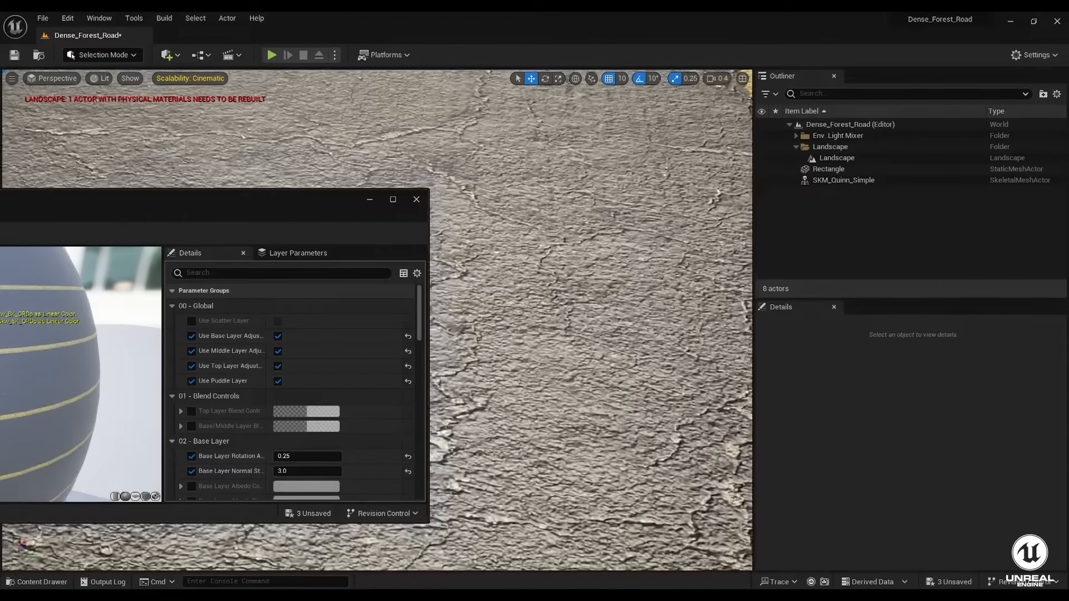
- Enable the Base Layer Specular value, set it to 0.1, and check the road around the mannequin
scroll(315, 433, down, 5)
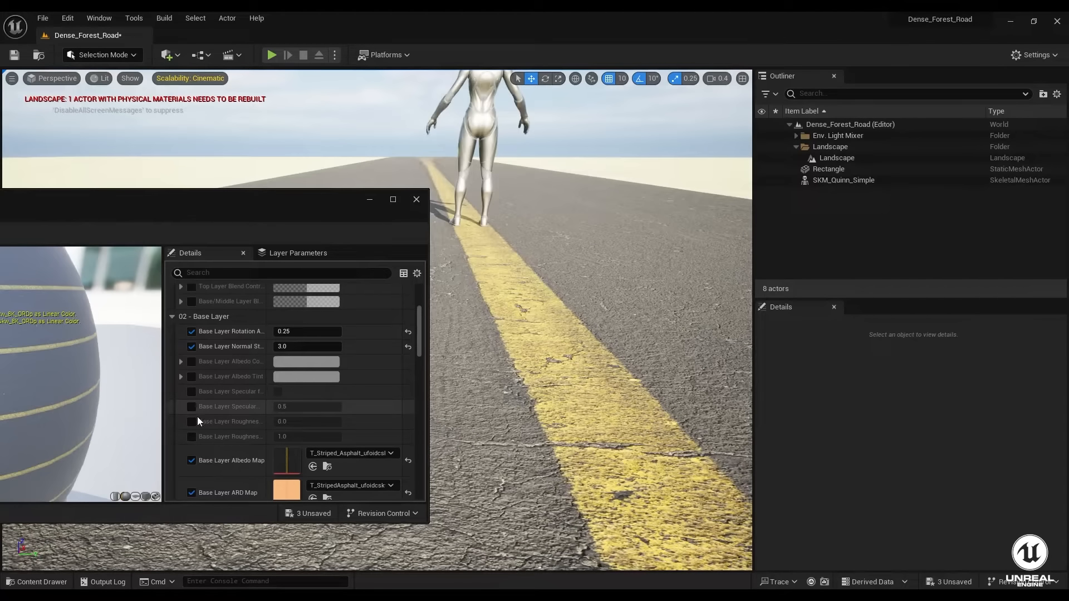
click(191, 408)
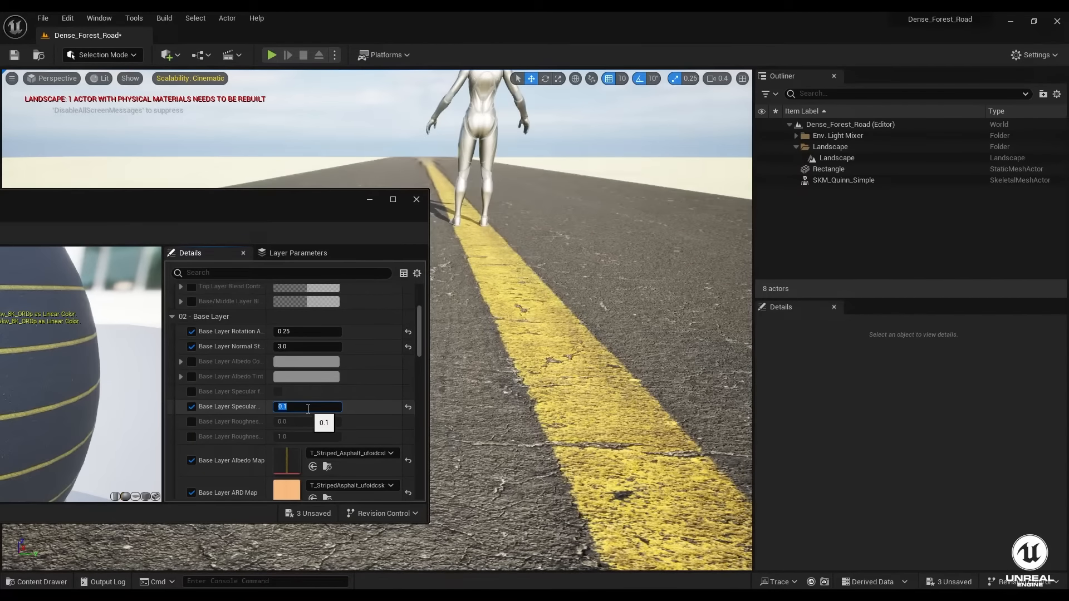
key(Return)
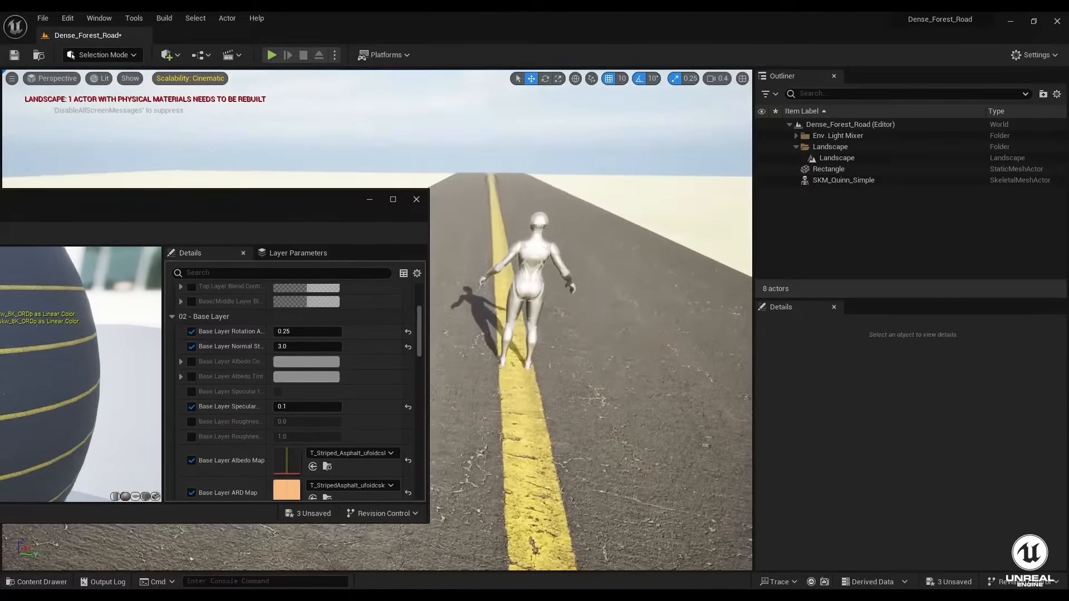
key(d)
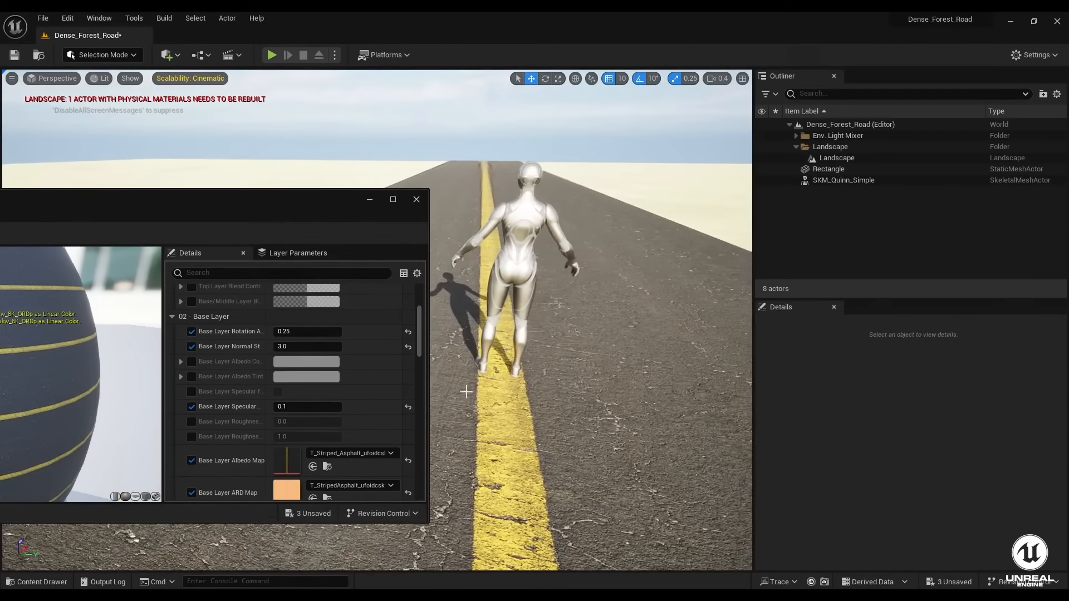
- Enable both Base Layer Roughness parameters and set the first one to 1
scroll(244, 438, down, 3)
click(191, 383)
click(192, 368)
text(1)
key(Return)
text(.)
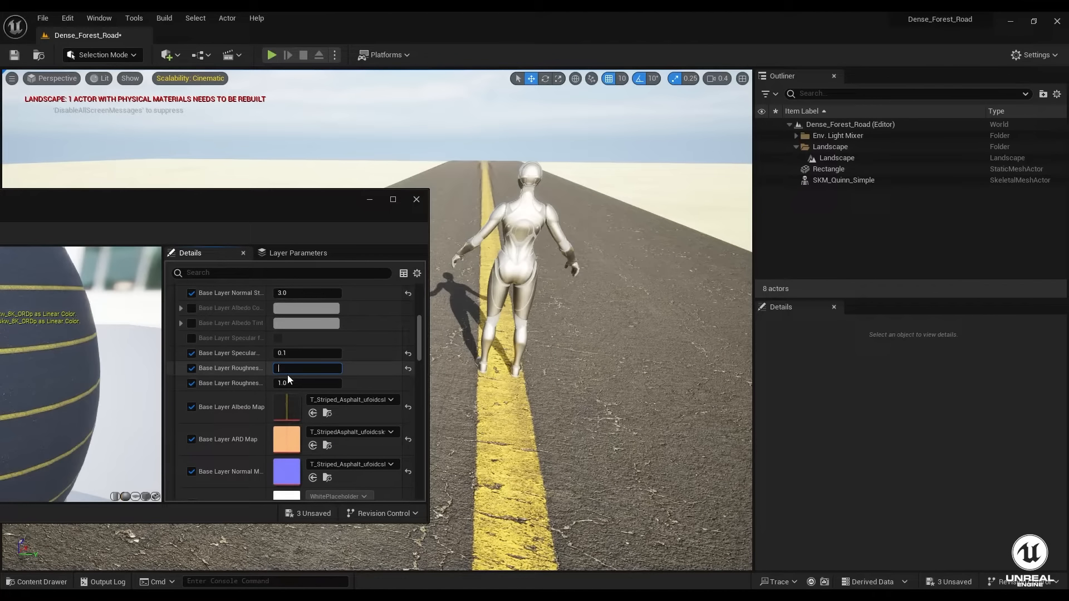
right_drag(463, 399, 51, 434)
- Override and turn on Use Scatter Layer in the Global parameters, and check the road surface
scroll(251, 423, up, 3)
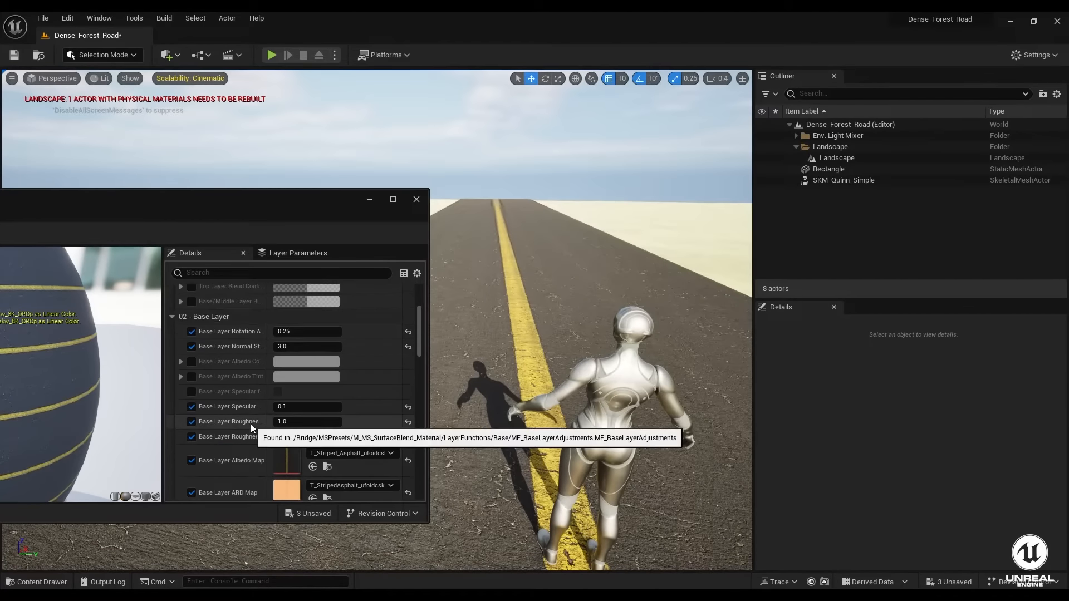
scroll(195, 396, up, 3)
scroll(206, 400, up, 4)
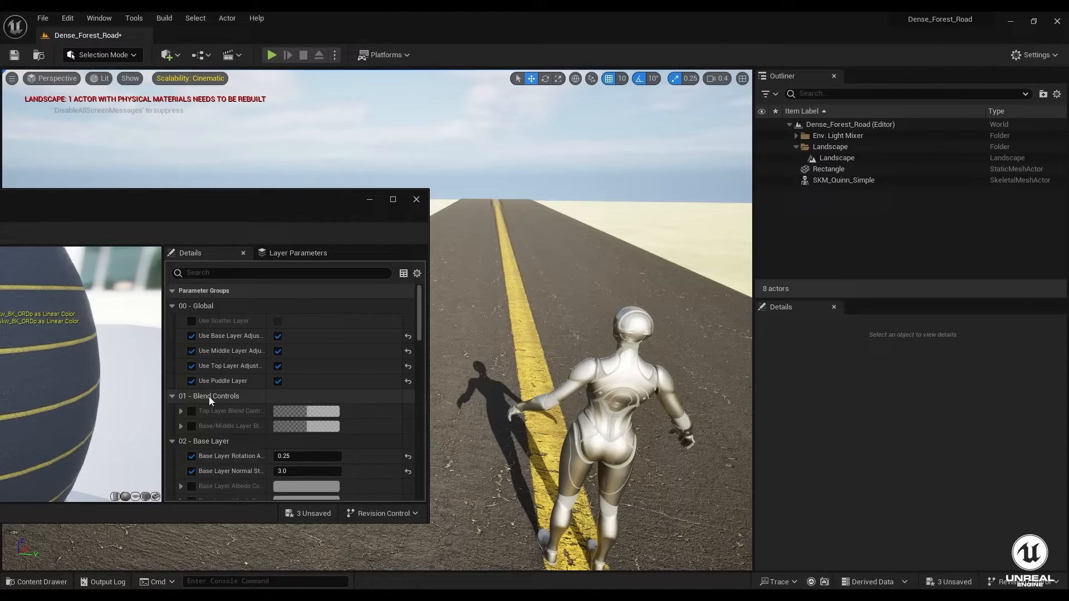
click(191, 321)
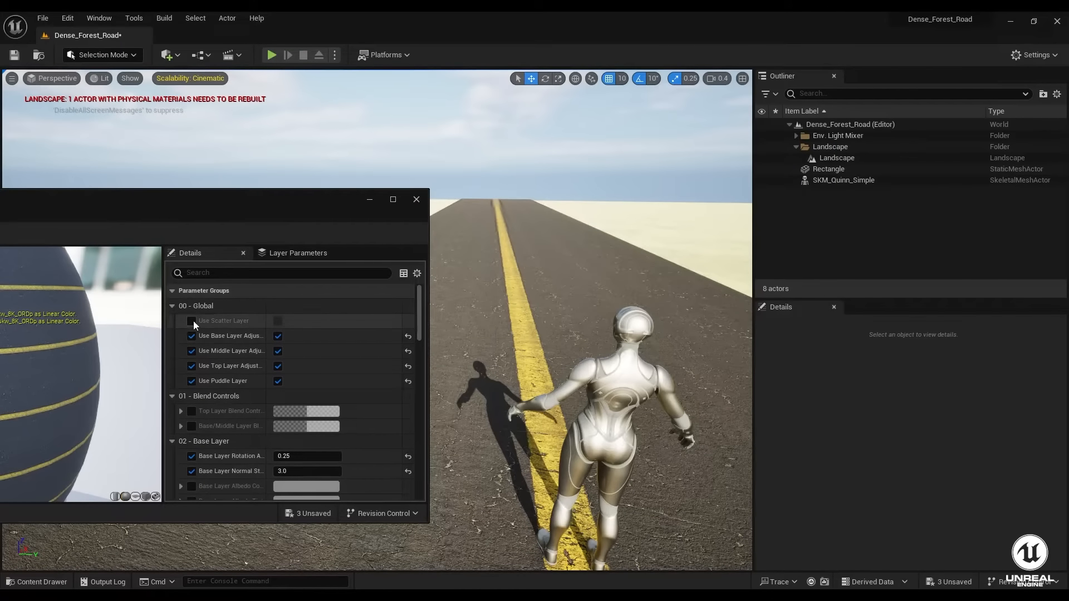
click(277, 322)
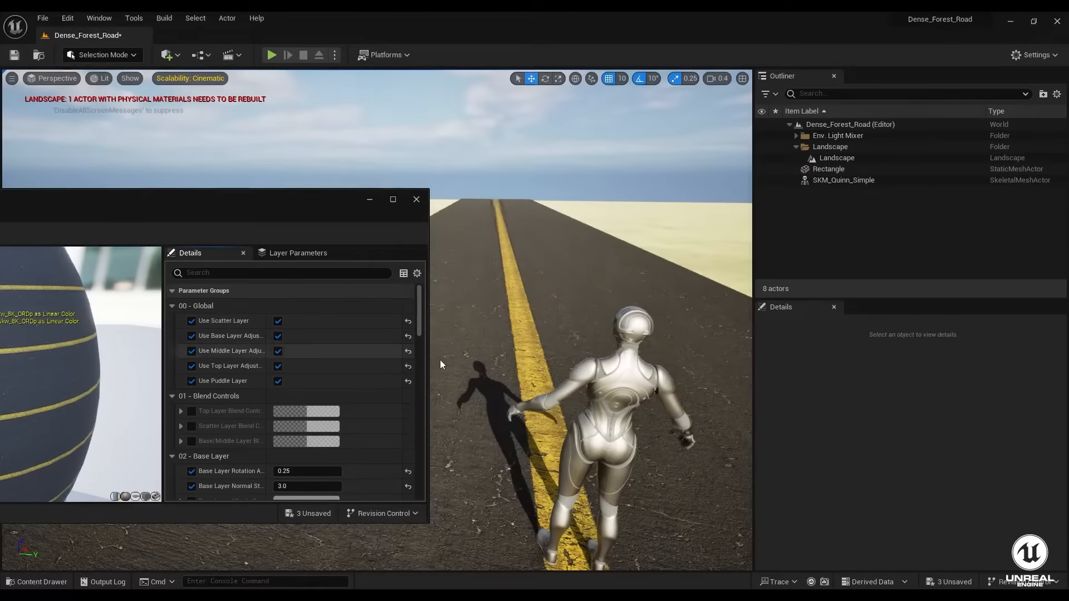
scroll(593, 393, down, 5)
mouse_move(550, 407)
right_down()
mouse_move(544, 417)
mouse_move(563, 419)
right_up()
key(a)
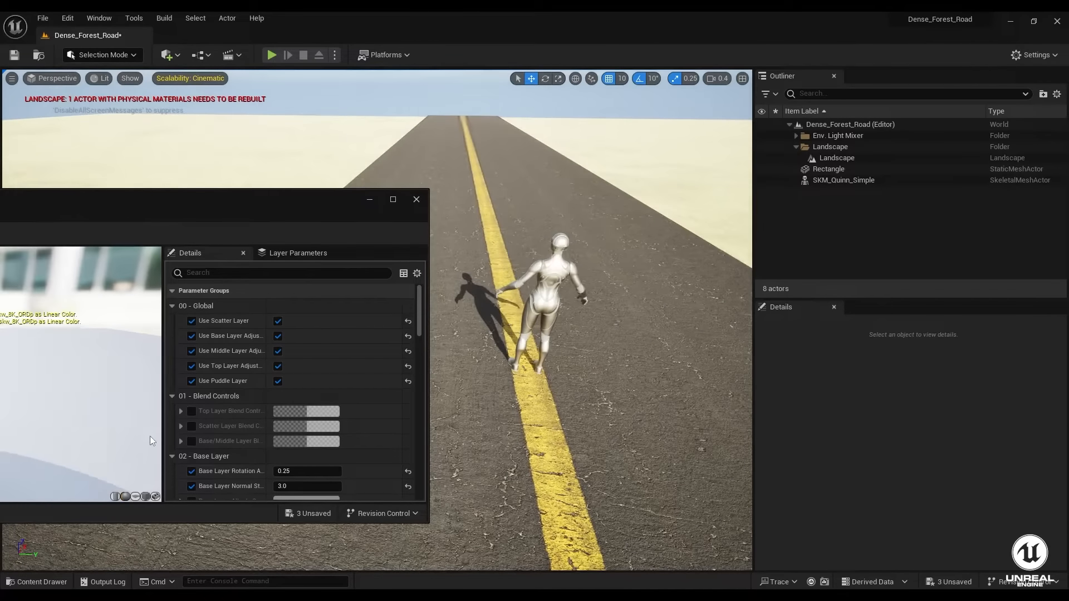
- Enable the Top Layer, Scatter Layer and Base/Middle Layer Blend Controls, expanding the Top Layer's values
click(181, 411)
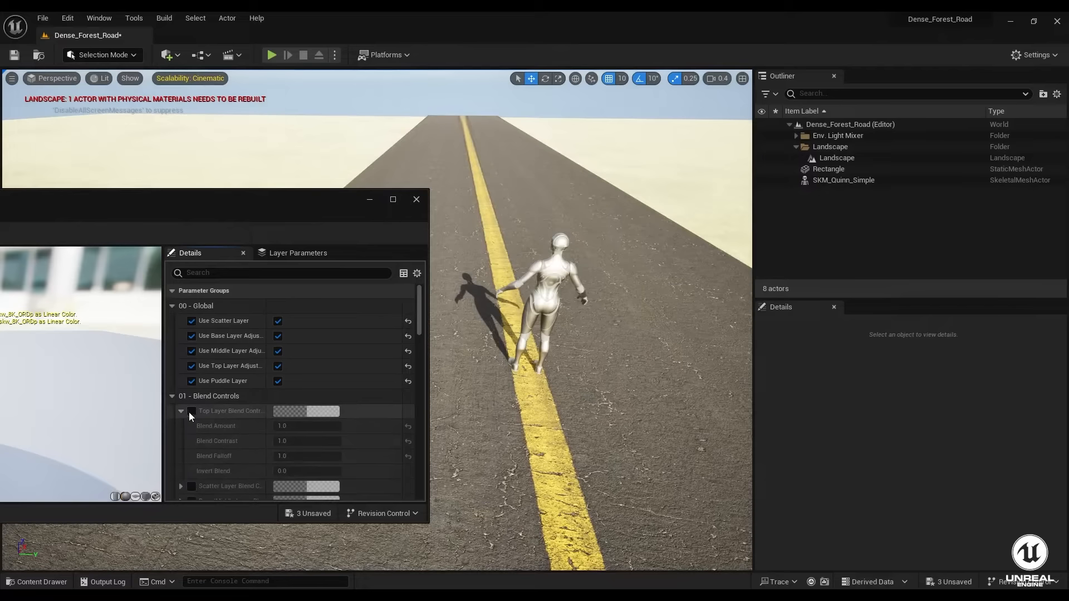
click(192, 412)
scroll(189, 427, down, 3)
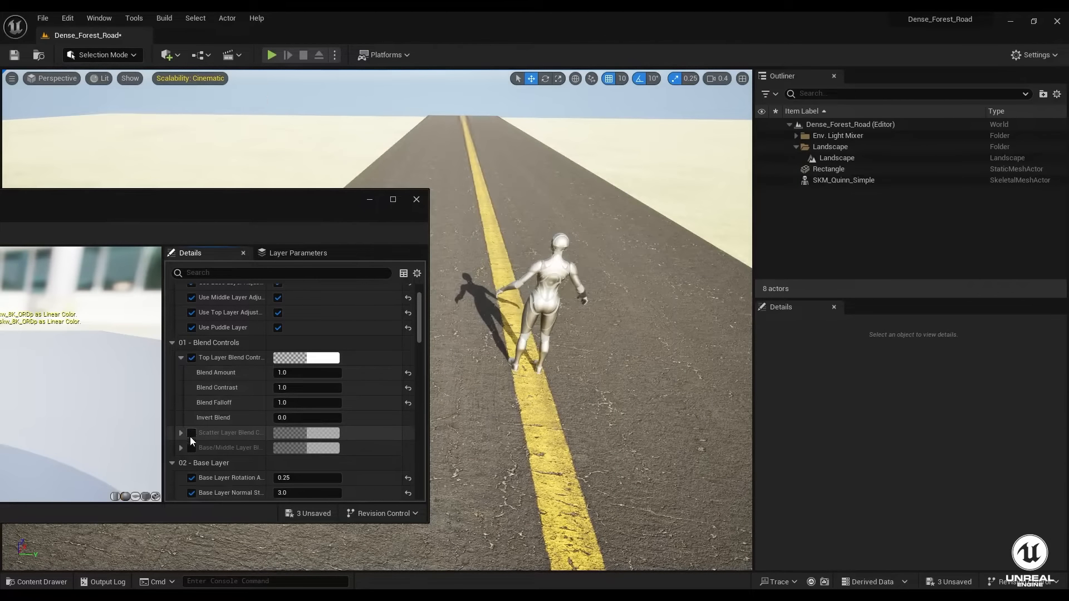
click(191, 434)
click(191, 449)
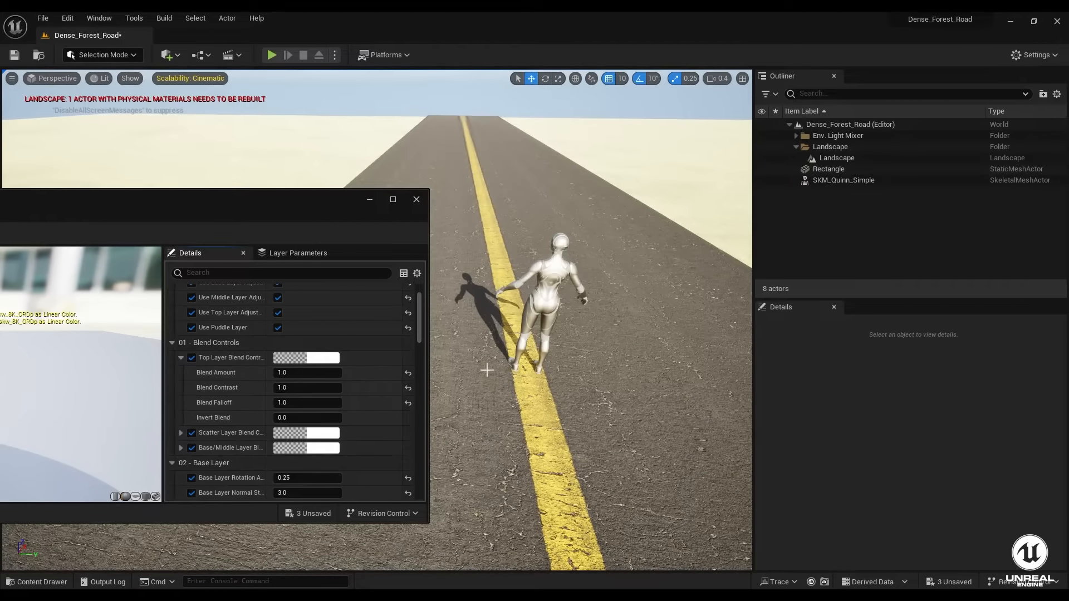
- Set the Top Layer Blend Amount to 1.2 and check the asphalt up close near the mannequin's feet
scroll(487, 371, down, 3)
right_drag(487, 370, 513, 362)
key(w)
key(w)
scroll(523, 387, up, 5)
key(s)
scroll(514, 367, down, 3)
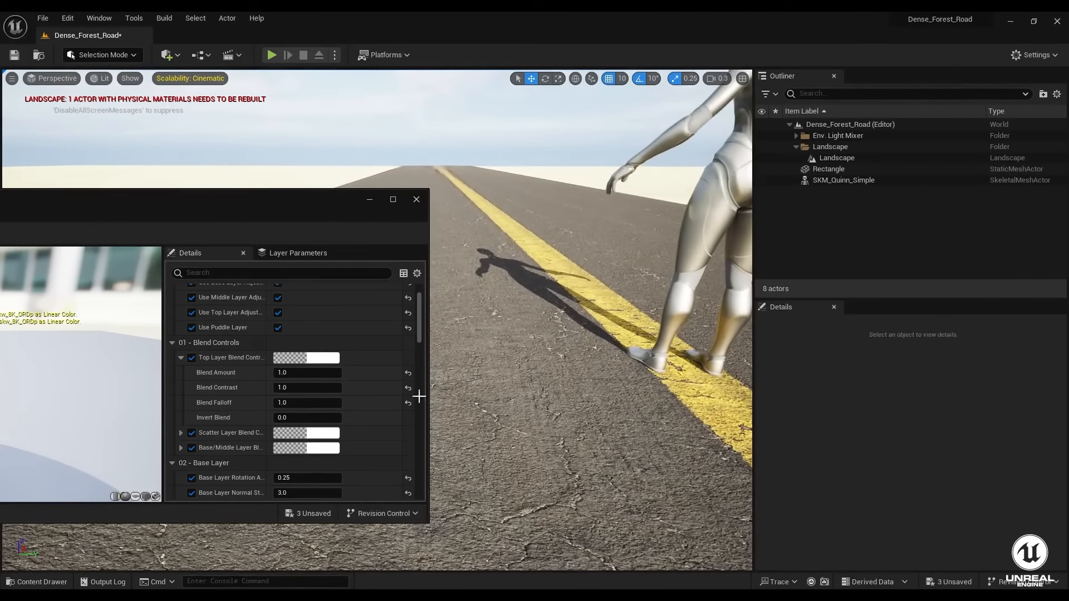
mouse_move(308, 372)
mouse_down()
mouse_move(325, 372)
mouse_move(316, 372)
mouse_up()
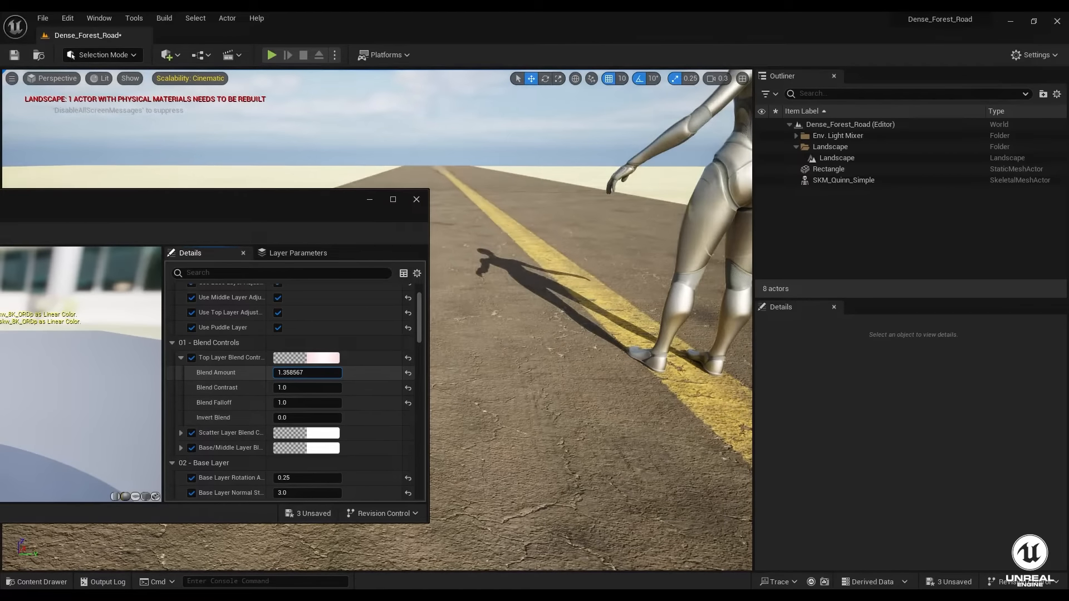
click(280, 372)
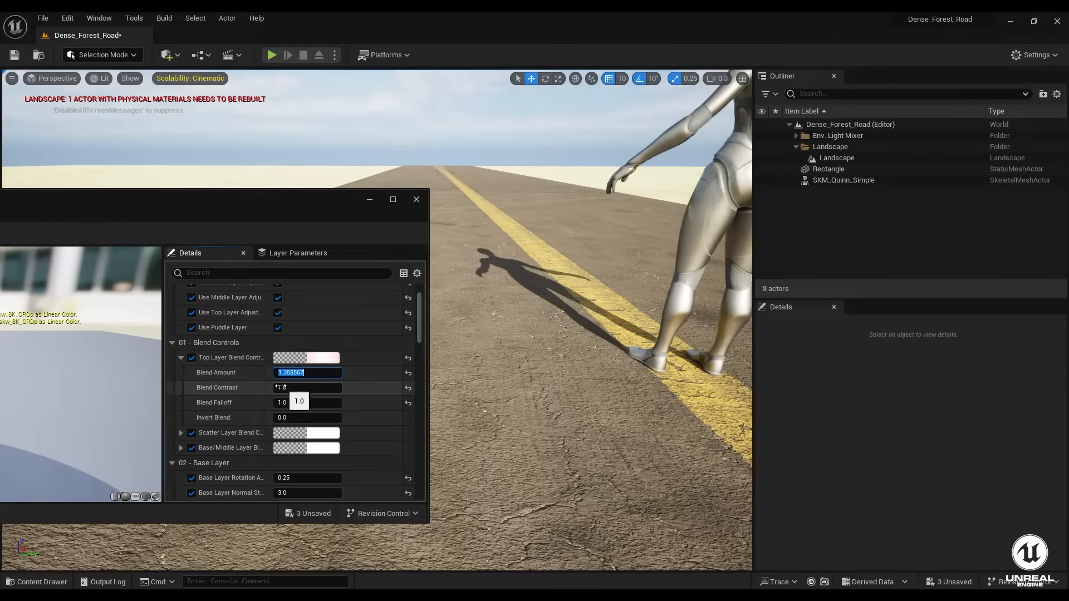
text(1.2)
key(Return)
right_drag(489, 407, 492, 443)
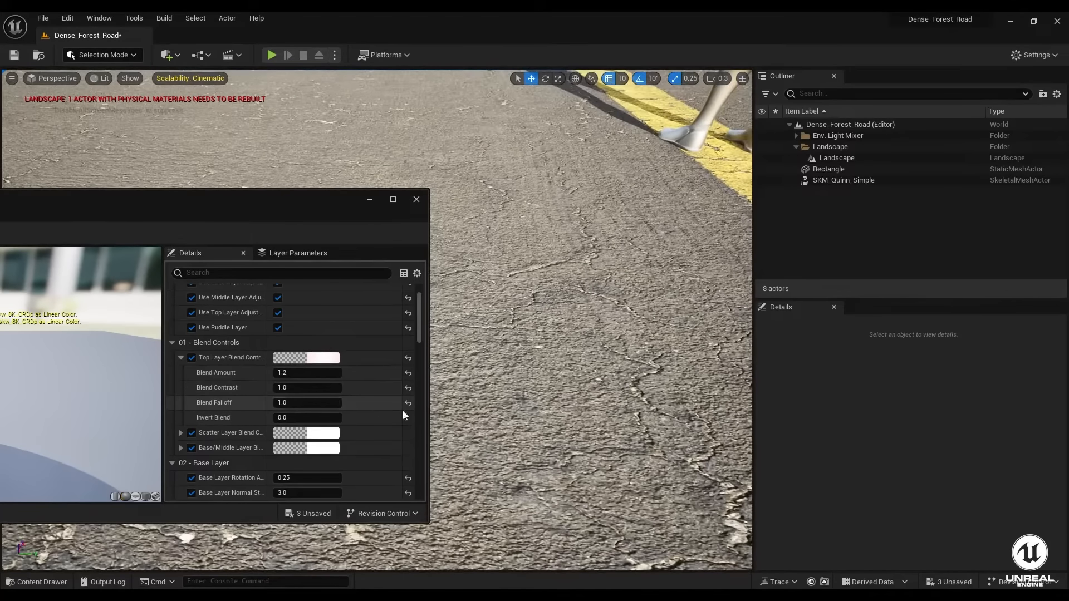
- Expand the Scatter Layer Blend Controls and set the Blend Amount to 1.2
click(180, 433)
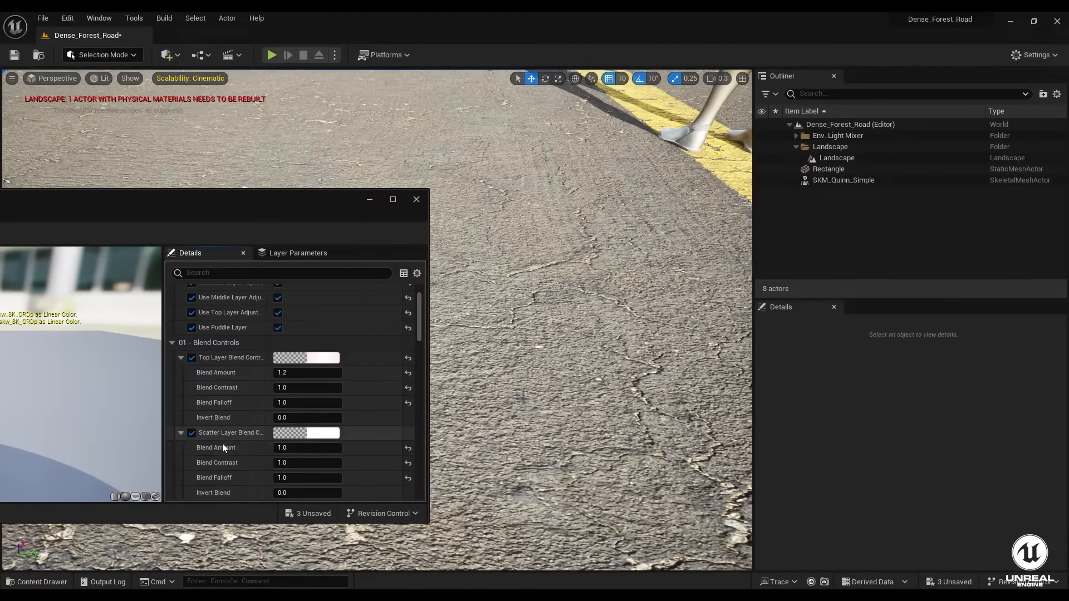
scroll(223, 443, down, 2)
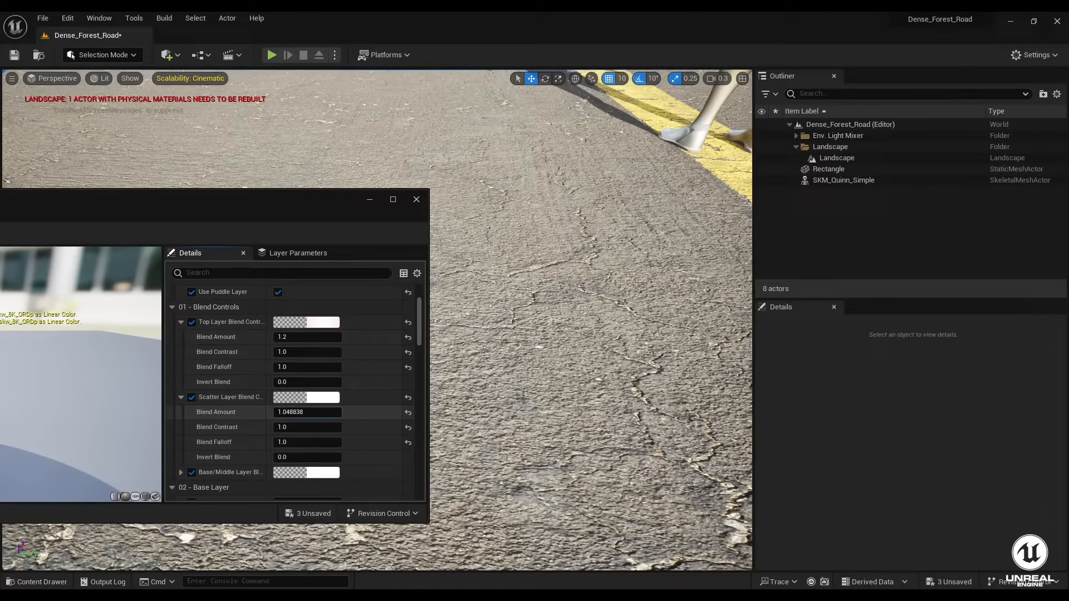
drag(307, 412, 329, 412)
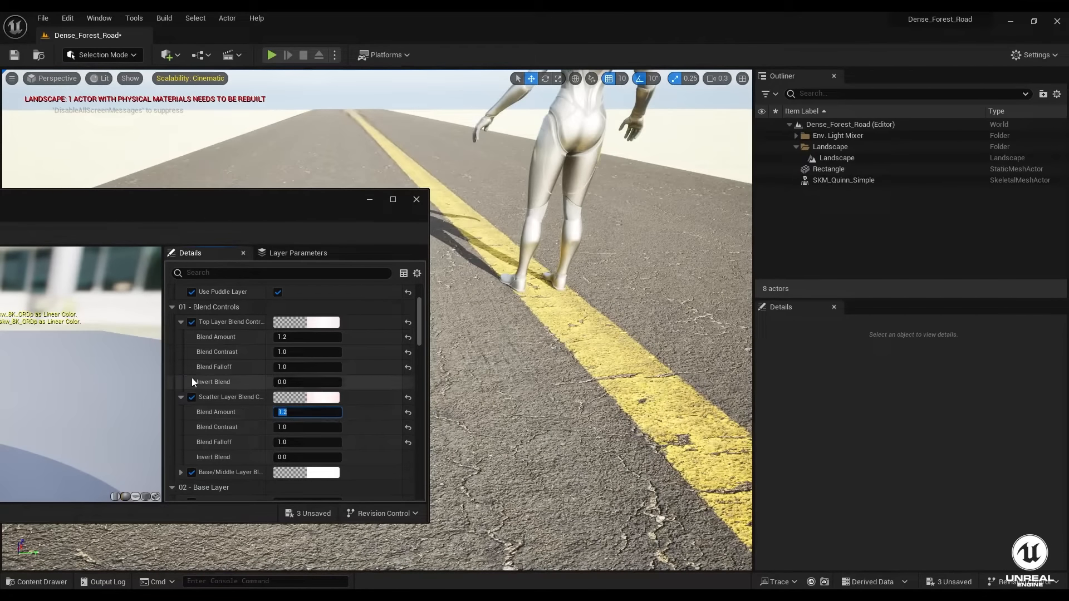
- Collapse the Blend Controls and Base Layer parameter groups to reach the Middle Layer parameters
click(180, 321)
click(180, 338)
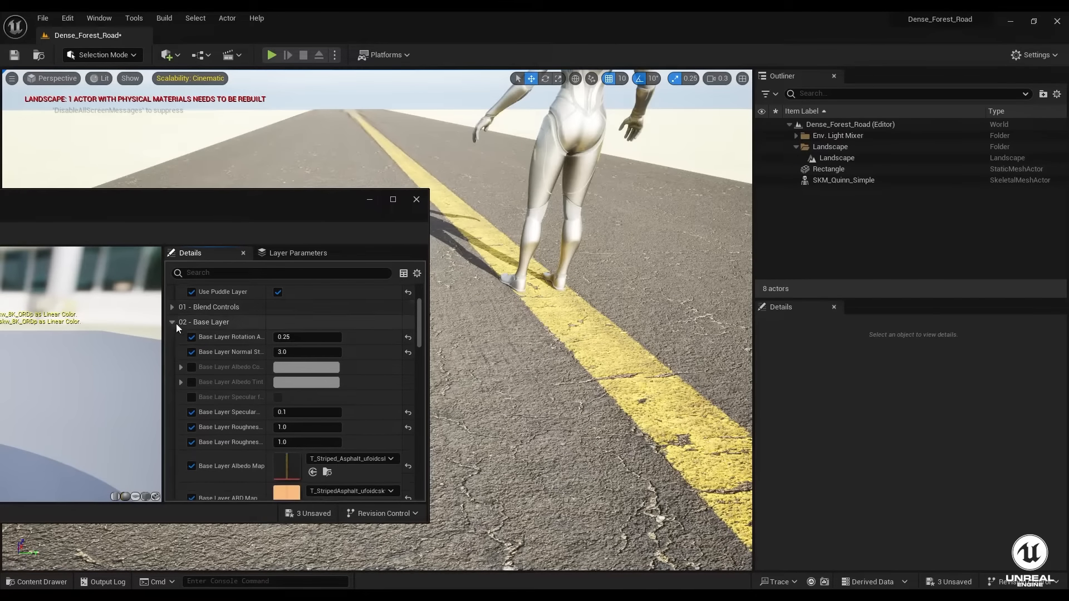
scroll(235, 354, down, 5)
scroll(223, 367, down, 4)
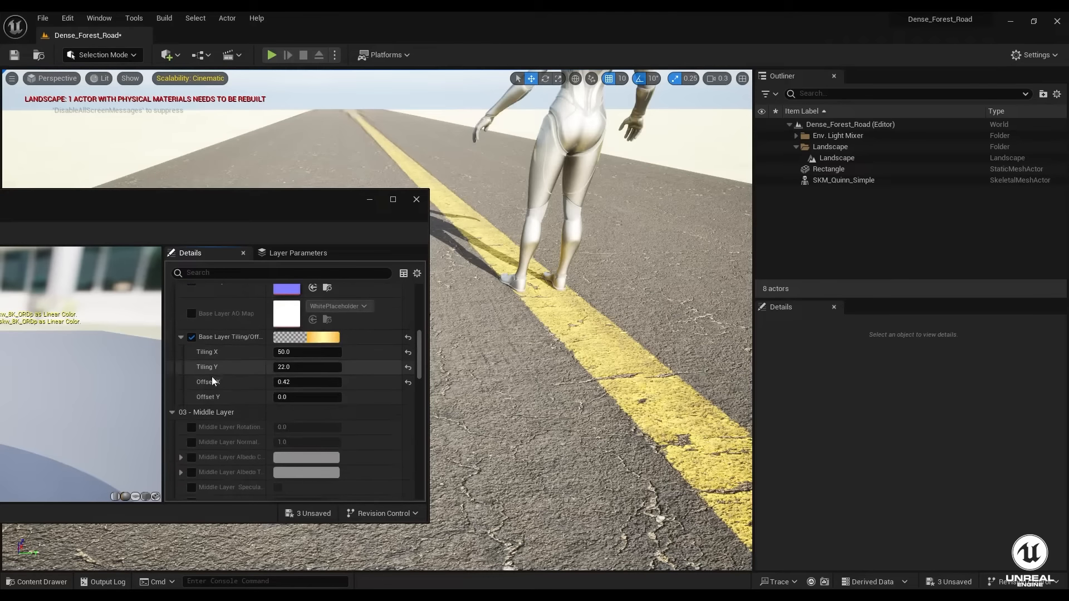
scroll(201, 363, up, 1)
click(181, 337)
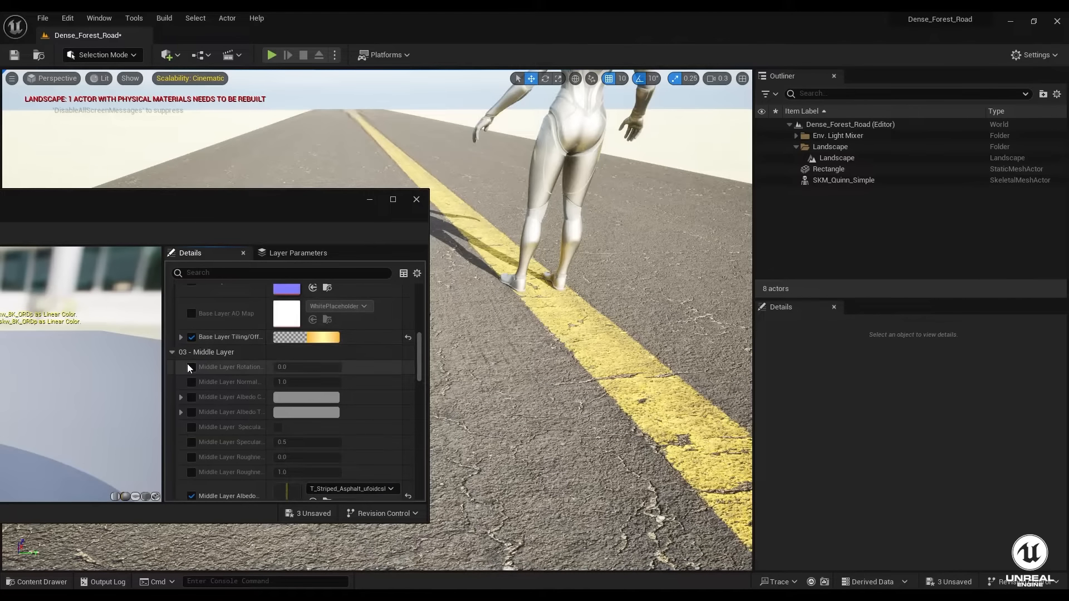
scroll(183, 351, up, 6)
scroll(179, 334, up, 4)
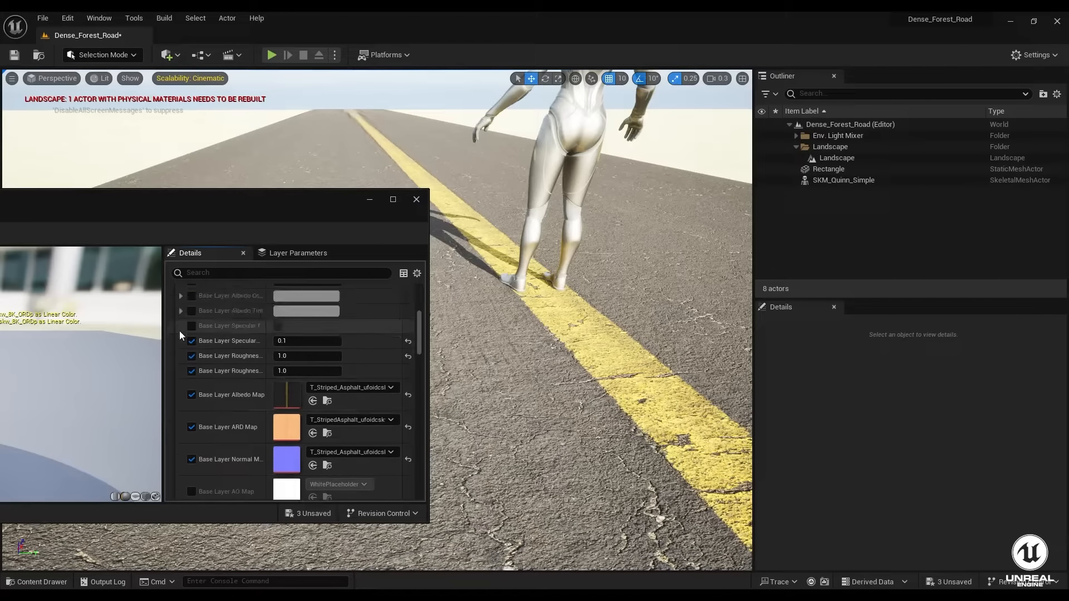
click(175, 322)
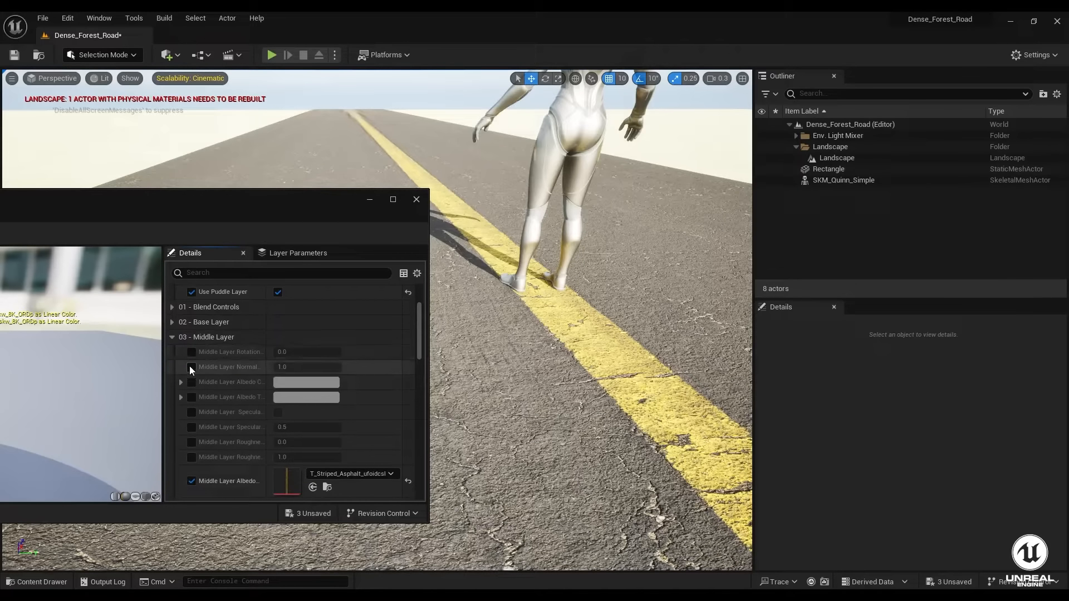
- Enable the Middle Layer Normal Strength at 2 and the Middle Layer Specular value at 0.1
click(191, 367)
scroll(289, 402, down, 2)
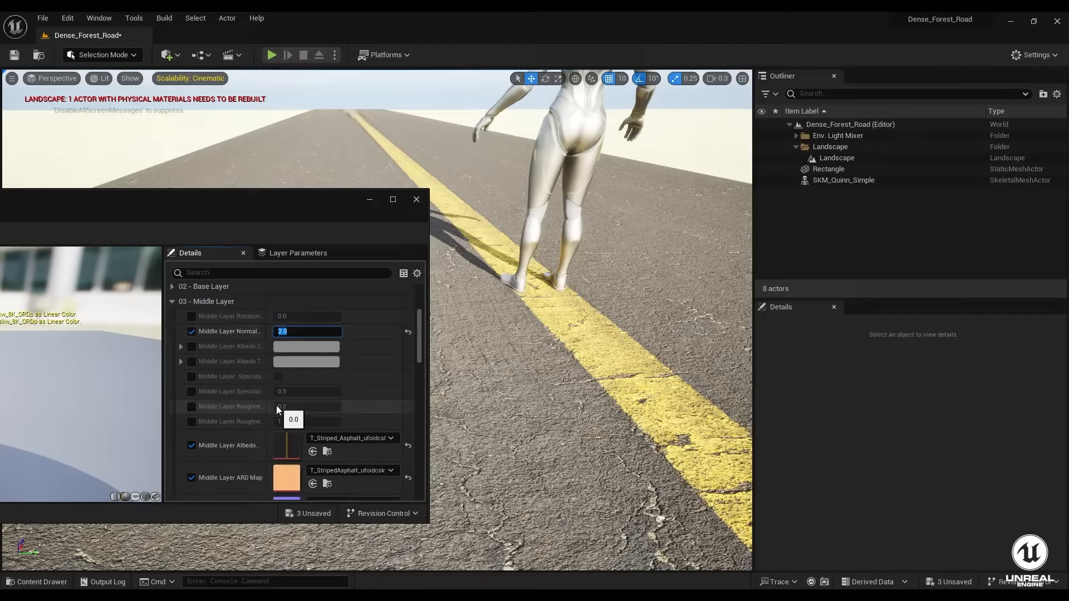
click(191, 392)
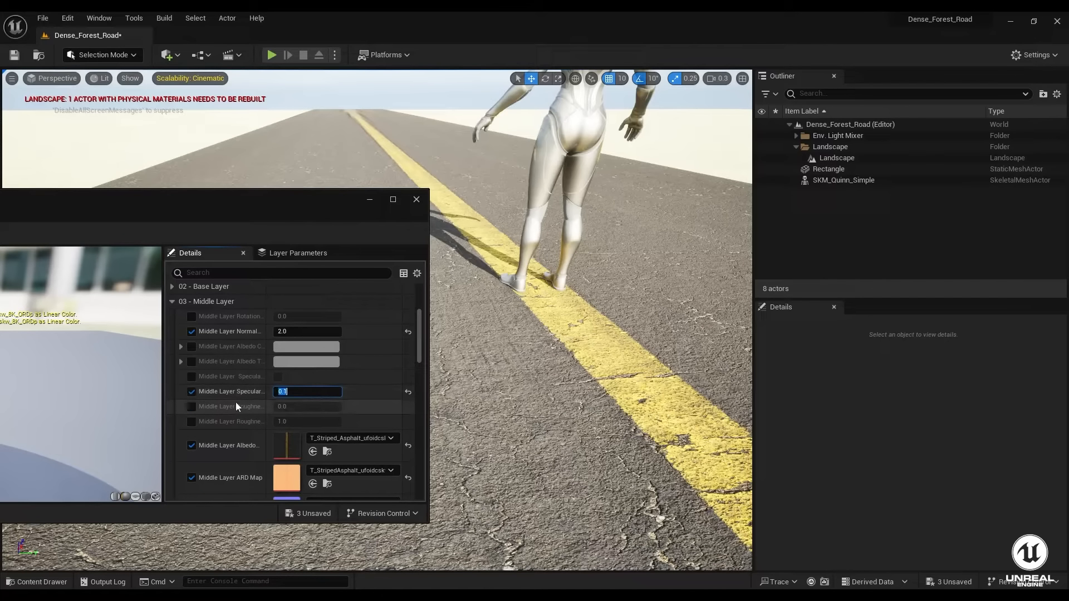
- Expand and enable the Middle Layer Albedo Controls
click(180, 347)
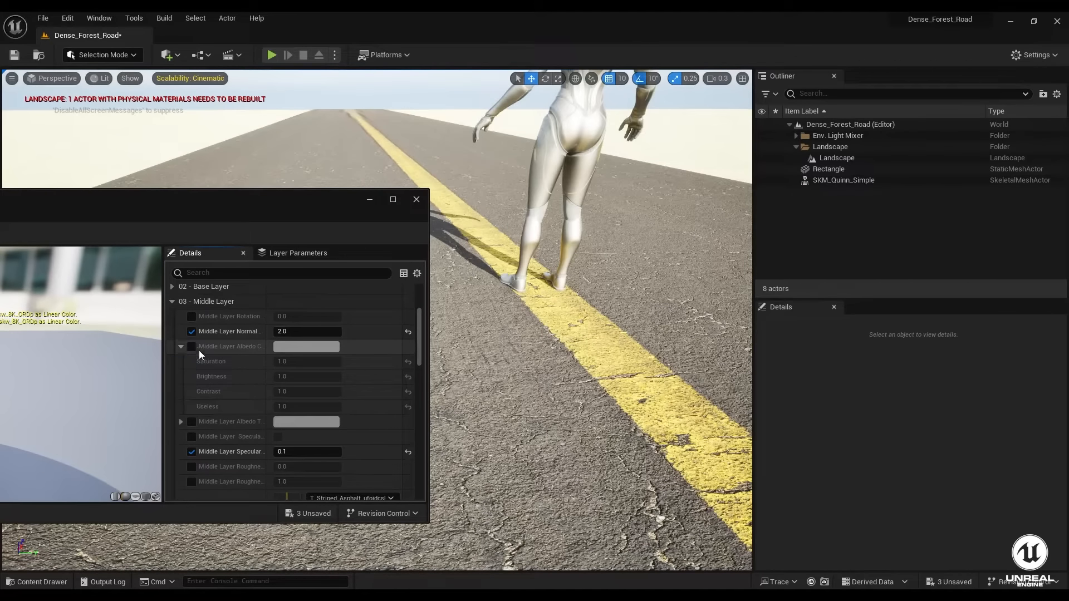
click(195, 349)
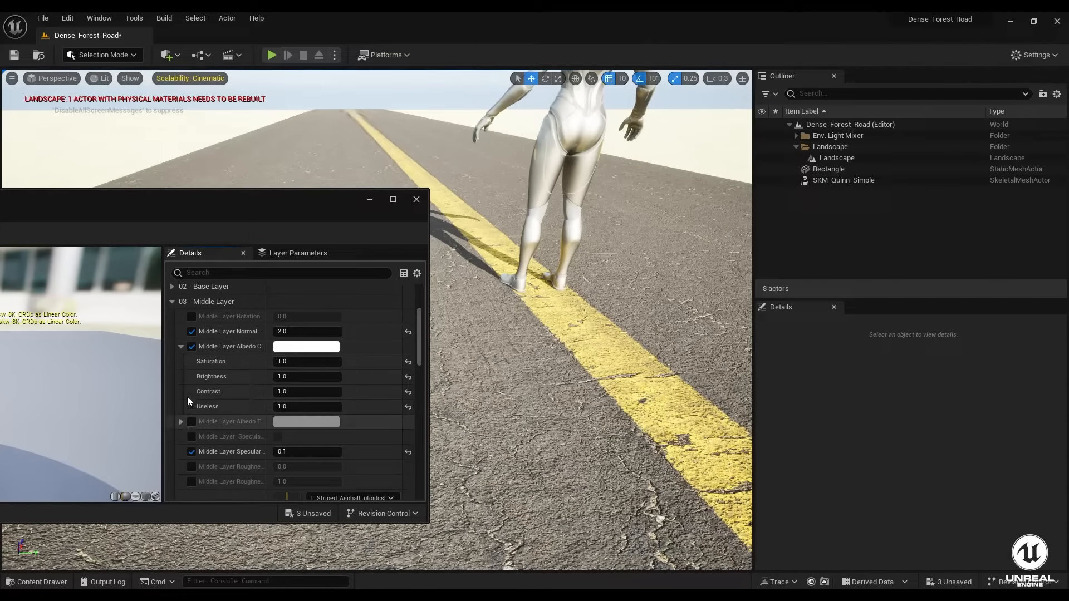
- Collapse the Middle Layer Albedo Controls, and enable the Top Layer Normal Strength at 2
click(180, 347)
scroll(189, 400, down, 4)
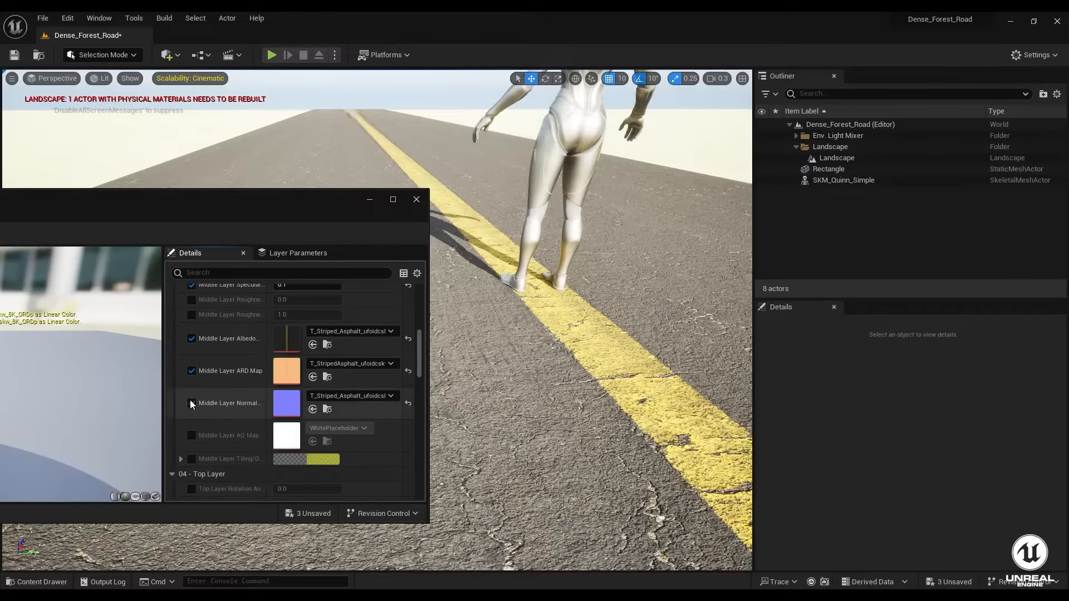
scroll(189, 400, down, 5)
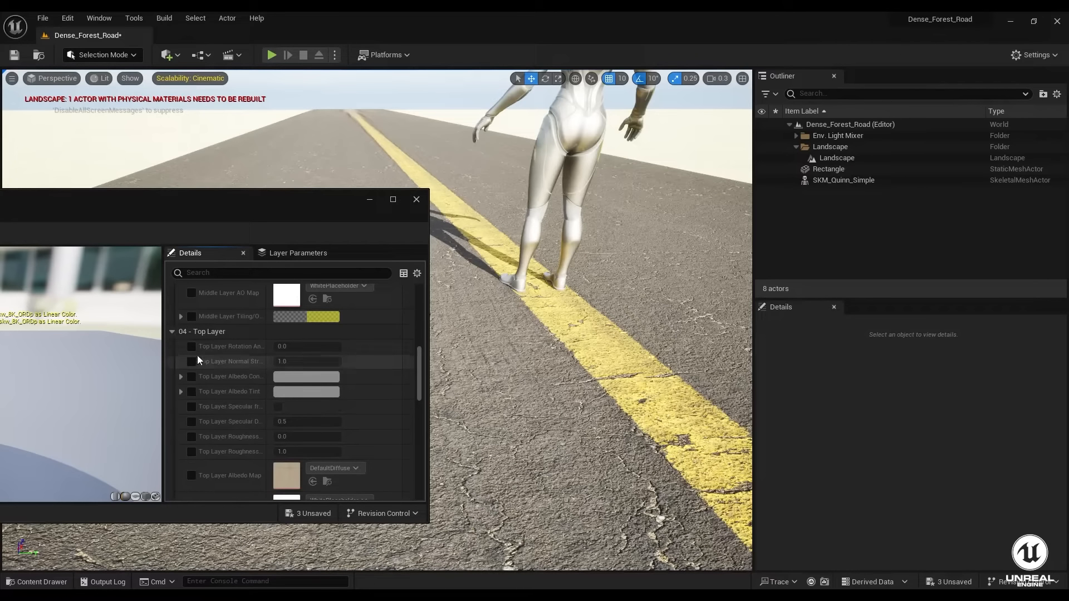
click(191, 362)
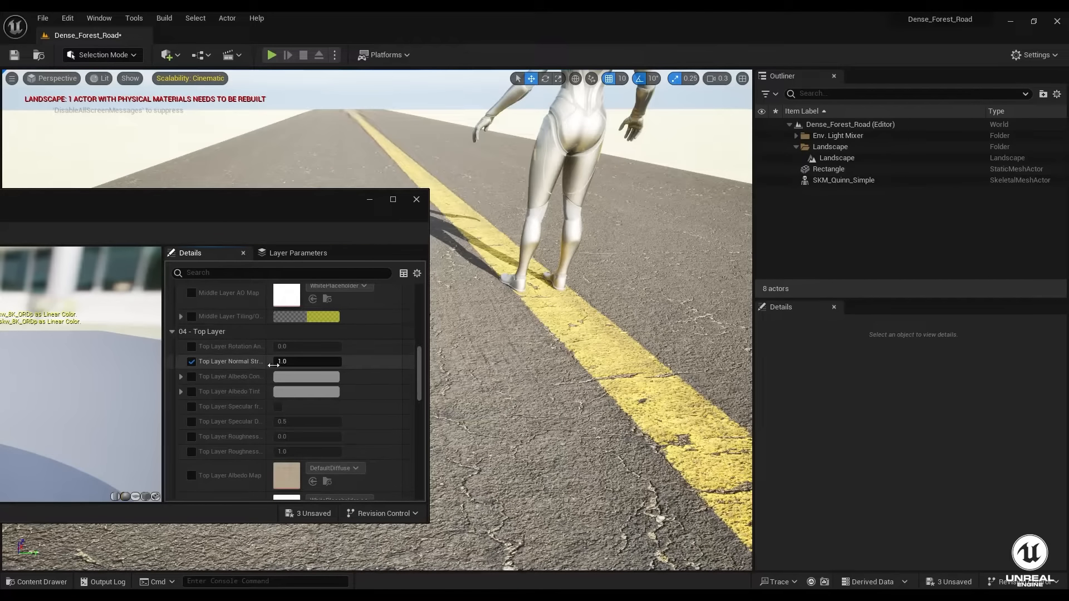
click(291, 362)
text(2)
key(Return)
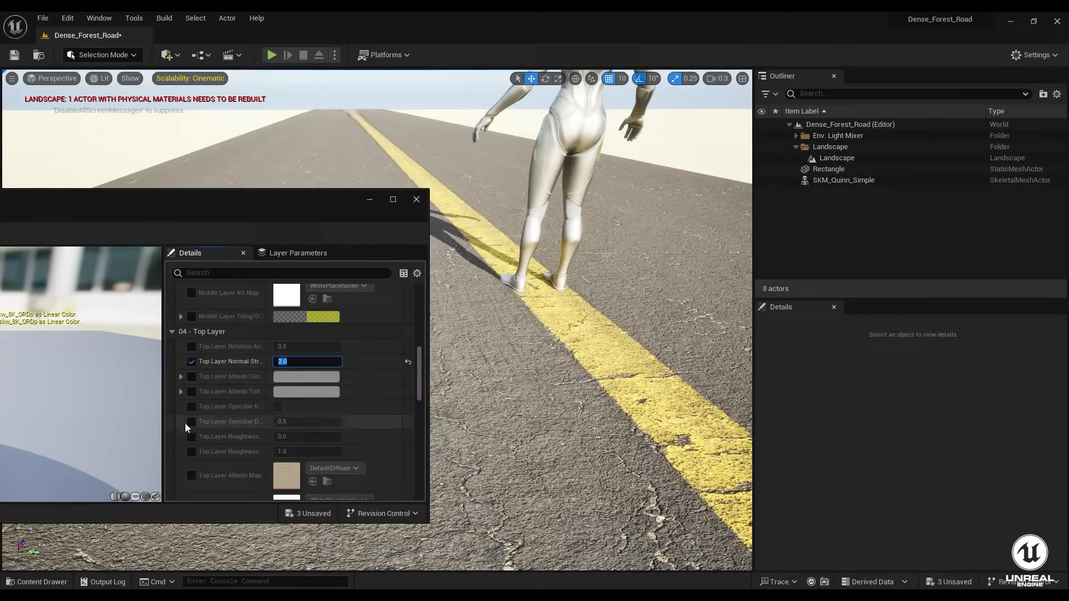
- Enable the Top Layer Specular value at 0.1 and the first Top Layer Roughness parameter at 1
click(191, 422)
click(296, 422)
text(0.1)
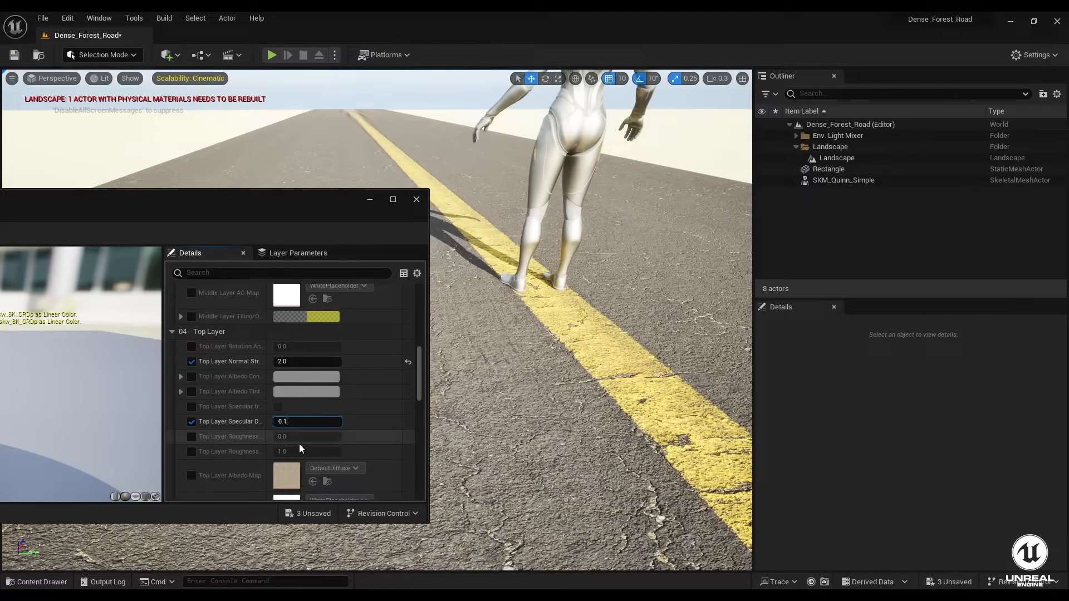
key(Return)
scroll(256, 450, down, 4)
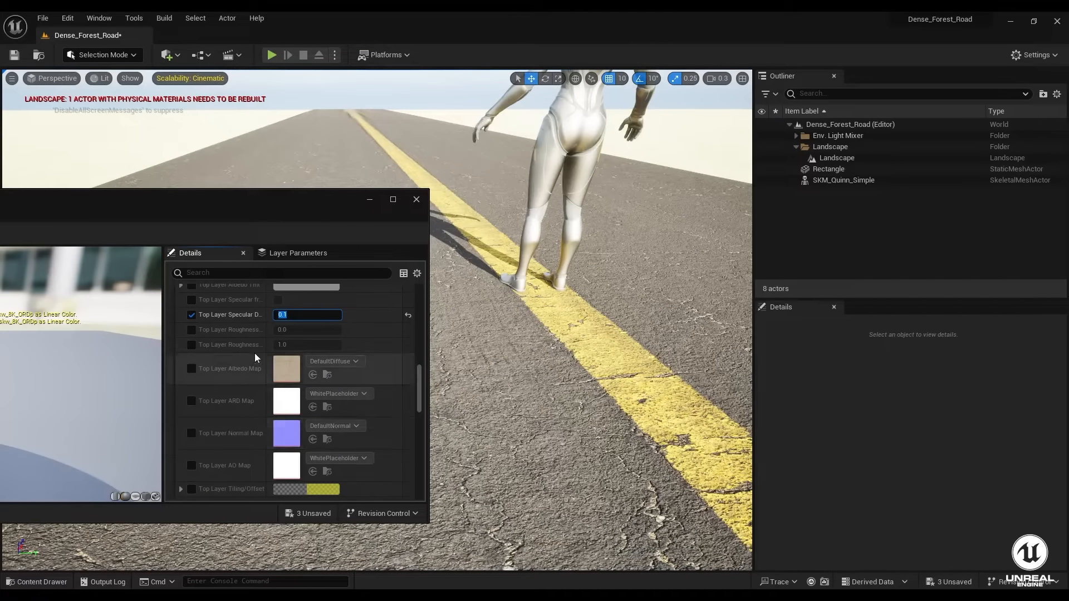
click(191, 330)
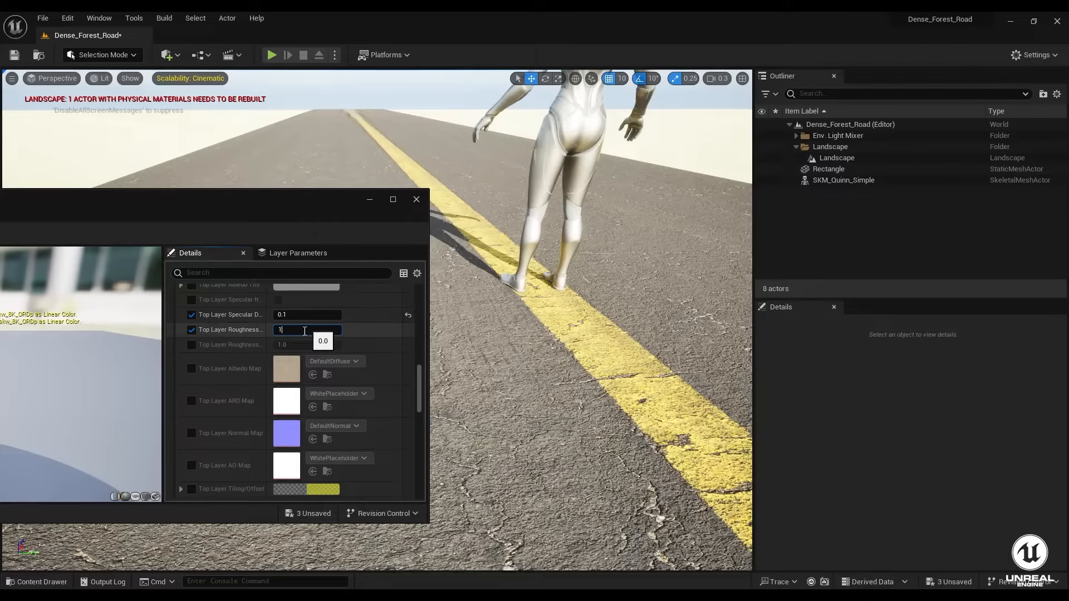
key(Return)
- Enable the first Middle Layer Roughness parameter and set it to 1
scroll(242, 372, up, 14)
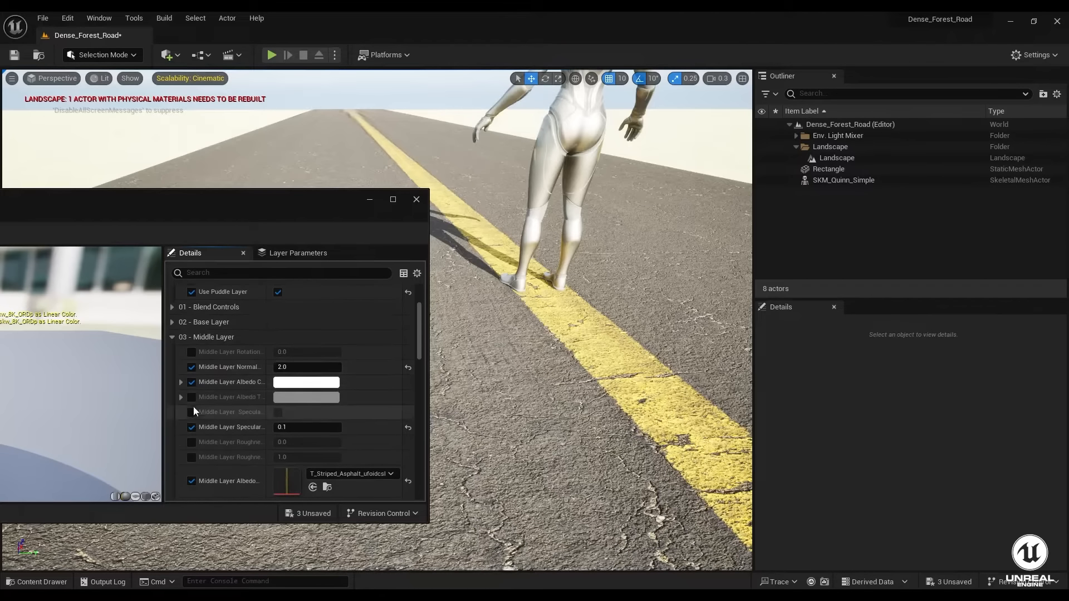
click(191, 442)
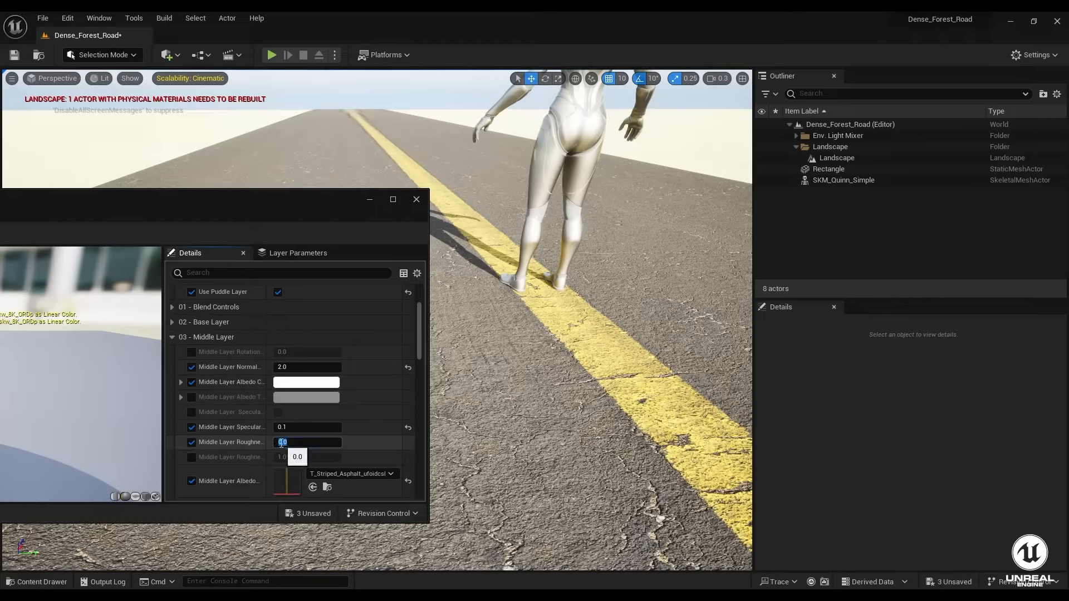
scroll(214, 460, down, 13)
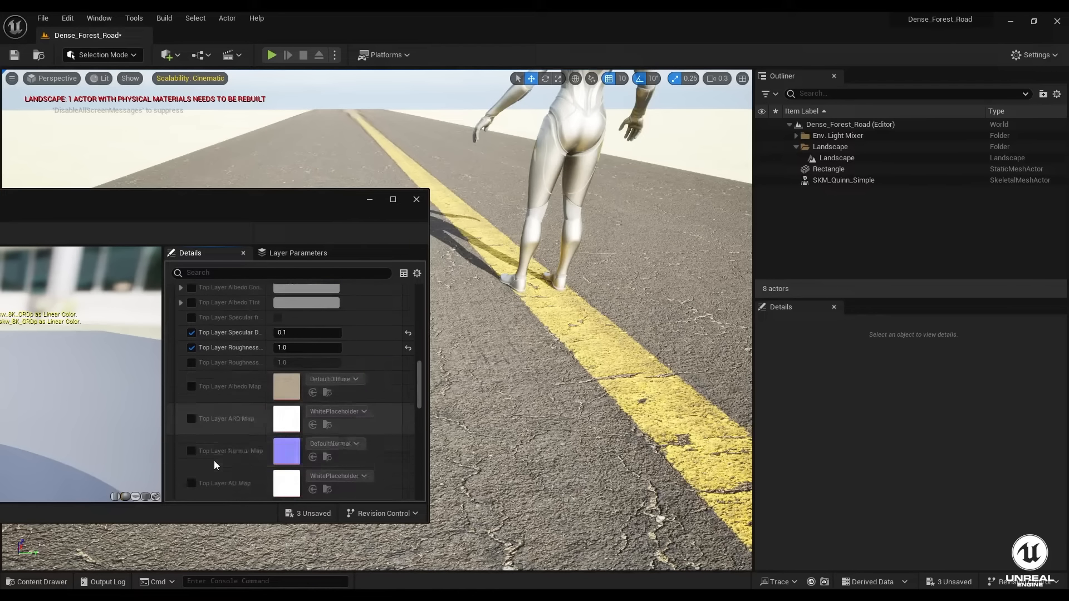
scroll(214, 460, down, 3)
scroll(214, 460, up, 4)
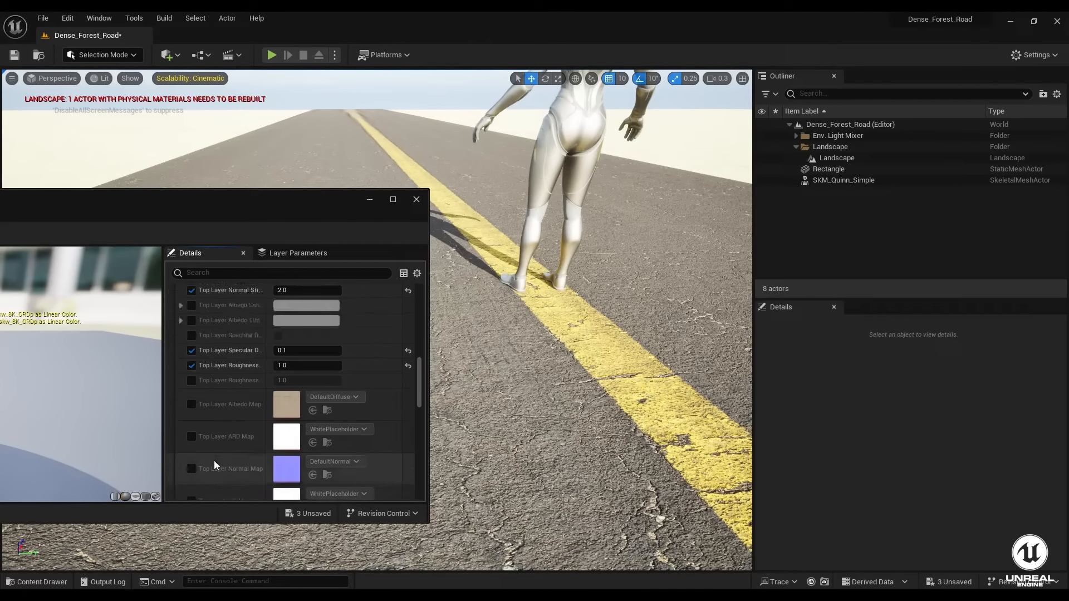
scroll(213, 460, up, 4)
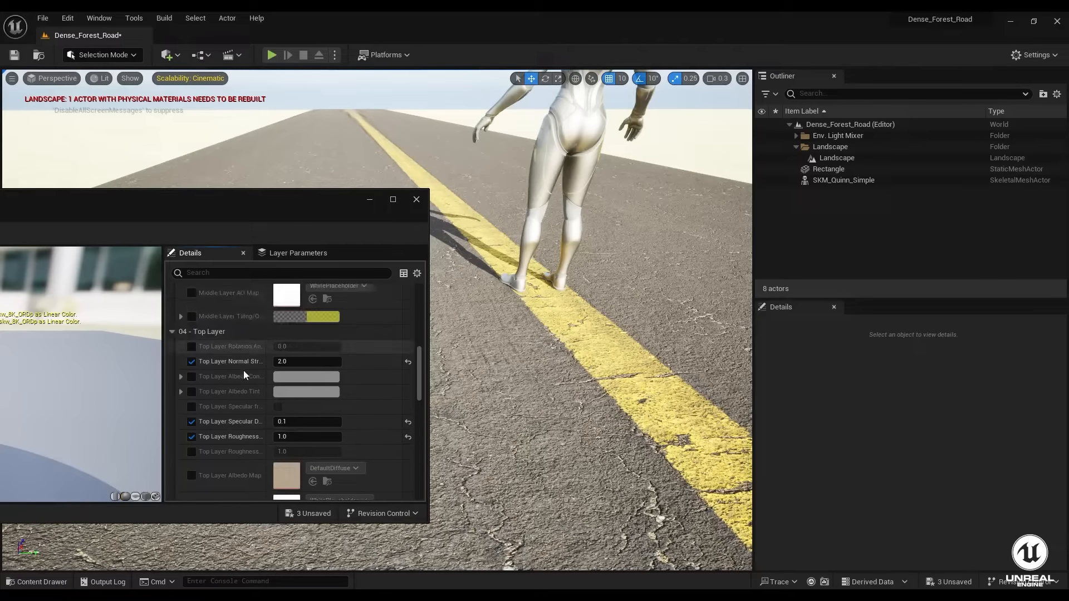
- Collapse the Global group and expand the Base Layer group to compare its texture maps with those of the Middle Layer
drag(229, 212, 532, 243)
scroll(536, 394, up, 5)
scroll(536, 393, up, 5)
drag(351, 232, 477, 143)
scroll(633, 285, up, 5)
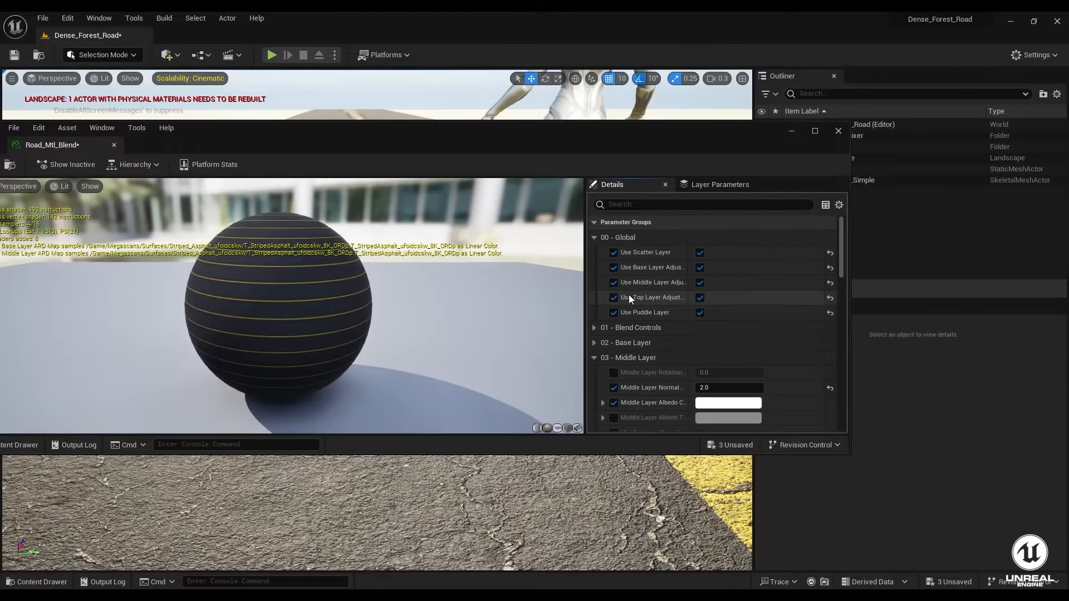
click(593, 238)
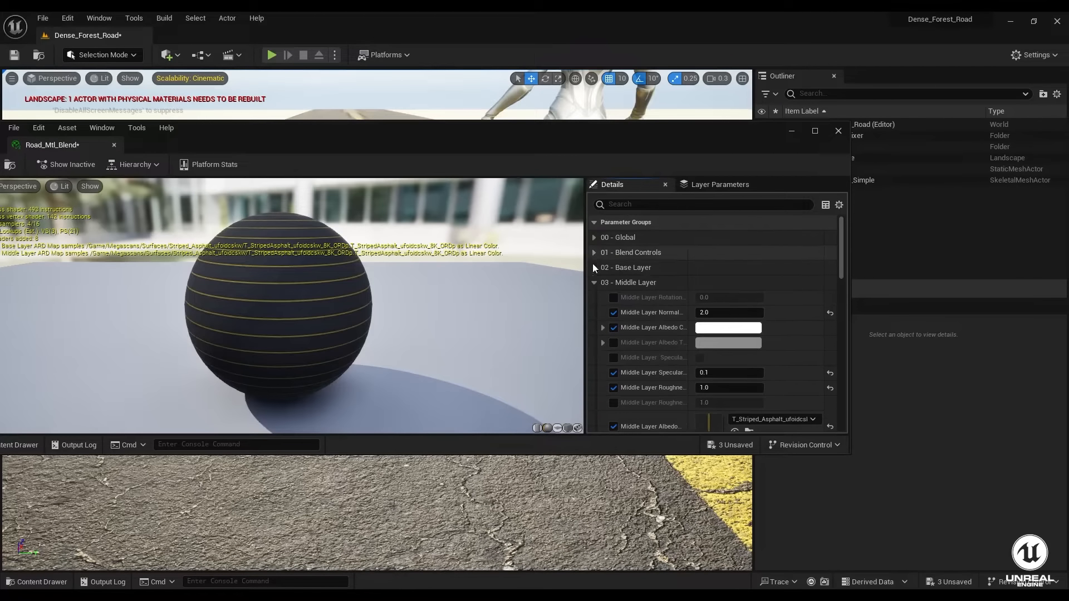
click(594, 268)
scroll(696, 366, down, 7)
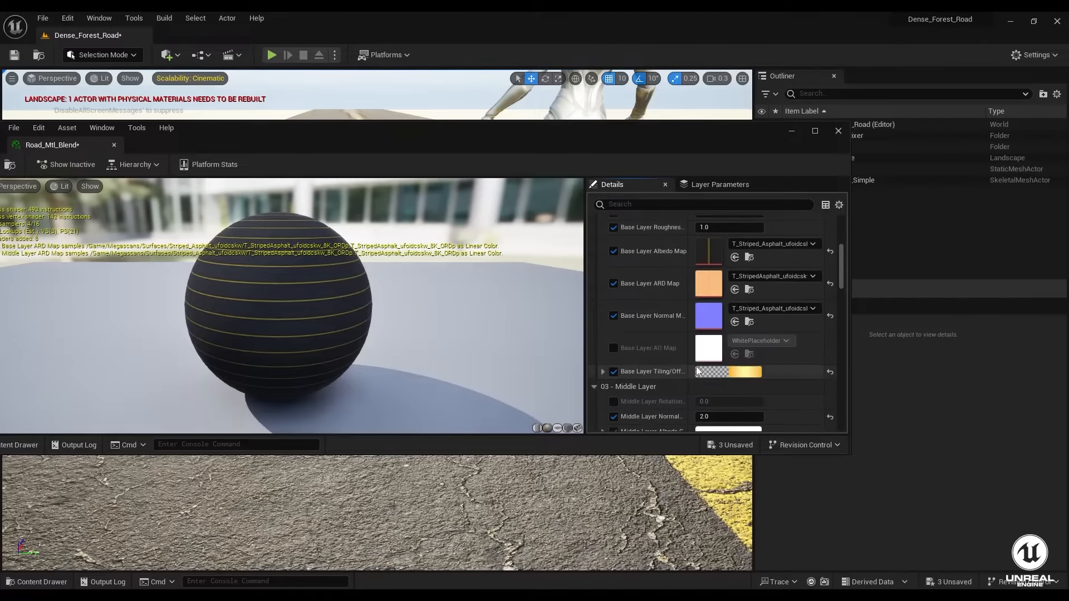
scroll(679, 330, down, 6)
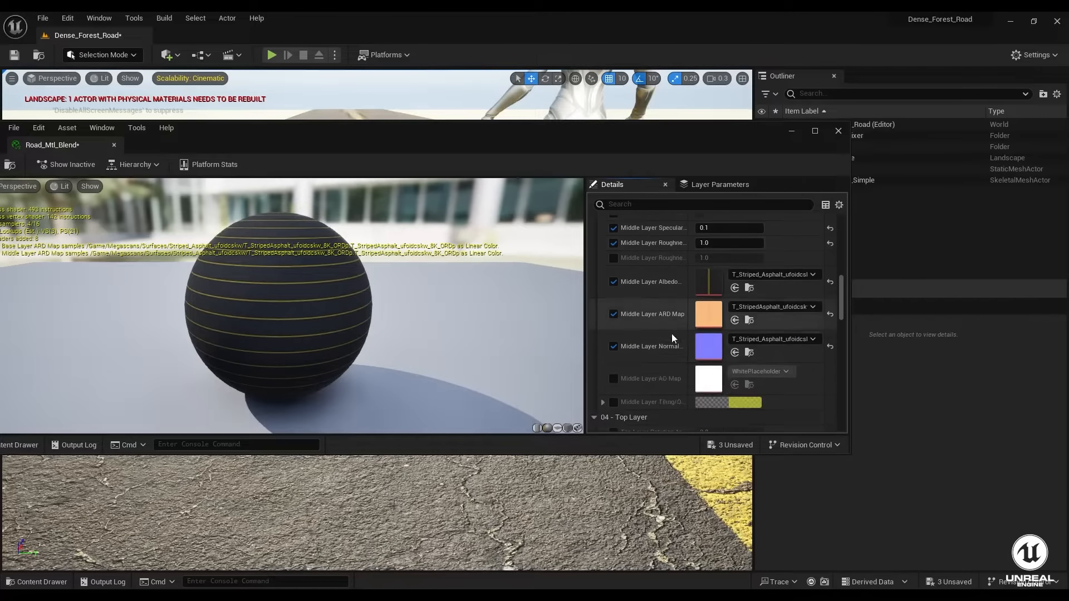
- Replace the Middle Layer albedo, normal and ARD maps with the textures from the Damaged_Road_vfyheb3 folder
drag(261, 133, 344, 84)
click(41, 582)
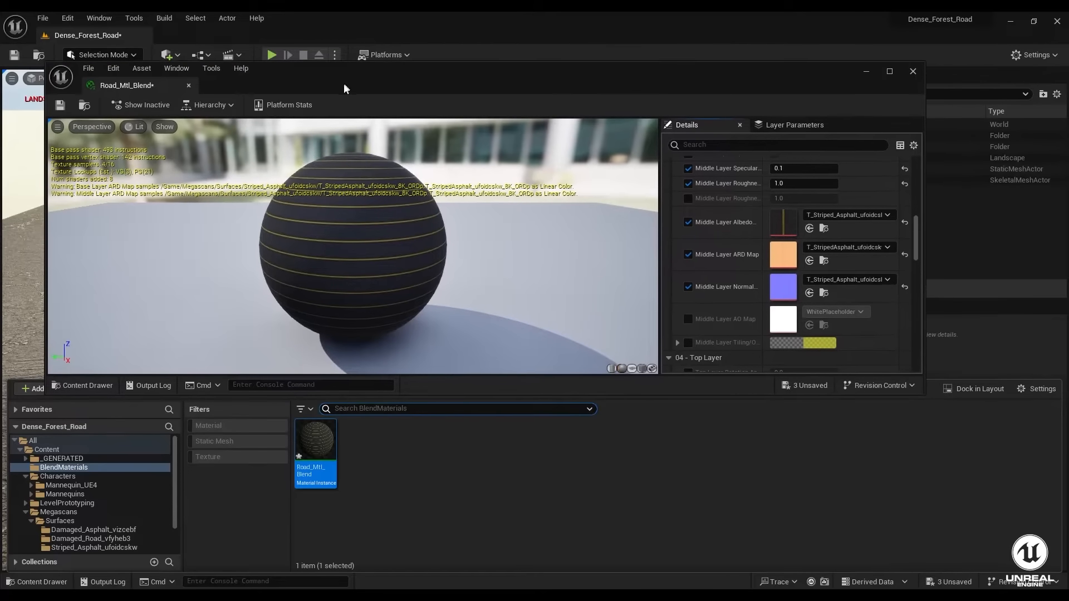
scroll(78, 524, down, 2)
click(98, 502)
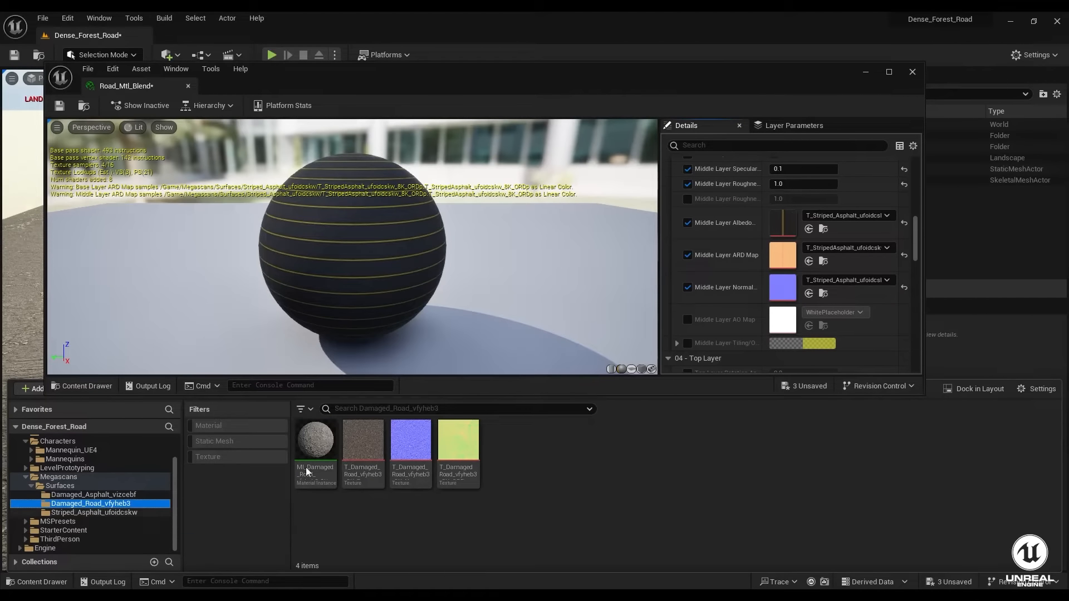
drag(377, 437, 783, 224)
drag(401, 439, 783, 288)
drag(458, 443, 783, 256)
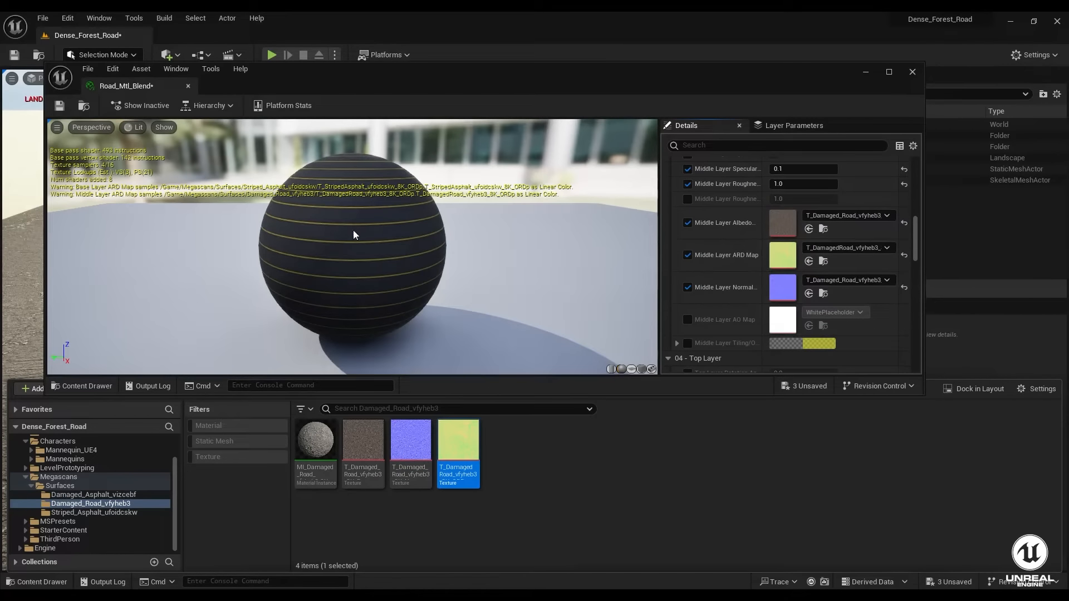
- Show the Damaged_Asphalt_vizcebf folder's textures alongside the Top Layer texture map parameters
click(77, 495)
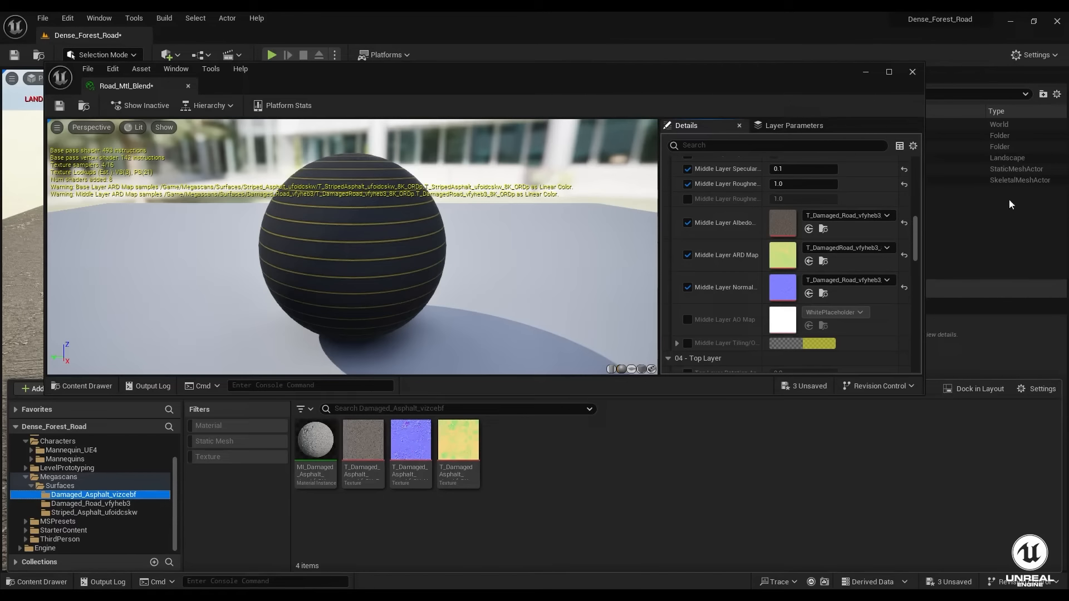
scroll(791, 271, down, 5)
scroll(791, 270, down, 3)
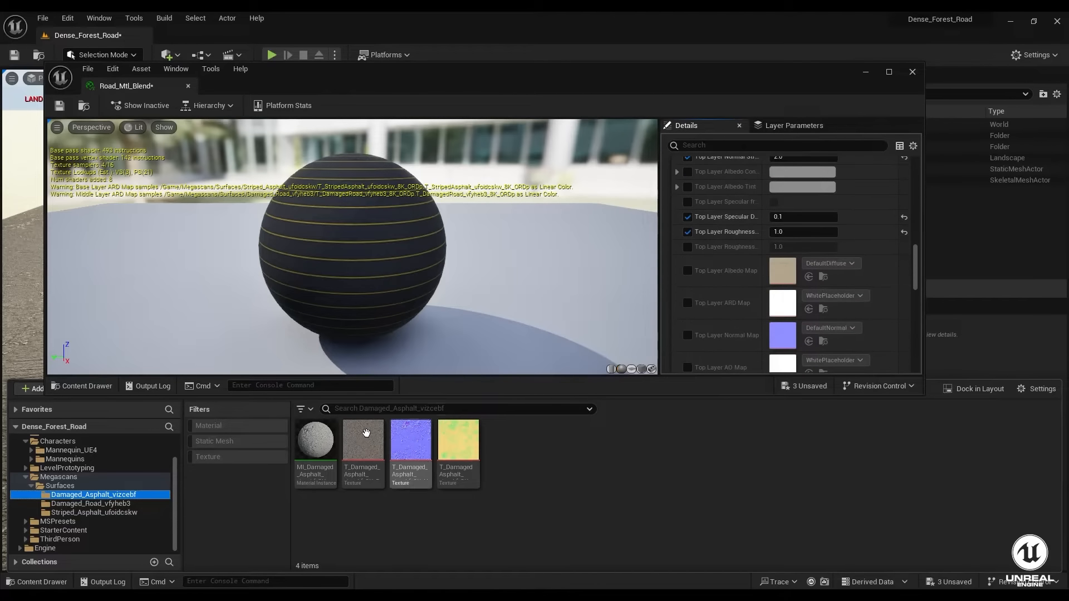
- Try to assign the Damaged_Asphalt_vizcebf albedo, normal and ARD textures to the disabled Top Layer maps
drag(363, 443, 762, 288)
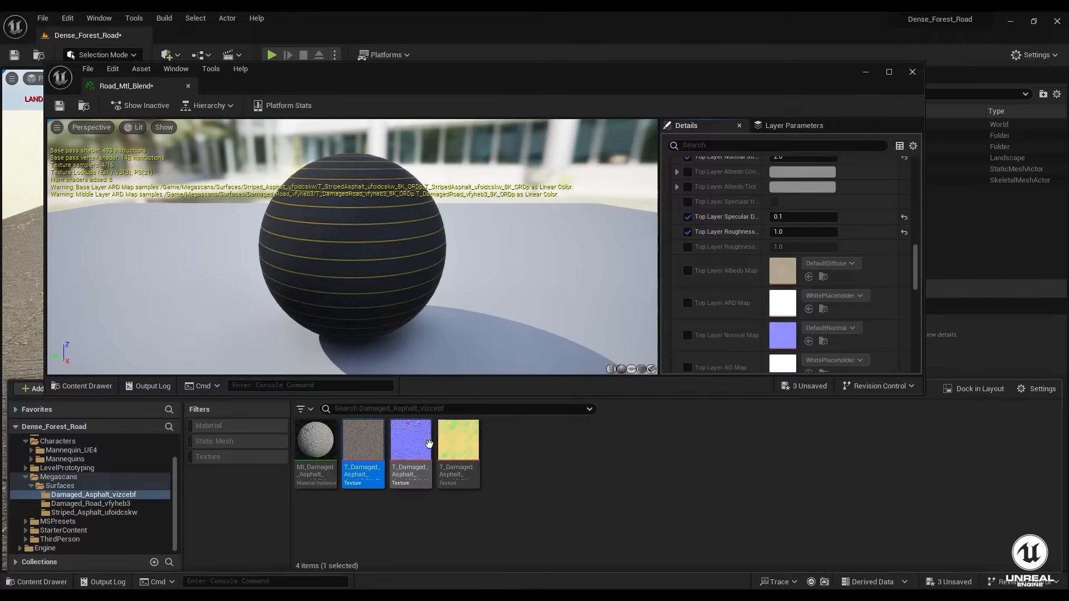
drag(421, 443, 781, 340)
drag(458, 443, 768, 304)
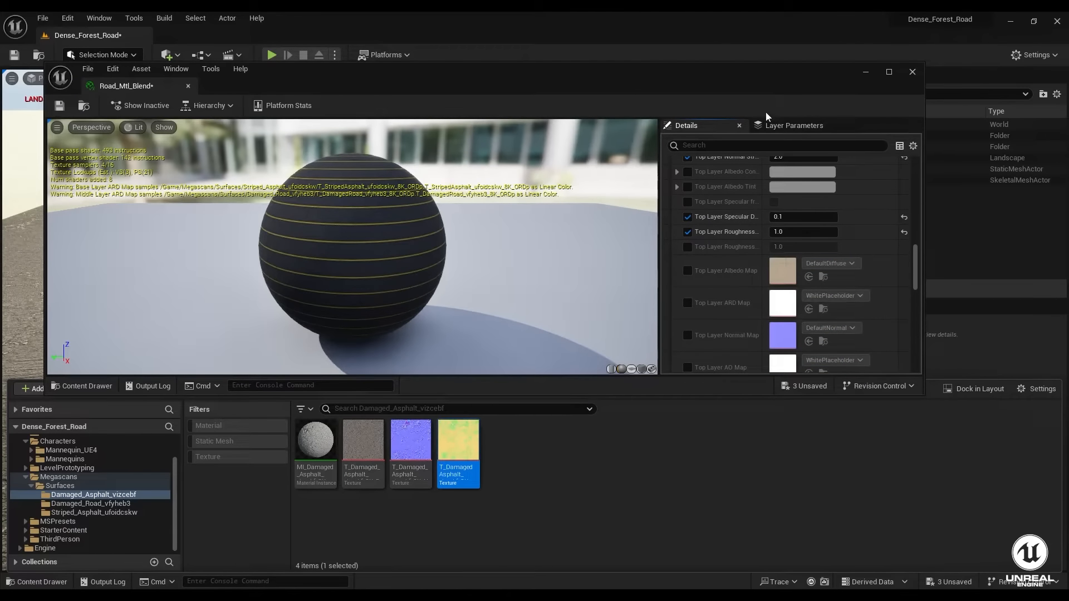
- Enable the Top Layer Albedo Map, ARD Map and Normal Map parameters
click(688, 270)
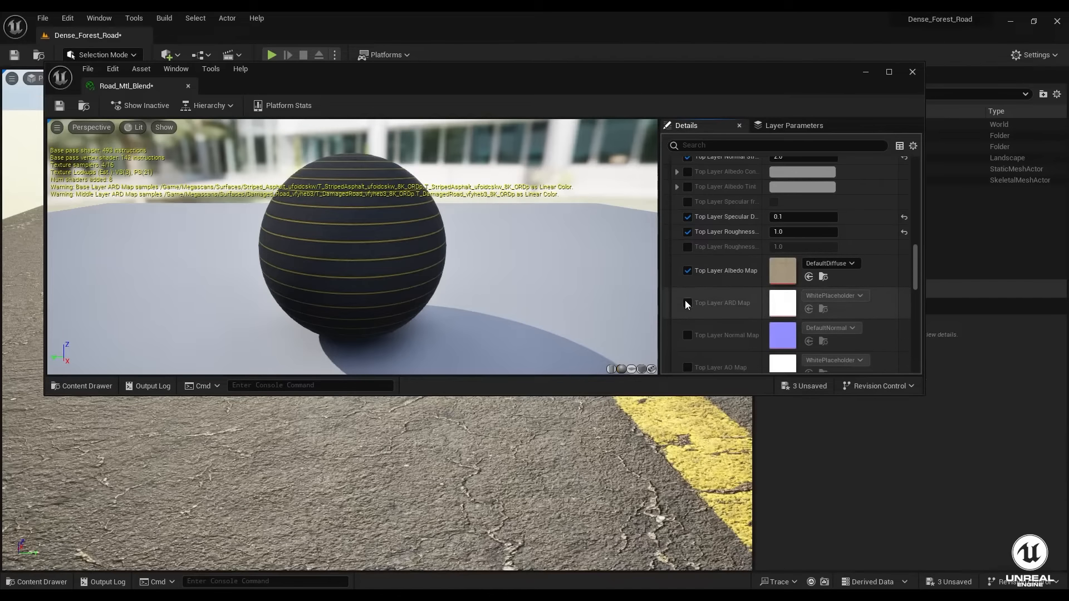
click(688, 303)
click(687, 335)
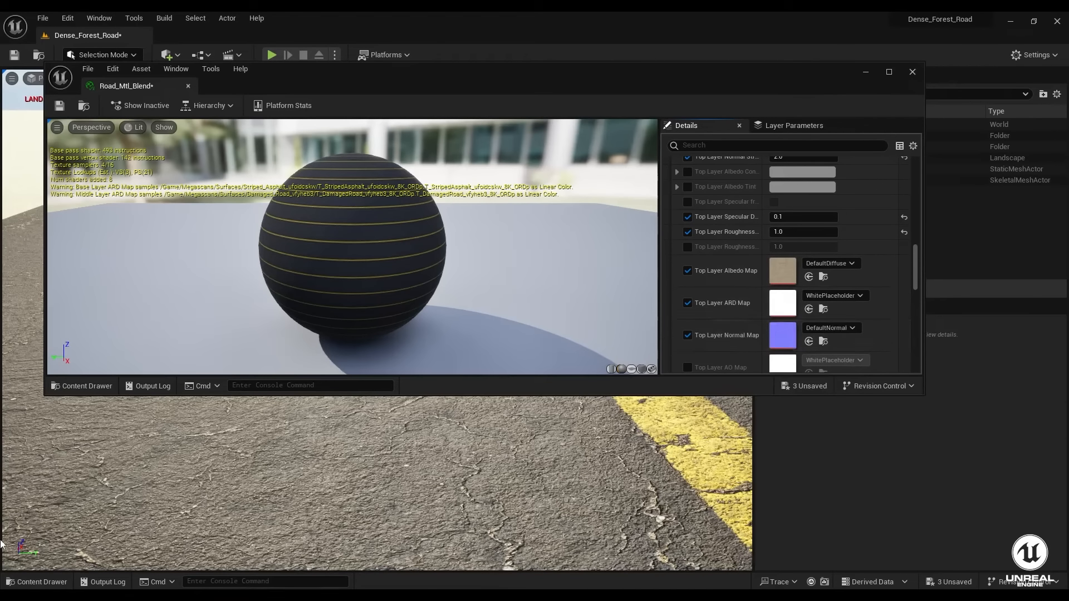
click(34, 582)
click(977, 390)
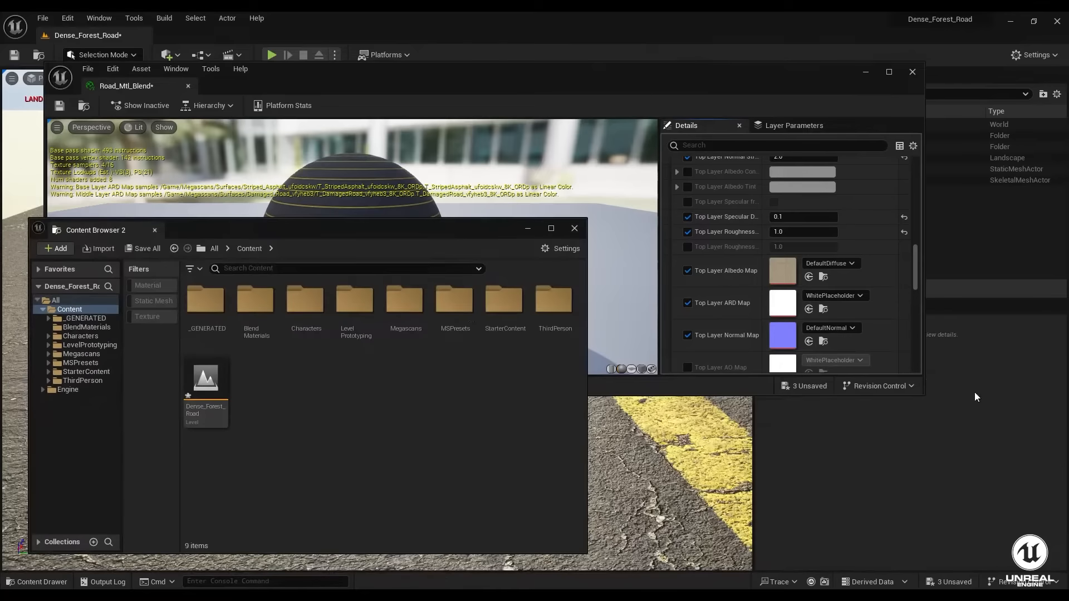
click(575, 229)
- Assign the Damaged_Asphalt_vizcebf albedo, normal and ARD textures to the matching Top Layer maps
click(34, 582)
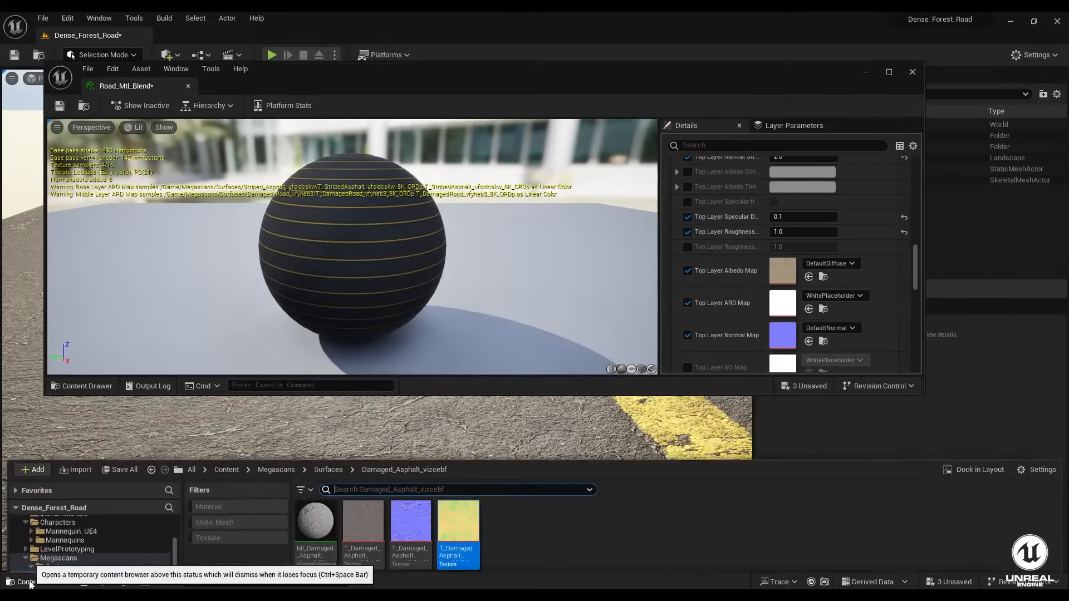
drag(368, 448, 783, 271)
drag(397, 441, 774, 335)
drag(458, 439, 779, 302)
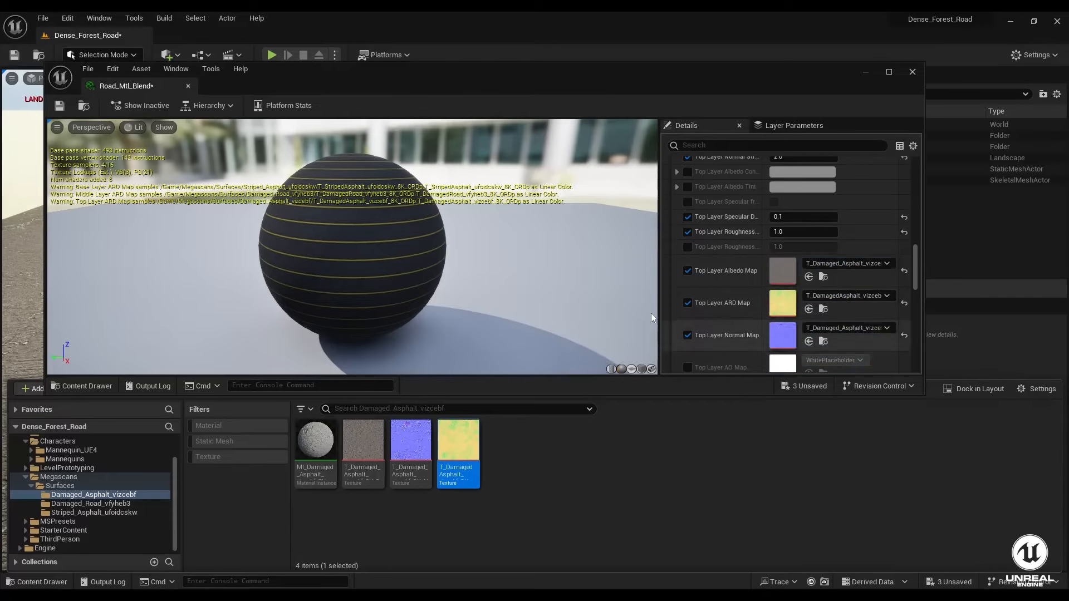
- Move the material editor clear of the level view and tilt the camera down to inspect the road surface
scroll(726, 271, up, 5)
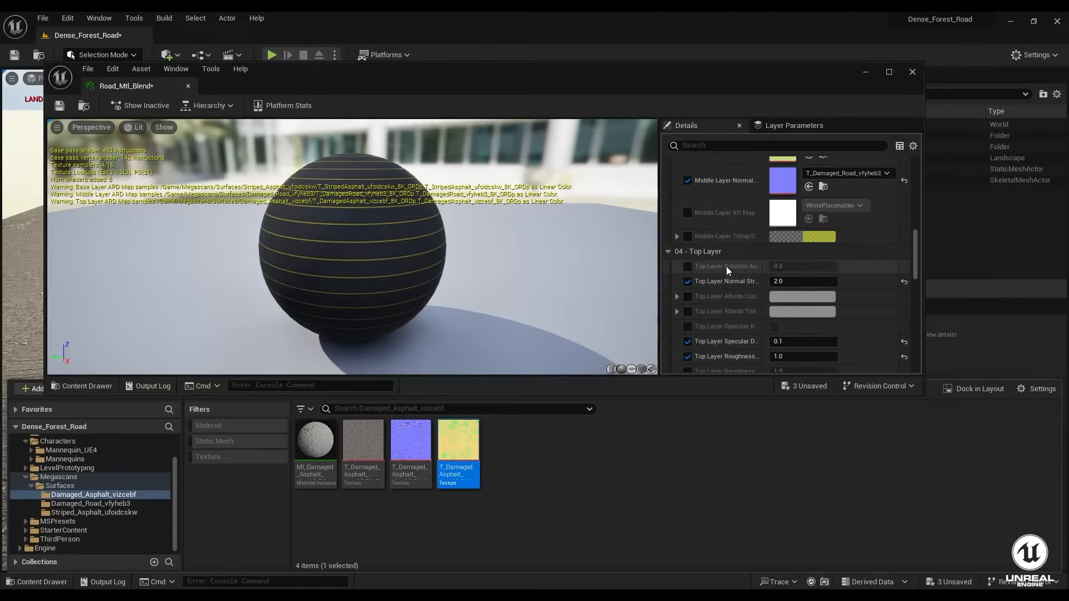
drag(509, 92, 438, 305)
right_drag(437, 223, 447, 267)
drag(447, 282, 471, 234)
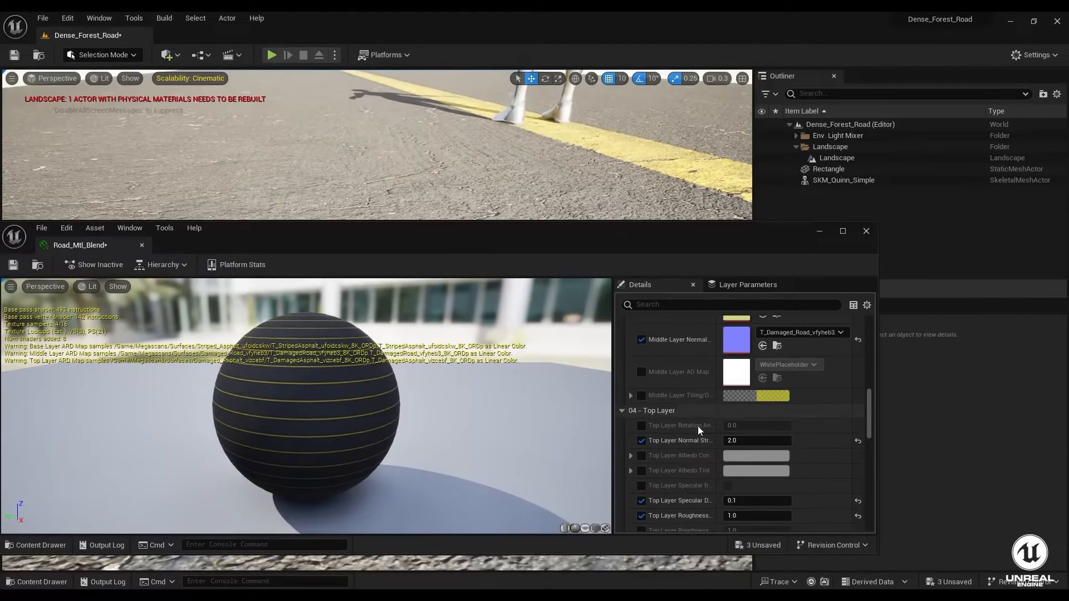
- Examine the Top Layer, Scatter Layer and Puddle Layer parameters of the road blend material
scroll(697, 426, up, 3)
scroll(698, 427, down, 8)
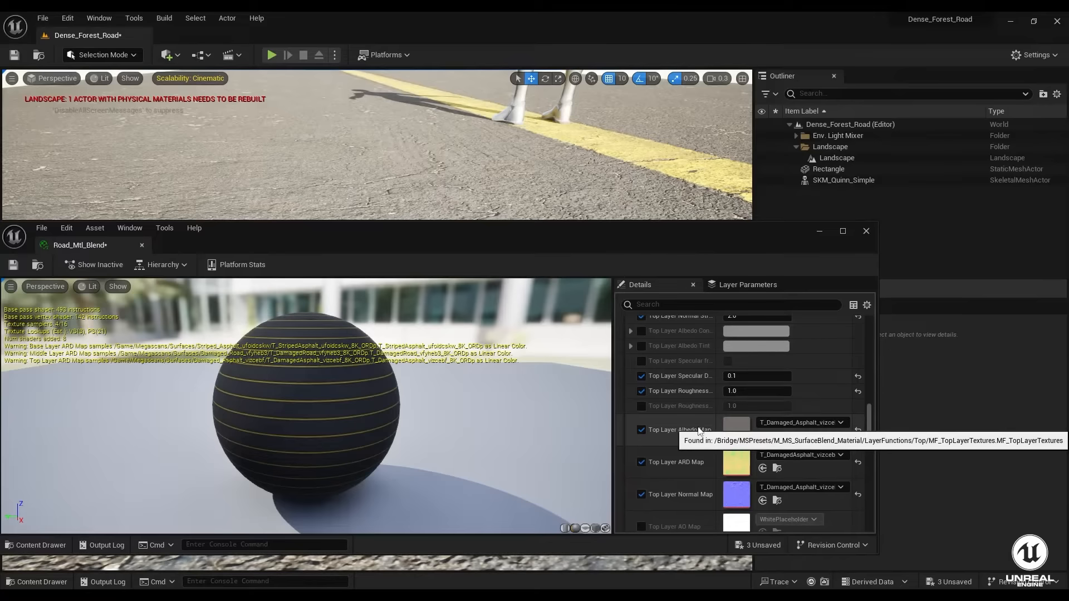
scroll(699, 430, down, 10)
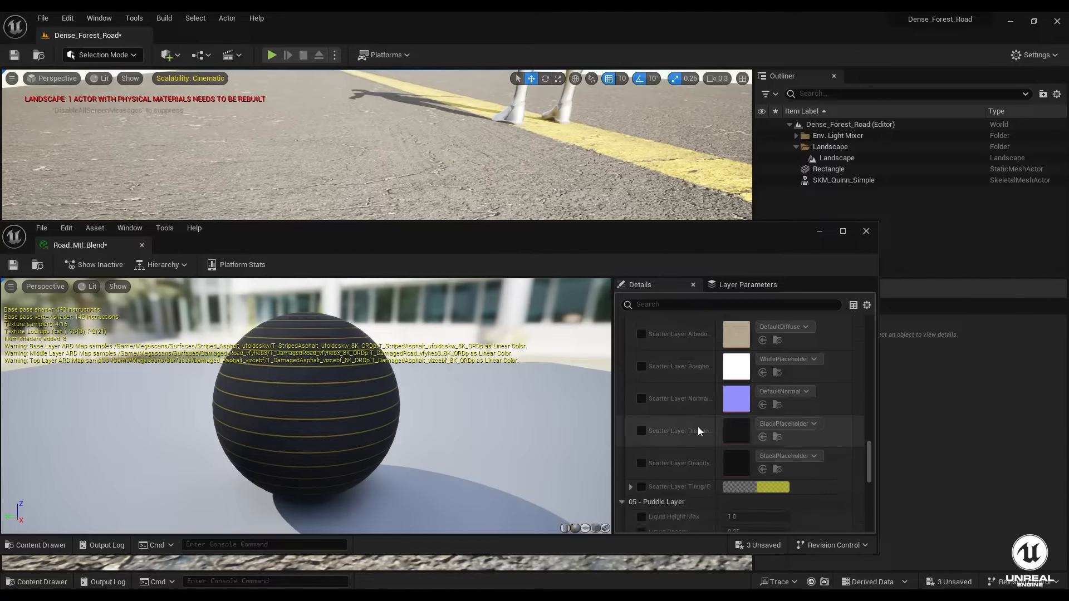
scroll(697, 426, down, 5)
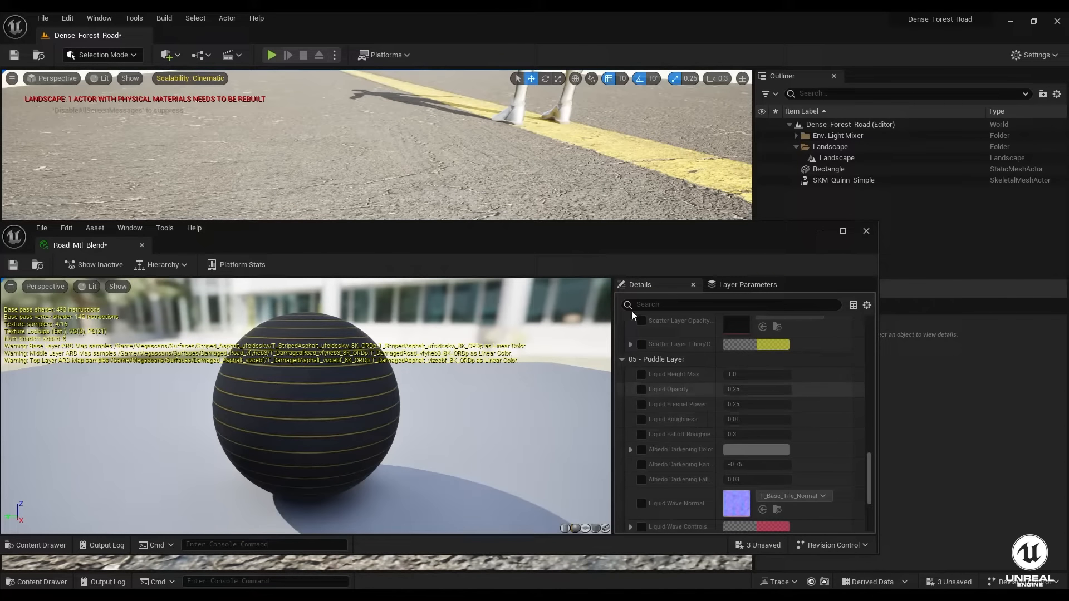
scroll(660, 410, down, 2)
scroll(660, 408, up, 8)
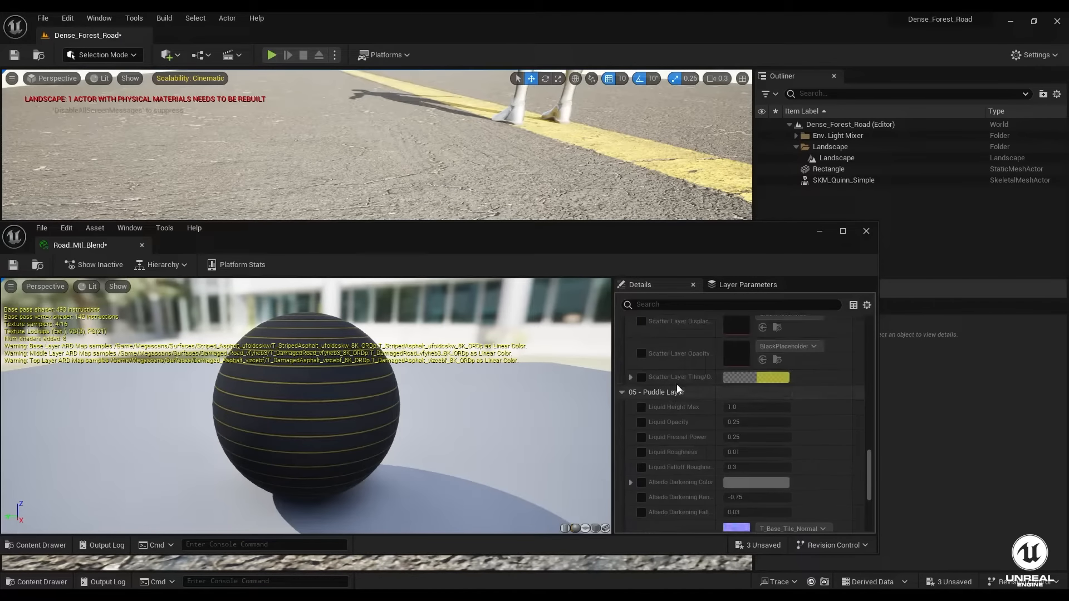
scroll(651, 402, up, 10)
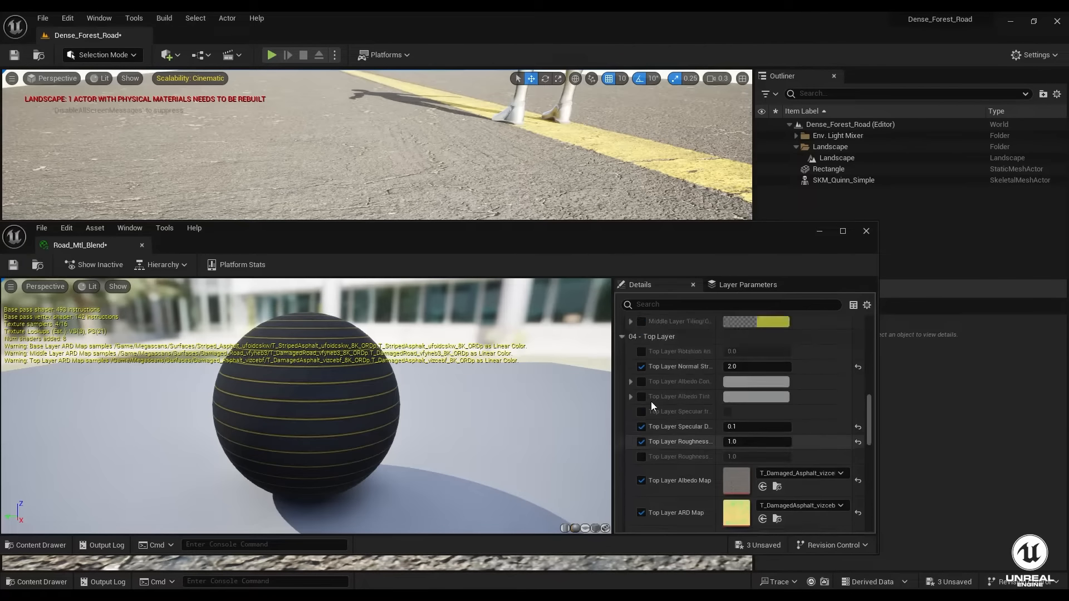
scroll(652, 402, up, 5)
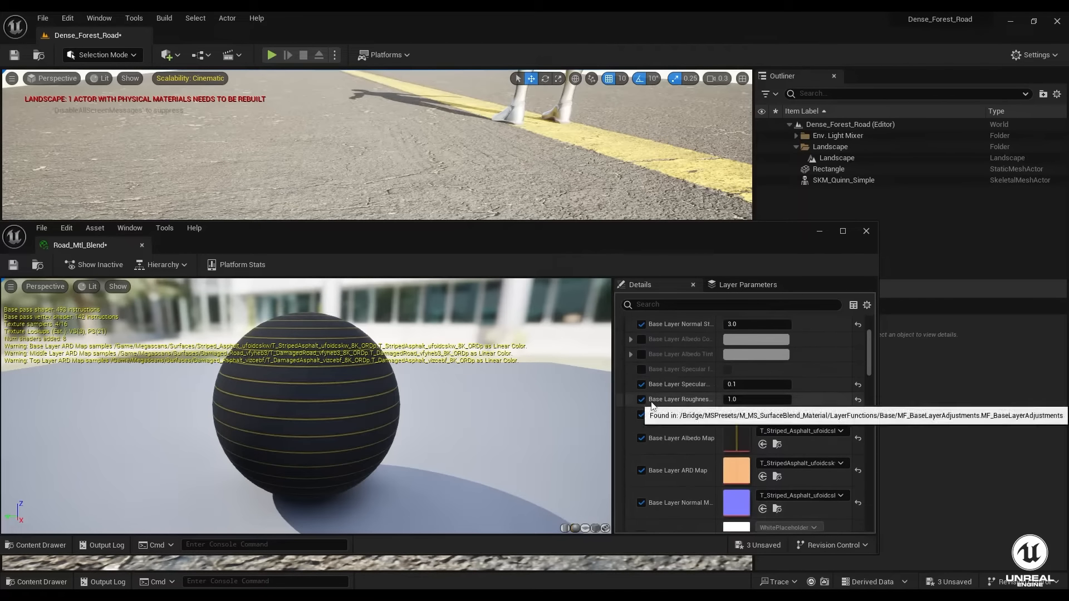
scroll(691, 436, down, 3)
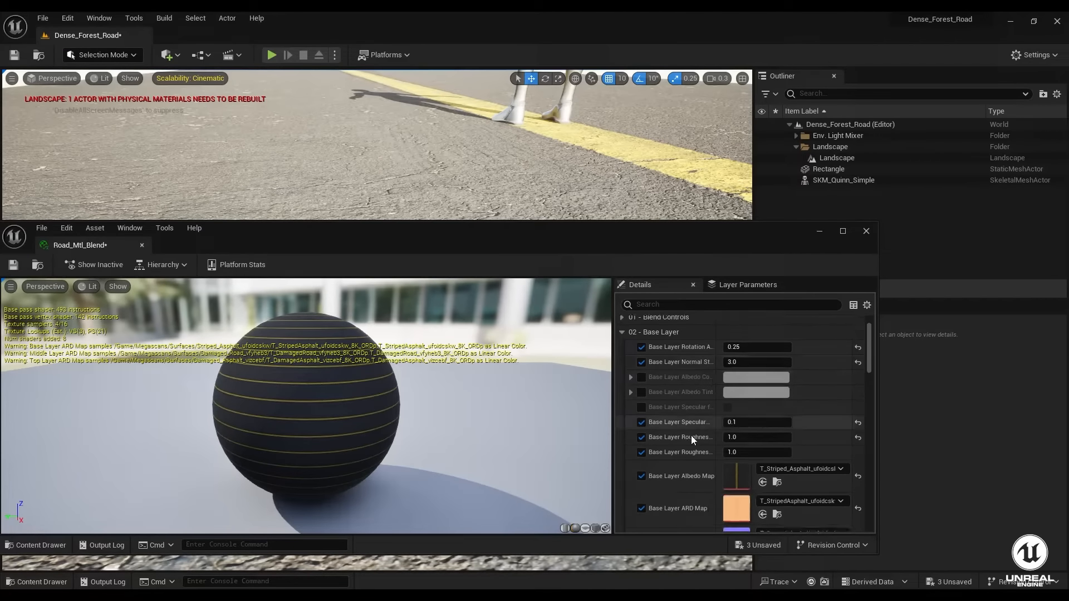
scroll(690, 436, up, 3)
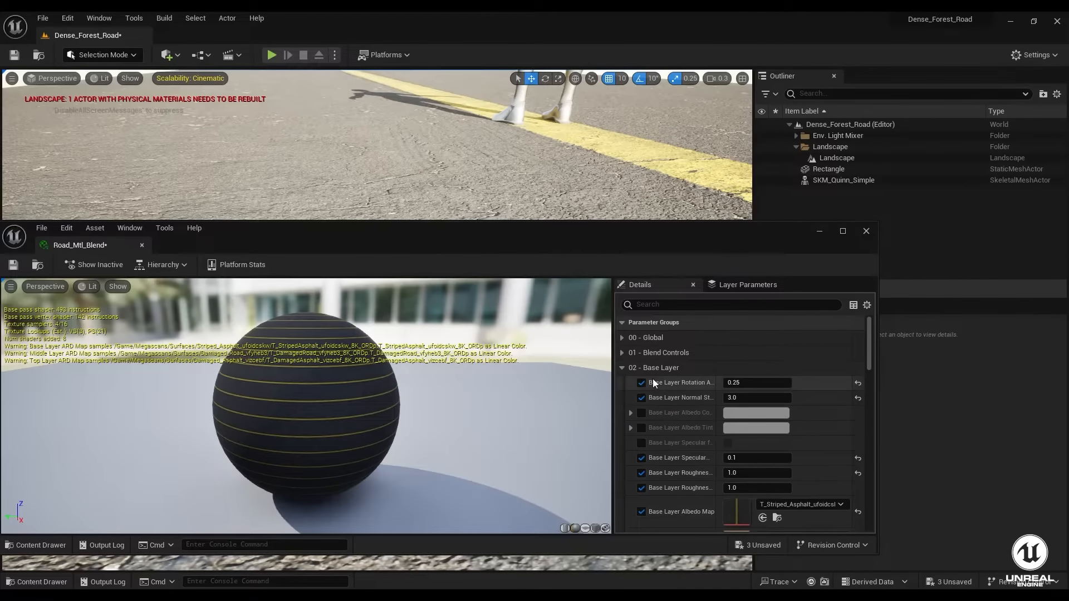
right_drag(557, 172, 468, 198)
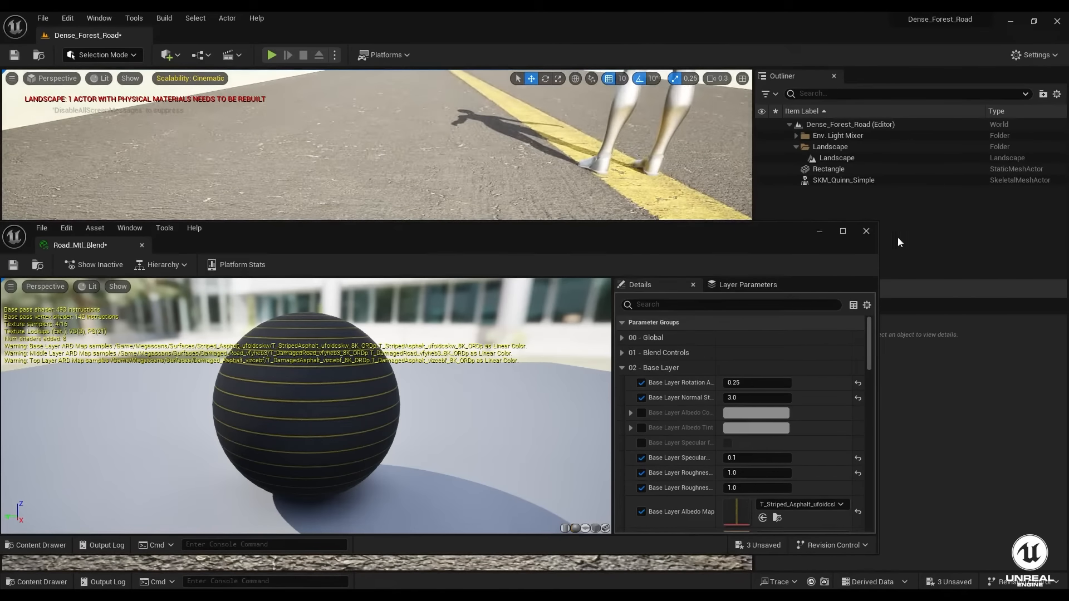
scroll(681, 400, down, 5)
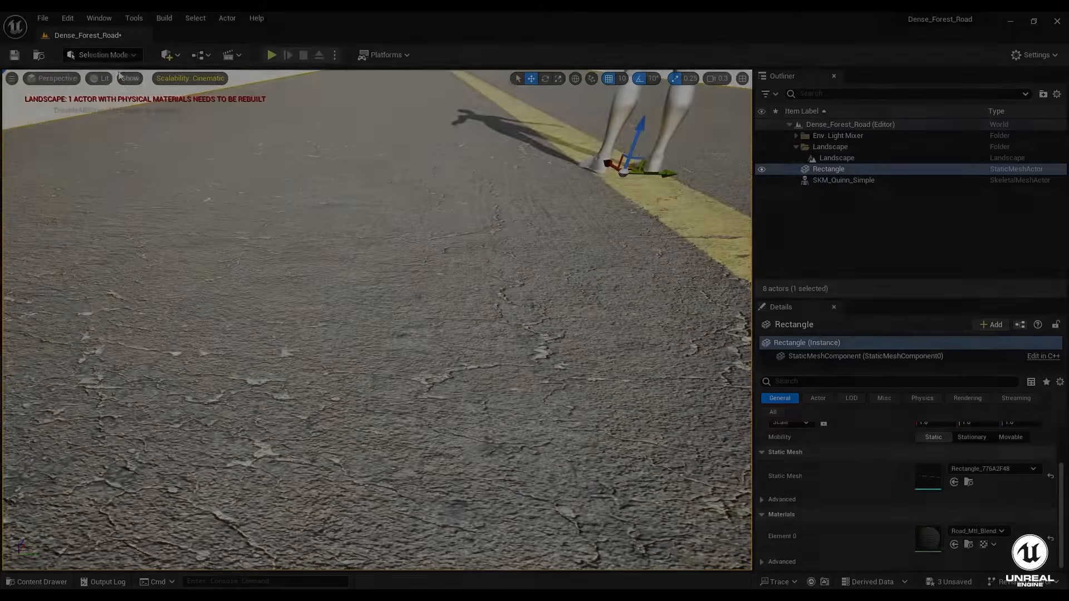
- Enter Mesh Paint mode and restrict the vertex color Paint tool to the red channel
click(100, 54)
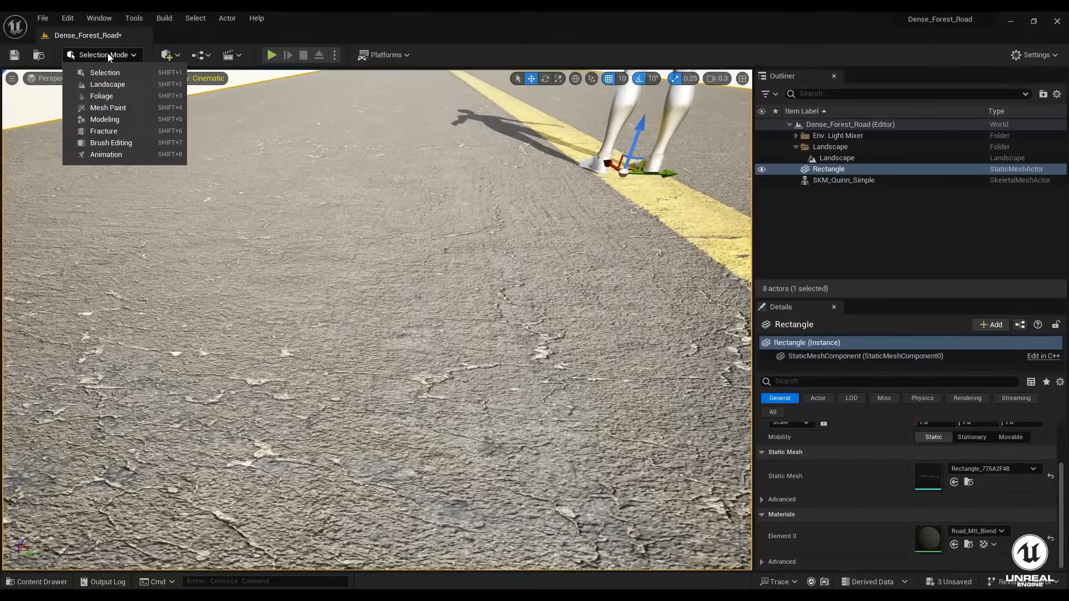
click(123, 110)
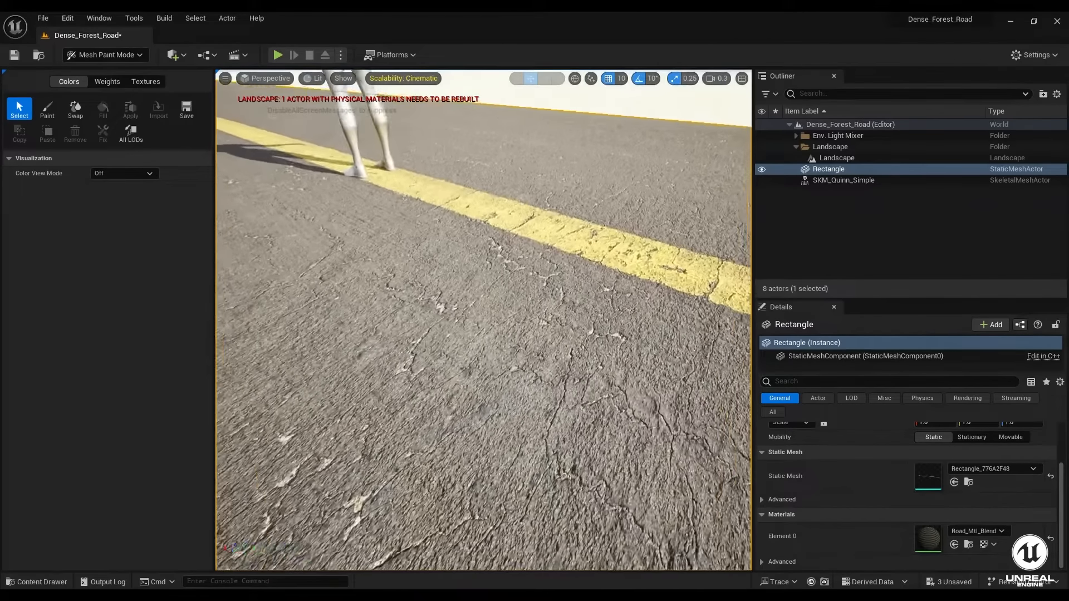
right_drag(483, 320, 472, 241)
click(52, 108)
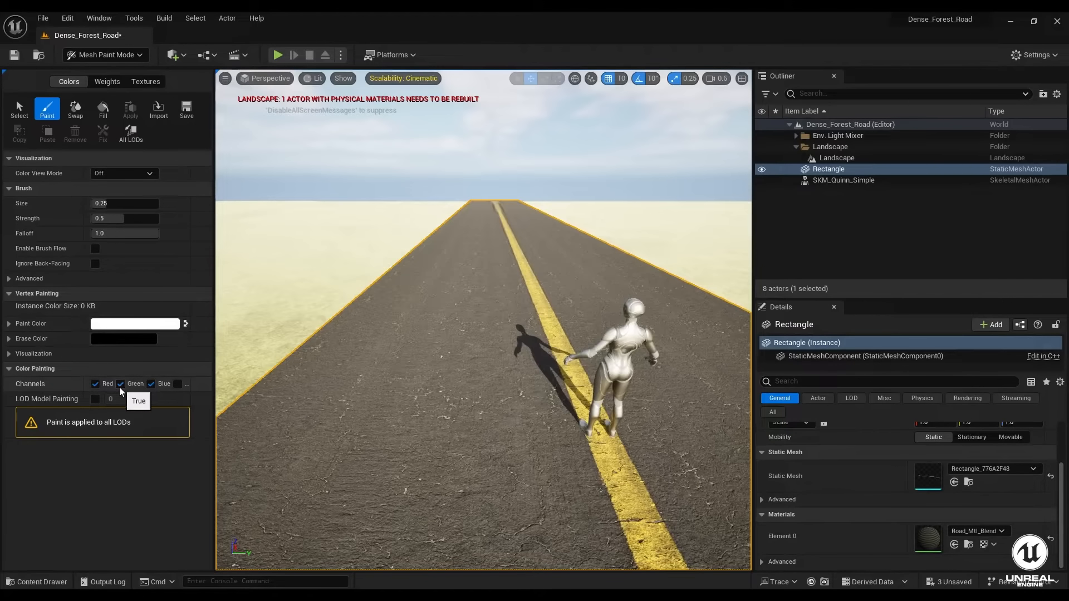
click(149, 383)
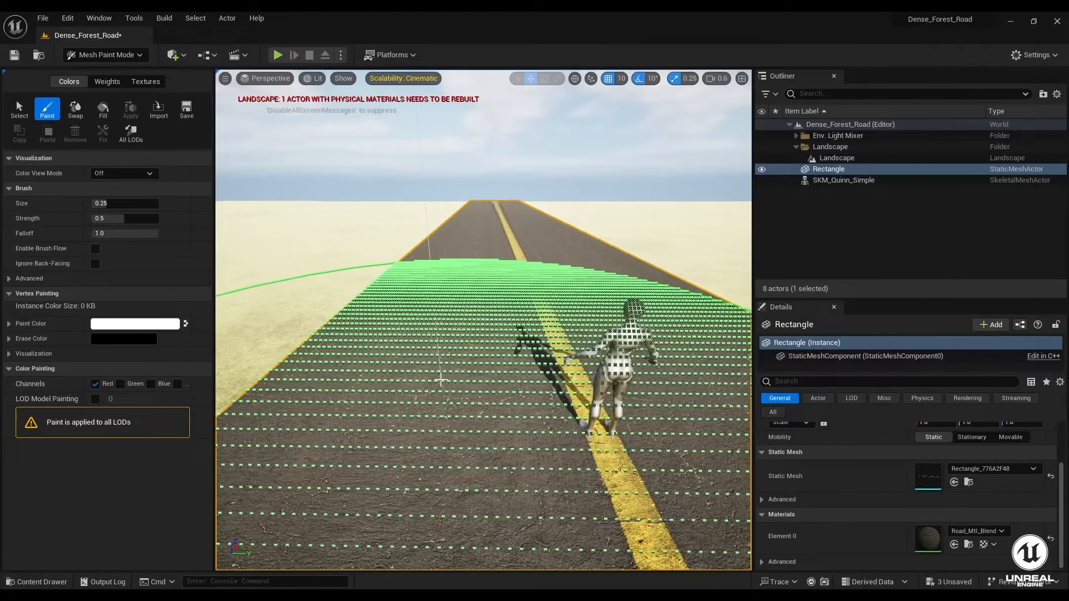
- Set the vertex paint brush size to 0.01
click(114, 206)
text(01)
key(Return)
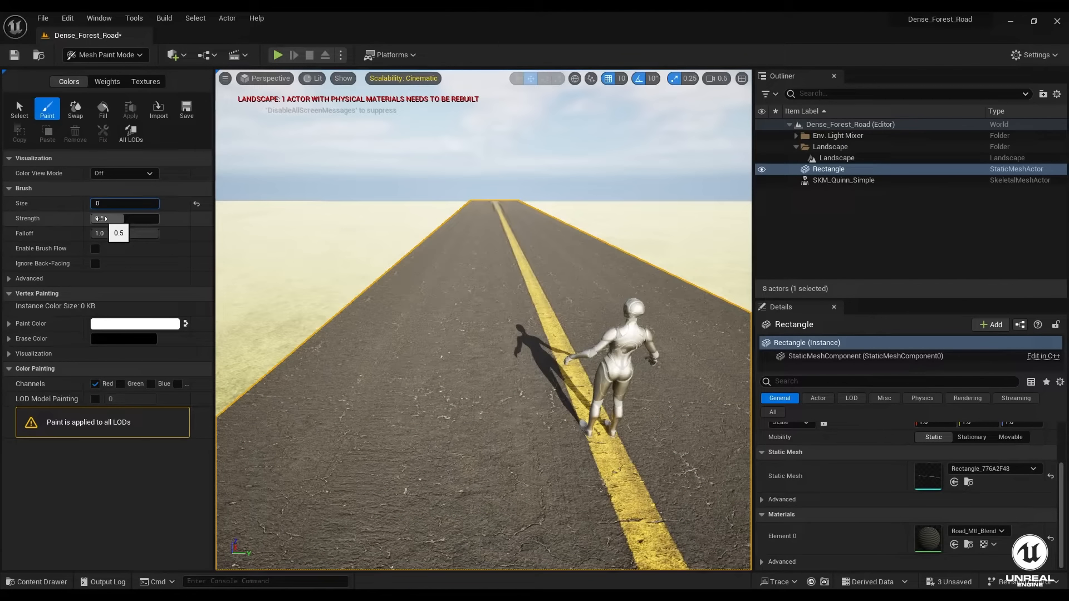
text(0.05)
key(Return)
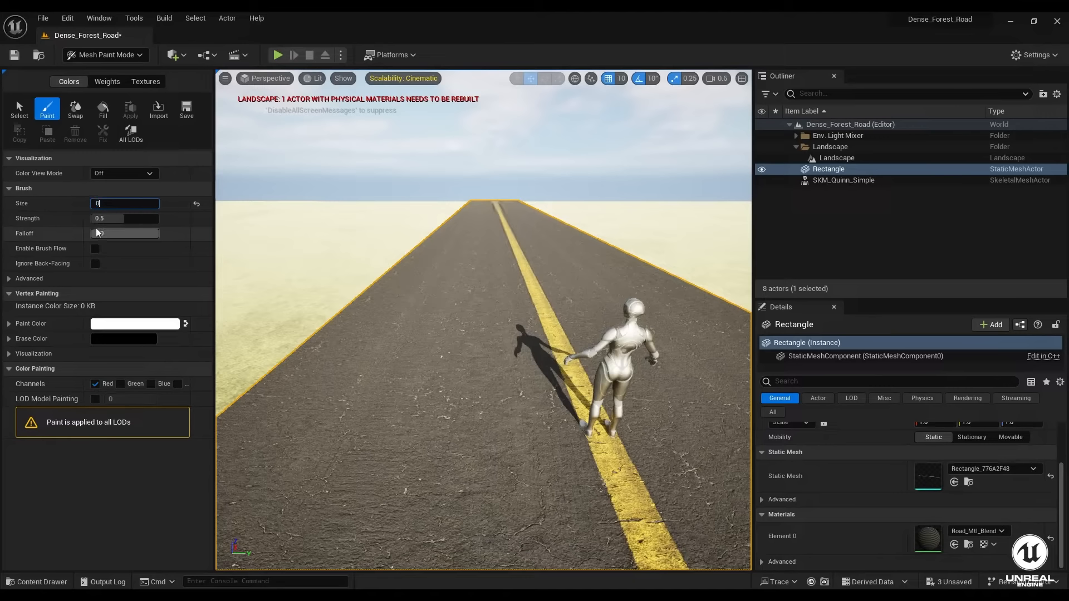
key(Return)
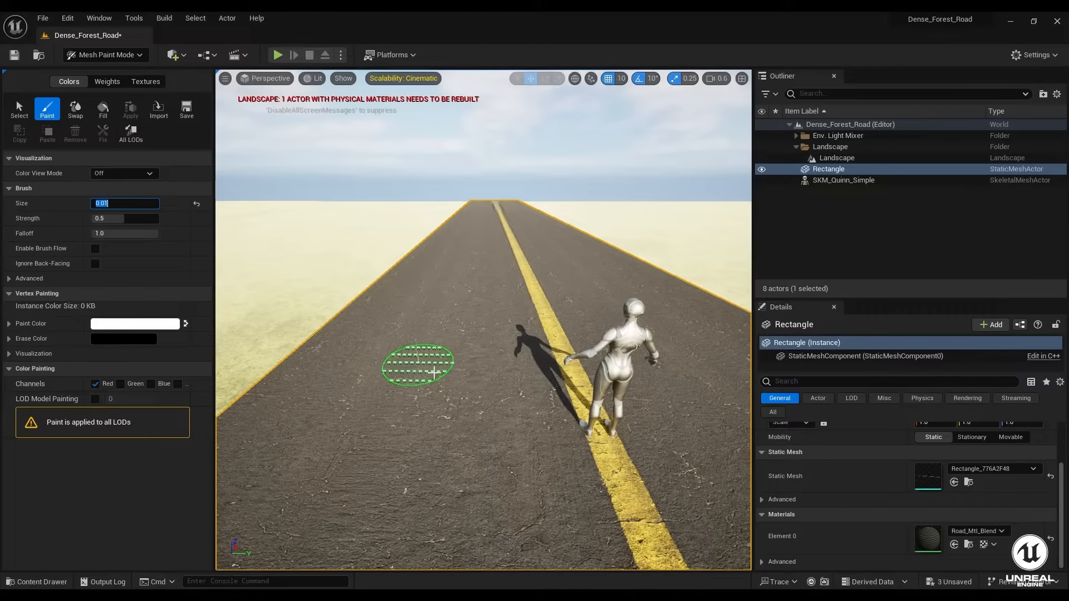
- Try a dab of white vertex paint on the asphalt beside the mannequin
right_drag(444, 377, 529, 410)
key(w)
mouse_move(393, 340)
right_down()
mouse_move(440, 348)
mouse_move(472, 403)
right_up()
click(471, 403)
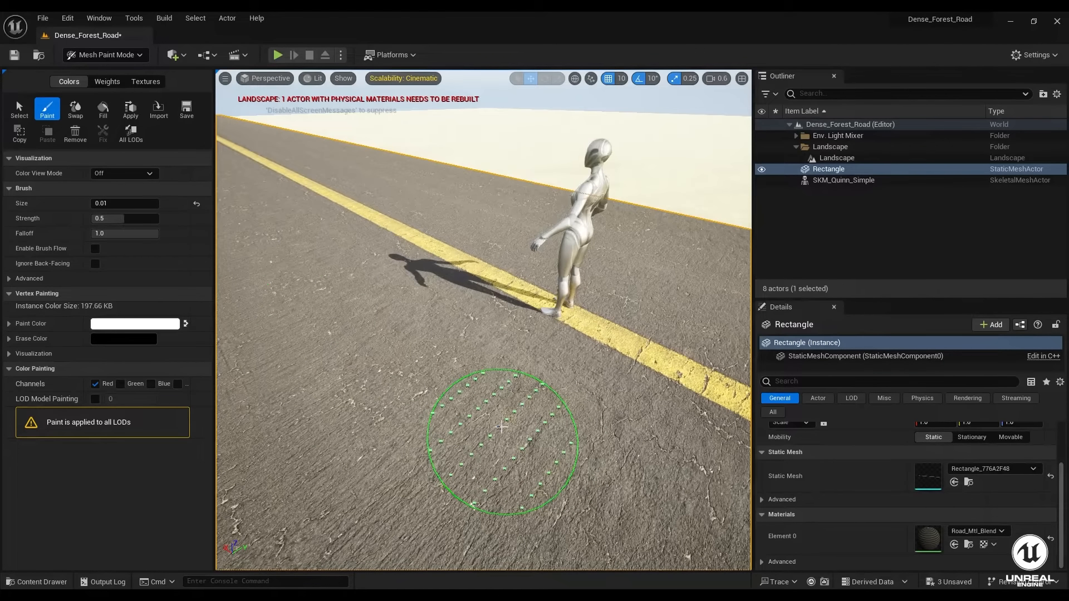
- Swap the paint and erase colors, and paint a round patch in black on the asphalt beside the mannequin
click(185, 323)
drag(563, 441, 513, 430)
mouse_move(540, 439)
right_down()
mouse_move(468, 453)
mouse_move(481, 464)
mouse_move(423, 432)
right_up()
key(w)
key(d)
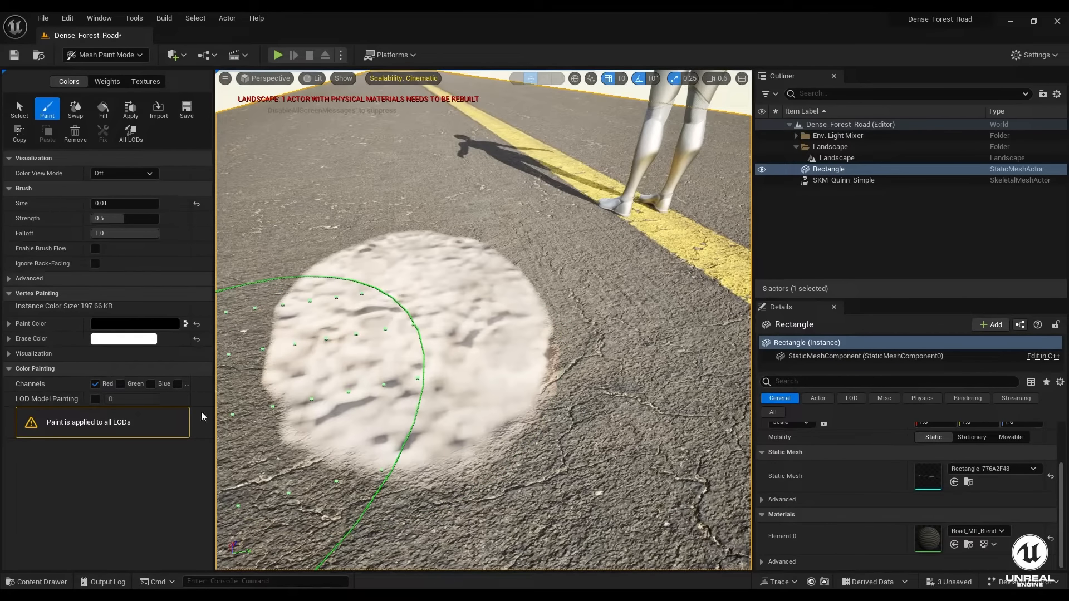
- In the Road_Mtl_Blend material, enable Top Layer Tiling/Offset and set Tiling X and Tiling Y to 10
mouse_move(421, 595)
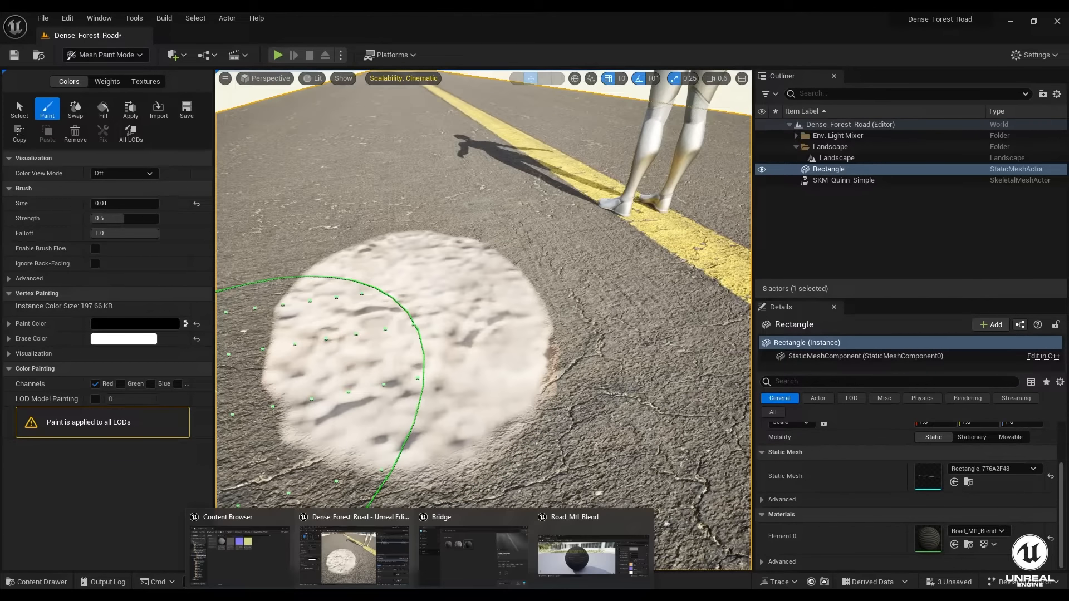
click(579, 553)
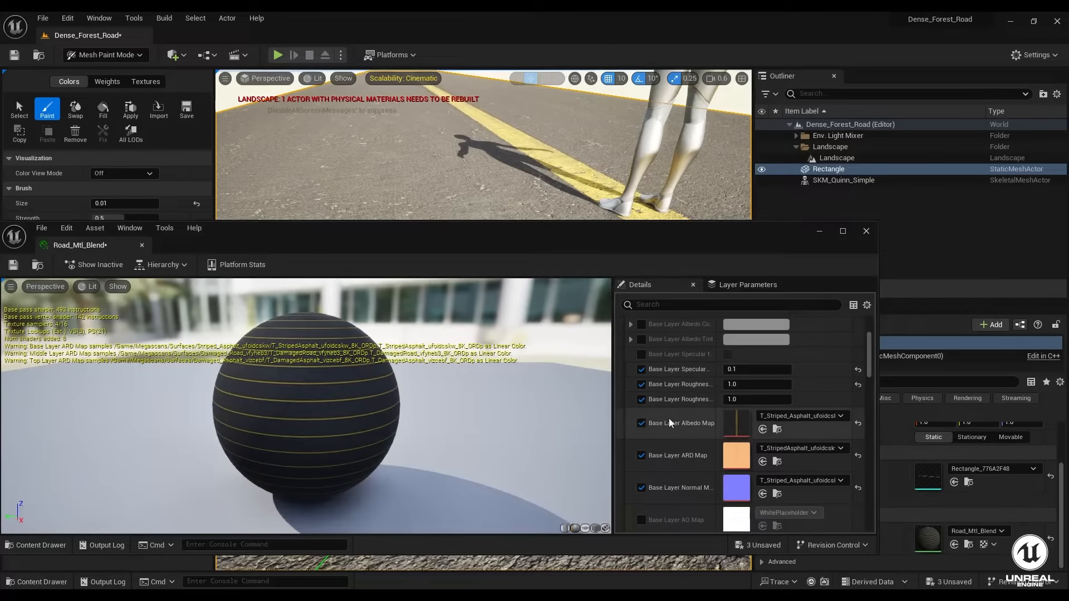
scroll(670, 419, down, 2)
scroll(669, 419, down, 10)
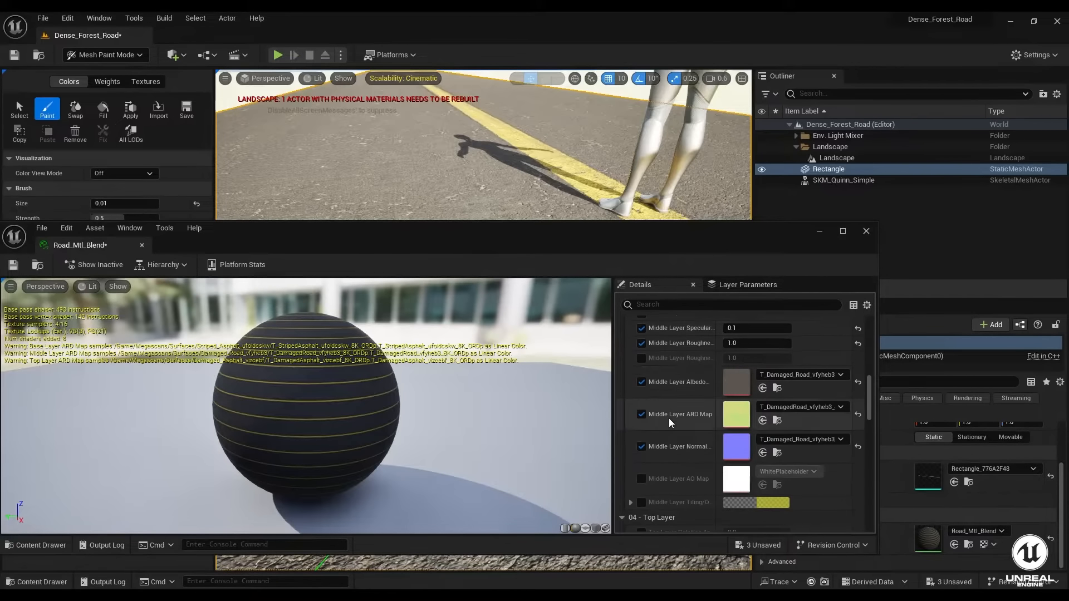
scroll(668, 424, down, 8)
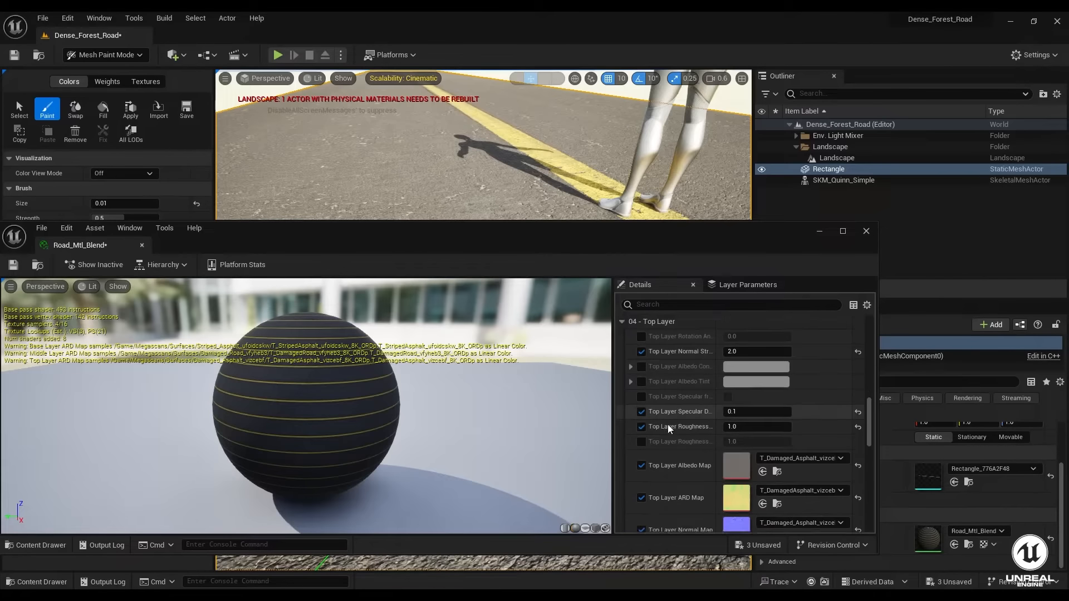
click(631, 463)
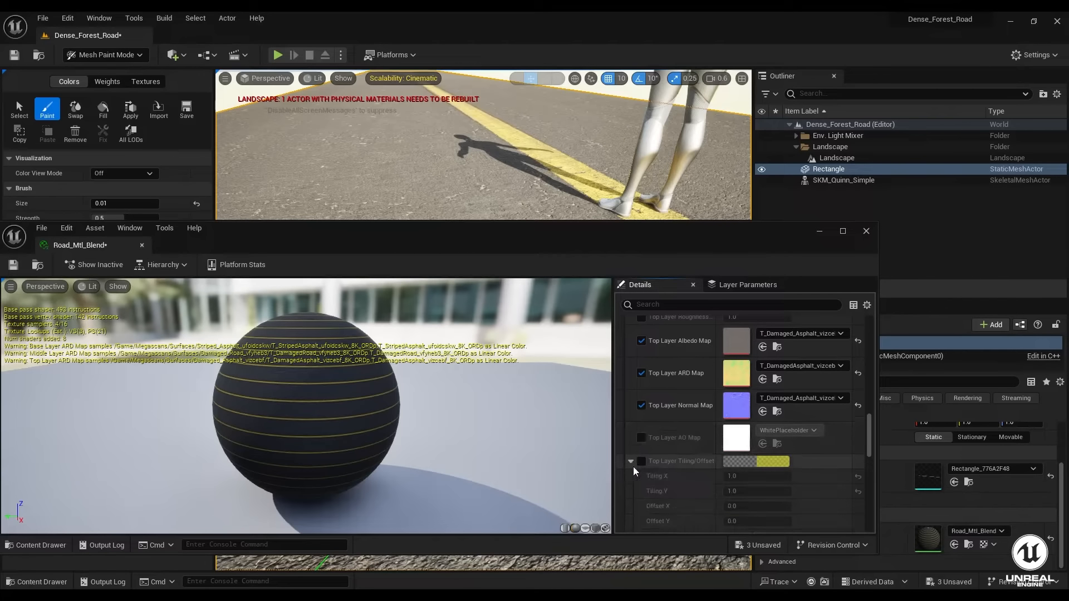
click(641, 462)
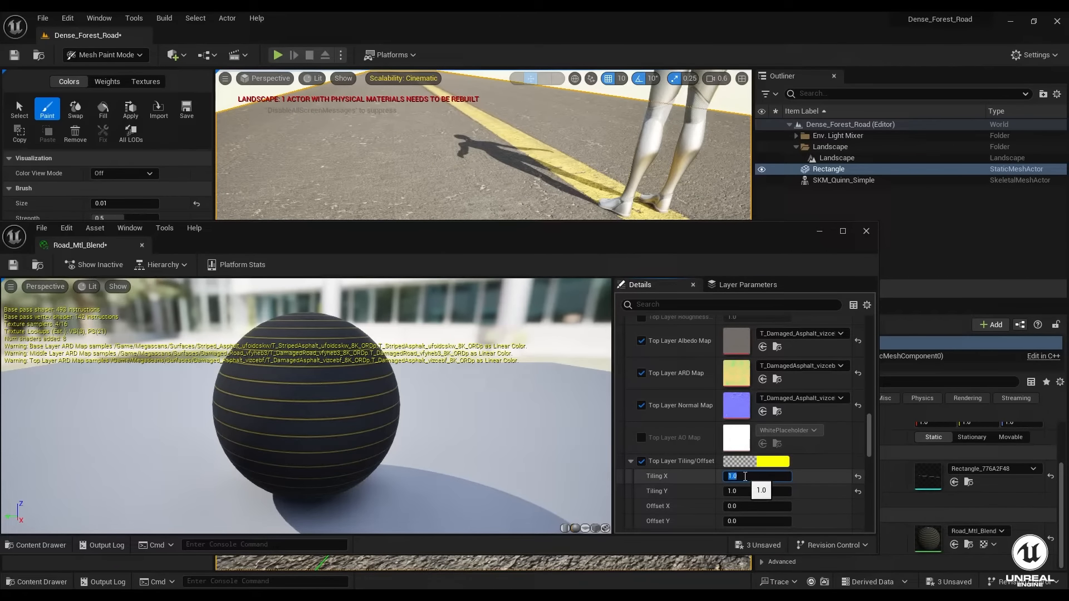
text(10)
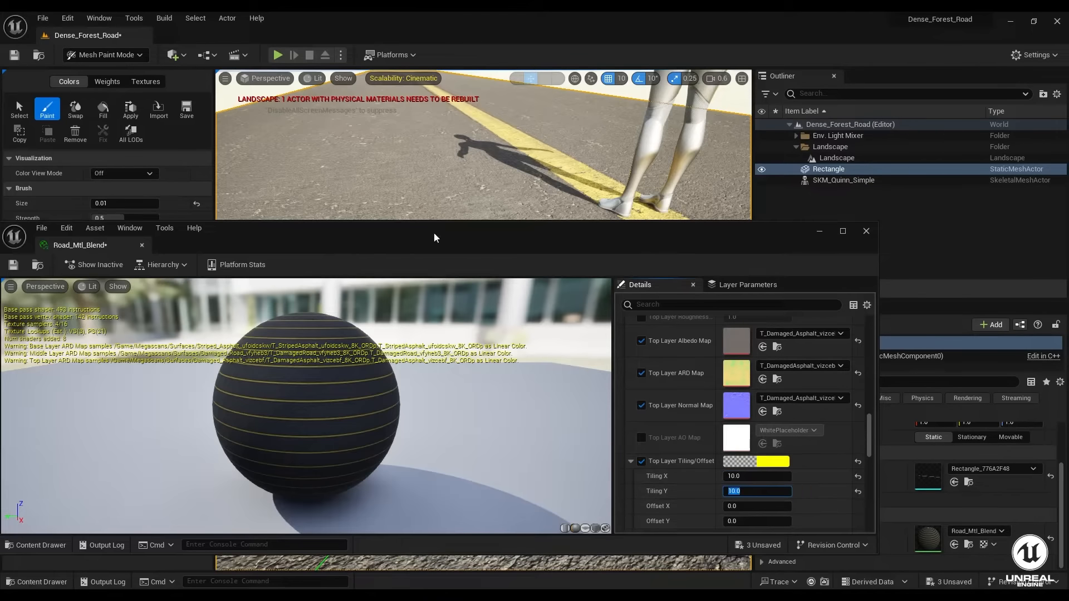
- Move the material editor clear of the painted patch, then enable Middle Layer Tiling/Offset with Tiling X and Tiling Y set to 10
drag(433, 232, 430, 341)
scroll(654, 473, up, 4)
scroll(654, 473, up, 2)
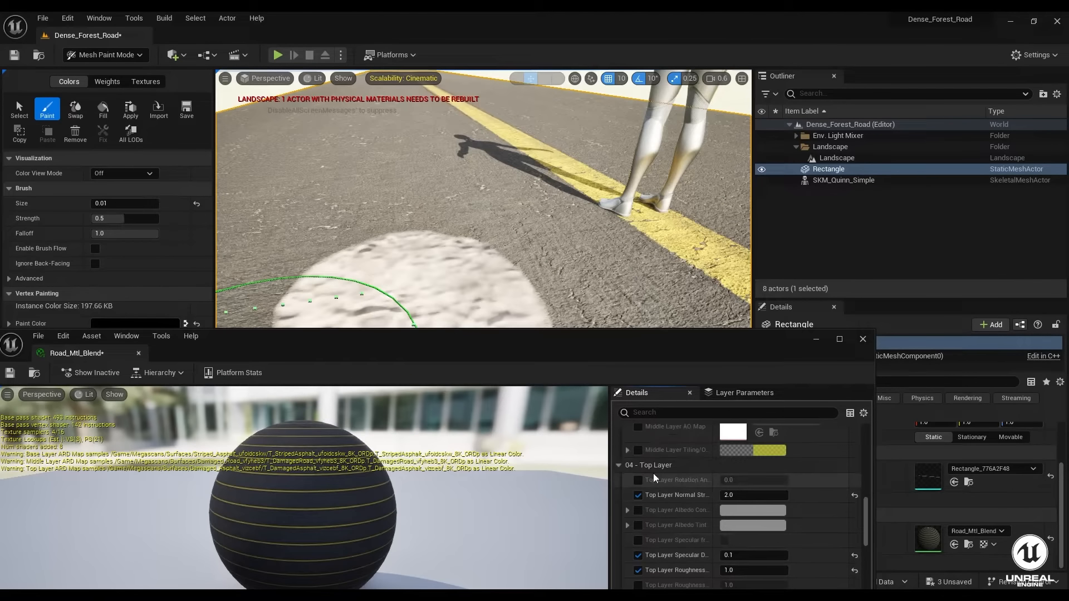
scroll(653, 474, up, 2)
scroll(653, 473, up, 2)
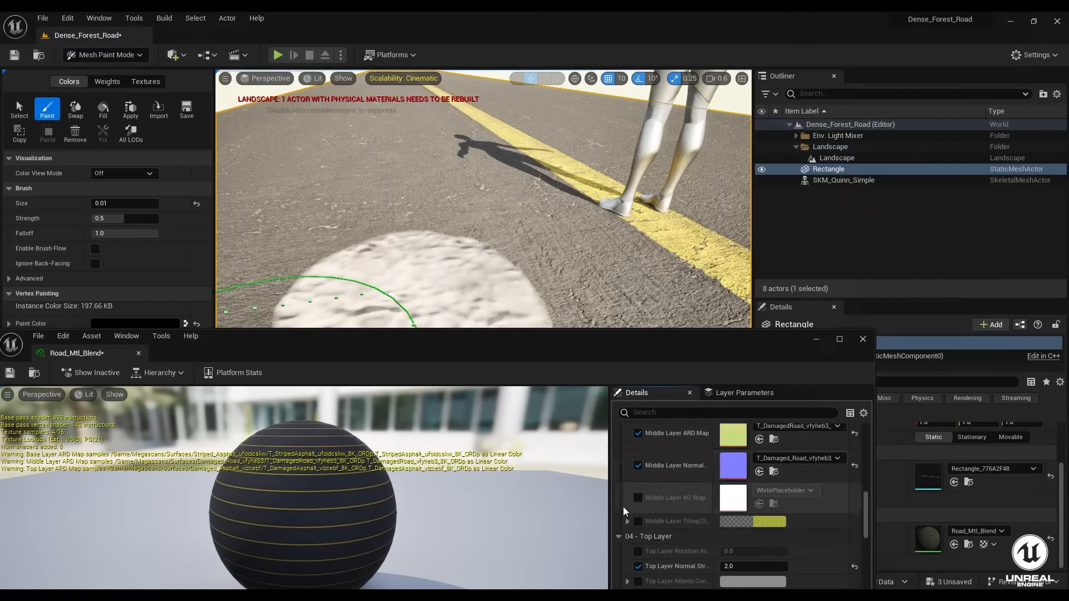
click(628, 521)
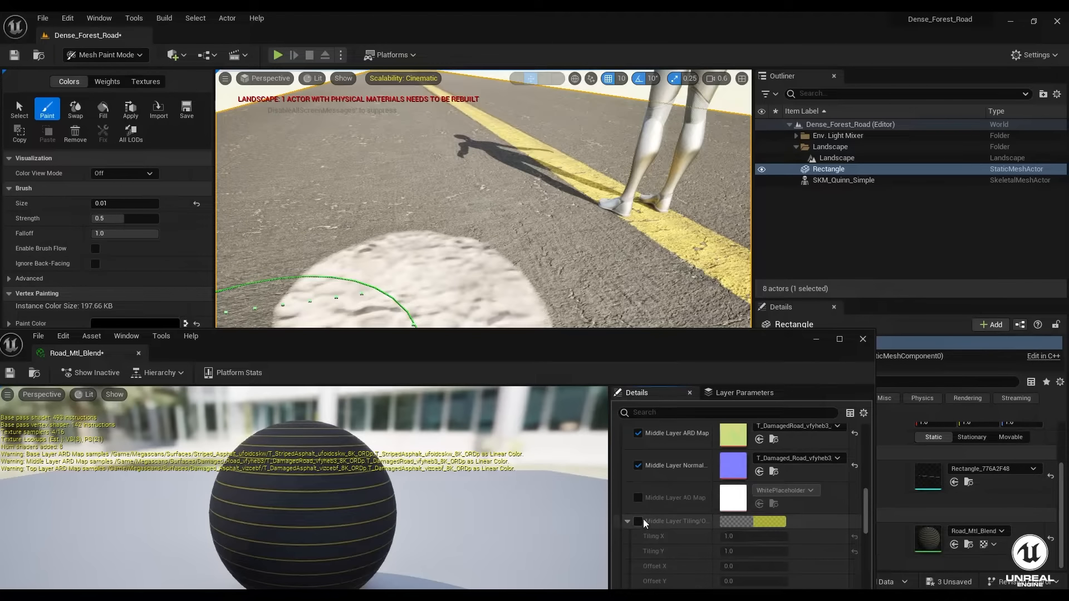
click(639, 521)
text(10)
key(Tab)
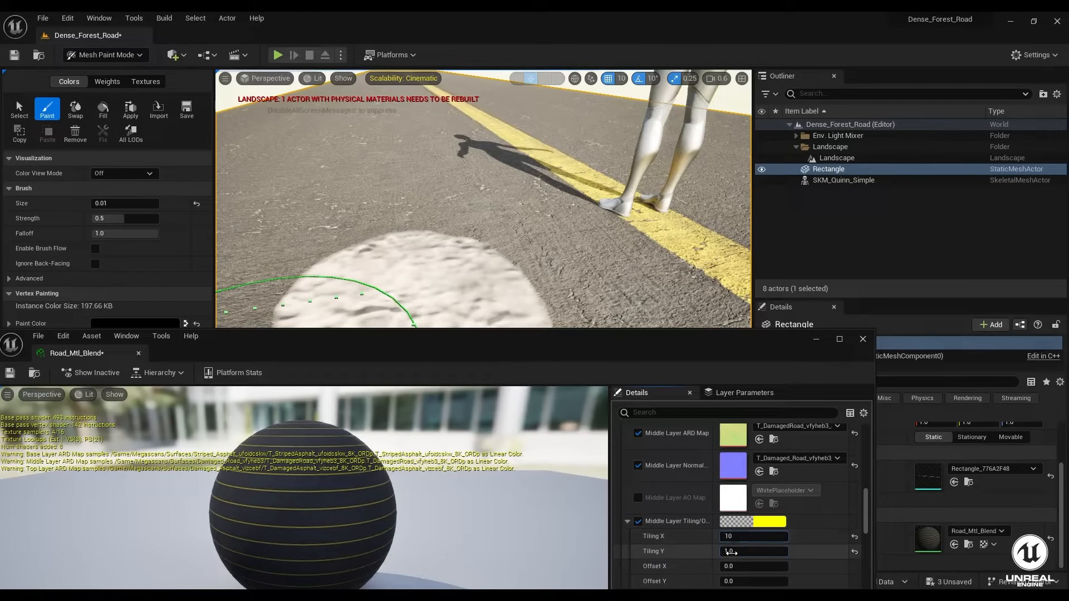
text(10)
key(Return)
- Enable the Middle Layer Albedo Controls and darken the painted patch by setting Brightness to 0.15
key(w)
mouse_move(400, 234)
right_down()
mouse_move(401, 245)
mouse_move(390, 239)
mouse_move(418, 227)
mouse_move(404, 227)
right_up()
key(s)
scroll(401, 234, down, 1)
scroll(702, 532, up, 2)
scroll(698, 523, up, 4)
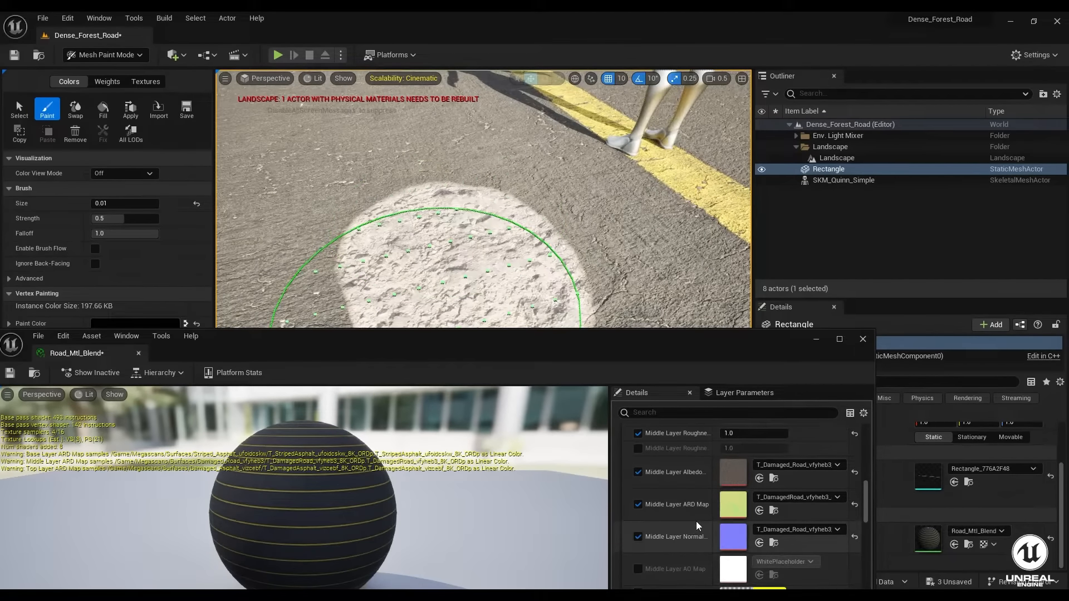
scroll(690, 513, up, 1)
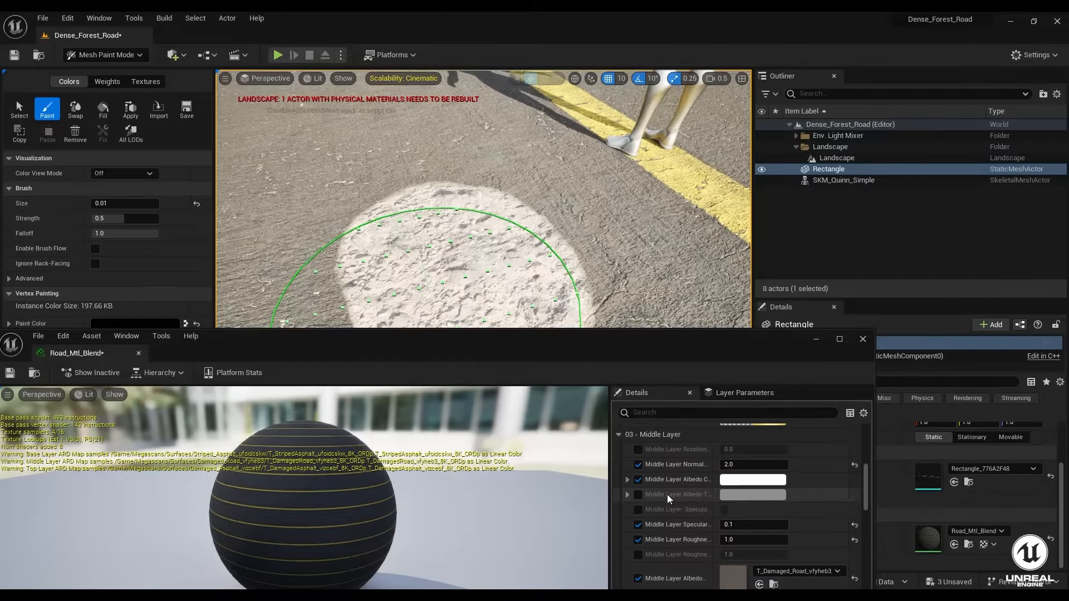
click(628, 480)
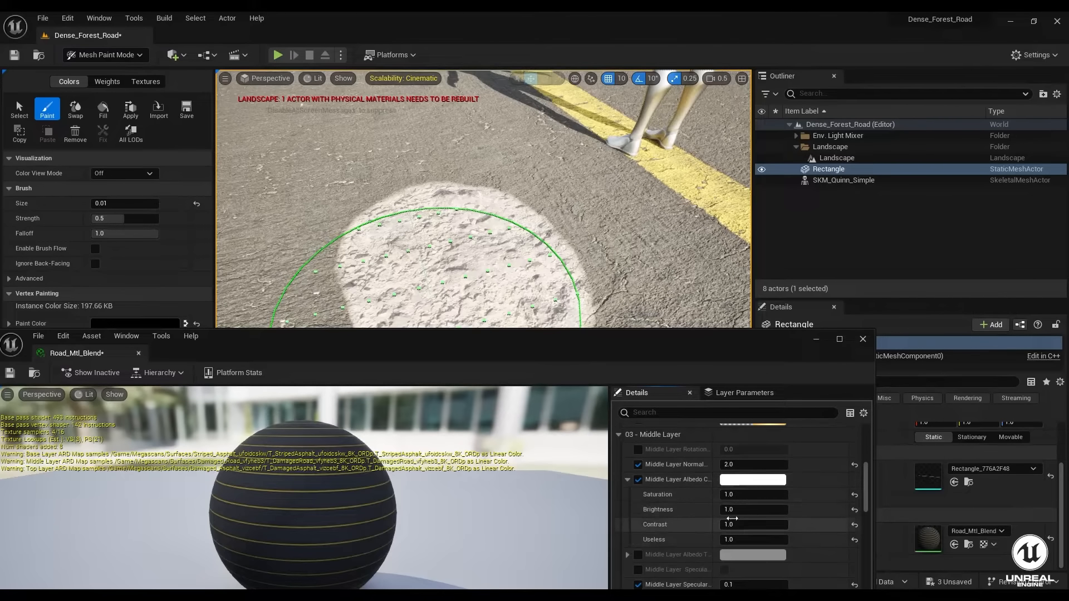
drag(735, 511, 677, 511)
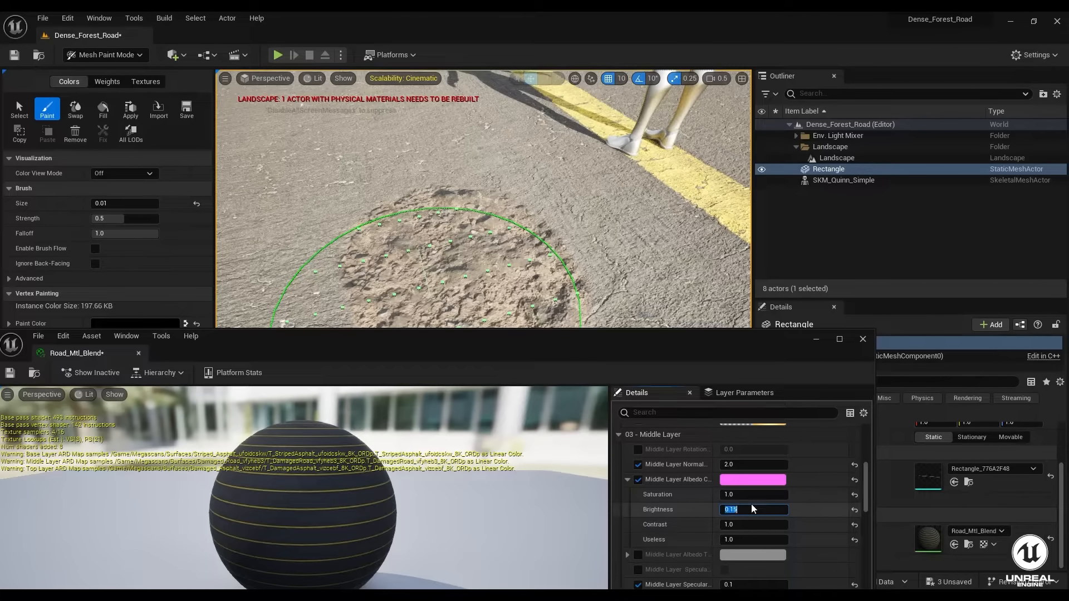
text(5)
key(Return)
- Look over the remaining Middle Layer parameters, including the albedo tint components, and return to the start of the parameter groups
scroll(674, 506, down, 1)
scroll(675, 507, down, 1)
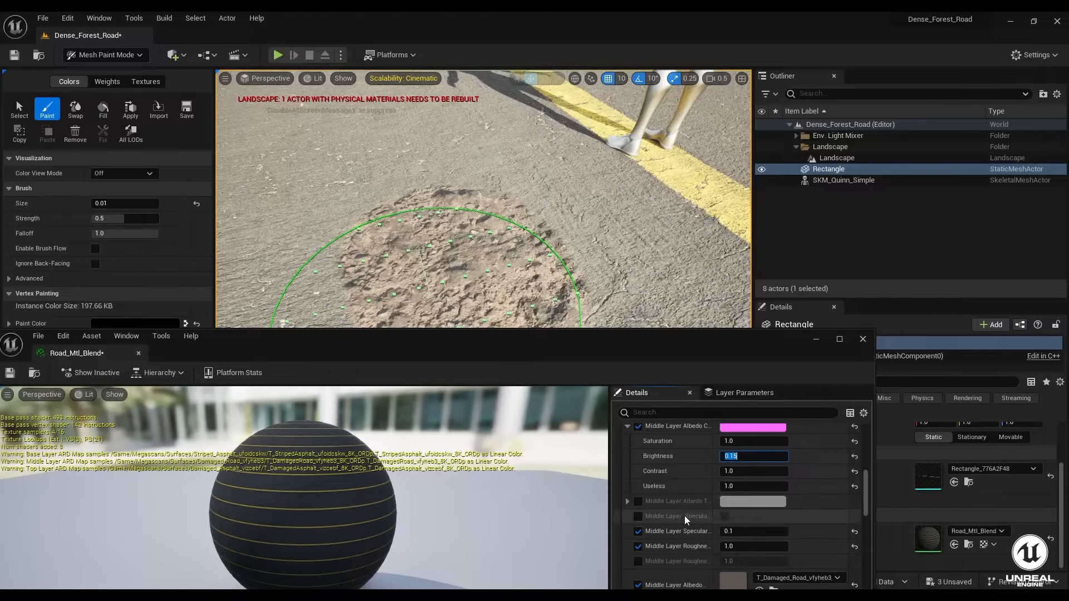
click(627, 502)
click(627, 503)
scroll(682, 510, up, 3)
scroll(682, 521, up, 2)
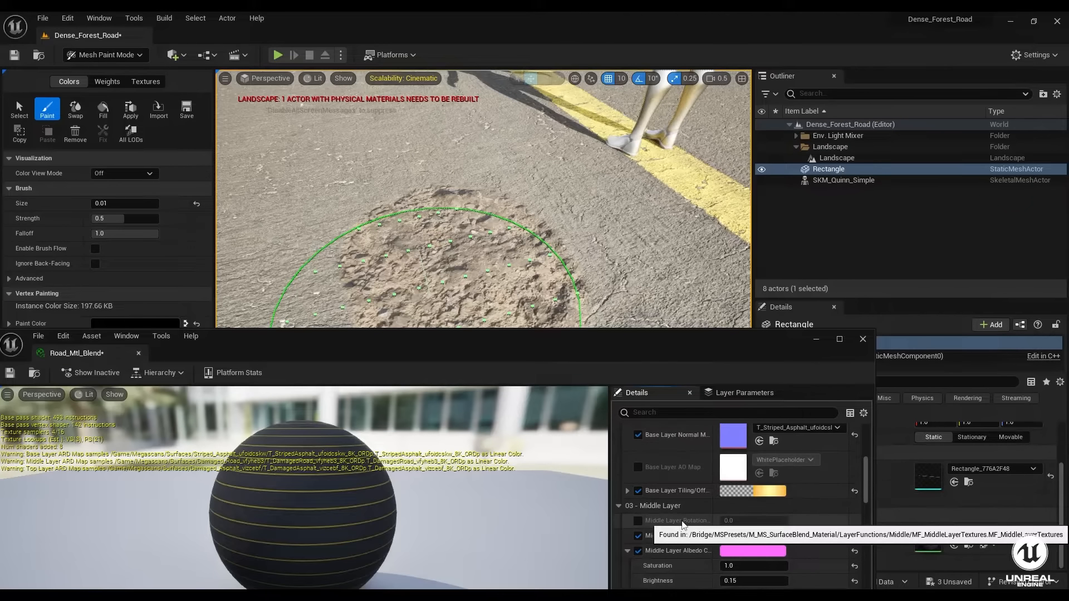
scroll(700, 527, up, 8)
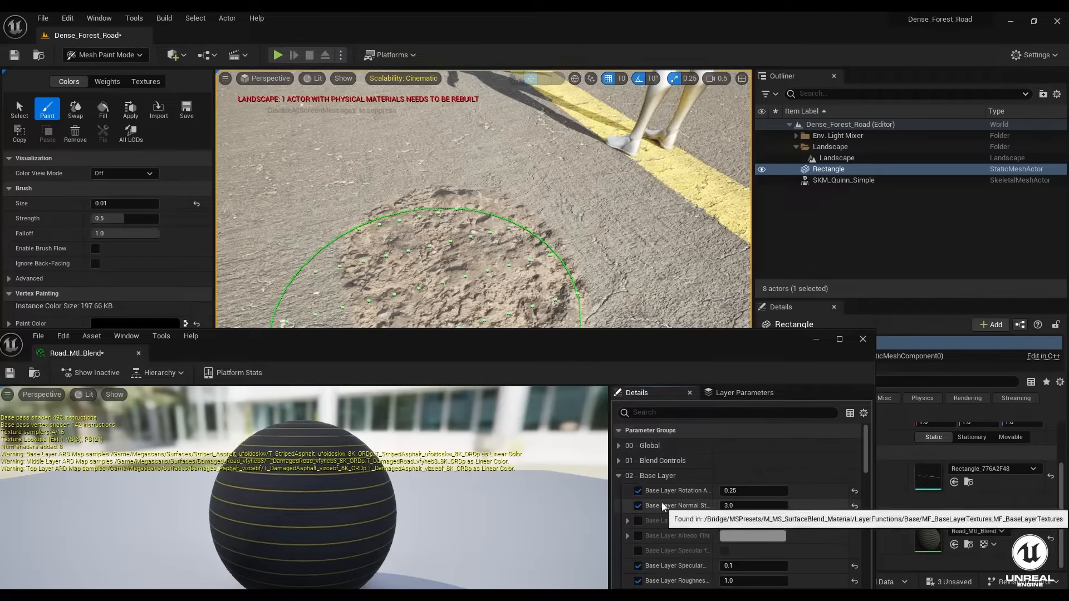
- Examine the Top Layer and Scatter Layer settings in Blend Controls and the layer switches in the Global group
click(619, 461)
scroll(696, 492, down, 1)
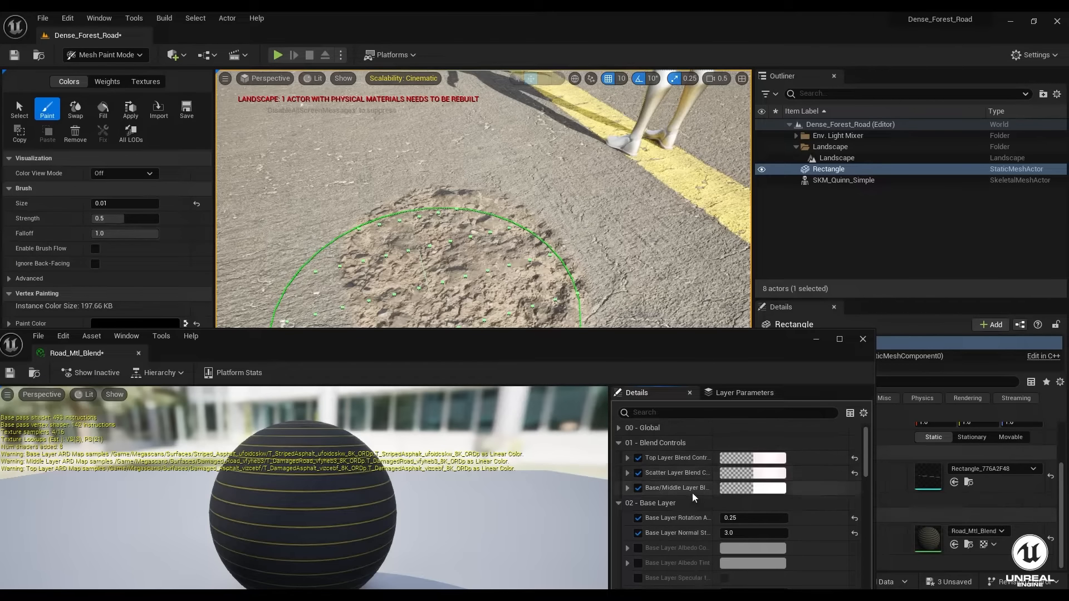
click(627, 459)
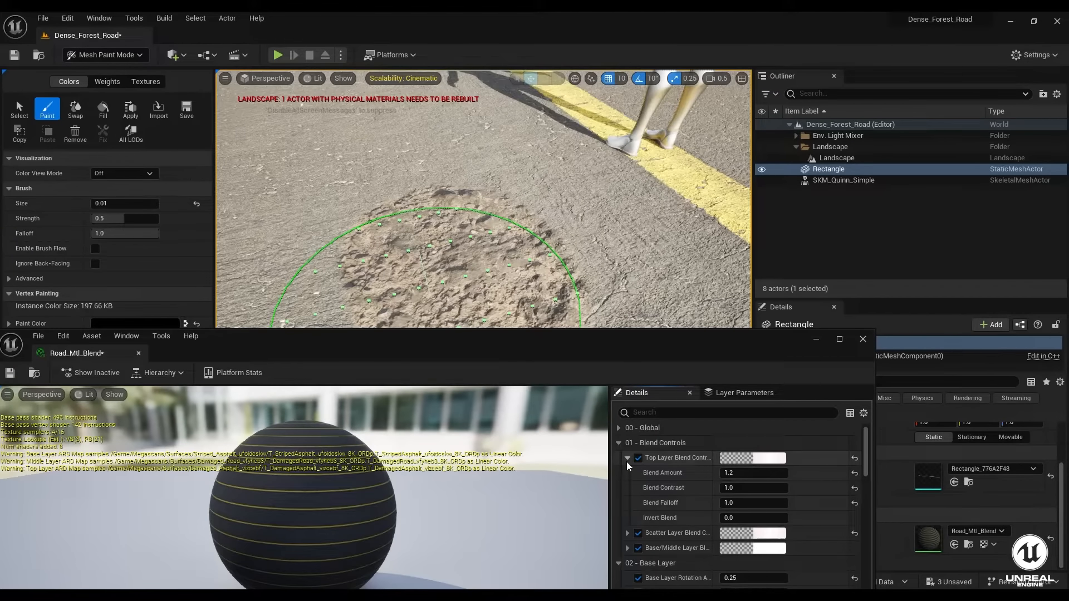
click(627, 458)
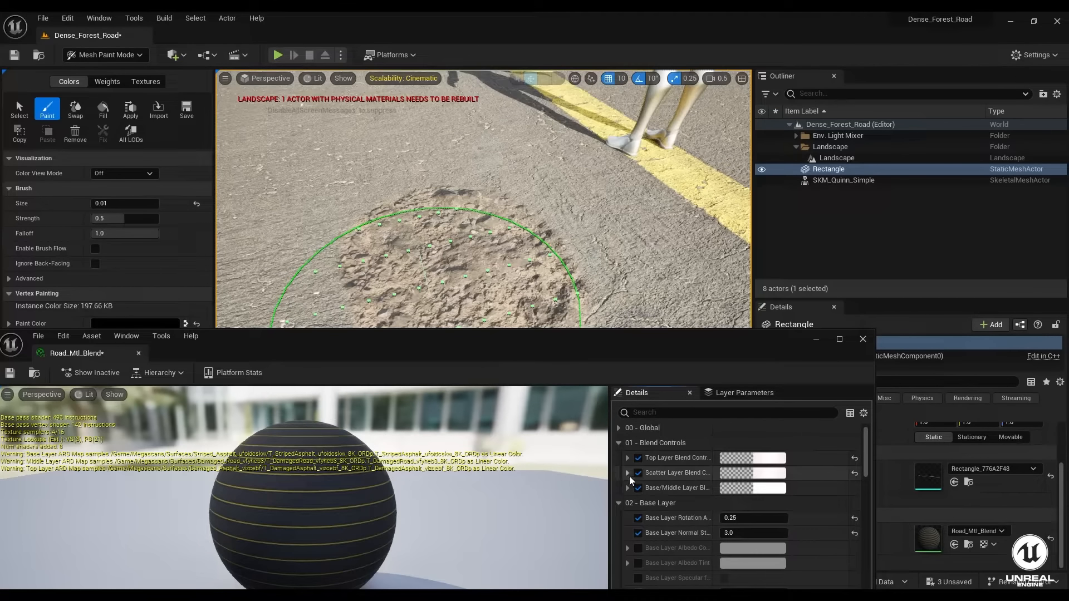
click(627, 474)
click(627, 474)
scroll(629, 470, up, 1)
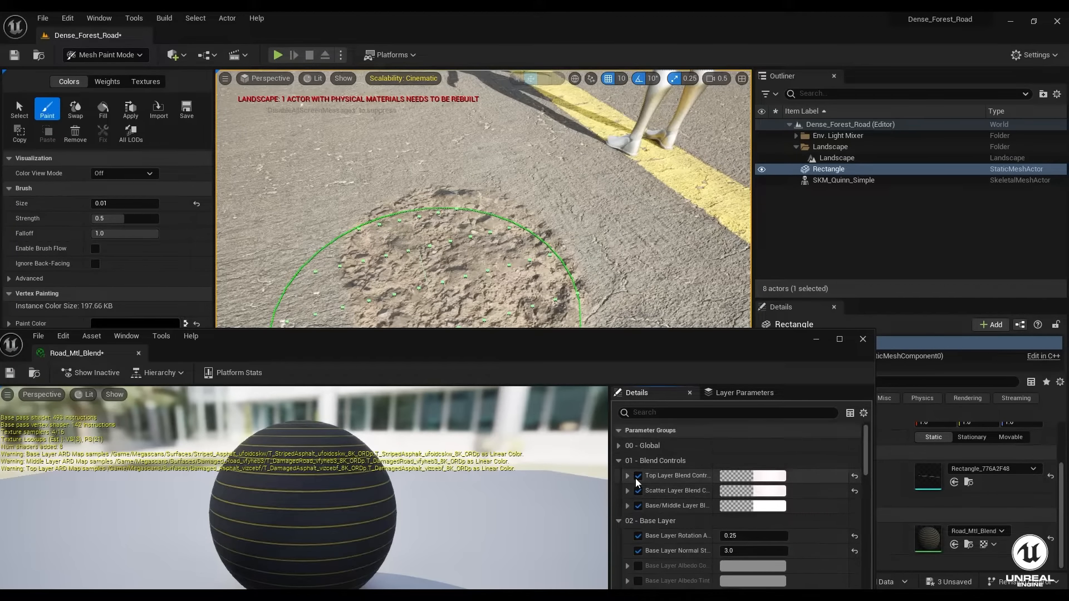
click(619, 461)
click(619, 446)
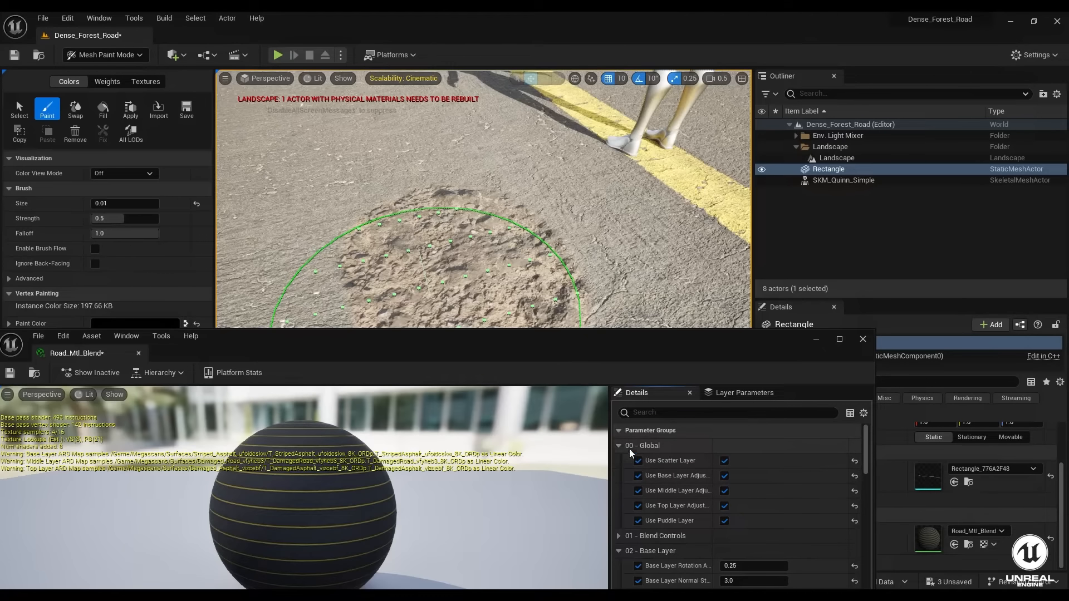
click(630, 449)
click(619, 460)
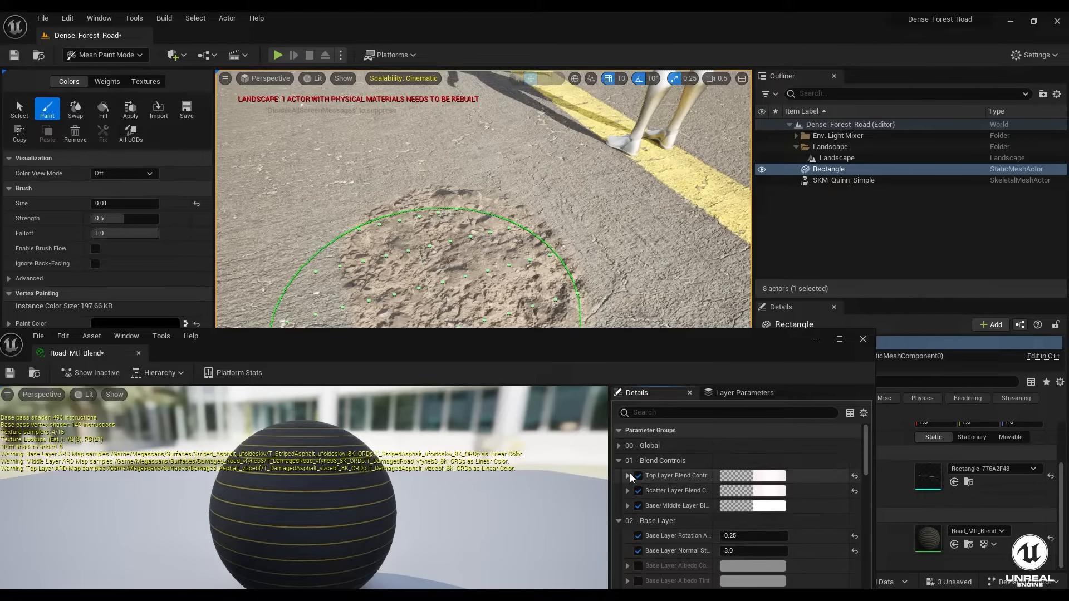
- Try a Top Layer Blend Amount of about 1.73 and restore it to 1.2
click(629, 476)
mouse_move(753, 491)
mouse_down()
mouse_move(779, 492)
mouse_move(756, 491)
mouse_move(766, 492)
mouse_up()
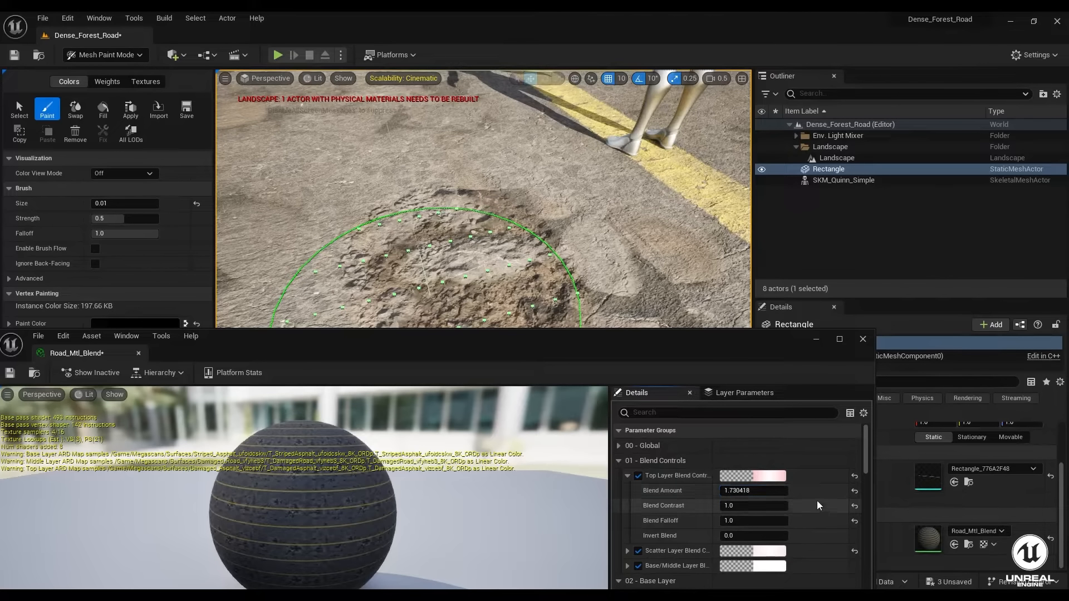
click(855, 491)
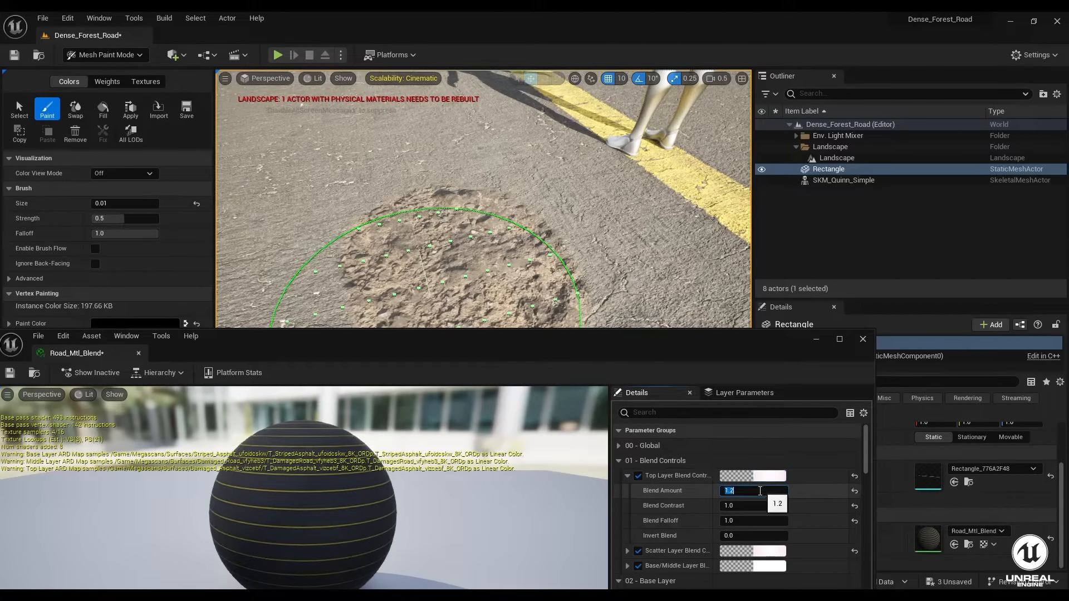
- Try different Base/Middle Layer Blend Amounts, up to about 22.6, while checking the painted patch up close
click(627, 565)
scroll(682, 548, down, 2)
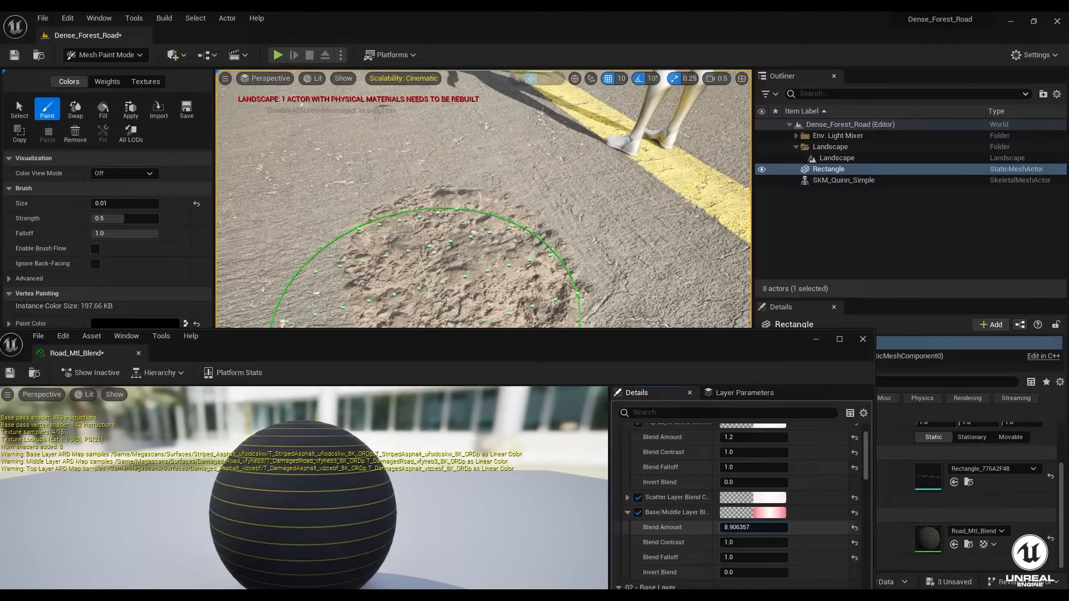
mouse_move(755, 527)
mouse_down()
mouse_move(774, 527)
mouse_move(763, 527)
mouse_up()
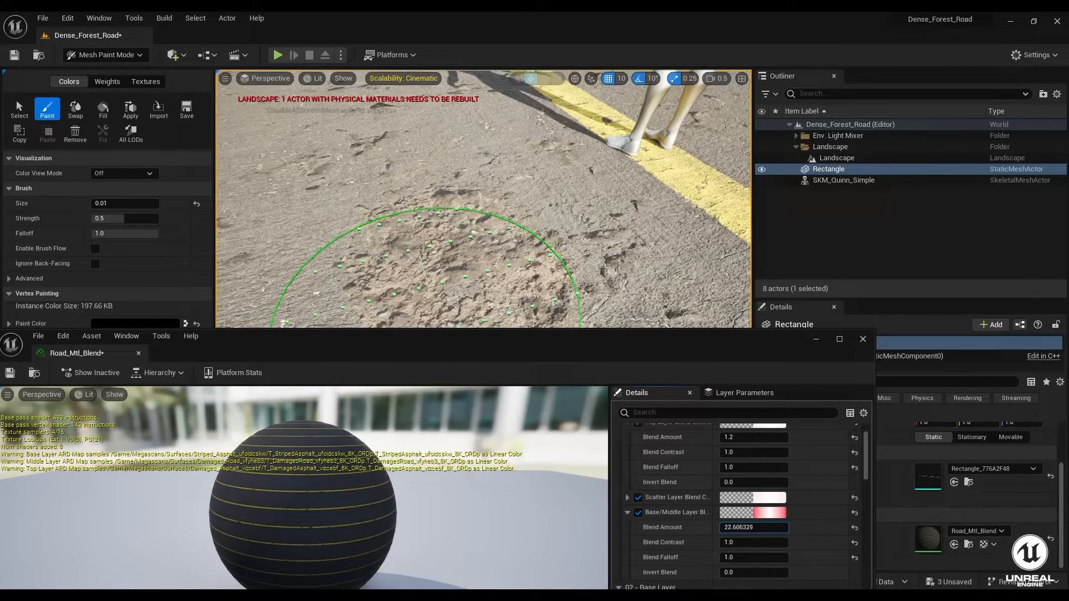
drag(763, 527, 755, 528)
right_drag(440, 231, 471, 290)
- Reset the Base/Middle and Top Layer Blend Amounts to 0.0 and the Scatter Layer Blend Amount to 1.0
click(855, 528)
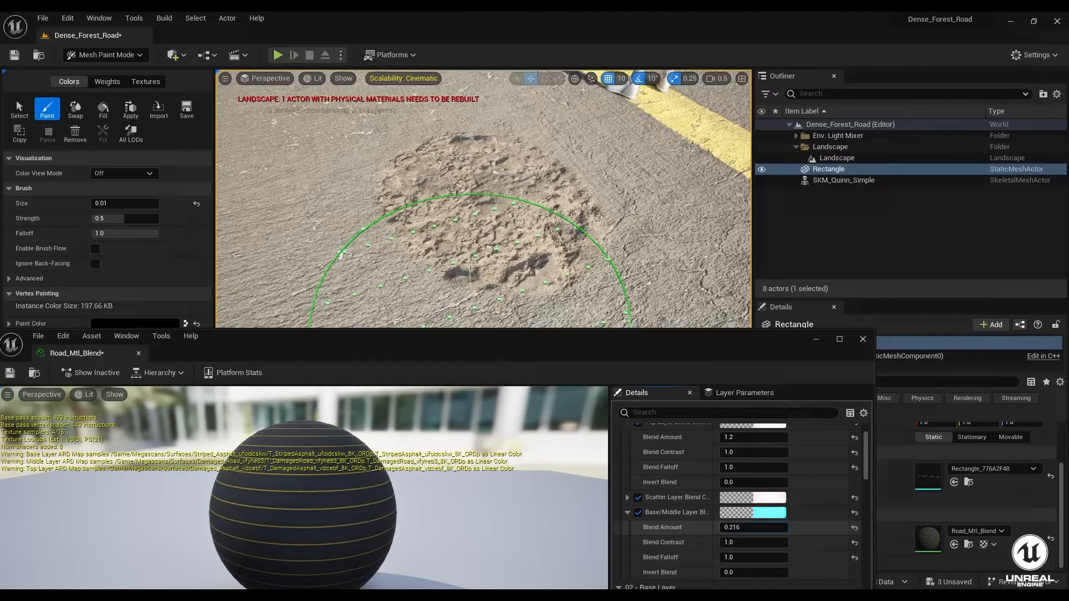
click(855, 528)
scroll(766, 529, up, 2)
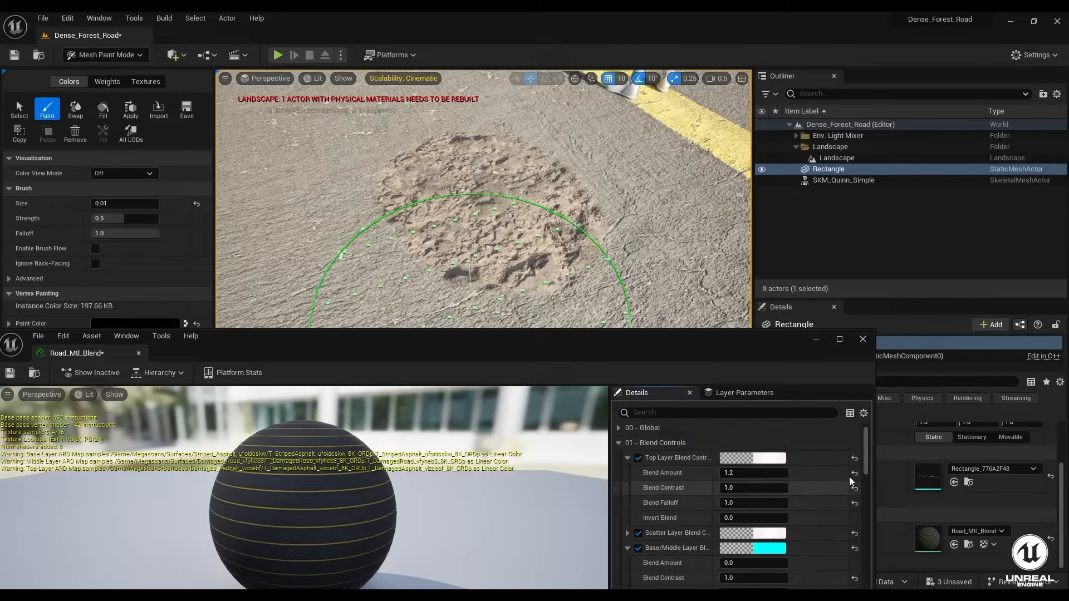
click(855, 473)
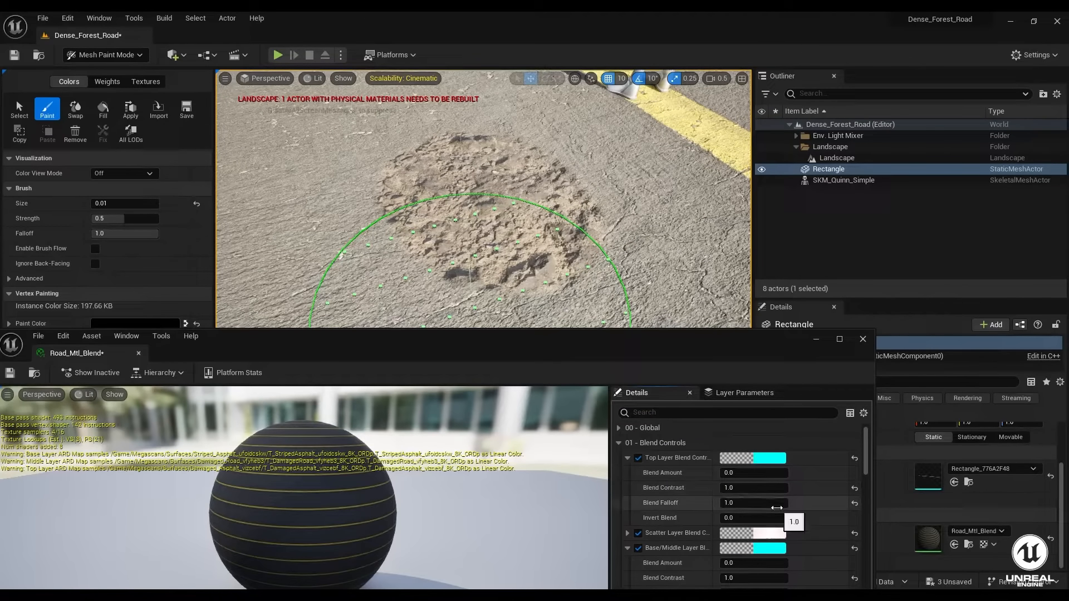
scroll(773, 519, down, 2)
click(627, 498)
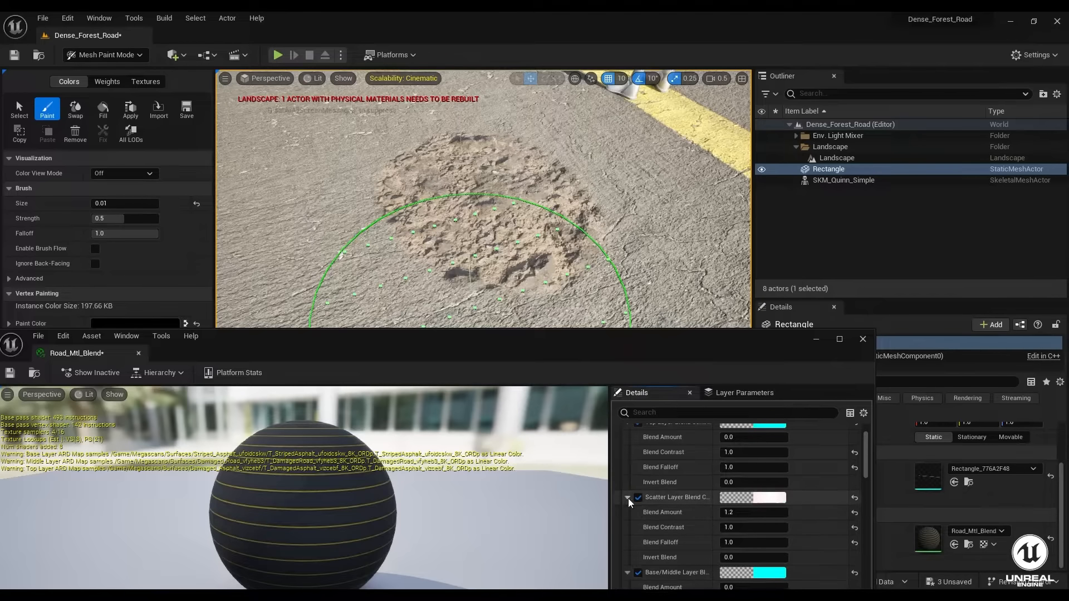
click(855, 498)
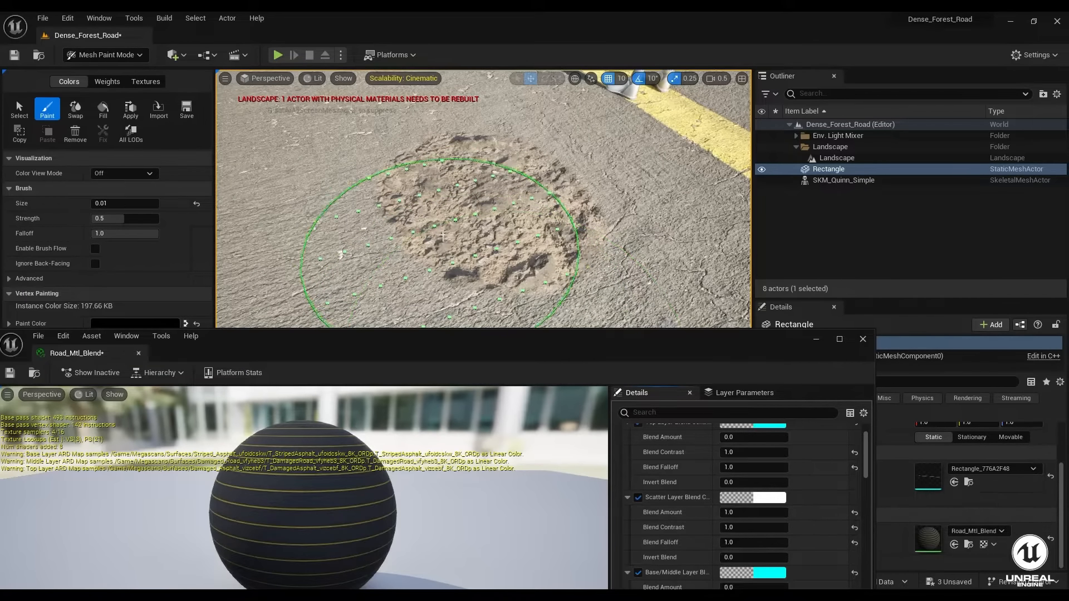
- Erase the painted patch on the asphalt beside the mannequin and minimize the material editor
right_drag(456, 240, 449, 218)
right_drag(469, 273, 450, 239)
drag(527, 271, 563, 284)
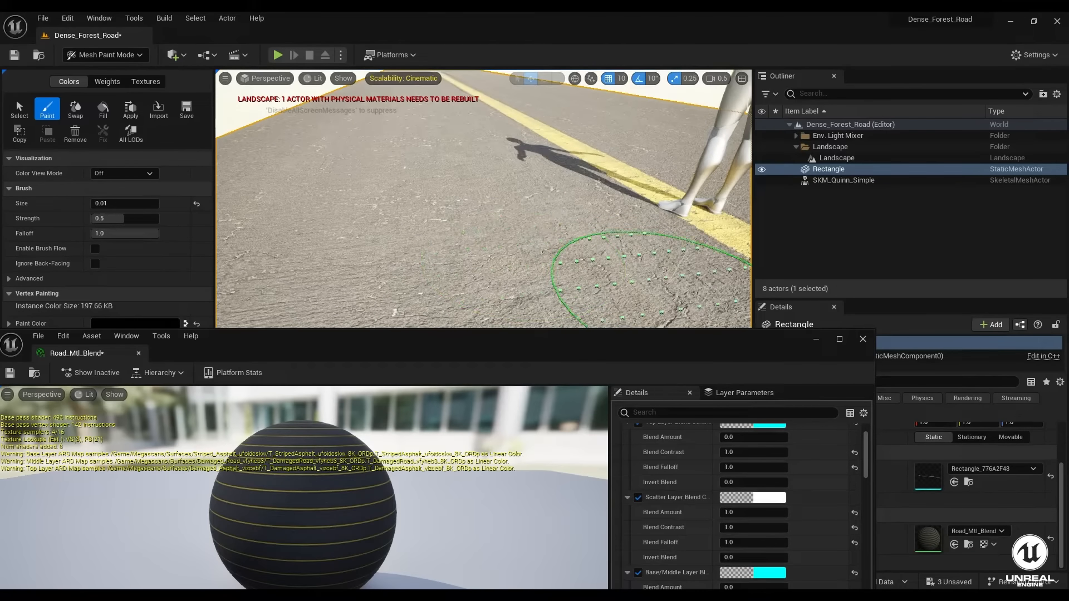
click(817, 341)
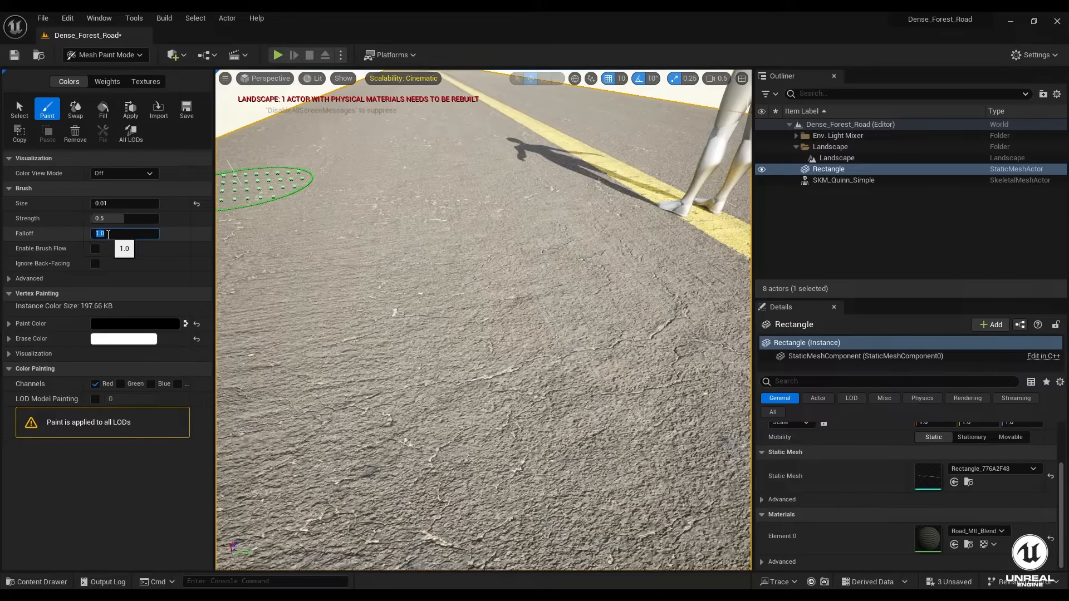
- Keep the brush falloff at 1.0, paint a trial patch on the asphalt, and erase it again
key(Return)
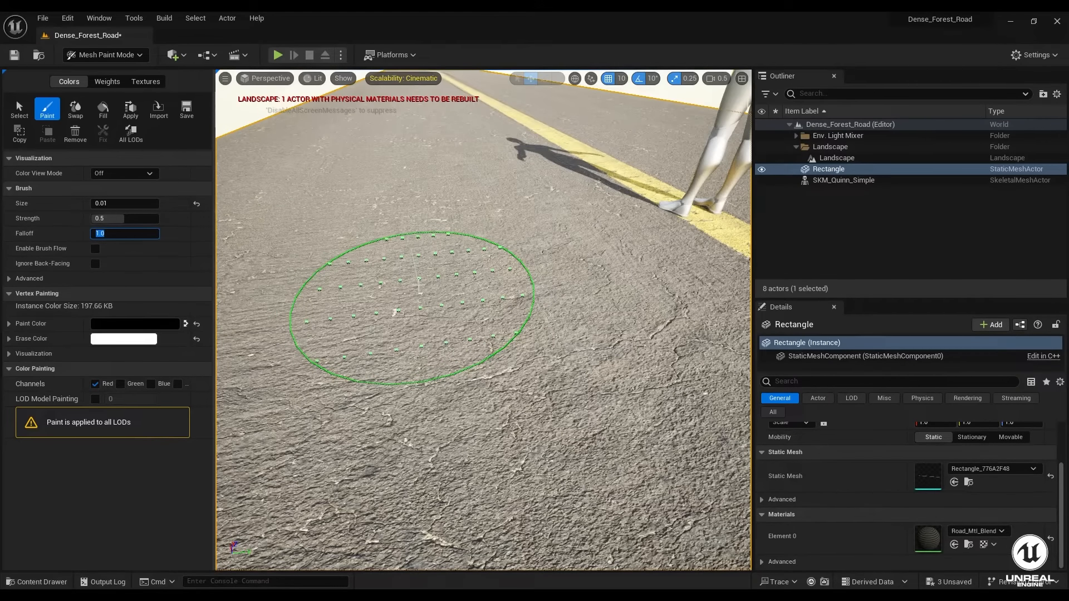
drag(420, 283, 416, 243)
mouse_move(416, 243)
right_down()
mouse_move(526, 246)
mouse_move(554, 301)
mouse_move(535, 295)
right_up()
key(w)
key(s)
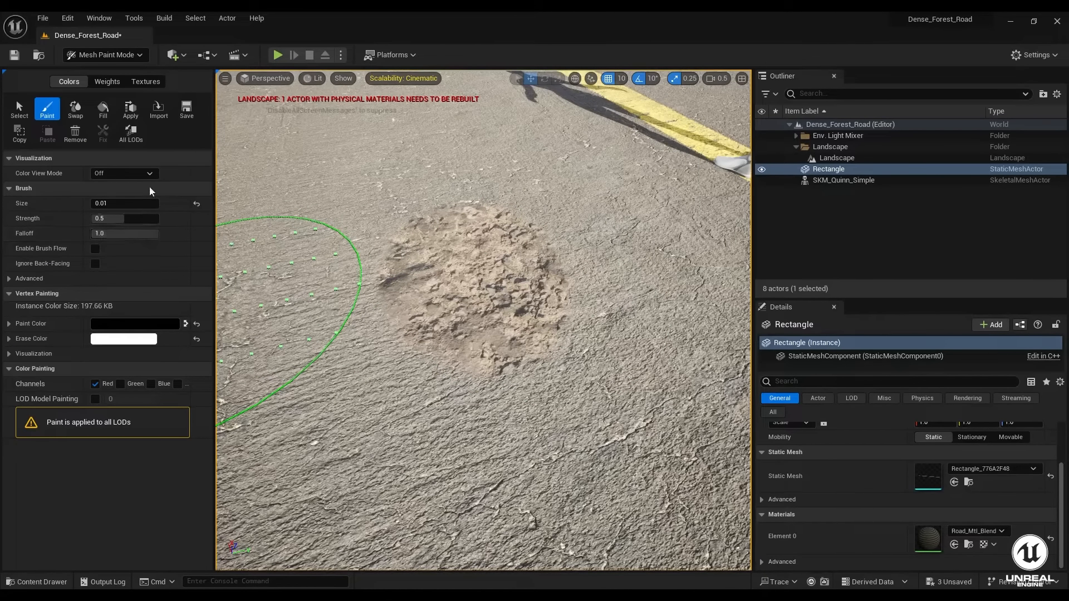
mouse_move(406, 267)
mouse_down()
mouse_move(477, 274)
mouse_move(493, 321)
mouse_up()
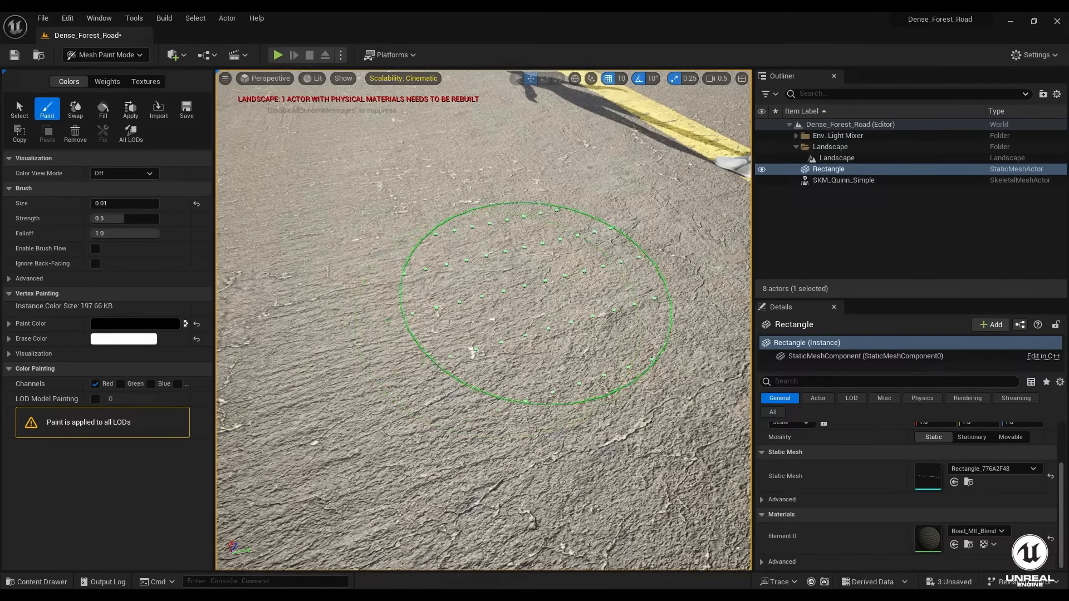
- Bring back the Road_Mtl_Blend editor at the Middle Layer parameters and position it clear of the road beside the mannequin
key(s)
mouse_move(515, 278)
right_down()
mouse_move(571, 189)
mouse_move(543, 181)
right_up()
key(w)
key(d)
right_drag(543, 268, 532, 274)
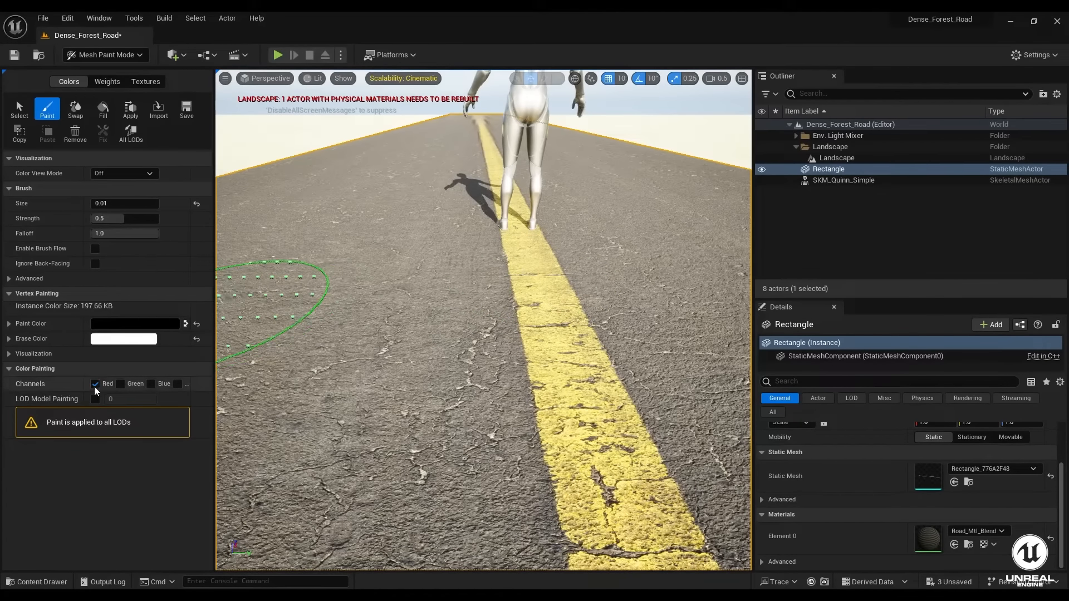
mouse_move(406, 586)
click(541, 544)
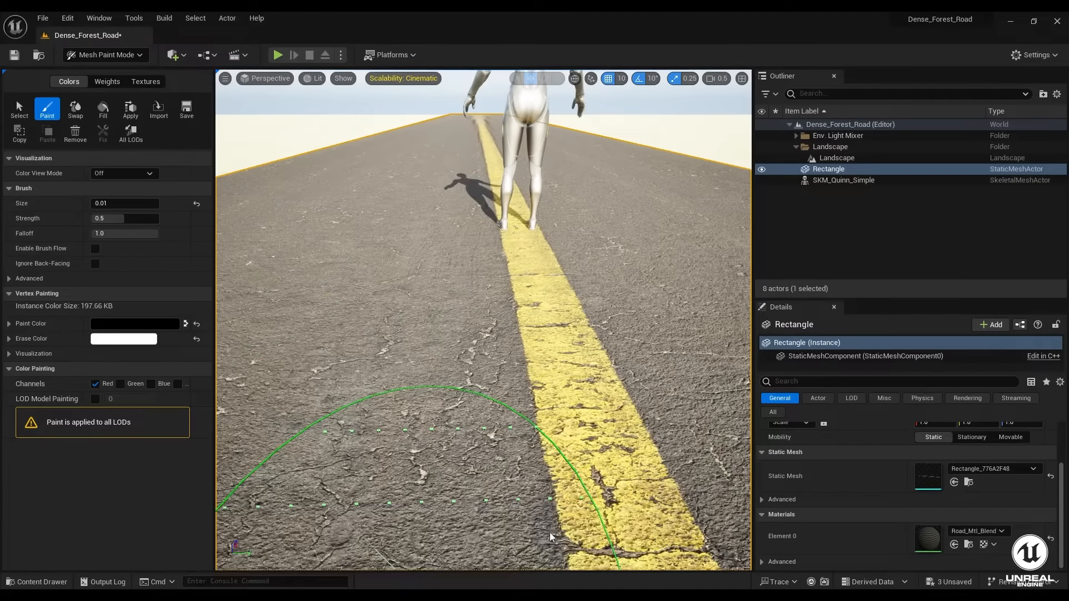
drag(556, 350, 530, 238)
scroll(660, 416, down, 10)
scroll(653, 419, down, 6)
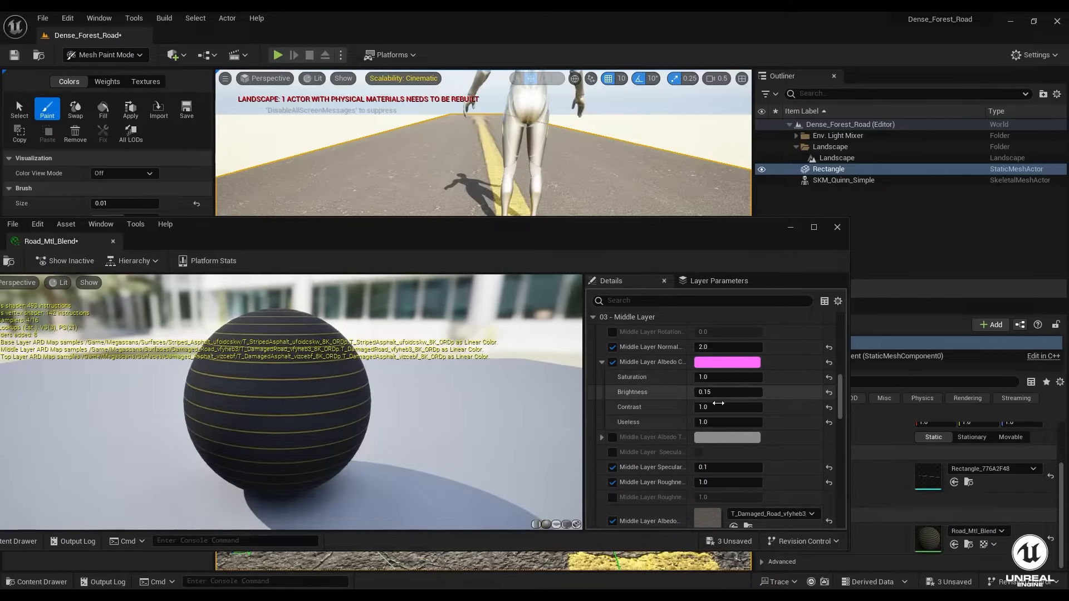
drag(433, 233, 411, 327)
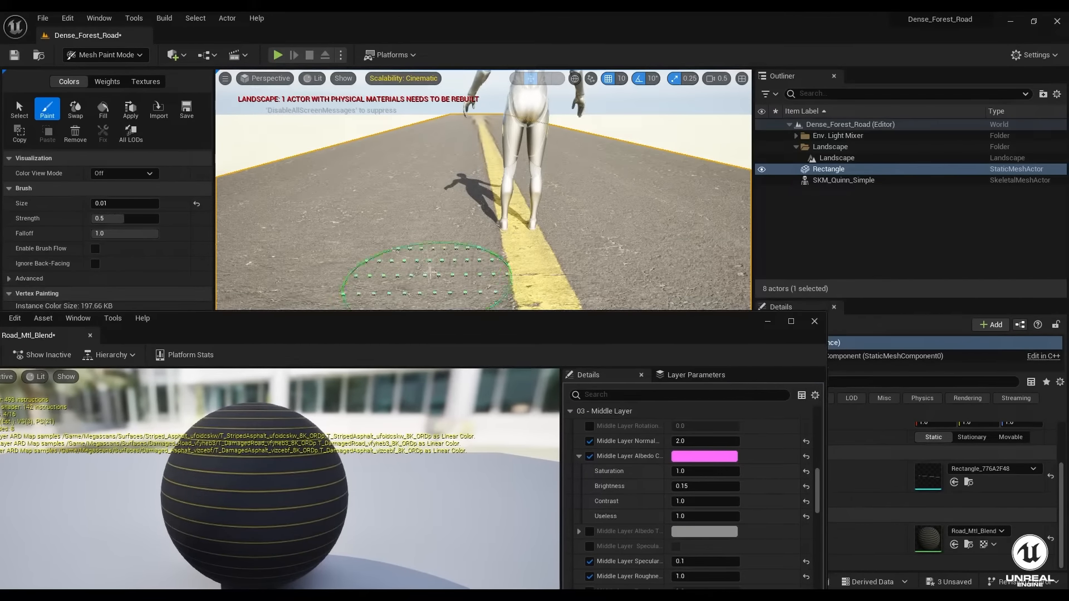
- Paint a patch on the asphalt beside the yellow line and set the Middle Layer Albedo Saturation to 0.312
click(418, 262)
mouse_move(417, 262)
right_down()
mouse_move(463, 189)
mouse_move(463, 210)
right_up()
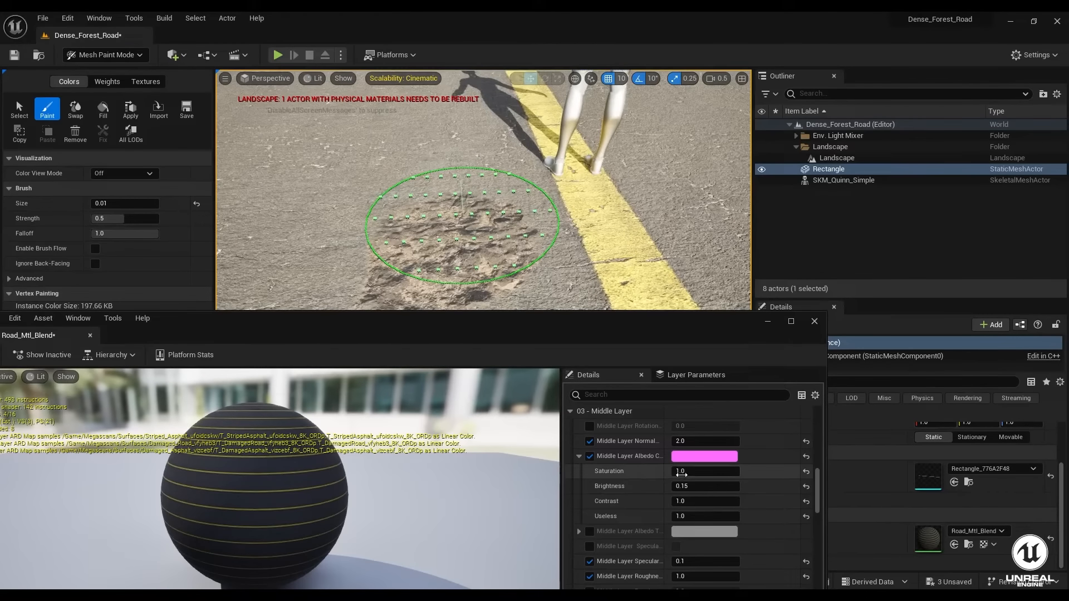
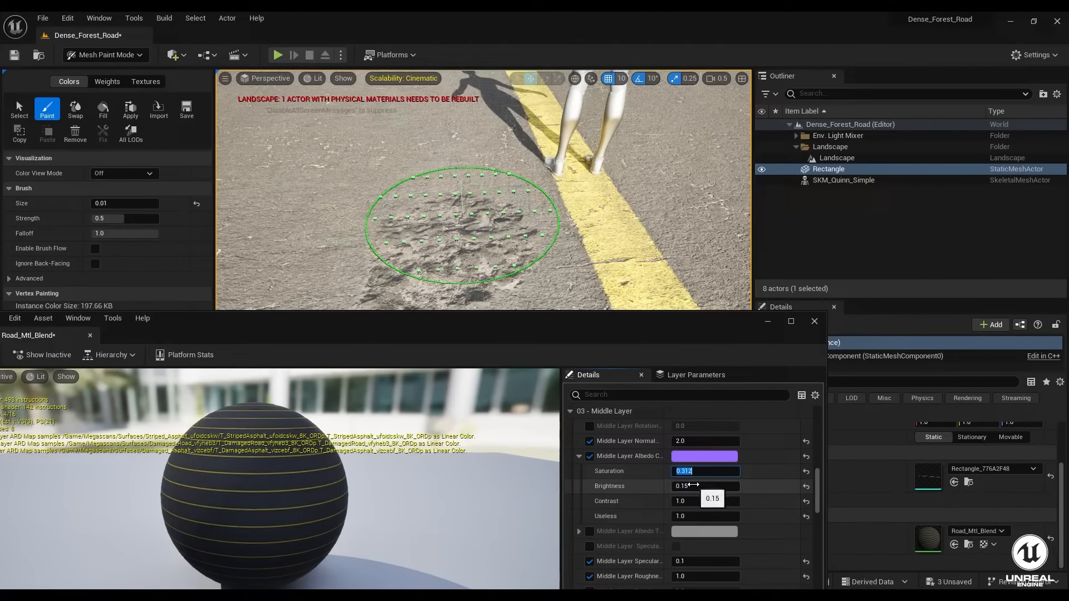
- Set the Middle Layer Tiling X and Tiling Y to 30
scroll(685, 518, down, 6)
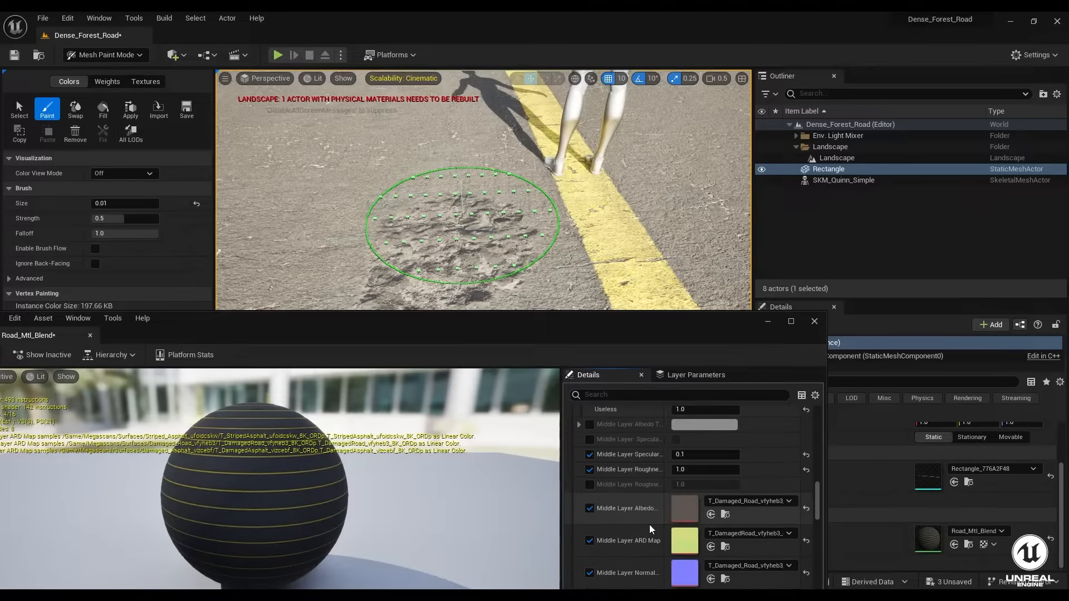
scroll(649, 528, down, 3)
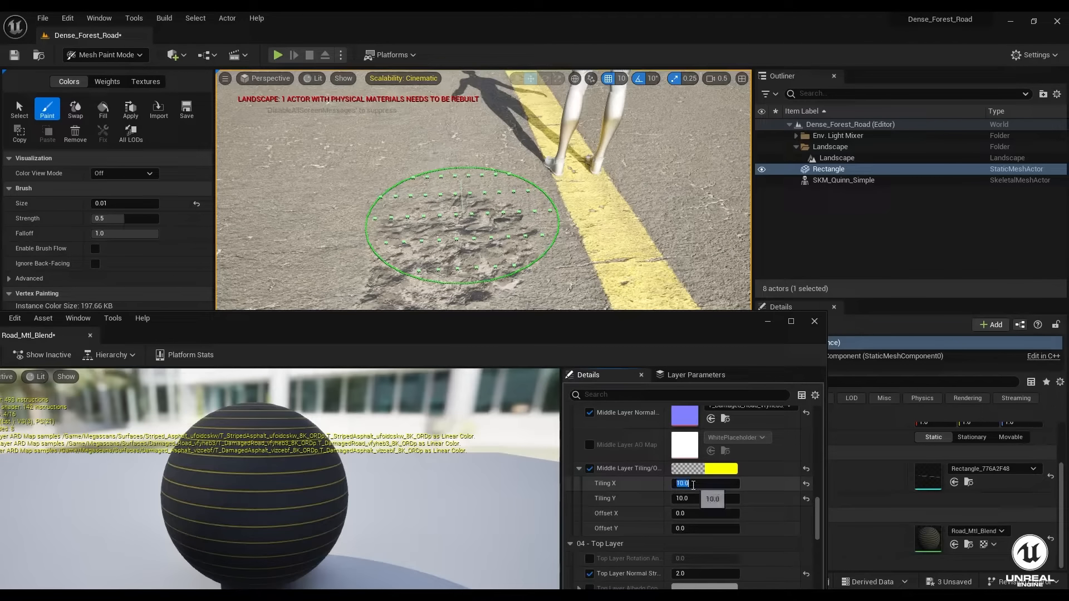
key(Return)
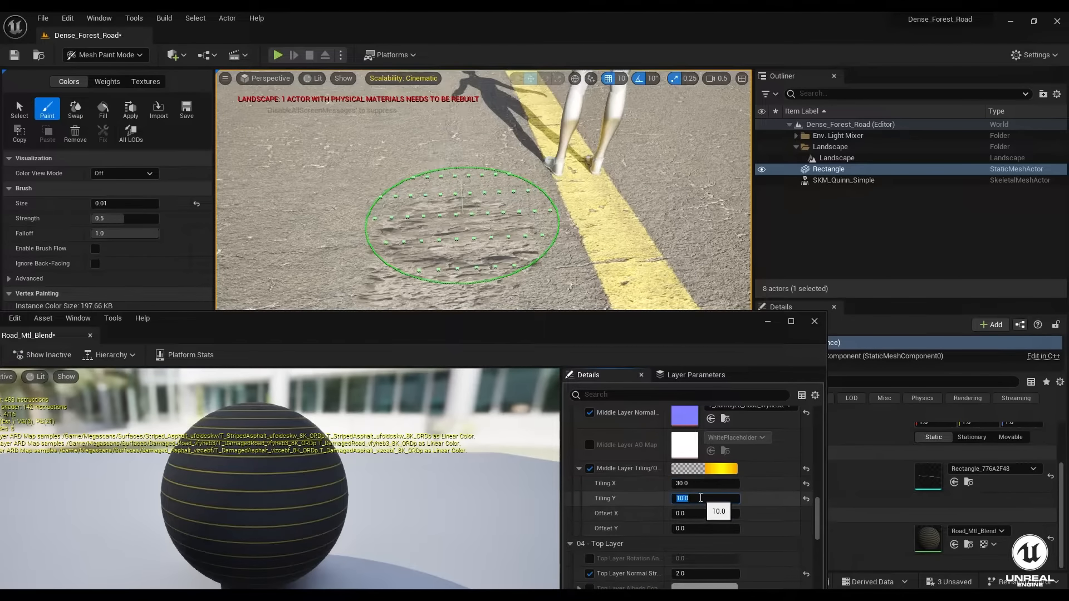
click(701, 497)
text(30)
key(Return)
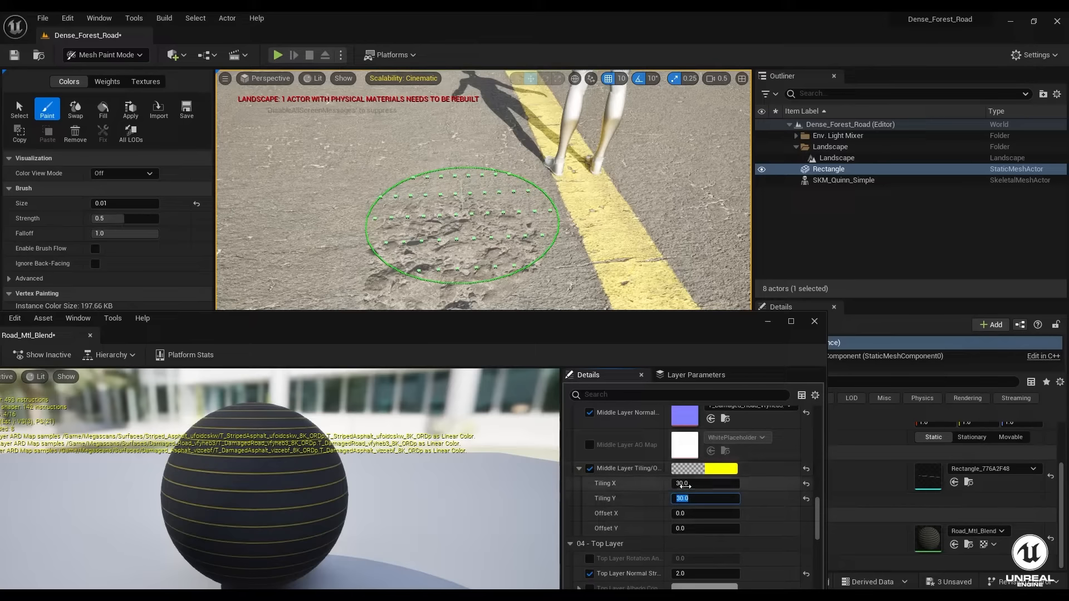
- Increase the Middle Layer Tiling X and Tiling Y to 50
text(50)
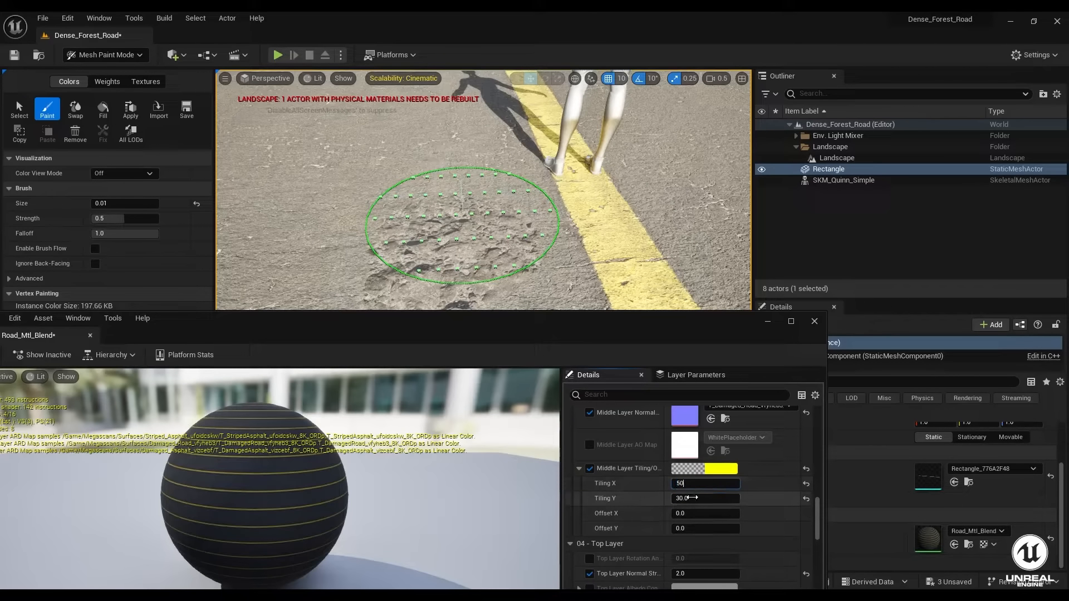
click(693, 497)
text(50)
key(Return)
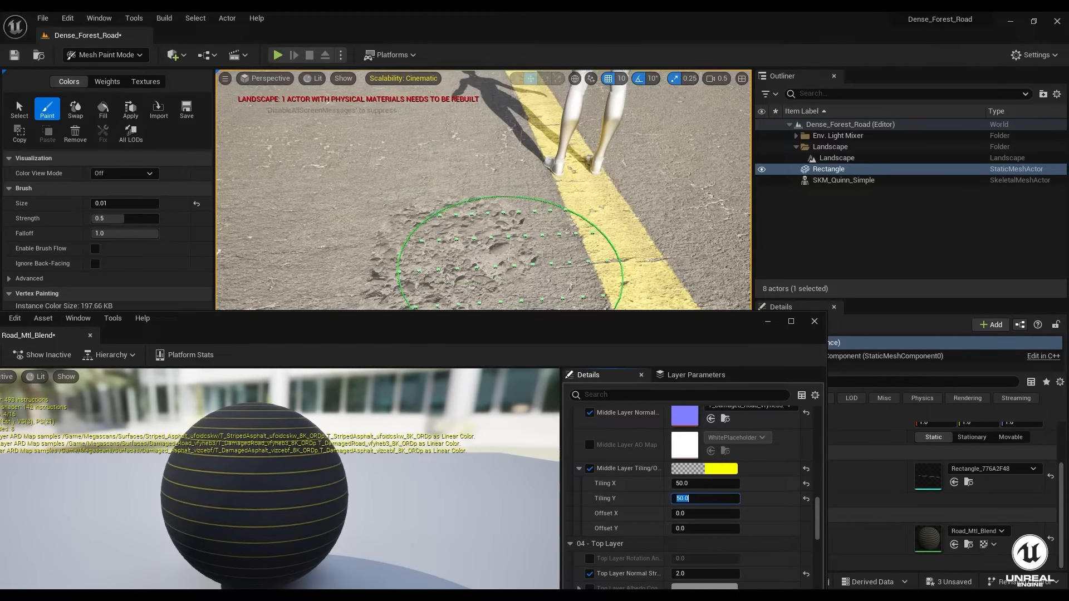
- Set the Middle Layer Normal Strength to 5 in the road blend material
mouse_move(544, 243)
right_down()
mouse_move(523, 262)
mouse_move(496, 258)
right_up()
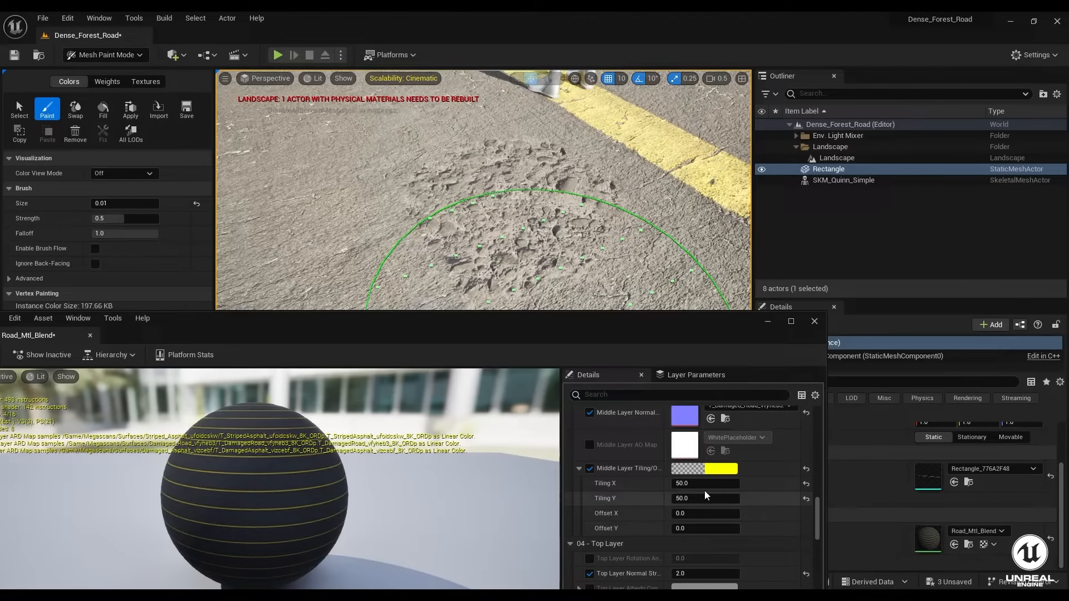
mouse_move(557, 262)
right_down()
mouse_move(565, 237)
mouse_move(568, 253)
right_up()
scroll(626, 496, up, 5)
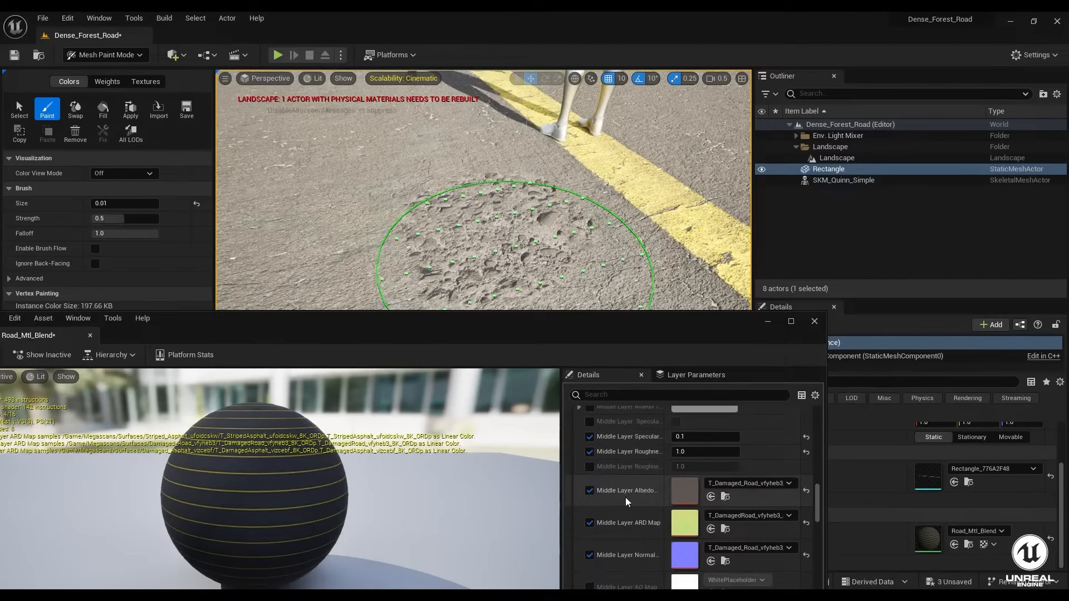
scroll(626, 497, up, 2)
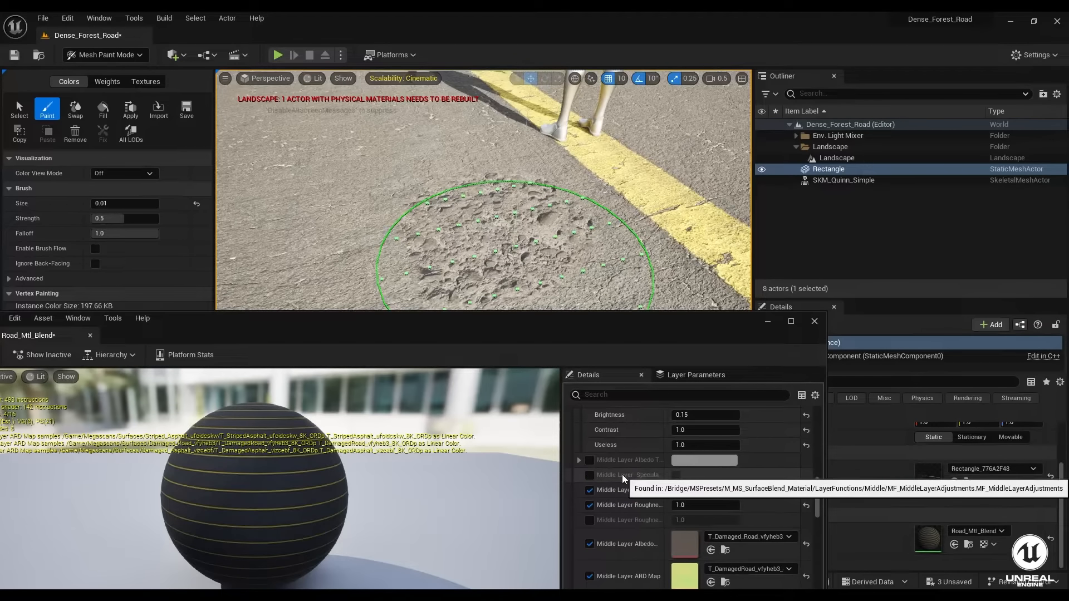
scroll(623, 475, up, 4)
click(686, 477)
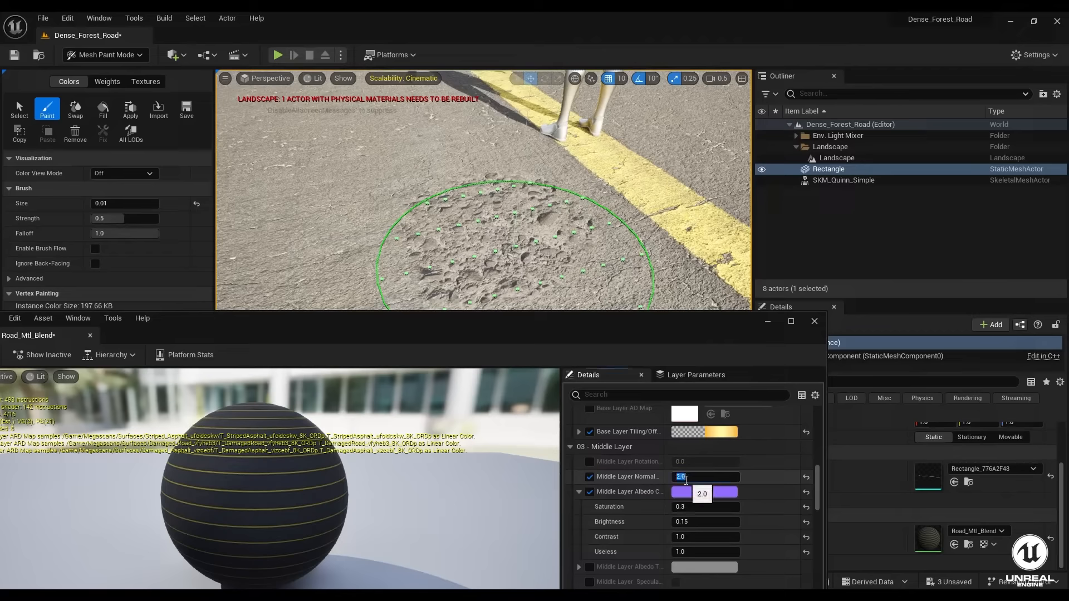
text(5)
key(Return)
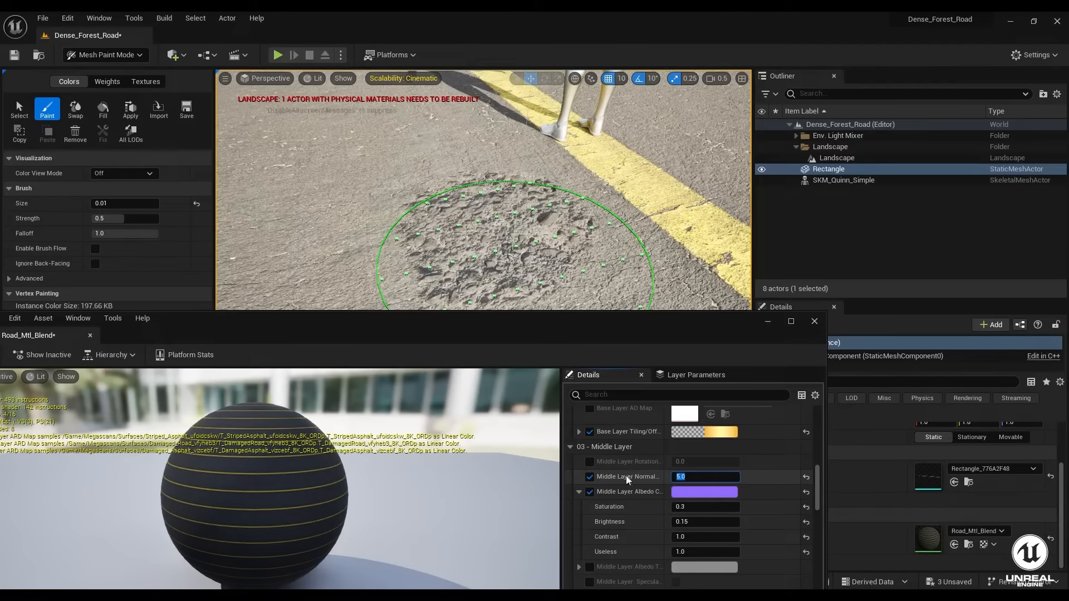
- Try raising the Scatter Layer Blend Amount in the Blend Controls and undo each change
scroll(654, 476, down, 5)
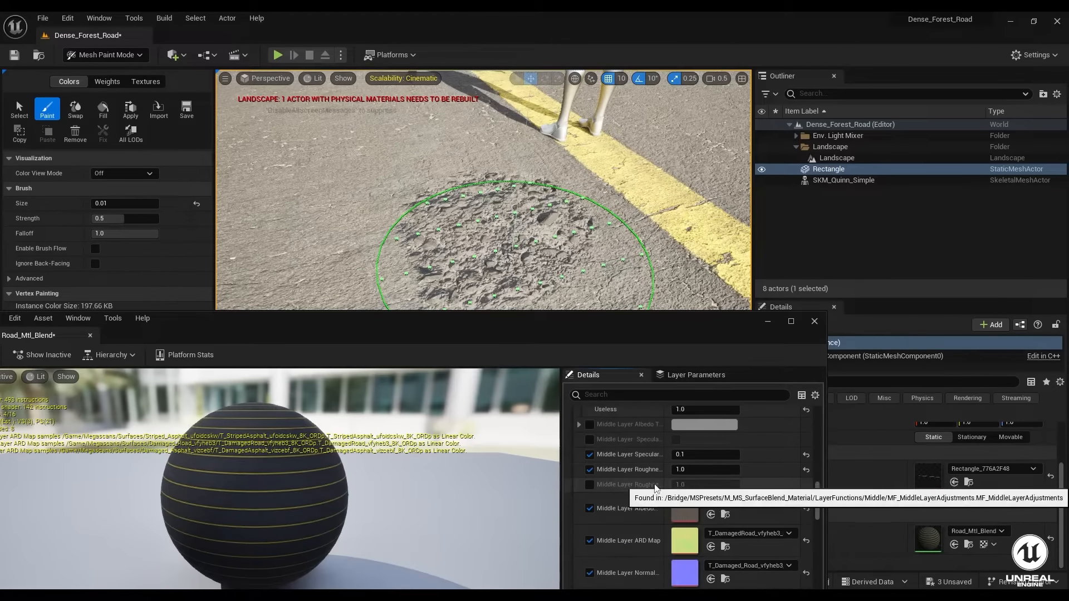
scroll(651, 485, up, 4)
scroll(646, 484, up, 8)
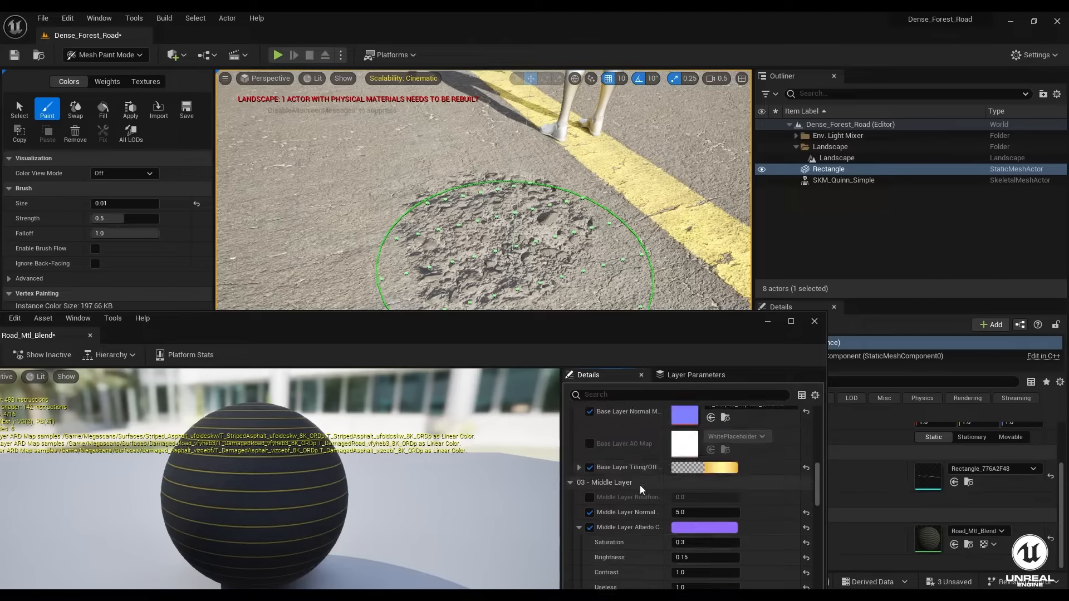
scroll(640, 485, up, 3)
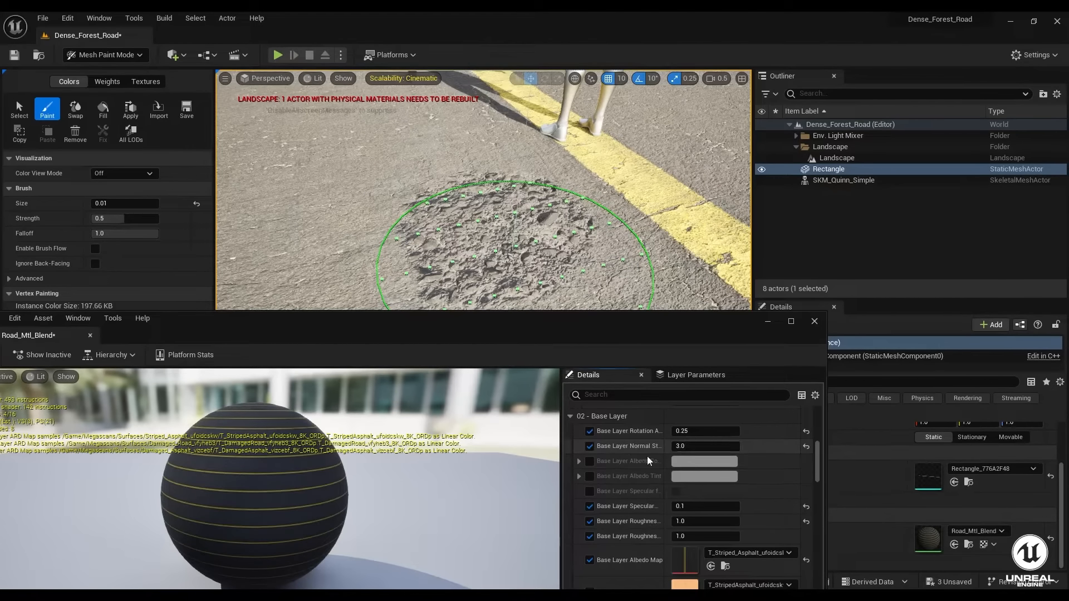
scroll(623, 470, down, 2)
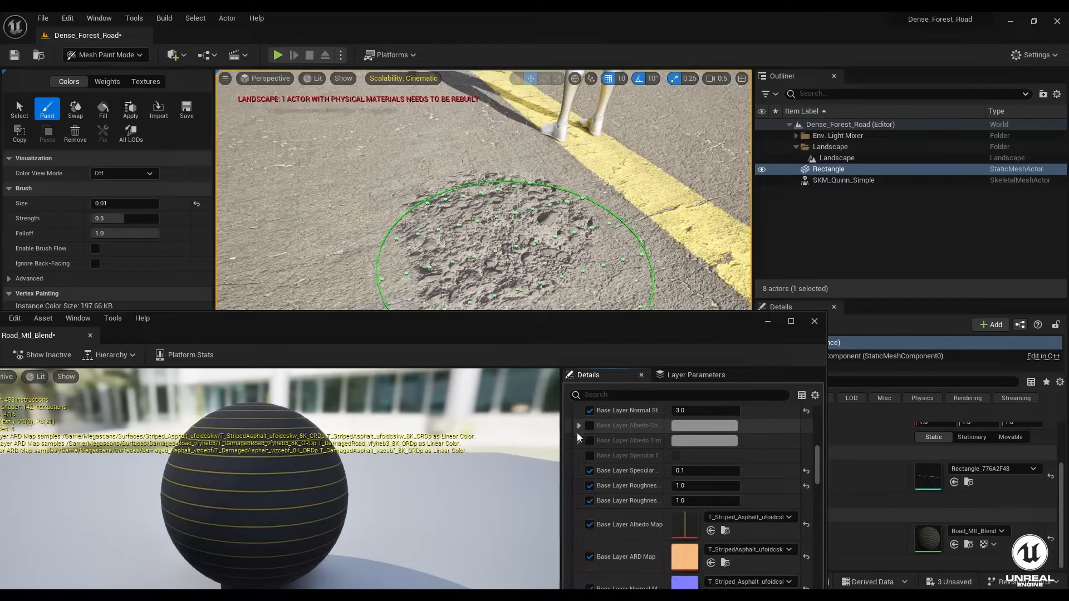
scroll(605, 479, up, 4)
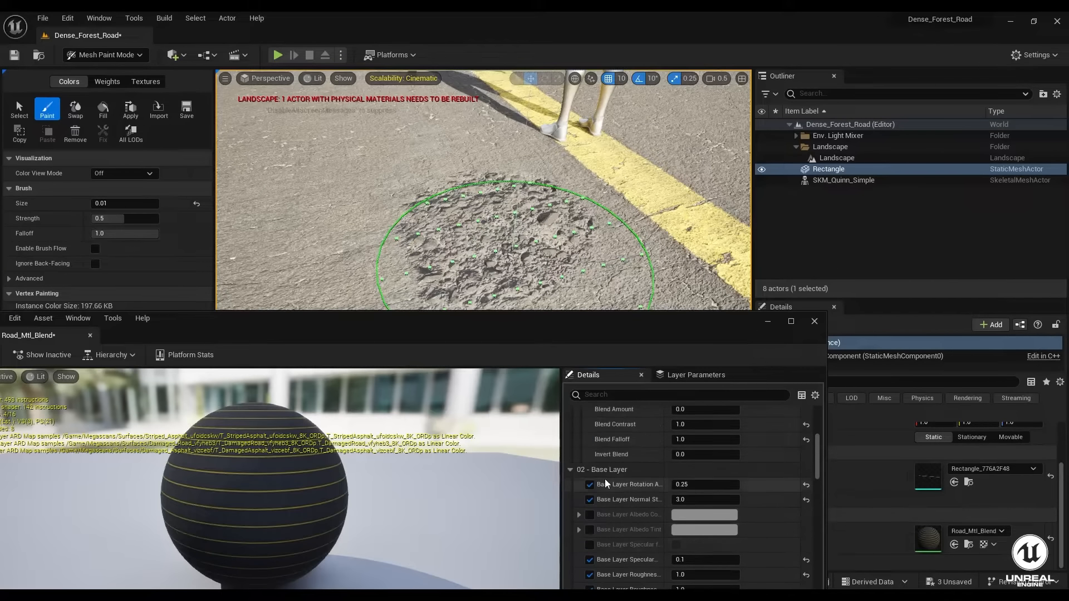
scroll(604, 479, up, 5)
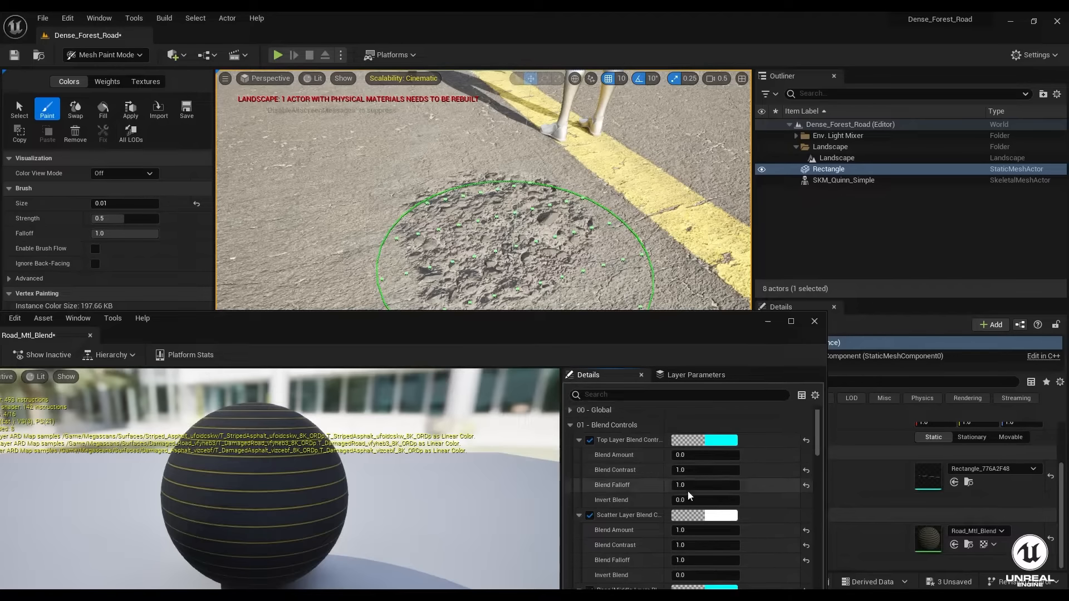
scroll(689, 496, down, 1)
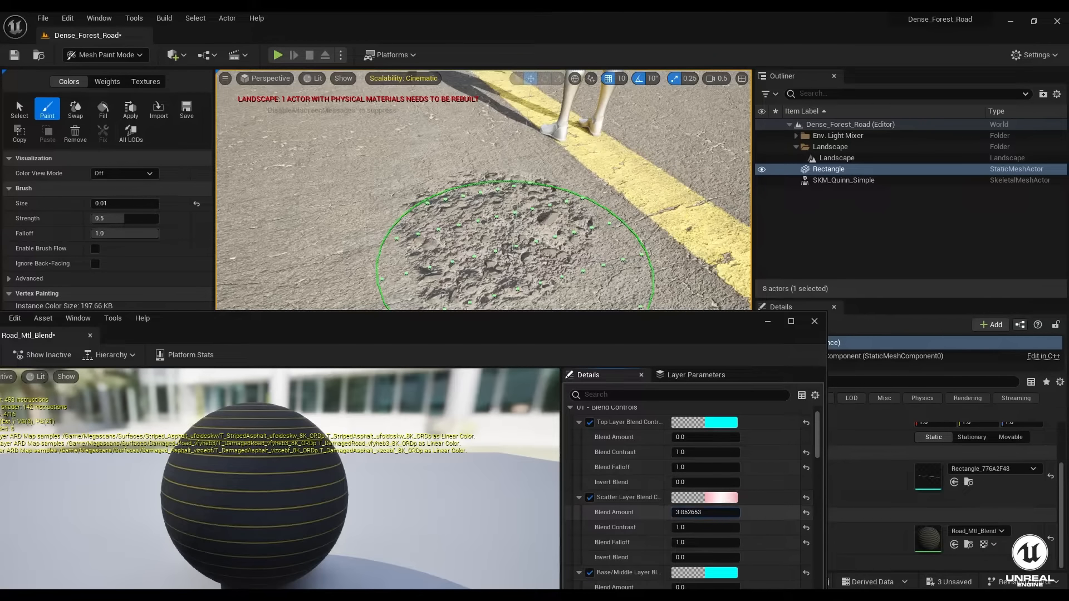
drag(693, 512, 724, 512)
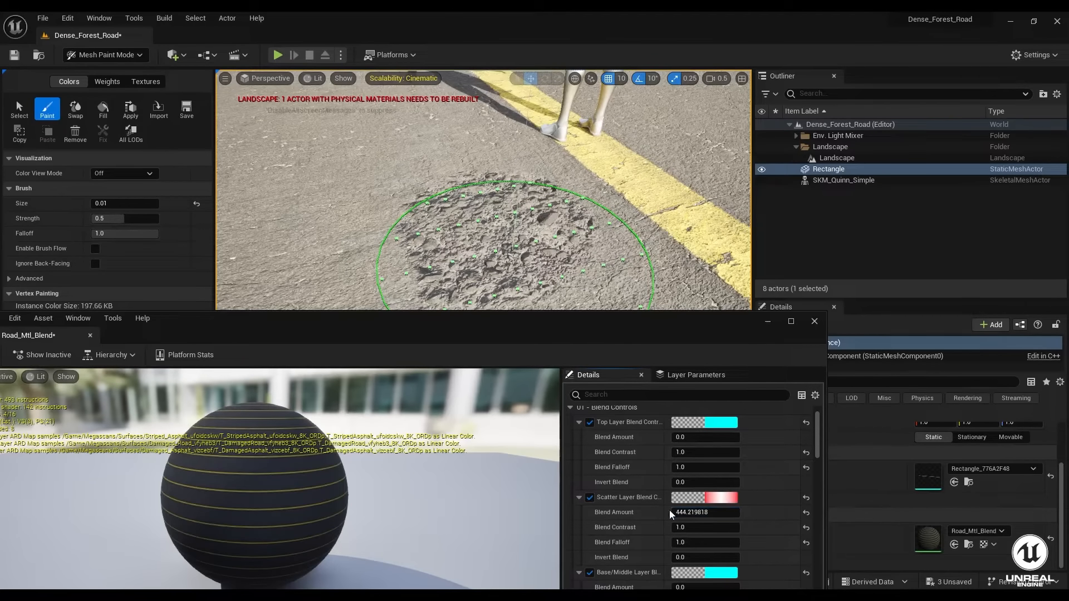
key(ctrl+z)
scroll(679, 516, down, 1)
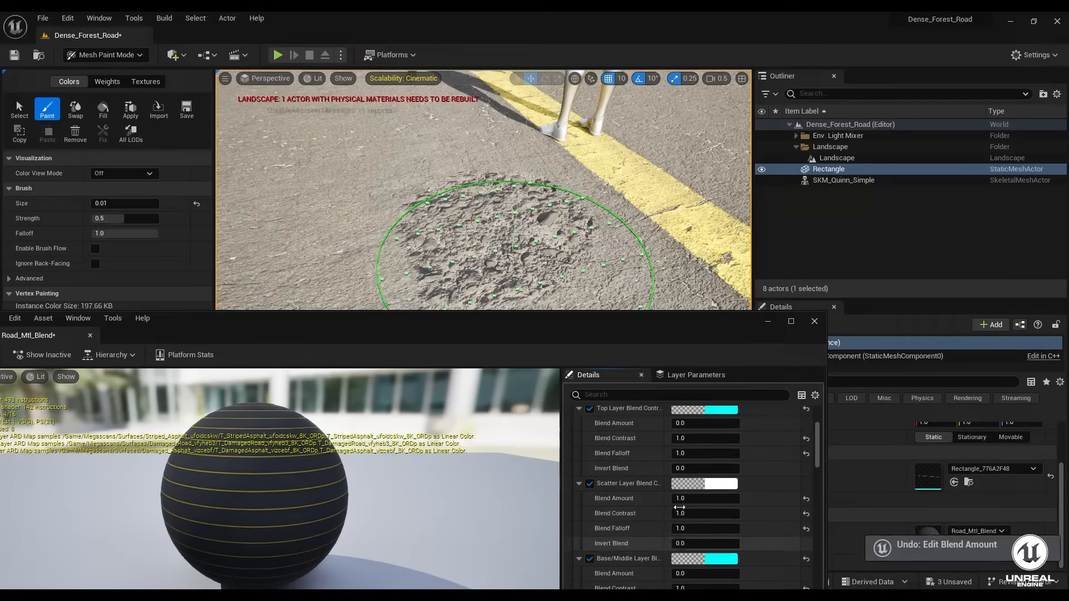
drag(704, 498, 724, 498)
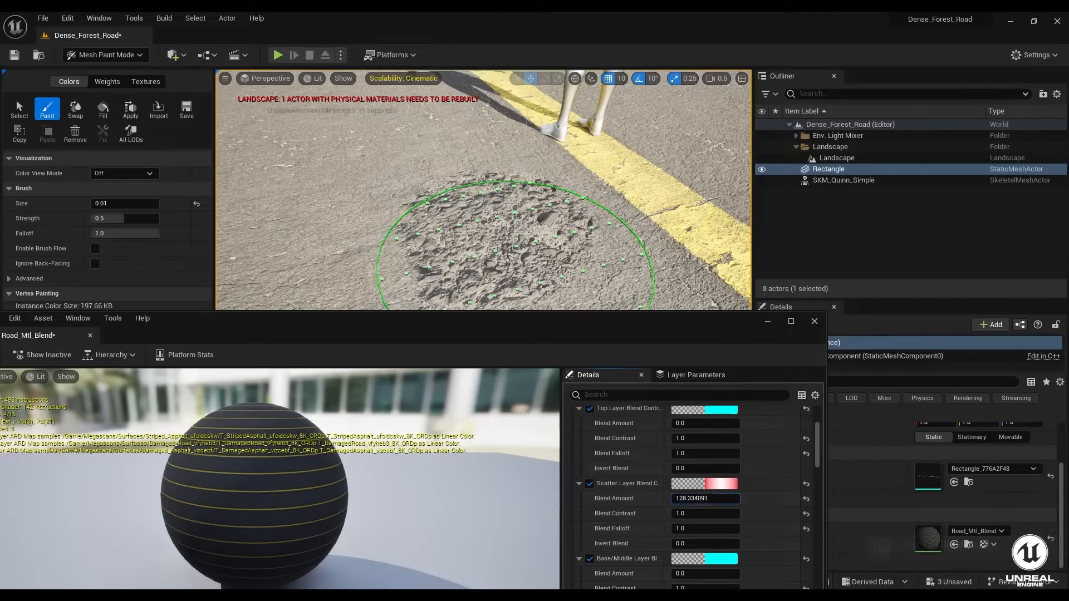
key(ctrl+z)
- Test negative and positive Base/Middle Layer Blend Amounts against the painted patch and set the value to 10
scroll(684, 521, down, 4)
drag(684, 486, 598, 486)
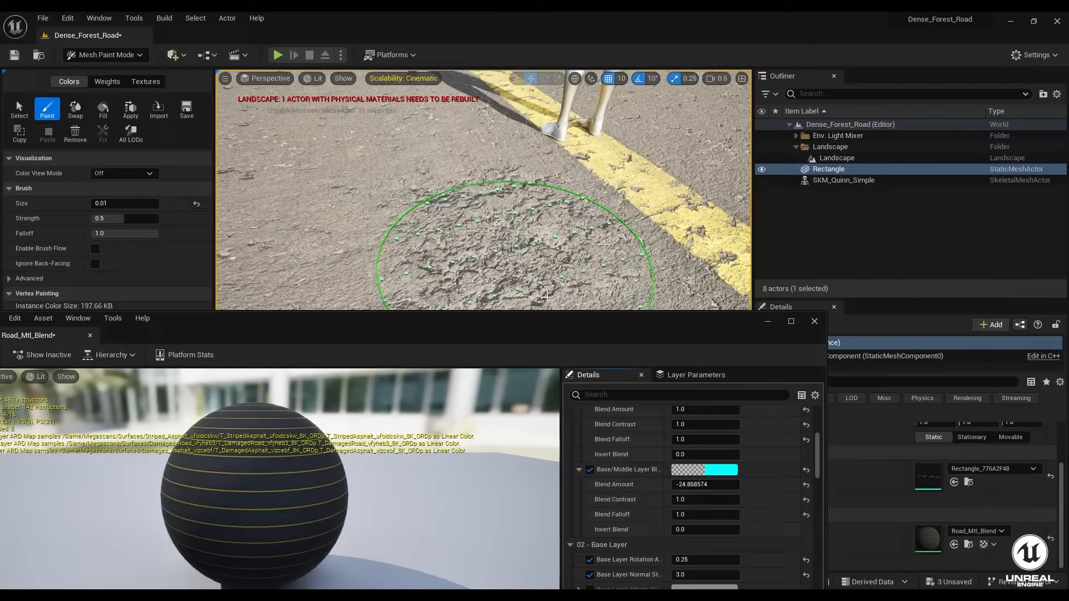
mouse_move(515, 273)
right_down()
mouse_move(423, 251)
mouse_move(390, 279)
mouse_move(512, 253)
mouse_move(479, 239)
mouse_move(490, 206)
mouse_move(507, 262)
mouse_move(518, 253)
right_up()
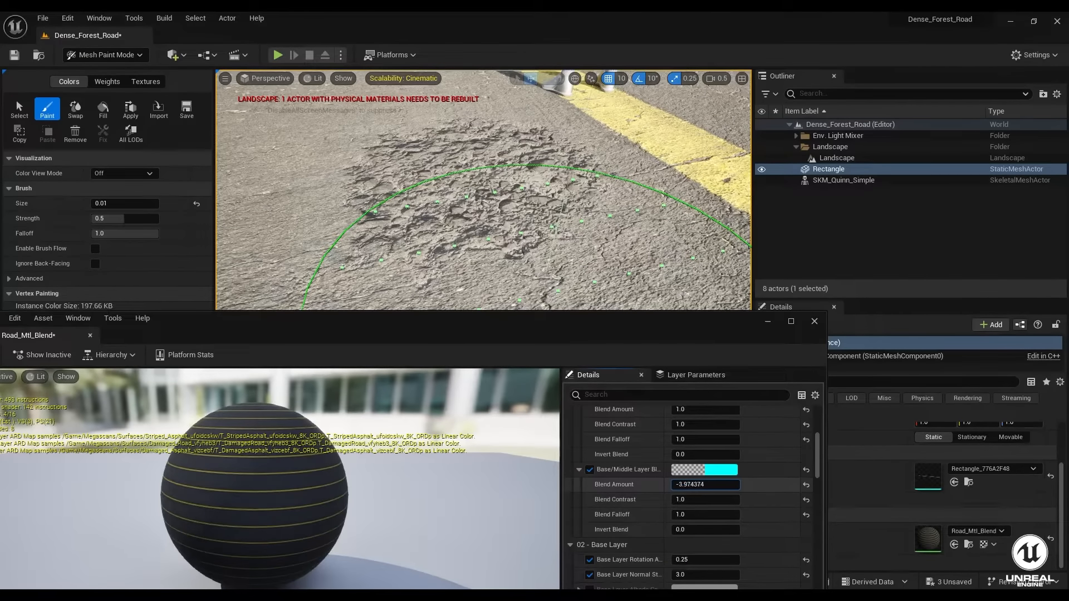
drag(706, 485, 724, 485)
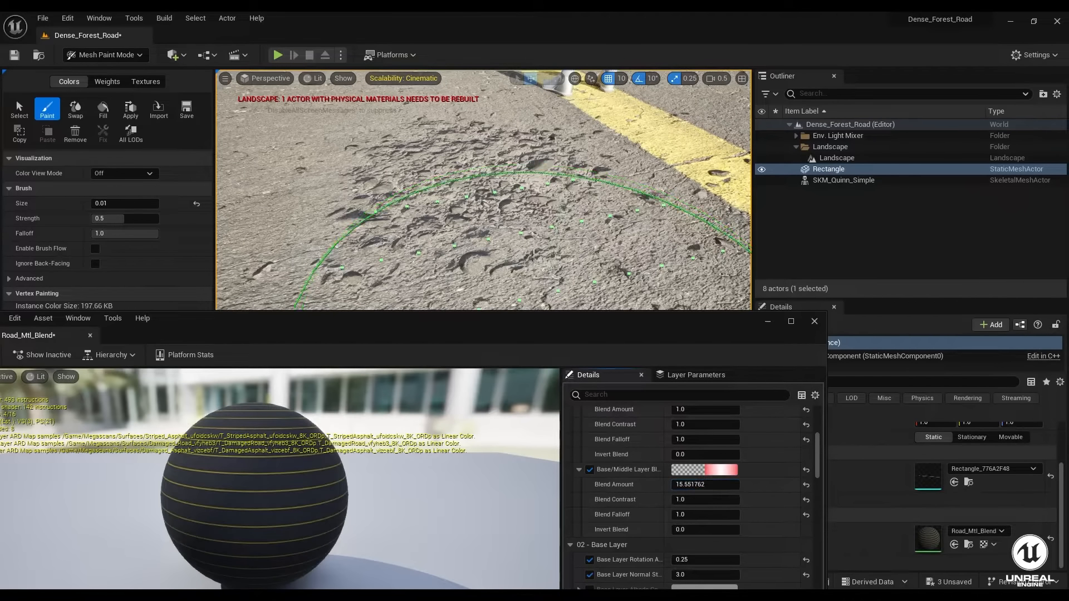
mouse_move(533, 252)
right_down()
mouse_move(468, 237)
mouse_move(487, 276)
mouse_move(483, 234)
mouse_move(524, 261)
right_up()
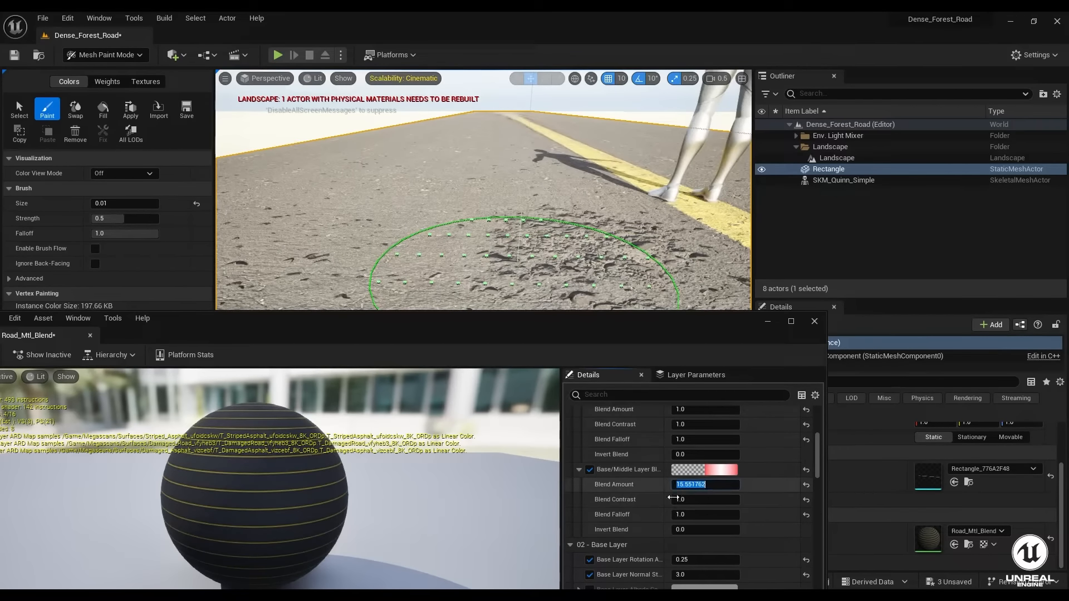
key(Return)
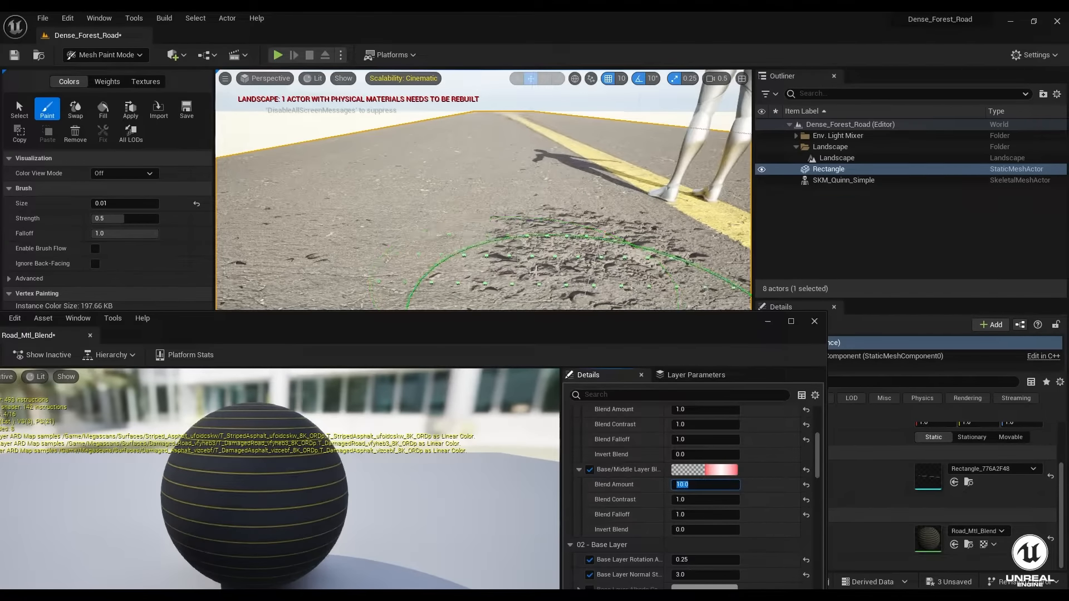
- Paint several damaged patches on both sides of the yellow line near the end of the road
right_drag(489, 256, 450, 223)
scroll(452, 278, up, 3)
mouse_move(452, 303)
right_down()
mouse_move(451, 223)
mouse_move(440, 194)
mouse_move(468, 214)
mouse_move(429, 207)
mouse_move(445, 193)
mouse_move(440, 223)
mouse_move(446, 206)
mouse_move(468, 240)
mouse_move(440, 231)
mouse_move(442, 131)
mouse_move(452, 156)
right_up()
scroll(445, 192, up, 3)
scroll(467, 233, down, 3)
scroll(457, 245, down, 2)
mouse_move(551, 262)
right_down()
mouse_move(548, 289)
mouse_move(529, 272)
mouse_move(548, 295)
mouse_move(535, 239)
mouse_move(509, 239)
right_up()
drag(406, 183, 427, 227)
mouse_move(513, 272)
right_down()
mouse_move(565, 222)
mouse_move(580, 259)
mouse_move(536, 216)
mouse_move(527, 242)
mouse_move(548, 225)
mouse_move(565, 248)
mouse_move(574, 222)
right_up()
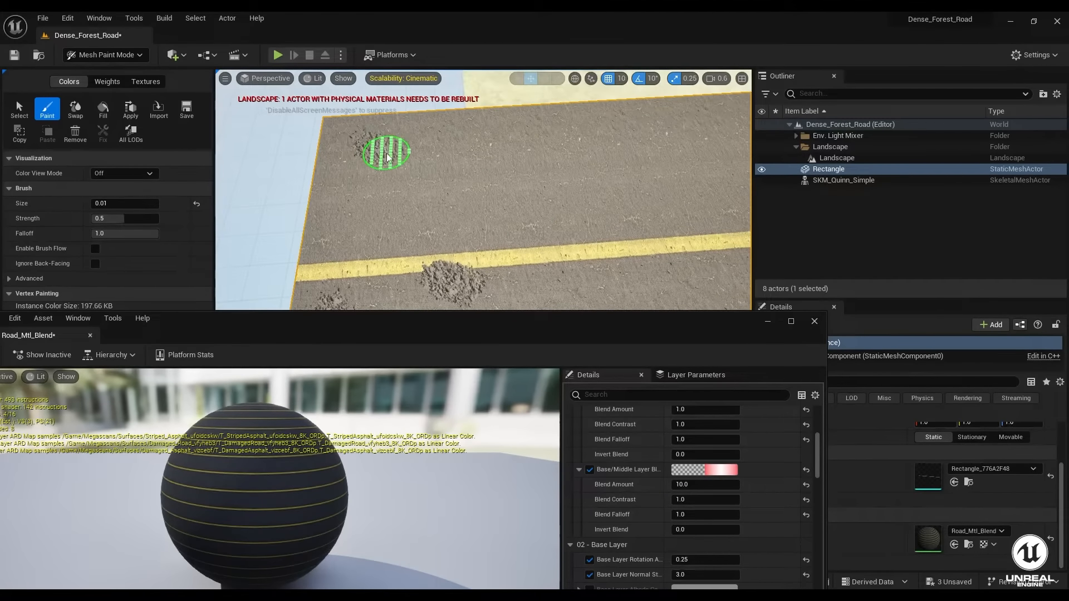
mouse_move(368, 204)
right_down()
mouse_move(359, 218)
mouse_move(368, 203)
right_up()
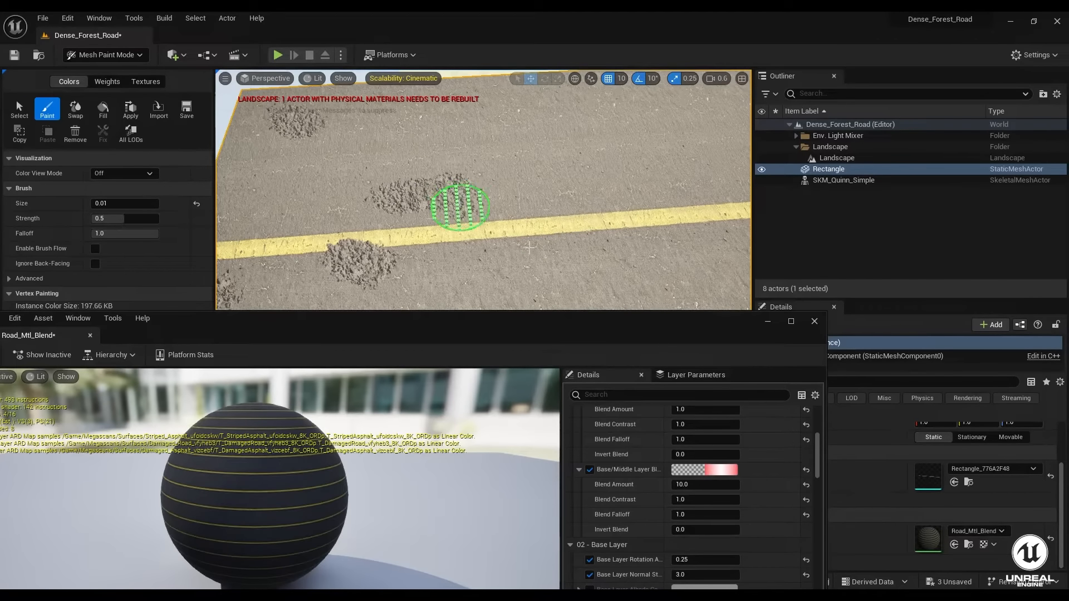
- Paint more damaged patches farther along the road, in the outer lane, beside the yellow line and across it
right_drag(525, 203, 495, 180)
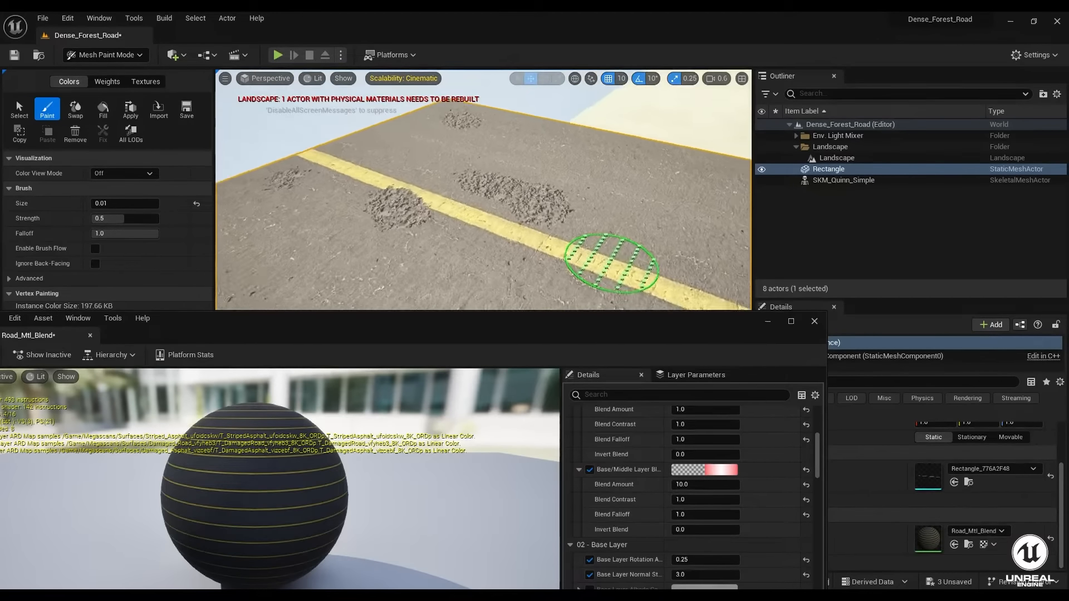
mouse_move(540, 281)
right_down()
mouse_move(613, 305)
mouse_move(576, 296)
right_up()
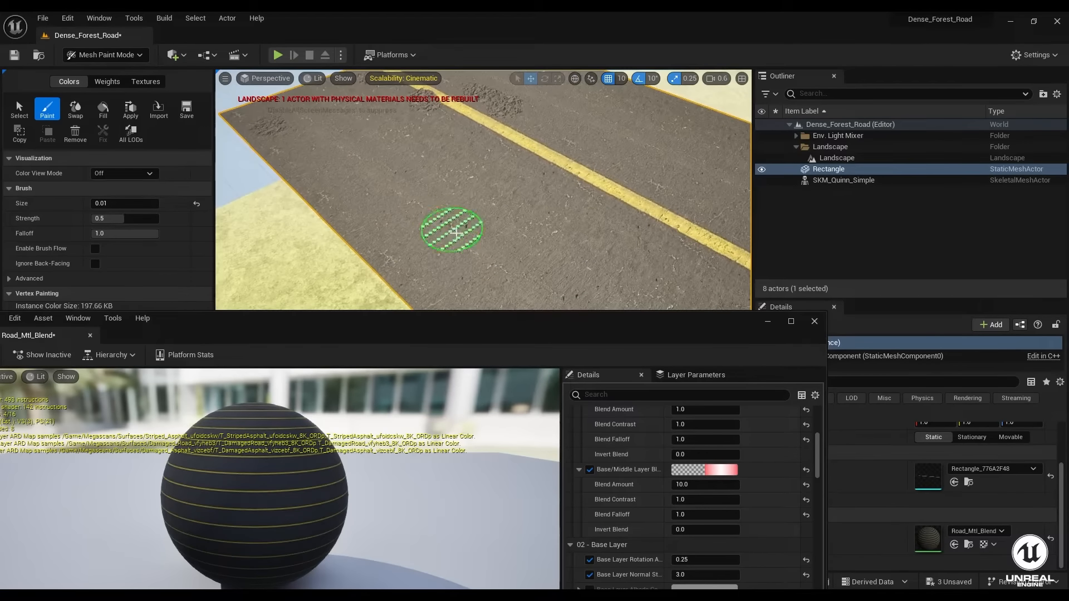
mouse_move(529, 268)
right_down()
mouse_move(539, 232)
mouse_move(410, 199)
mouse_move(469, 248)
right_up()
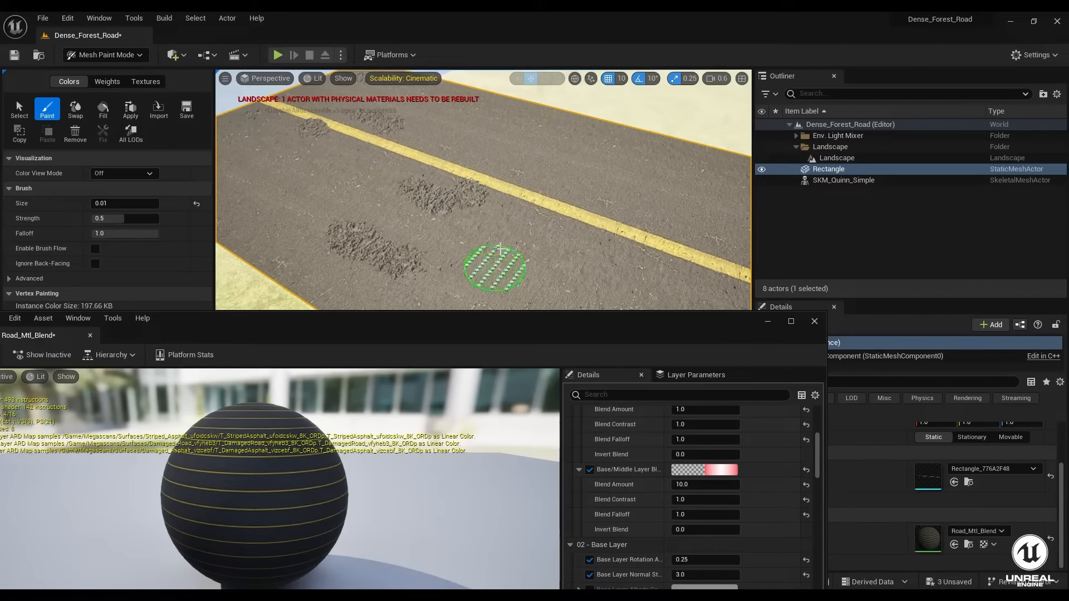
mouse_move(500, 249)
right_down()
mouse_move(489, 220)
mouse_move(367, 157)
mouse_move(513, 229)
right_up()
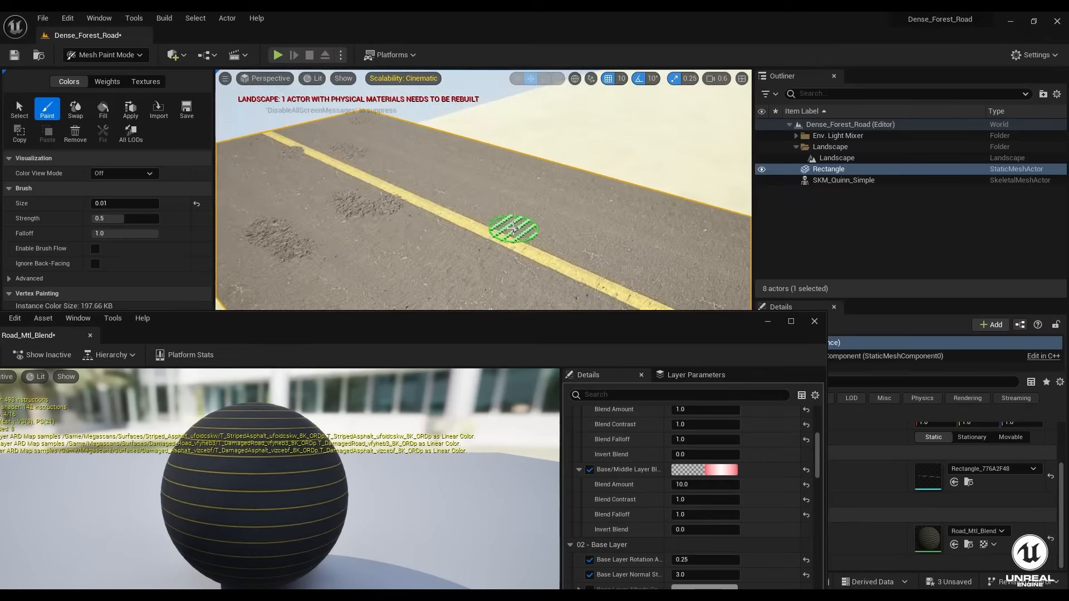
mouse_move(541, 269)
right_down()
mouse_move(506, 232)
mouse_move(573, 246)
mouse_move(496, 245)
mouse_move(573, 262)
mouse_move(546, 303)
mouse_move(549, 205)
right_up()
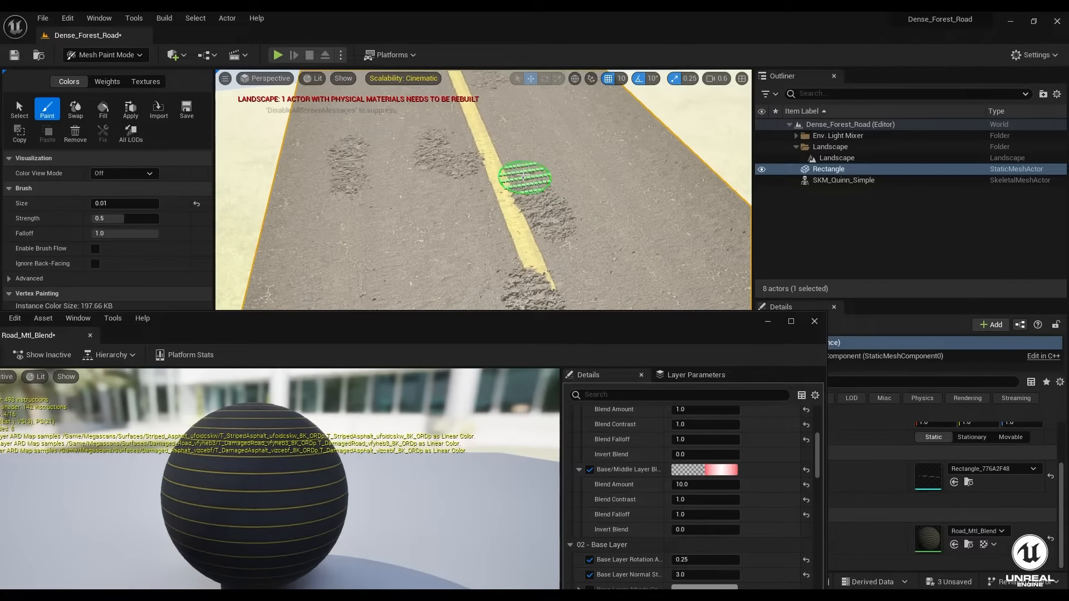
- Enlarge the damage alongside the yellow line and paint a wide damaged patch near the road's outer edge
mouse_move(513, 167)
right_down()
mouse_move(477, 110)
mouse_move(458, 170)
mouse_move(477, 162)
mouse_move(453, 179)
right_up()
drag(334, 158, 476, 195)
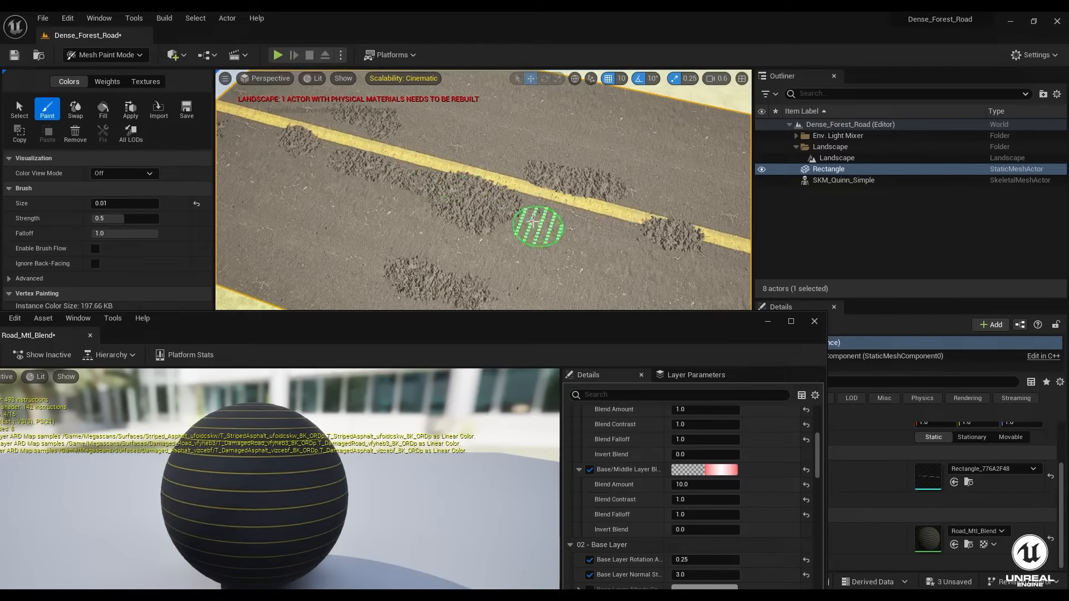
mouse_move(539, 227)
right_down()
mouse_move(406, 234)
mouse_move(291, 219)
mouse_move(418, 207)
mouse_move(530, 234)
right_up()
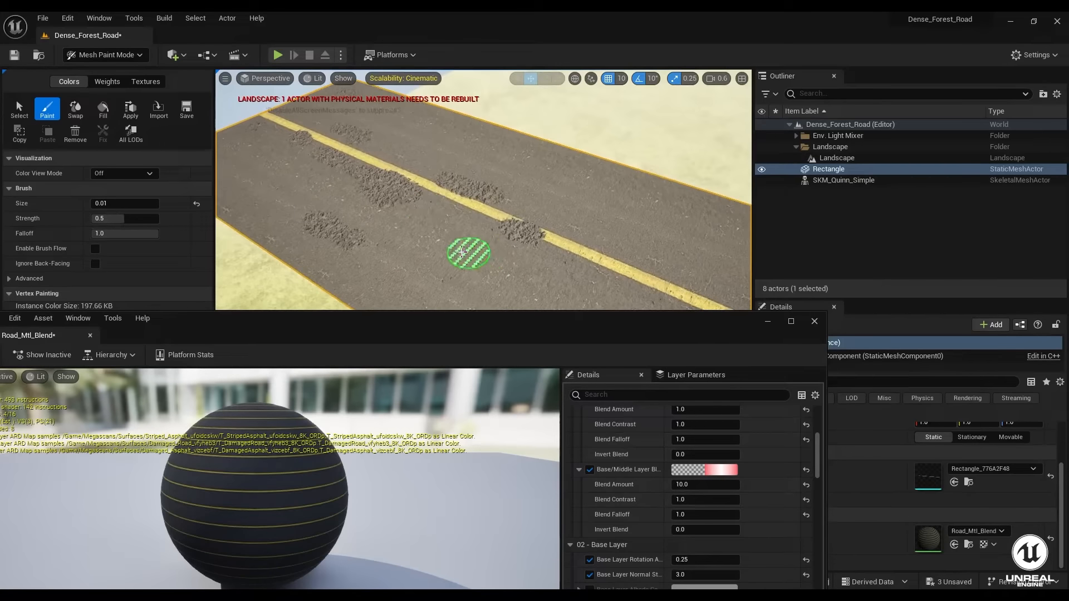
mouse_move(470, 252)
right_down()
mouse_move(423, 248)
mouse_move(408, 223)
mouse_move(406, 259)
right_up()
mouse_move(330, 249)
mouse_down()
mouse_move(304, 247)
mouse_move(347, 270)
mouse_move(420, 279)
mouse_move(365, 256)
mouse_move(310, 265)
mouse_move(306, 298)
mouse_up()
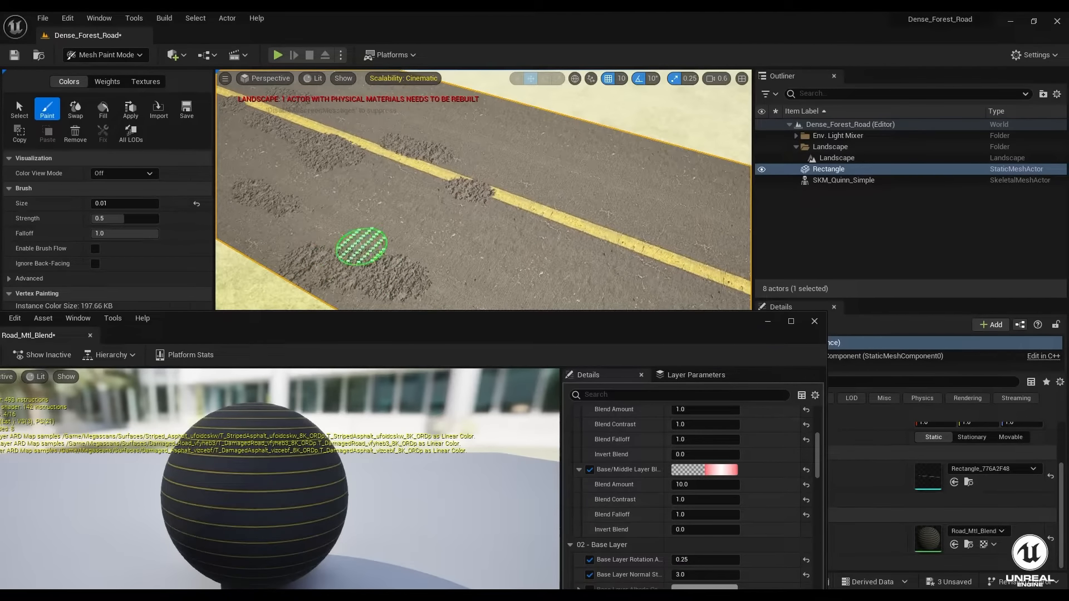
- Paint a damaged patch in the far lane and long damaged strips along both sides of the yellow line
mouse_move(362, 245)
right_down()
mouse_move(246, 298)
mouse_move(306, 232)
right_up()
mouse_move(388, 162)
mouse_down()
mouse_move(428, 126)
mouse_move(479, 110)
mouse_move(526, 140)
mouse_move(514, 124)
mouse_move(450, 108)
mouse_up()
right_drag(484, 164, 534, 170)
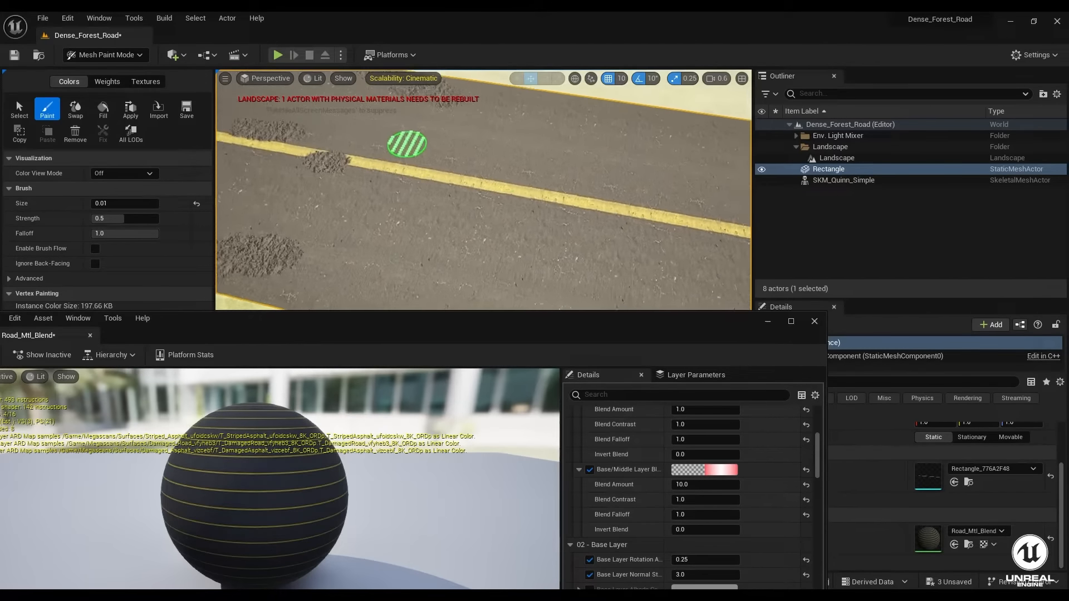
right_drag(412, 146, 482, 183)
drag(403, 133, 604, 160)
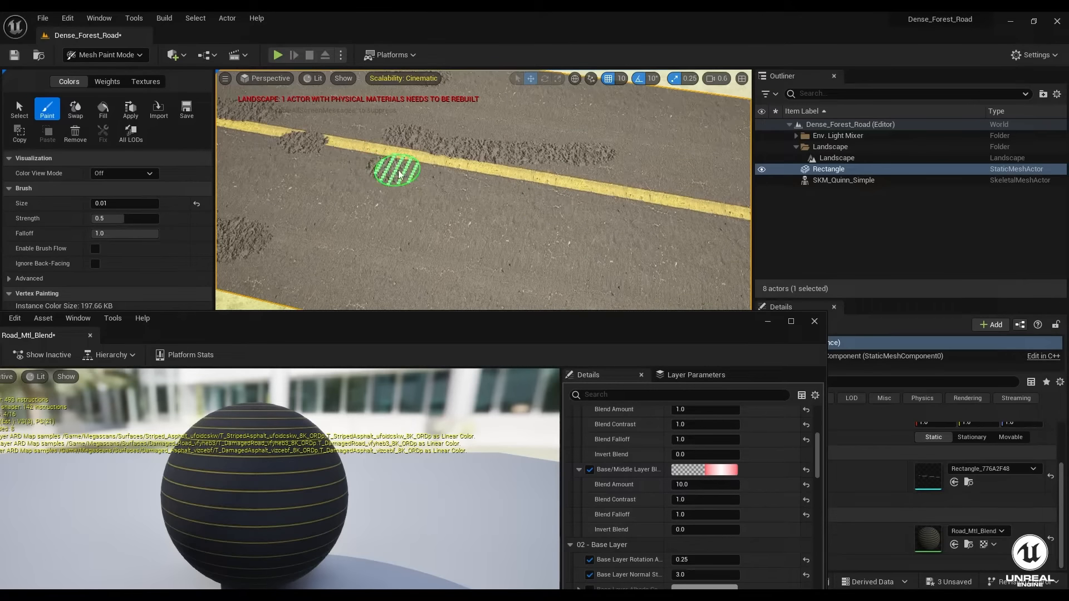
mouse_move(411, 168)
mouse_down()
mouse_move(493, 210)
mouse_move(502, 209)
mouse_move(468, 191)
mouse_move(532, 192)
mouse_up()
- Reduce the mesh paint brush size to 0.005 for finer damage along the road
mouse_move(550, 224)
right_down()
mouse_move(590, 231)
mouse_move(719, 195)
mouse_move(480, 209)
mouse_move(579, 259)
mouse_move(624, 251)
mouse_move(529, 223)
mouse_move(573, 226)
mouse_move(468, 217)
mouse_move(477, 203)
mouse_move(363, 186)
mouse_move(509, 223)
right_up()
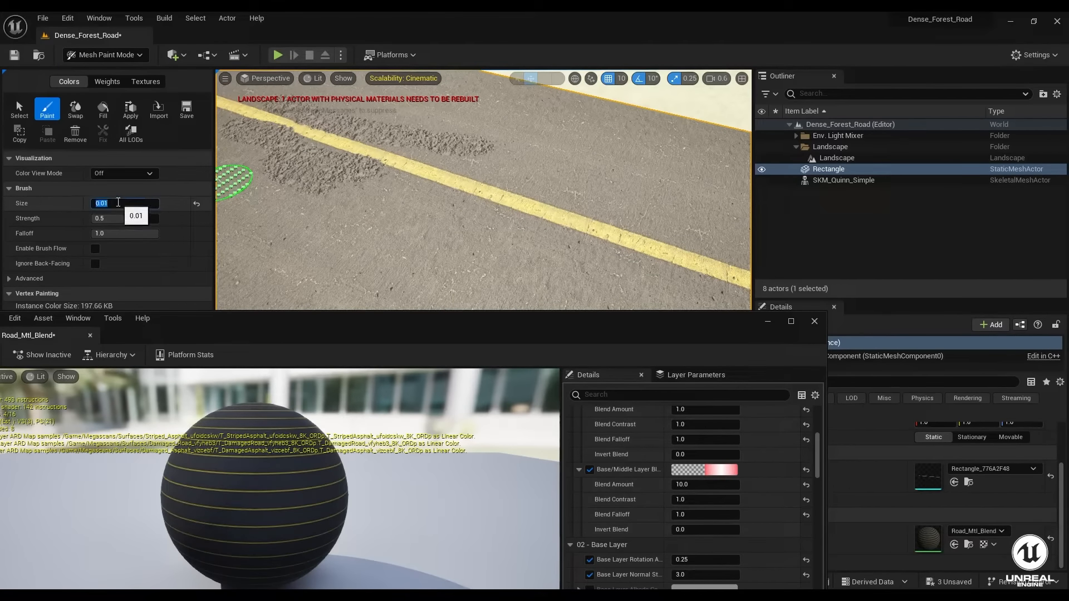
text(.)
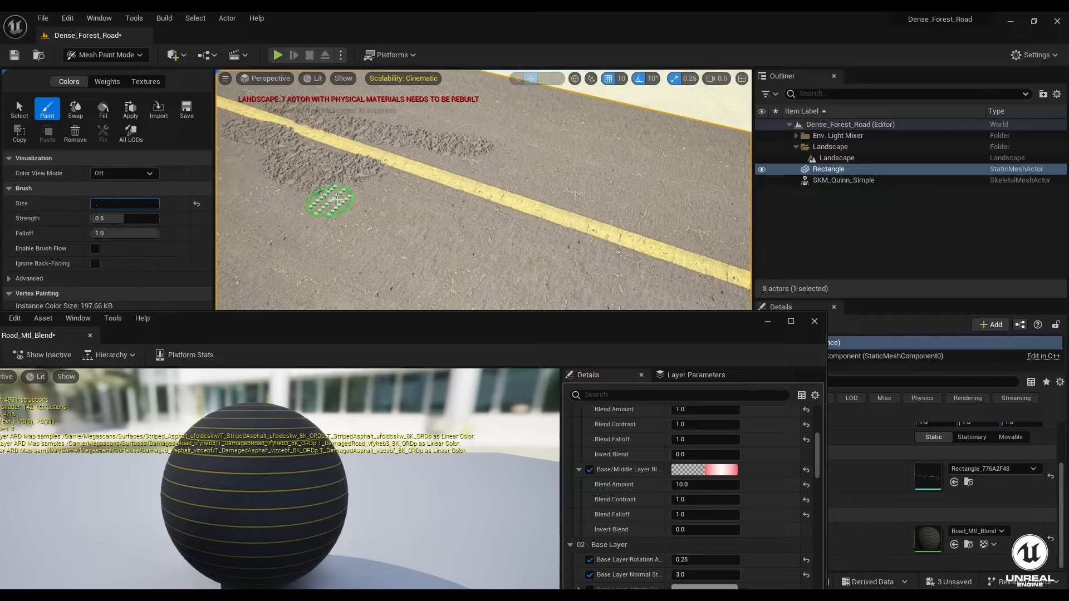
key(BackSpace)
text(0.005)
key(Return)
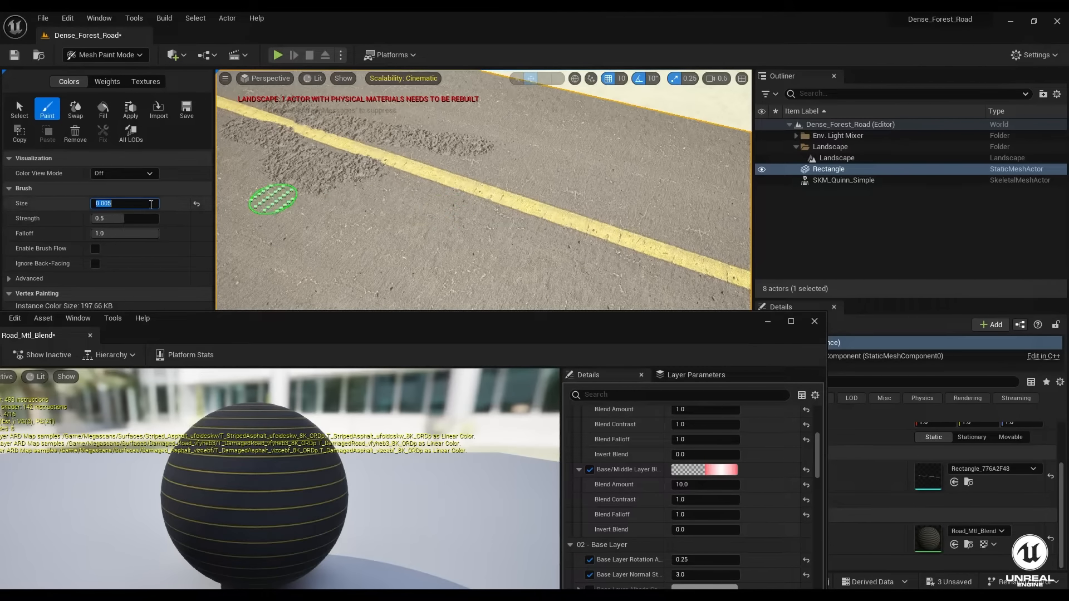
- Set the mesh paint brush size to 0.001 and paint small damaged patches along the near edge of the yellow line
text(0.001)
key(Return)
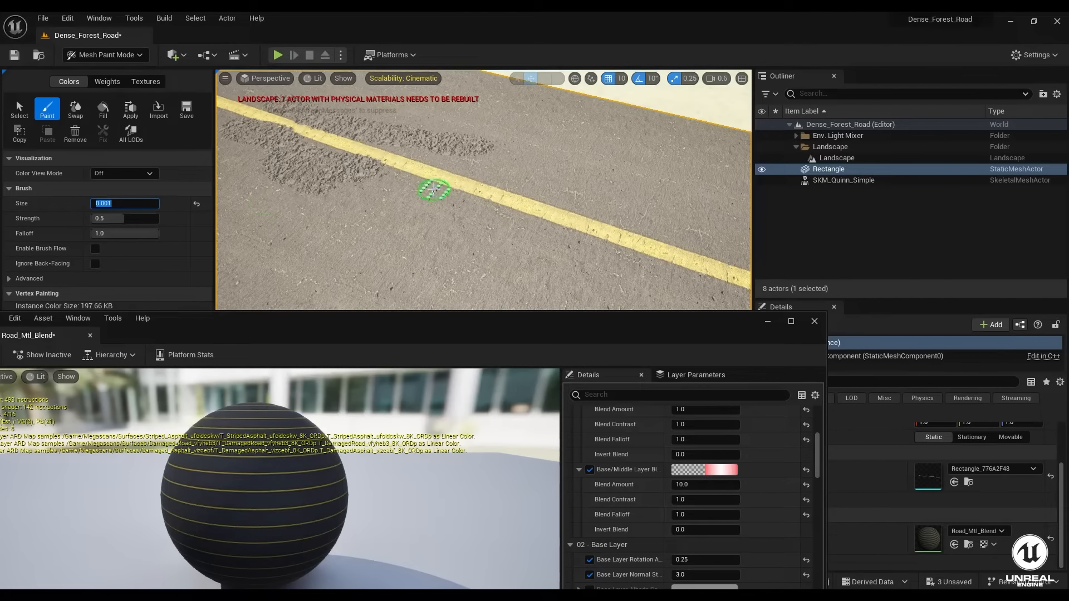
drag(420, 184, 452, 197)
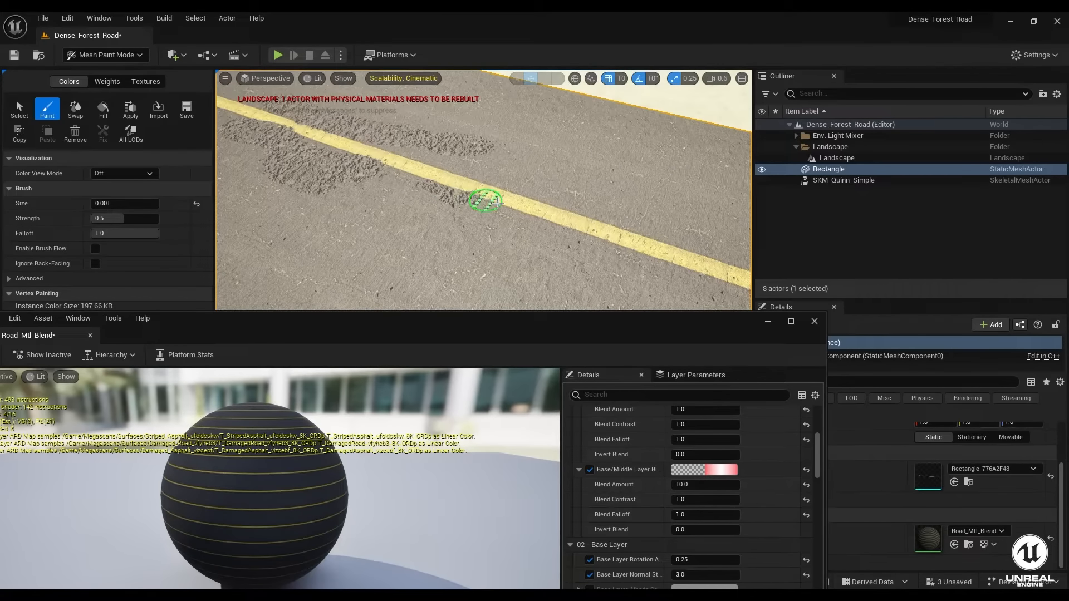
right_drag(506, 215, 374, 192)
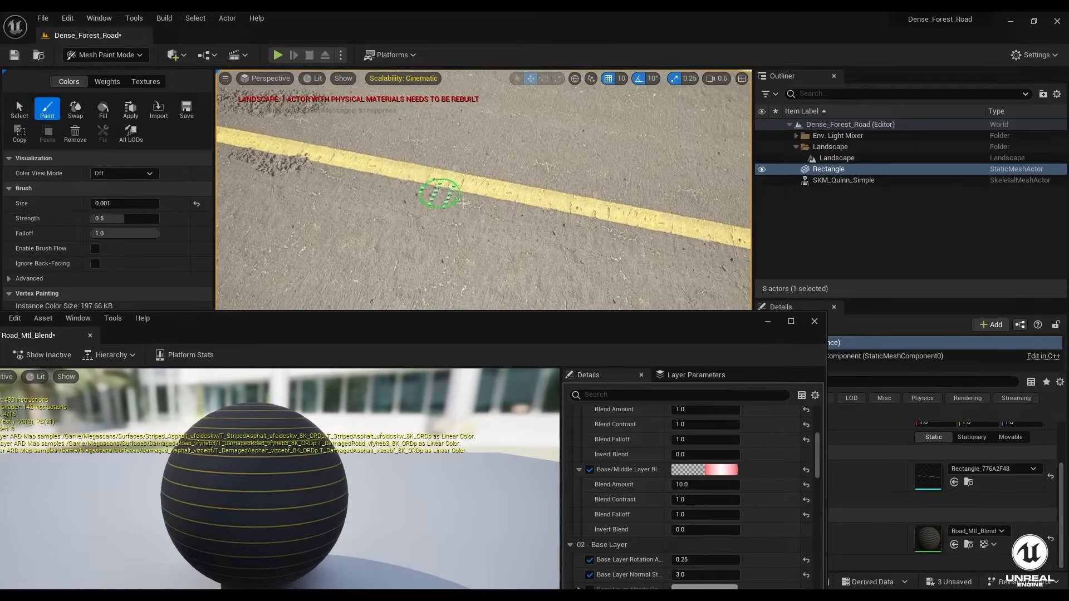
drag(484, 198, 540, 213)
mouse_move(585, 219)
right_down()
mouse_move(537, 232)
mouse_move(332, 161)
right_up()
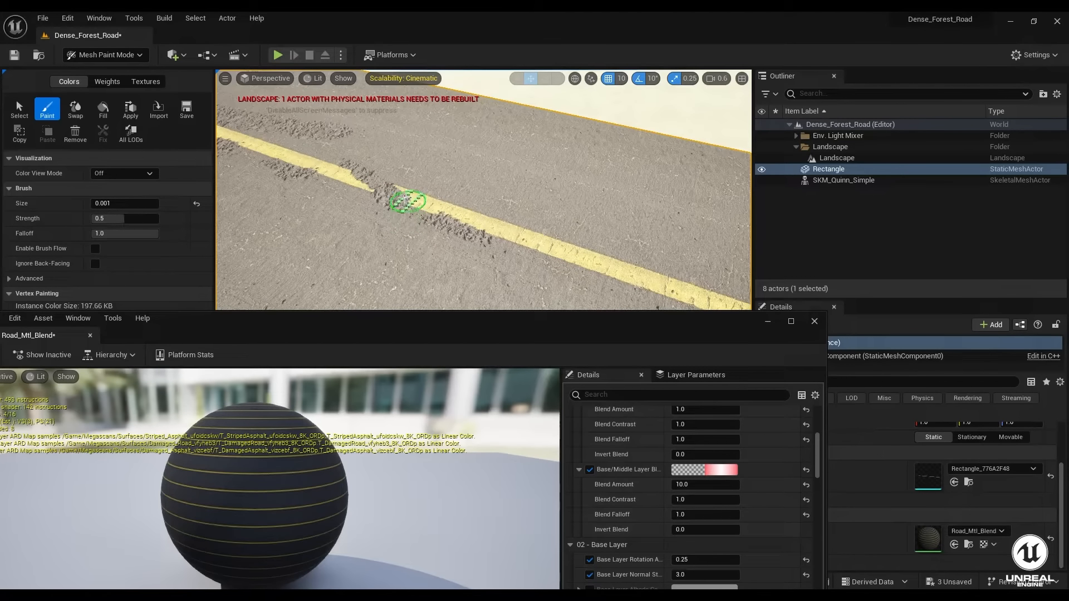
- Paint a damaged strip along the far edge of the yellow line and a patch breaking through the line
right_drag(479, 224, 348, 185)
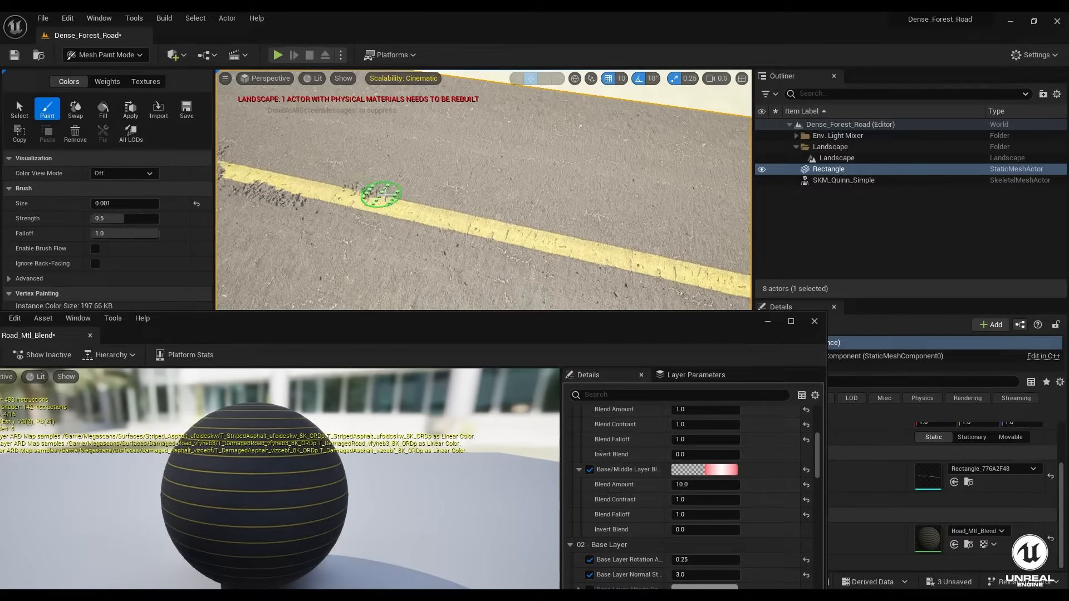
mouse_move(471, 211)
mouse_down()
mouse_move(494, 215)
mouse_move(421, 231)
mouse_up()
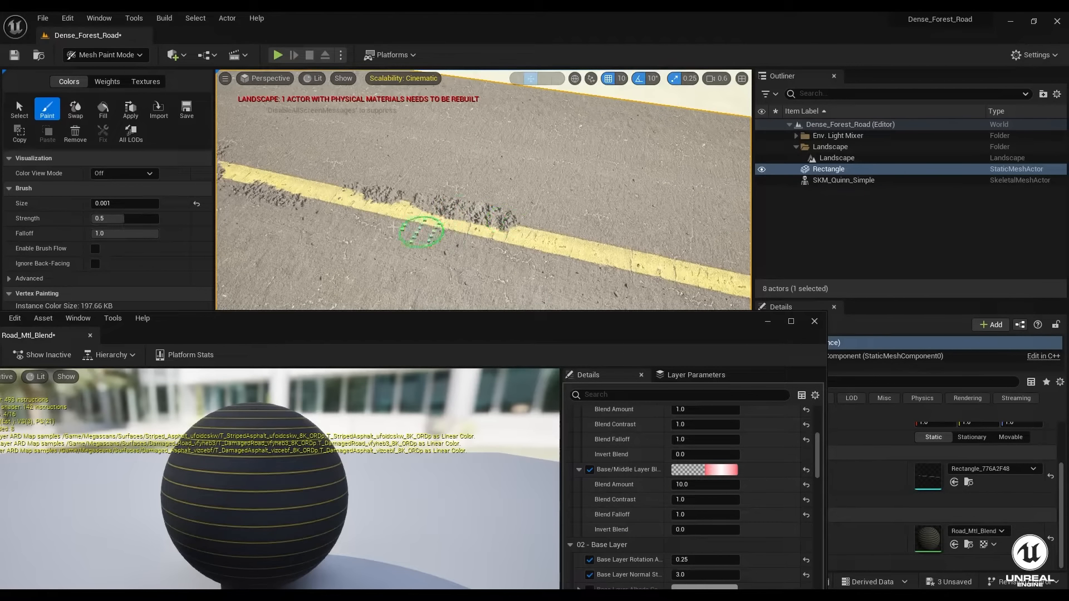
drag(345, 212, 388, 228)
mouse_move(427, 249)
right_down()
mouse_move(290, 253)
mouse_move(413, 214)
right_up()
mouse_move(355, 183)
mouse_down()
mouse_move(609, 180)
mouse_move(632, 192)
mouse_up()
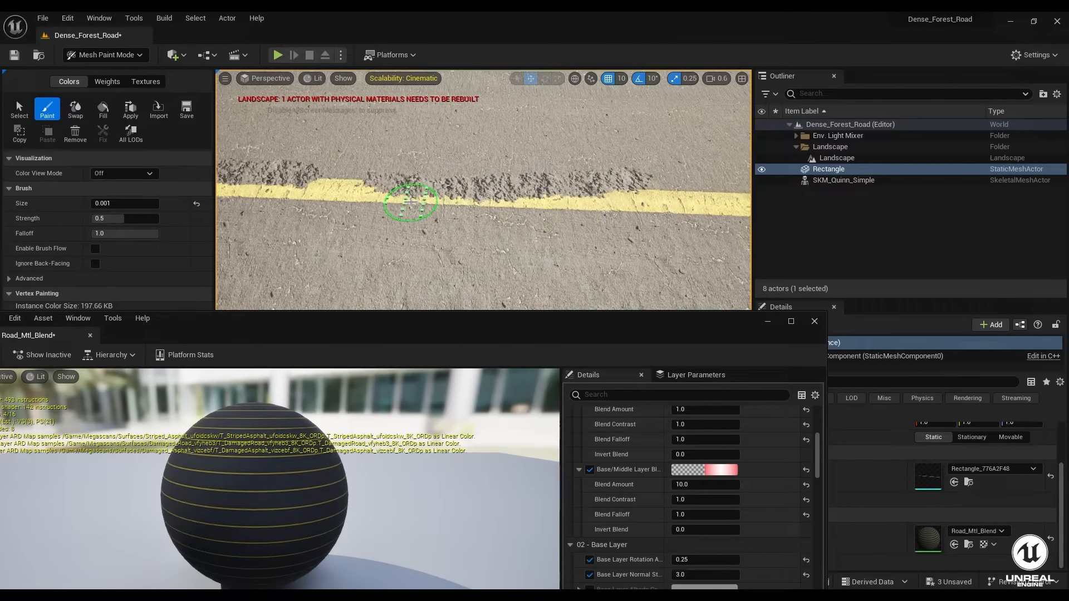
mouse_move(439, 221)
mouse_down()
mouse_move(482, 216)
mouse_move(440, 208)
mouse_up()
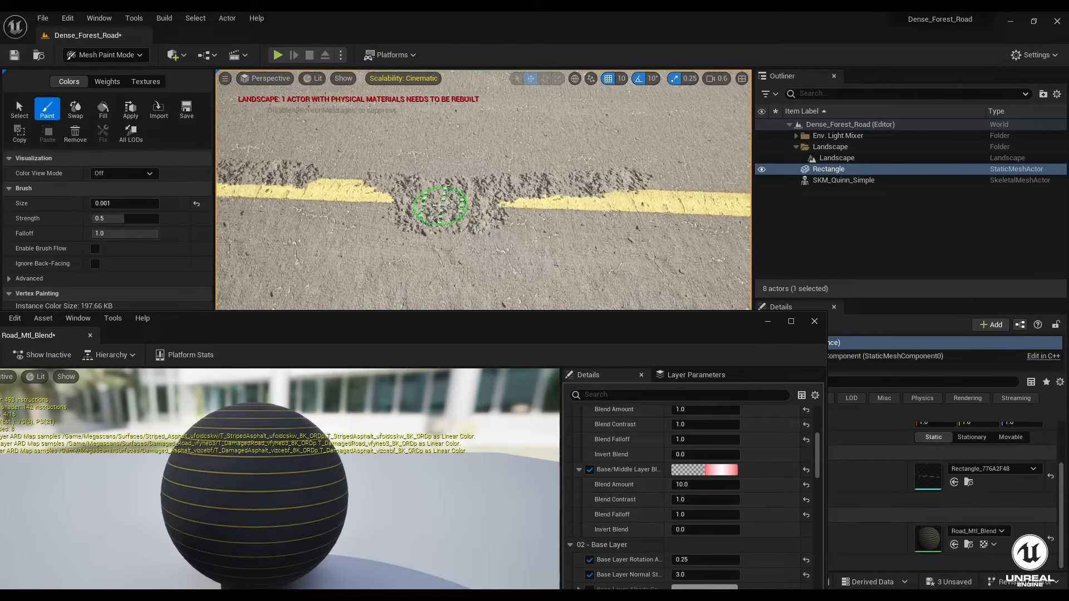
mouse_move(439, 208)
right_down()
mouse_move(233, 274)
mouse_move(268, 152)
mouse_move(440, 193)
right_up()
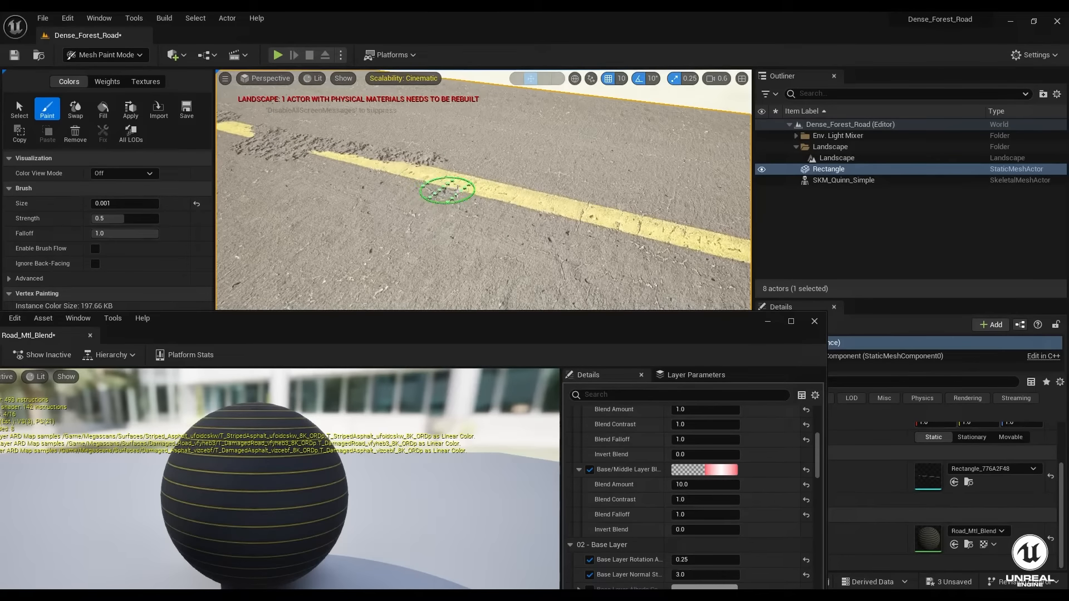
- Paint a damaged strip beside the yellow line past the broken section, plus a patch on the opposite side of the line
drag(447, 191, 596, 228)
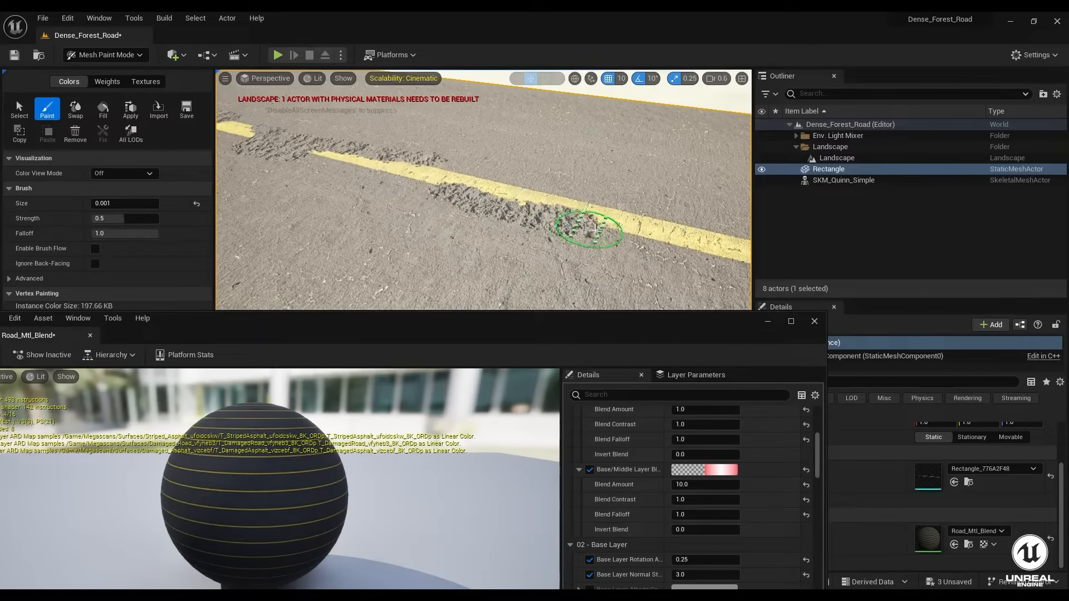
mouse_move(595, 228)
right_down()
mouse_move(546, 239)
mouse_move(490, 226)
mouse_move(437, 242)
mouse_move(503, 262)
mouse_move(490, 237)
mouse_move(622, 233)
right_up()
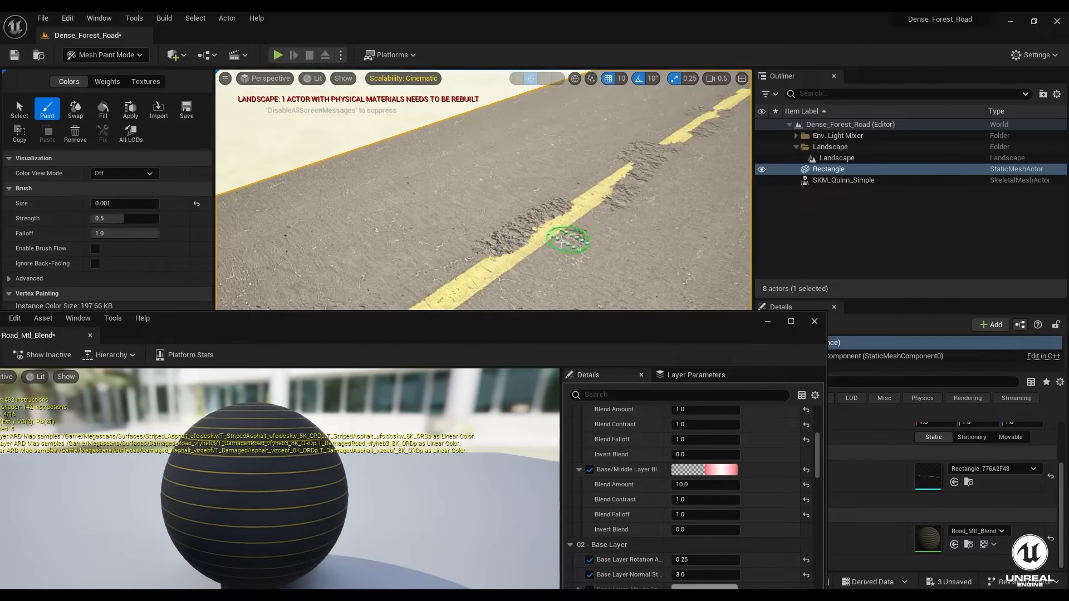
mouse_move(562, 241)
mouse_down()
mouse_move(504, 283)
mouse_move(555, 240)
mouse_up()
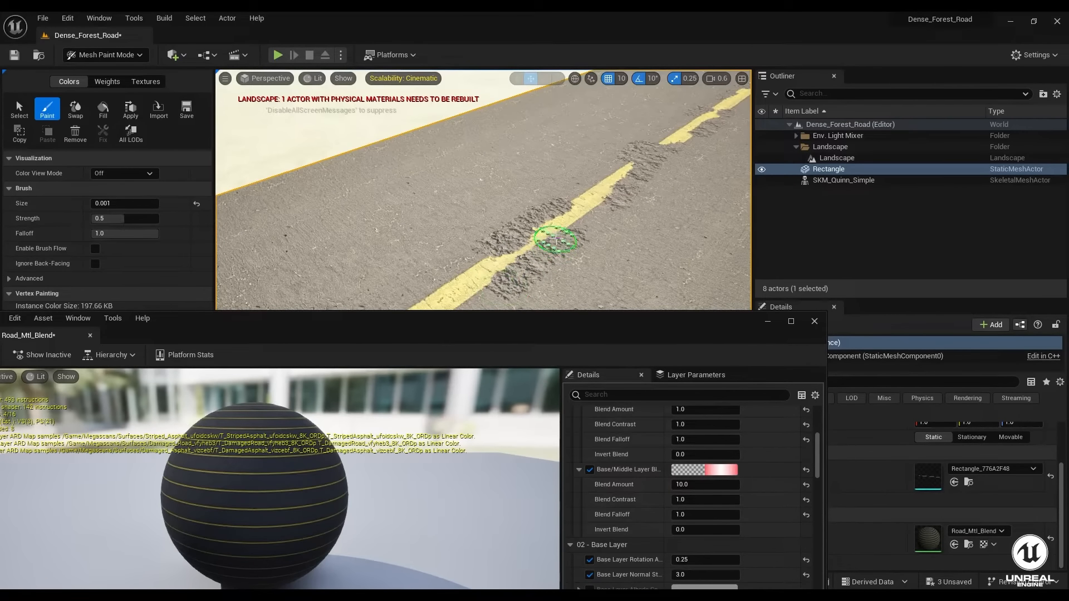
- Paint further small strokes of damage along the yellow line on the next stretch of road
mouse_move(617, 195)
right_down()
mouse_move(507, 202)
mouse_move(624, 193)
right_up()
mouse_move(533, 177)
right_down()
mouse_move(579, 174)
mouse_move(593, 195)
mouse_move(641, 213)
mouse_move(623, 186)
mouse_move(607, 203)
mouse_move(586, 190)
right_up()
right_drag(505, 173, 479, 184)
scroll(479, 184, down, 1)
drag(385, 126, 400, 131)
mouse_move(401, 131)
right_down()
mouse_move(457, 132)
mouse_move(418, 133)
mouse_move(446, 125)
right_up()
right_drag(237, 260, 312, 223)
drag(278, 230, 401, 240)
- Paint long, nearly continuous damaged strips along the near edge of the yellow line
scroll(479, 189, up, 1)
mouse_move(401, 239)
right_down()
mouse_move(479, 189)
mouse_move(457, 200)
mouse_move(453, 264)
right_up()
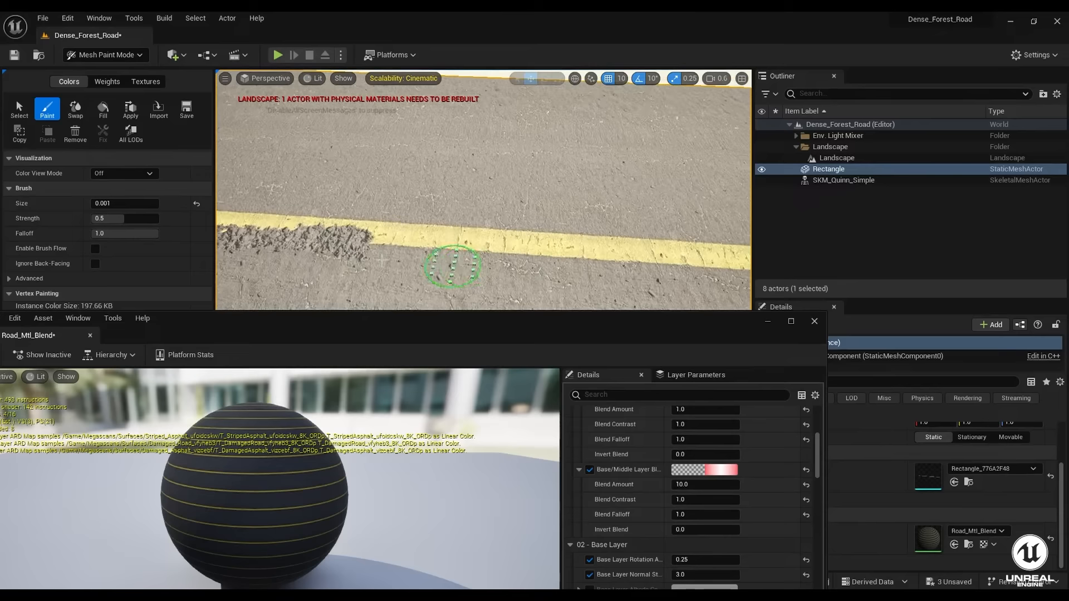
drag(329, 245, 614, 255)
right_drag(615, 255, 262, 235)
mouse_move(262, 235)
mouse_down()
mouse_move(285, 225)
mouse_move(494, 236)
mouse_move(659, 229)
mouse_up()
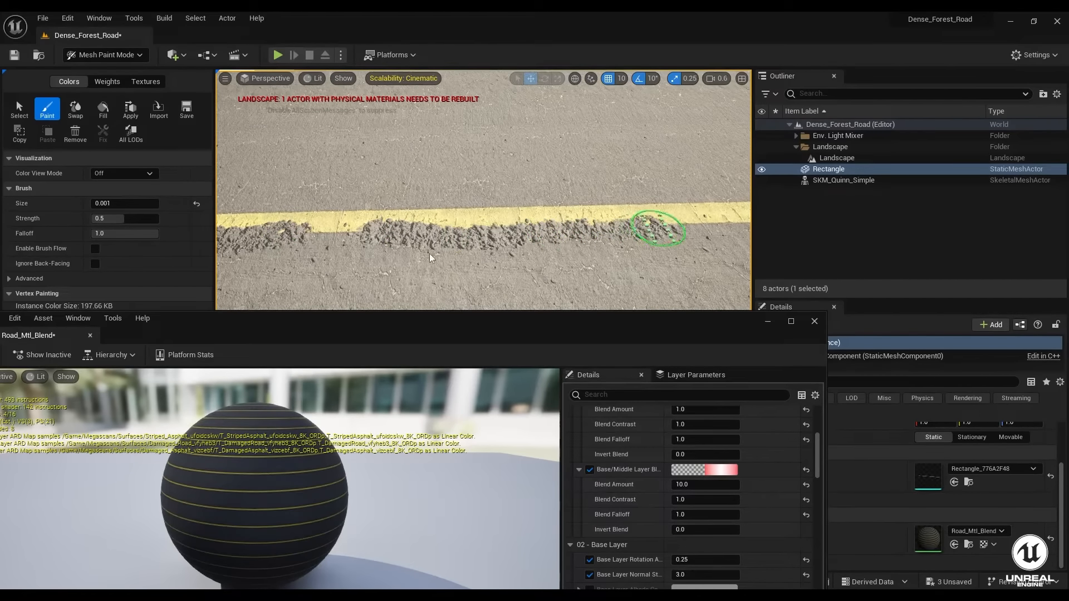
click(372, 249)
mouse_move(372, 248)
right_down()
mouse_move(468, 239)
mouse_move(267, 239)
mouse_move(274, 207)
mouse_move(407, 237)
right_up()
drag(317, 229, 624, 266)
- Extend the near-edge damage with short separated patches followed by a longer strip beside the yellow line
mouse_move(625, 266)
right_down()
mouse_move(332, 269)
mouse_move(474, 272)
right_up()
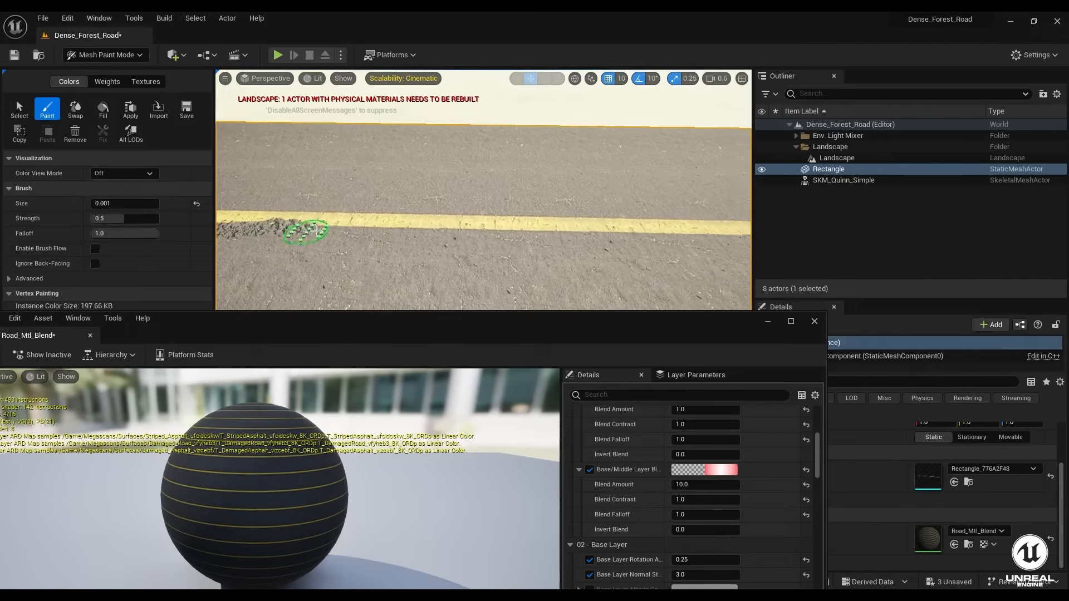
drag(399, 230, 480, 237)
right_drag(500, 275, 562, 274)
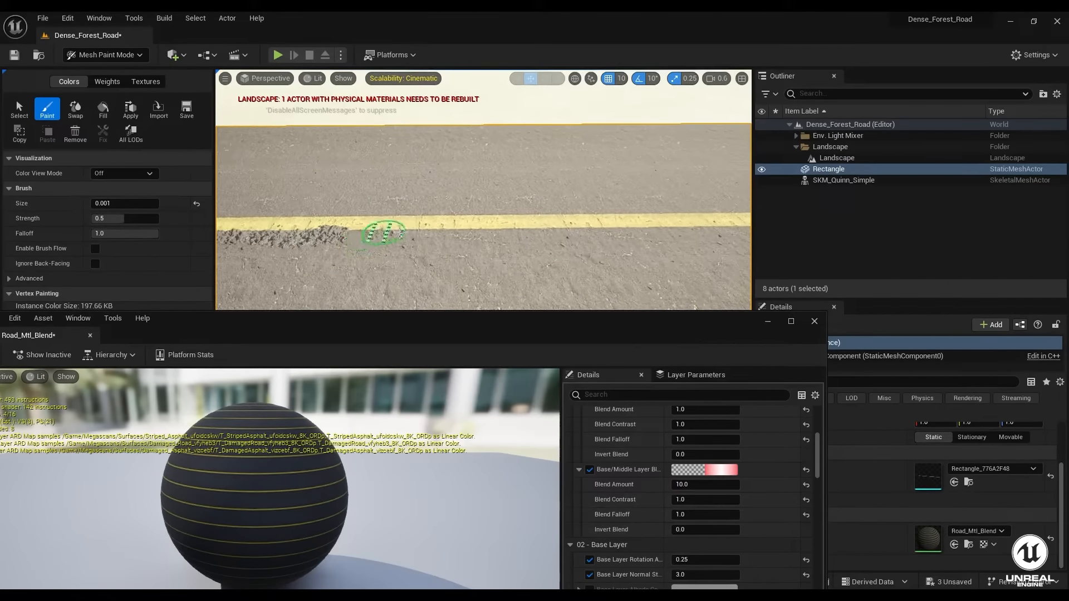
drag(572, 231, 649, 235)
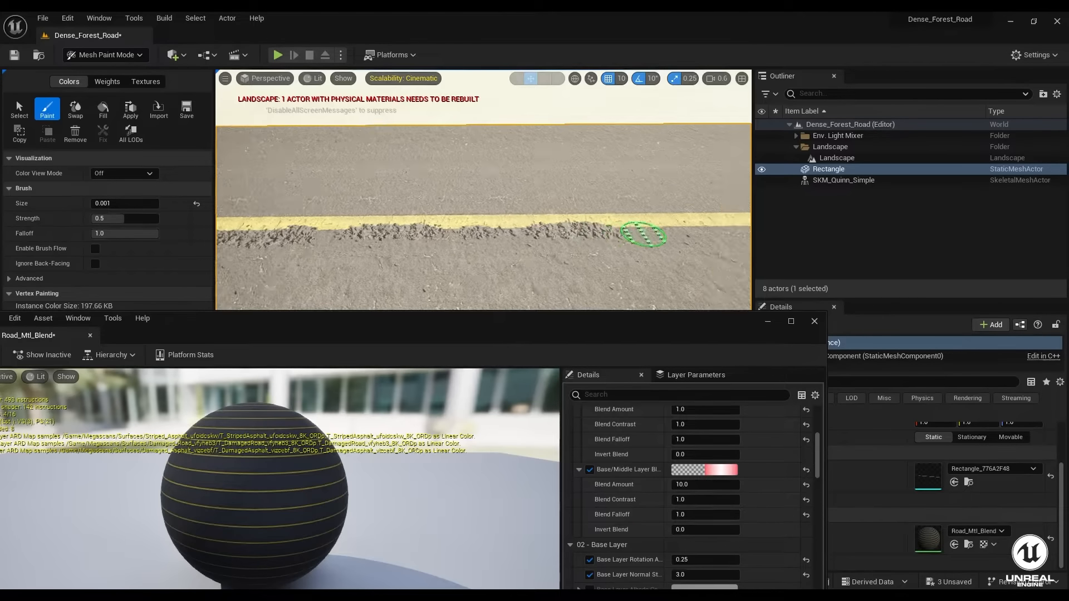
mouse_move(649, 235)
right_down()
mouse_move(688, 237)
mouse_move(640, 256)
right_up()
right_drag(384, 185, 406, 192)
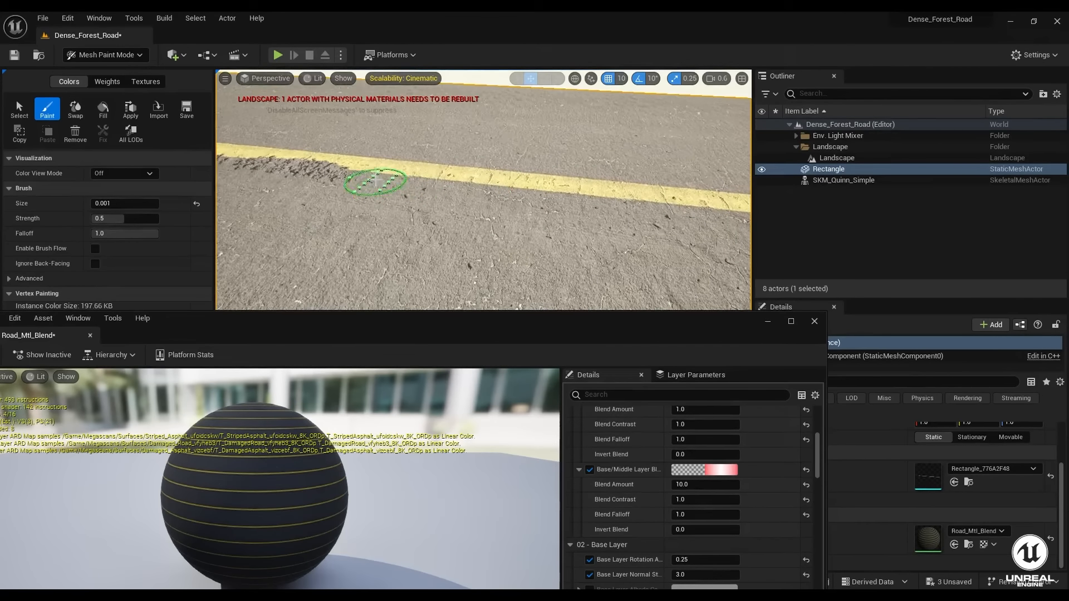
mouse_move(377, 180)
mouse_down()
mouse_move(420, 176)
mouse_move(613, 216)
mouse_up()
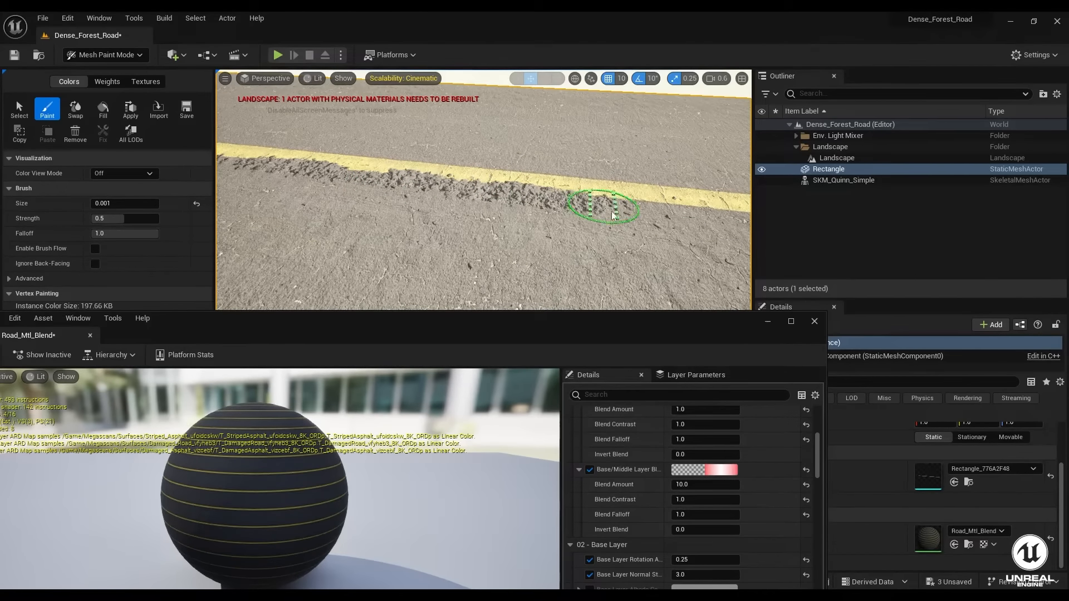
- Continue the damaged edging farther down the road with long strokes hugging the near side of the yellow line
mouse_move(568, 245)
right_down()
mouse_move(466, 219)
mouse_move(255, 256)
mouse_move(312, 204)
right_up()
mouse_move(312, 204)
mouse_down()
mouse_move(282, 210)
mouse_move(637, 225)
mouse_up()
right_drag(637, 225, 320, 221)
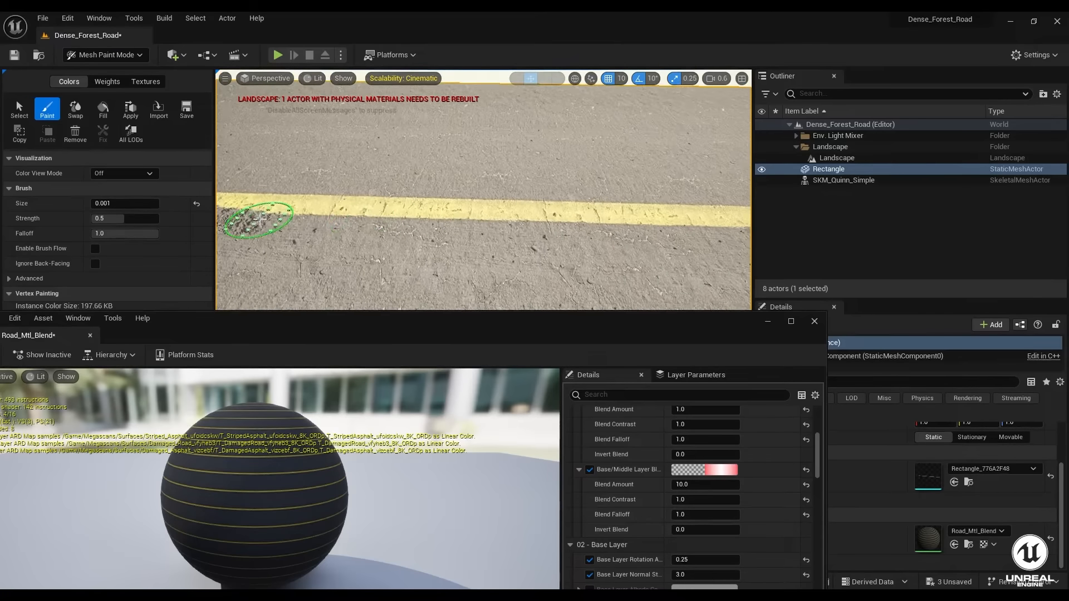
drag(429, 225, 663, 229)
mouse_move(663, 230)
right_down()
mouse_move(465, 221)
mouse_move(560, 226)
right_up()
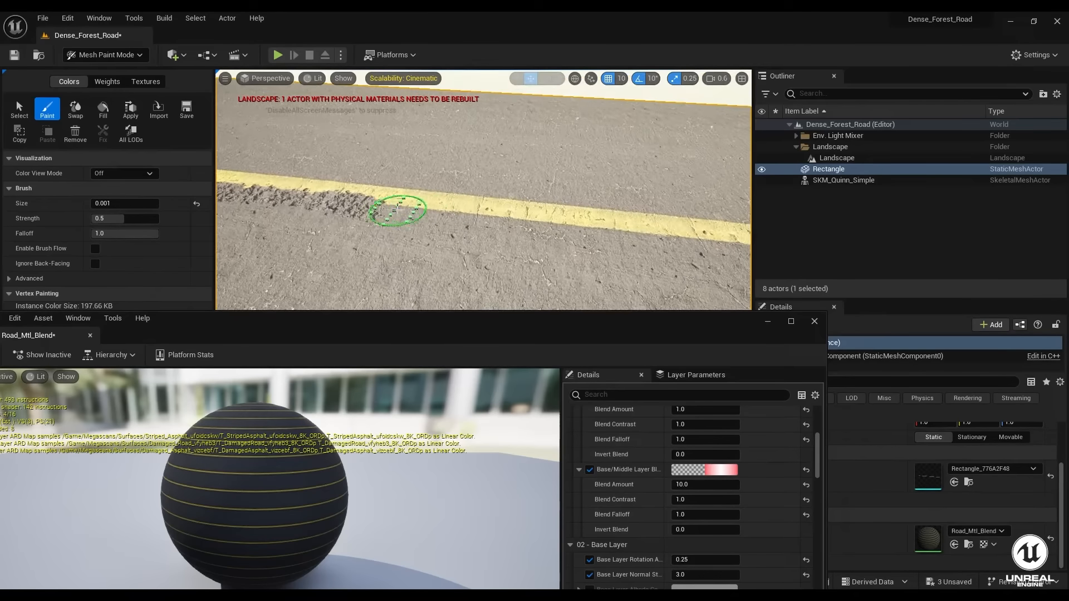
drag(459, 222, 685, 237)
right_drag(685, 236, 351, 232)
drag(351, 232, 539, 231)
- Carry the damaged strip along the yellow line toward the end of the road mesh
right_drag(334, 232, 322, 219)
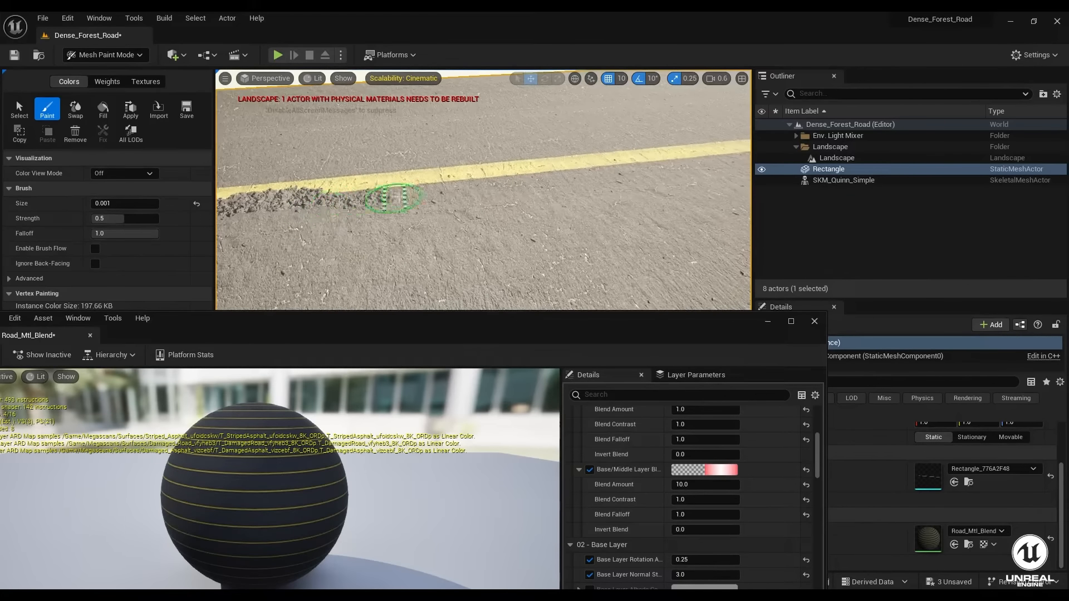
drag(393, 198, 515, 184)
mouse_move(468, 228)
right_down()
mouse_move(436, 223)
mouse_move(413, 271)
mouse_move(466, 228)
right_up()
drag(352, 199, 669, 243)
mouse_move(728, 245)
right_down()
mouse_move(458, 239)
mouse_move(503, 234)
right_up()
mouse_move(342, 217)
mouse_down()
mouse_move(484, 211)
mouse_move(390, 190)
mouse_move(348, 228)
mouse_move(680, 204)
mouse_up()
mouse_move(680, 204)
right_down()
mouse_move(409, 222)
mouse_move(449, 188)
right_up()
mouse_move(449, 188)
mouse_down()
mouse_move(560, 197)
mouse_move(485, 185)
mouse_move(415, 192)
mouse_move(346, 232)
mouse_move(245, 245)
mouse_up()
mouse_move(245, 245)
right_down()
mouse_move(601, 233)
mouse_move(609, 191)
mouse_move(585, 178)
right_up()
- Try mesh paint brush sizes of 0.05 and 0.03 over the road's end section
click(114, 202)
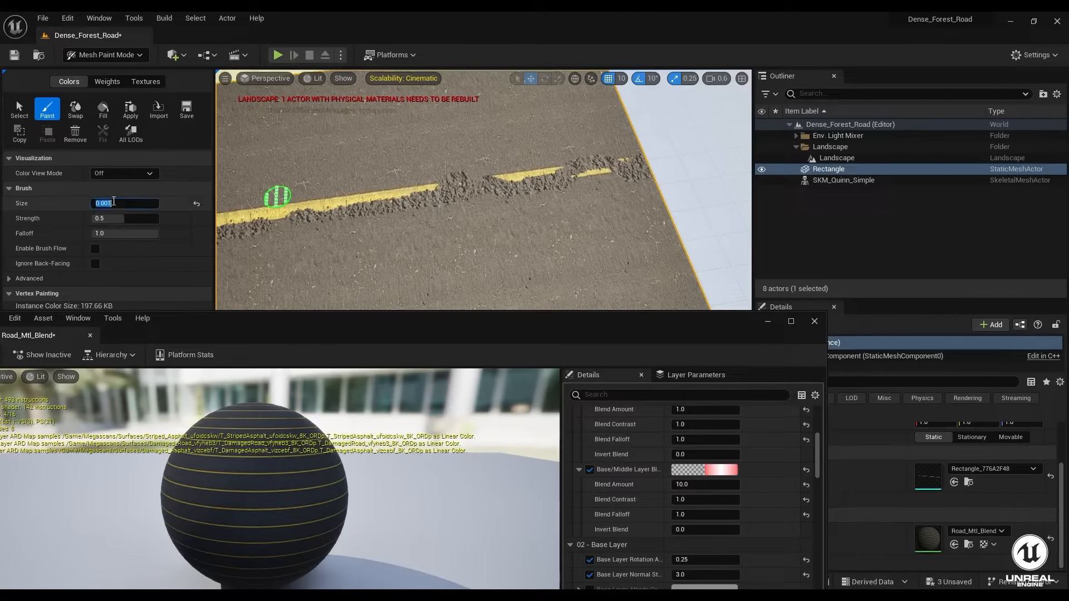
text(0.05)
key(Return)
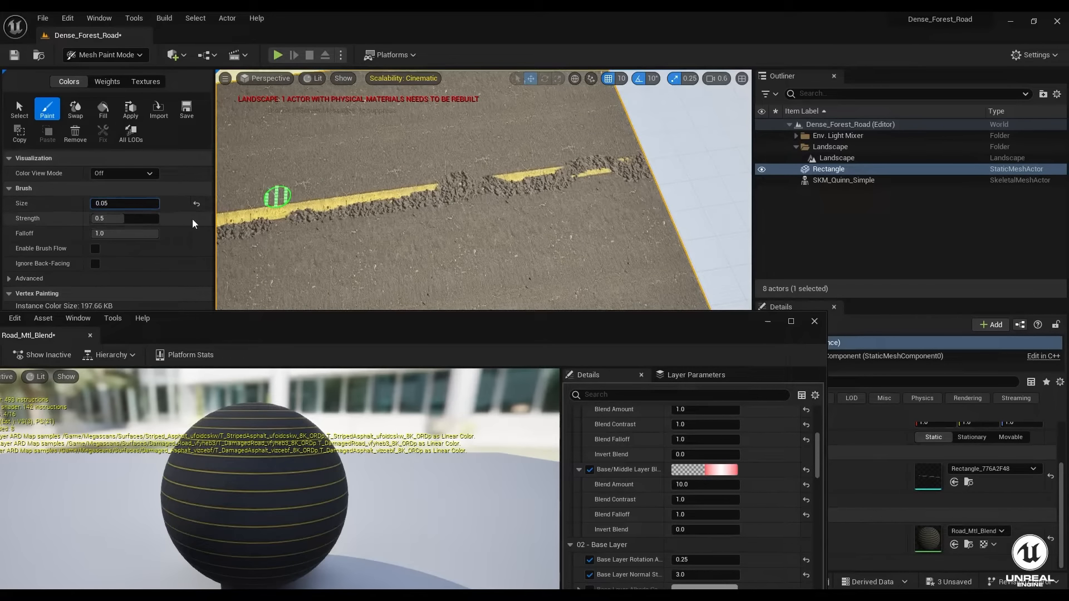
right_drag(431, 161, 459, 215)
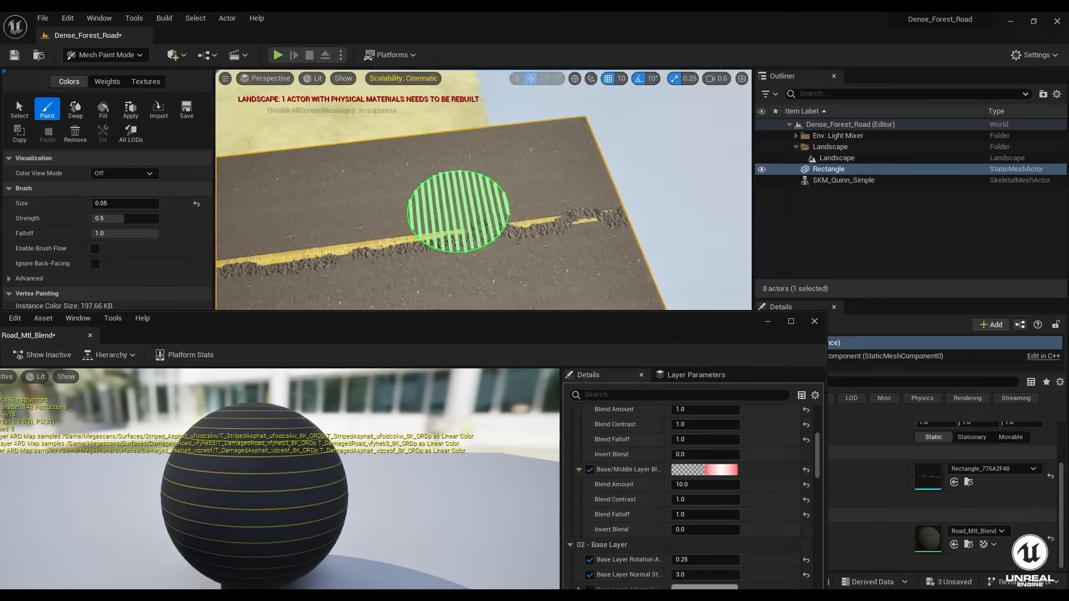
click(146, 205)
text(0)
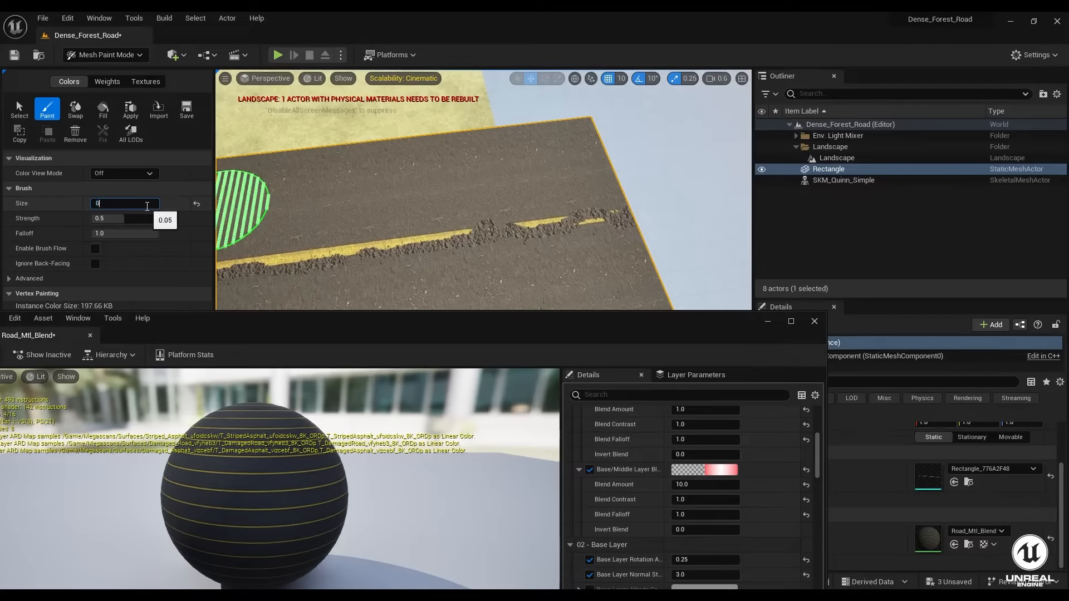
text(.03)
key(Return)
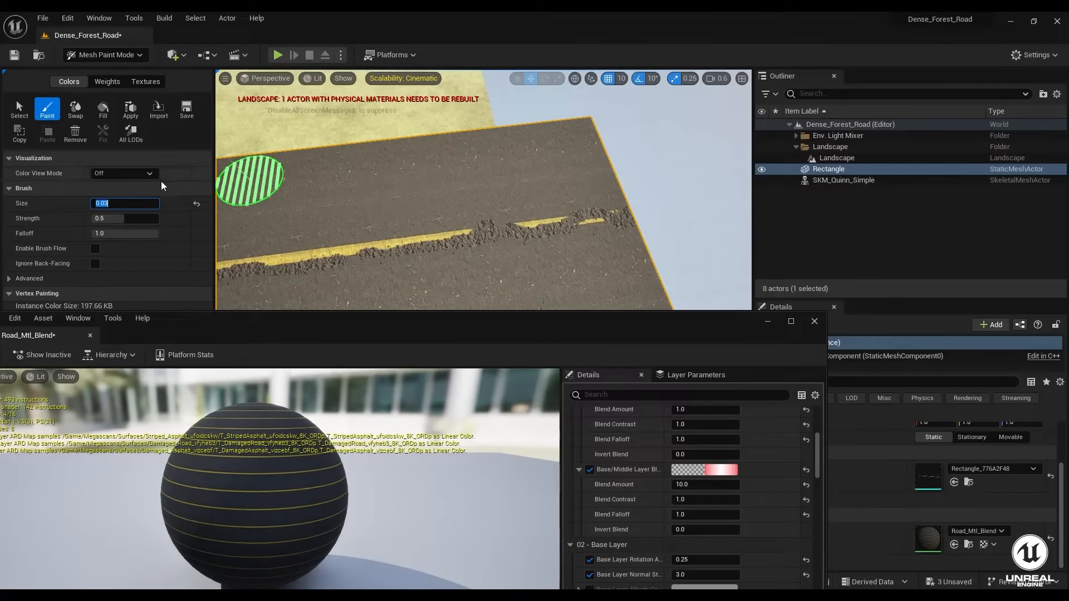
- Set the mesh paint brush size to 0.02 and paint scattered damaged patches in both lanes near the road's end
text(0.02)
key(Return)
drag(526, 162, 562, 159)
right_drag(609, 191, 532, 162)
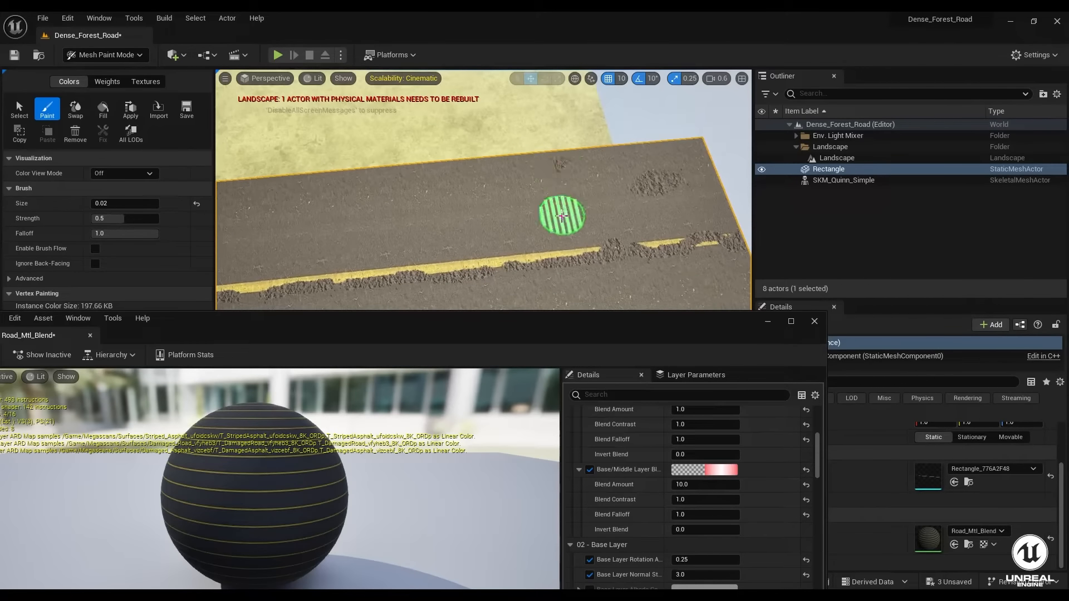
mouse_move(573, 203)
right_down()
mouse_move(534, 172)
mouse_move(592, 176)
right_up()
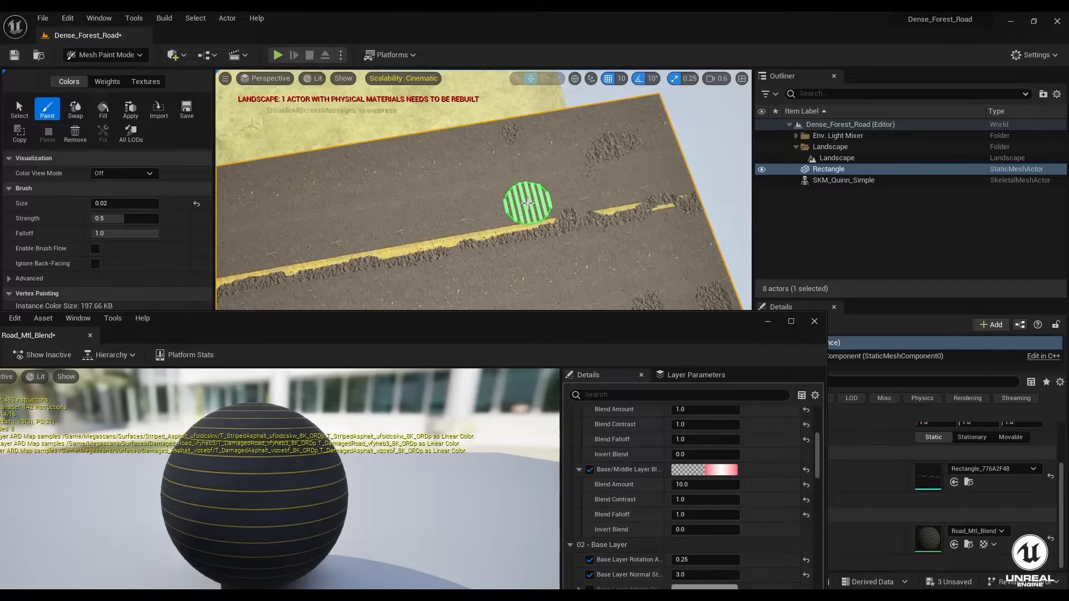
mouse_move(528, 201)
right_down()
mouse_move(532, 131)
mouse_move(552, 205)
right_up()
click(569, 220)
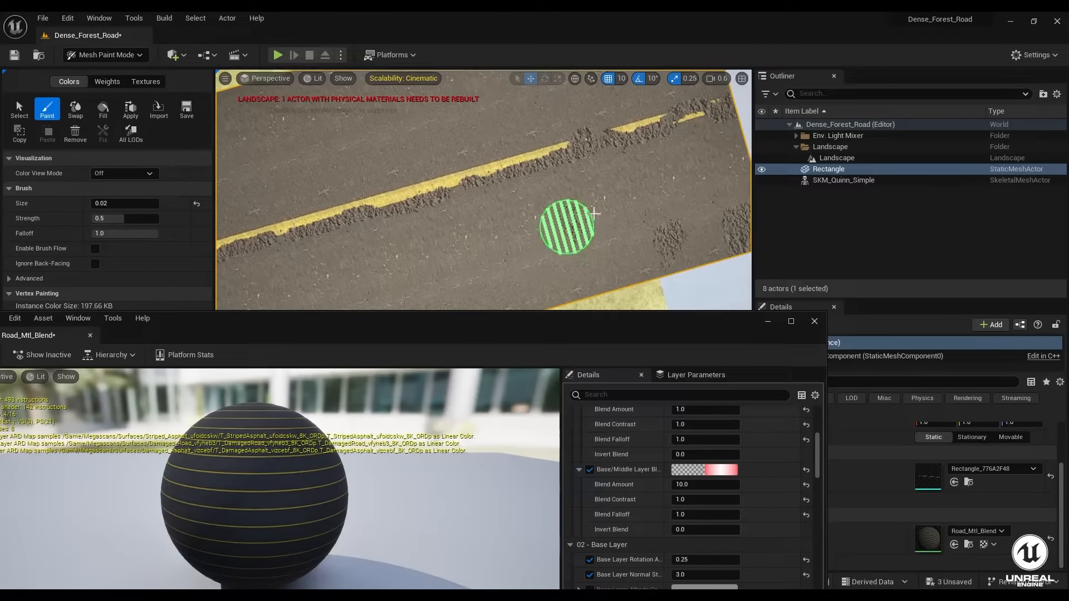
click(629, 207)
mouse_move(545, 255)
right_down()
mouse_move(445, 245)
mouse_move(549, 241)
mouse_move(548, 217)
mouse_move(508, 156)
mouse_move(454, 208)
mouse_move(419, 209)
right_up()
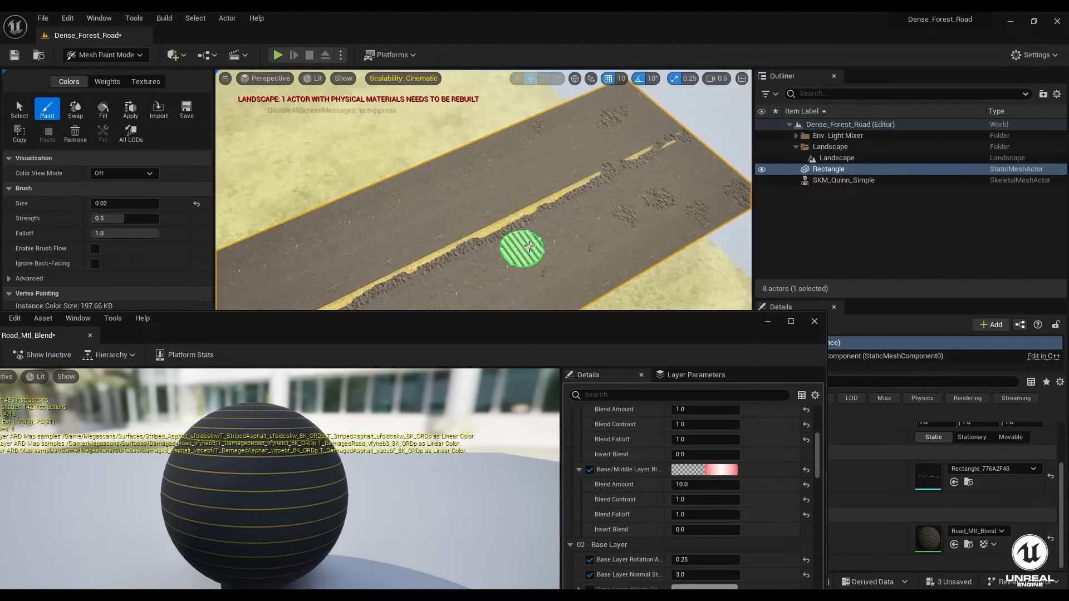
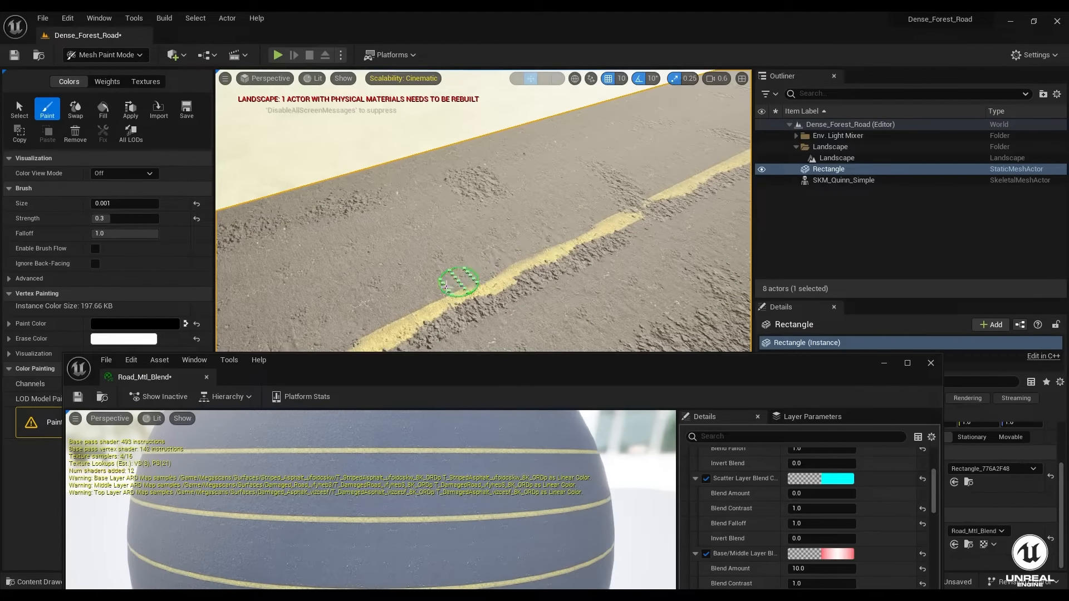
scroll(411, 302, up, 3)
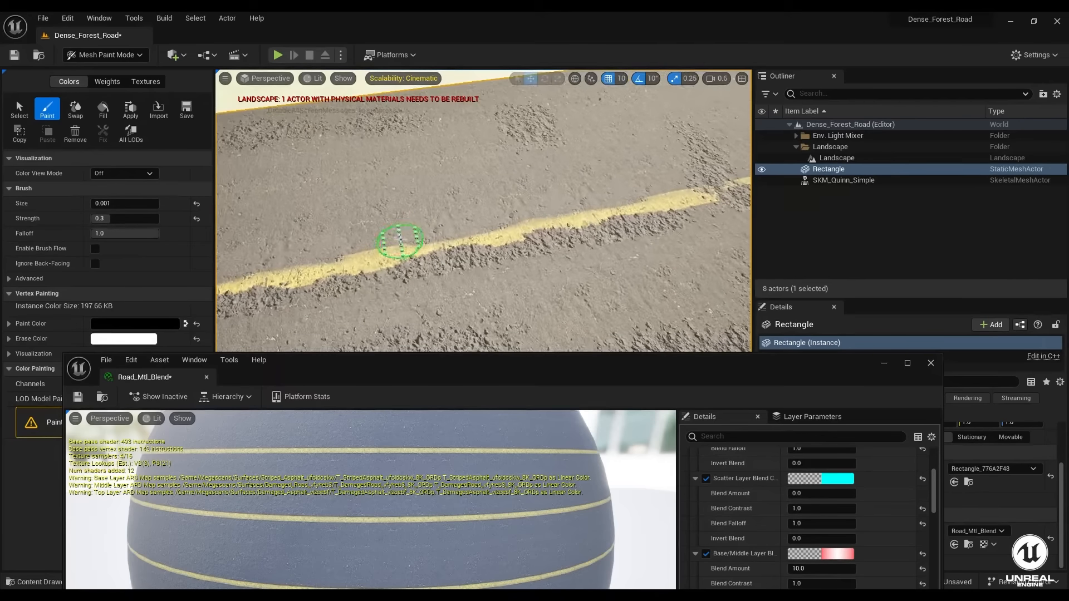
scroll(473, 205, down, 2)
mouse_move(473, 204)
right_down()
mouse_move(529, 192)
mouse_move(521, 200)
mouse_move(473, 187)
mouse_move(563, 215)
right_up()
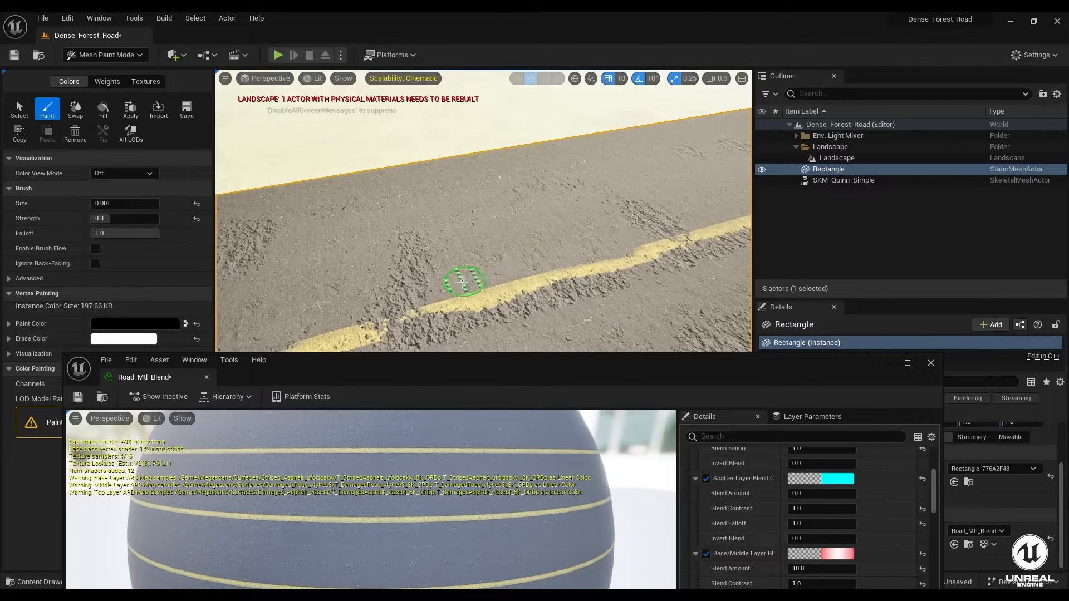
mouse_move(411, 267)
right_down()
mouse_move(496, 256)
mouse_move(512, 273)
mouse_move(474, 283)
right_up()
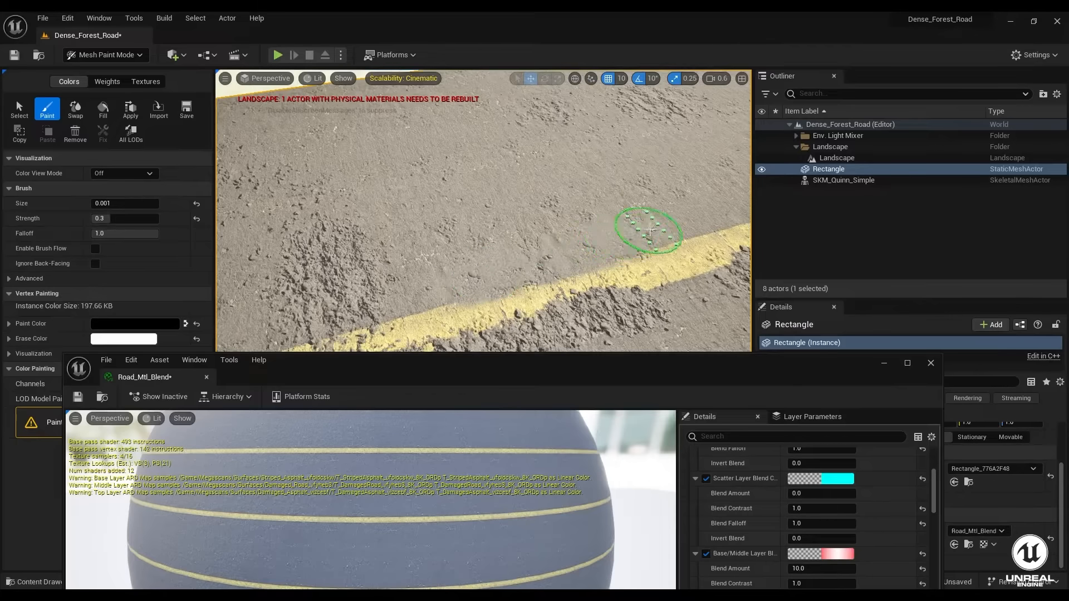
- Inspect the painted damage along the yellow line up close and across both lanes from above
right_drag(650, 232, 679, 229)
right_drag(491, 232, 532, 230)
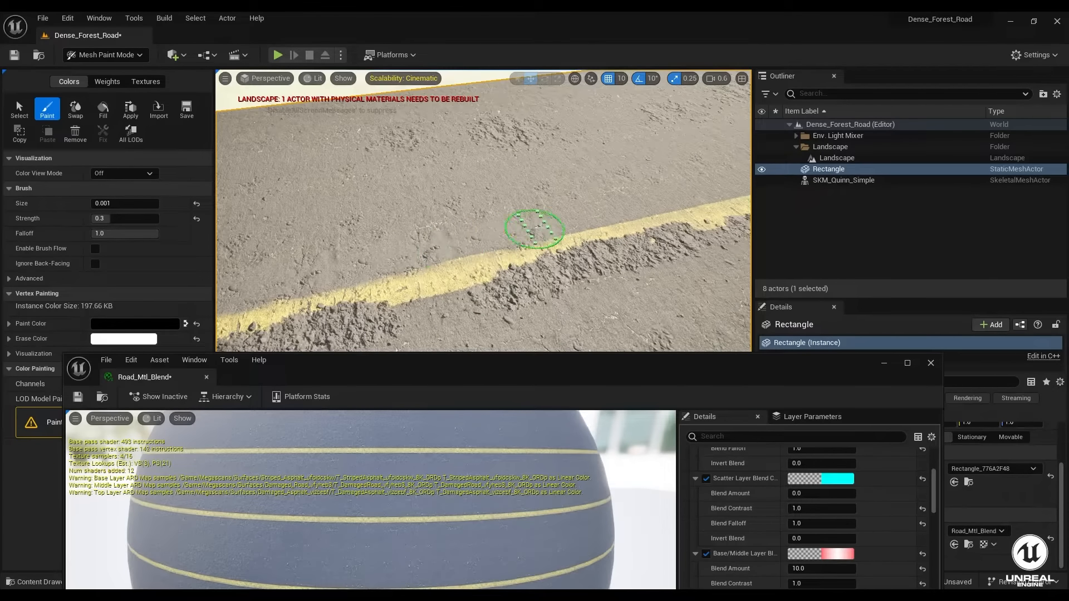
mouse_move(687, 200)
right_down()
mouse_move(502, 177)
mouse_move(309, 266)
mouse_move(581, 238)
right_up()
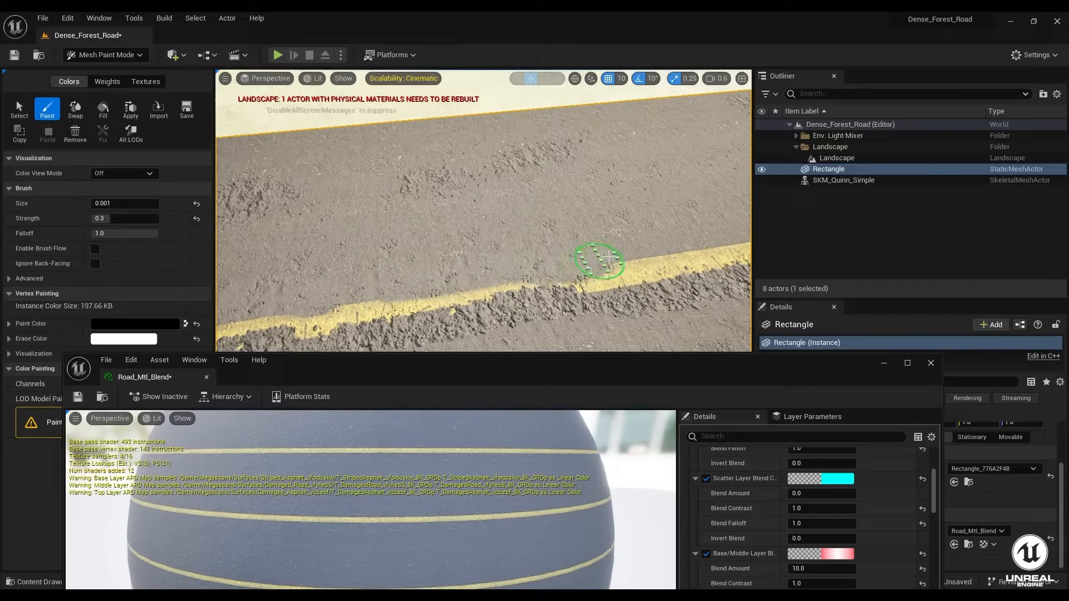
mouse_move(632, 243)
right_down()
mouse_move(437, 255)
mouse_move(624, 231)
right_up()
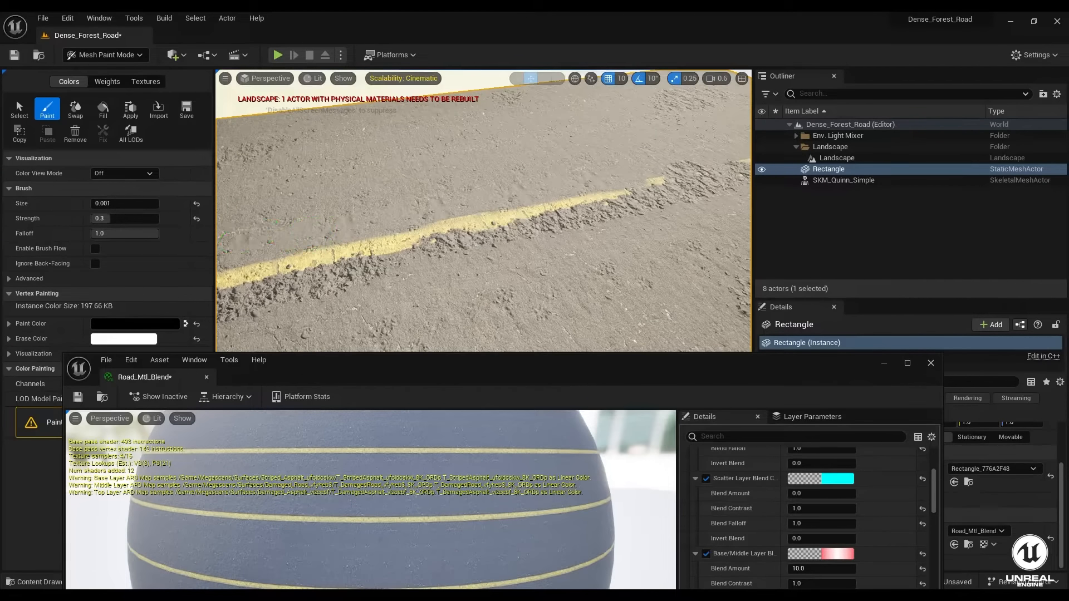
mouse_move(315, 232)
right_down()
mouse_move(401, 223)
mouse_move(578, 234)
mouse_move(479, 167)
right_up()
key(w)
scroll(478, 229, up, 3)
mouse_move(483, 210)
right_down()
mouse_move(478, 229)
mouse_move(459, 215)
mouse_move(399, 264)
mouse_move(426, 276)
mouse_move(429, 325)
mouse_move(426, 307)
mouse_move(446, 295)
mouse_move(502, 301)
mouse_move(457, 295)
mouse_move(456, 259)
mouse_move(423, 267)
mouse_move(413, 284)
mouse_move(473, 292)
mouse_move(529, 281)
mouse_move(523, 306)
mouse_move(535, 309)
mouse_move(523, 320)
mouse_move(394, 219)
right_up()
key(w)
scroll(426, 276, up, 3)
key(w)
key(s)
scroll(457, 295, down, 3)
key(w)
key(w)
key(s)
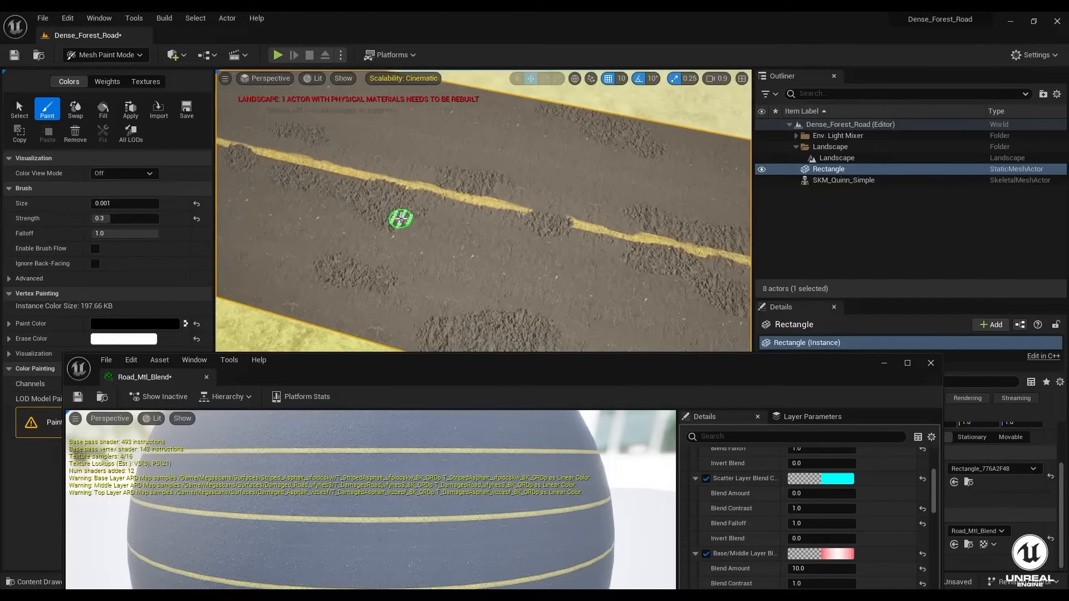
- Enable the Liquid Opacity and Liquid Height Max overrides in the Puddle Layer of Road_Mtl_Blend
drag(293, 363, 346, 204)
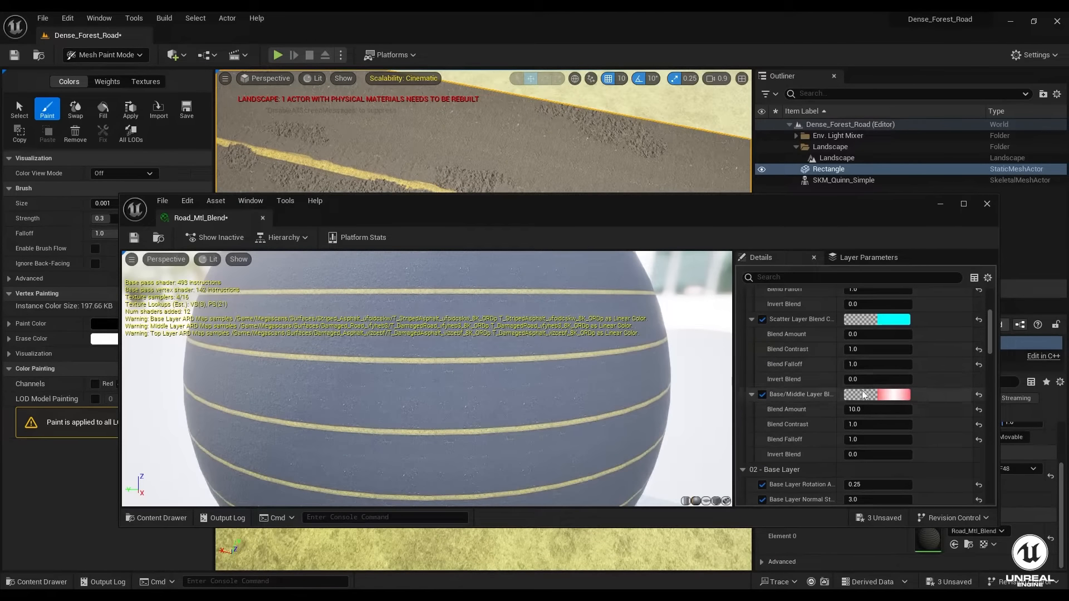
scroll(864, 390, down, 6)
scroll(811, 436, down, 10)
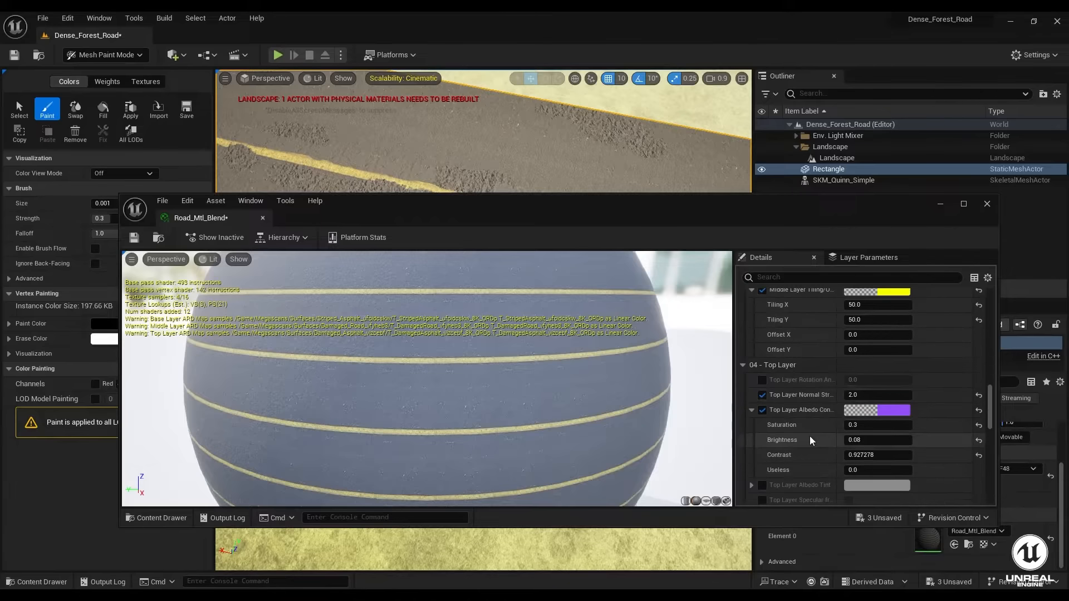
scroll(809, 436, down, 5)
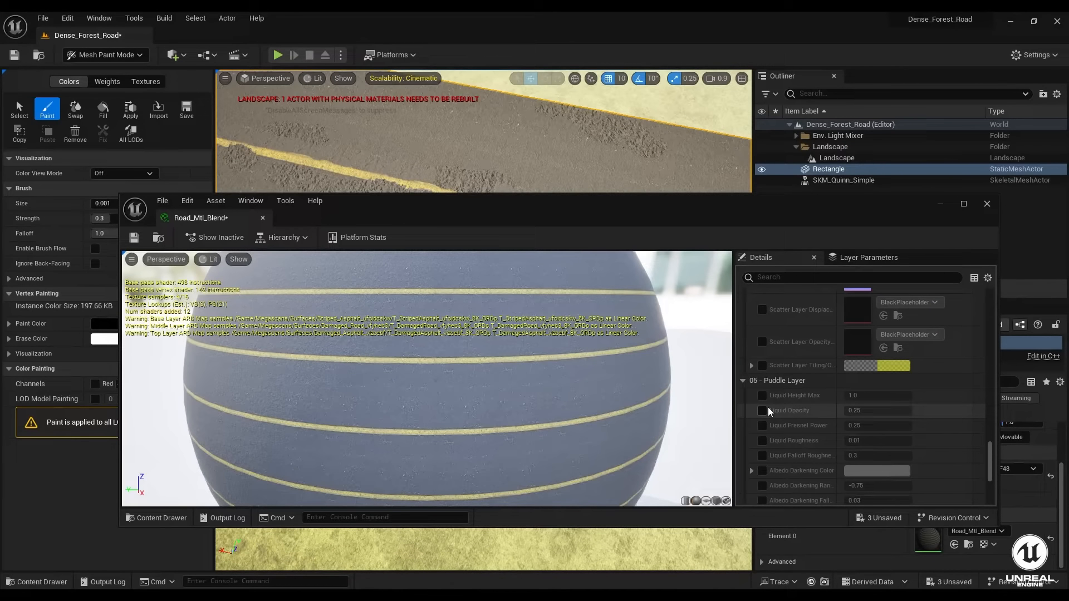
click(764, 411)
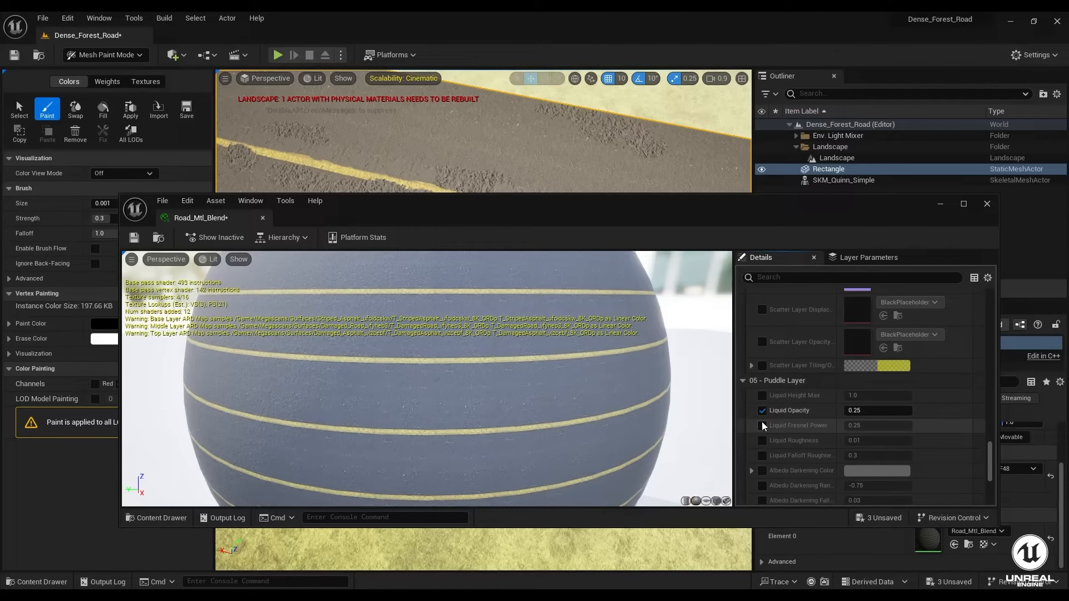
click(763, 396)
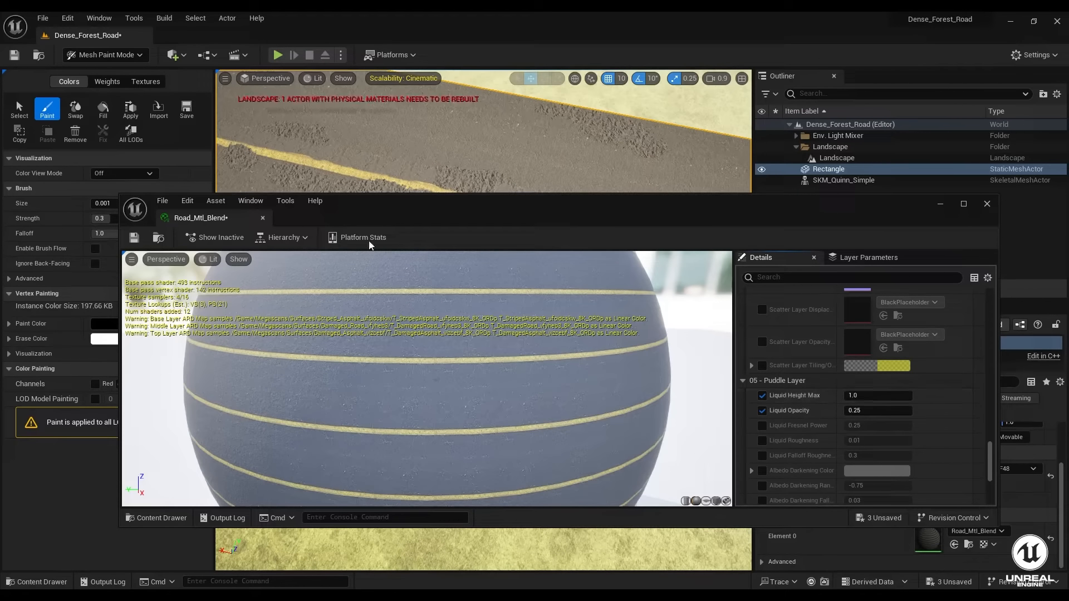
- Switch vertex painting from the green to the blue channel and paint a puddle beside the yellow line near the road's end
drag(335, 209, 536, 250)
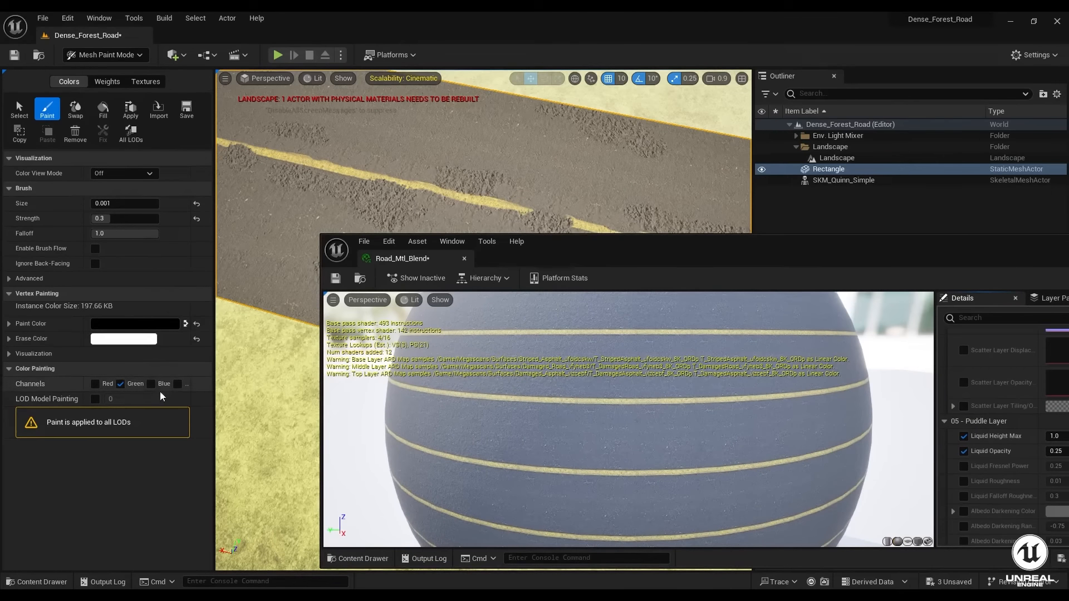
click(121, 383)
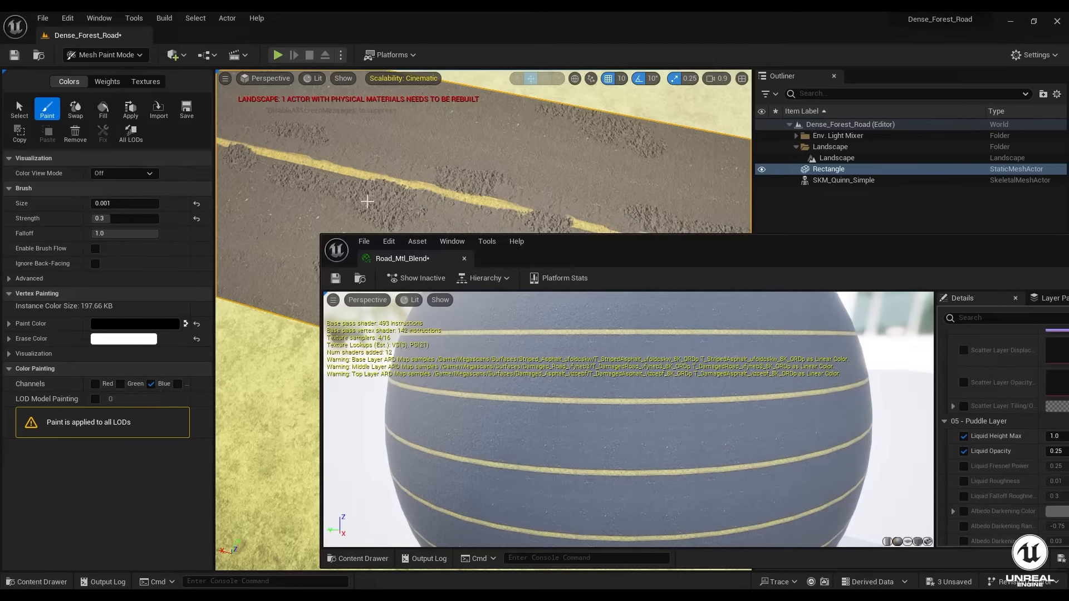
key(f)
mouse_move(390, 154)
right_down()
mouse_move(611, 186)
mouse_move(714, 182)
right_up()
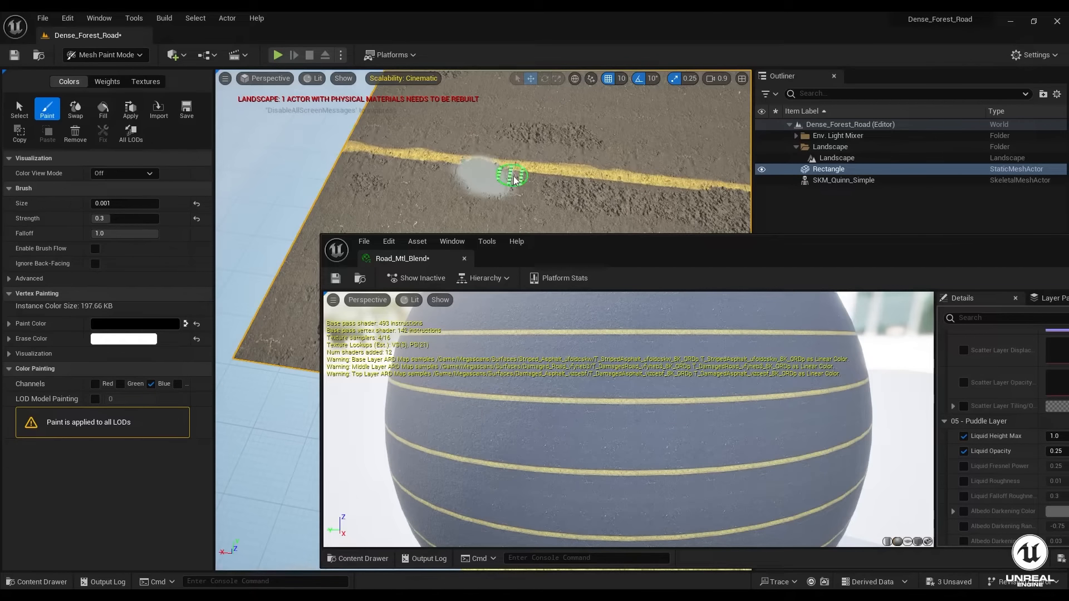
mouse_move(548, 193)
mouse_down()
mouse_move(412, 193)
mouse_move(474, 181)
mouse_up()
mouse_move(474, 181)
right_down()
mouse_move(477, 203)
mouse_move(409, 153)
mouse_move(459, 147)
right_up()
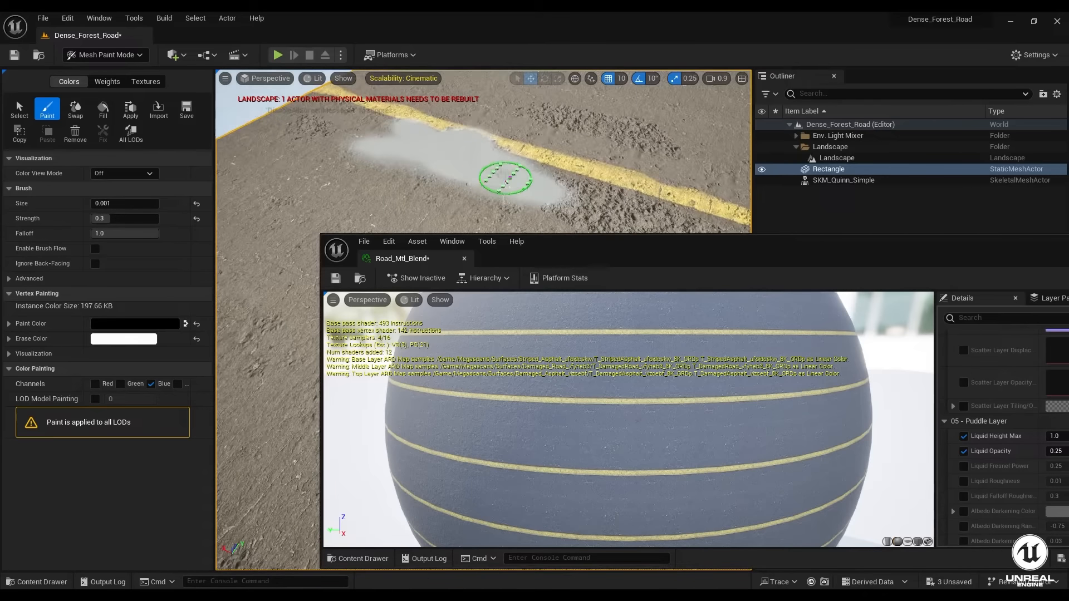
- Examine the painted puddle beside the yellow line from several angles and distances
key(s)
mouse_move(505, 178)
right_down()
mouse_move(557, 143)
mouse_move(554, 218)
mouse_move(530, 129)
mouse_move(485, 231)
mouse_move(530, 228)
mouse_move(600, 77)
mouse_move(564, 132)
mouse_move(559, 188)
mouse_move(454, 186)
mouse_move(478, 119)
mouse_move(301, 72)
mouse_move(329, 149)
mouse_move(246, 186)
mouse_move(345, 188)
mouse_move(329, 220)
mouse_move(442, 217)
mouse_move(515, 241)
mouse_move(446, 243)
mouse_move(590, 214)
right_up()
key(w)
scroll(541, 156, down, 1)
key(w)
scroll(507, 178, down, 2)
key(s)
key(w)
key(s)
scroll(559, 188, down, 2)
key(w)
key(s)
key(s)
key(s)
- Set the Puddle Layer's Liquid Opacity to 0.15 and enable its Liquid Roughness override
drag(789, 249, 372, 332)
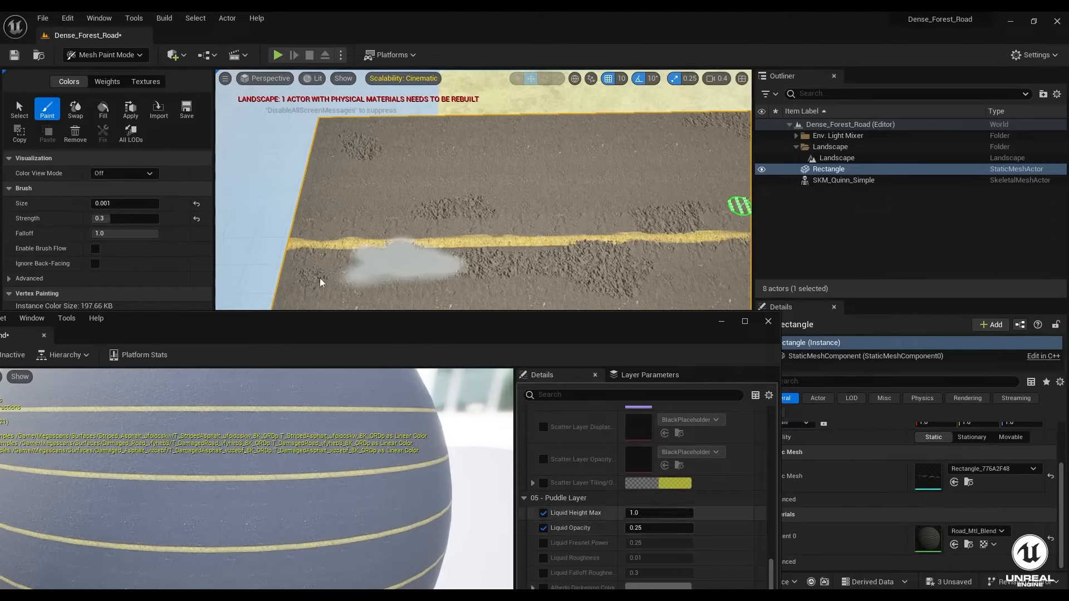
mouse_move(429, 246)
right_down()
mouse_move(446, 210)
mouse_move(469, 204)
mouse_move(497, 171)
mouse_move(635, 87)
right_up()
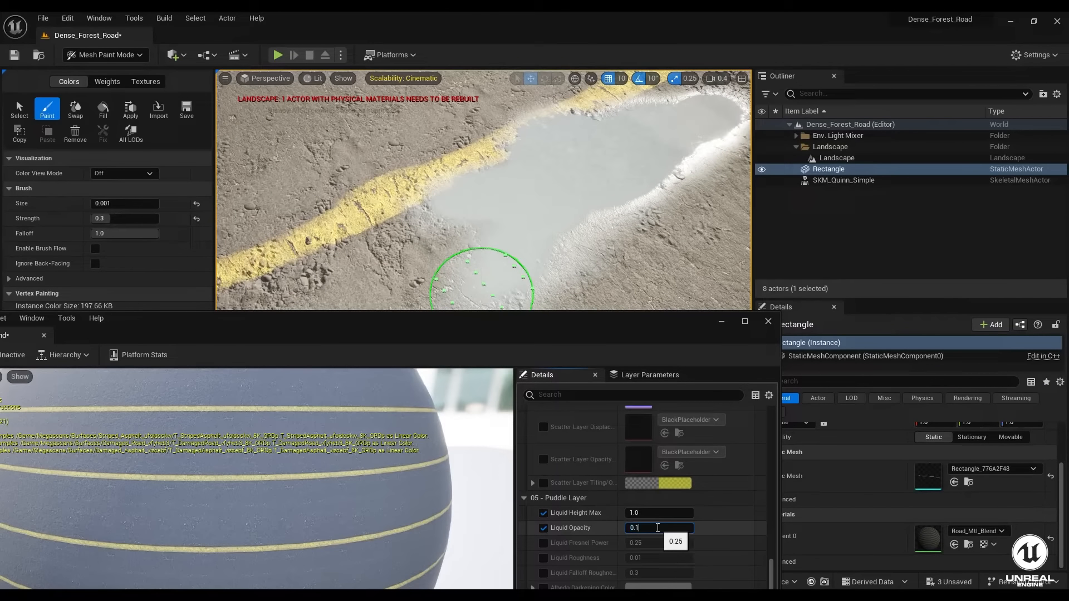
click(658, 526)
text(0.15)
key(Return)
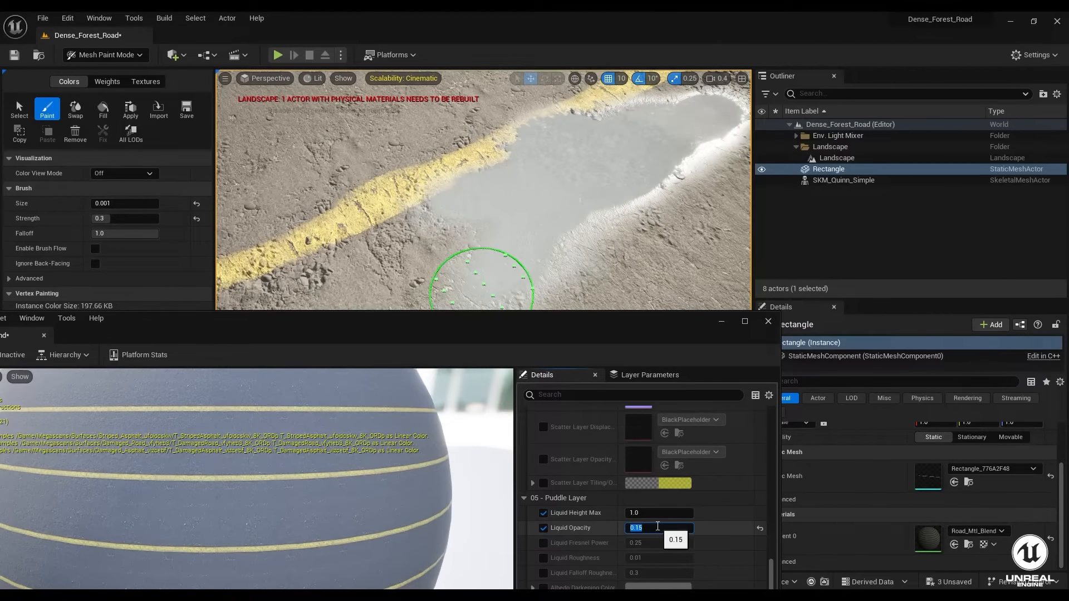
scroll(585, 536, down, 4)
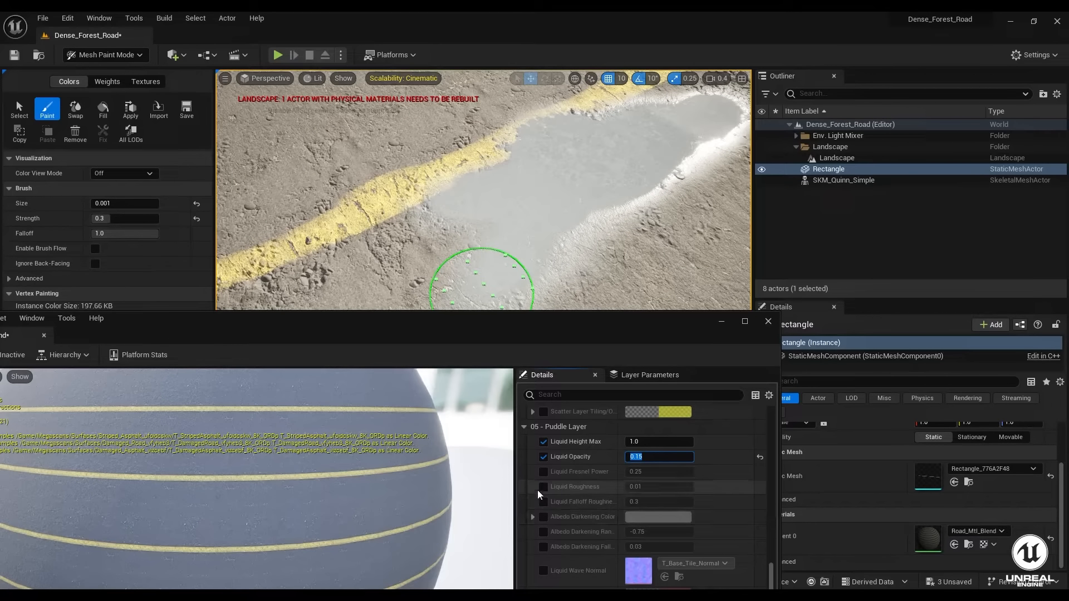
click(540, 487)
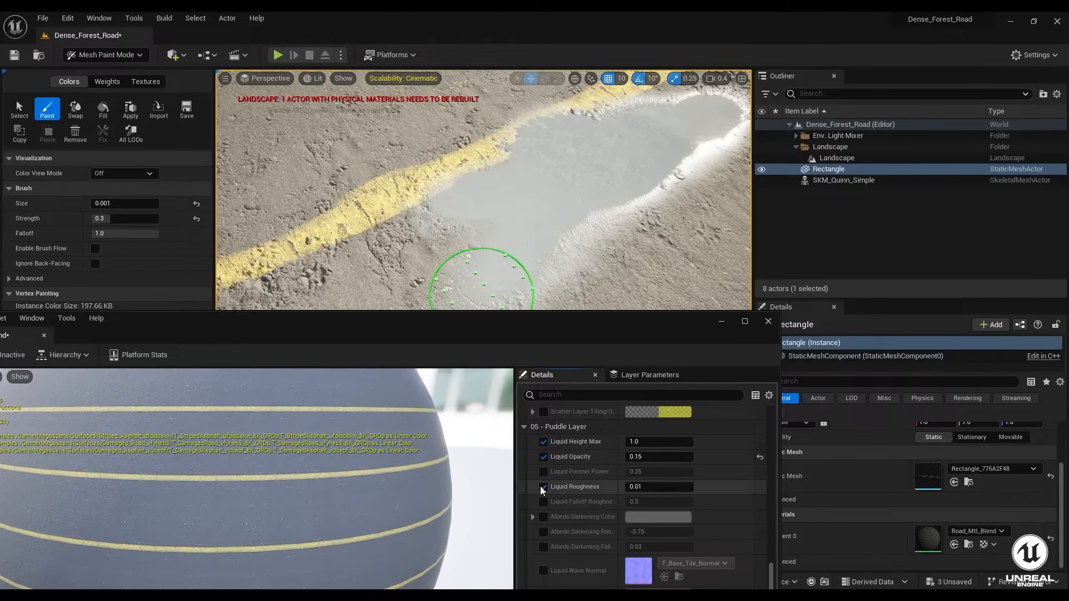
- Set the Puddle Layer's Liquid Roughness to 0.02 and override Liquid Wave Controls with Wave Scale 2.0 and Normal Strength 0.1
click(646, 487)
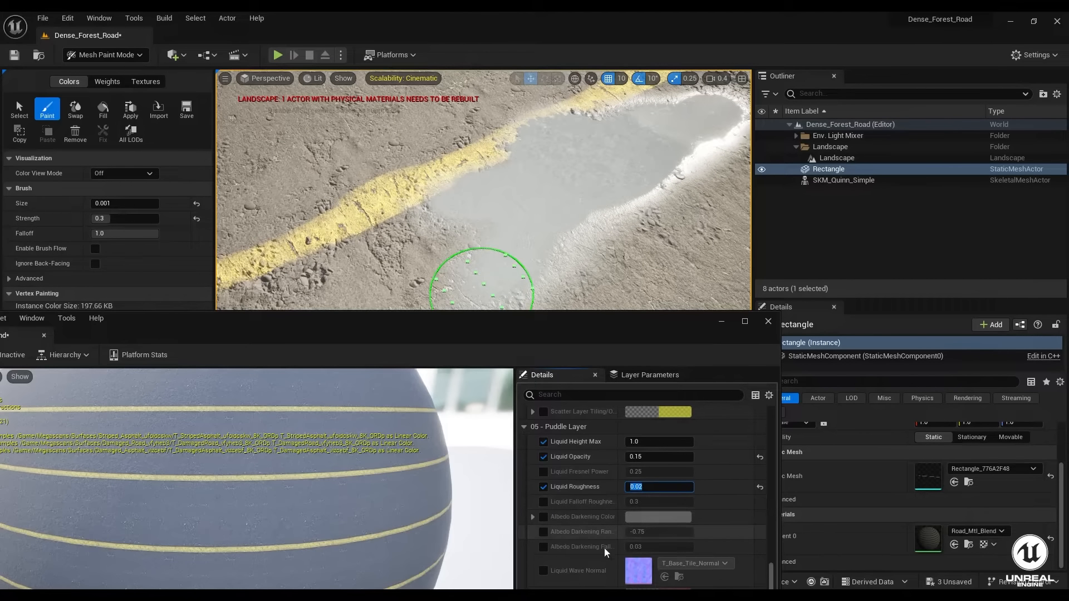
scroll(591, 525, down, 3)
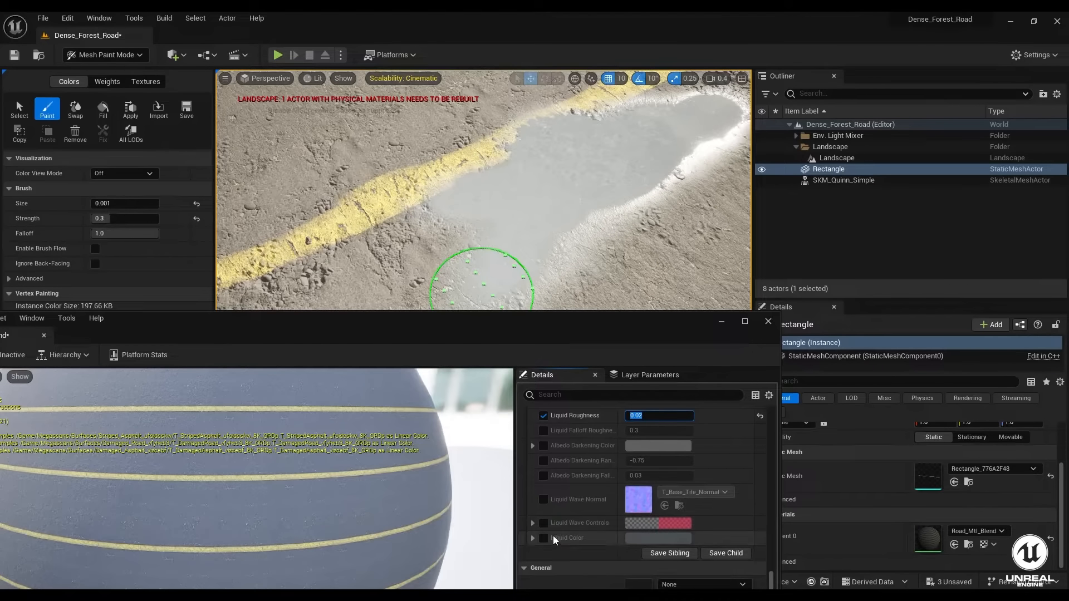
click(533, 524)
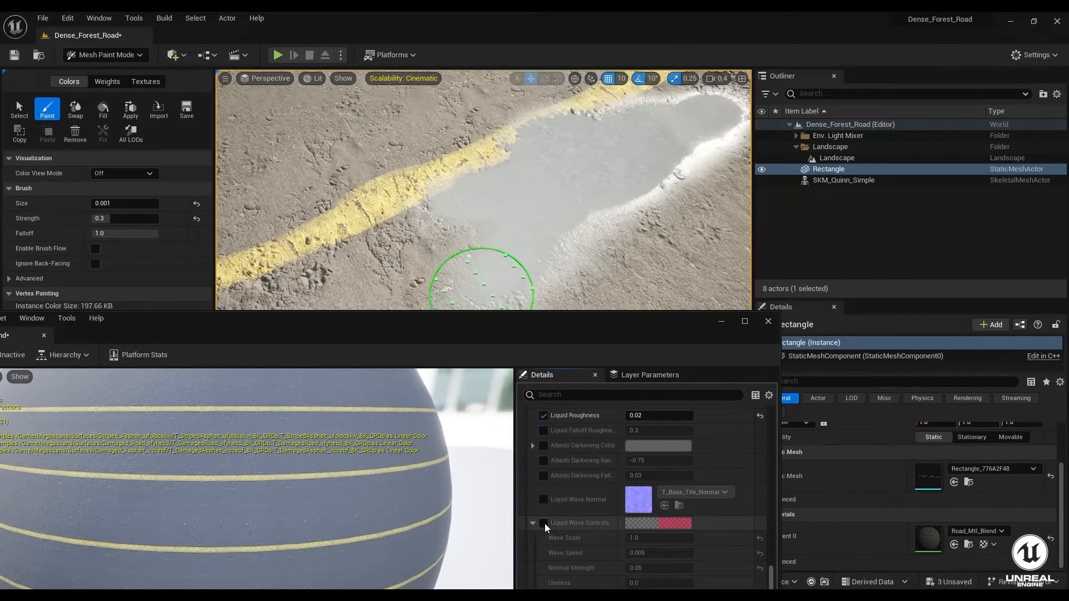
click(544, 523)
scroll(651, 549, down, 2)
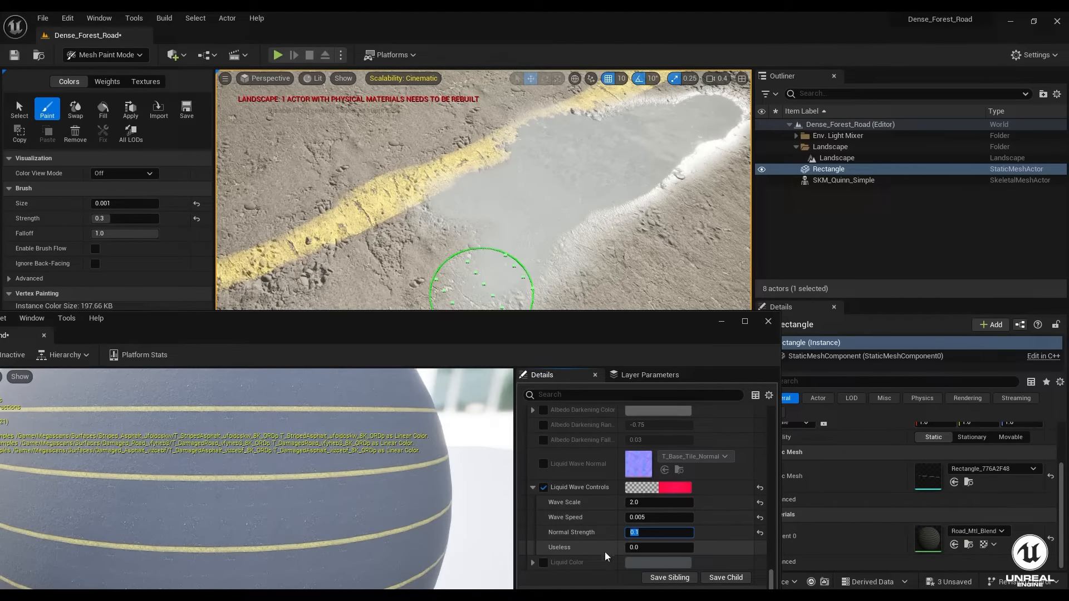
- Override the puddle's Liquid Color and darken it to a blue-grey with a brightness value of 0.098958
click(544, 563)
click(534, 562)
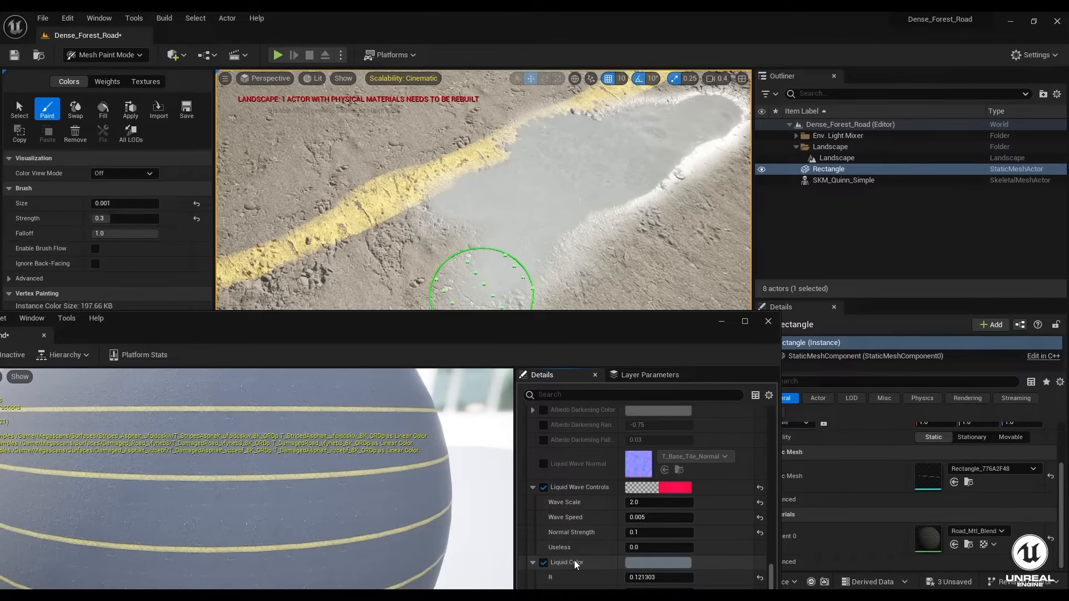
scroll(575, 561, down, 2)
click(655, 513)
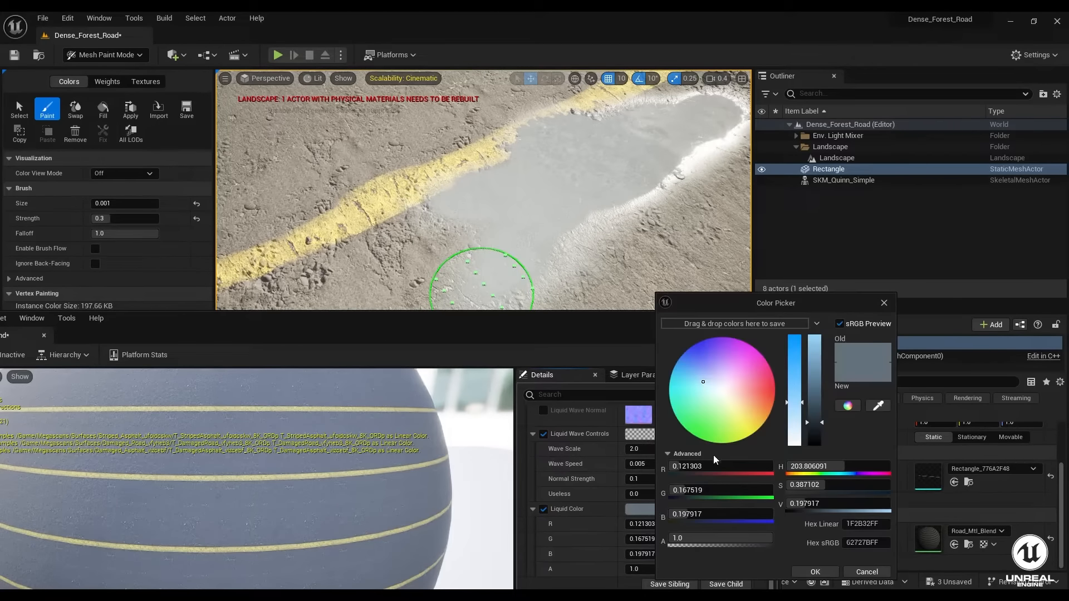
drag(822, 423, 820, 435)
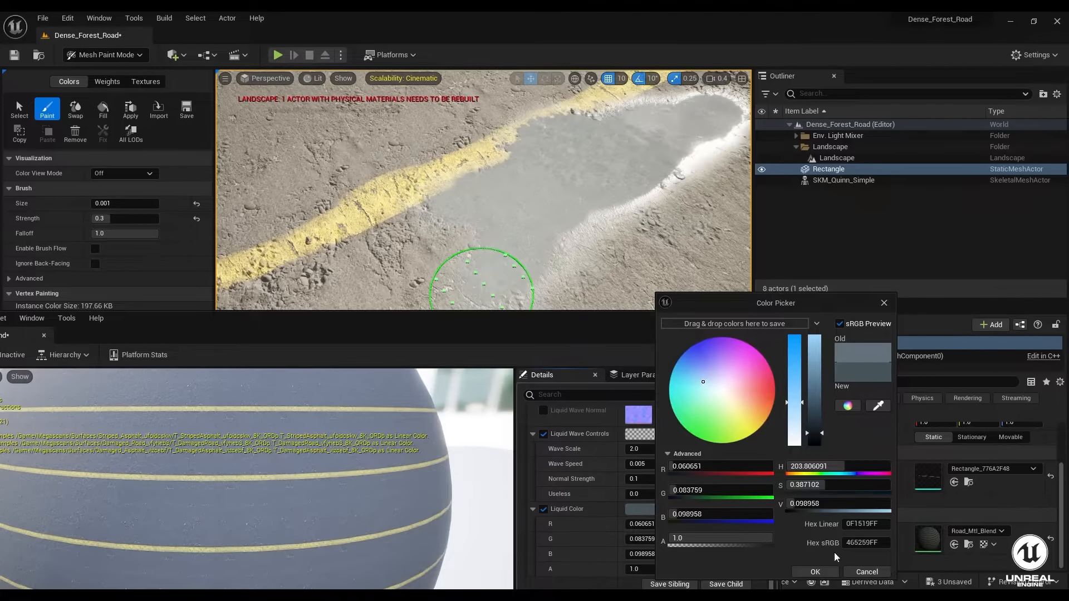
click(832, 574)
- Paint small puddles into the road mesh near its end corner and beside the yellow line
mouse_move(591, 239)
right_down()
mouse_move(520, 269)
mouse_move(540, 251)
mouse_move(537, 192)
mouse_move(526, 200)
mouse_move(522, 191)
right_up()
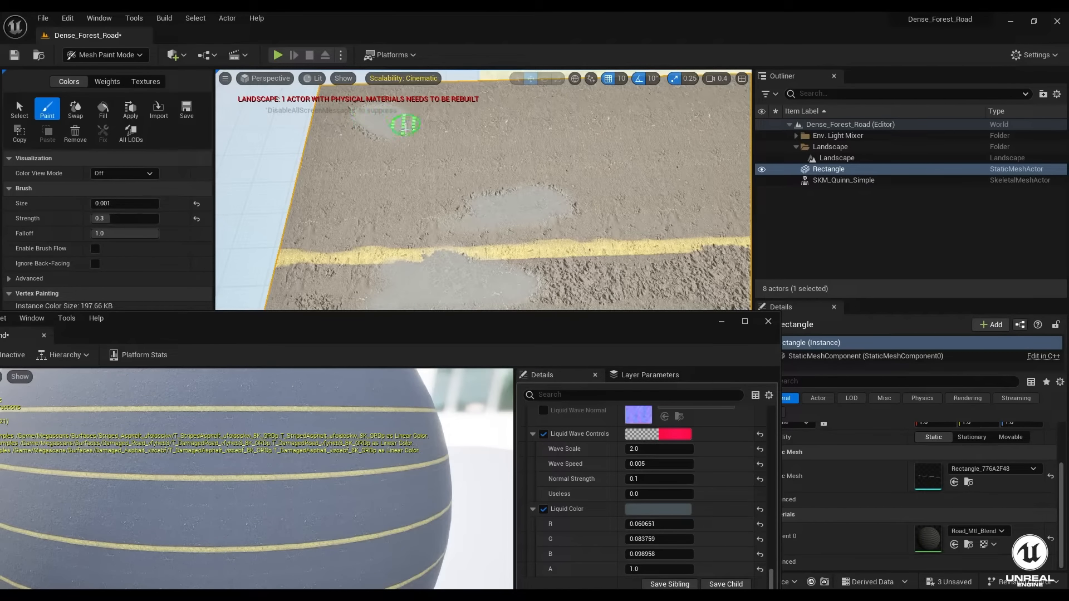
mouse_move(405, 124)
right_down()
mouse_move(262, 174)
mouse_move(327, 124)
mouse_move(556, 160)
mouse_move(703, 146)
mouse_move(399, 145)
right_up()
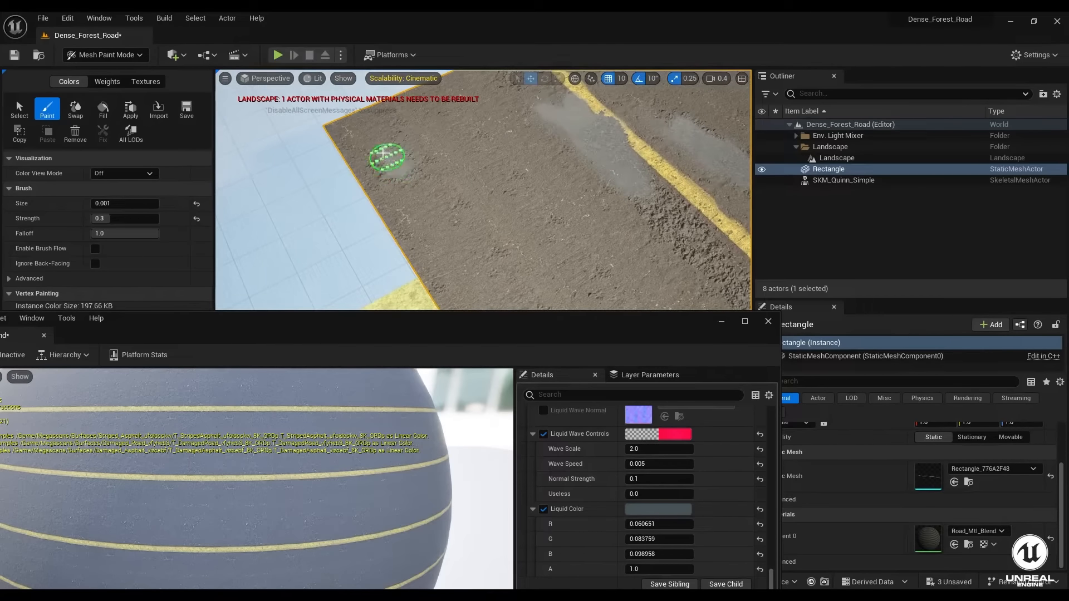
mouse_move(435, 217)
right_down()
mouse_move(585, 211)
mouse_move(534, 148)
right_up()
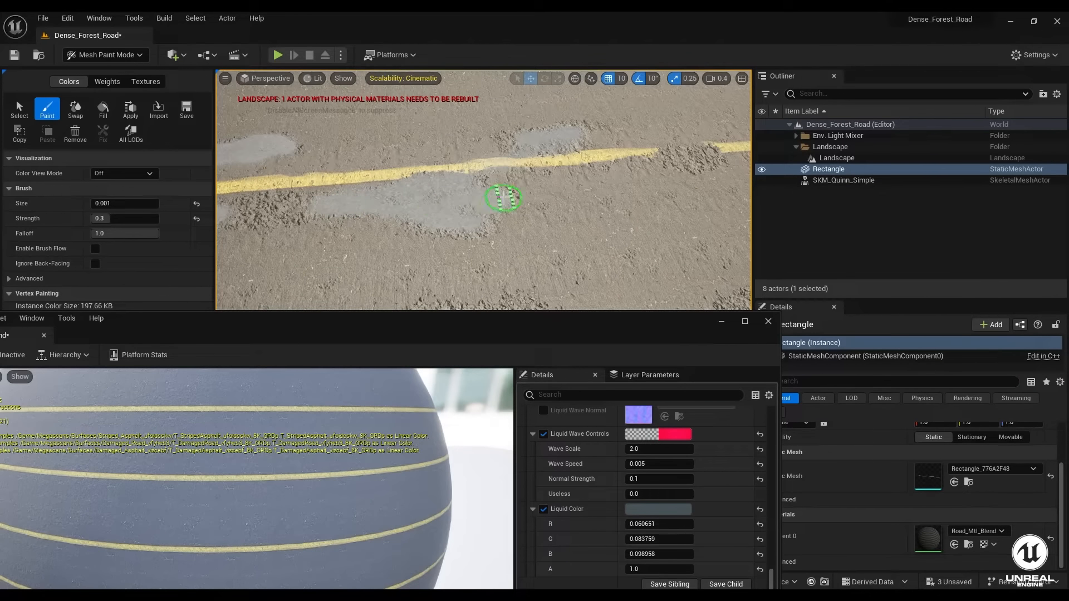
- Paint a puddle across the yellow line where the stripe is worn away
mouse_move(480, 235)
right_down()
mouse_move(465, 233)
mouse_move(479, 195)
right_up()
key(w)
key(w)
right_drag(480, 261, 515, 264)
key(w)
right_drag(471, 181, 526, 206)
scroll(490, 186, up, 1)
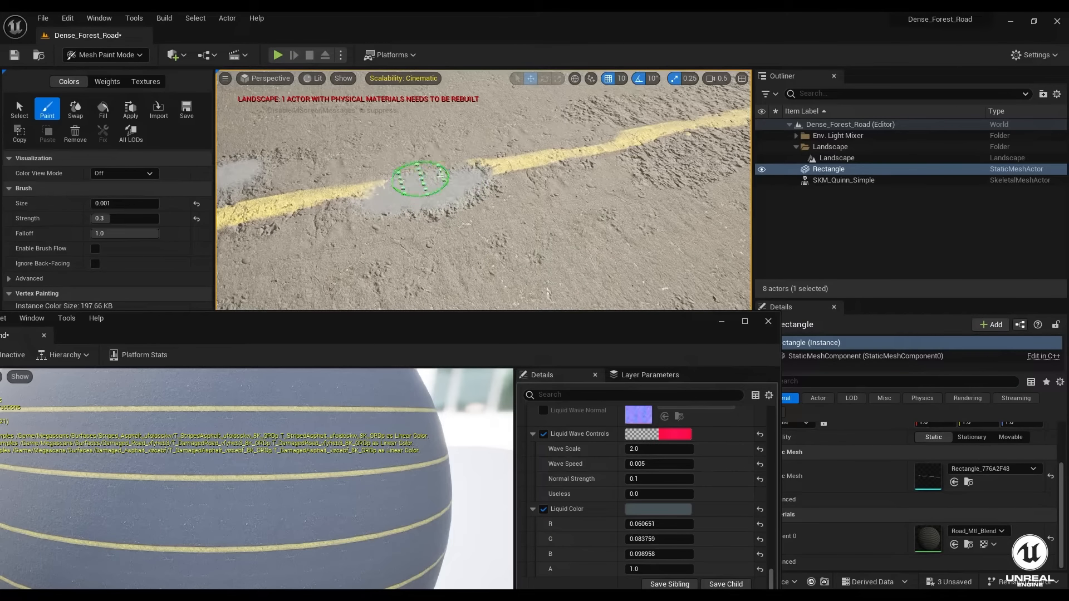
- Paint puddles over the rough gravel patches on both sides of the yellow line
key(d)
right_drag(490, 184, 443, 171)
scroll(490, 184, up, 1)
key(w)
mouse_move(513, 224)
right_down()
mouse_move(473, 212)
mouse_move(515, 236)
right_up()
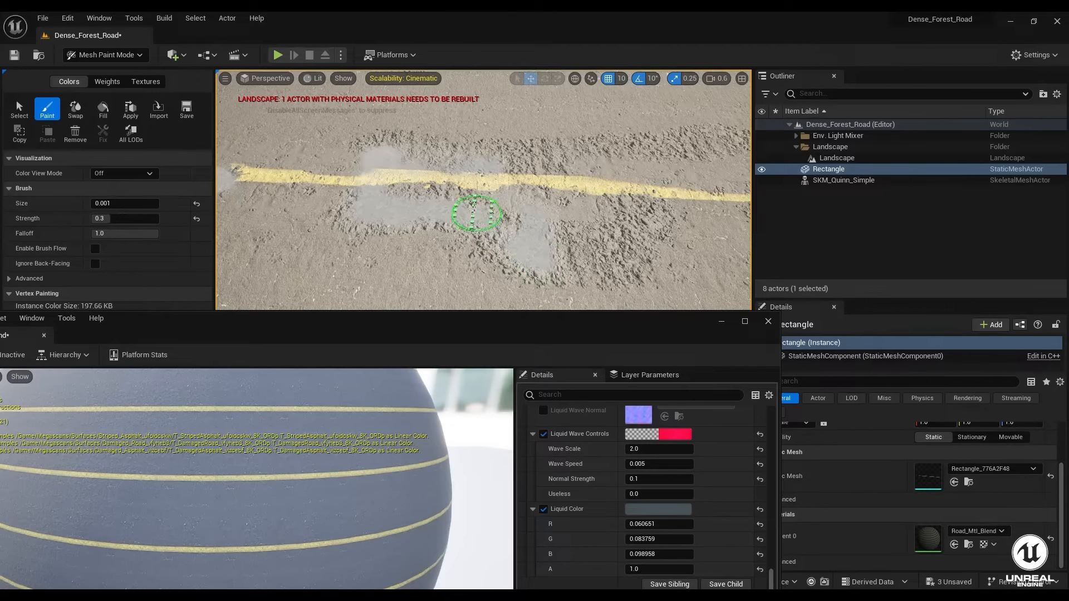
mouse_move(493, 249)
mouse_down()
mouse_move(616, 258)
mouse_move(644, 219)
mouse_move(633, 210)
mouse_move(575, 244)
mouse_up()
right_drag(575, 244, 518, 170)
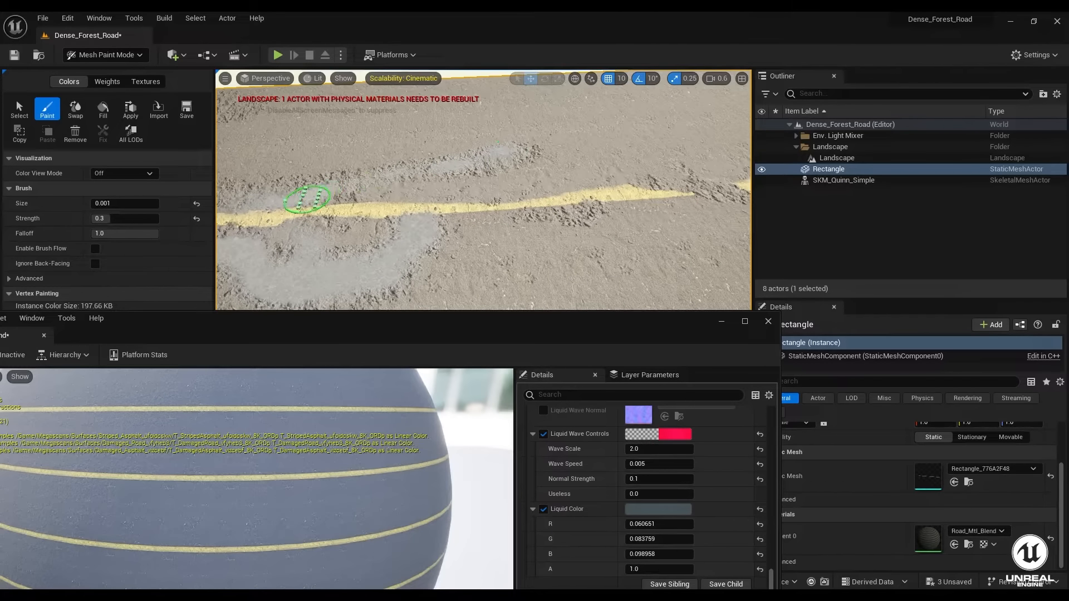
- Paint more water into the gravel strip on the far side of the line and over the adjoining break in the stripe
drag(306, 199, 345, 205)
drag(285, 188, 239, 187)
mouse_move(239, 187)
right_down()
mouse_move(190, 197)
mouse_move(206, 215)
mouse_move(296, 206)
mouse_move(228, 220)
right_up()
right_drag(365, 181, 370, 192)
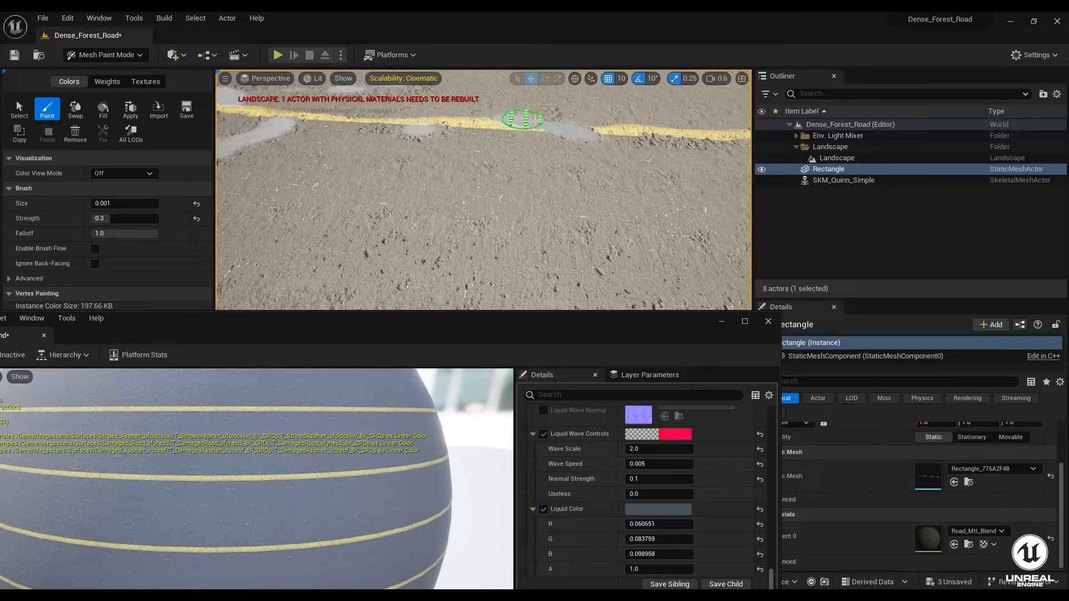
right_drag(572, 200, 563, 193)
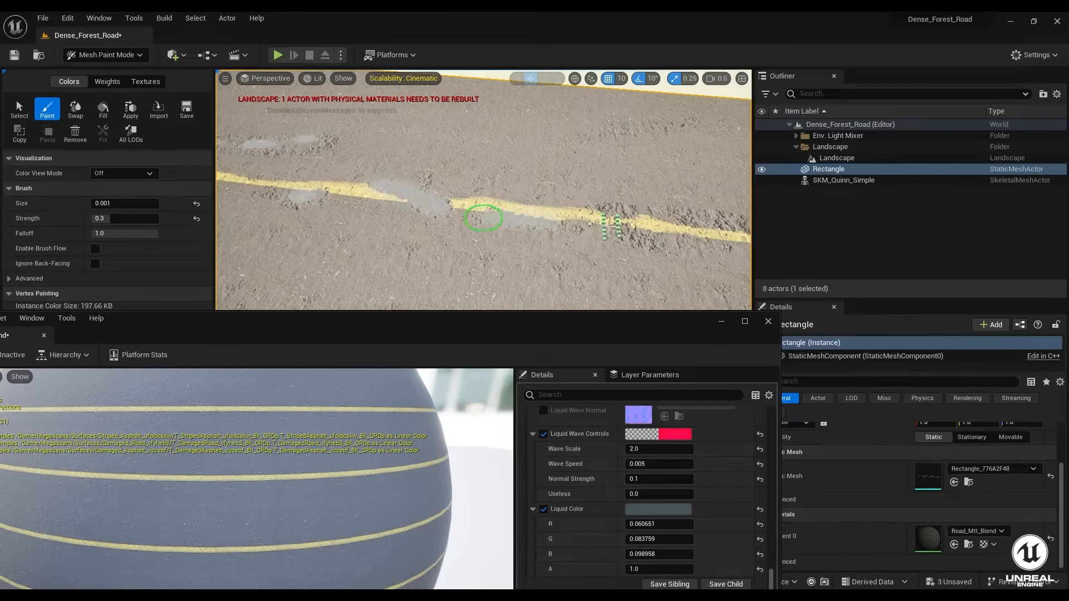
- Continue painting puddles further along the yellow line, filling the rough spots and the gaps in the stripe
mouse_move(634, 221)
mouse_down()
mouse_move(673, 244)
mouse_move(601, 229)
mouse_up()
mouse_move(627, 228)
right_down()
mouse_move(468, 225)
mouse_move(520, 210)
right_up()
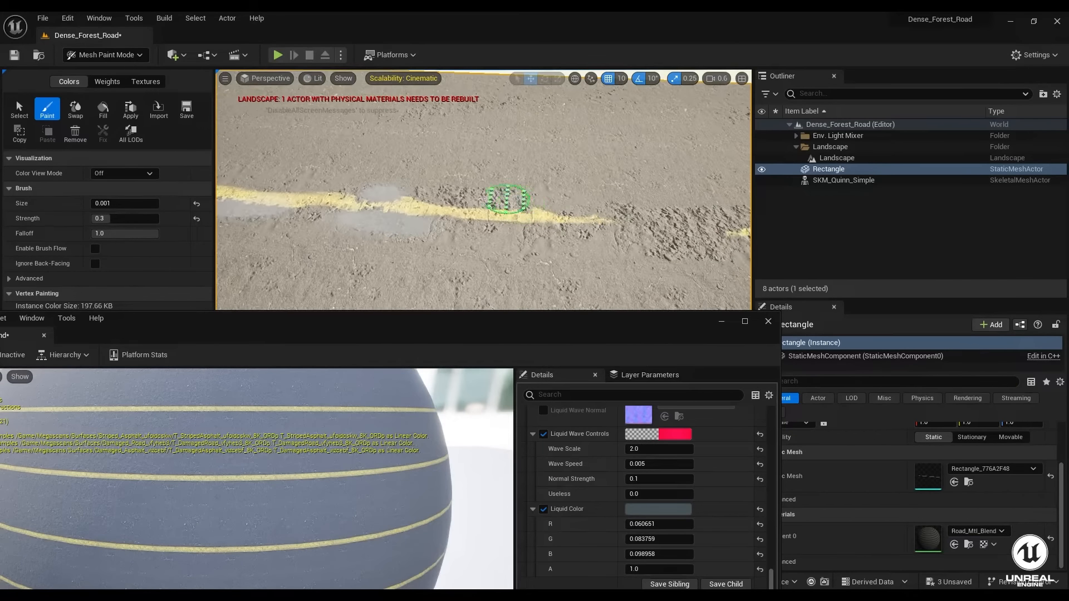
mouse_move(484, 199)
mouse_down()
mouse_move(437, 191)
mouse_move(518, 206)
mouse_move(529, 222)
mouse_up()
mouse_move(529, 222)
right_down()
mouse_move(292, 229)
mouse_move(376, 207)
right_up()
mouse_move(491, 201)
mouse_down()
mouse_move(692, 172)
mouse_move(358, 221)
mouse_move(344, 208)
mouse_up()
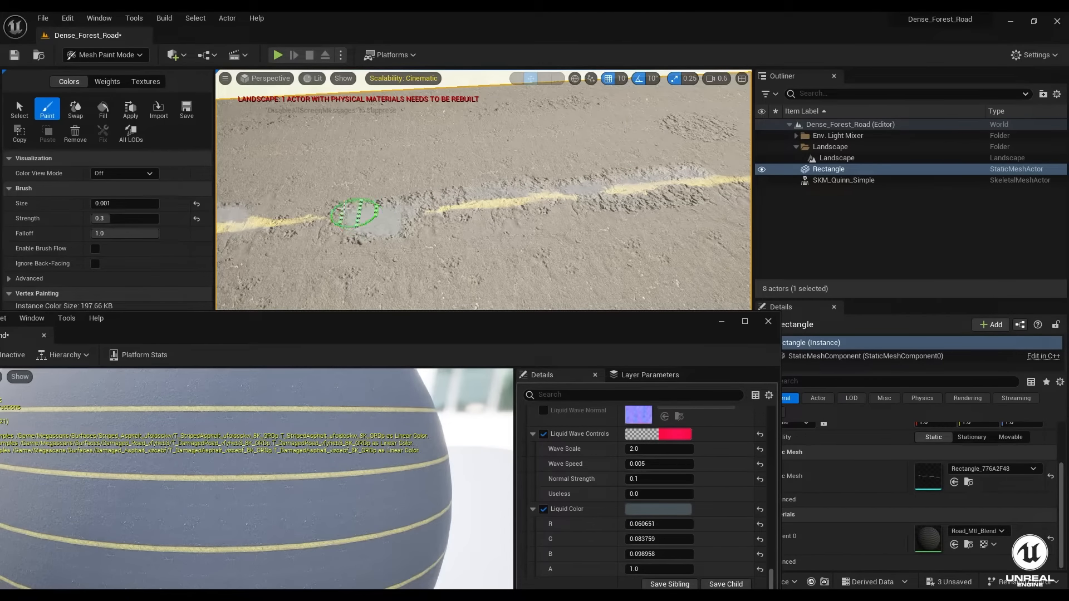
mouse_move(336, 208)
right_down()
mouse_move(310, 162)
mouse_move(436, 165)
right_up()
mouse_move(398, 147)
mouse_down()
mouse_move(573, 139)
mouse_move(370, 138)
mouse_move(401, 143)
mouse_up()
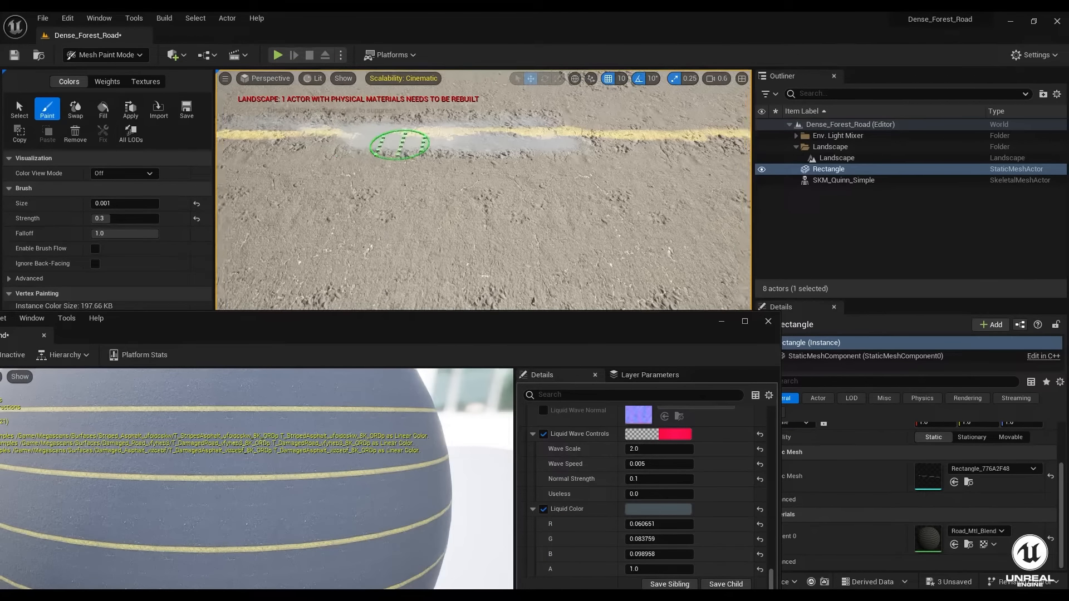
- Raise the camera speed and paint puddles in the isolated gravel patch on the near lane and along the far edge of the yellow line
mouse_move(401, 144)
right_down()
mouse_move(634, 254)
mouse_move(432, 253)
mouse_move(385, 304)
mouse_move(354, 291)
mouse_move(296, 134)
mouse_move(277, 145)
mouse_move(317, 154)
right_up()
scroll(635, 254, up, 1)
key(s)
scroll(385, 304, up, 1)
key(w)
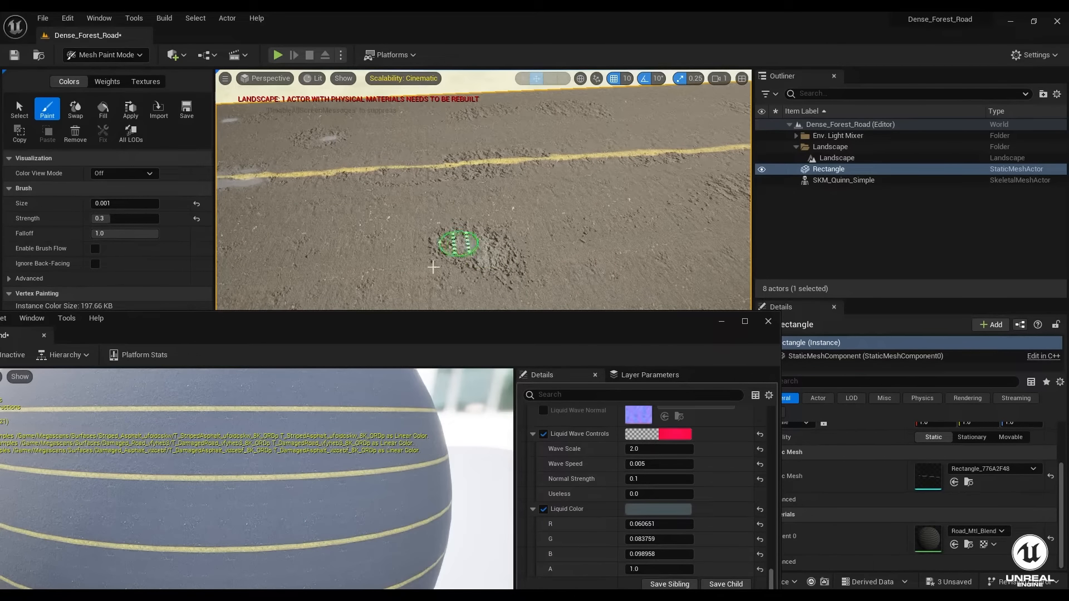
mouse_move(495, 219)
right_down()
mouse_move(377, 186)
mouse_move(404, 268)
right_up()
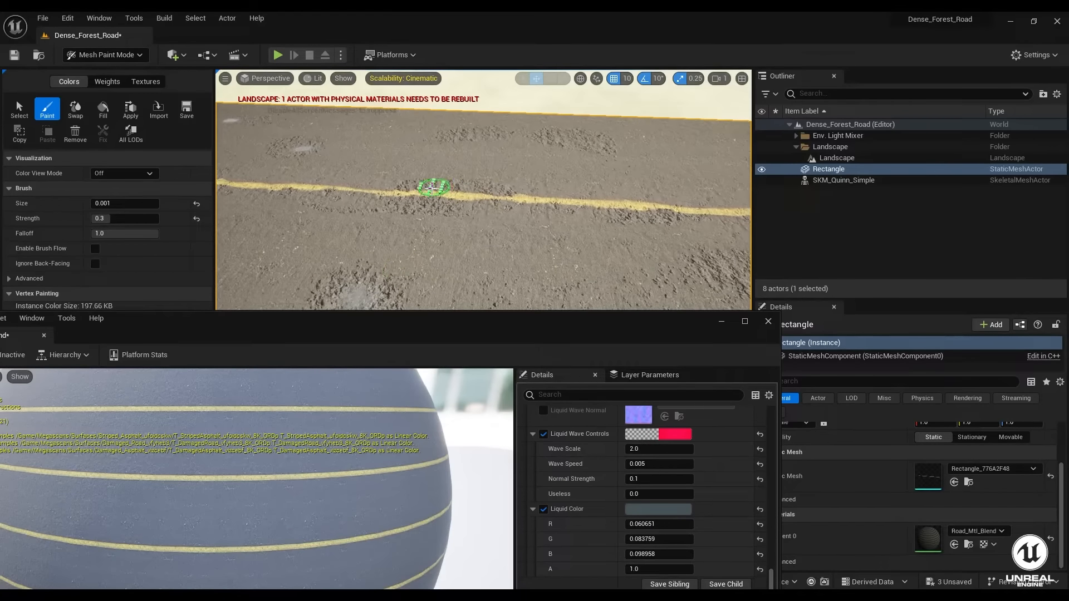
drag(454, 186, 495, 192)
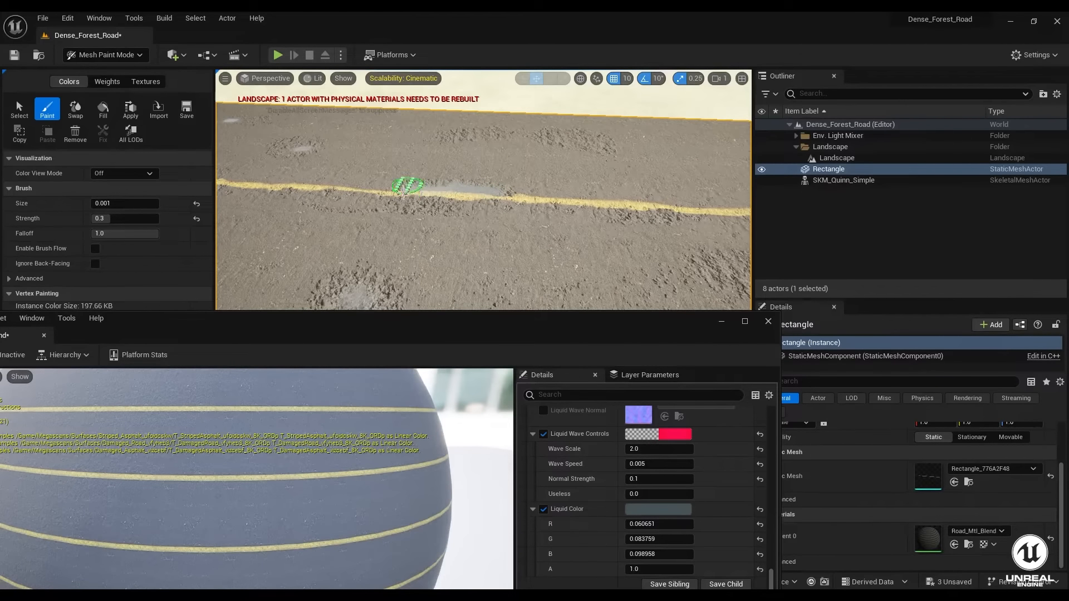
- Paint a curved puddle in the near lane's large gravel patch and two smaller ones beside the yellow line
mouse_move(471, 206)
right_down()
mouse_move(258, 218)
mouse_move(230, 168)
right_up()
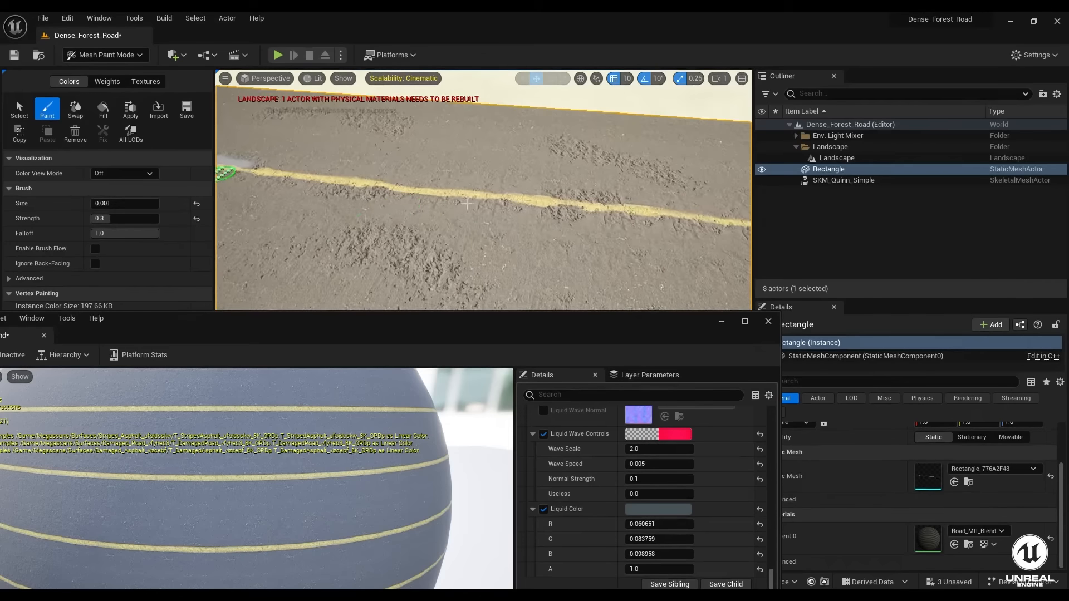
mouse_move(398, 244)
mouse_down()
mouse_move(440, 279)
mouse_move(359, 239)
mouse_move(368, 251)
mouse_up()
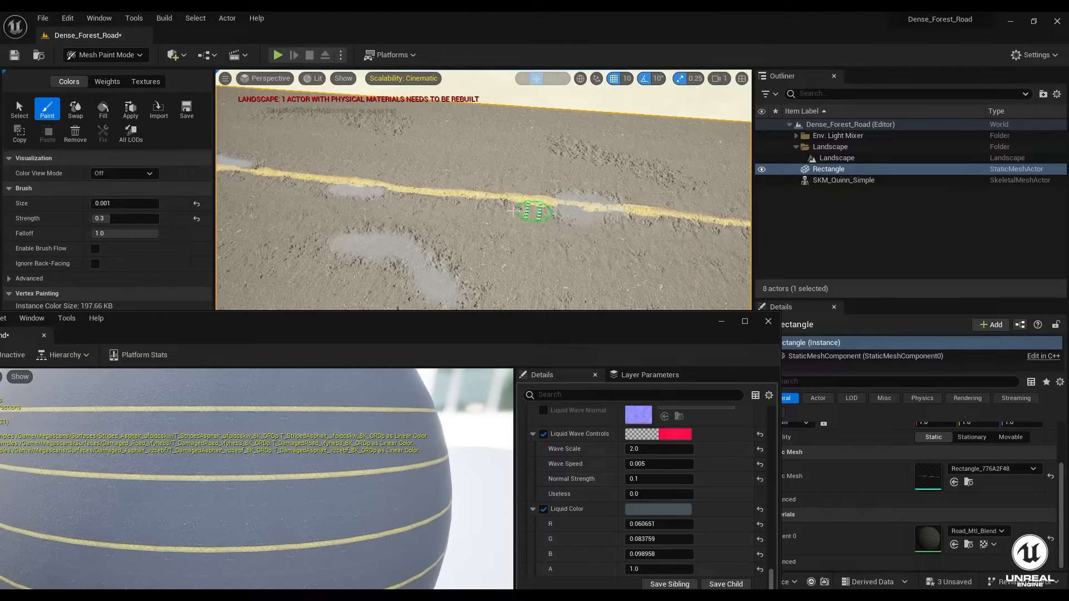
right_drag(474, 199, 223, 217)
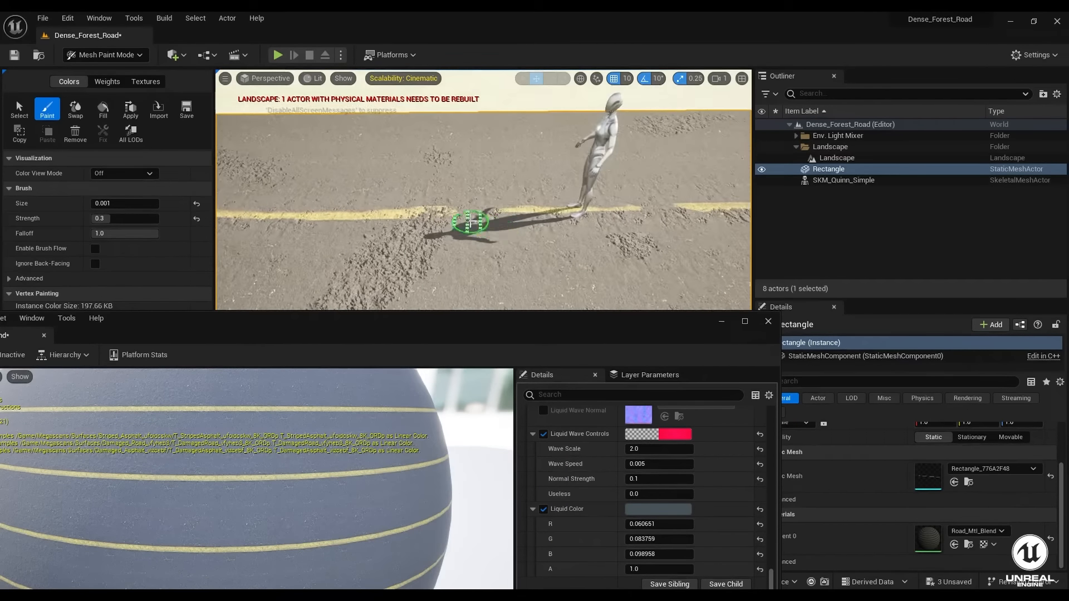
- Paint a long diagonal puddle along the gravel track leading up to the mannequin's shadow
mouse_move(477, 219)
right_down()
mouse_move(514, 149)
mouse_move(590, 186)
mouse_move(498, 220)
right_up()
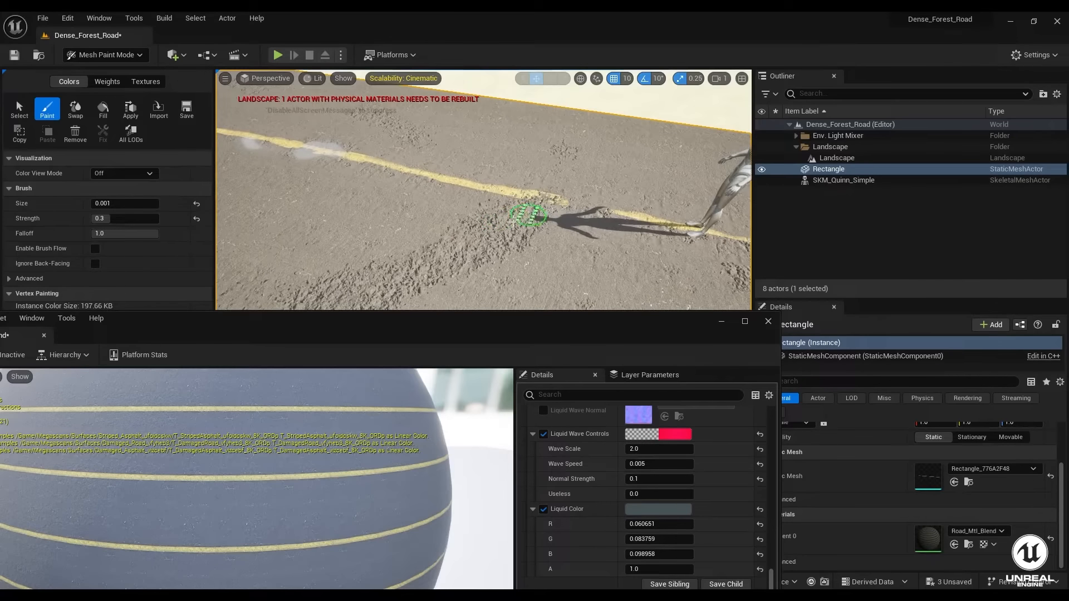
mouse_move(528, 216)
mouse_down()
mouse_move(354, 291)
mouse_move(495, 245)
mouse_move(525, 209)
mouse_up()
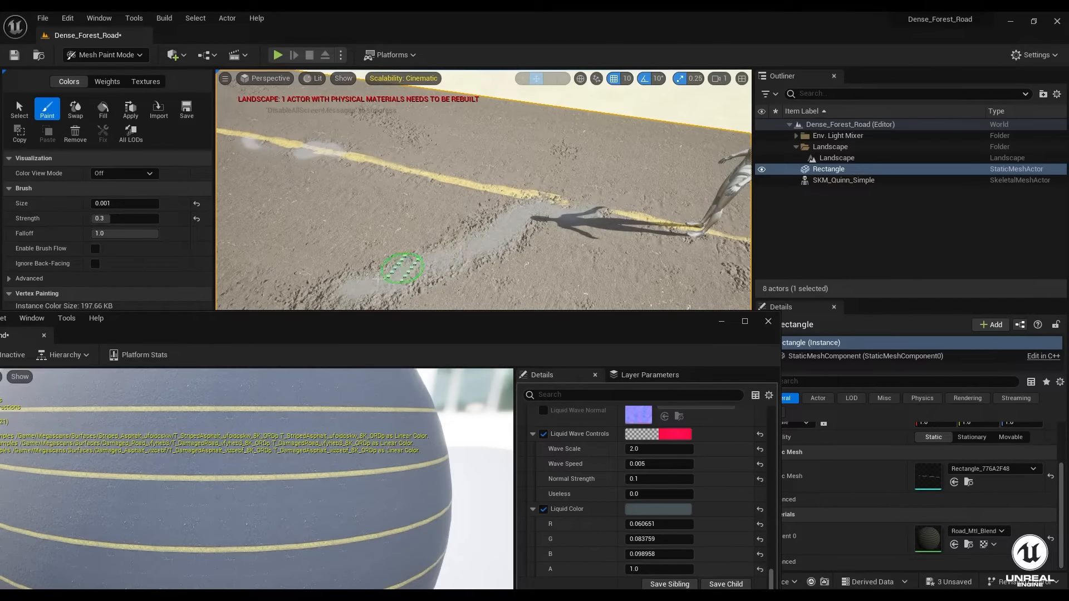
mouse_move(346, 301)
right_down()
mouse_move(279, 290)
mouse_move(347, 301)
right_up()
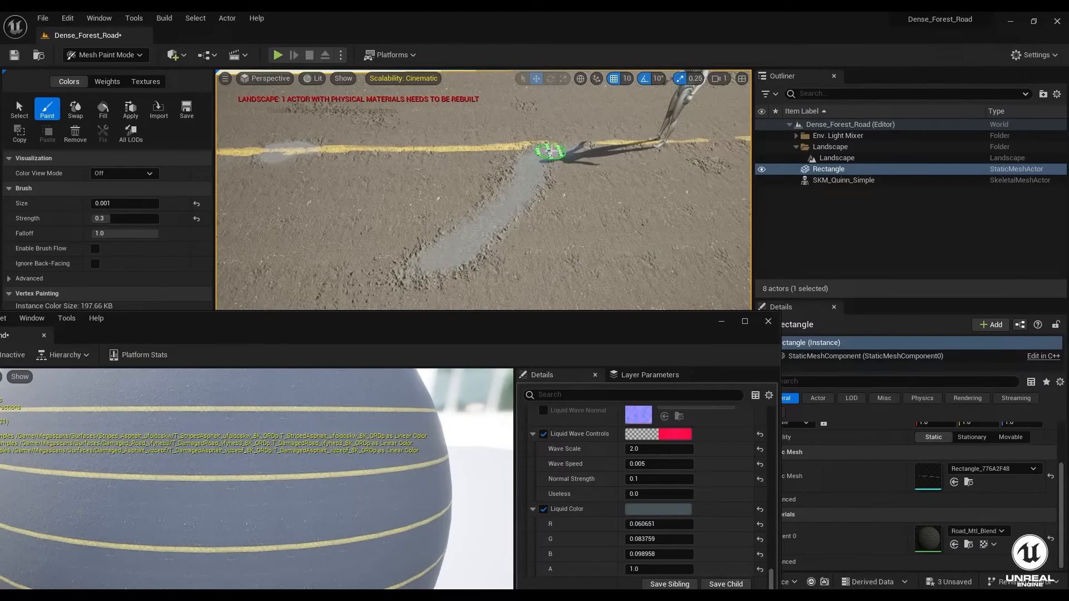
- Paint small puddles on both sides of the mannequin, along the yellow line past it, and in the roadside gravel patch
right_drag(550, 151, 592, 210)
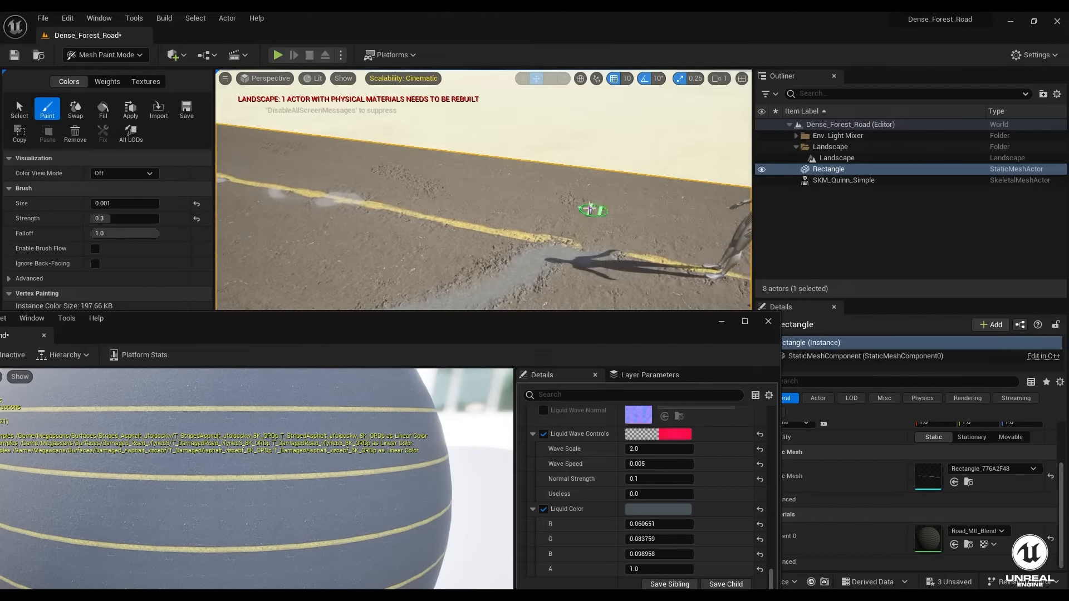
mouse_move(505, 226)
right_down()
mouse_move(360, 229)
mouse_move(518, 265)
mouse_move(518, 284)
mouse_move(590, 240)
mouse_move(334, 232)
right_up()
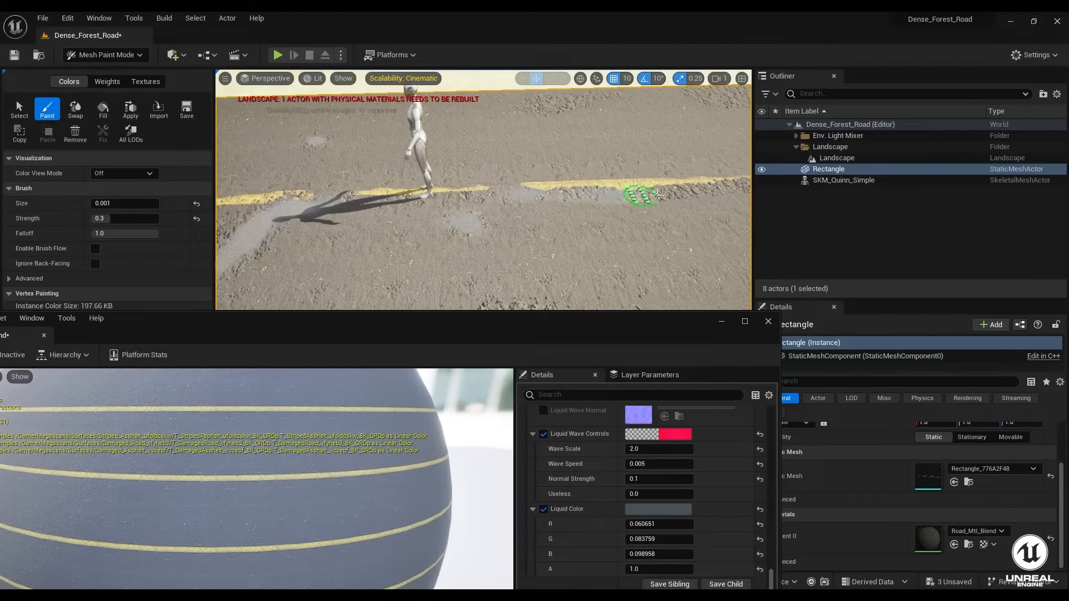
mouse_move(668, 198)
right_down()
mouse_move(632, 174)
mouse_move(608, 232)
mouse_move(556, 220)
mouse_move(507, 189)
mouse_move(632, 222)
right_up()
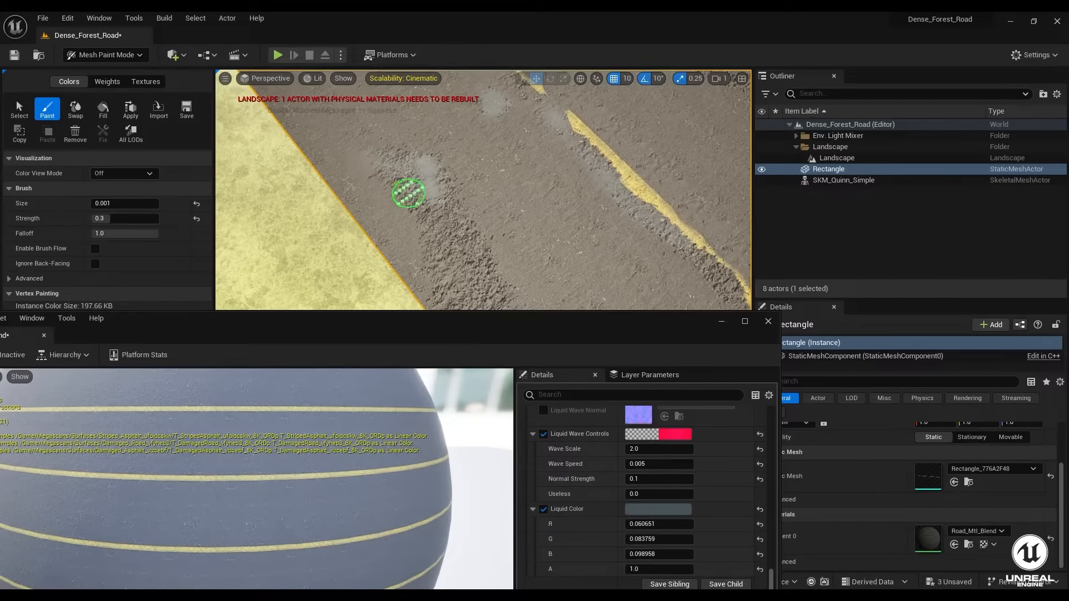
mouse_move(406, 179)
right_down()
mouse_move(429, 189)
mouse_move(431, 165)
right_up()
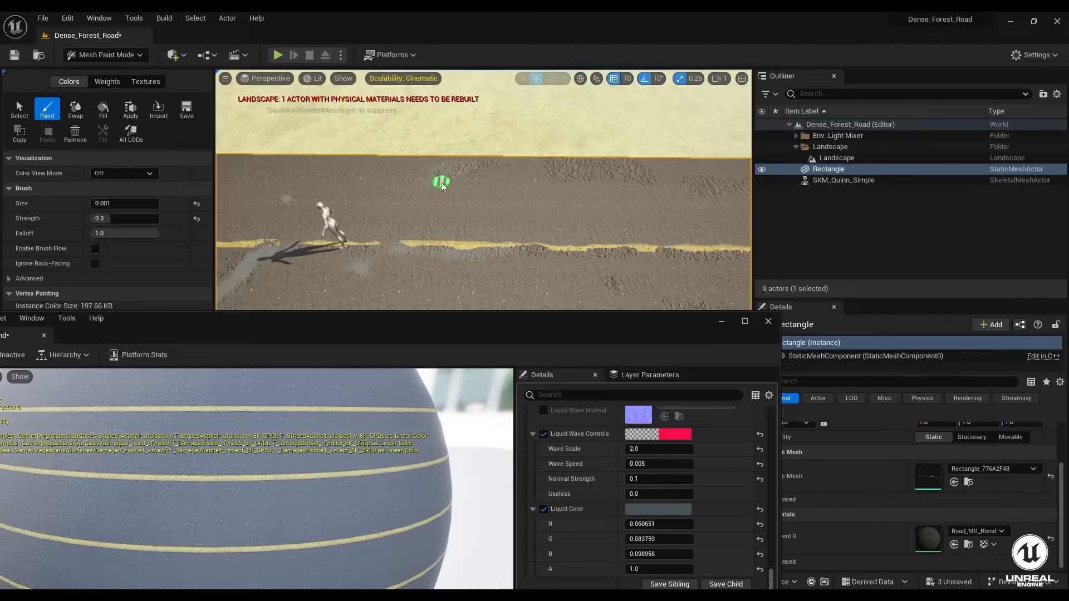
- Paint an elongated puddle in the near lane's gravel patch and smaller ones beside the yellow line and in the far lane
mouse_move(442, 182)
right_down()
mouse_move(457, 152)
mouse_move(494, 165)
mouse_move(435, 135)
mouse_move(451, 274)
mouse_move(264, 301)
mouse_move(466, 210)
mouse_move(494, 165)
right_up()
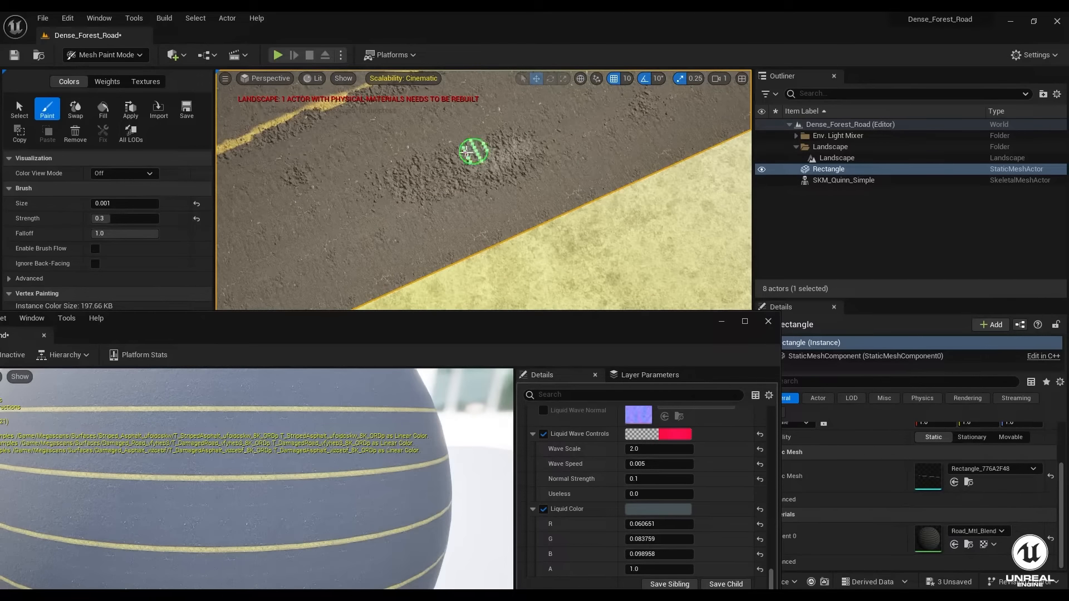
mouse_move(525, 160)
mouse_down()
mouse_move(429, 179)
mouse_move(446, 195)
mouse_move(520, 154)
mouse_move(382, 175)
mouse_move(506, 169)
mouse_up()
mouse_move(507, 169)
right_down()
mouse_move(556, 210)
mouse_move(490, 248)
right_up()
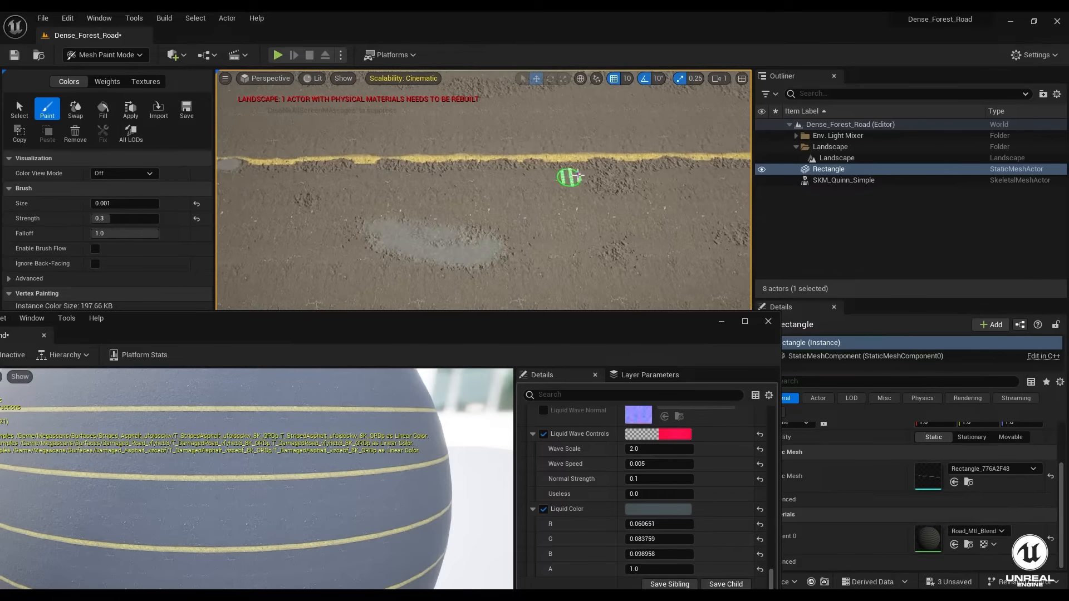
mouse_move(618, 180)
mouse_down()
mouse_move(608, 199)
mouse_move(599, 167)
mouse_up()
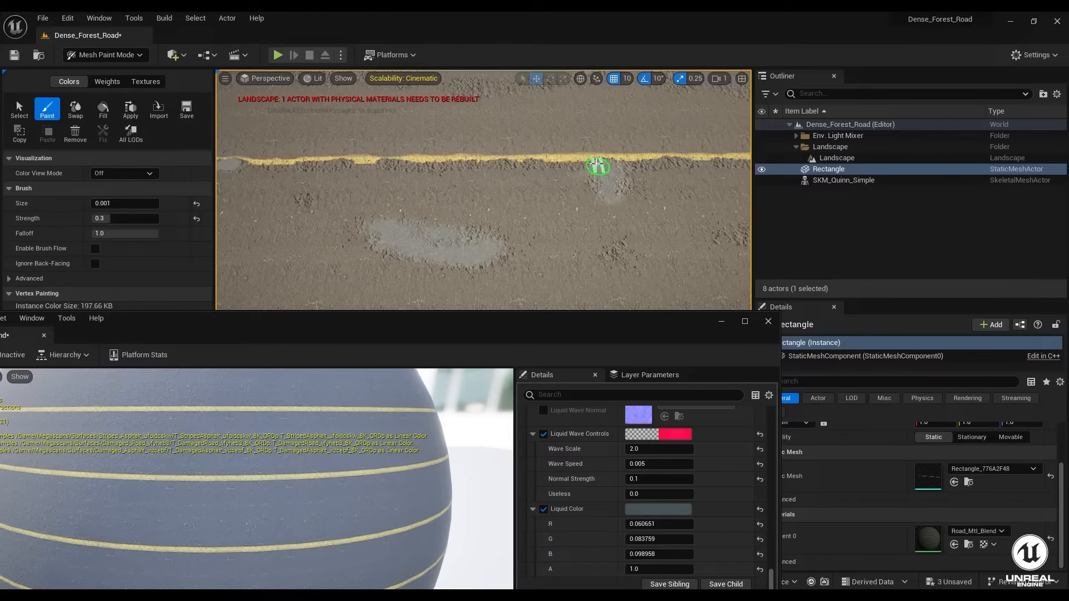
right_drag(608, 250, 436, 274)
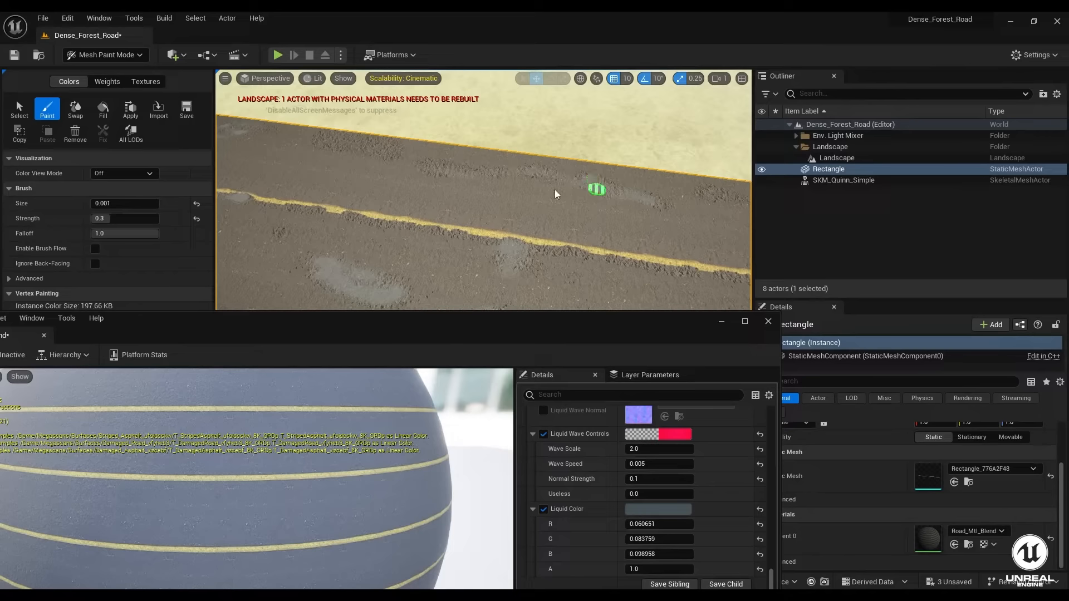
- Paint a small puddle in the middle of the near lane and a long one along the roadside gravel patch
mouse_move(425, 196)
right_down()
mouse_move(499, 184)
mouse_move(456, 232)
mouse_move(446, 215)
right_up()
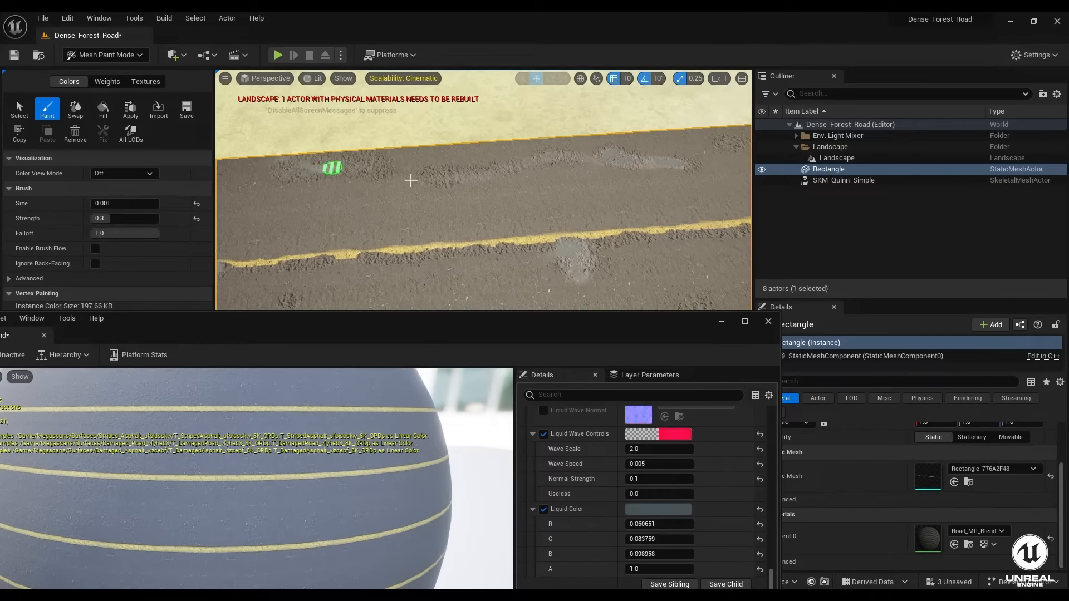
mouse_move(411, 180)
right_down()
mouse_move(423, 190)
mouse_move(412, 218)
right_up()
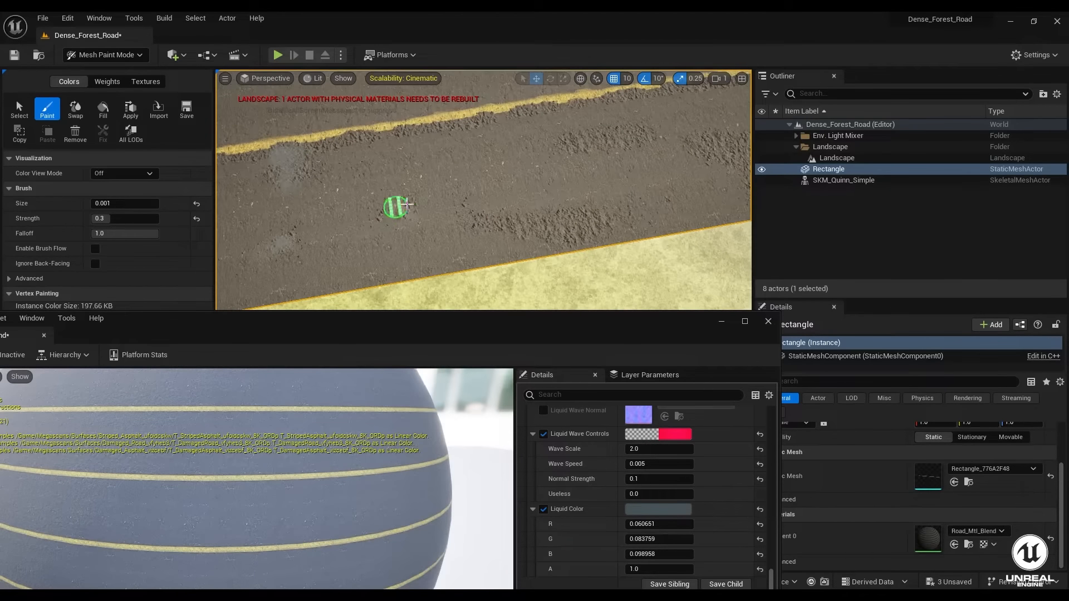
drag(410, 204, 391, 214)
drag(482, 229, 595, 224)
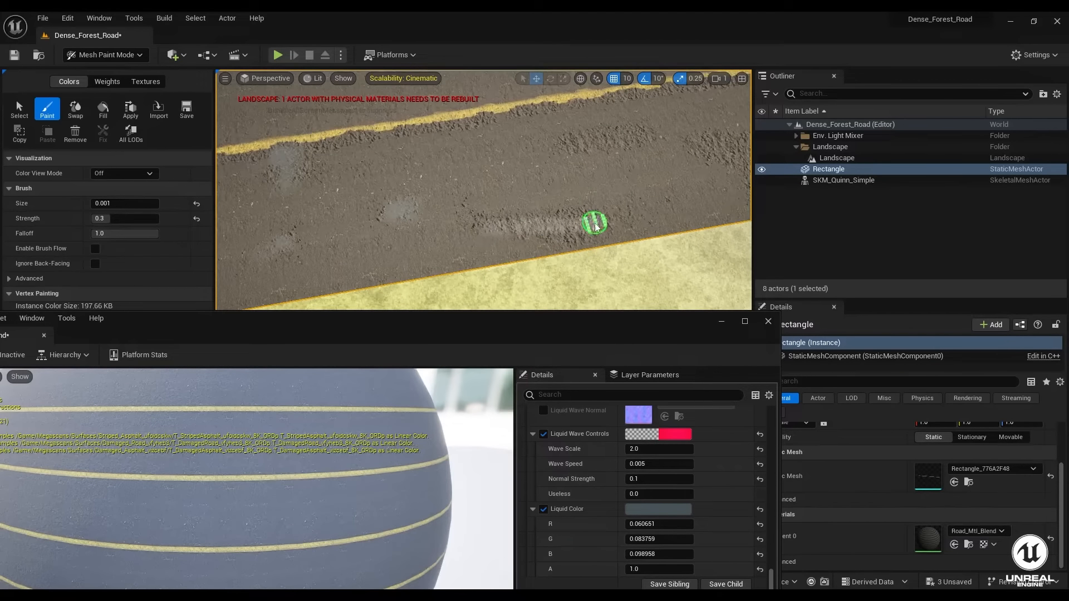
- Paint an elongated puddle in the near lane below the yellow line and a branching one in the large gravel patch
mouse_move(592, 220)
right_down()
mouse_move(543, 265)
mouse_move(456, 265)
right_up()
mouse_move(508, 196)
mouse_down()
mouse_move(453, 191)
mouse_move(525, 200)
mouse_move(470, 191)
mouse_move(485, 197)
mouse_up()
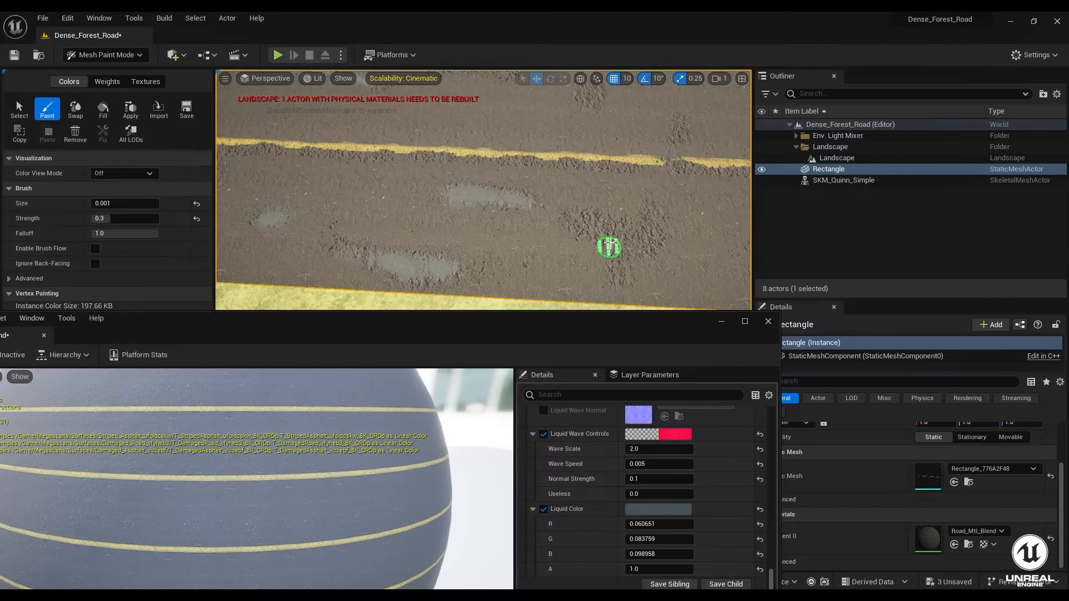
mouse_move(607, 245)
mouse_down()
mouse_move(571, 210)
mouse_move(618, 245)
mouse_move(604, 222)
mouse_move(645, 229)
mouse_move(632, 241)
mouse_move(645, 217)
mouse_move(643, 248)
mouse_up()
right_drag(643, 247, 665, 237)
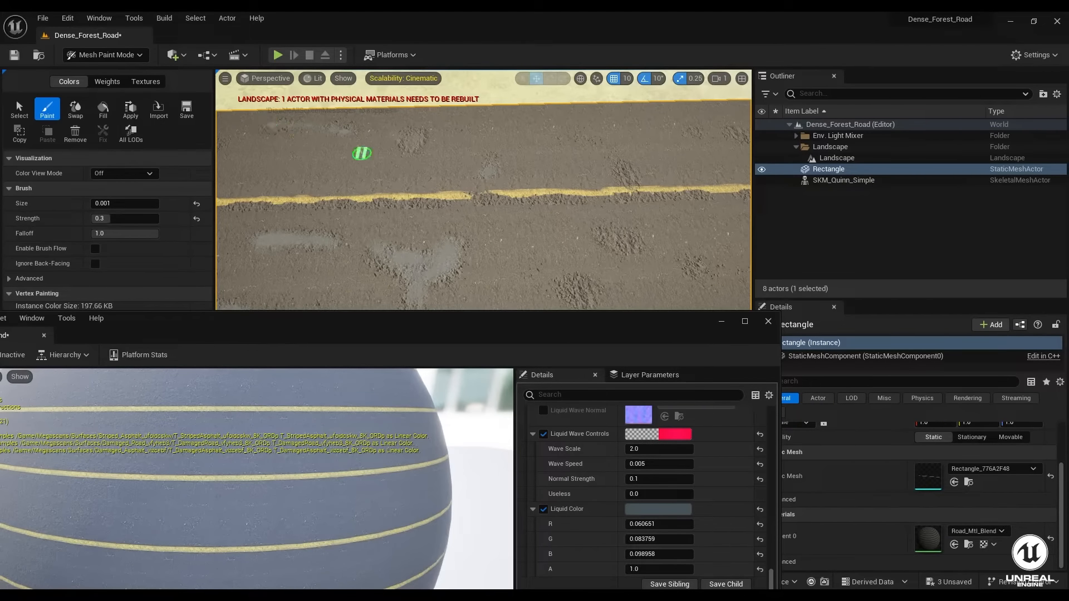
- Paint small puddles in the round gravel patches around the yellow line and one where the line meets the road's end
mouse_move(362, 153)
right_down()
mouse_move(301, 147)
mouse_move(359, 167)
mouse_move(366, 184)
right_up()
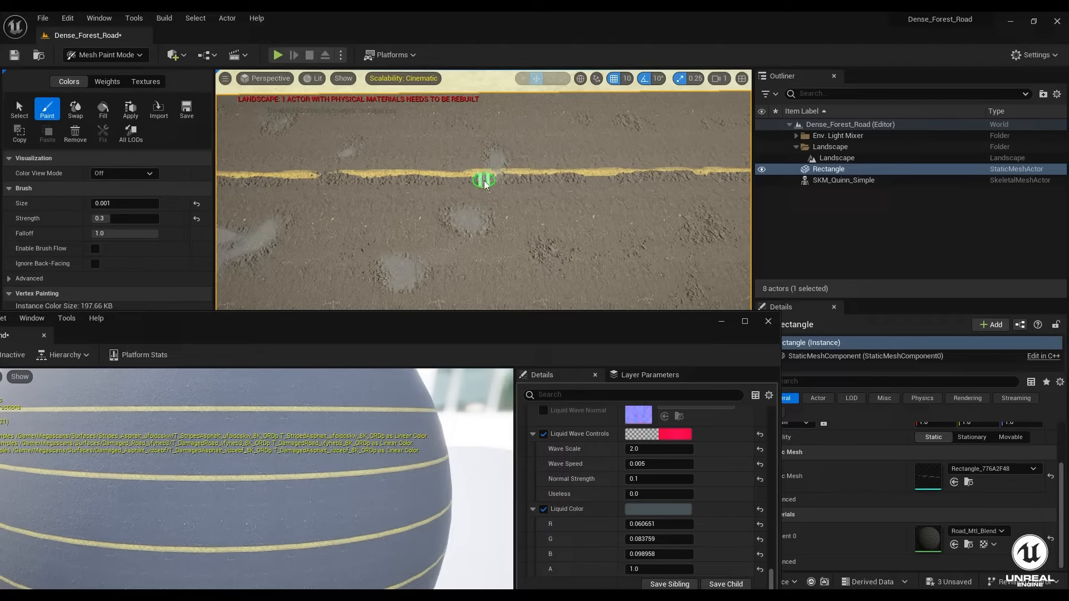
mouse_move(500, 185)
right_down()
mouse_move(389, 170)
mouse_move(405, 169)
mouse_move(370, 146)
mouse_move(420, 170)
mouse_move(502, 173)
mouse_move(582, 198)
right_up()
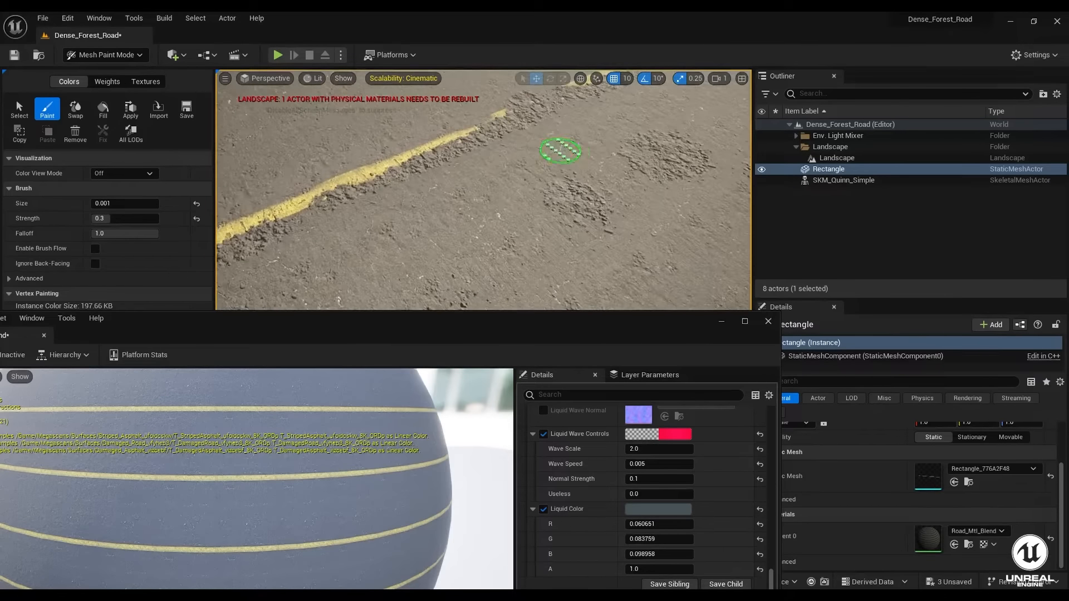
mouse_move(563, 151)
right_down()
mouse_move(520, 112)
mouse_move(557, 152)
right_up()
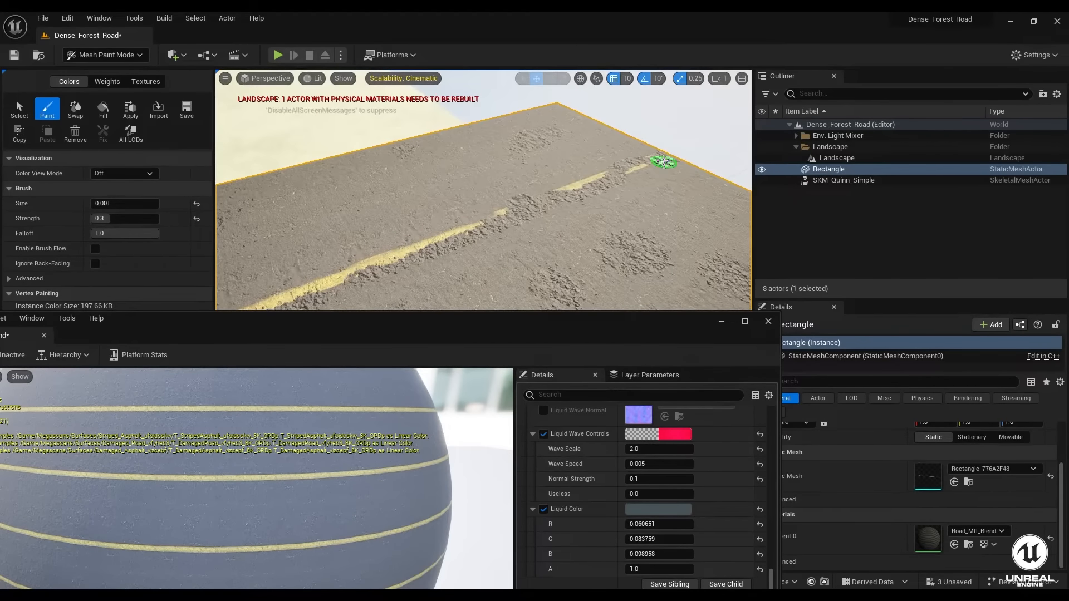
right_drag(661, 163, 601, 150)
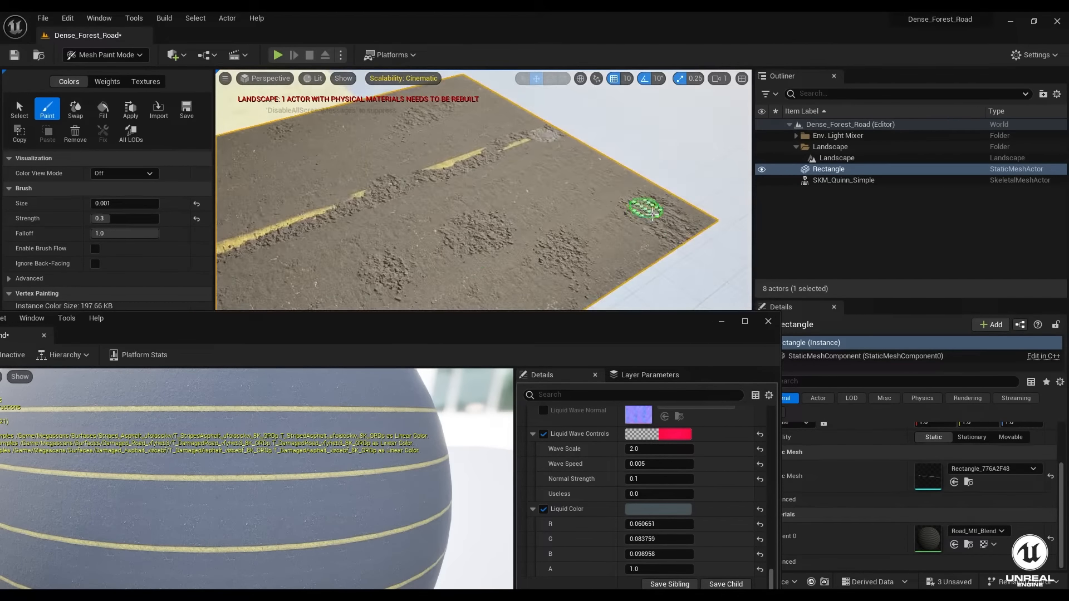
- Paint puddles in the corner gravel patch, in the near lane's three round patches and along the broken yellow line at the road's end
drag(663, 204, 643, 193)
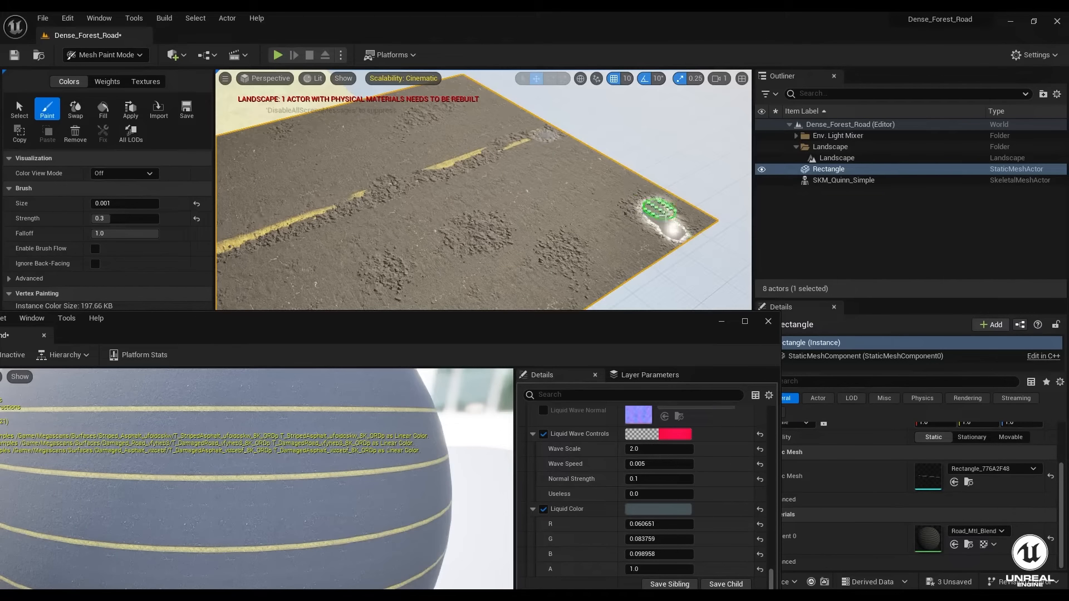
mouse_move(555, 259)
mouse_down()
mouse_move(572, 255)
mouse_move(558, 241)
mouse_move(549, 256)
mouse_up()
mouse_move(472, 224)
mouse_down()
mouse_move(490, 232)
mouse_move(448, 241)
mouse_up()
mouse_move(490, 152)
mouse_down()
mouse_move(302, 233)
mouse_move(231, 249)
mouse_up()
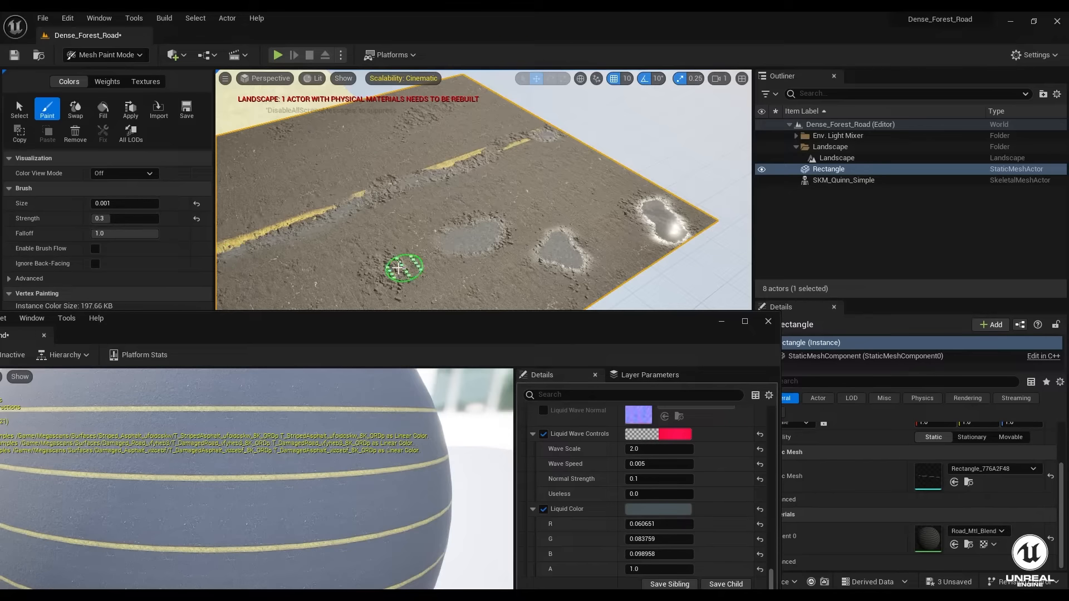
mouse_move(406, 257)
mouse_down()
mouse_move(382, 277)
mouse_move(379, 257)
mouse_up()
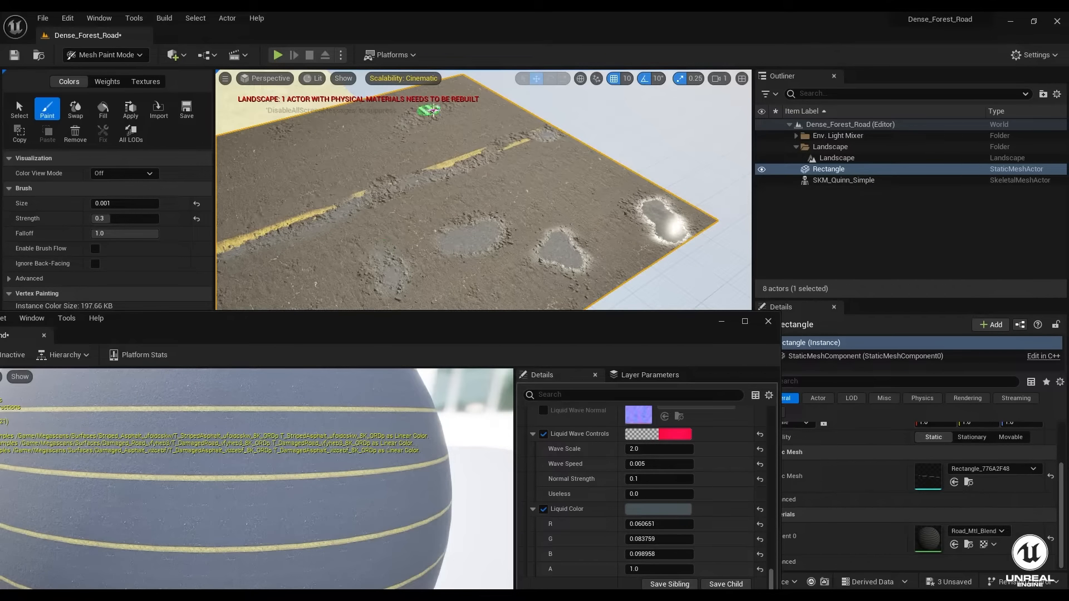
- Paint a long, wide puddle through the near lane's elongated gravel patch and a small one in the far lane
right_drag(371, 135, 369, 166)
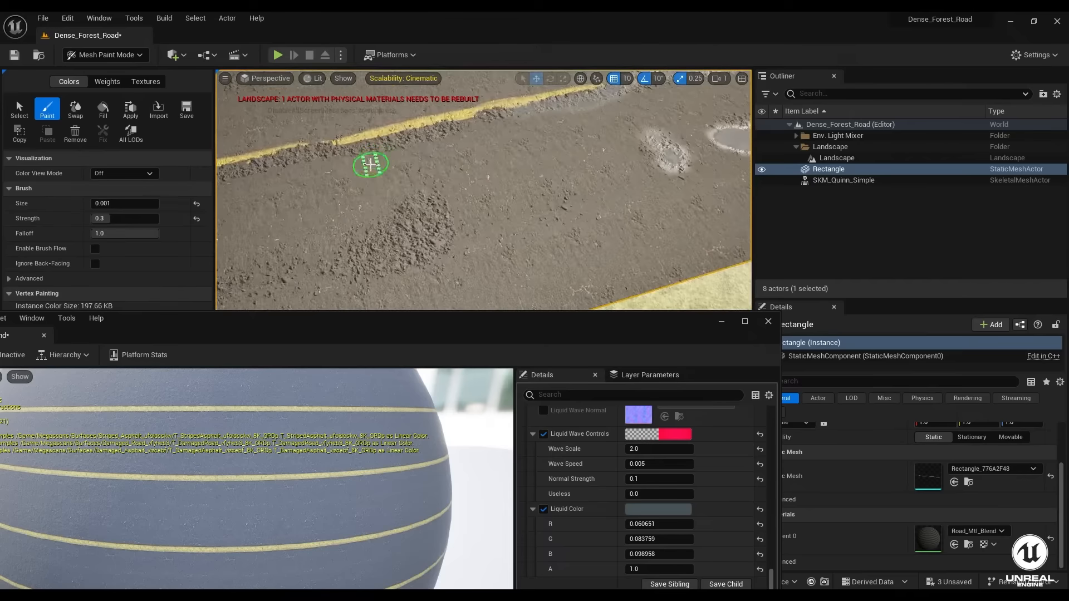
mouse_move(432, 232)
mouse_down()
mouse_move(357, 264)
mouse_move(435, 213)
mouse_move(352, 247)
mouse_up()
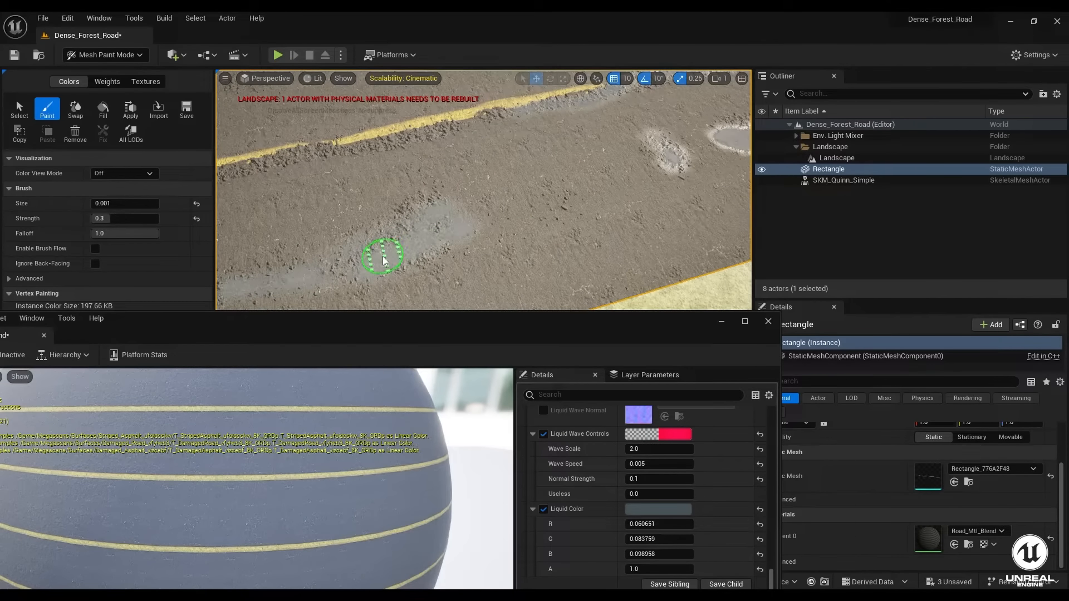
drag(424, 210, 368, 245)
right_drag(452, 190, 625, 243)
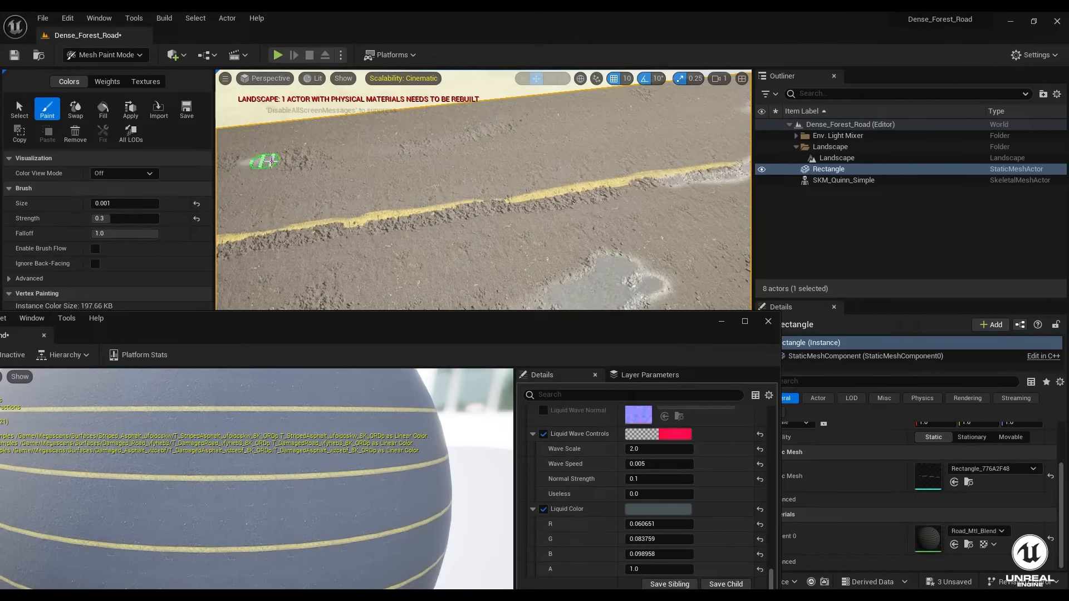
mouse_move(263, 160)
right_down()
mouse_move(625, 195)
mouse_move(690, 215)
mouse_move(741, 278)
mouse_move(635, 245)
mouse_move(468, 223)
mouse_move(394, 238)
mouse_move(544, 270)
mouse_move(478, 223)
mouse_move(434, 228)
mouse_move(384, 209)
mouse_move(412, 240)
mouse_move(403, 253)
mouse_move(249, 184)
right_up()
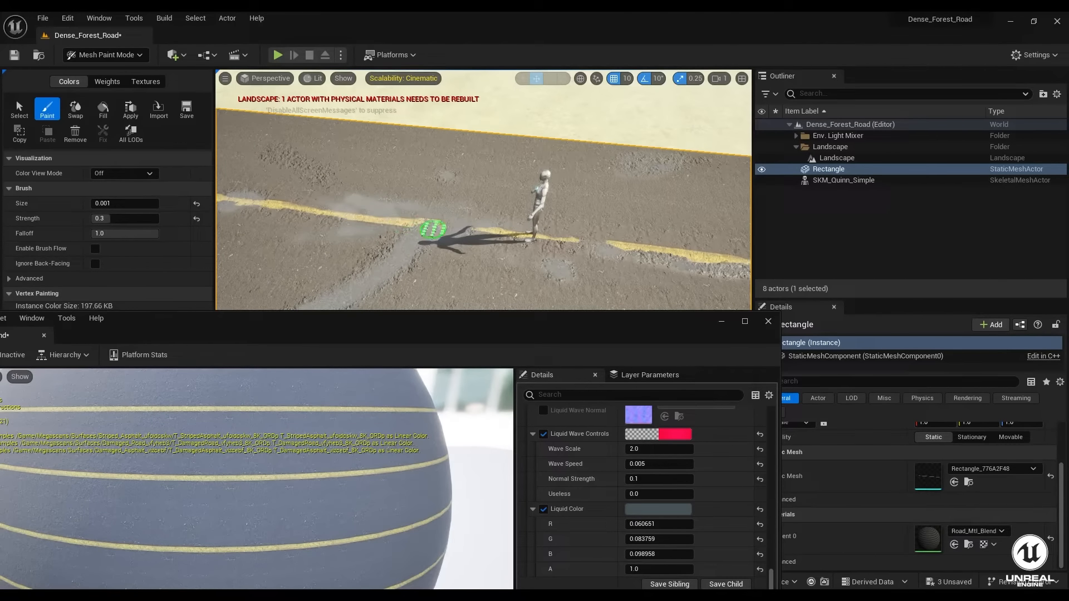
mouse_move(433, 230)
right_down()
mouse_move(454, 175)
mouse_move(499, 203)
mouse_move(490, 278)
right_up()
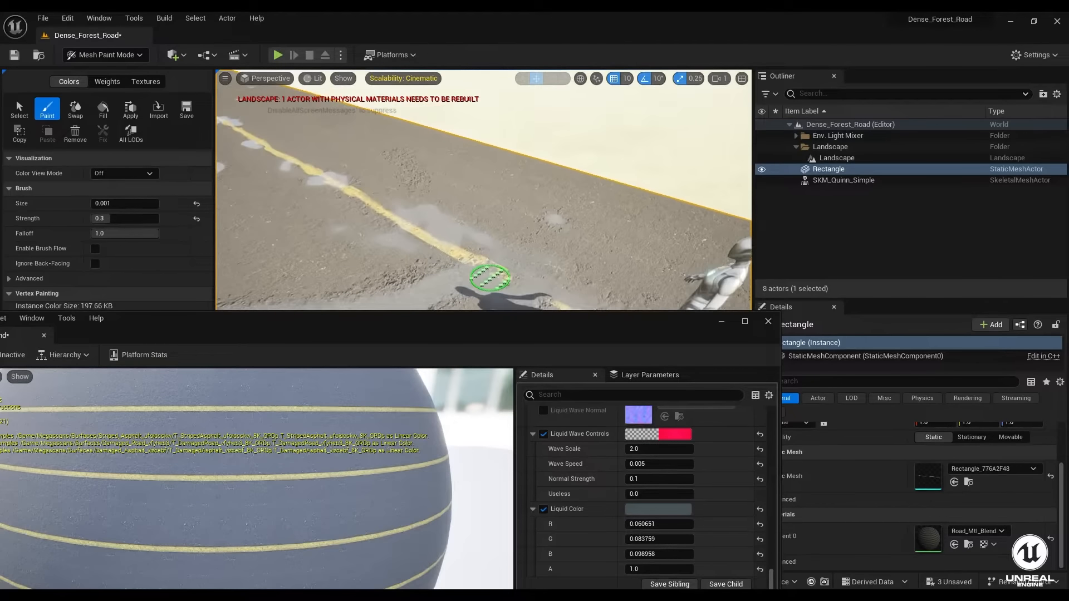
- Close the blend material's editor window and switch from mesh painting back to Selection Mode
click(769, 322)
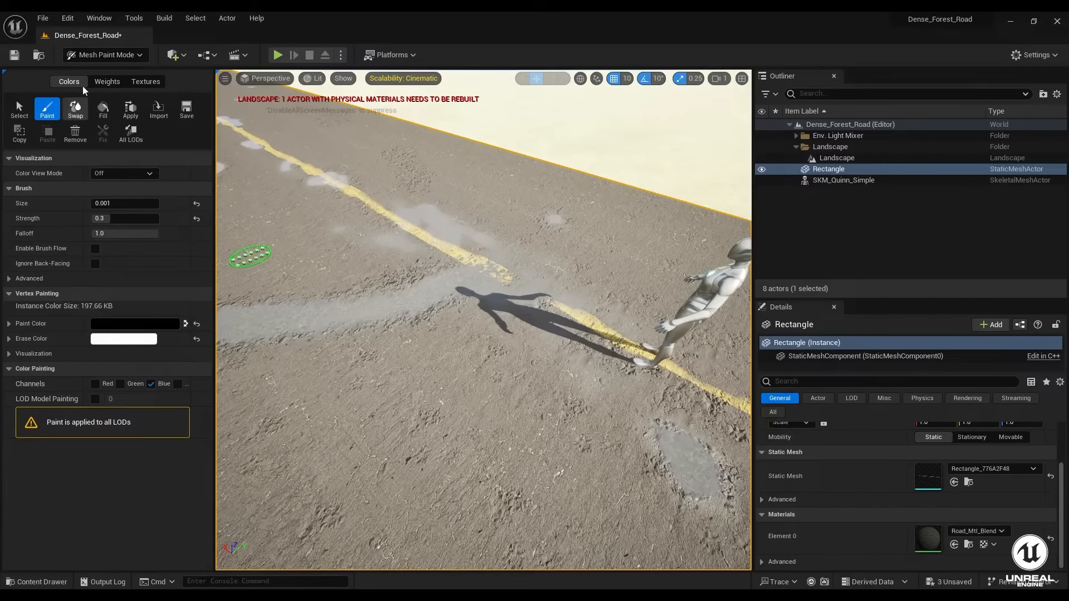
click(86, 56)
right_drag(378, 320, 656, 274)
scroll(657, 284, down, 1)
scroll(643, 325, down, 1)
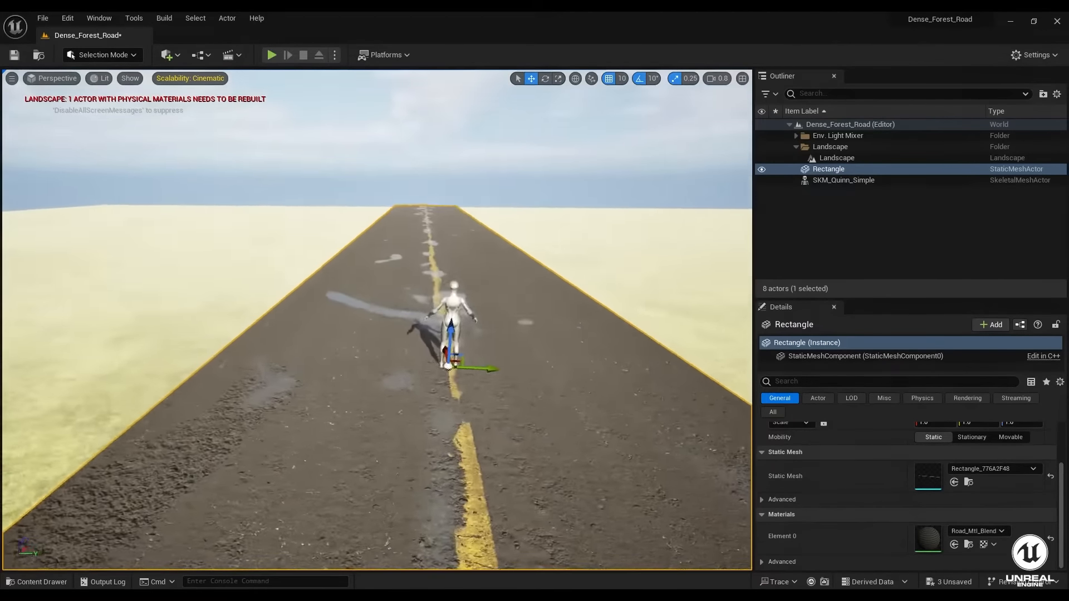
right_drag(377, 320, 363, 330)
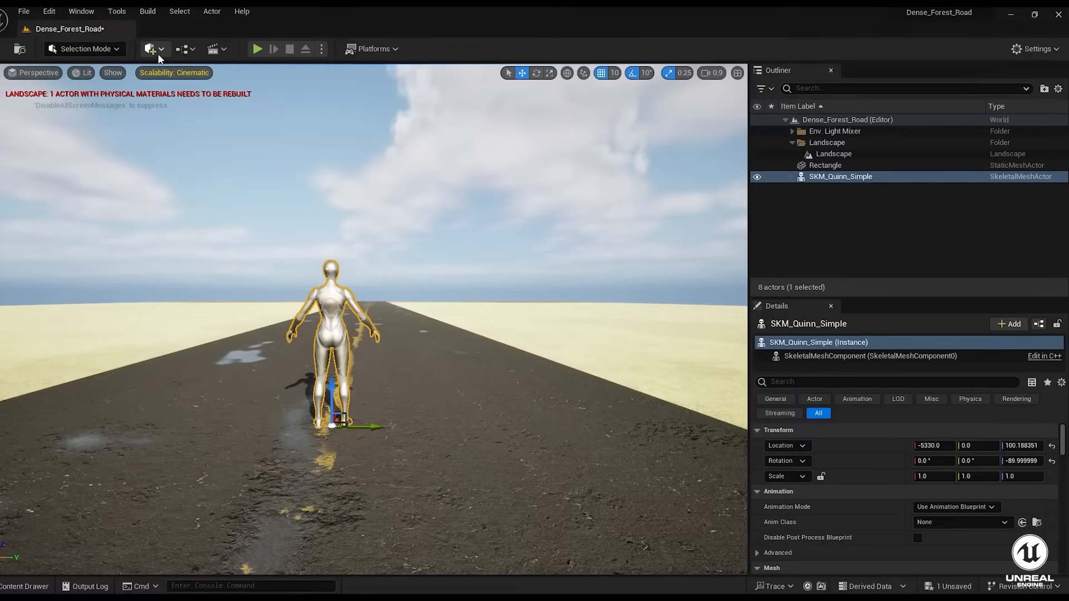
- Add a Cine Camera Actor and move it back along the road behind the mannequin to X -5500
click(175, 55)
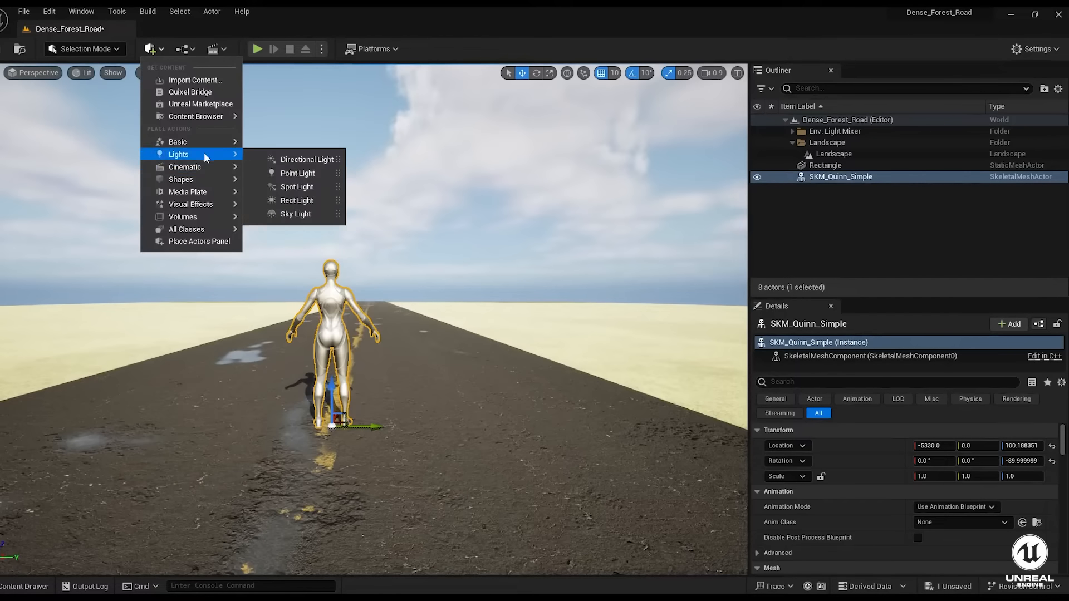
mouse_move(189, 167)
click(312, 187)
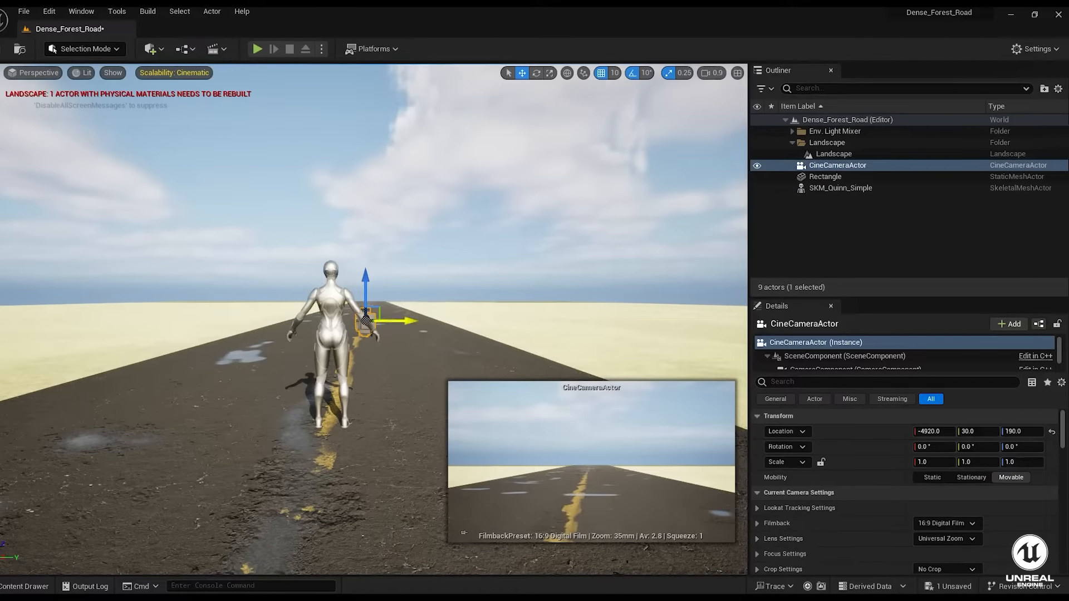
key(d)
right_drag(390, 290, 312, 309)
drag(240, 296, 626, 336)
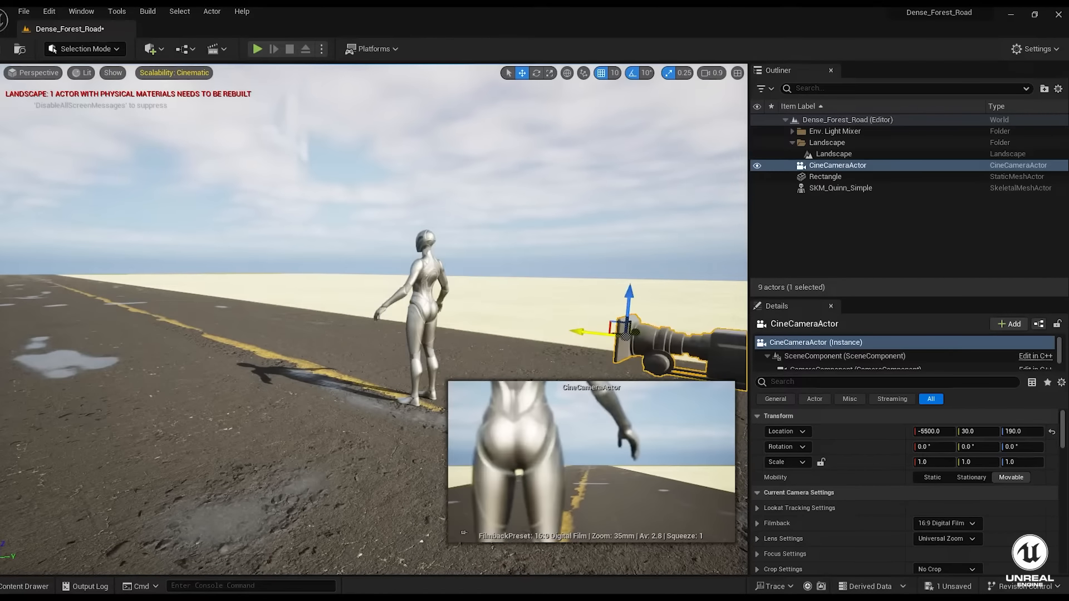
- Set the cine camera's filmback to 16:9 Digital Film, its crop to 2.39 and its current focal length to 20.0
key(s)
right_drag(590, 333, 389, 334)
key(d)
click(968, 523)
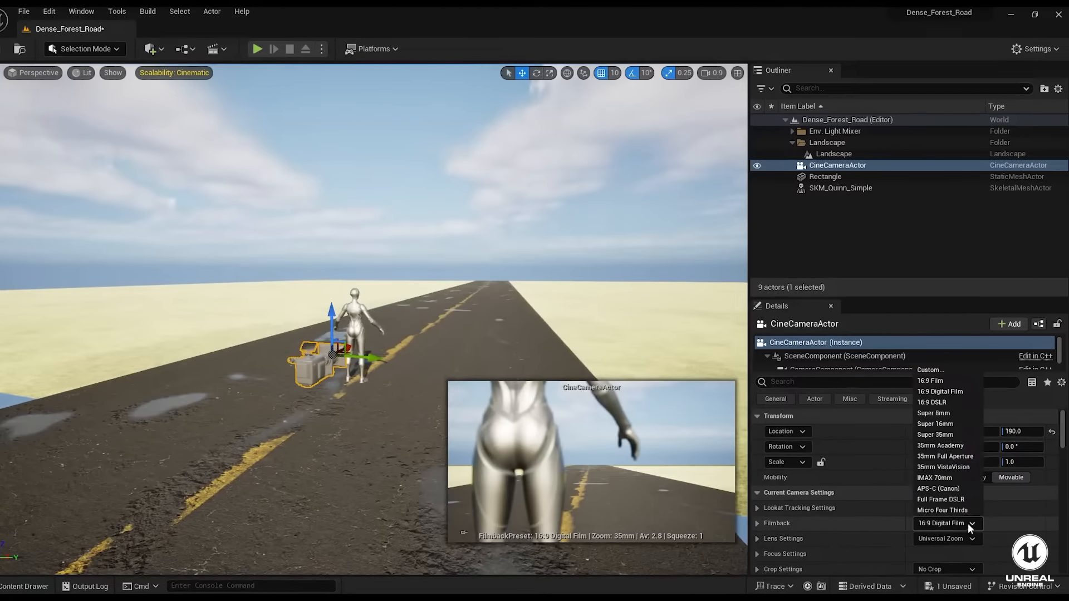
click(963, 392)
scroll(966, 534, down, 2)
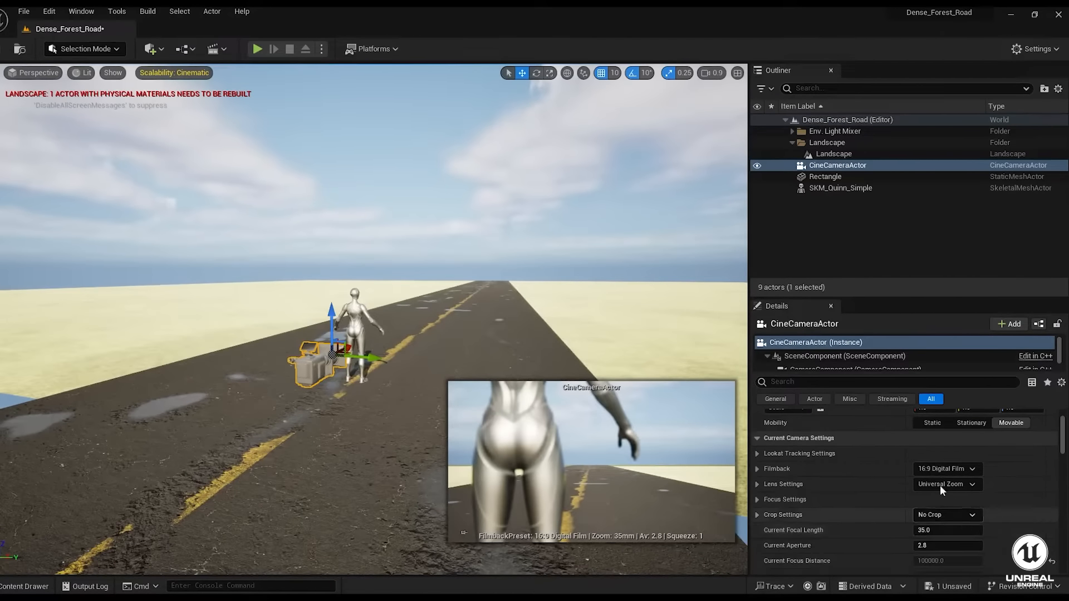
click(941, 484)
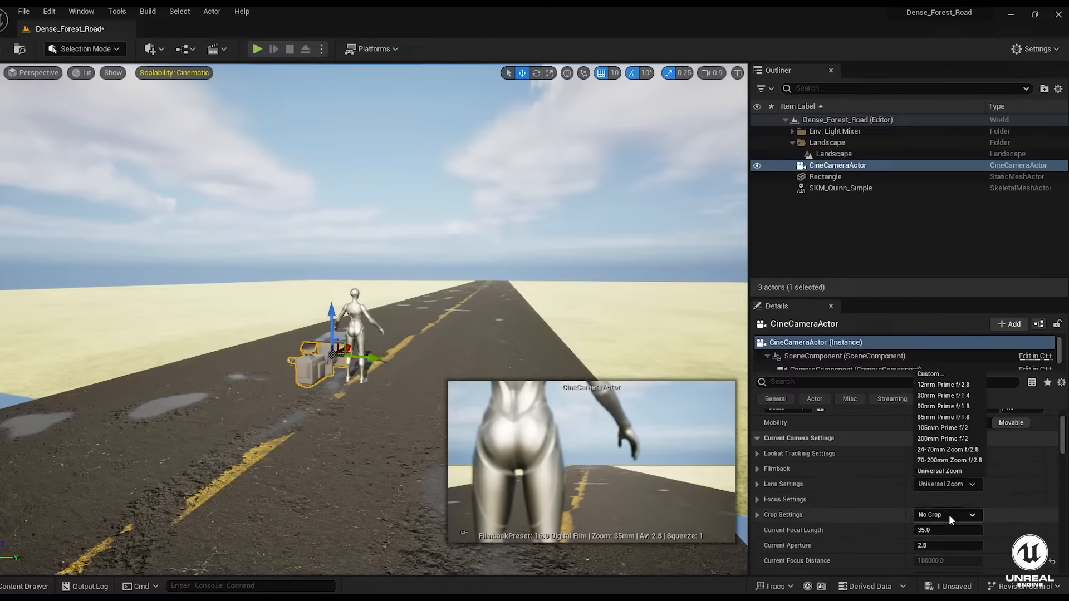
click(964, 515)
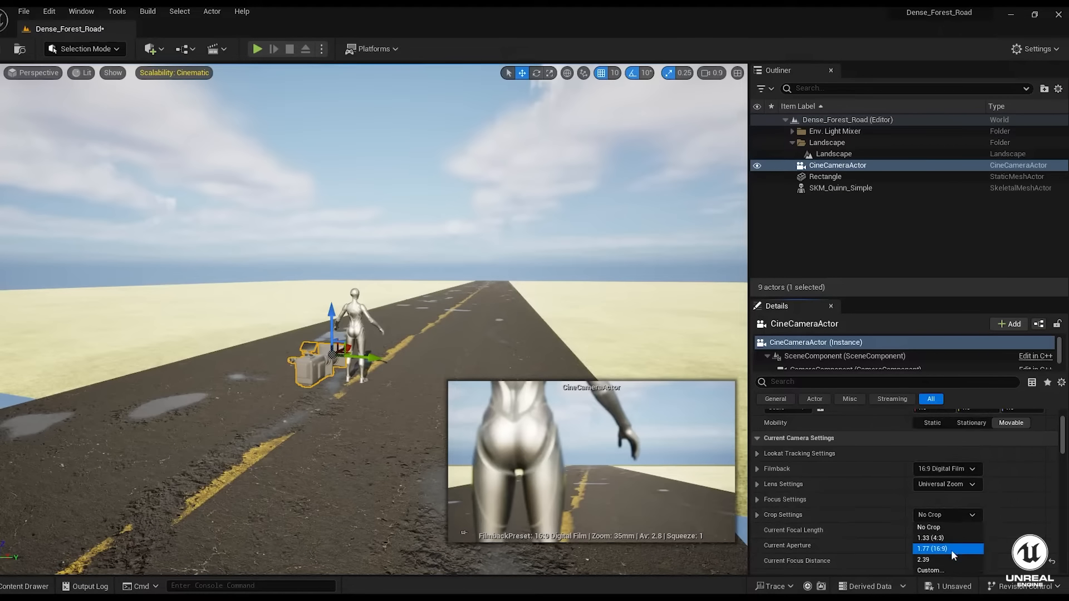
click(953, 559)
click(941, 530)
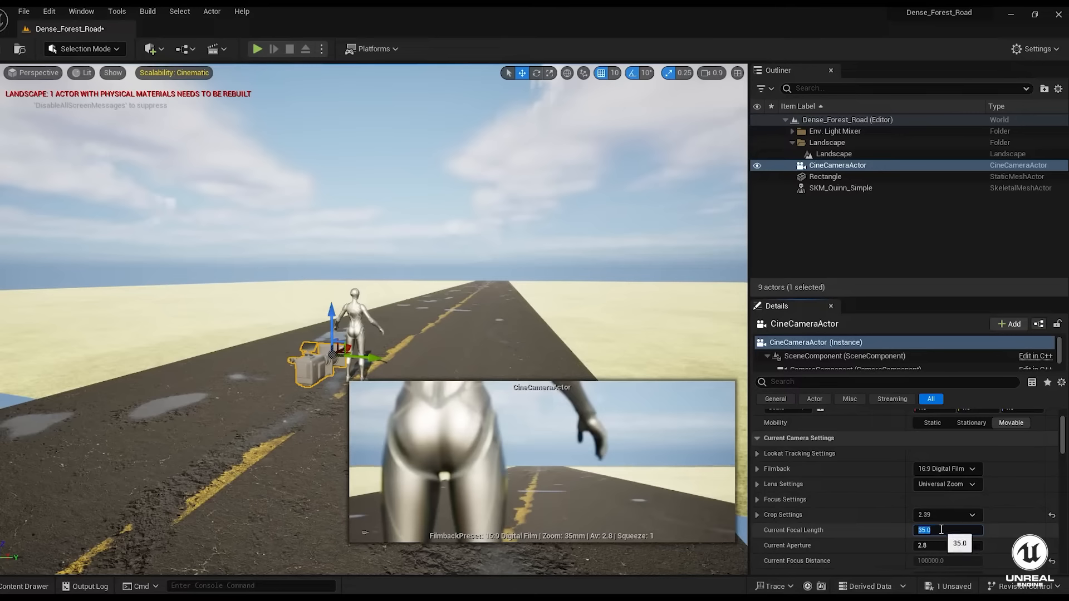
key(Return)
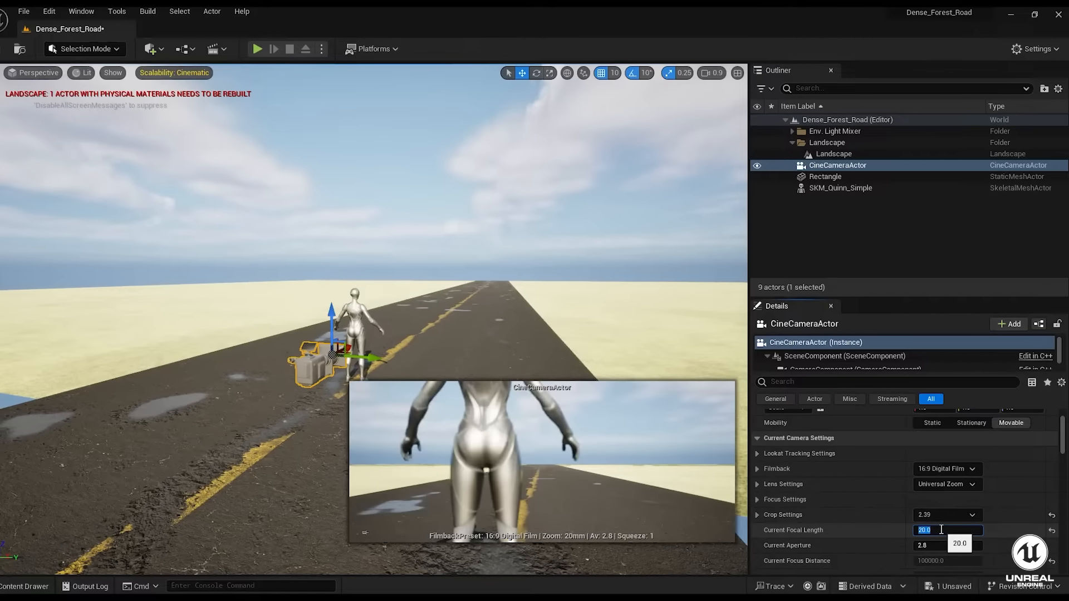
- Lower the cine camera to the mannequin's knee height and shift it sideways to center the yellow line in its view
drag(353, 367, 349, 361)
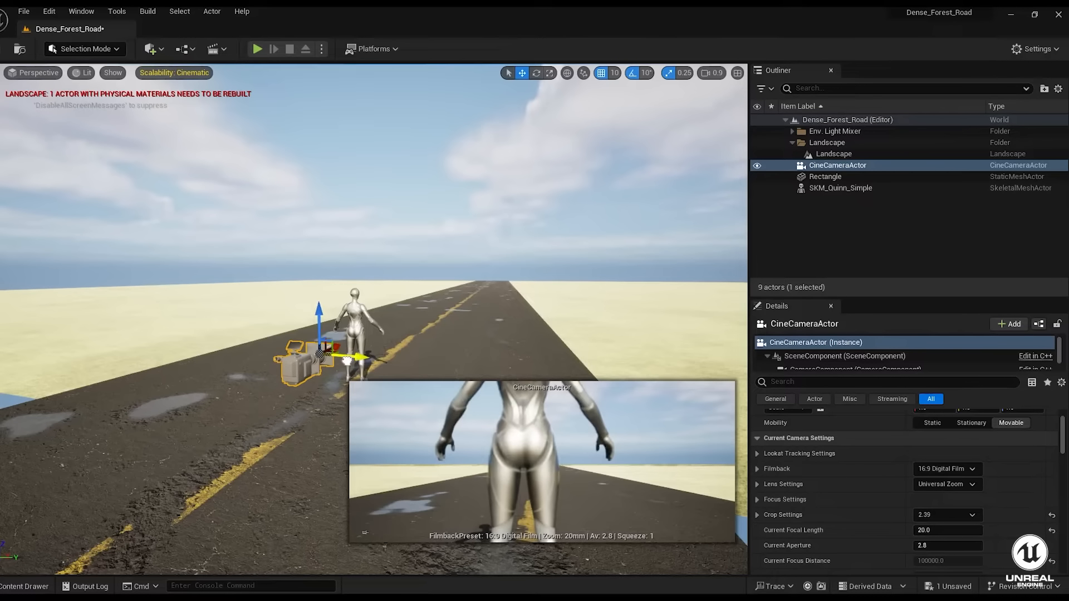
drag(314, 316, 295, 342)
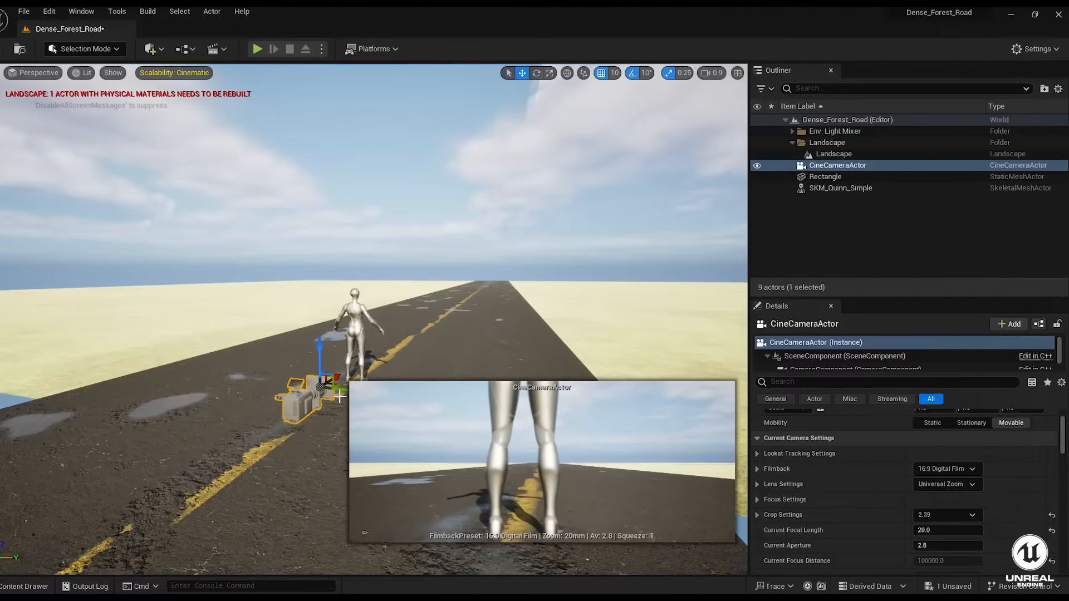
right_drag(326, 413, 418, 427)
key(a)
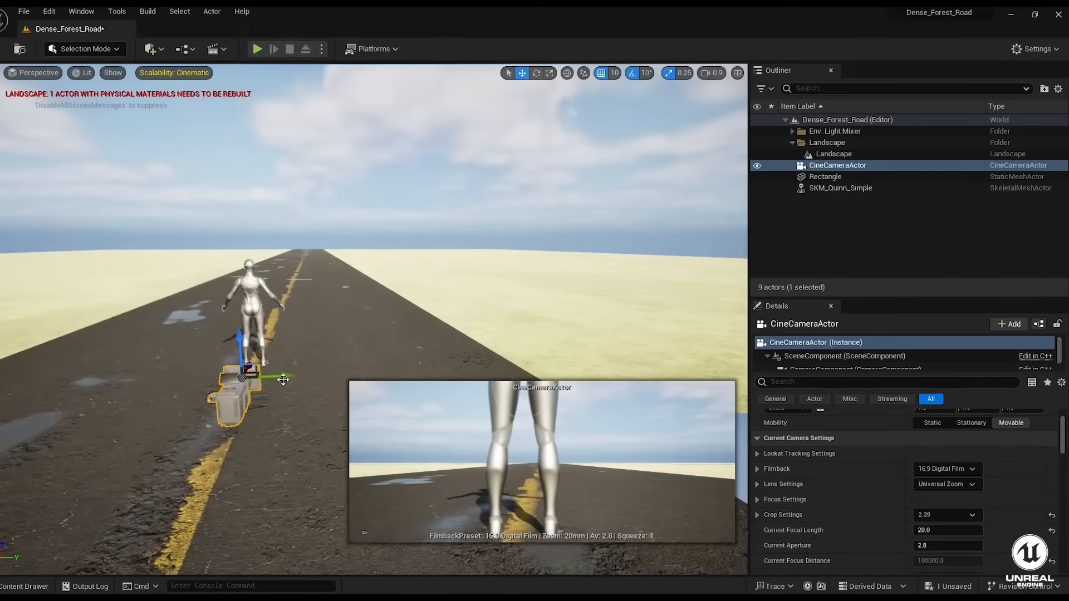
drag(280, 377, 275, 377)
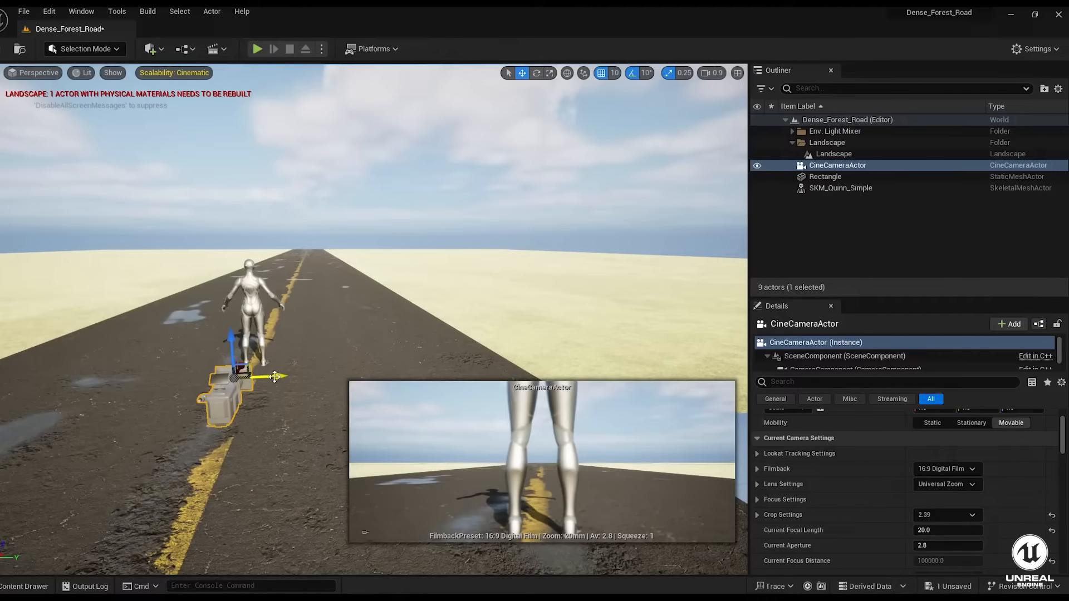
- Delete the mannequin from the road and reselect the cine camera
click(255, 309)
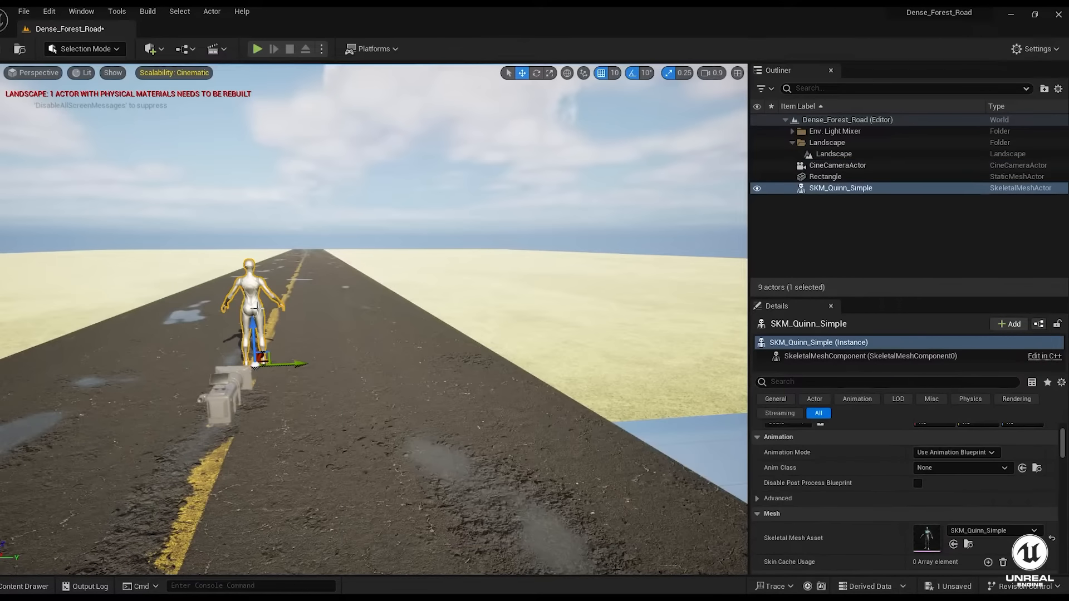
key(Delete)
click(232, 376)
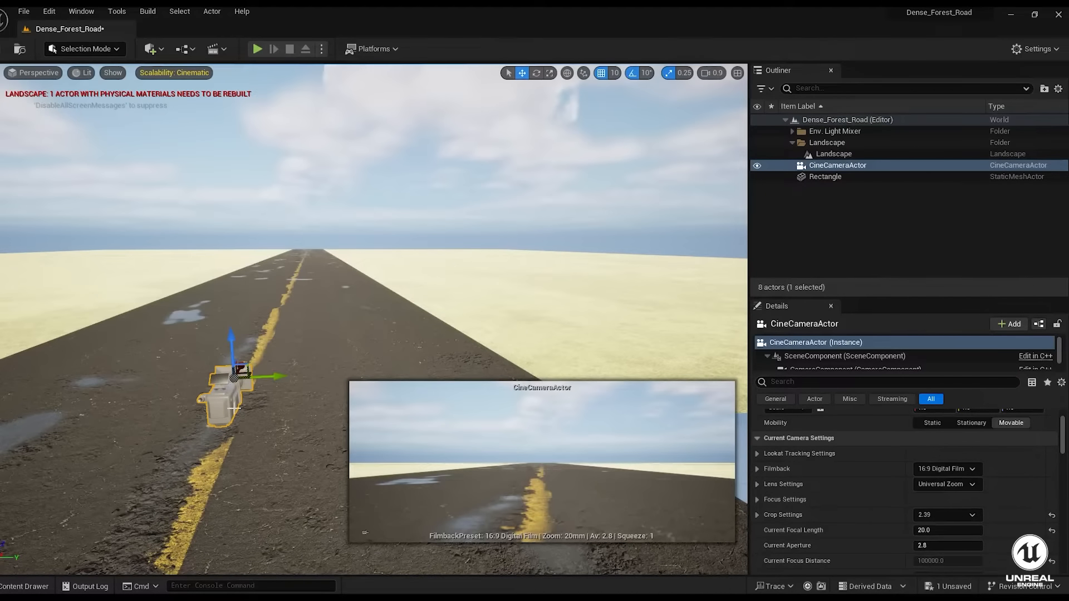
- Raise the cine camera well above the road so its view takes in more of the road surface
drag(231, 345, 230, 243)
key(e)
key(w)
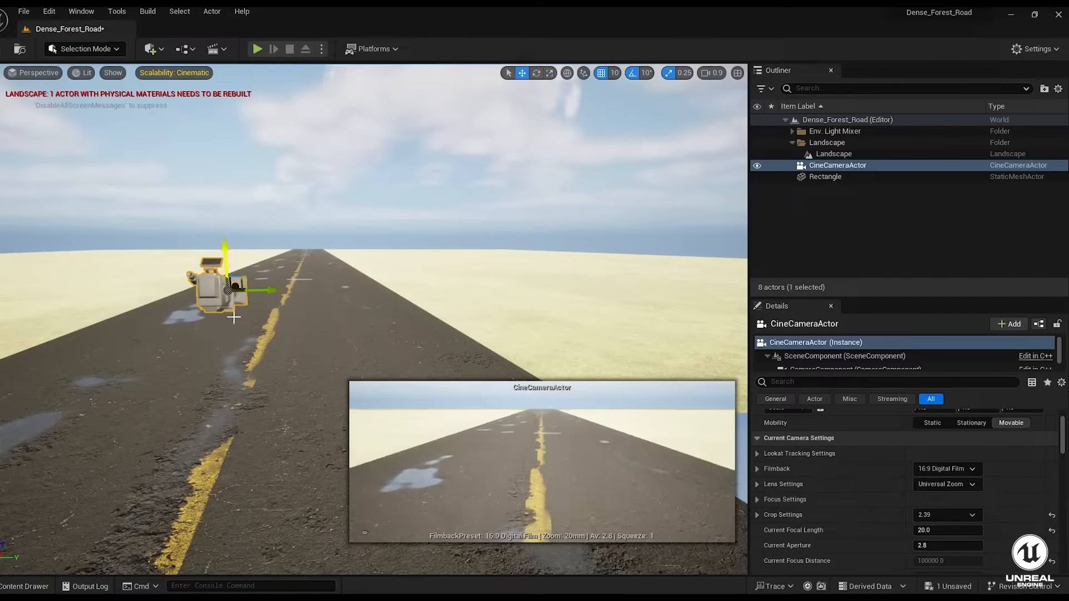
key(e)
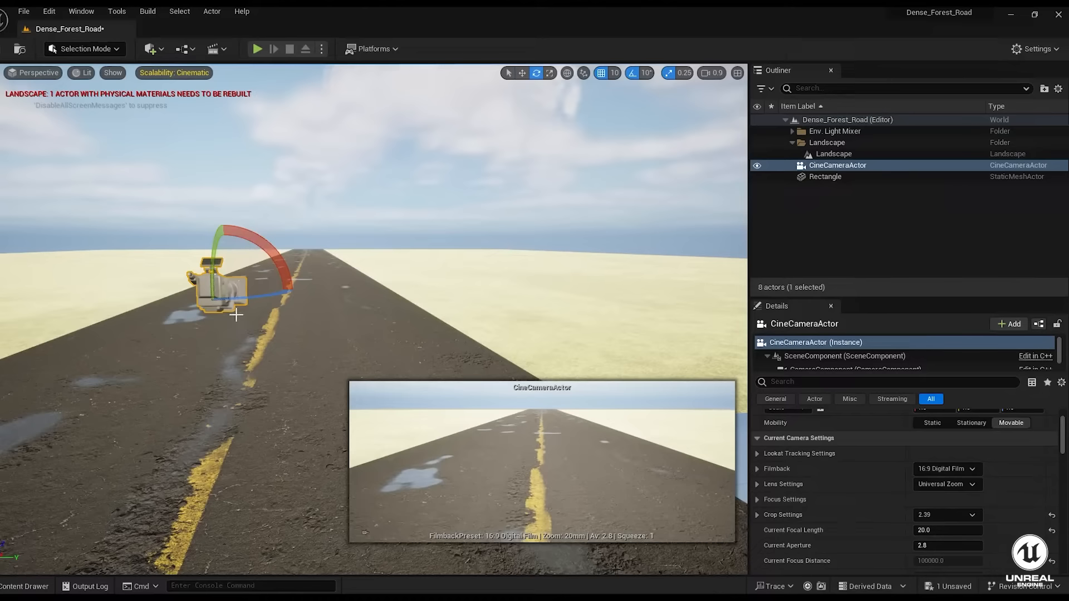
key(w)
drag(224, 263, 226, 244)
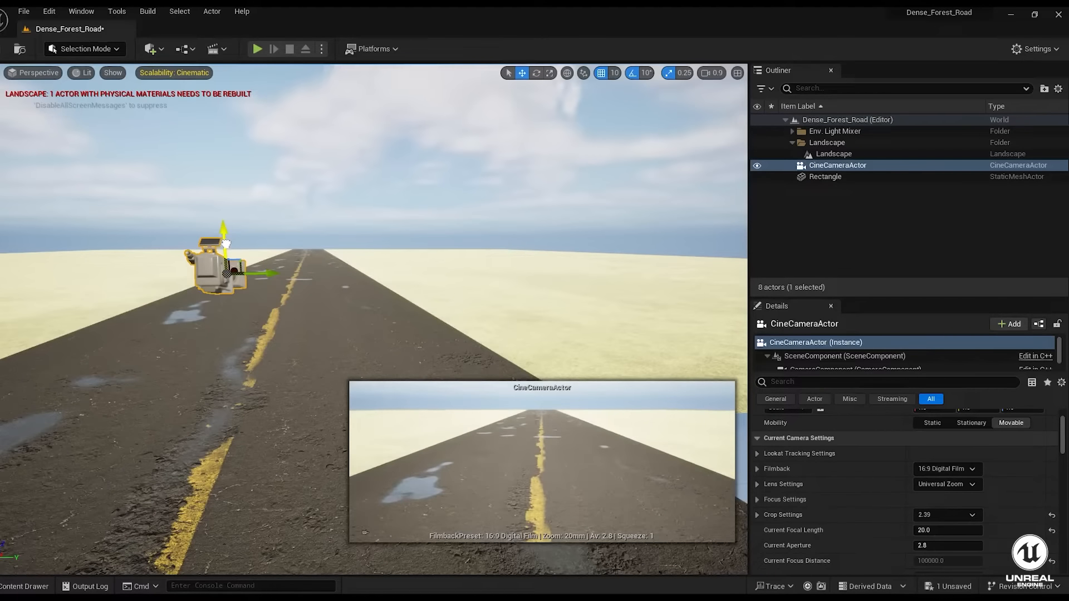
key(a)
mouse_move(197, 363)
right_down()
mouse_move(360, 359)
mouse_move(235, 325)
mouse_move(185, 364)
right_up()
key(d)
key(d)
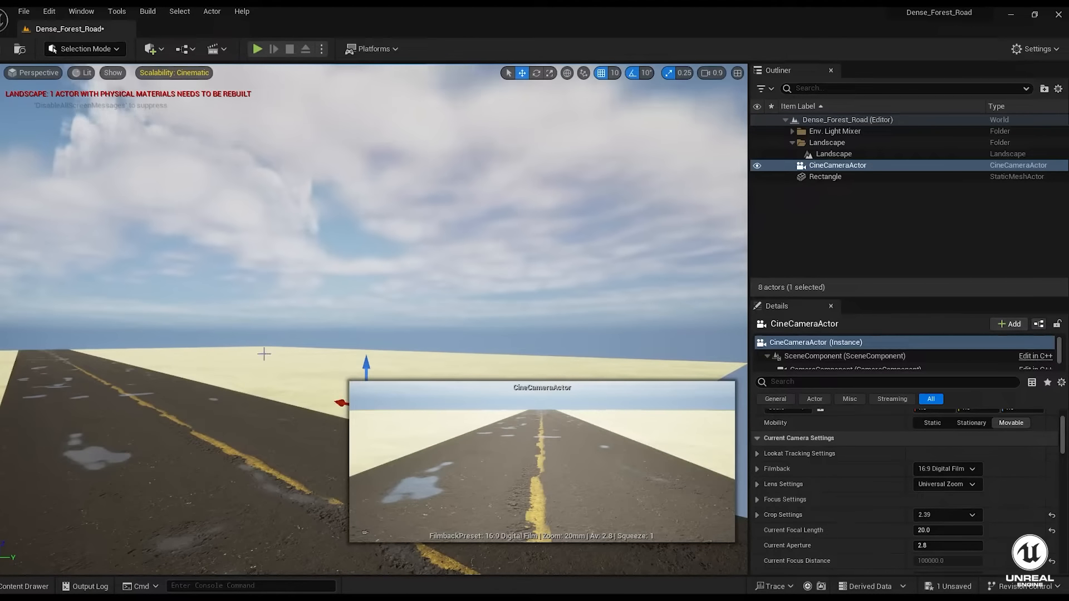
right_drag(234, 386, 281, 389)
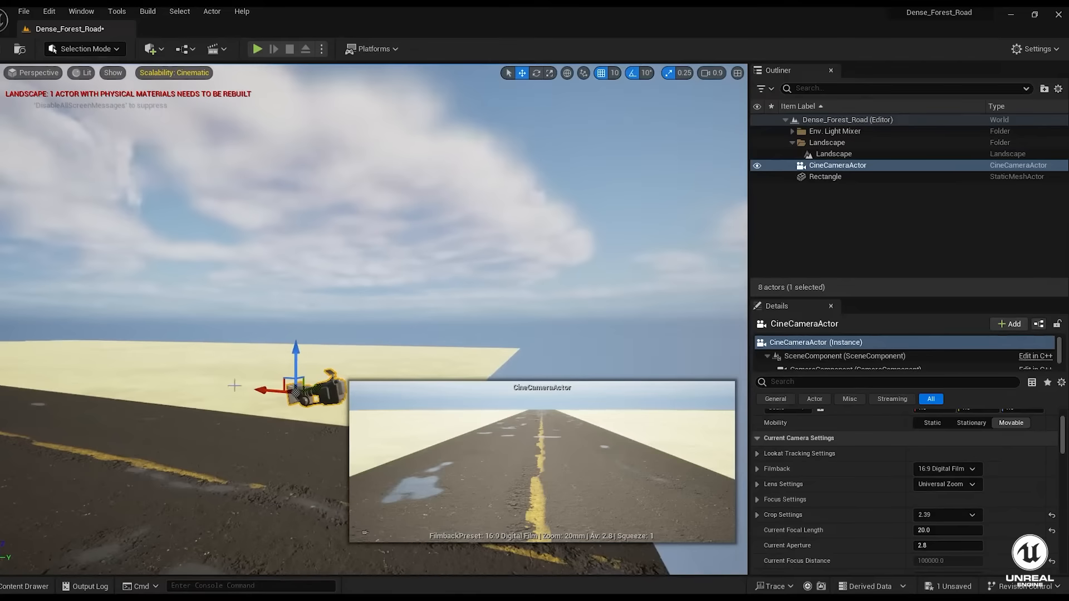
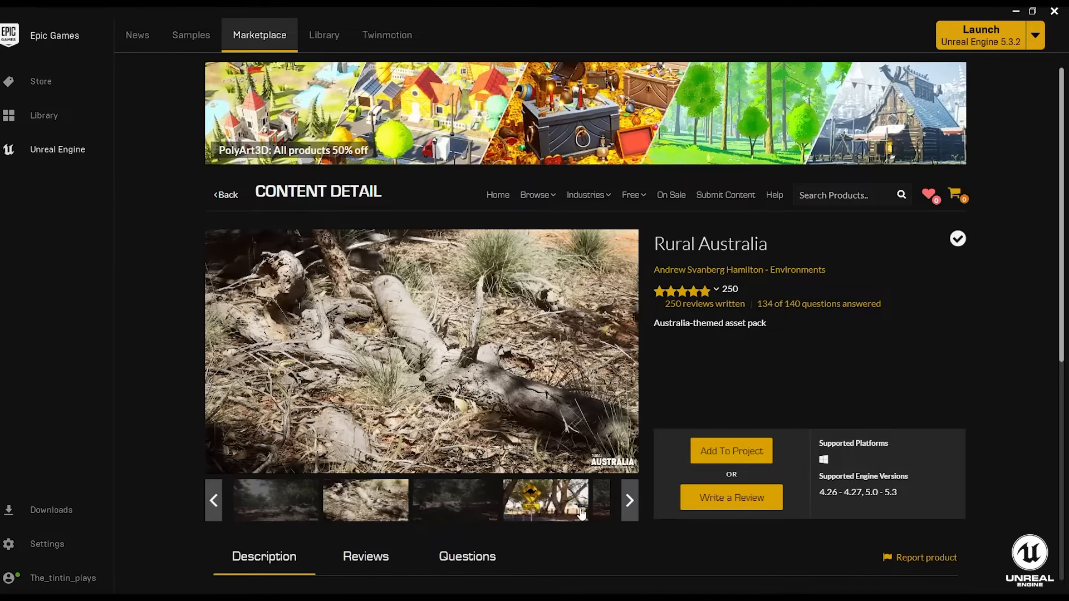
- Switch to the Epic Games Launcher and look through the preview images of the Rural Australia asset pack
click(581, 514)
click(574, 512)
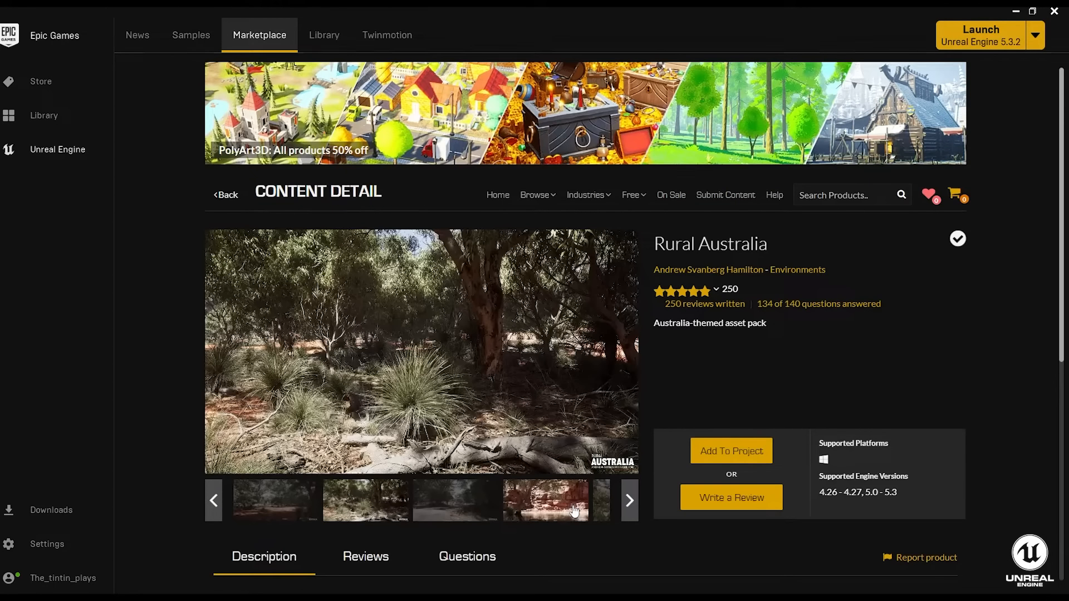
click(596, 509)
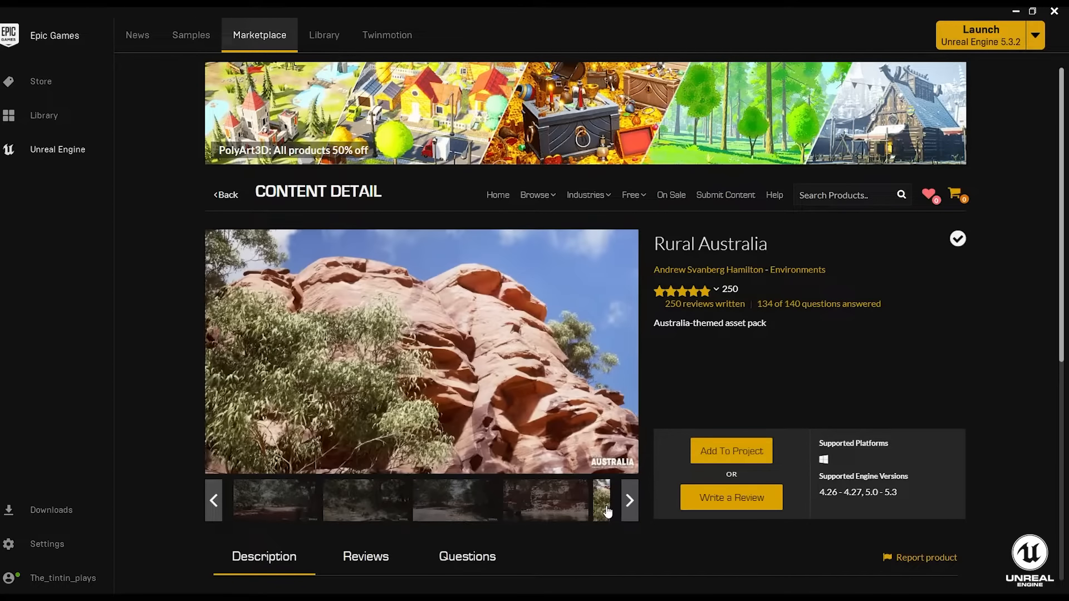
click(573, 513)
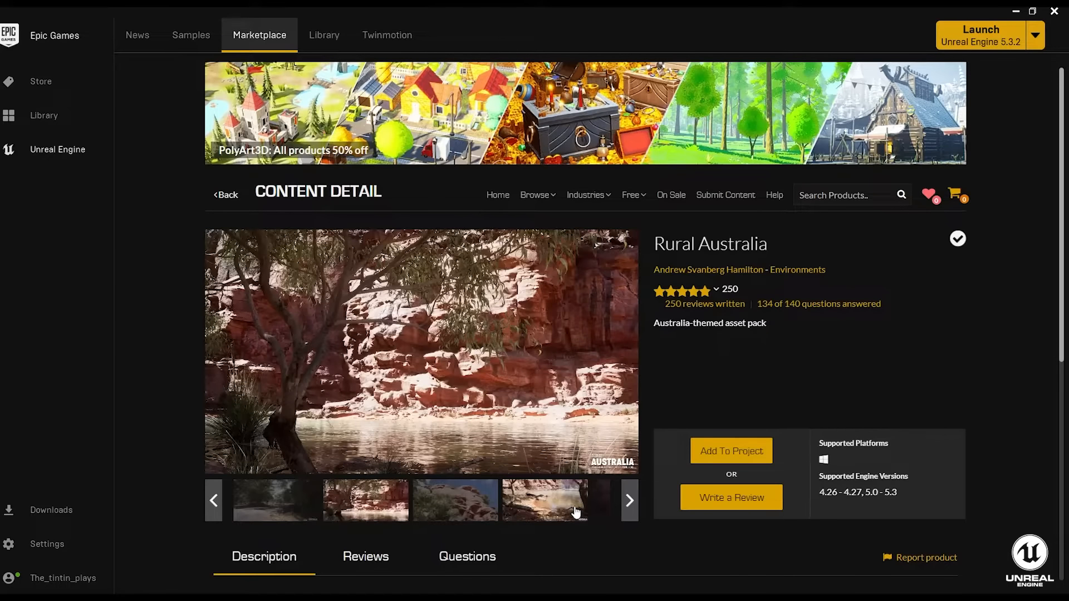
click(576, 512)
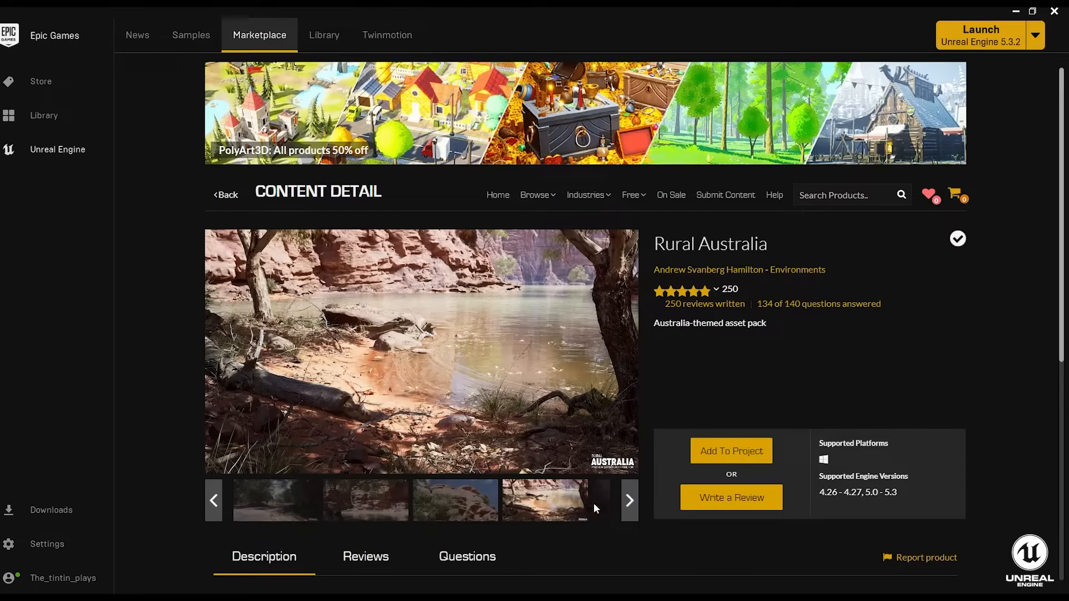
click(595, 509)
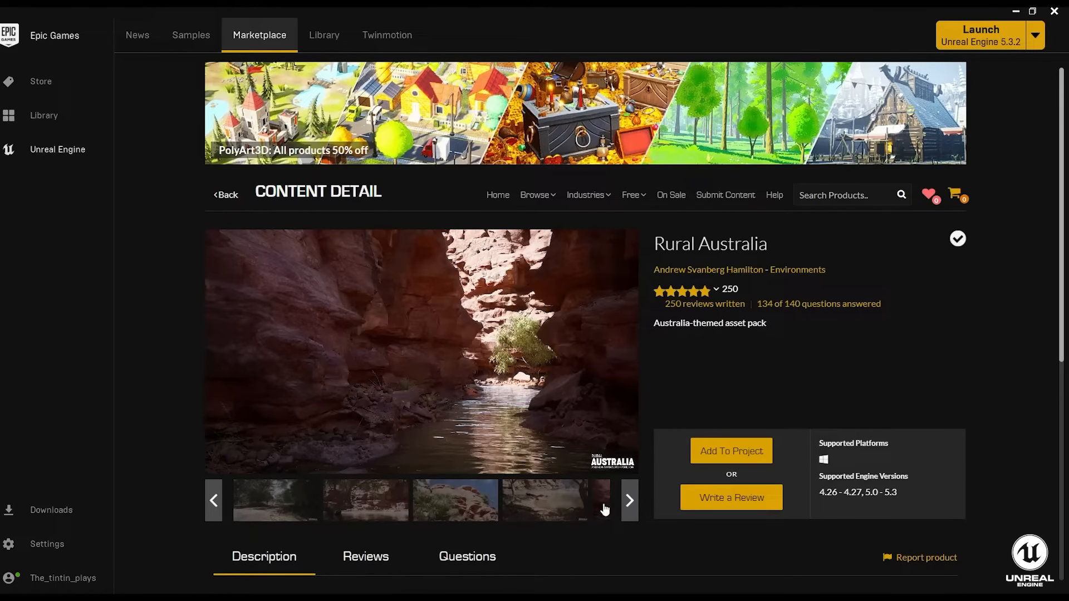
- Add the Rural Australia asset pack to the Dense_Forest_Road project
click(731, 451)
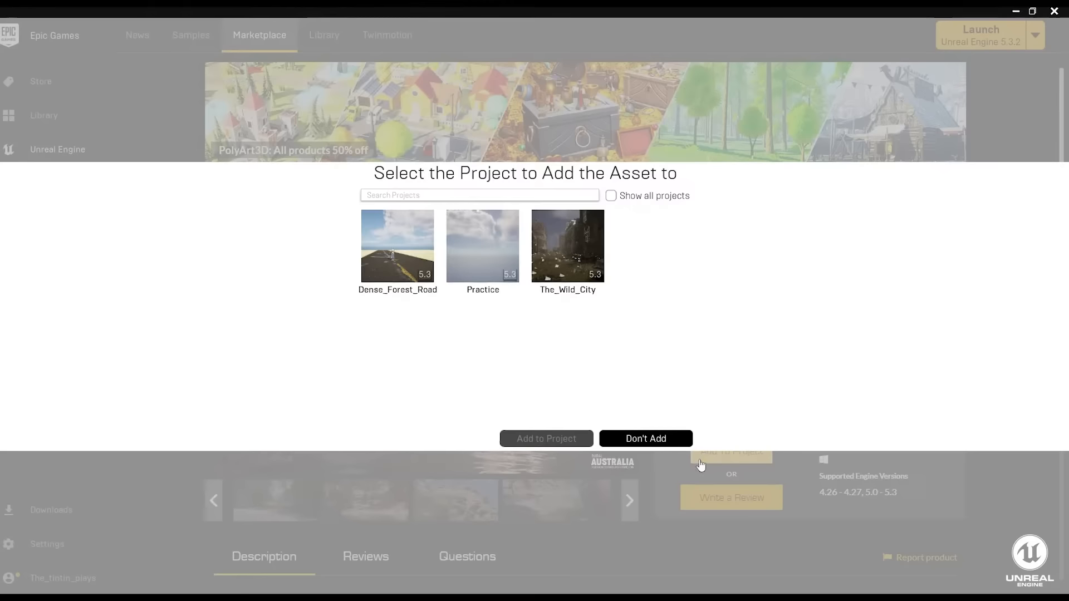
click(367, 267)
click(547, 438)
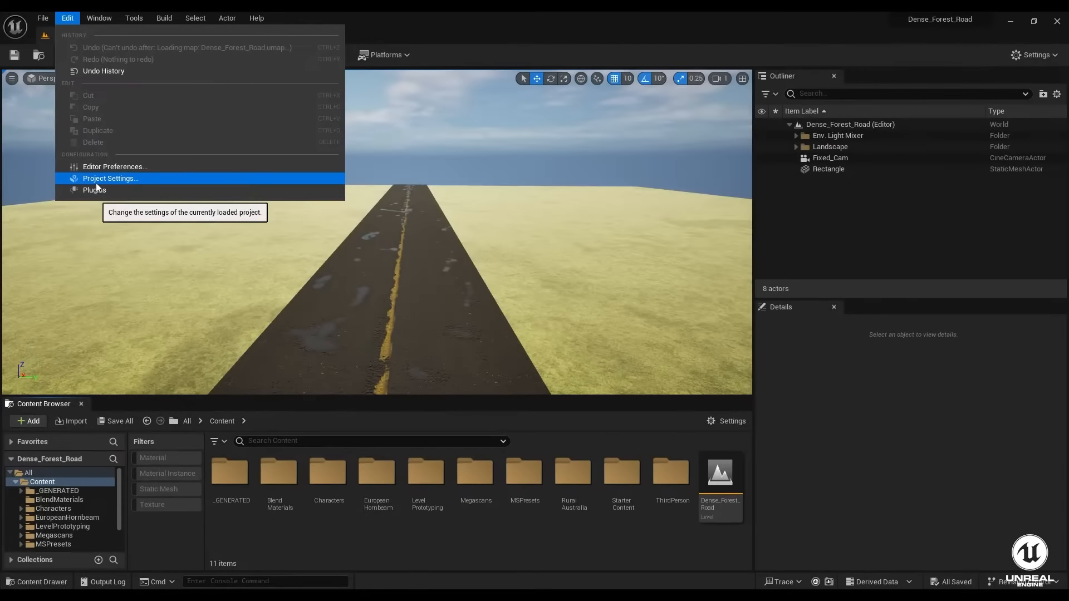
- Back in Unreal Editor, enable the three Procedural Content Generation Framework (PCG) plugins, including External Data Interop and Geometry Script Interop, and restart the editor
click(95, 192)
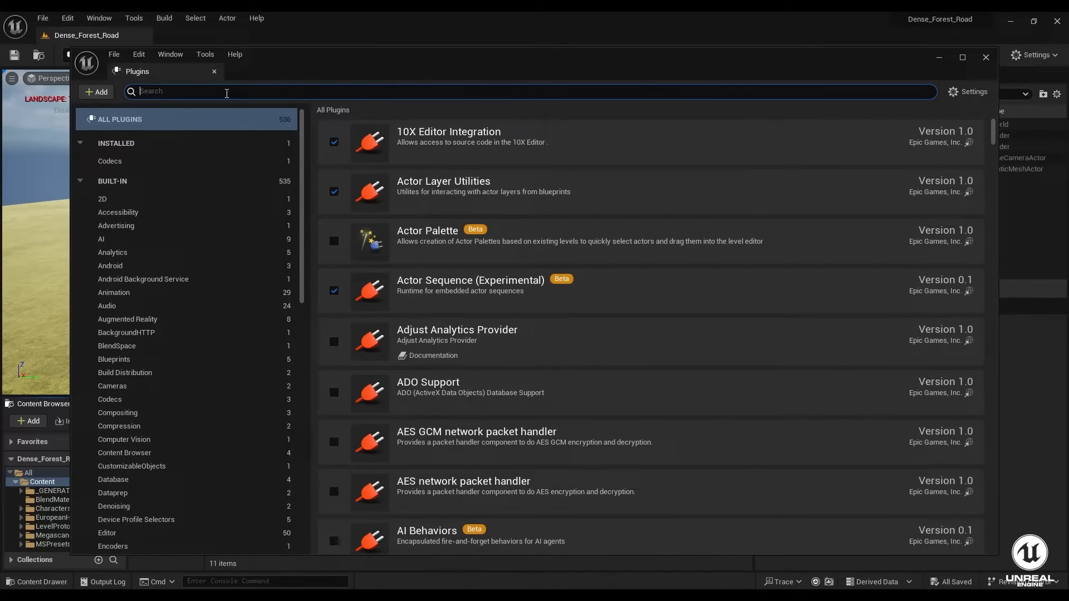
text(Procedural)
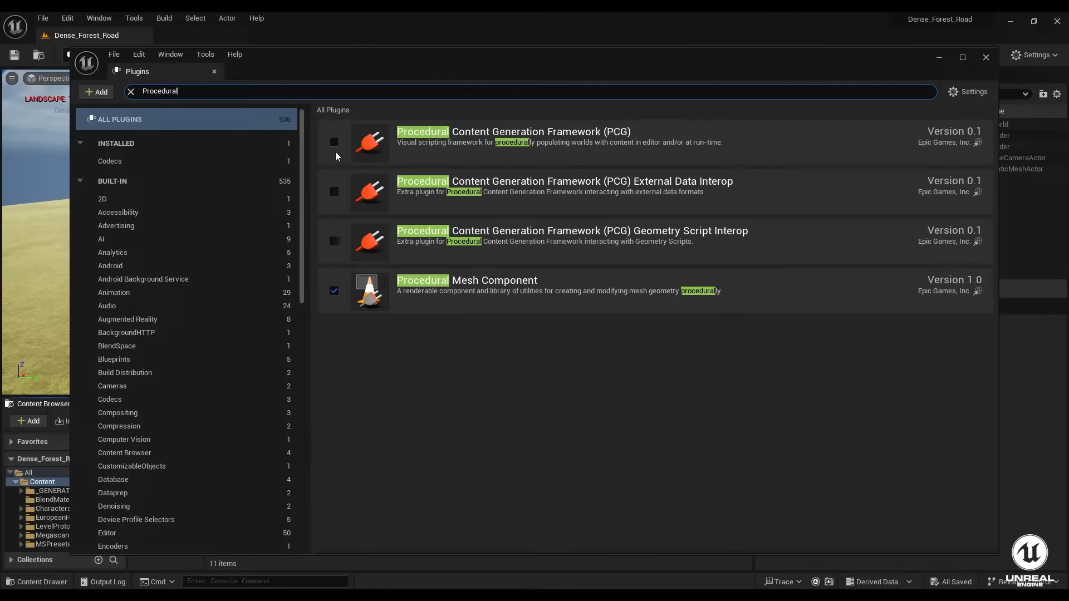
click(334, 142)
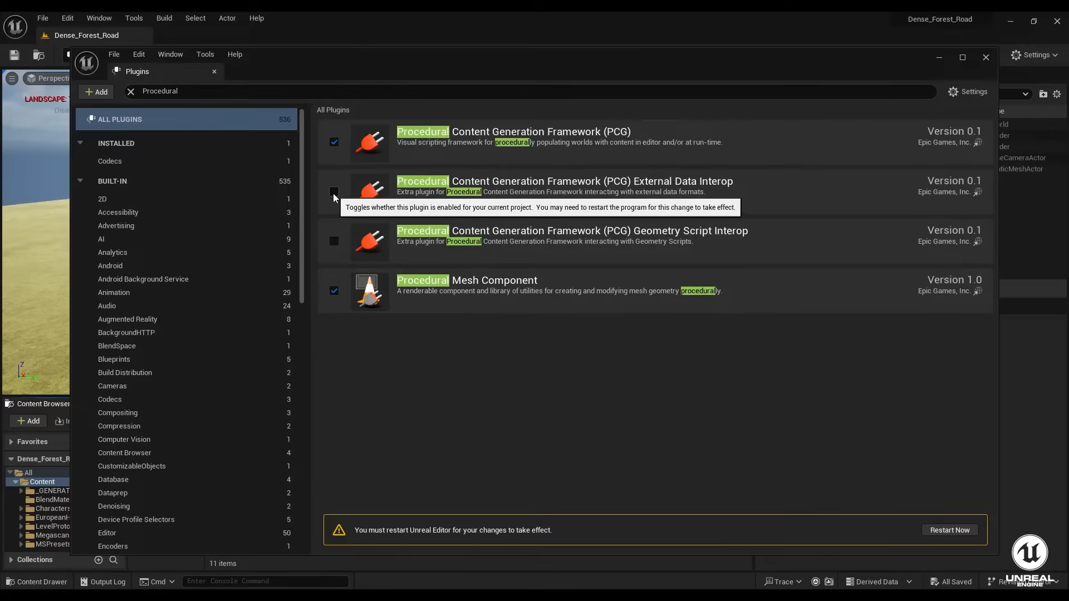
click(335, 192)
click(334, 241)
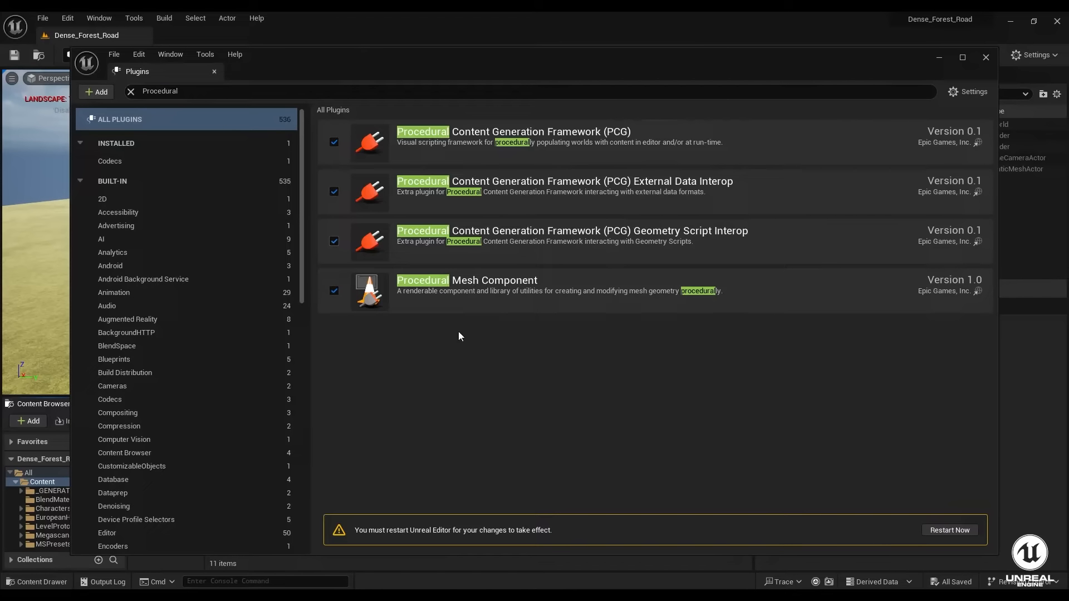
click(953, 529)
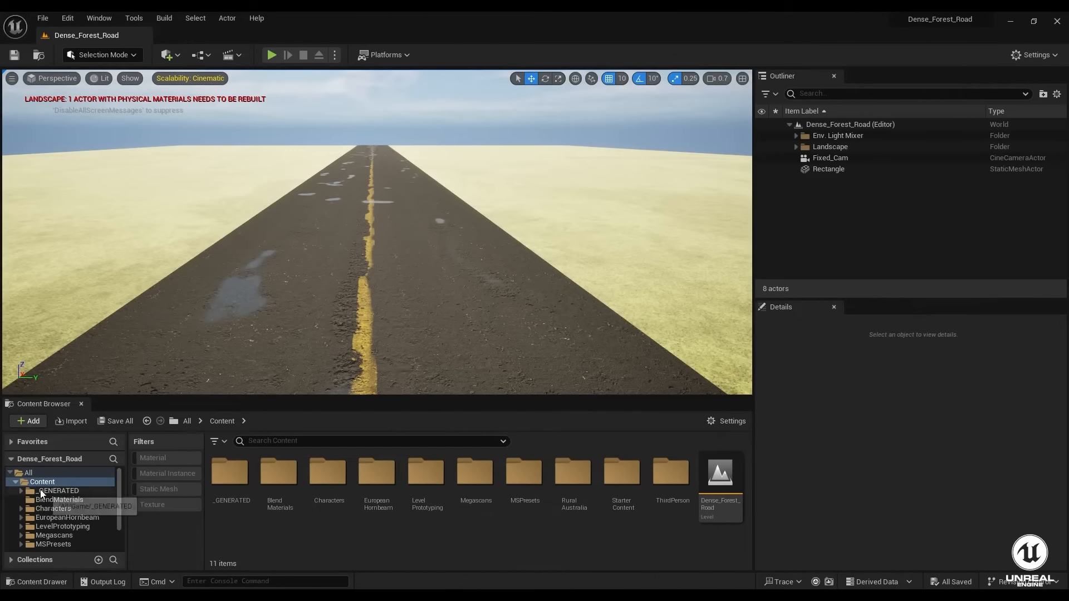
- Create a new folder named PCG inside the project's Content folder
click(78, 483)
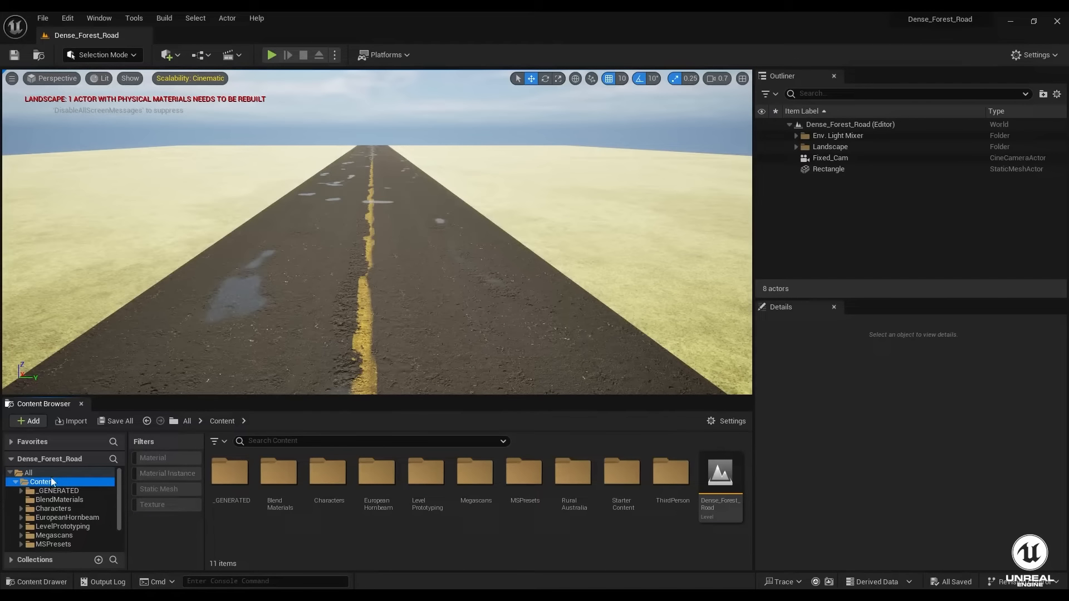
right_click(538, 543)
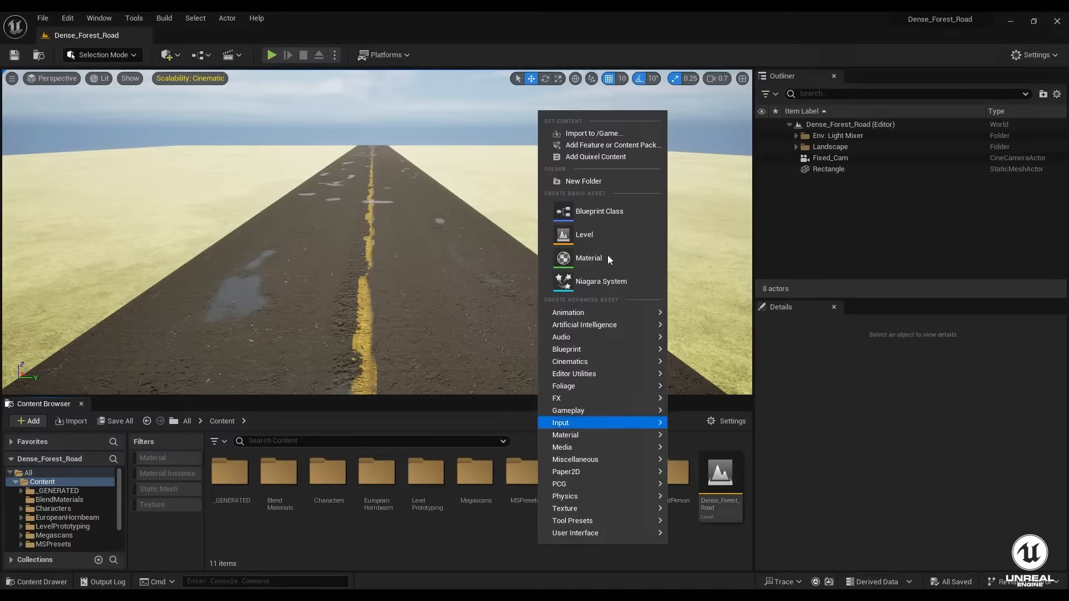
click(602, 184)
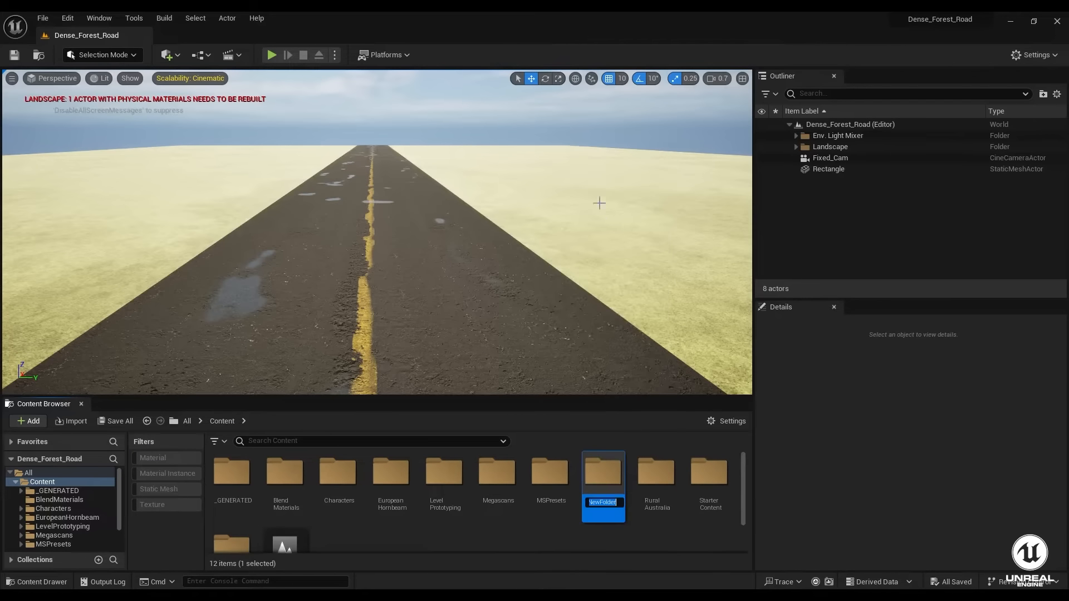
text(PCG)
key(Return)
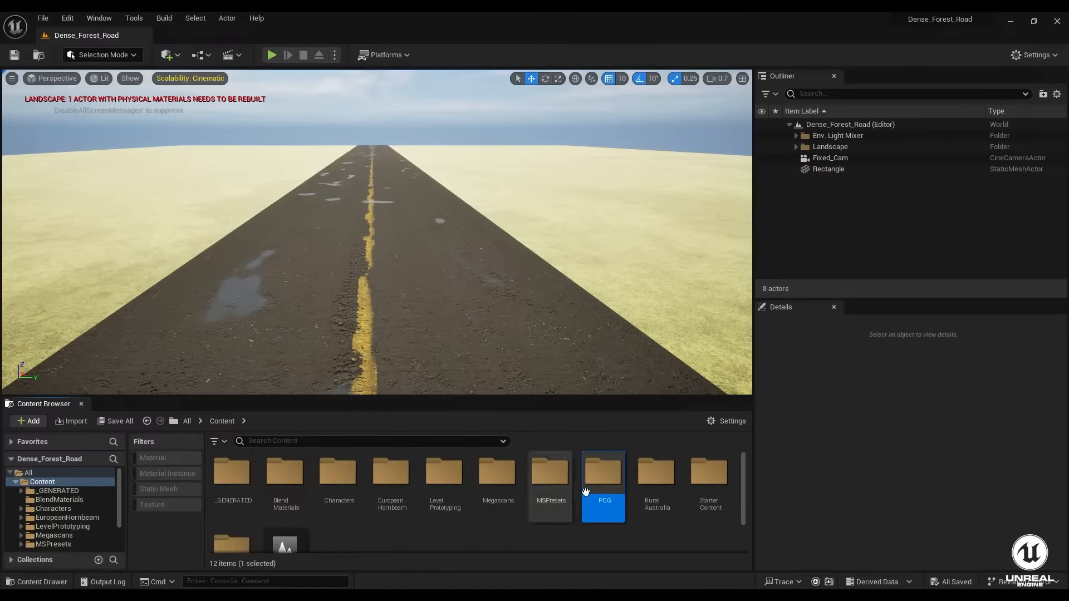
- Create a PCG Graph named Forest inside the PCG folder
double_click(603, 470)
right_click(265, 470)
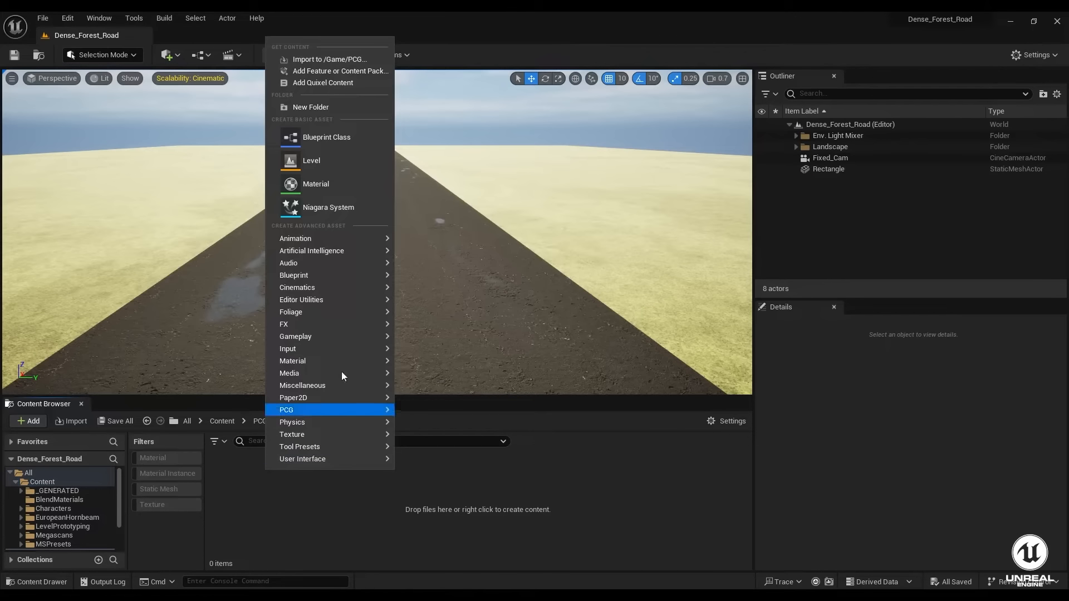
mouse_move(342, 373)
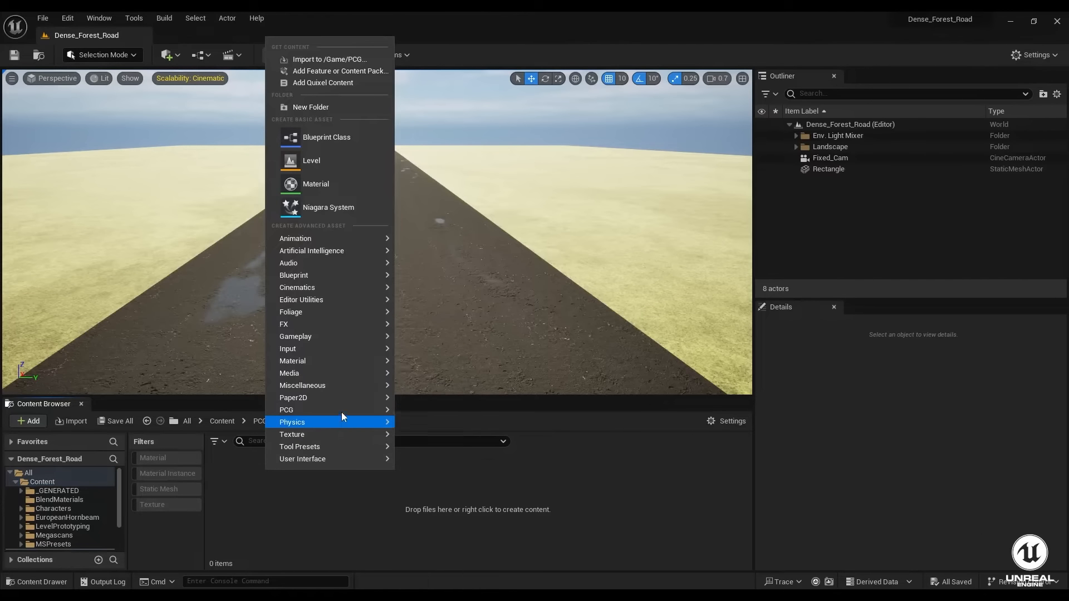
mouse_move(342, 411)
click(422, 416)
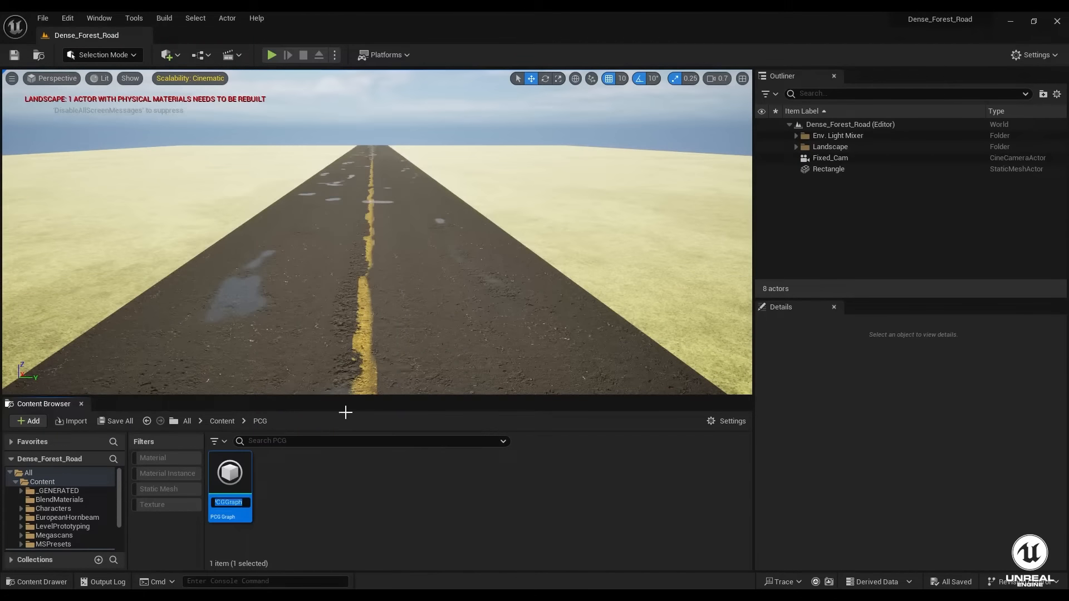
text(Forest)
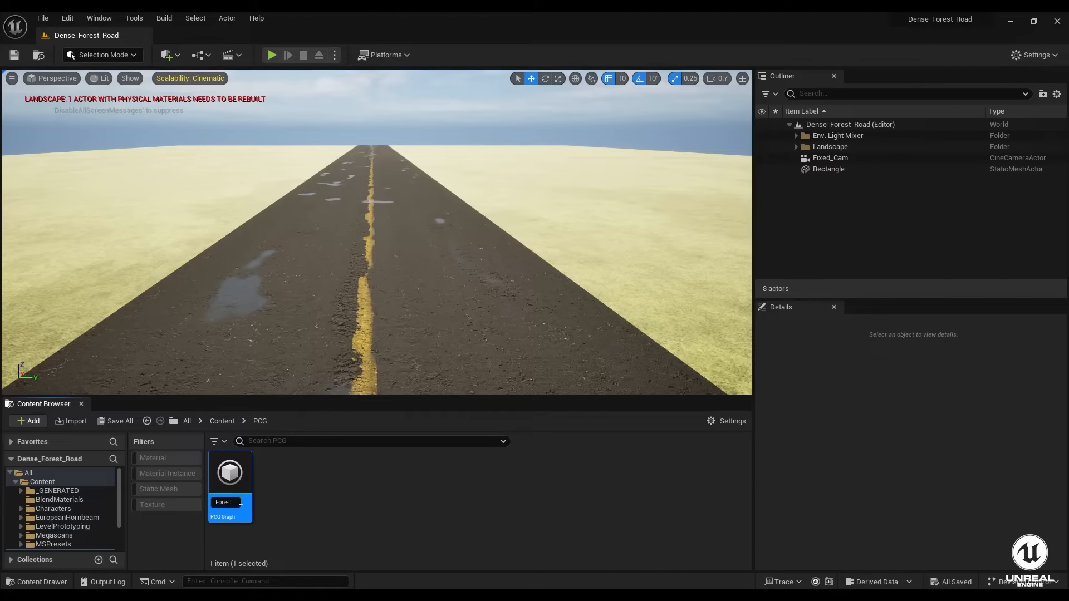
key(Return)
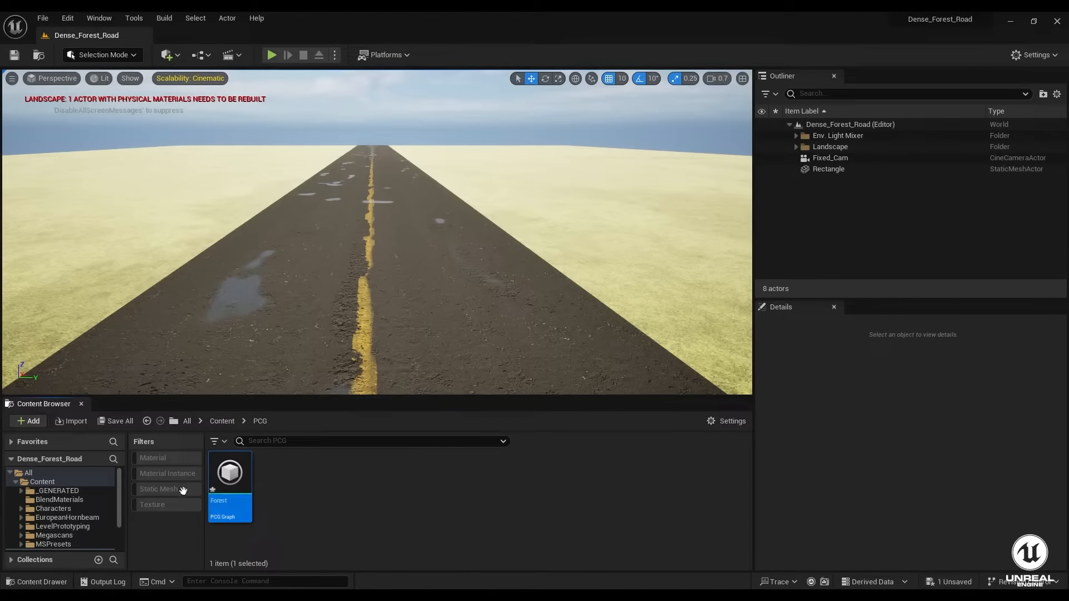
- Open the Forest graph, expand the Input node to show all its pins, and maximize the graph editor
double_click(225, 473)
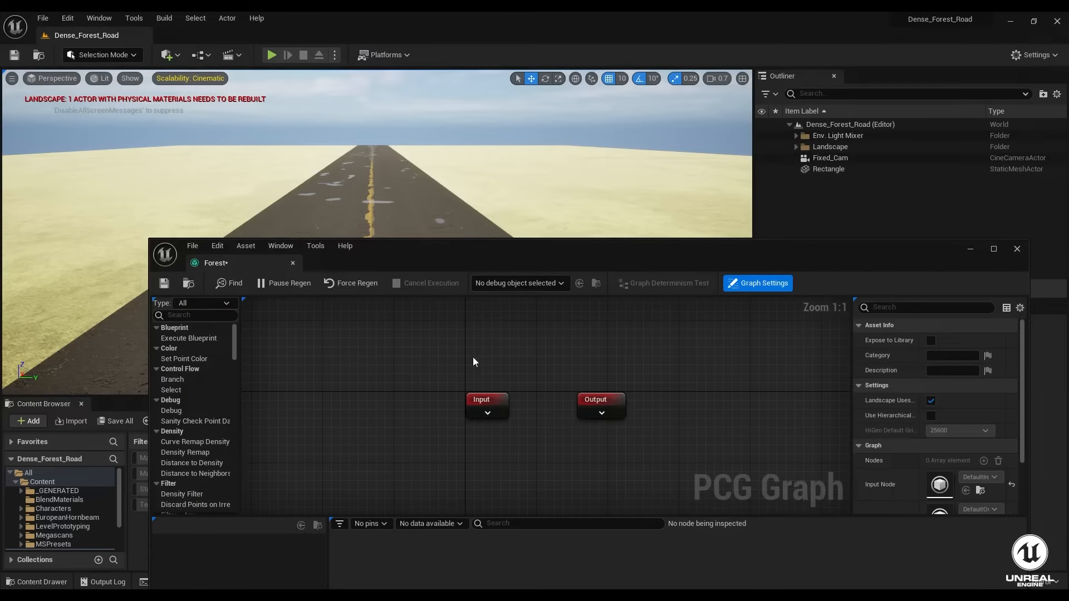
right_drag(473, 356, 334, 325)
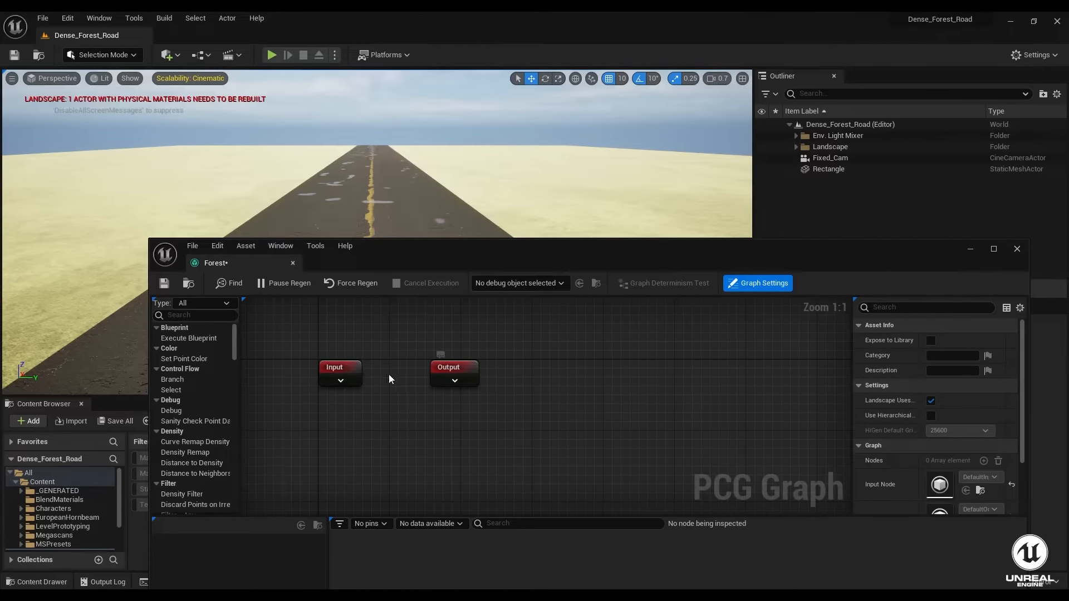
click(341, 380)
right_drag(439, 430, 456, 404)
click(993, 250)
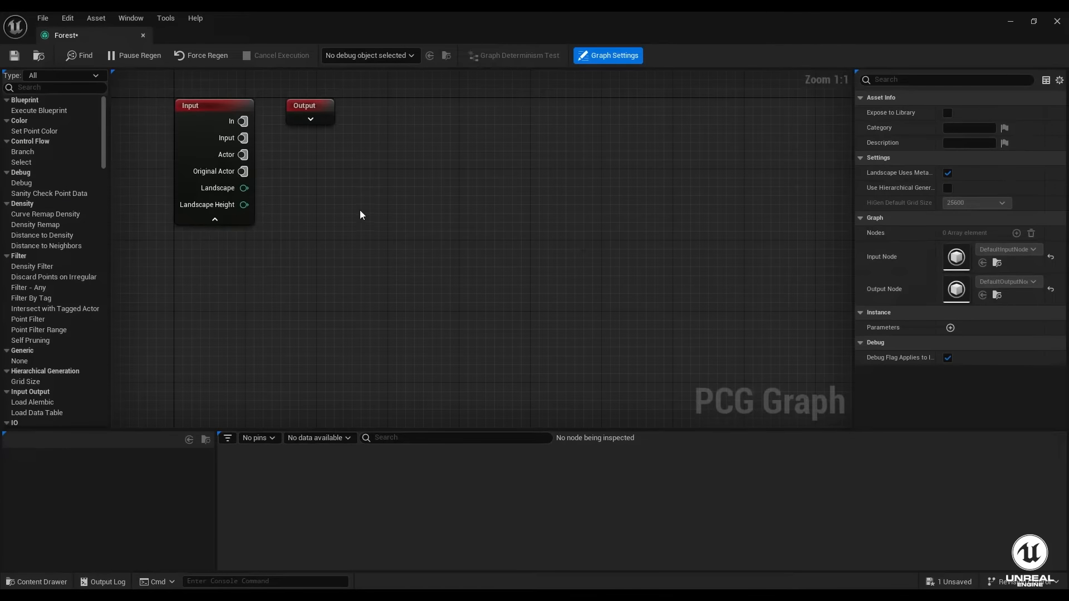
right_drag(362, 215, 494, 297)
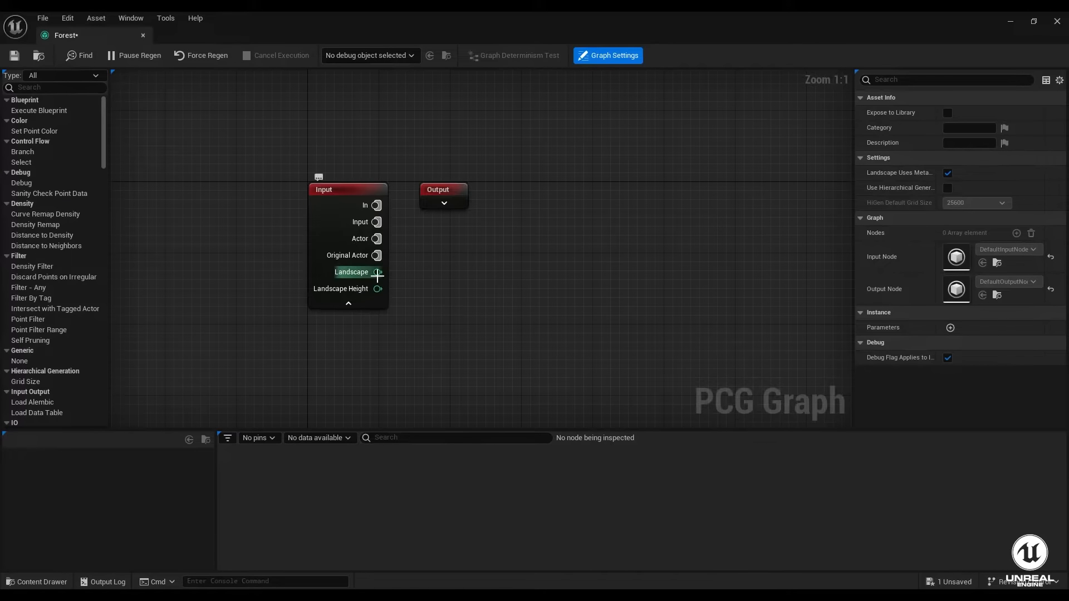
- Add a Surface Sampler node fed by the Input node's Landscape pin and straighten the connection between them
drag(378, 272, 415, 271)
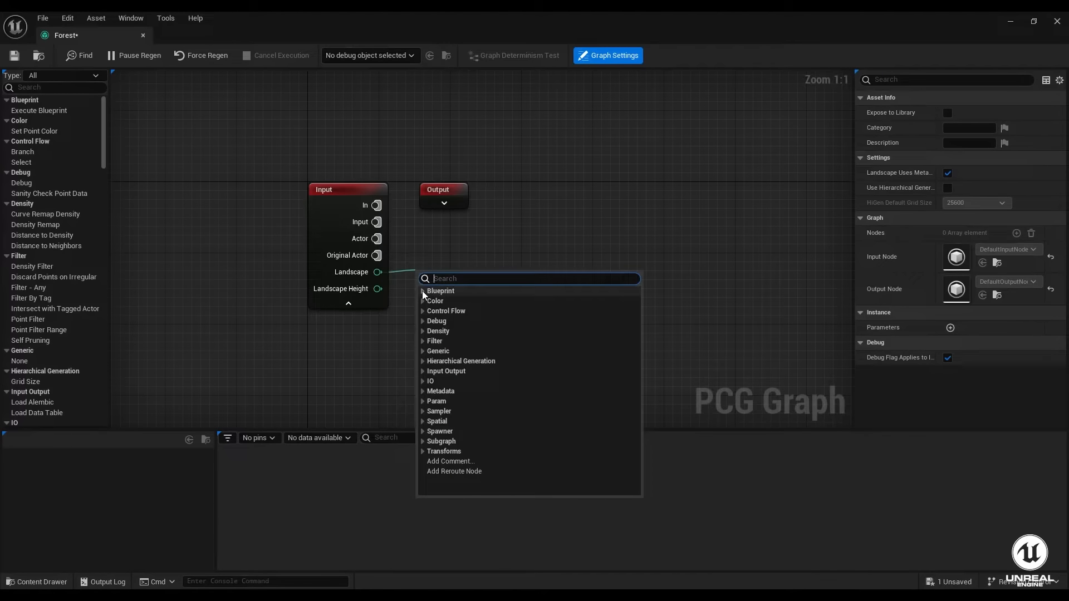
text(Surf)
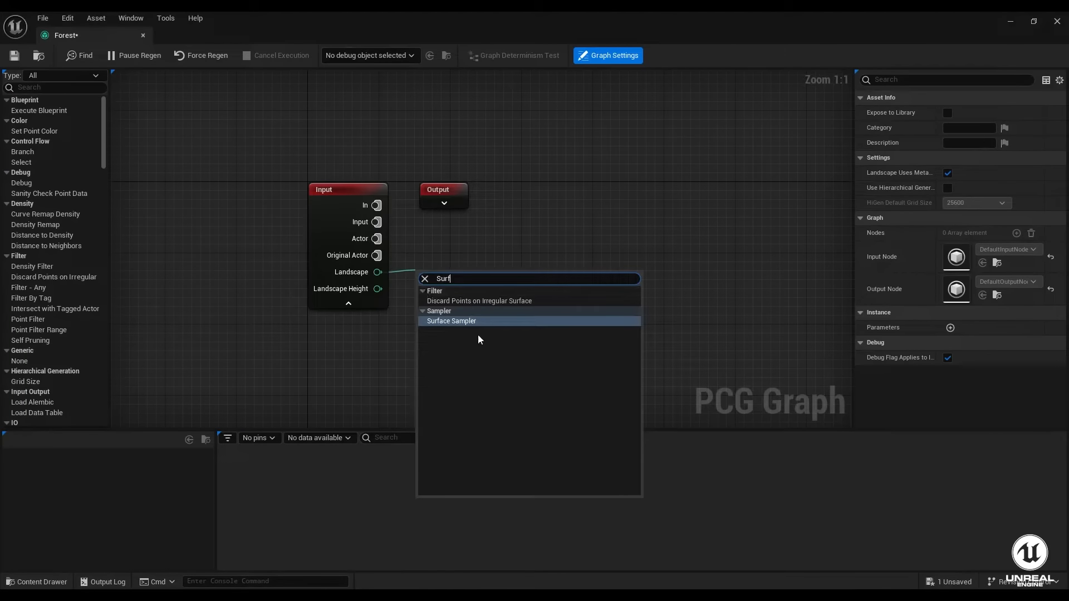
click(464, 318)
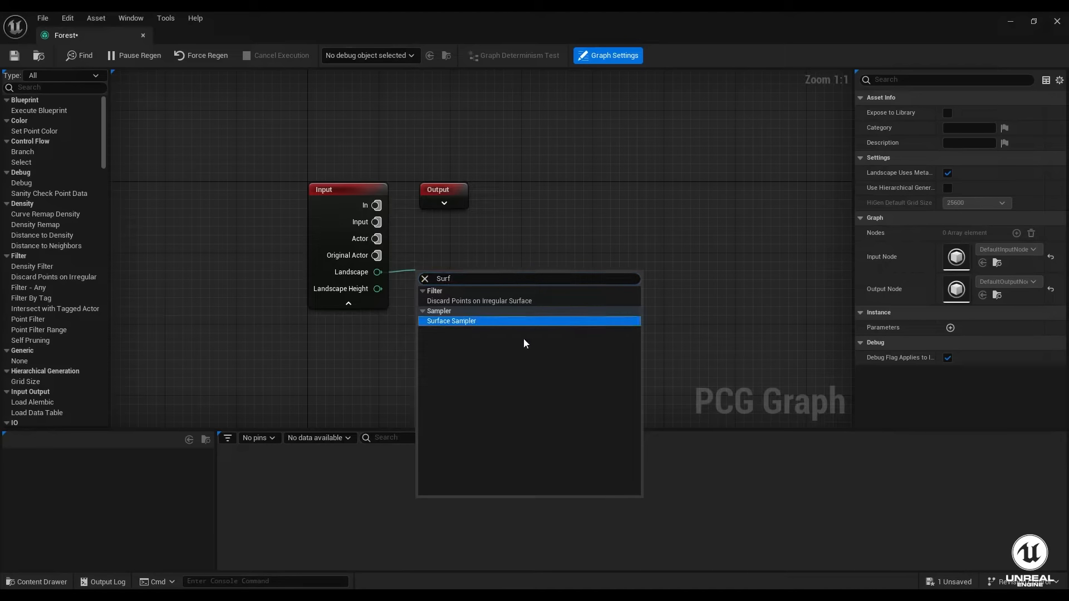
click(471, 322)
drag(234, 298, 611, 351)
key(q)
click(589, 264)
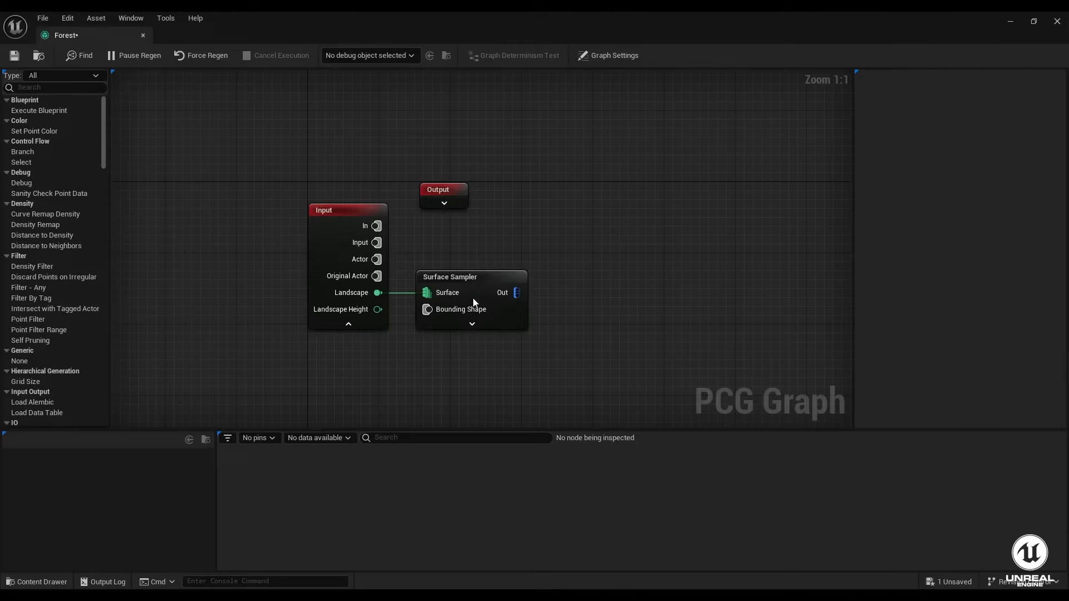
- Turn on the debug display for the Surface Sampler node and move the graph window out of the viewport's way
click(481, 290)
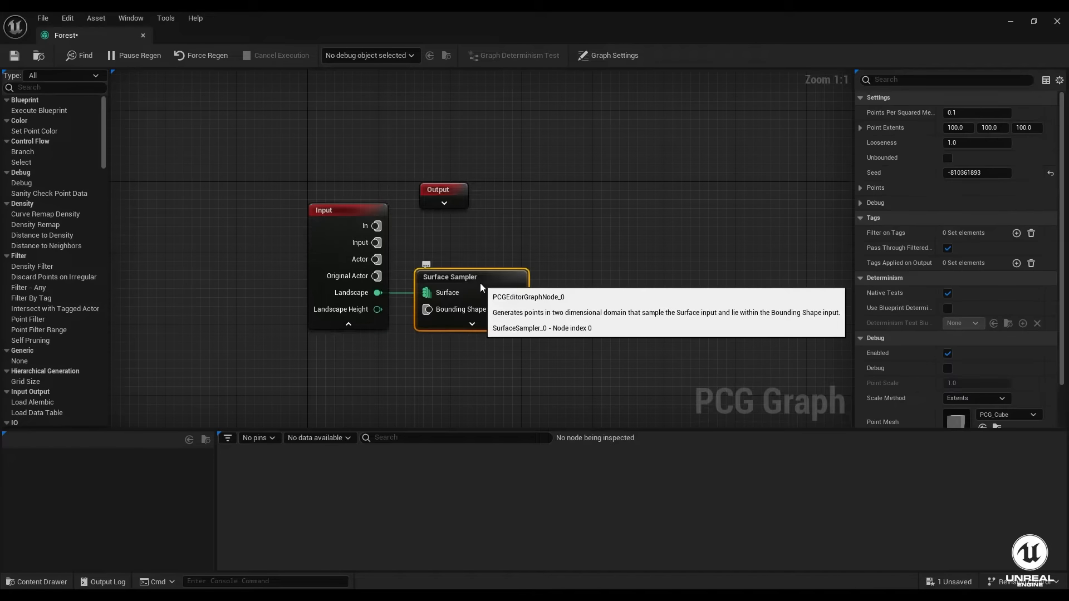
drag(286, 30, 517, 83)
drag(221, 501, 194, 245)
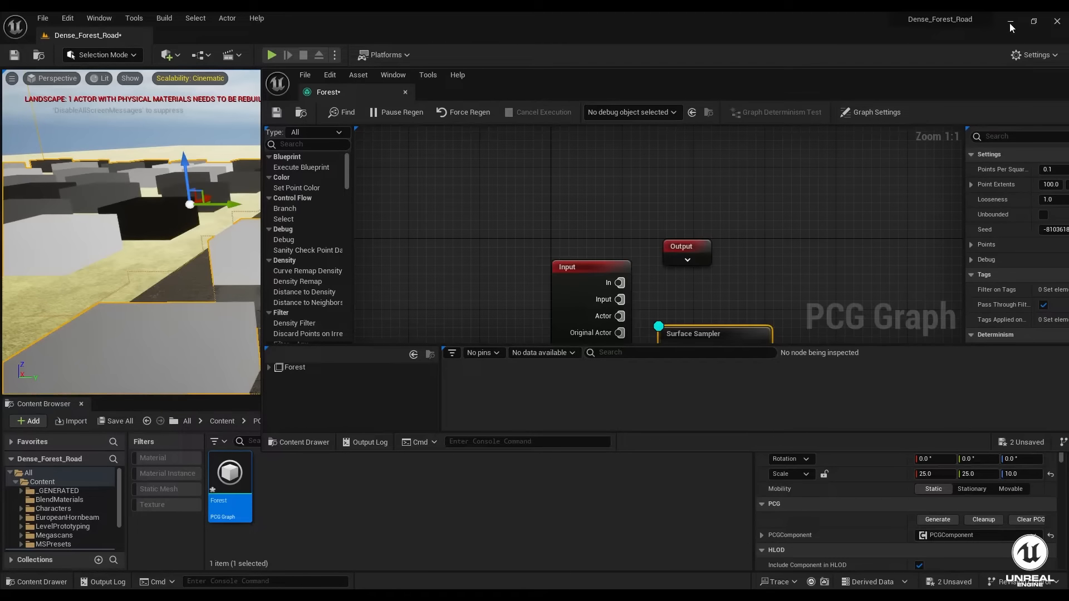
drag(646, 89, 700, 132)
click(735, 125)
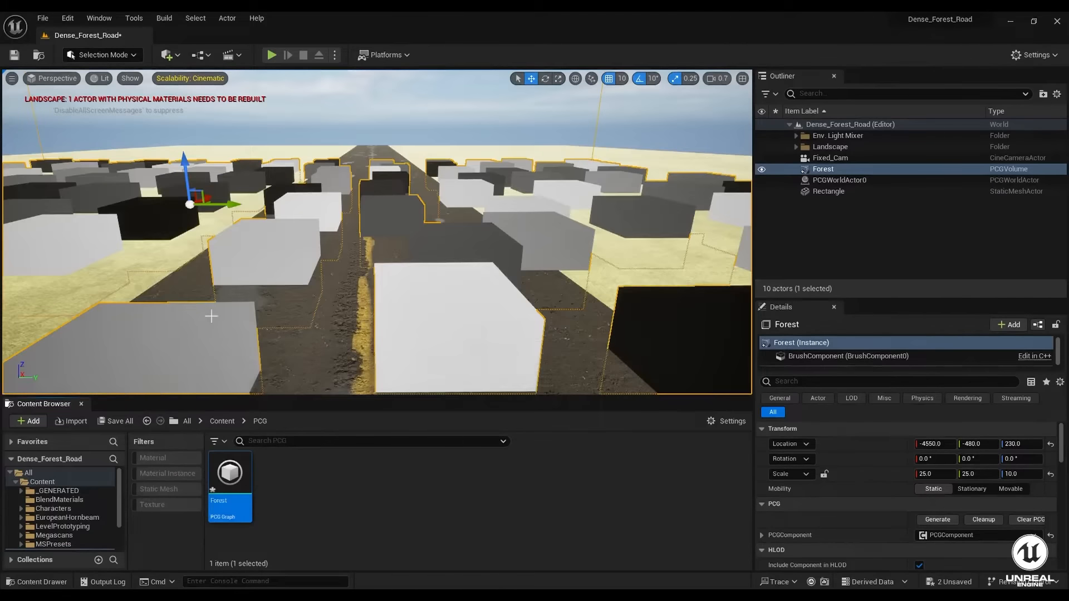
- Move the Forest volume along the road towards the landscape's centre, to about X 80, Y 270
scroll(377, 232, up, 1)
right_drag(377, 232, 510, 278)
right_drag(224, 304, 224, 317)
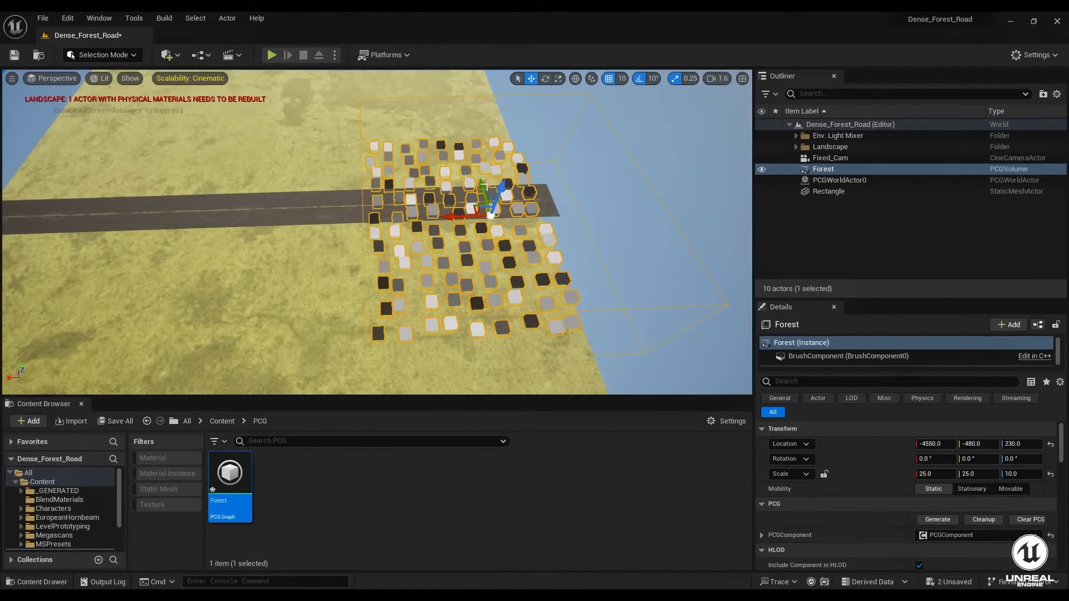
drag(484, 185, 264, 161)
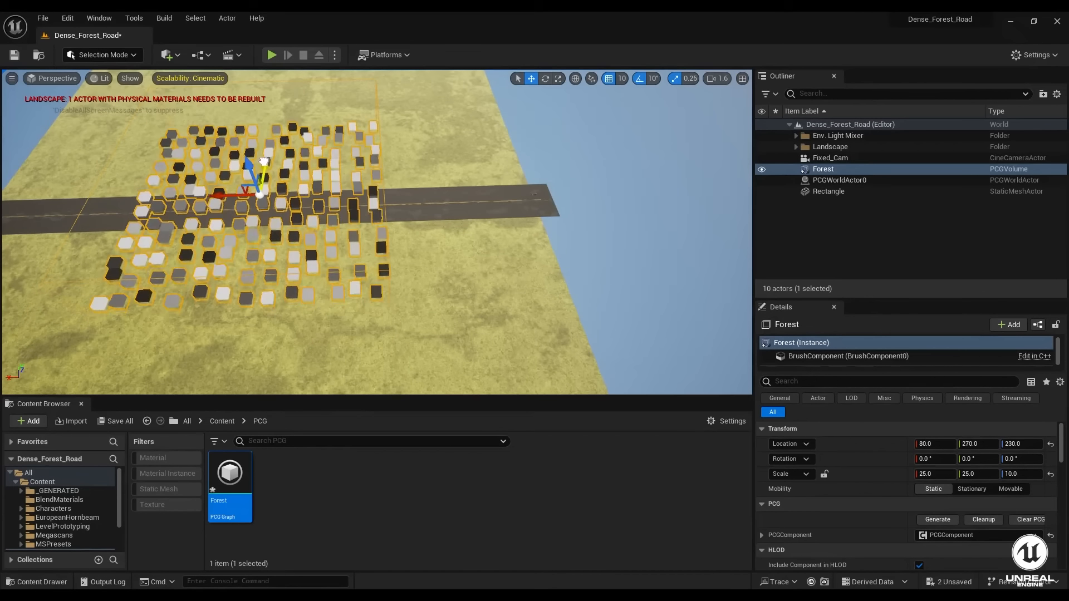
- Set the Forest volume's X and Y scale to 35, leaving the axes unlocked
click(824, 474)
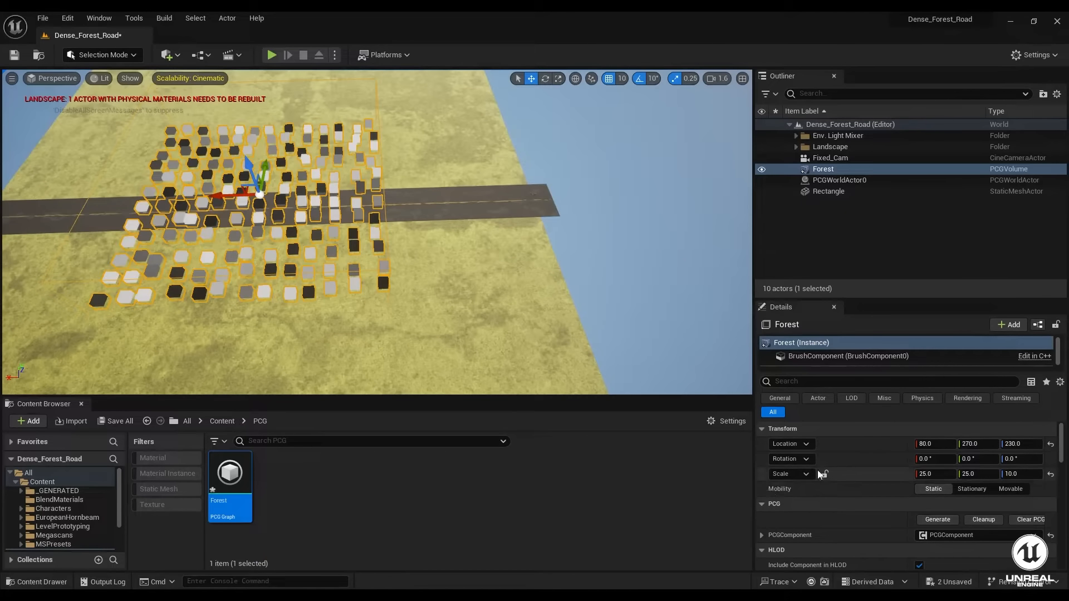
click(933, 475)
click(824, 474)
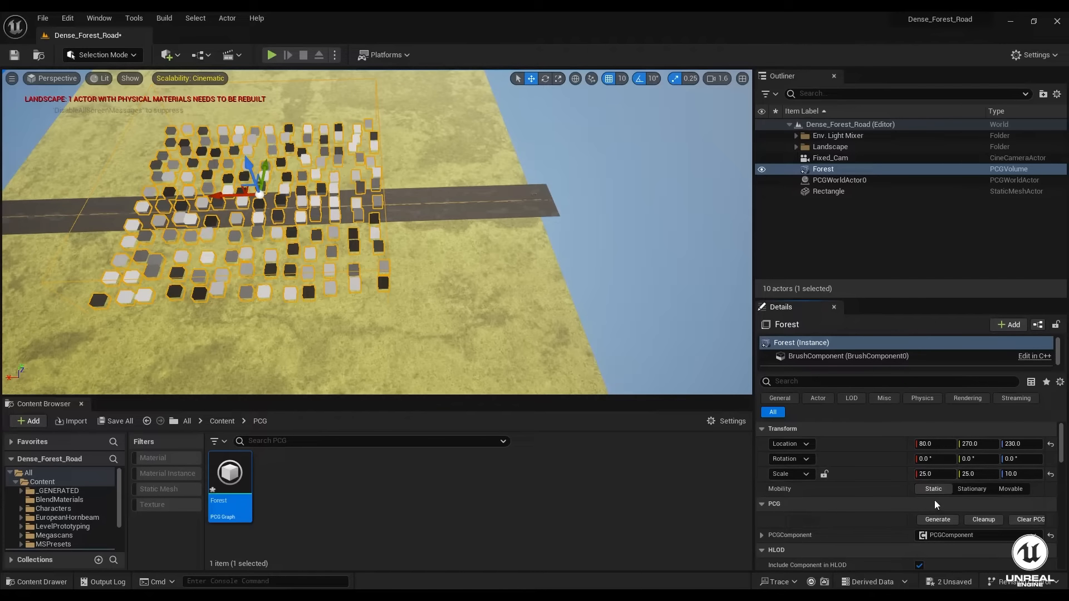
click(935, 474)
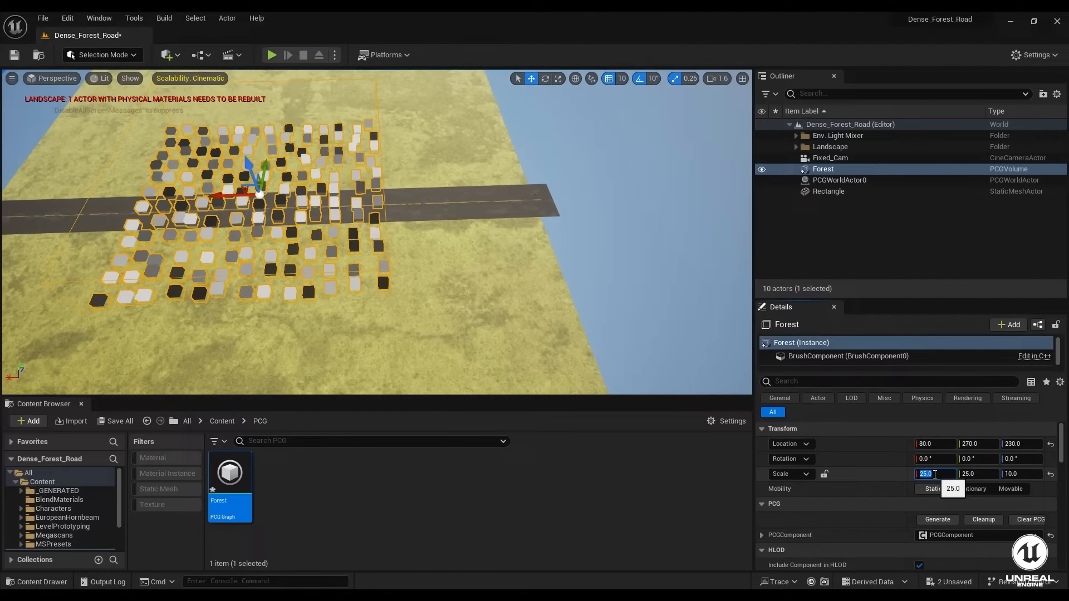
text(35)
click(966, 475)
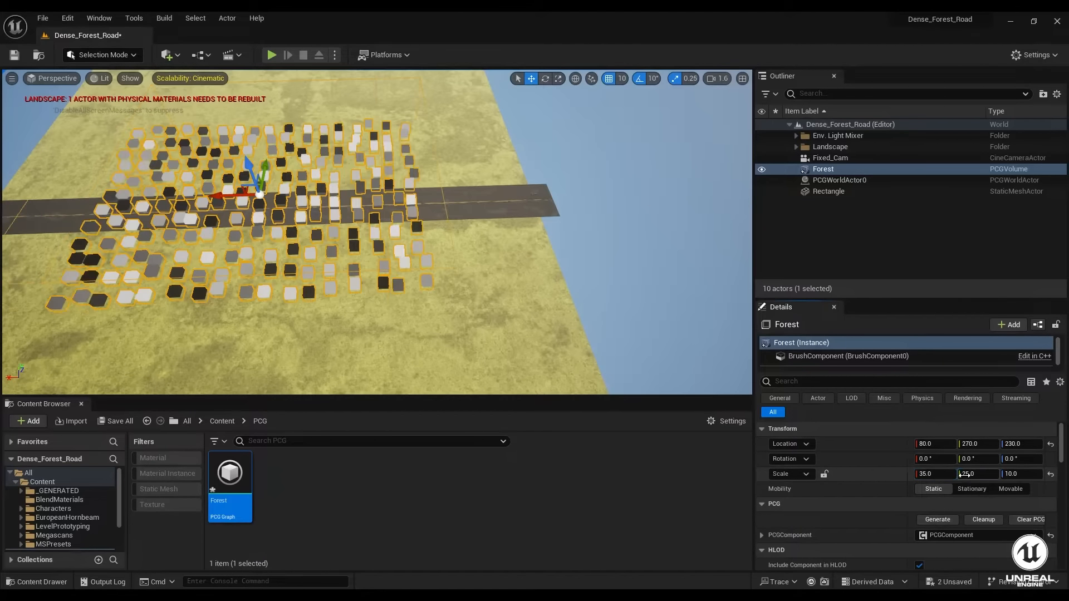
text(35)
key(Return)
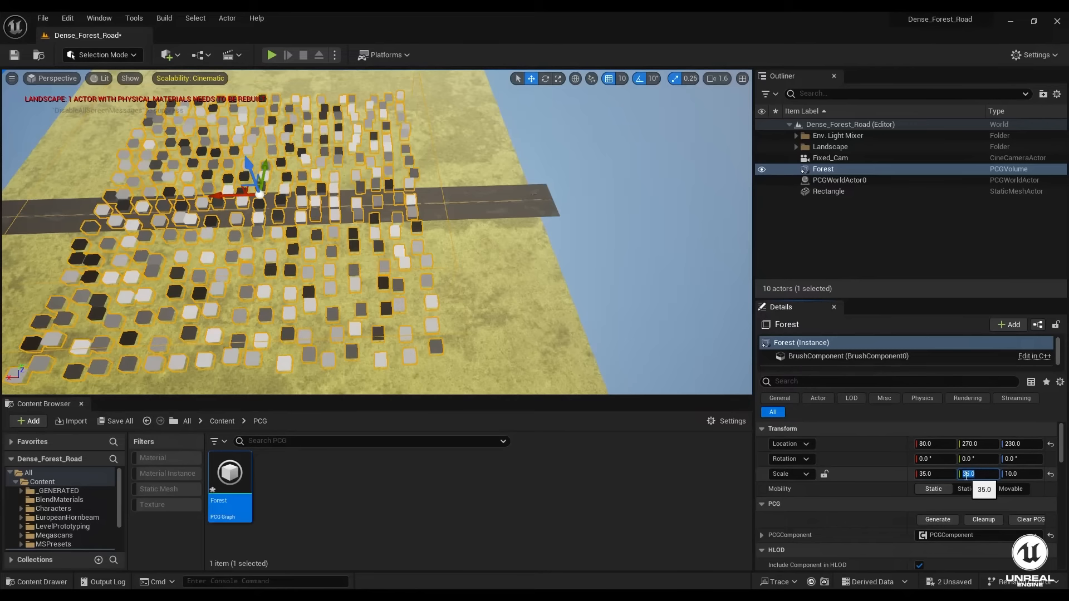
- Set the Forest volume's X and Y scale to 45
right_drag(348, 273, 161, 268)
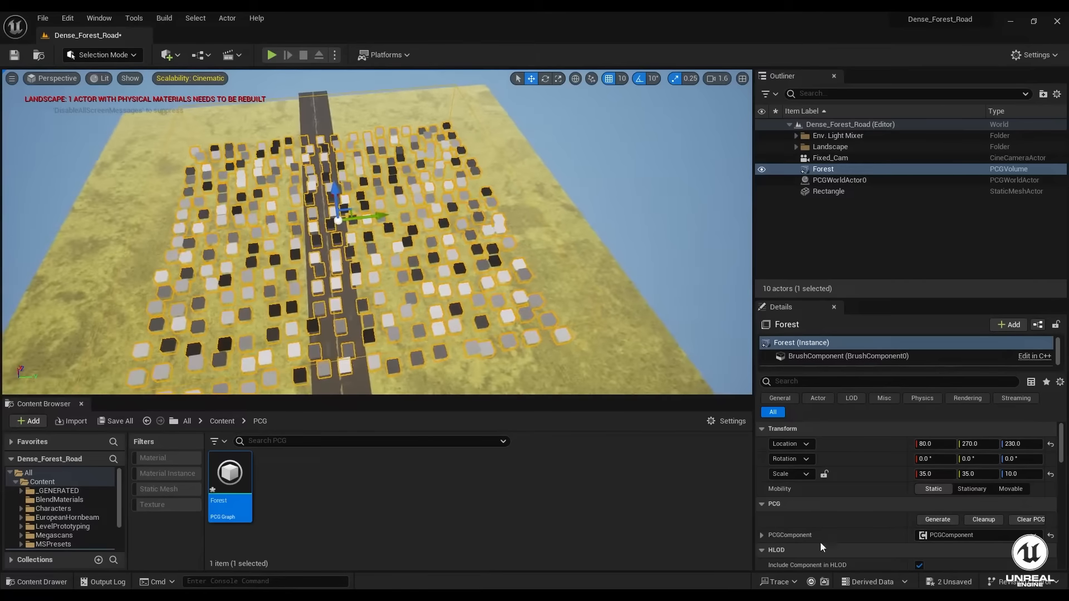
click(944, 476)
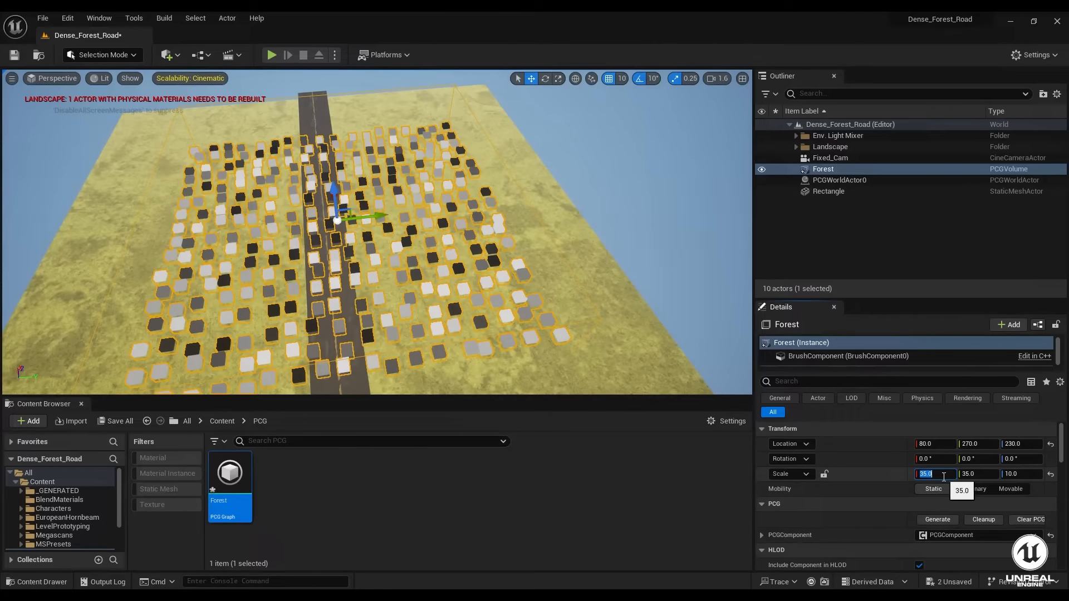
text(45)
key(Tab)
text(45)
key(Return)
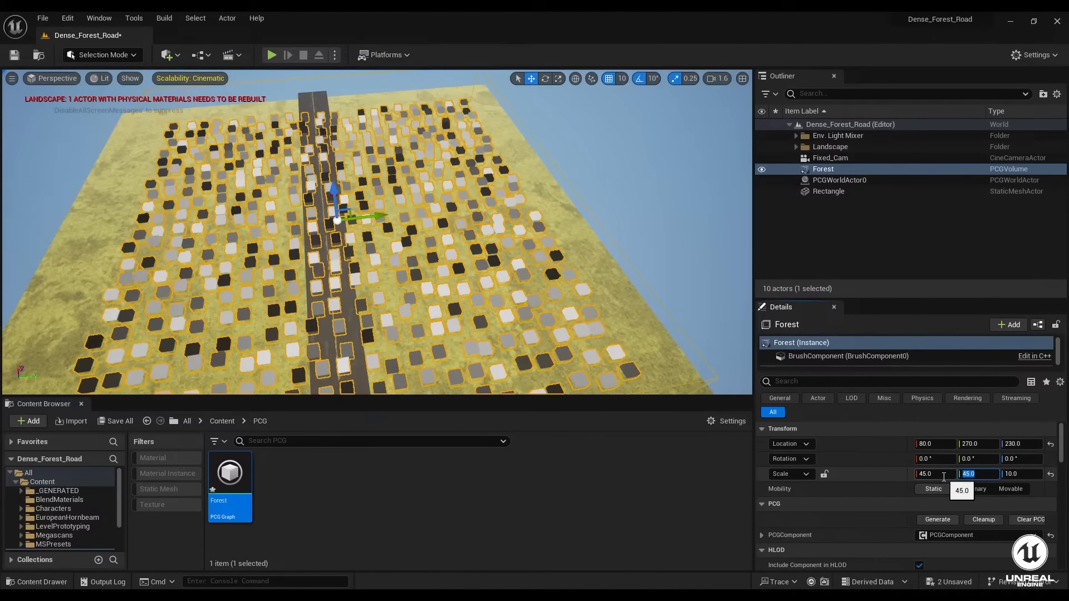
- Set the Forest volume's X and Y scale to 50
click(938, 476)
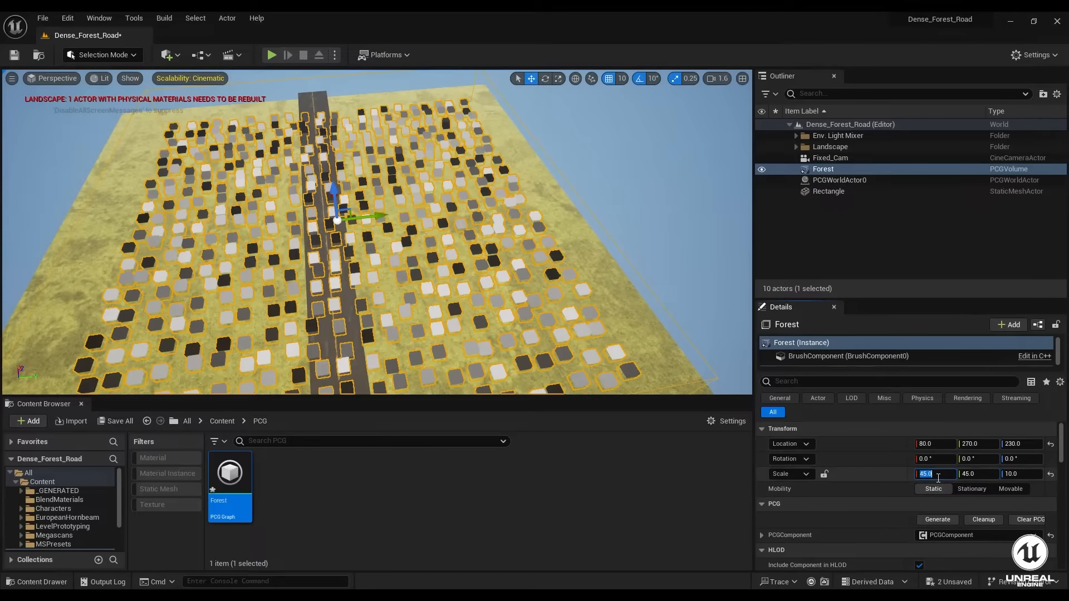
text(50)
key(Tab)
text(50)
key(Return)
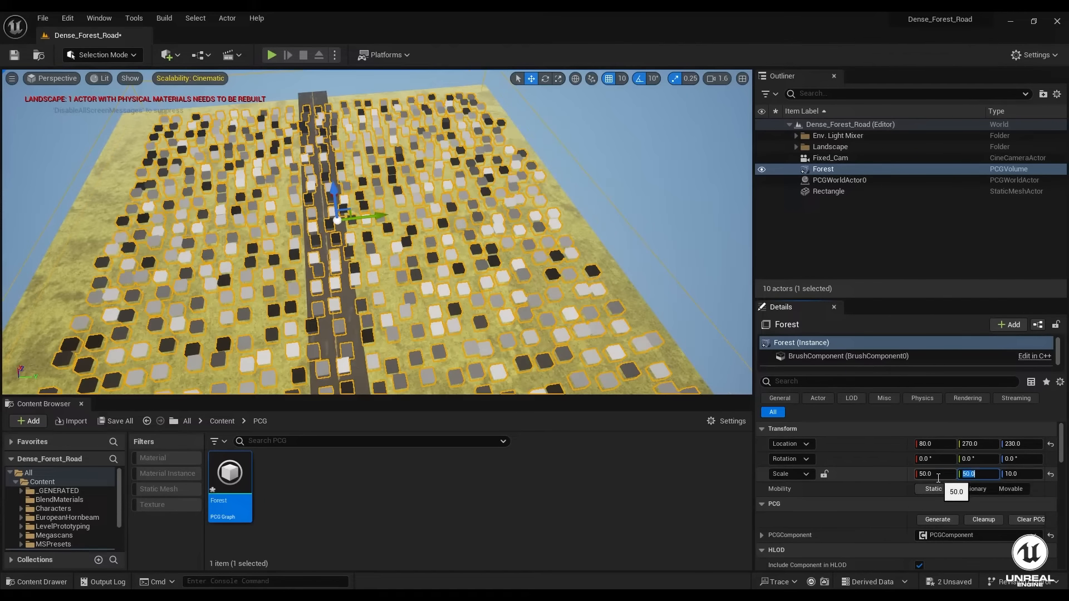
- Shift the Forest volume sideways to Y -20 and set its X and Y scale to 55
drag(384, 218, 365, 217)
click(929, 473)
key(Tab)
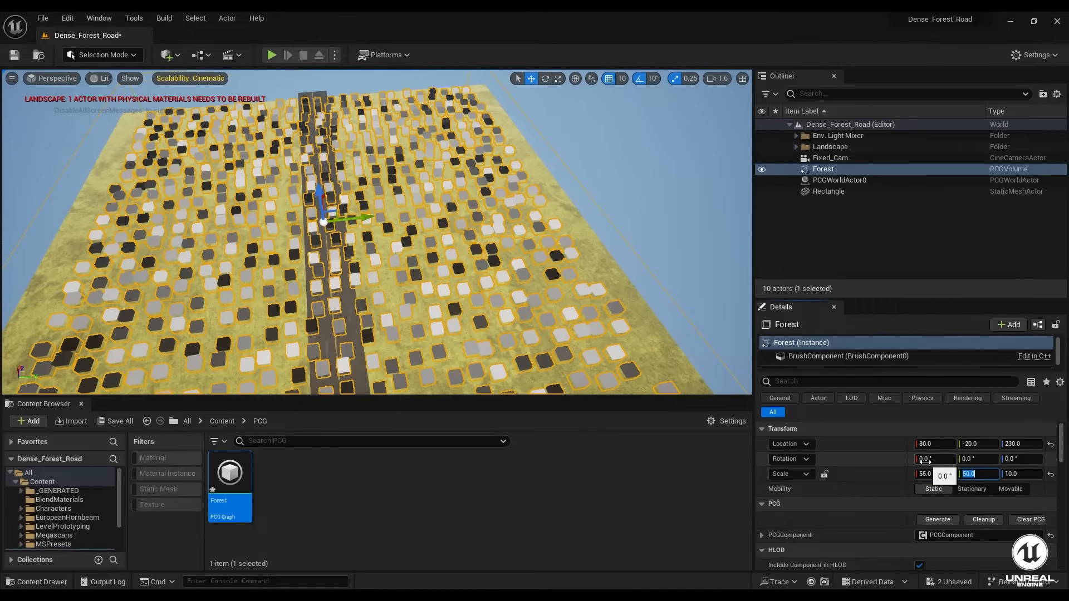
key(Return)
- Move the Forest volume to X 0, Y -40 so it is centred on the landscape
right_drag(557, 312, 605, 323)
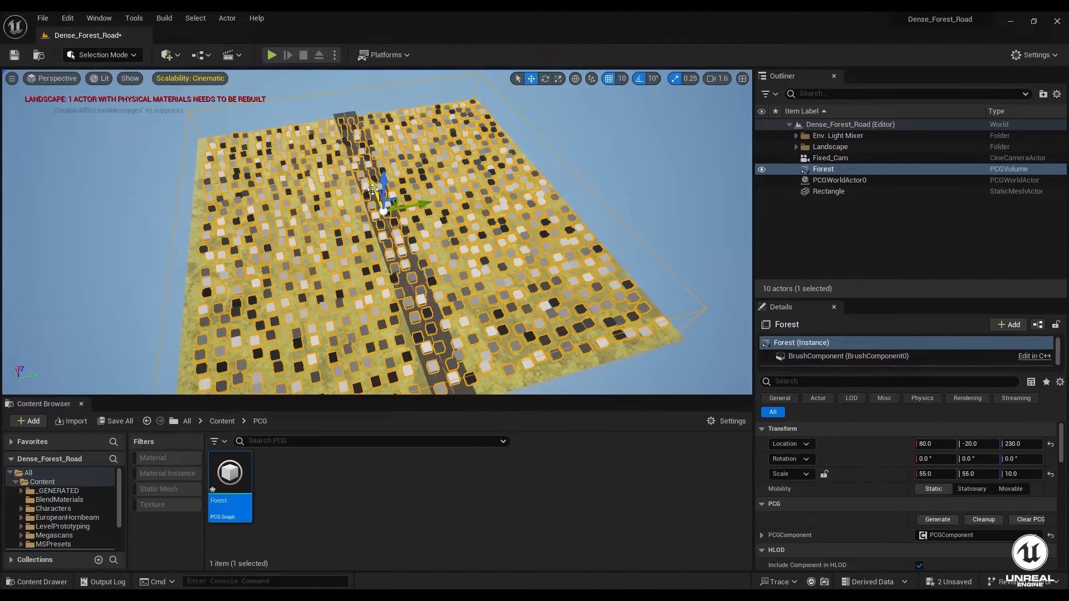
drag(376, 190, 412, 212)
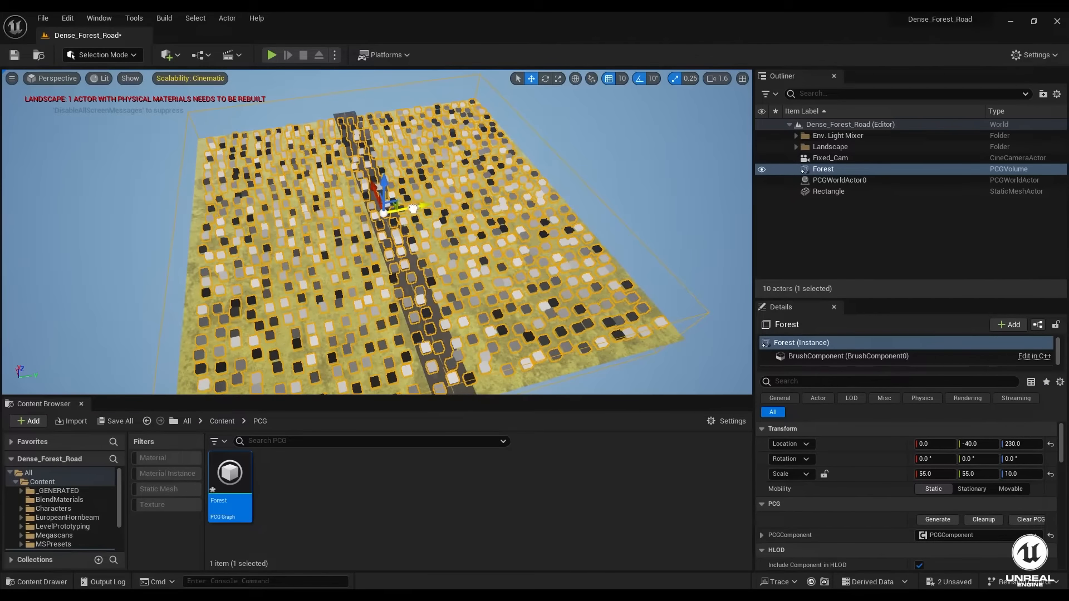
right_drag(413, 217, 391, 231)
right_drag(452, 266, 455, 256)
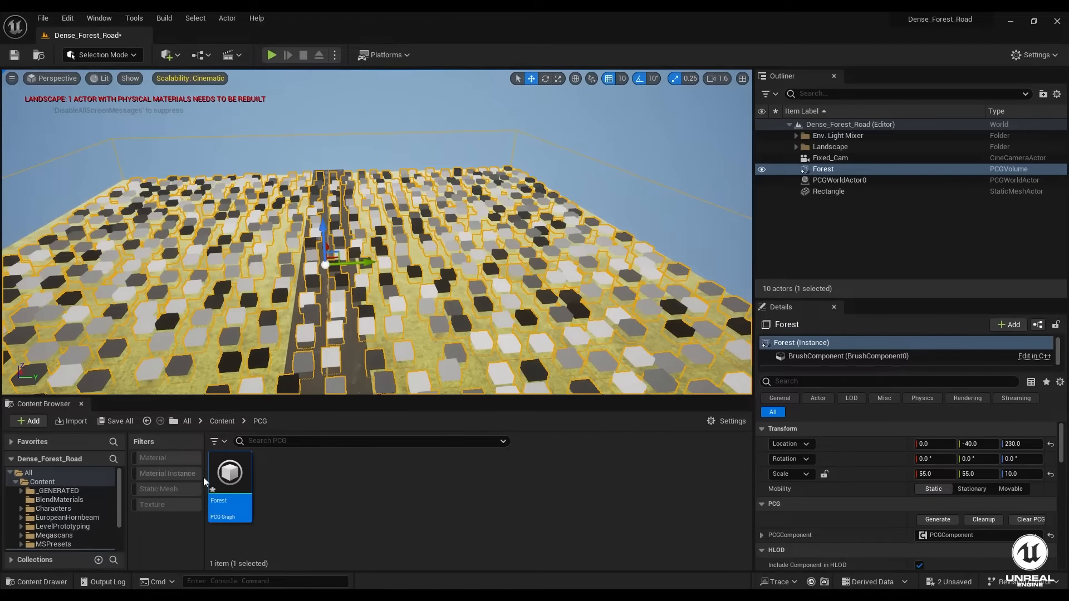
- Reopen the Forest graph and pull a new connection from the Surface Sampler's Out pin
double_click(240, 473)
right_drag(415, 315, 342, 263)
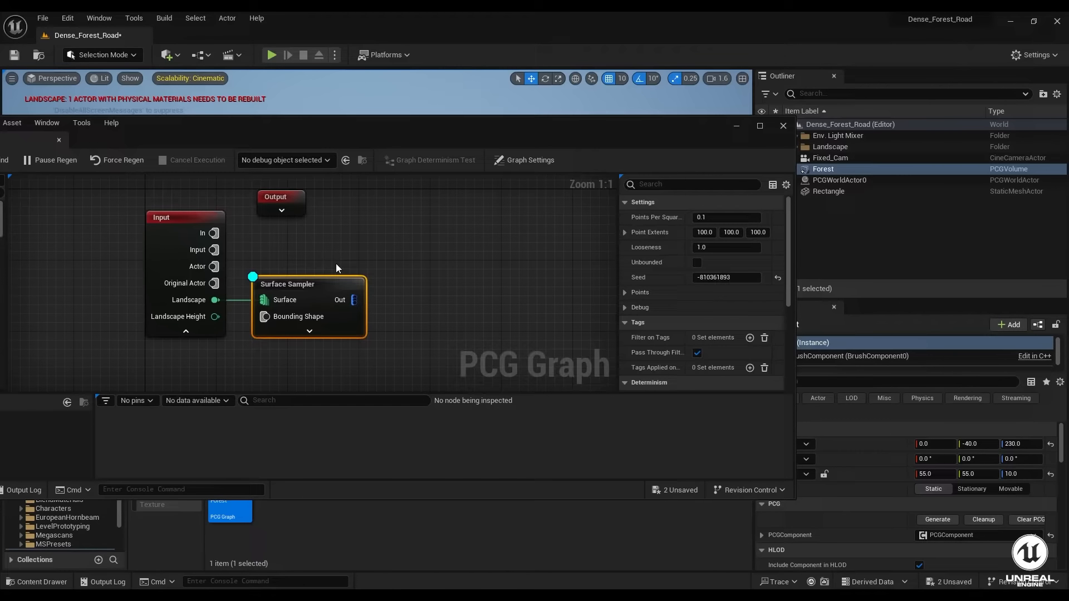
right_drag(353, 272, 355, 235)
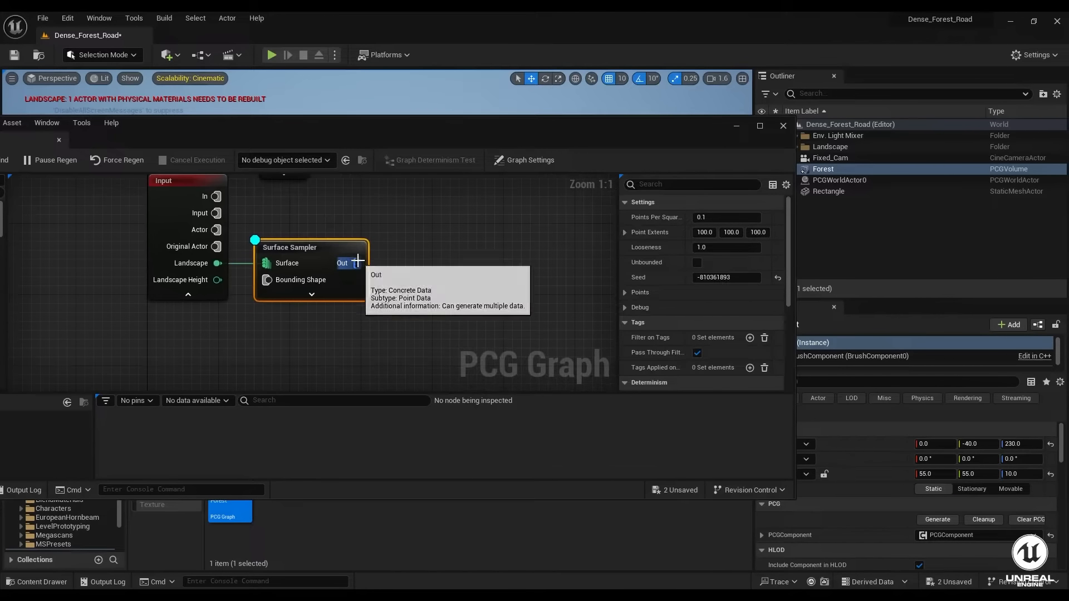
right_drag(359, 277, 294, 295)
drag(291, 282, 346, 282)
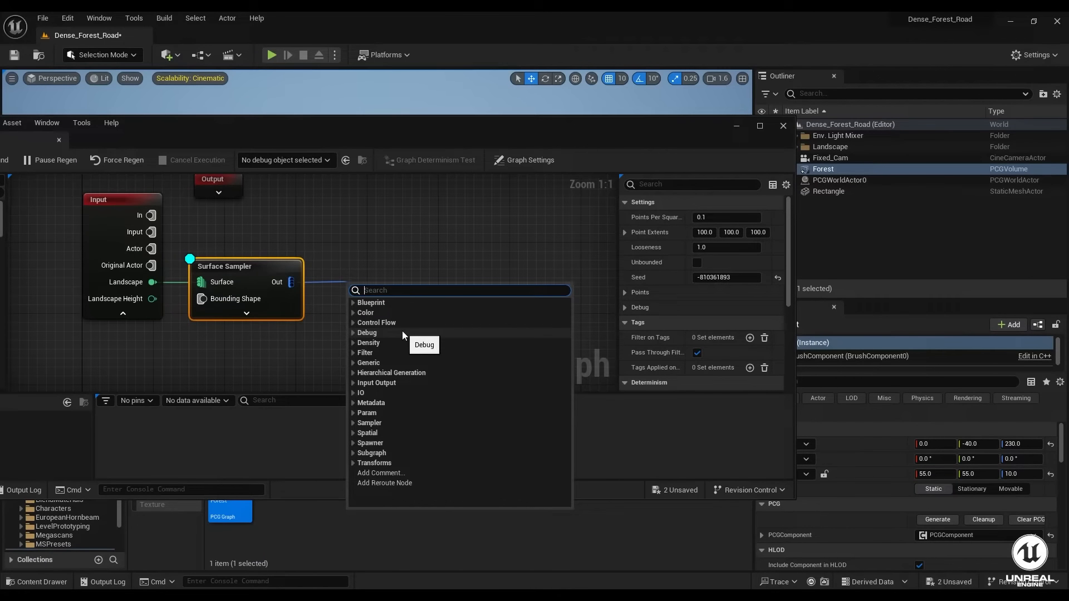
text(At)
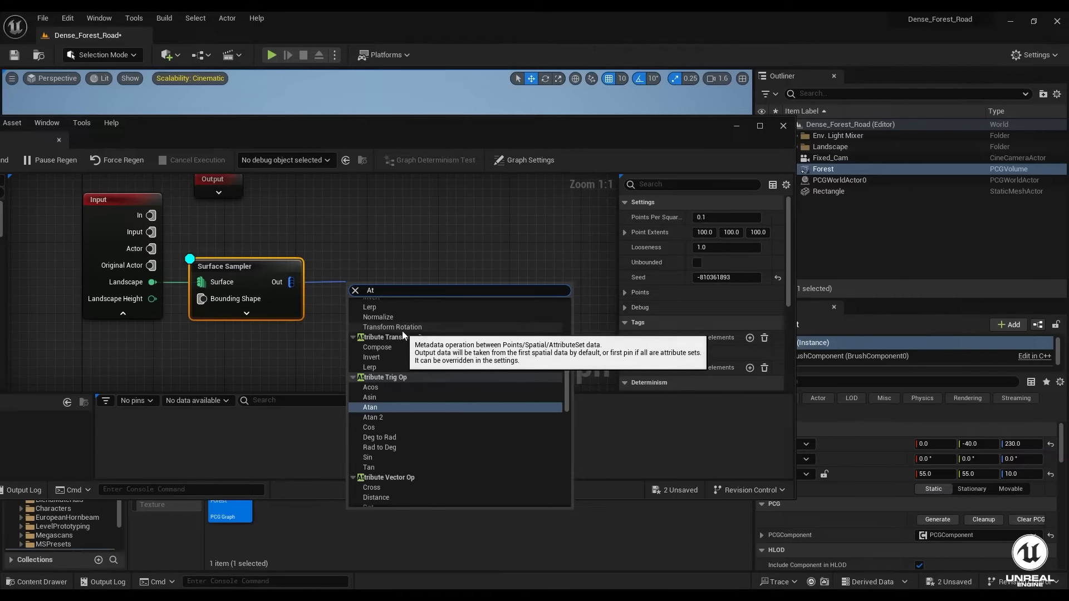
text(triburt)
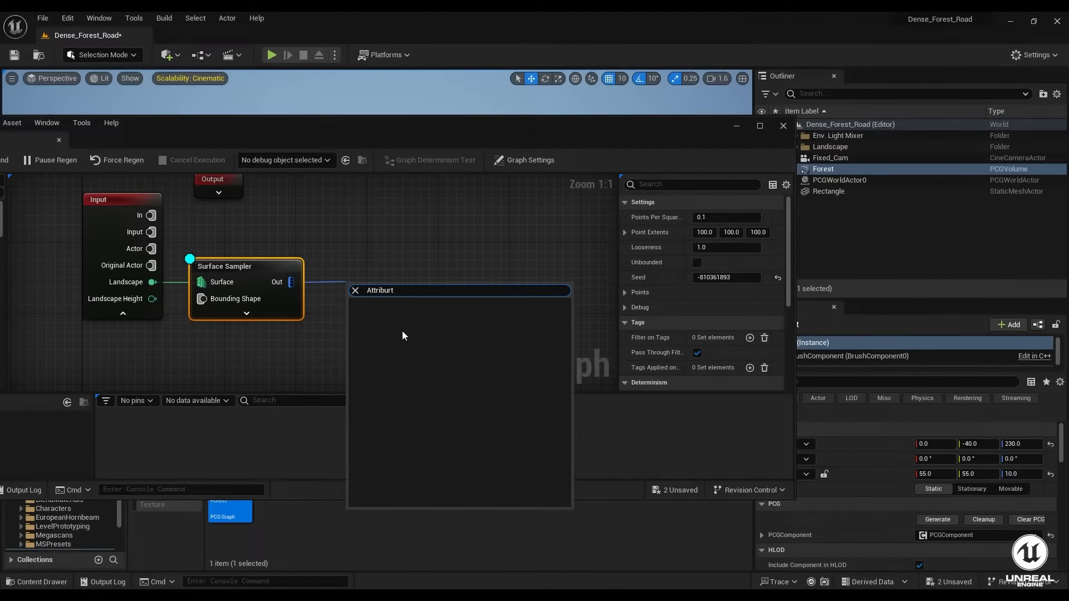
key(BackSpace)
key(BackSpace)
key(BackSpace)
key(BackSpace)
key(BackSpace)
key(BackSpace)
key(BackSpace)
key(BackSpace)
key(BackSpace)
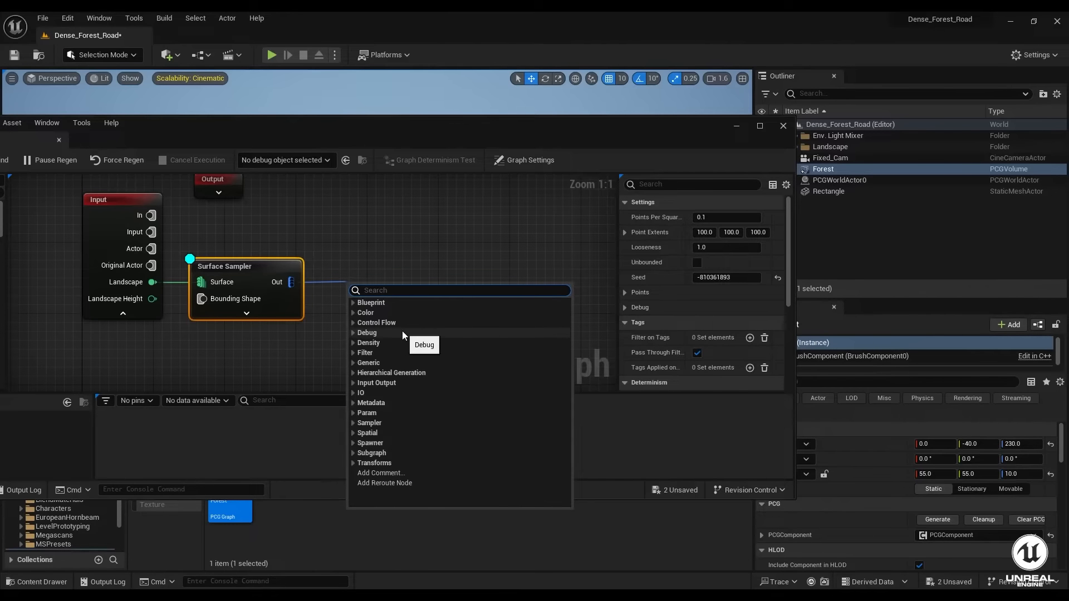
- Add an Attribute Noise node fed by the Surface Sampler's Out pin, aligned with and close to the sampler
text(n)
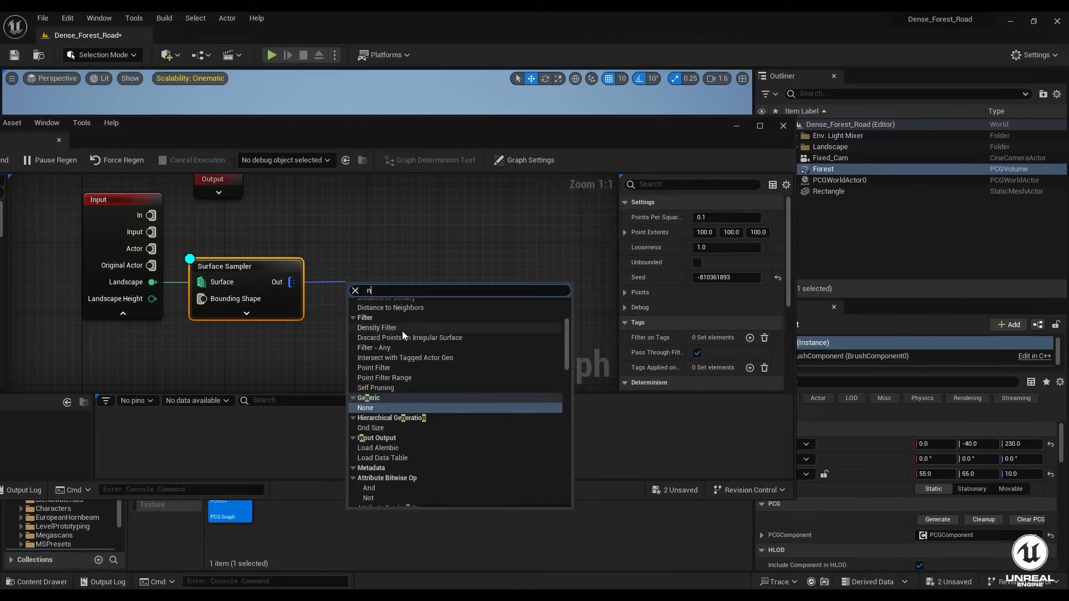
text(oise)
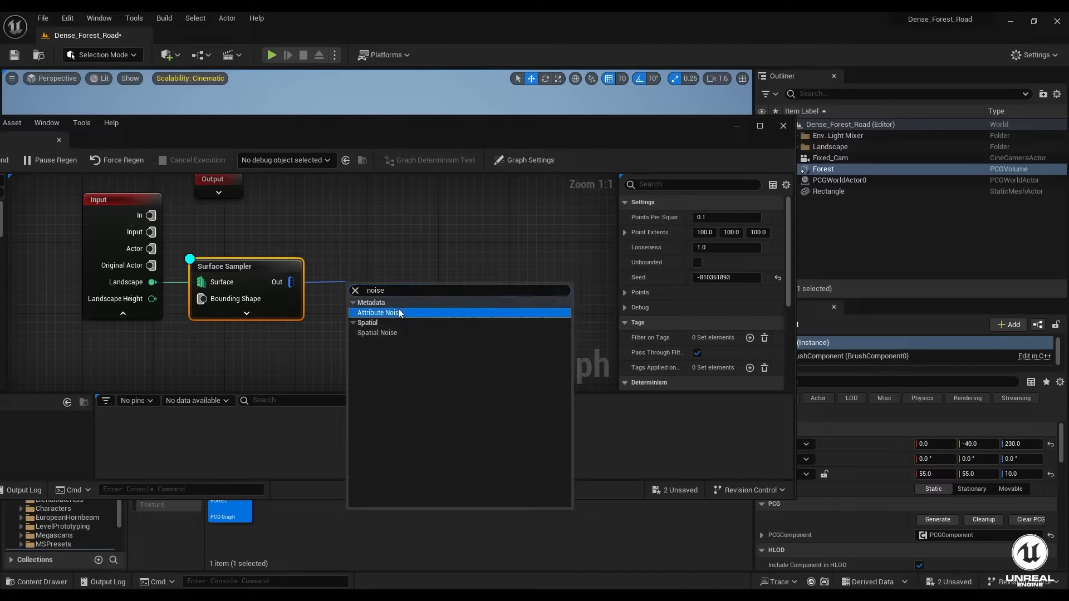
click(373, 312)
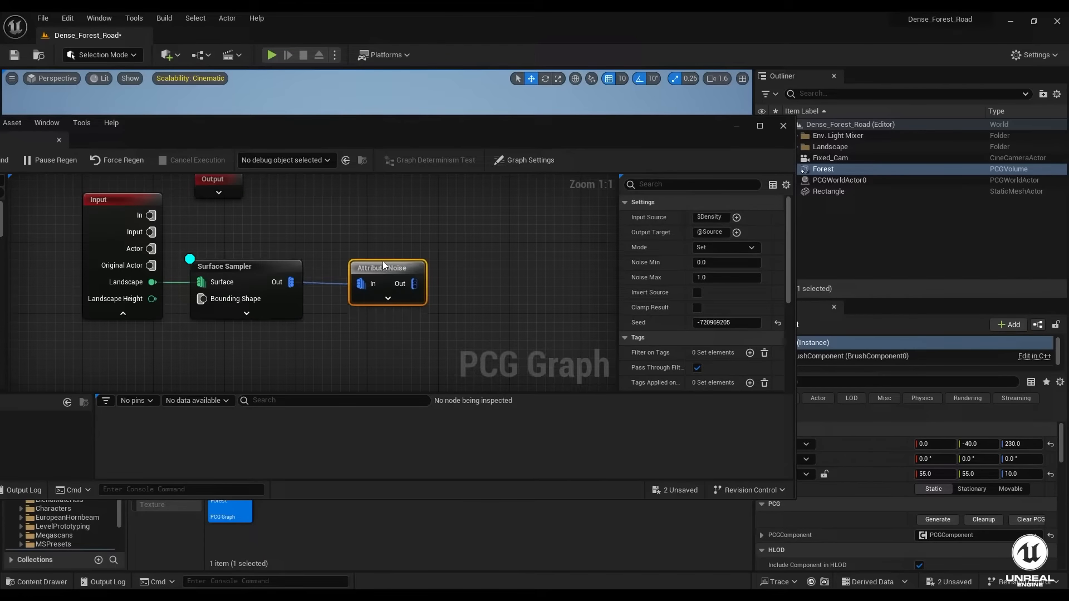
drag(70, 328, 465, 336)
mouse_move(376, 270)
mouse_down()
mouse_move(372, 262)
mouse_move(366, 271)
mouse_up()
- Switch the debug display from the Surface Sampler to the Attribute Noise node and move the graph window below the viewport's points
click(379, 262)
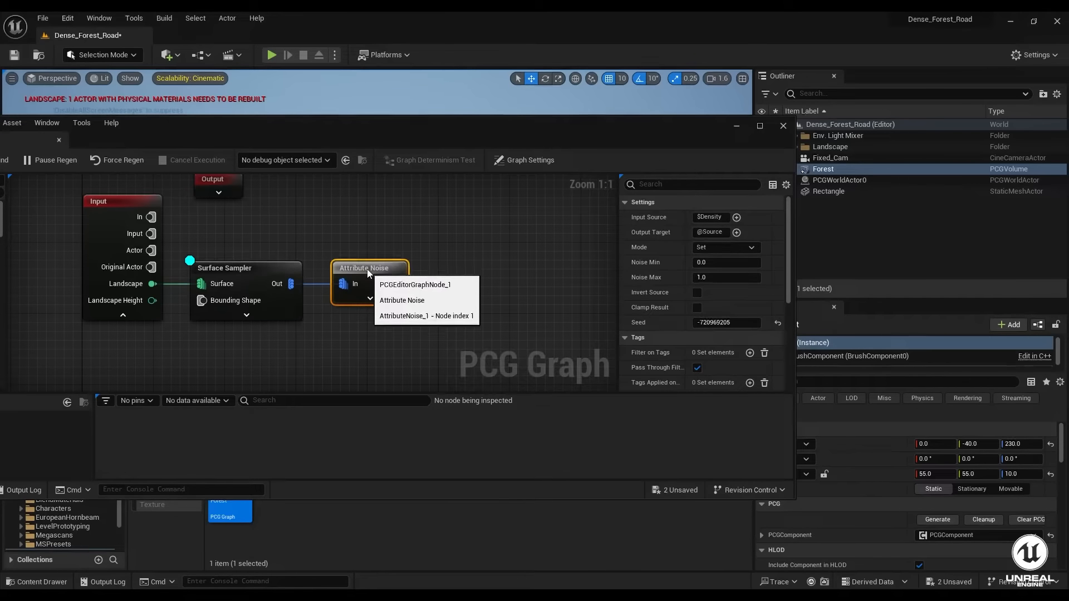
key(e)
click(367, 269)
text(e)
key(Escape)
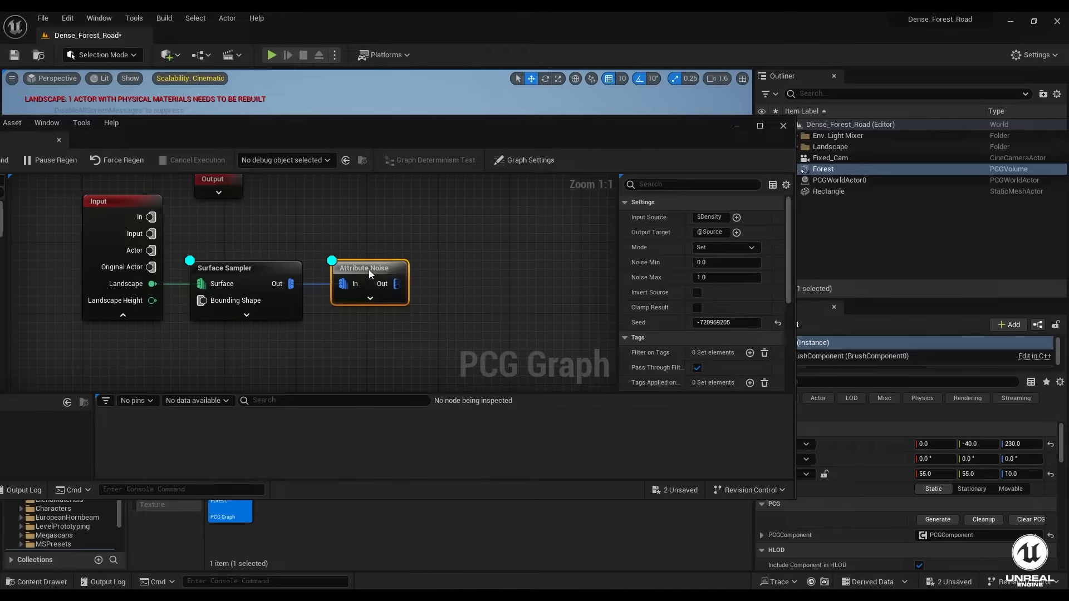
click(241, 270)
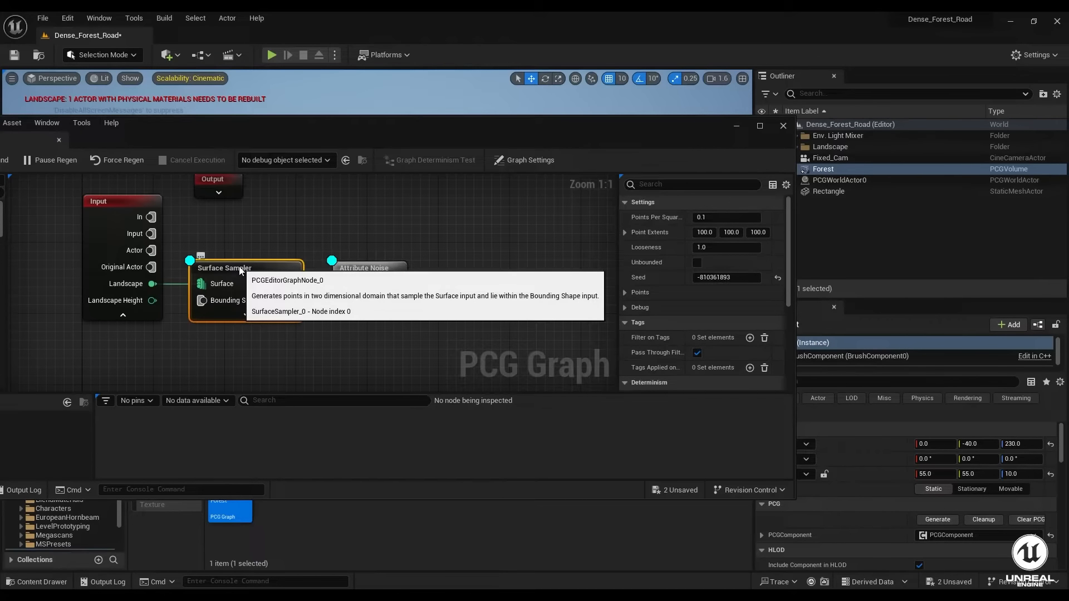
drag(249, 128, 391, 309)
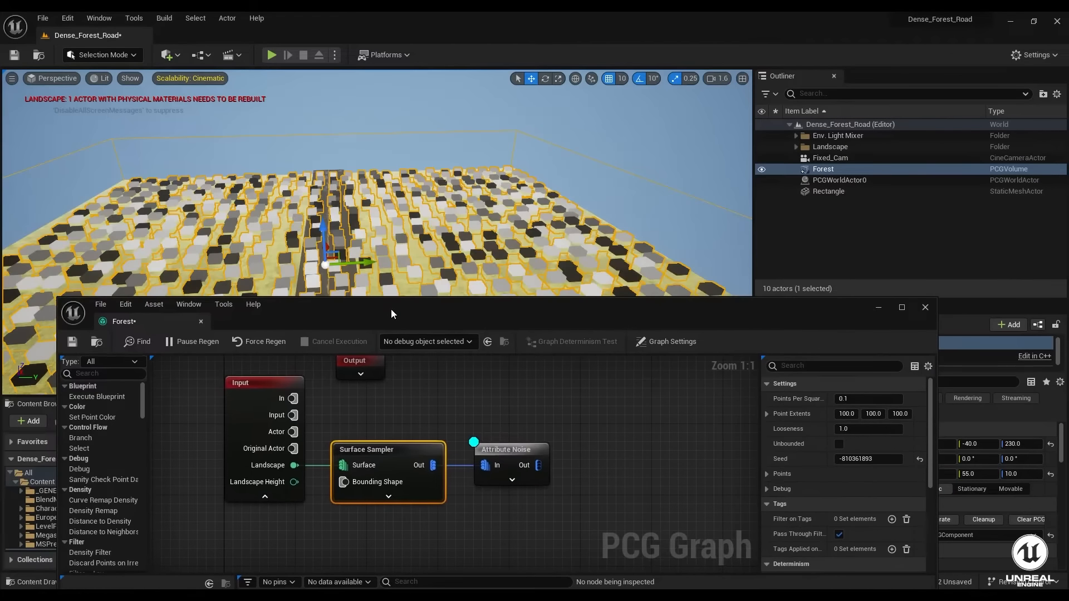
- Select the Attribute Noise node and set its Input Source to the Density point property
click(508, 452)
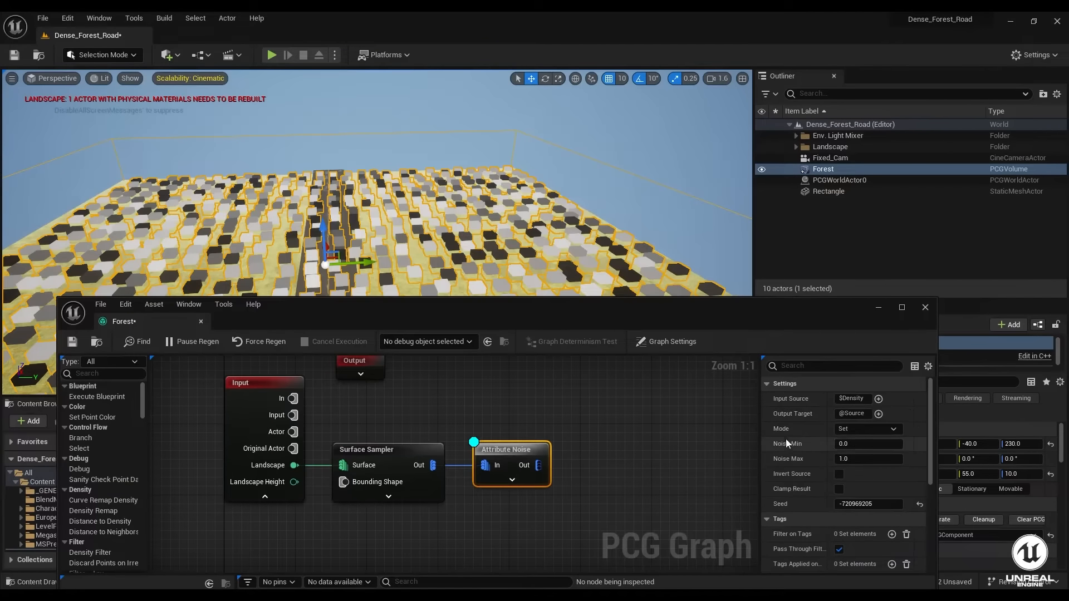
click(875, 440)
click(873, 439)
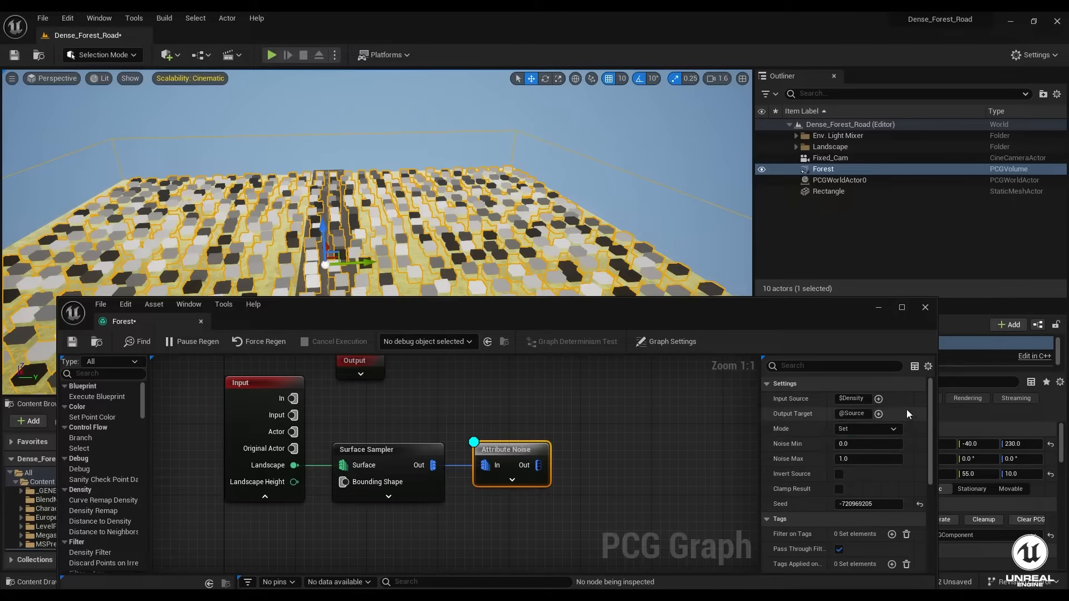
click(878, 400)
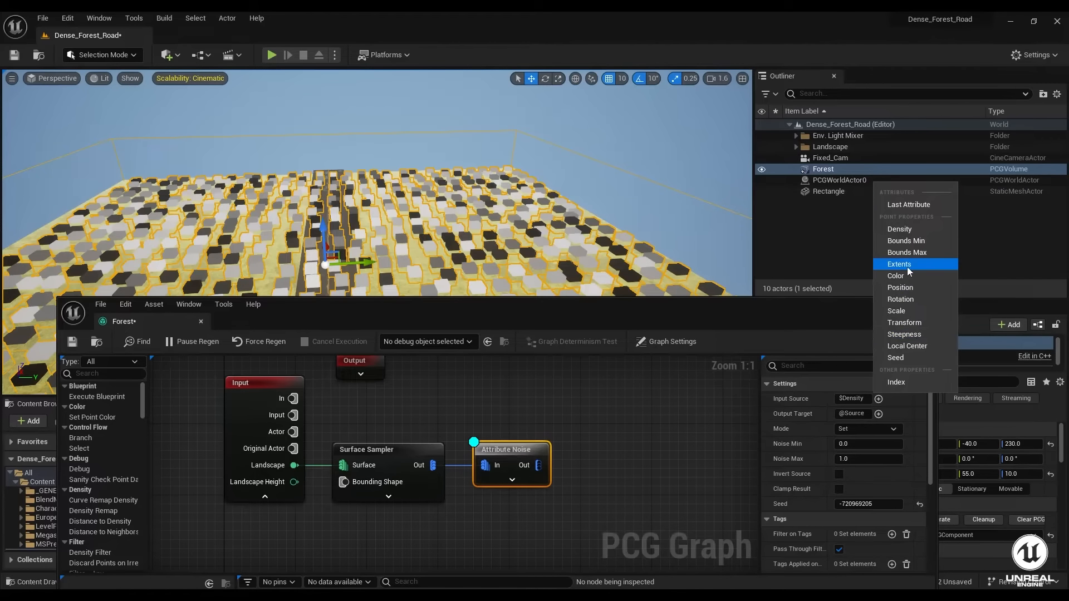
click(918, 231)
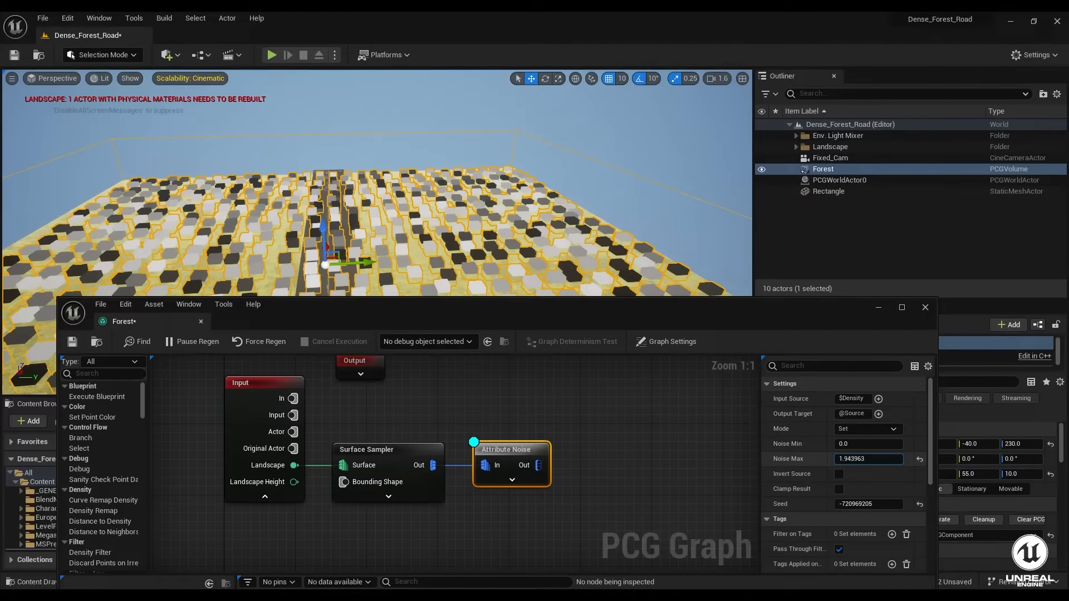
- Try a much higher Noise Max on the Attribute Noise node and undo that change
drag(850, 459, 897, 459)
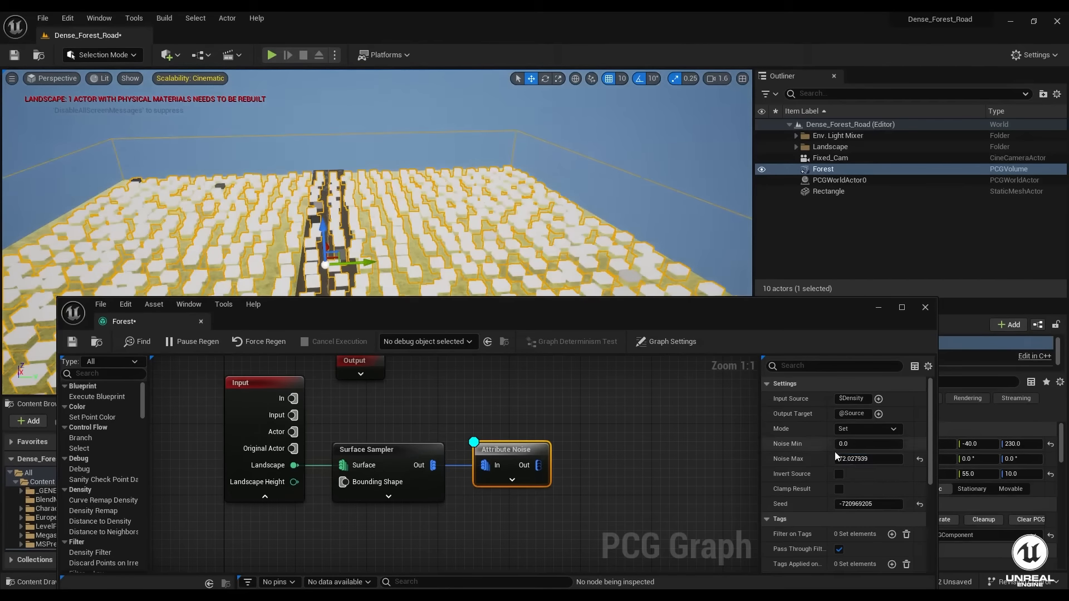
key(ctrl+z)
click(516, 454)
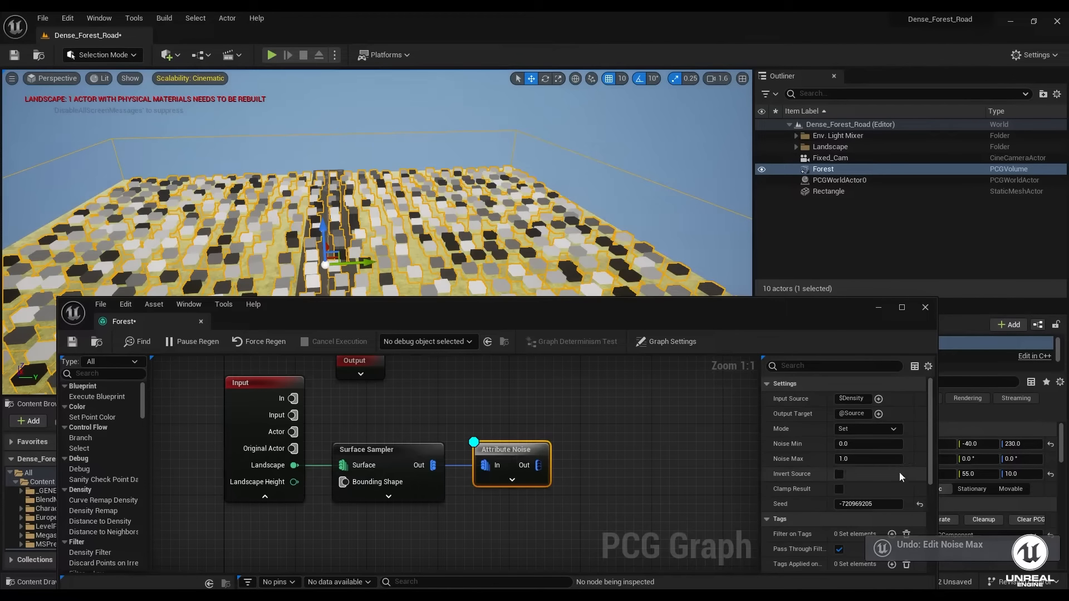
- Try a Noise Min of 0.3 and a Noise Max of about 4.42 on Attribute Noise, and reset both to their defaults
mouse_move(848, 445)
mouse_down()
mouse_move(880, 444)
mouse_move(862, 444)
mouse_up()
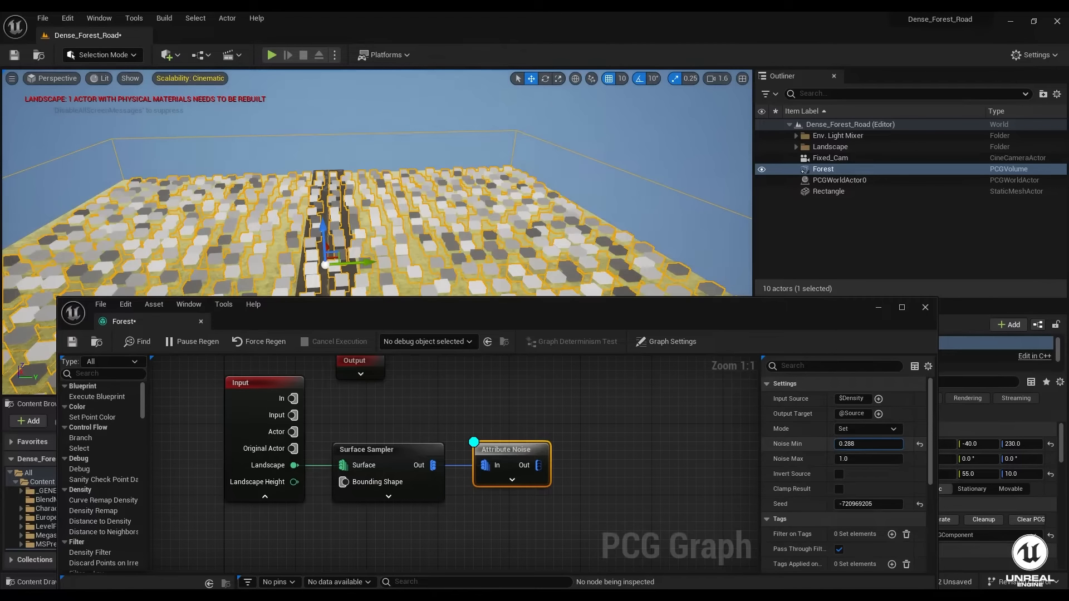
click(862, 444)
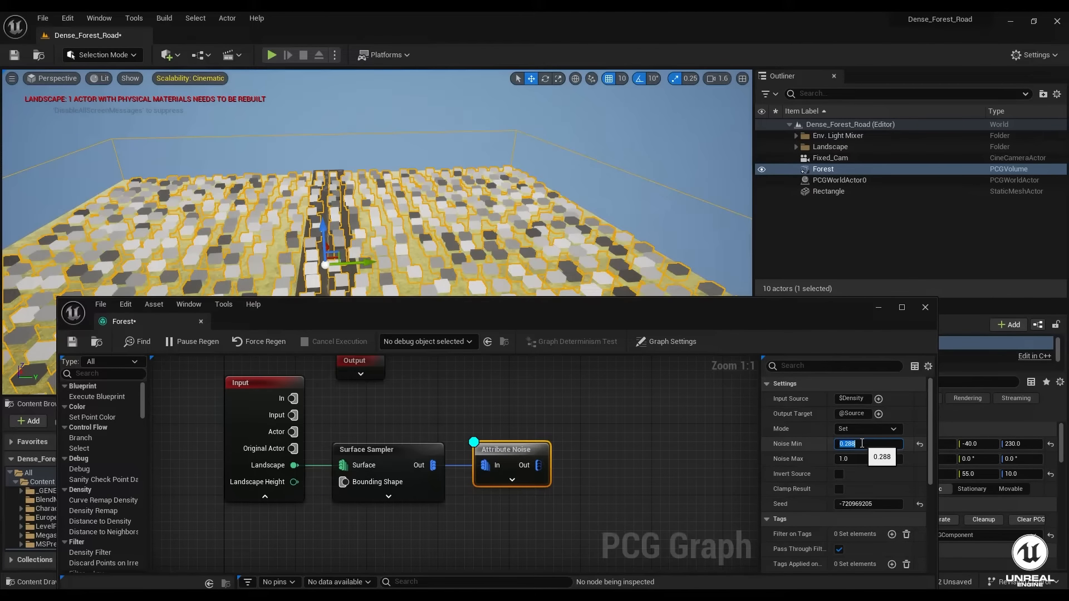
key(Return)
mouse_move(858, 458)
mouse_down()
mouse_move(844, 460)
mouse_move(857, 460)
mouse_up()
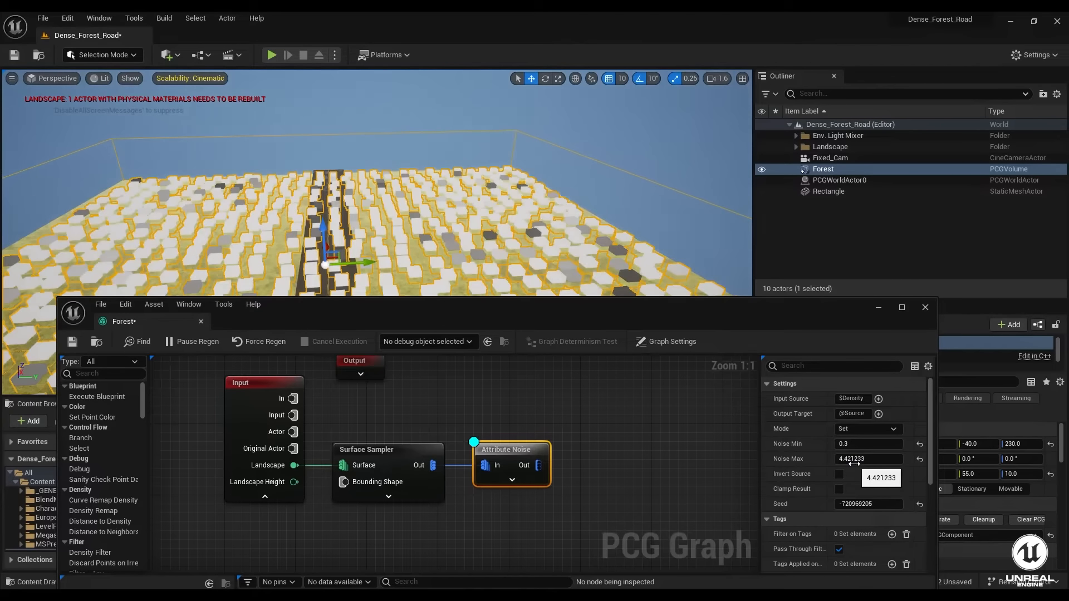
click(920, 444)
click(920, 459)
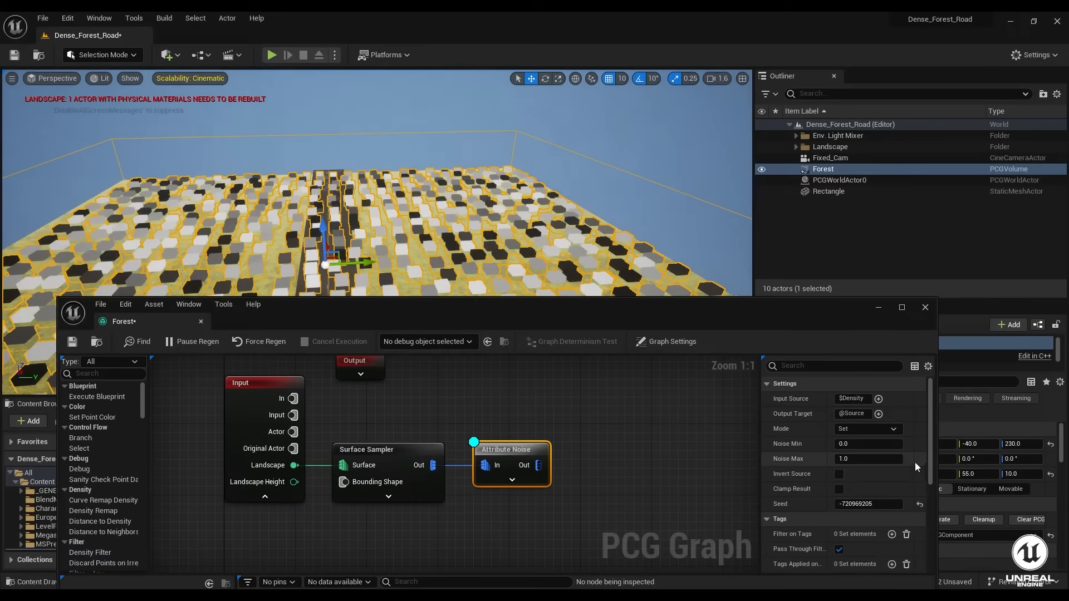
- Try a raised Noise Min and a negative one of about -0.58 on Attribute Noise, undoing each change
drag(852, 444, 857, 445)
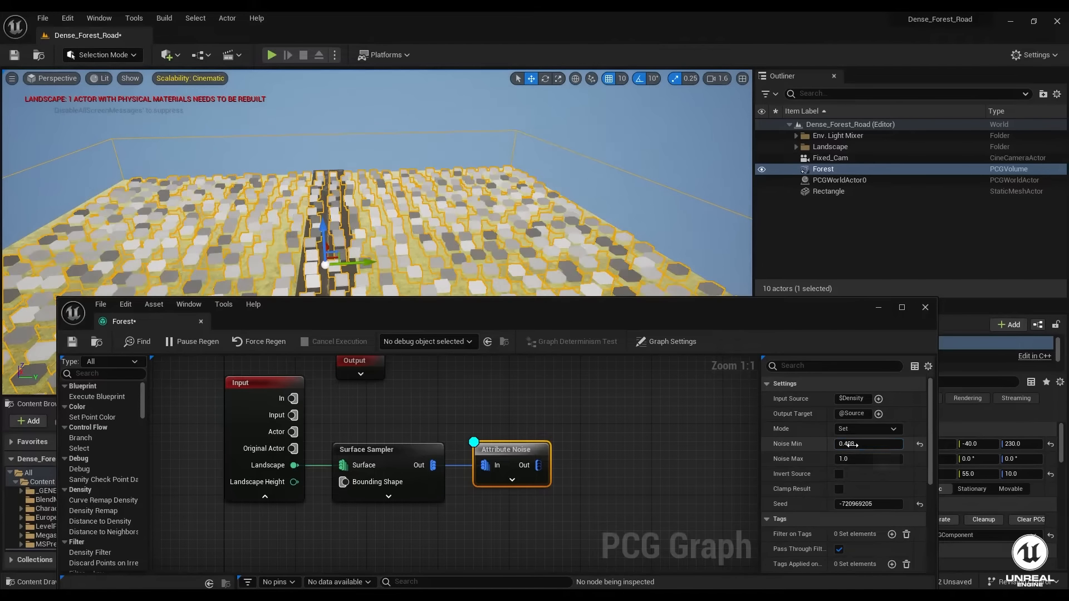
key(ctrl+z)
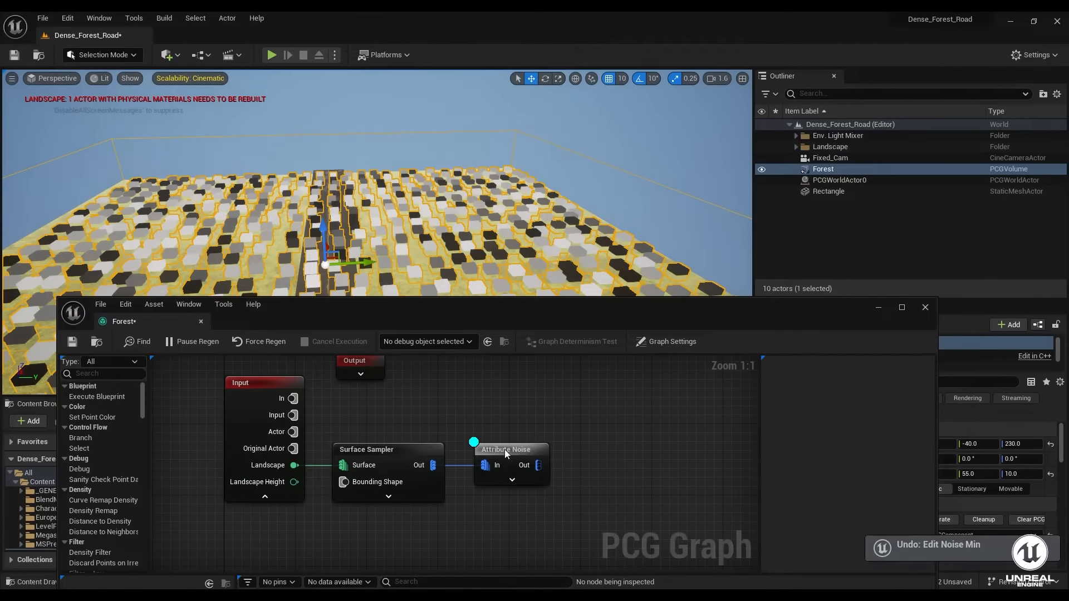
drag(864, 446, 871, 447)
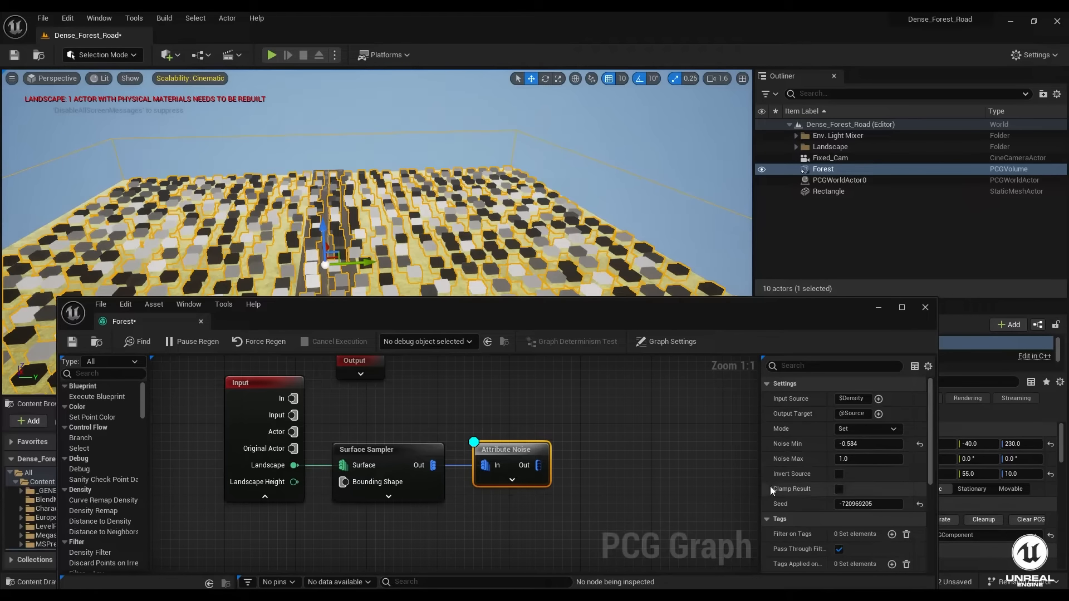
click(677, 476)
key(ctrl+z)
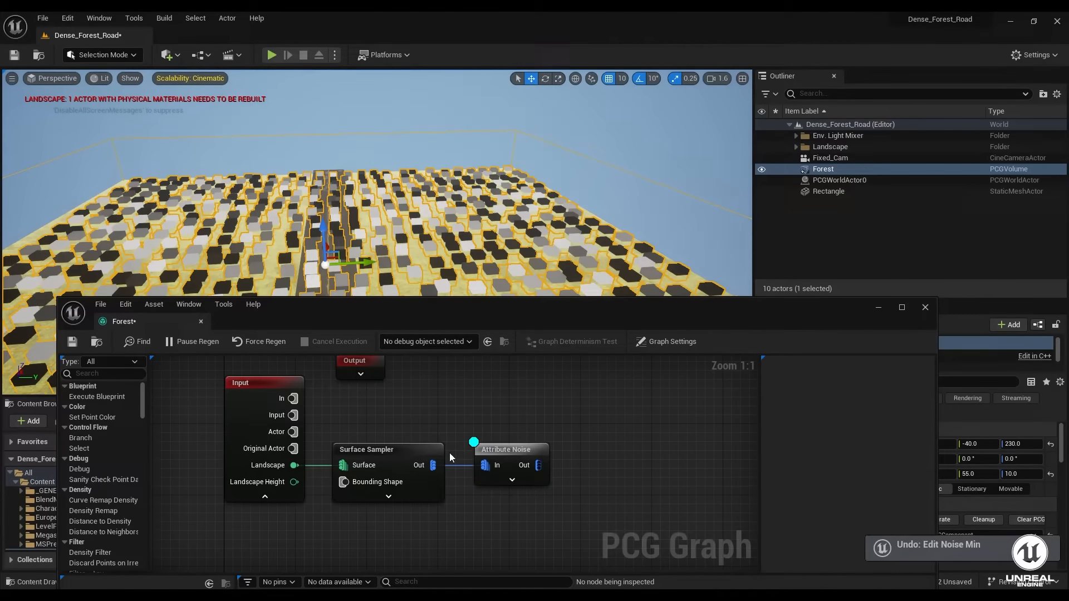
click(523, 453)
click(921, 444)
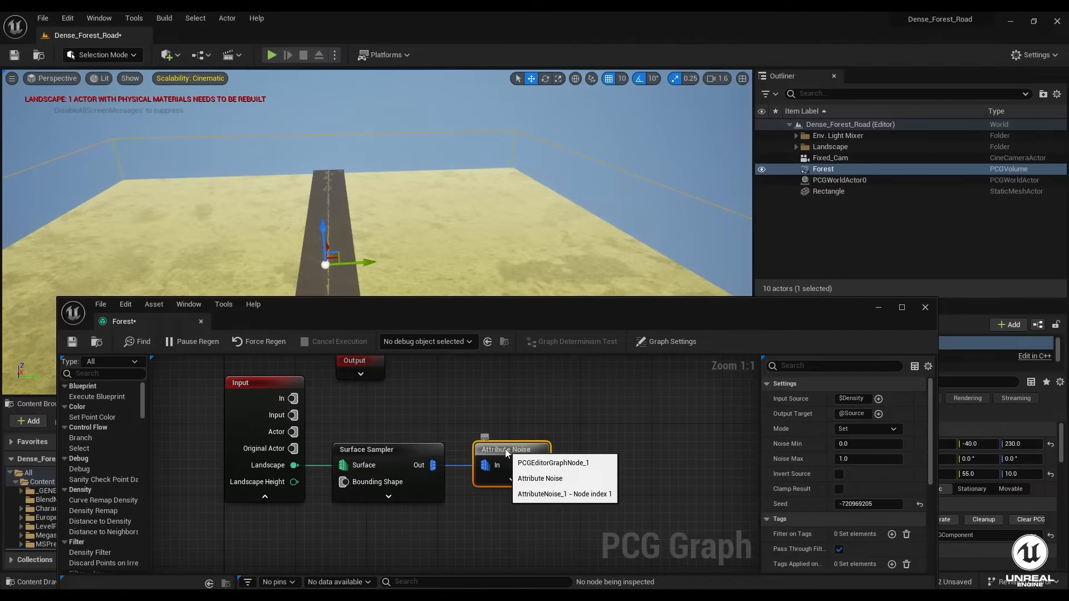
- Add a Density Filter node fed by the Attribute Noise node's Out pin and align it beside that node
right_drag(606, 447, 542, 429)
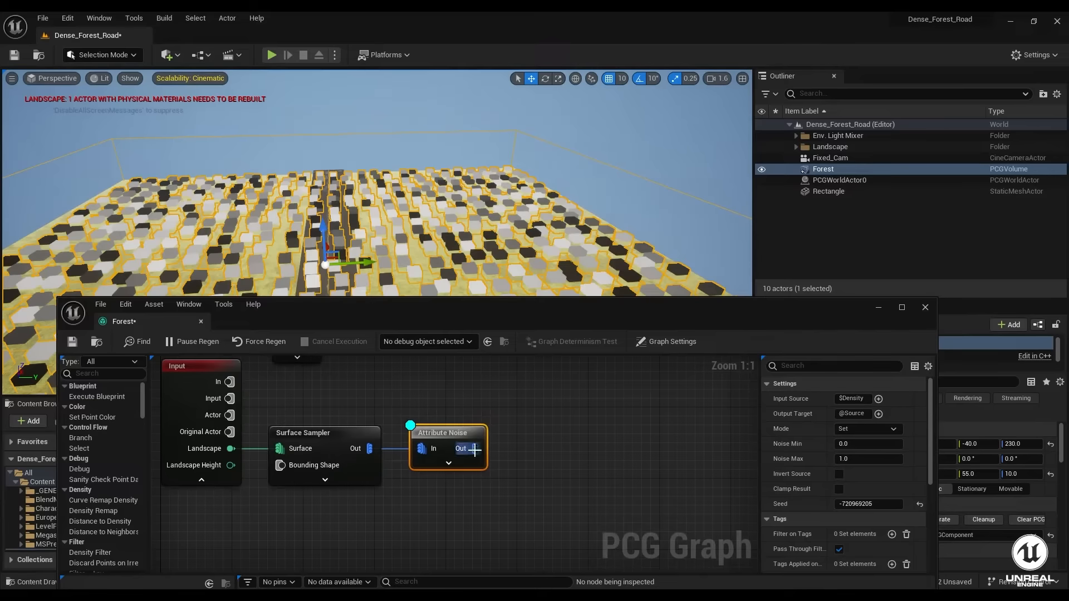
drag(475, 448, 531, 448)
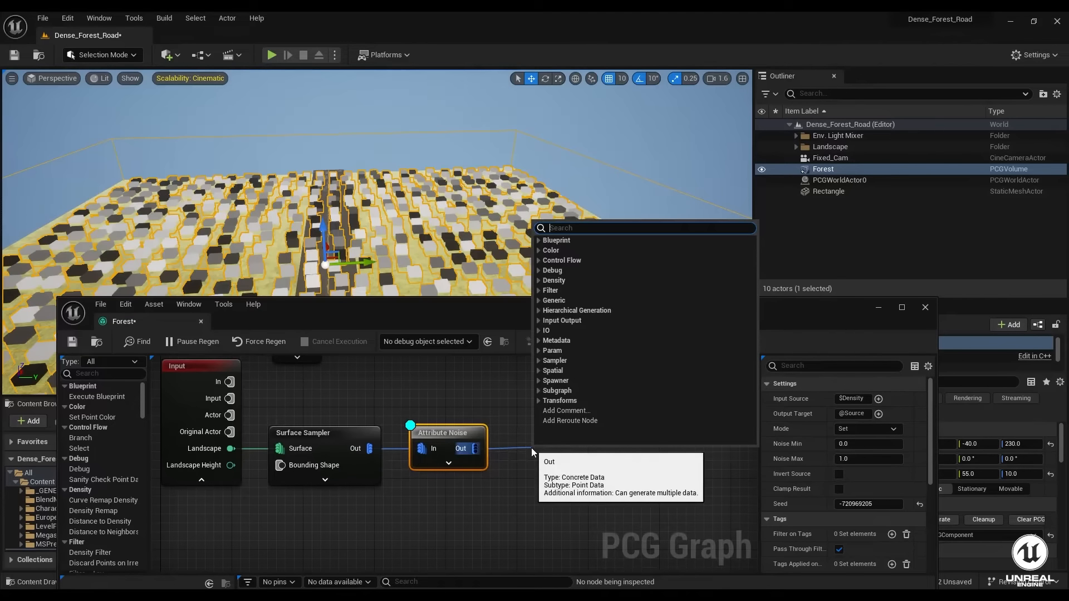
text(Den)
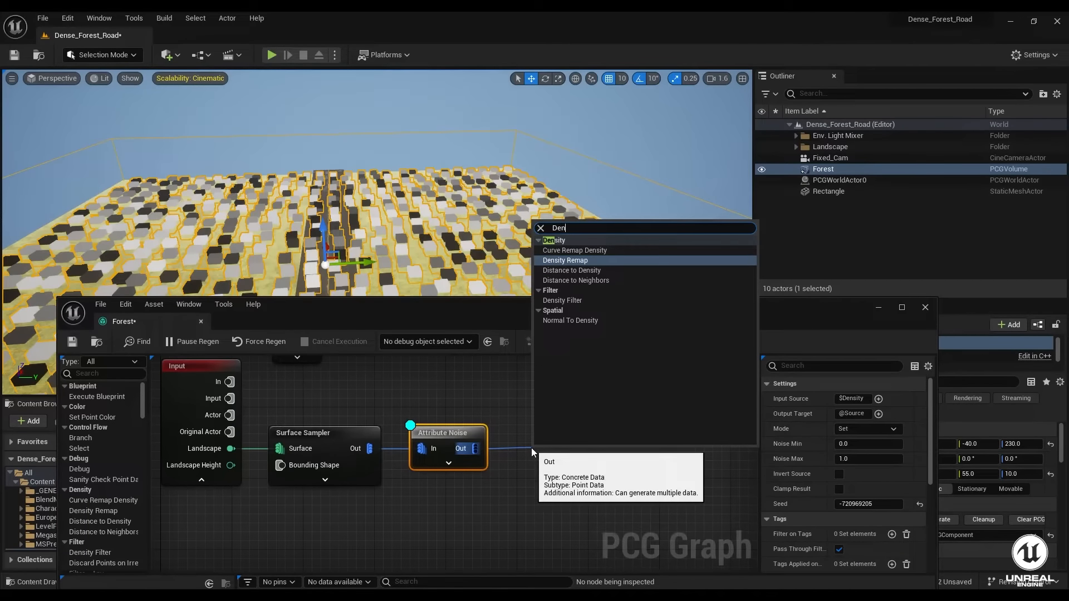
click(562, 301)
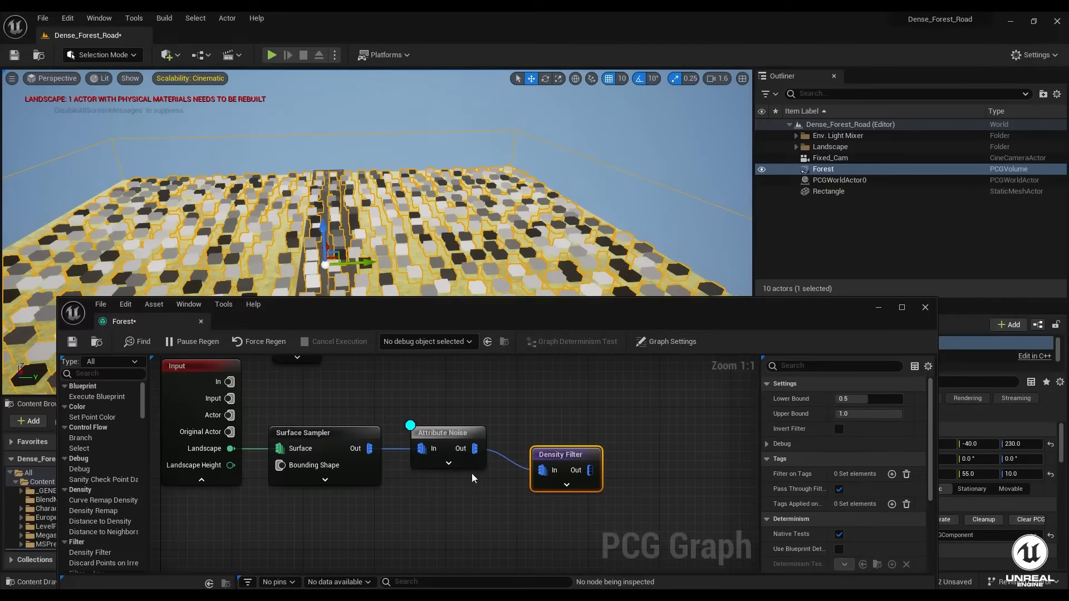
drag(566, 455, 553, 432)
right_drag(513, 492, 596, 480)
- Switch the debug display from the Attribute Noise node to the Density Filter node
double_click(635, 422)
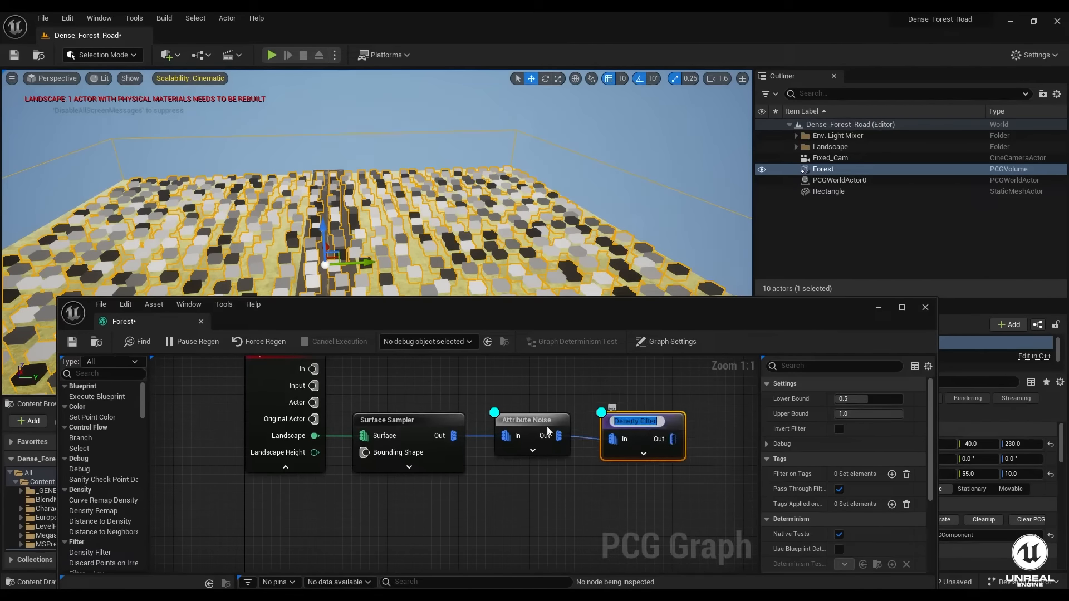
click(548, 432)
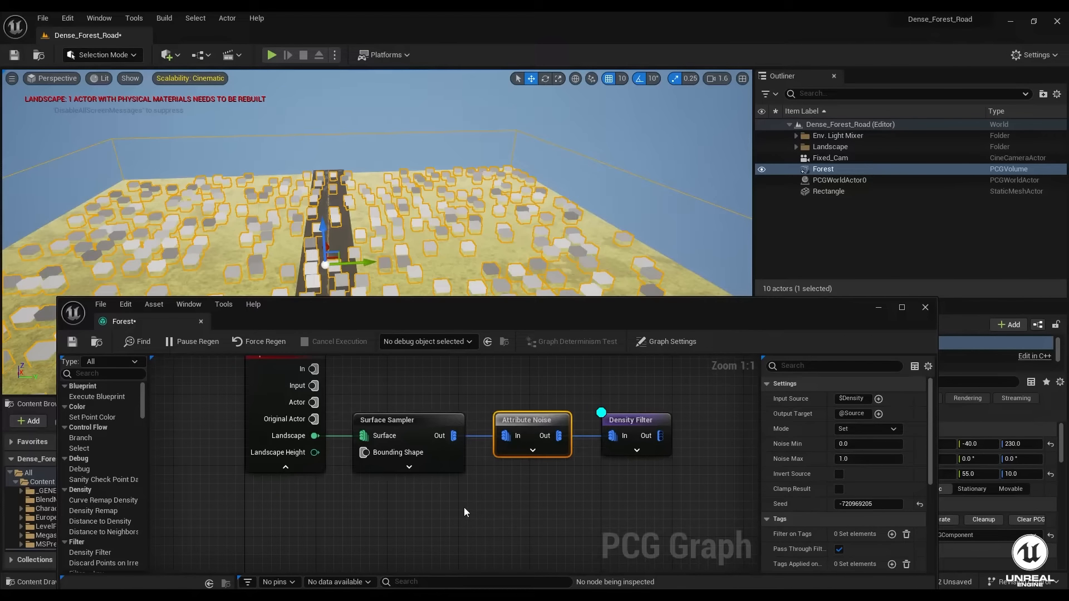
right_drag(379, 184, 371, 258)
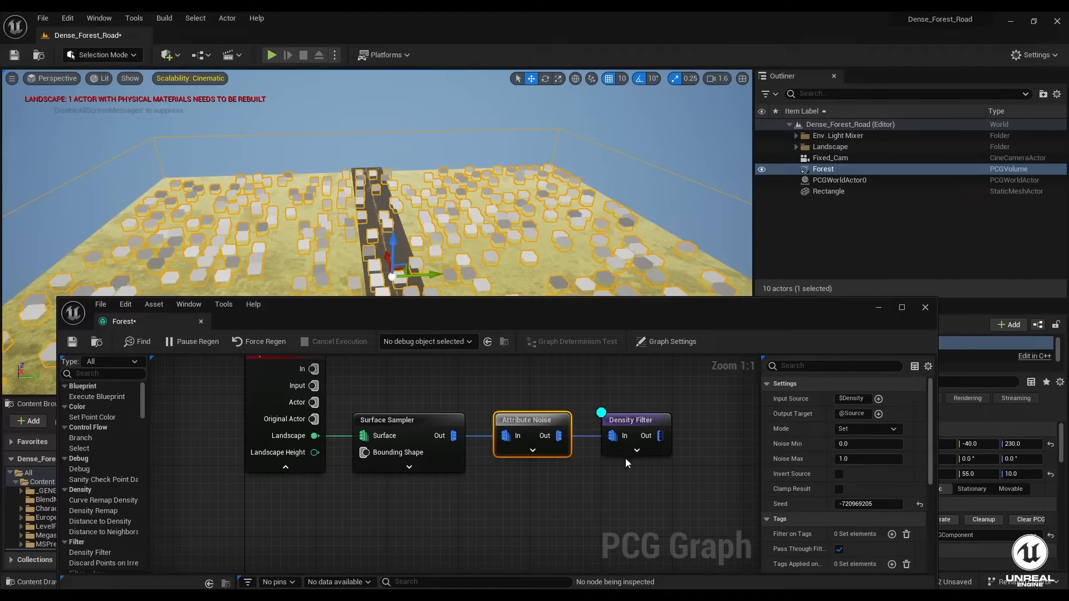
- Select the Density Filter node and lower its Upper Bound to 0.52, checking the remaining points around the road
click(630, 423)
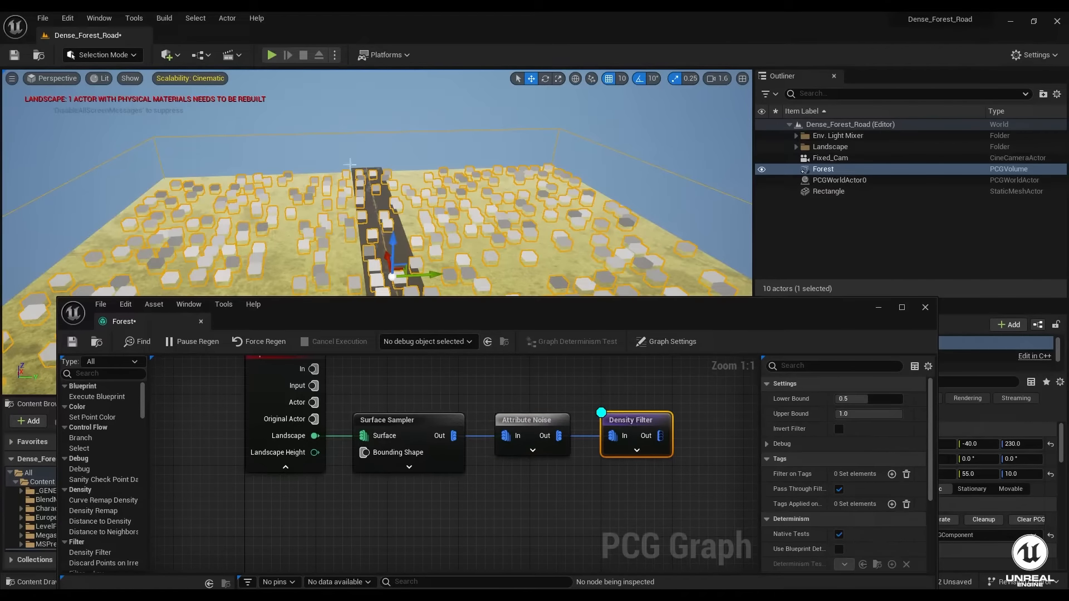
mouse_move(350, 165)
right_down()
mouse_move(338, 207)
mouse_move(359, 176)
right_up()
drag(885, 415, 882, 414)
right_drag(390, 181, 387, 210)
drag(883, 415, 867, 417)
right_drag(677, 240, 640, 187)
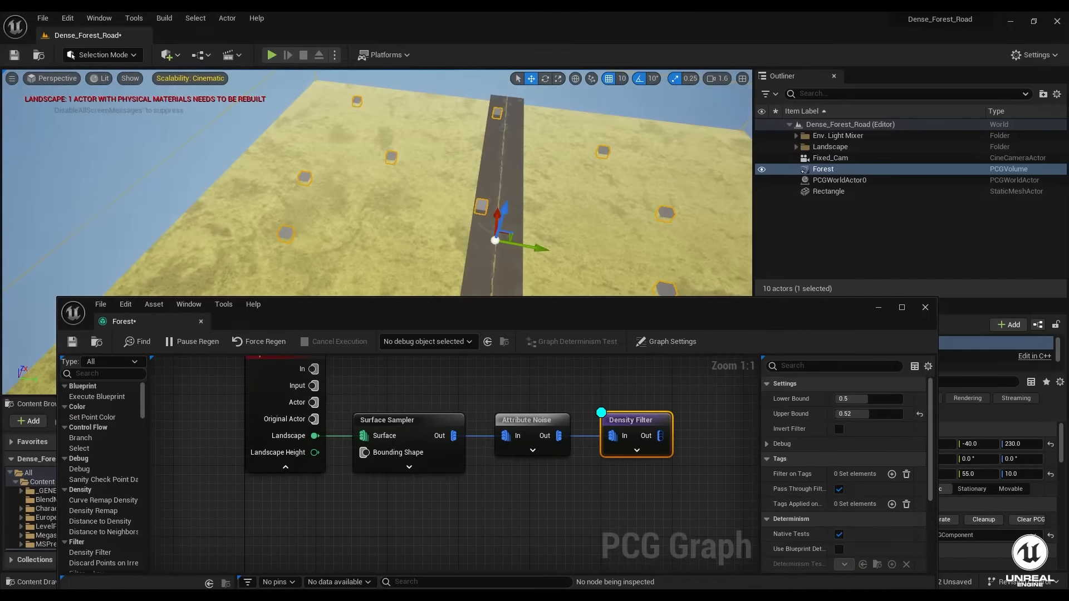
- Try a Noise Max of about 1.27 on the Attribute Noise node and reset it to its default
click(539, 421)
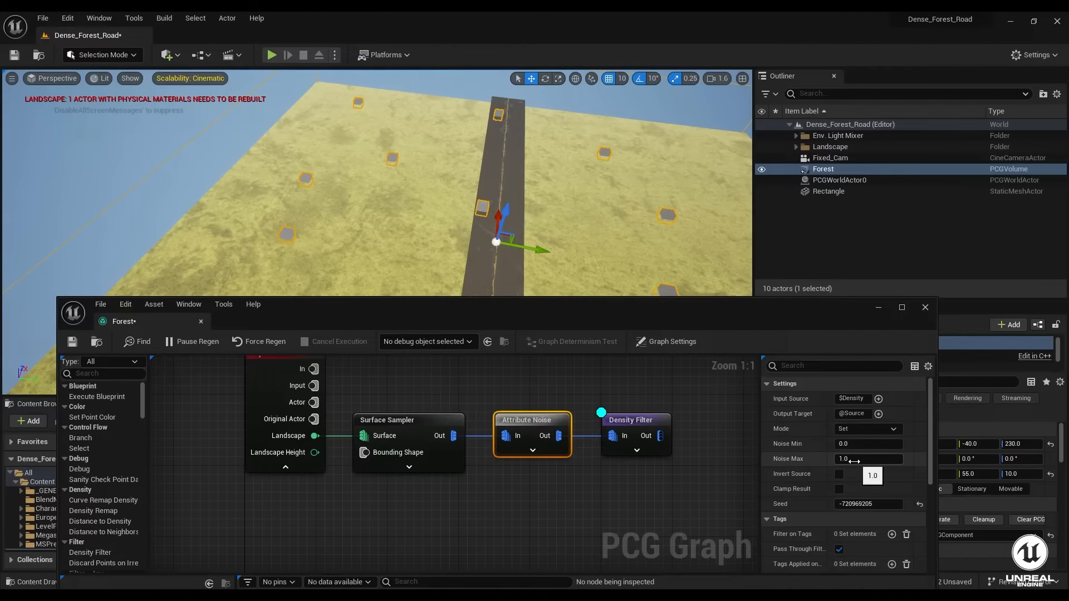
drag(853, 460, 861, 462)
right_drag(613, 212, 671, 209)
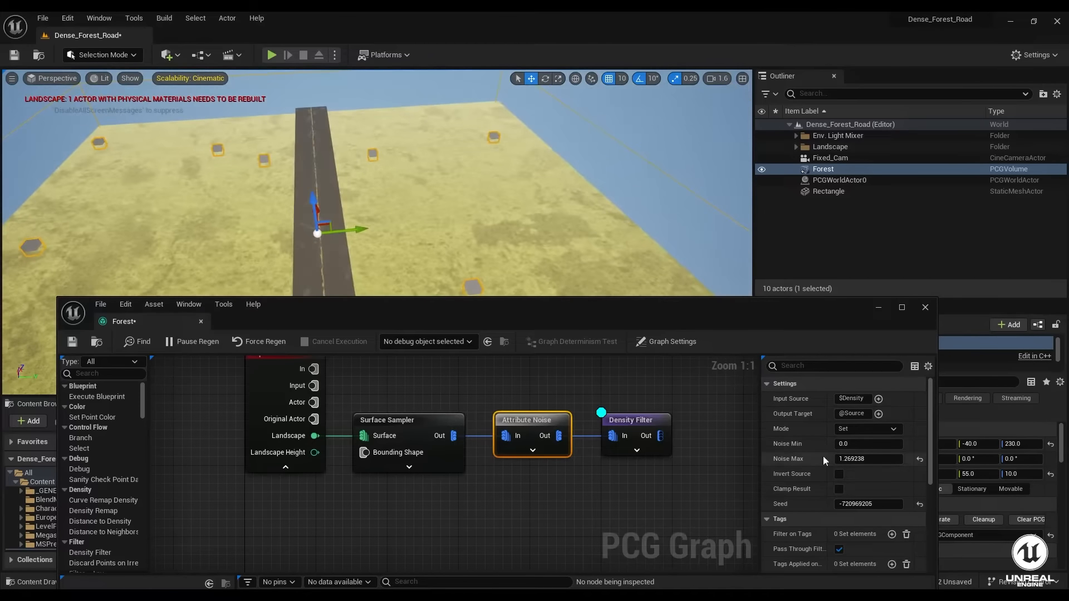
click(919, 459)
- Reset the Density Filter's Upper Bound to default, try a Lower Bound of about 0.4, and undo the Lower Bound change
click(636, 422)
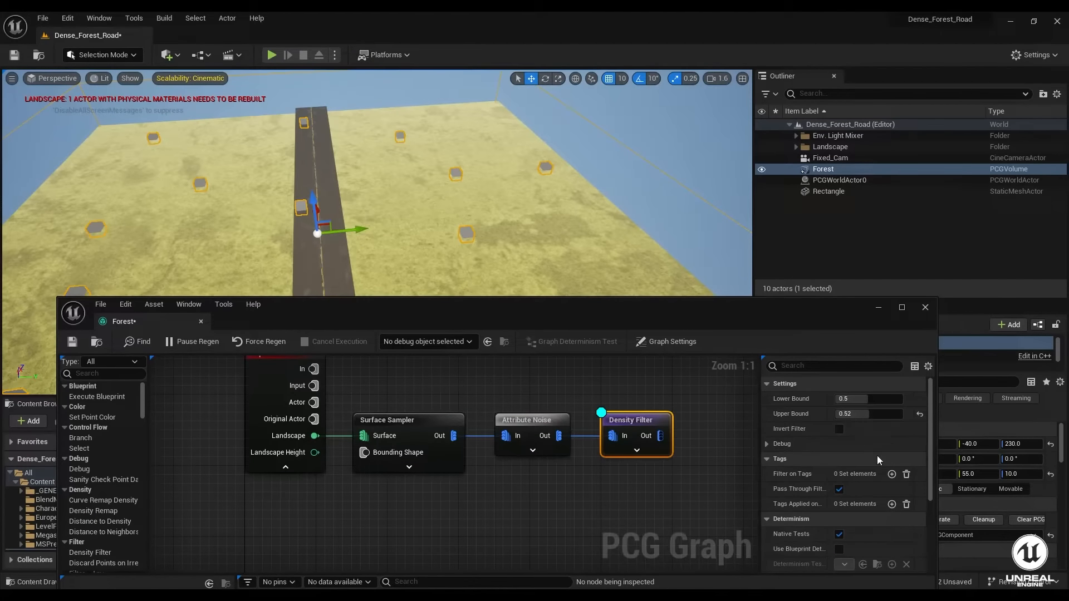
click(918, 414)
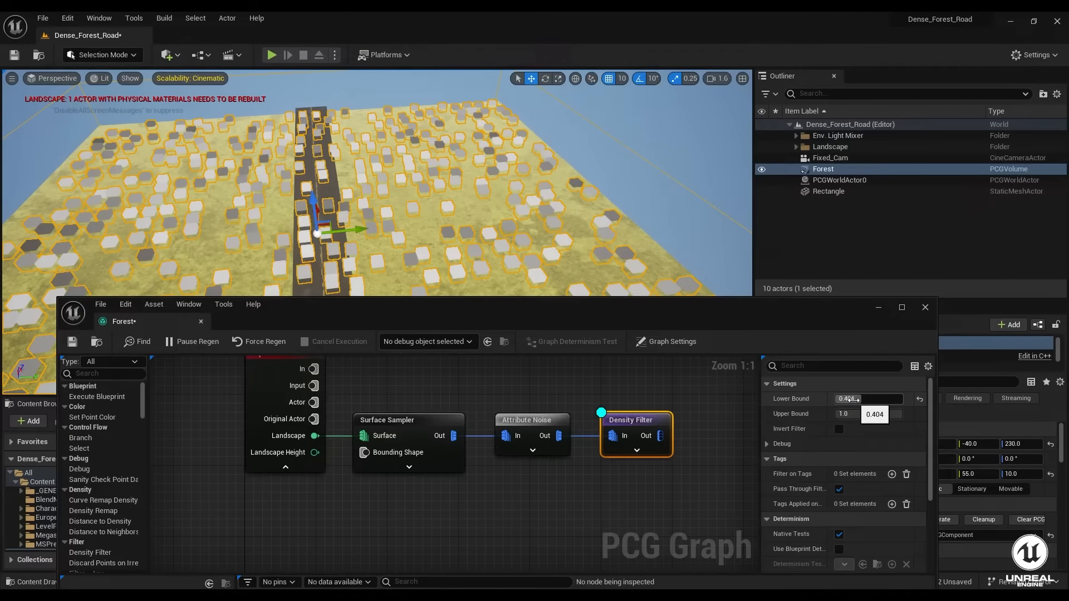
key(ctrl+z)
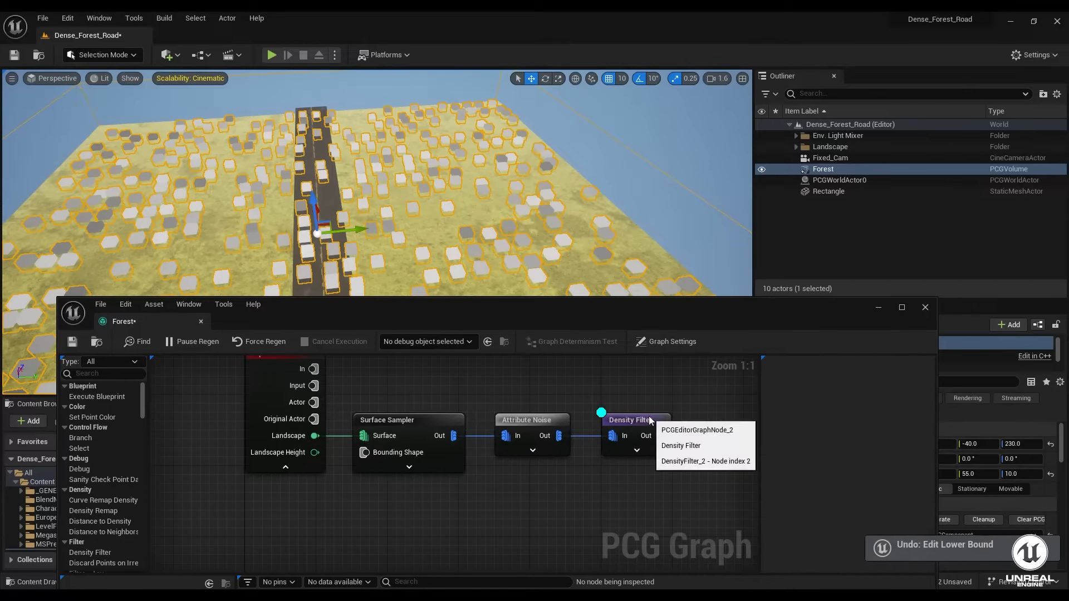
- Set the Density Filter's Upper Bound to 0.6
drag(862, 414, 826, 415)
click(871, 415)
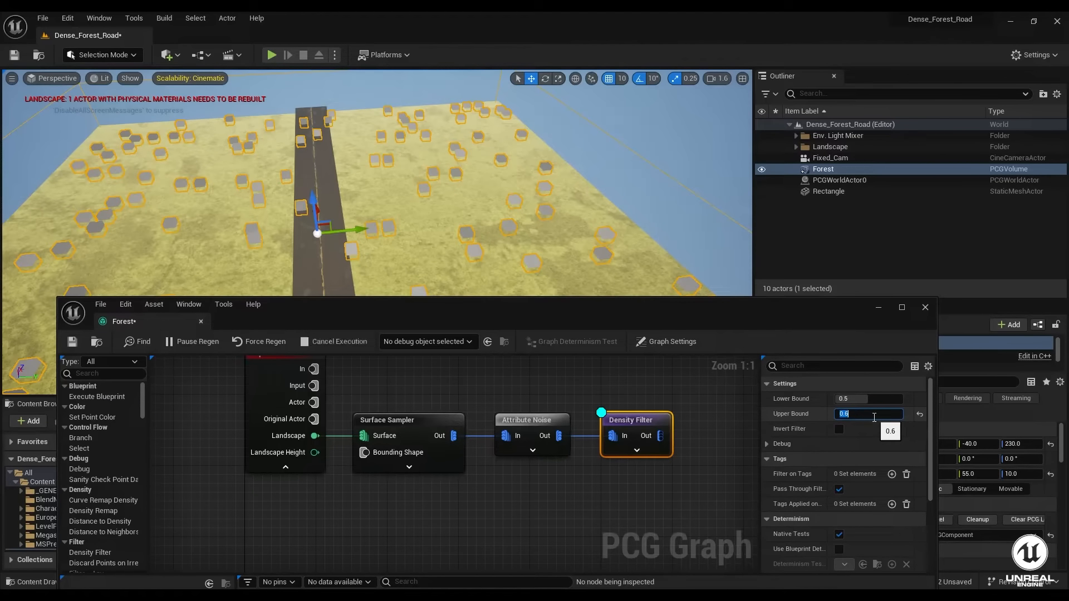
key(Return)
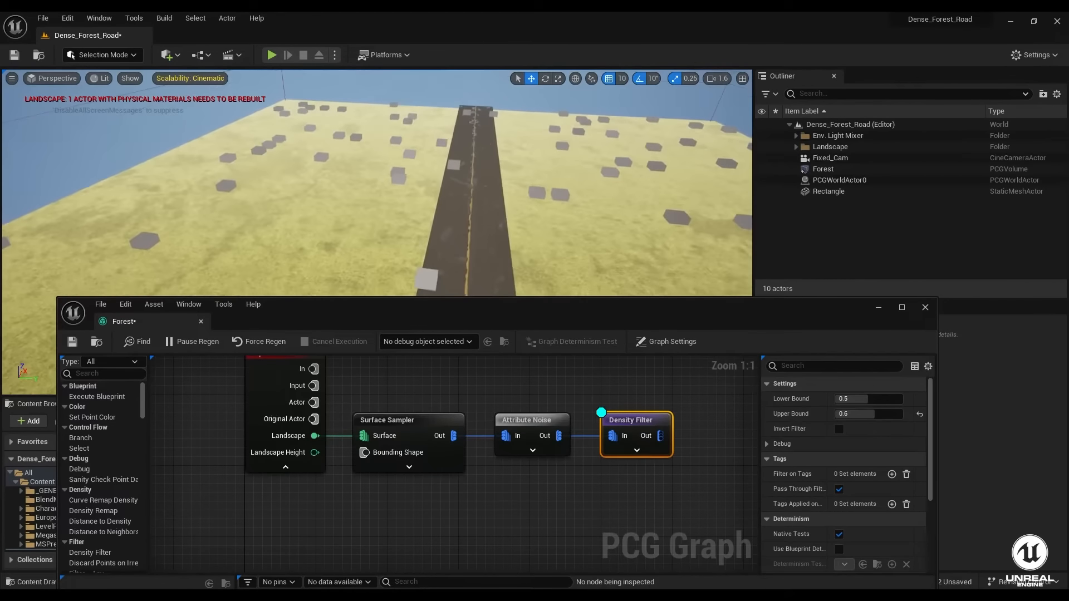
- Move the Density Filter node farther from Attribute Noise and break the connection between the two nodes
drag(597, 437, 613, 436)
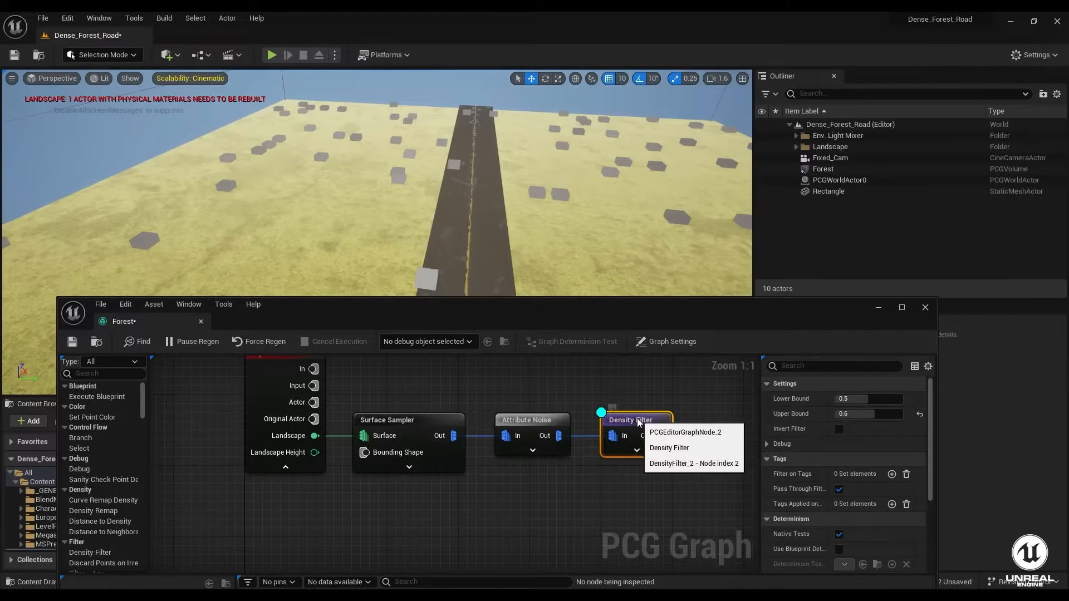
right_drag(620, 454, 487, 439)
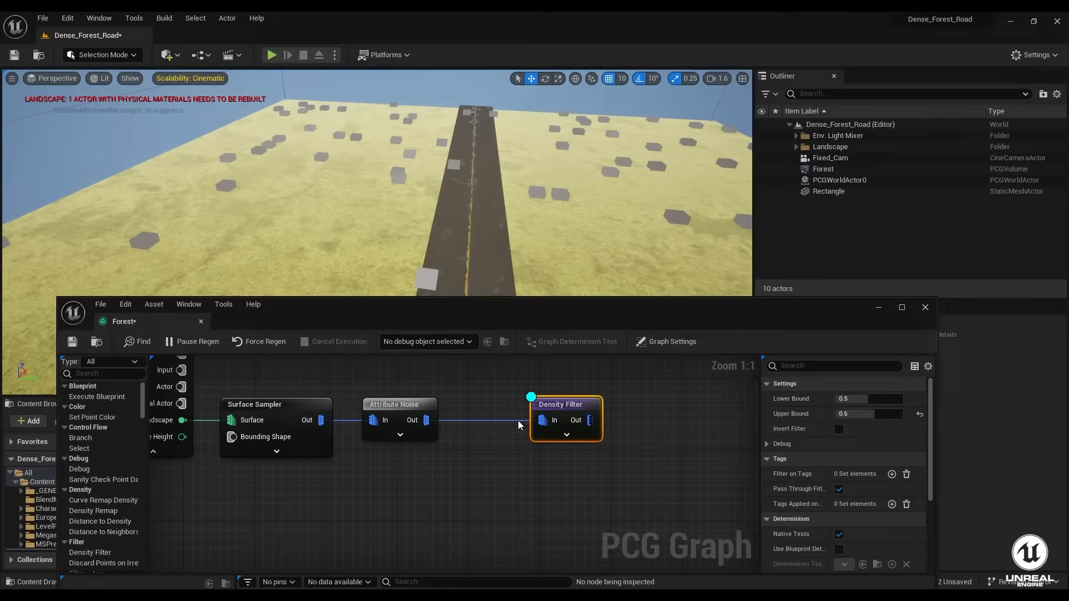
ctrl+drag(539, 421, 523, 422)
click(464, 512)
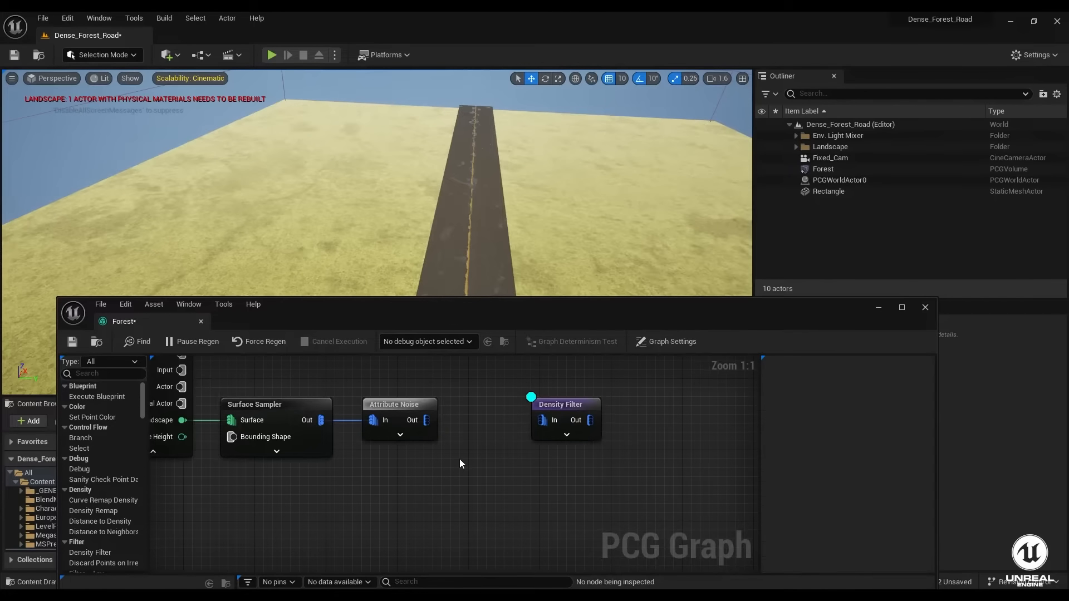
- Add a Bounds Modifier node, place it between Attribute Noise and Density Filter, and wire the three nodes in sequence
right_drag(460, 460, 458, 464)
right_click(476, 449)
text(b)
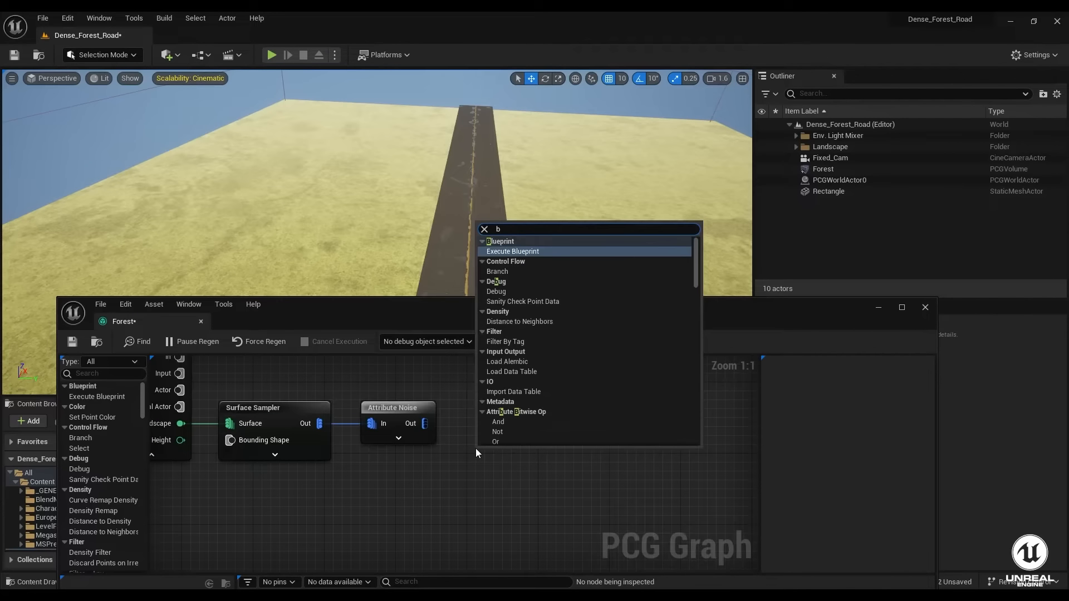
text(oun)
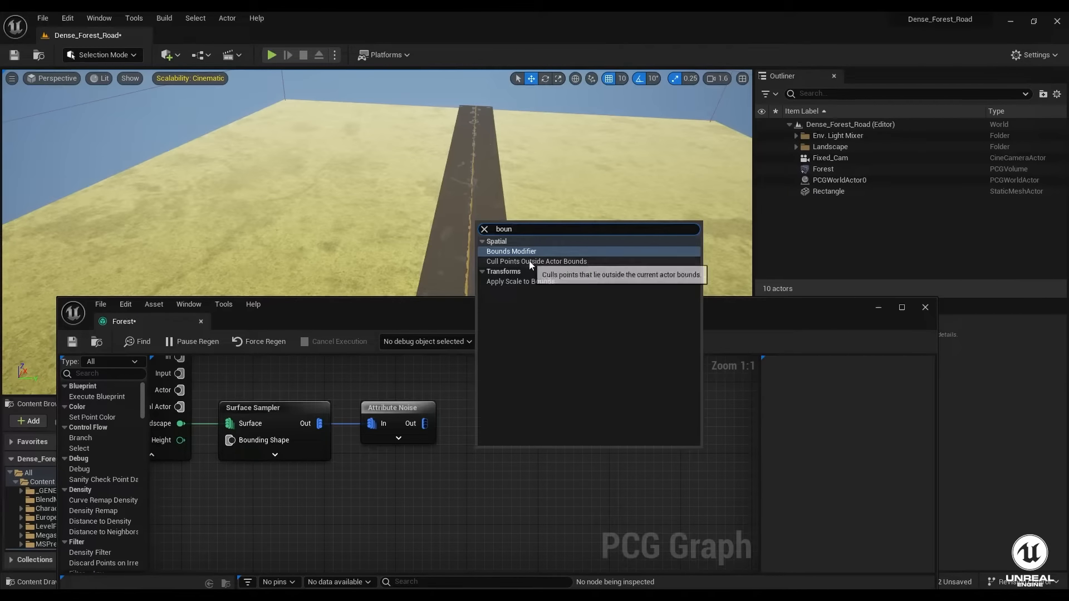
click(511, 252)
click(583, 411)
drag(583, 411, 645, 411)
drag(512, 453, 503, 406)
drag(429, 424, 596, 426)
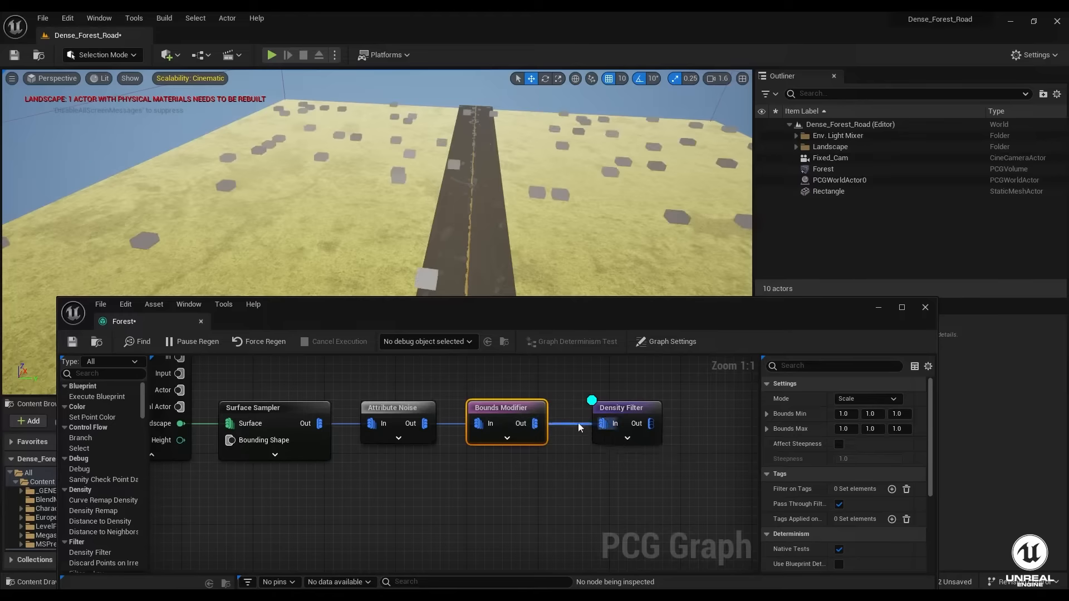
- Move the Density Filter slightly closer to the Bounds Modifier and review the Bounds Modifier and Attribute Noise settings
double_click(508, 409)
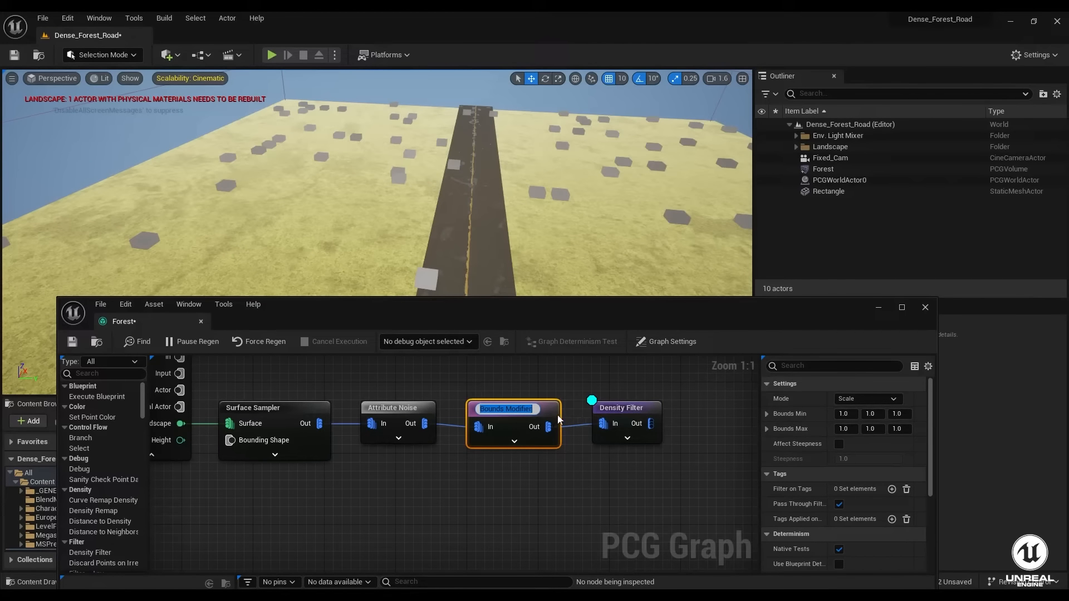
click(582, 436)
click(537, 409)
drag(617, 411, 613, 411)
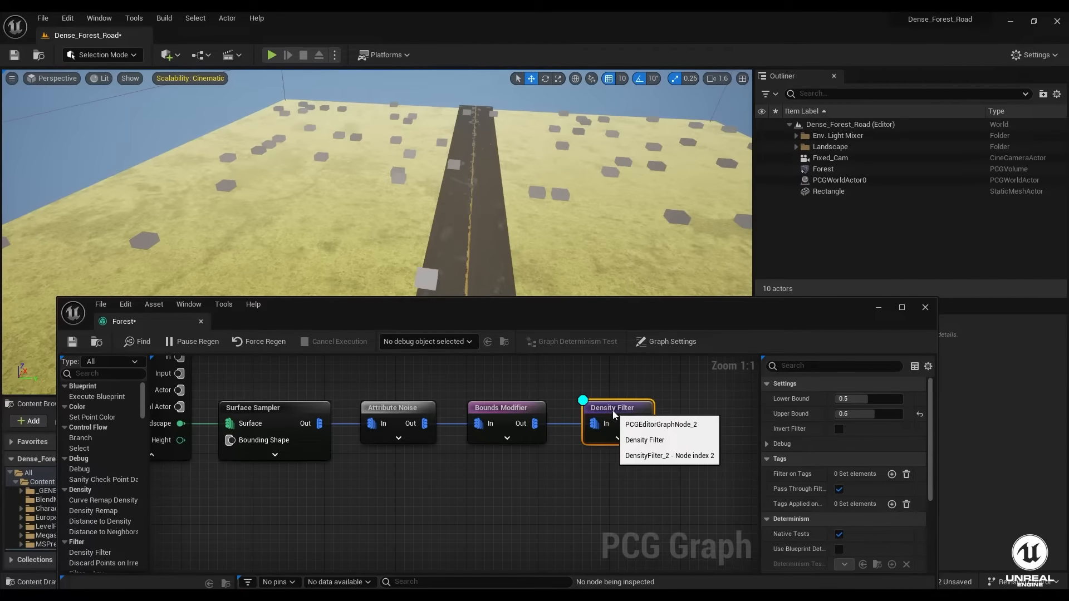
click(515, 403)
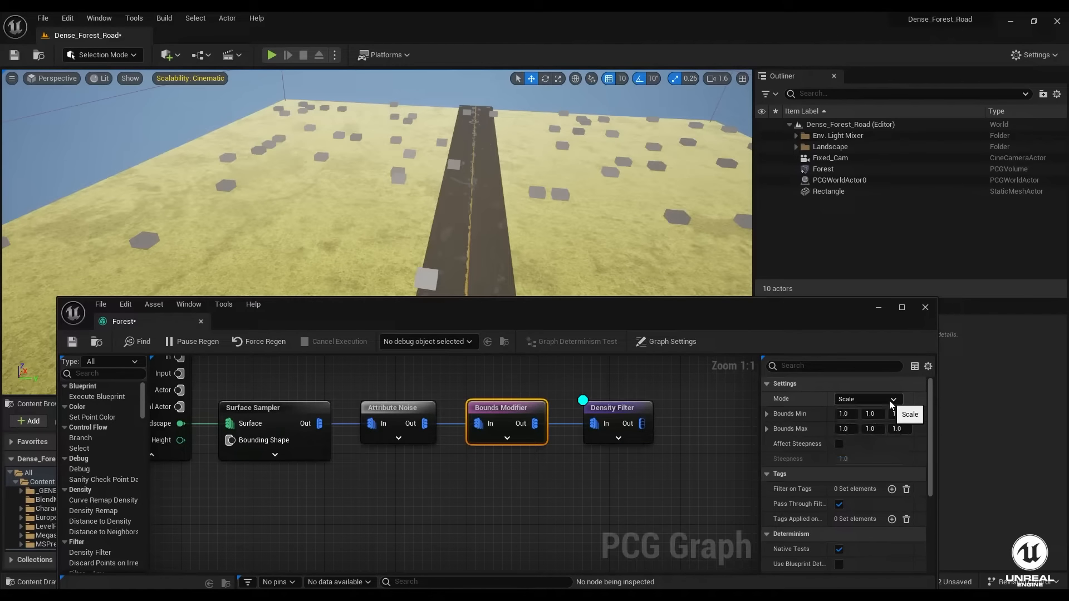
click(850, 415)
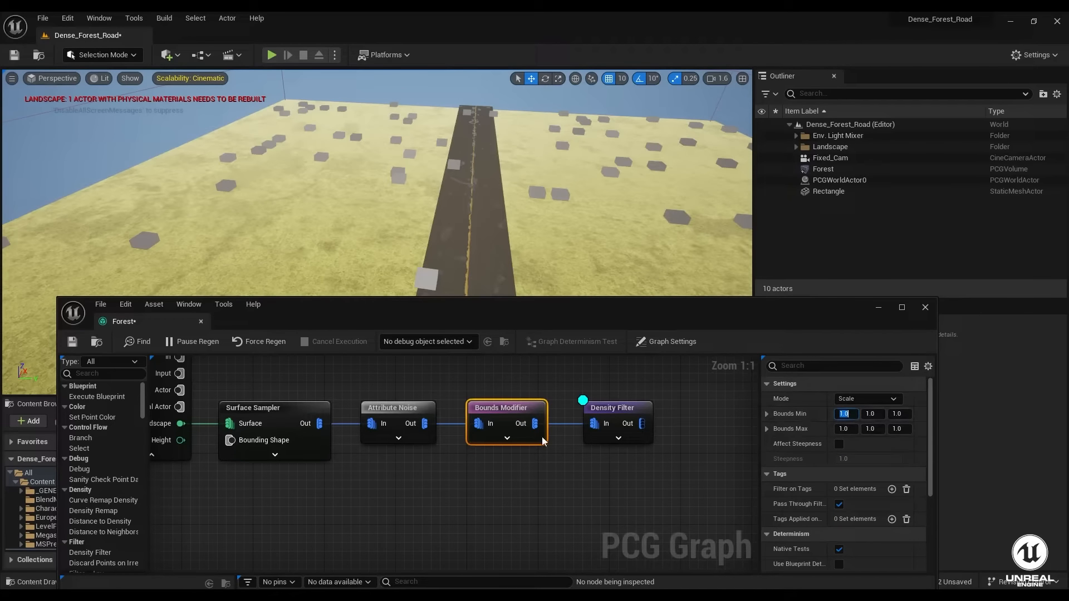
click(417, 409)
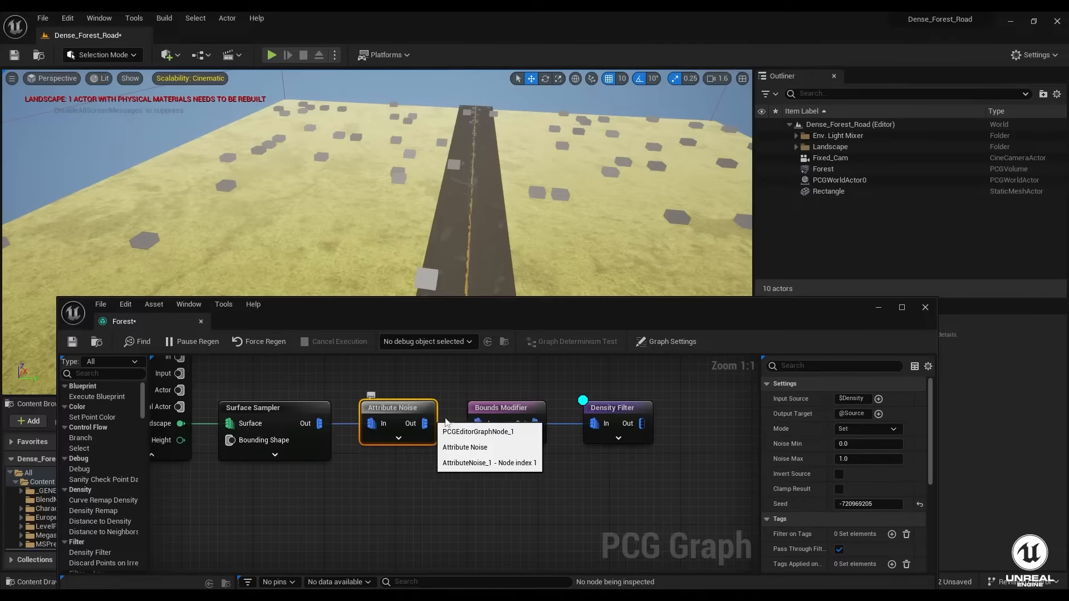
- Break both connections of the Bounds Modifier and move the node to the far side of the Density Filter
right_click(574, 428)
click(574, 424)
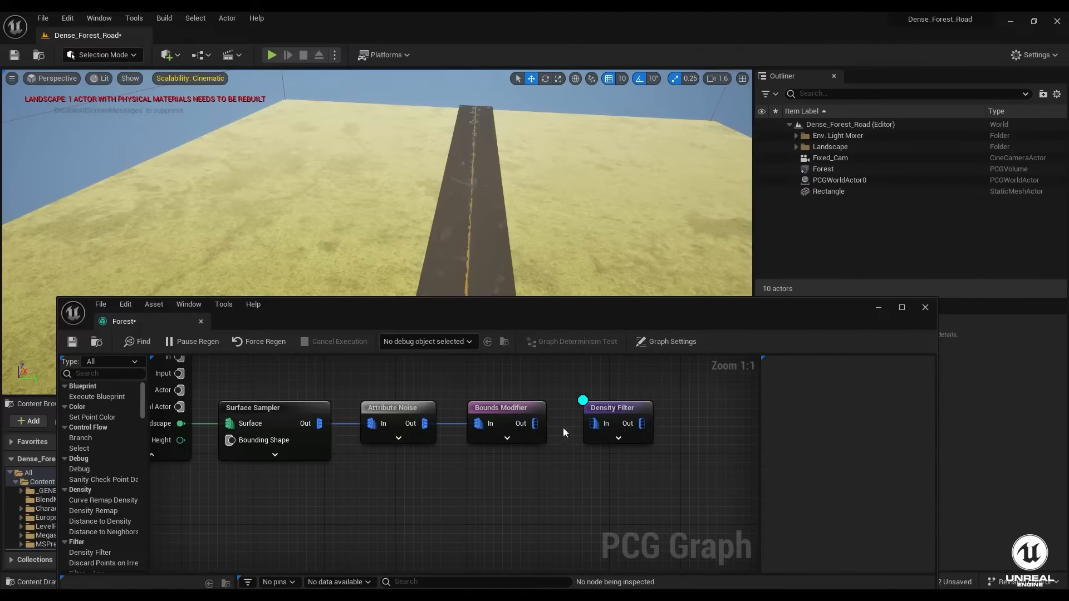
right_click(449, 421)
click(473, 416)
drag(499, 412, 714, 409)
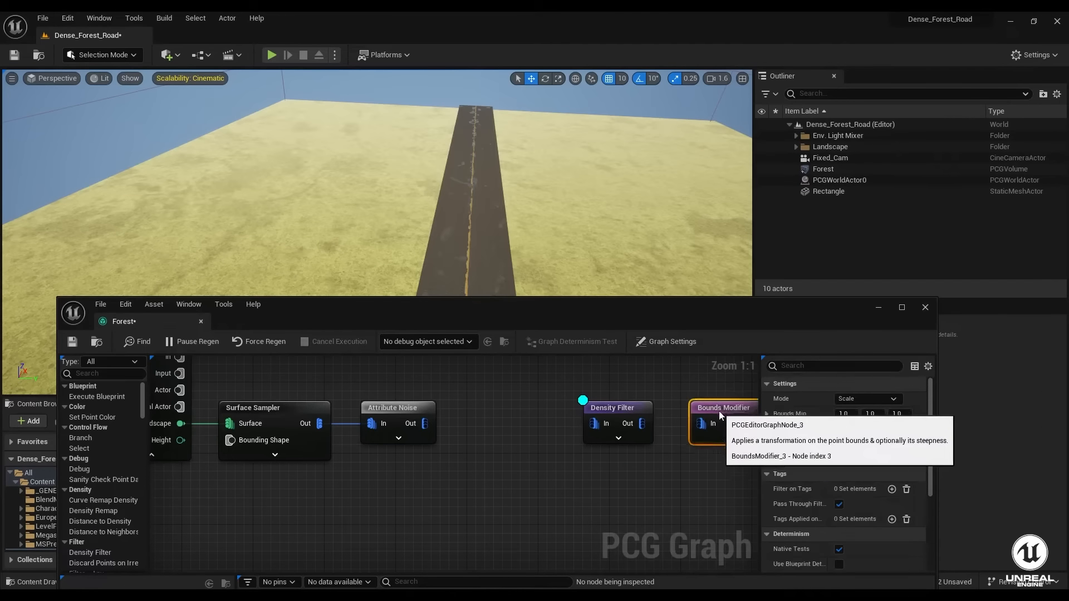
- Move both loose nodes closer to Attribute Noise and connect Attribute Noise to Density Filter and Density Filter to Bounds Modifier
drag(549, 390, 838, 467)
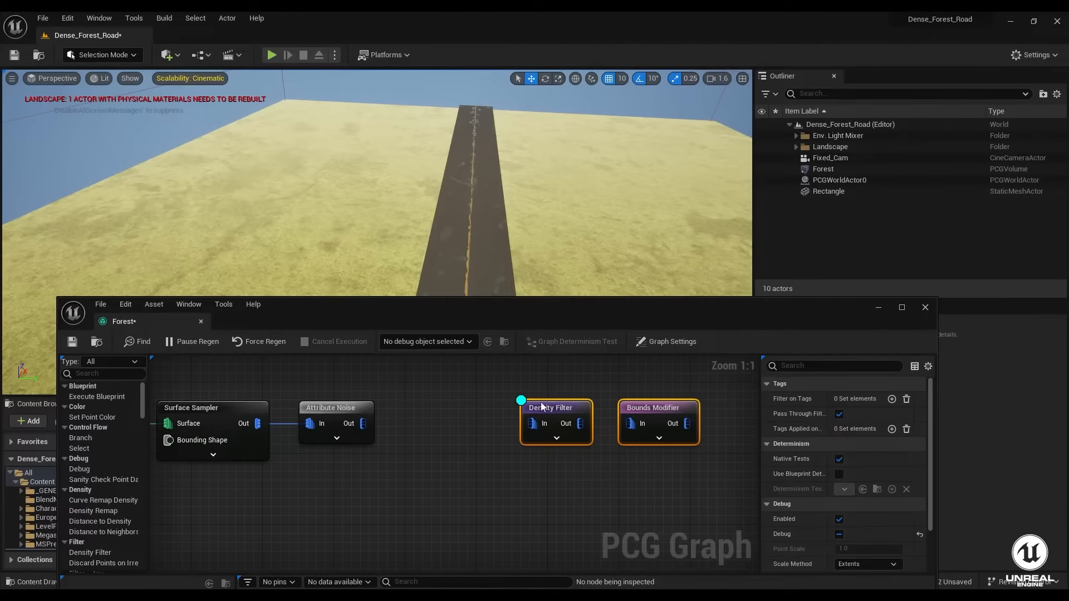
drag(558, 410, 442, 406)
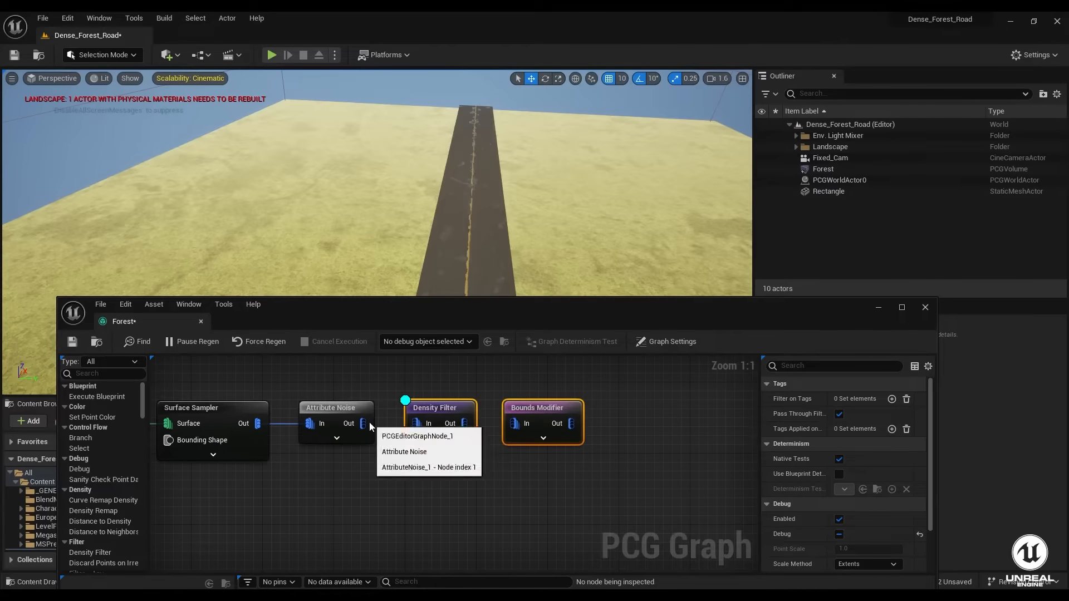
drag(363, 423, 518, 424)
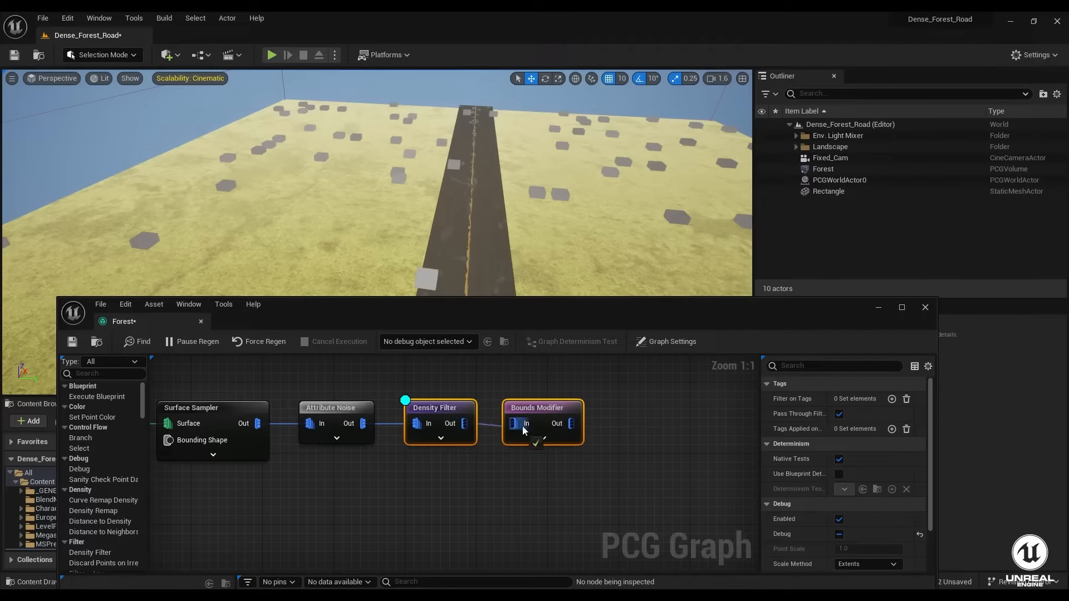
- Set the Density Filter's Upper Bound to 0.75
click(440, 408)
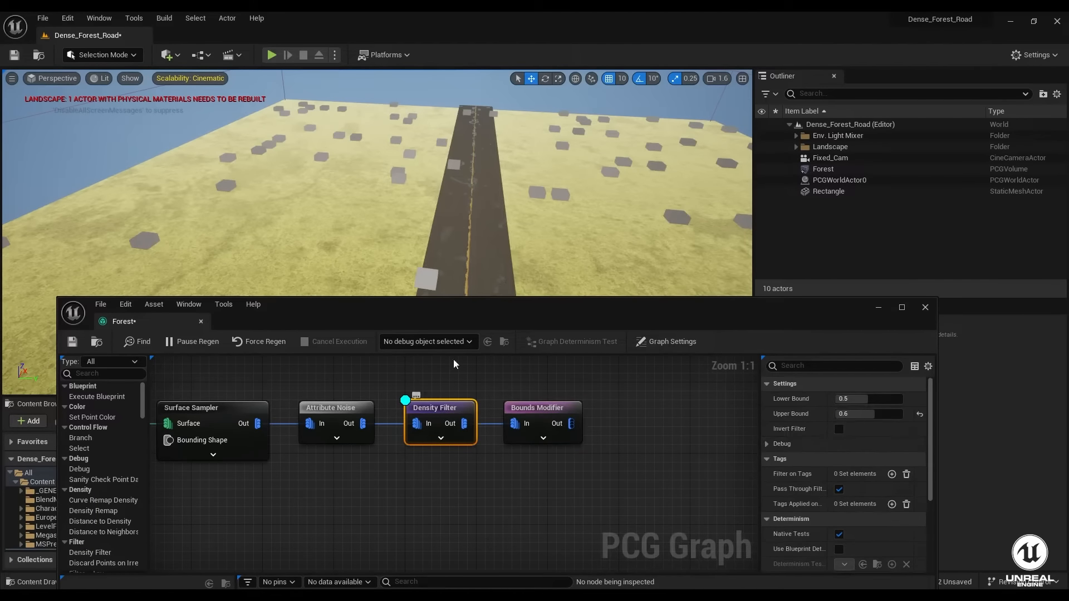
right_drag(579, 250, 599, 260)
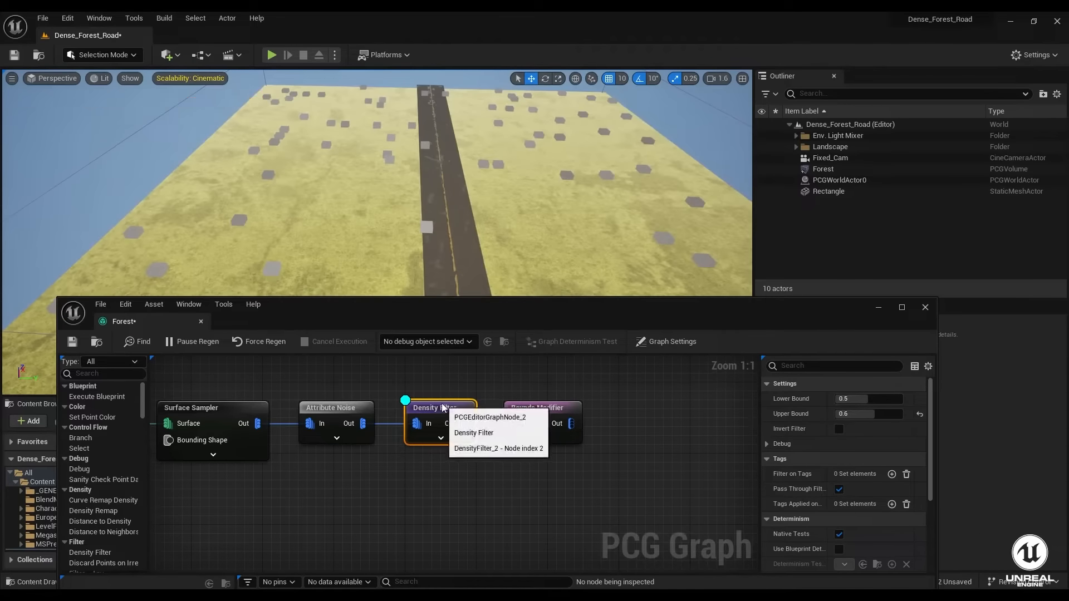
drag(880, 418, 878, 418)
click(878, 417)
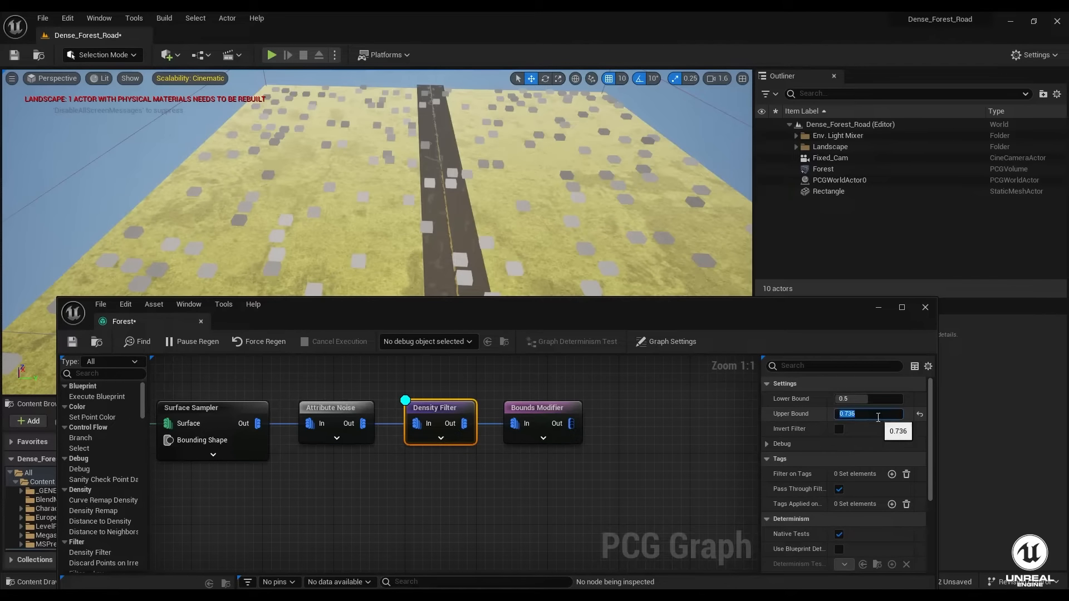
key(Return)
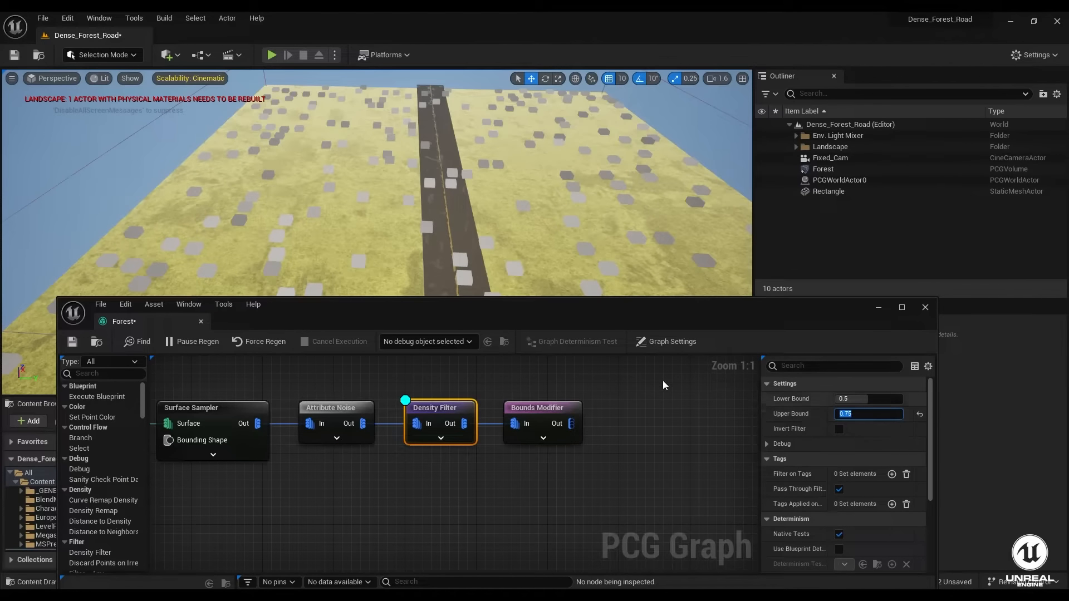
- Switch debugging to the Bounds Modifier and set its Bounds Min Z to 10 and all three Bounds Max values to 10
click(543, 408)
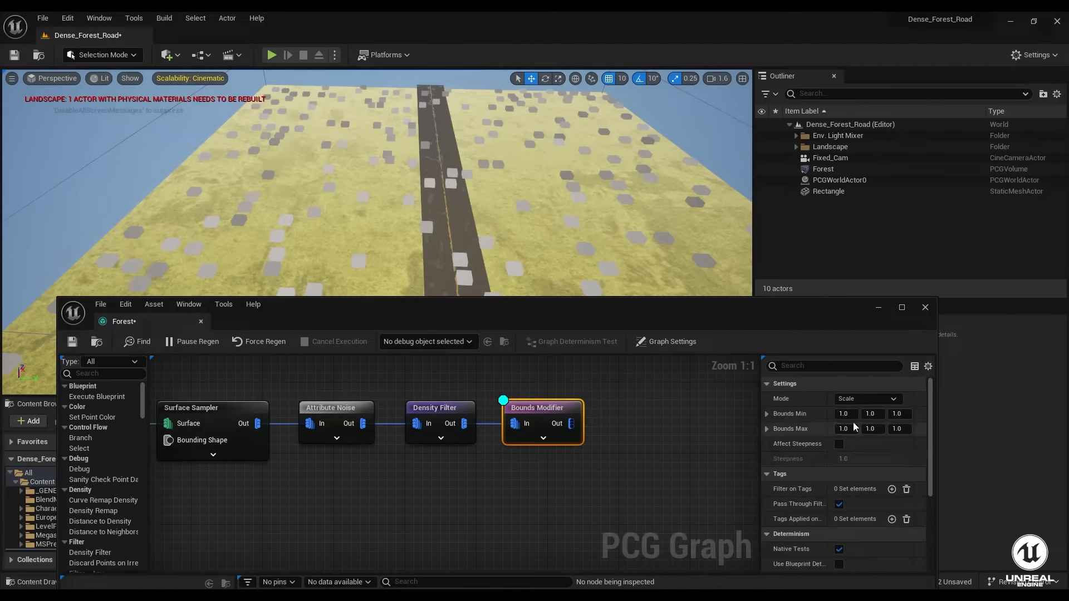
click(898, 414)
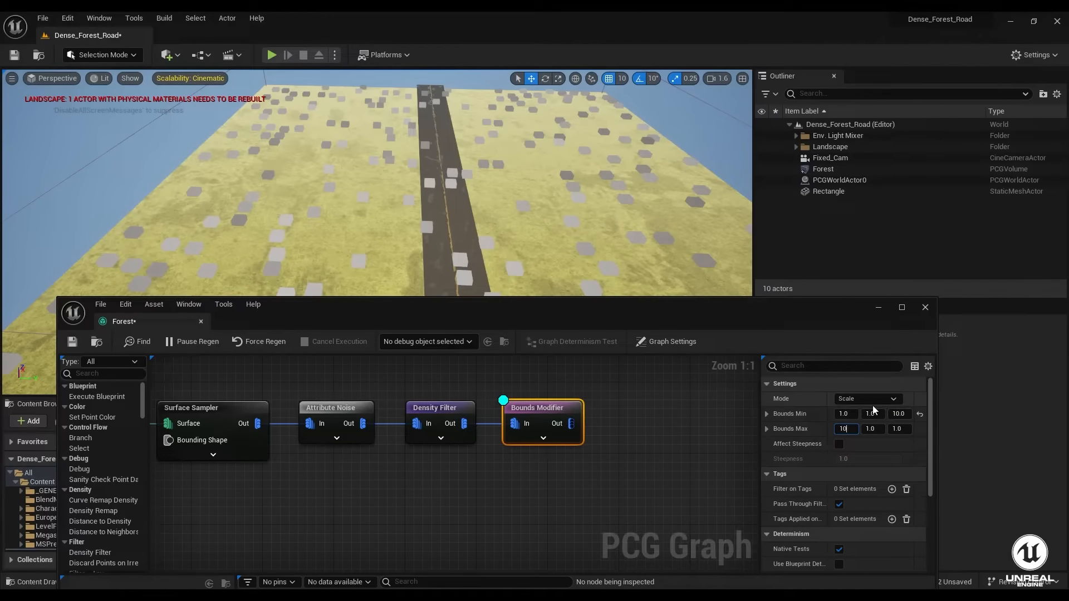
key(Tab)
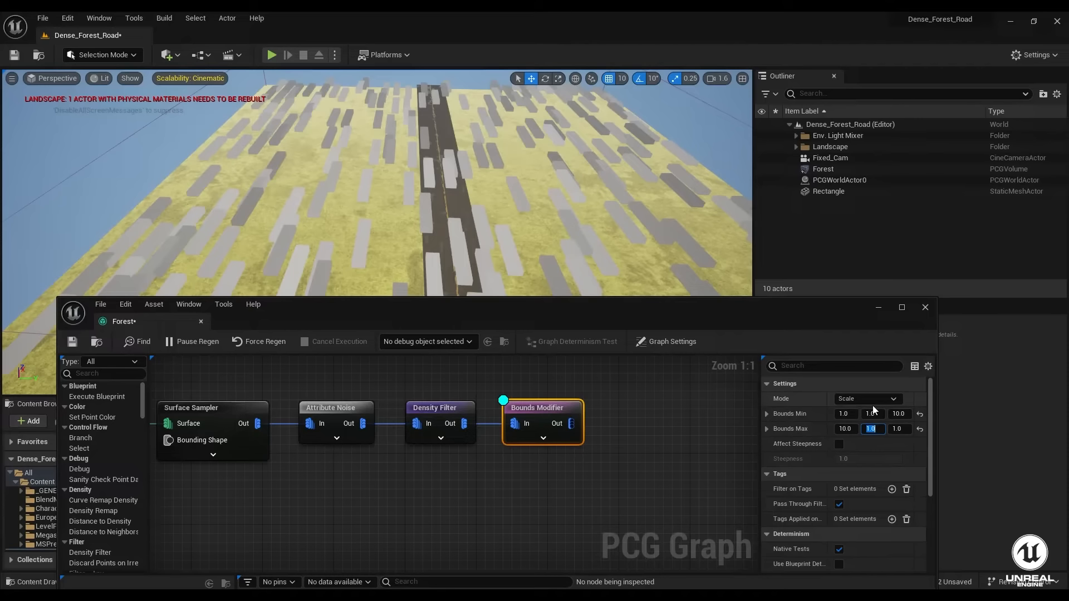
text(10)
key(Tab)
text(10)
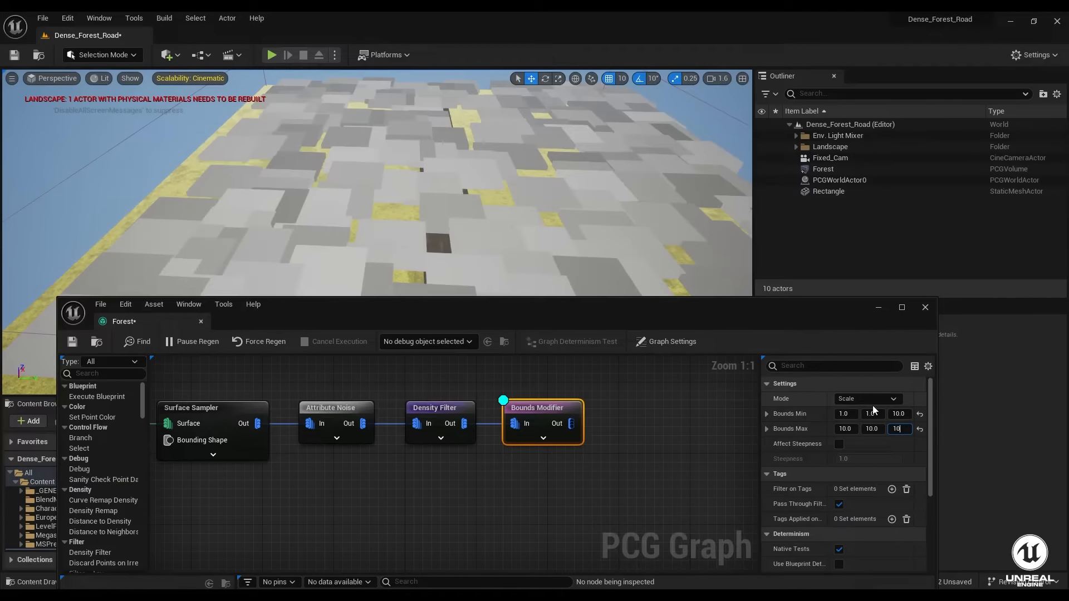
key(Return)
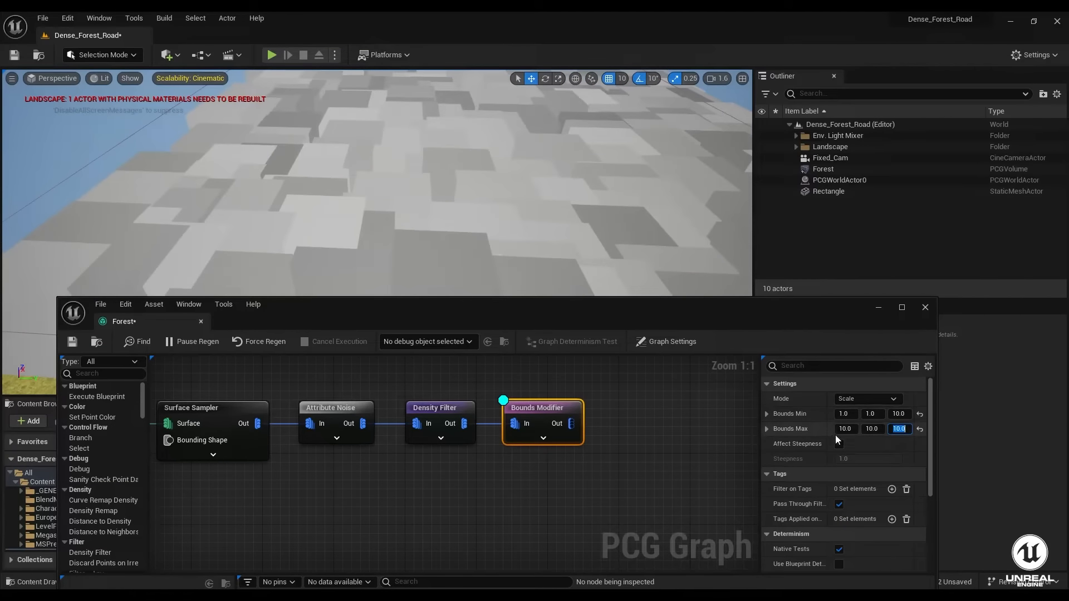
- Set the Bounds Modifier's Bounds Max X and Y to 2
click(845, 413)
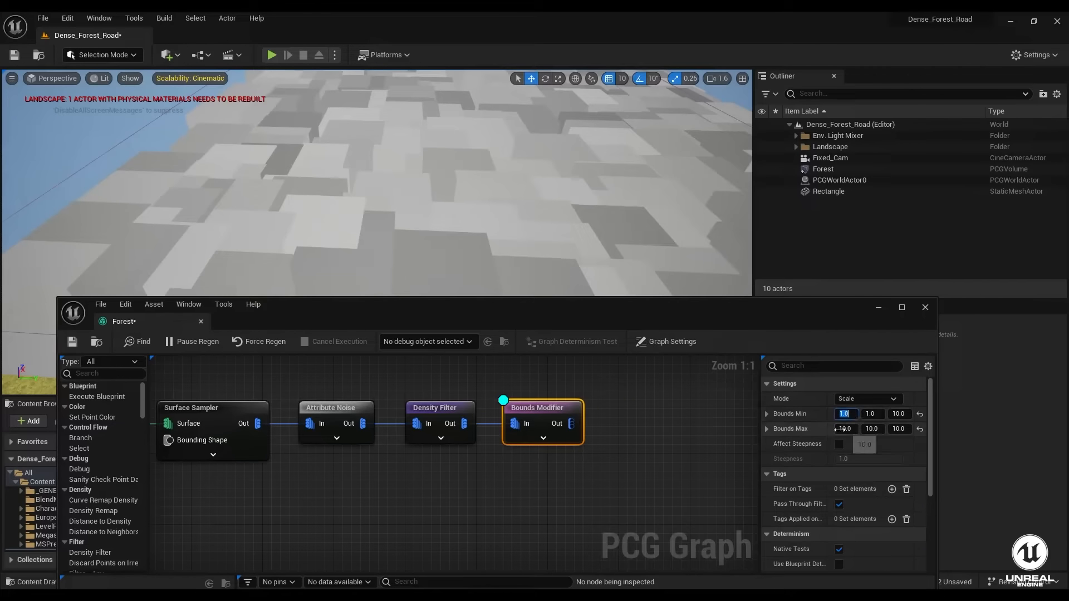
click(841, 429)
text(5)
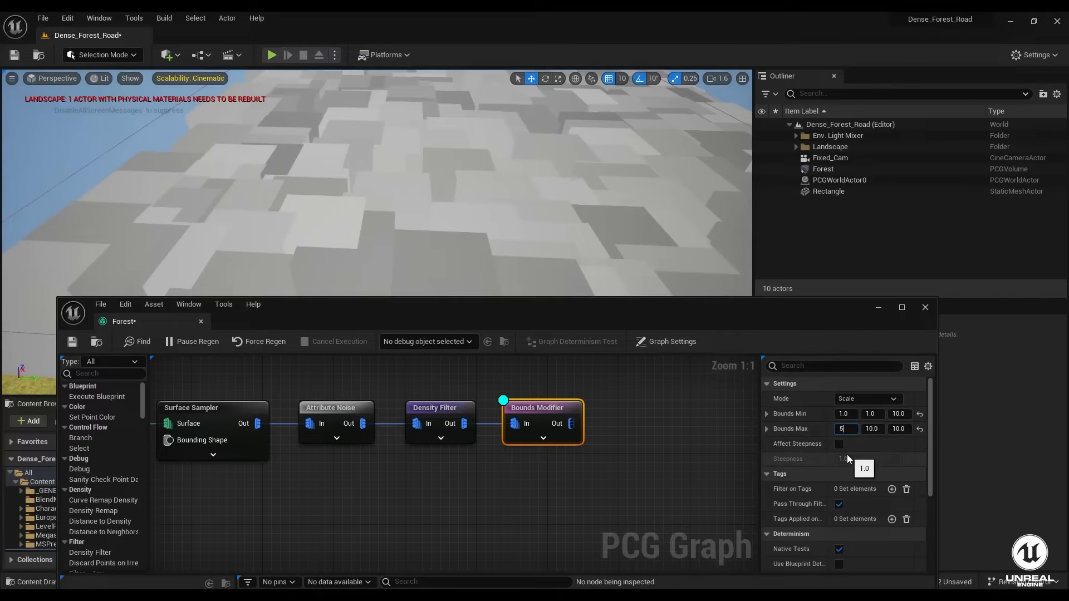
key(BackSpace)
text(2)
key(Return)
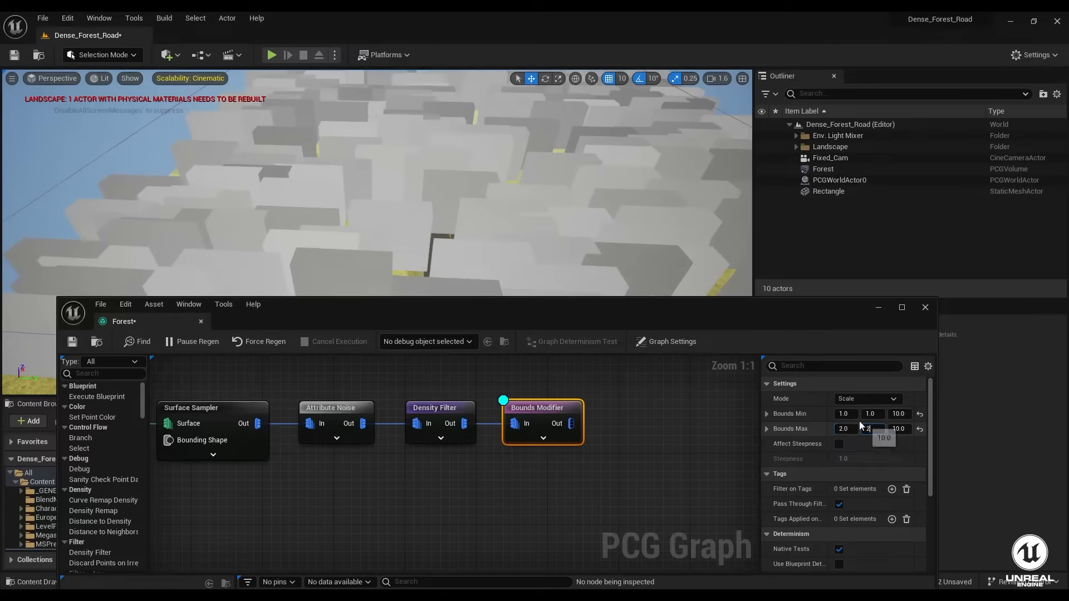
click(847, 415)
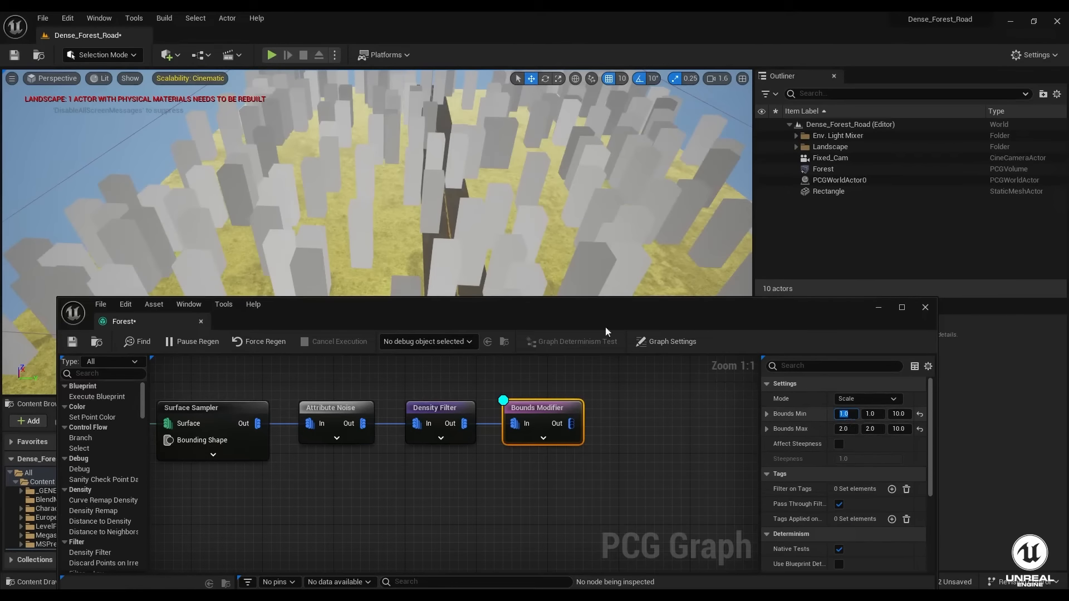
- Look over the tall debug boxes around the road and set the Bounds Modifier's Bounds Min X to 0.7
key(w)
right_drag(378, 184, 348, 189)
key(s)
right_drag(598, 234, 605, 260)
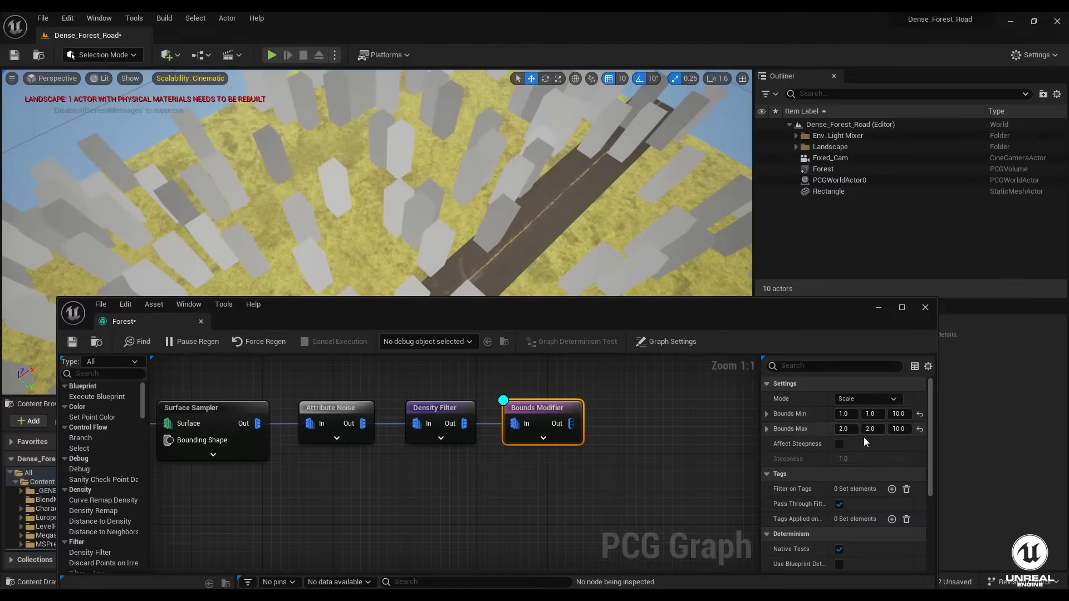
click(852, 415)
text(0.7)
key(Return)
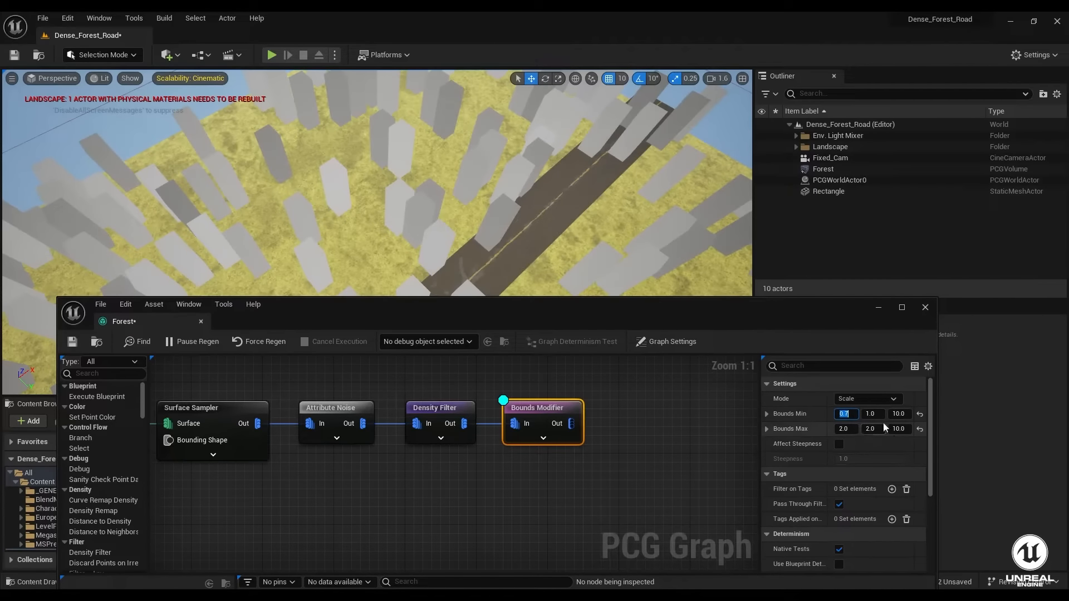
key(Tab)
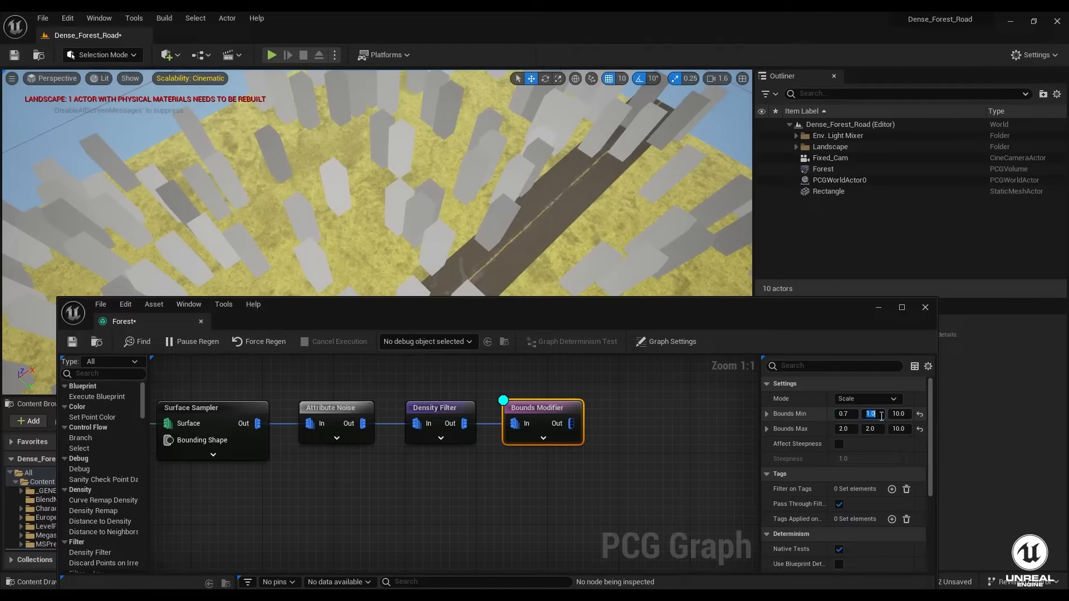
- Try the Intersect, Include and Translate modes on the Bounds Modifier and return the mode to Scale
scroll(814, 445, down, 2)
scroll(815, 446, up, 2)
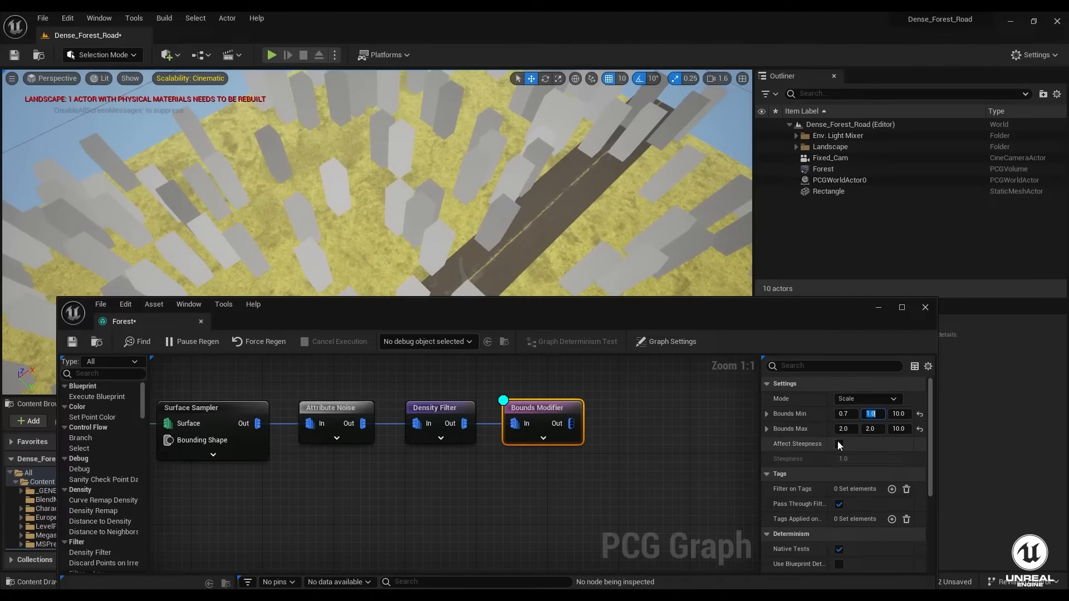
click(877, 399)
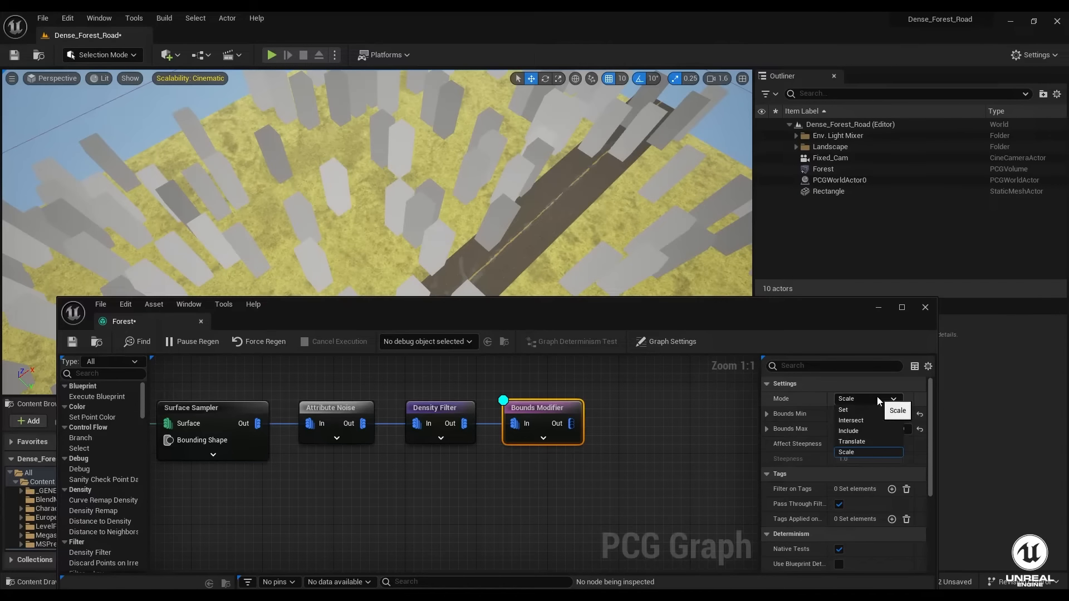
click(865, 421)
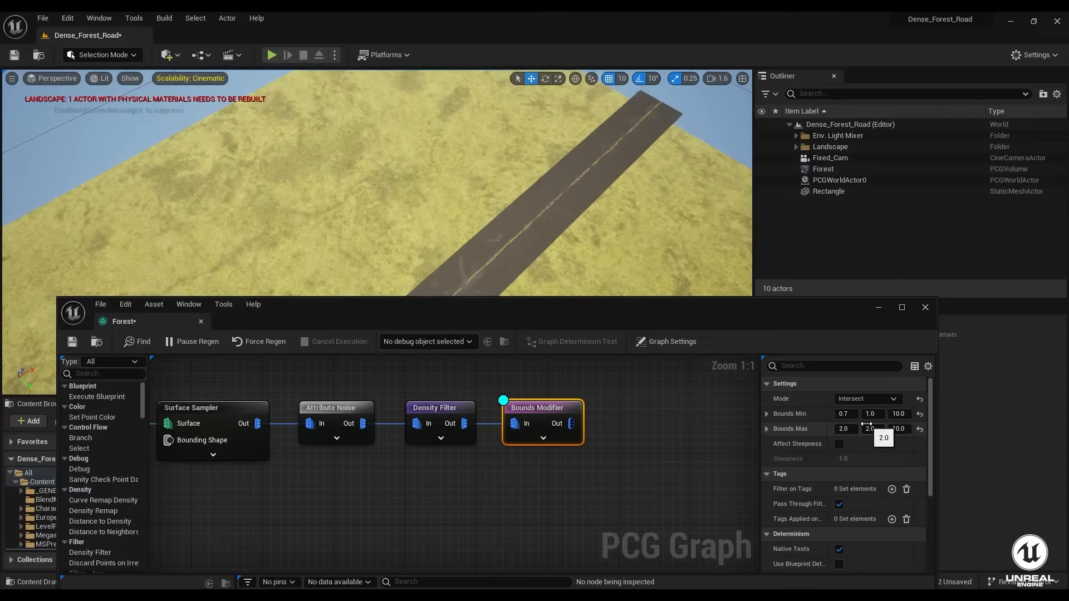
click(870, 399)
click(869, 431)
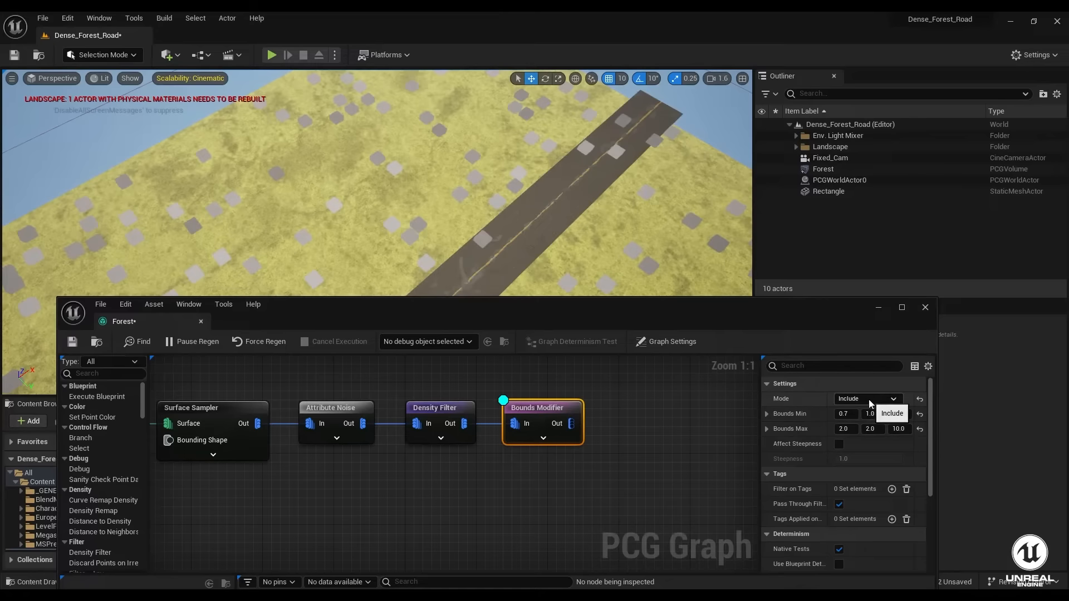
click(870, 400)
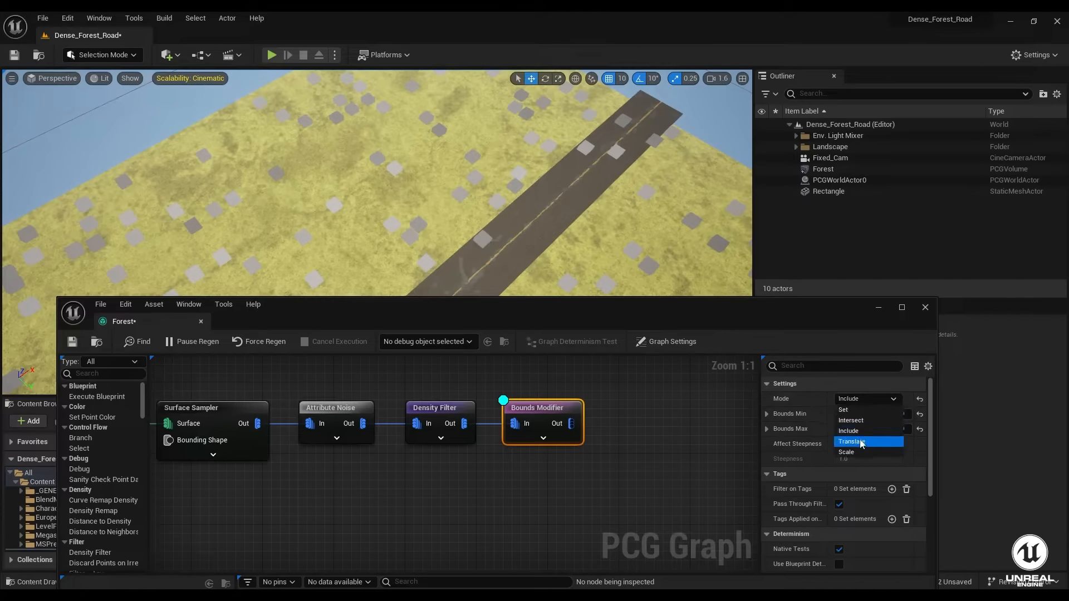
click(872, 441)
click(885, 401)
click(863, 451)
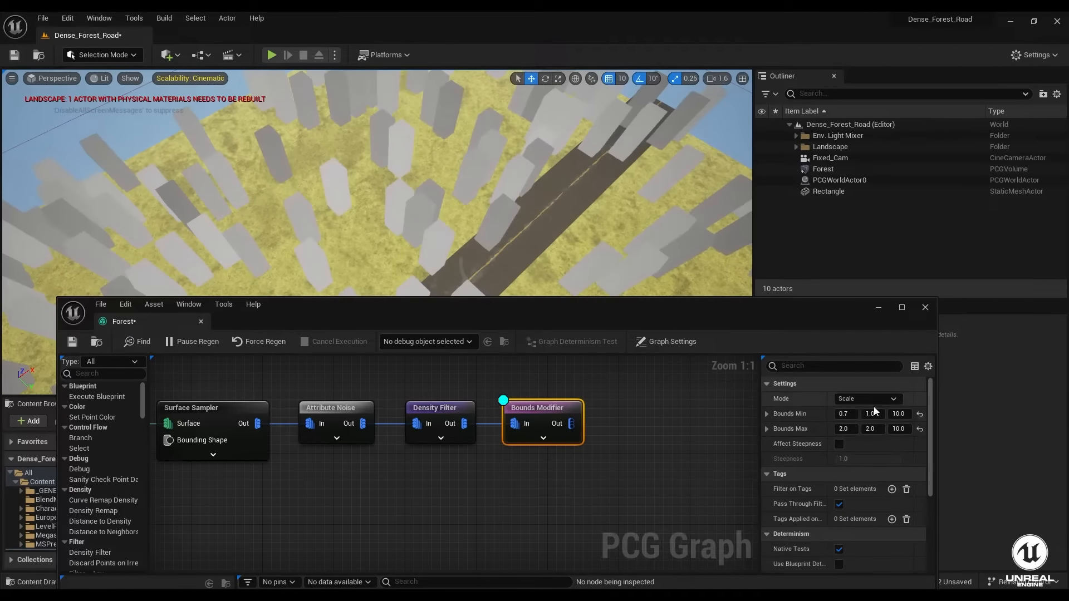
key(w)
right_drag(349, 224, 465, 279)
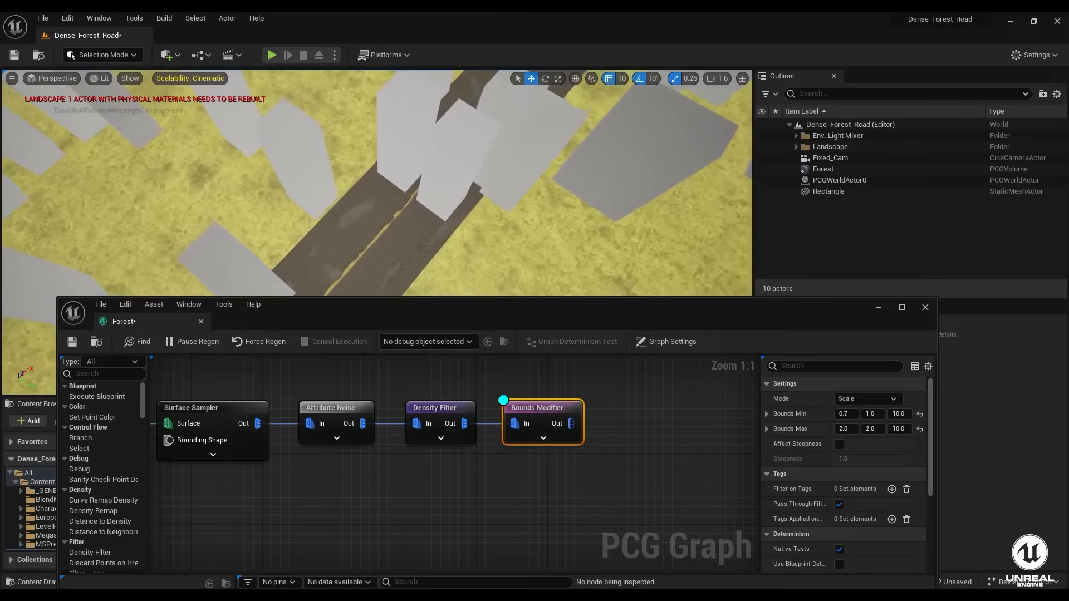
scroll(811, 482, down, 2)
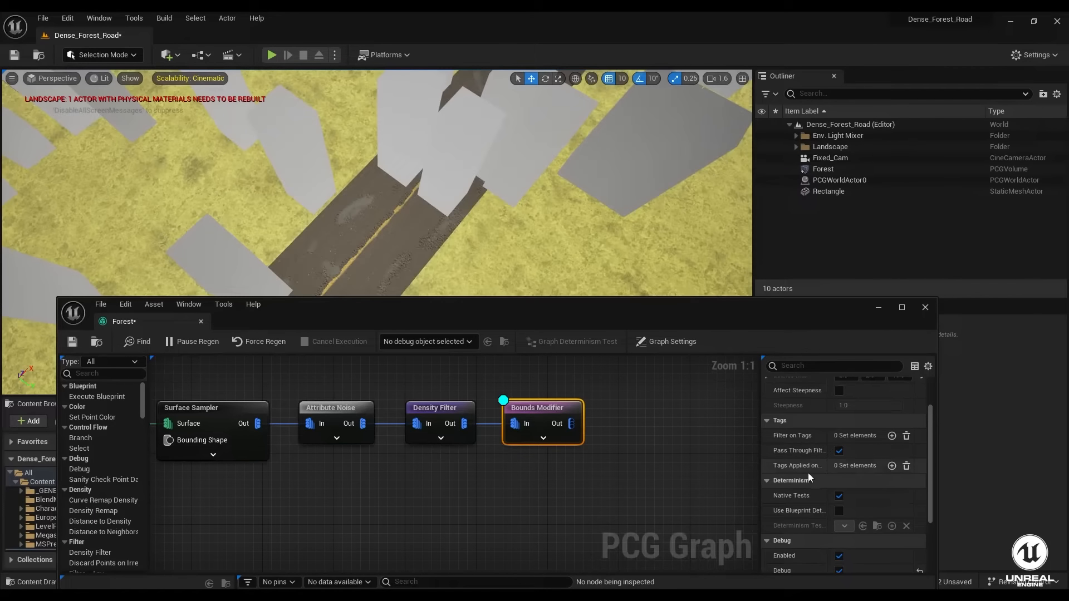
scroll(812, 480, down, 3)
scroll(793, 490, up, 5)
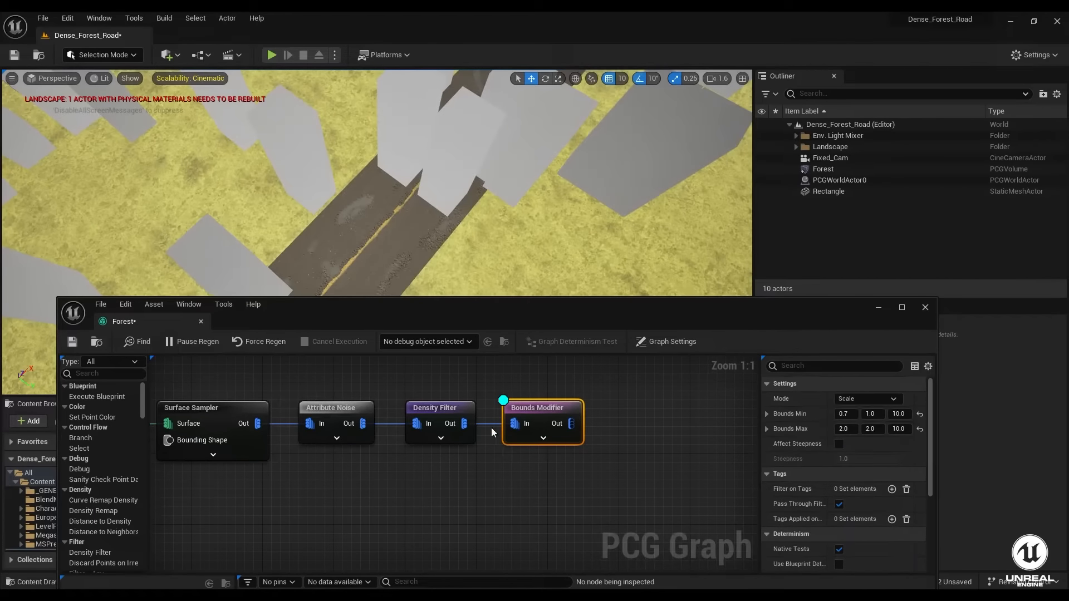
- Add a Transform Points node fed by the Bounds Modifier's output and switch debugging from the Bounds Modifier to it
right_drag(543, 471, 580, 491)
drag(608, 444, 647, 449)
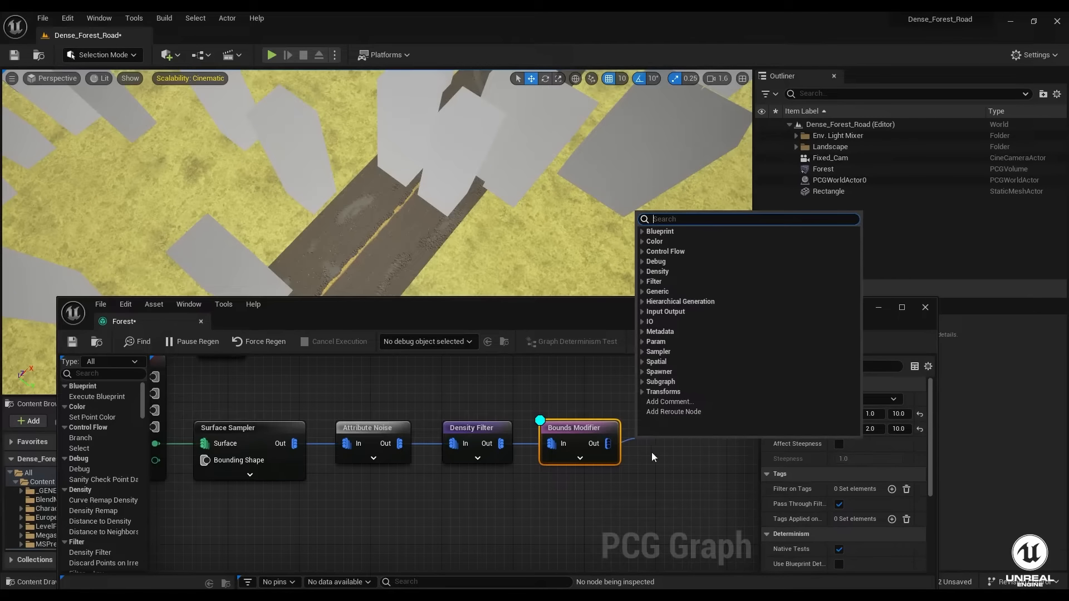
right_drag(561, 474, 447, 463)
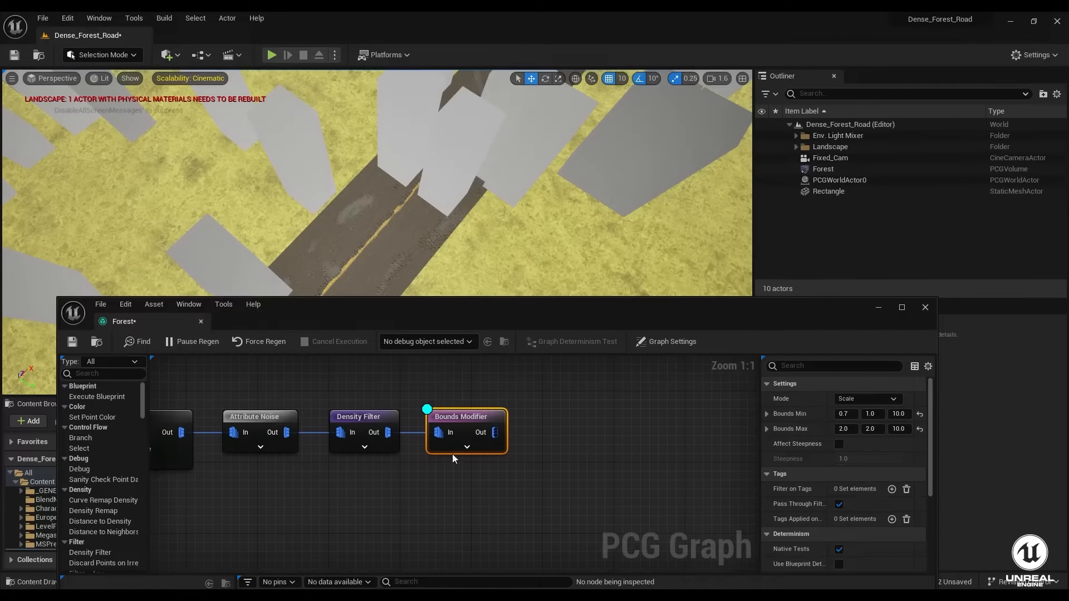
drag(495, 432, 538, 430)
text(Tran)
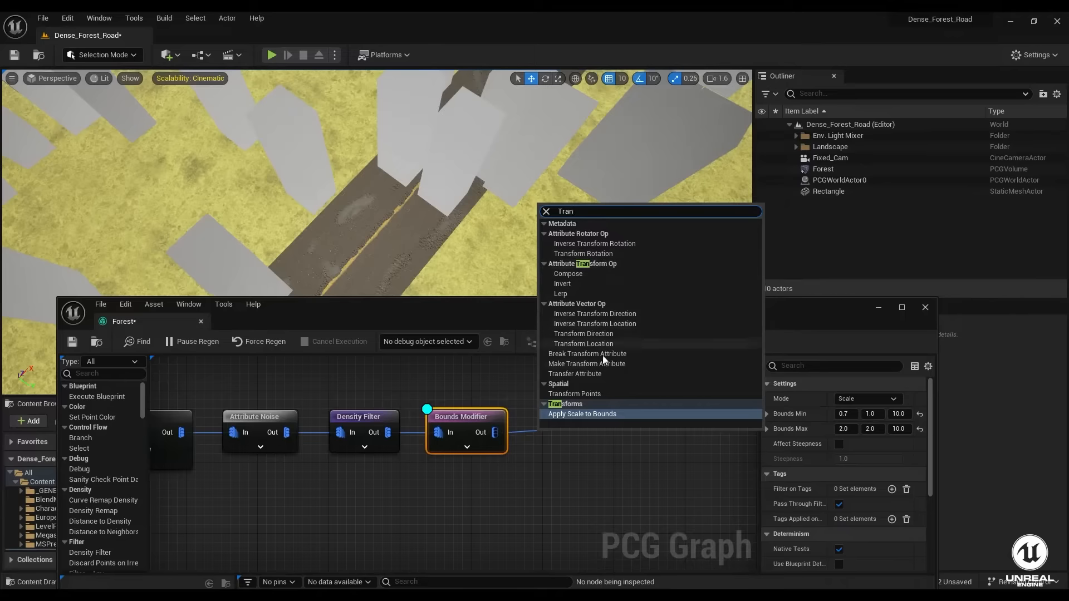
click(590, 394)
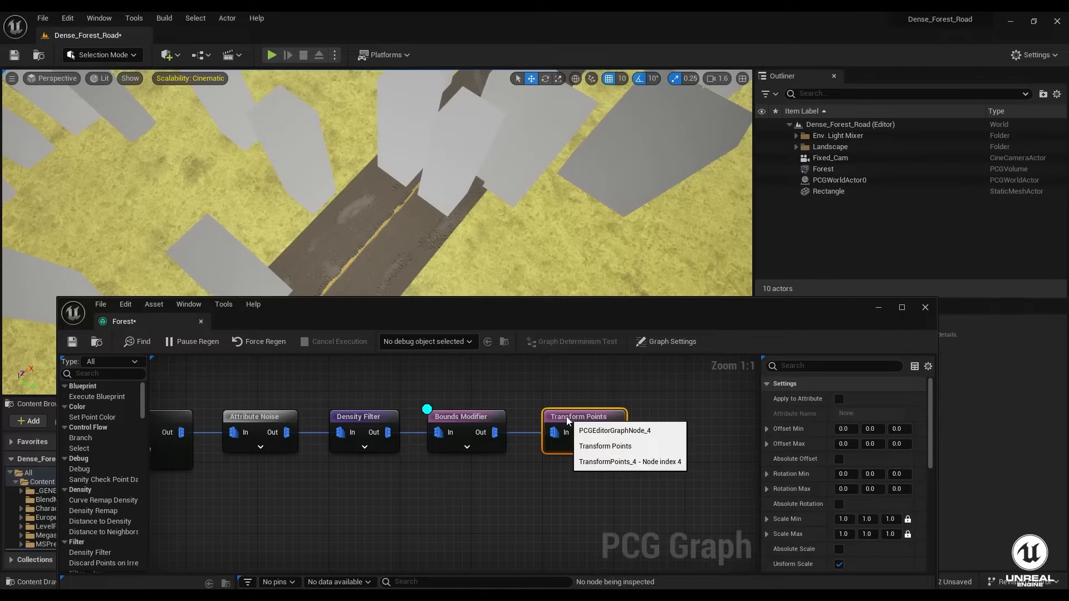
click(457, 429)
click(581, 430)
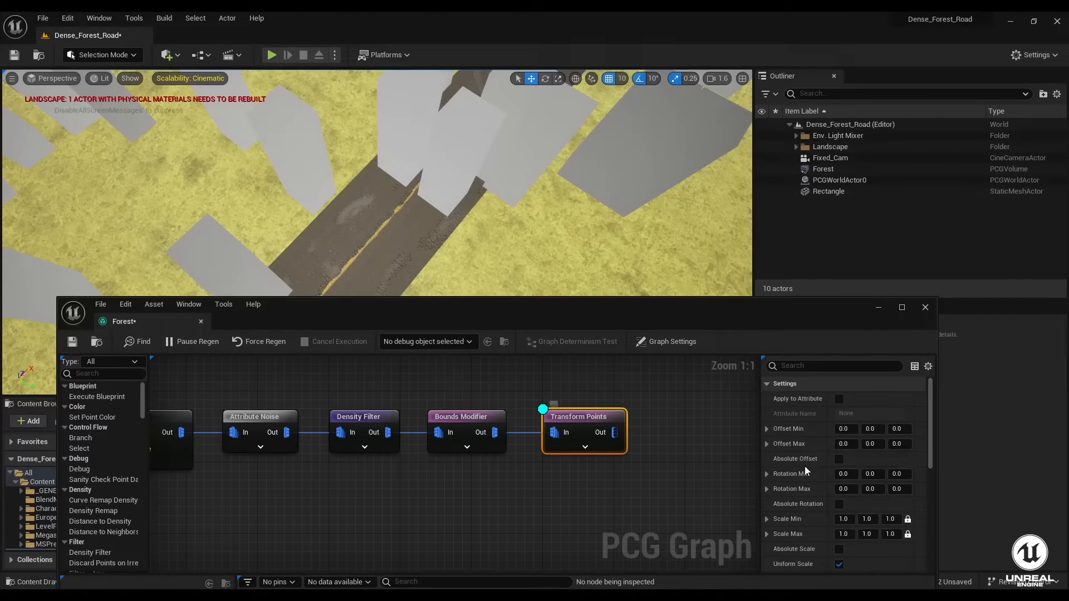
- Set the Transform Points node's Rotation Max Z to 360
click(898, 490)
text(360)
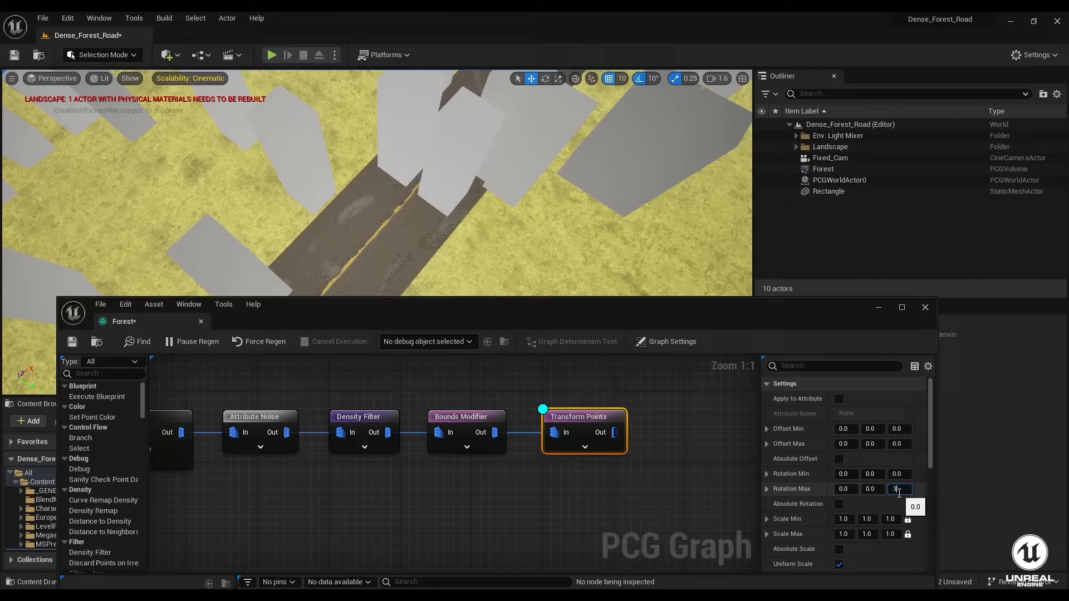
key(Return)
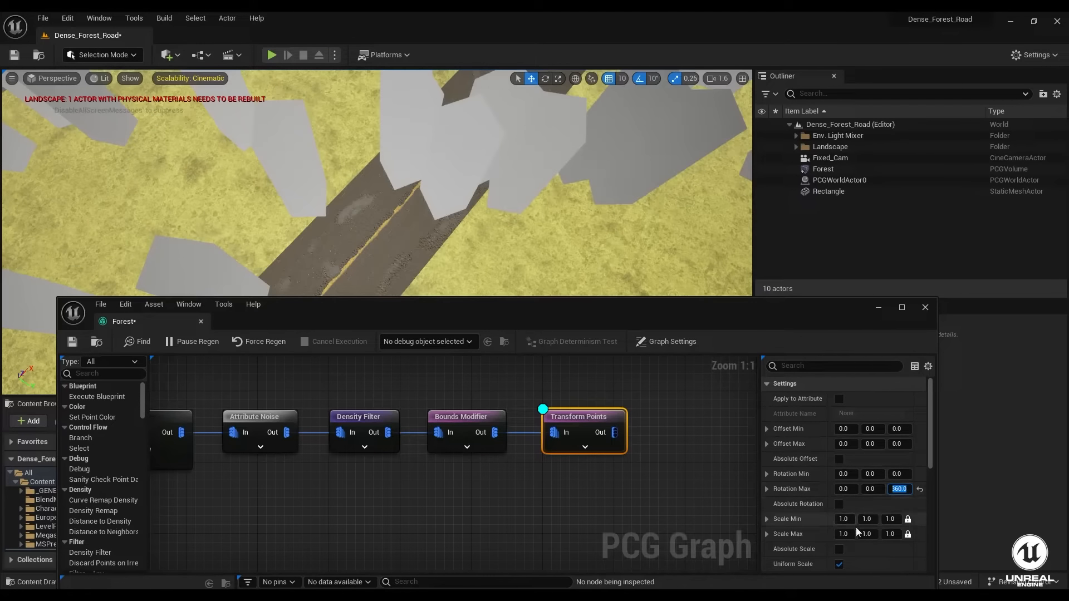
- Set the Transform Points node's Scale Min to 0.8 and Scale Max to 1.2 on all axes
click(893, 519)
text(.8)
key(Return)
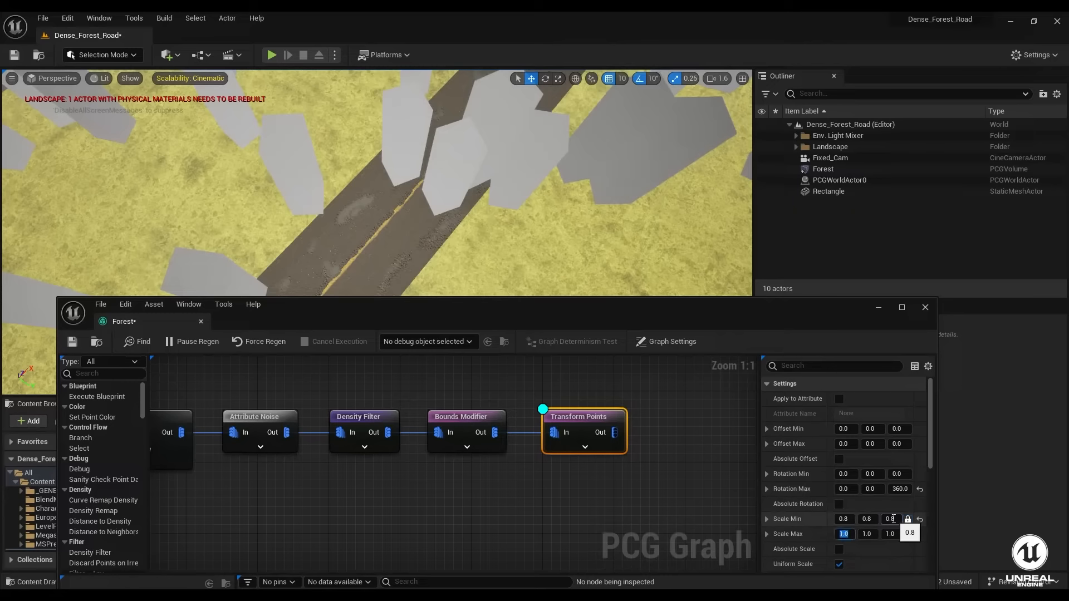
text(1)
key(Return)
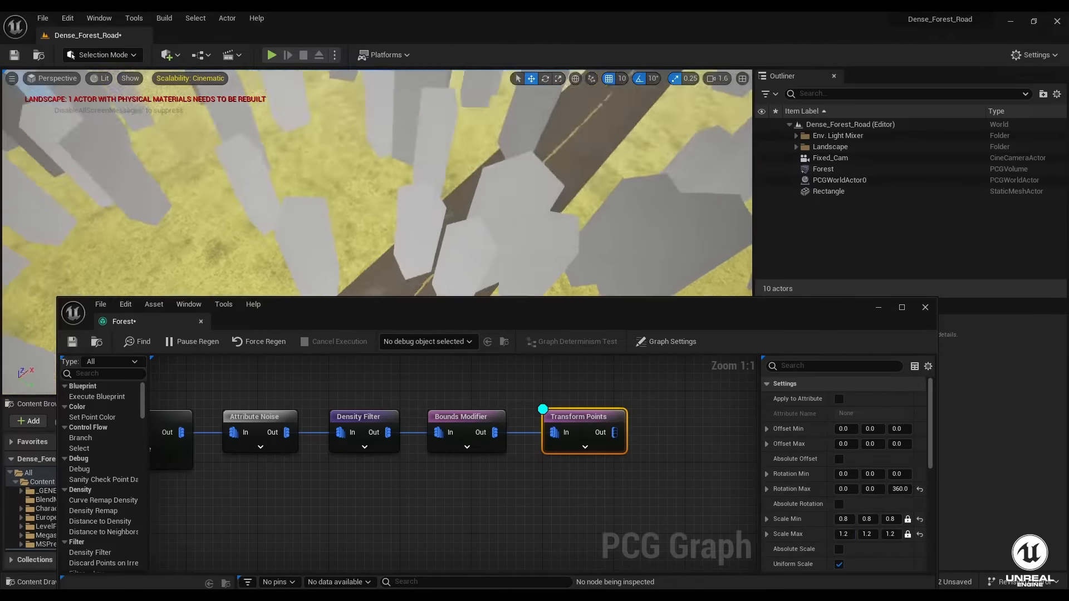
key(w)
right_drag(385, 239, 394, 261)
right_drag(585, 498, 496, 501)
drag(469, 425, 532, 433)
text(get)
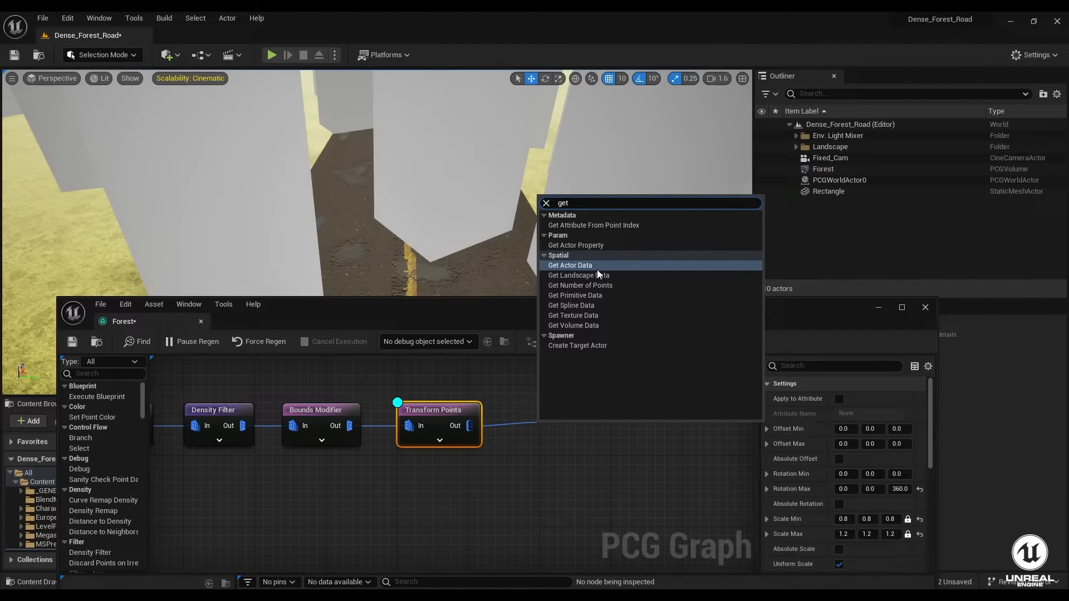
right_click(546, 447)
right_click(497, 392)
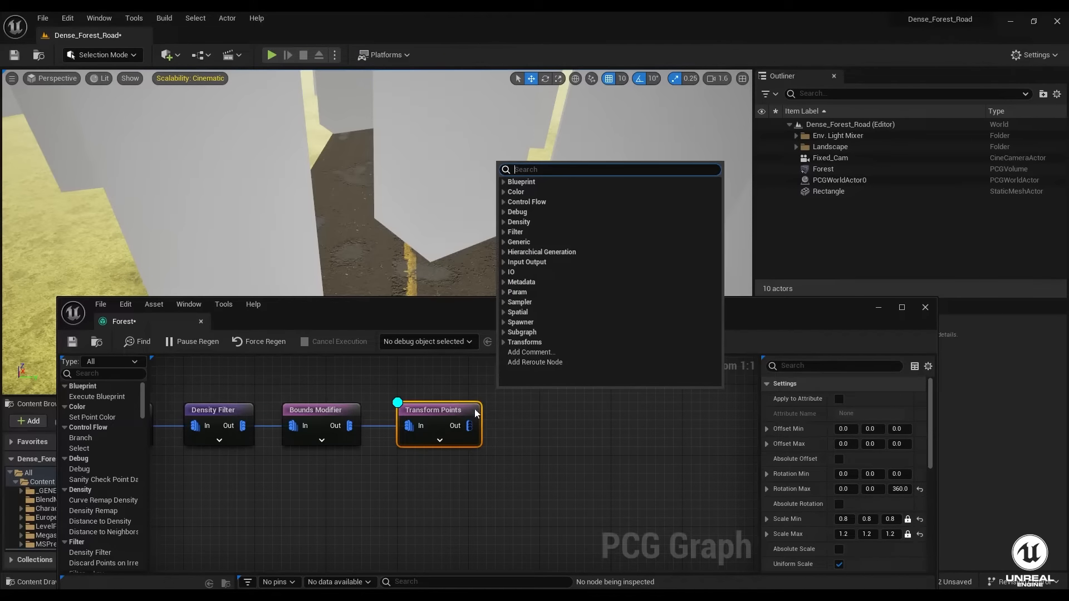
- Turn off debugging on the Transform Points node and connect a Static Mesh Spawner node to its output
click(458, 412)
key(d)
drag(471, 428, 509, 427)
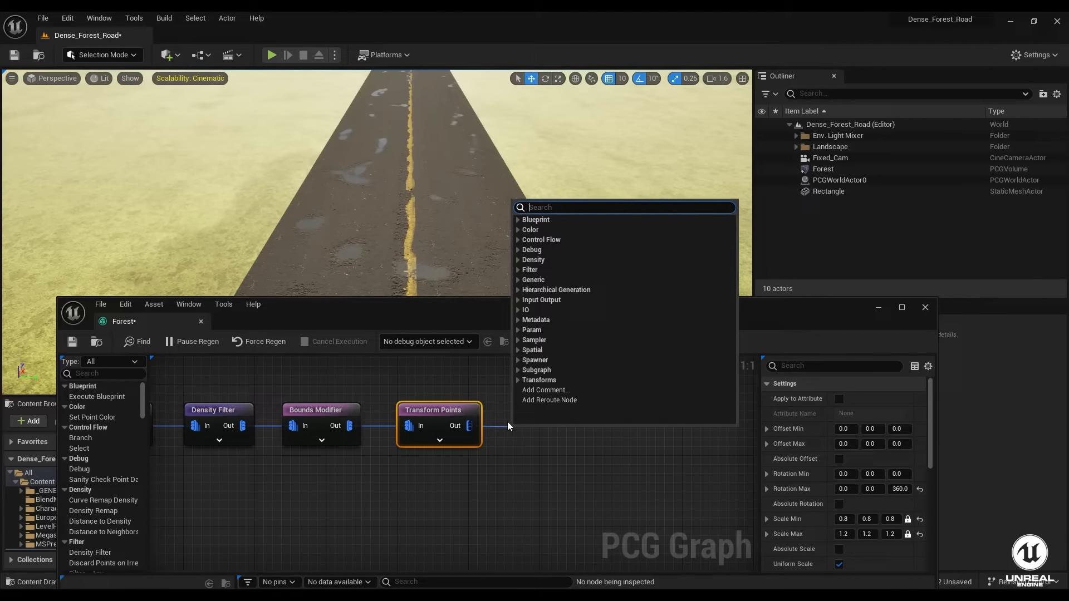
text(Gert)
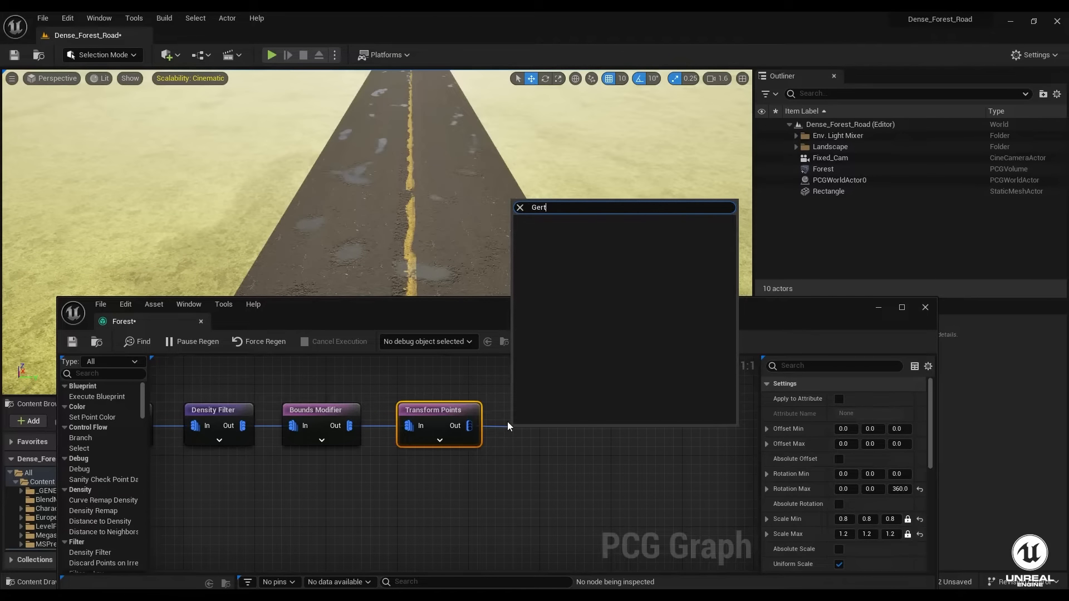
key(BackSpace)
key(BackSpace)
text(t)
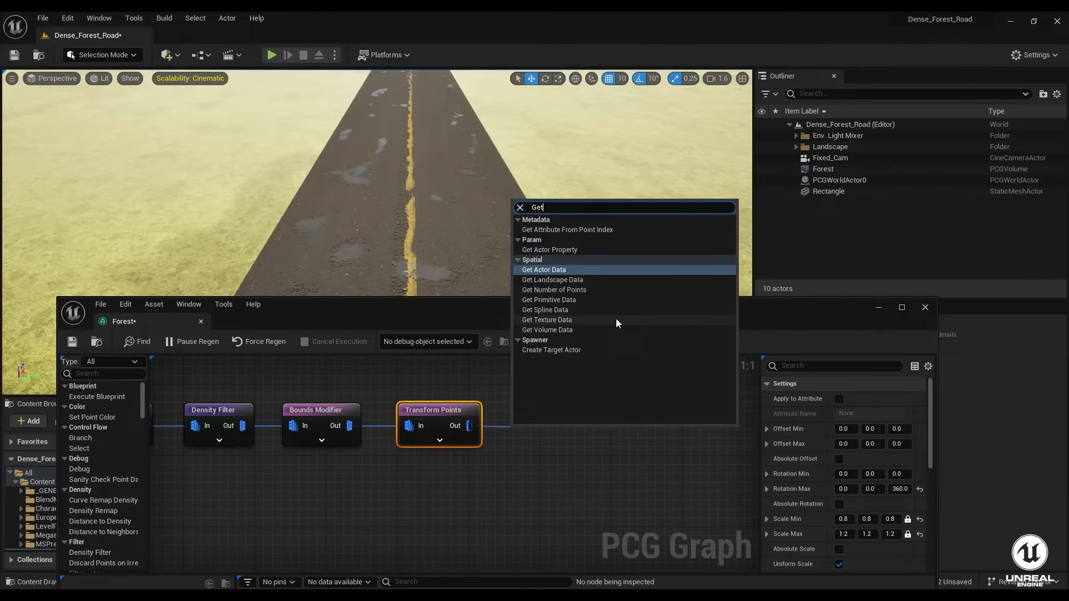
key(BackSpace)
key(BackSpace)
key(BackSpace)
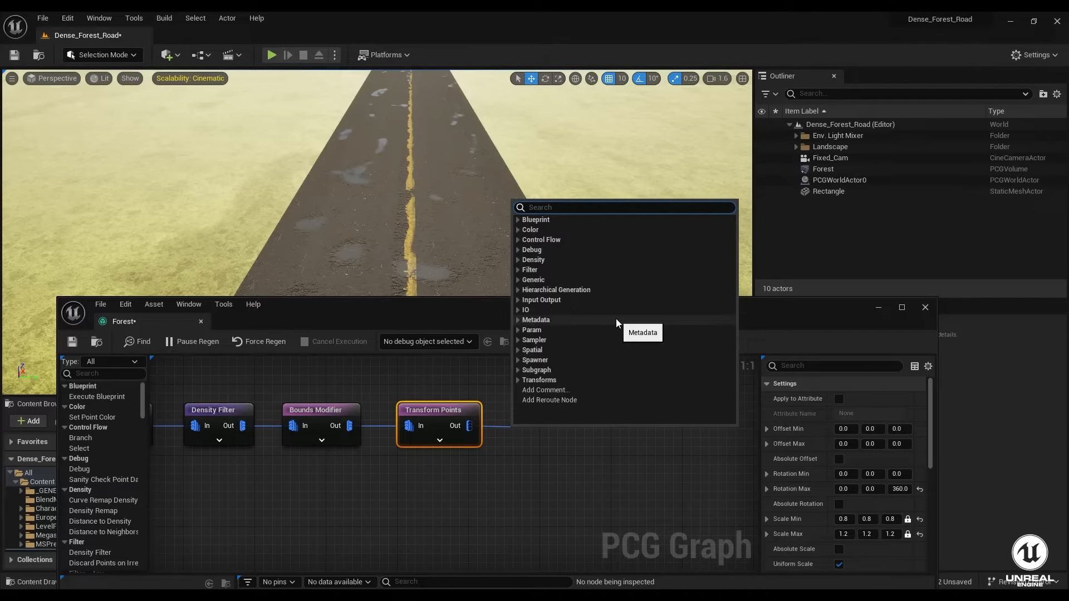
text(Mesh)
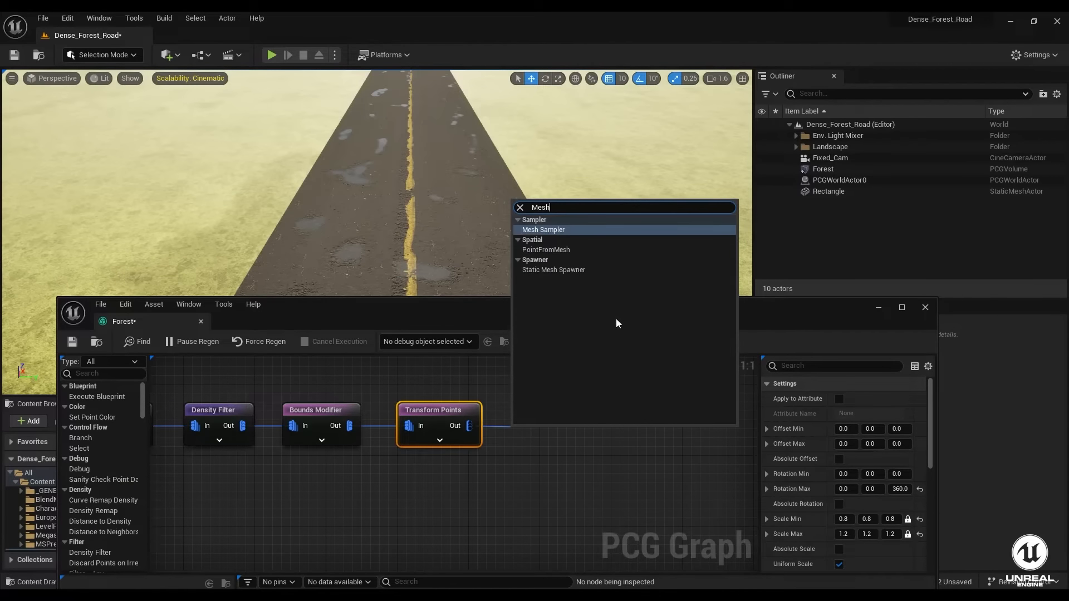
click(553, 269)
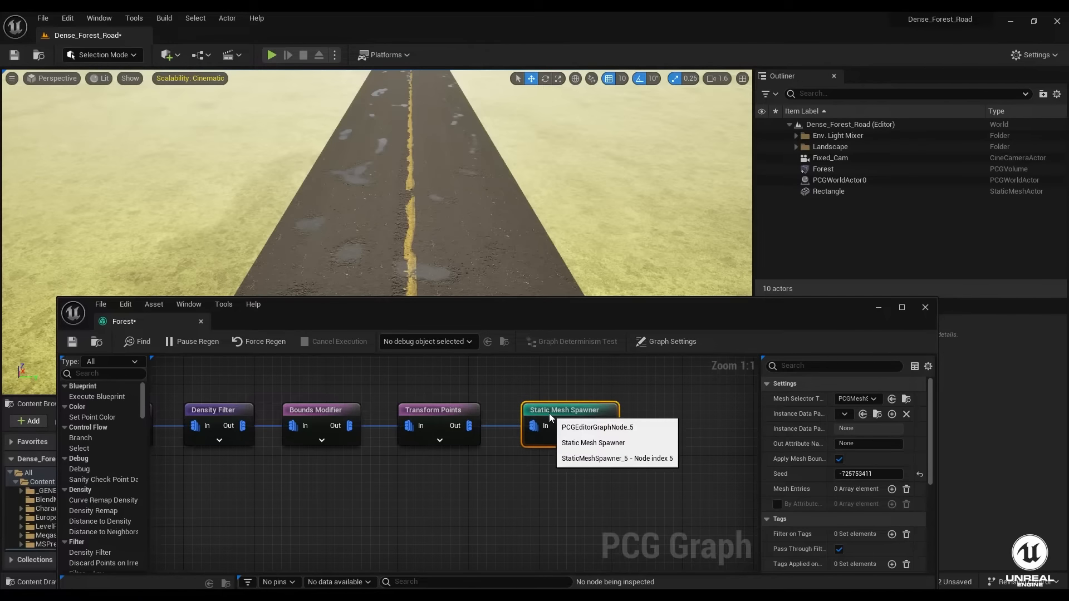
click(546, 427)
- Move the graph window clear of the Content Browser and show only the static meshes in the EuropeanHornbeam folder
drag(364, 307, 514, 142)
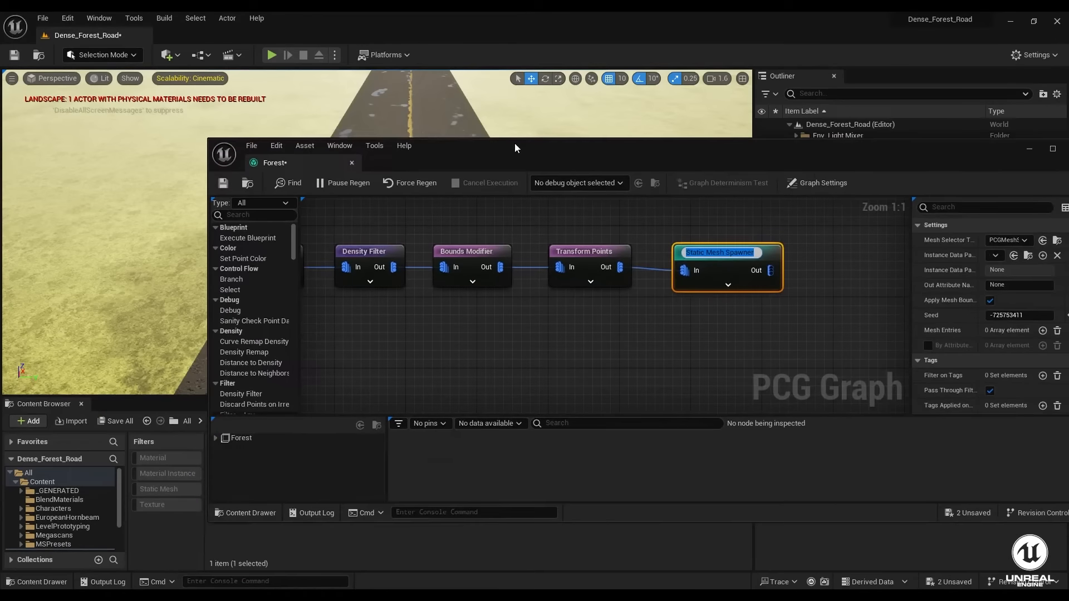
click(582, 371)
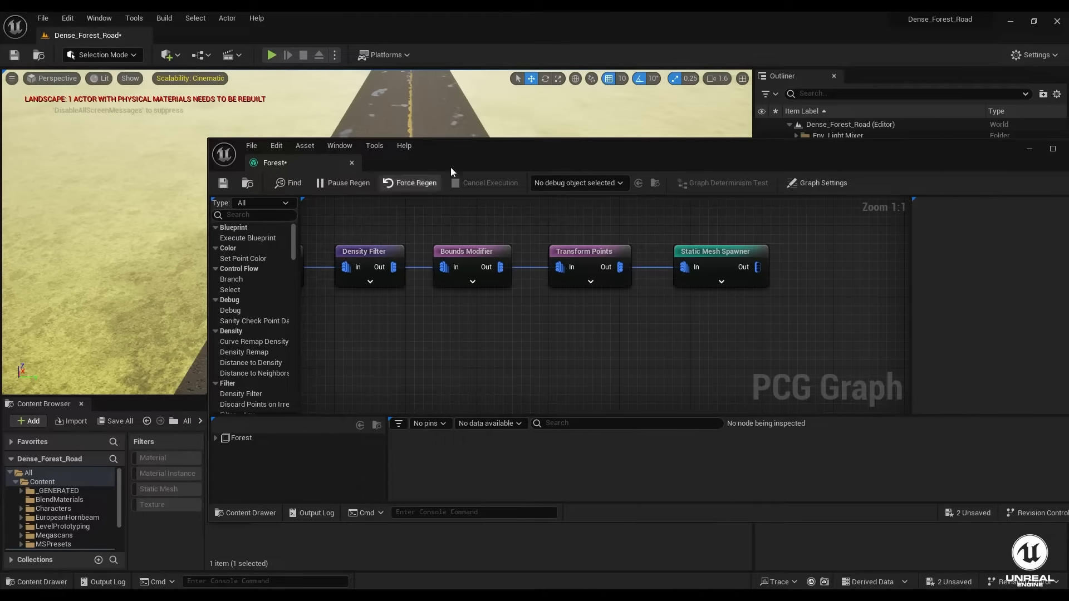
drag(450, 167, 436, 67)
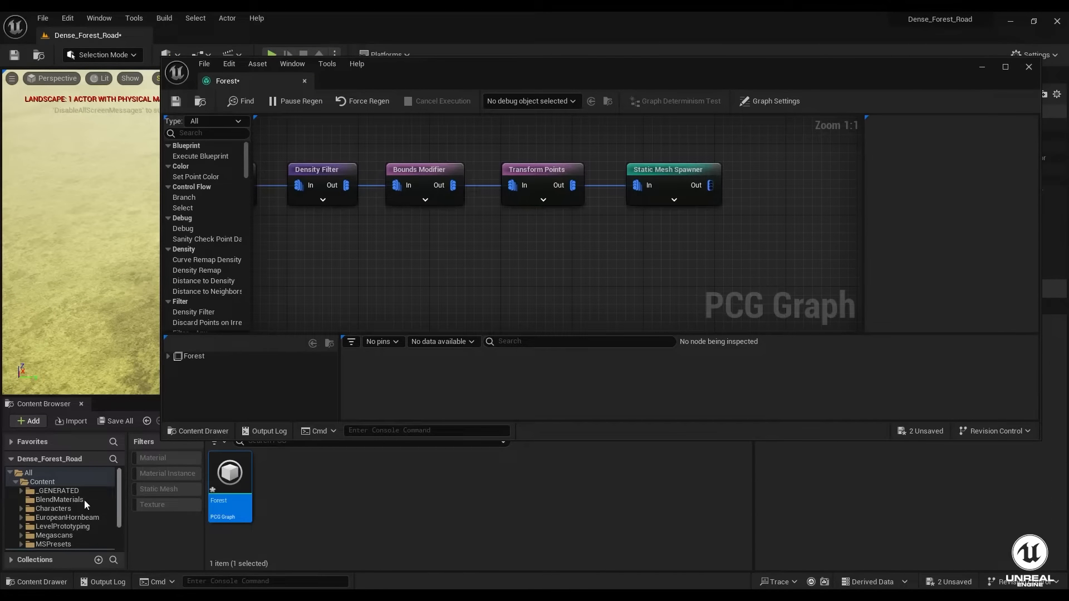
scroll(85, 500, down, 2)
click(64, 481)
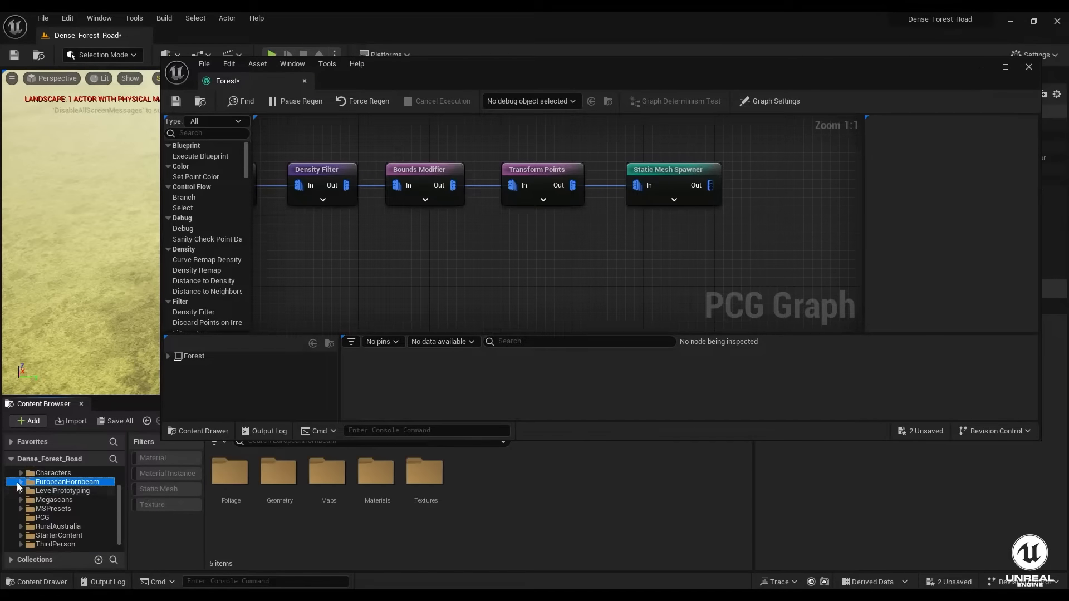
click(20, 482)
click(159, 489)
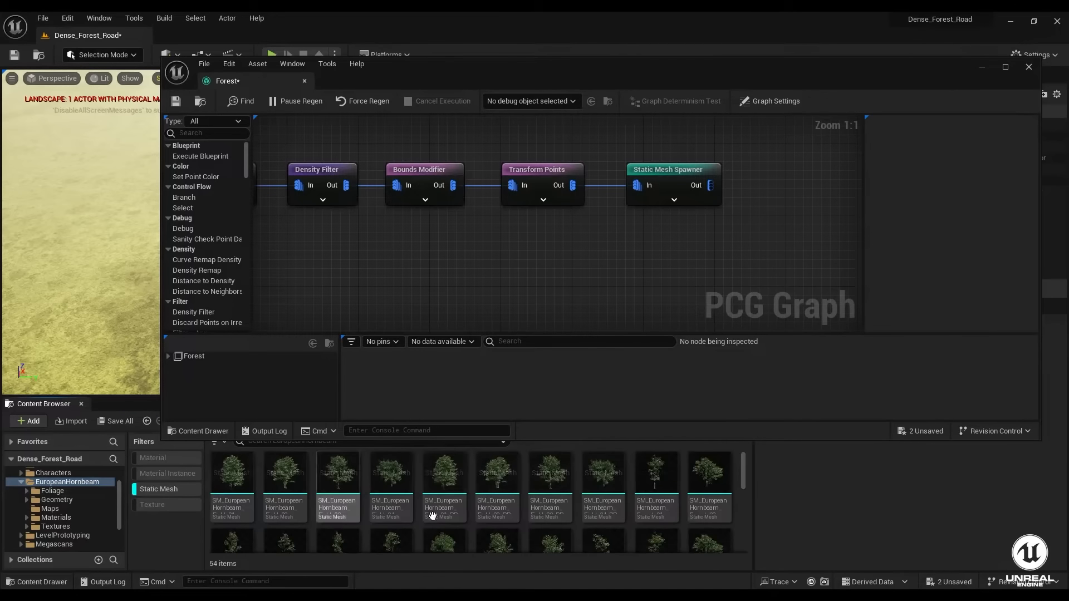
drag(600, 71, 422, 51)
- Add four mesh entries to the Static Mesh Spawner
click(475, 152)
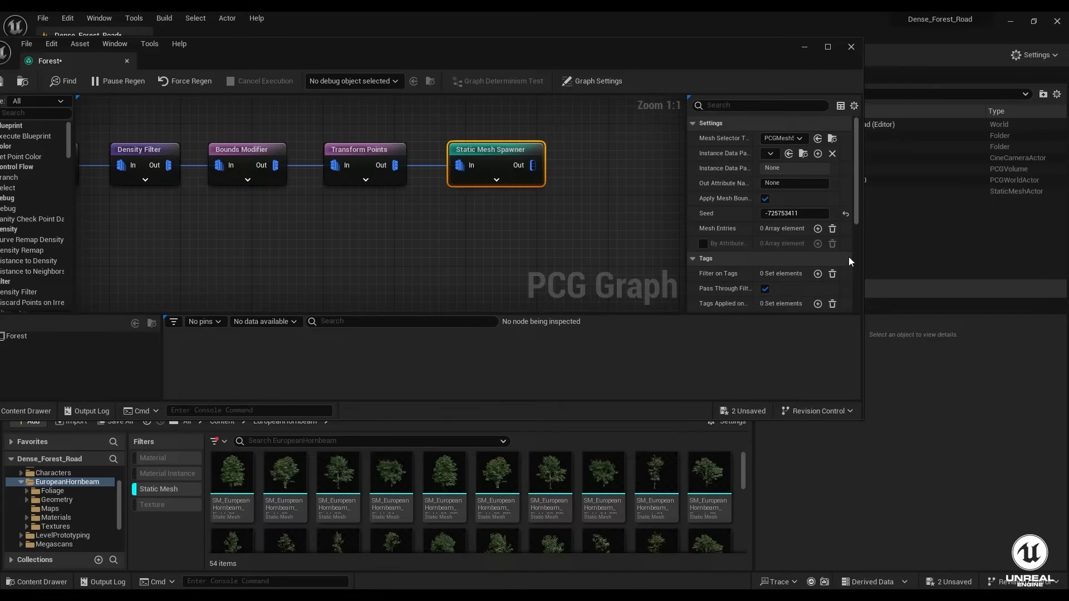
scroll(788, 252, down, 3)
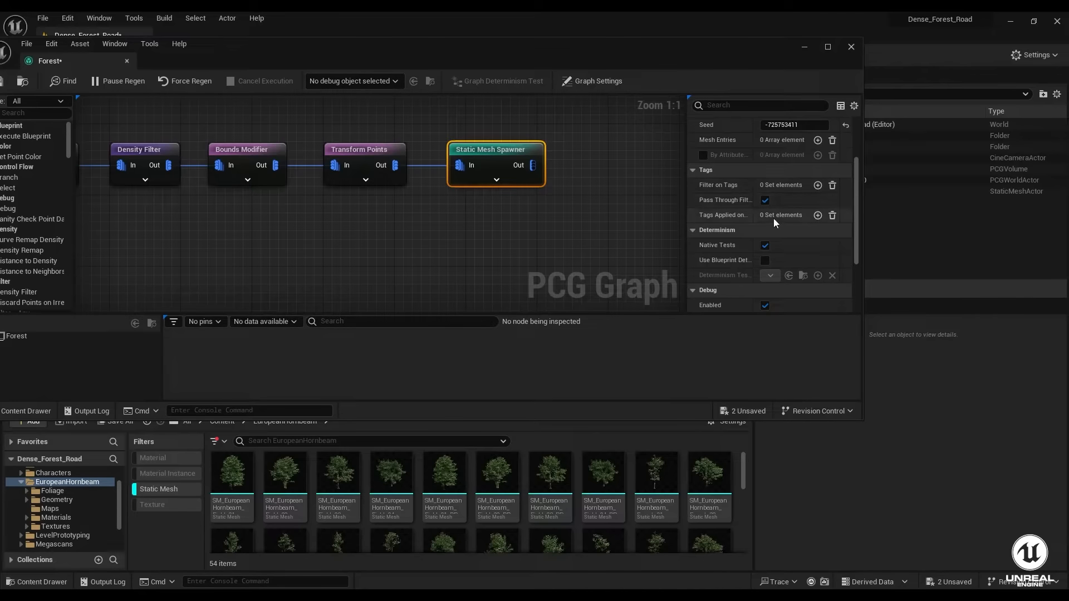
scroll(786, 201, up, 2)
click(817, 175)
click(817, 175)
click(817, 175)
click(817, 175)
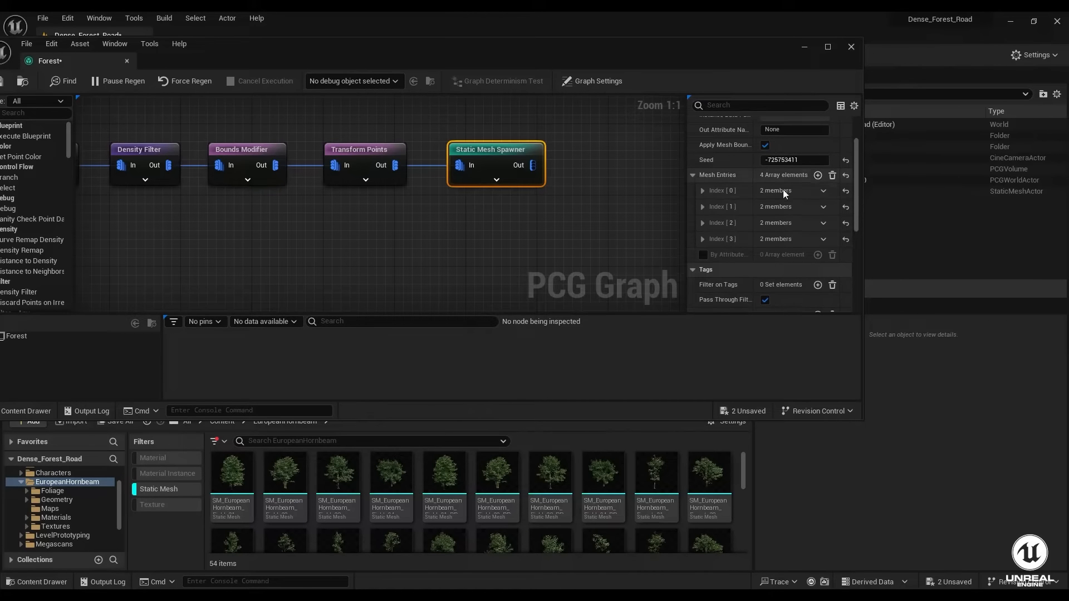
- Assign the ninth European Hornbeam mesh as the static mesh of mesh entry Index 0, and collapse that entry
click(703, 191)
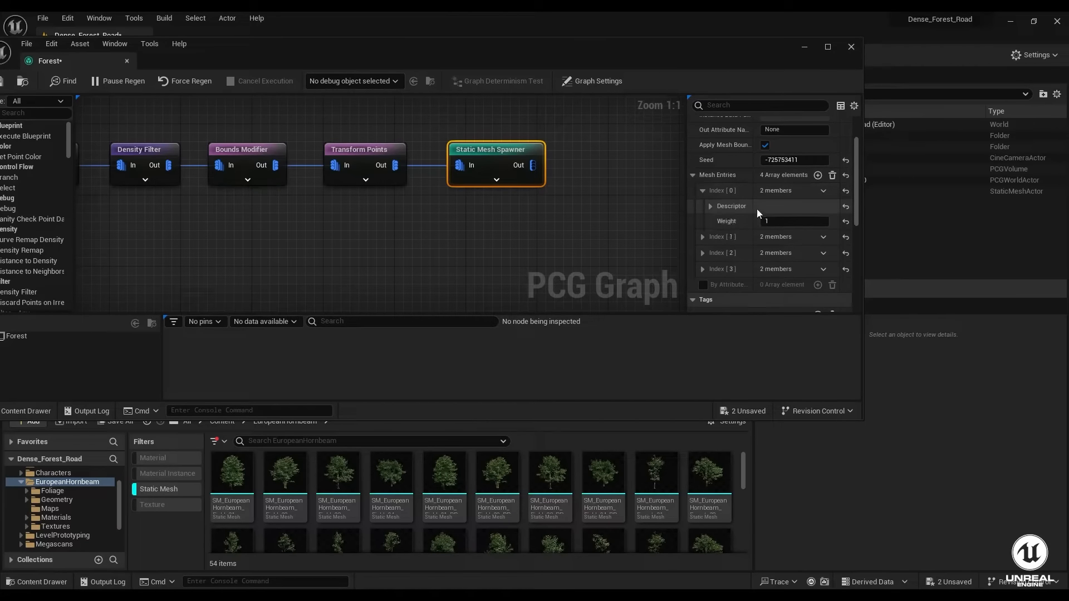
click(711, 206)
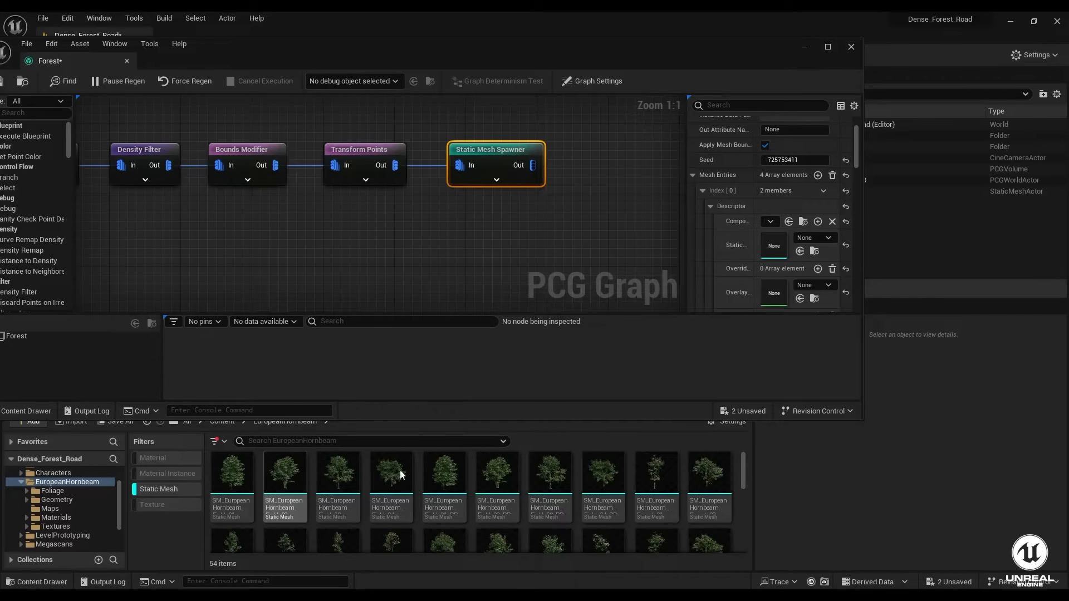
scroll(690, 490, down, 1)
scroll(689, 498, up, 1)
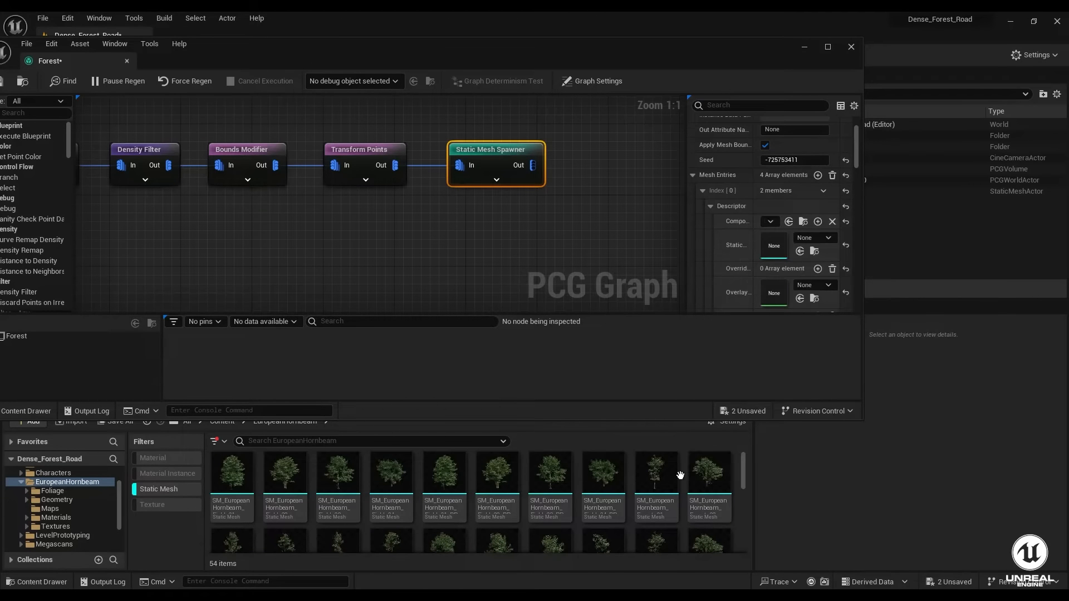
drag(665, 473, 766, 236)
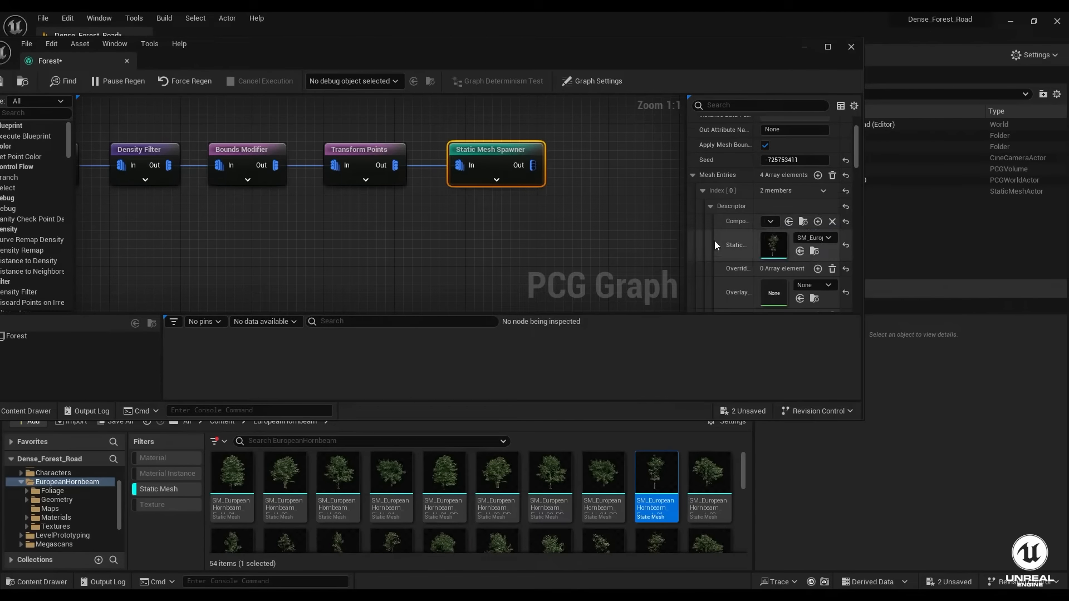
click(712, 206)
click(702, 191)
- Assign the first European Hornbeam mesh in the second row as the static mesh of mesh entry Index 1
click(702, 206)
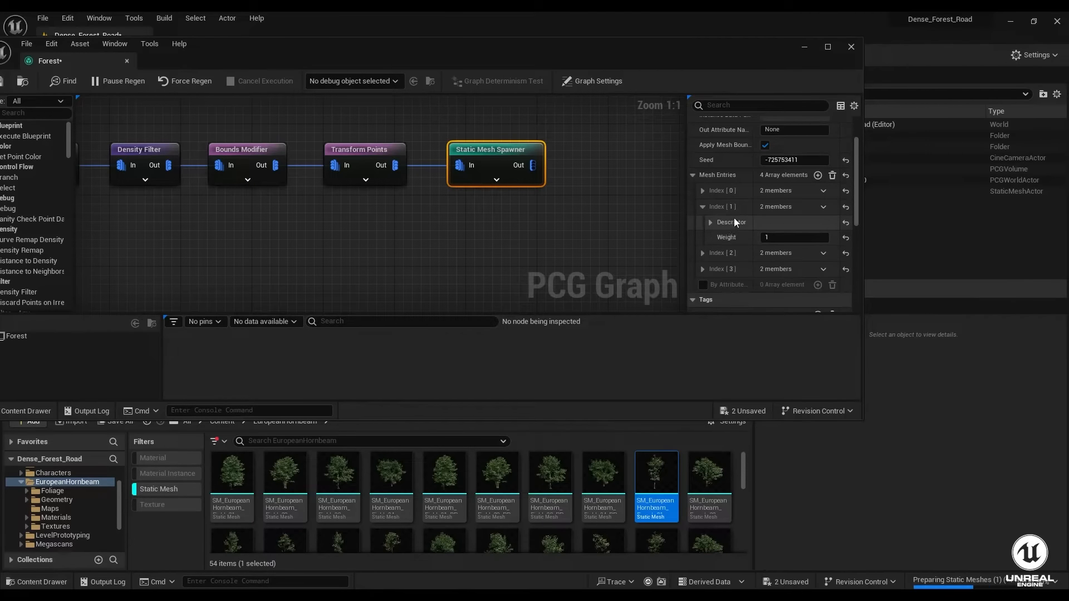
click(721, 224)
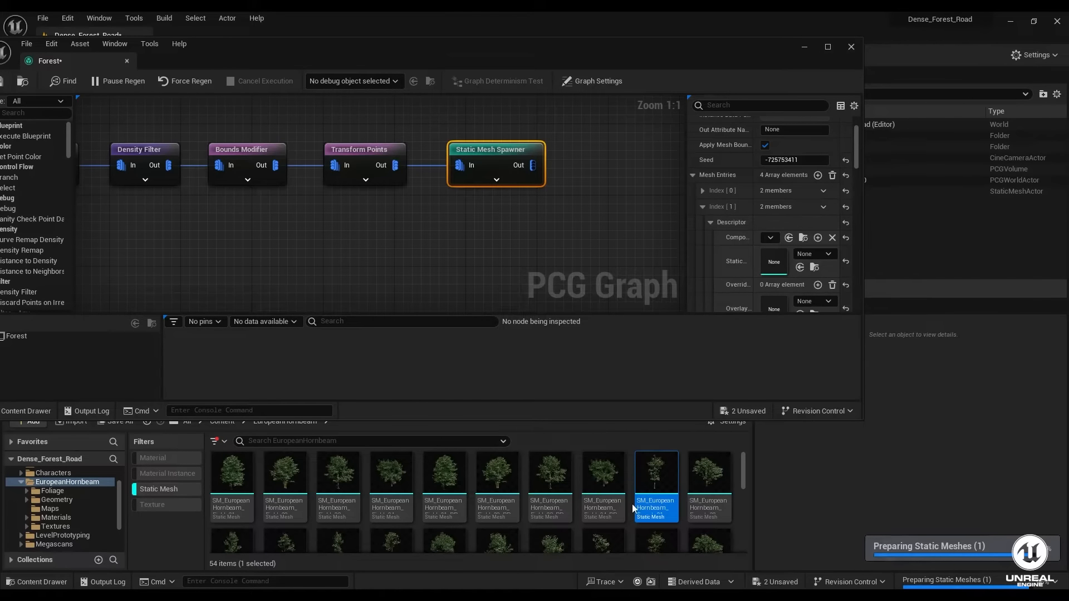
scroll(632, 503, down, 1)
drag(242, 528, 777, 263)
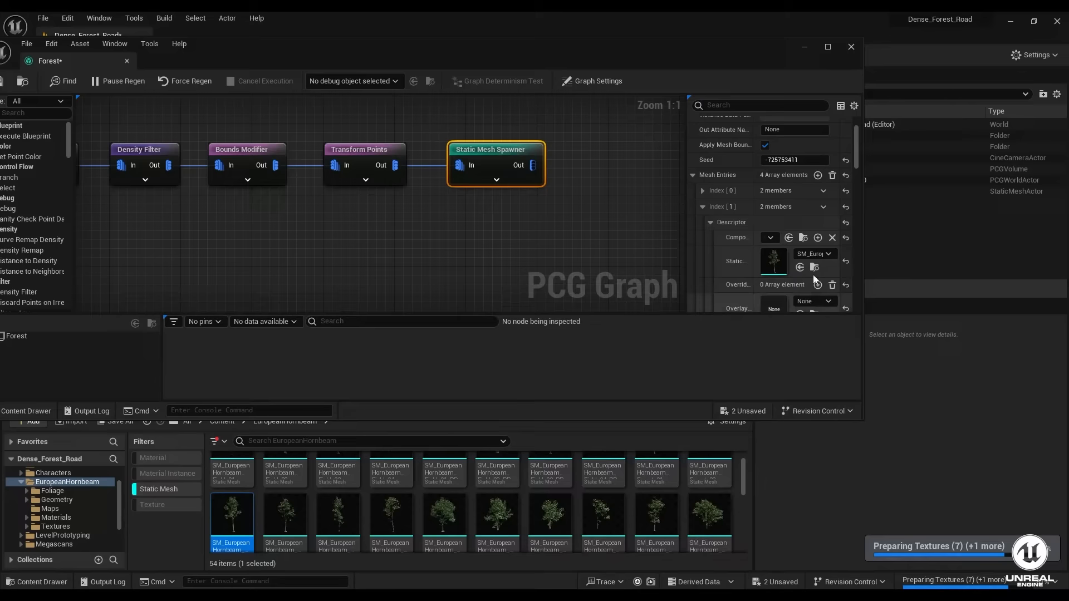
- Collapse mesh entry Index 1 and assign the third European Hornbeam mesh in the row to mesh entry Index 2
click(702, 210)
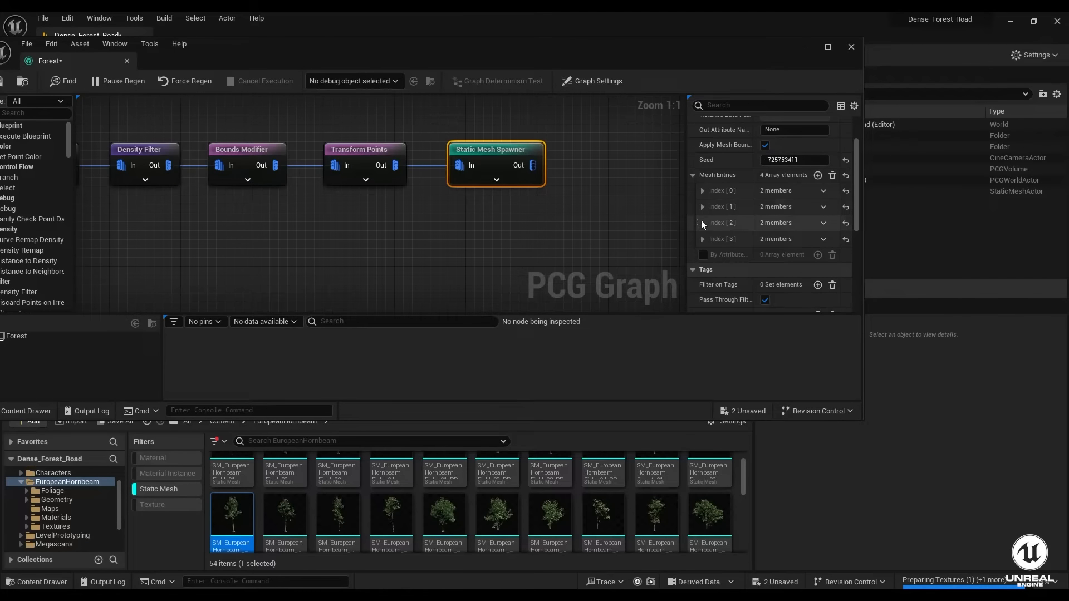
click(703, 223)
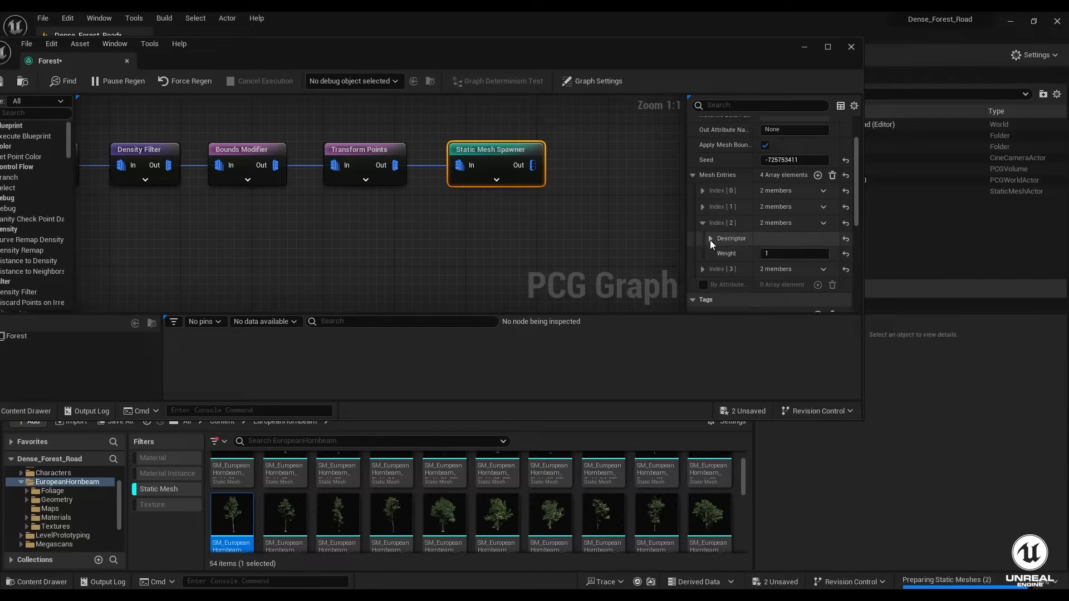
click(710, 239)
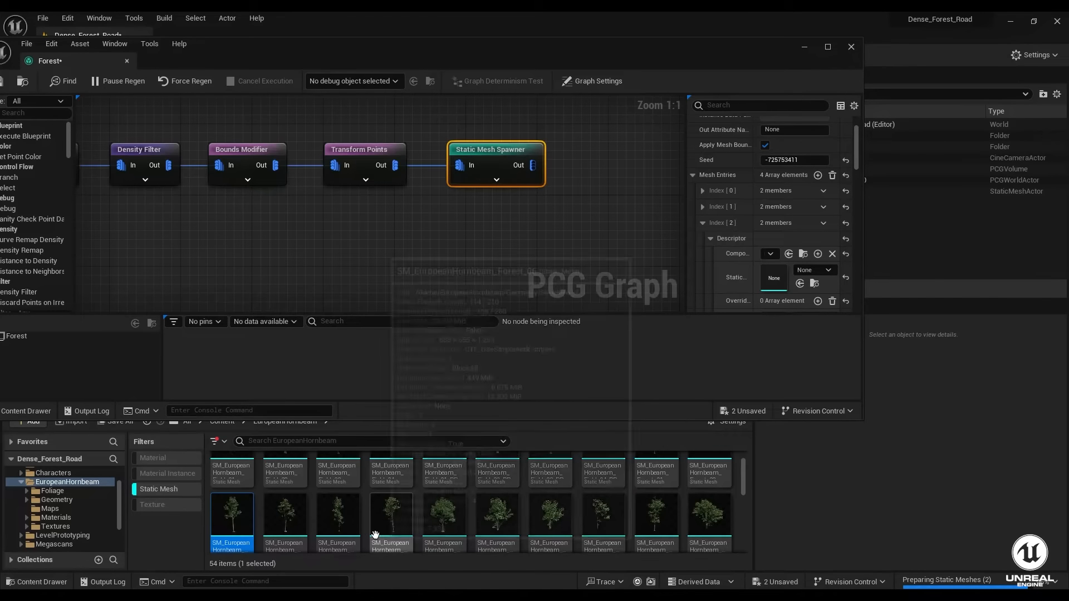
drag(338, 515, 771, 279)
click(710, 238)
click(703, 222)
- Assign SM_EuropeanHornbeam_Forest_05_PP as the static mesh of mesh entry Index 3, and collapse that entry
click(702, 239)
click(710, 255)
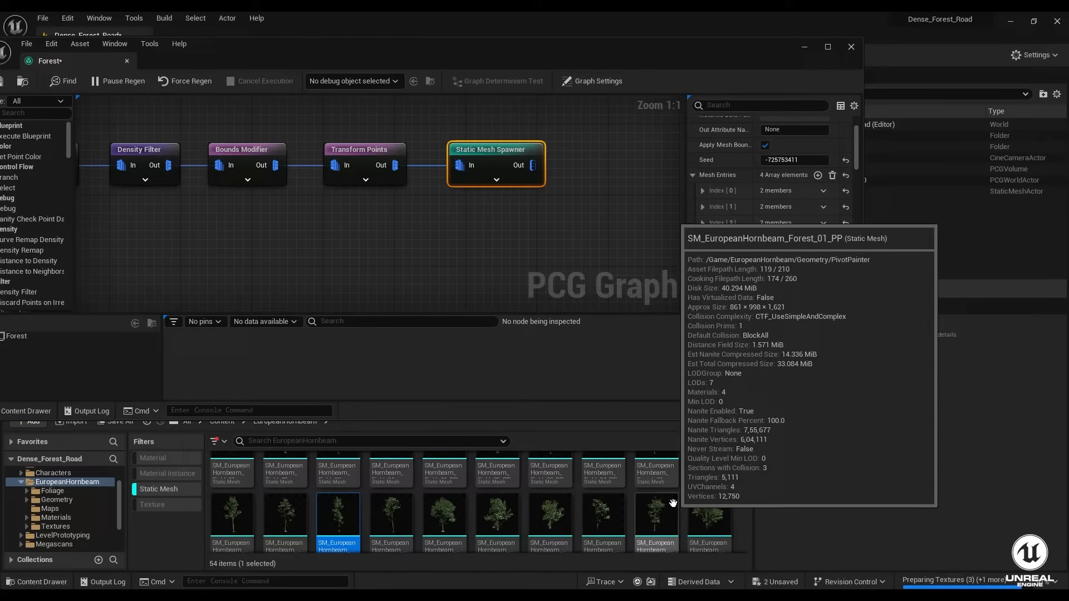
scroll(675, 504, down, 2)
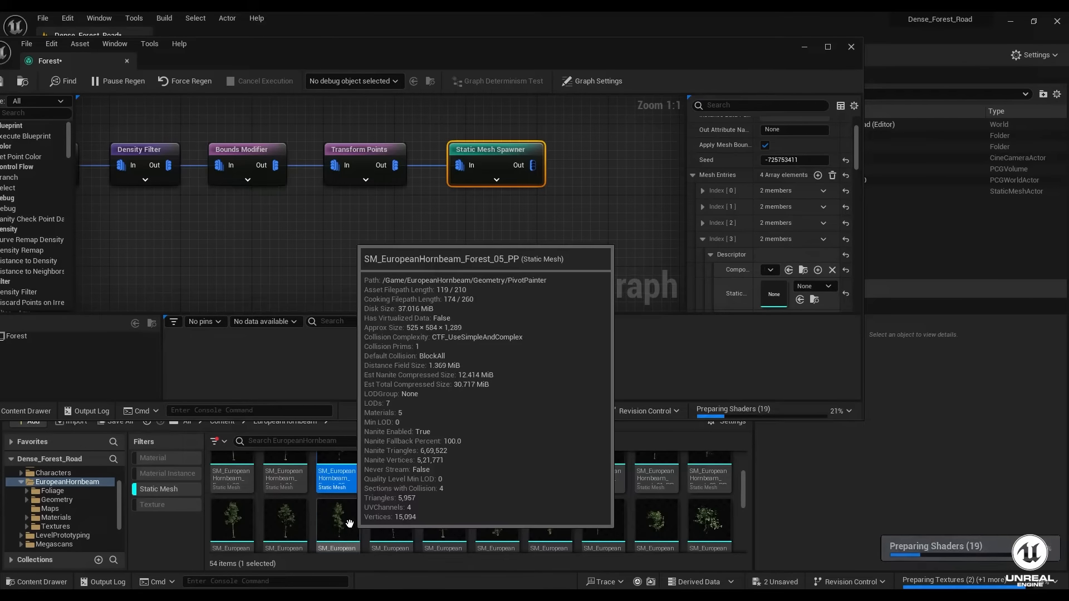
drag(338, 521, 731, 308)
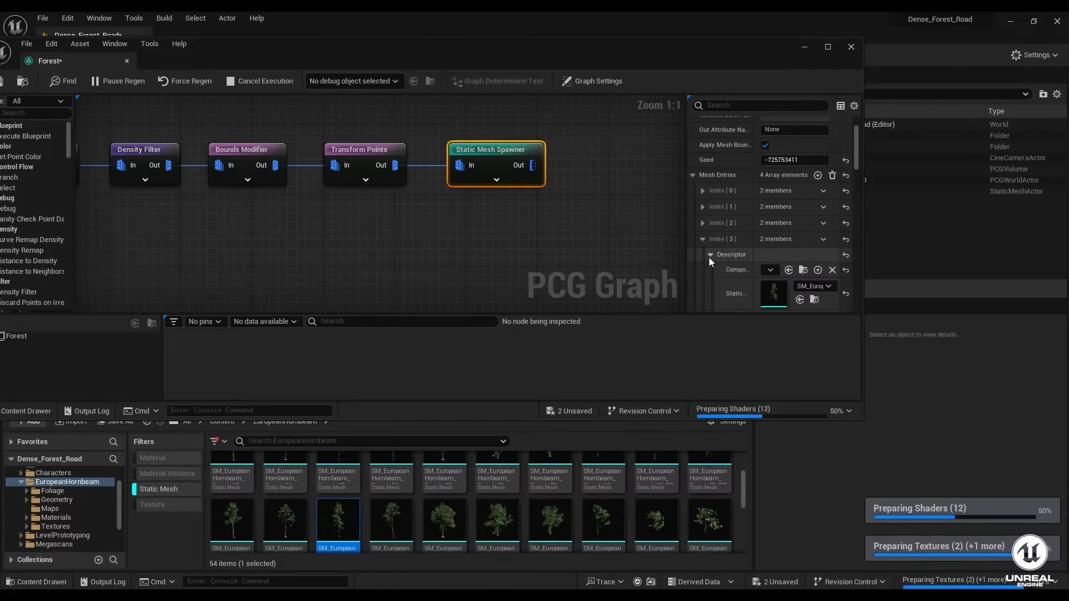
click(710, 254)
click(702, 239)
- Add a fifth mesh entry to the Static Mesh Spawner and expand its descriptor
click(818, 175)
click(705, 256)
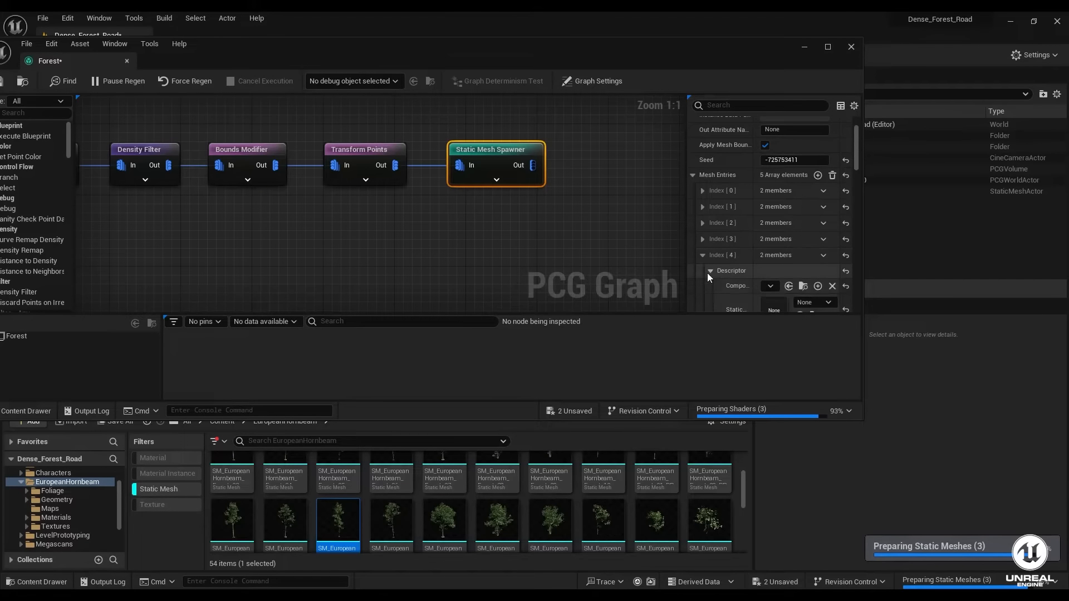
scroll(782, 291, down, 2)
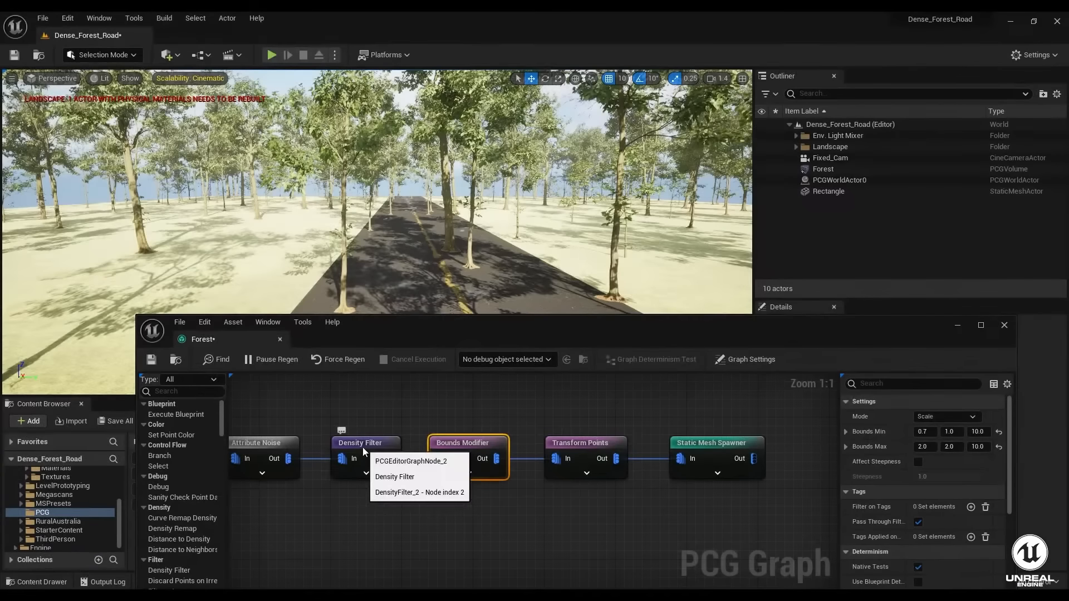
- Set the Density Filter's upper bound to 1.0 and its lower bound to 0.2
click(363, 452)
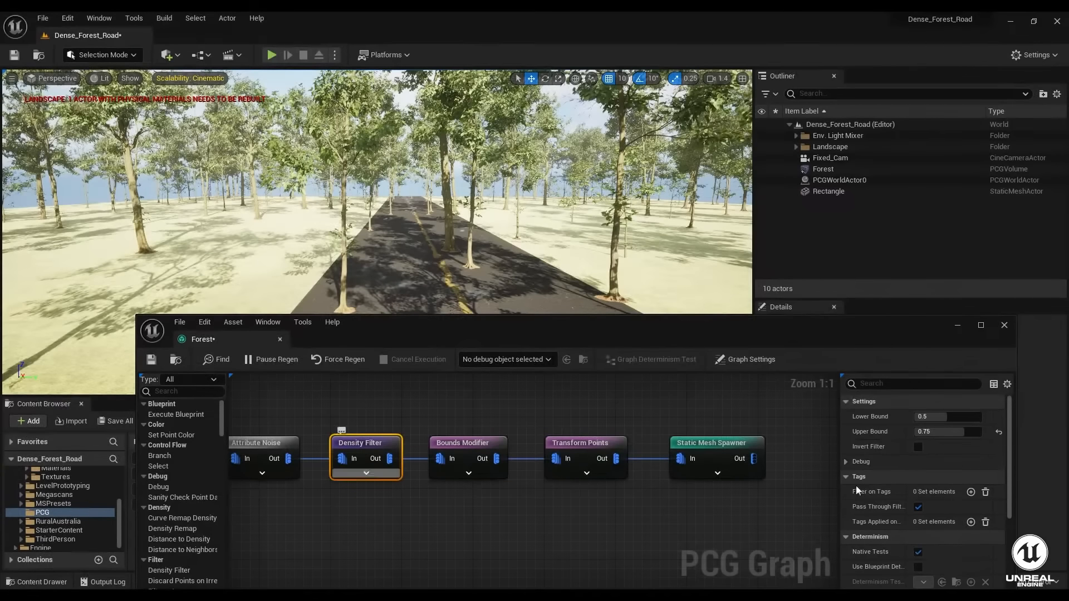
mouse_move(966, 434)
mouse_down()
mouse_move(946, 434)
mouse_move(959, 435)
mouse_up()
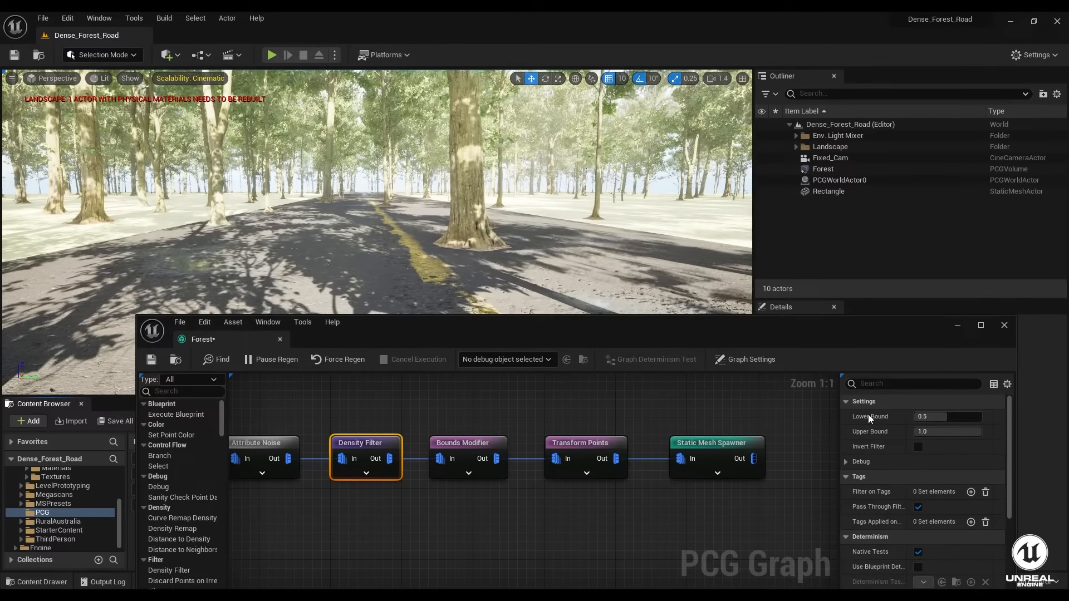
drag(951, 419, 917, 440)
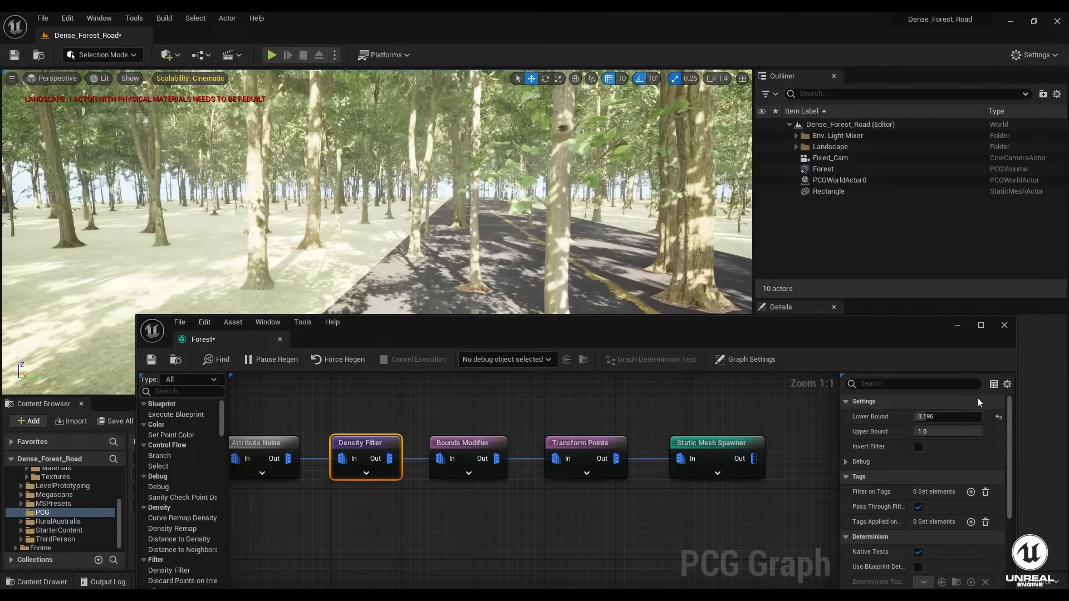
drag(946, 417, 931, 417)
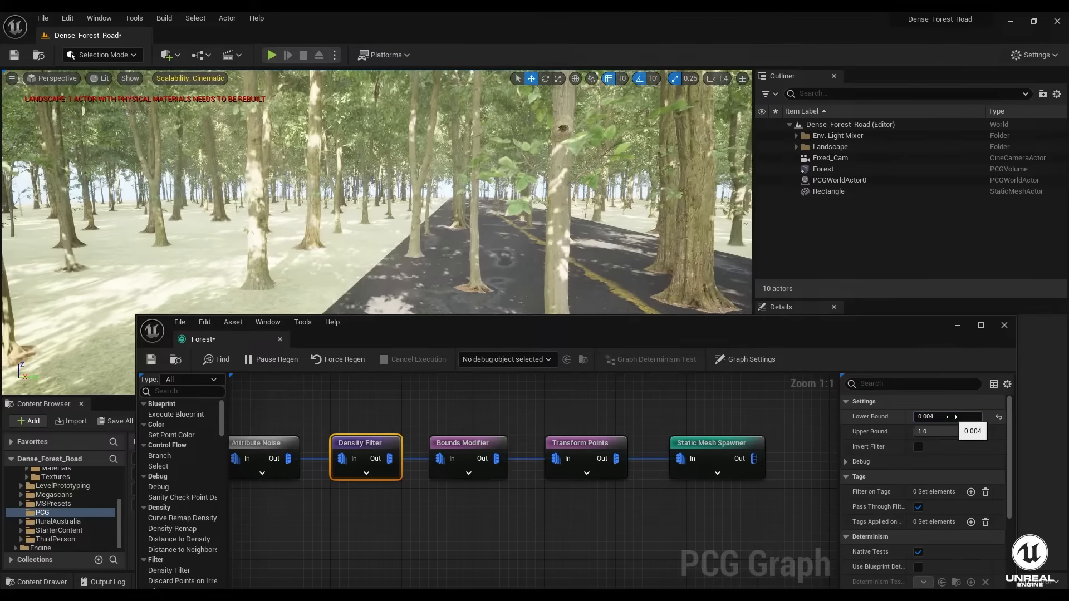
click(957, 417)
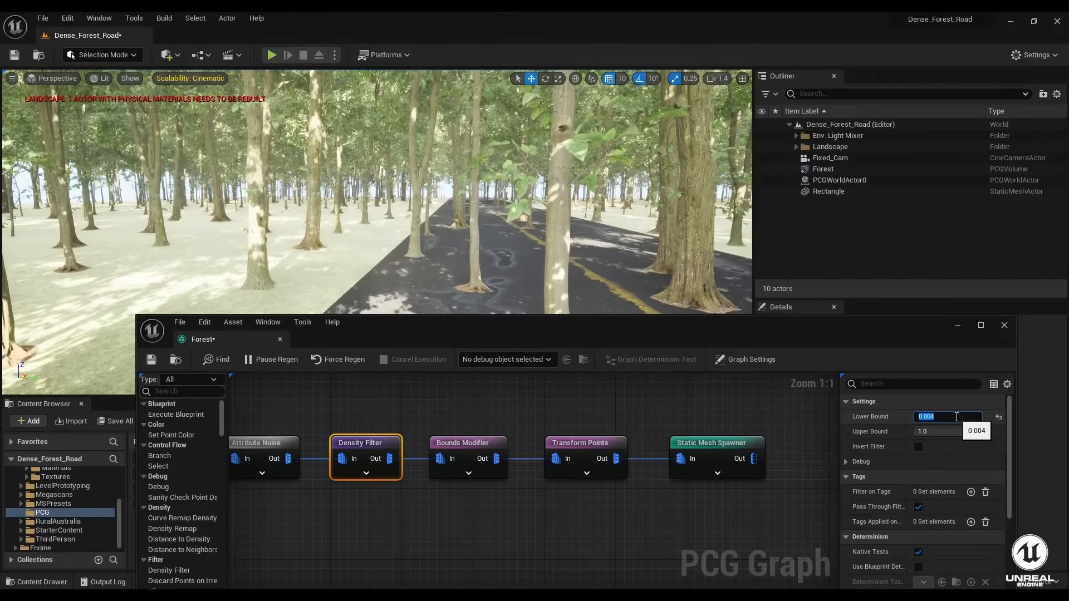
text(.1)
key(Return)
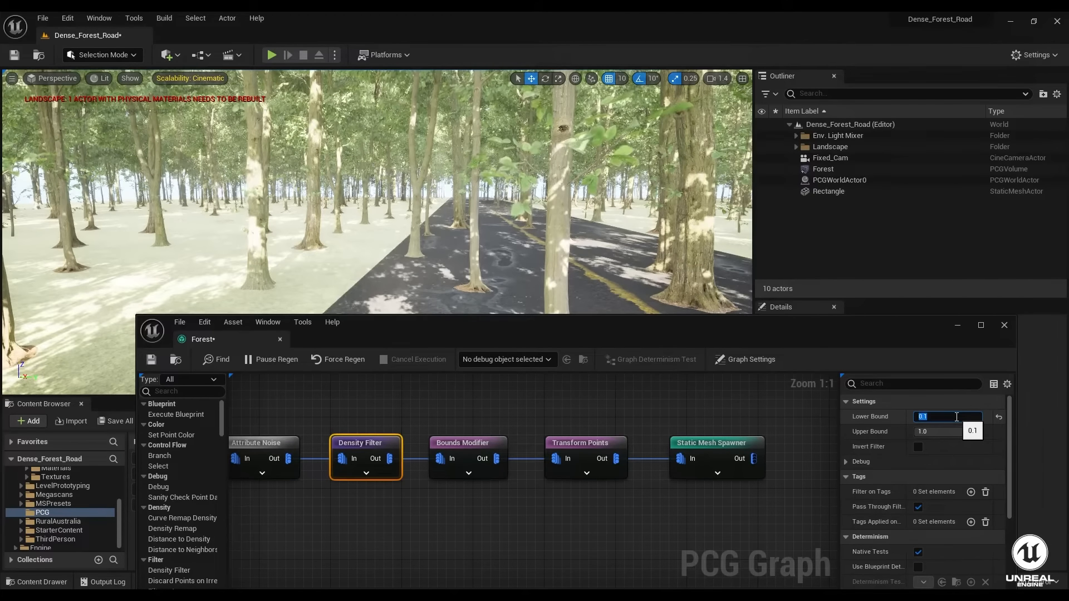
text(.2)
key(Return)
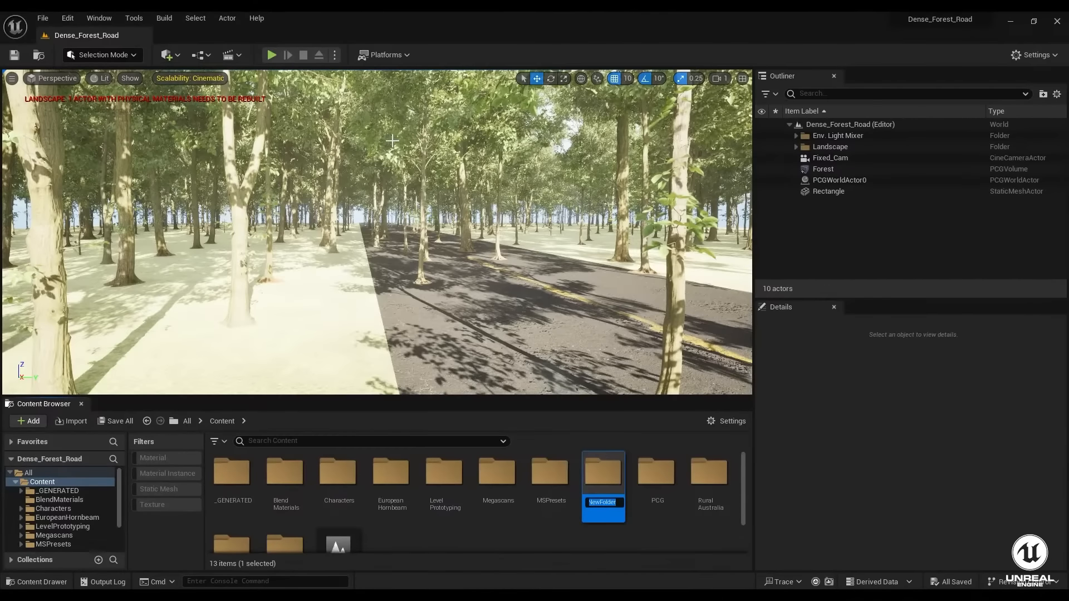
- Name the new folder in Content BluePrint
text(Ble)
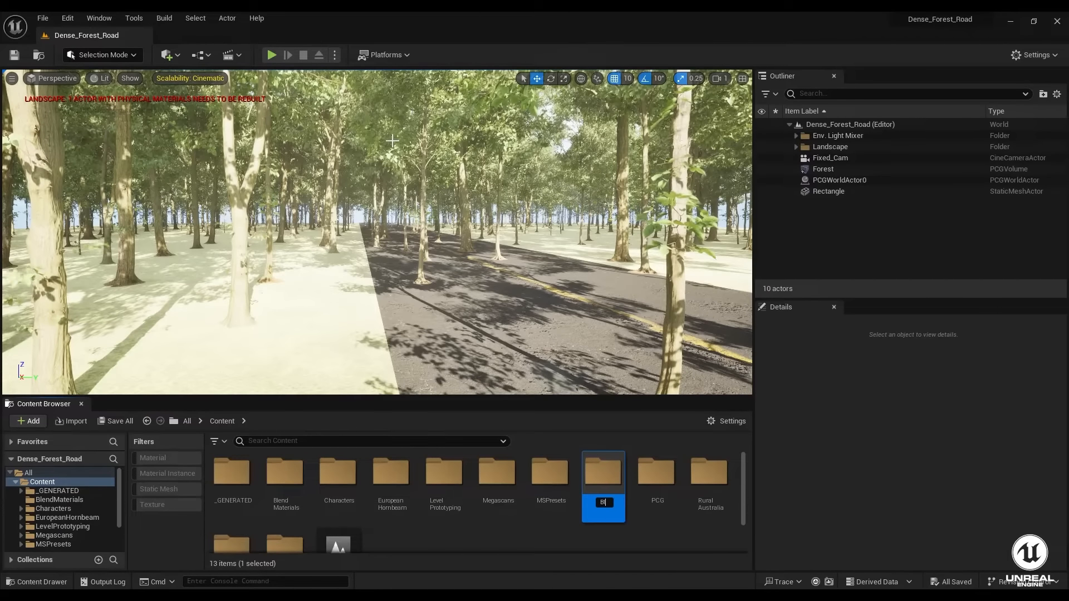
key(BackSpace)
text(uepR)
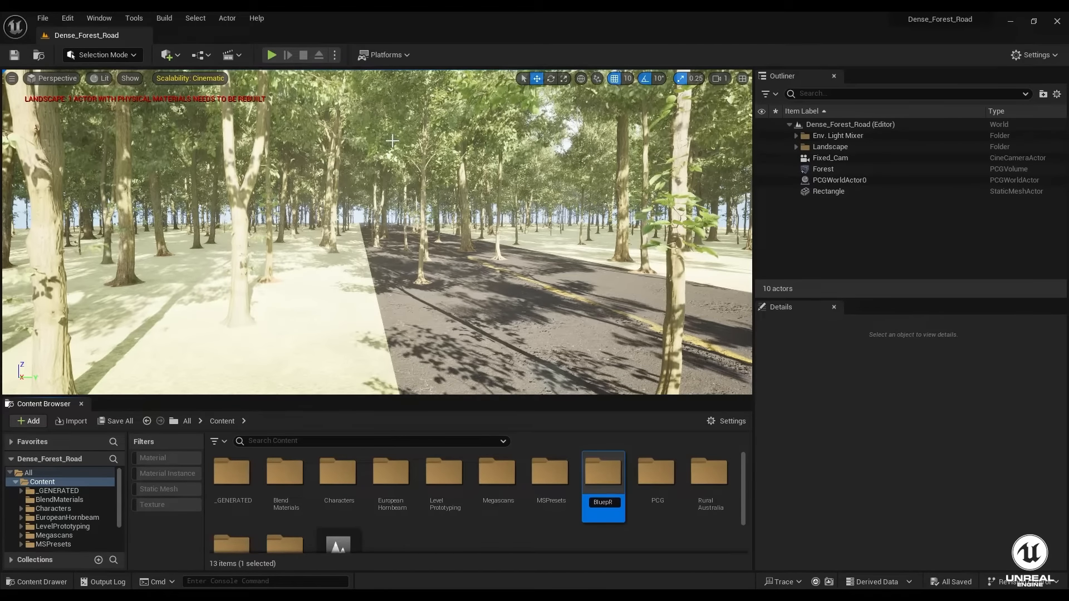
key(BackSpace)
key(BackSpace)
text(P)
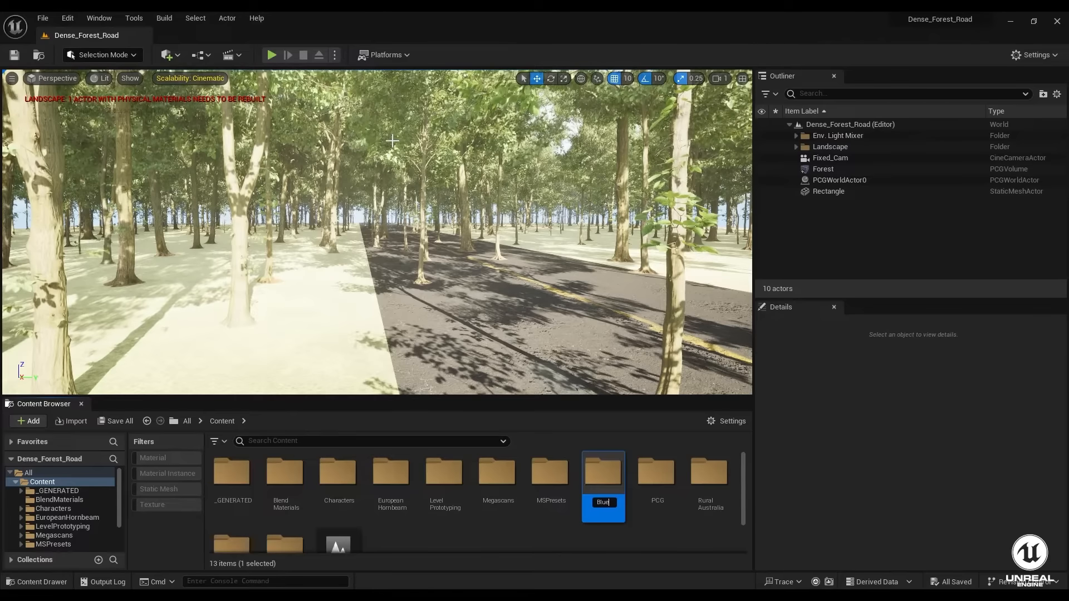
text(r)
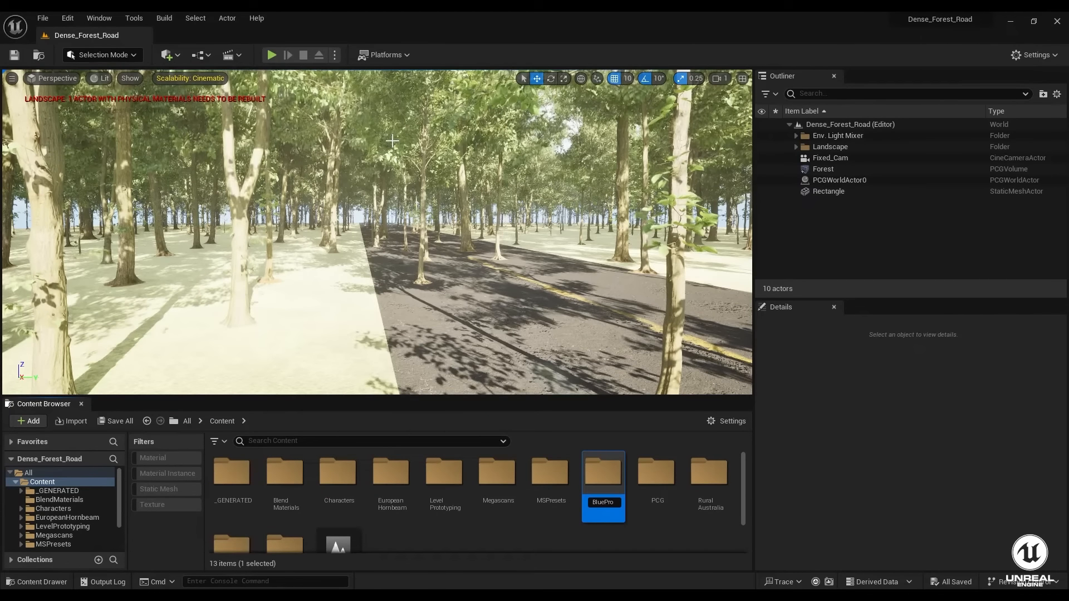
text(int)
key(Return)
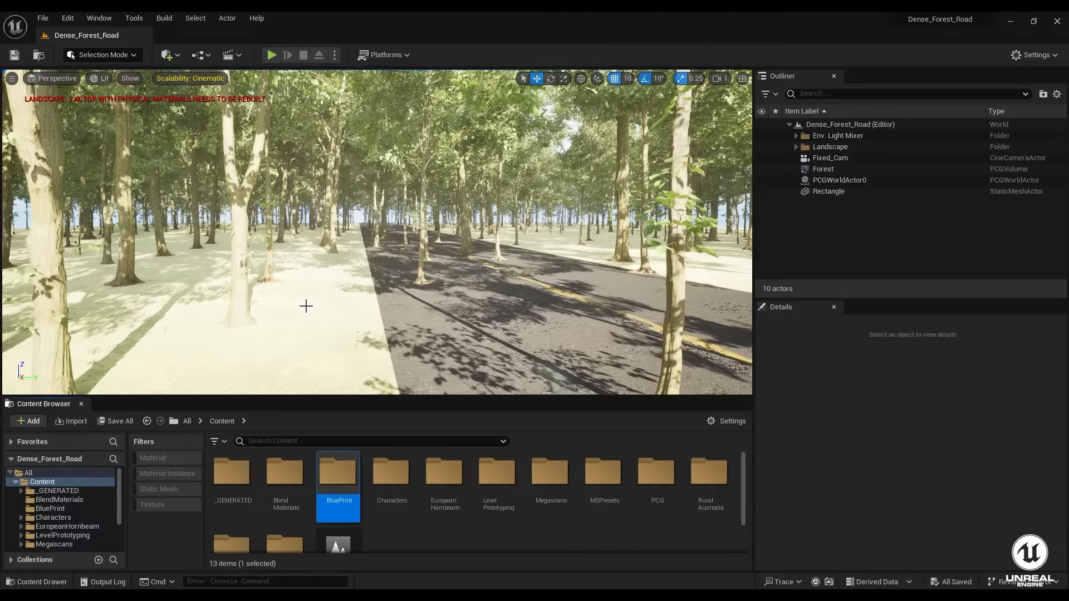
- Create a Blueprint Class with parent class Actor in the BluePrint folder and name it Spline_Road_Path
double_click(332, 485)
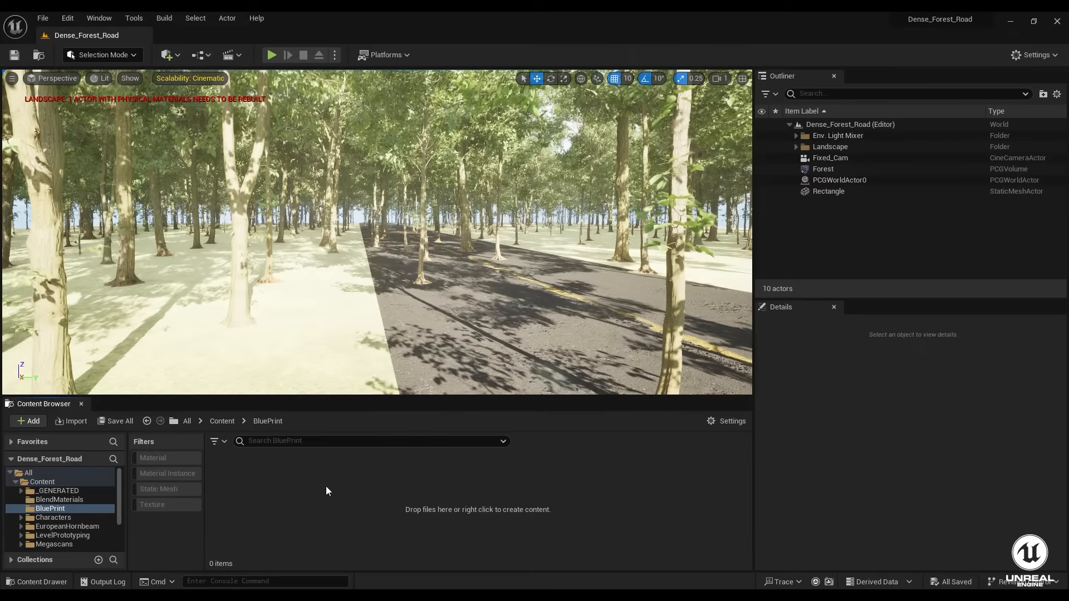
right_click(326, 486)
click(416, 157)
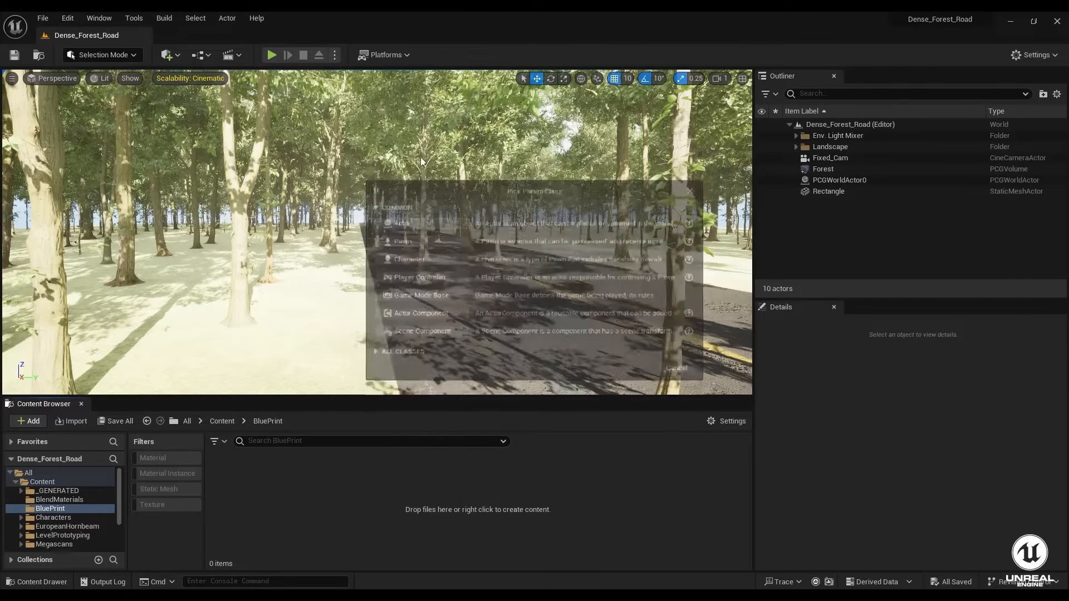
click(413, 224)
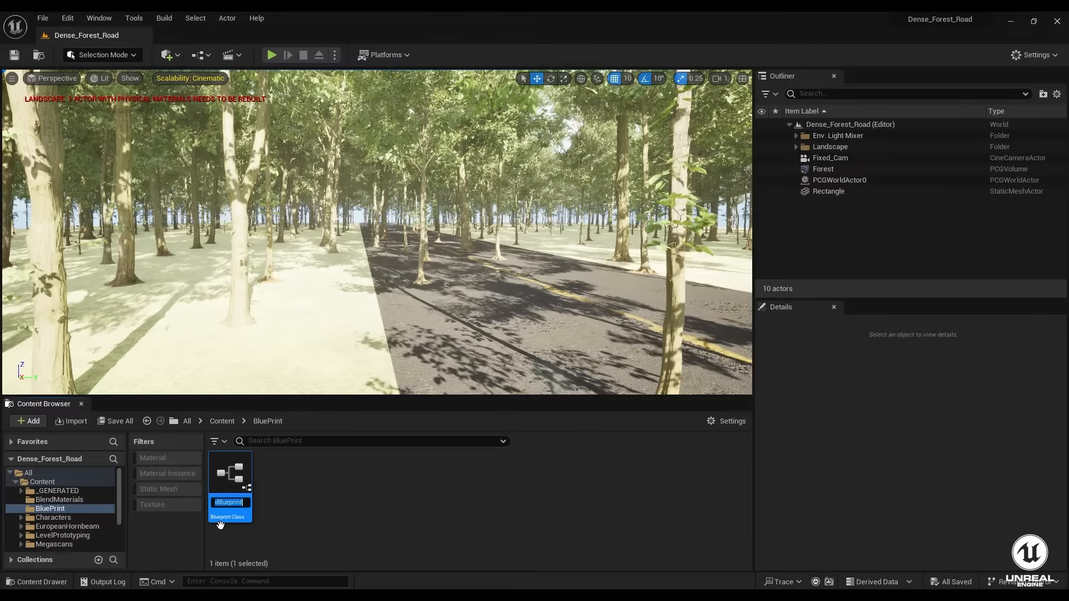
text(S)
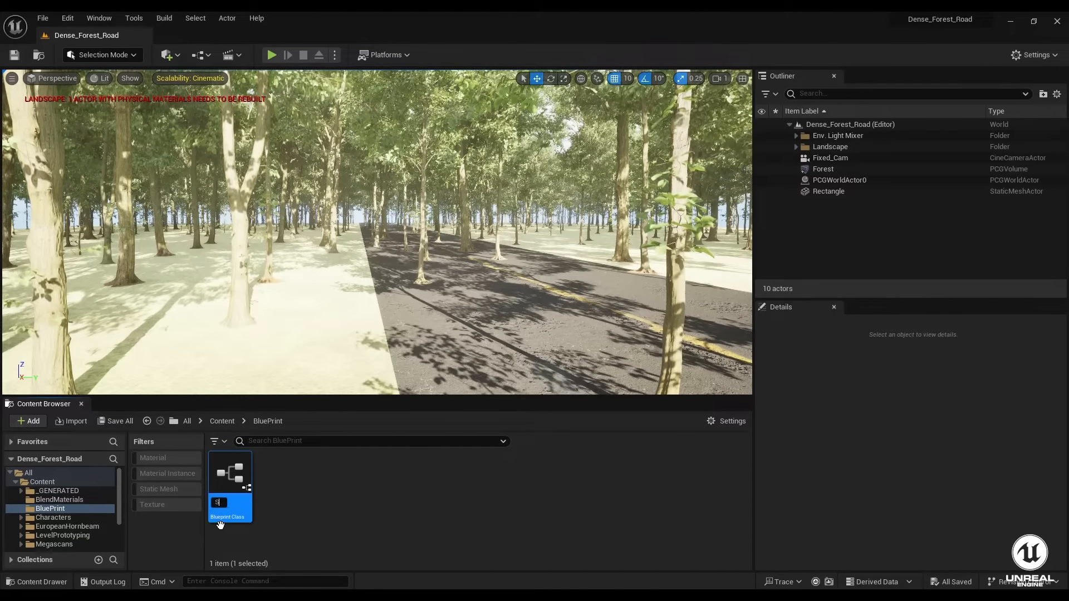
text(pline)
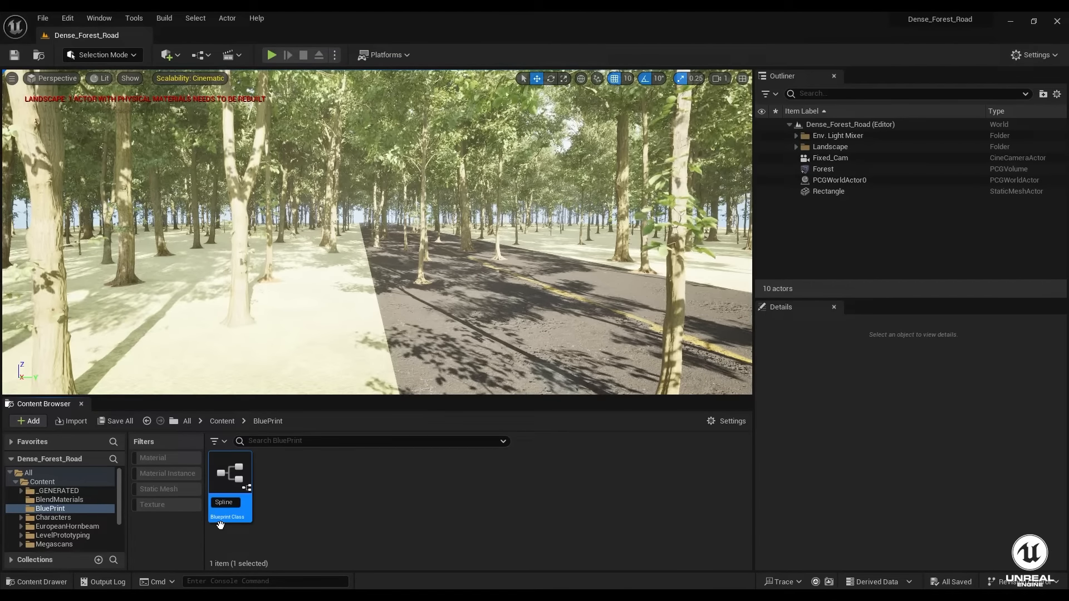
text(_R)
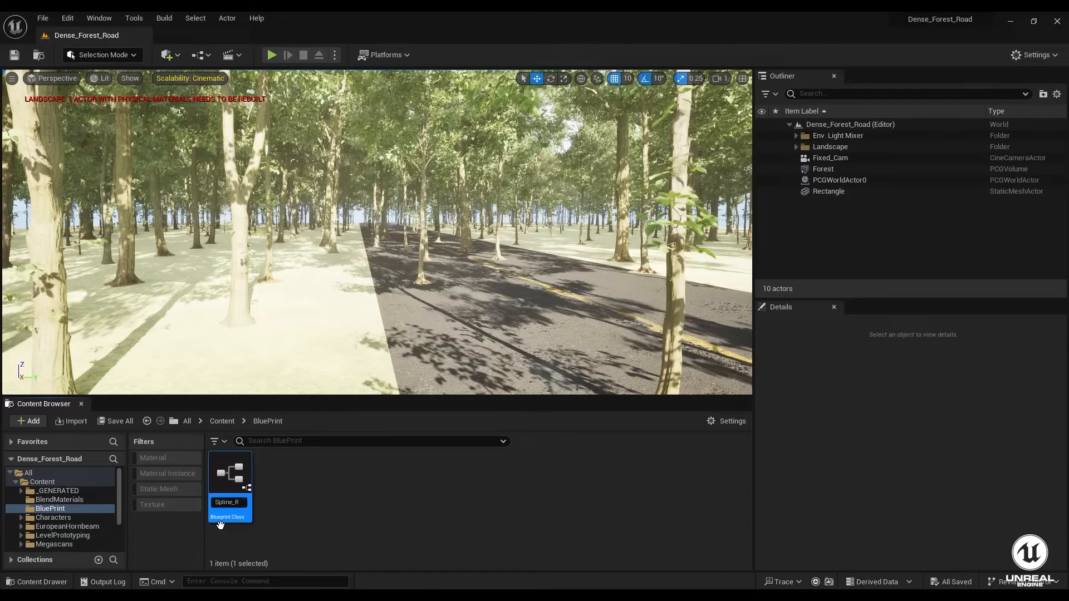
text(oad)
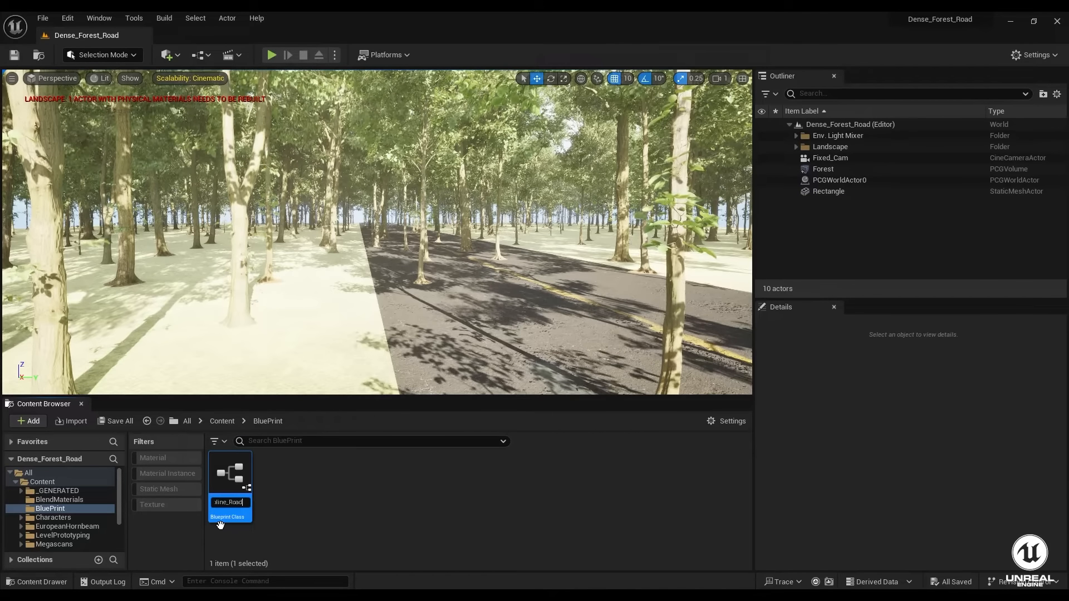
text(_Fath)
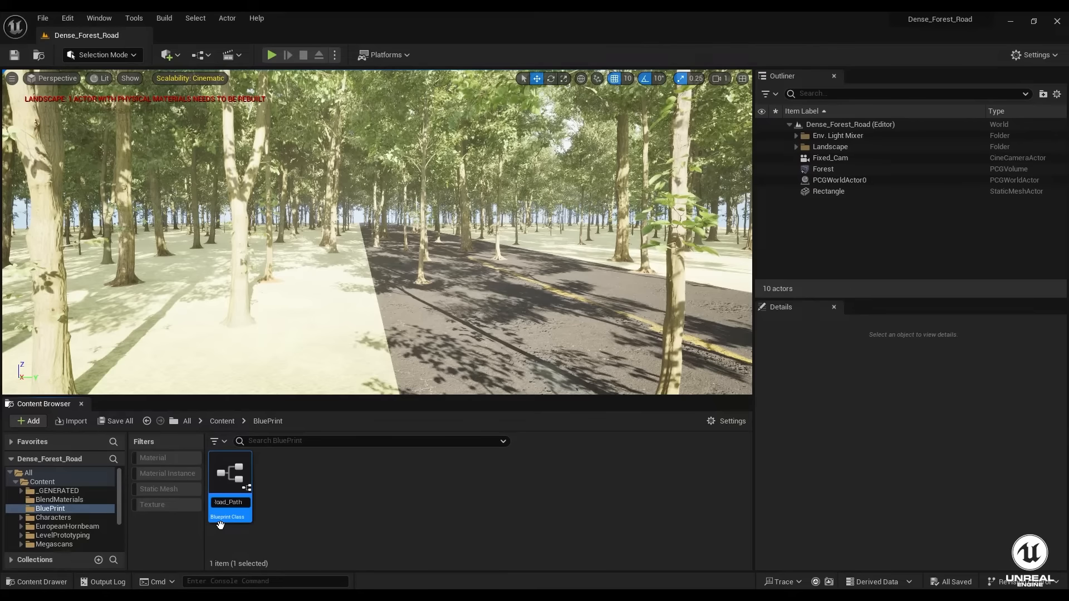
key(Return)
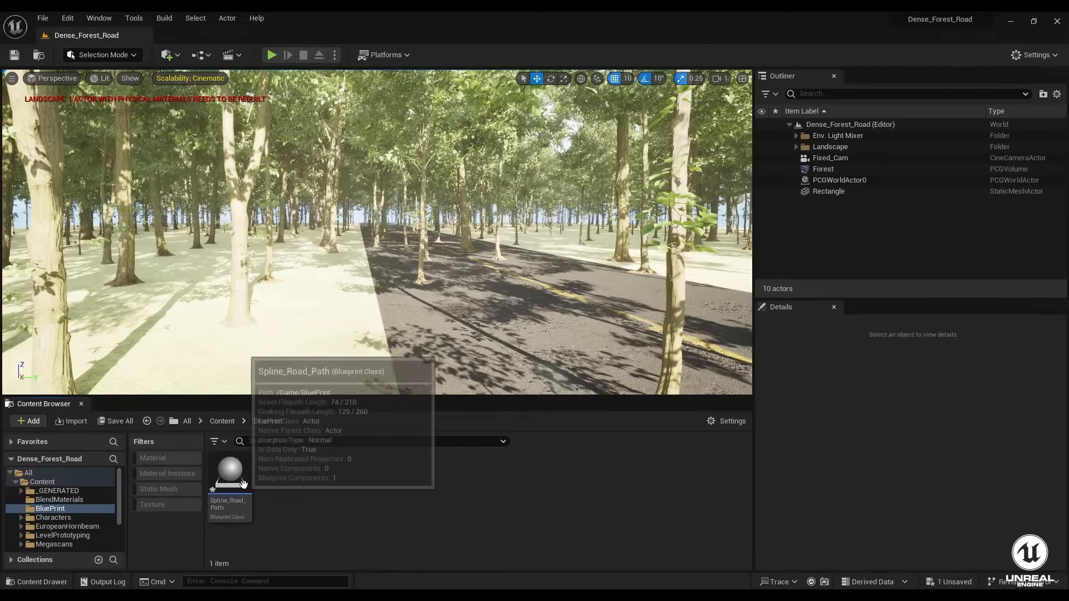
- Open the Spline_Road_Path blueprint, move its window clear of the Content Browser, and add a Spline component
double_click(245, 489)
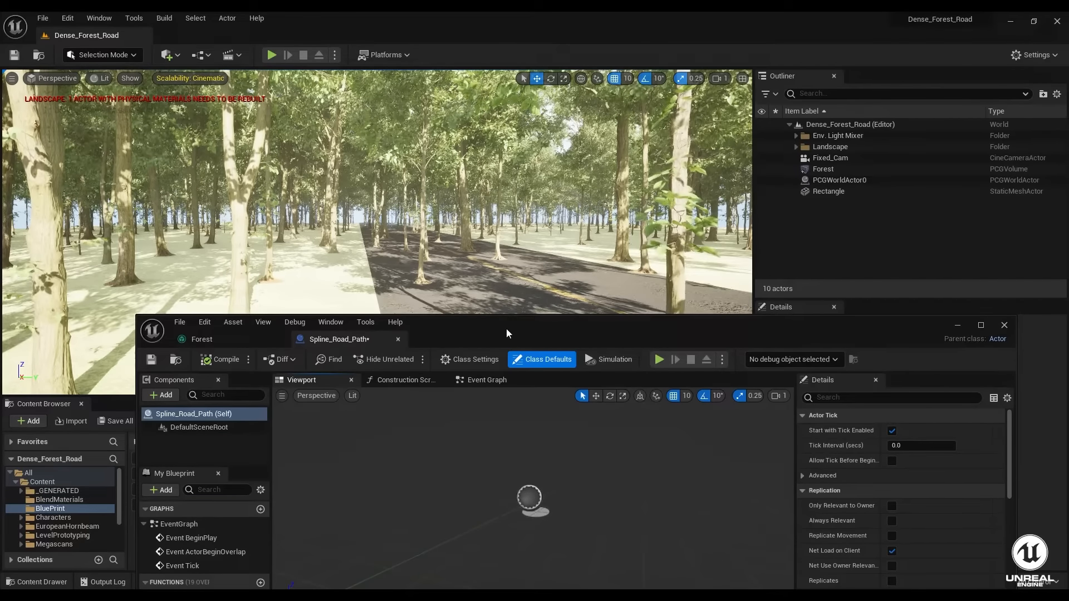
drag(506, 328, 392, 132)
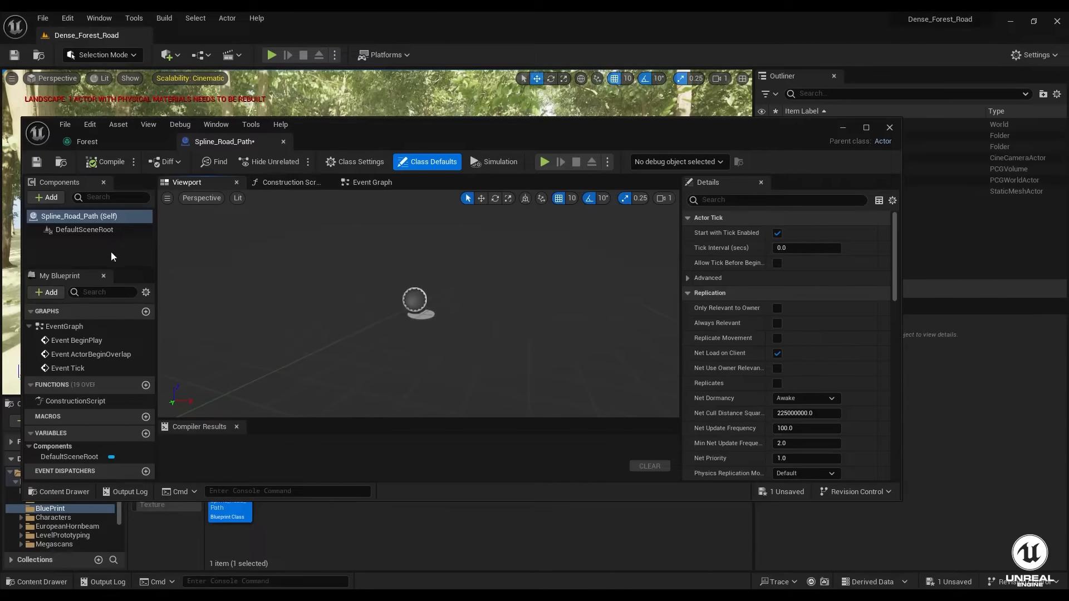
click(50, 199)
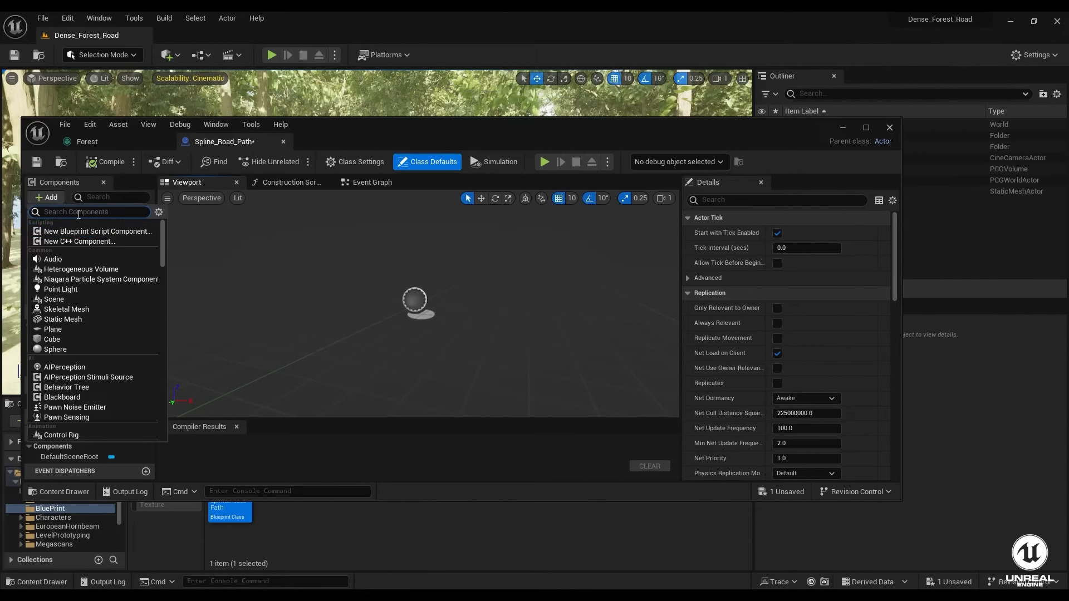
text(s)
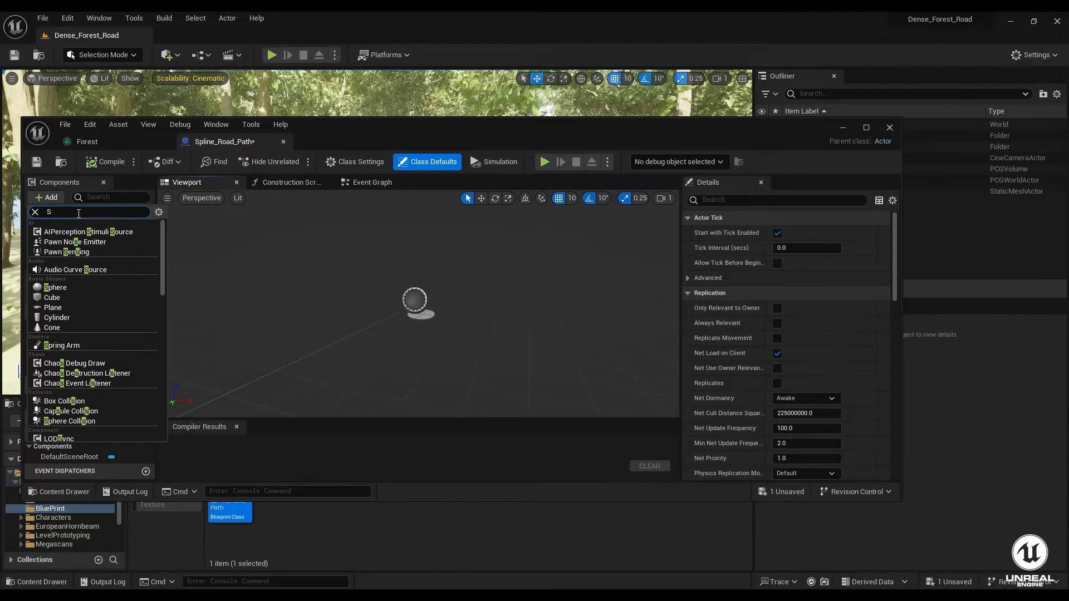
text(plin)
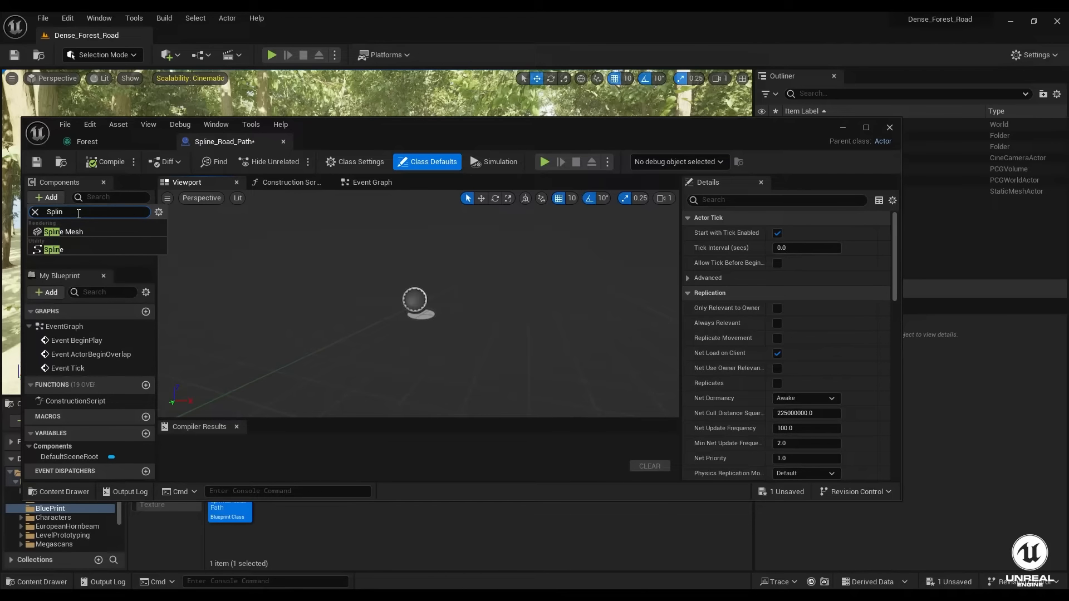
click(59, 249)
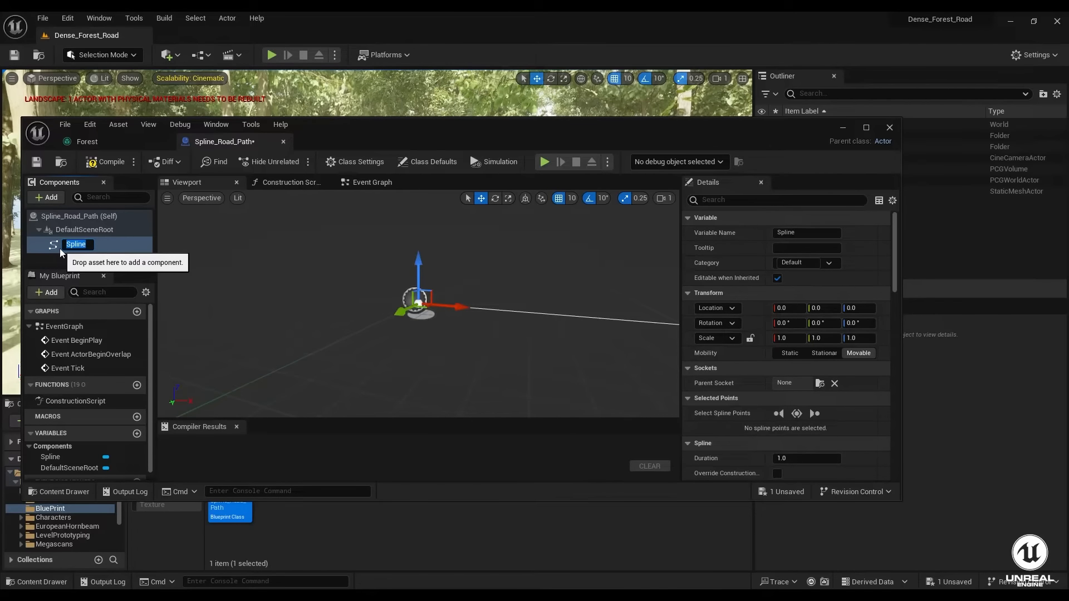
- Name the new spline component Road_Path
text(Roa)
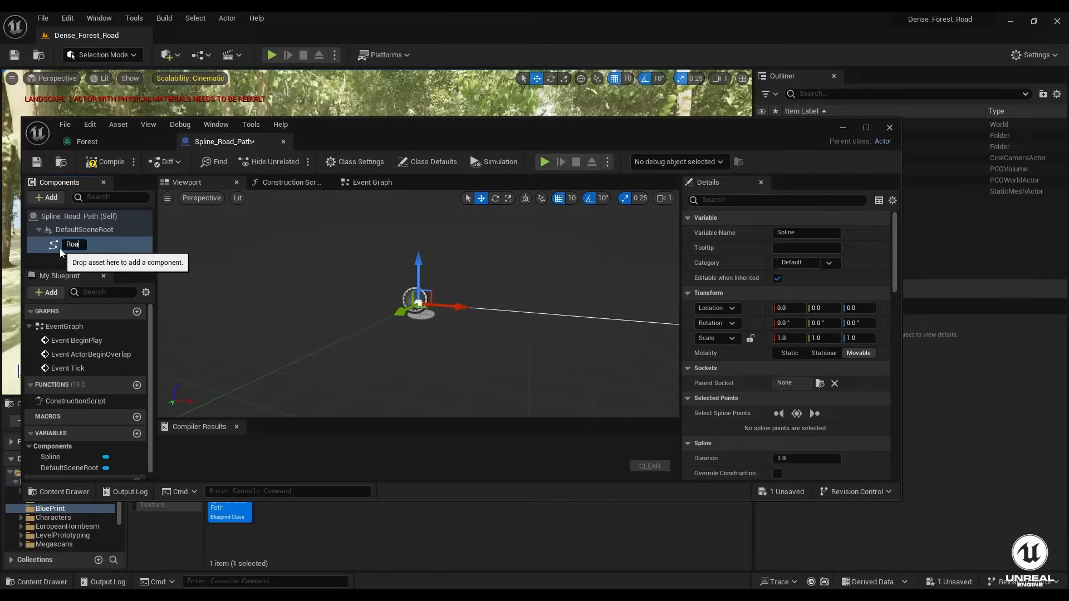
text(d_Path)
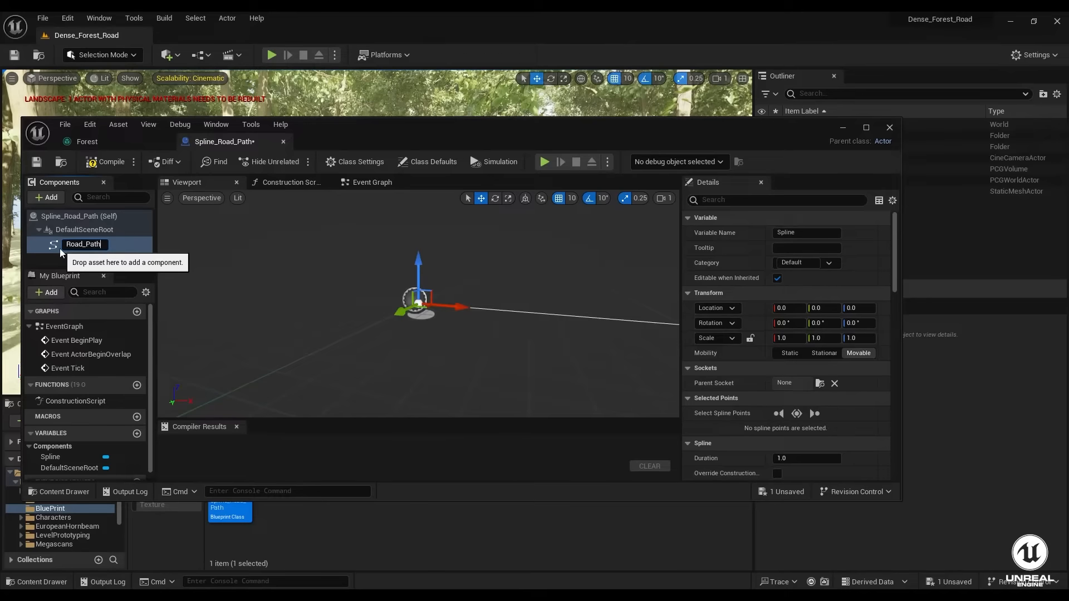
key(Return)
- Add an actor tag named Road_Path to the blueprint's root, Spline_Road_Path (Self)
click(122, 217)
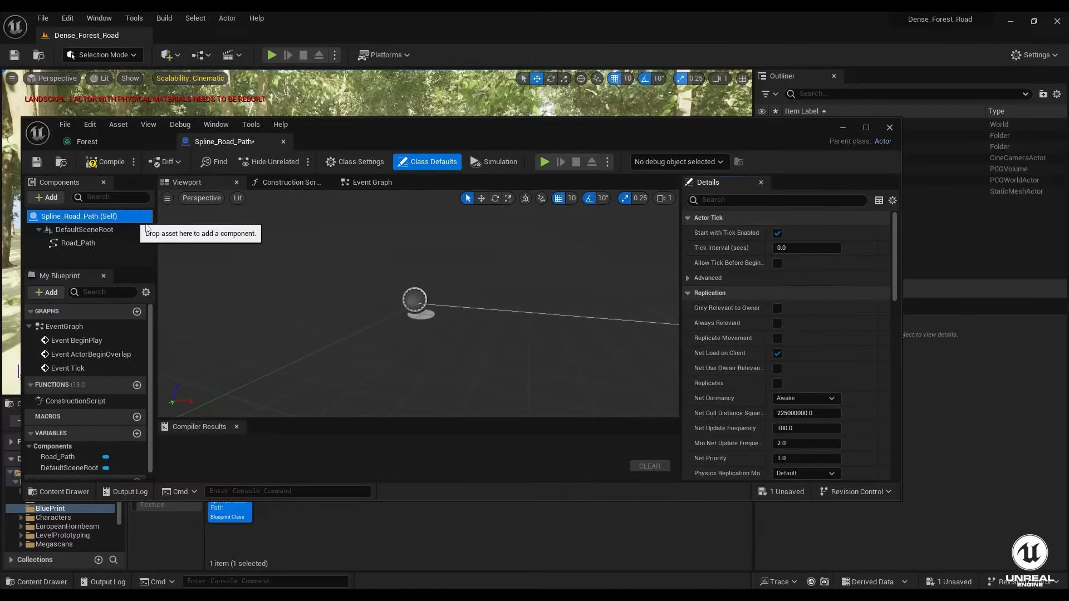
click(741, 201)
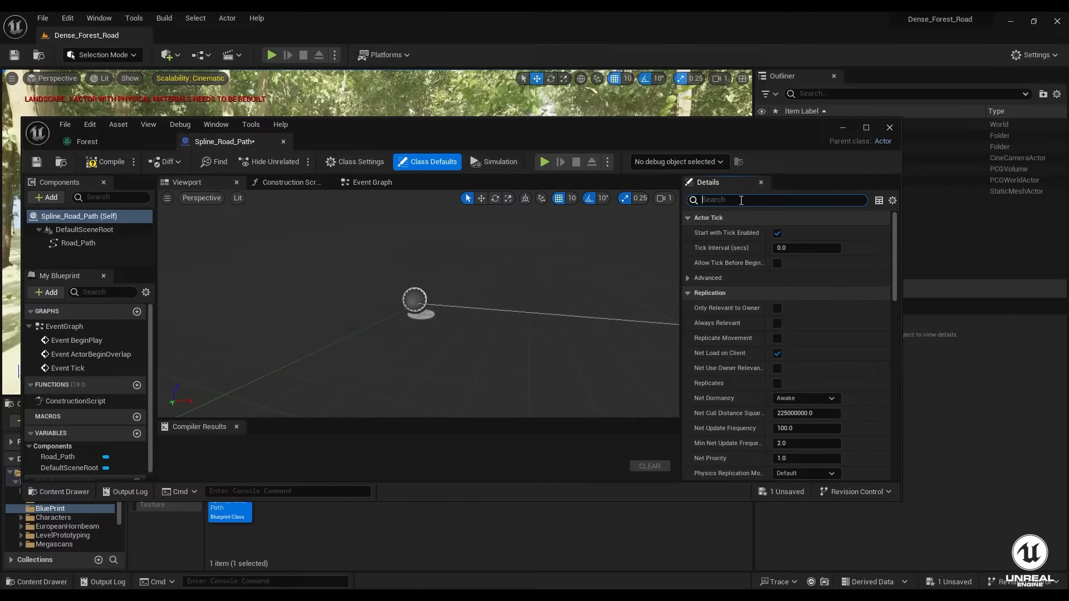
text(Tag)
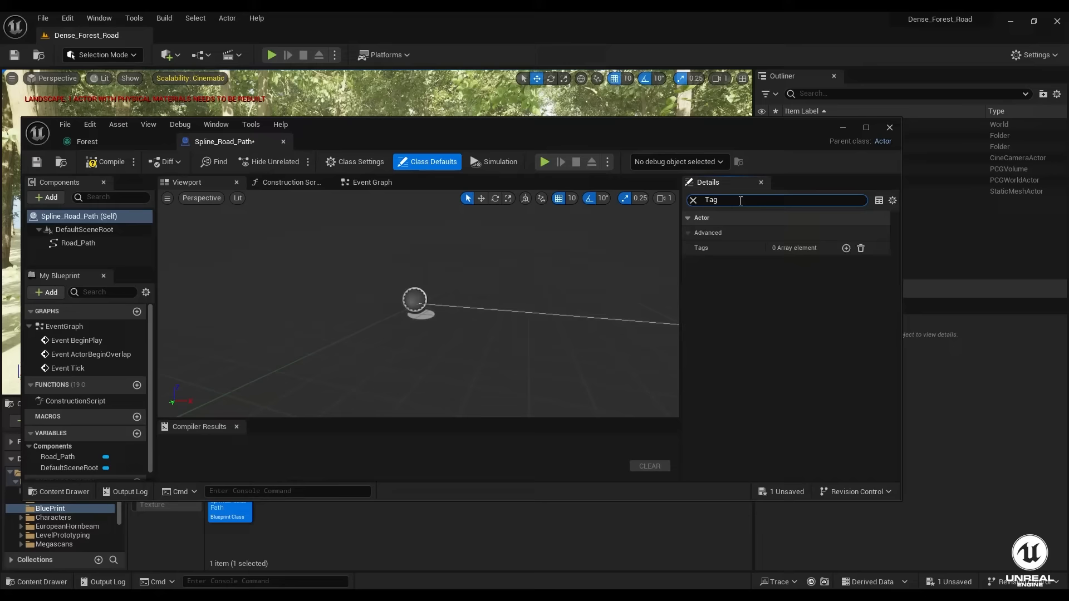
click(846, 248)
click(797, 263)
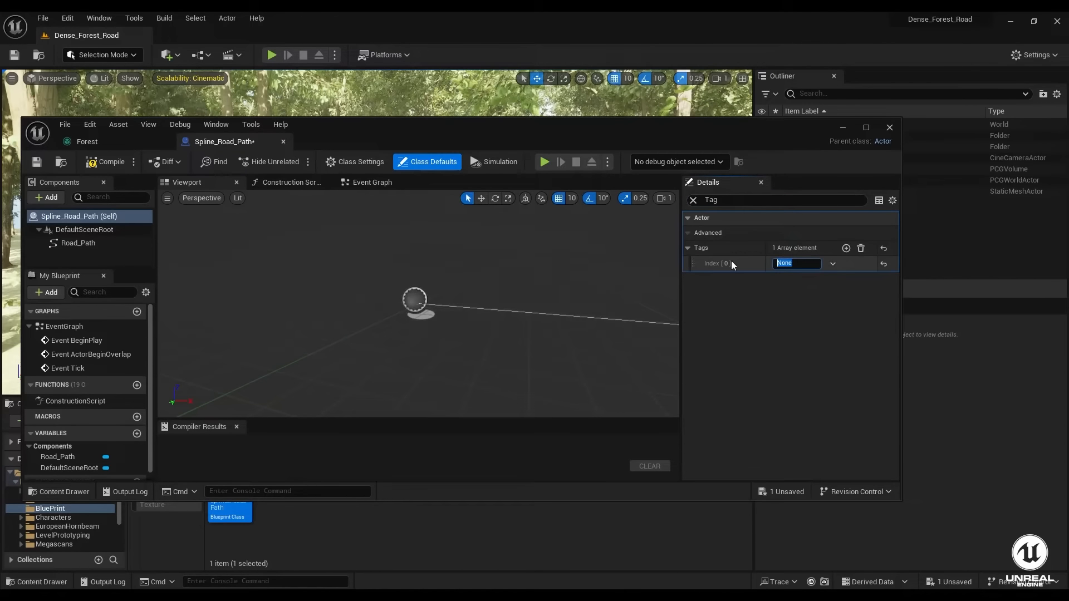
text(Road)
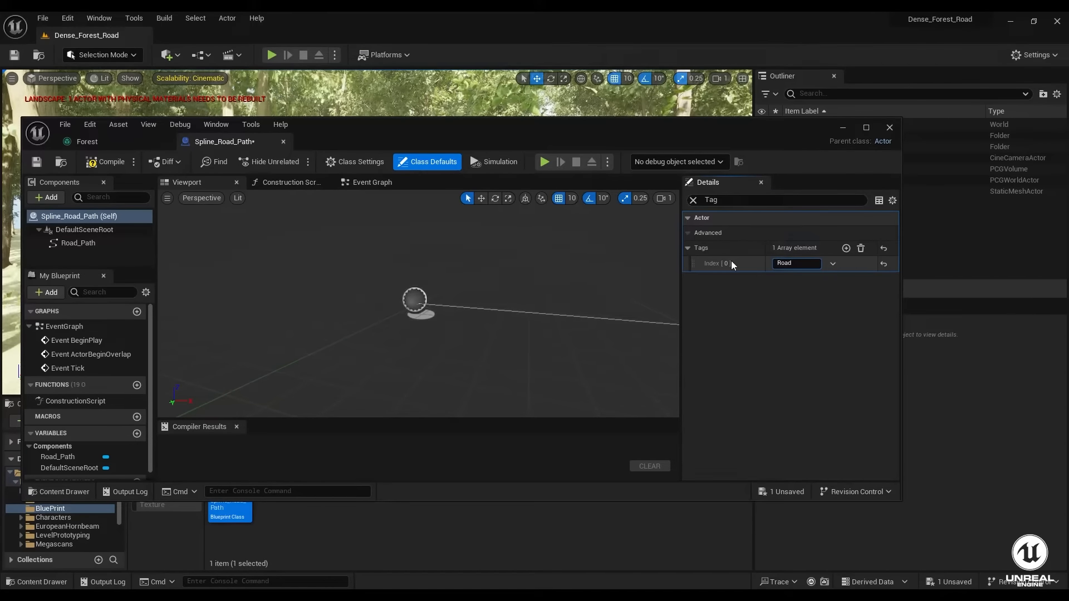
text(_Path)
key(Return)
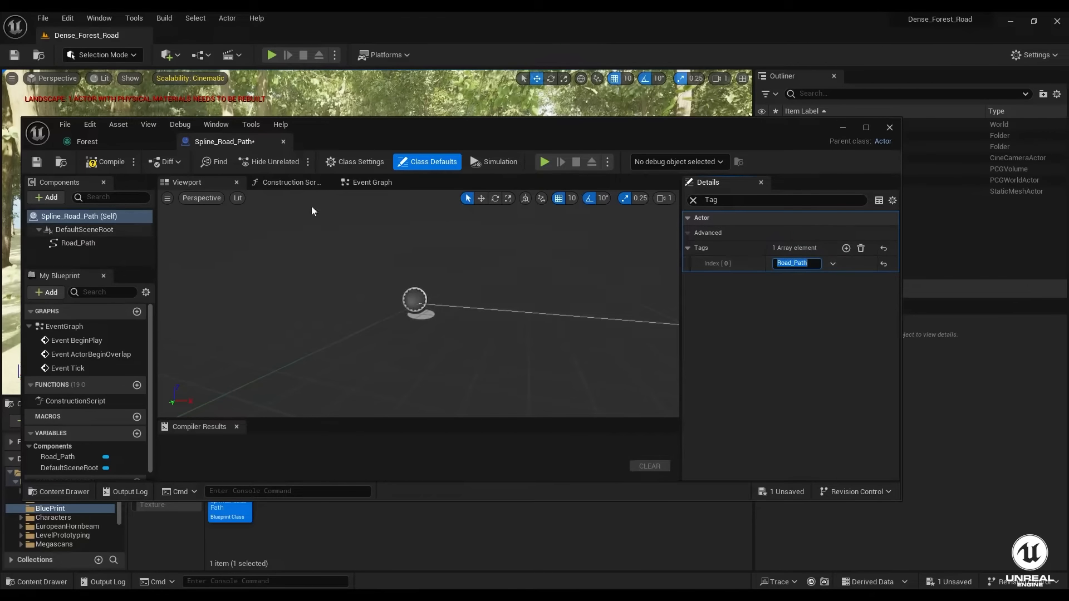
click(693, 199)
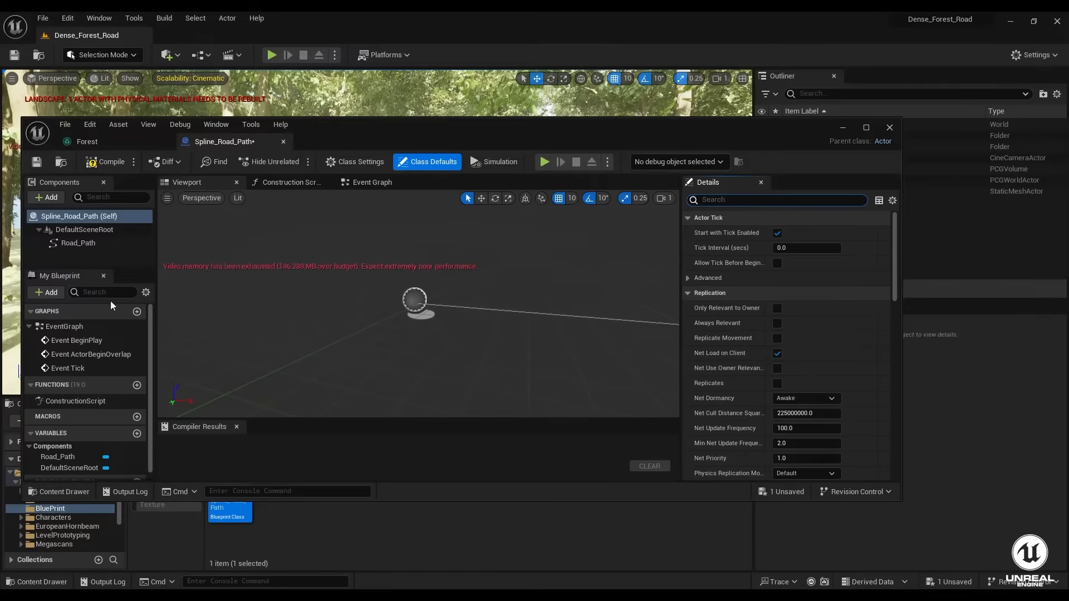
- Enable the Scale Visualization width for the Road_Path spline component, leaving Allow Discontinuous Spline off
click(78, 242)
right_drag(429, 353, 510, 368)
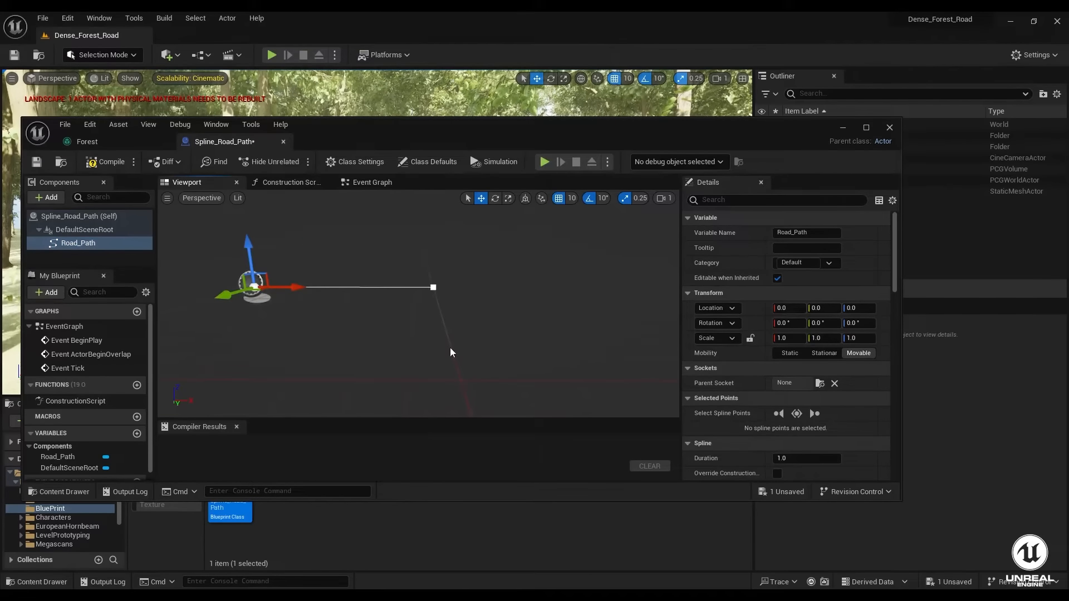
scroll(714, 364, down, 10)
click(688, 397)
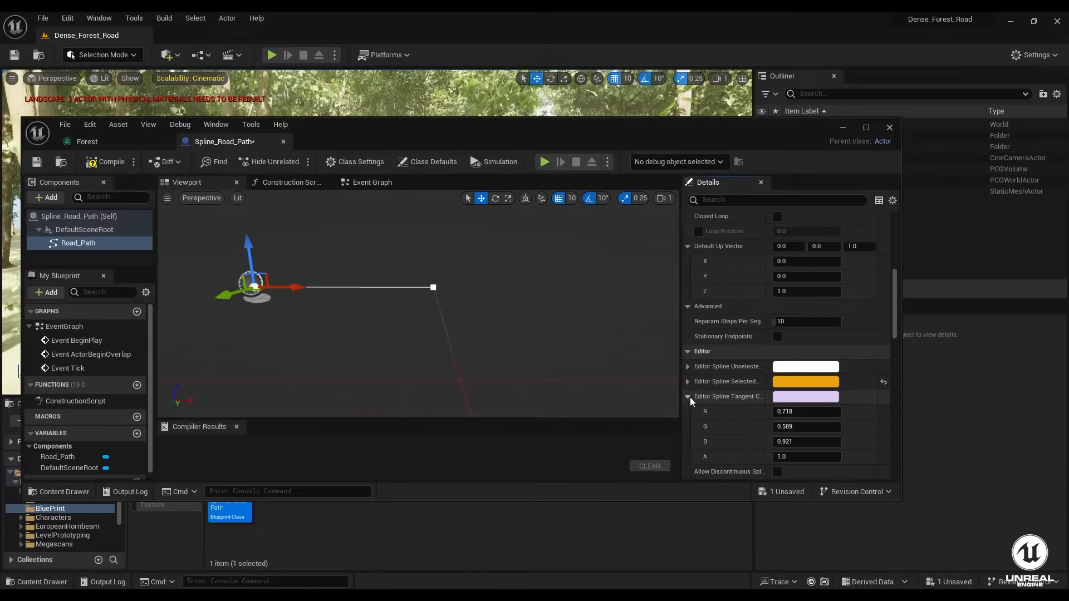
click(688, 397)
click(688, 382)
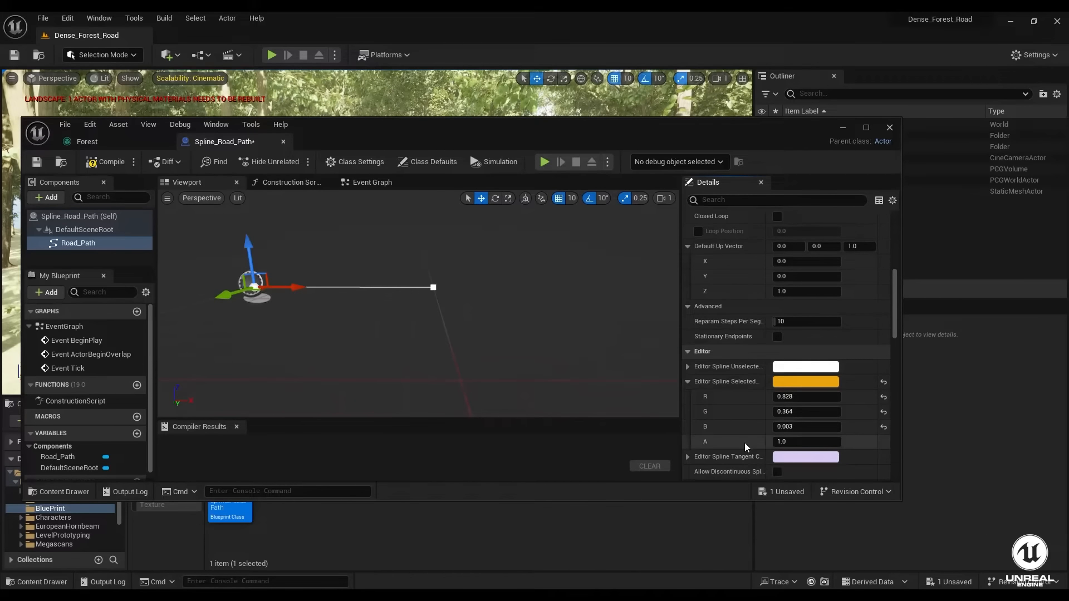
scroll(744, 443, down, 1)
click(778, 456)
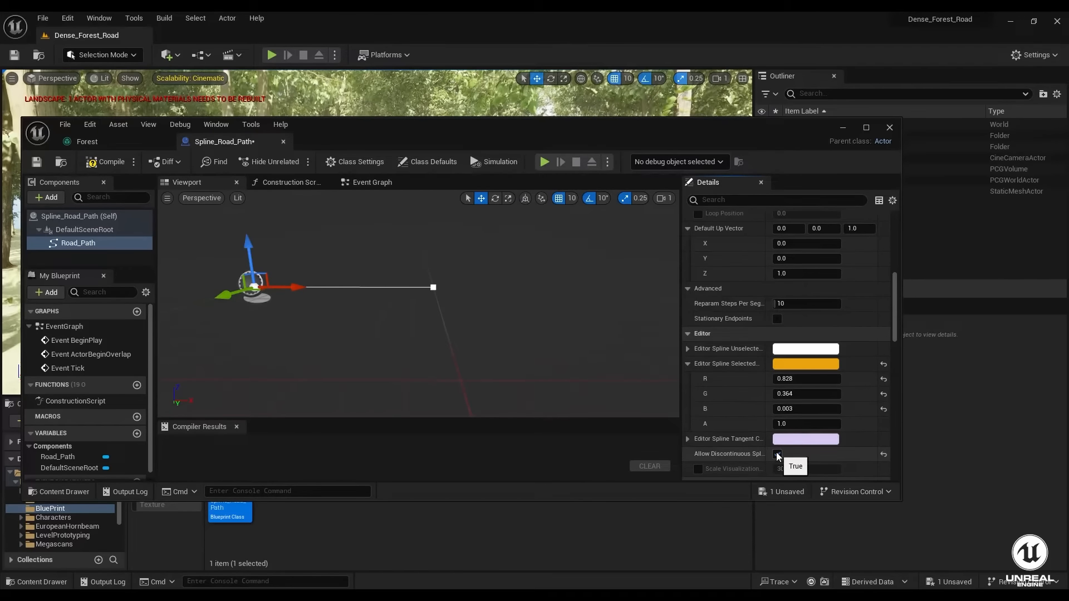
click(700, 469)
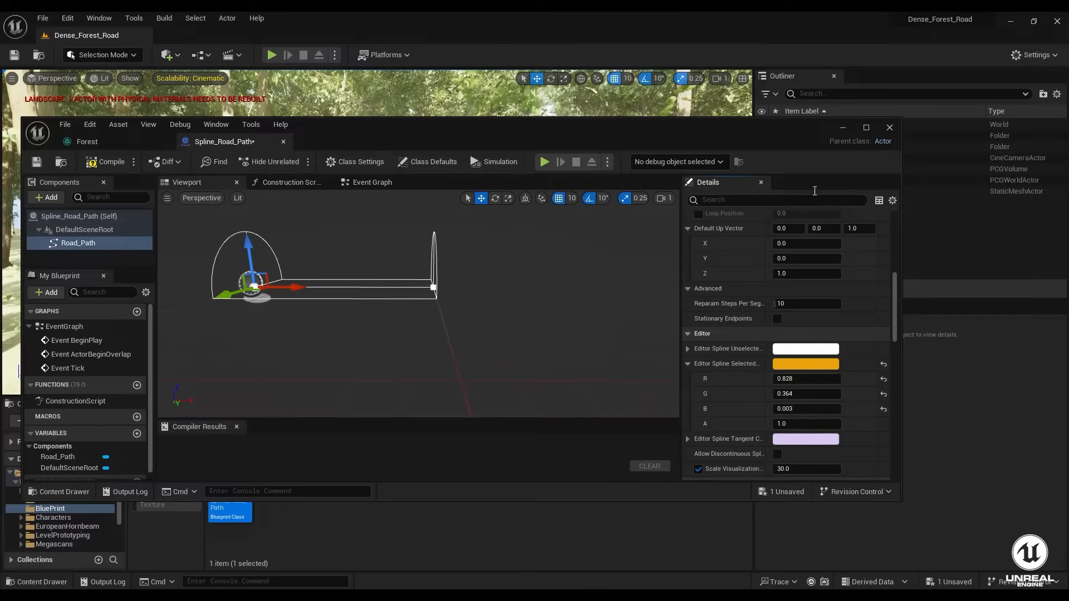
- Place the Spline_Road_Path blueprint in the level on the road's yellow centre line, at about X -5710, Y 0, Z 100
drag(737, 122, 671, 377)
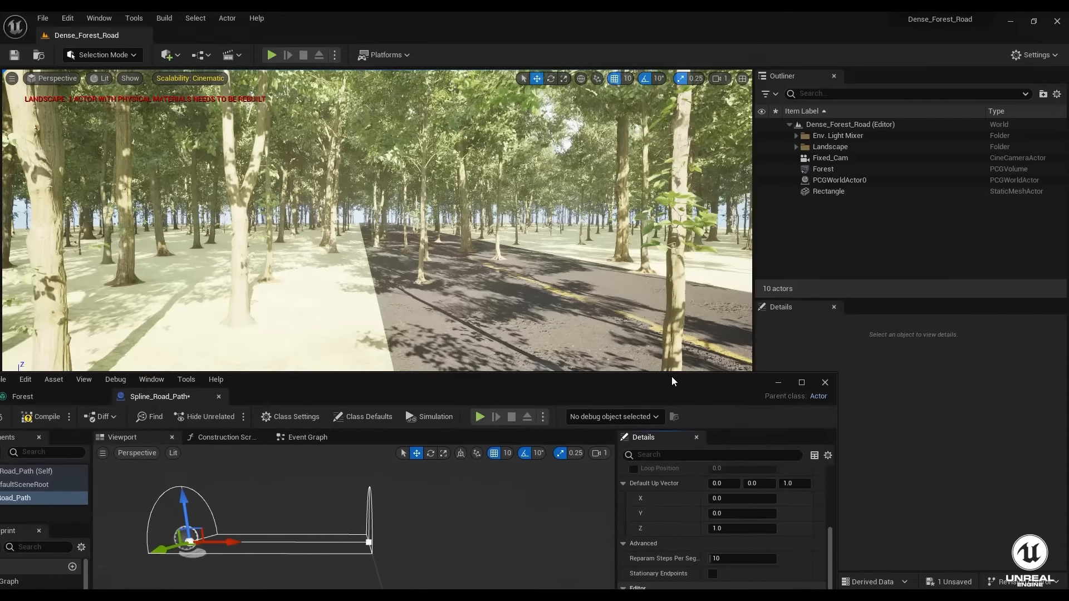
right_drag(530, 312, 669, 365)
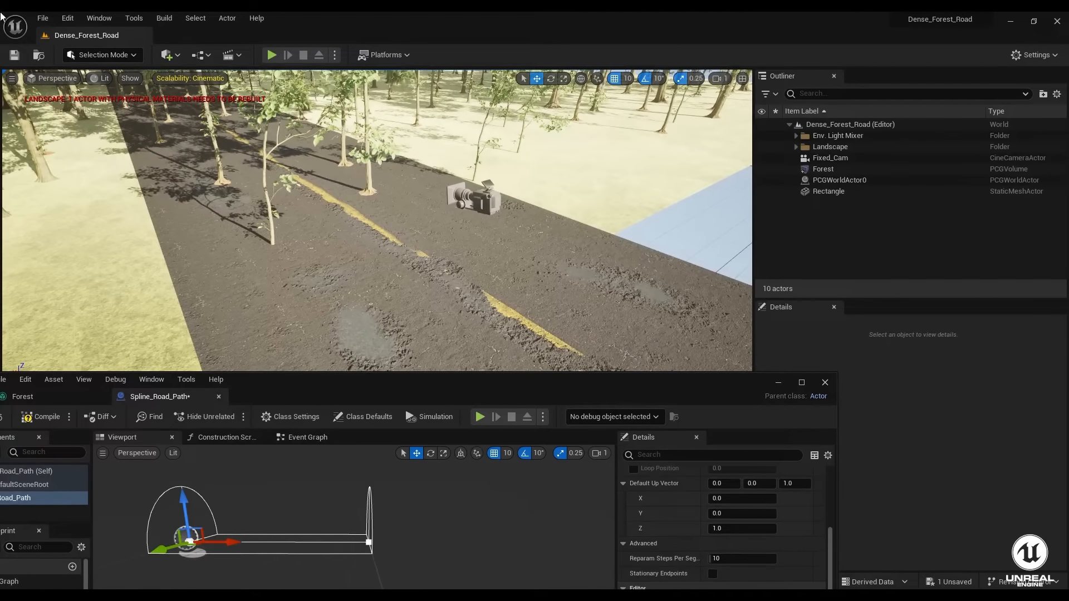
click(778, 383)
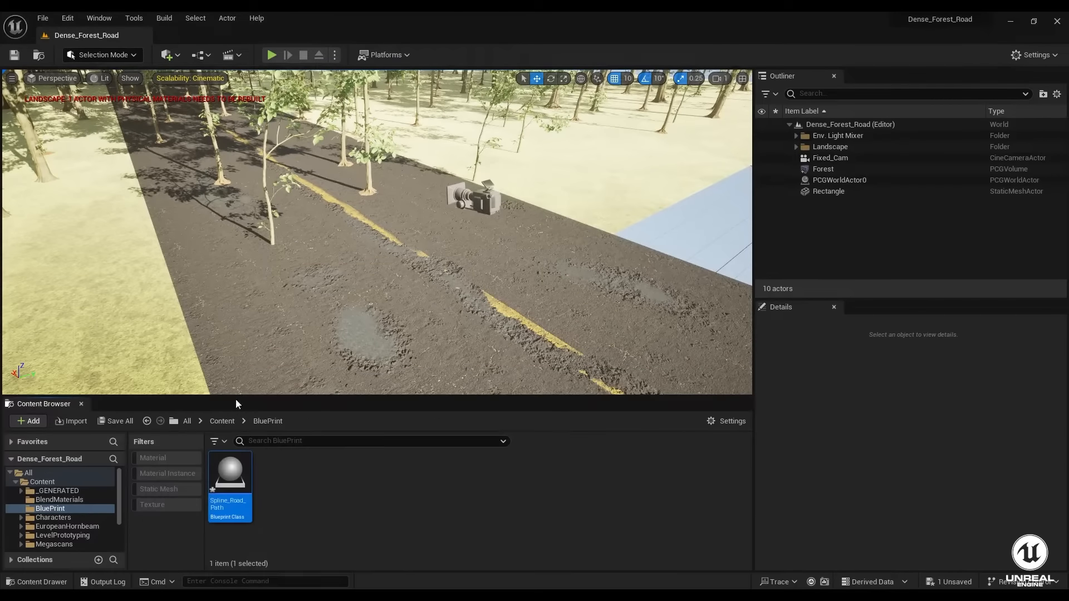
drag(208, 463, 538, 335)
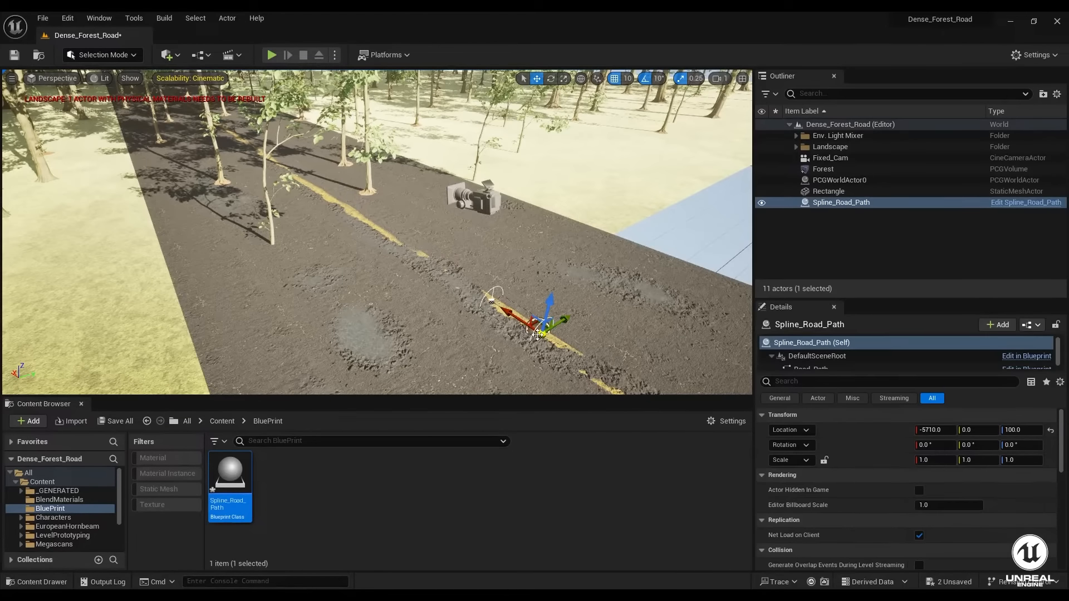
- Reopen the Spline_Road_Path blueprint and raise Road_Path's Scale Visualization width through 100, 200 and 300 to 400
double_click(244, 473)
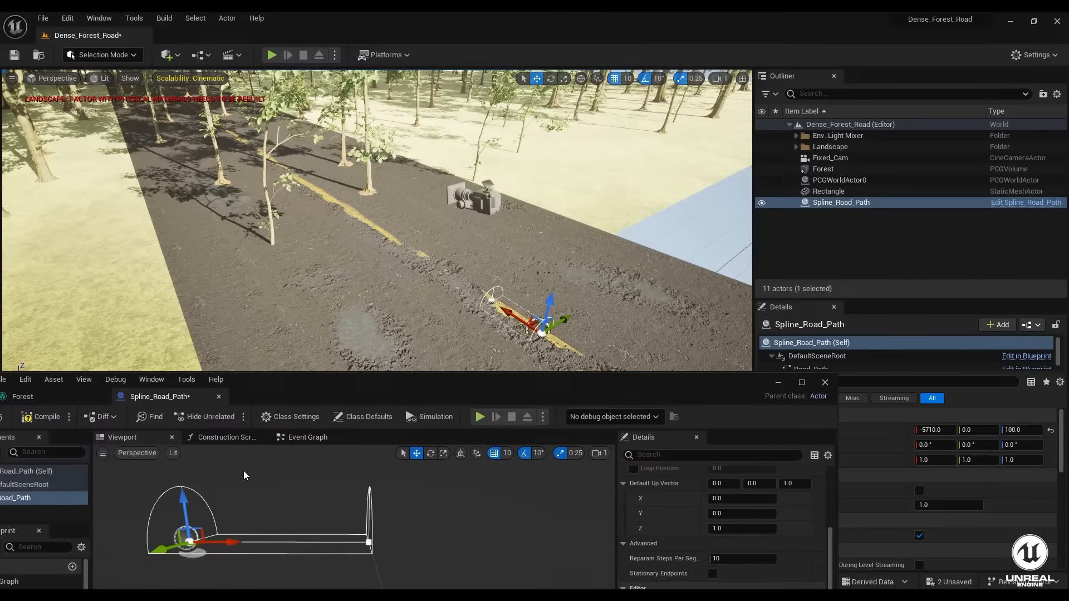
right_drag(425, 512, 374, 478)
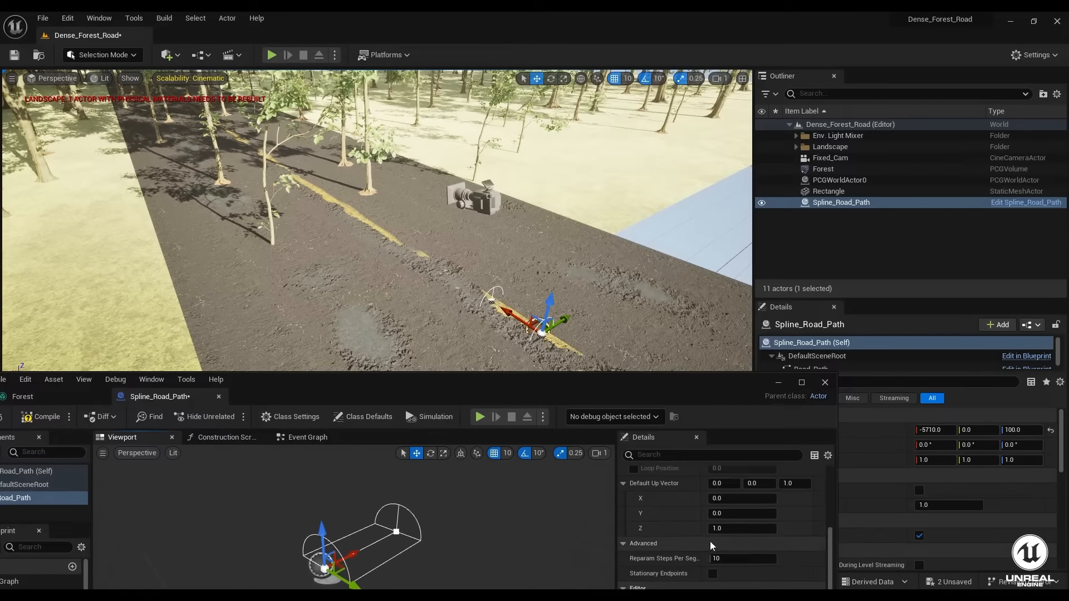
scroll(696, 548, down, 4)
scroll(686, 550, down, 5)
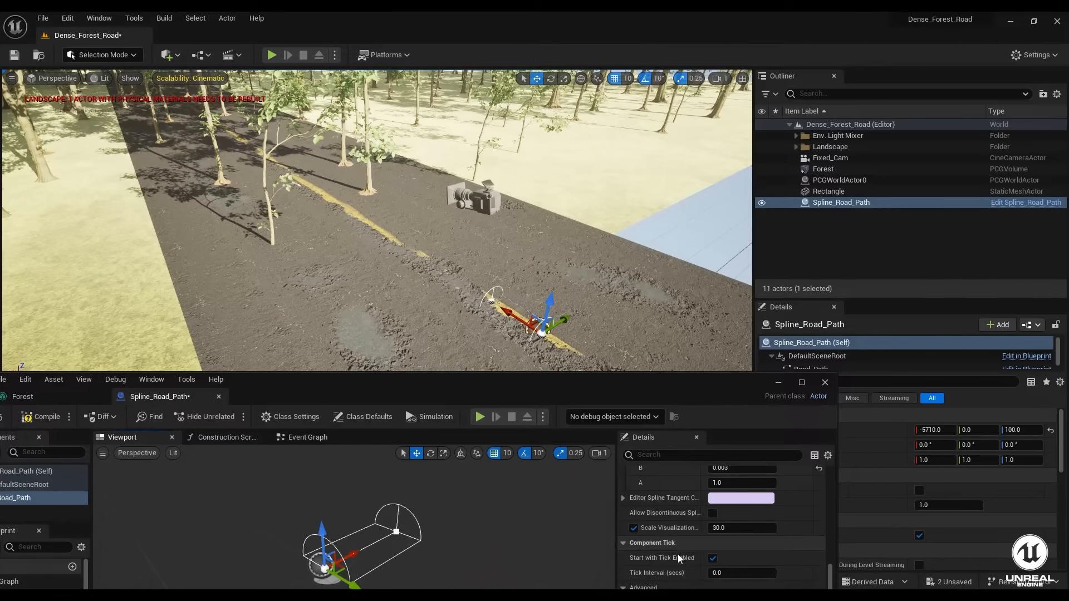
click(733, 529)
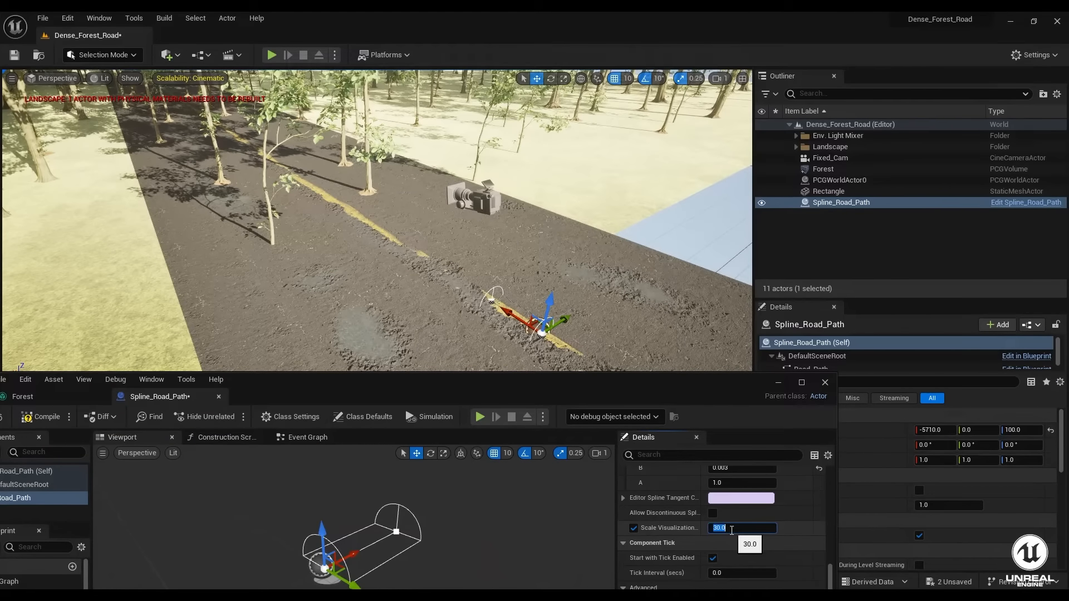
text(100)
key(Return)
text(200)
key(Return)
text(300)
key(Return)
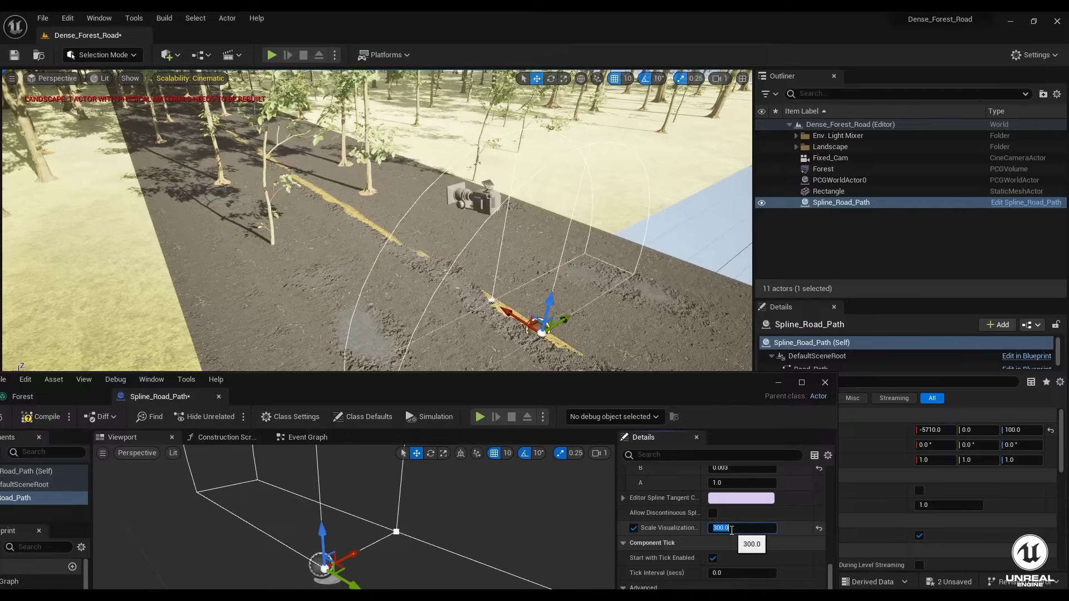
text(400)
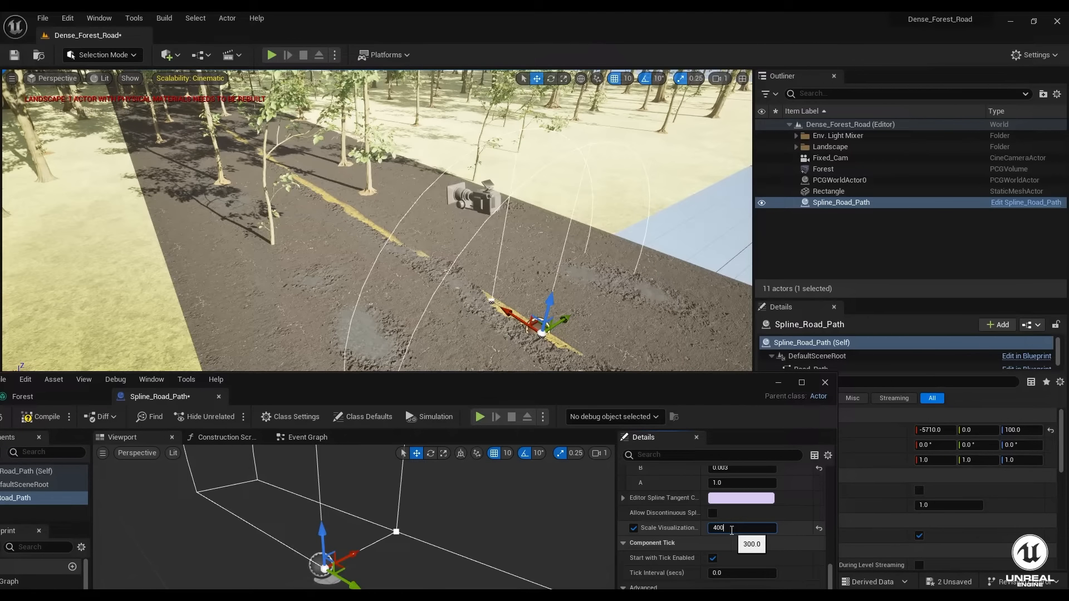
key(Return)
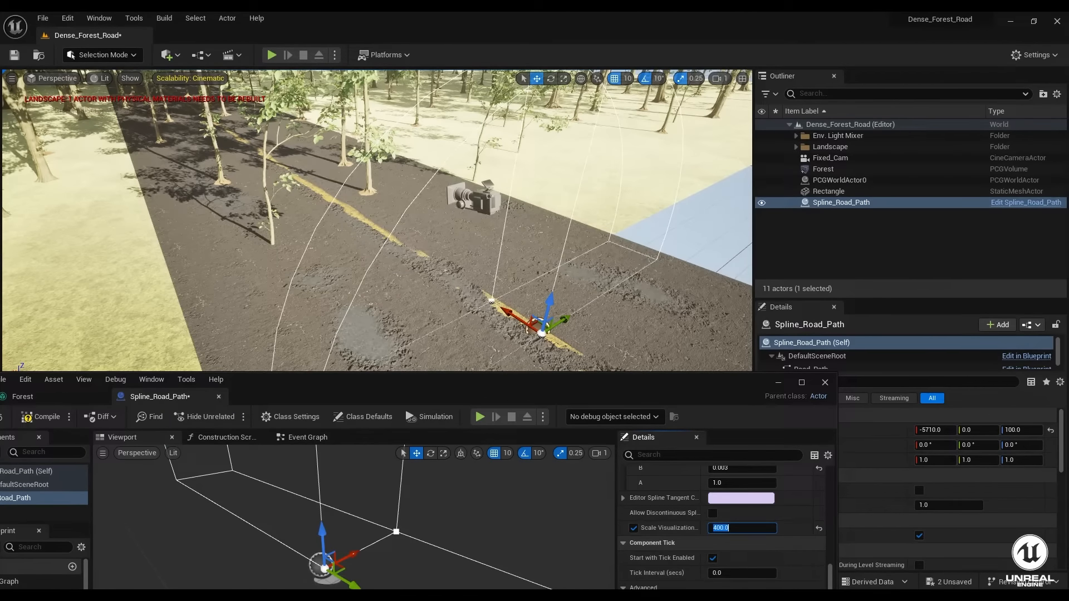
- Try a Scale Visualization width of 500 against the road's edges, and settle on 450
right_drag(515, 250, 437, 269)
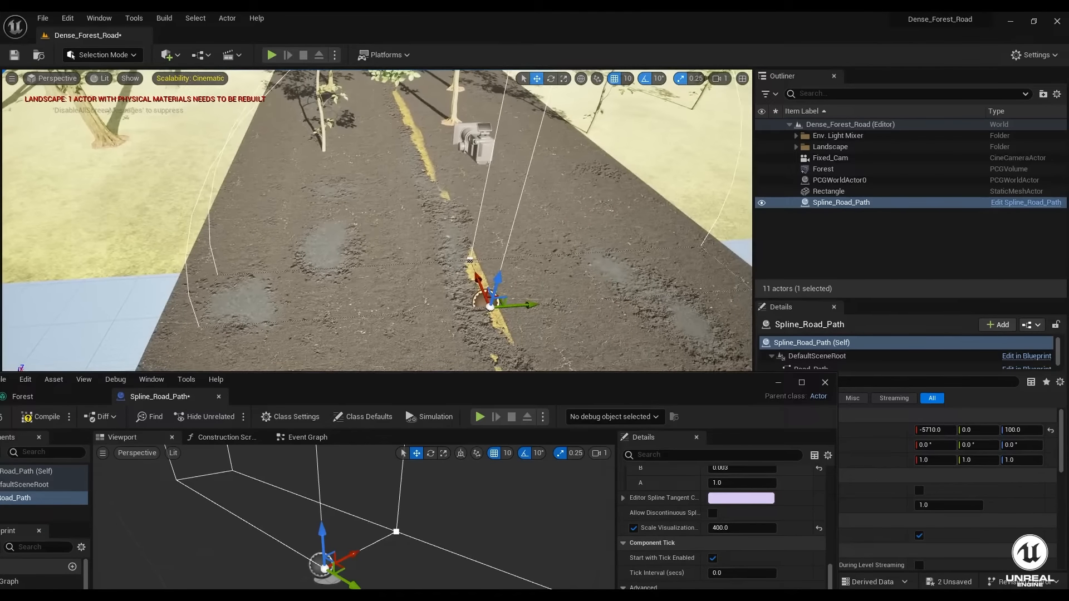
click(734, 527)
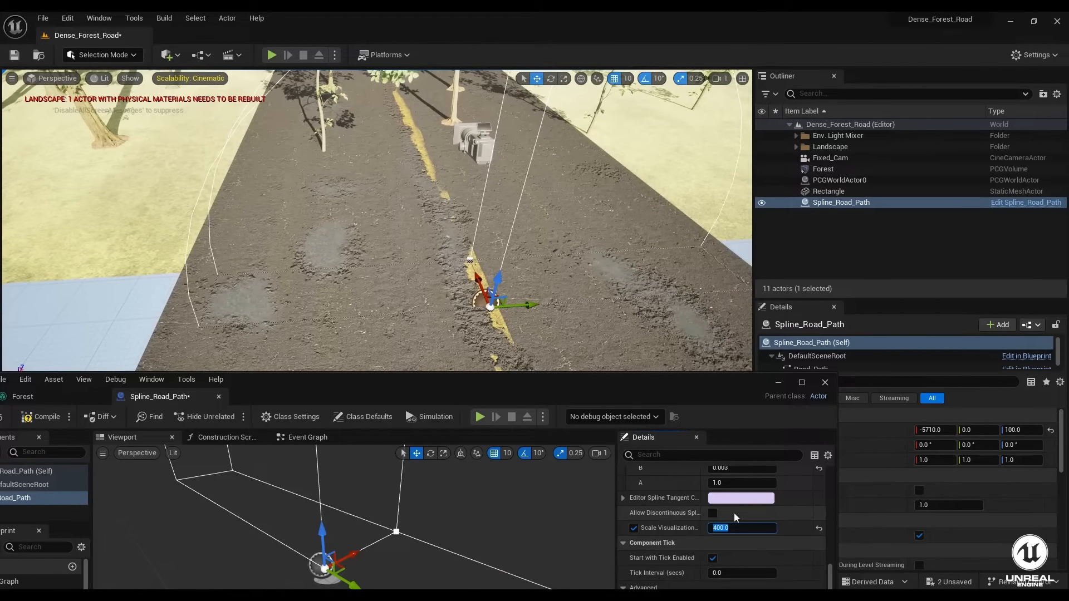
text(500)
key(Return)
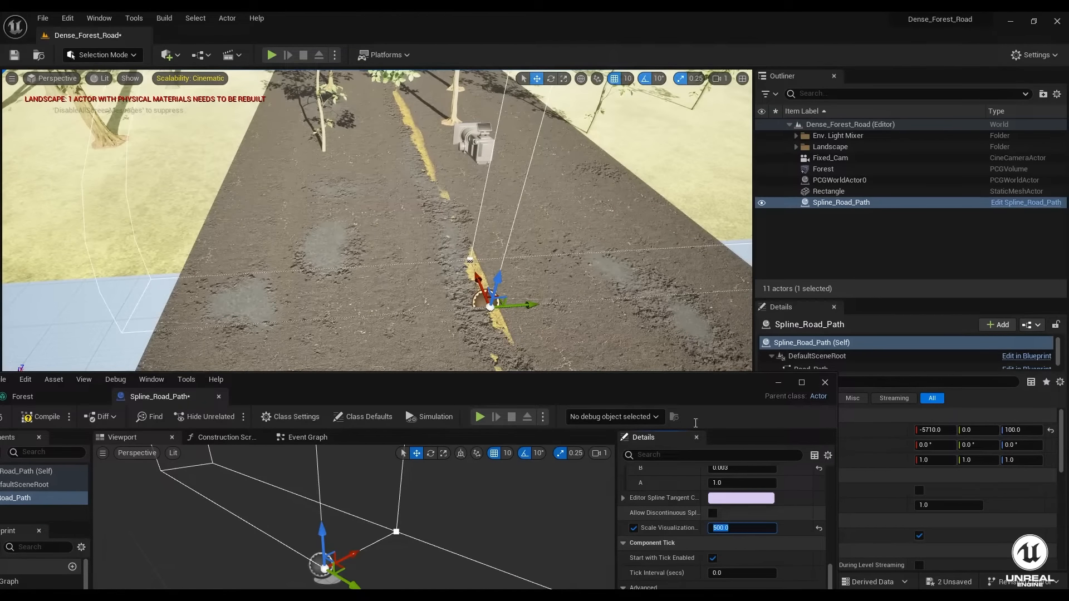
middle_drag(574, 268, 668, 267)
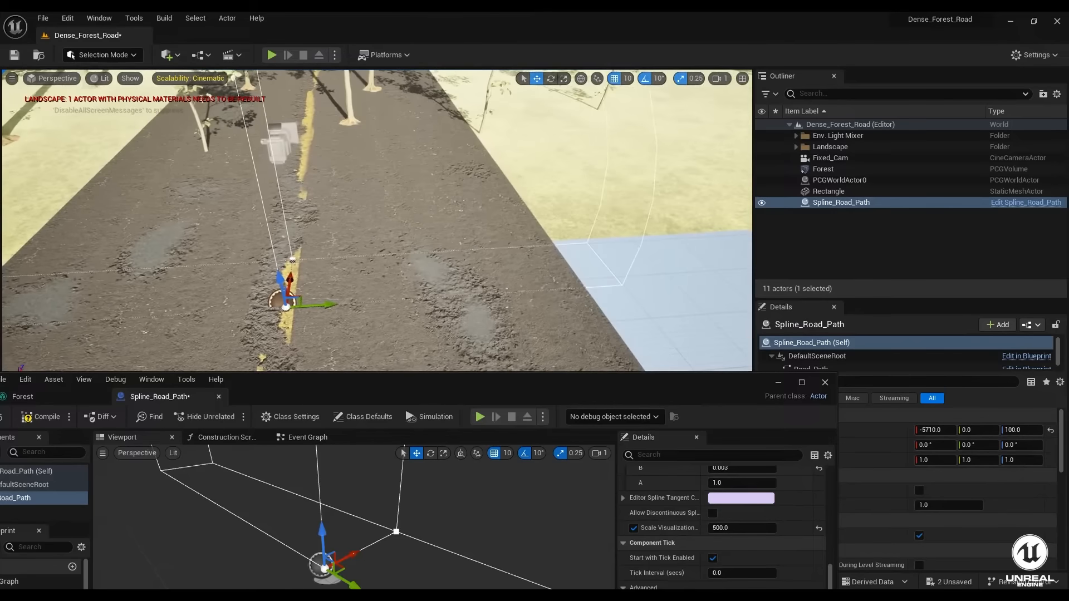
click(742, 529)
text(4)
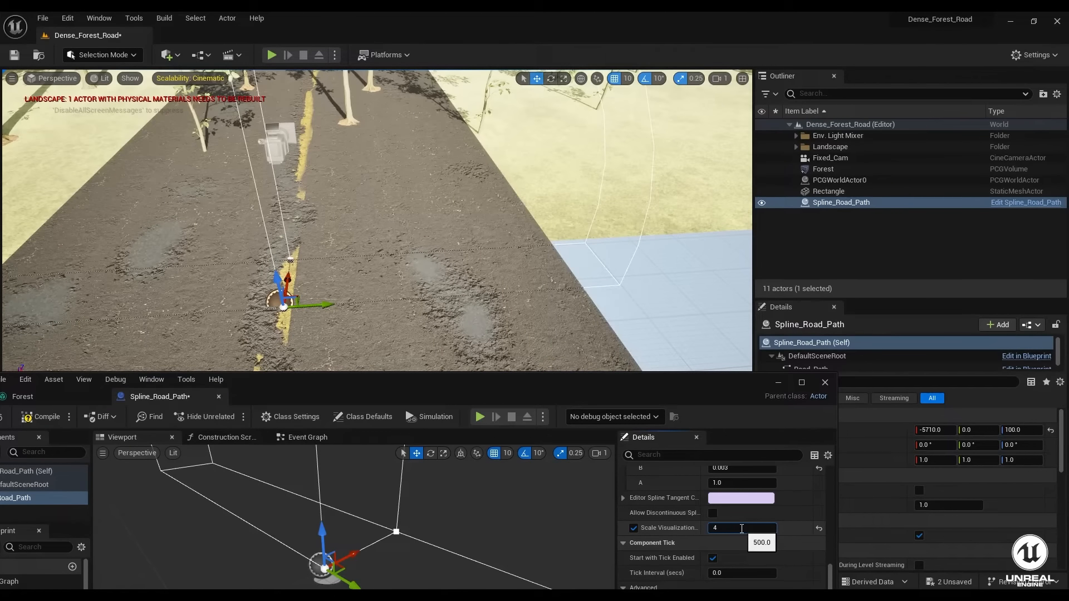
text(50)
key(Return)
- With grid snapping off, shift the placed Spline_Road_Path actor sideways to centre it on the road, at Y about -7.78
right_drag(562, 267, 540, 267)
key(a)
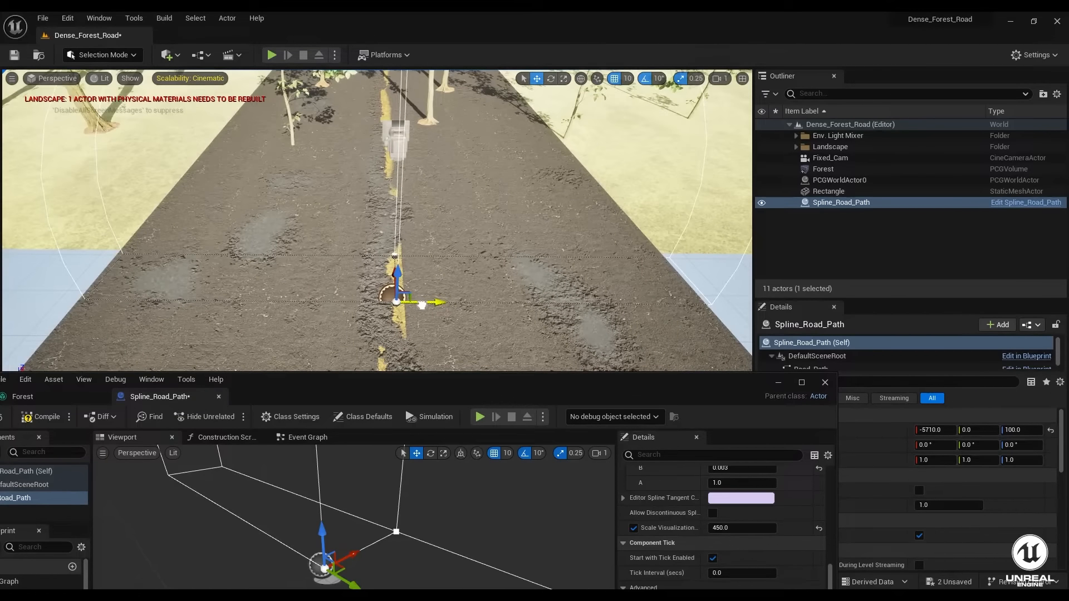
drag(423, 304, 420, 306)
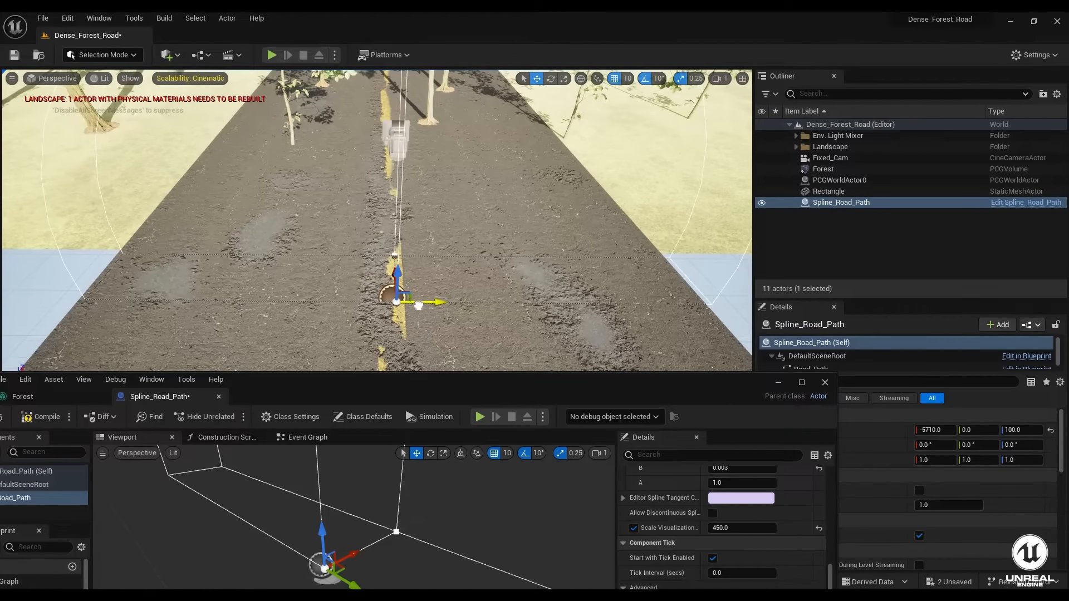
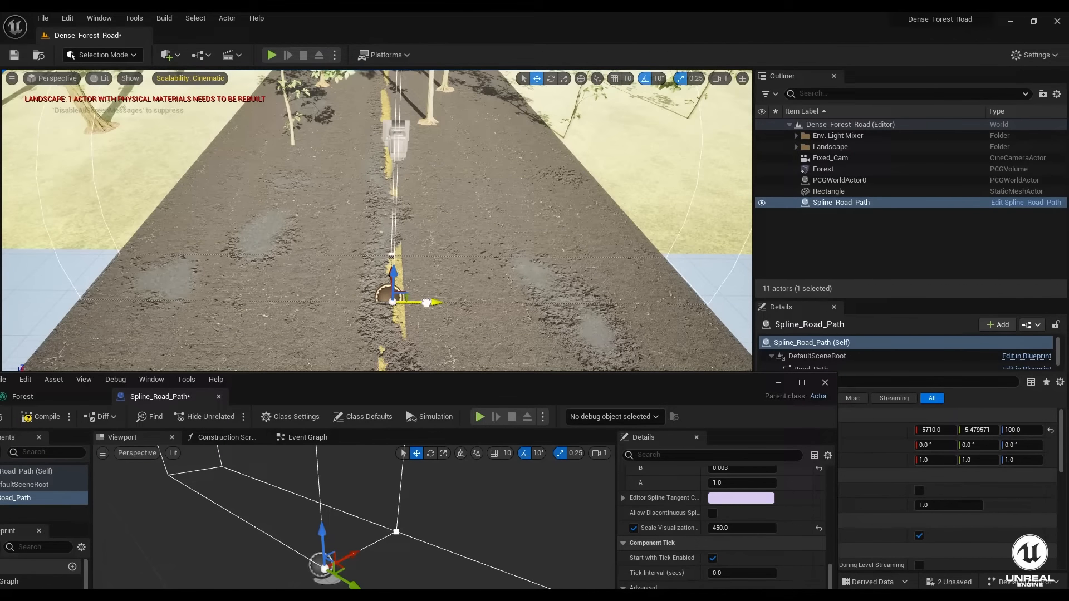
drag(427, 303, 425, 303)
- Extend the placed Spline_Road_Path along the road by moving its end point out to the far edge of the forest
right_drag(391, 267, 391, 267)
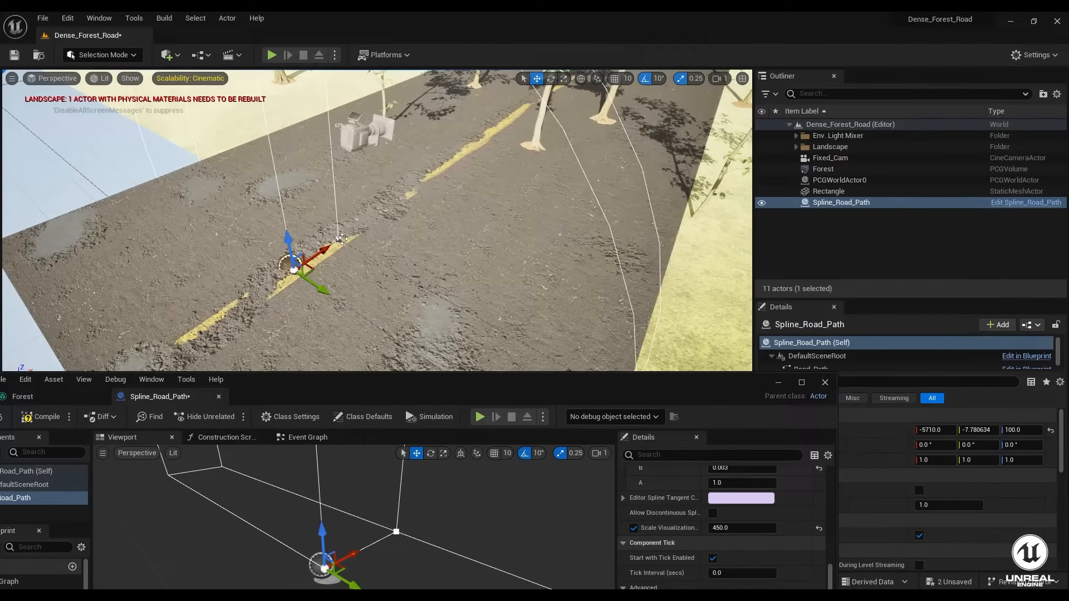
right_drag(341, 238, 341, 238)
right_drag(380, 278, 380, 277)
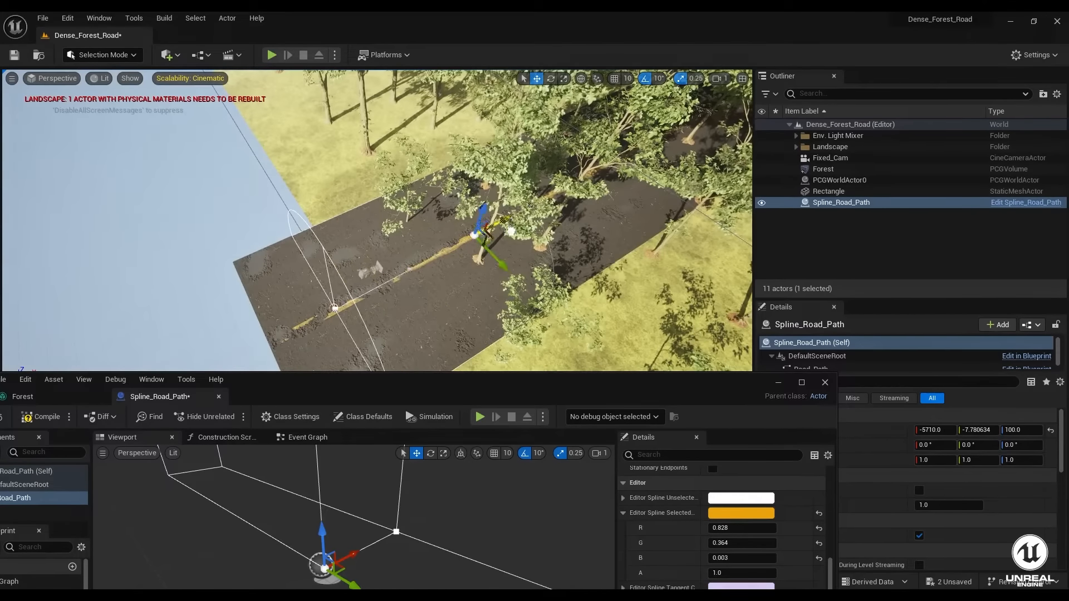
right_drag(644, 201, 644, 201)
scroll(645, 201, up, 5)
right_drag(557, 245, 557, 245)
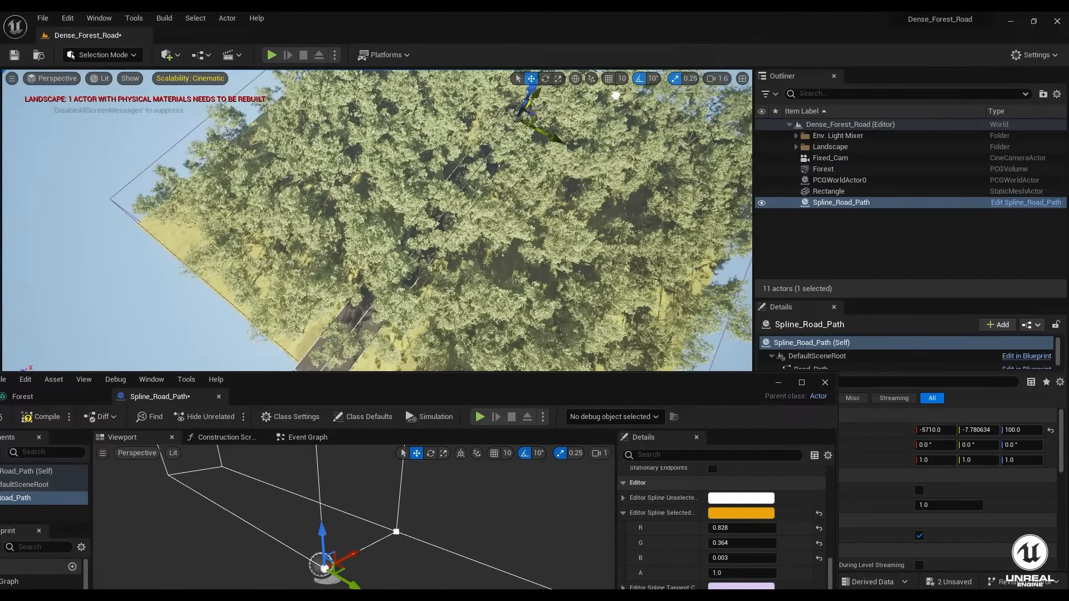
right_drag(503, 169, 503, 170)
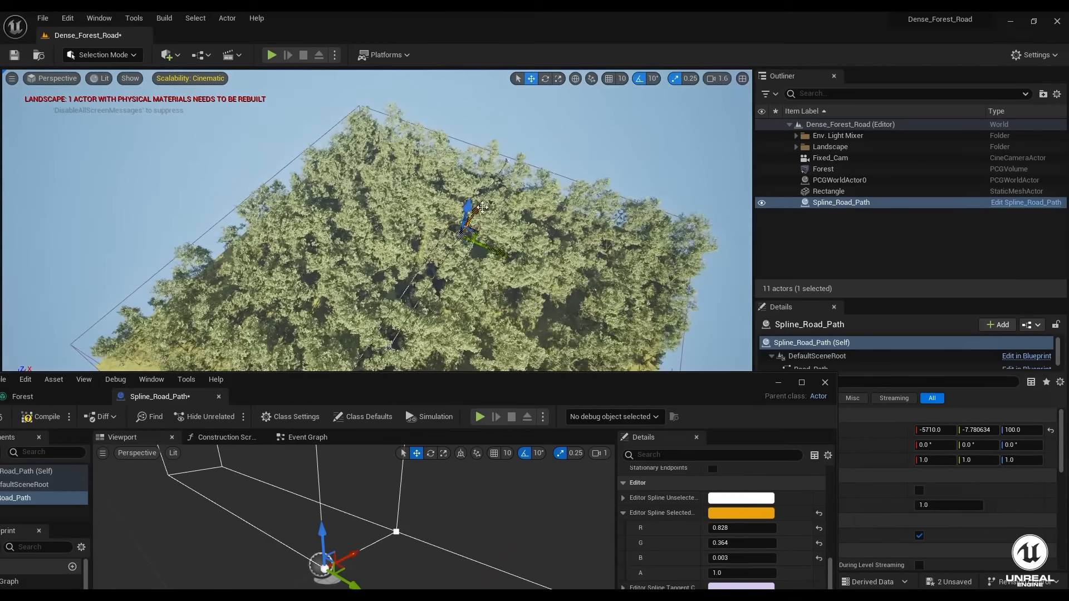
drag(481, 211, 523, 163)
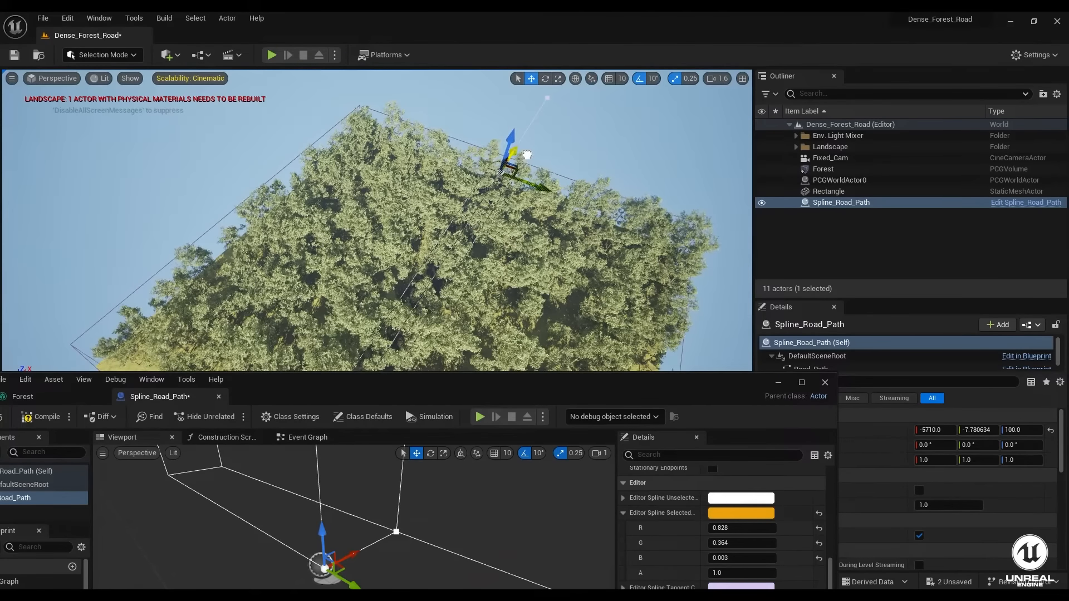
right_drag(527, 155, 527, 154)
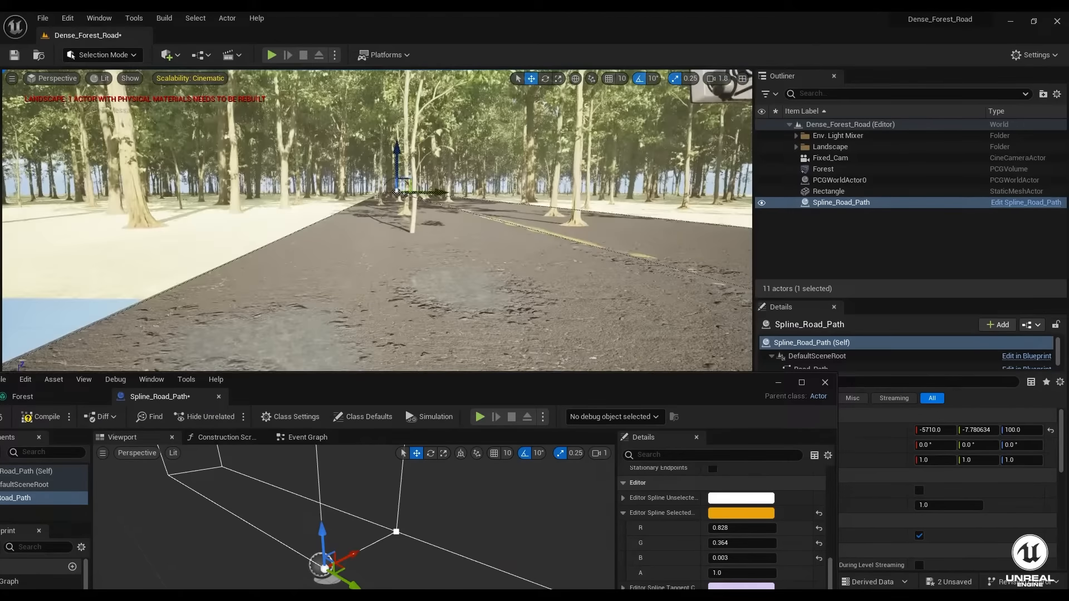
- Bring the Spline_Road_Path blueprint editor into full view and compile the blueprint
drag(391, 386, 470, 275)
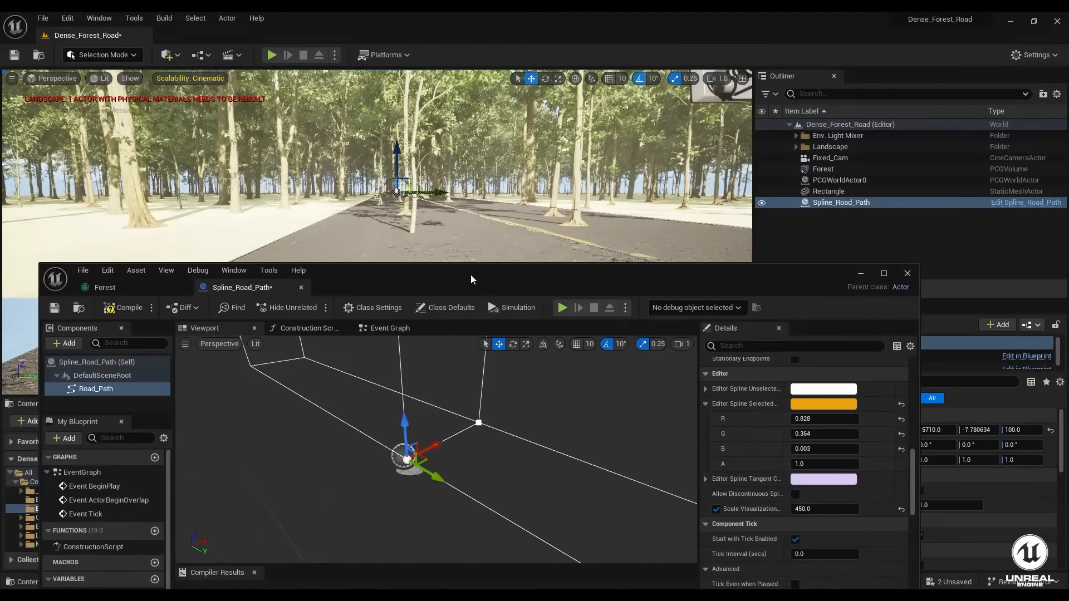
scroll(551, 413, up, 3)
scroll(551, 413, down, 2)
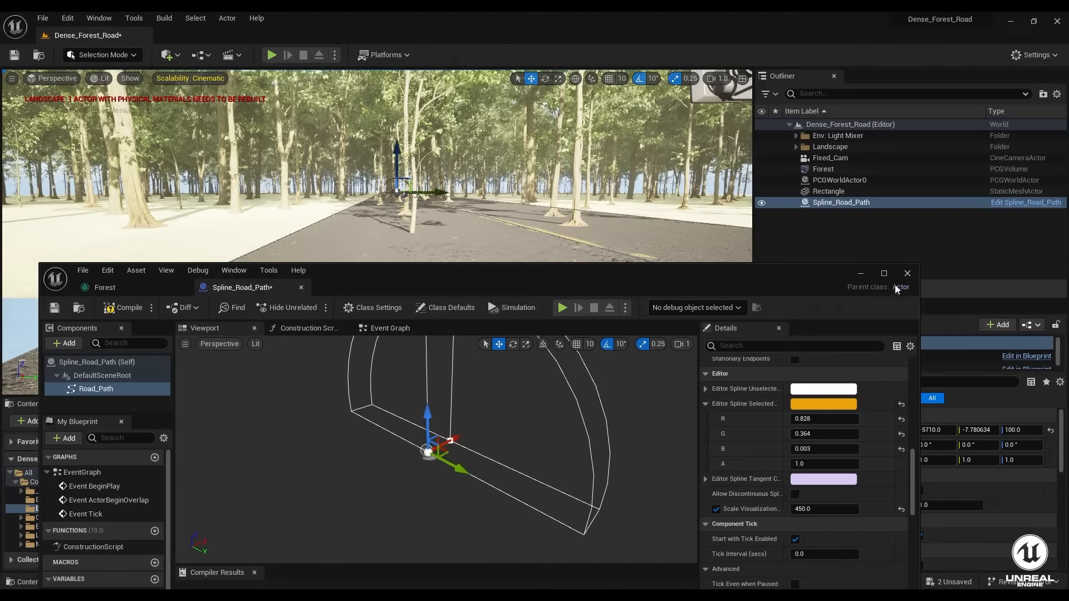
click(109, 308)
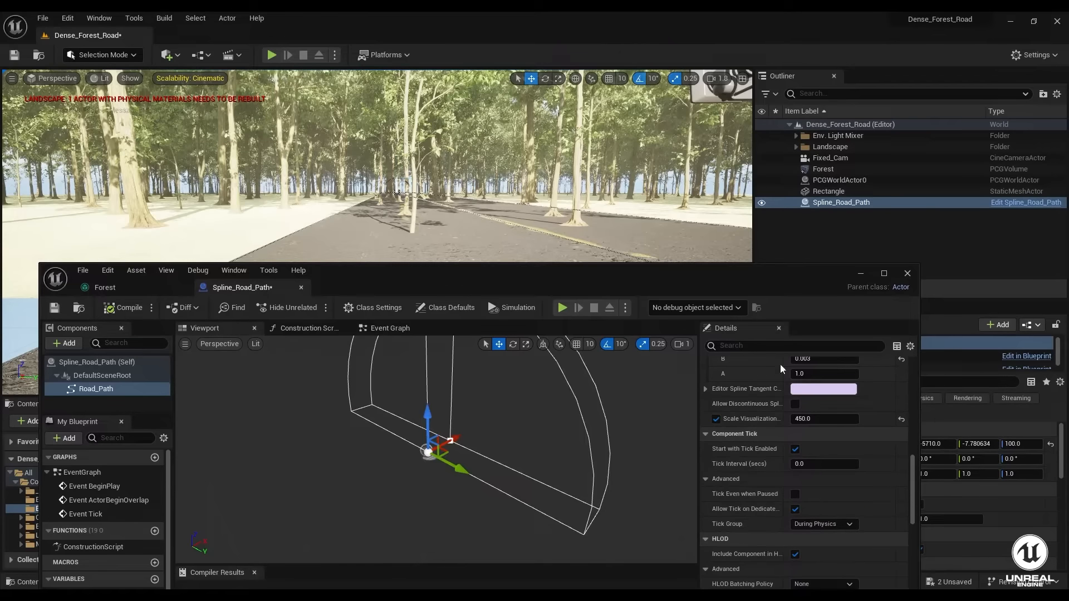
- Close the blueprint editor and open the PCG folder under Content, where the Forest graph is stored
click(907, 273)
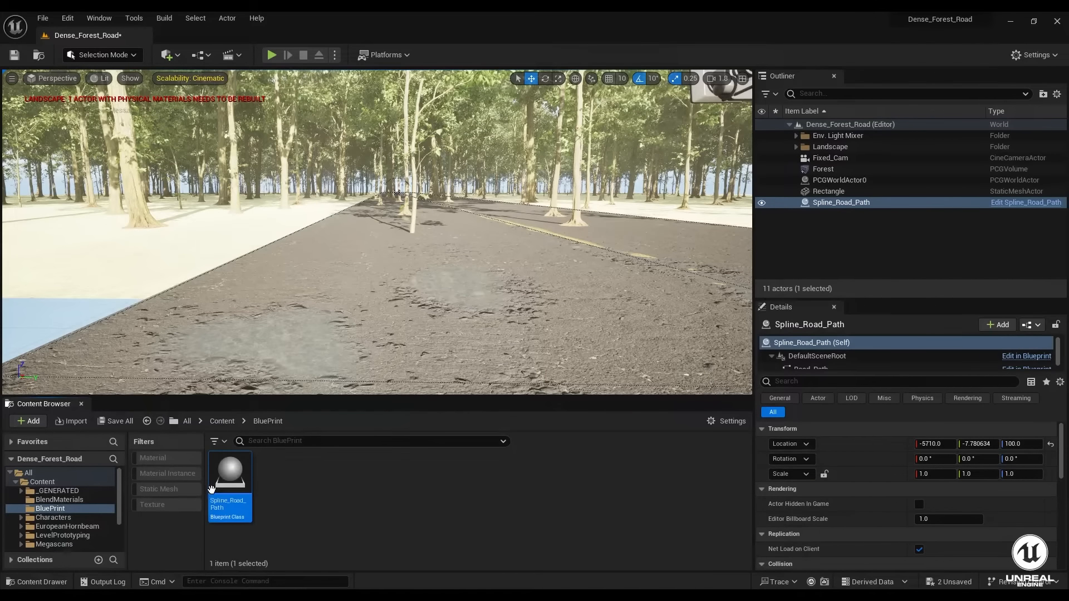
click(45, 481)
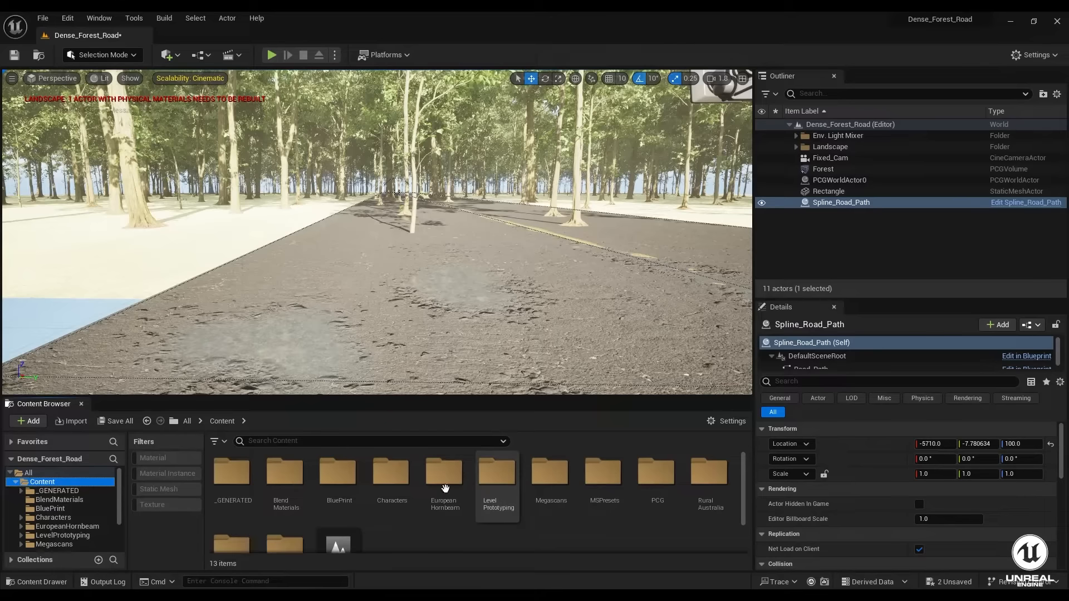
double_click(652, 482)
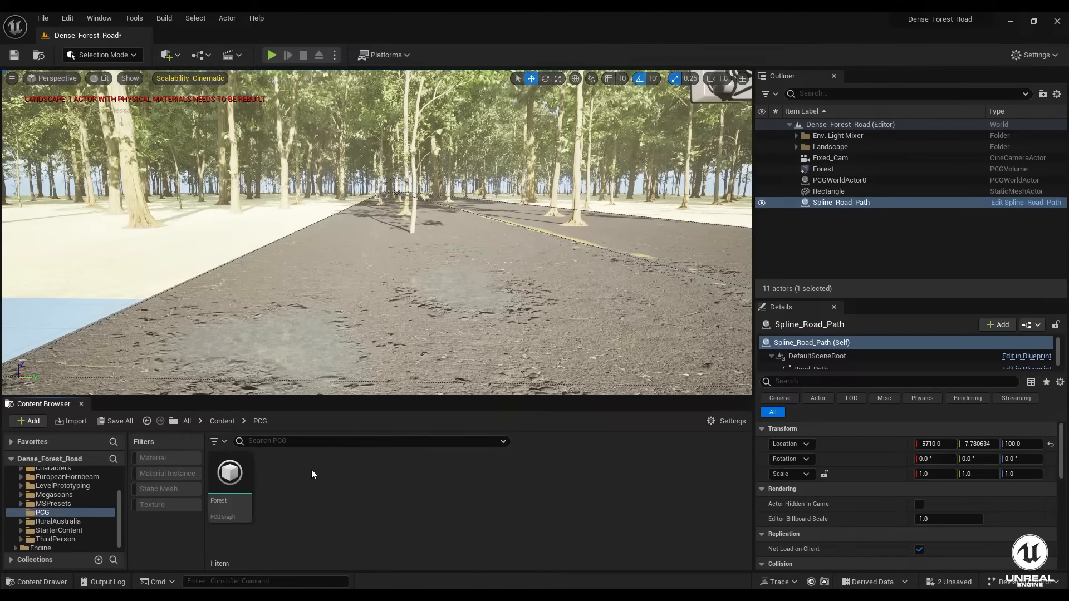
- Open the Forest PCG graph and shift its existing node chain slightly to tidy the layout
double_click(230, 475)
scroll(348, 413, down, 3)
right_drag(349, 413, 382, 374)
click(198, 411)
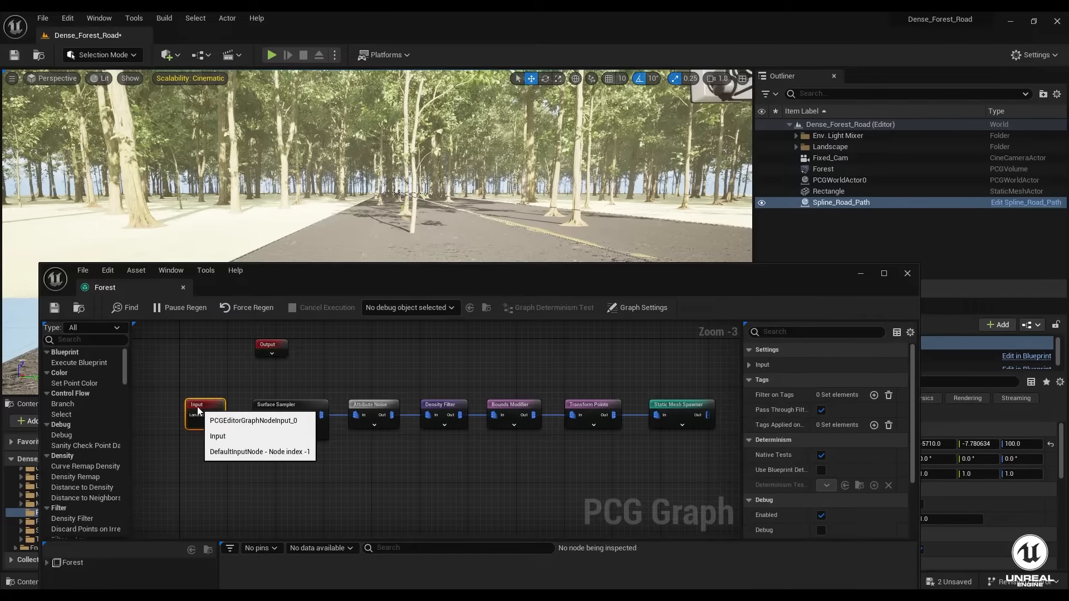
drag(141, 391, 720, 479)
click(470, 465)
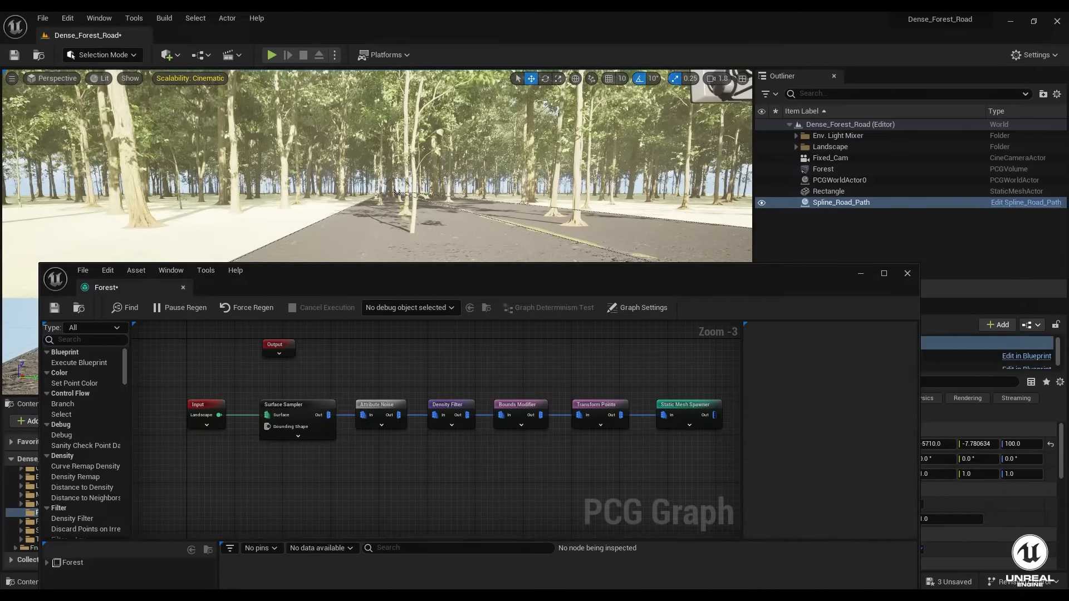
- Add a Get Spline Data node below the Input node and connect its output to a new Spline Sampler node
right_drag(470, 466, 432, 454)
right_drag(249, 454, 278, 436)
text(Get)
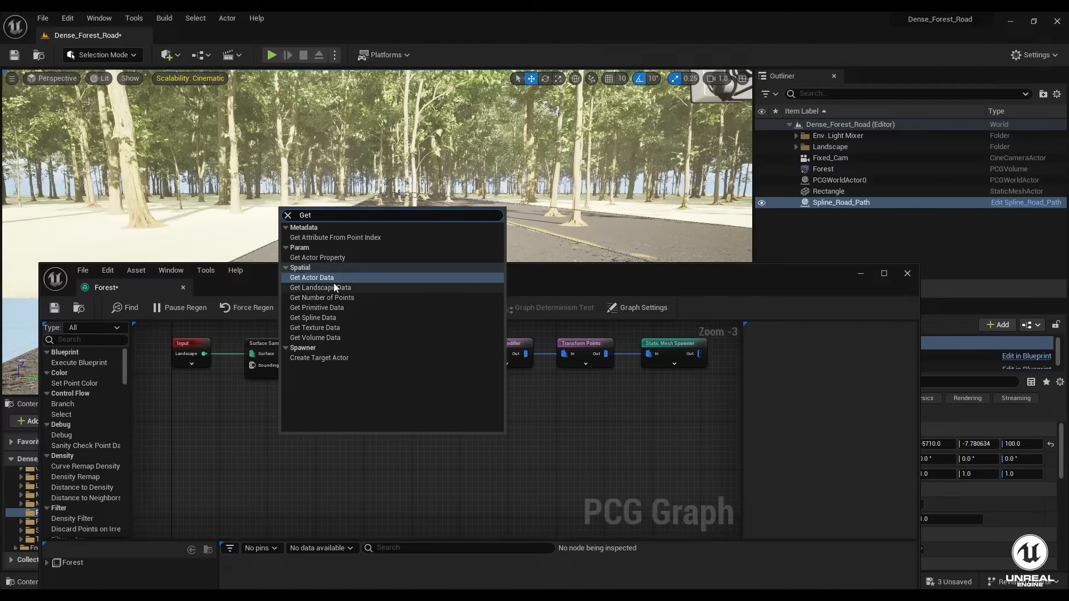
click(339, 317)
drag(291, 440, 281, 413)
text(sam)
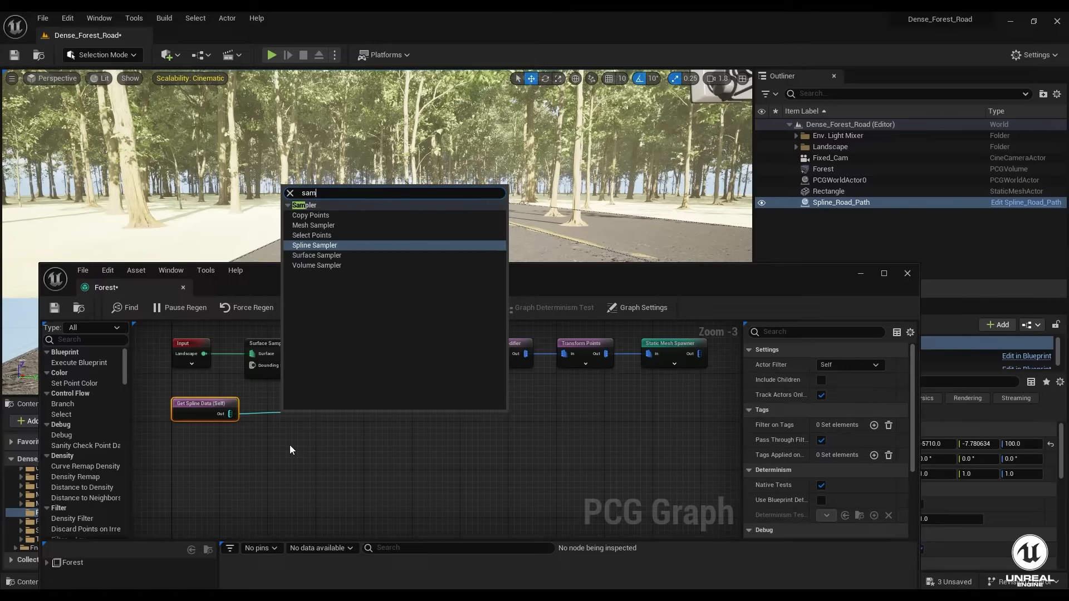
click(323, 245)
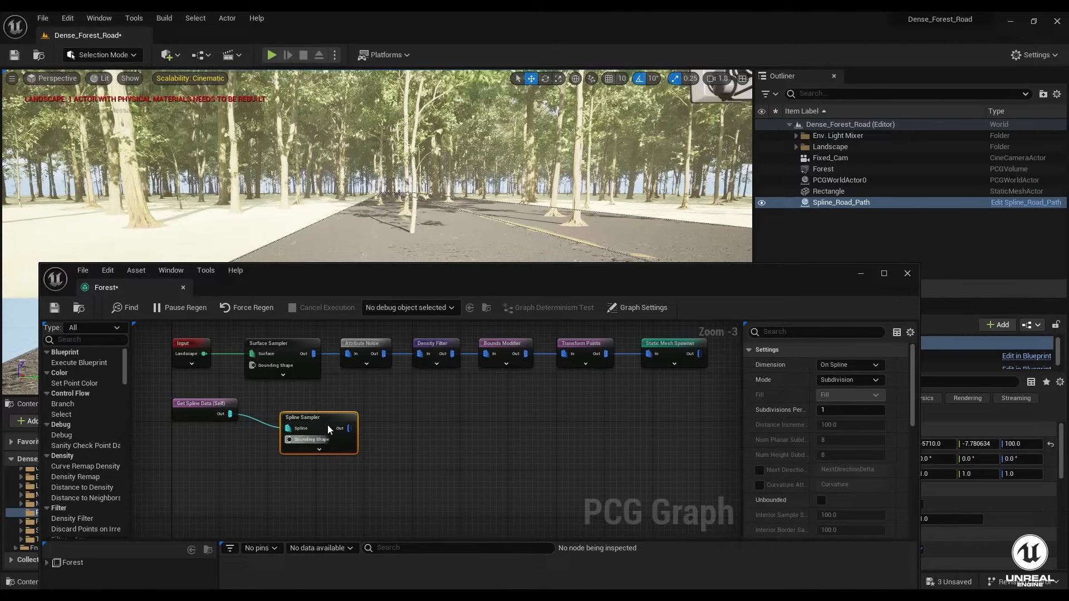
- Align the Get Spline Data and Spline Sampler nodes in a row directly beneath the Surface Sampler
drag(320, 421, 296, 408)
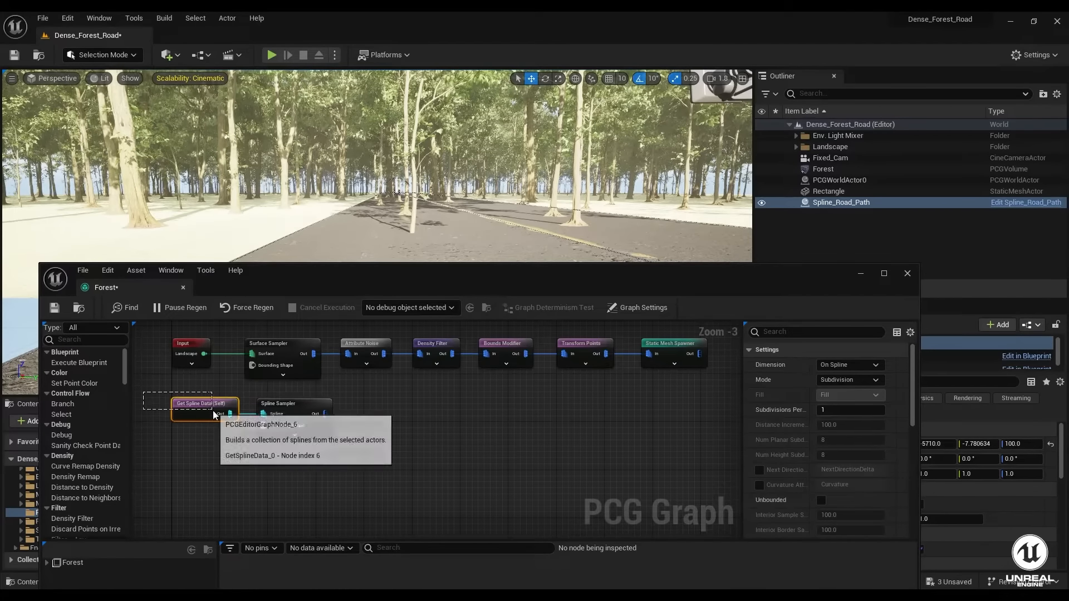
drag(144, 392, 342, 447)
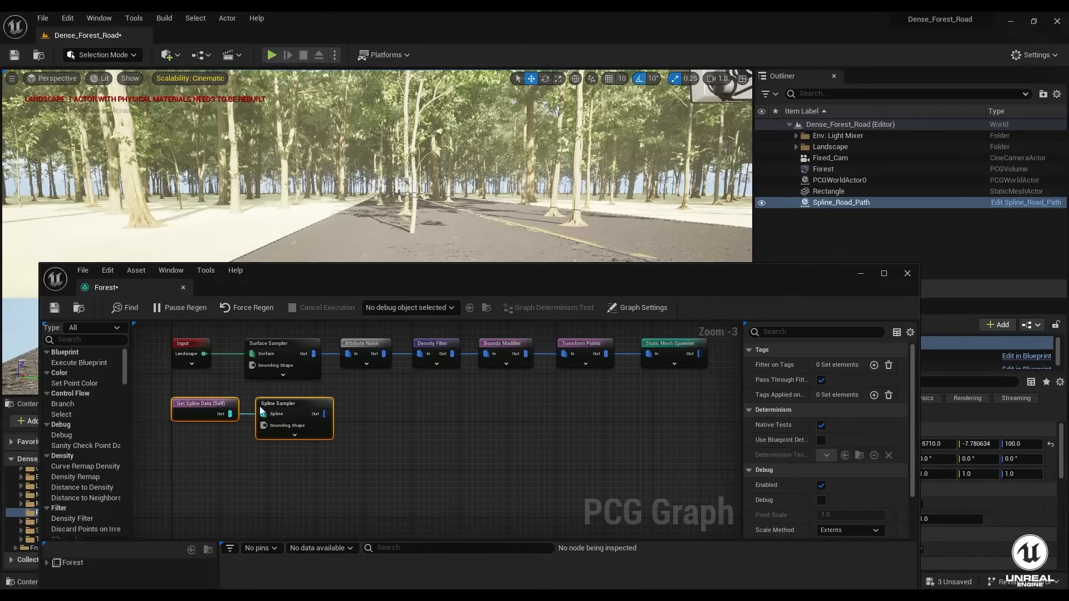
drag(276, 407, 265, 407)
click(339, 446)
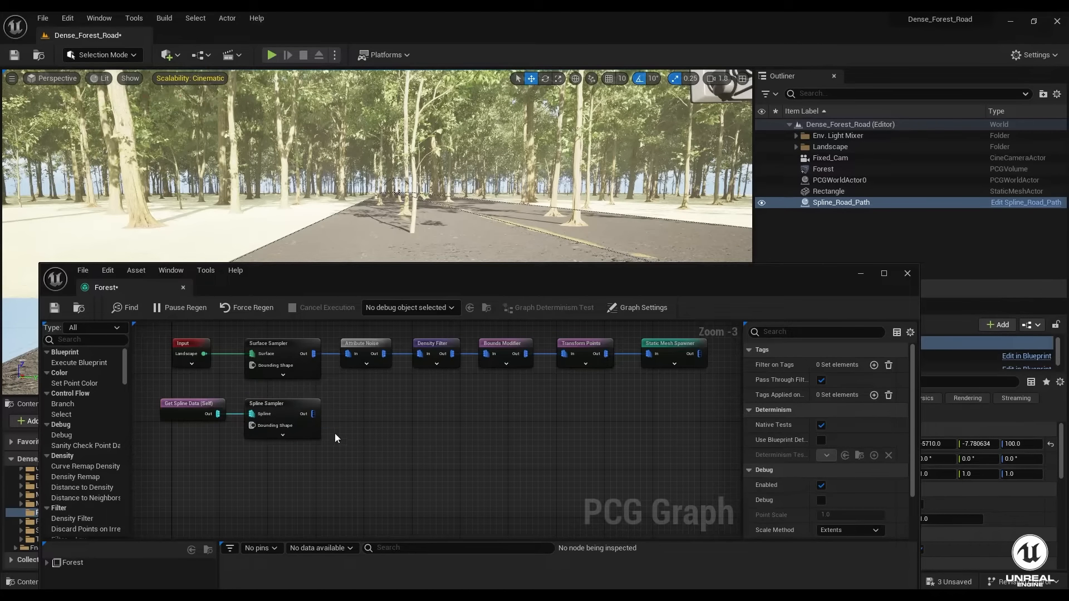
right_drag(351, 430, 427, 440)
click(335, 421)
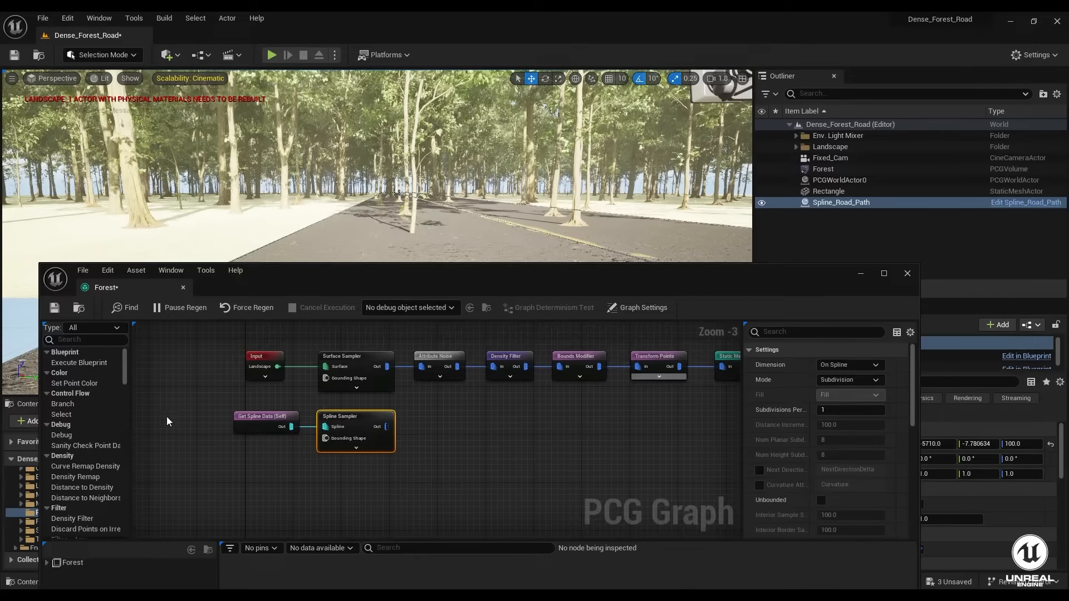
click(864, 367)
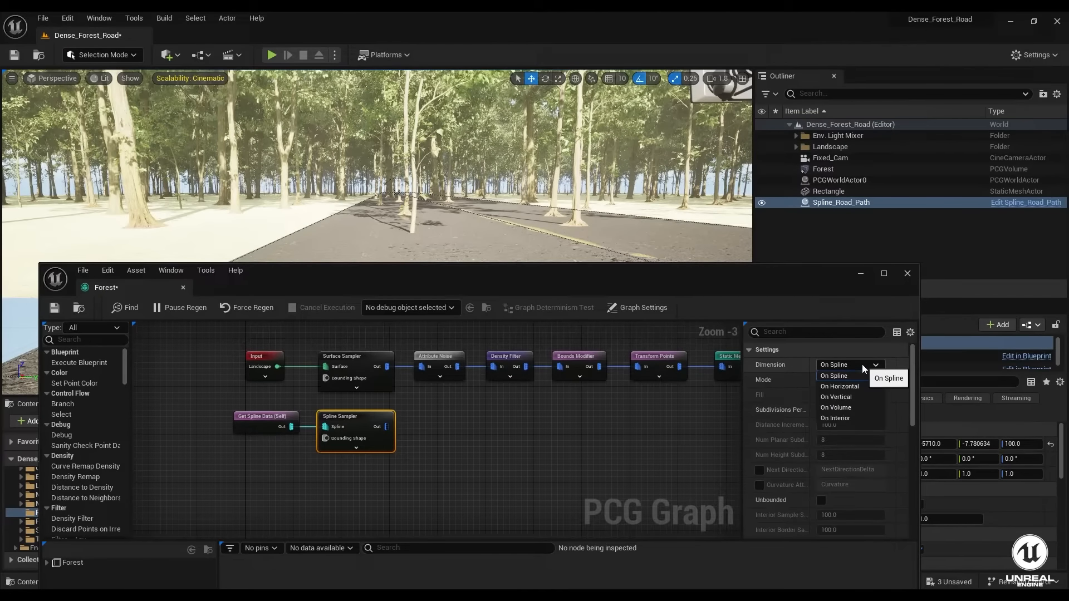
click(864, 367)
click(804, 332)
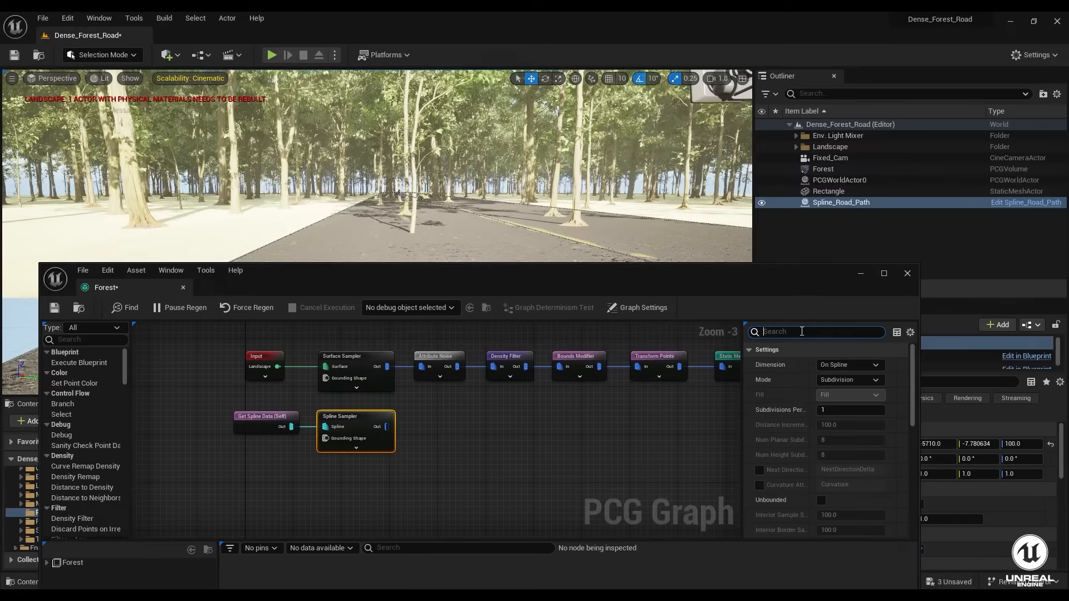
- Set the Get Spline Data node's Actor Filter to All World Actors and its Actor Selection Tag to Road_Path
click(263, 418)
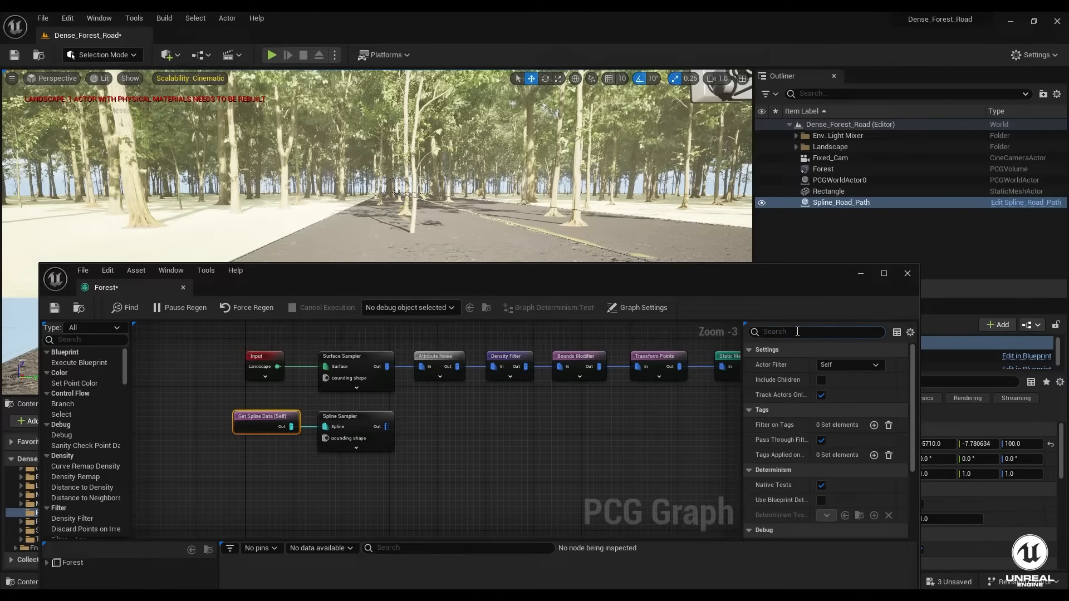
click(848, 368)
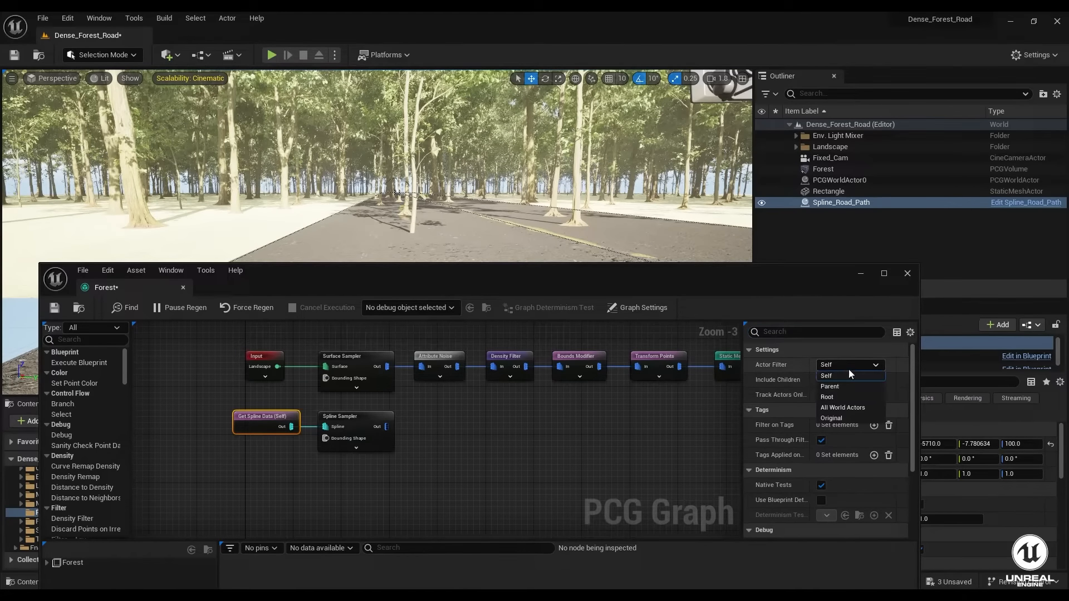
click(843, 408)
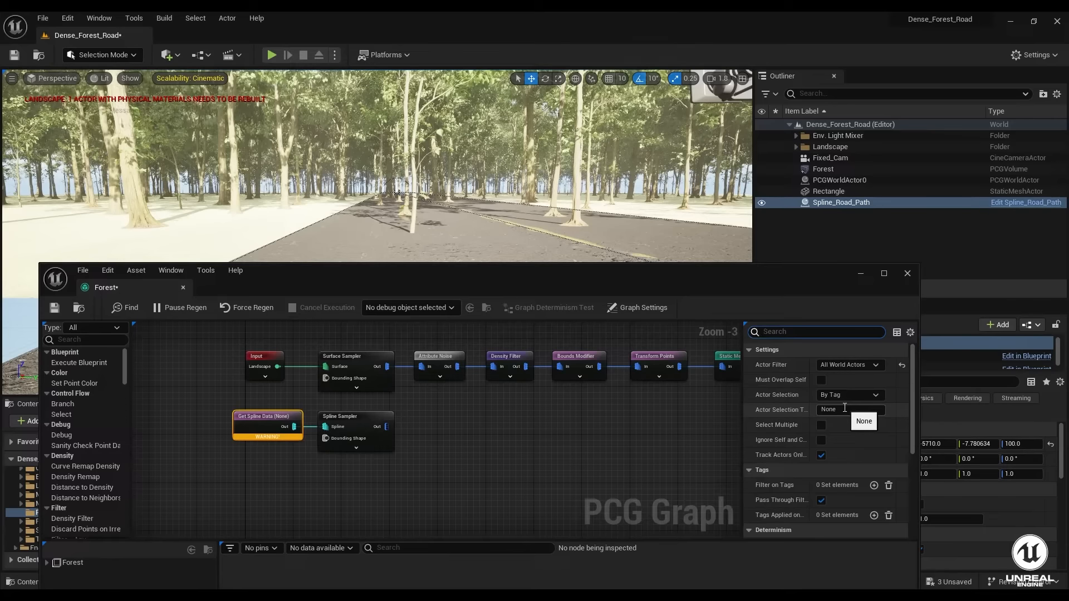
click(845, 409)
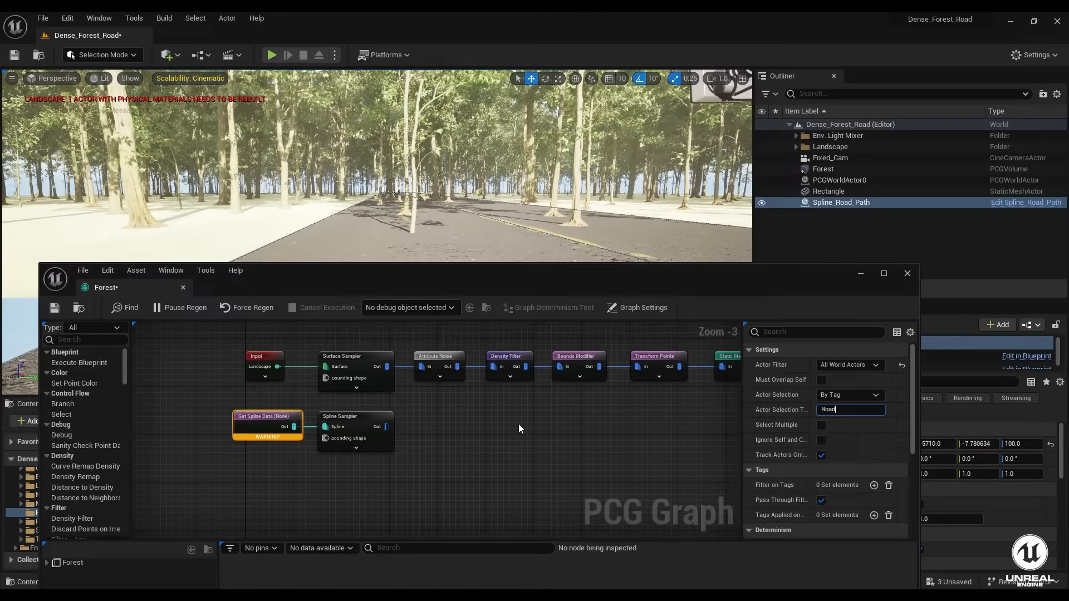
text(Road_Path)
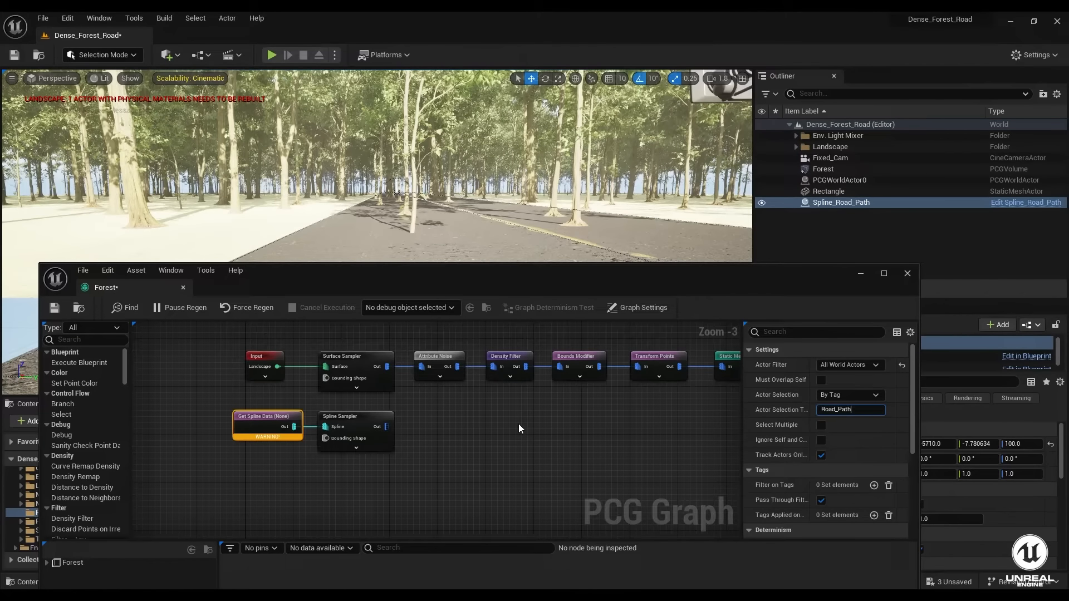
key(Return)
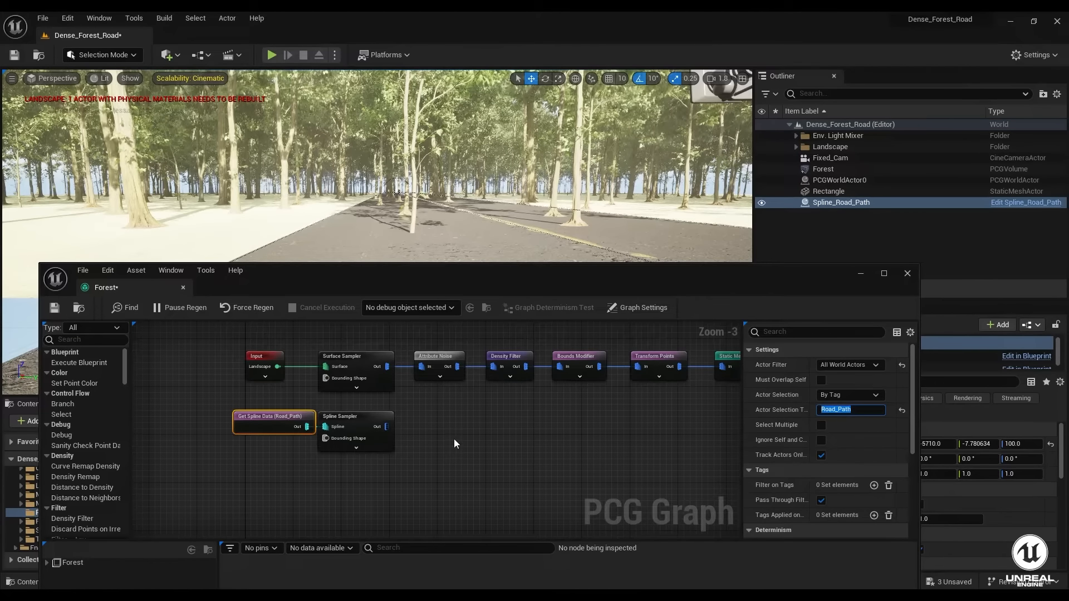
- Connect a new Bounds Modifier node to the Spline Sampler's output and line it up beside the sampler
drag(321, 438, 366, 459)
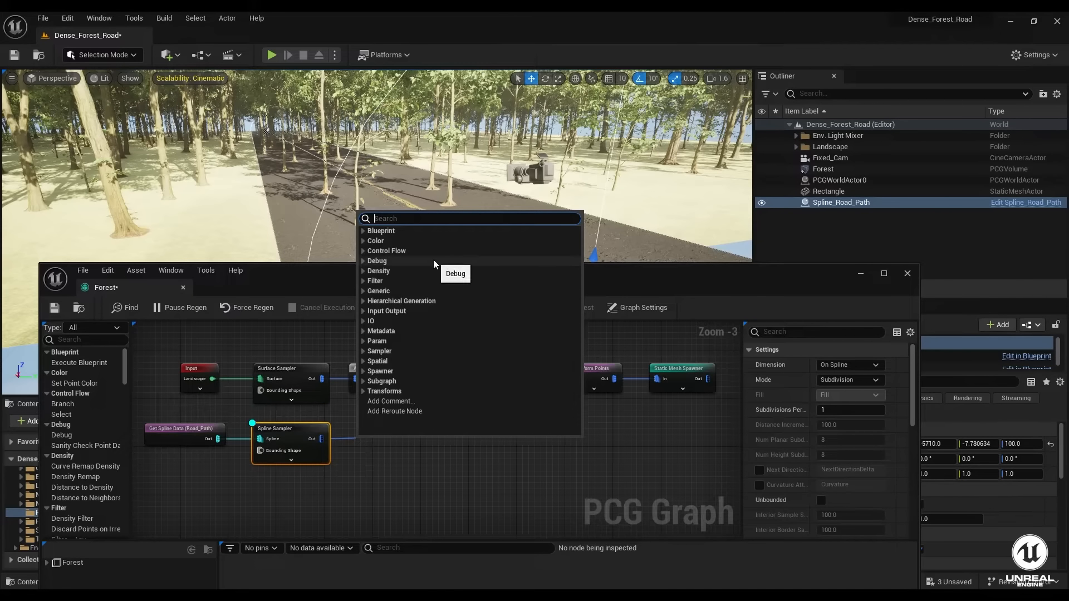
text(Bounds)
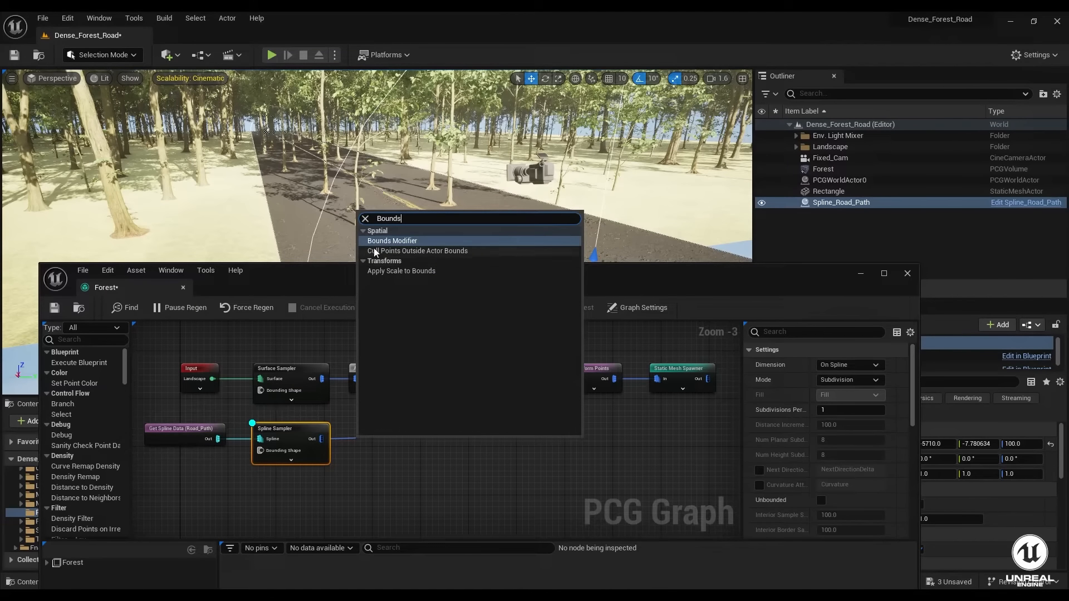
key(Return)
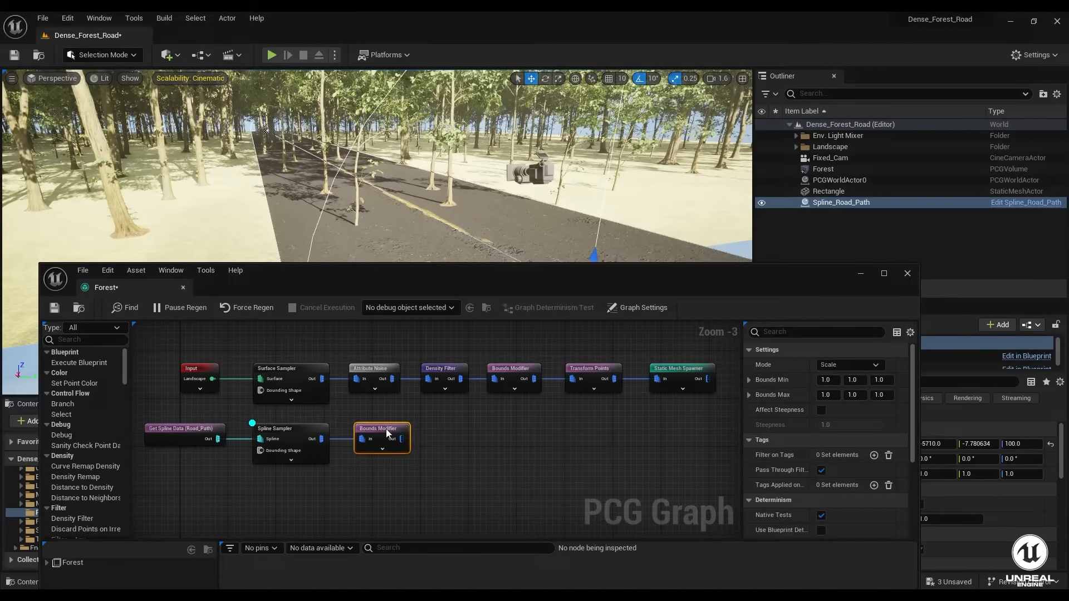
drag(386, 428, 380, 431)
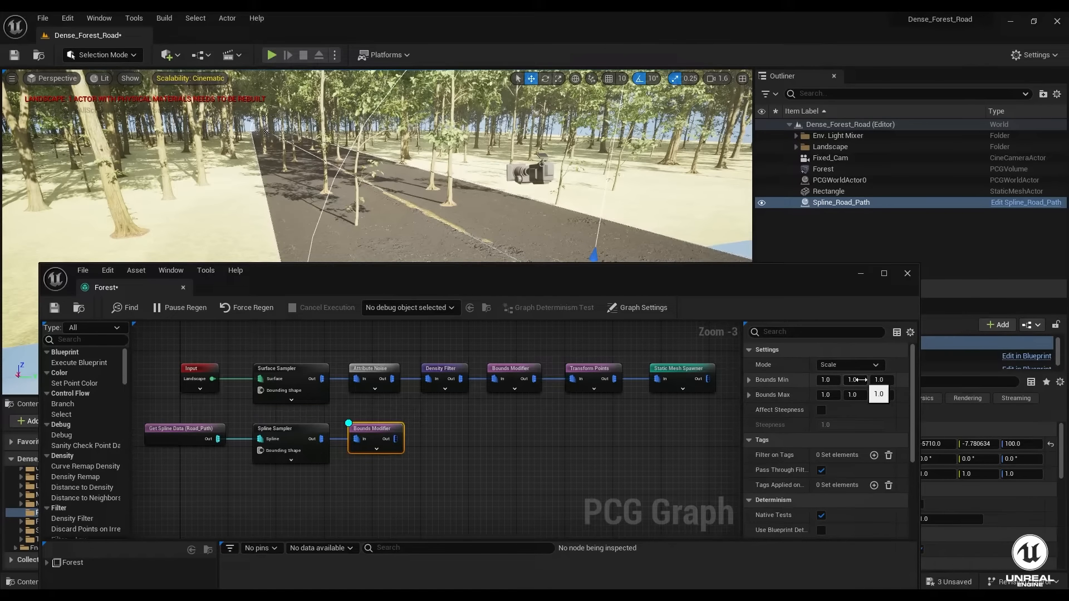
- Set the new Bounds Modifier's Bounds Min and Bounds Max to 10 on all three axes
click(862, 381)
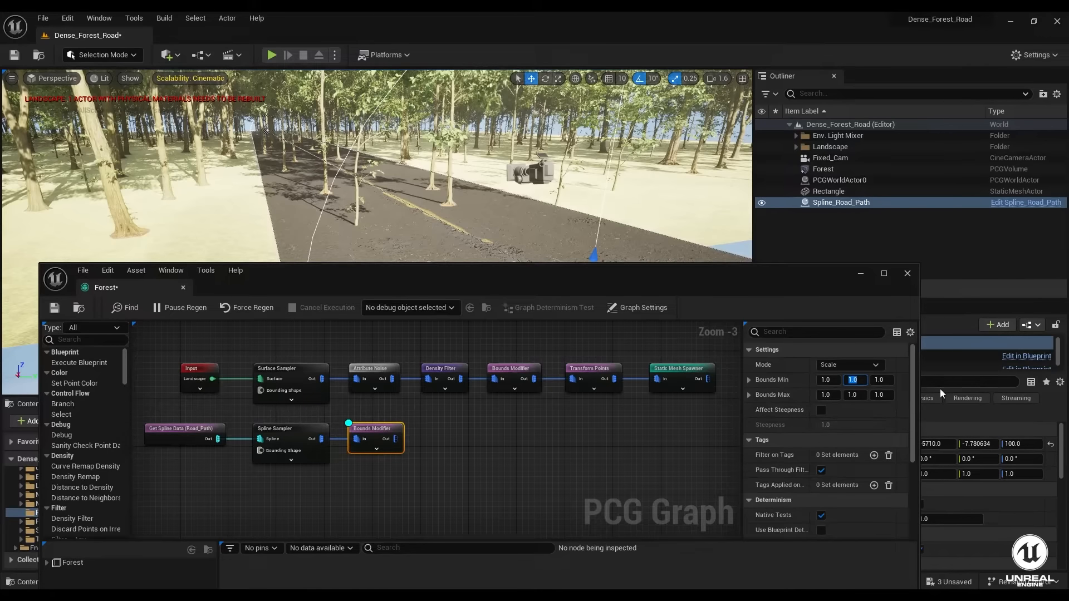
click(826, 380)
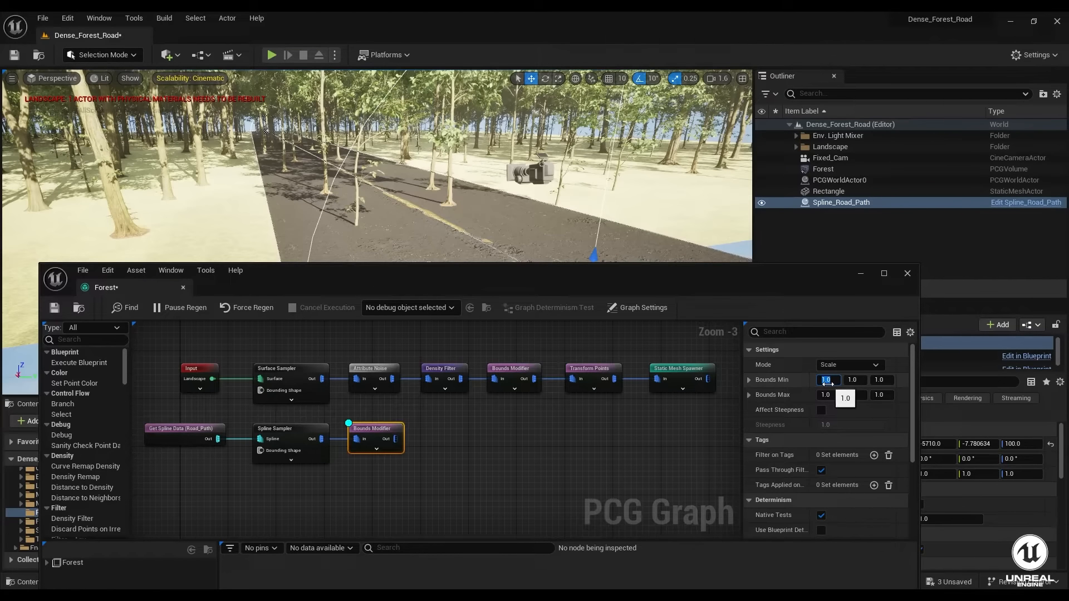
key(Tab)
text(10)
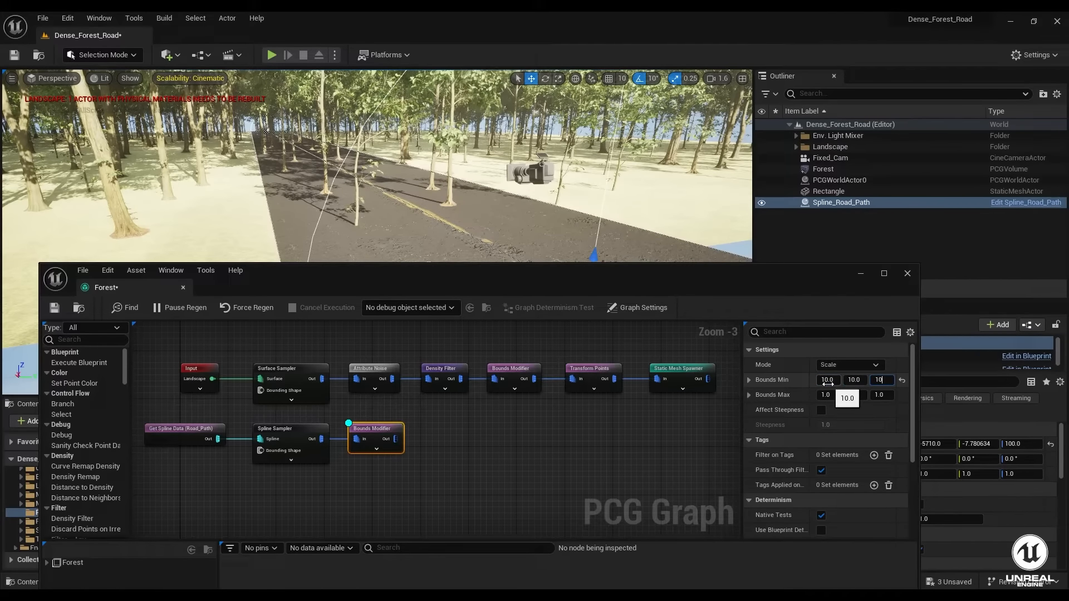
key(Tab)
text(10)
key(Tab)
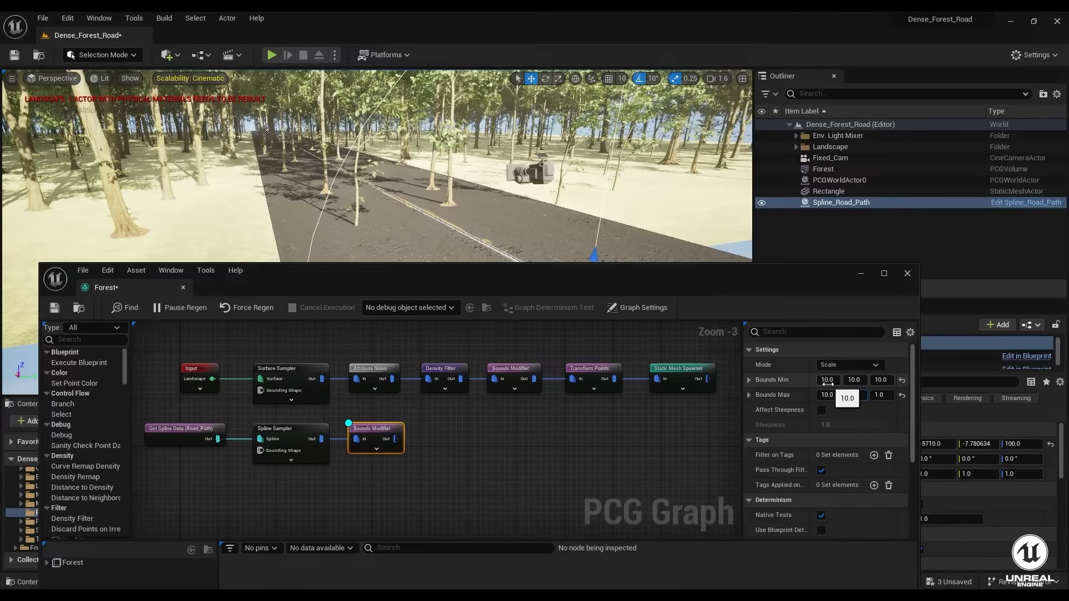
text(10)
key(Tab)
text(10)
key(Return)
- Set the X values of both Bounds Max and Bounds Min to 0 in the road's Bounds Modifier
right_drag(501, 248, 462, 234)
click(824, 395)
text(0)
key(Return)
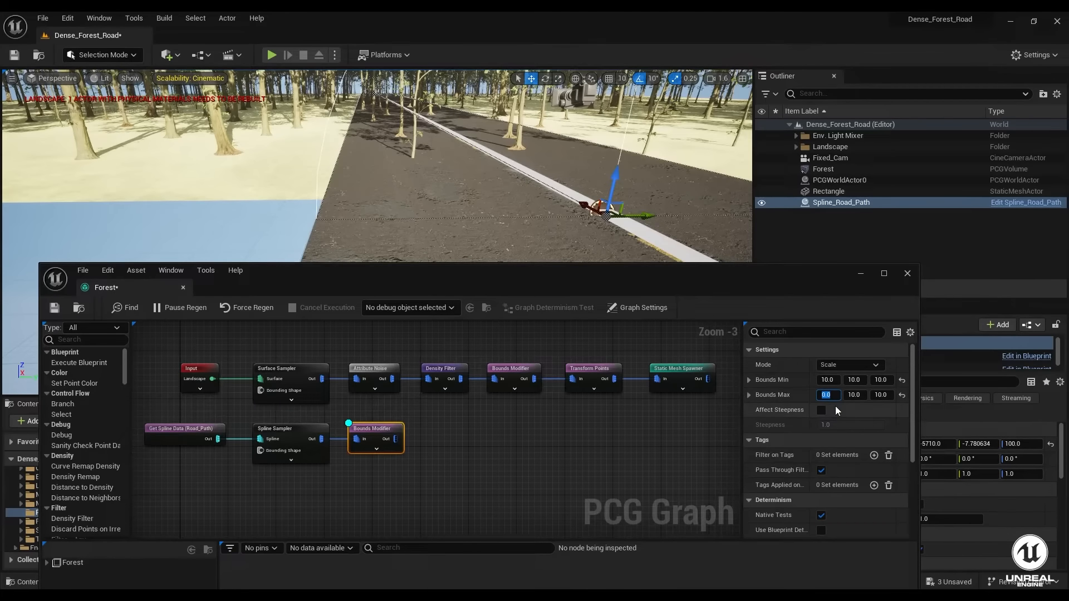
click(827, 379)
text(0)
key(Return)
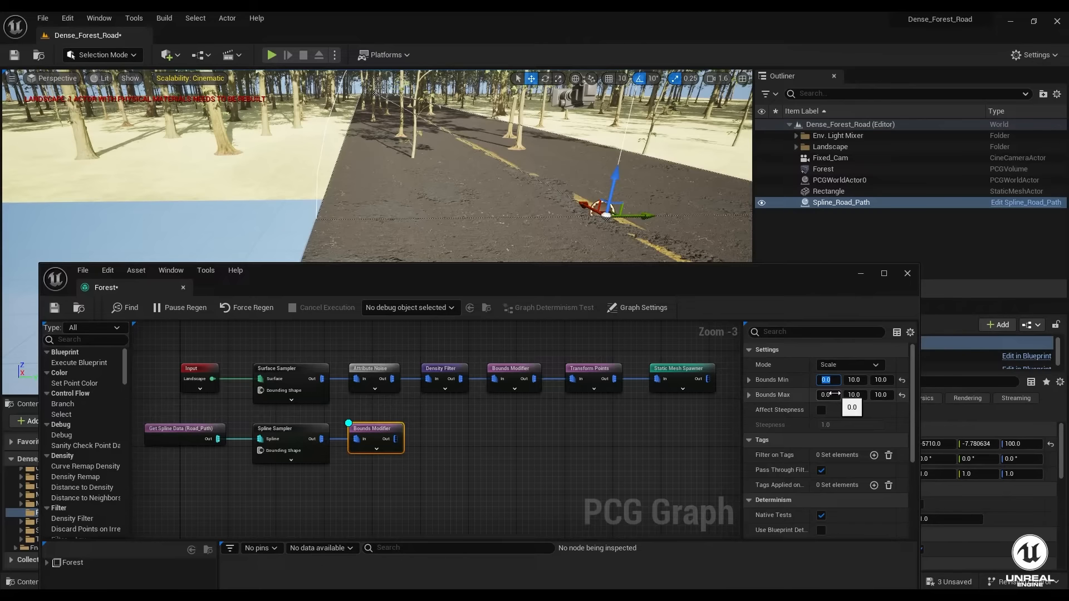
- Set Bounds Min and Bounds Max to 450 on Y and 100 on Z in the road's Bounds Modifier
click(856, 380)
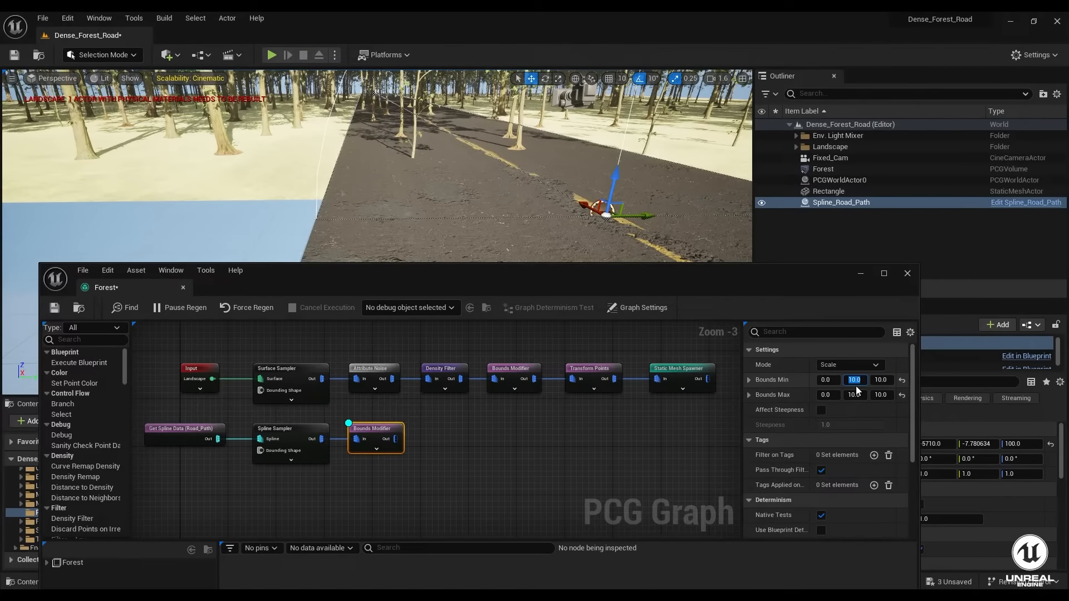
text(450)
click(856, 395)
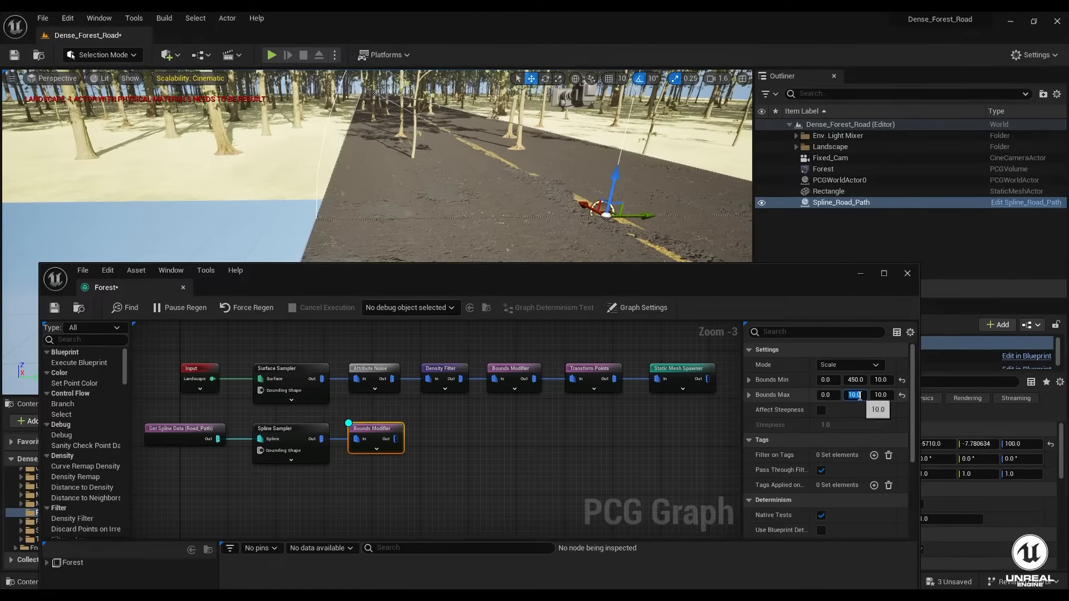
click(883, 381)
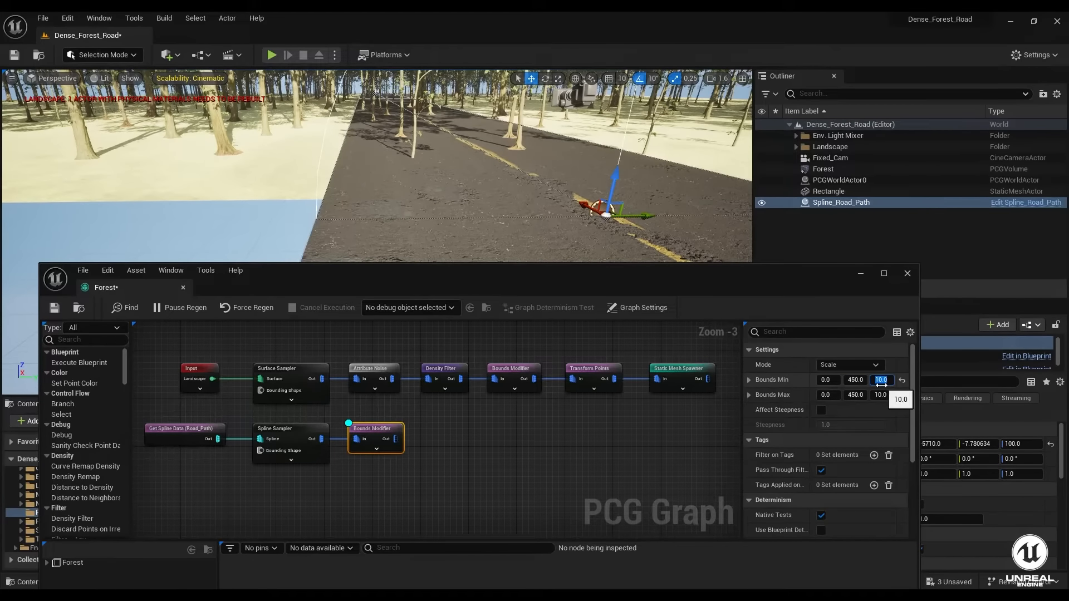
text(100)
click(882, 395)
text(100)
key(Return)
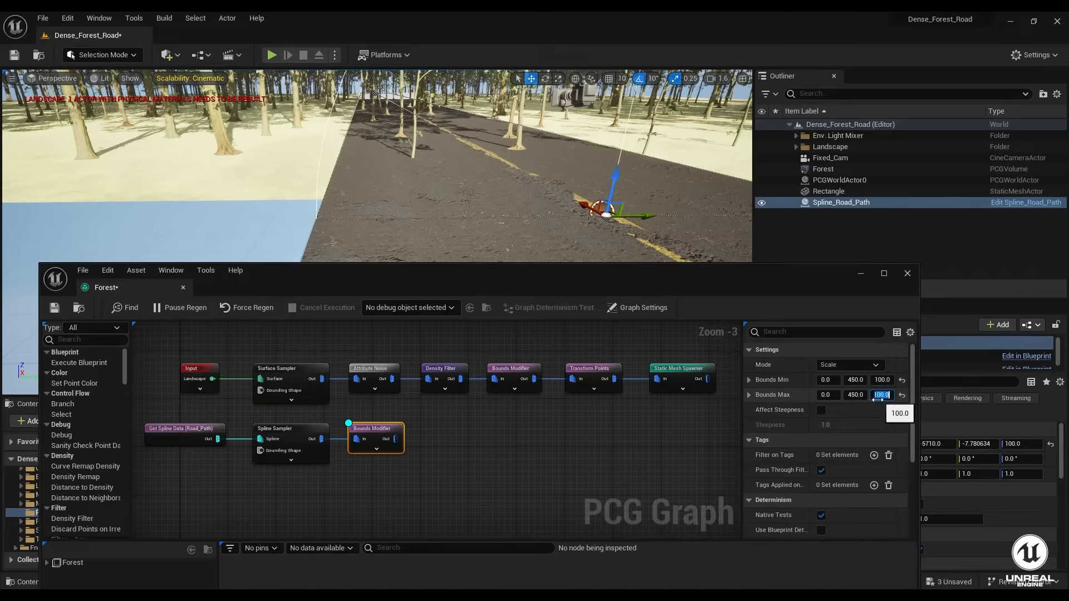
- Set the X values of Bounds Min and Bounds Max to 10 in the road's Bounds Modifier
click(824, 381)
text(10)
click(823, 395)
text(10)
key(Return)
- Set Bounds Min and Bounds Max to 8 on the X axis in the road's Bounds Modifier
right_drag(480, 187, 445, 190)
click(832, 380)
text(8)
click(829, 395)
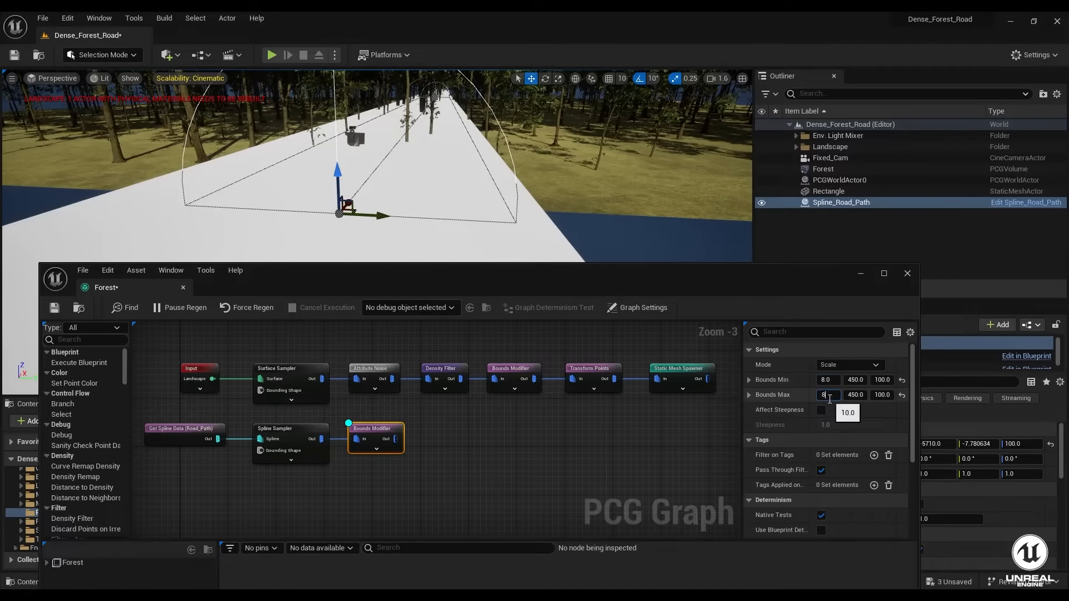
- Set the Bounds Min X value to 1 and inspect the road's start in the viewport
right_drag(497, 199, 357, 223)
click(828, 379)
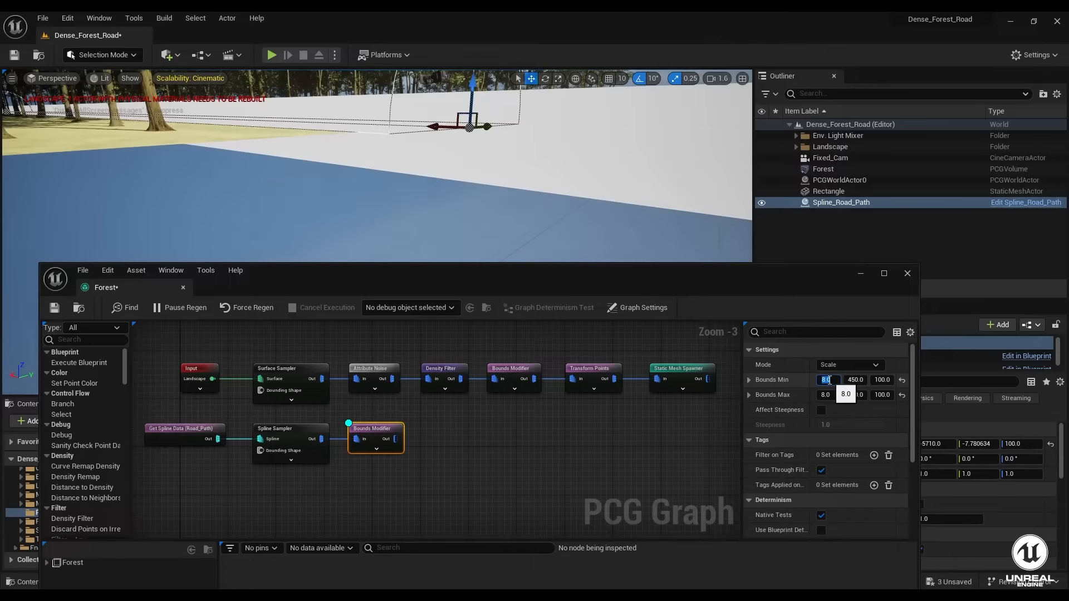
key(Return)
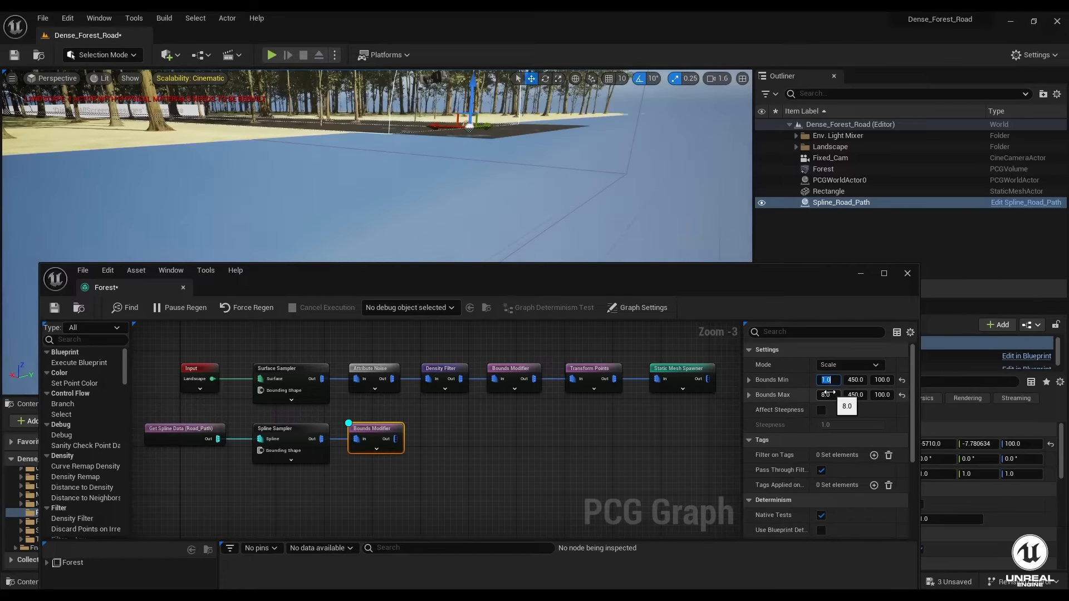
right_drag(429, 223, 357, 217)
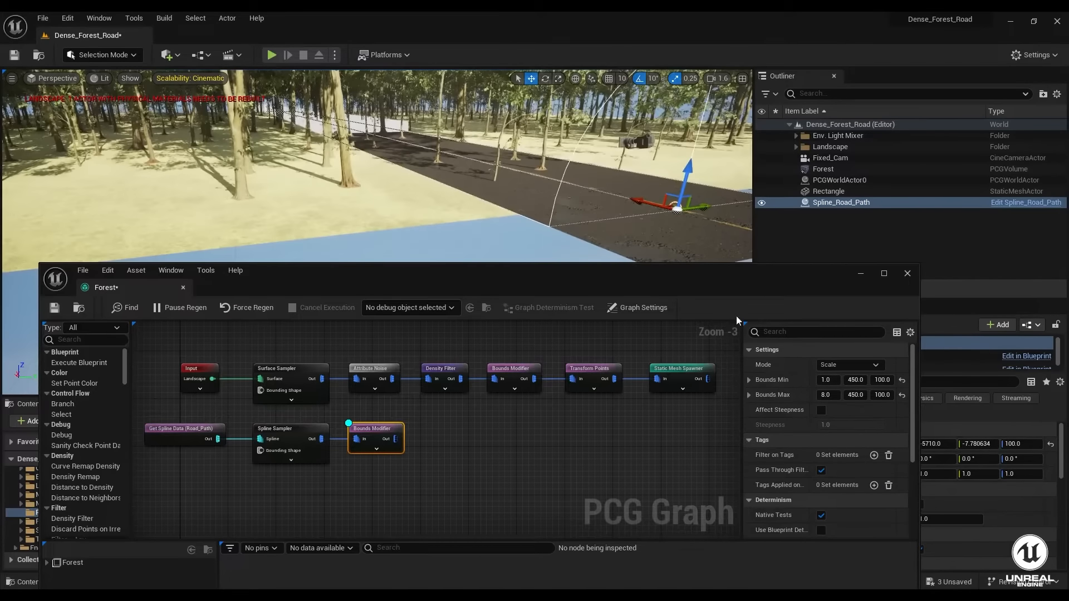
- Set Bounds Min and Bounds Max to 2 on the X axis in the road's Bounds Modifier
click(828, 380)
text(2)
key(Return)
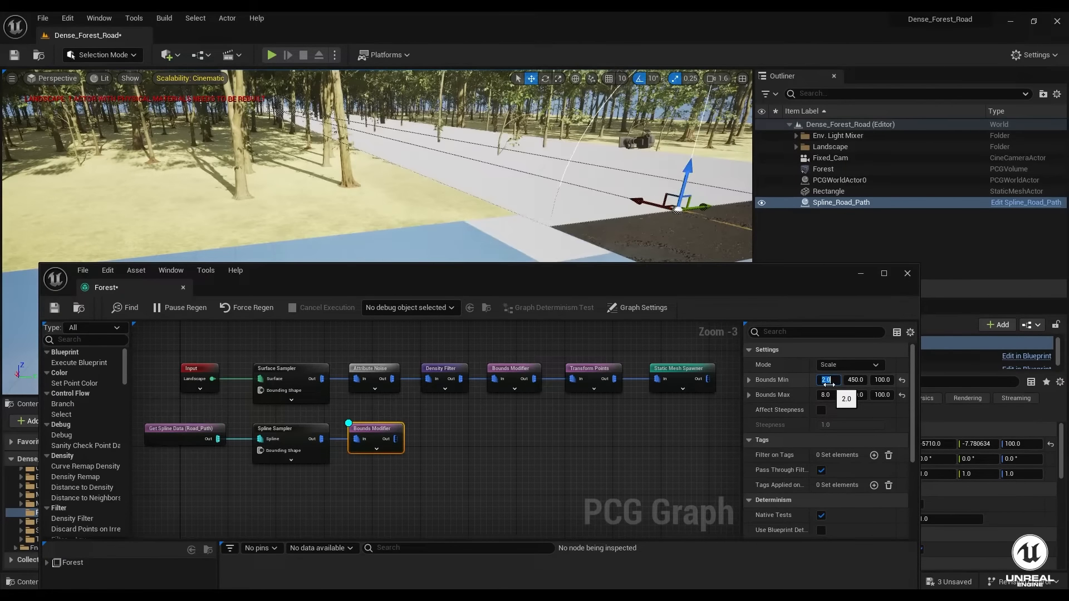
click(825, 396)
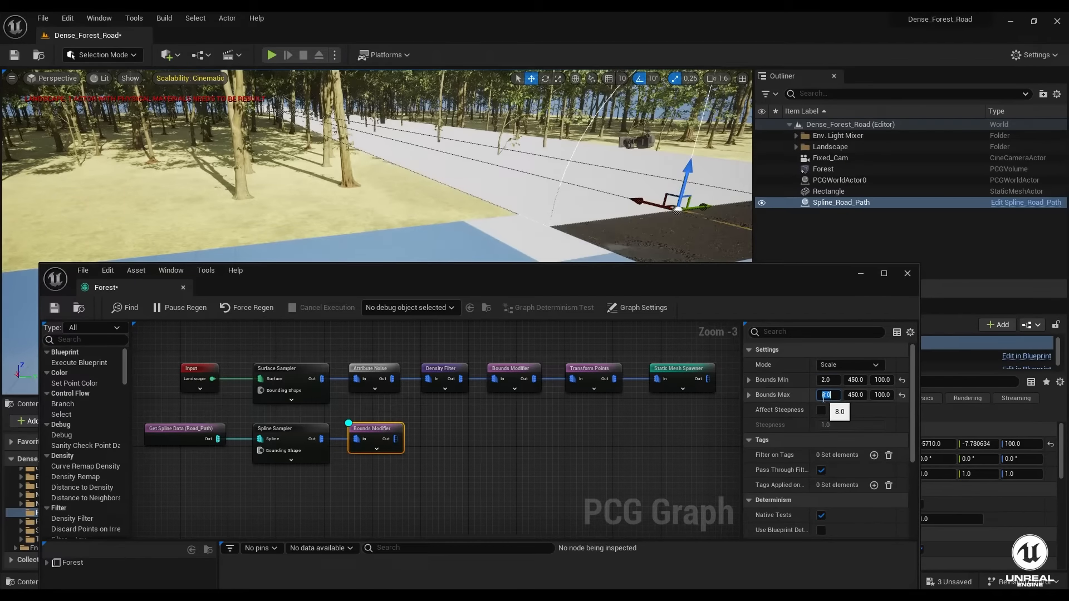
text(2)
key(Return)
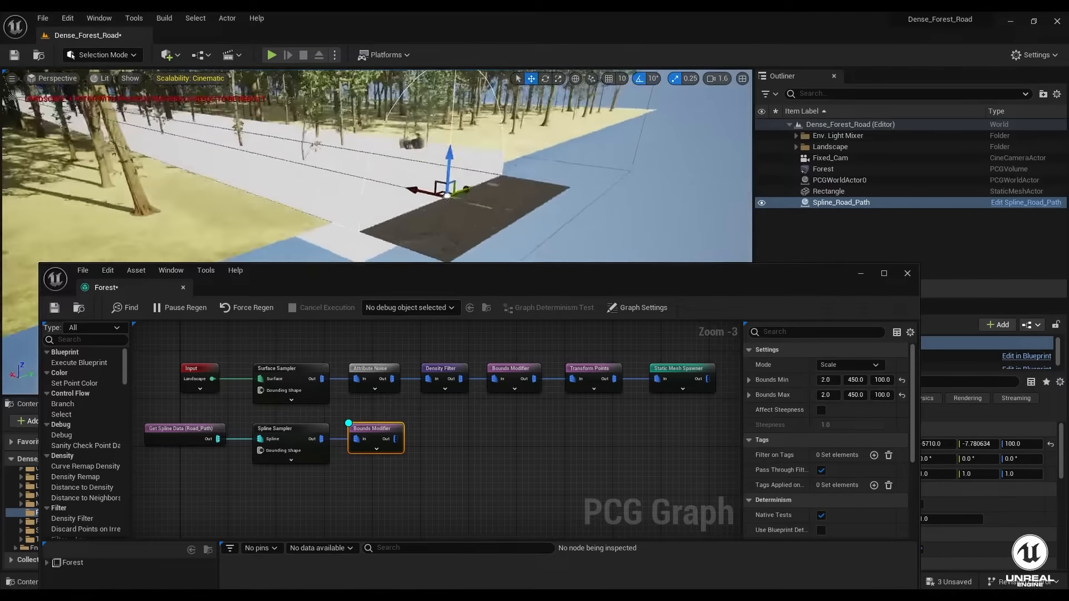
- Set Bounds Min and Bounds Max to 300 on the Z axis in the road's Bounds Modifier
click(882, 379)
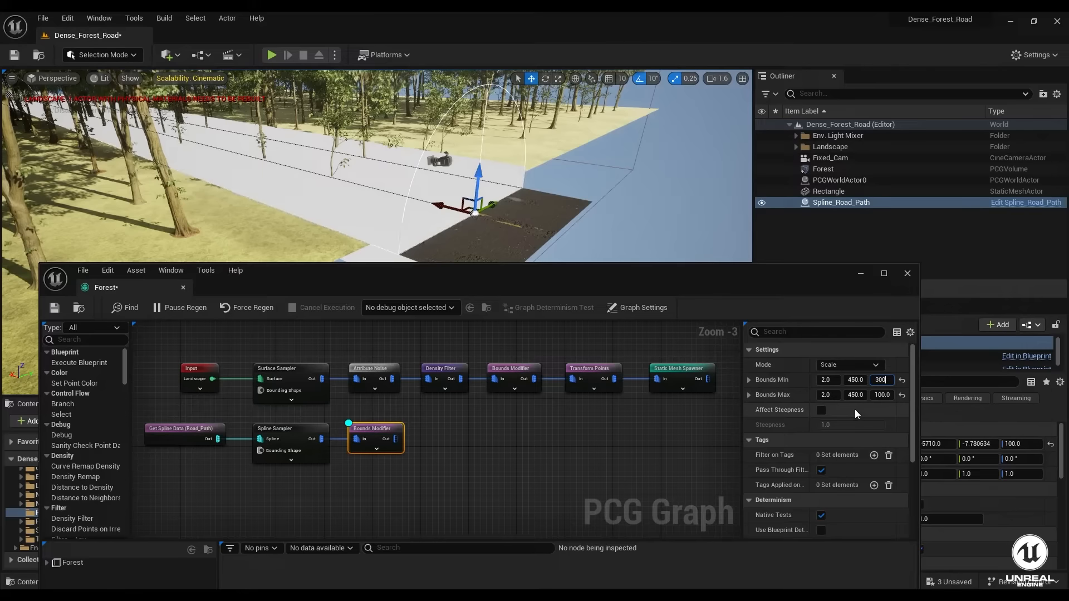
key(Tab)
key(Tab)
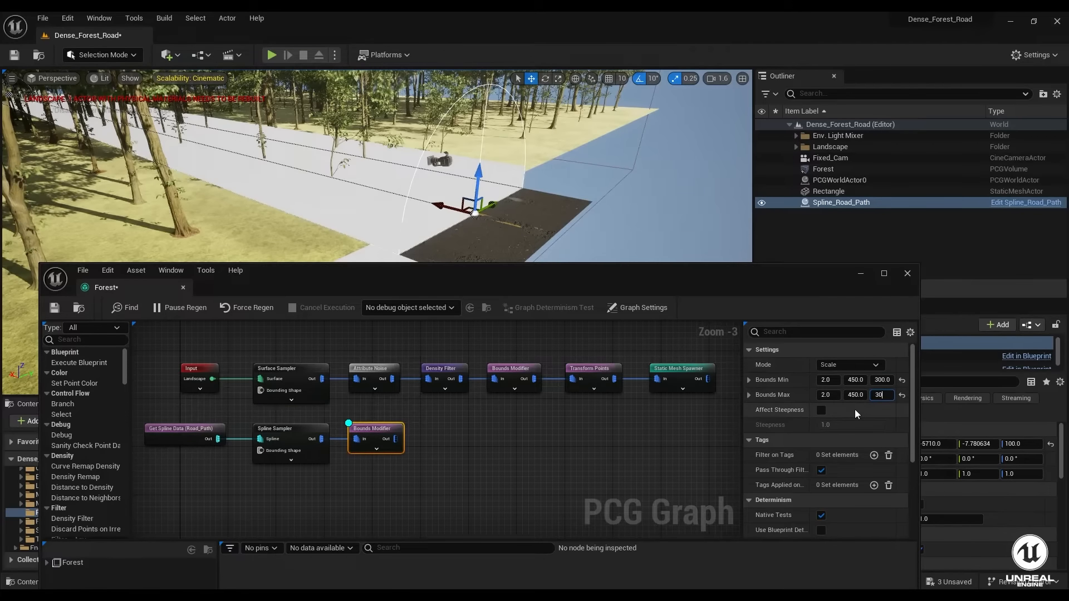
right_drag(418, 148, 311, 139)
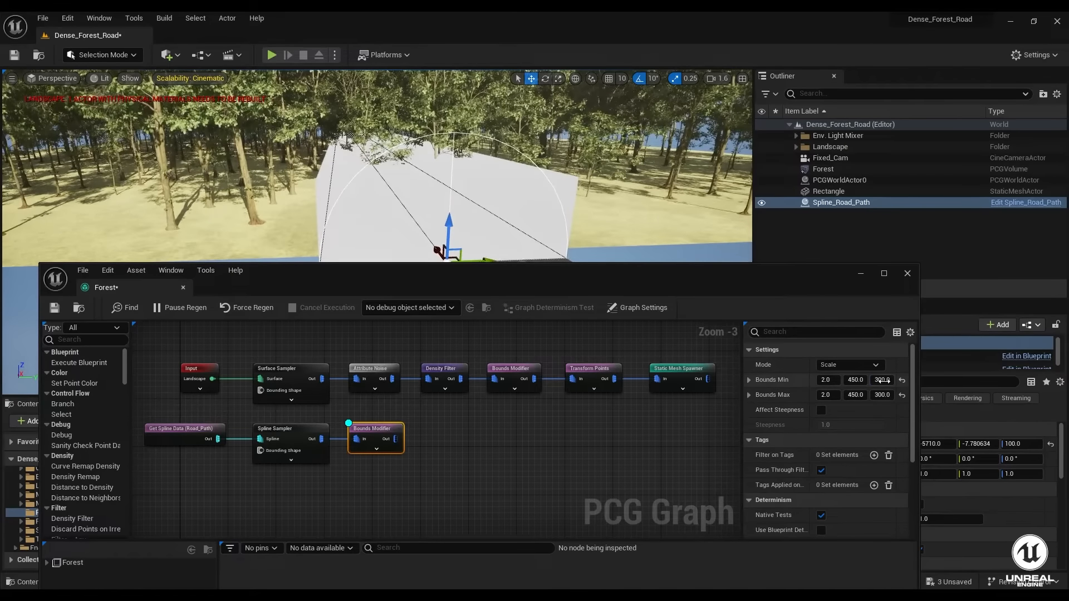
- Set the Z values of Bounds Min and Bounds Max to 500 and undo the accidental vertical move of the road spline
click(883, 380)
text(500)
key(Tab)
key(Tab)
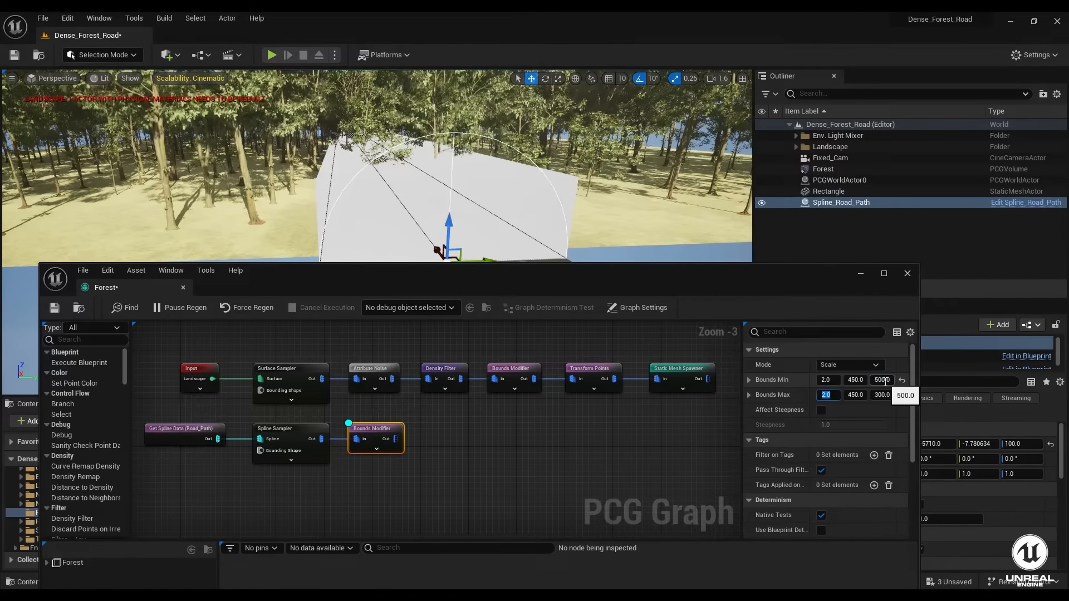
text(500)
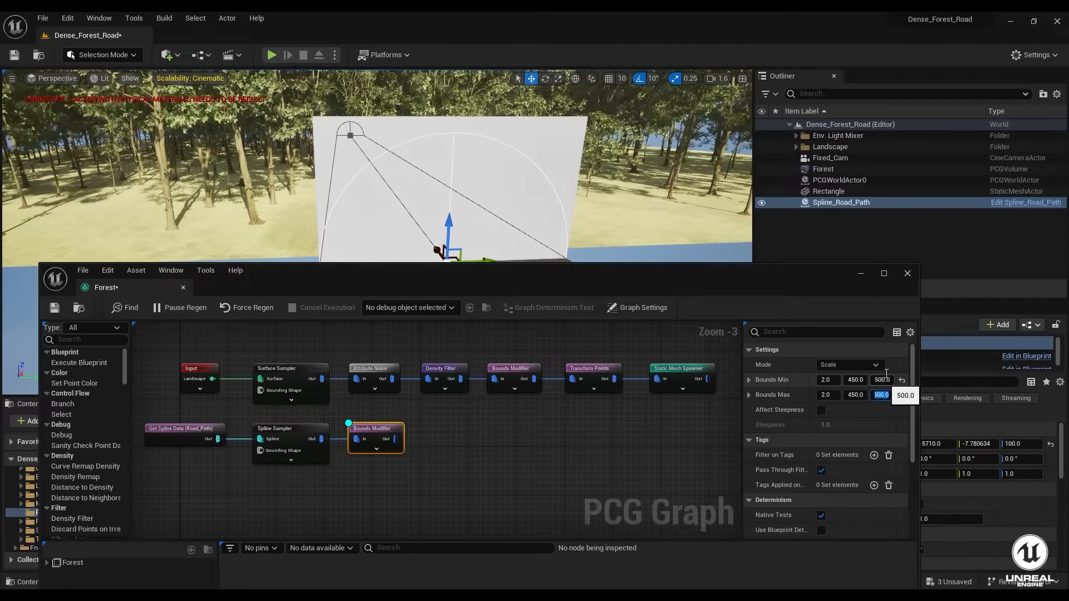
key(Return)
right_drag(378, 167, 318, 167)
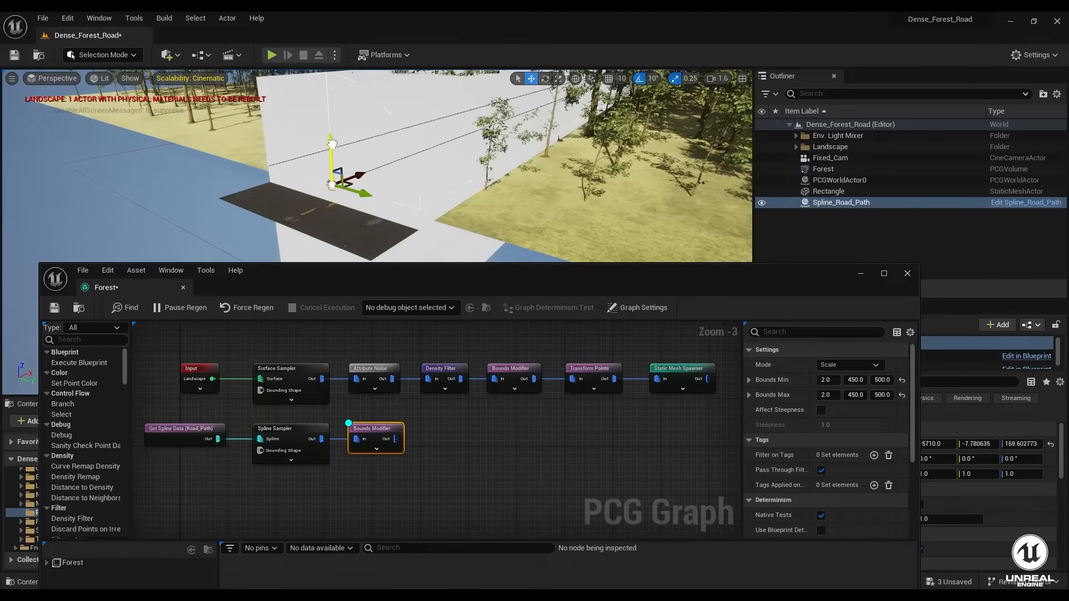
key(ctrl+z)
- Raise the road's bounds volume by setting the Z values of Bounds Min and Bounds Max to 700
right_drag(394, 222, 279, 159)
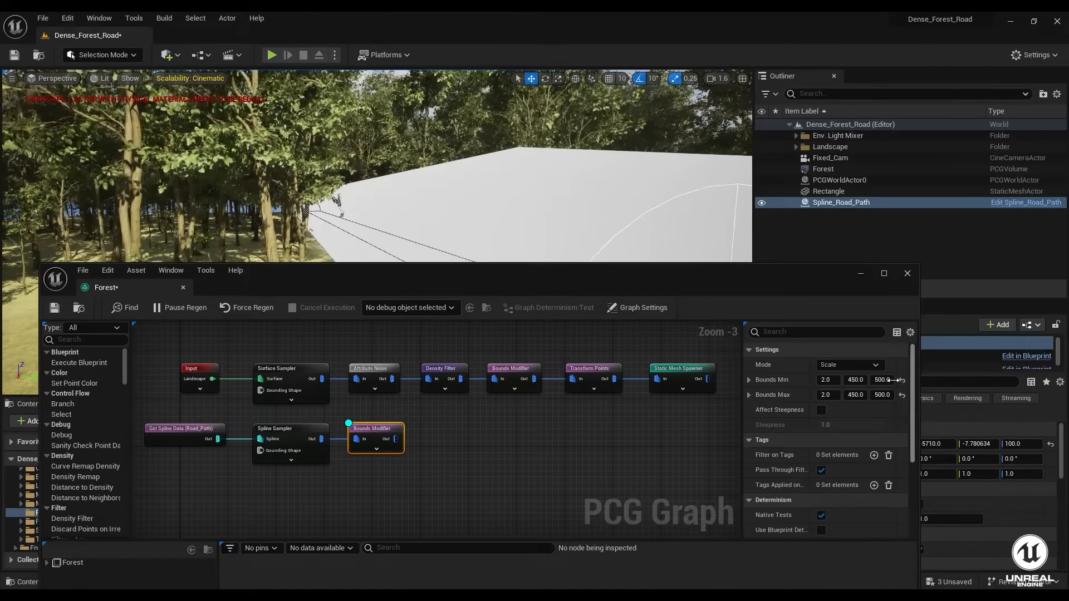
text(700)
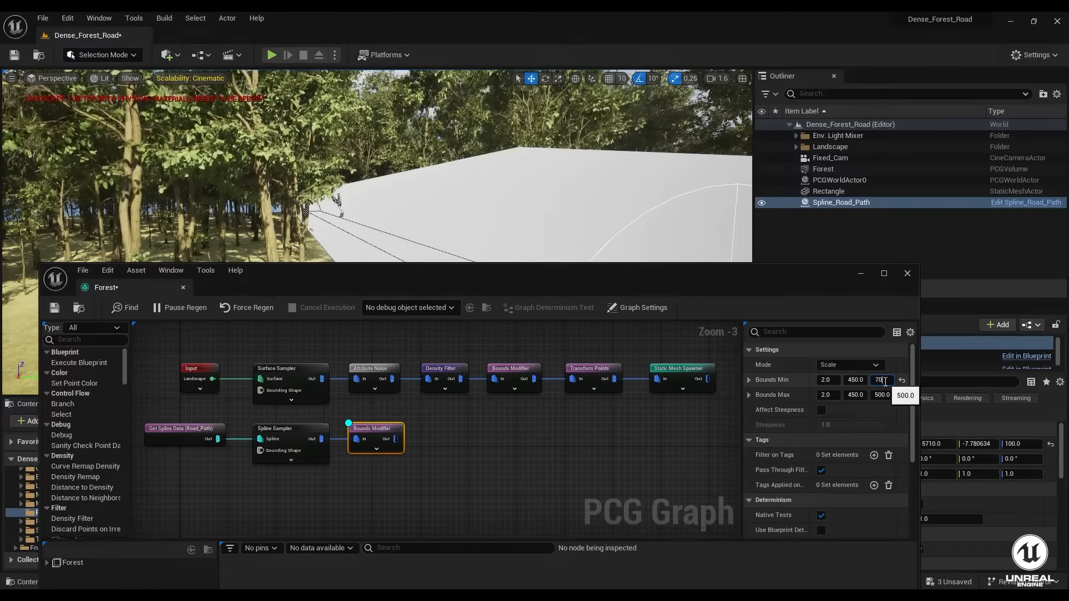
key(Tab)
text(700)
key(Return)
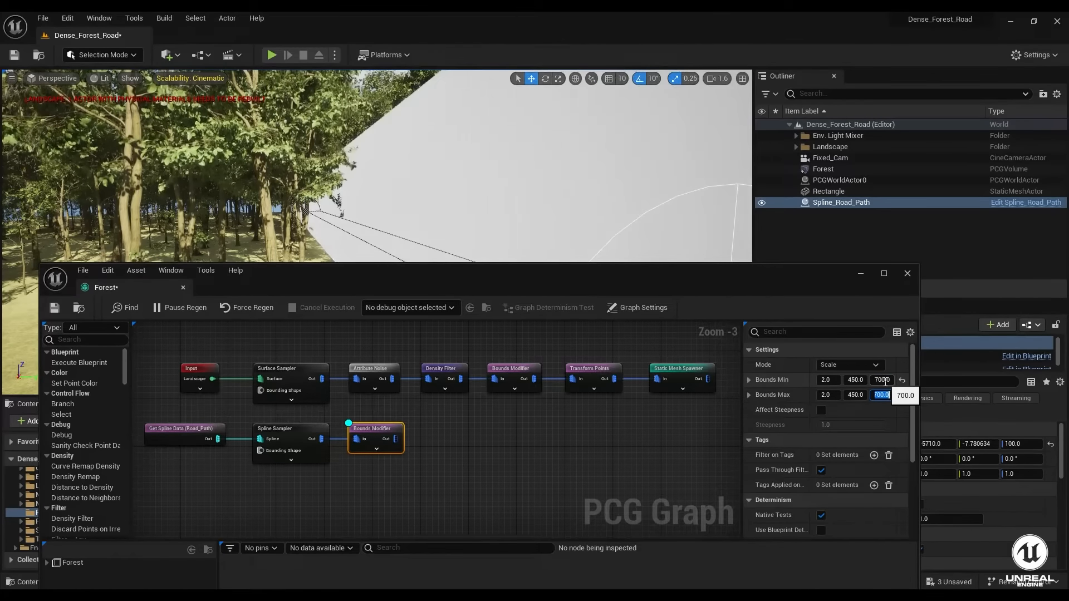
right_drag(397, 202, 459, 208)
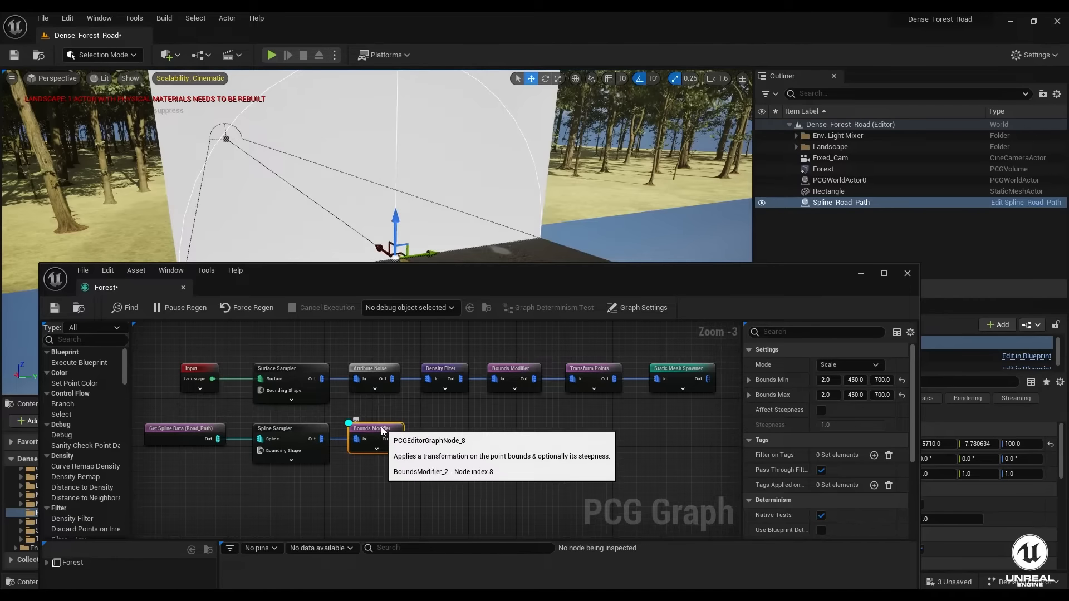
- Add a Difference node from the road Bounds Modifier's output and place it below the Transform Points node
right_drag(565, 428, 457, 444)
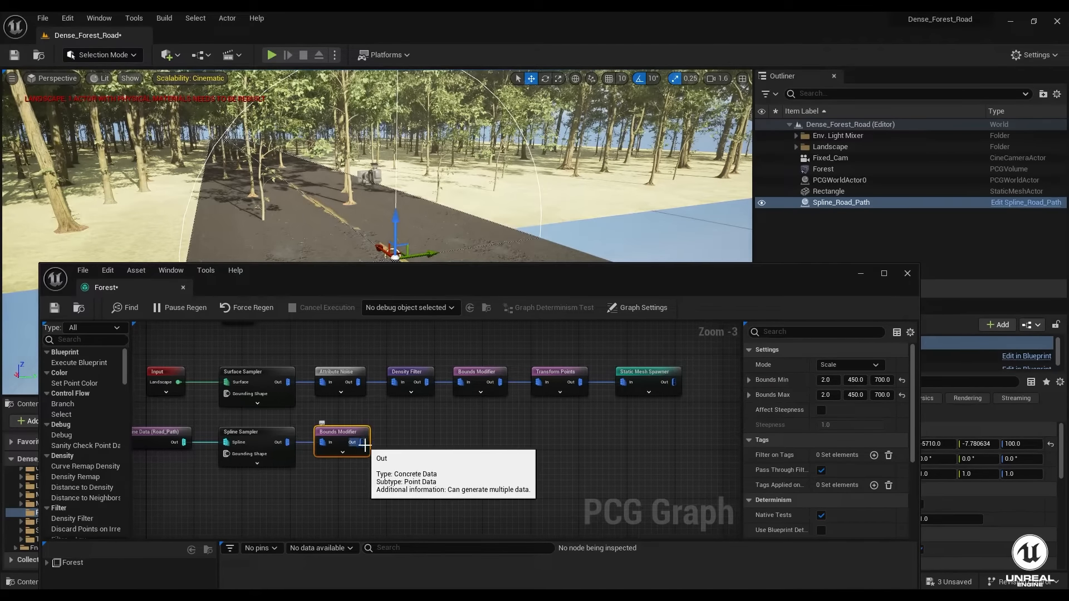
drag(365, 444, 444, 442)
text(Diff)
click(480, 245)
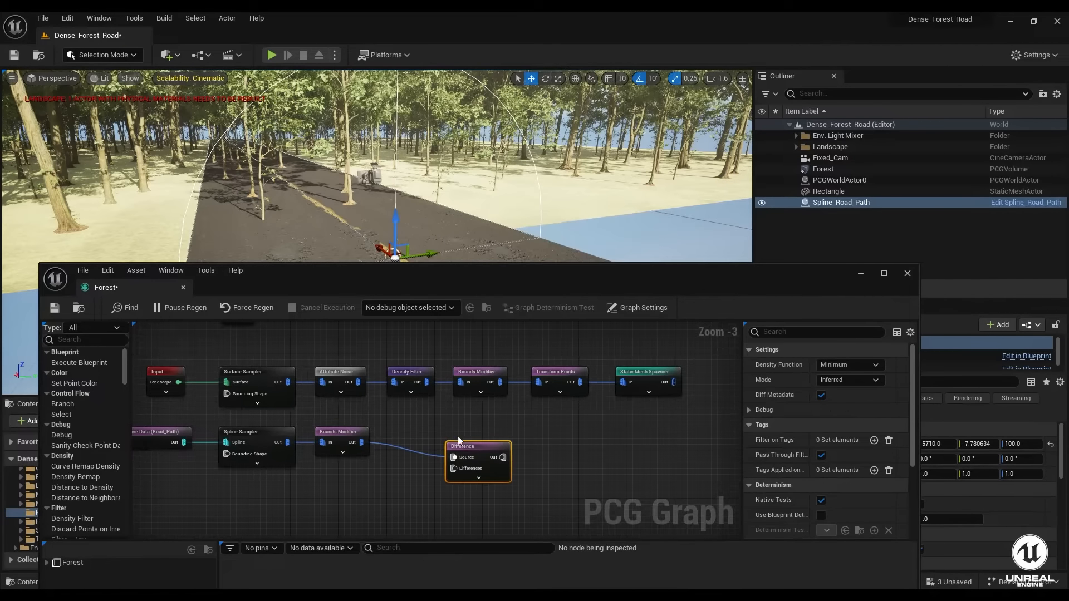
drag(472, 448, 563, 434)
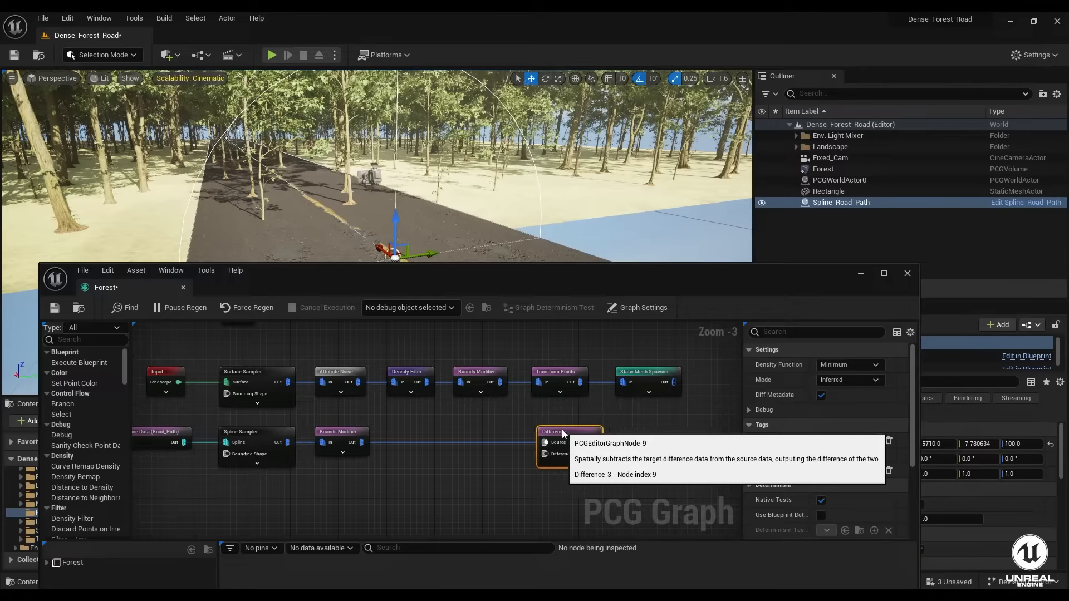
- Disconnect the road's Bounds Modifier from the Difference node, and Transform Points from the Static Mesh Spawner
right_drag(633, 410, 549, 402)
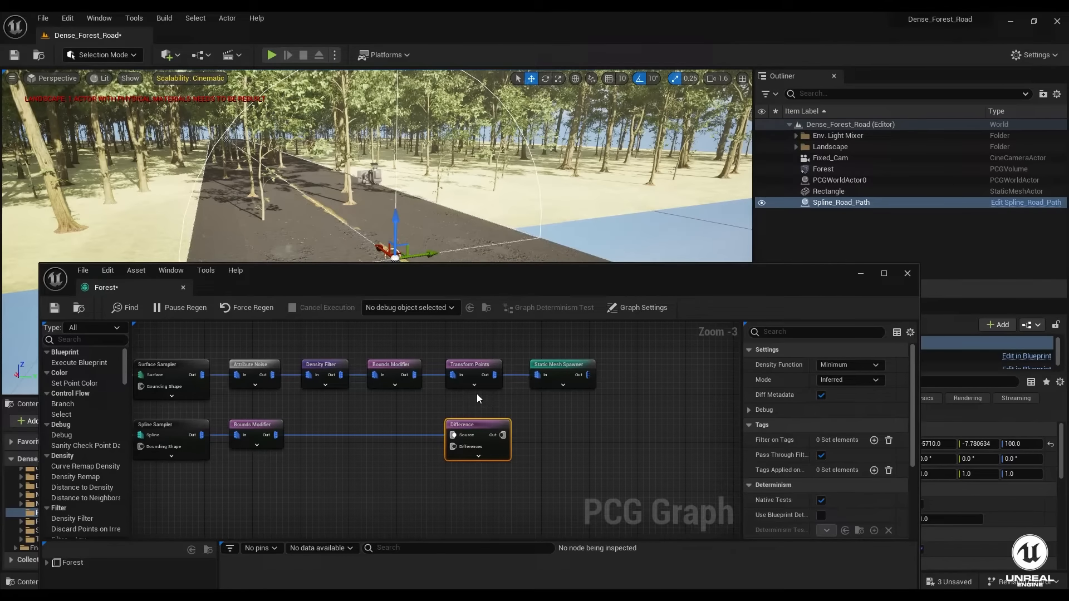
ctrl+click(415, 435)
click(389, 445)
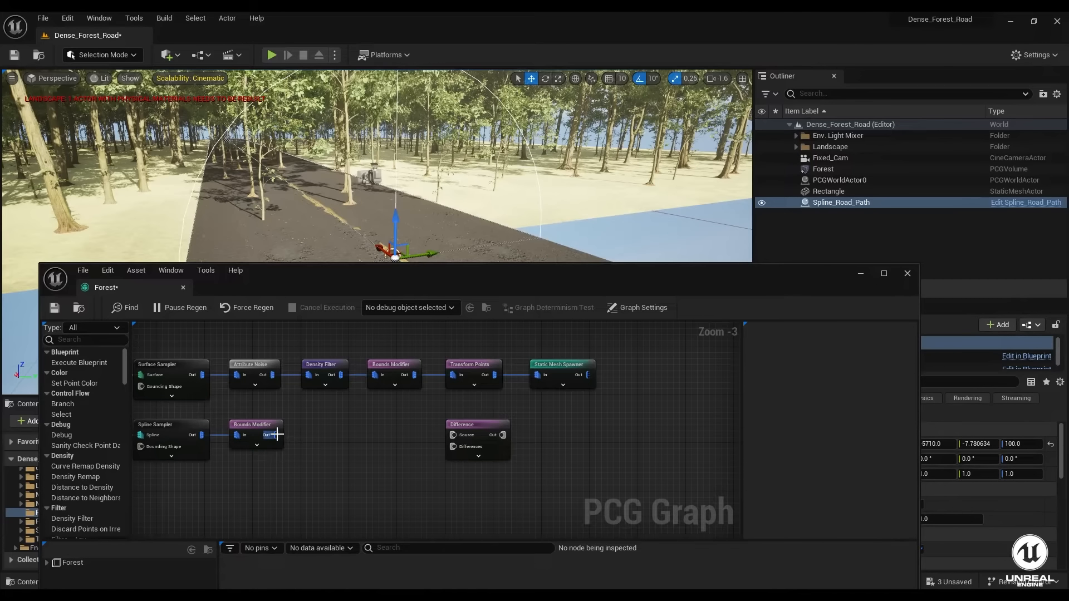
ctrl+click(514, 375)
drag(494, 377, 502, 411)
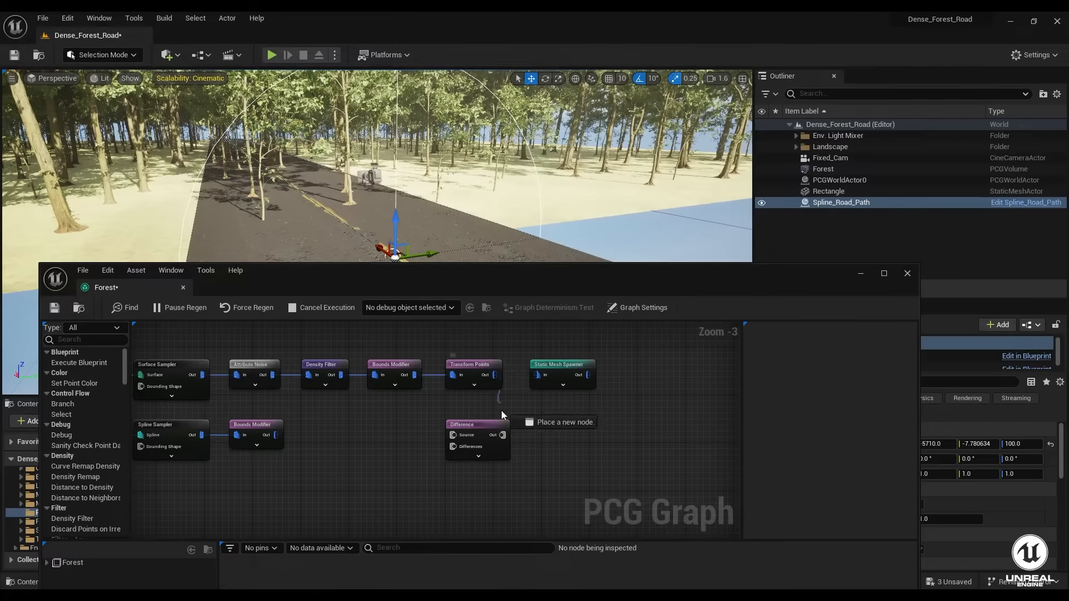
drag(440, 432, 449, 437)
click(438, 459)
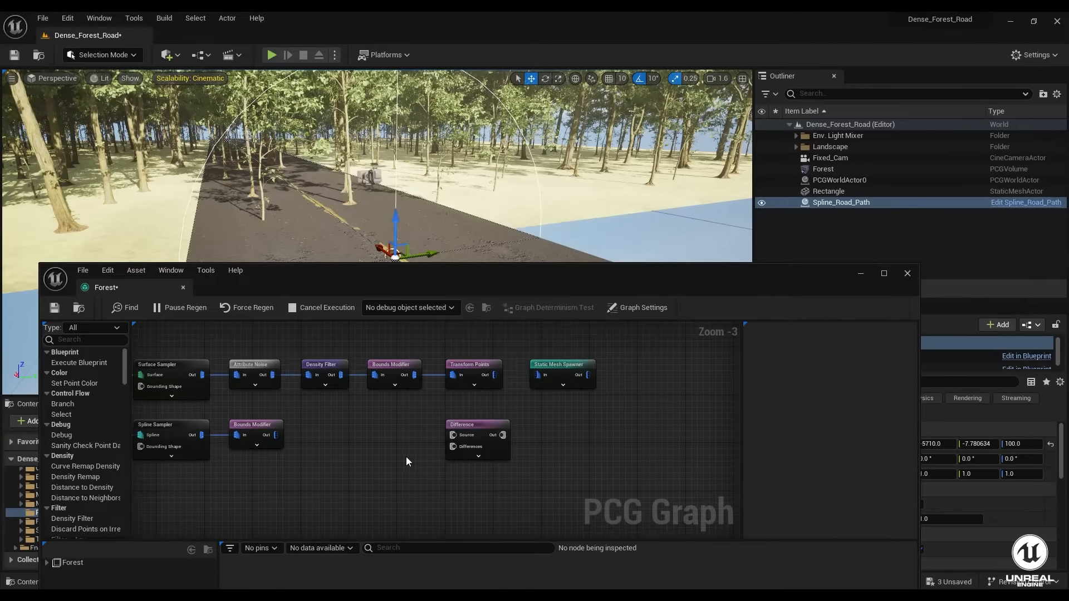
- Connect the road's Bounds Modifier to Differences, Transform Points to Source, and the Difference output to the Static Mesh Spawner
drag(277, 435, 447, 447)
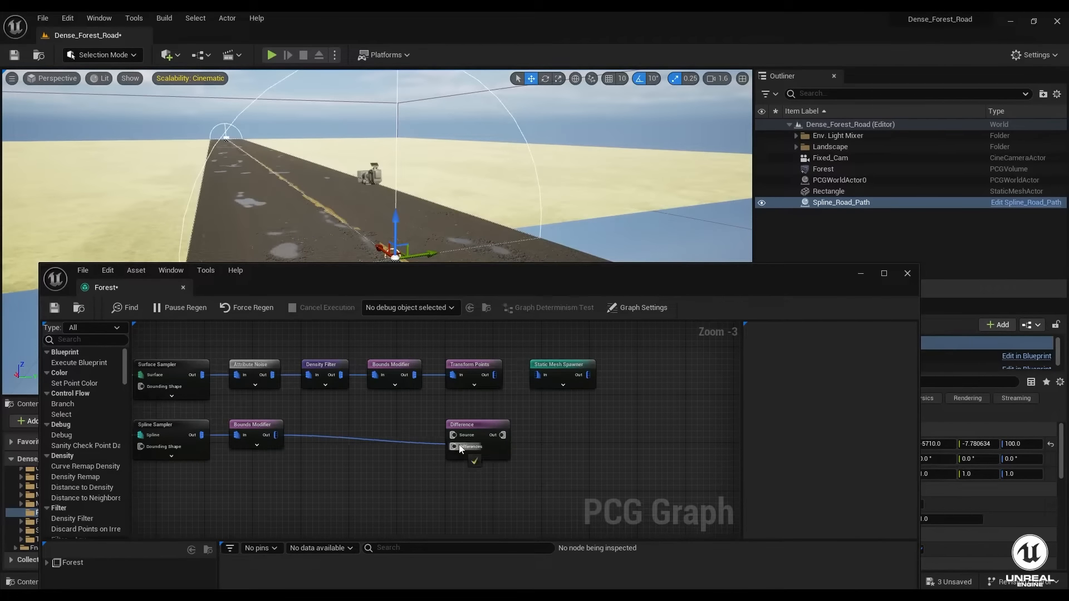
drag(494, 376, 453, 436)
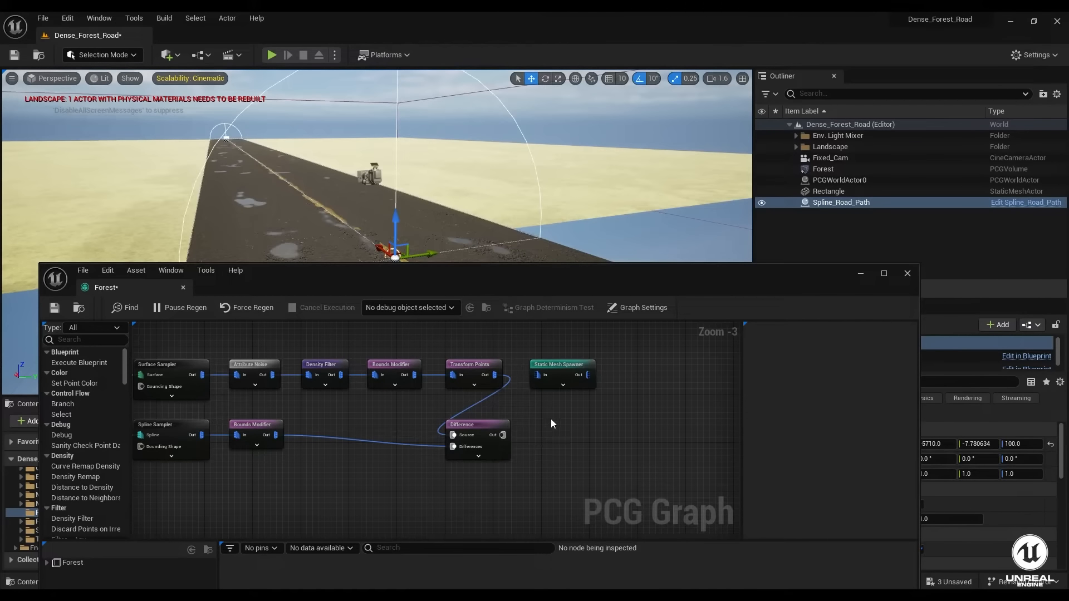
drag(503, 435, 536, 376)
- Inspect the tree-free road in the viewport and save the Dense_Forest_Road level
mouse_move(354, 218)
right_down()
mouse_move(301, 211)
mouse_move(307, 201)
mouse_move(353, 218)
right_up()
key(s)
key(q)
key(e)
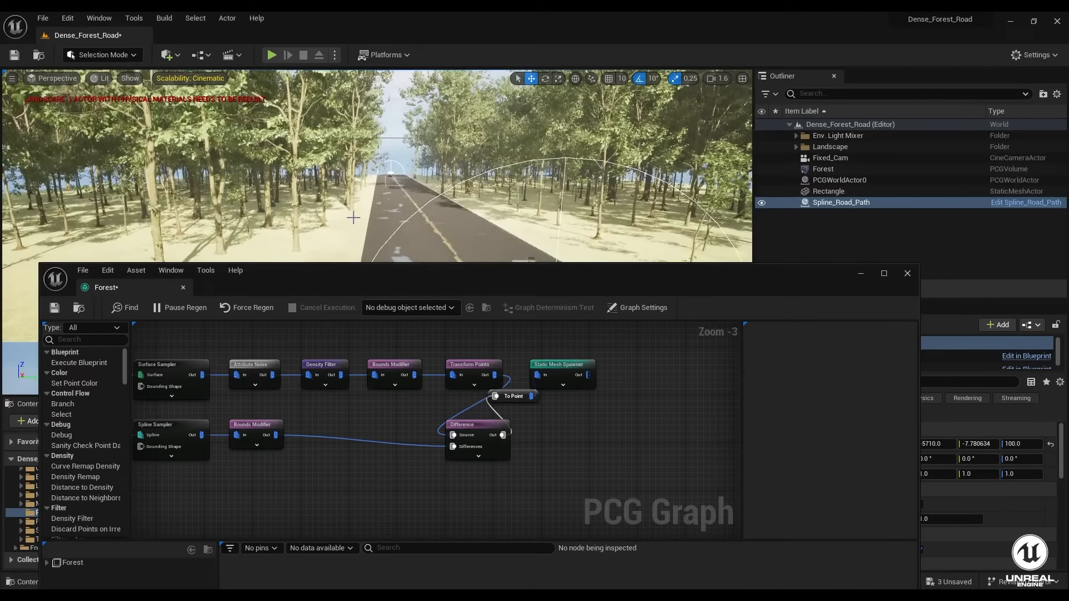
key(ctrl+s)
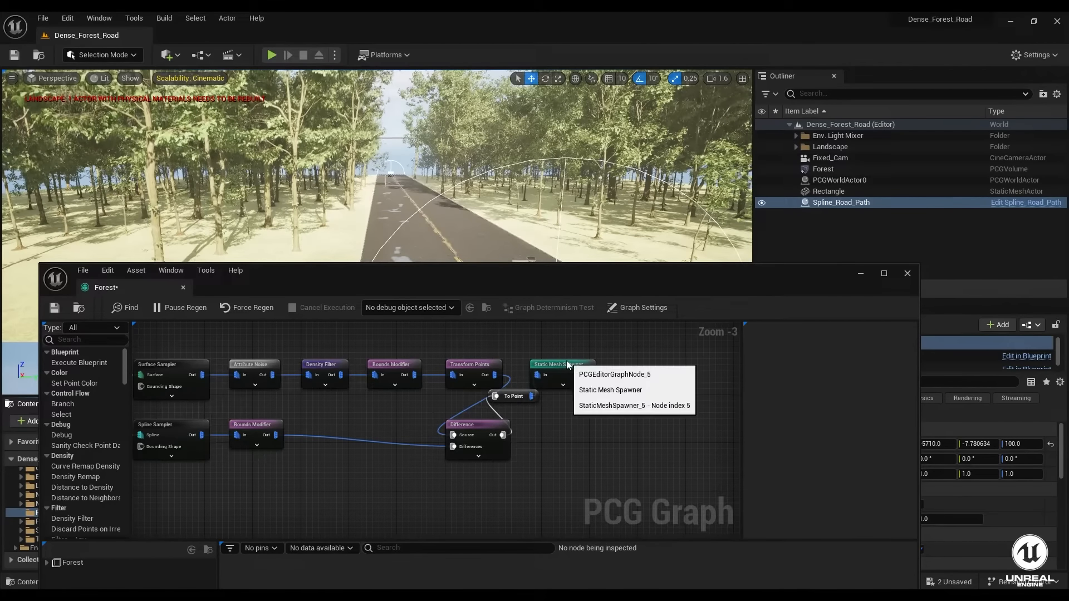
- Spread out the Static Mesh Spawner and To Point nodes to make room for the Difference node, and select that node
drag(567, 364, 679, 361)
drag(513, 397, 593, 411)
drag(407, 413, 522, 468)
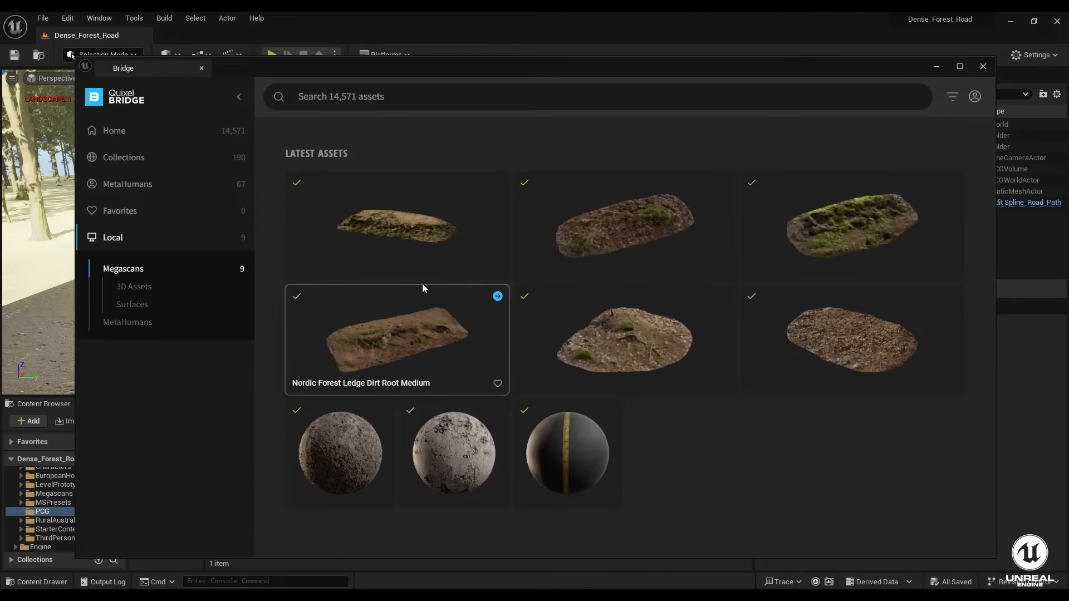
click(853, 362)
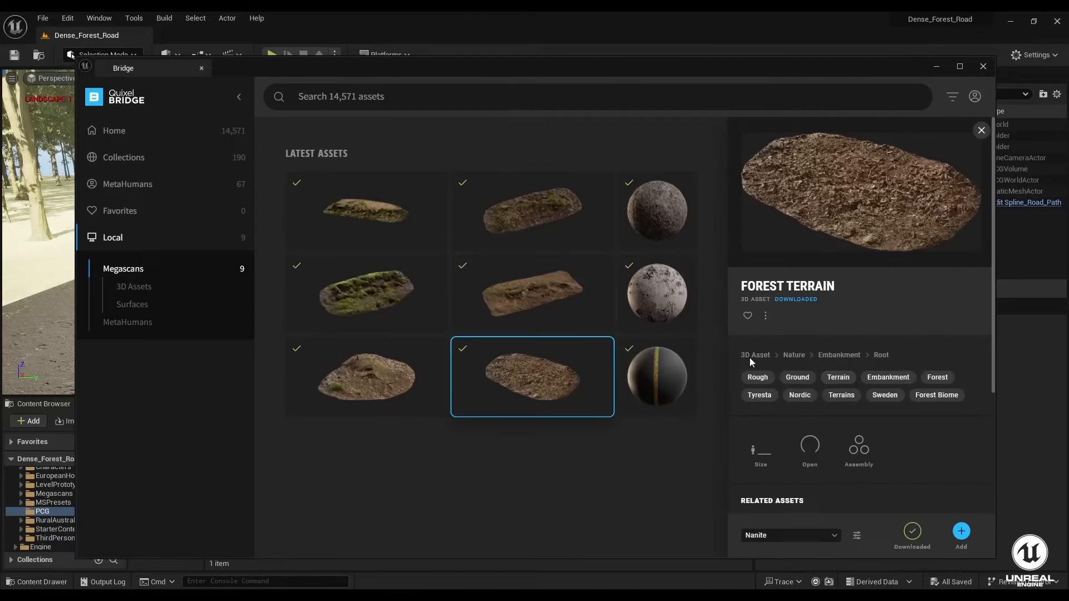
ctrl+click(407, 387)
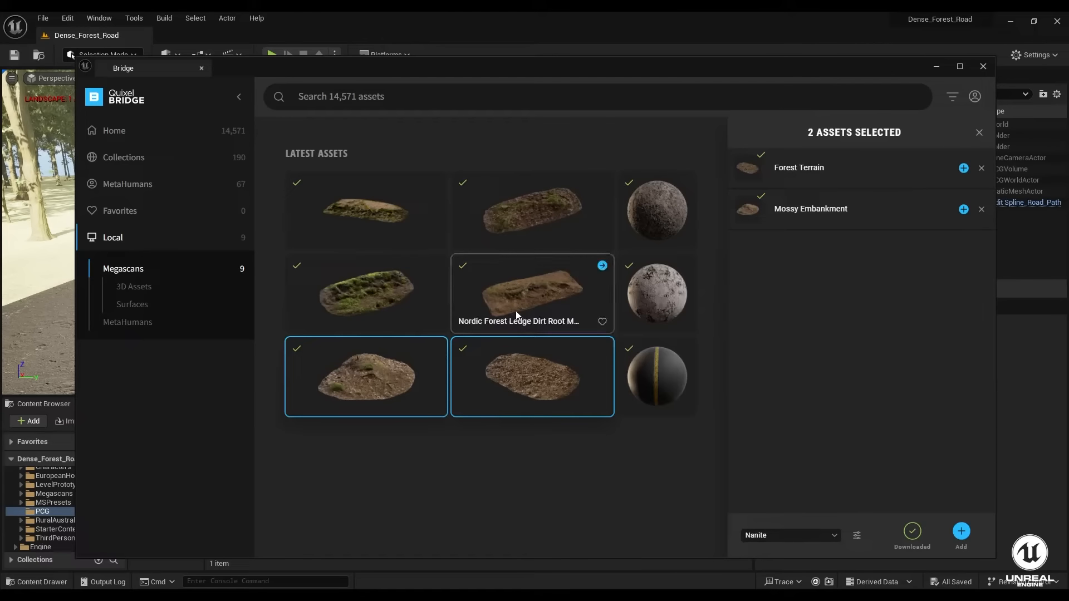
ctrl+click(381, 212)
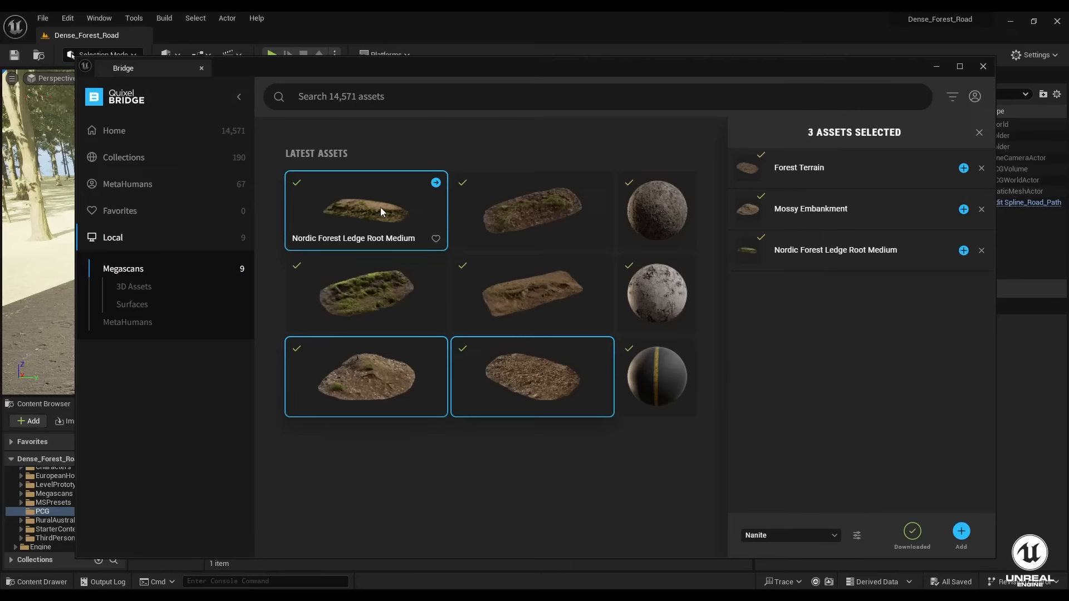
click(380, 207)
- Select both Mossy Embankment assets, Forest Terrain and Nordic Forest Ledge Dirt Root Medium among the local Megascans in Quixel Bridge
click(475, 217)
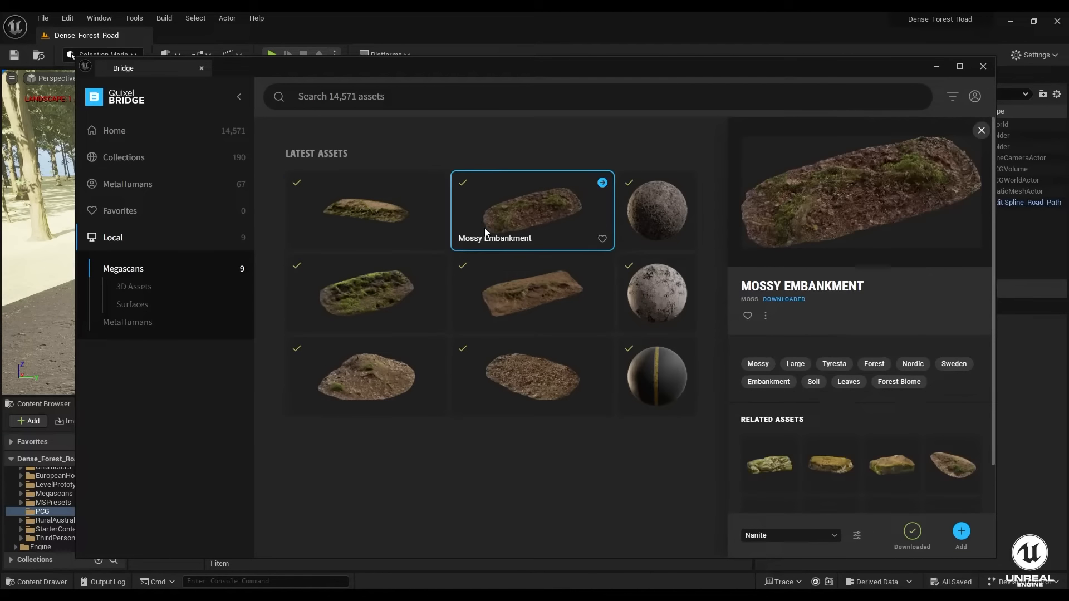
ctrl+click(533, 393)
ctrl+click(389, 392)
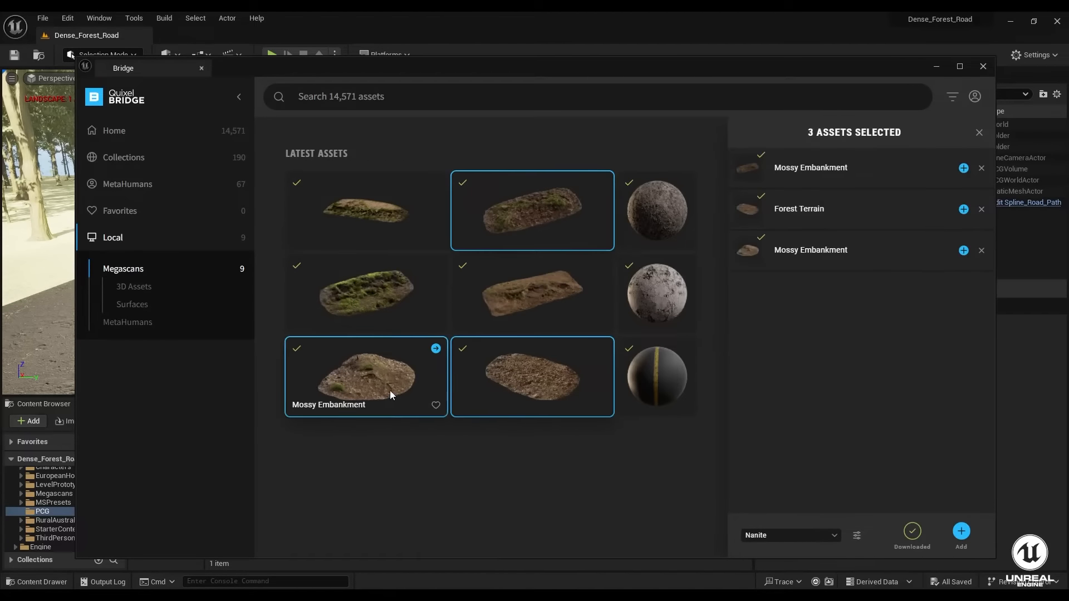
ctrl+click(537, 302)
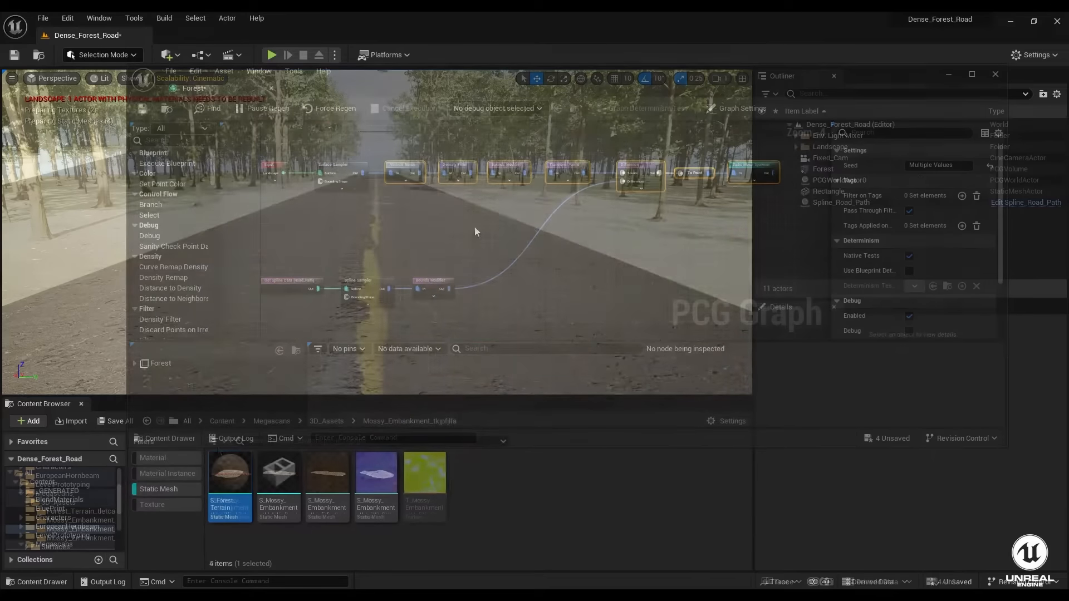
- Paste the copied node chain from Attribute Noise to Static Mesh Spawner and align it beneath the original chain
key(ctrl+v)
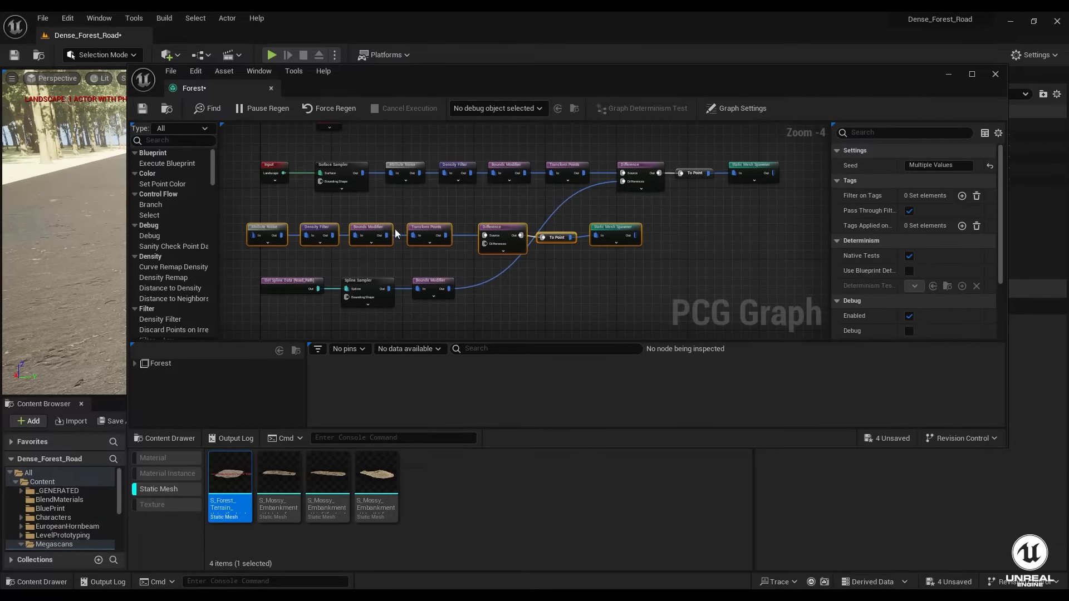
drag(379, 228, 517, 210)
click(462, 259)
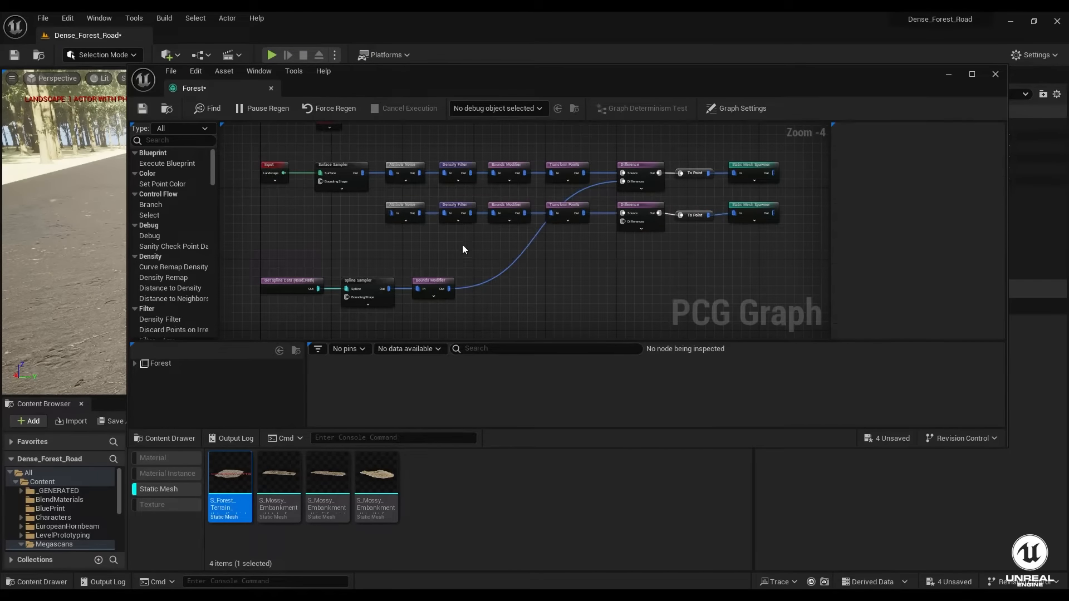
right_drag(462, 245, 435, 272)
drag(669, 242, 671, 237)
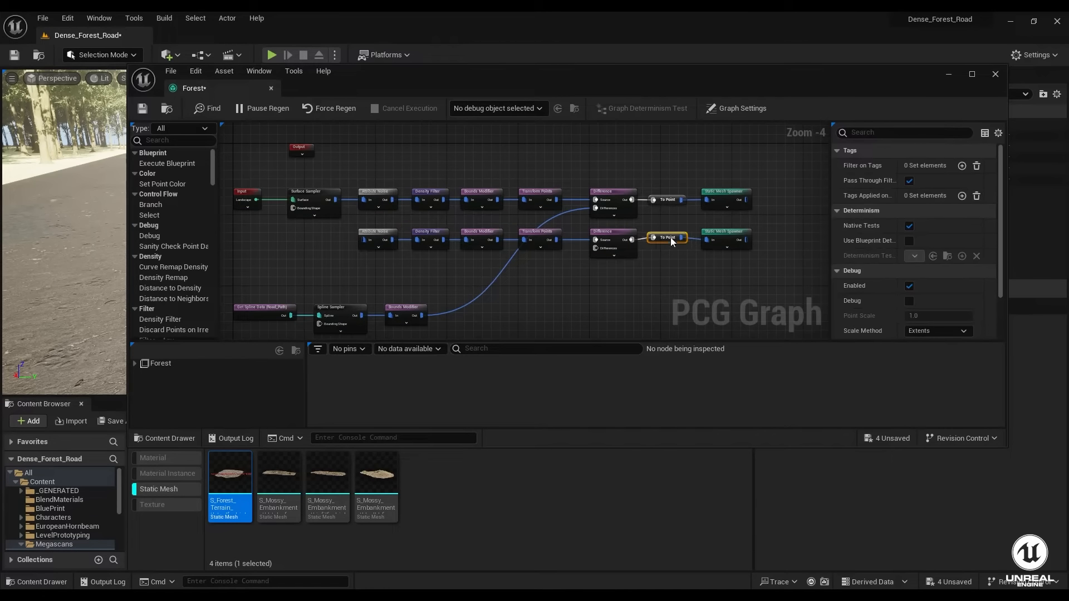
drag(331, 236, 765, 252)
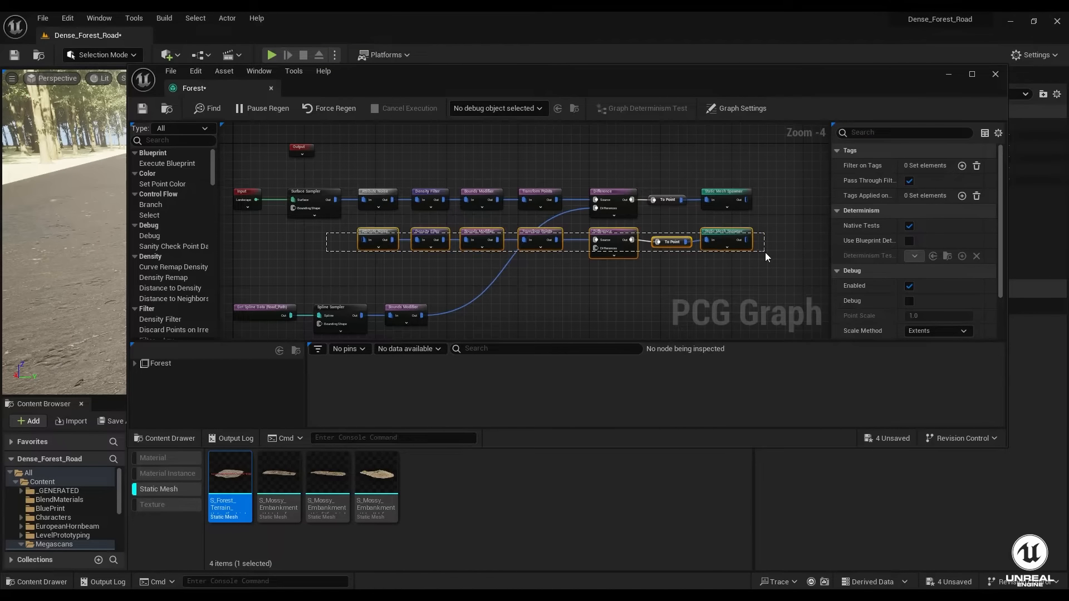
- Clear the lower Static Mesh Spawner's mesh entries and add four empty ones
click(723, 236)
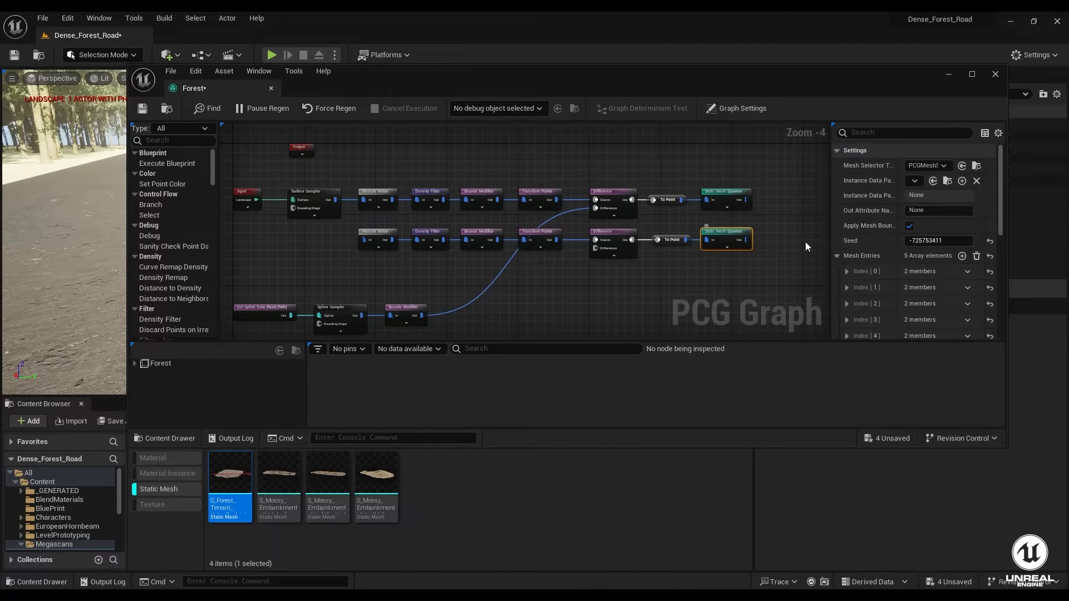
click(977, 256)
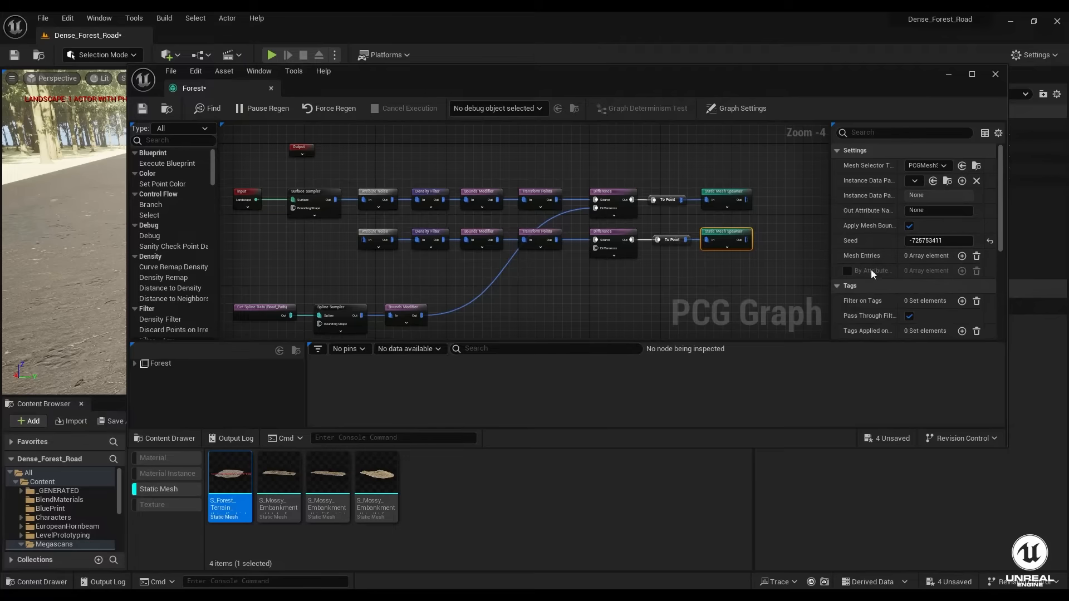
click(962, 256)
click(962, 255)
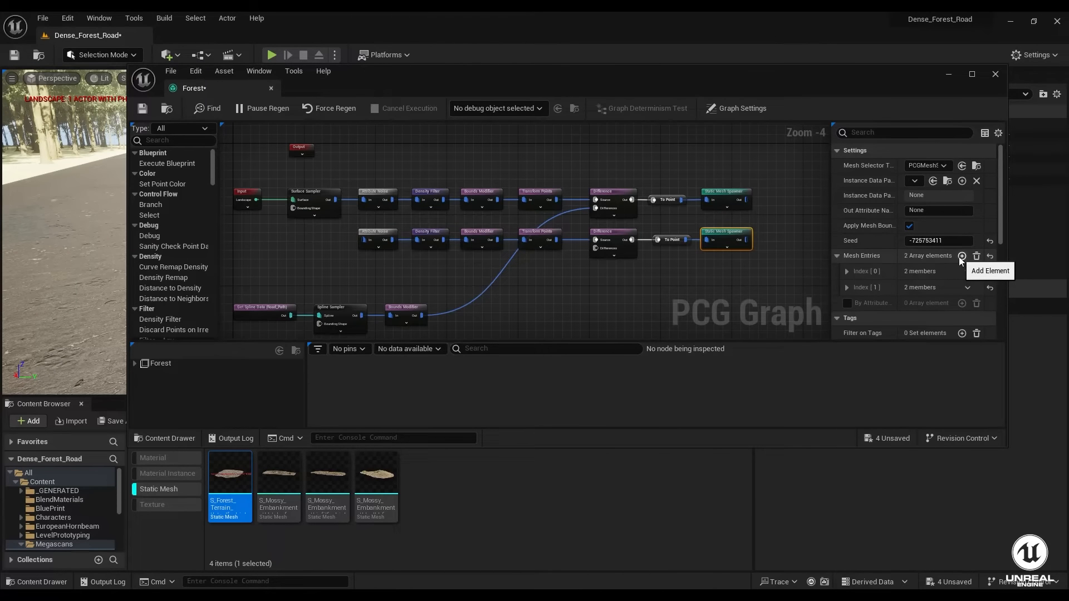
click(962, 255)
- Assign the S_Forest_Terrain mesh to mesh entry Index 0 of the lower Static Mesh Spawner
click(847, 271)
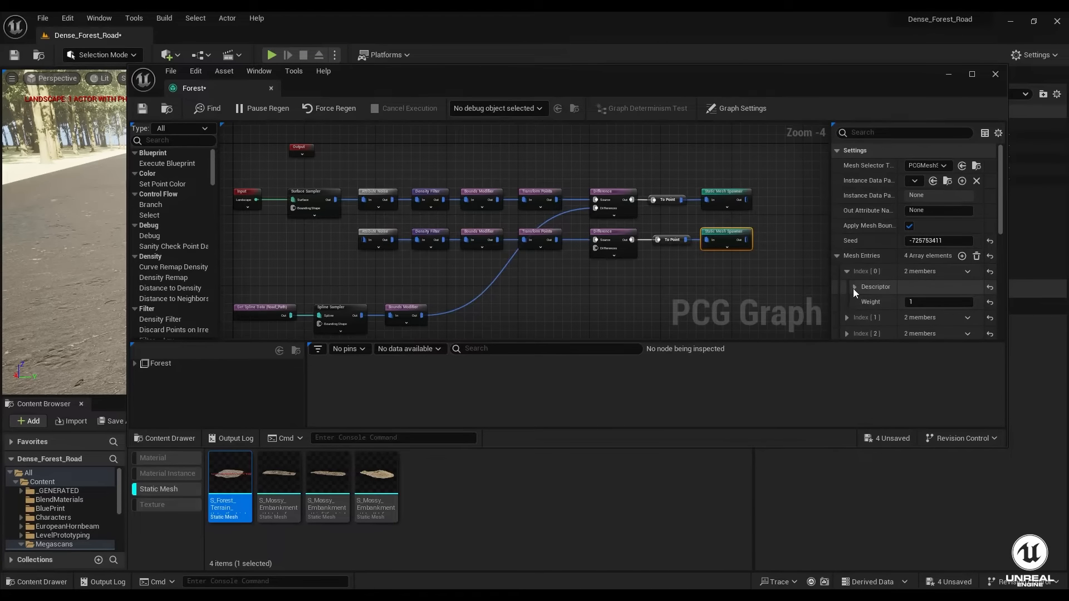
click(855, 287)
scroll(883, 296, down, 2)
drag(230, 475, 922, 293)
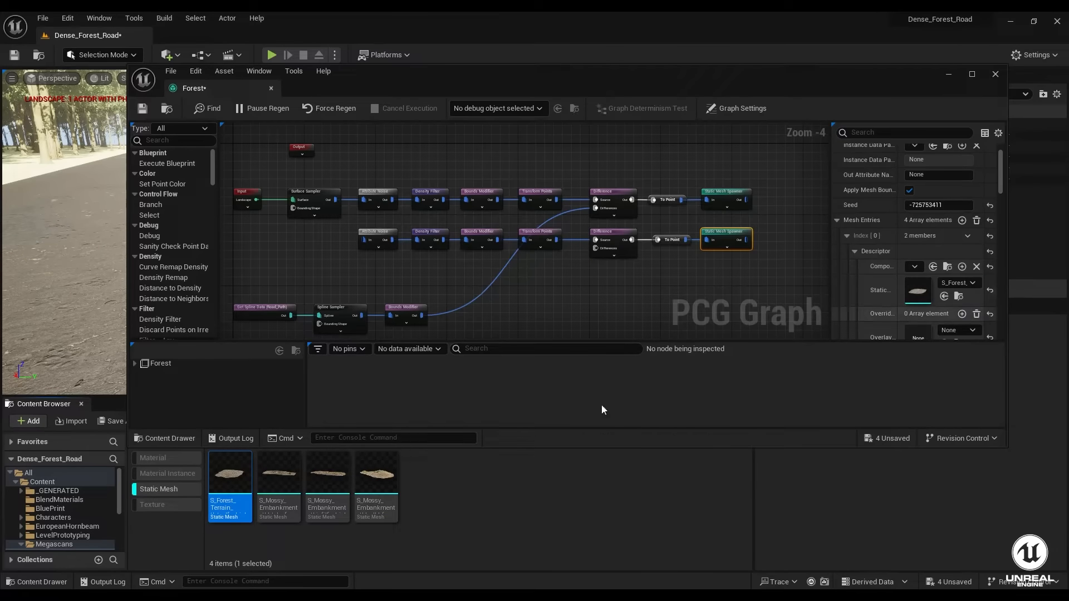
click(854, 251)
click(847, 235)
- Assign the first S_Mossy_Embankment mesh to mesh entry Index 1
click(847, 253)
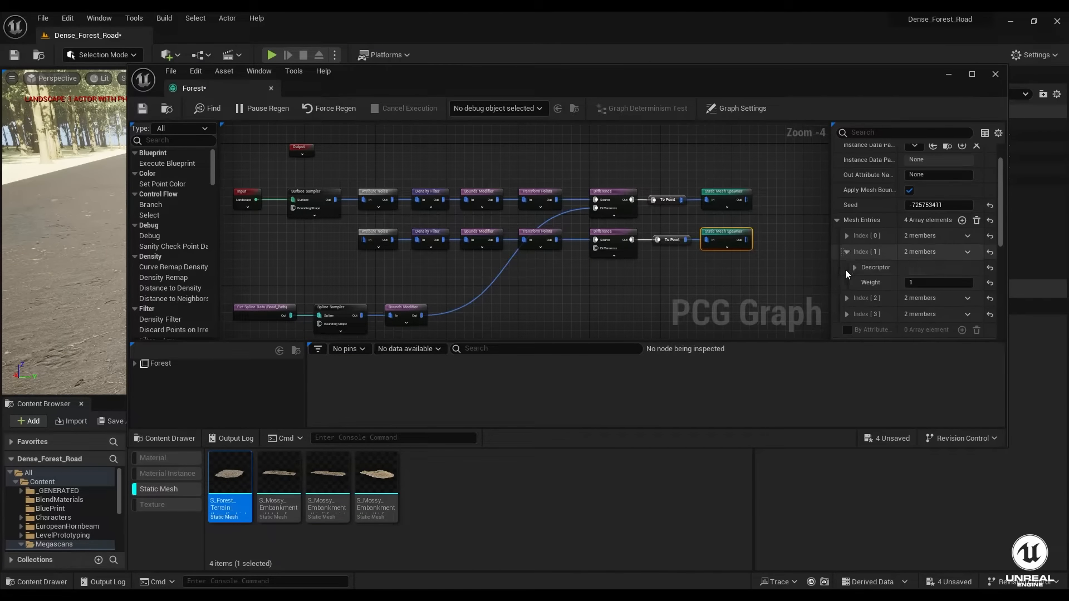
drag(271, 477, 919, 307)
click(855, 268)
click(847, 251)
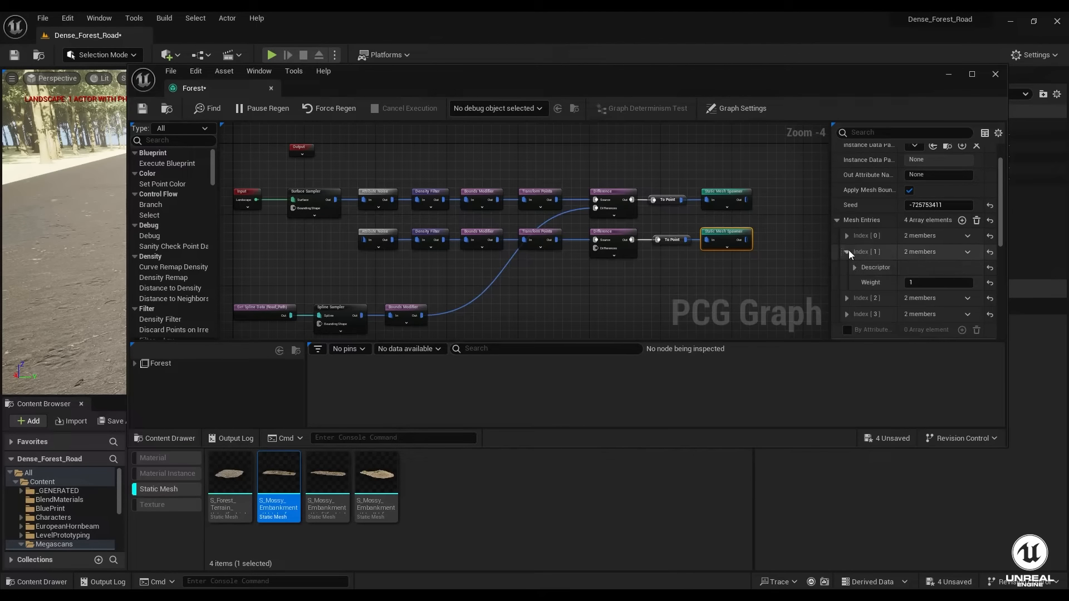
- Assign the second S_Mossy_Embankment mesh to mesh entry Index 2
click(847, 267)
click(855, 283)
click(855, 284)
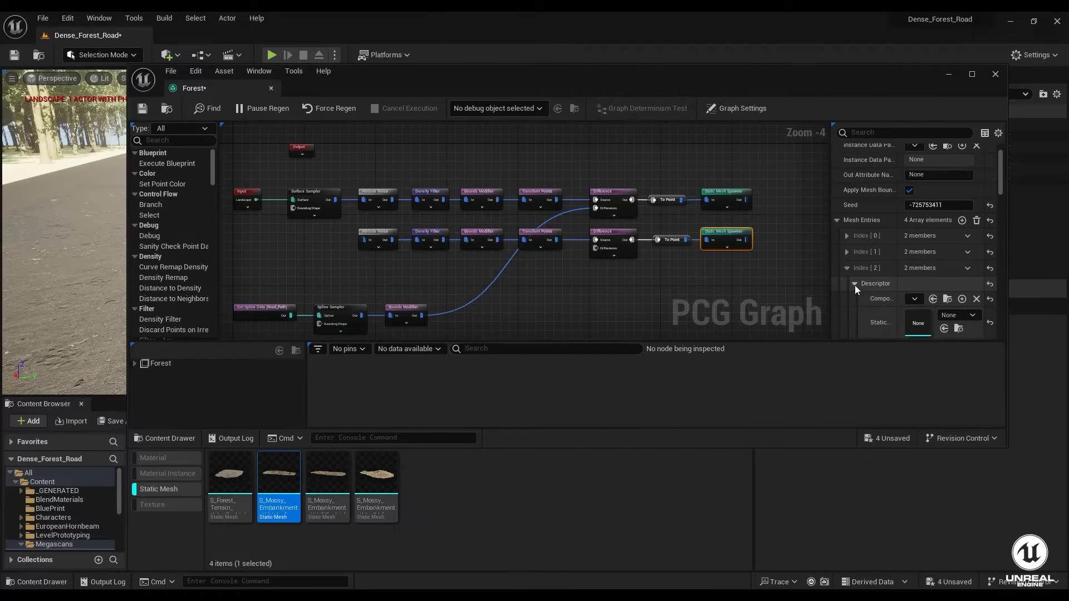
drag(327, 476, 911, 311)
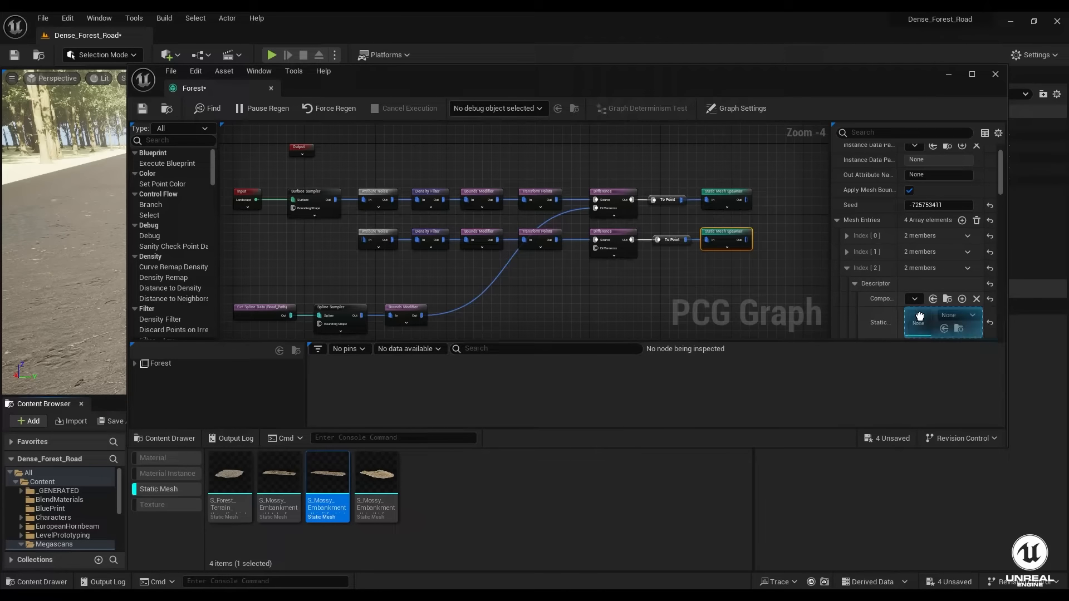
click(855, 282)
click(847, 268)
- Assign the last S_Mossy_Embankment mesh to mesh entry Index 3
click(847, 284)
click(856, 300)
drag(388, 471, 913, 334)
click(855, 299)
click(846, 284)
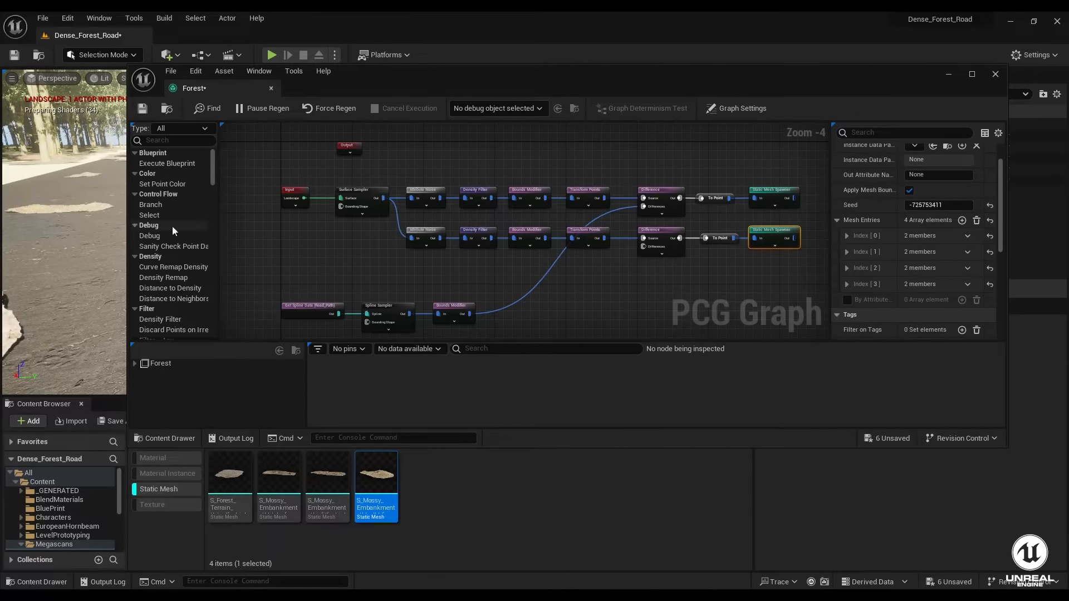
- Move the graph window to uncover the viewport, and connect the road's Bounds Modifier to the lower Difference node's Differences input
drag(419, 74, 387, 235)
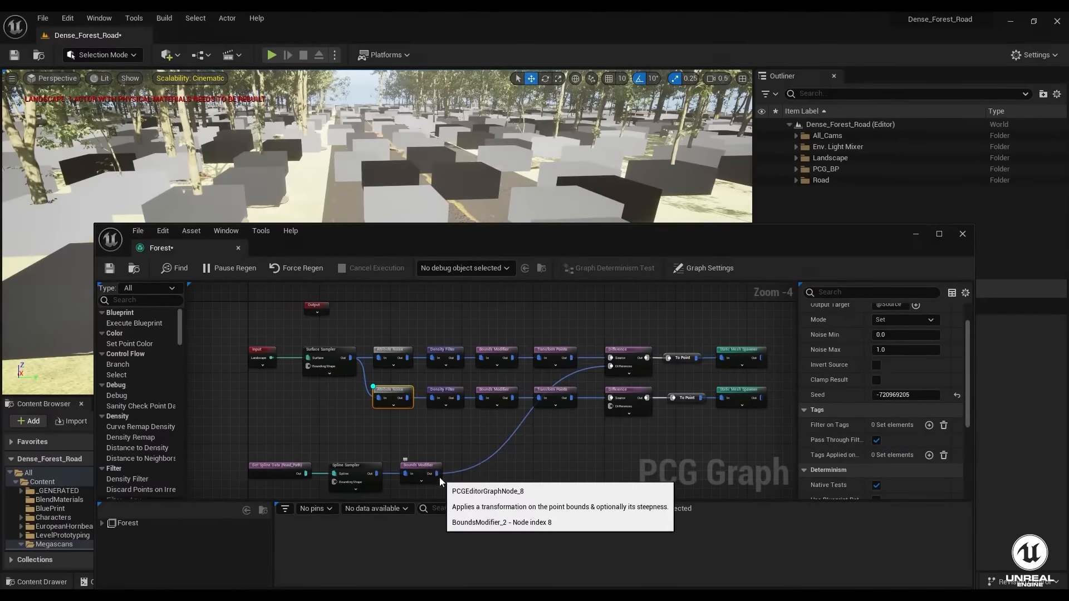
drag(437, 473, 612, 406)
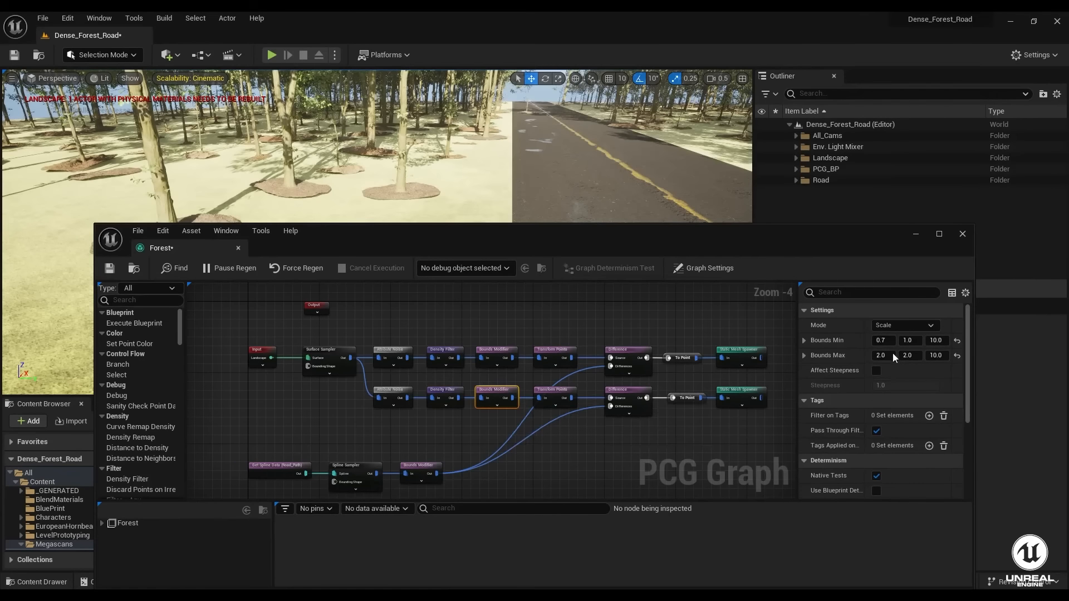
- Delete the Bounds Modifier from the lower chain and connect its Density Filter directly to Transform Points
right_click(526, 399)
right_click(471, 399)
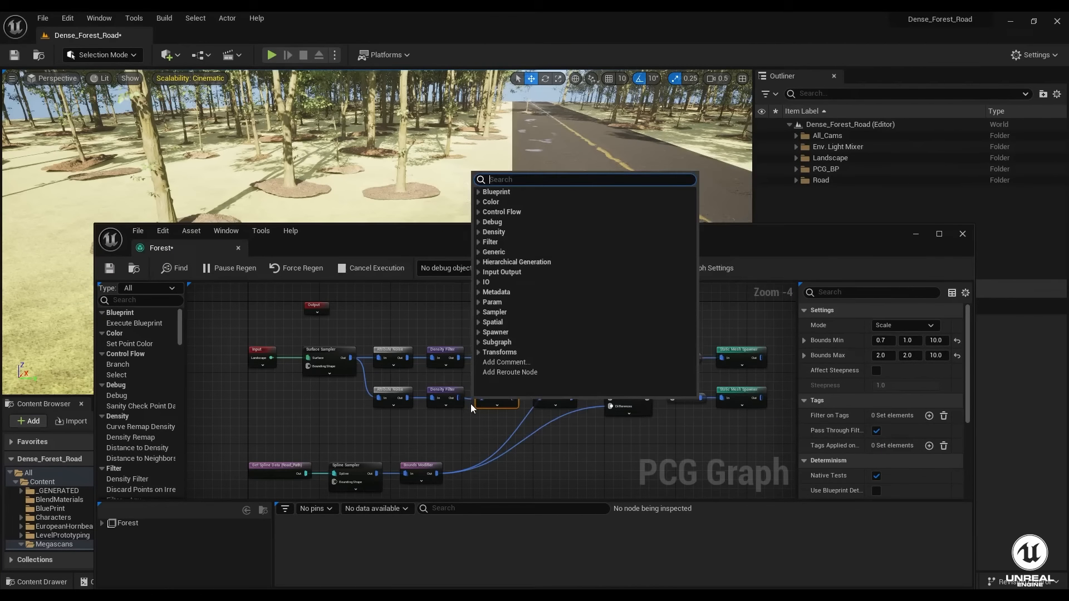
click(470, 415)
click(496, 393)
key(Delete)
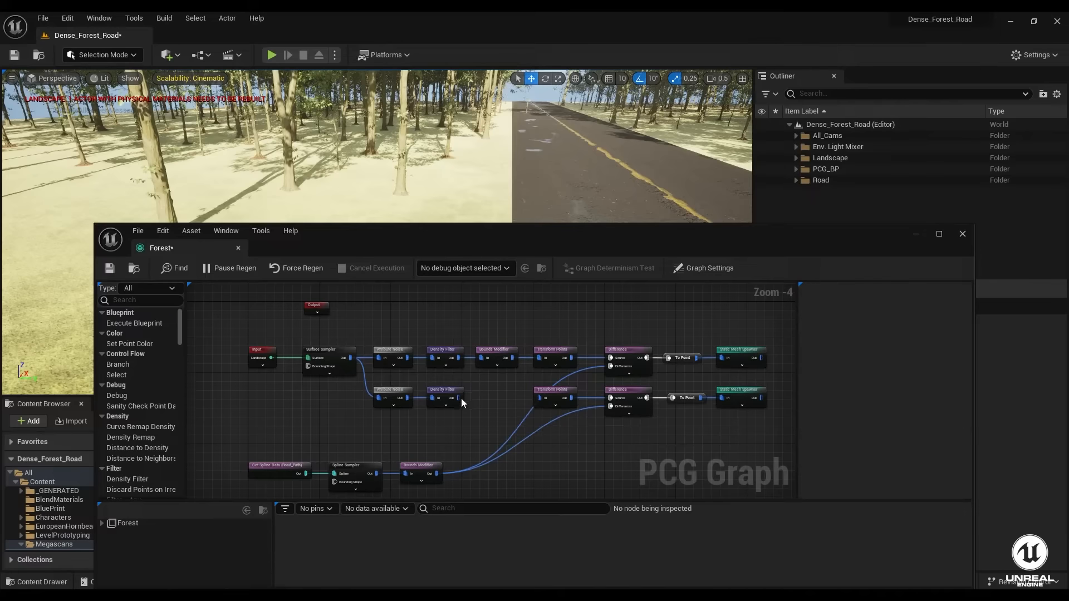
drag(458, 397, 539, 399)
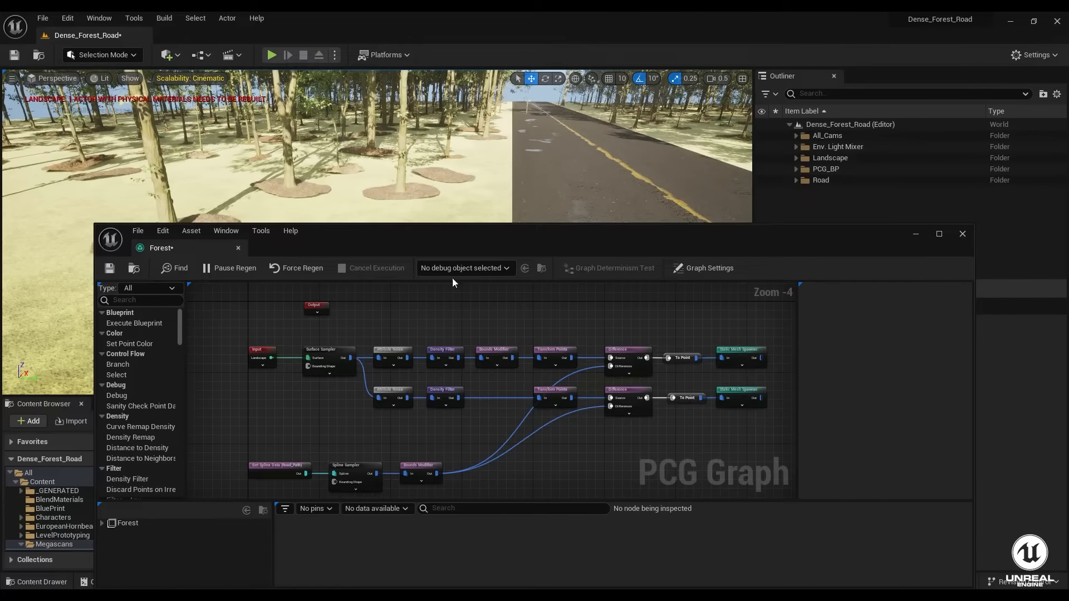
- Set the lower Transform Points node's Offset Max Z to -10
click(557, 389)
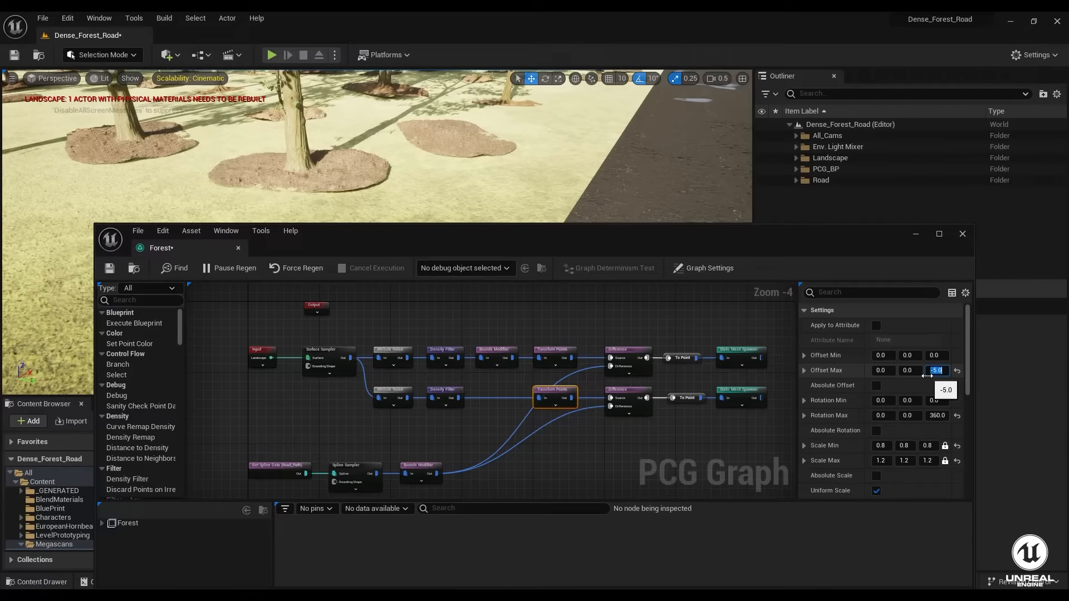
text(0)
key(Return)
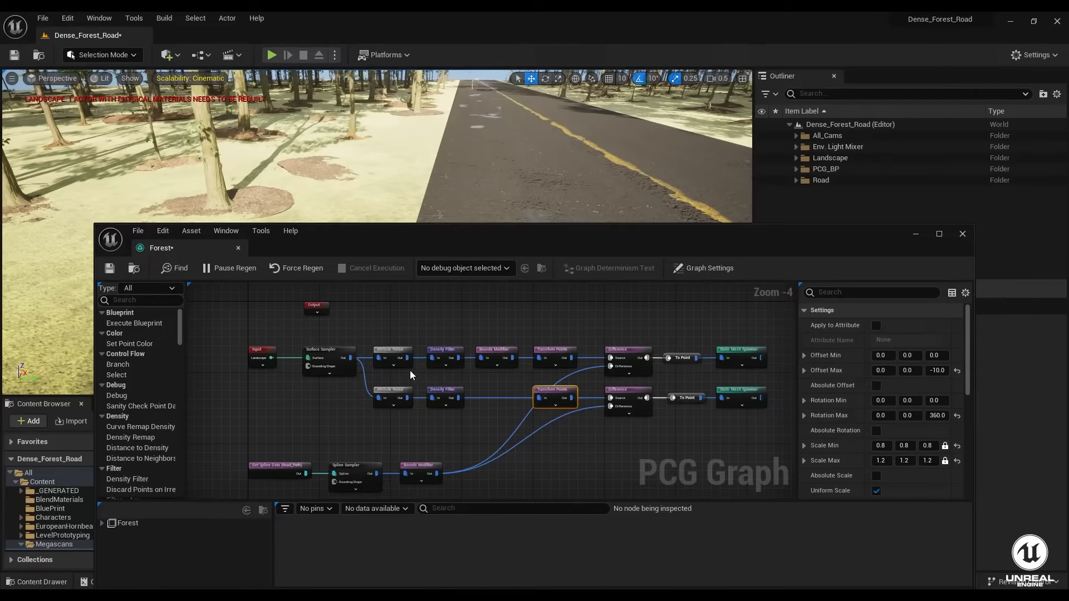
- Set the Surface Sampler's Points Per Squared Meter to 10
click(405, 396)
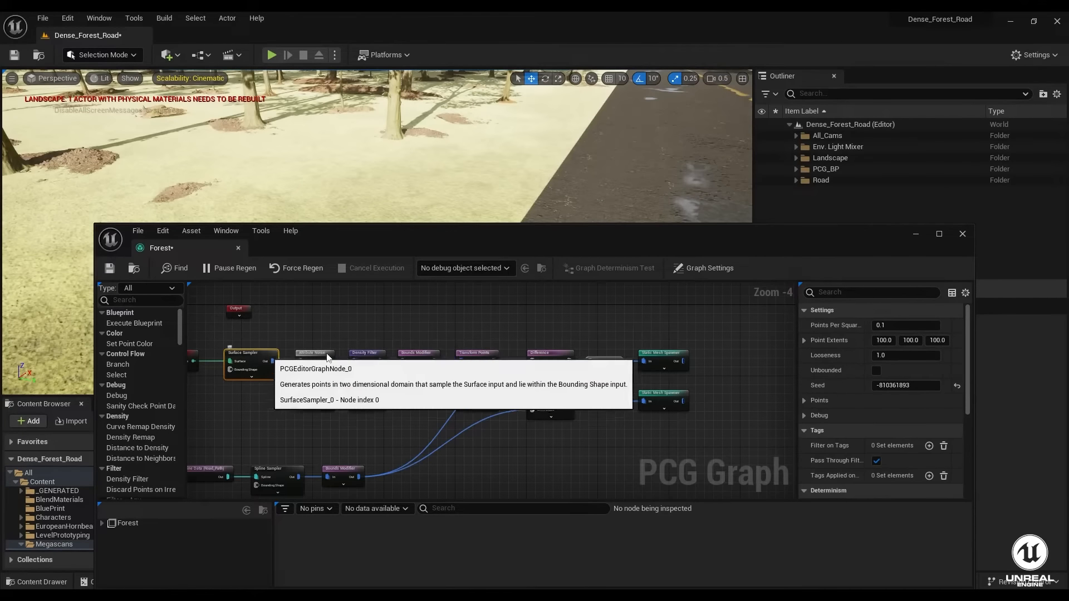
click(254, 362)
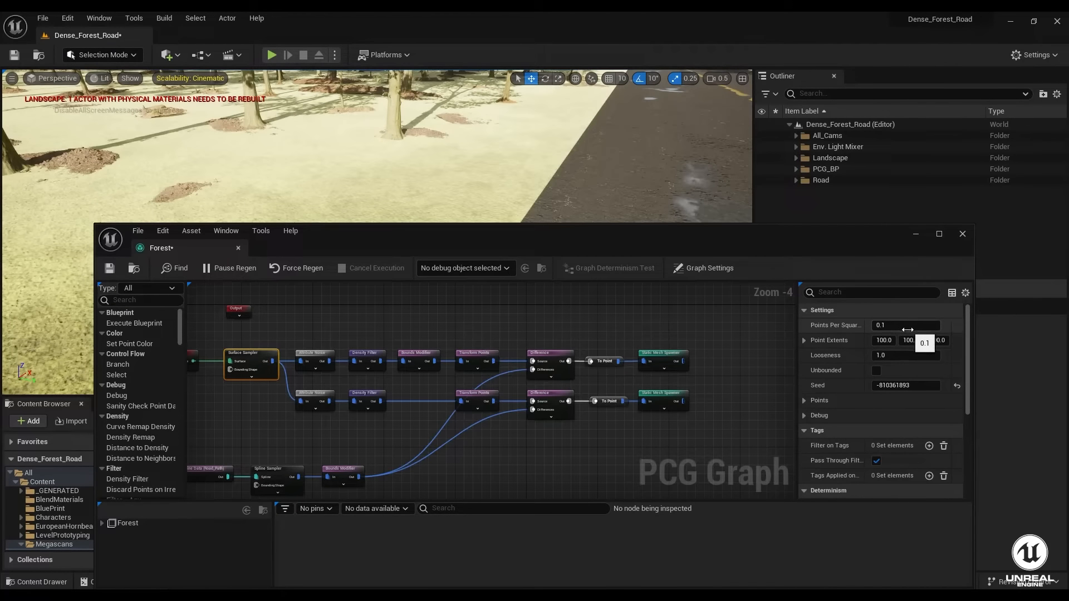
click(891, 326)
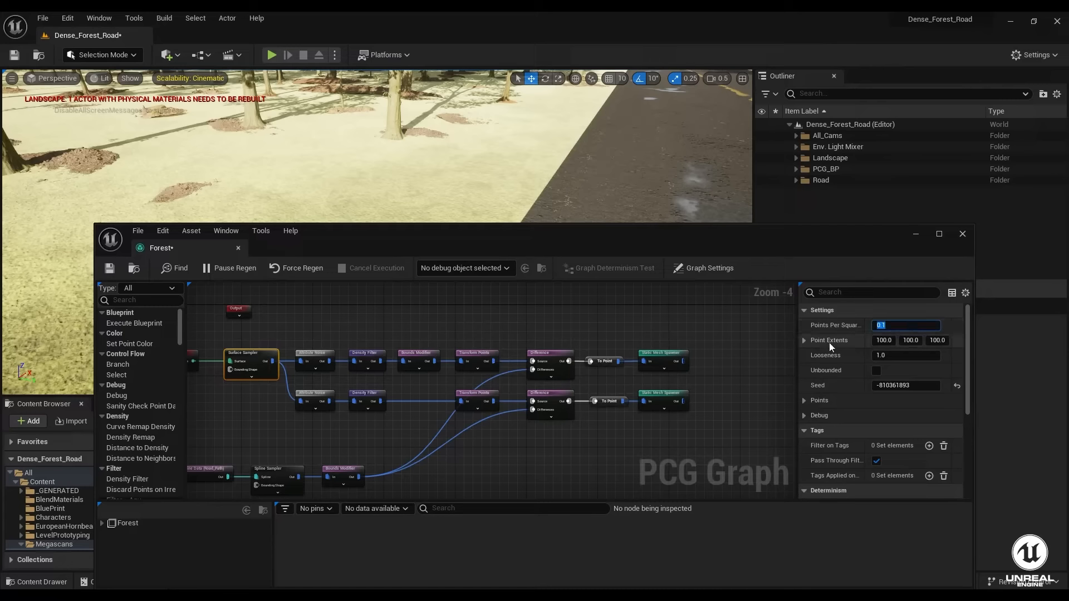
text(10)
key(Return)
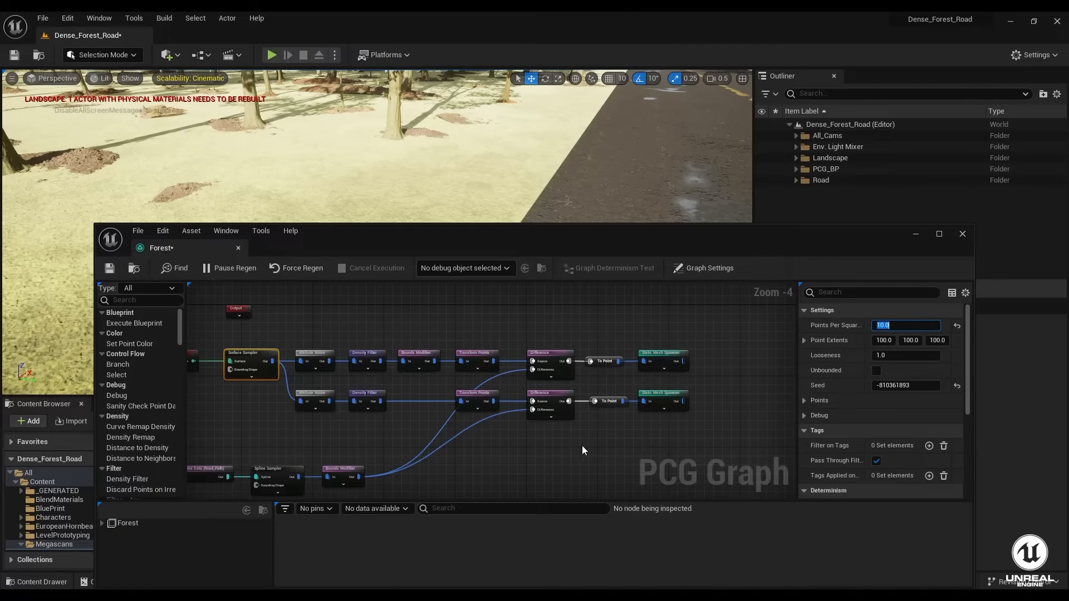
click(591, 448)
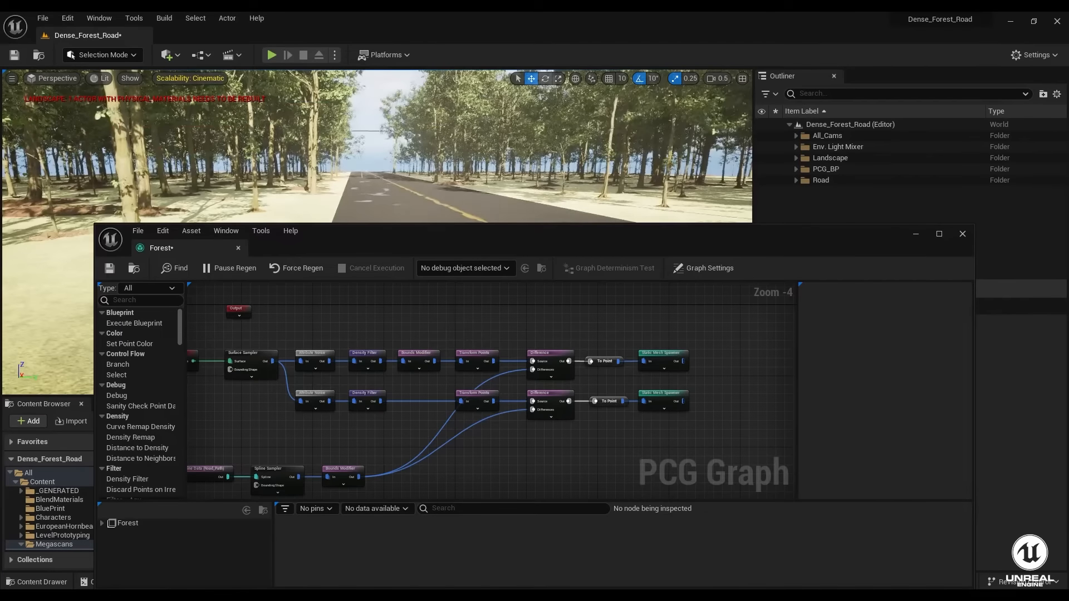
- Check the lower Attribute Noise node's settings and turn on the debug point display for the Surface Sampler
right_drag(273, 406, 328, 408)
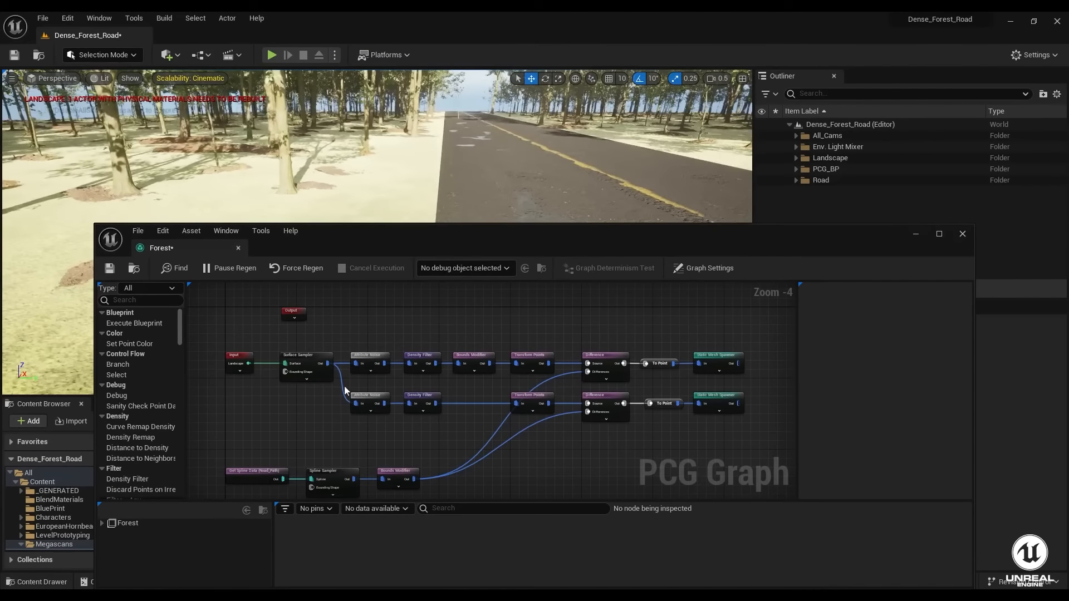
click(363, 393)
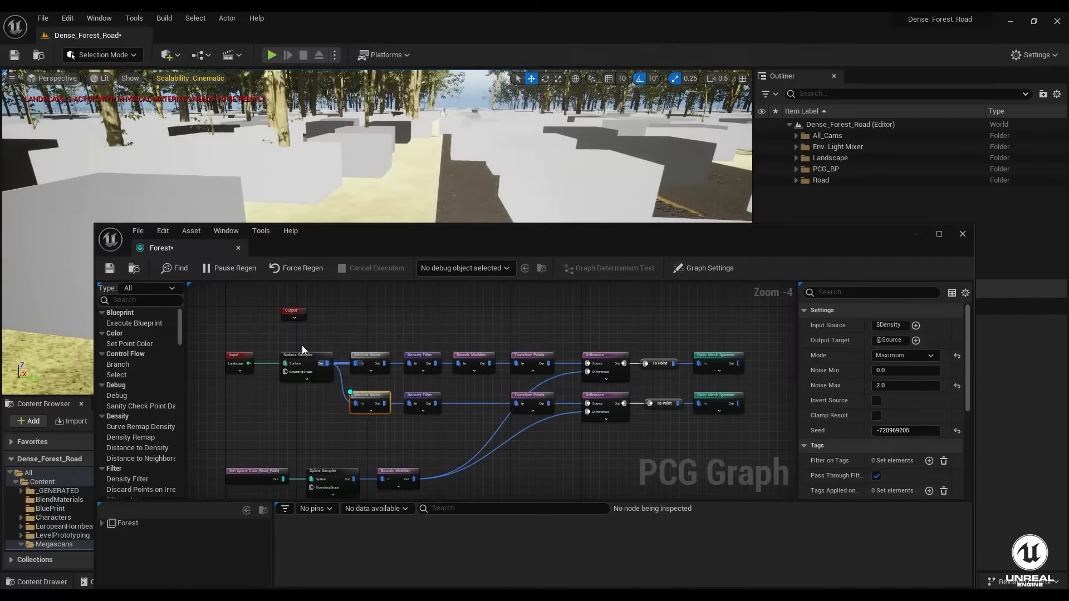
click(299, 353)
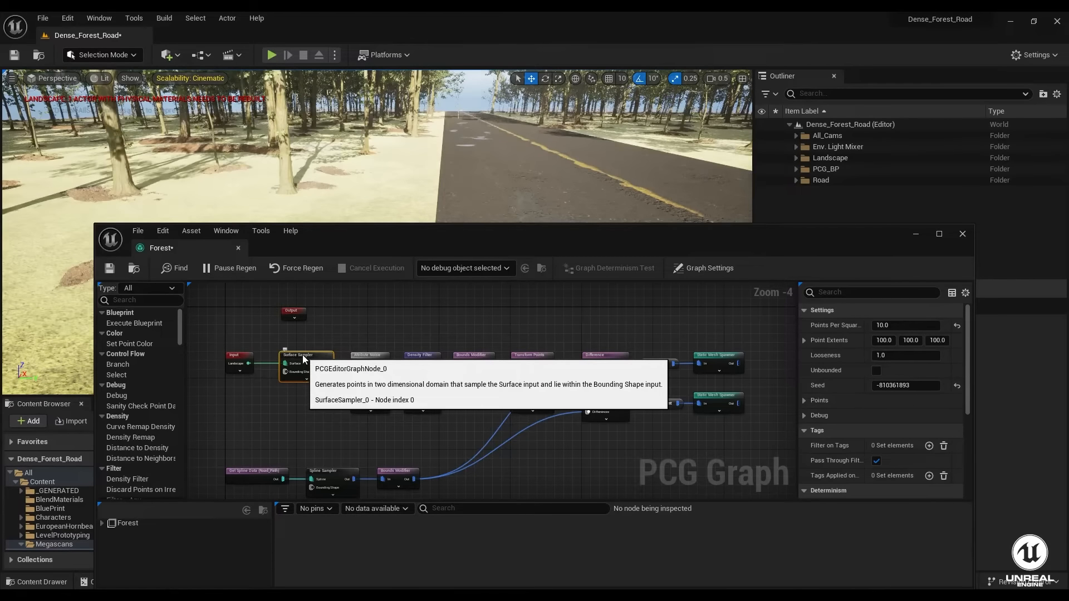
key(d)
right_drag(356, 162, 385, 187)
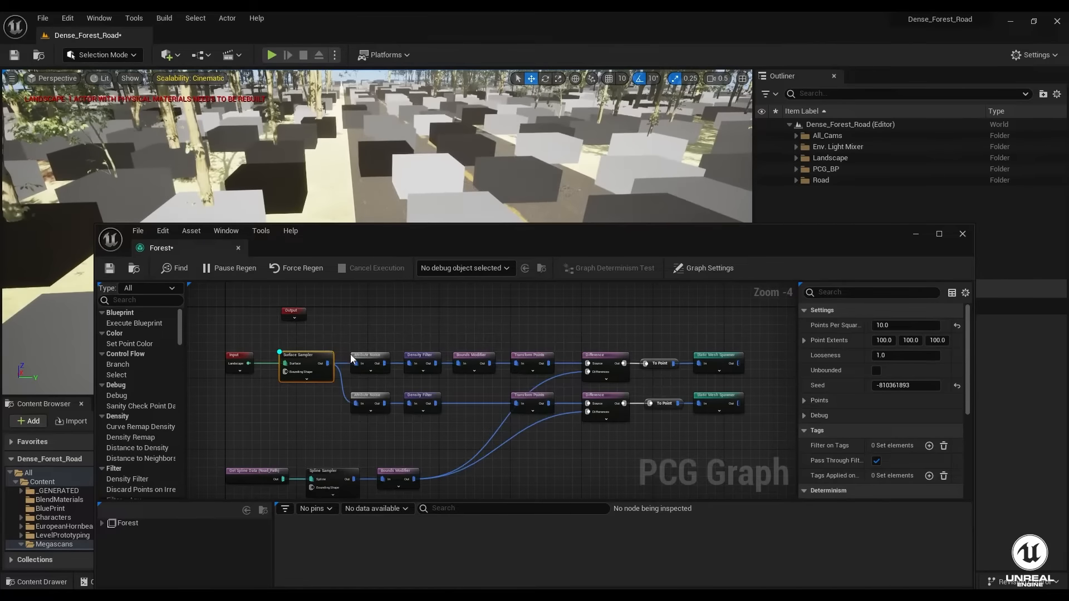
- Set the Surface Sampler's Point Extents to 10 on X, Y and Z
click(883, 342)
text(10)
click(915, 342)
text(10)
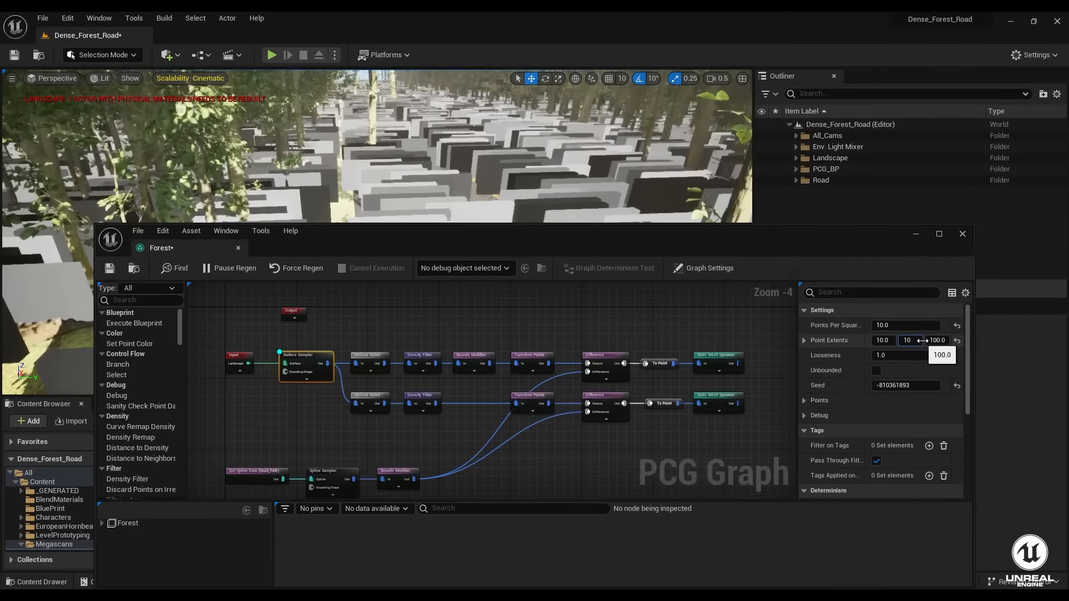
click(936, 341)
text(10)
key(Return)
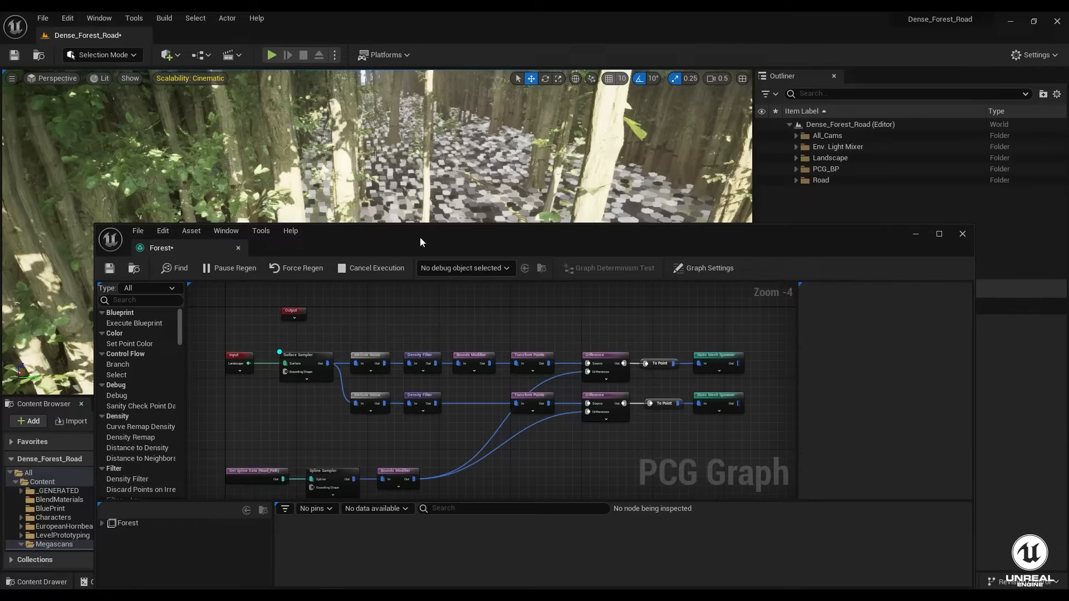
- Move the graph window lower and inspect the debug points over the road and forest in the viewport
drag(420, 236, 419, 332)
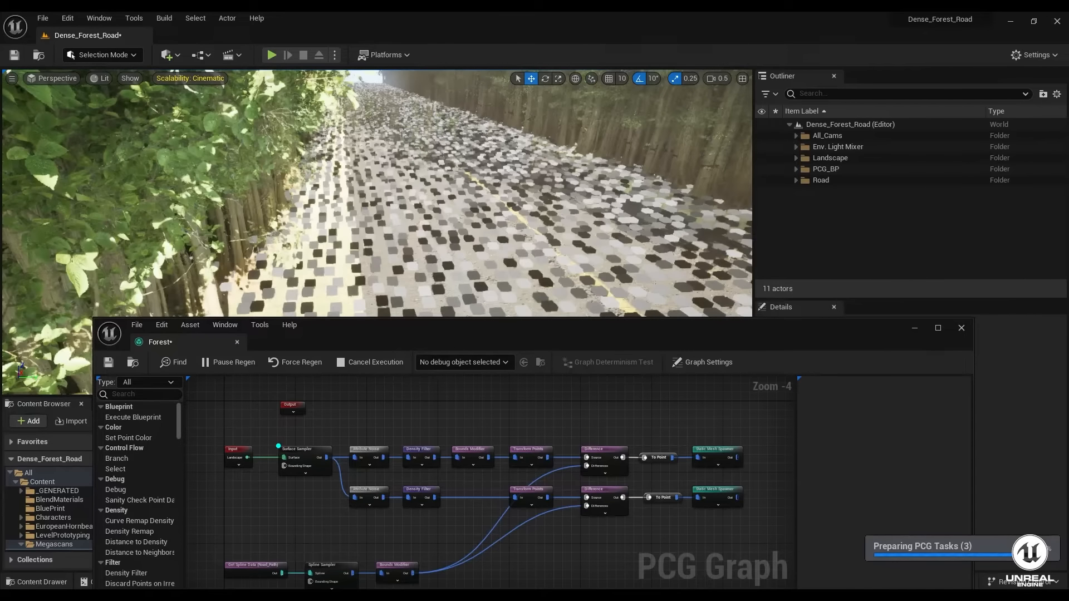
right_drag(429, 263, 458, 299)
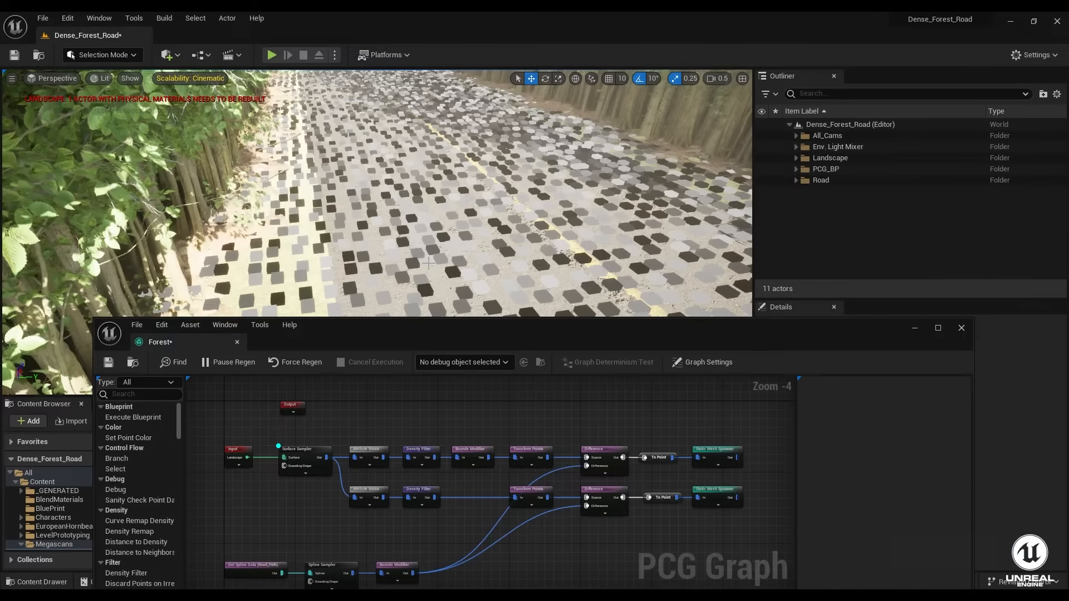
mouse_move(352, 510)
right_down()
mouse_move(393, 501)
mouse_move(359, 528)
right_up()
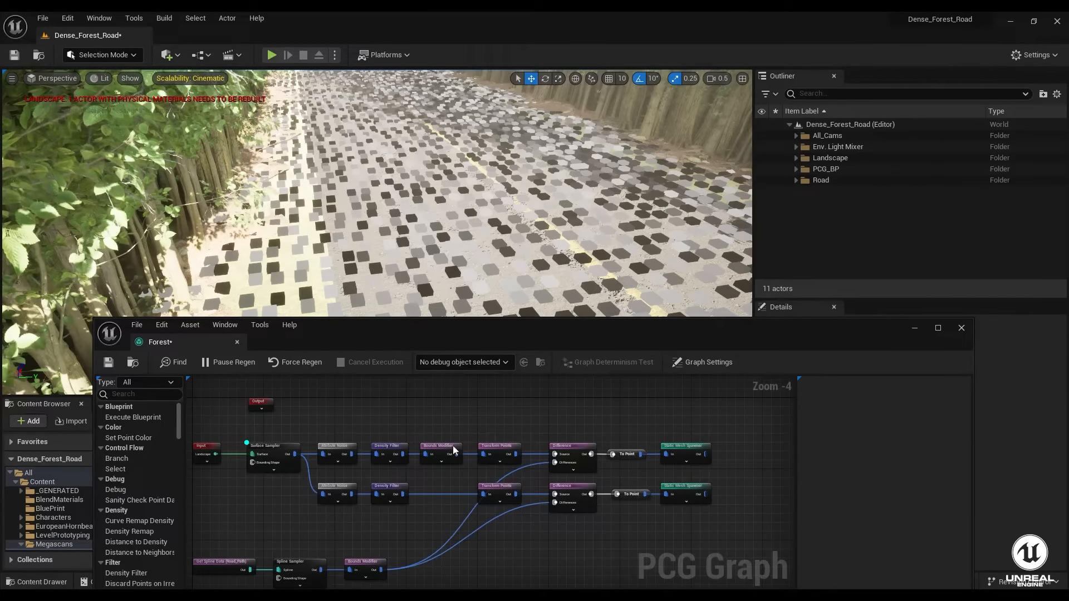
- Reset the upper chain's Density Filter Lower Bound to its default 0.5 and set its Upper Bound to 0.7
right_drag(402, 239, 404, 197)
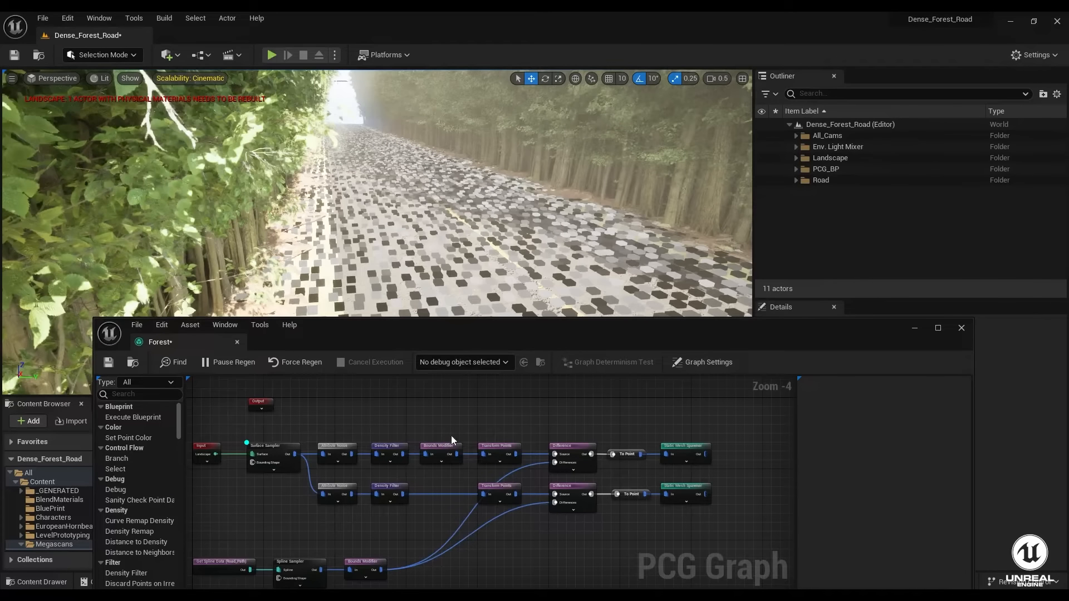
click(388, 450)
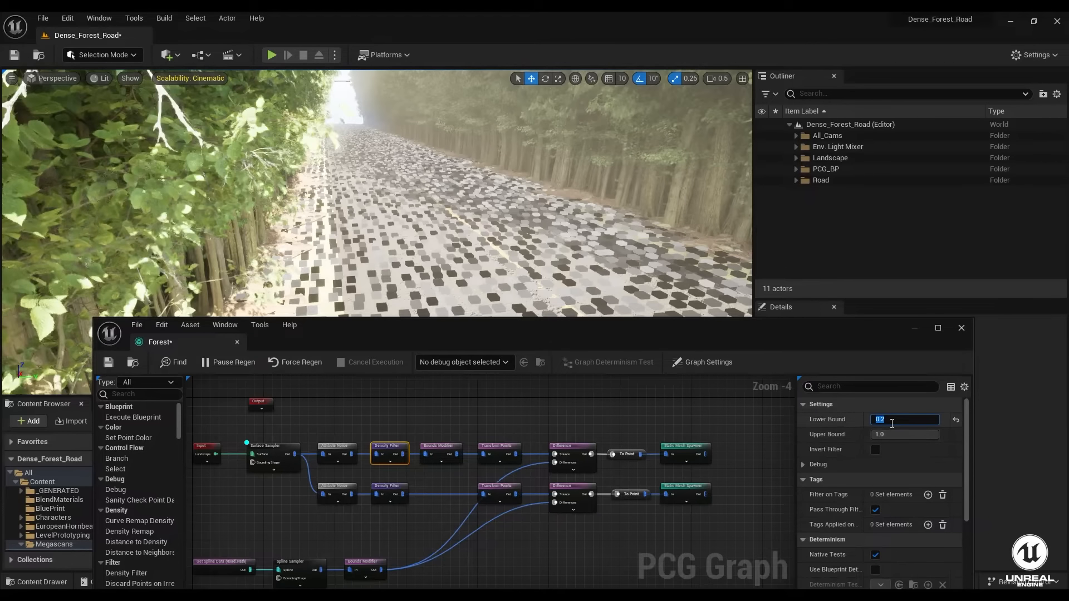
click(956, 419)
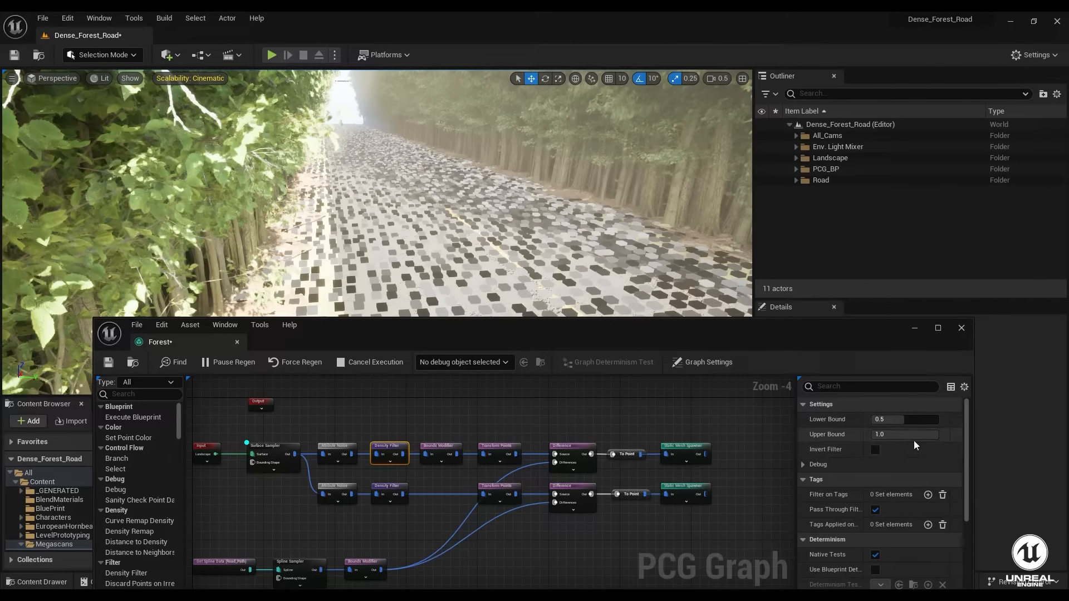
drag(920, 436, 904, 436)
click(923, 435)
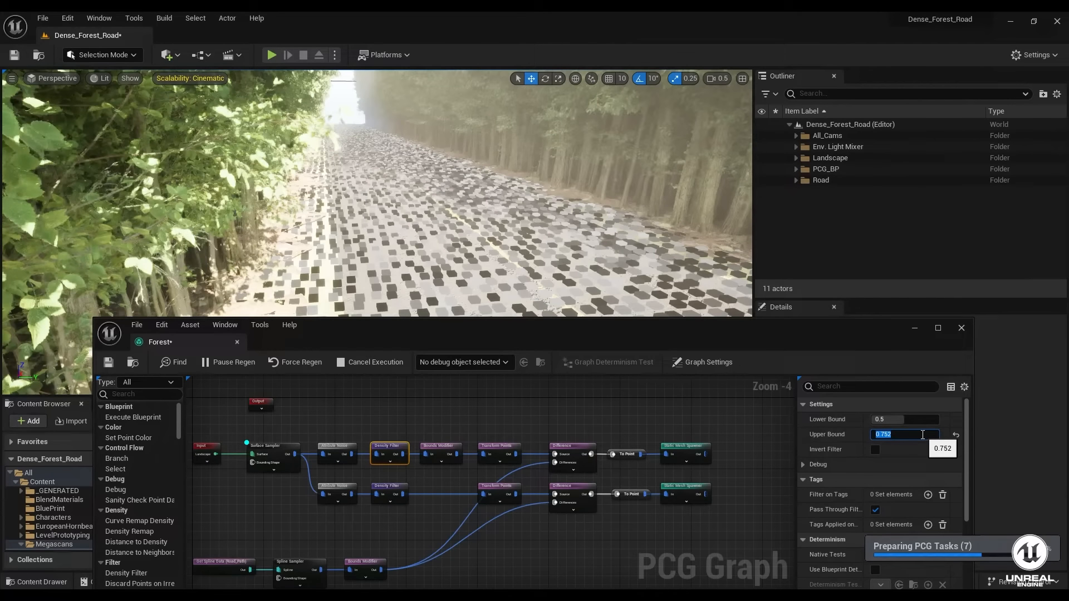
text(0.7)
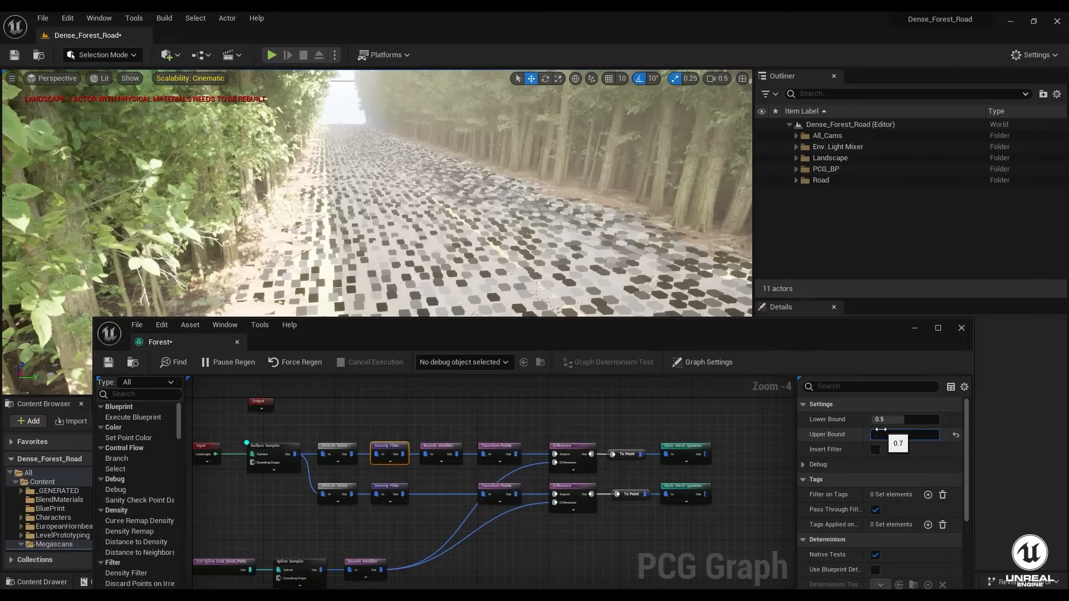
key(Return)
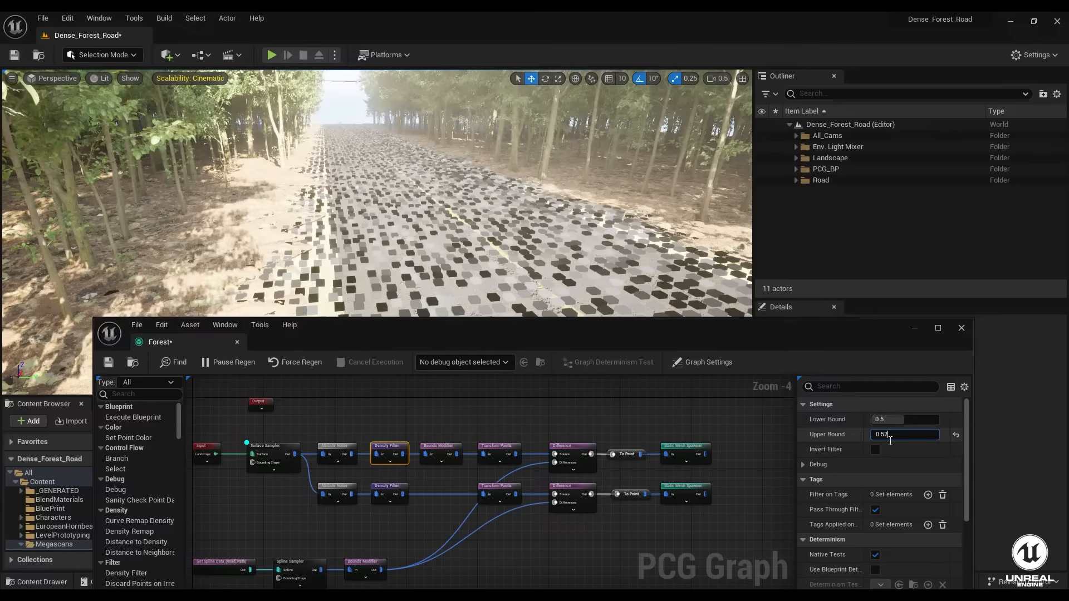
- Set the upper chain's Density Filter Upper Bound to 0.55
drag(886, 442, 883, 444)
text(55)
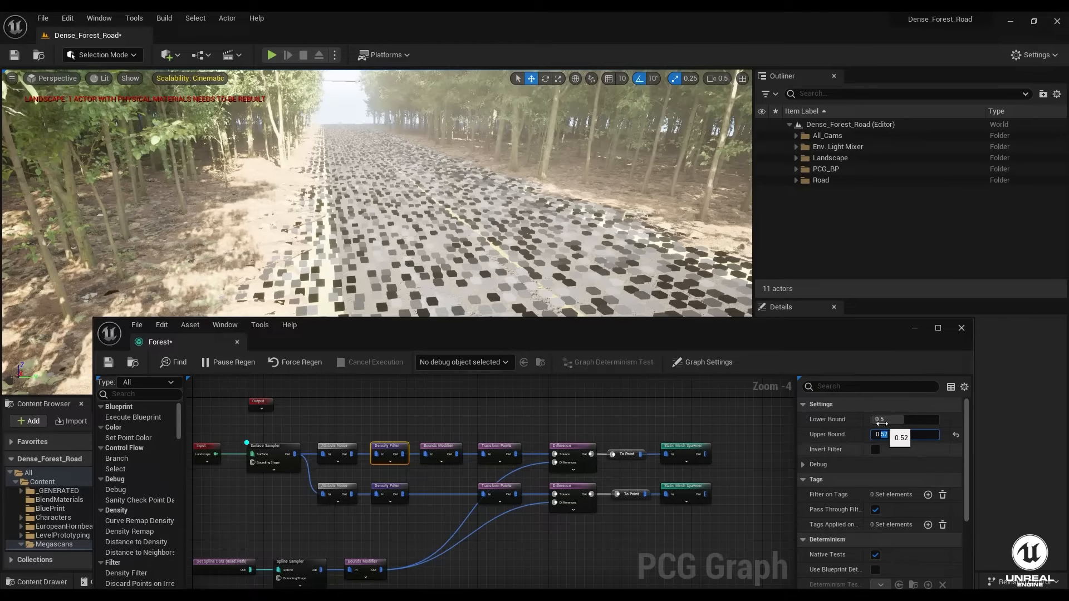
key(Return)
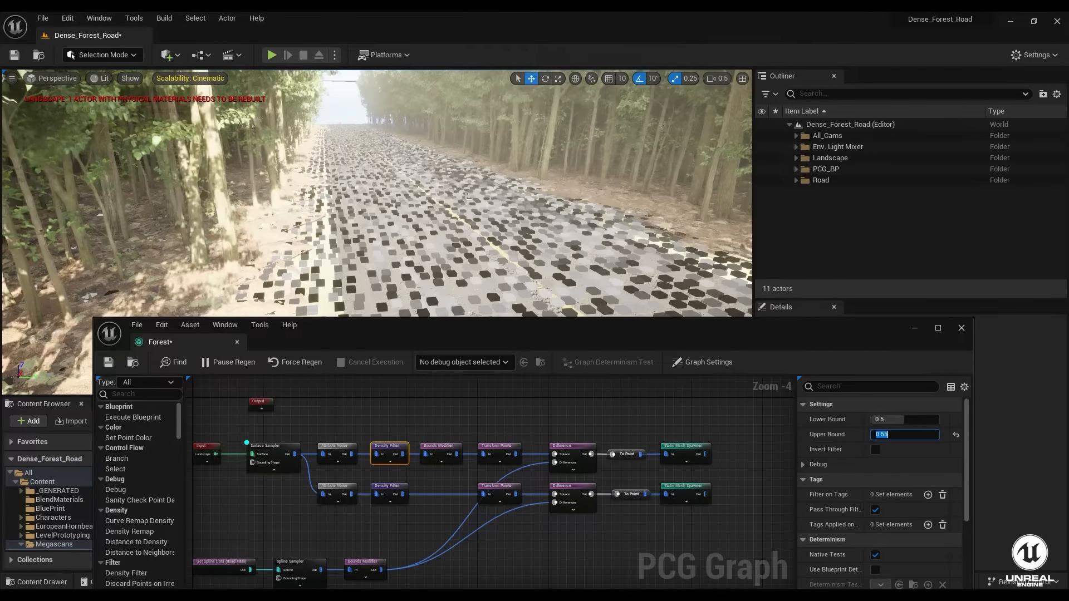
- Inspect the roadside up close and turn off the debug point display for the Surface Sampler
right_drag(401, 212, 334, 223)
key(q)
key(q)
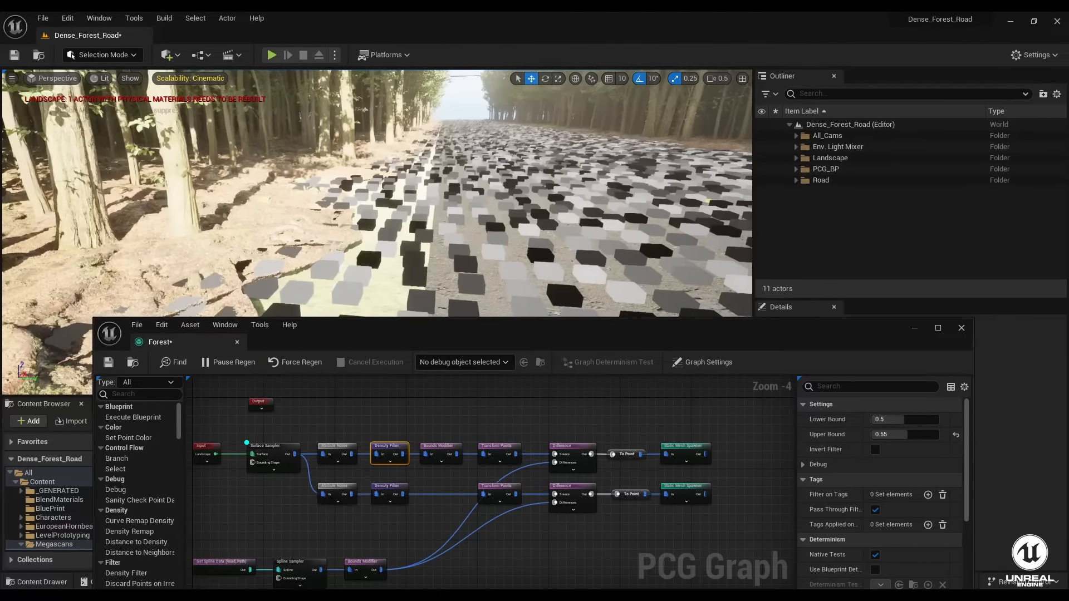
click(274, 466)
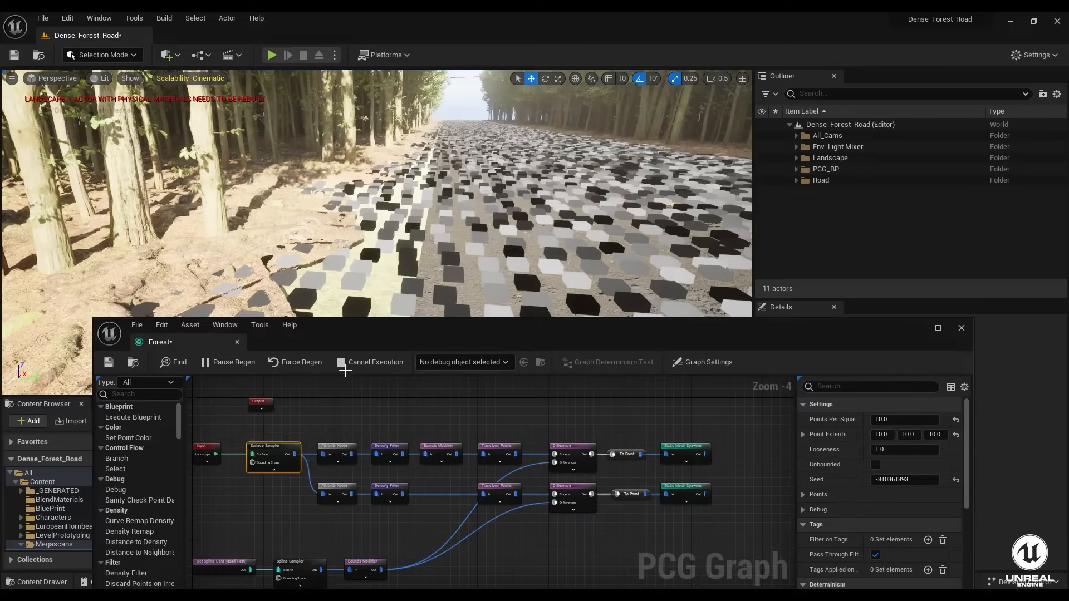
click(346, 367)
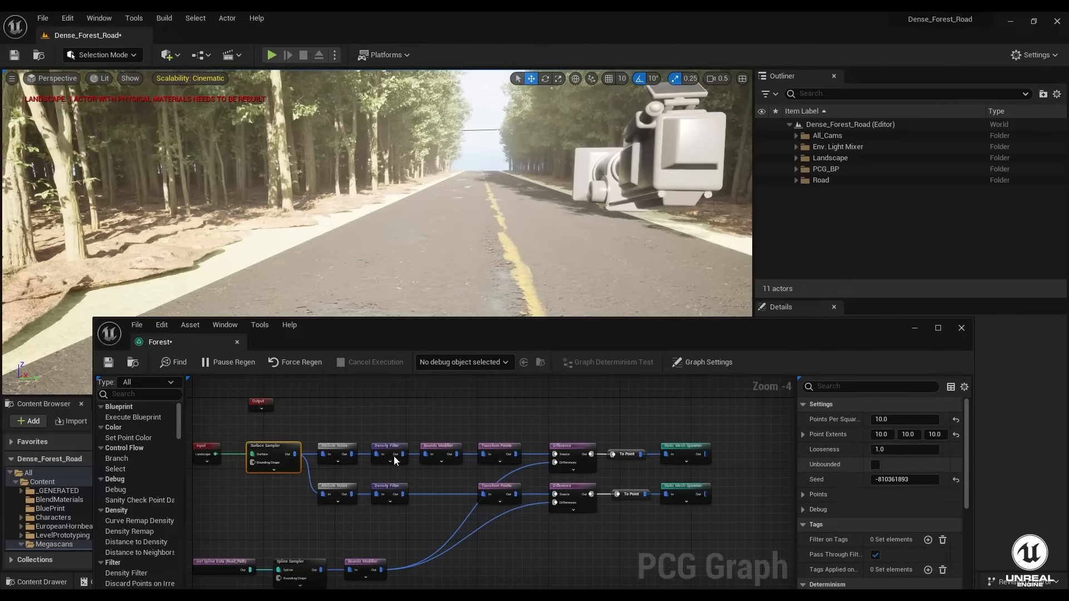
- Set the upper chain's Density Filter Upper Bound to 0.53
click(497, 447)
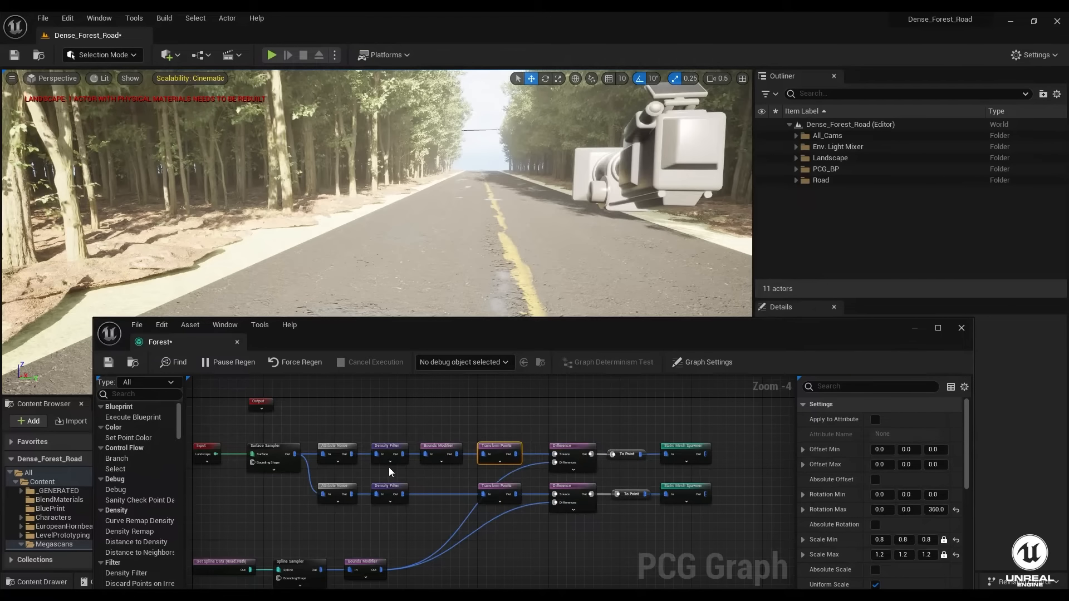
click(384, 449)
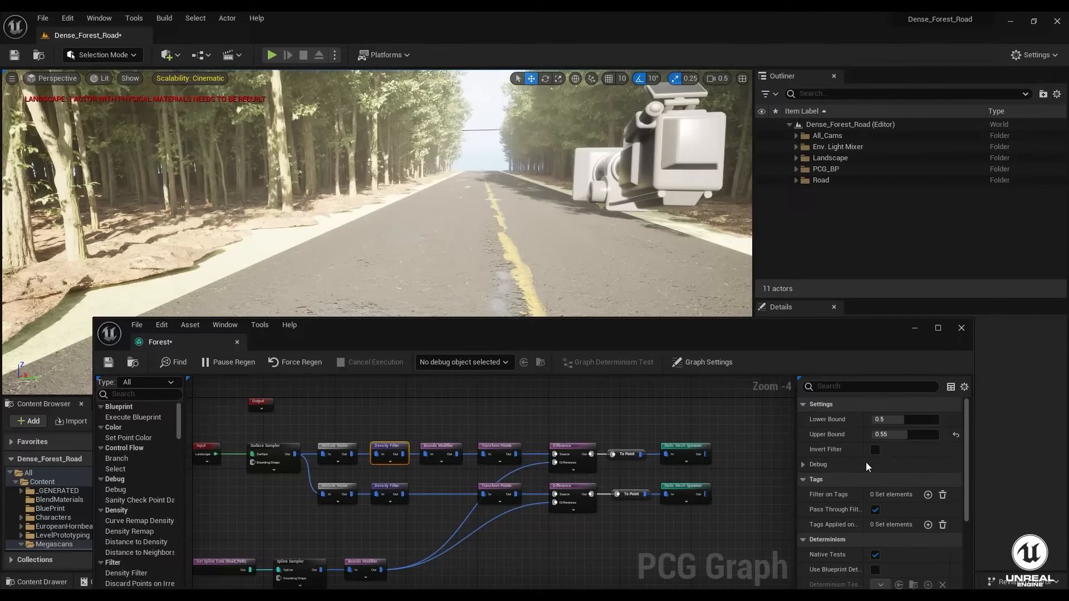
click(896, 437)
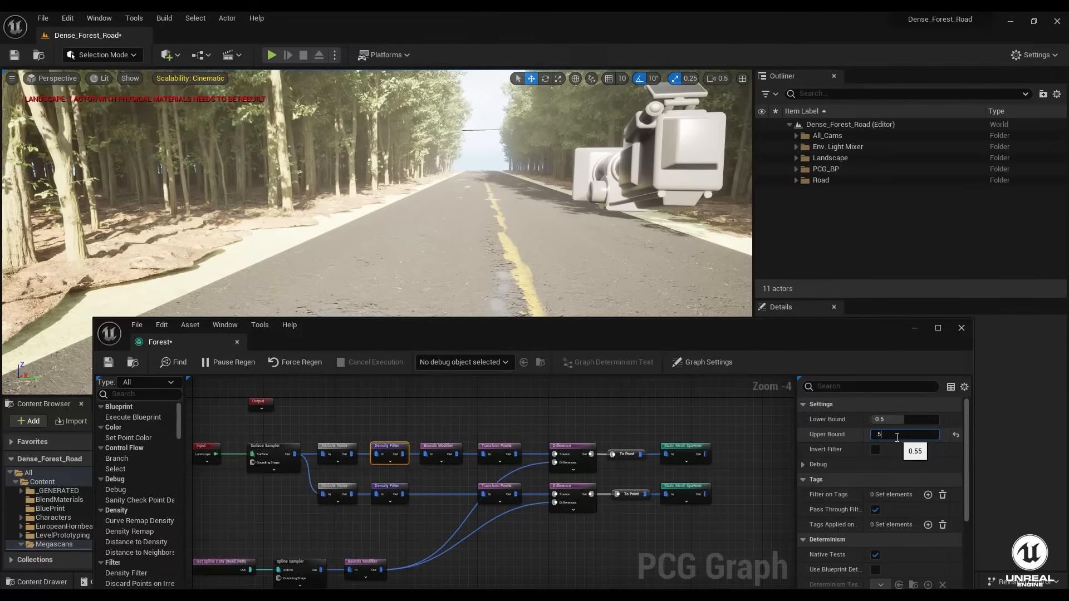
key(Return)
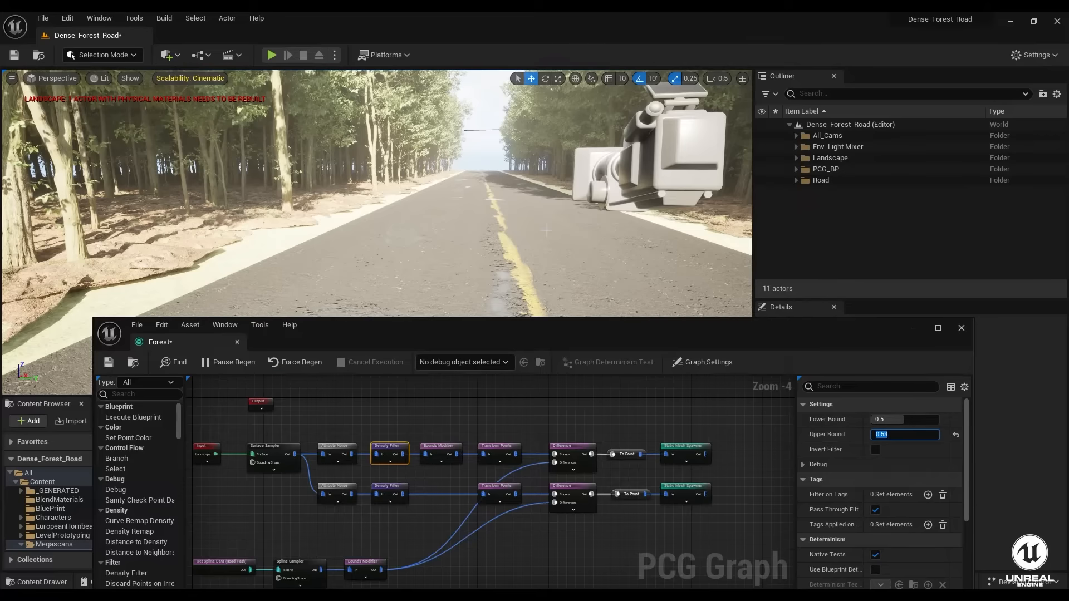
- Check the forest beside the road and set the upper chain's Density Filter Upper Bound to 0.525
right_drag(456, 191, 428, 223)
key(a)
right_click(457, 191)
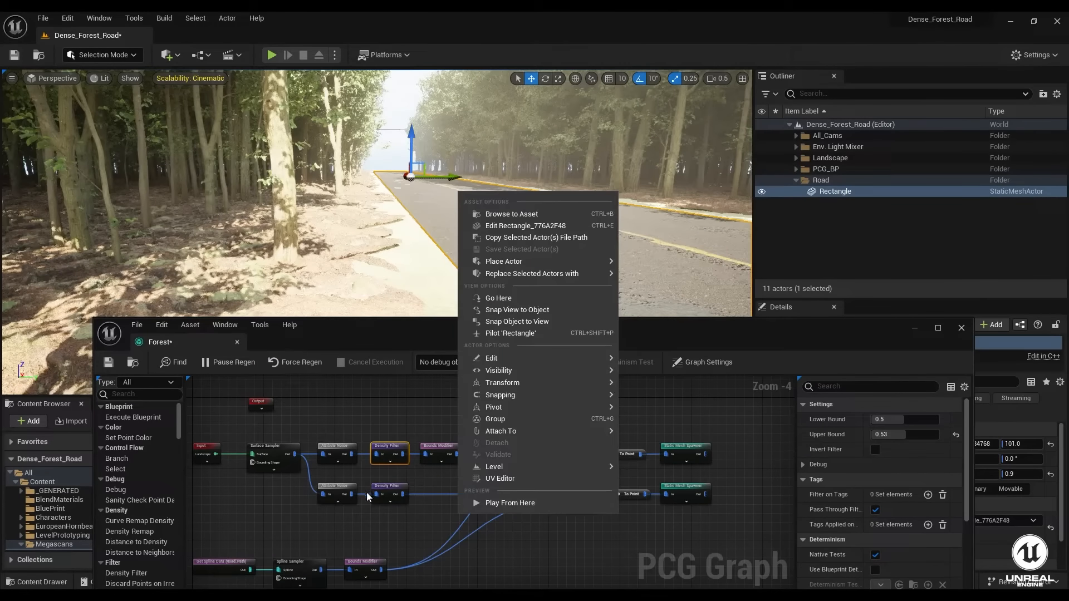
click(383, 452)
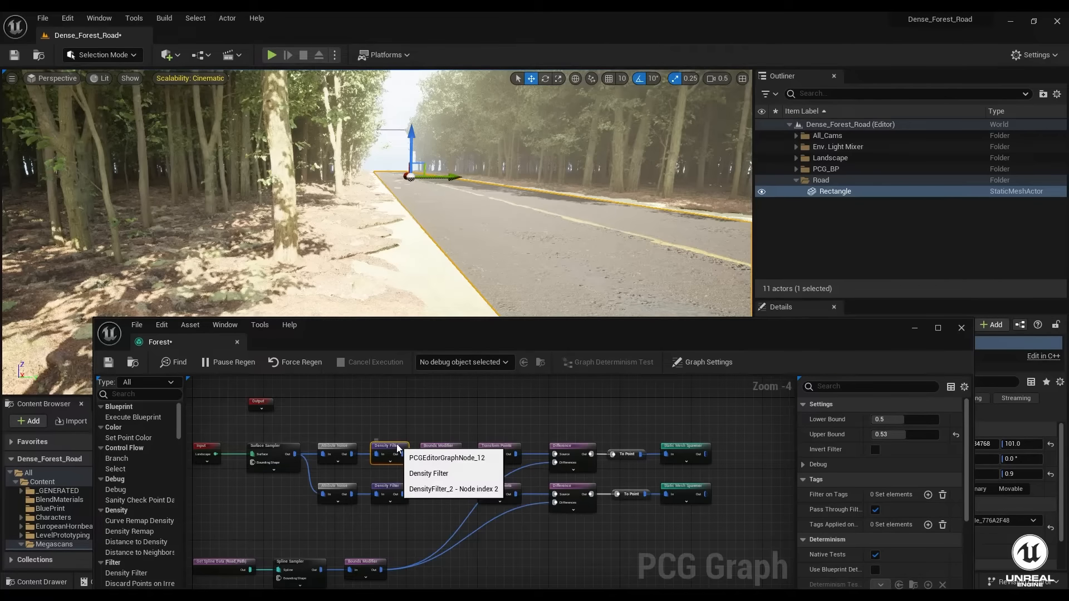
click(903, 435)
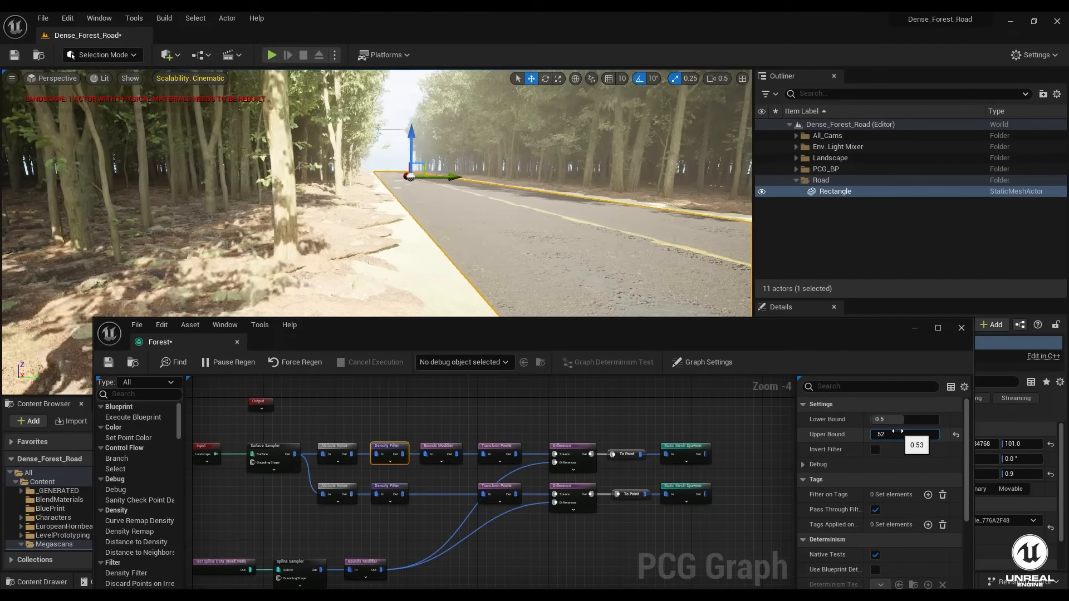
text(.525)
key(Return)
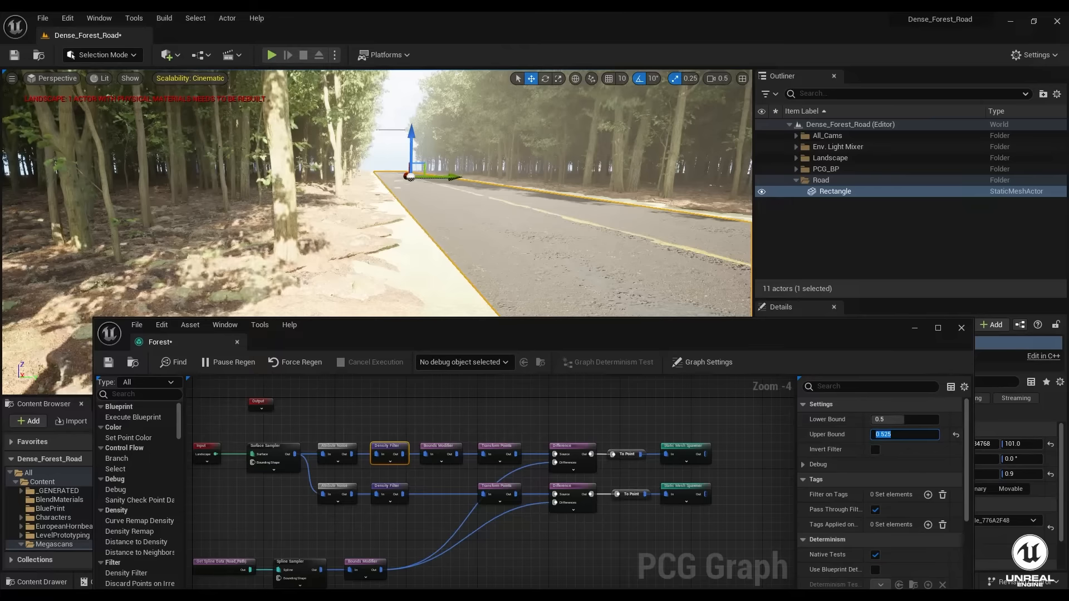
- Examine the tree density and ground meshes on both sides of the road in the viewport
mouse_move(390, 223)
right_down()
mouse_move(322, 227)
mouse_move(430, 218)
mouse_move(401, 233)
right_up()
key(d)
scroll(430, 217, up, 1)
key(d)
key(d)
key(w)
key(e)
key(d)
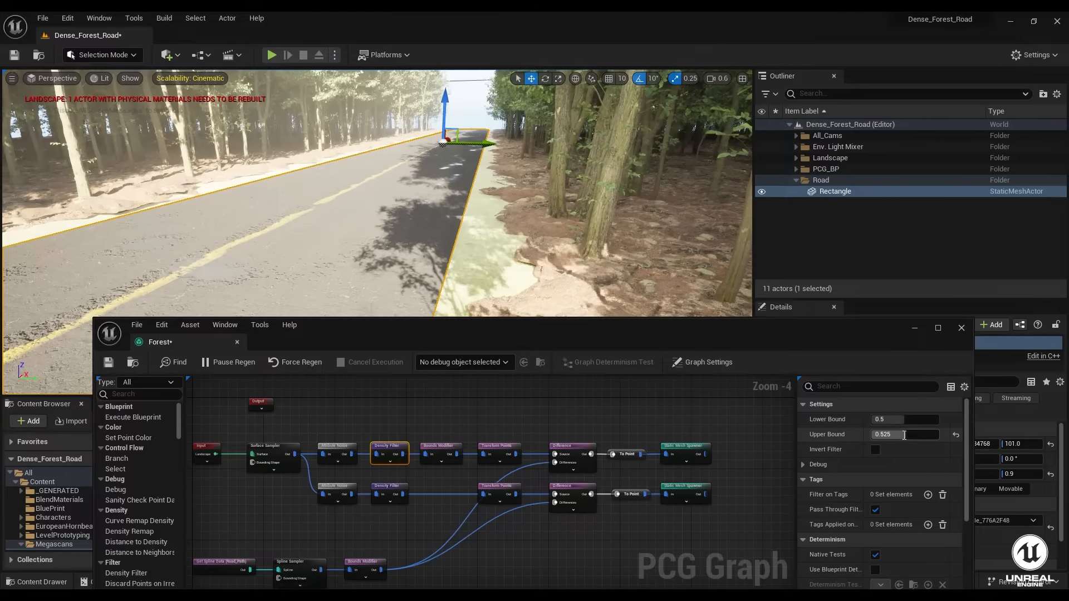
- Set the upper chain's Density Filter Upper Bound to 0.51
click(893, 437)
key(BackSpace)
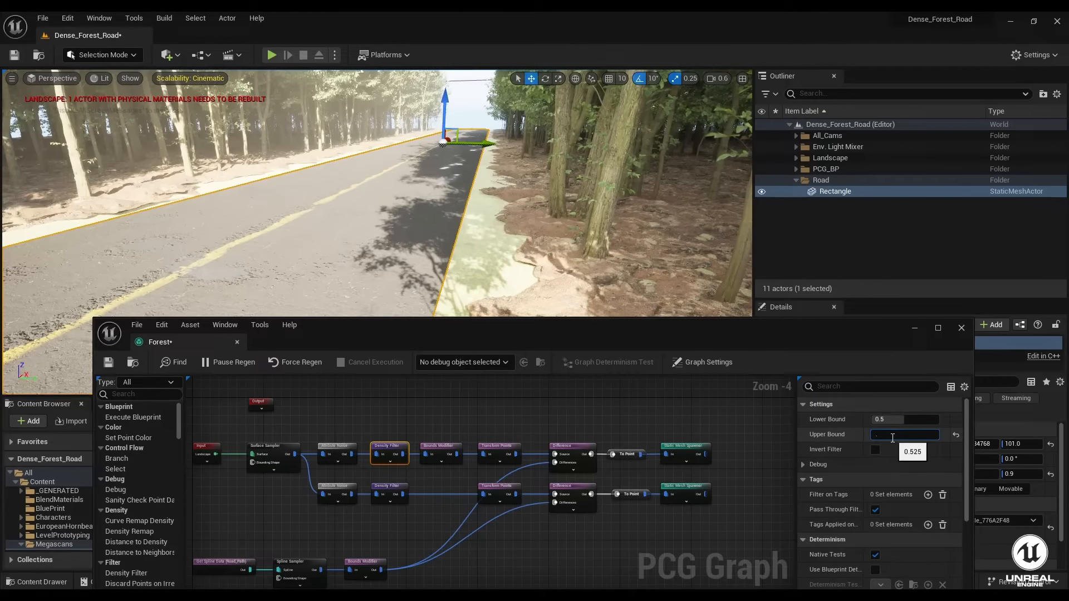
text(.51)
key(Return)
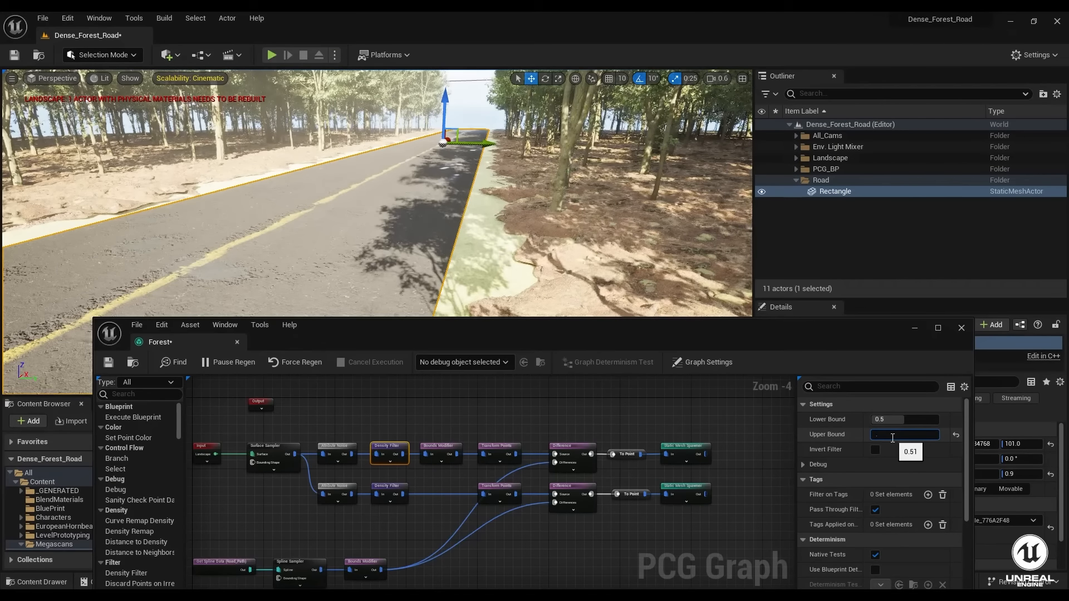
- Raise the upper chain's Density Filter Upper Bound to 0.515 and on to 0.52
text(0.515)
key(Return)
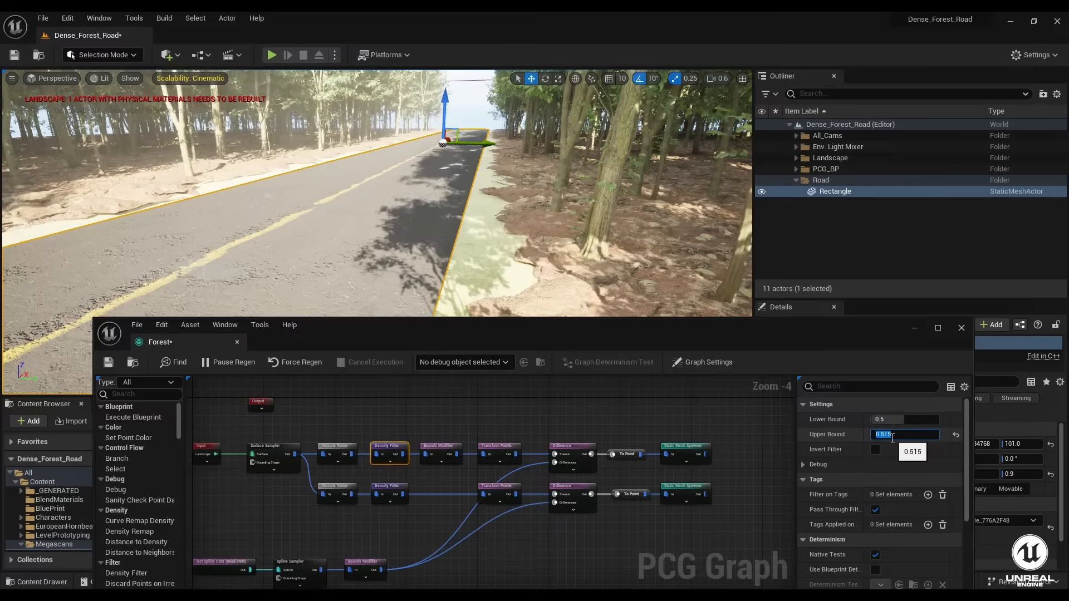
text(0.52)
key(Return)
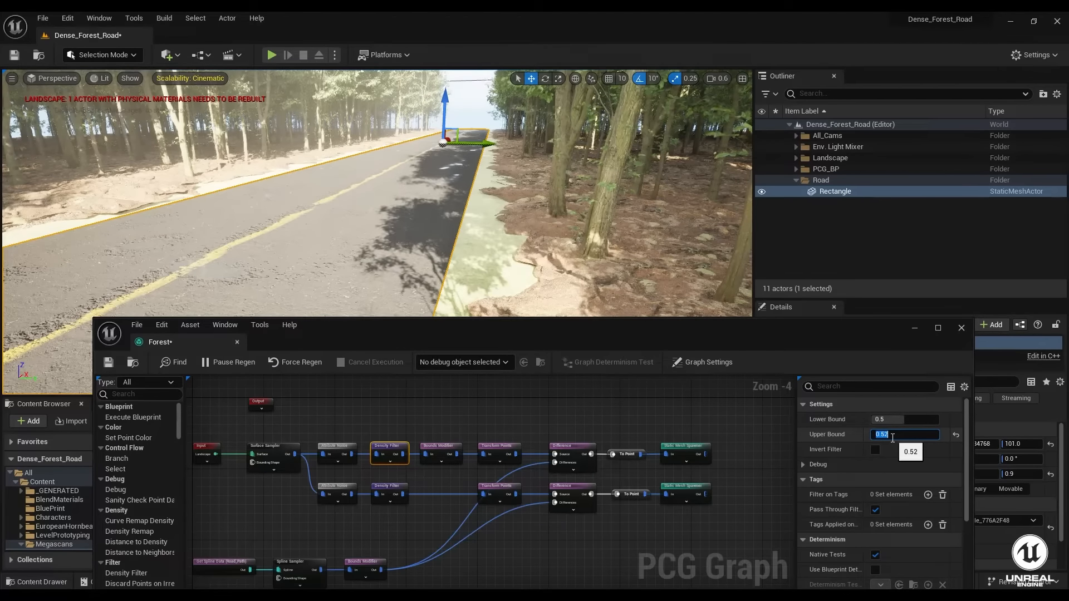
- Turn on the debug display for the road spline's Bounds Modifier and inspect its bounds against the road edge
right_drag(380, 534, 591, 450)
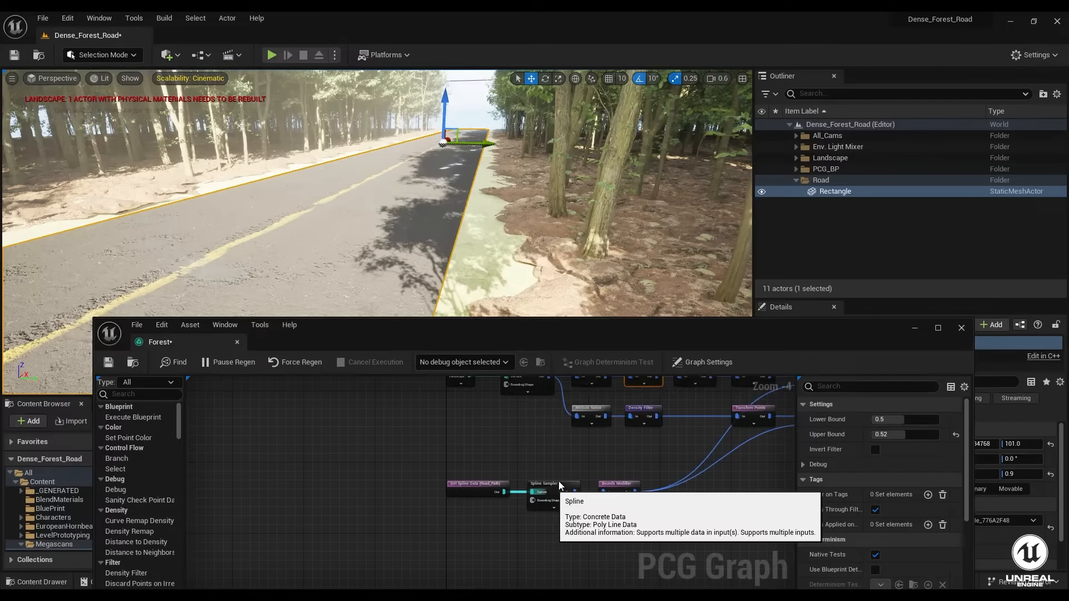
click(559, 482)
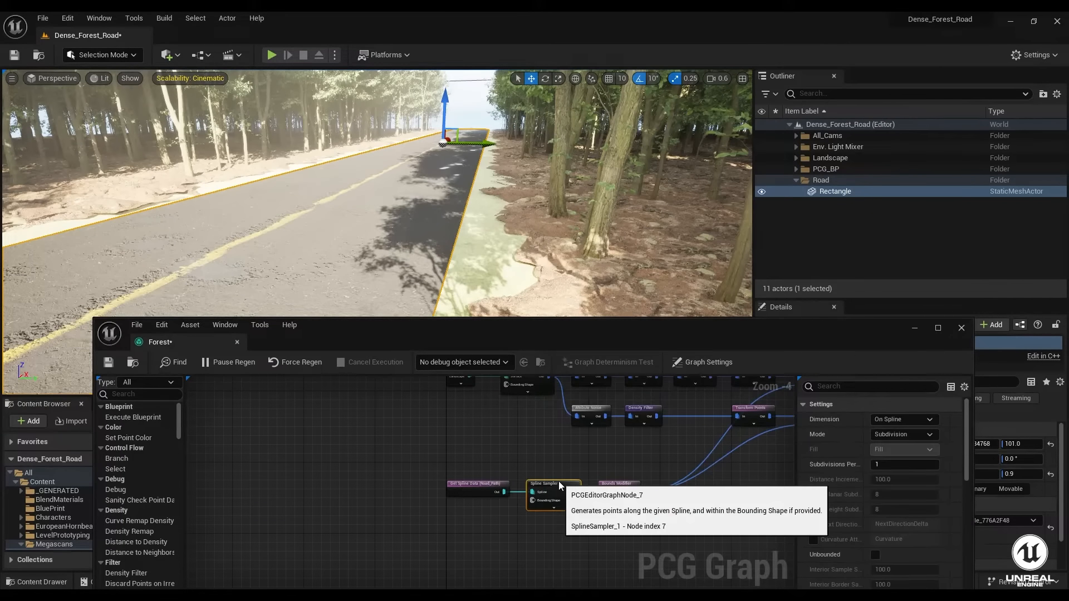
click(612, 486)
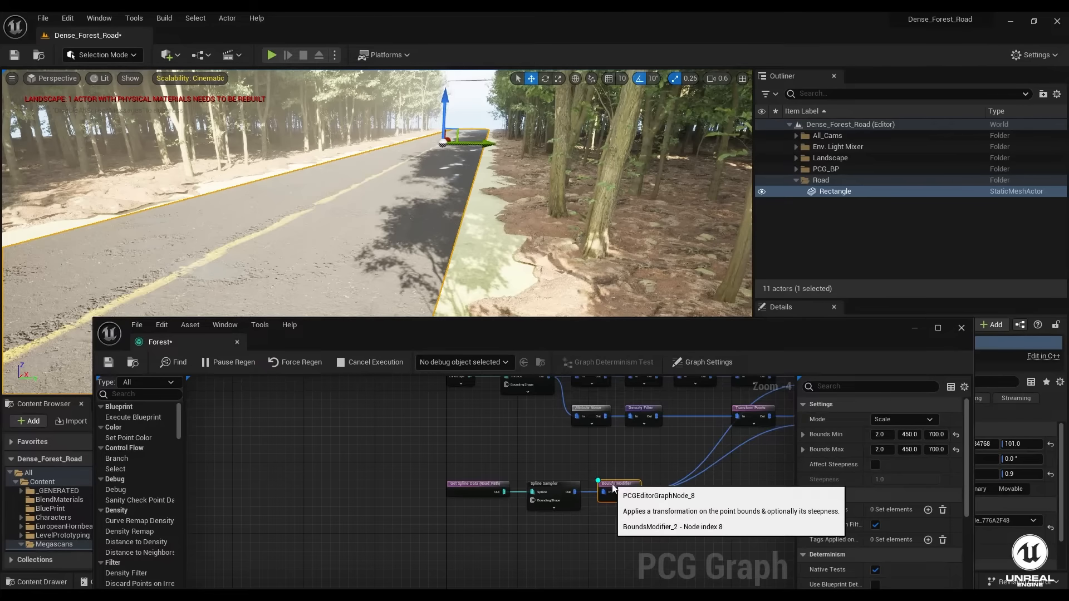
key(w)
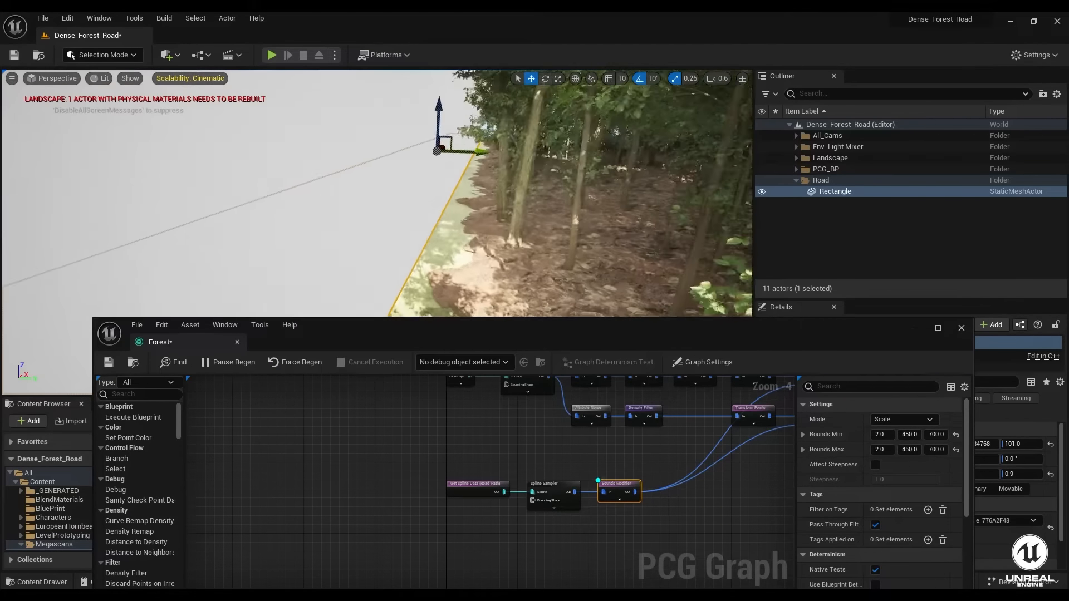
key(s)
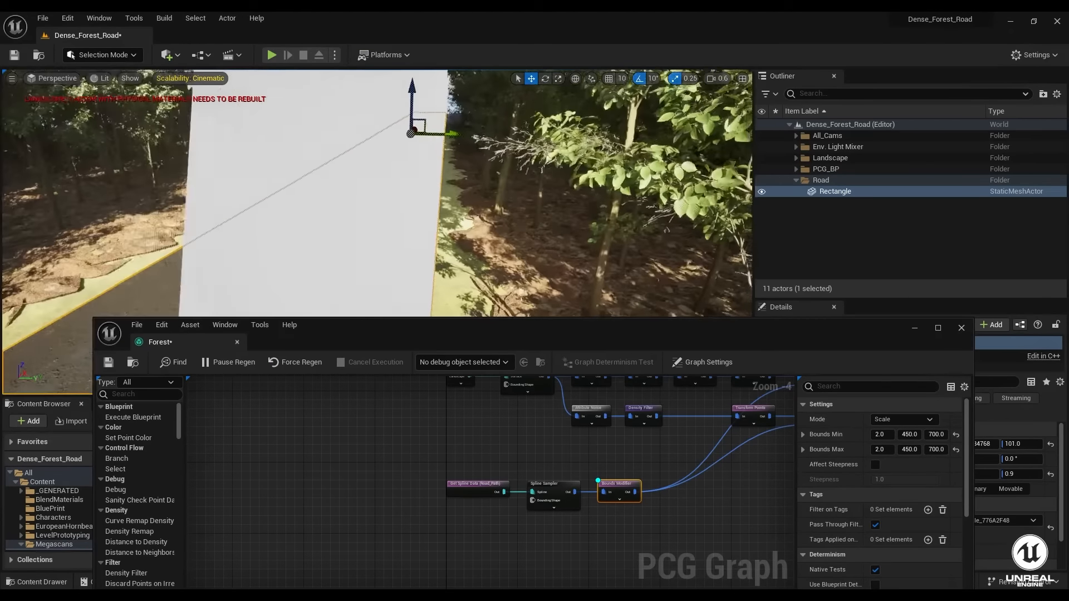
key(q)
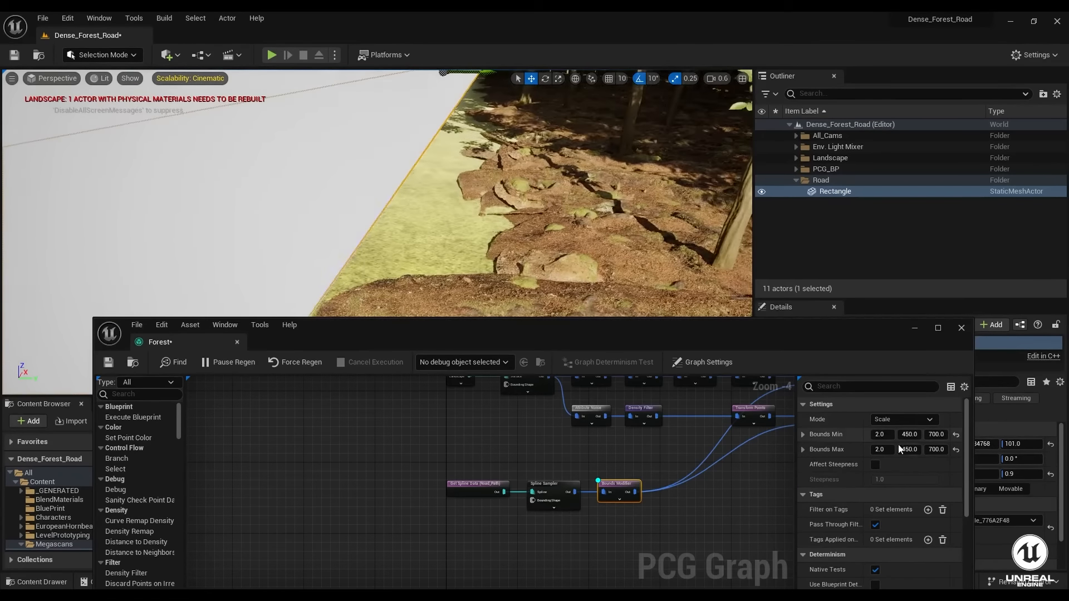
- Set the Y values of the road Bounds Modifier's Bounds Min and Bounds Max to 400 and check the roadside ground
click(886, 434)
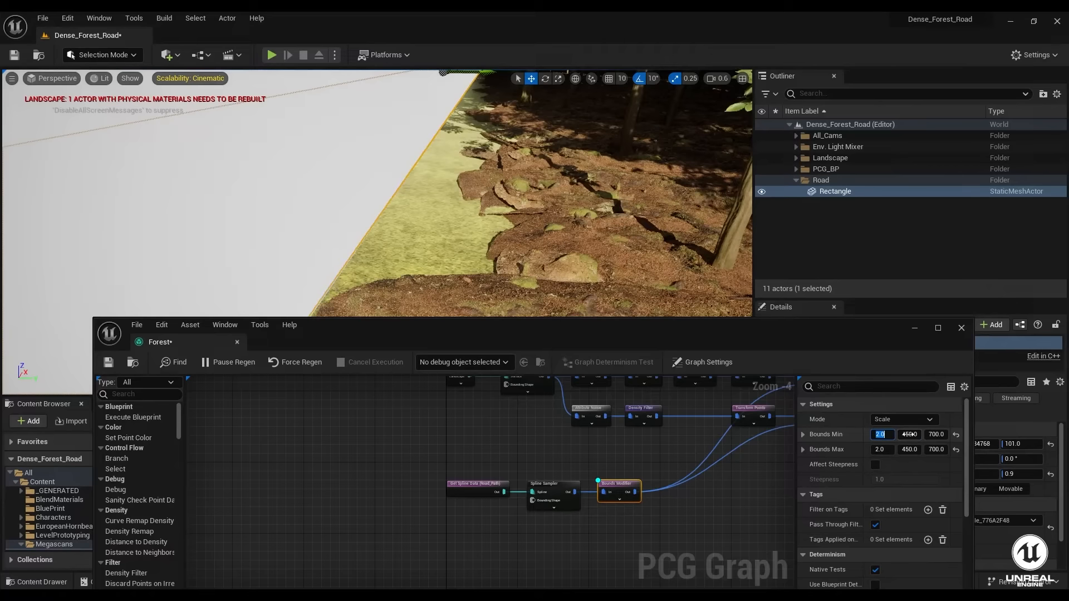
click(909, 435)
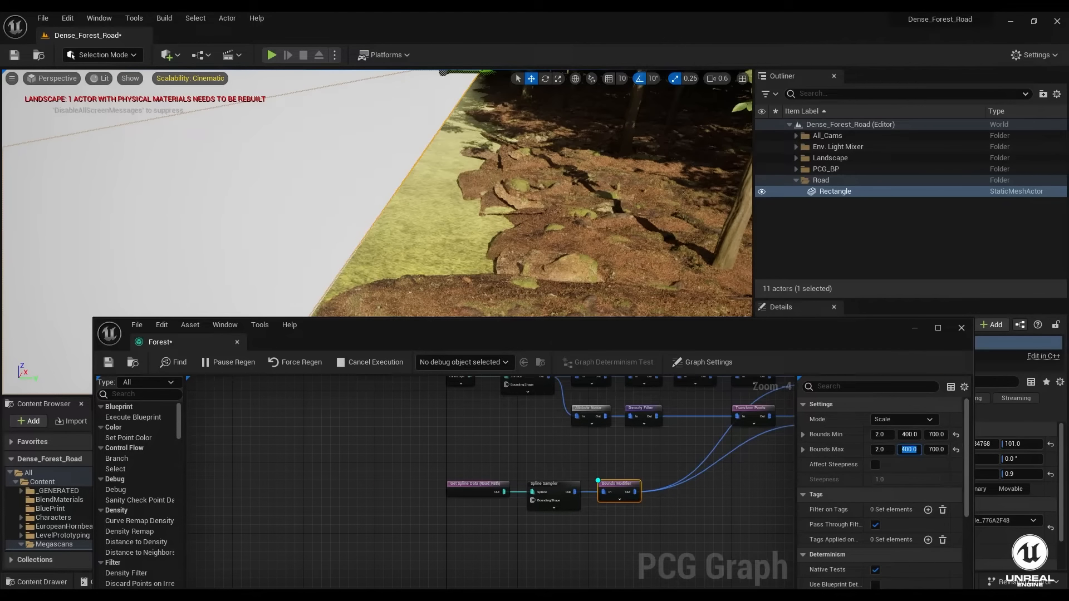
mouse_move(424, 211)
right_down()
mouse_move(454, 196)
mouse_move(445, 202)
mouse_move(440, 189)
mouse_move(435, 211)
mouse_move(409, 219)
right_up()
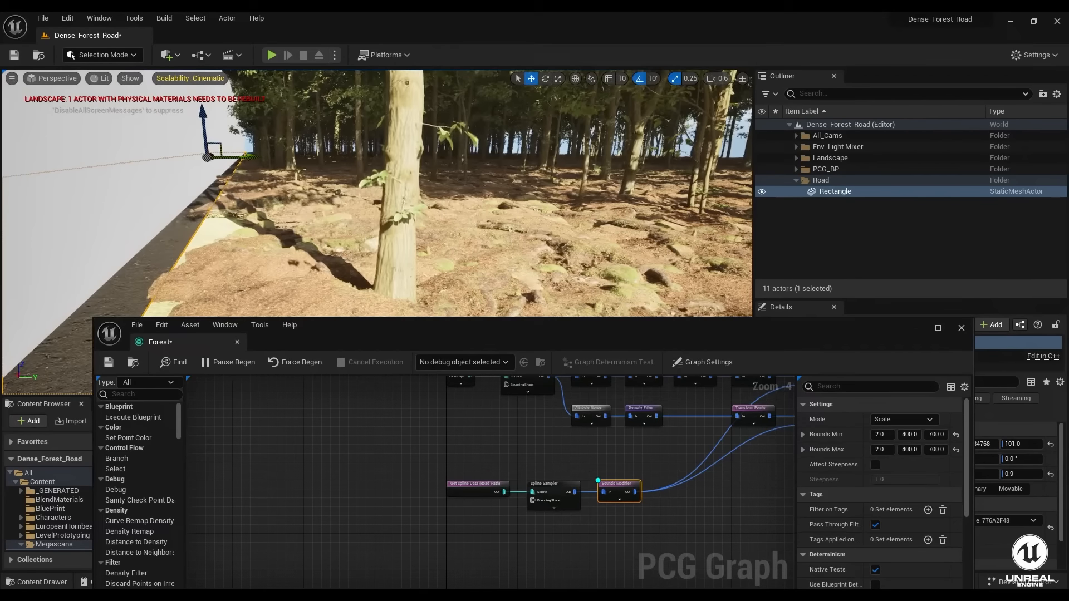
- Try a Y value of 380 for Bounds Min and 420 for Bounds Max on the road's Bounds Modifier
click(916, 437)
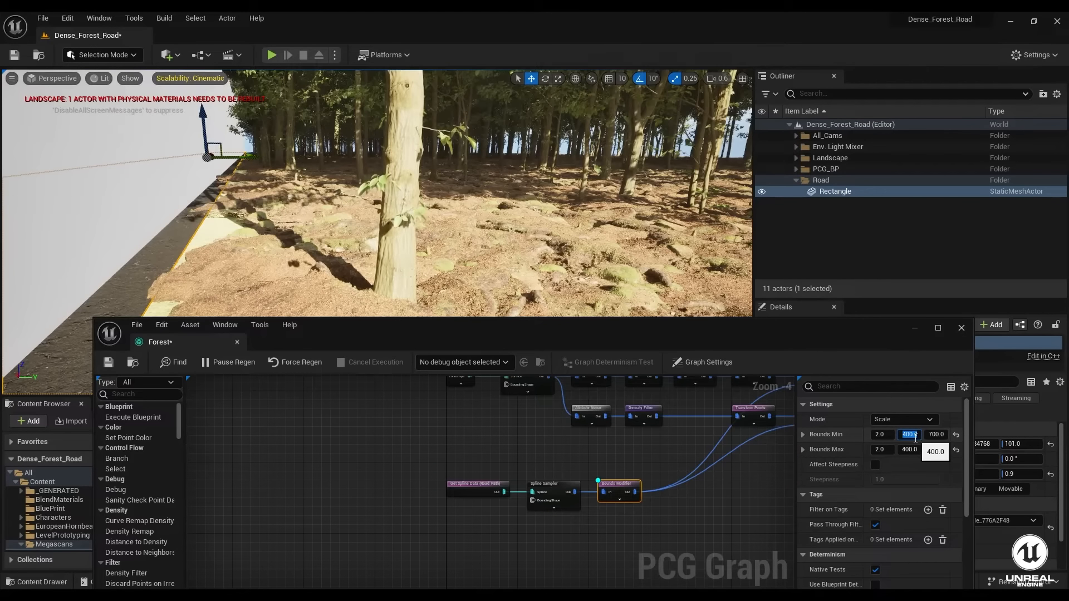
text(380)
click(907, 449)
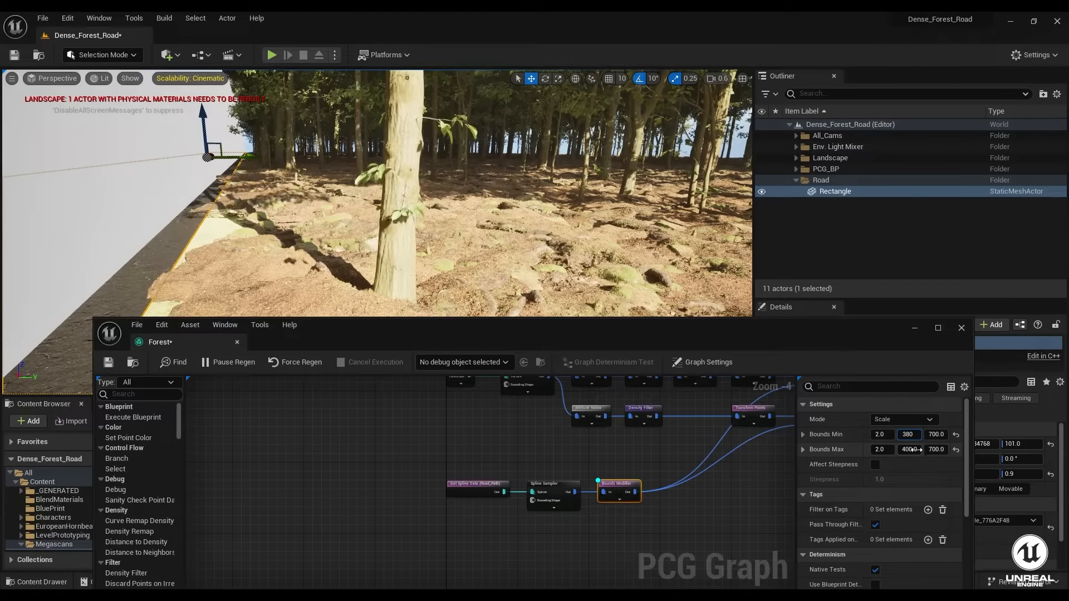
text(42)
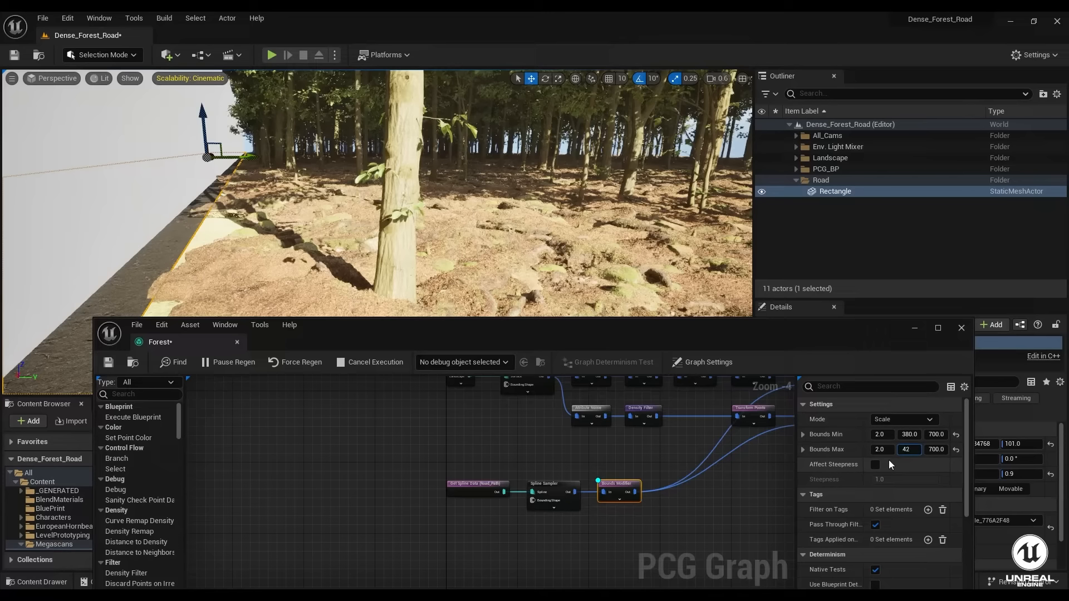
text(0)
key(Return)
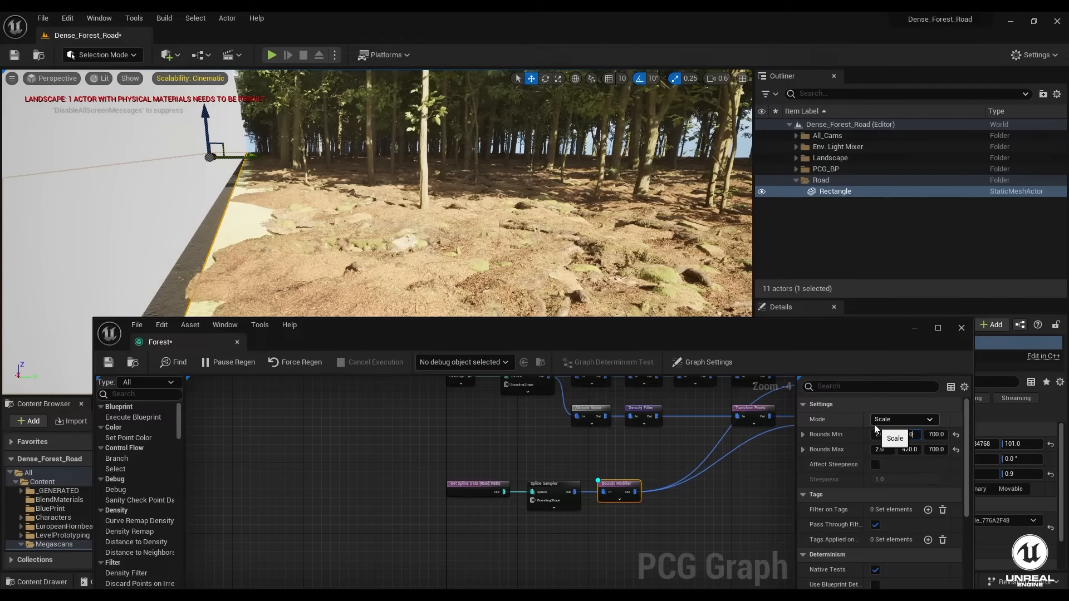
- Set the road Bounds Modifier's Bounds Min Y to 350 and Bounds Max Y to 400, and check both roadsides
key(Return)
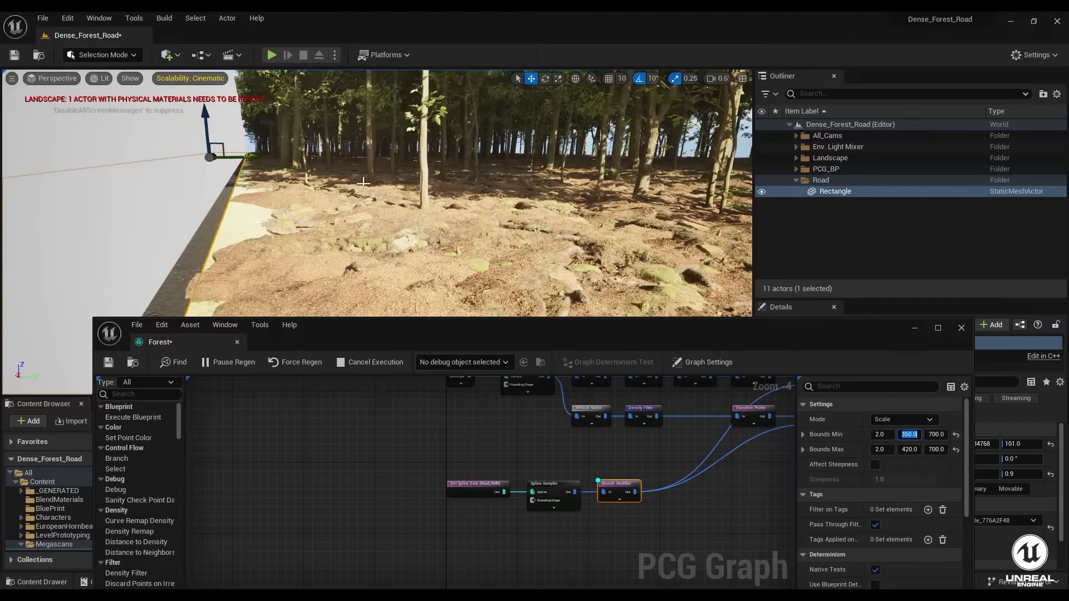
right_drag(379, 222, 296, 213)
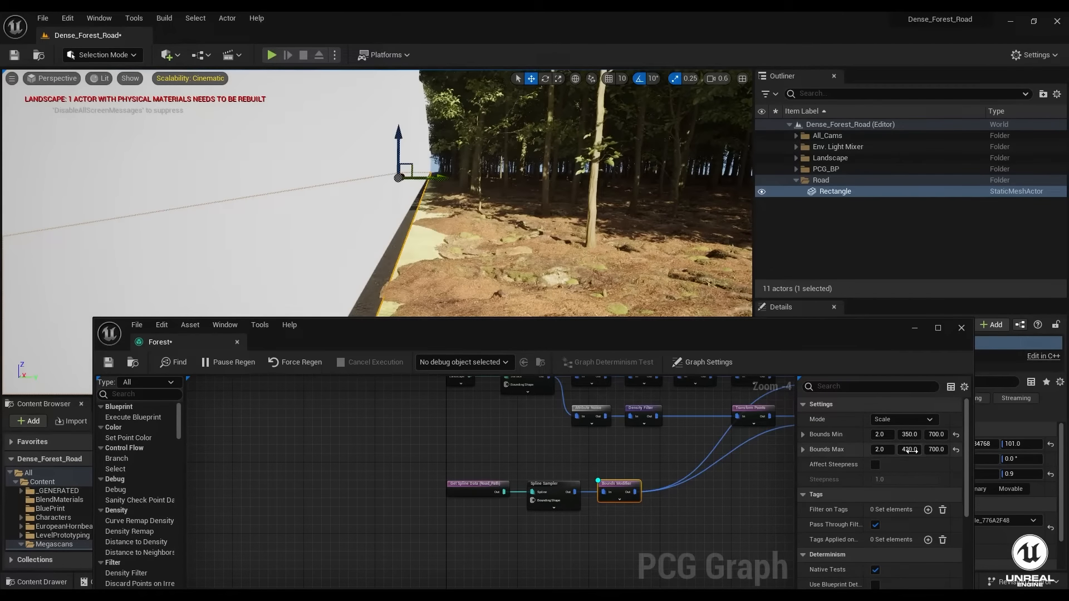
key(Return)
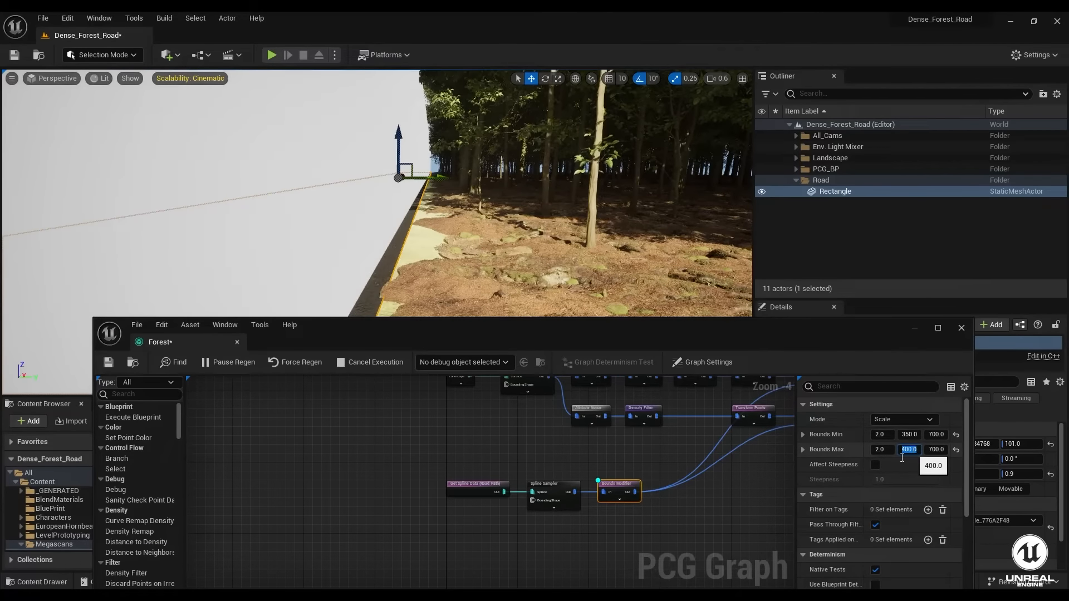
right_drag(377, 193, 362, 216)
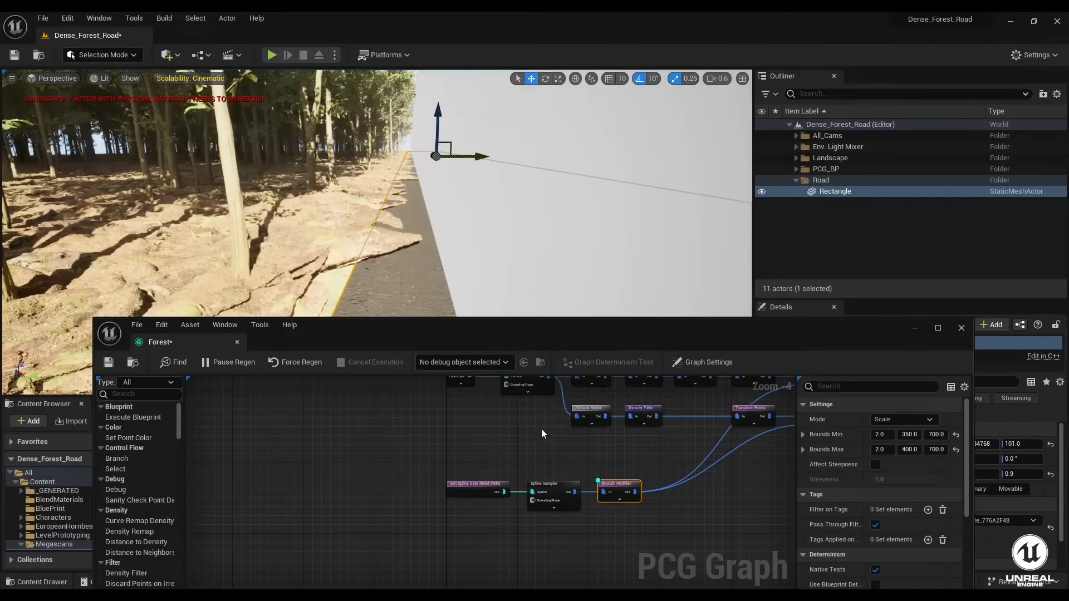
- Reset the lower chain's Density Filter Lower Bound to its default of 0.5
right_drag(543, 427, 451, 488)
scroll(484, 477, up, 4)
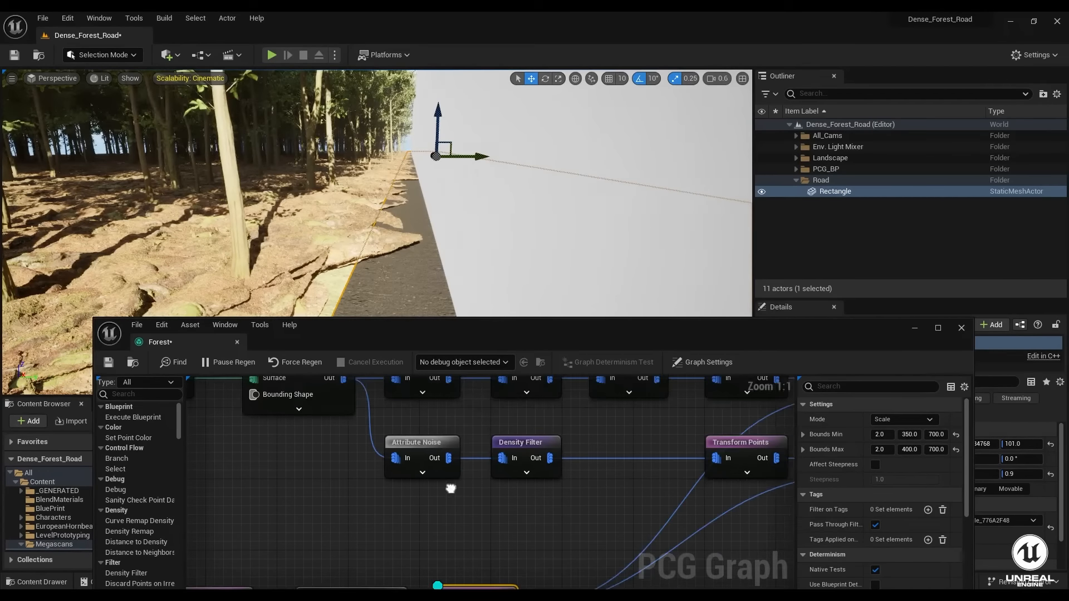
right_drag(603, 437, 489, 463)
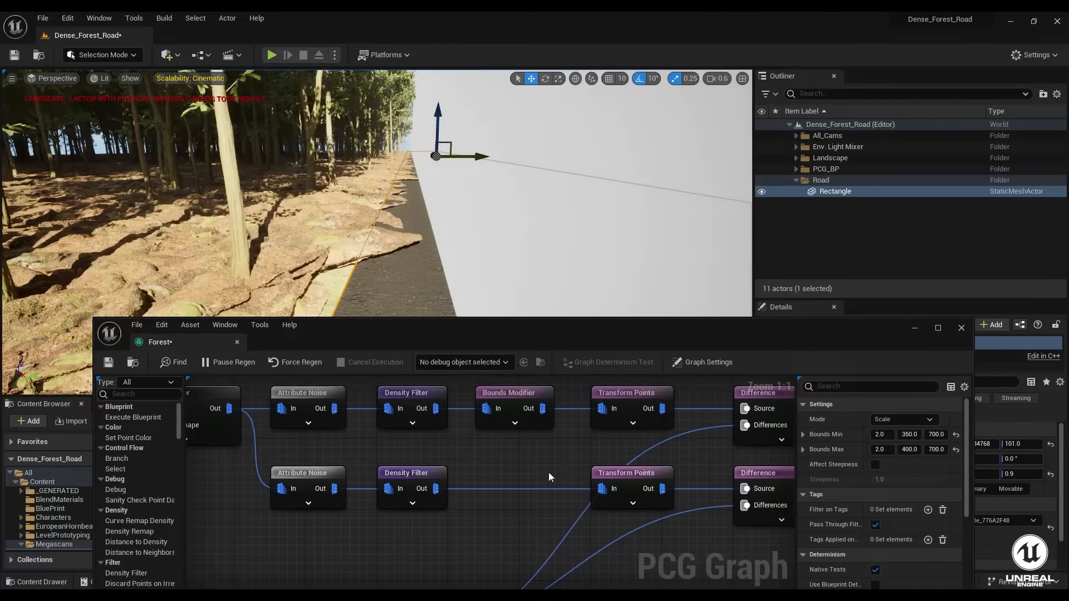
click(399, 478)
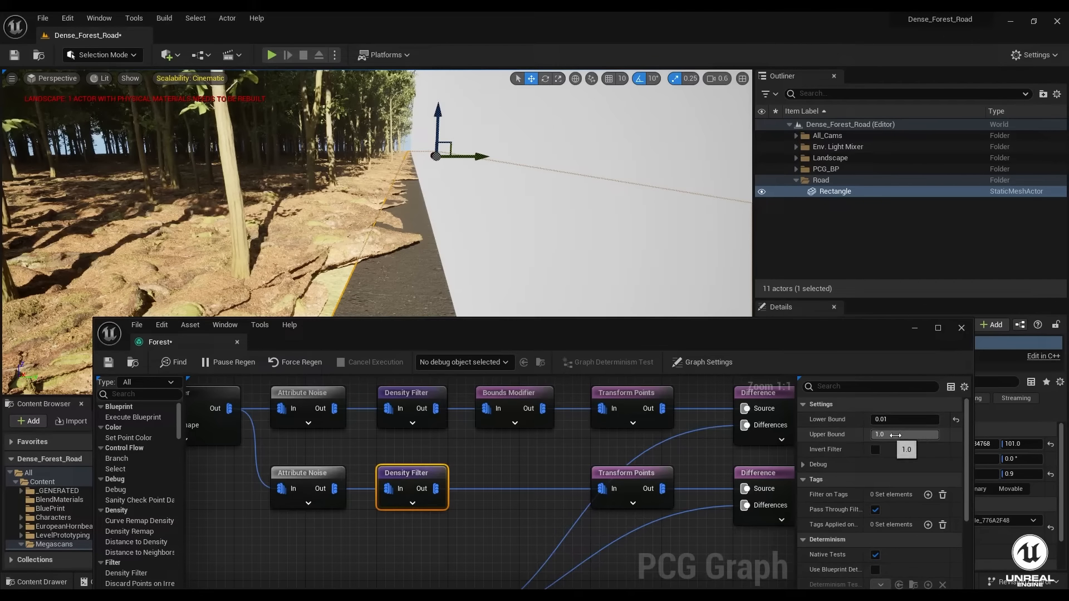
click(956, 421)
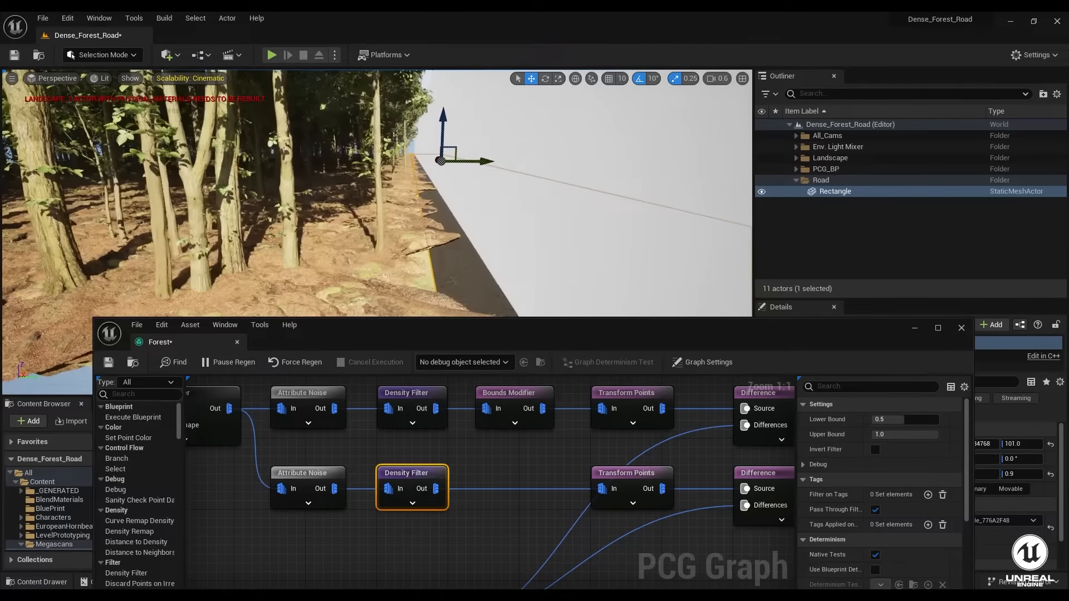
- Set the lower chain's Density Filter Upper Bound to 0.7 and check the ground beside the road
click(885, 434)
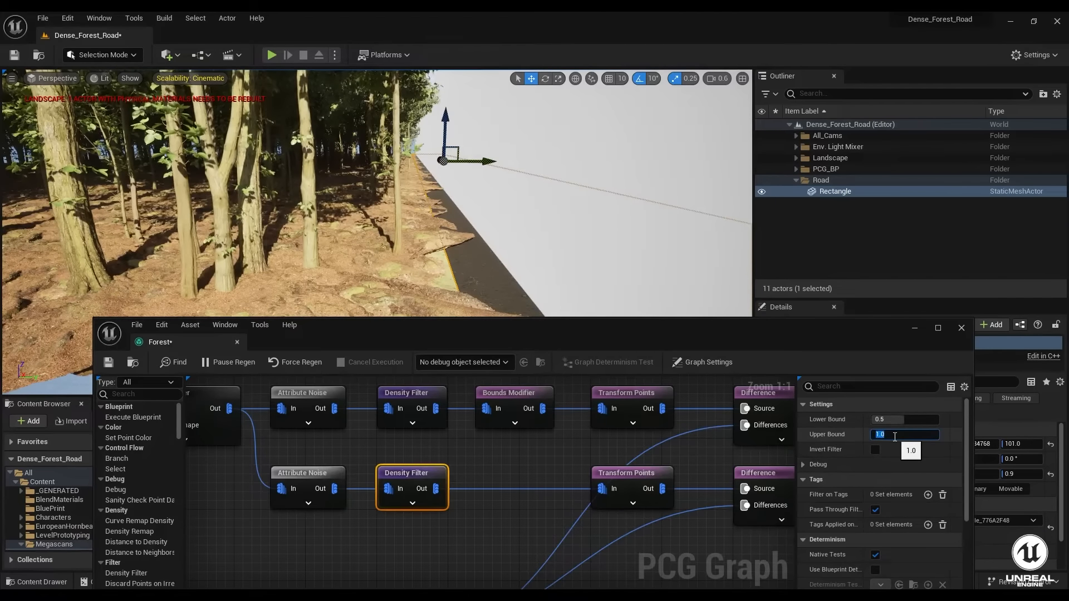
text(.7)
key(Return)
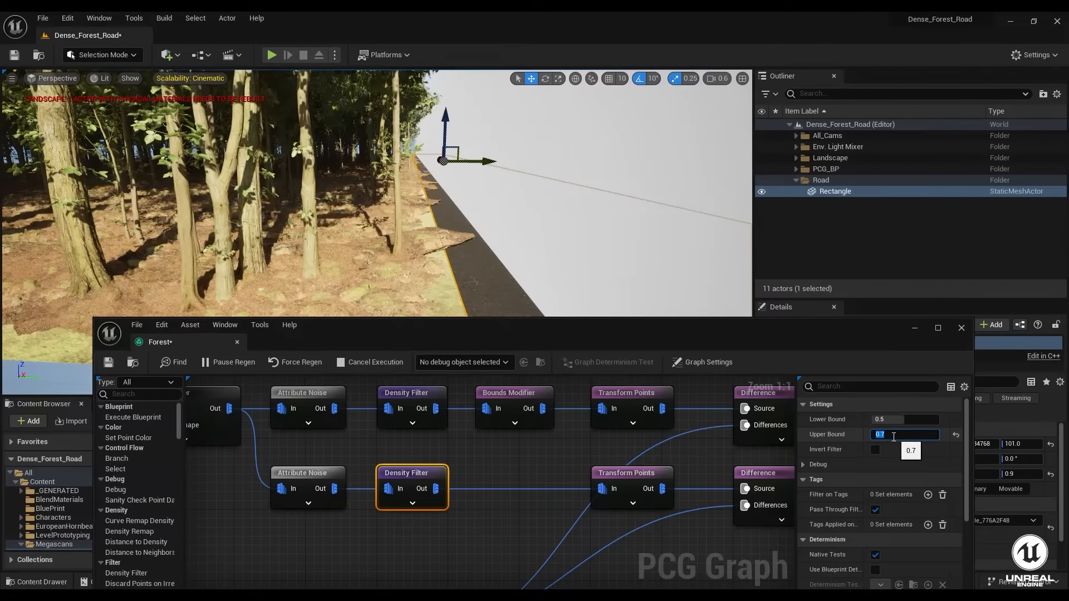
key(w)
right_drag(376, 195, 295, 226)
- Set the Offset Max Z of the lower chain's Transform Points to -20 and inspect the ground meshes
right_drag(496, 453, 412, 454)
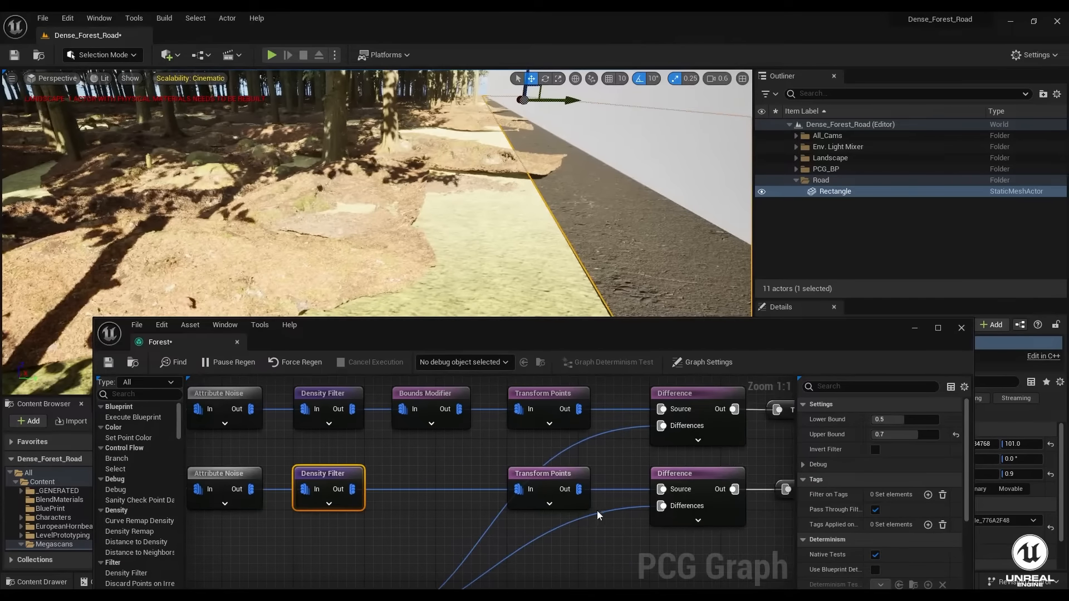
click(576, 478)
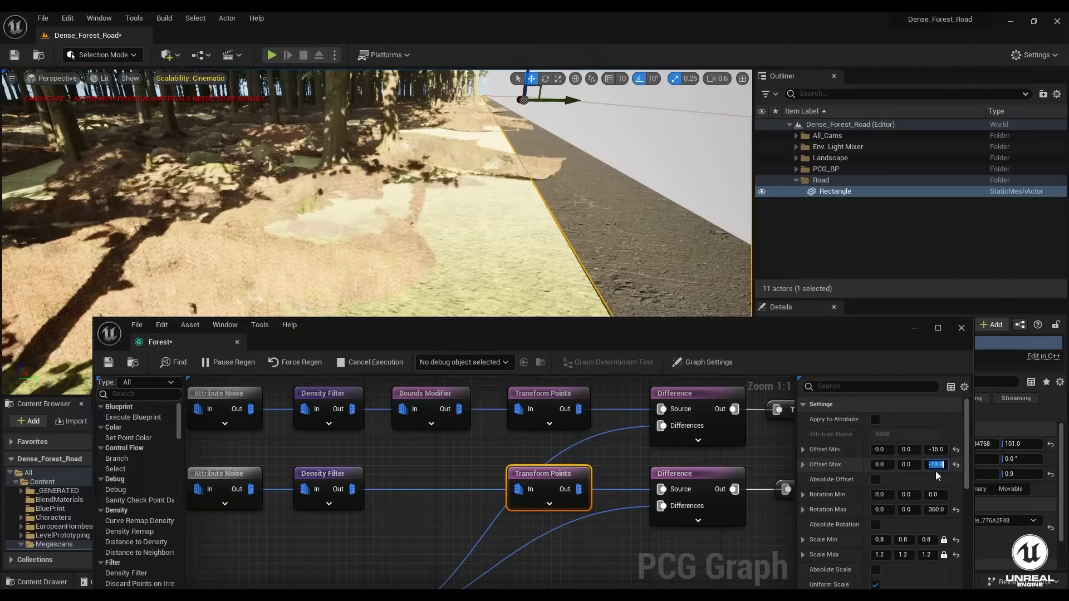
text(0)
key(Return)
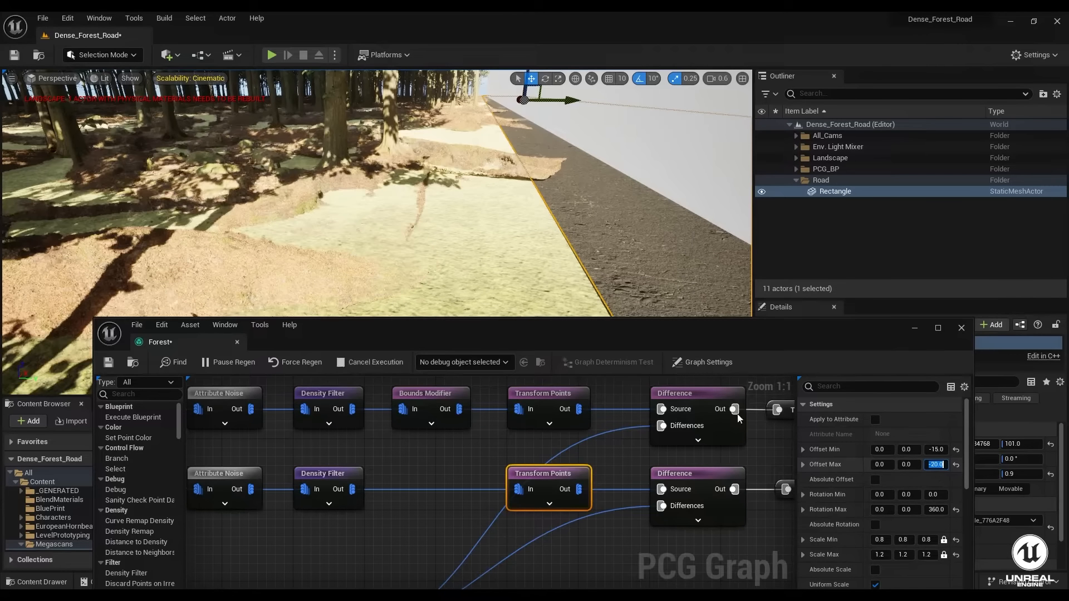
mouse_move(483, 226)
right_down()
mouse_move(417, 256)
mouse_move(494, 236)
mouse_move(429, 228)
mouse_move(467, 230)
right_up()
- Check the road's Bounds Modifier, and set the lower chain's Density Filter Upper Bound to 0.8
right_drag(338, 508, 442, 382)
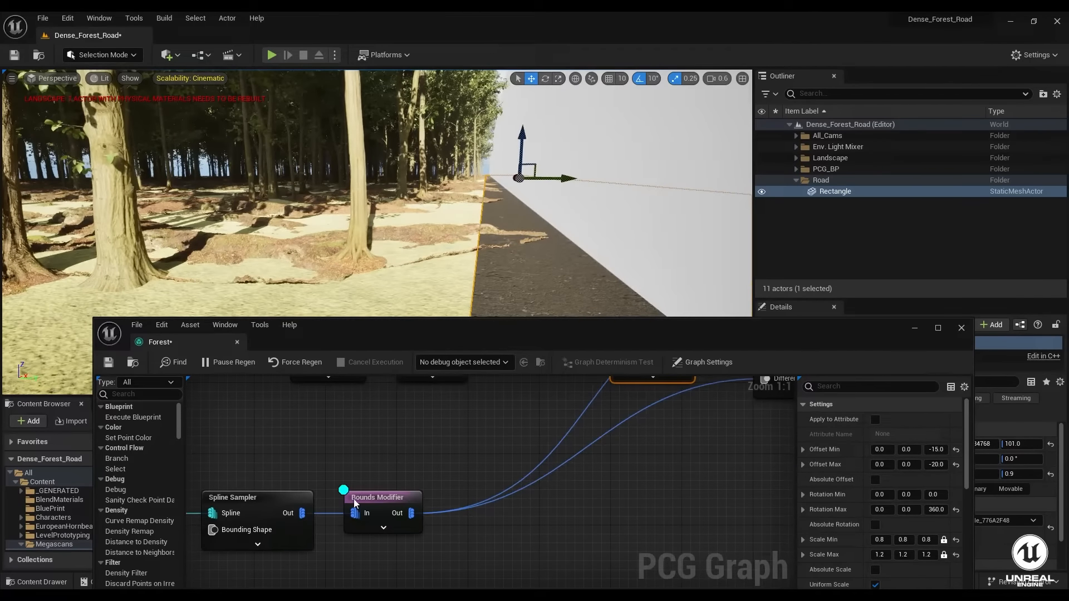
click(379, 497)
right_drag(389, 223, 462, 253)
right_drag(313, 455, 342, 576)
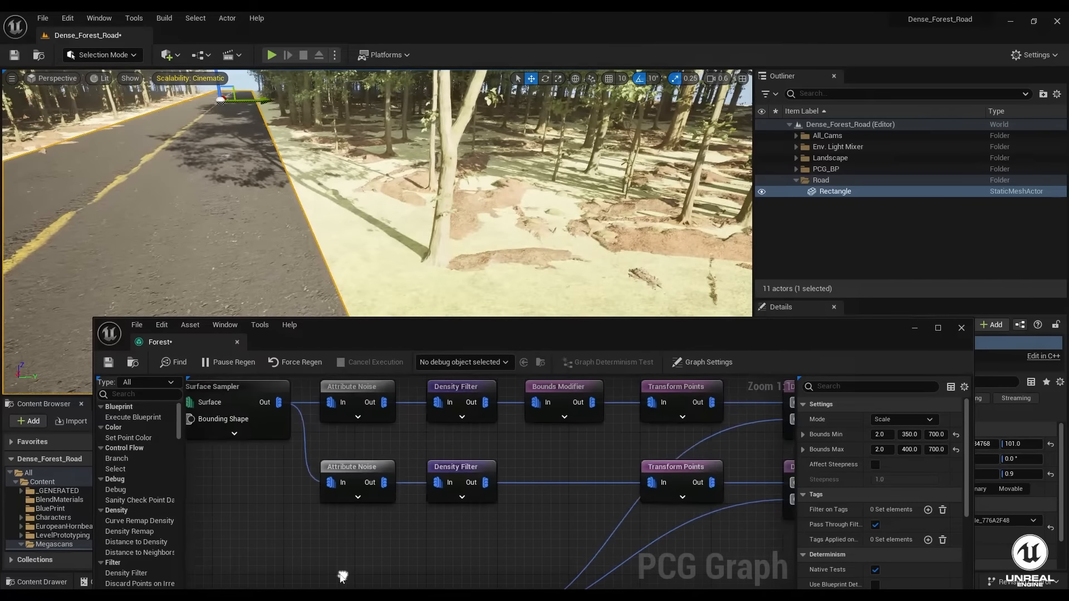
click(466, 466)
click(906, 435)
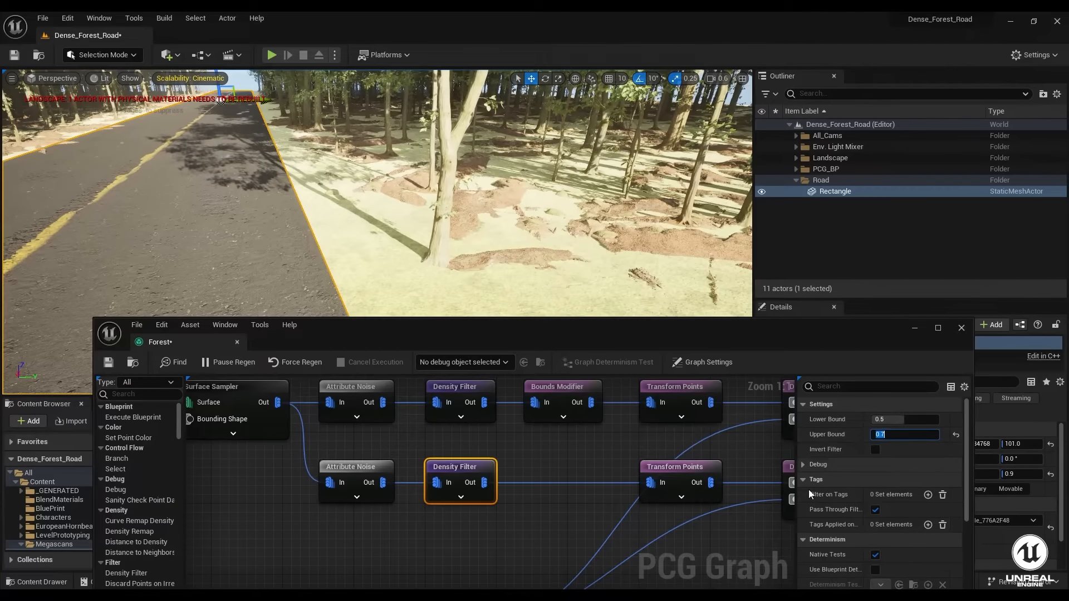
key(BackSpace)
text(0.8)
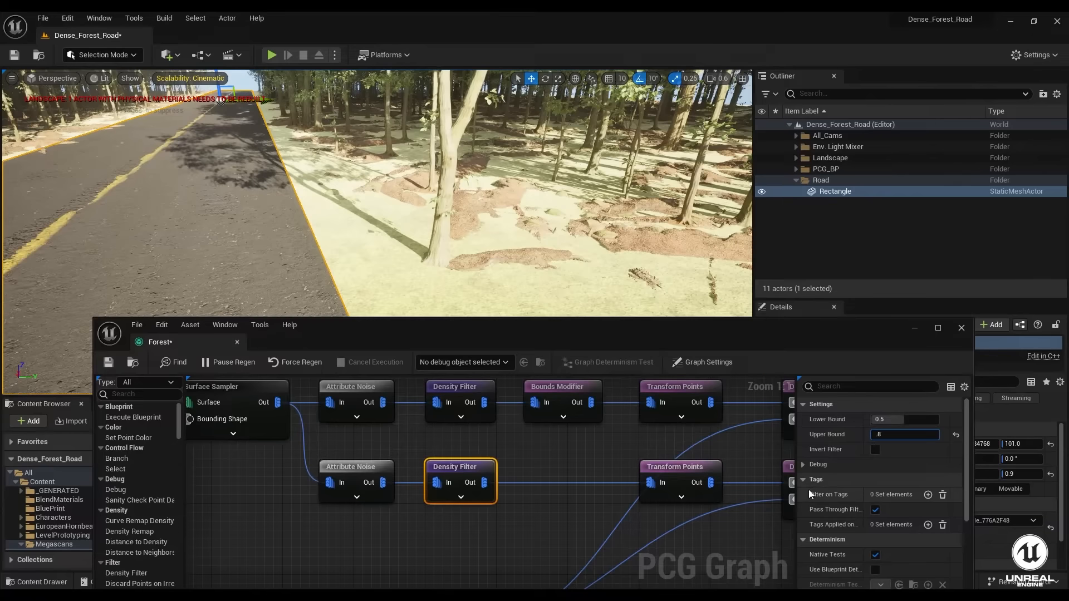
key(Return)
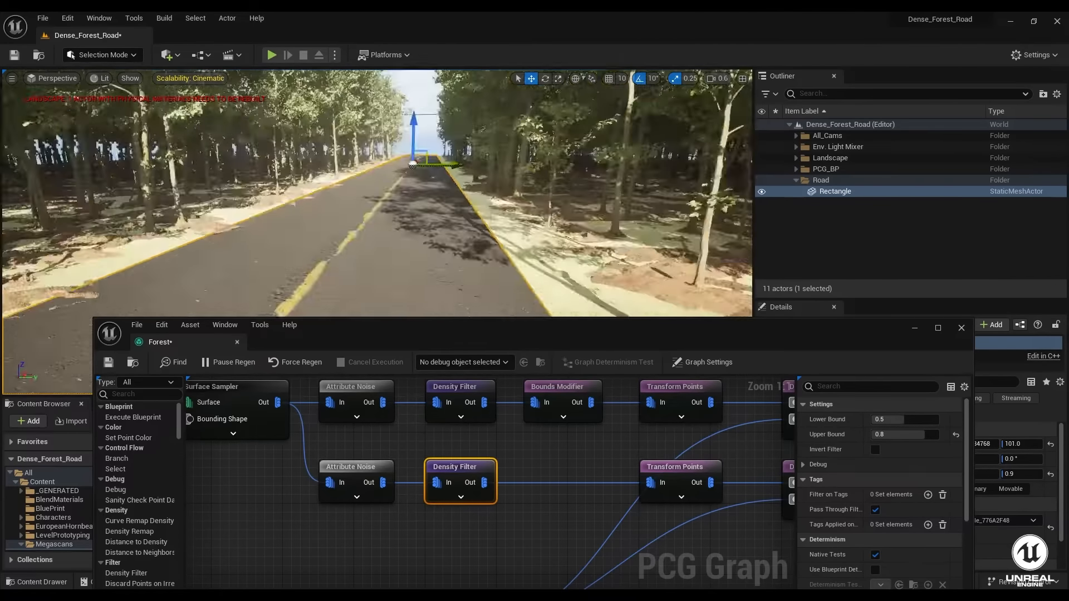
right_drag(379, 195, 406, 187)
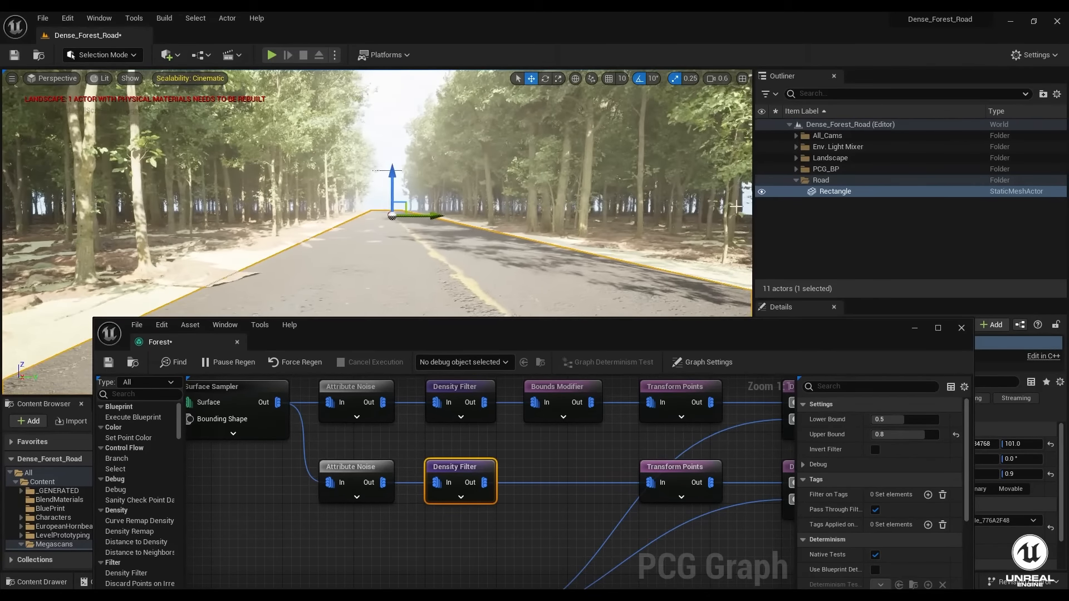
- Collapse the Road folder and pilot the Fixed_Cam camera from the All_Cams folder
click(795, 179)
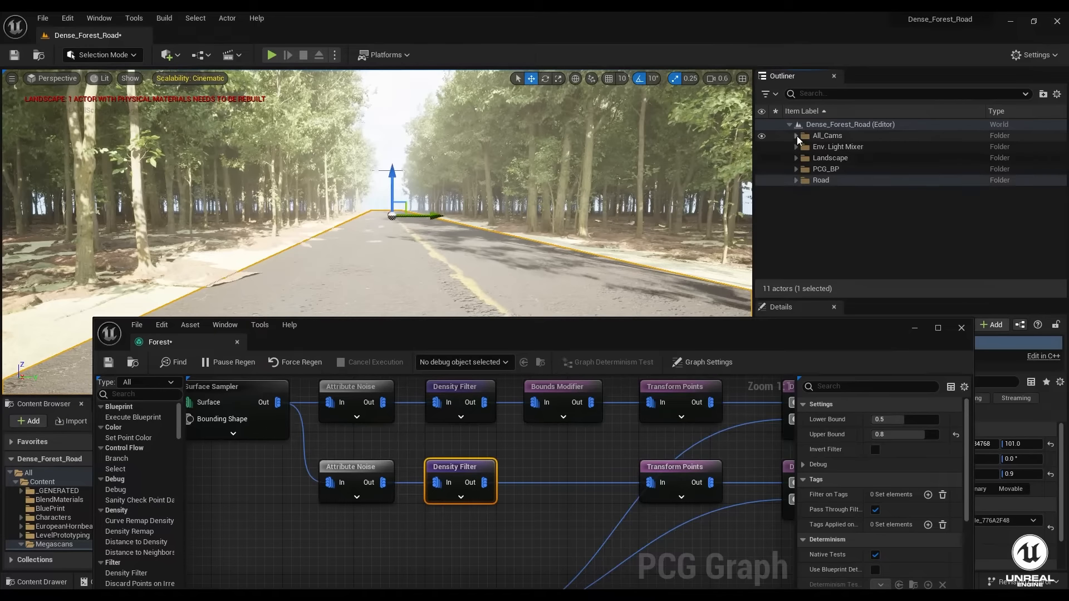
click(797, 136)
click(856, 148)
right_click(857, 148)
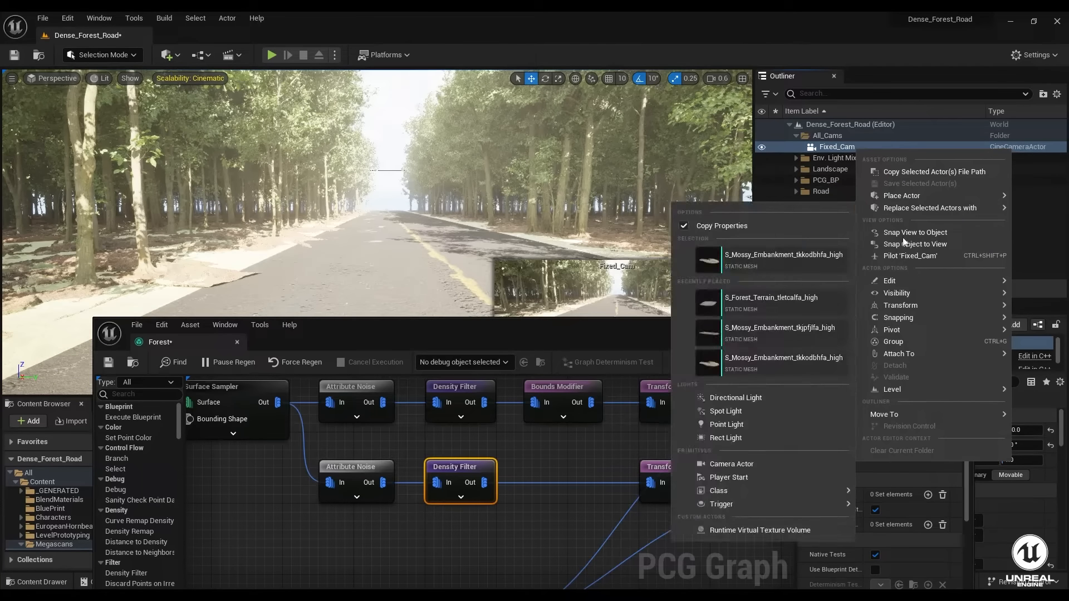
click(916, 257)
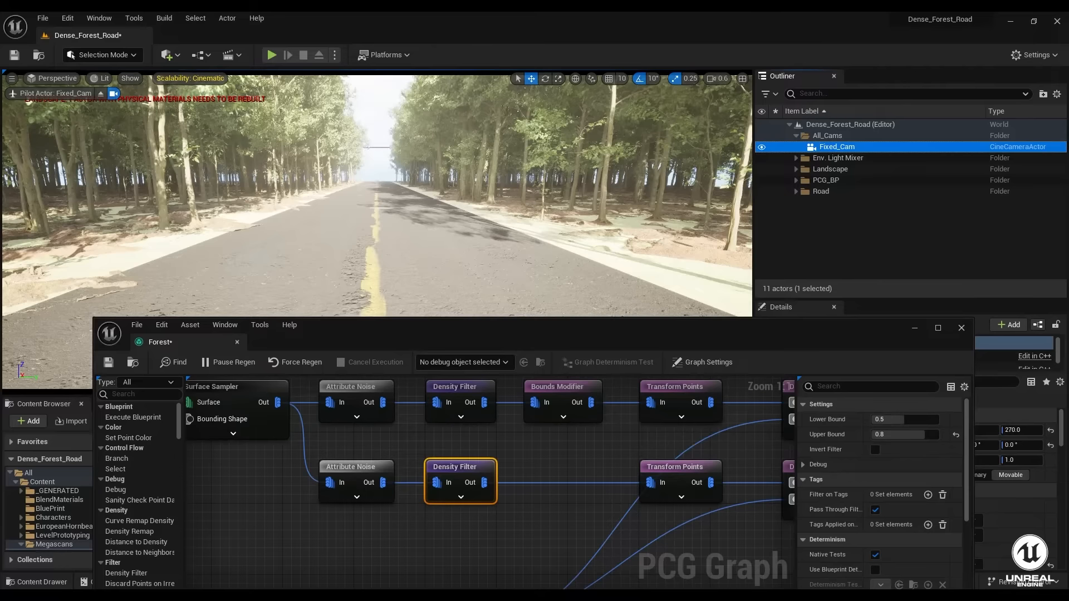
click(911, 329)
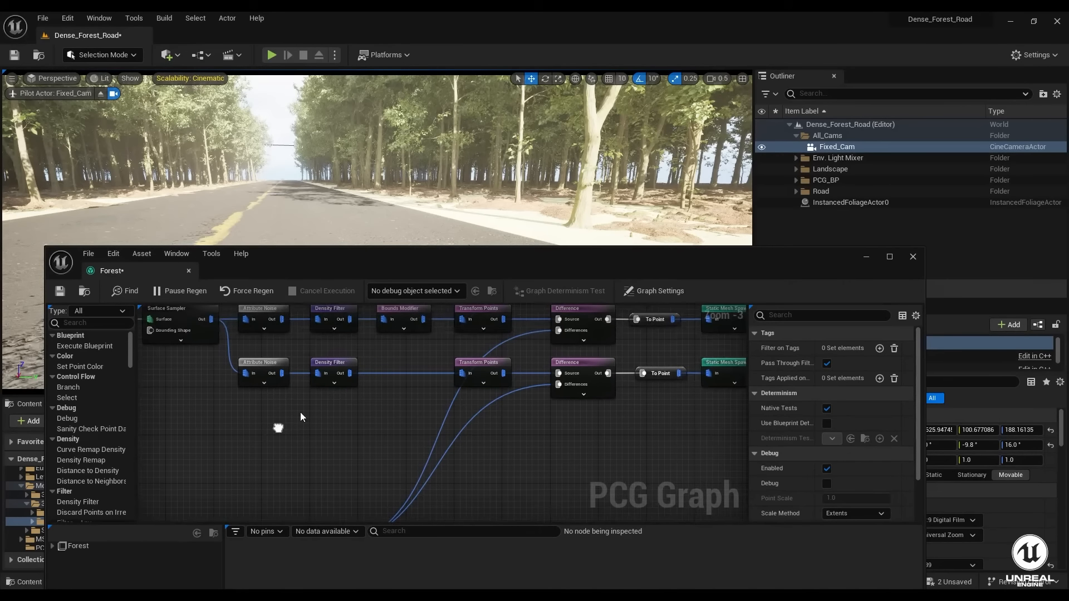
- Duplicate the lower node chain, from Attribute Noise to Static Mesh Spawner, and place the copy directly below it
scroll(300, 416, down, 2)
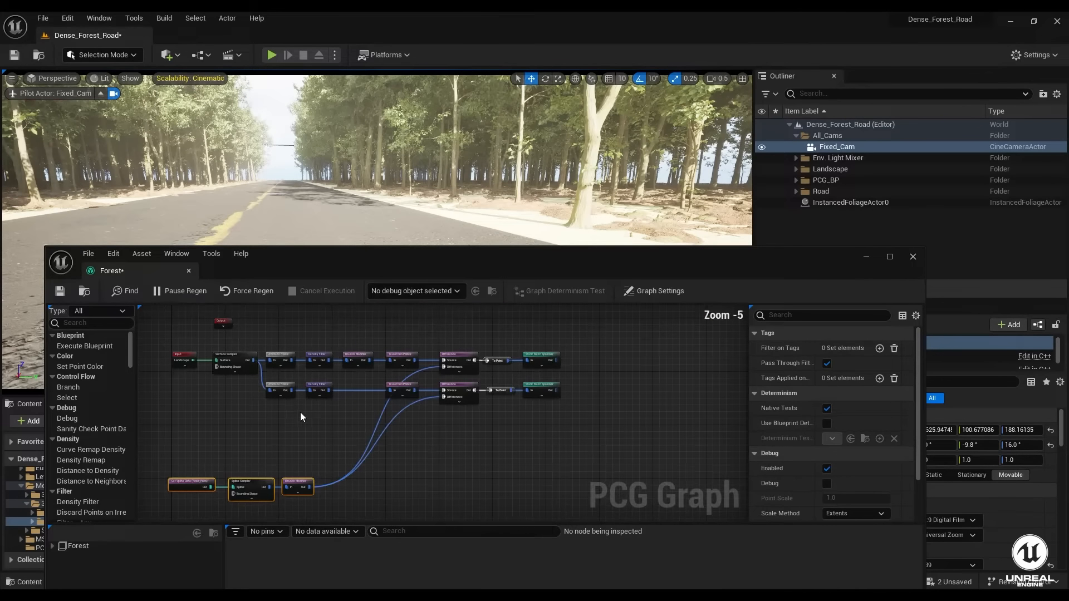
right_drag(282, 405, 215, 424)
drag(208, 430, 523, 404)
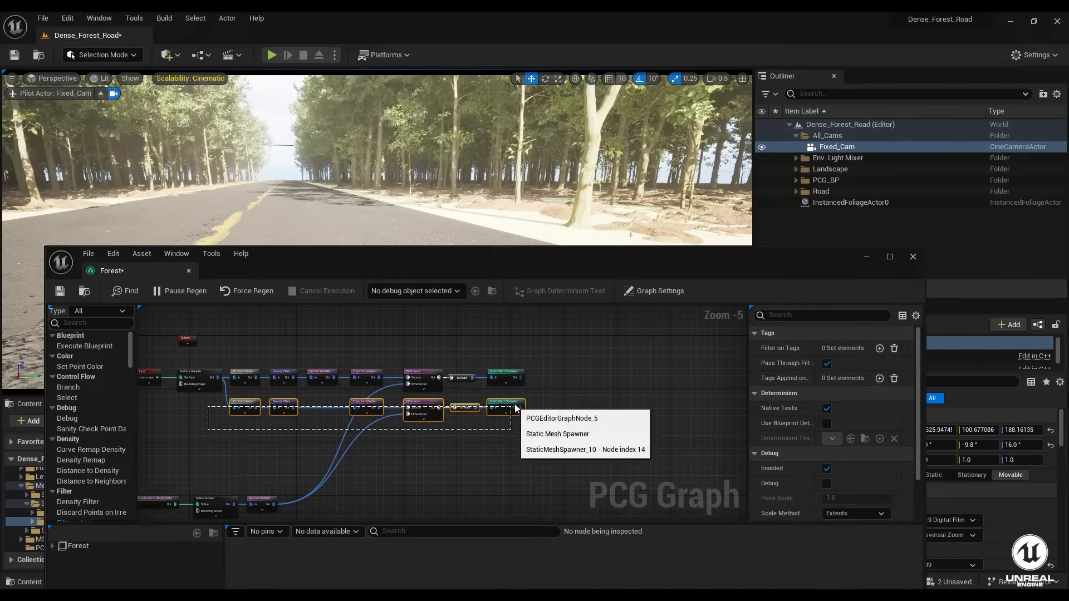
key(ctrl+c)
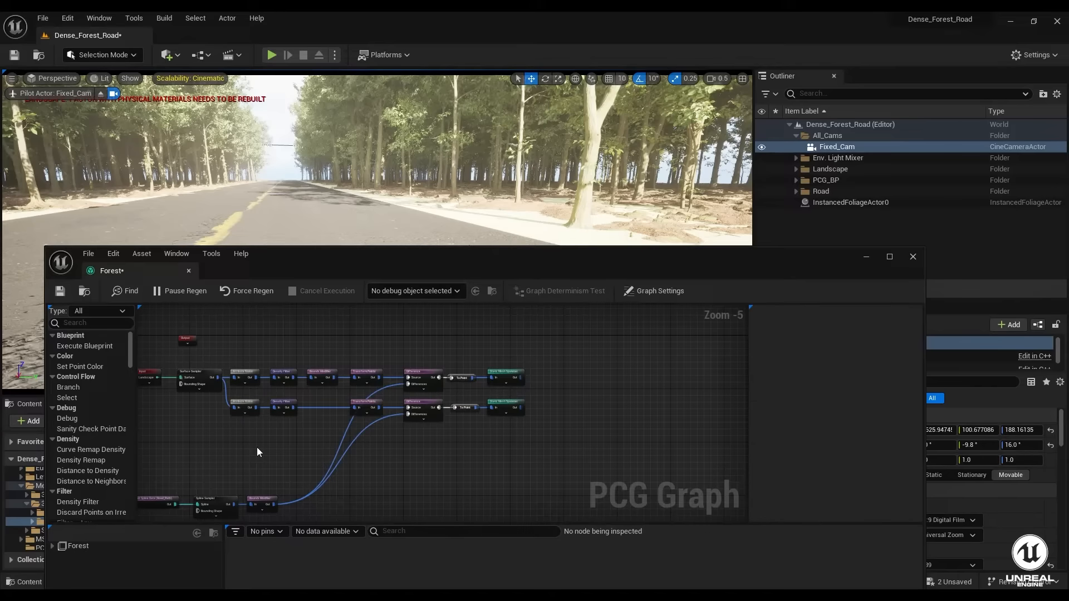
key(ctrl+v)
drag(397, 445, 369, 439)
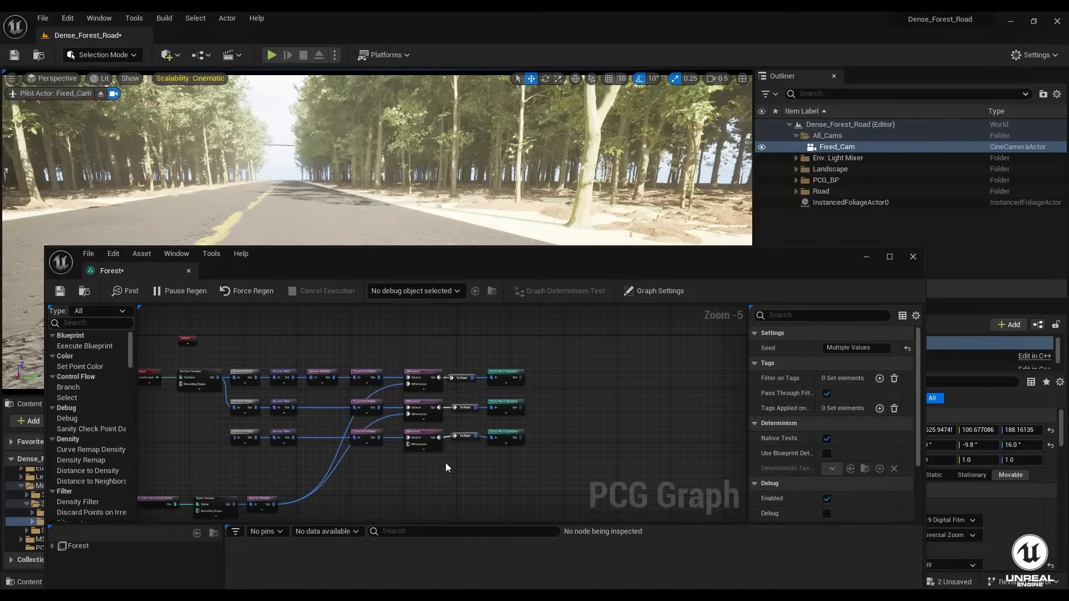
key(Delete)
- Remove all mesh entries from the Static Mesh Spawner of the copied third chain
scroll(499, 442, up, 2)
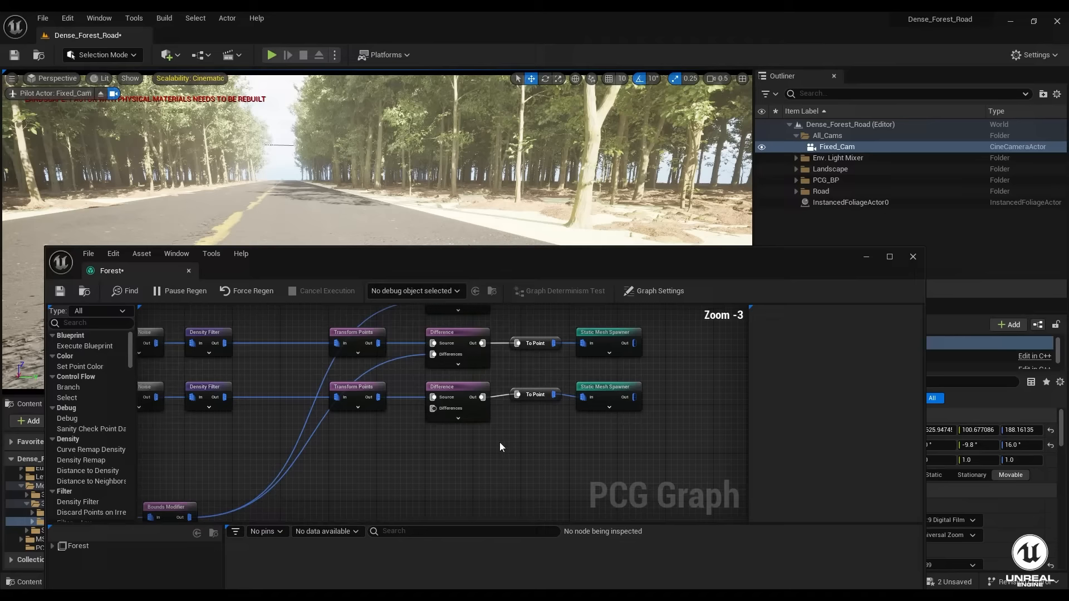
click(611, 390)
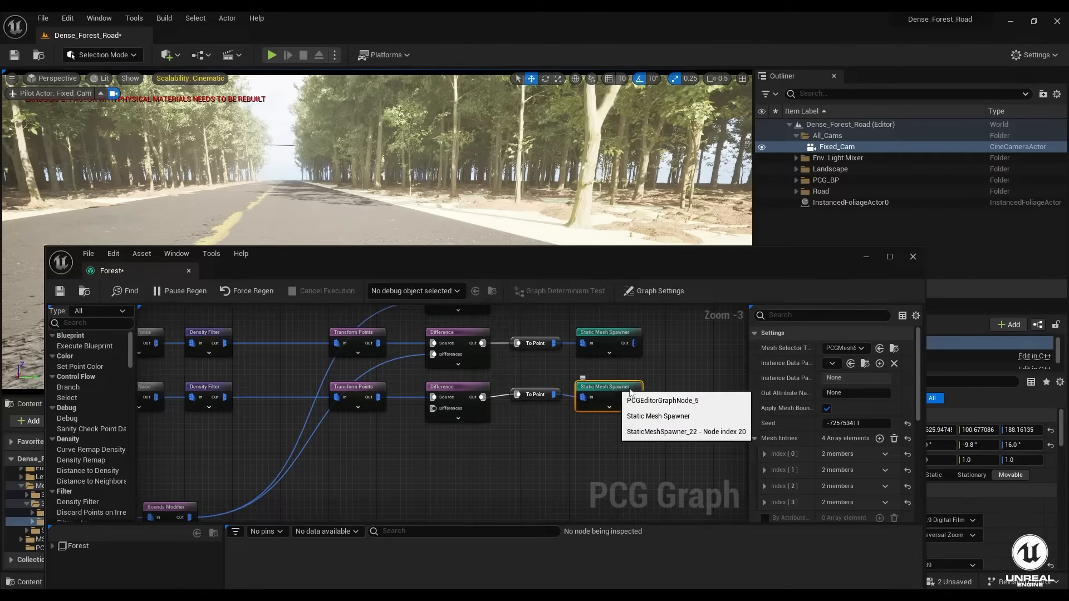
click(894, 439)
- Enable Nanite on all the Kikuyu_Grass static meshes in the Kikuyu_Grass_wiljearqx folder
drag(274, 256, 352, 217)
right_drag(332, 380, 371, 419)
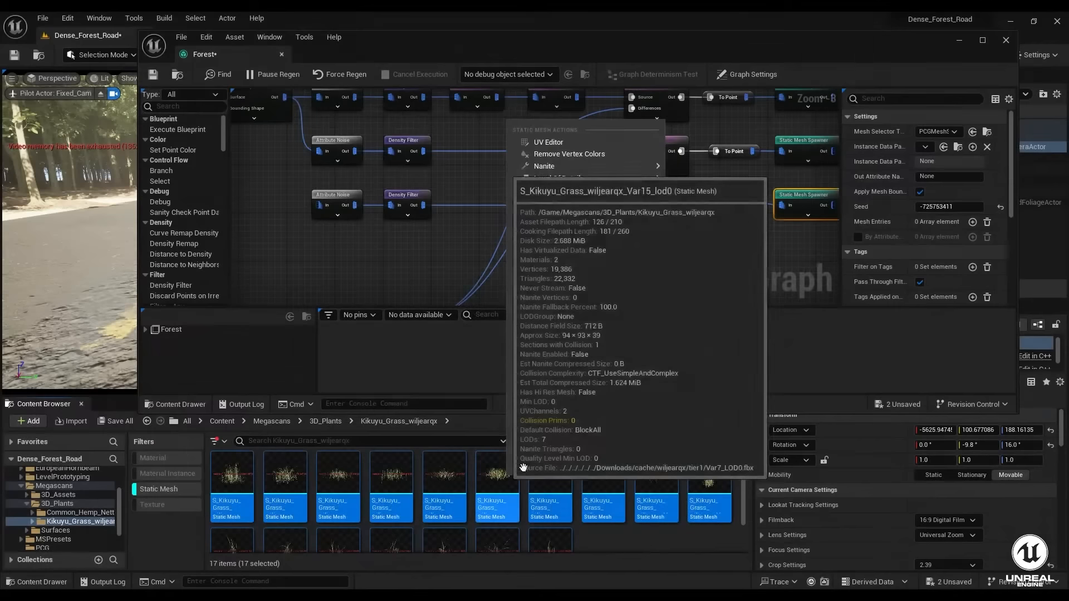
right_click(501, 487)
mouse_move(557, 166)
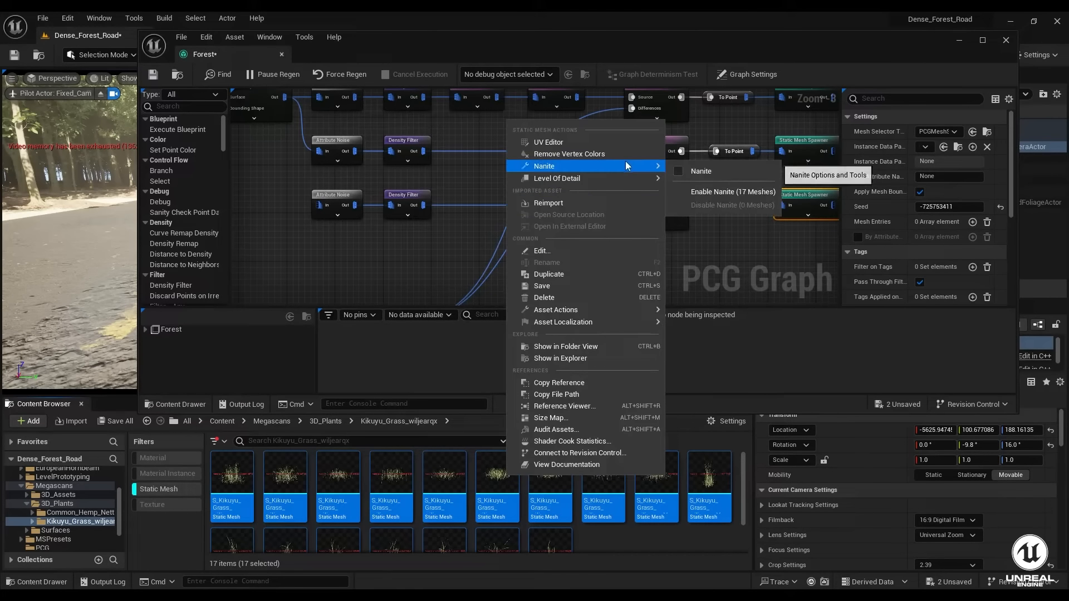
click(722, 192)
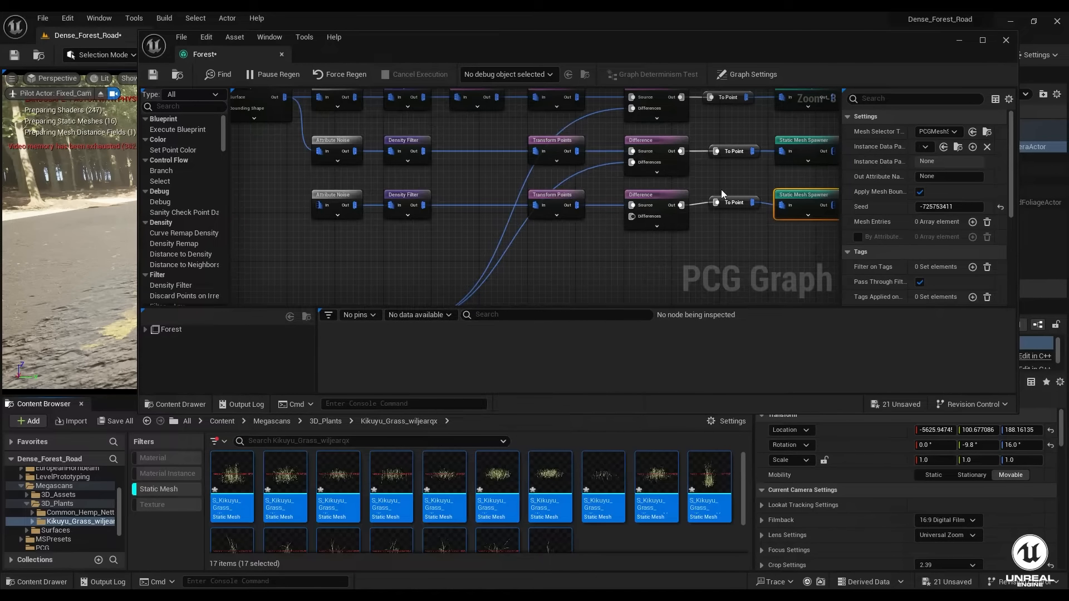
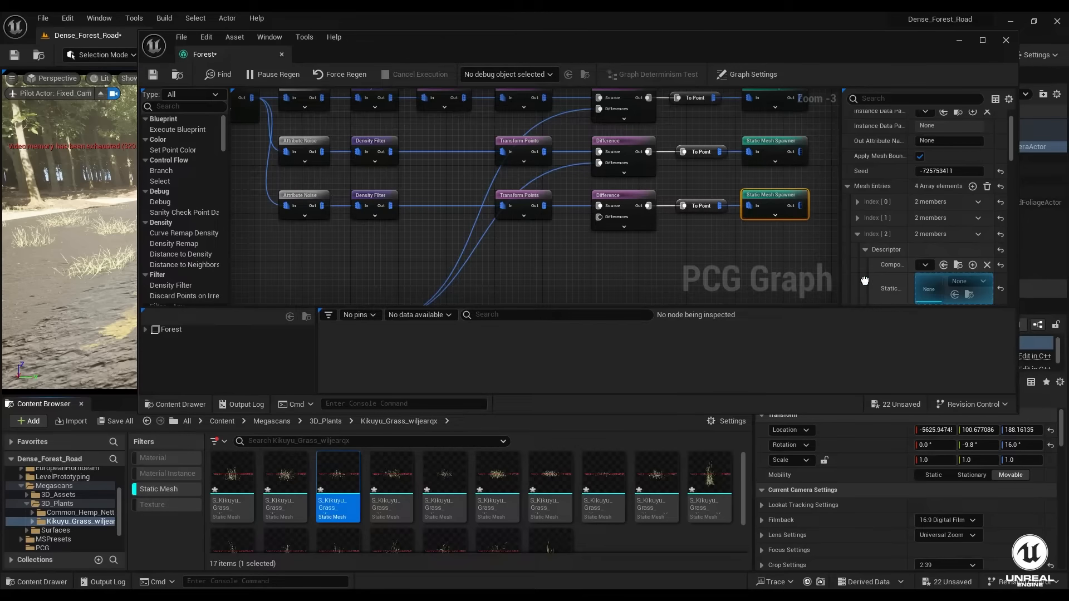
- Assign the fourth Kikuyu grass mesh to the Index [3] mesh entry of the third chain's Static Mesh Spawner, and collapse the entries
click(861, 250)
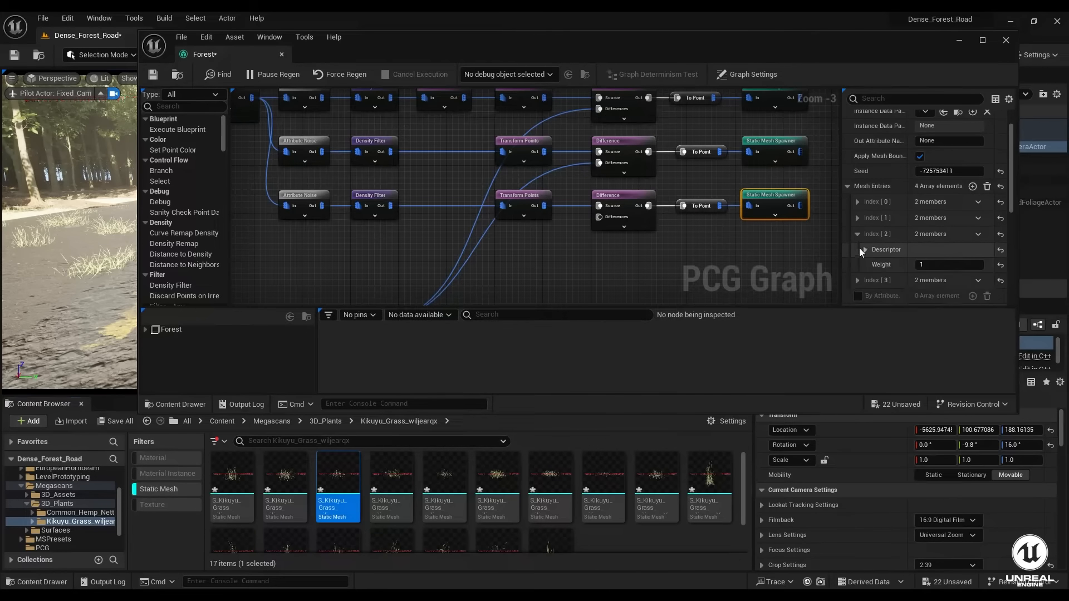
click(856, 234)
click(857, 251)
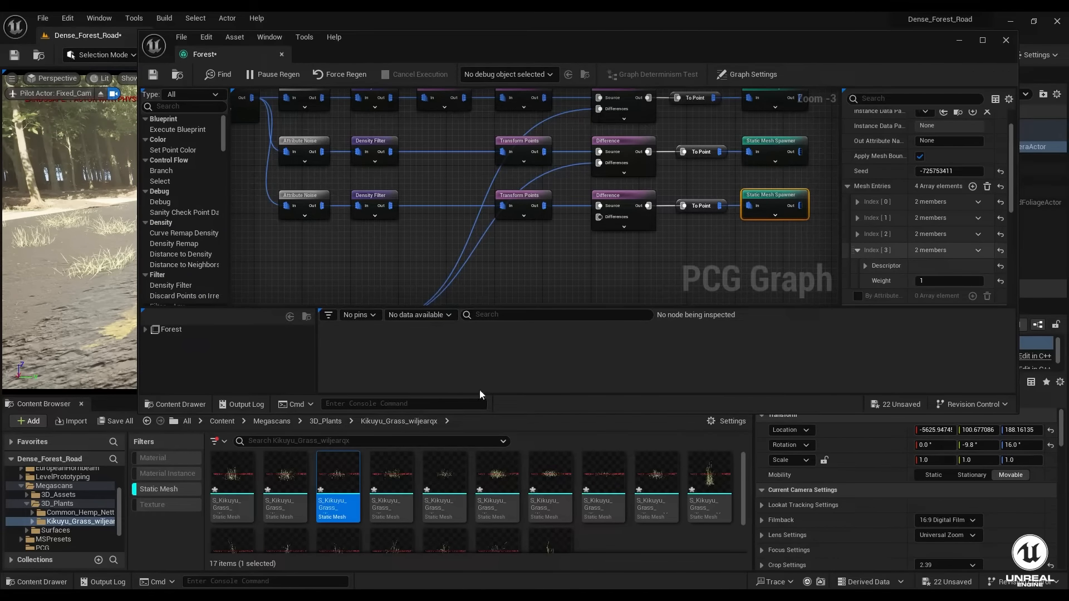
click(864, 265)
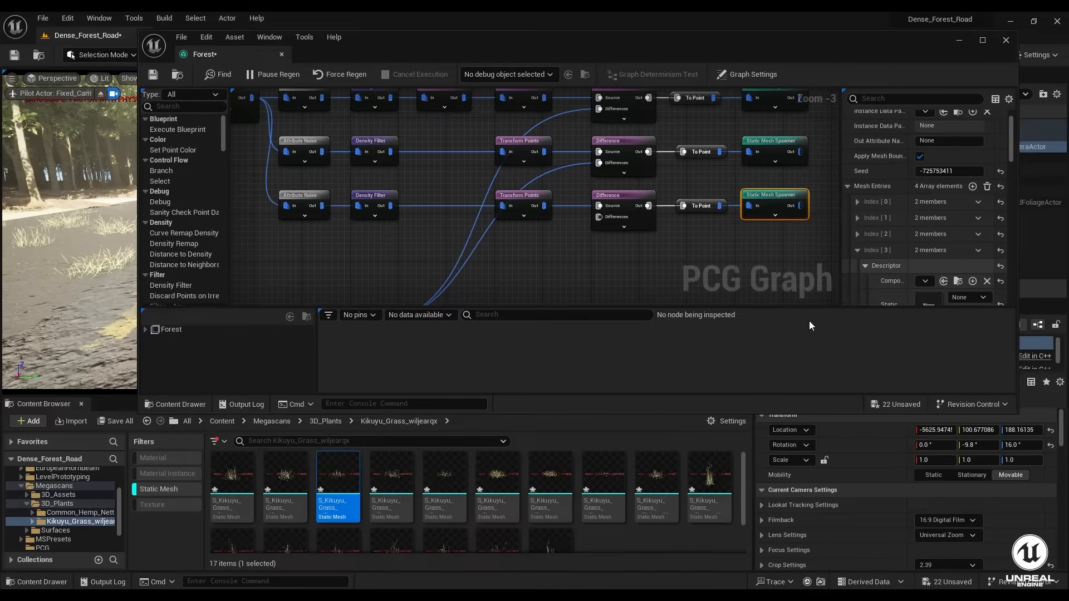
drag(392, 478, 937, 303)
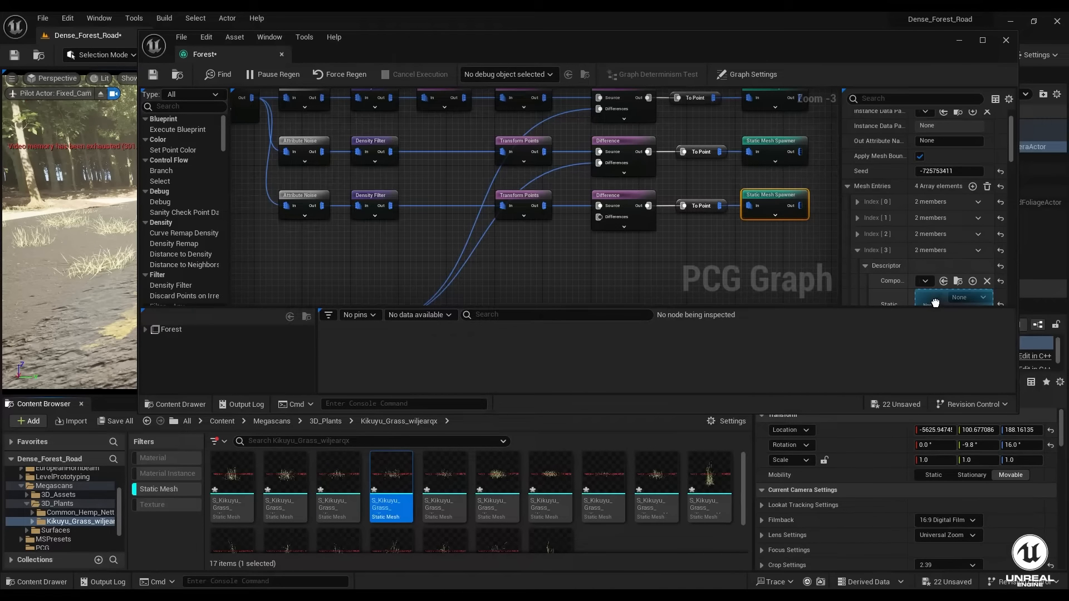
click(865, 265)
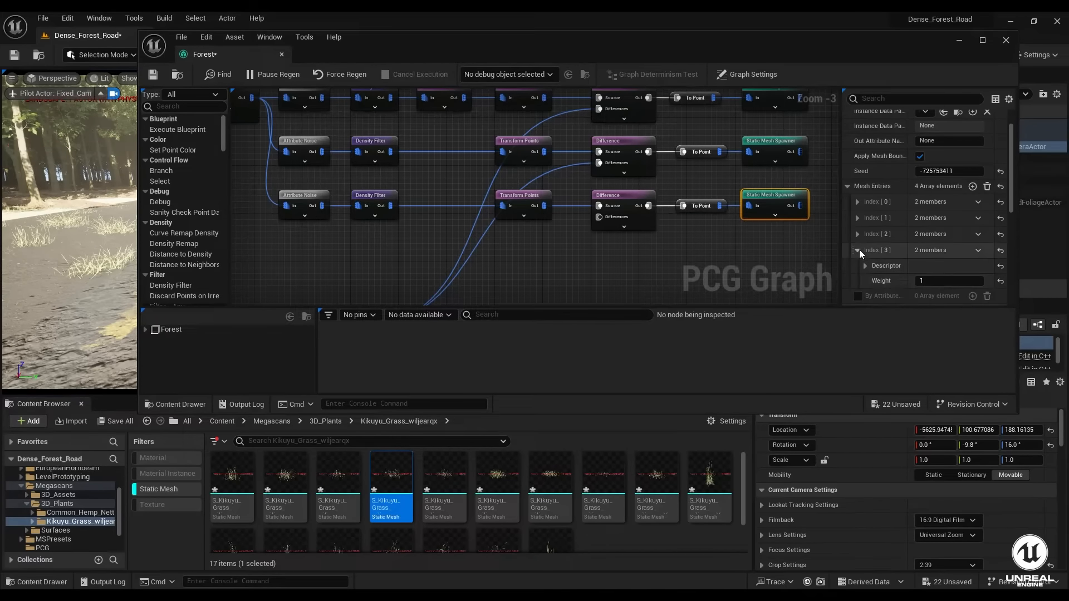
click(858, 250)
- Connect the road's Bounds Modifier output to the Differences input of the third chain's Difference node
right_drag(541, 242, 494, 238)
drag(343, 294, 587, 184)
right_click(575, 272)
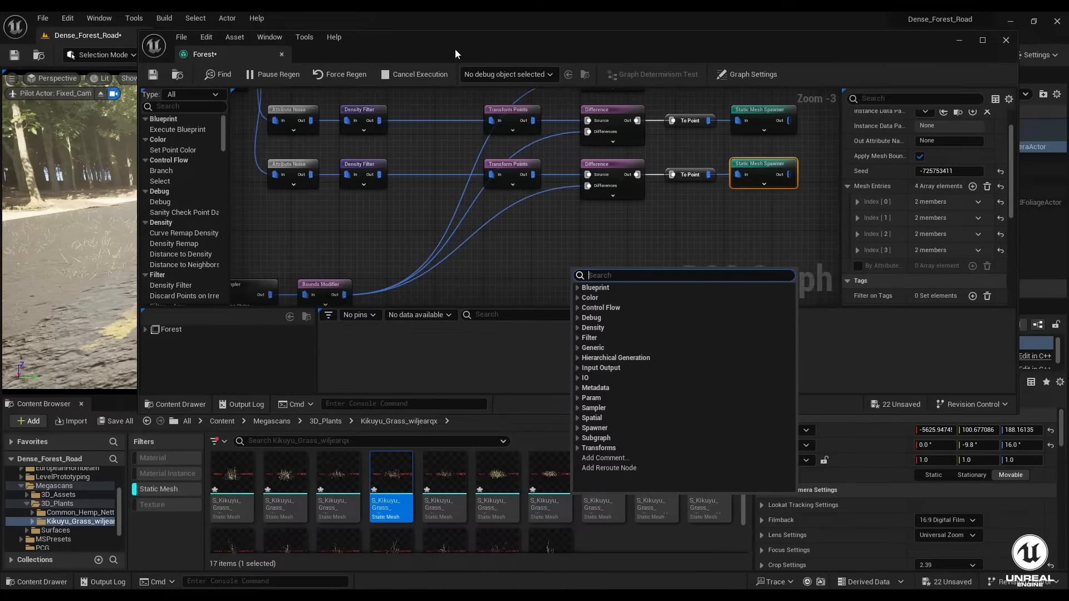
- Move the graph window down to view the roadside, and reset Offset Min and Offset Max of the third chain's Transform Points to default
drag(455, 54, 441, 273)
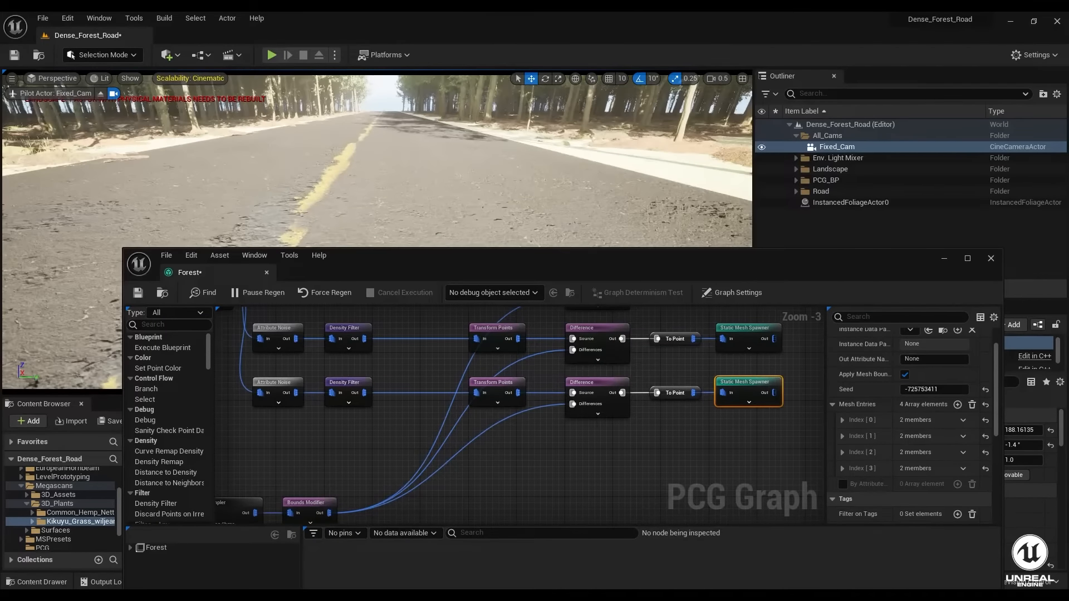
key(w)
right_drag(390, 167, 352, 181)
key(a)
scroll(344, 161, up, 1)
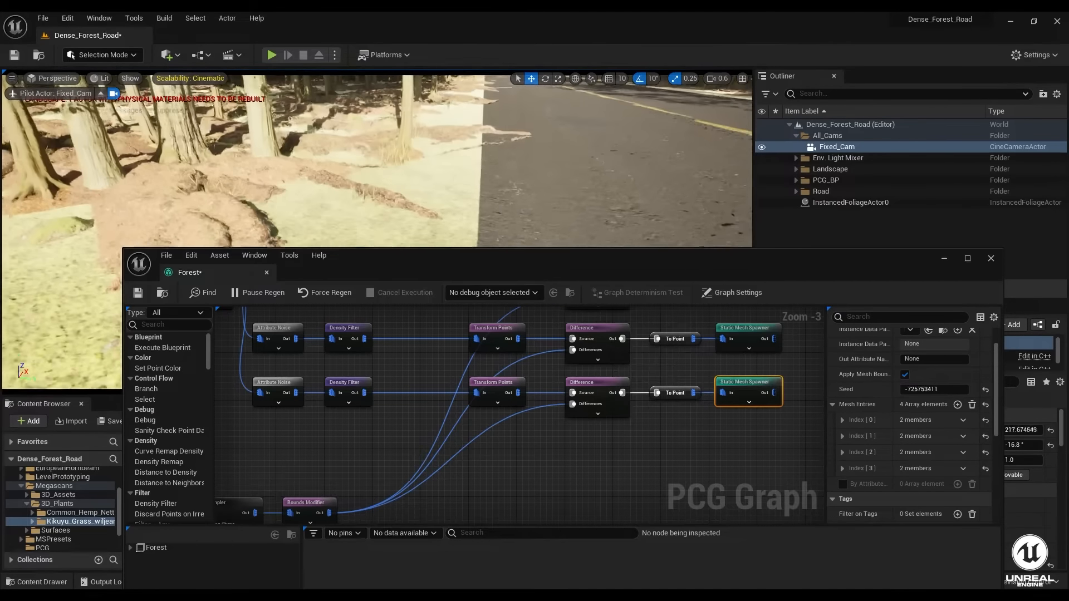
key(q)
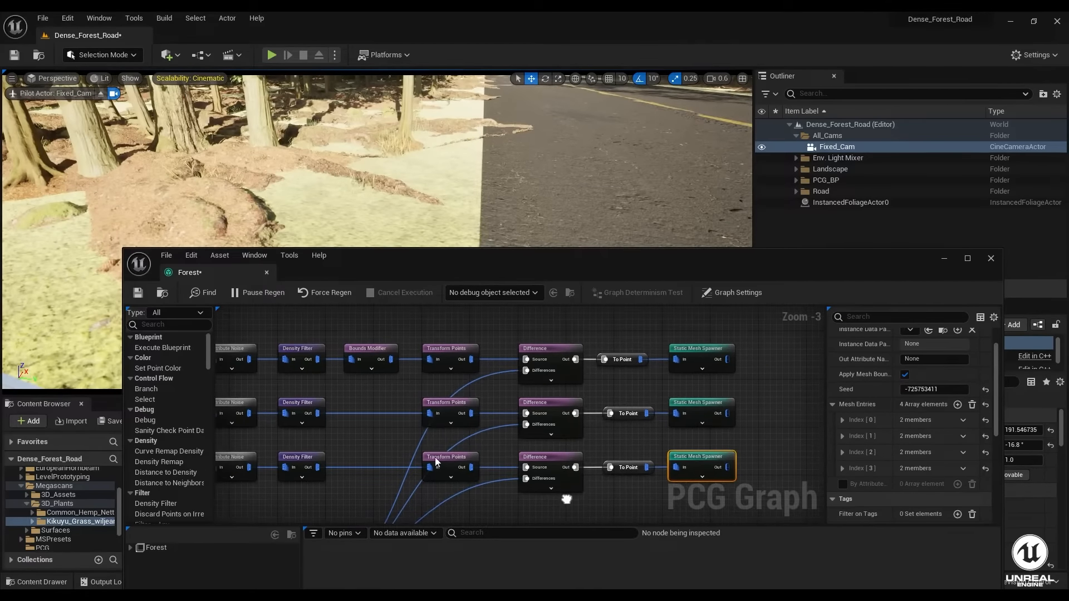
click(435, 456)
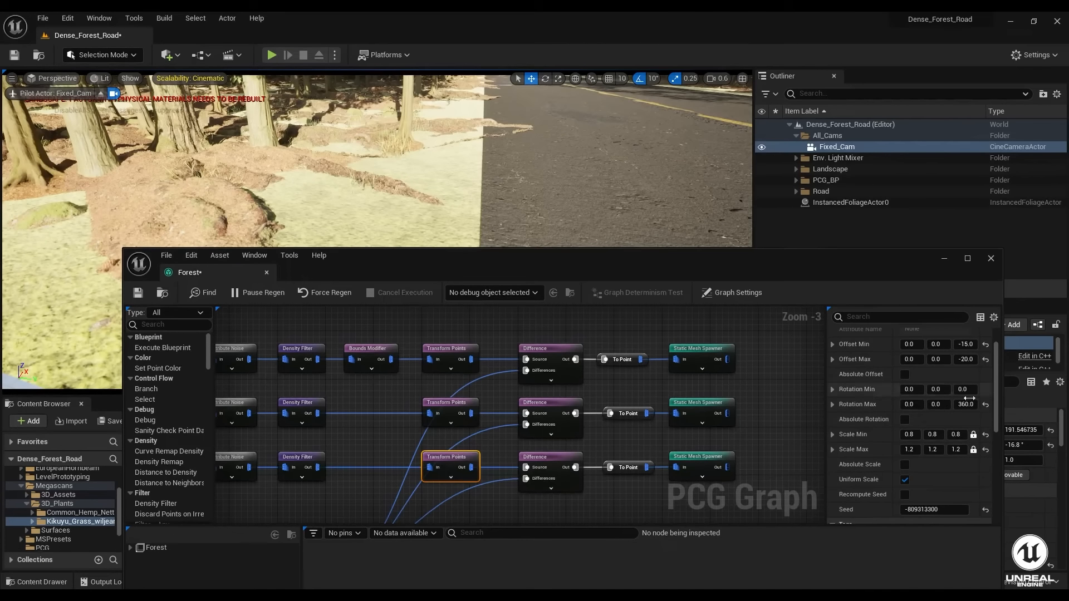
click(985, 345)
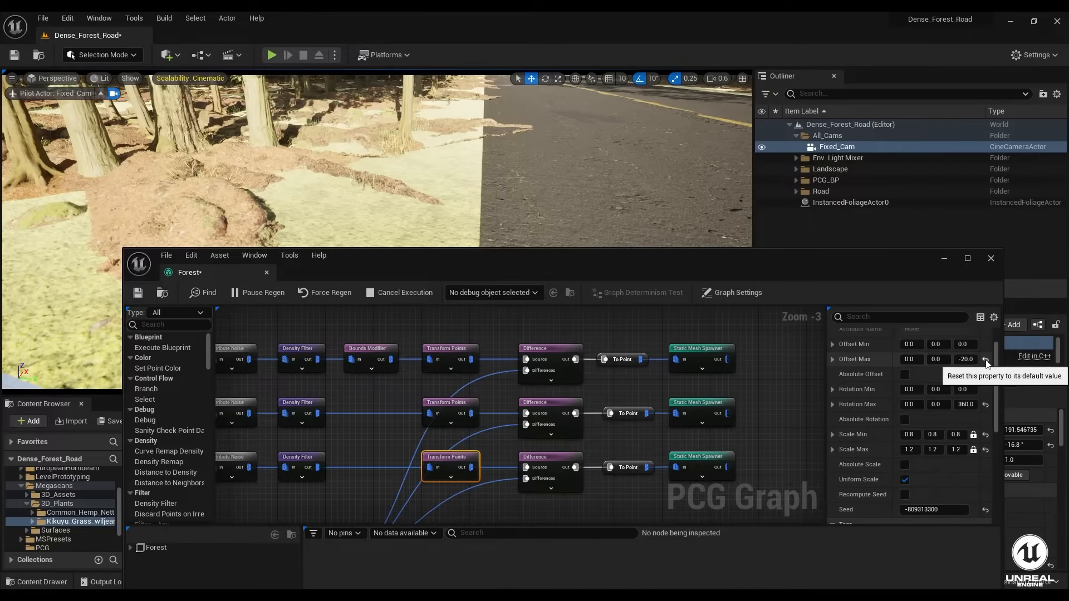
click(986, 359)
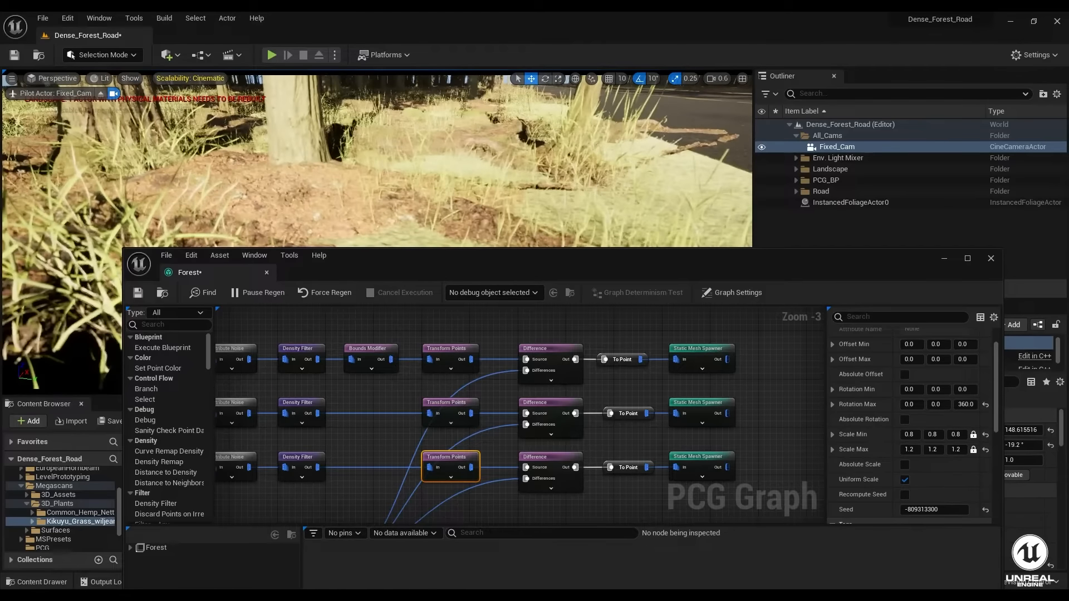
- Set the third chain's Density Filter Lower Bound to 0.3 and reset its Upper Bound to the default
right_drag(374, 452, 494, 429)
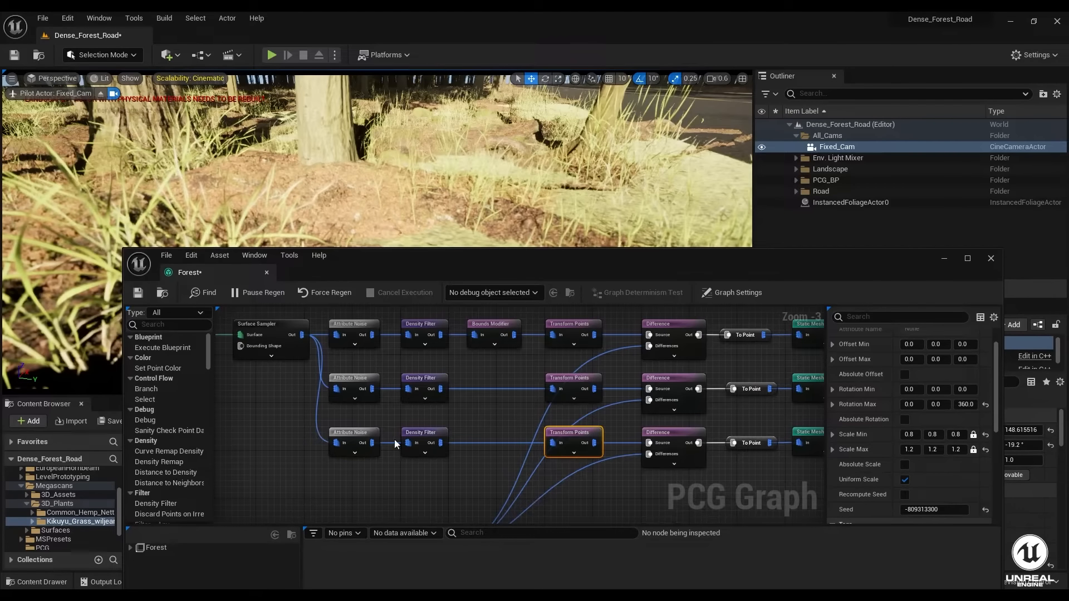
click(445, 444)
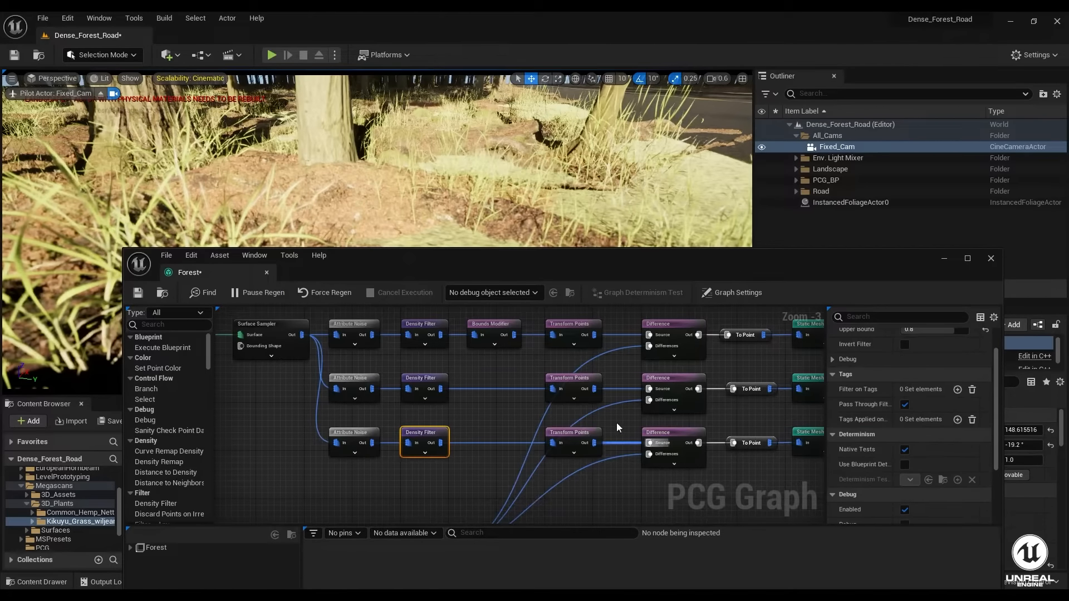
right_drag(649, 442, 592, 456)
scroll(936, 416, up, 1)
scroll(937, 417, up, 1)
click(918, 351)
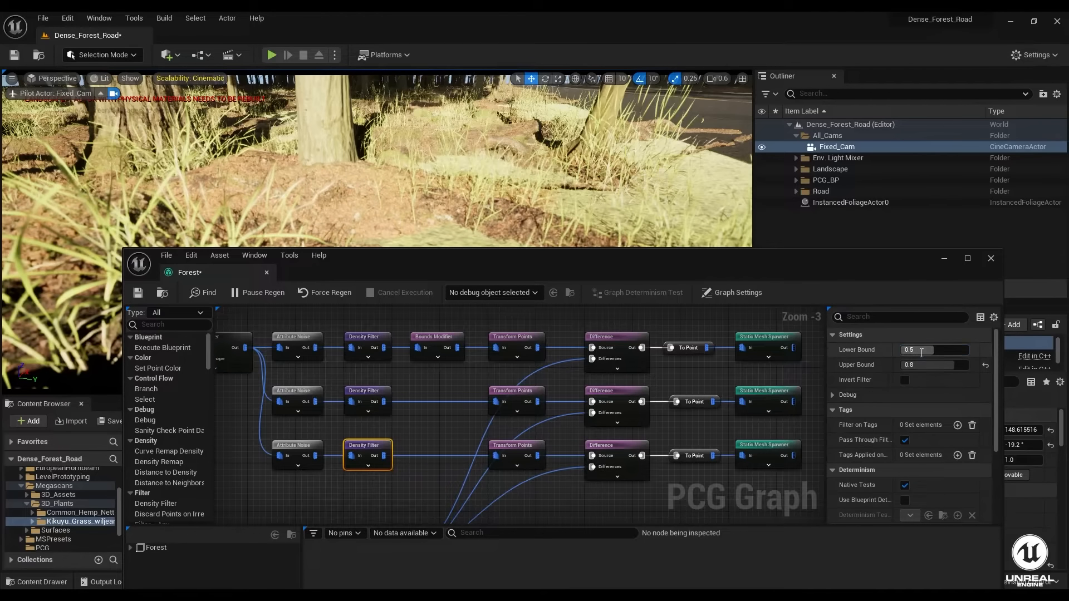
text(.)
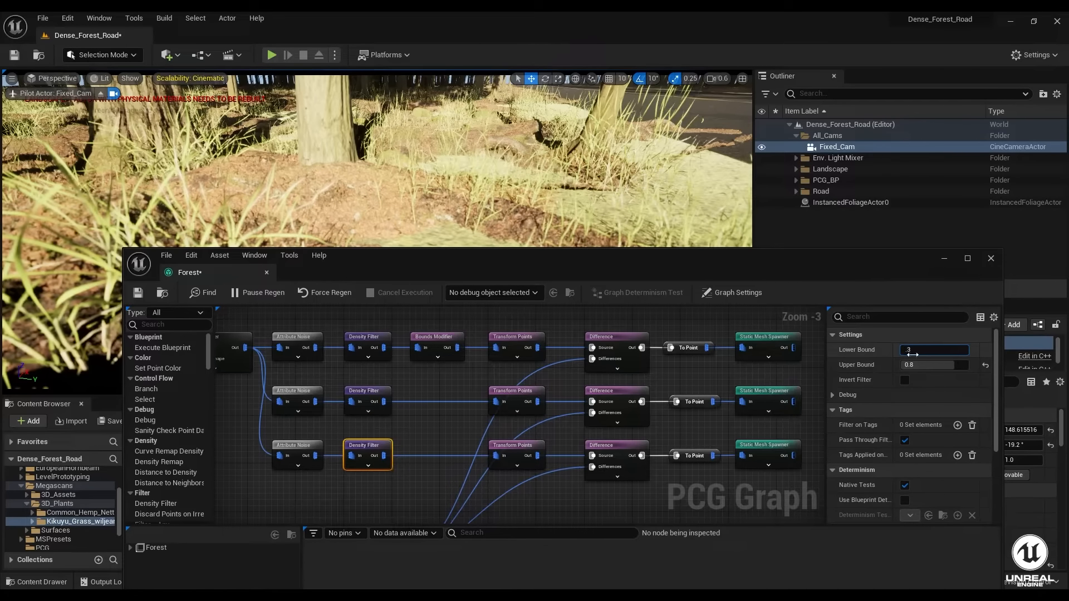
text(3)
click(956, 366)
click(955, 369)
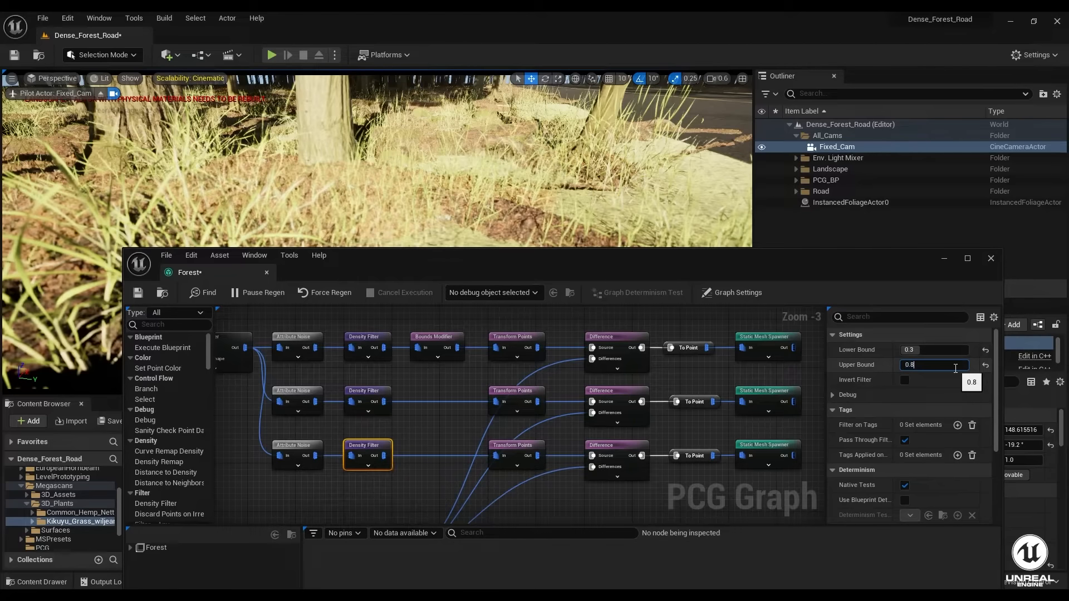
click(986, 366)
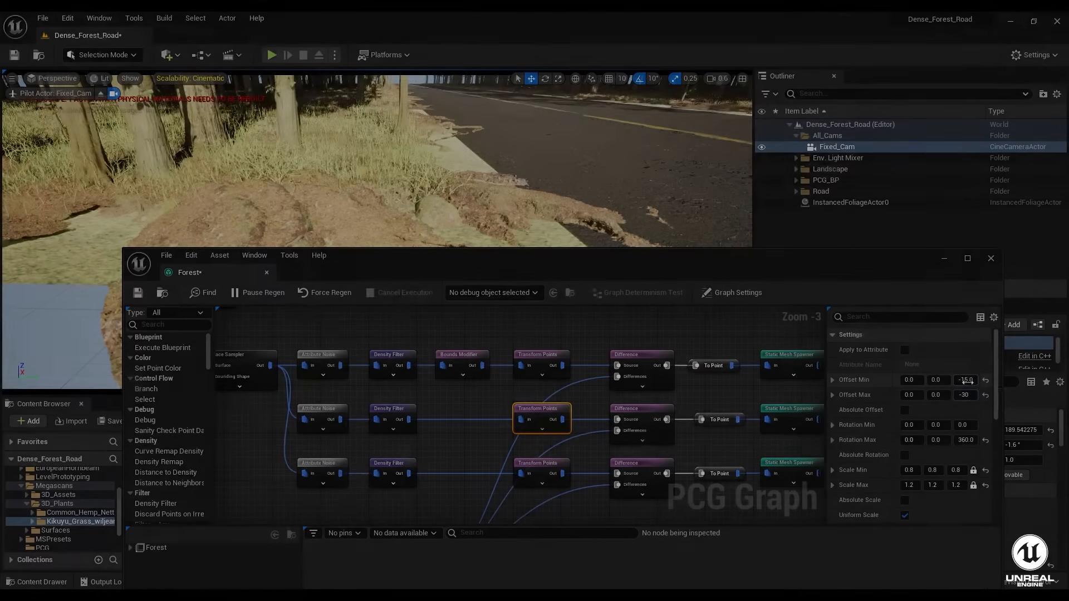
- Set the Z value of Offset Min to -20 in the middle chain's Transform Points
click(967, 380)
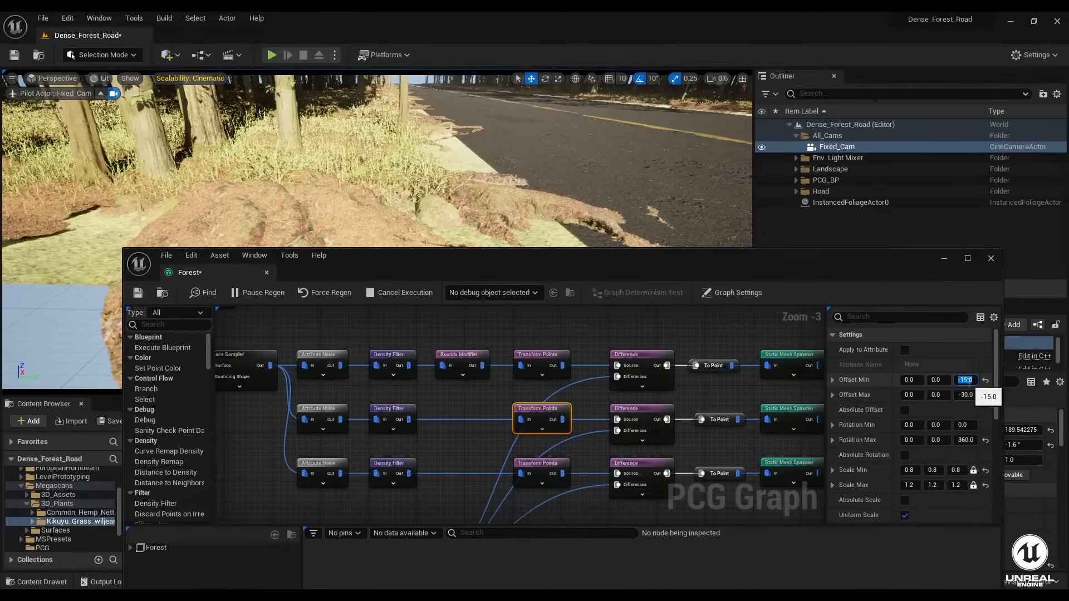
text(-20)
key(Return)
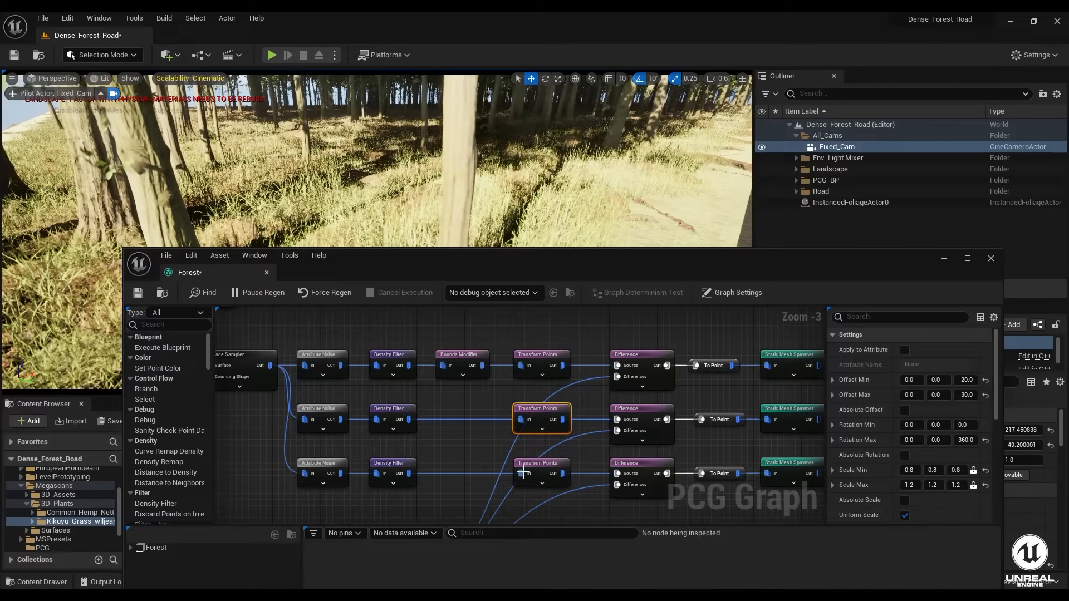
- Set the third chain's Transform Points to a locked Scale Min of 0.5 and Scale Max of 0.8
click(535, 472)
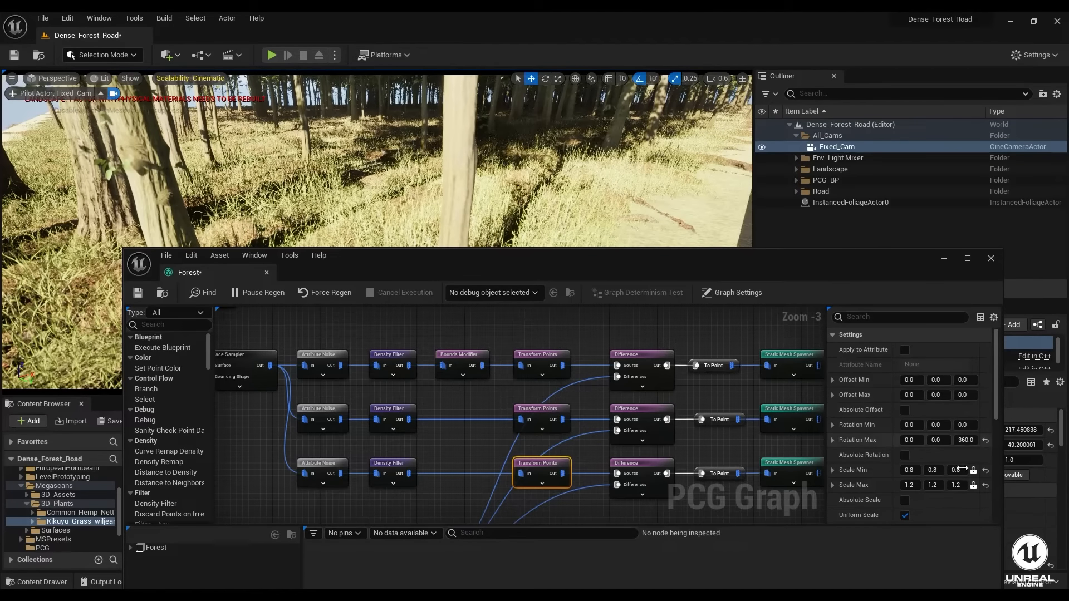
click(956, 470)
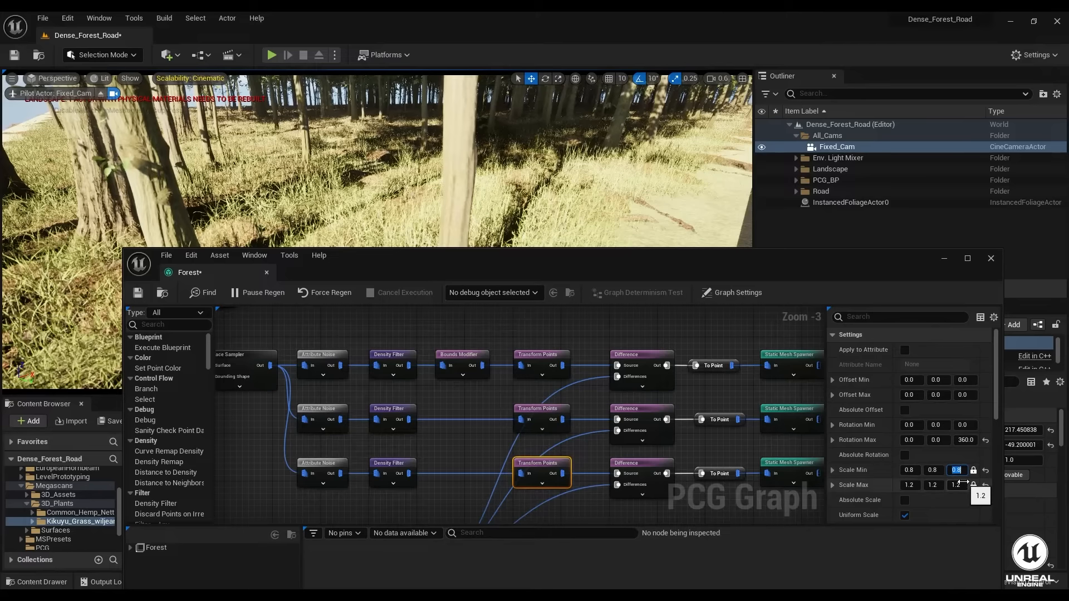
text(0.5)
key(Return)
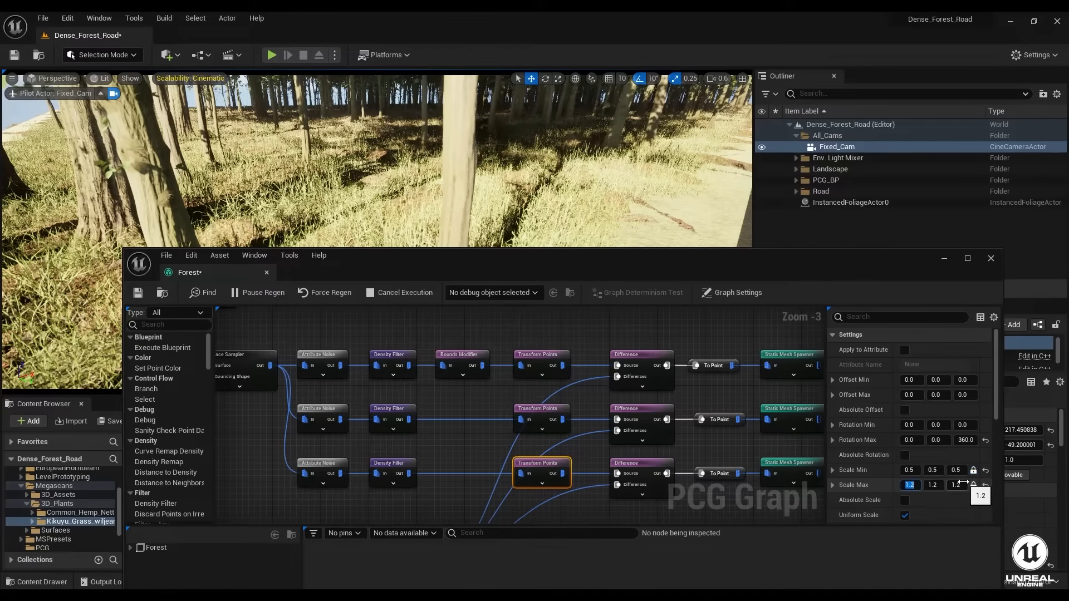
text(0.8)
key(Return)
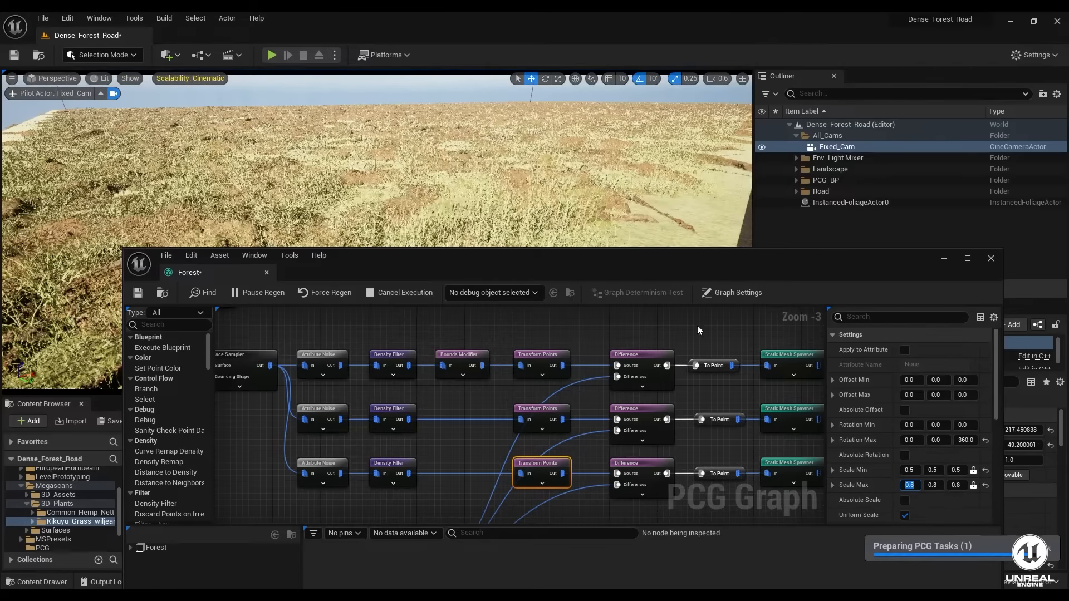
- Set the middle chain's Transform Points to Scale Min 1.0 and Scale Max 1.5, and inspect the roadside forest
drag(525, 259, 525, 300)
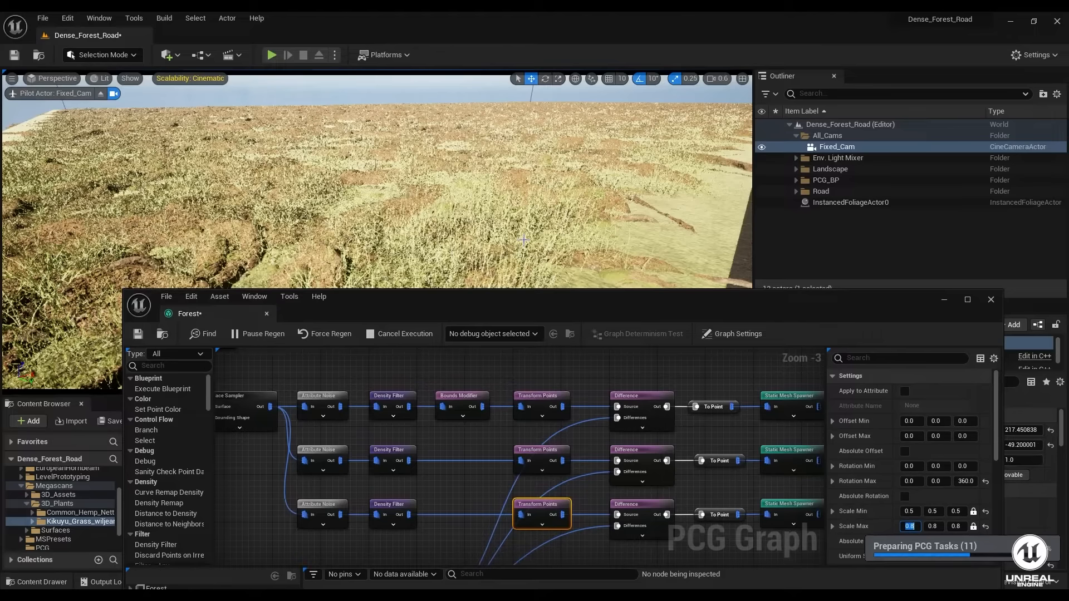
click(544, 399)
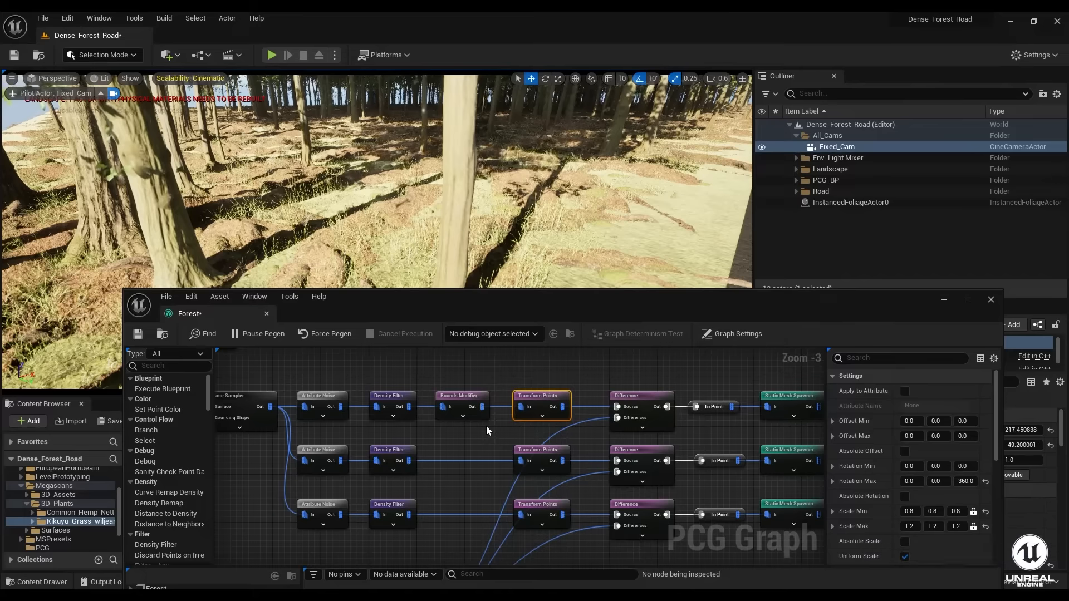
click(524, 461)
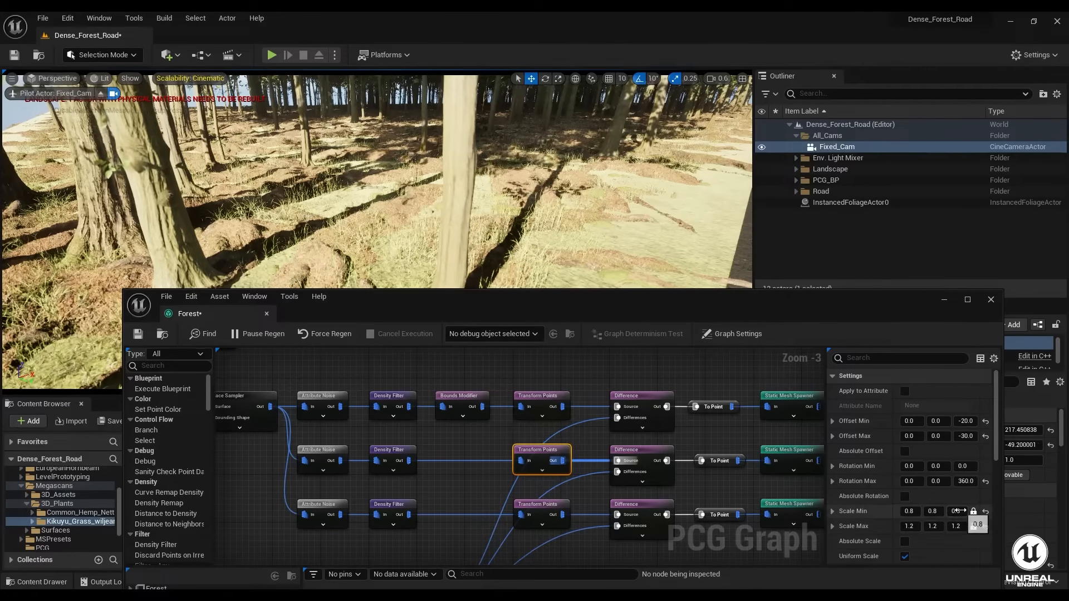
drag(958, 511, 960, 510)
click(955, 527)
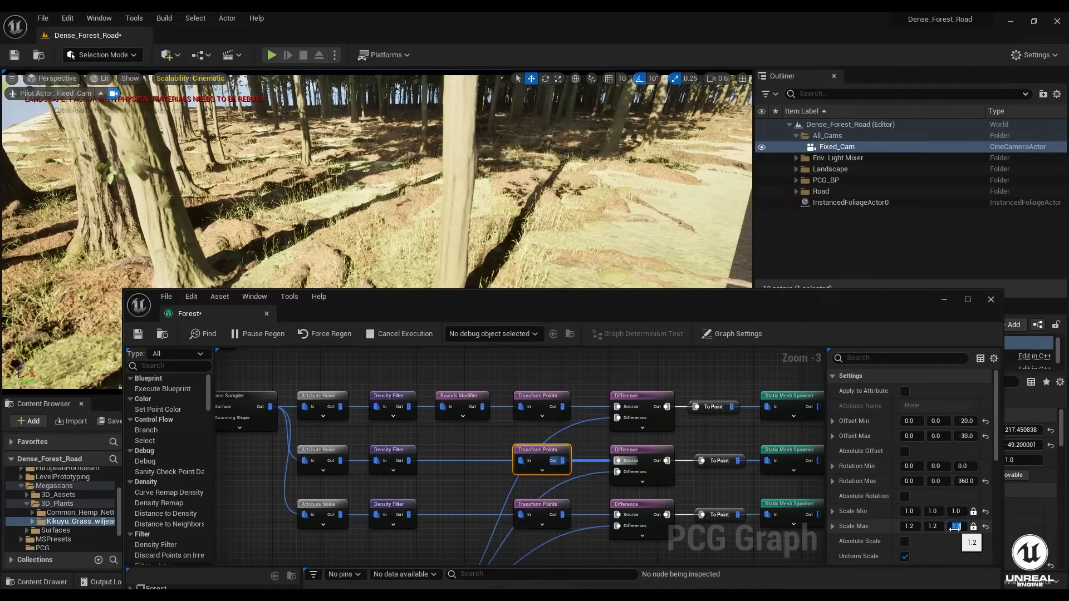
text(1.5)
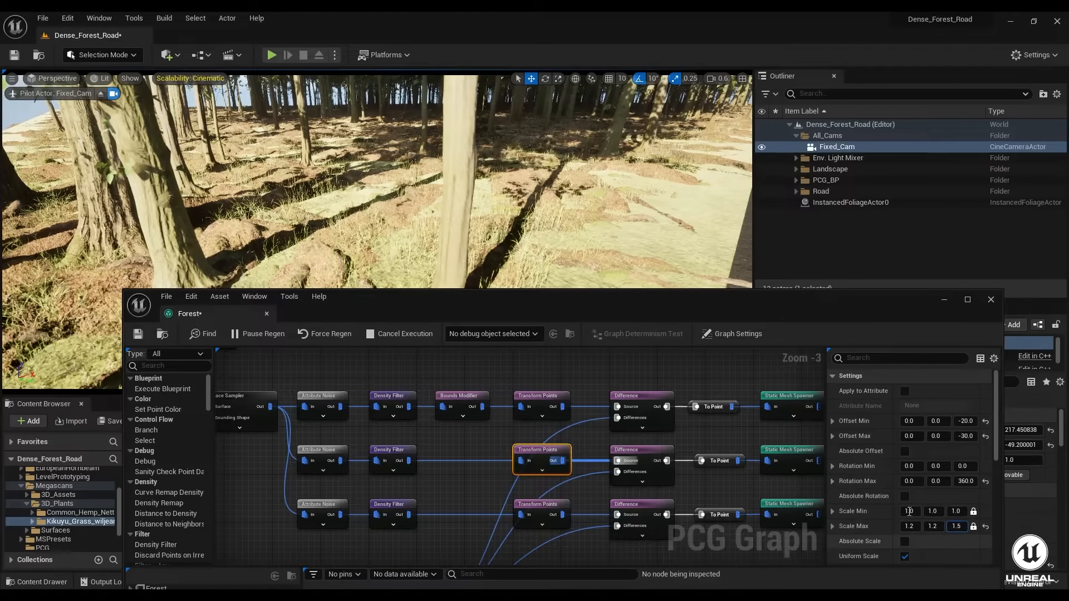
key(Return)
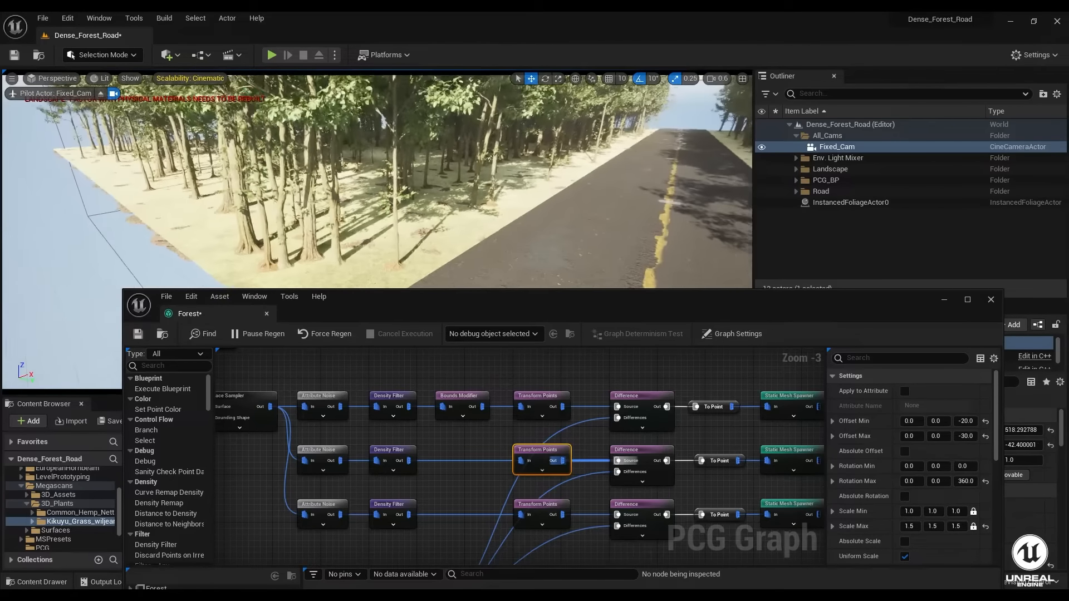
key(w)
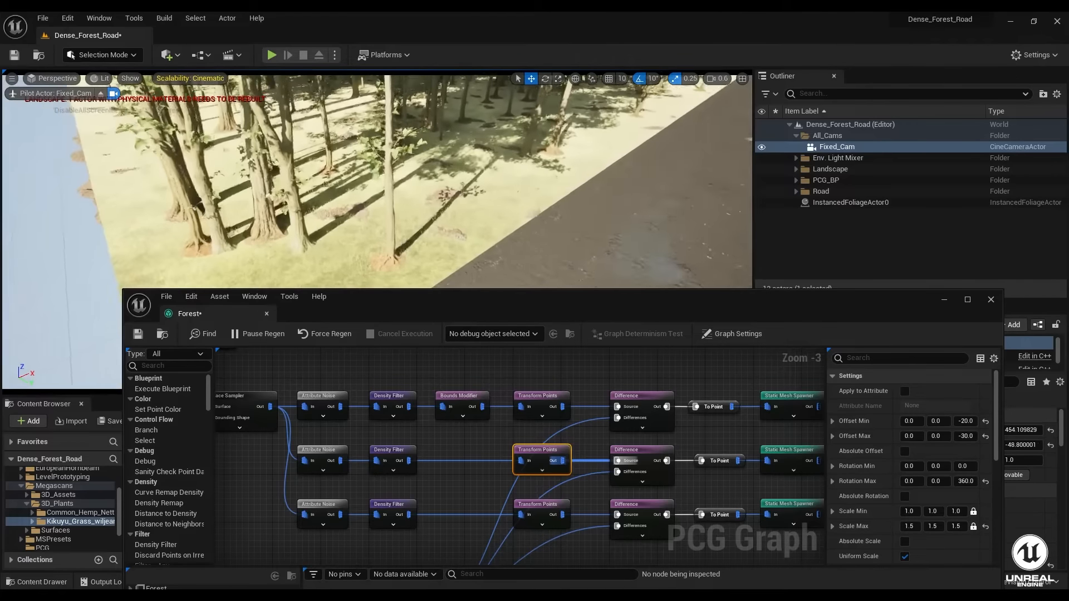
- Inspect the ground cover beside the road and compare the Density Filter bounds of the first and middle chains
key(w)
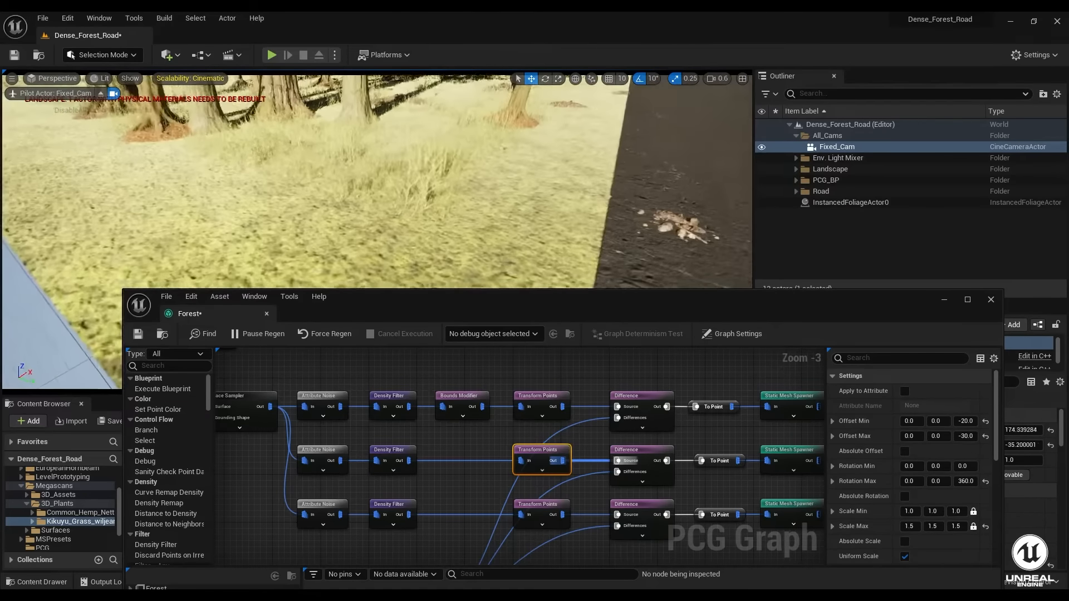
key(q)
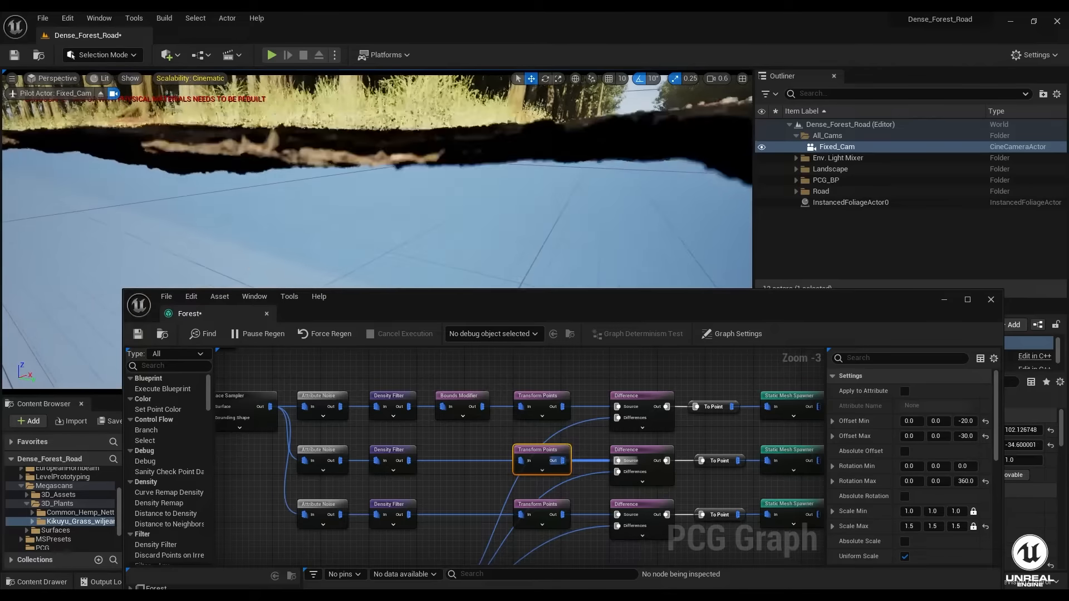
key(e)
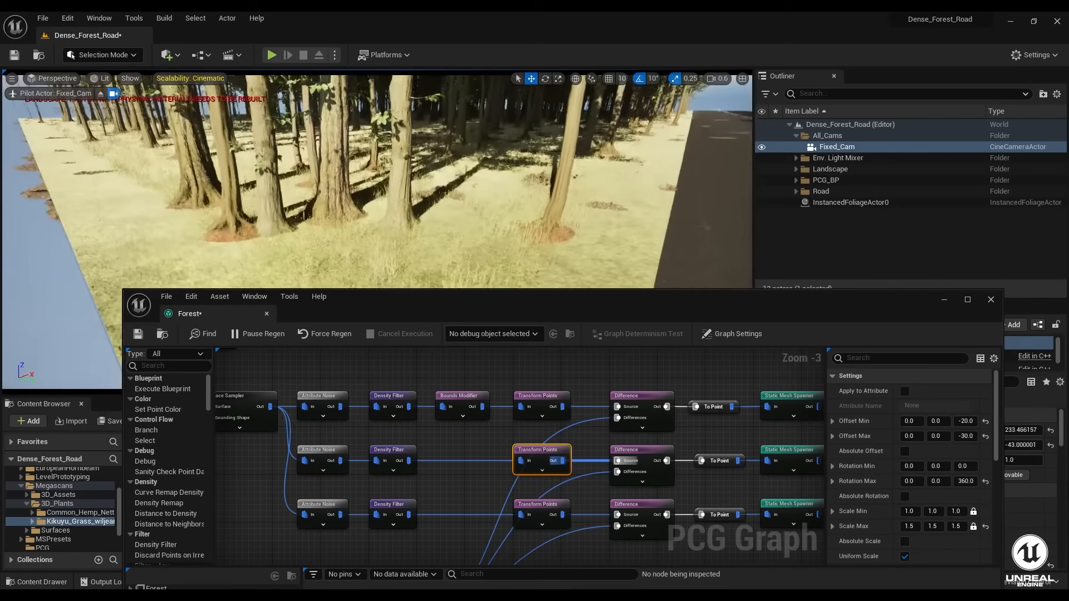
key(w)
key(d)
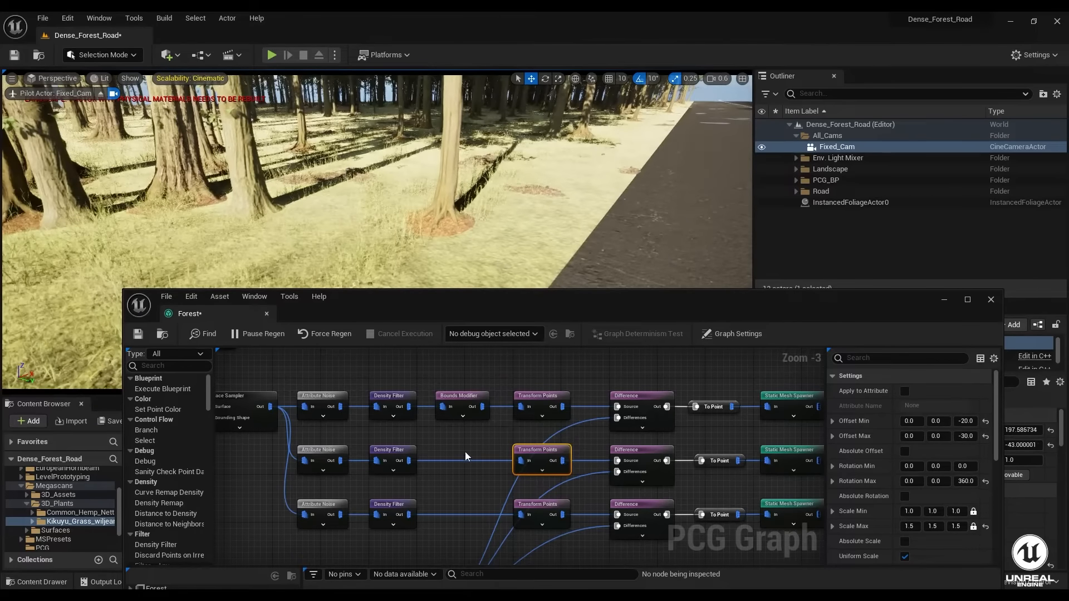
click(388, 456)
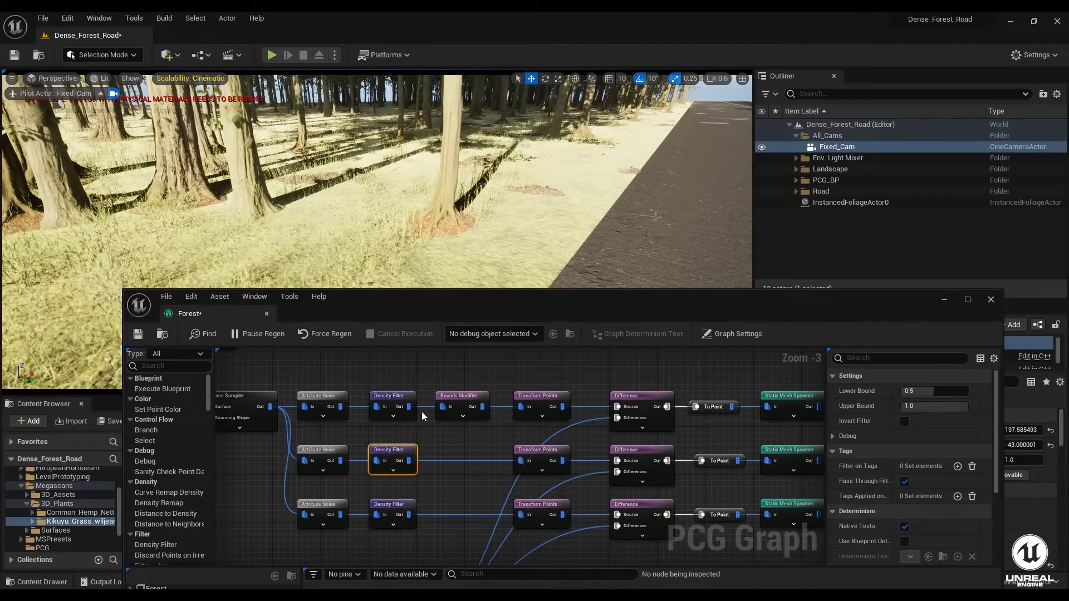
click(395, 390)
click(395, 401)
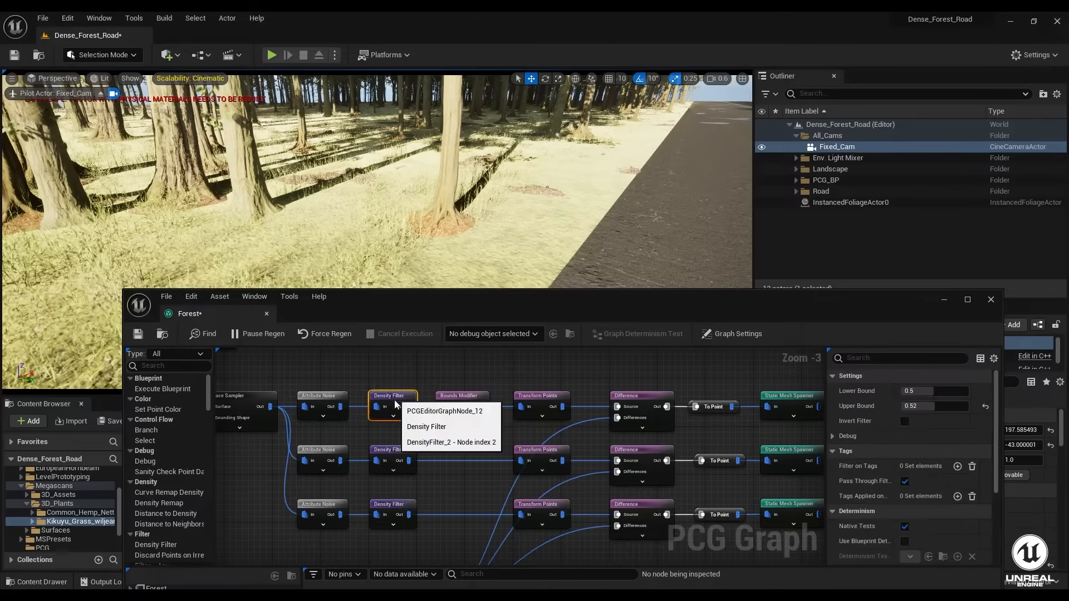
click(388, 451)
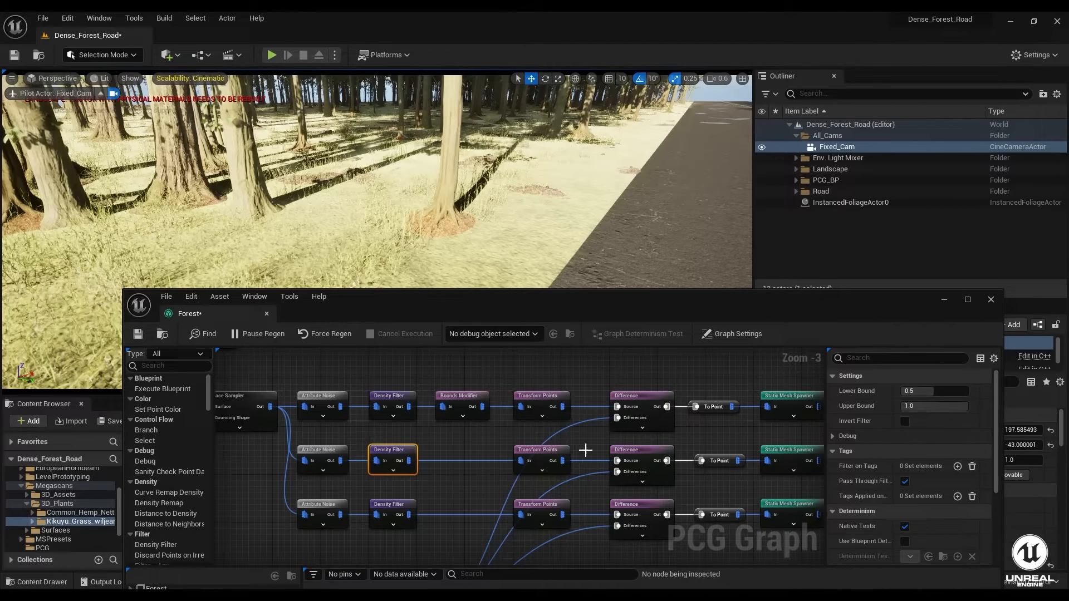
- Set the middle chain's Transform Points Z values to -10 for Offset Min and -15 for Offset Max
click(561, 453)
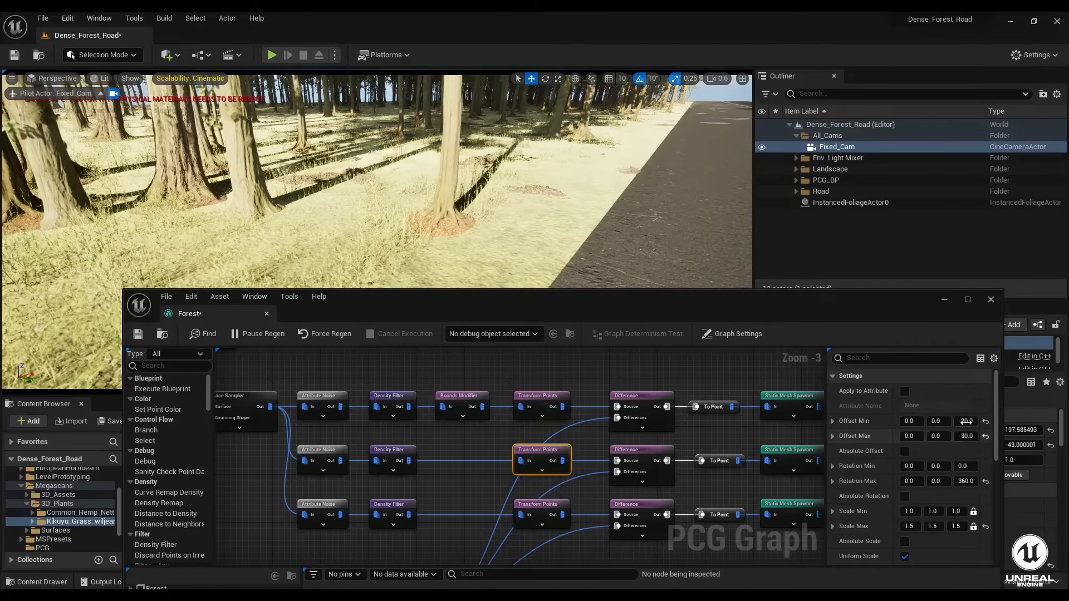
click(966, 421)
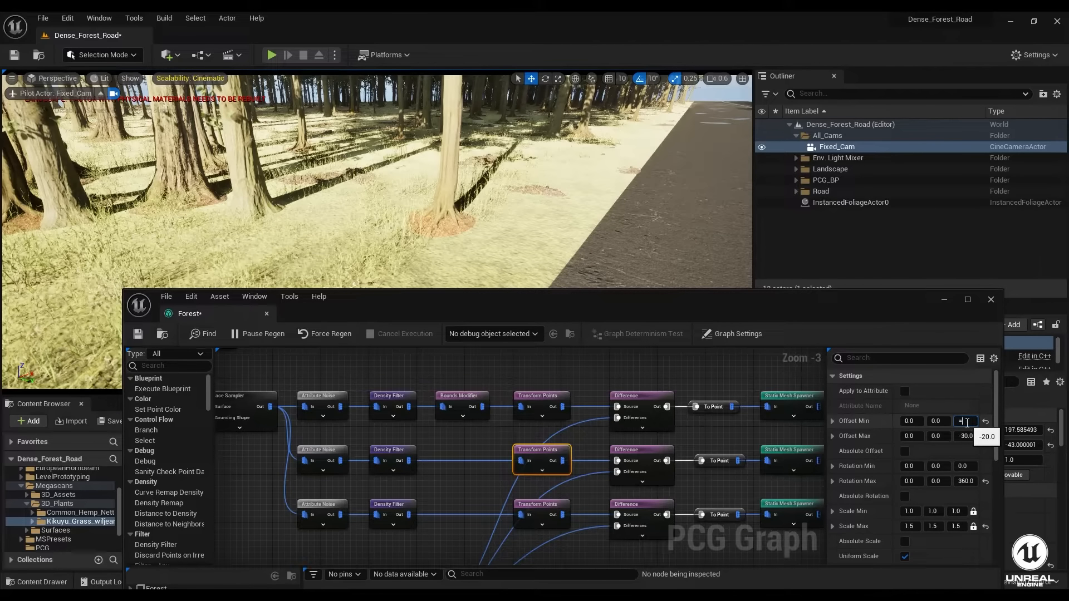
key(BackSpace)
key(BackSpace)
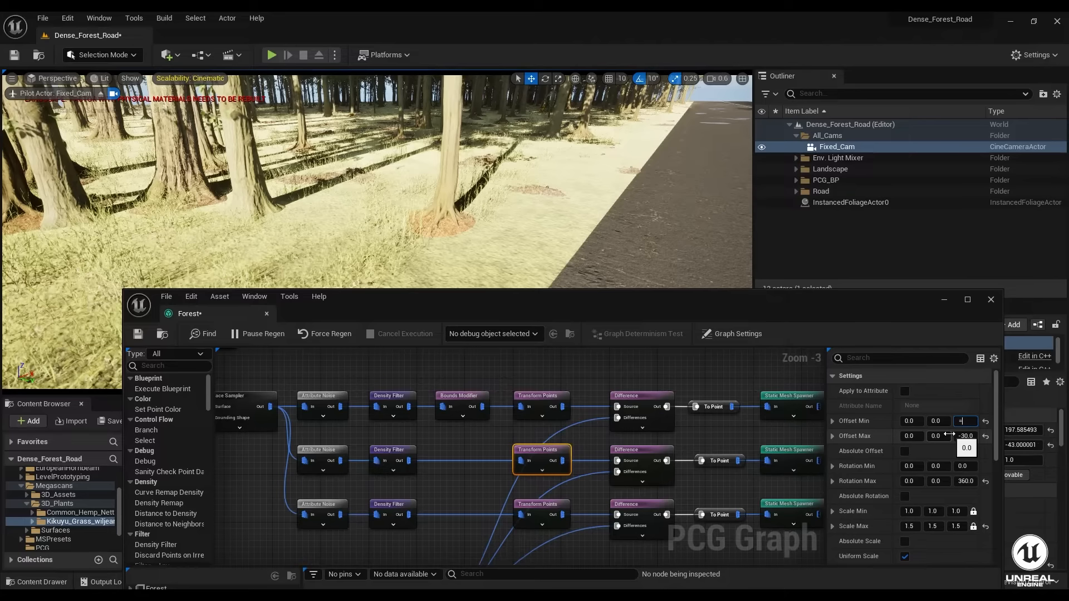
text(10)
click(968, 436)
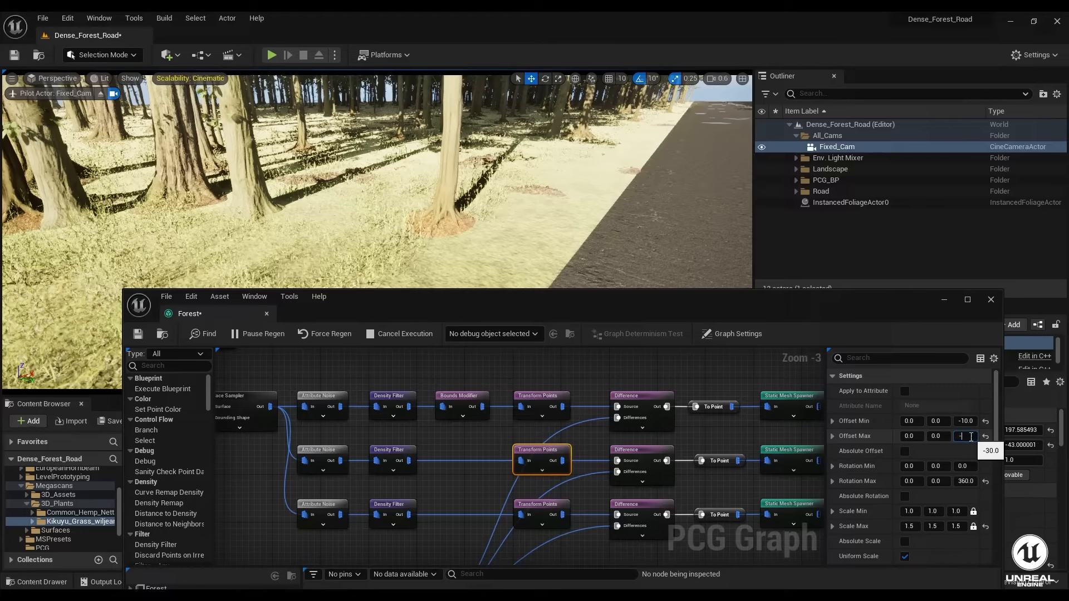
text(15)
key(Return)
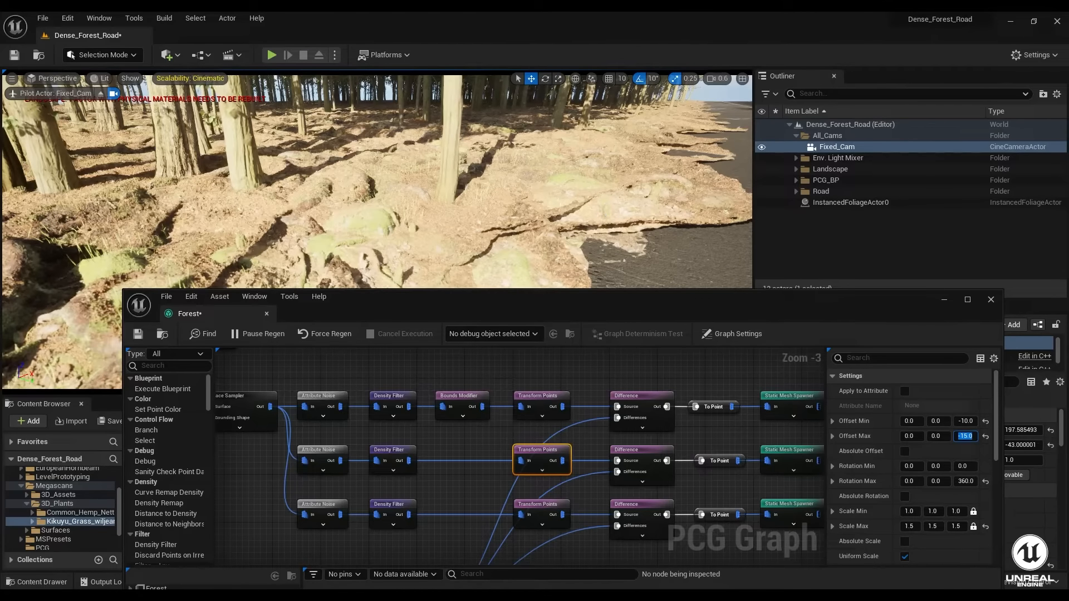
- Set the middle chain's Transform Points Z values to -15 for Offset Min and -25 for Offset Max
mouse_move(379, 189)
right_down()
mouse_move(474, 187)
mouse_move(301, 190)
mouse_move(390, 192)
mouse_move(378, 195)
right_up()
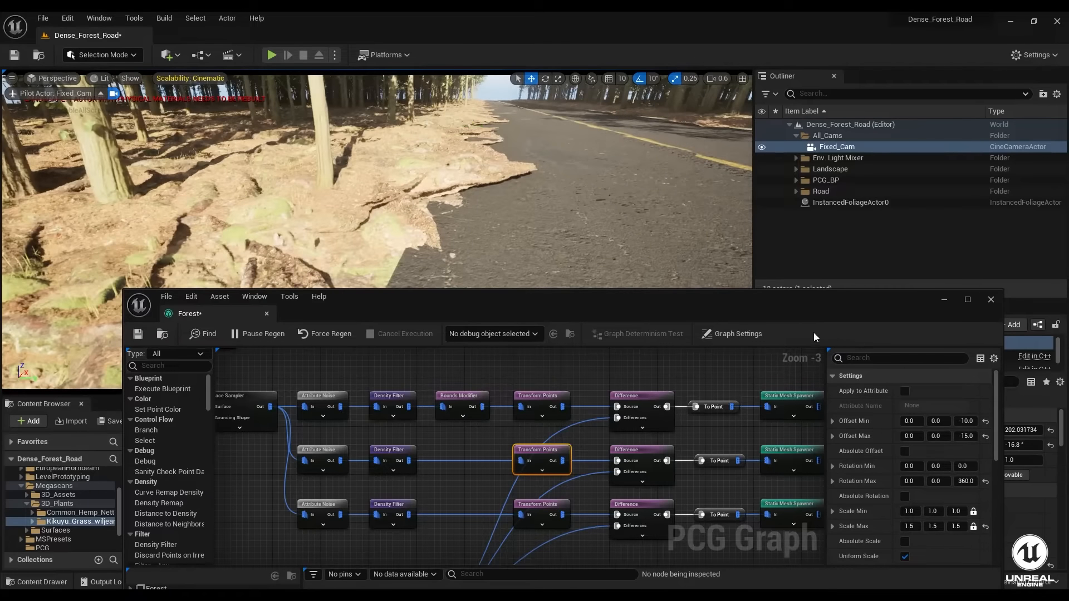
click(966, 421)
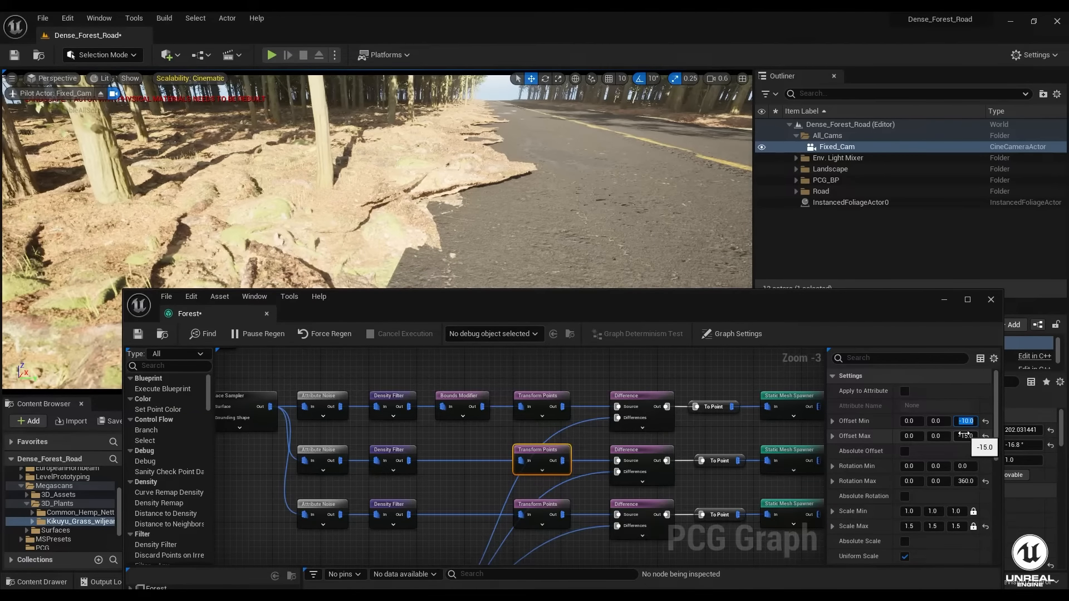
text(-15)
key(Tab)
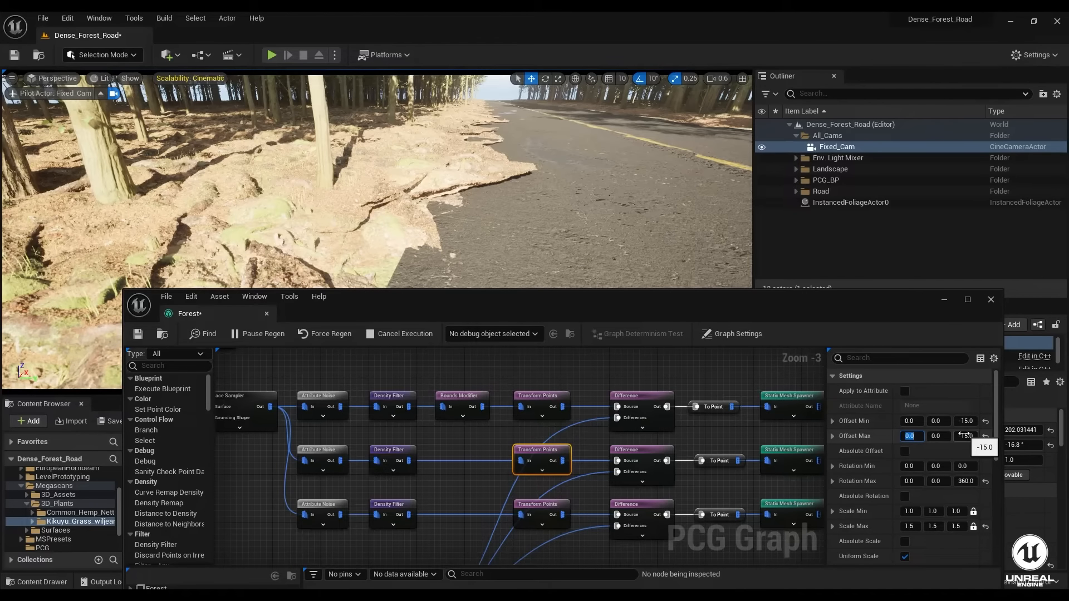
key(Tab)
key(Tab)
key(Tab)
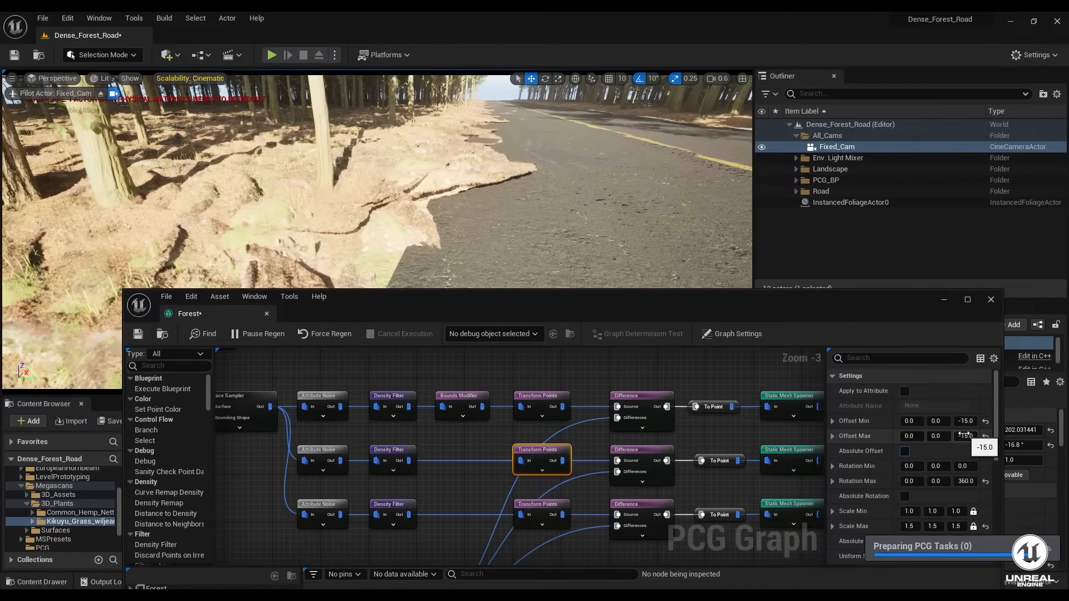
click(964, 437)
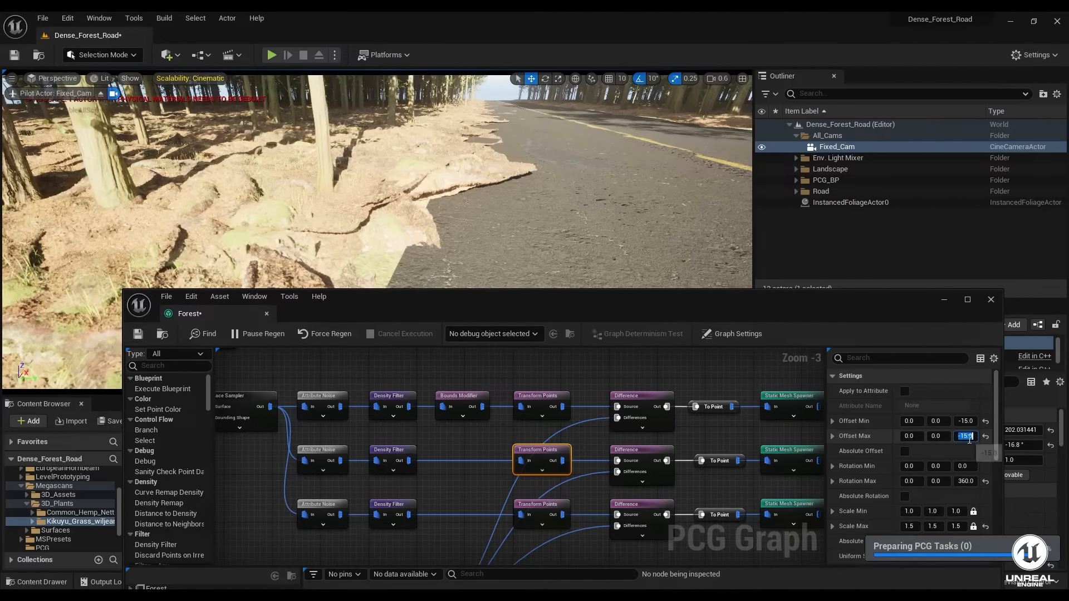
text(-25)
key(Return)
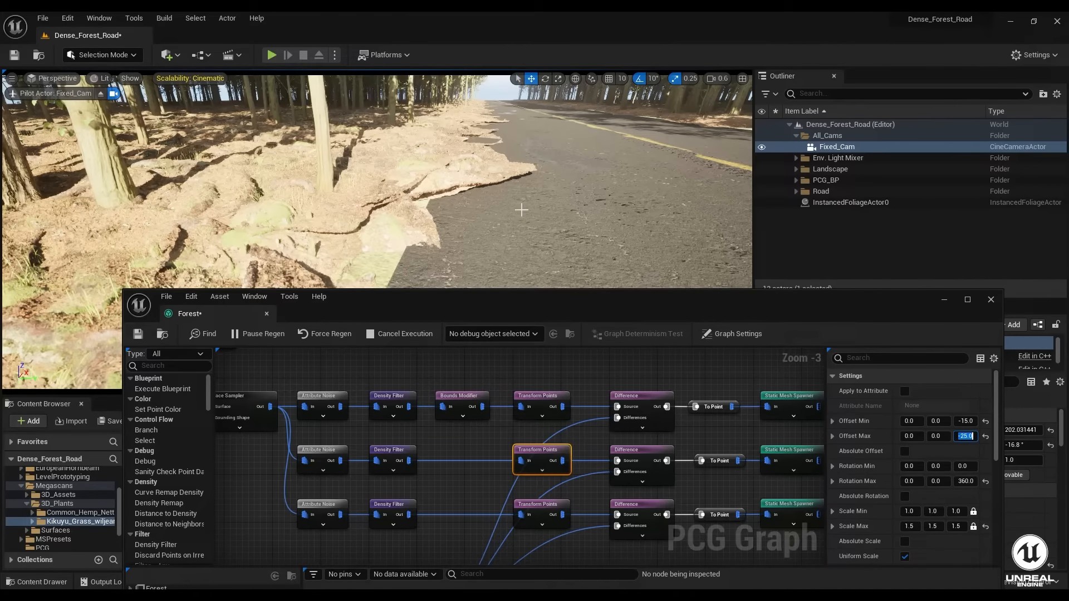
- Set the Upper Bound of the middle chain's Density Filter to 0.9
click(391, 458)
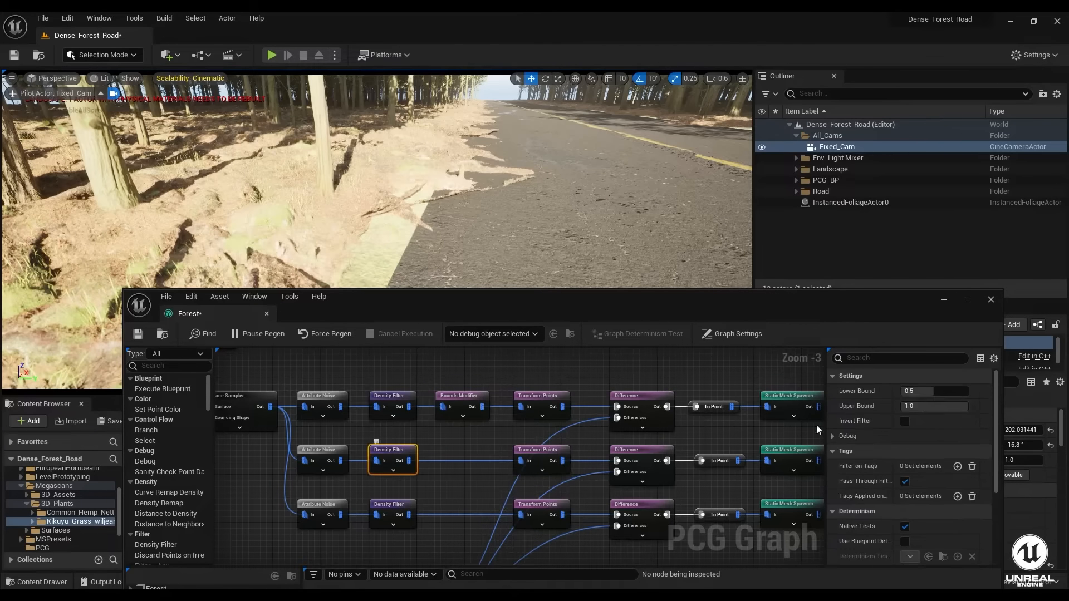
click(947, 410)
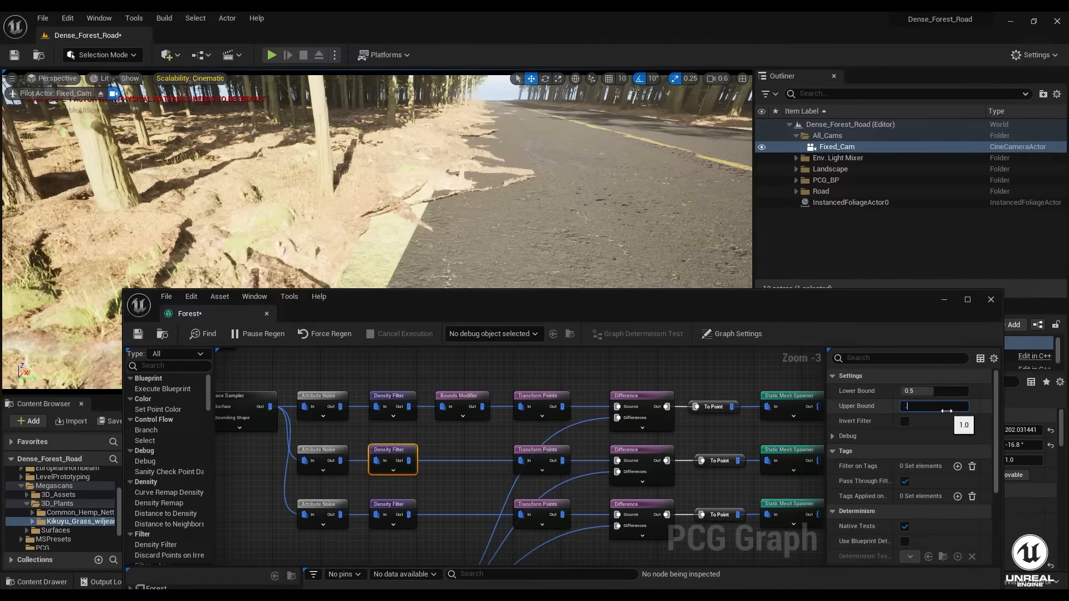
text(.9)
key(Return)
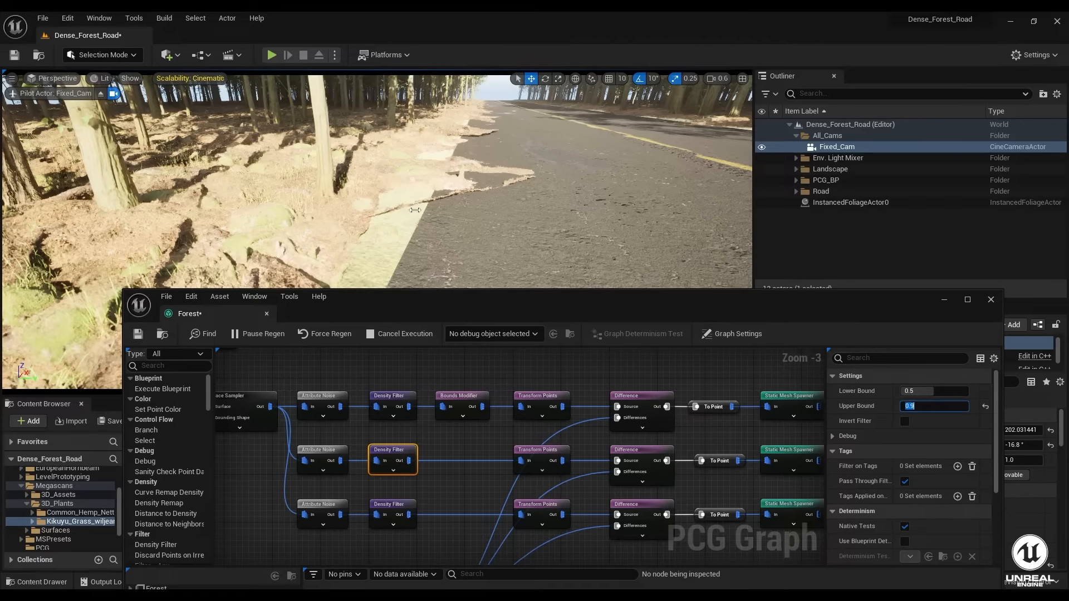
- Examine the ground patches, grass and road edge from several angles along the roadside forest
right_drag(434, 184, 315, 189)
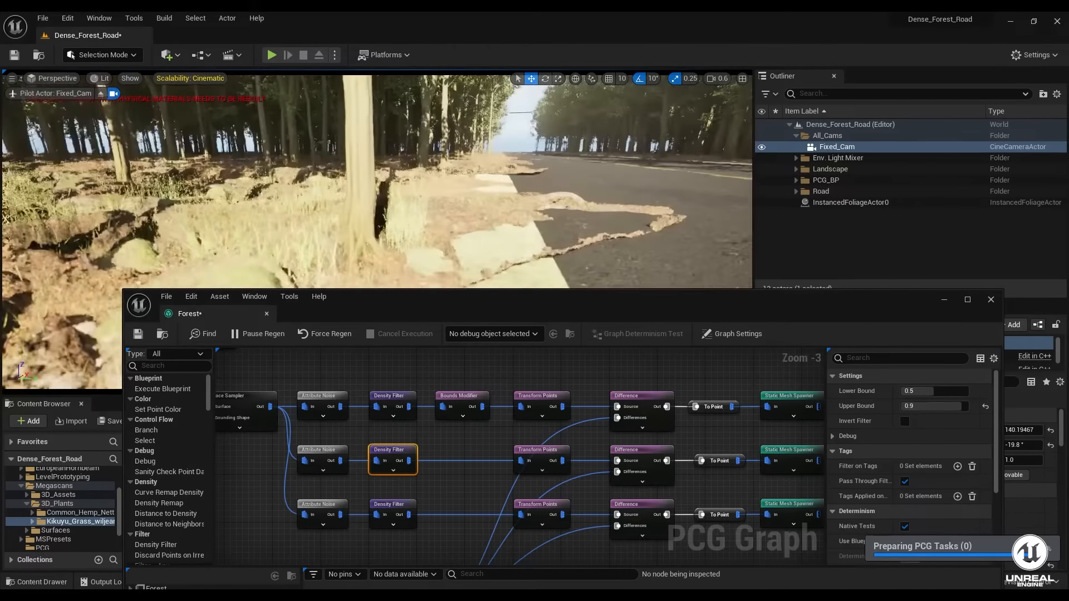
right_drag(346, 183, 306, 199)
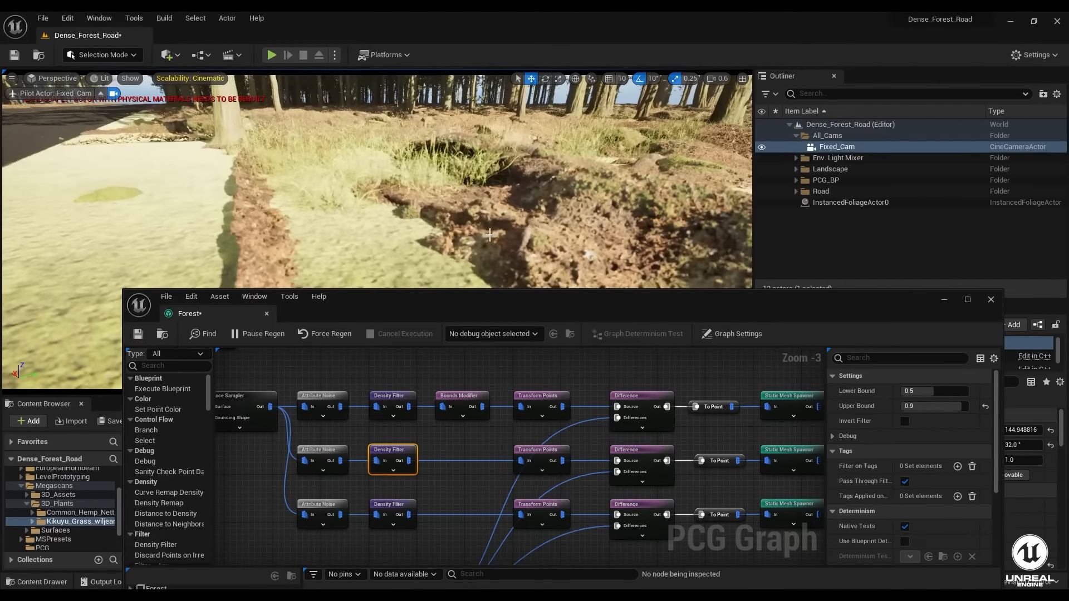
right_drag(467, 224, 360, 246)
key(q)
key(e)
key(e)
key(q)
key(a)
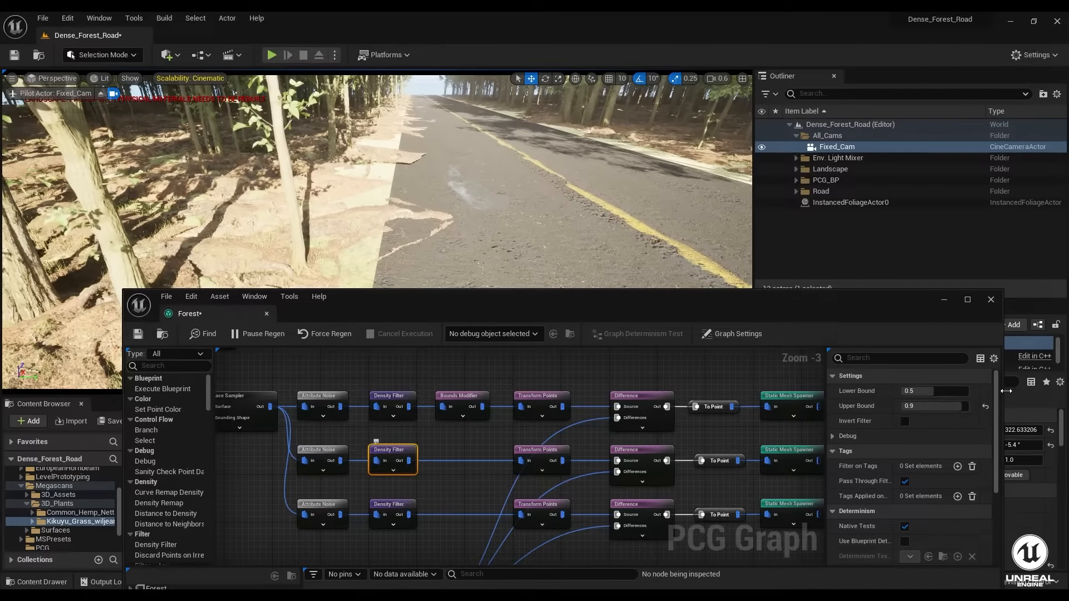
- Lower the middle chain's Density Filter Upper Bound to 0.8 and check the road edge
click(963, 407)
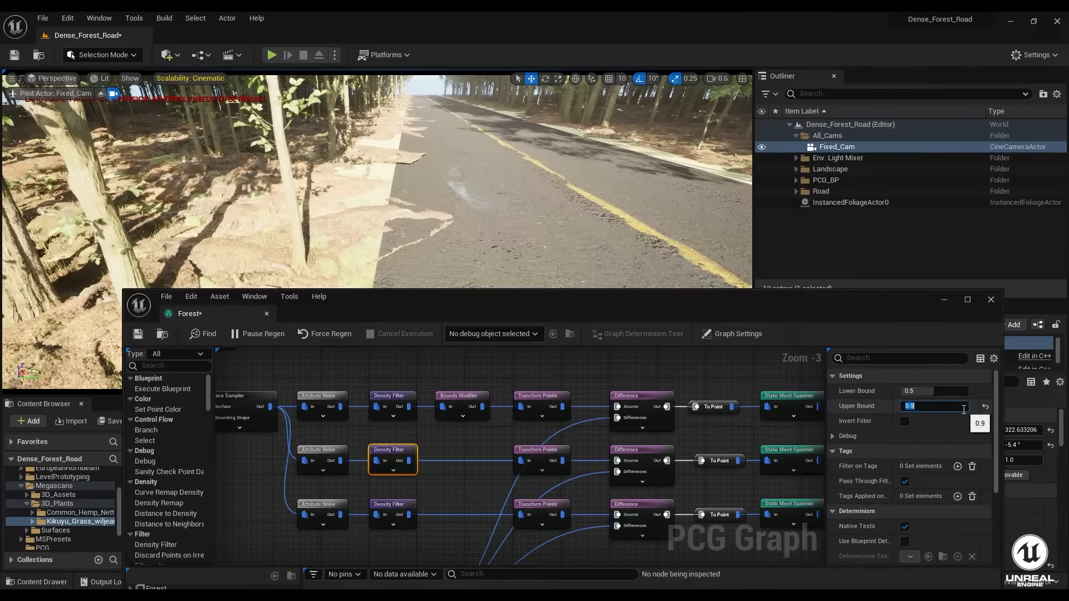
text(.8)
key(Return)
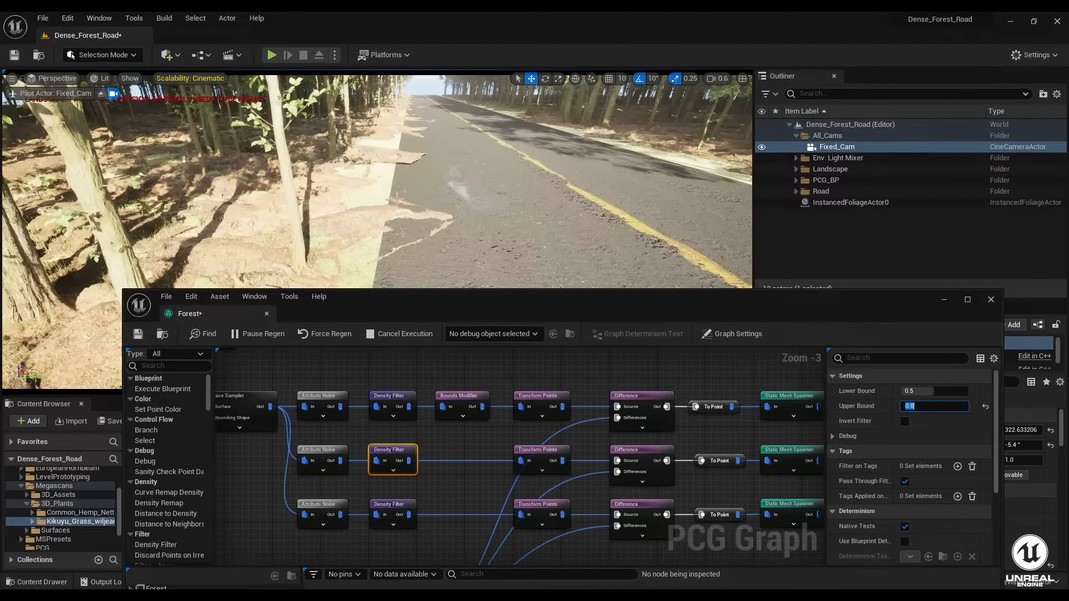
right_drag(390, 189, 382, 170)
- Set the Upper Bound of the middle chain's Density Filter to 0.7
click(392, 444)
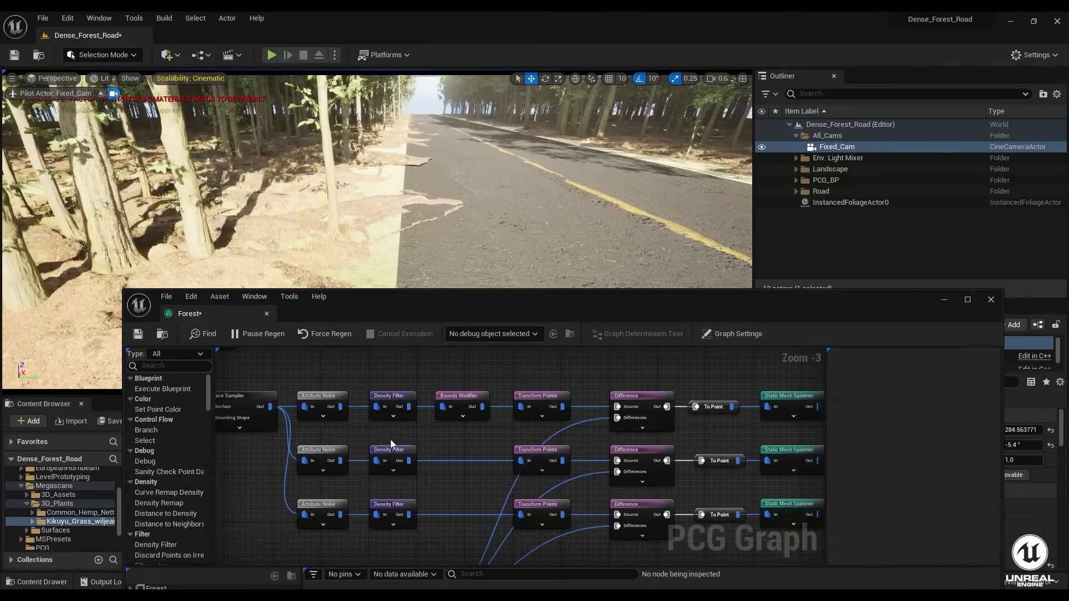
drag(392, 444, 507, 506)
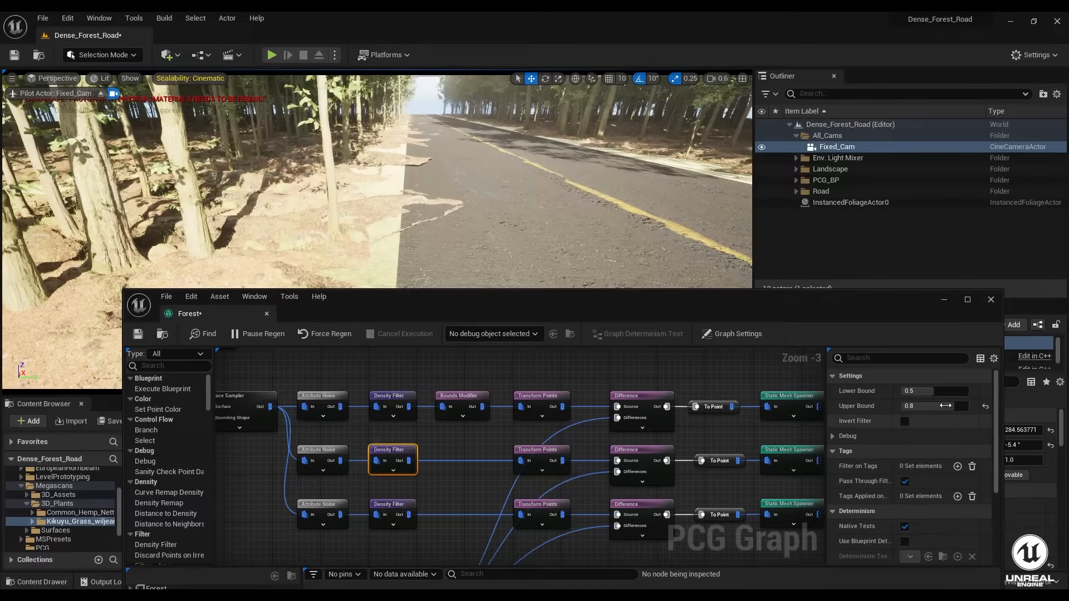
click(946, 406)
text(0.7)
key(Return)
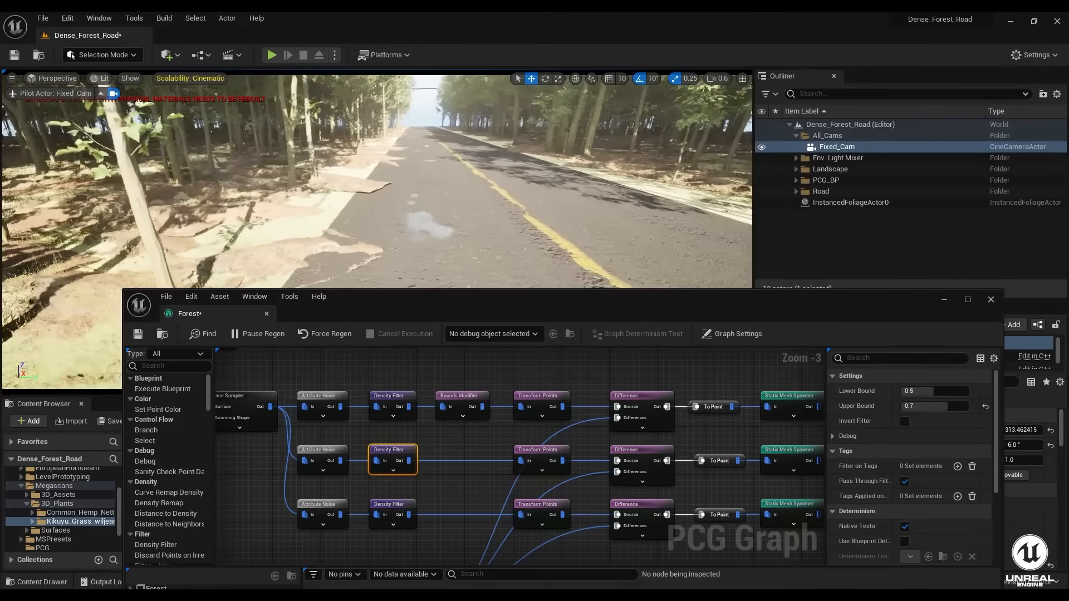
- Set the Z offsets of the middle chain's Transform Points node to -20 for Offset Min and -30 for Offset Max
click(536, 450)
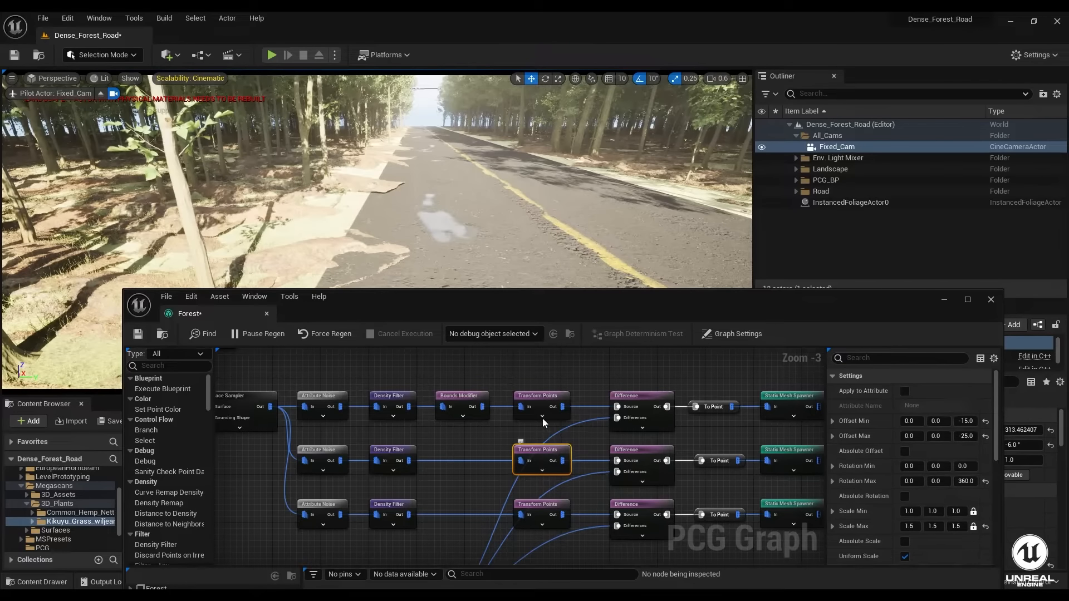
click(965, 421)
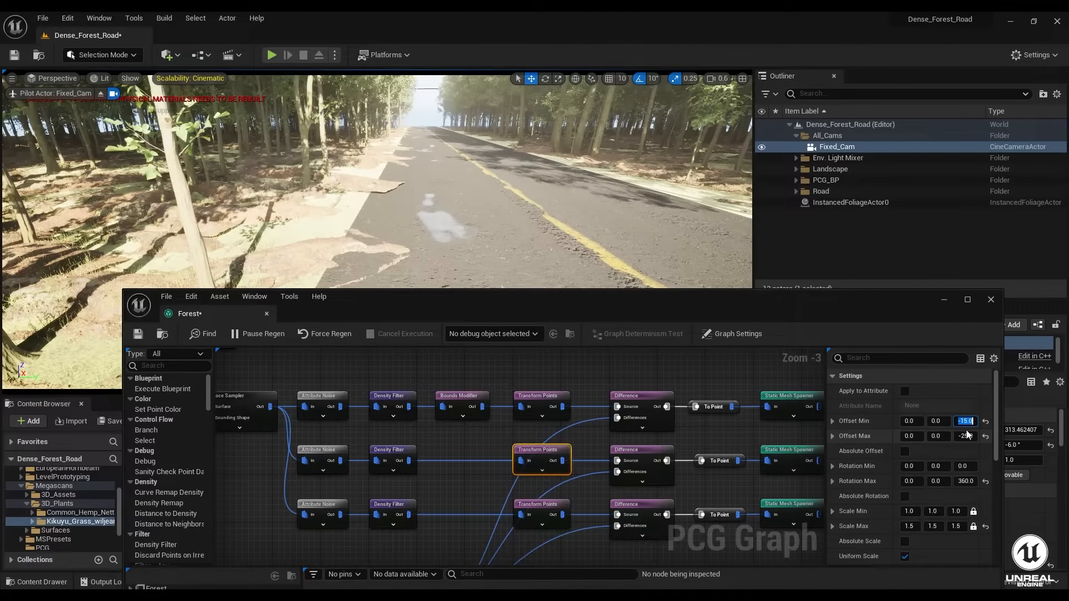
text(-)
key(BackSpace)
key(BackSpace)
key(BackSpace)
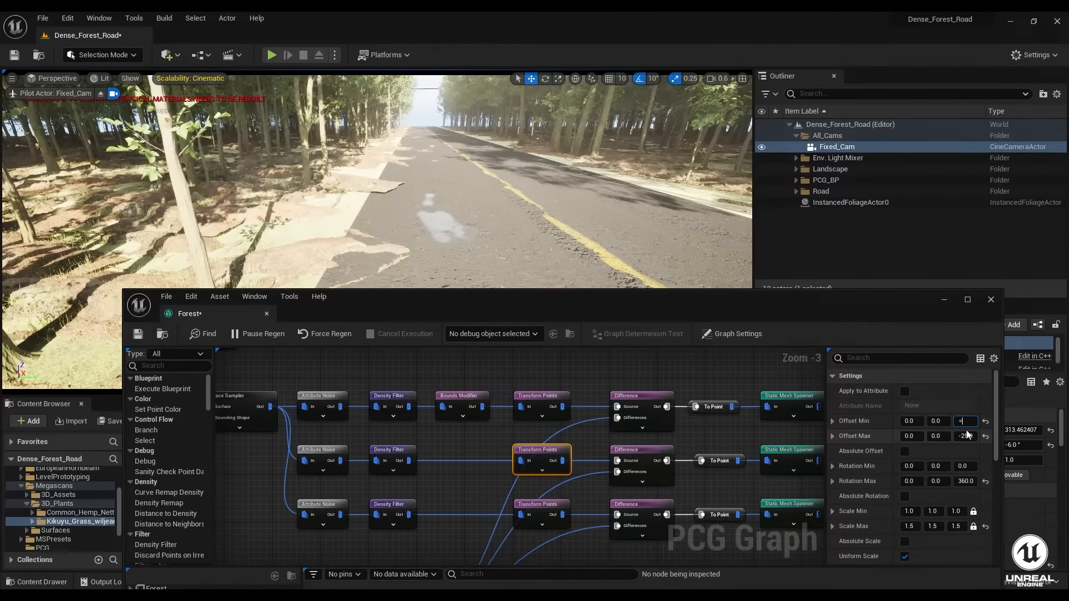
text(-20)
key(Tab)
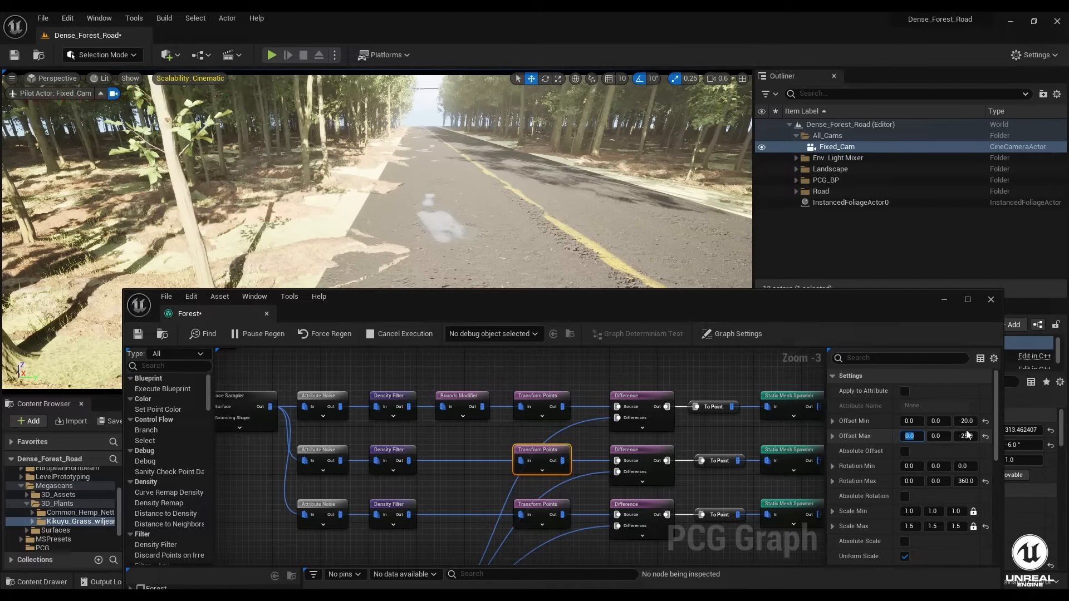
click(966, 436)
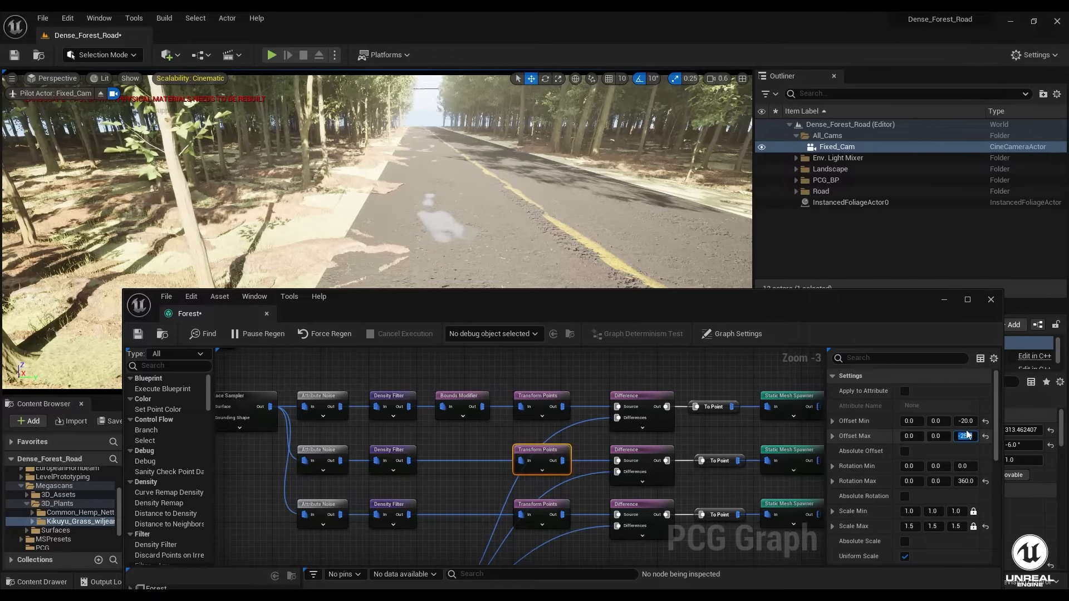
text(-3)
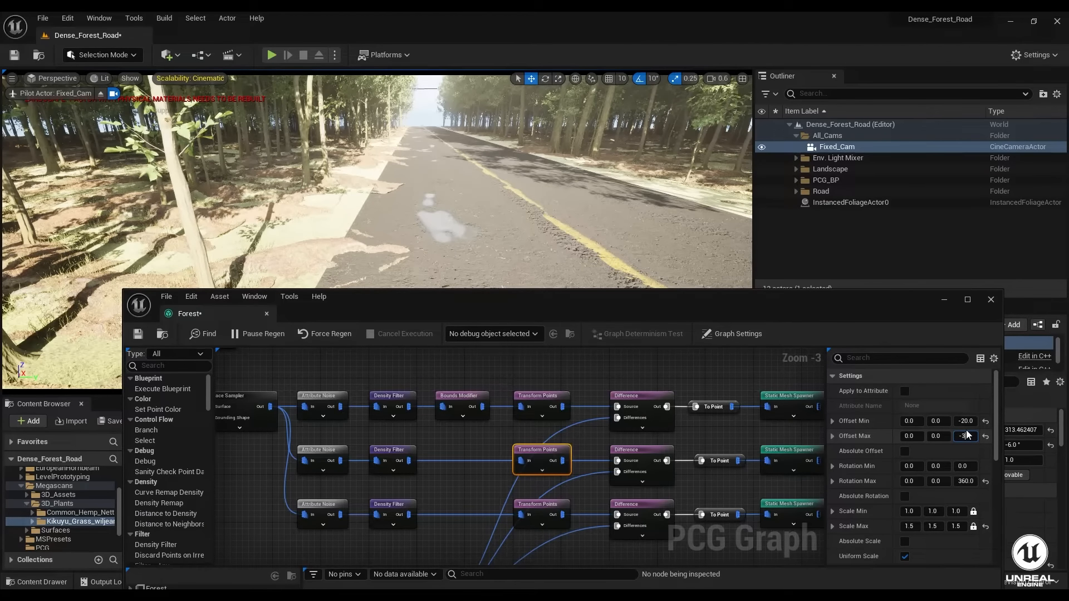
text(0)
key(Return)
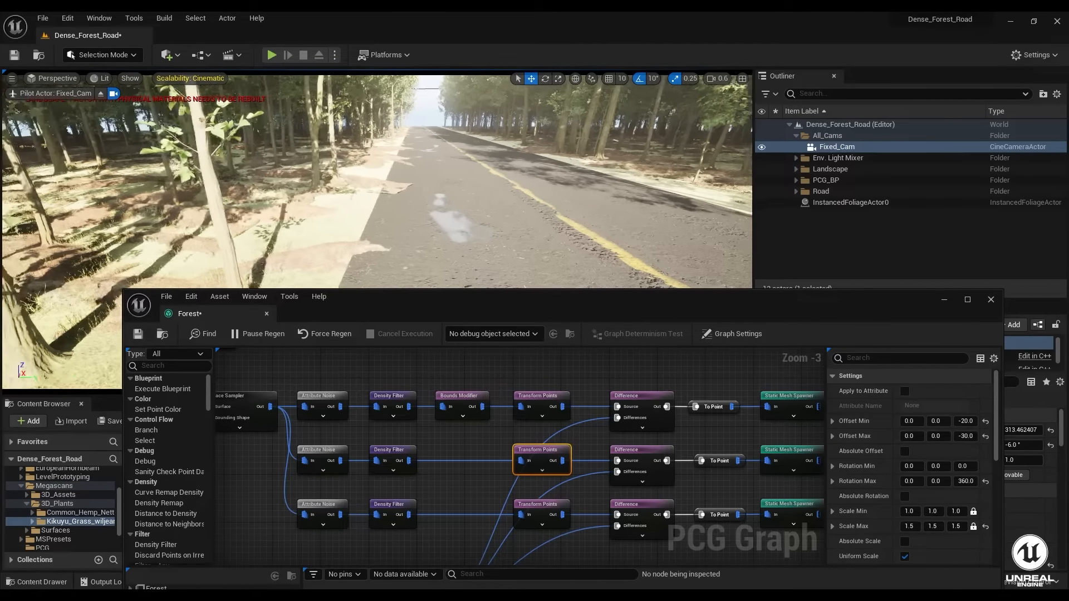
- Set the Upper Bound of the middle chain's Density Filter to 0.75
click(394, 462)
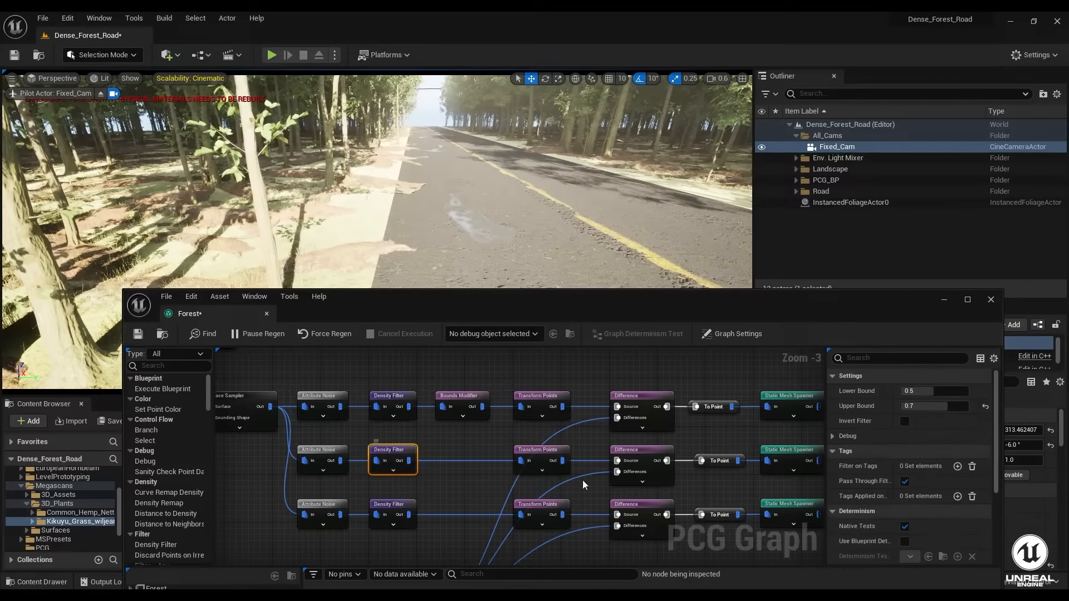
click(962, 406)
key(BackSpace)
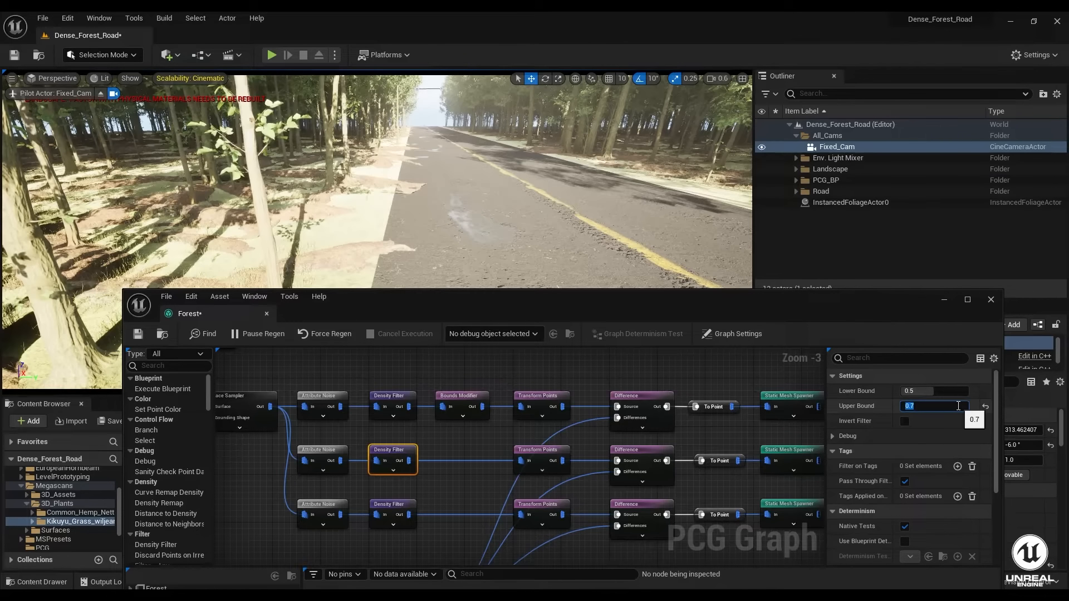
text(0.75)
key(Return)
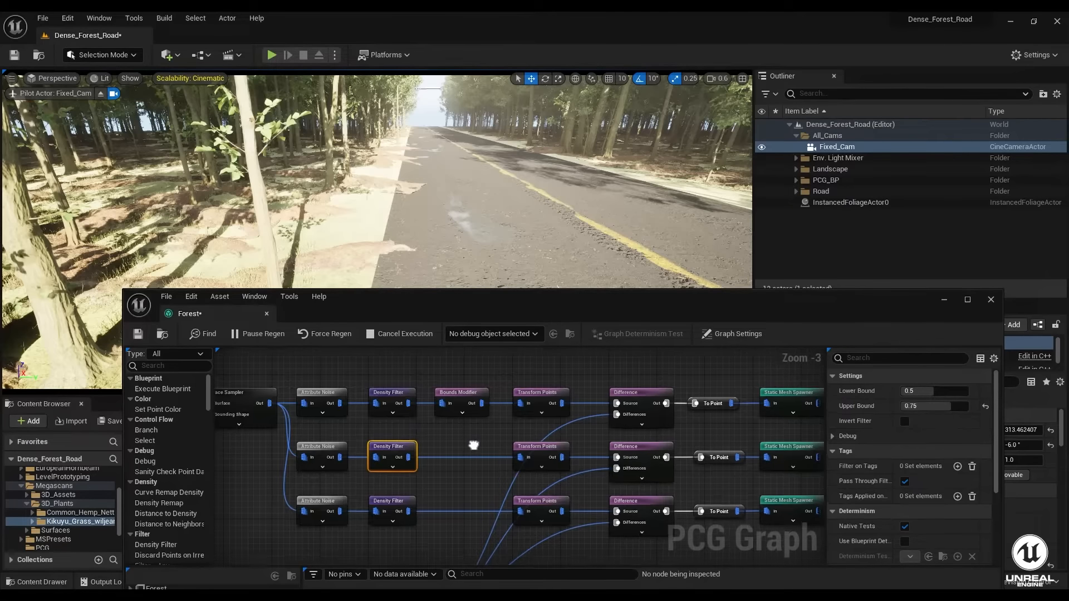
- Examine the roadside ground patches and road edge from a shifted and lowered camera viewpoint
right_drag(474, 448, 419, 420)
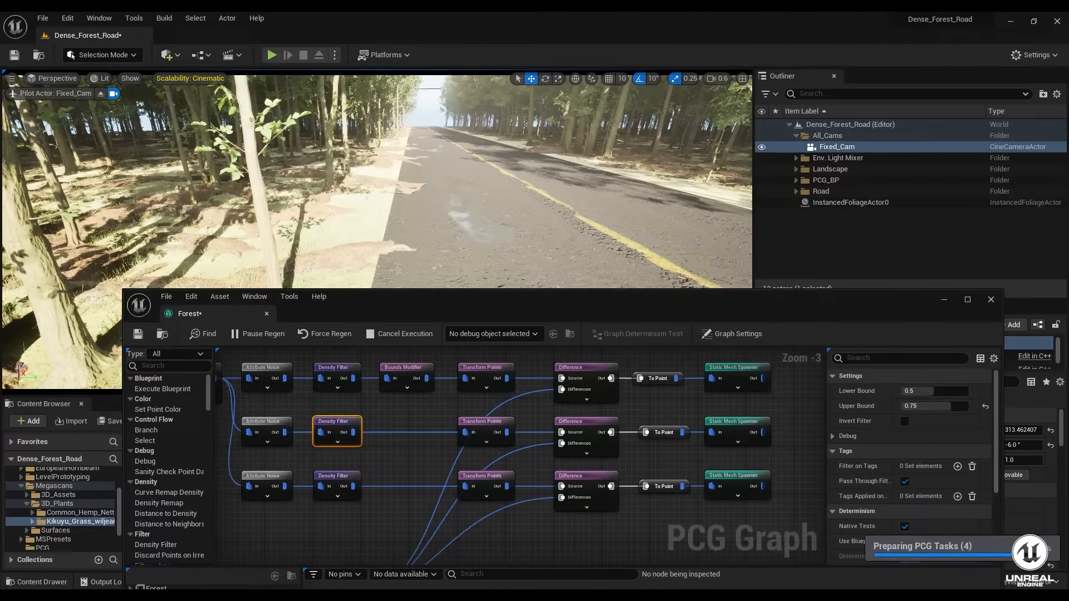
right_drag(419, 224, 390, 224)
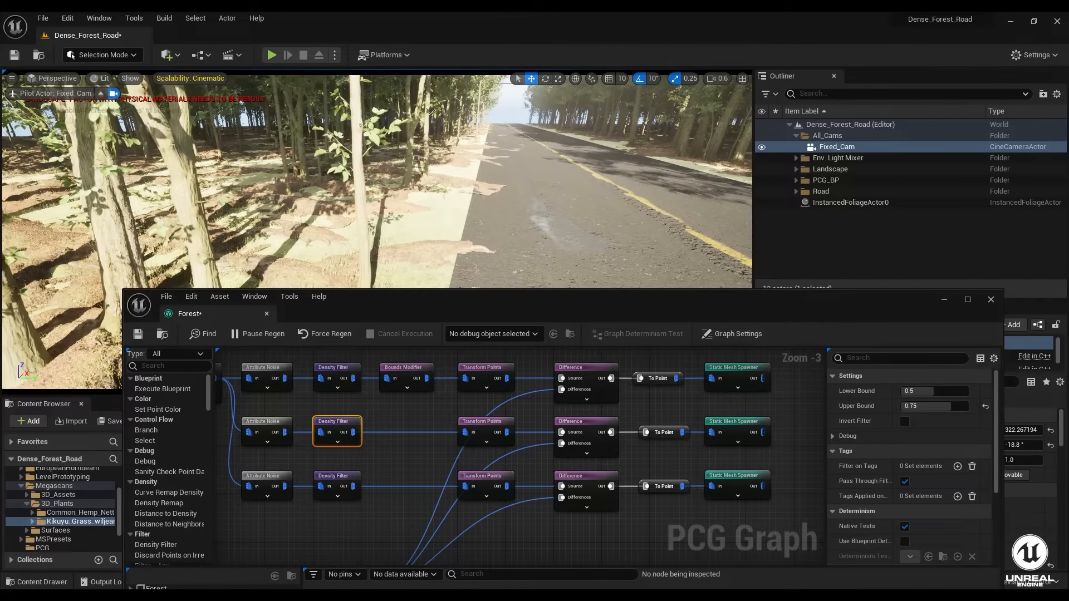
right_drag(419, 224, 441, 210)
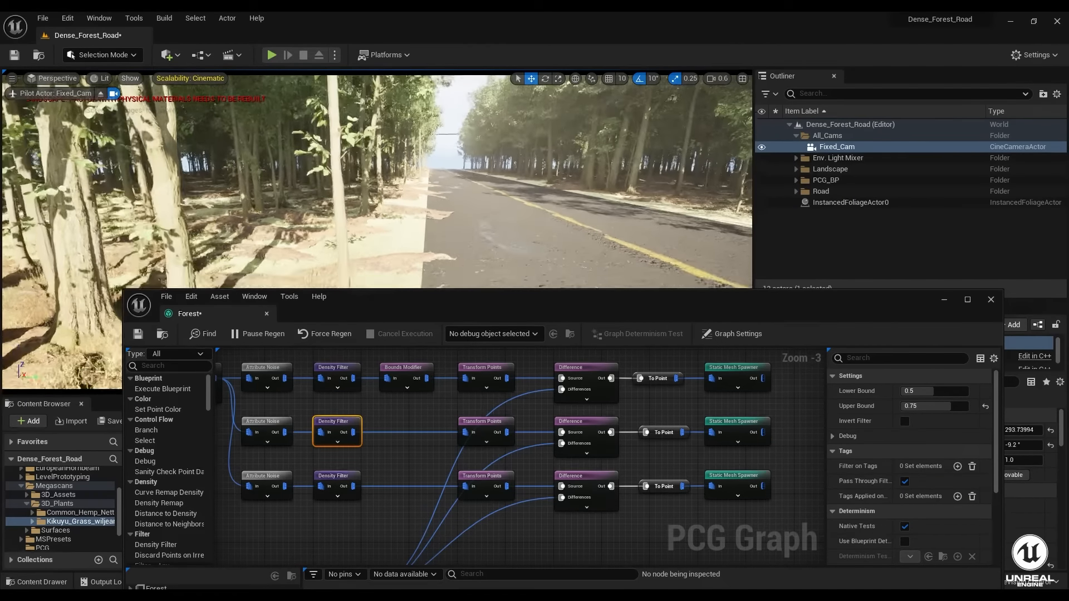
key(q)
key(q)
key(q)
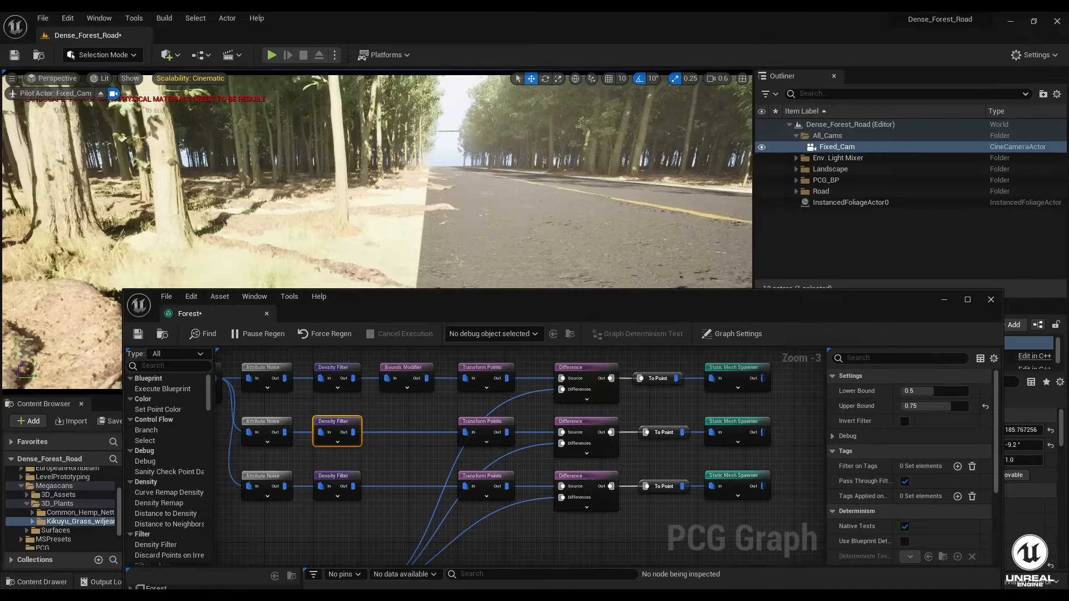
key(q)
key(e)
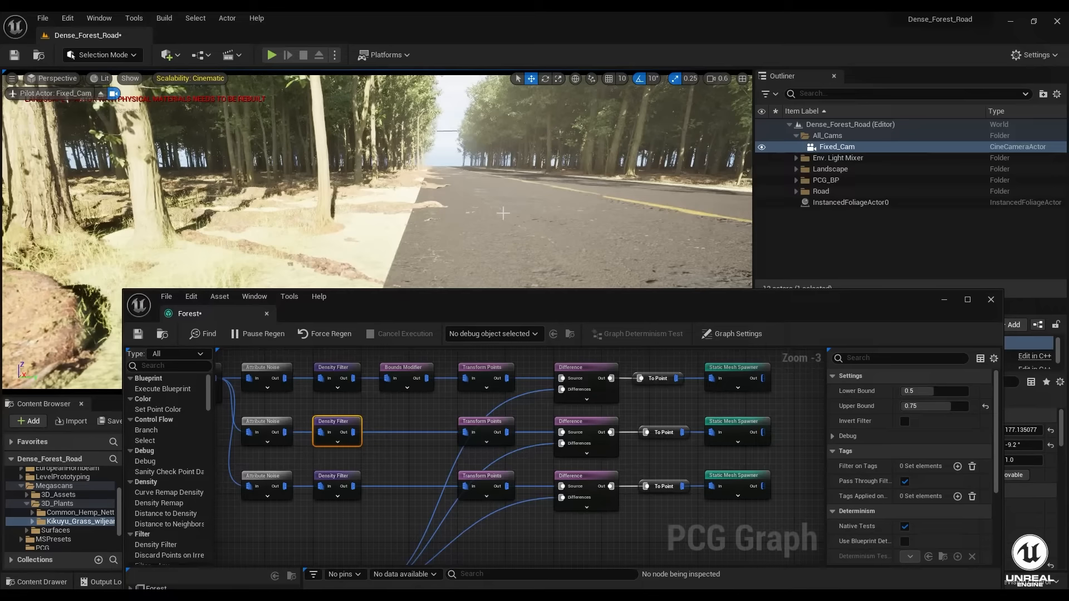
- Duplicate the third scattering chain, from Attribute Noise through Static Mesh Spawner, and align the copy directly beneath the original
drag(503, 302, 553, 256)
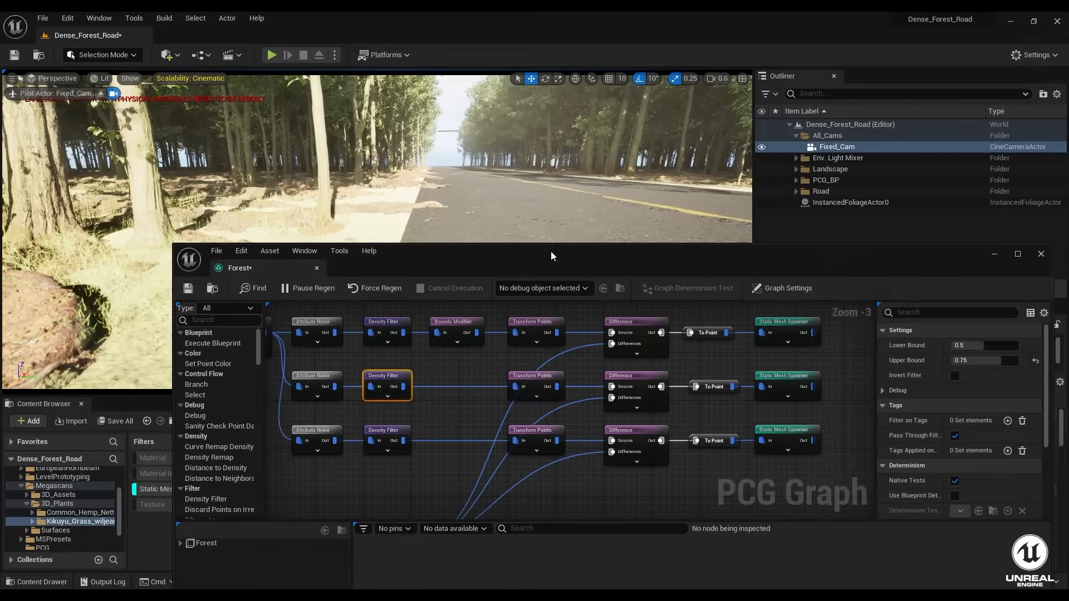
right_drag(444, 441, 450, 399)
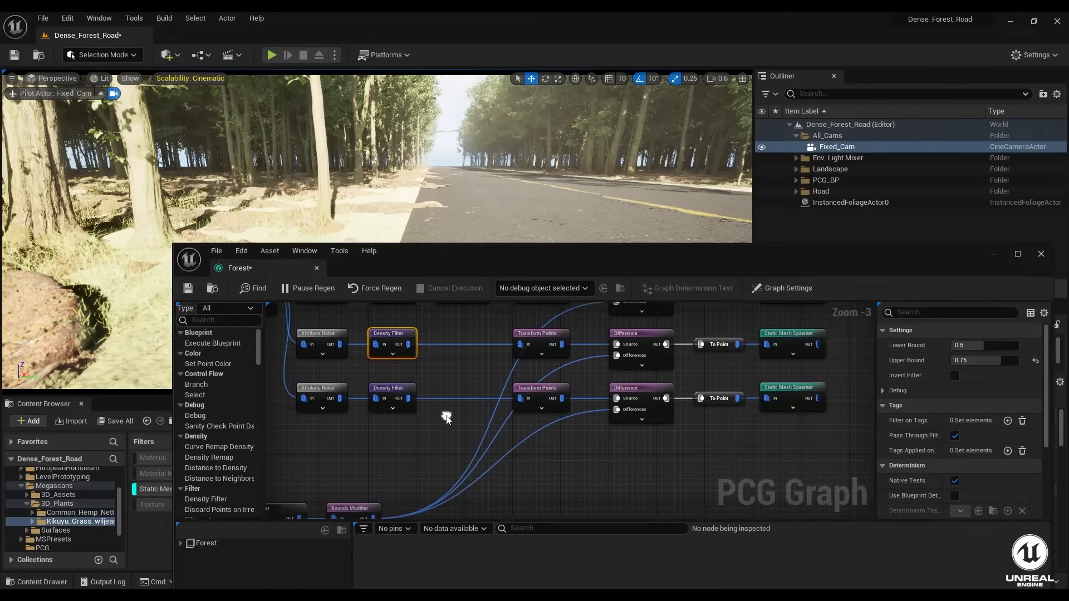
click(328, 439)
right_drag(335, 441, 347, 436)
drag(320, 432, 817, 389)
right_drag(319, 446, 355, 385)
click(355, 384)
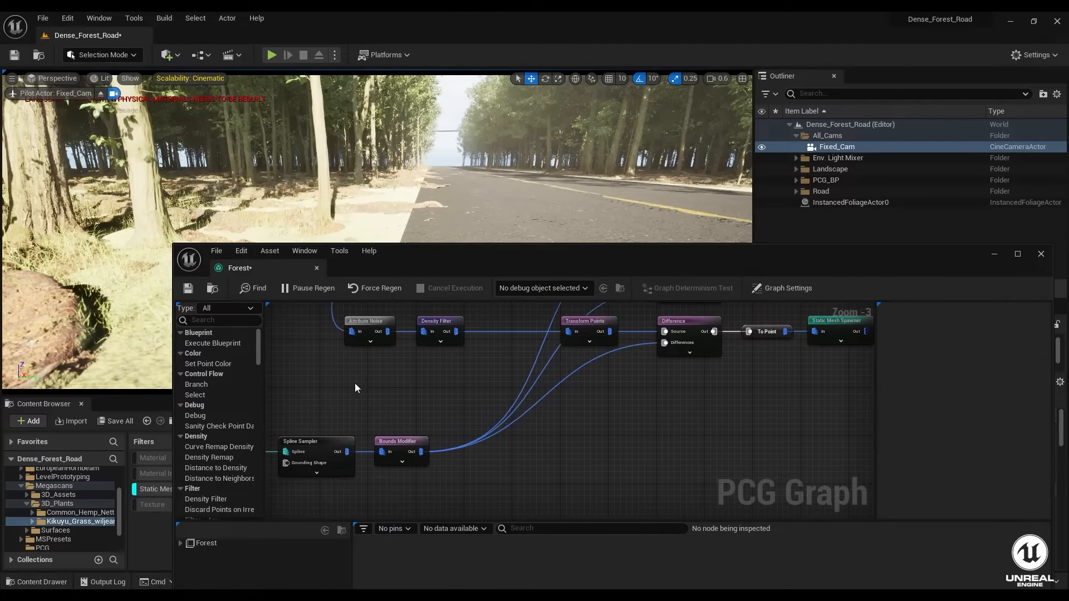
key(ctrl+v)
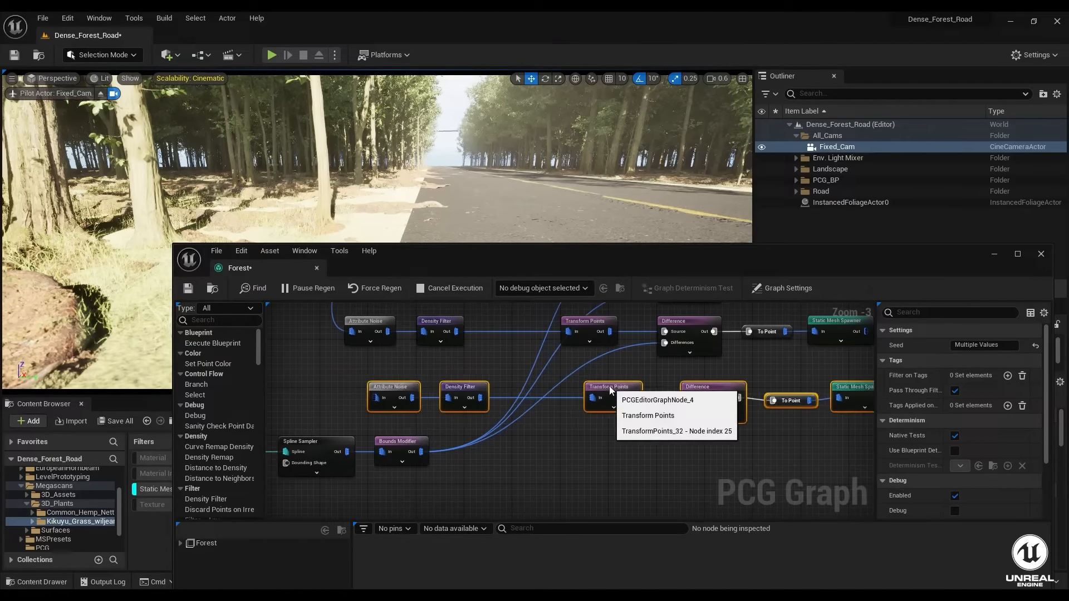
drag(609, 386, 583, 373)
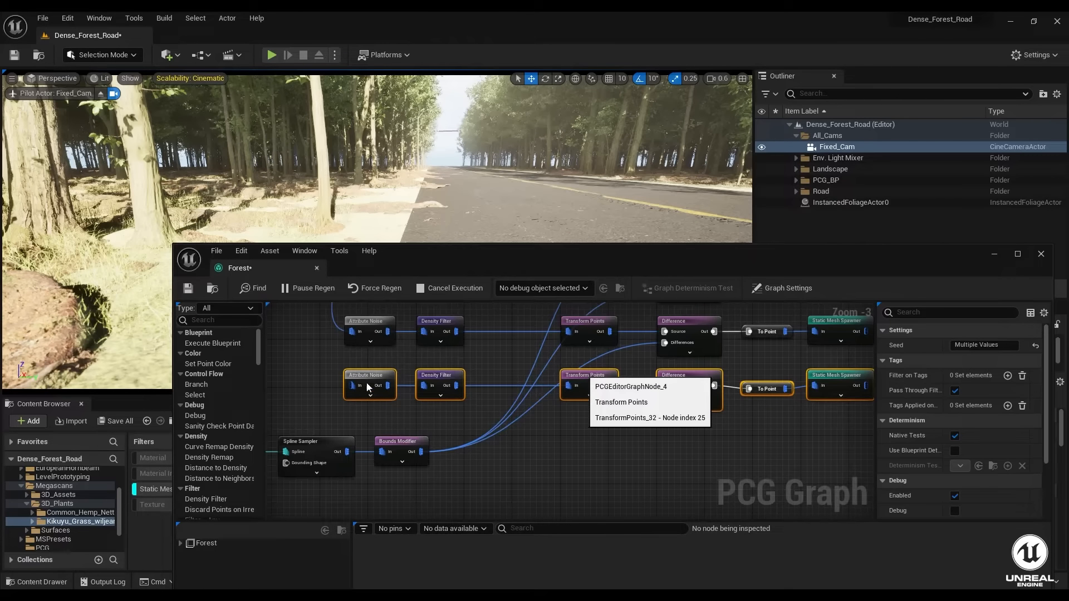
- Connect the Surface Sampler's output to the input of the duplicated chain's Attribute Noise node
scroll(298, 373, down, 3)
click(361, 453)
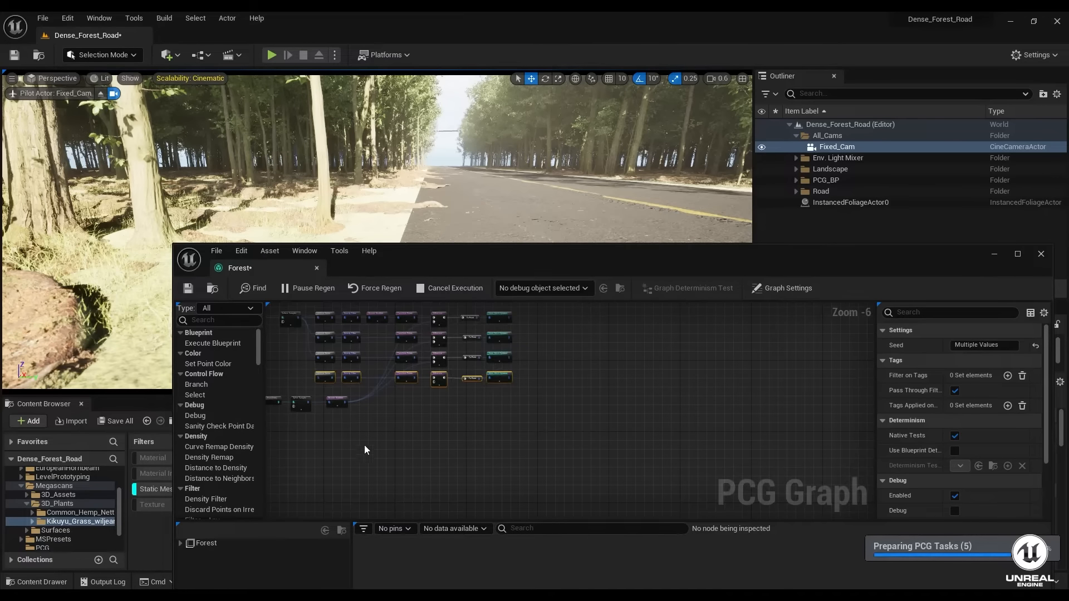
right_drag(428, 432, 520, 477)
scroll(365, 394, up, 2)
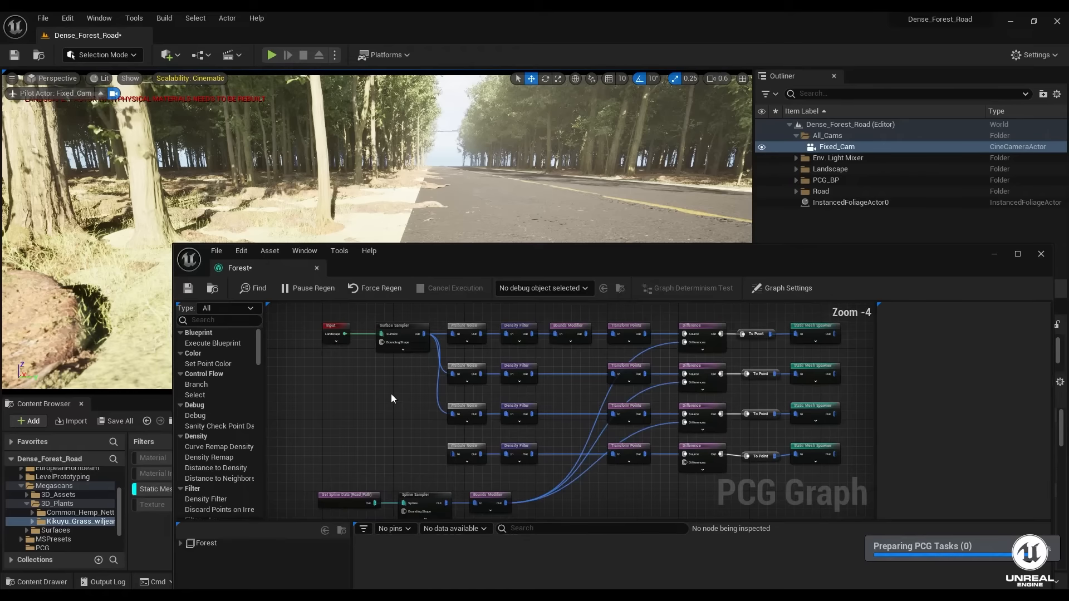
drag(400, 328, 428, 447)
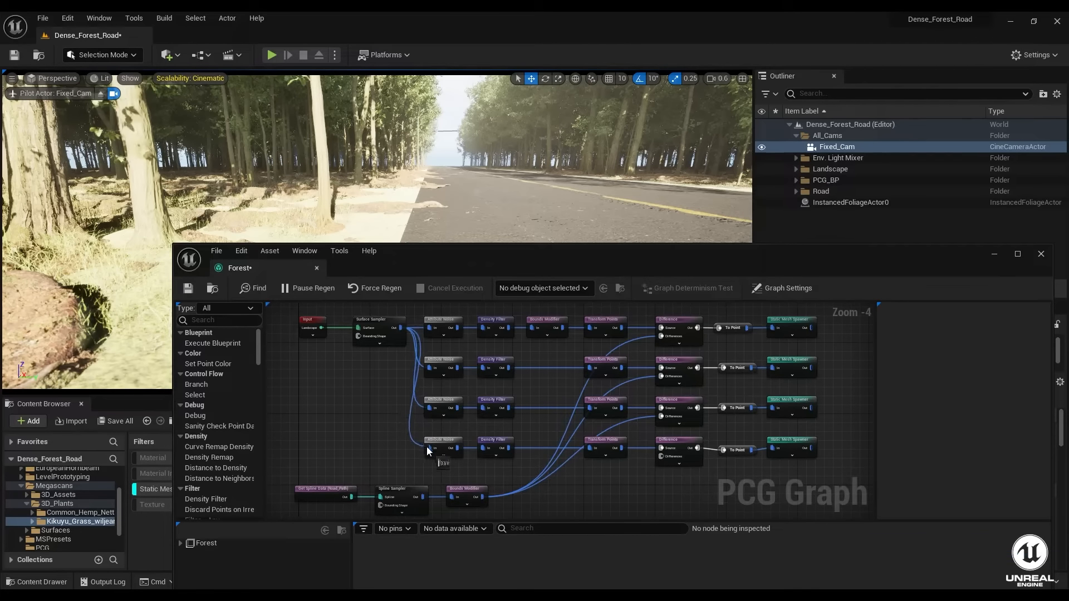
- Clear all mesh entries from the duplicated chain's Static Mesh Spawner and show the Common_Hemp_Nettle static meshes
click(800, 444)
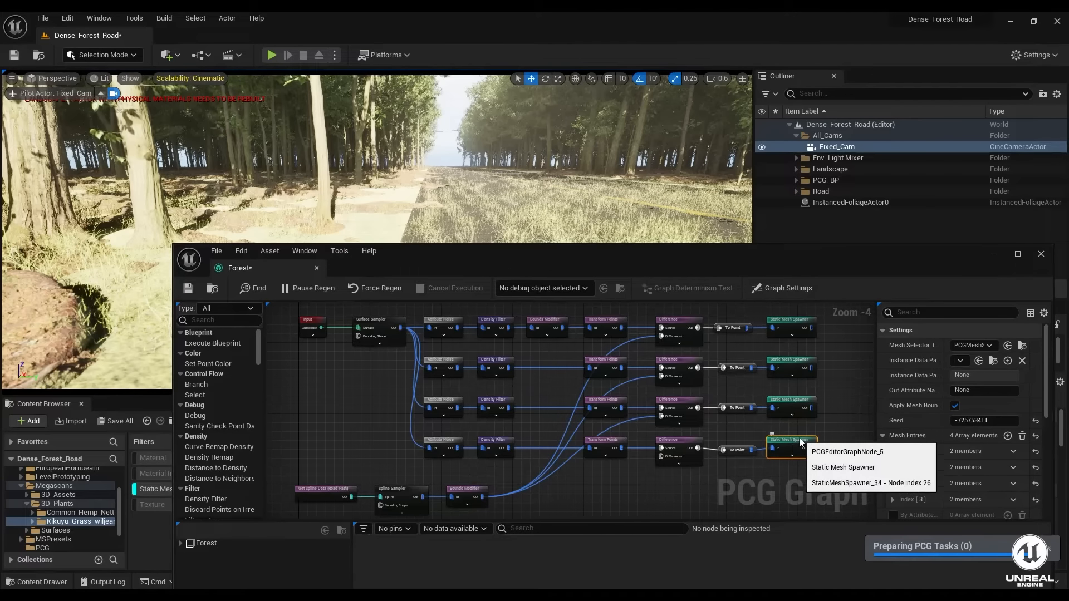
click(1024, 437)
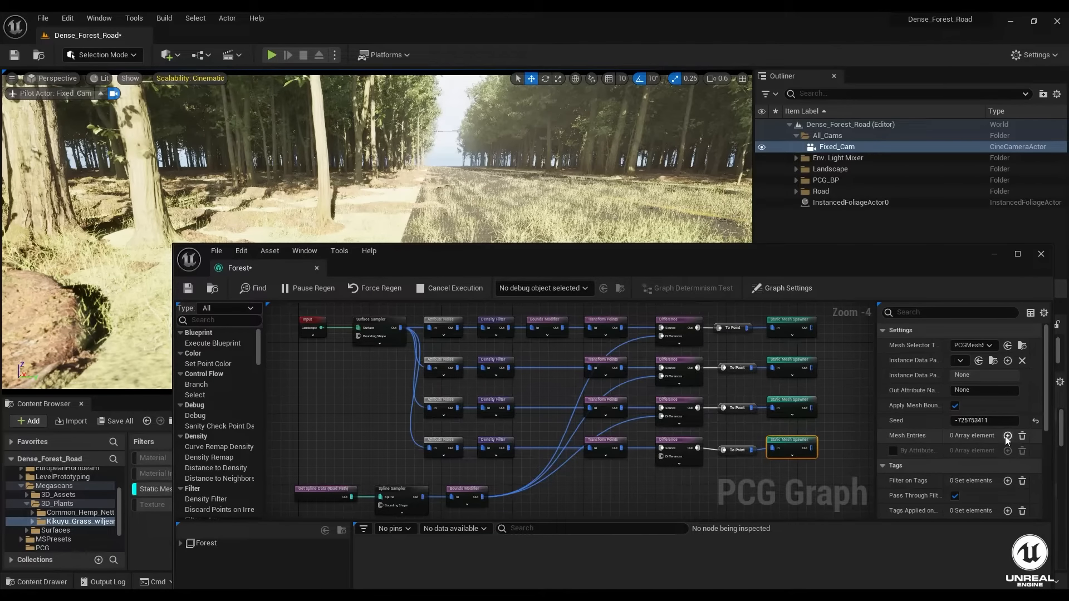
drag(496, 265, 430, 76)
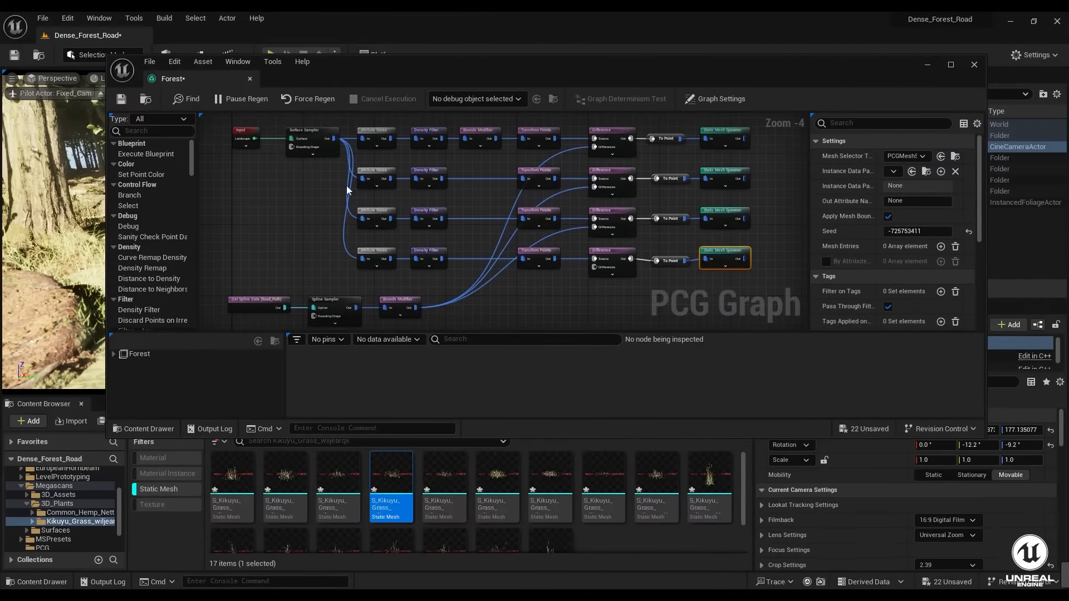
click(89, 512)
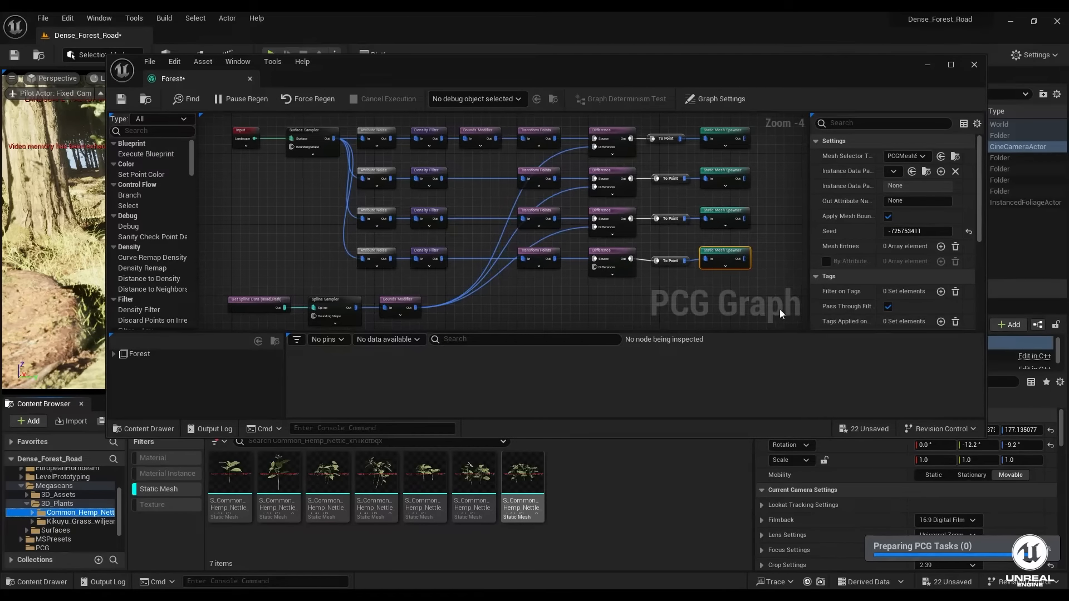
- Add three mesh entries to the duplicated chain's spawner and assign S_Common_Hemp_Nettle_xh1kdfbqx_0_Var4_lod0 to Index 0
click(941, 247)
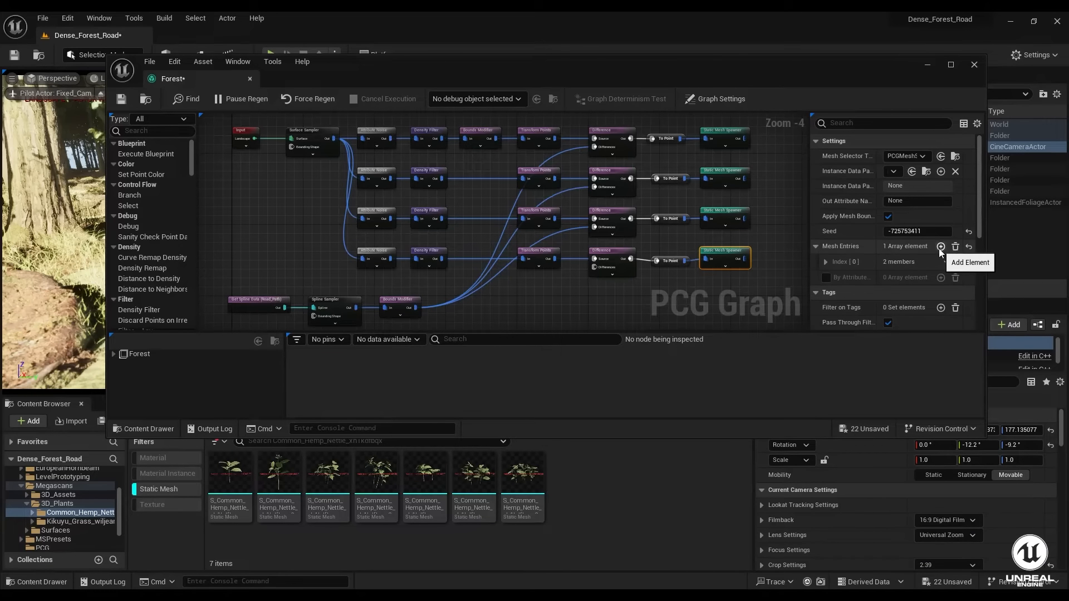
click(941, 247)
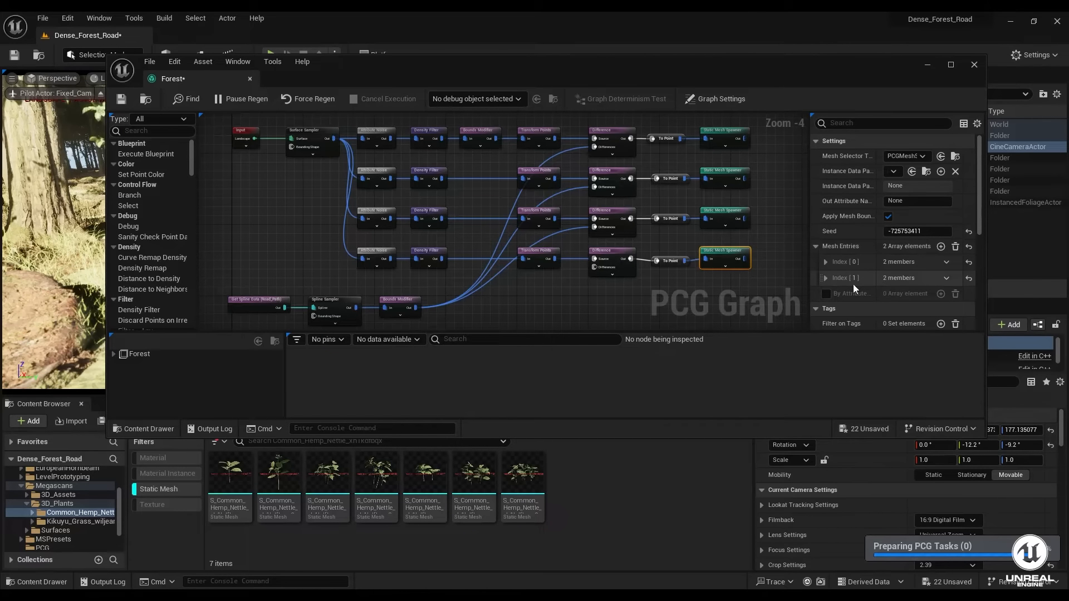
click(941, 247)
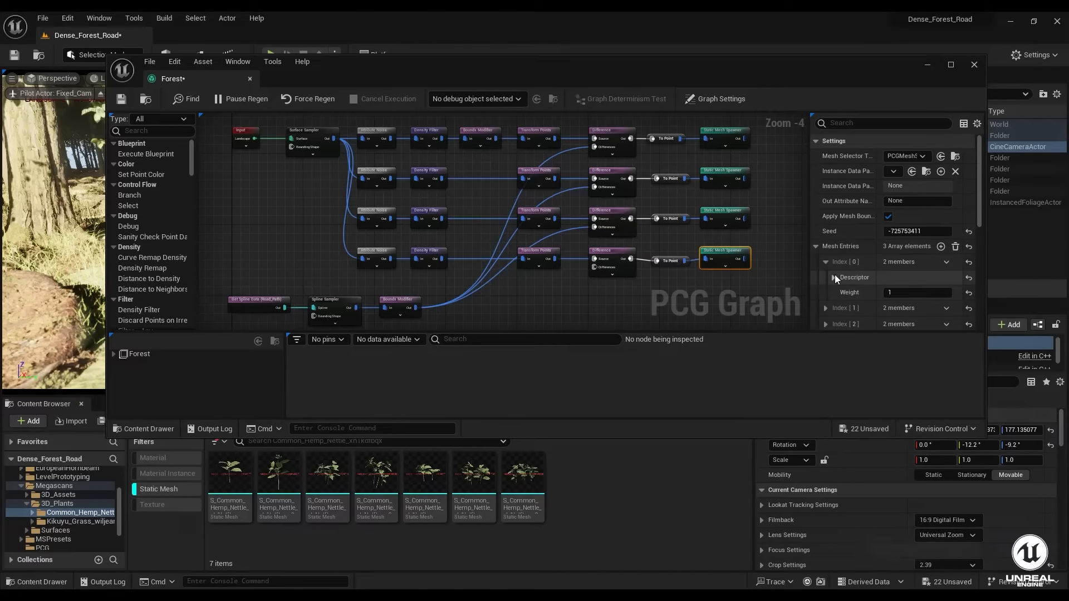
click(834, 276)
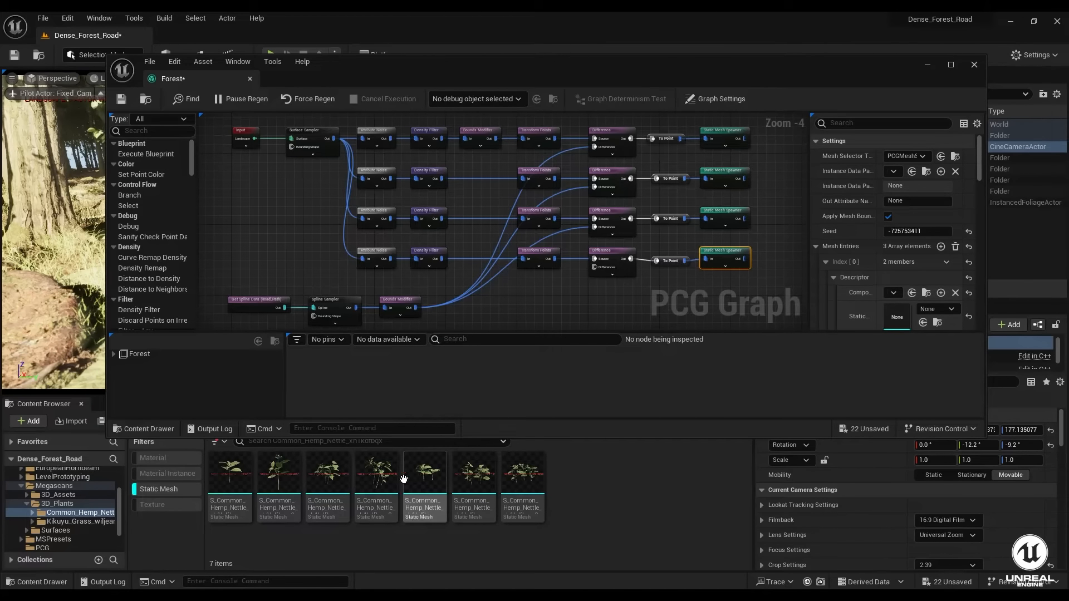
drag(384, 473, 900, 326)
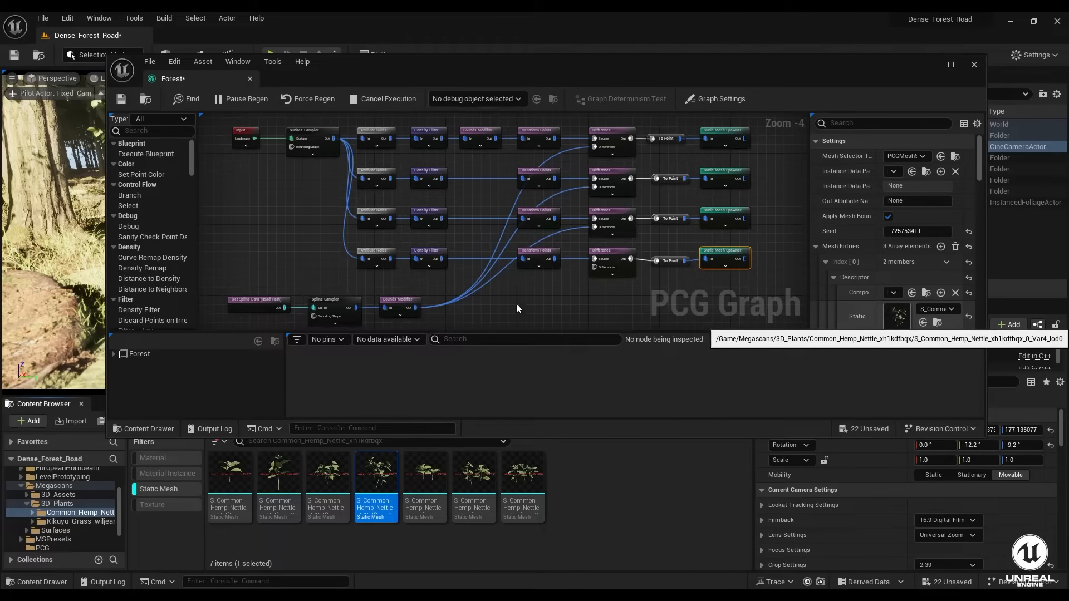
- Assign the sixth Common Hemp Nettle static mesh to Index 1 of the fourth chain's Static Mesh Spawner
right_drag(518, 303, 491, 299)
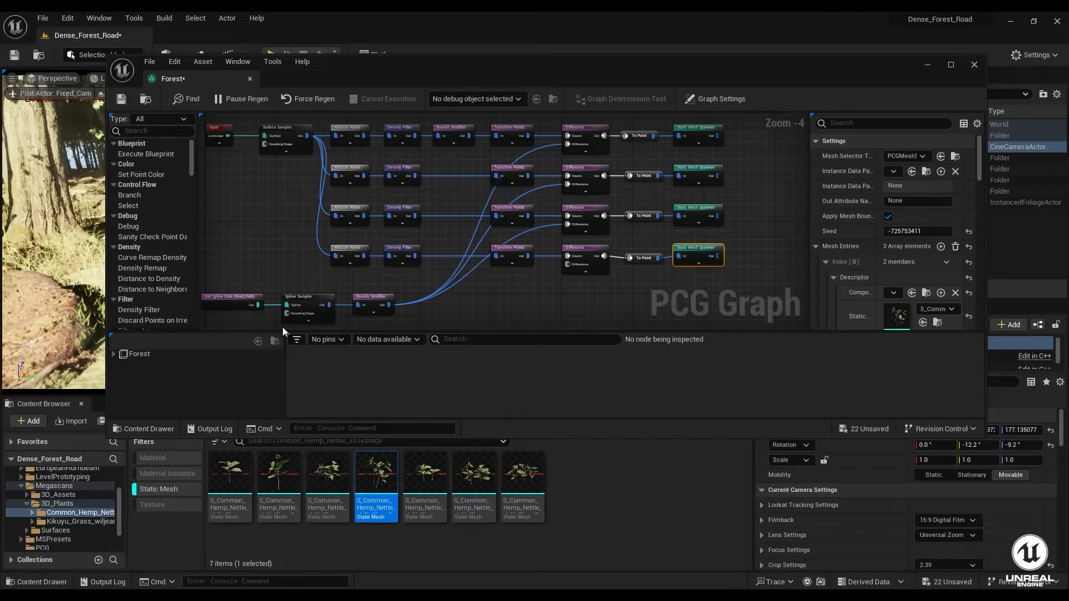
click(832, 277)
click(826, 262)
click(826, 278)
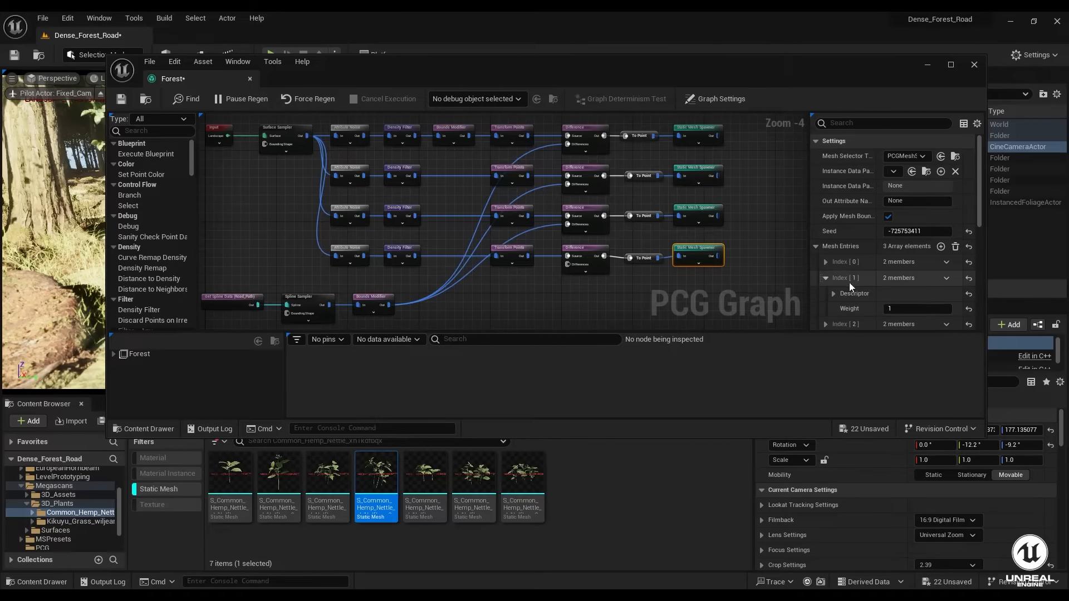
click(835, 293)
scroll(860, 312, down, 1)
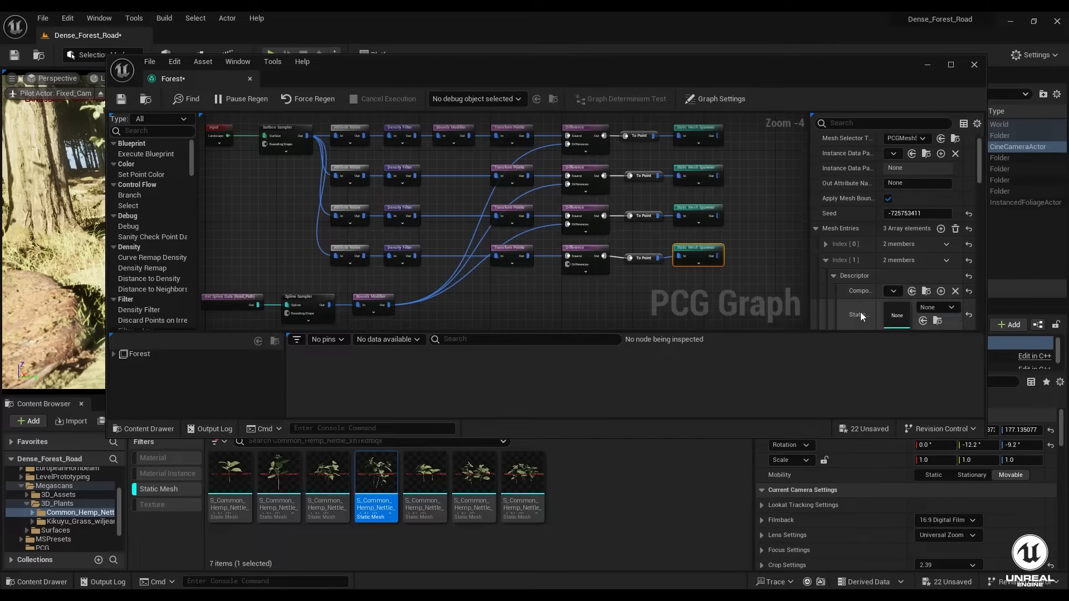
scroll(860, 311, down, 2)
drag(475, 479, 903, 285)
click(834, 240)
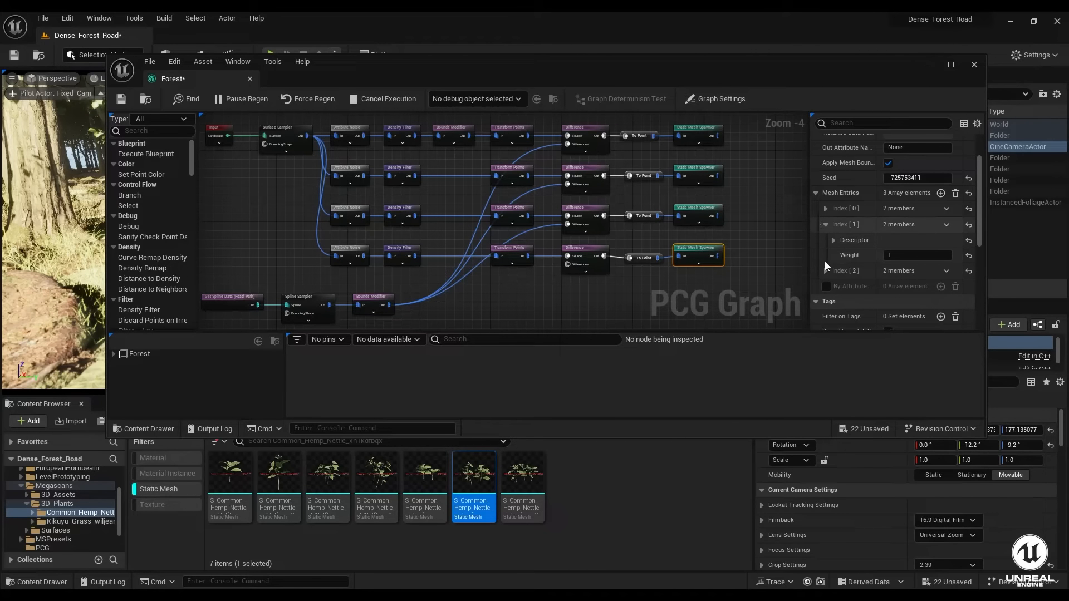
click(827, 227)
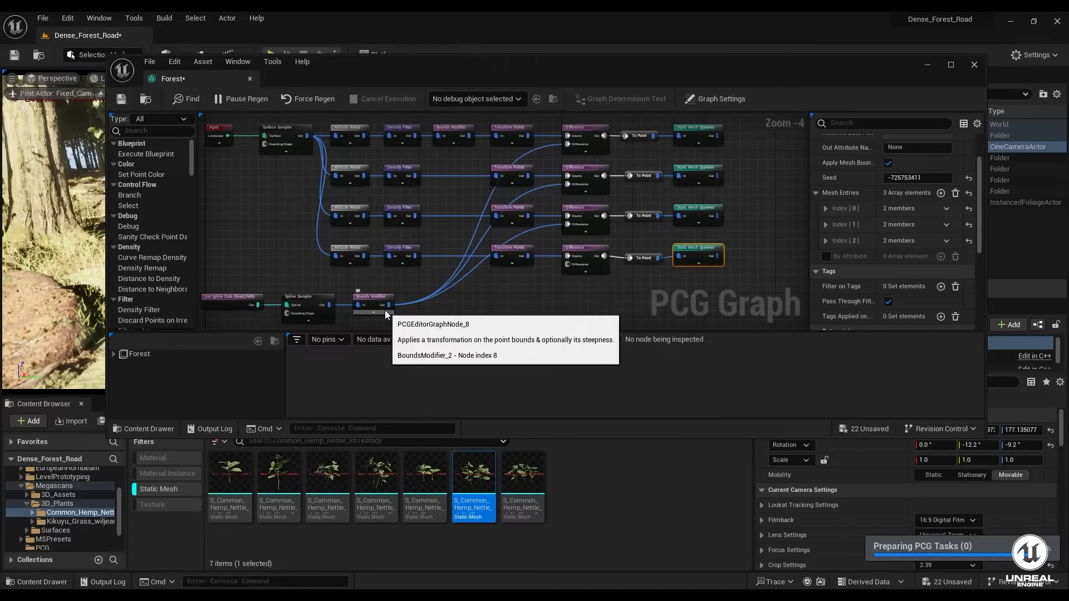
- Feed the road spline's Bounds Modifier into the fourth Difference node's Differences input, and assign S_Common_Hemp_Nettle_xh1kdfbqx_0_Var7_lod0 to the spawner's Index 2
right_drag(566, 278, 597, 274)
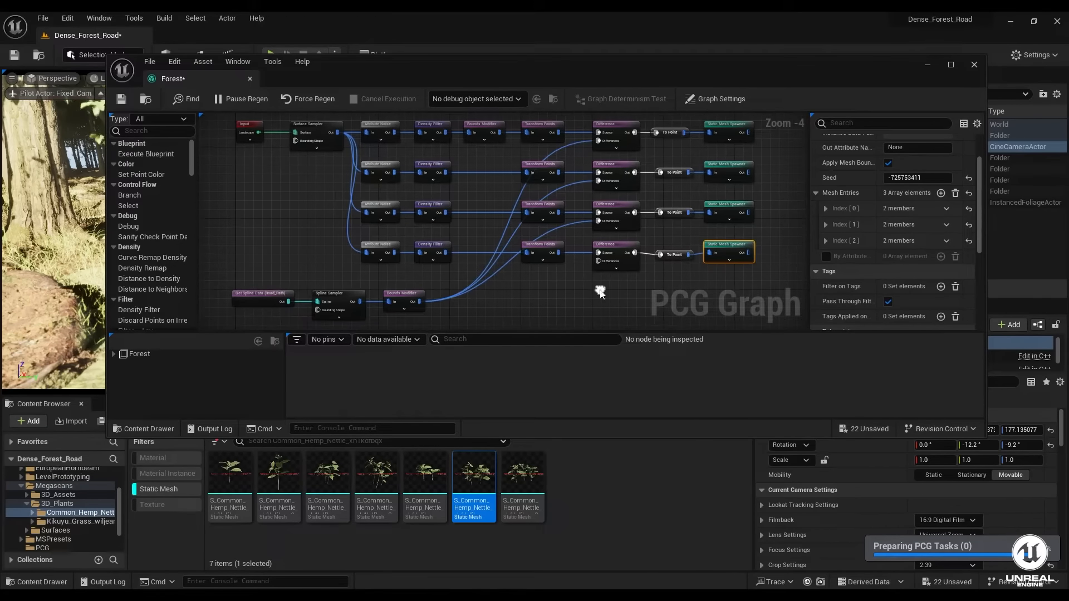
click(825, 242)
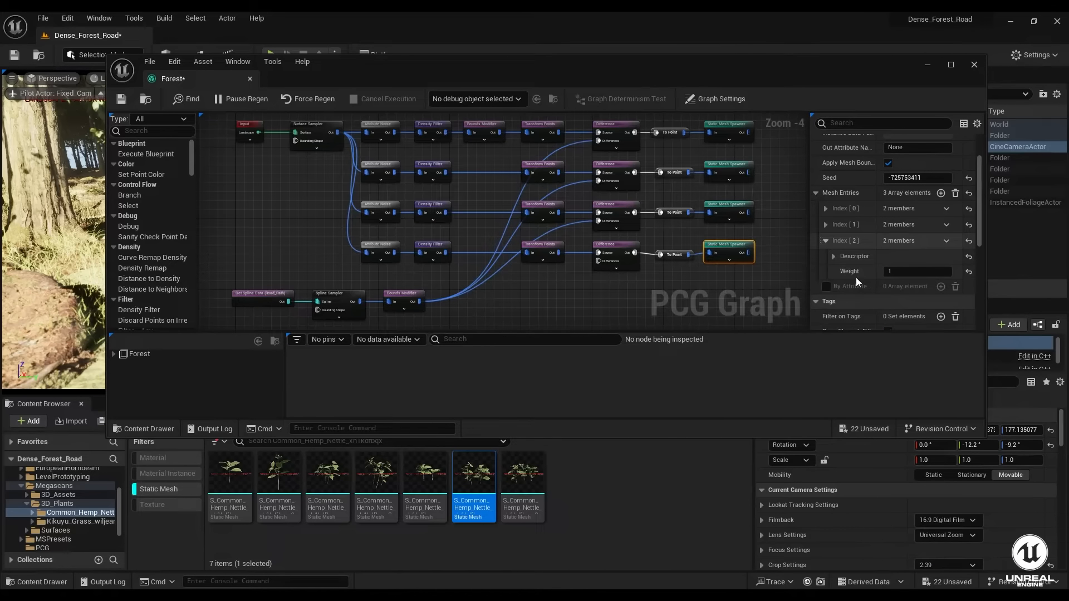
click(833, 258)
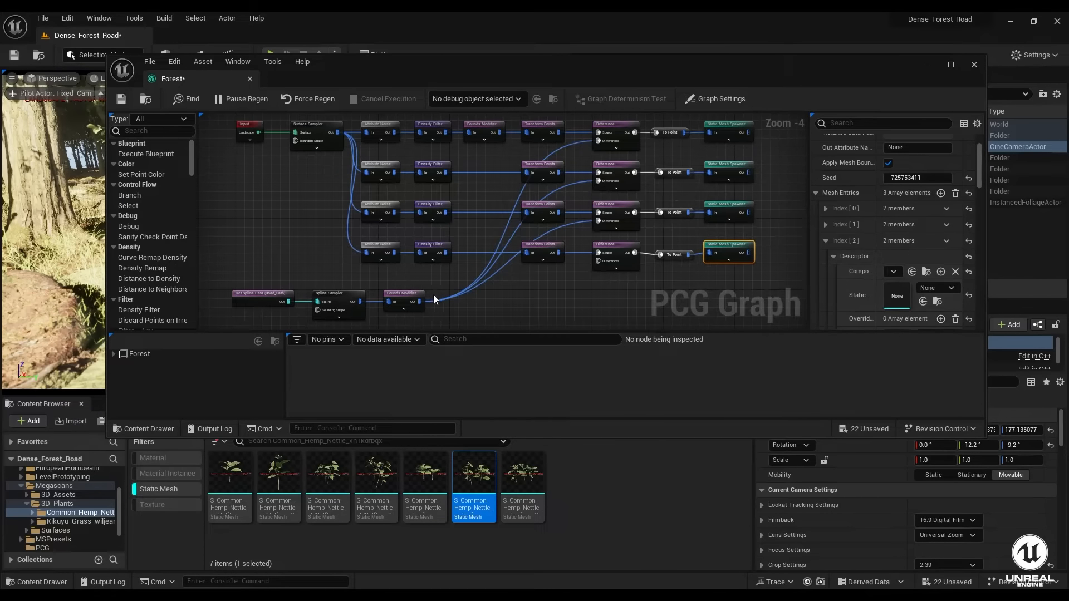
drag(419, 302, 598, 261)
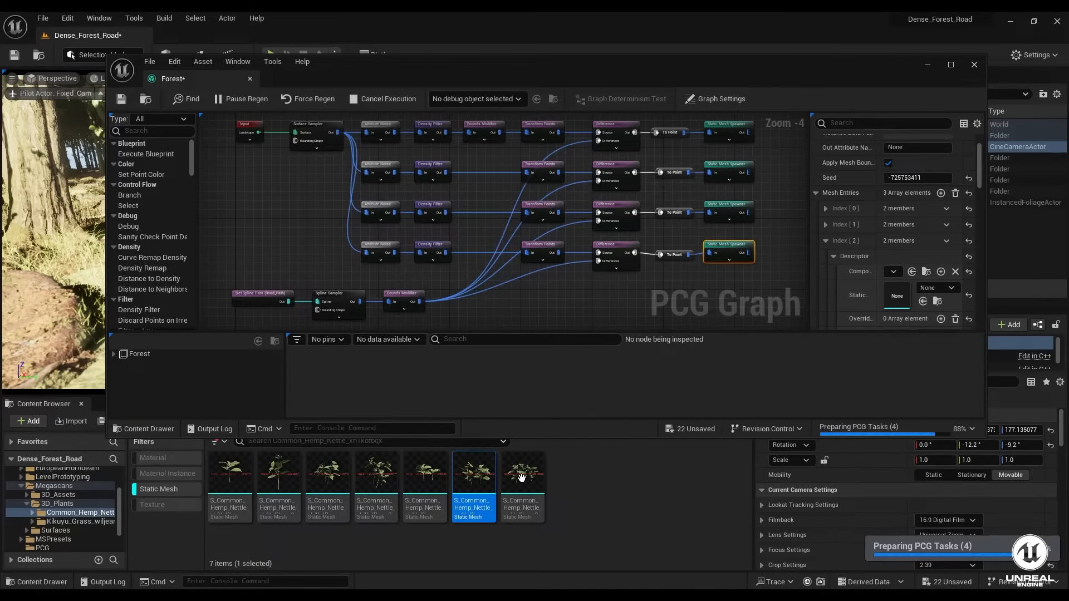
mouse_move(522, 477)
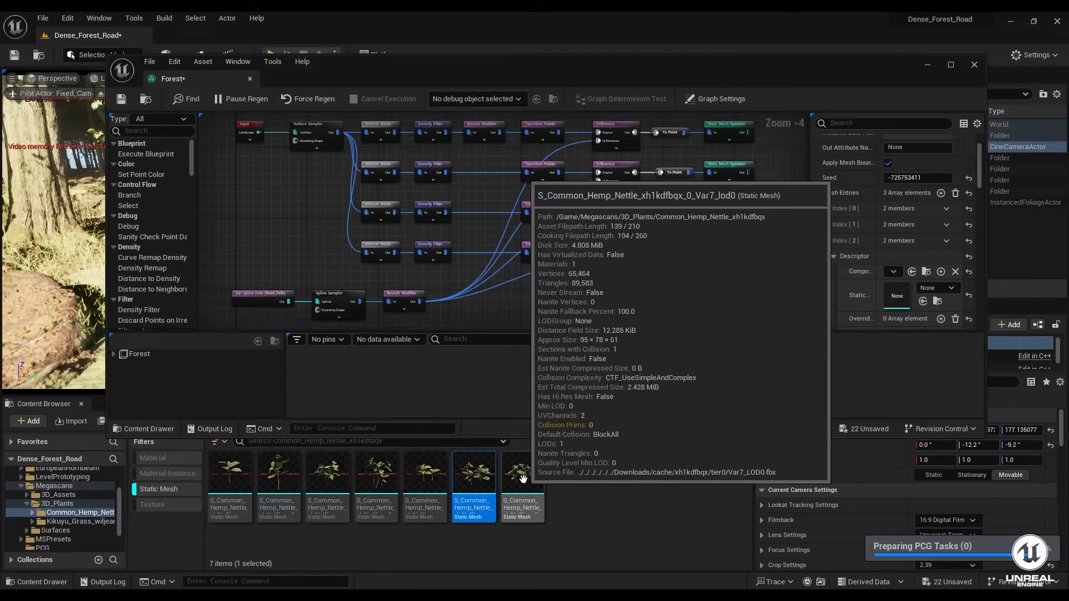
drag(523, 478, 901, 302)
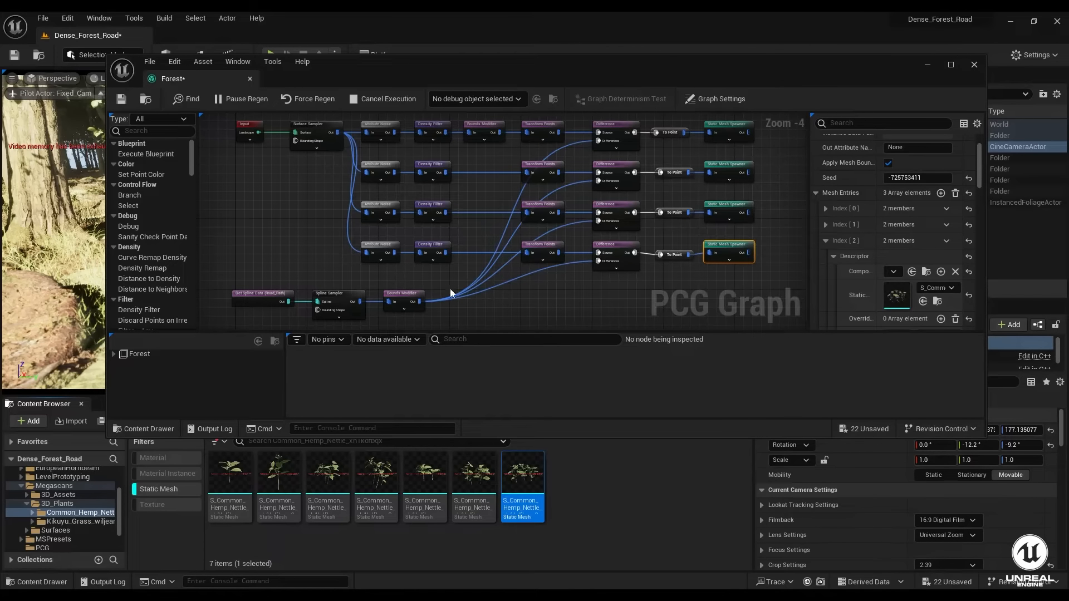
- Select all nodes of the fourth chain, from Attribute Noise to Static Mesh Spawner, and align them in a straight row
drag(326, 246, 747, 271)
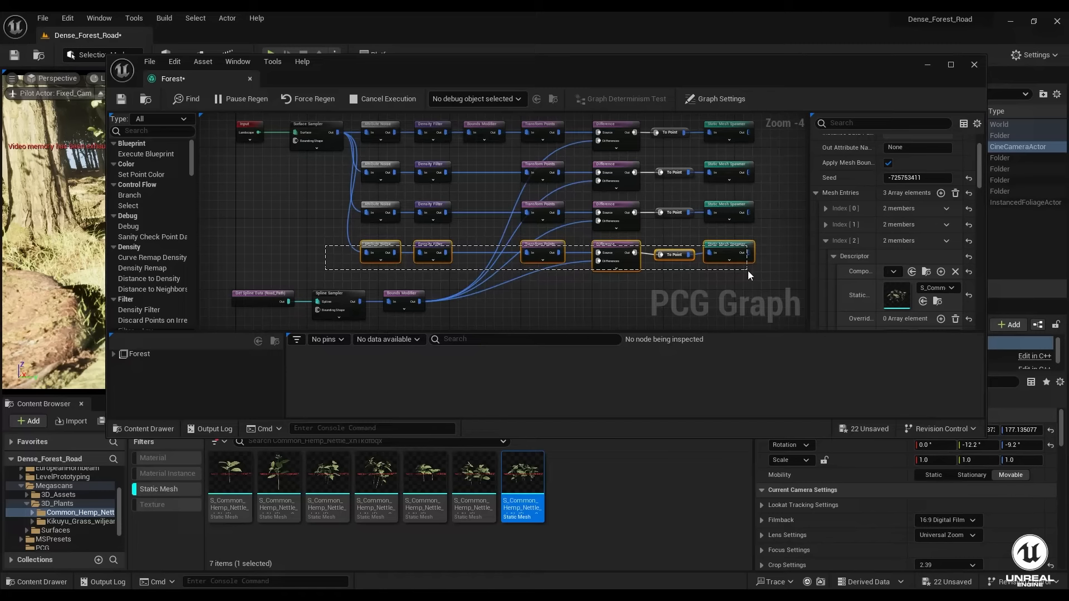
drag(747, 271, 746, 271)
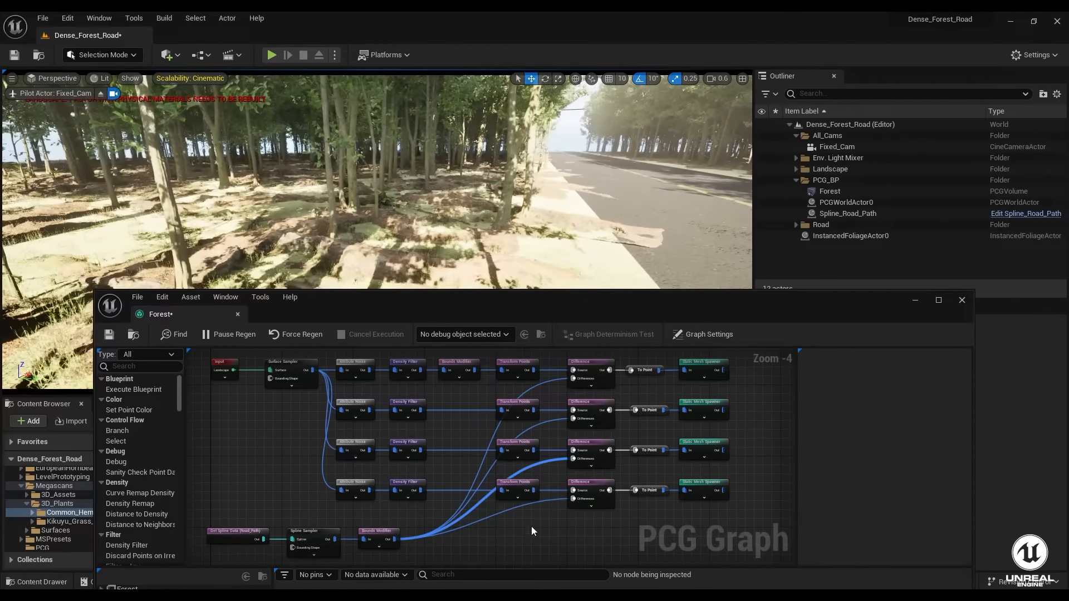
- Try a Lower Bound of 1.0 and an Upper Bound of 1.05 on the fourth chain's Density Filter, and reset the Lower Bound
right_drag(385, 506, 358, 472)
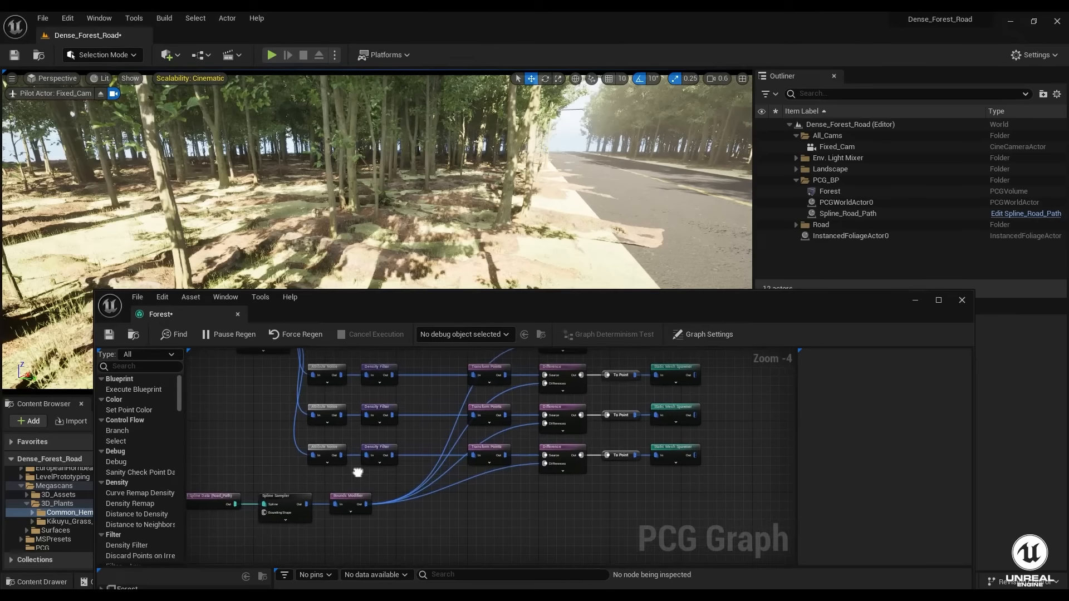
click(330, 453)
scroll(889, 423, up, 2)
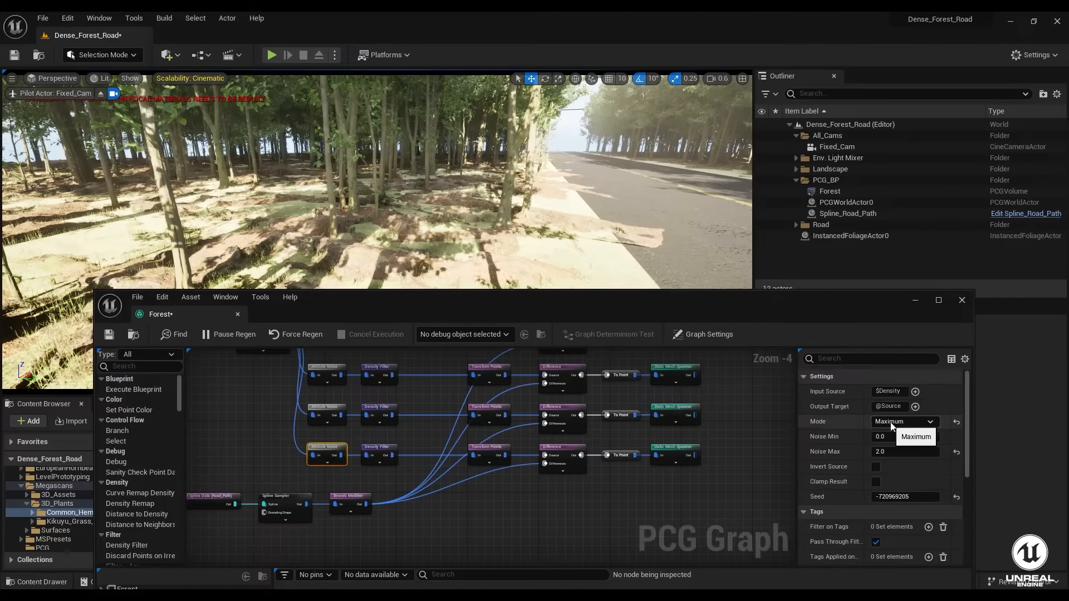
click(385, 450)
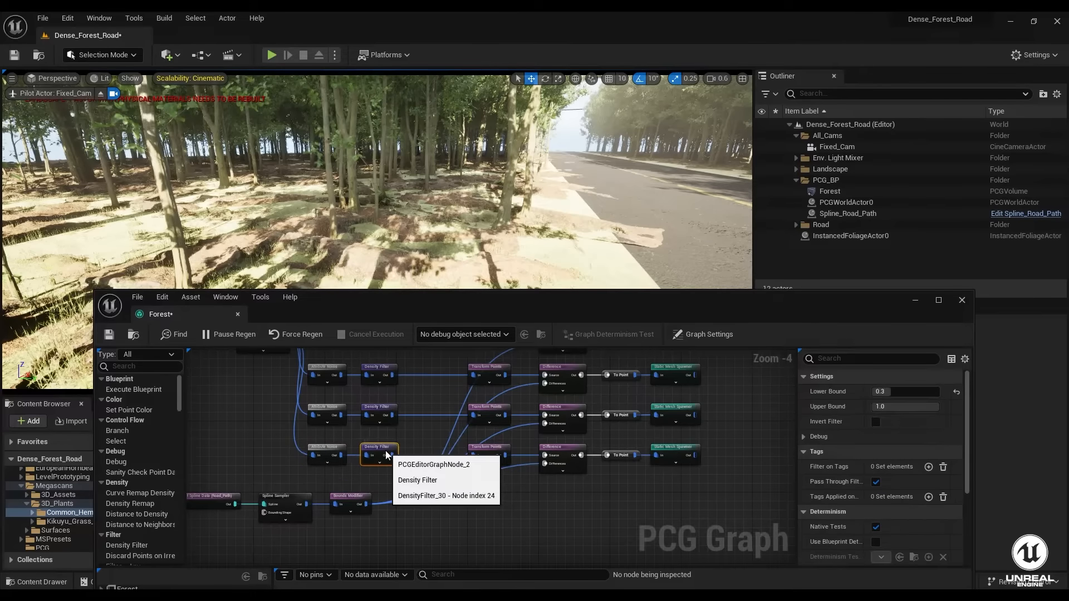
click(902, 392)
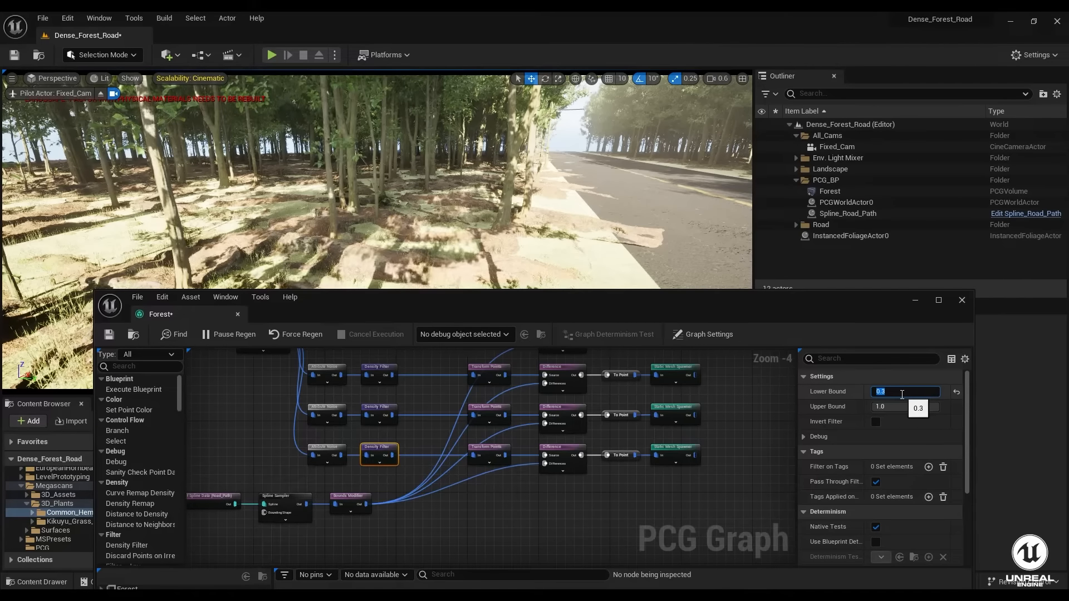
key(Return)
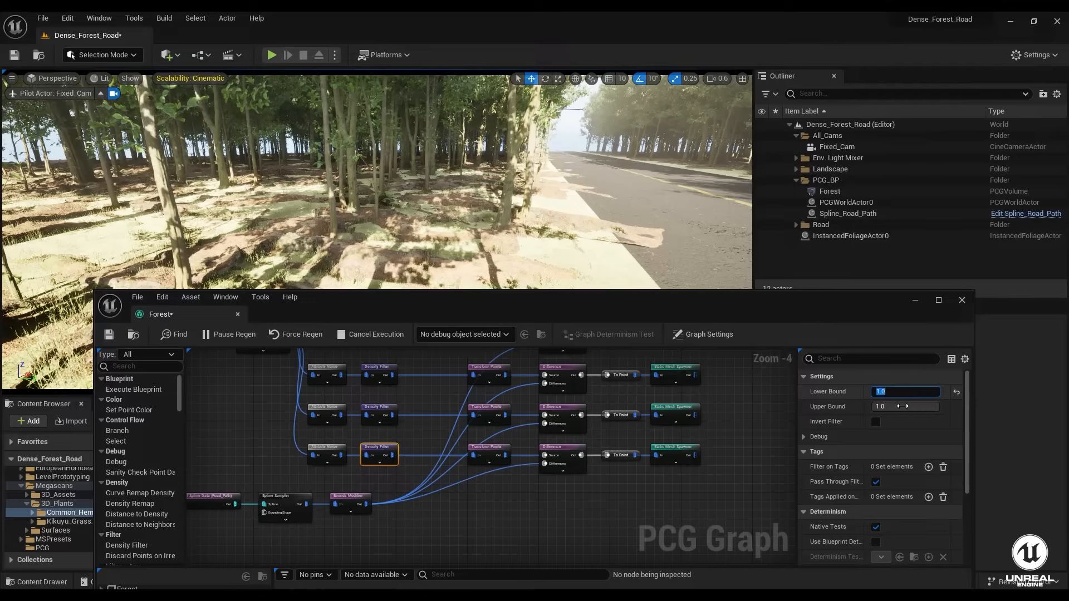
click(904, 407)
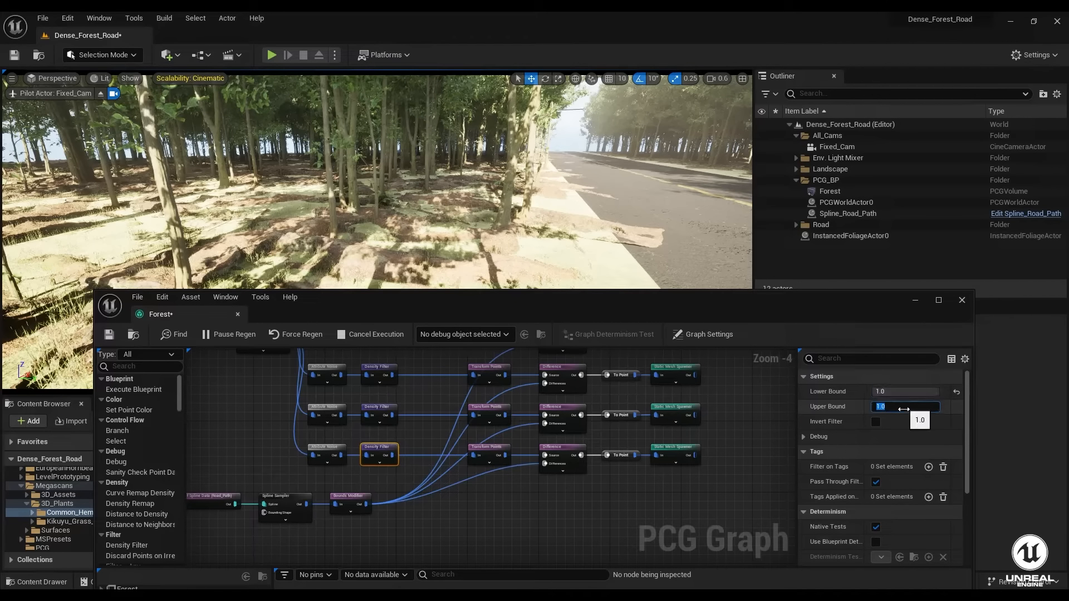
click(905, 410)
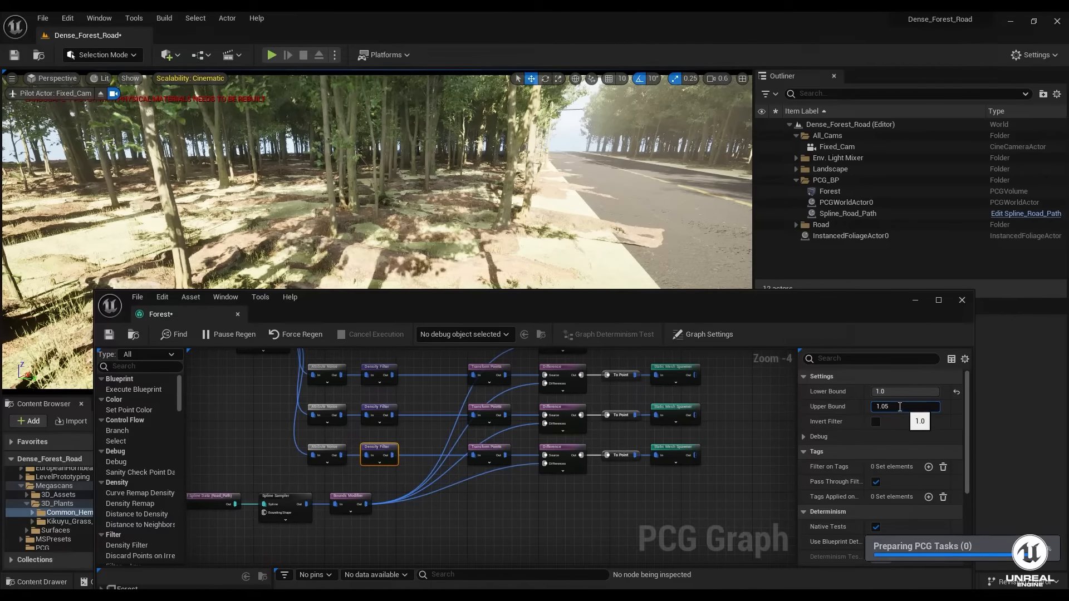
key(Return)
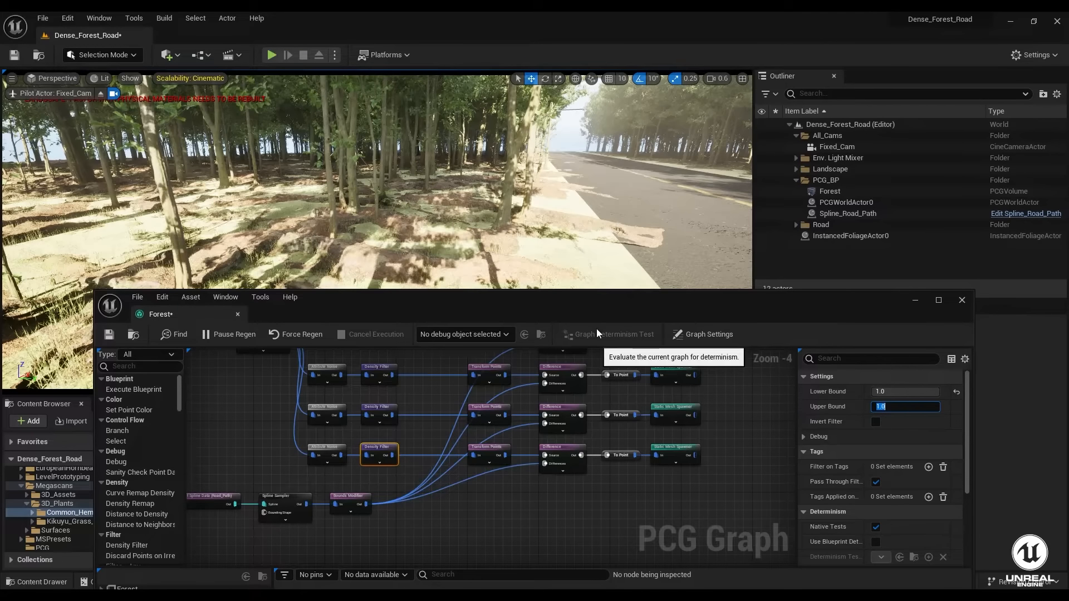
click(957, 392)
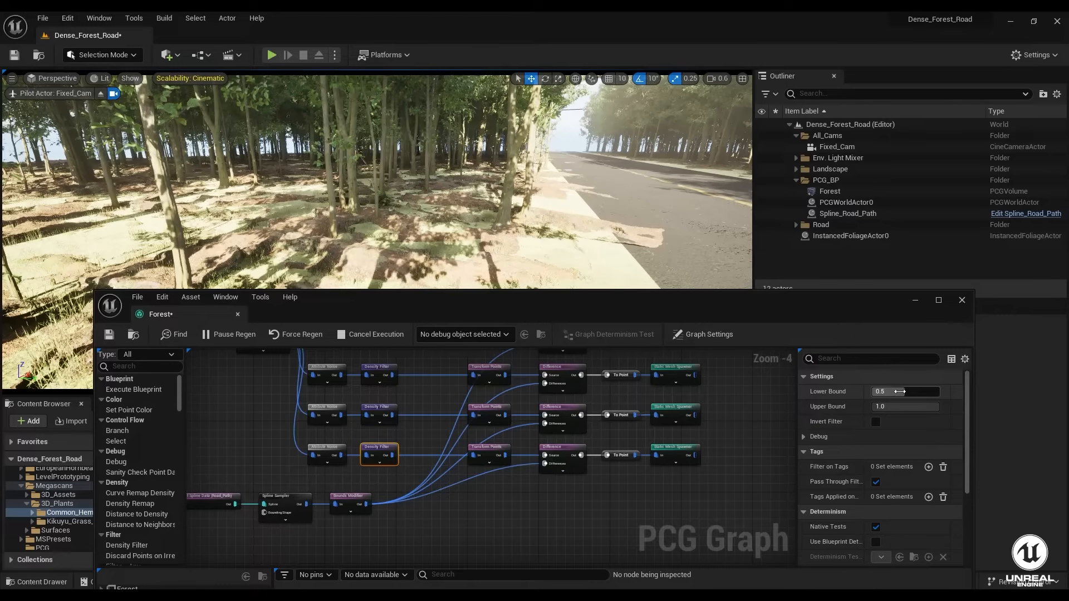
- Set the fourth chain's Density Filter to a Lower Bound of 0.3 and an Upper Bound of 0.6
click(900, 391)
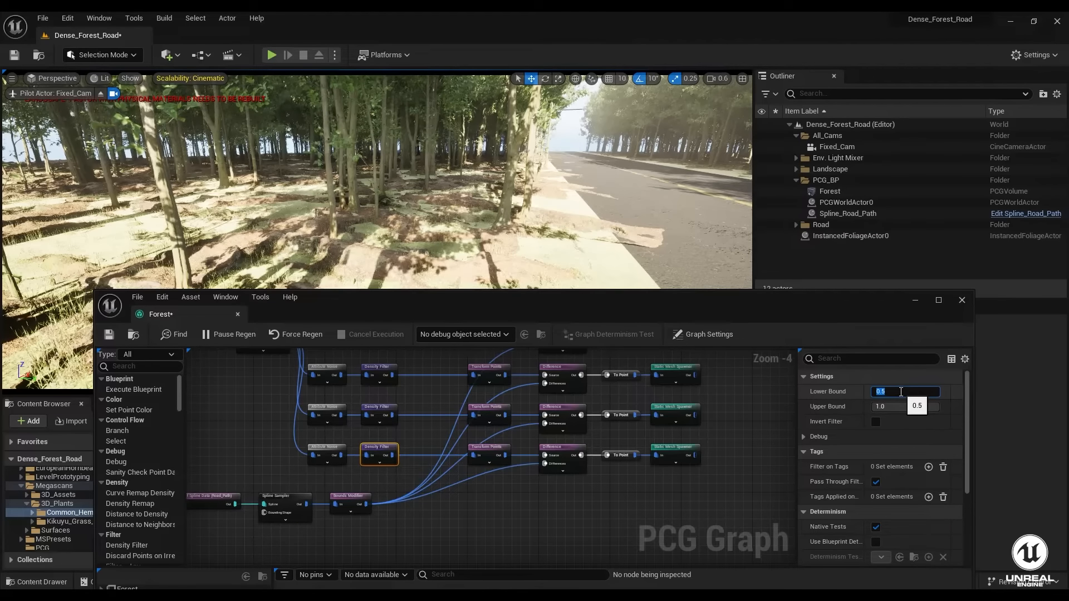
text(0.3)
click(902, 405)
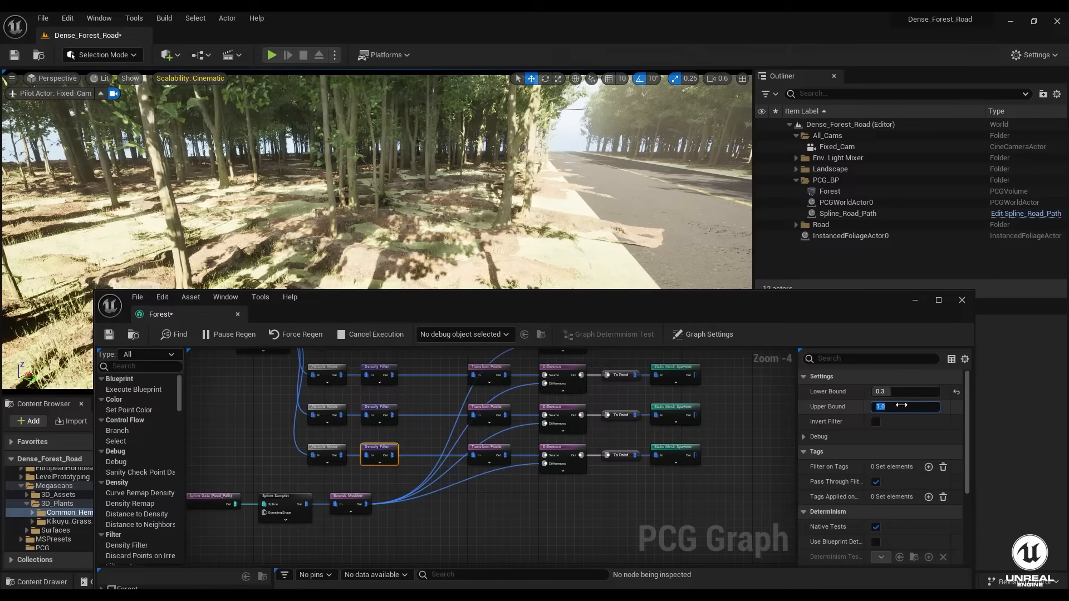
text(0.5)
key(Return)
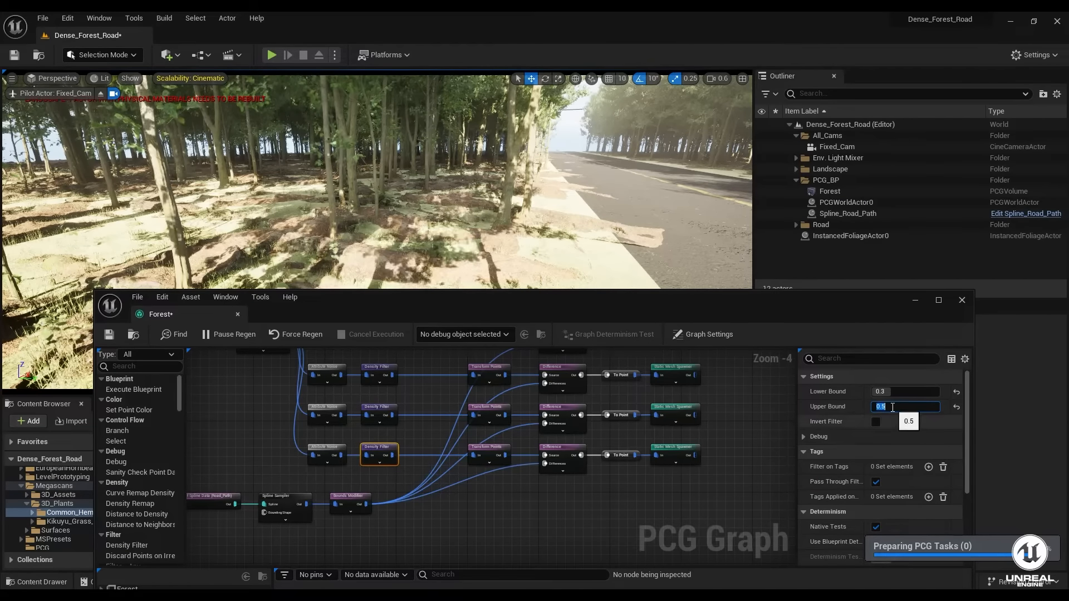
text(0)
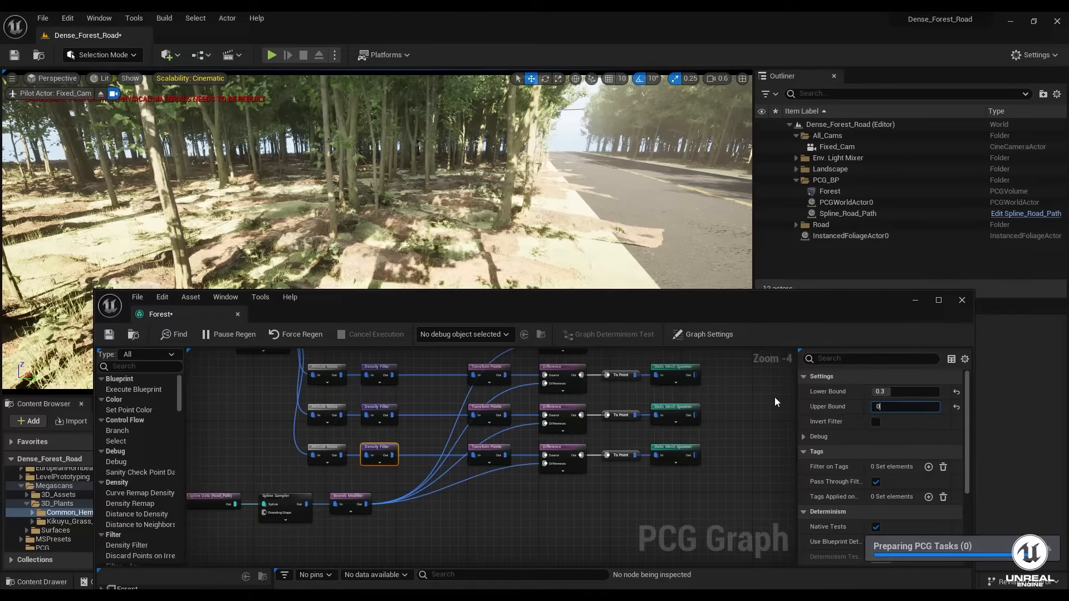
text(.)
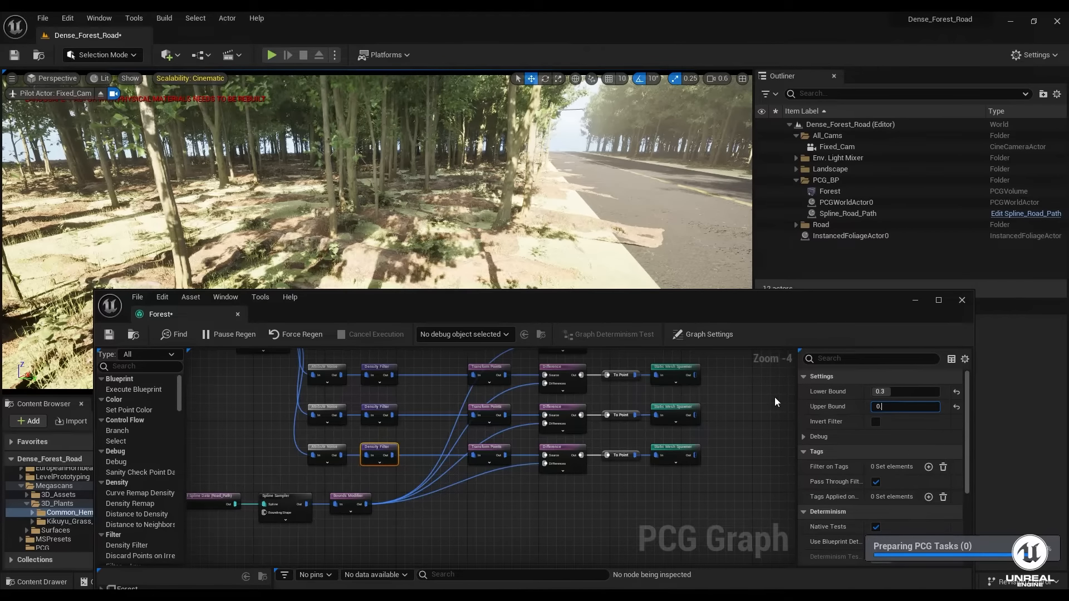
text(6)
key(Return)
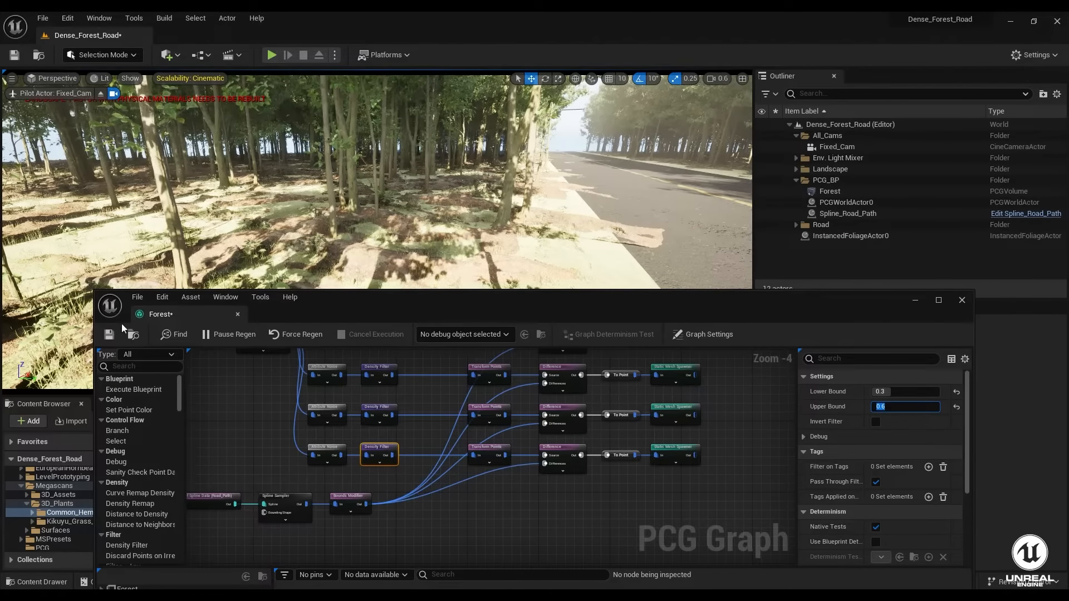
- Set the fourth chain's Transform Points node to a uniform Scale Min of 1.0 and Scale Max of 1.3
click(480, 450)
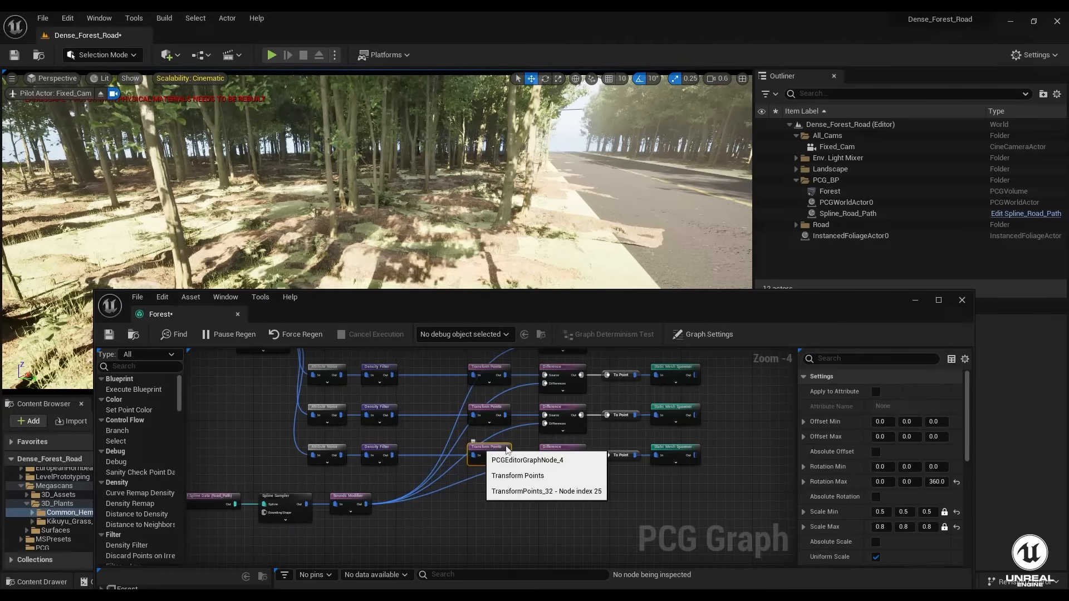
click(927, 512)
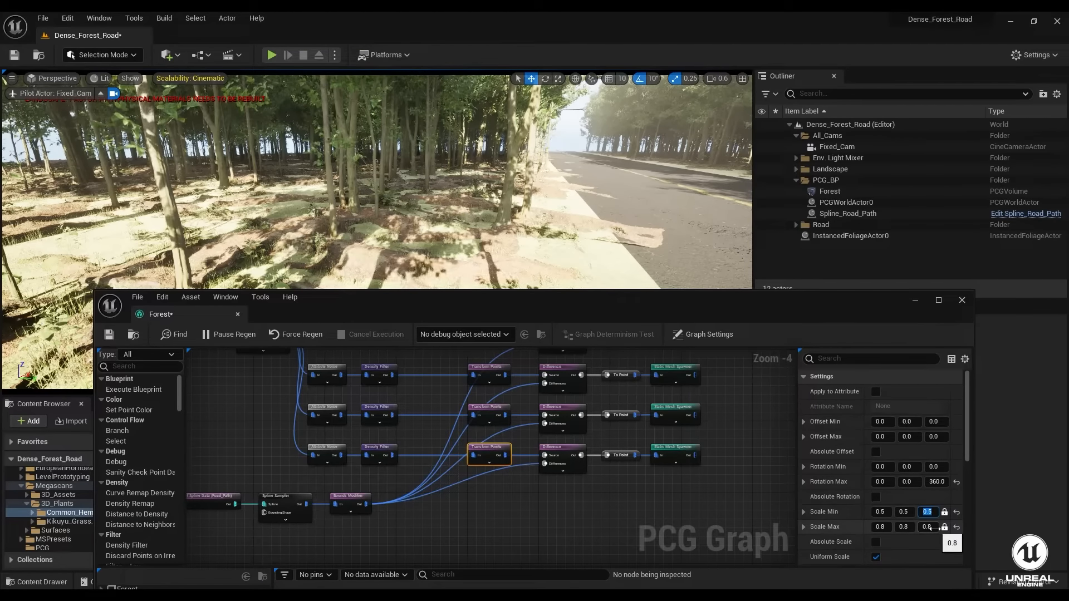
text(1)
click(929, 526)
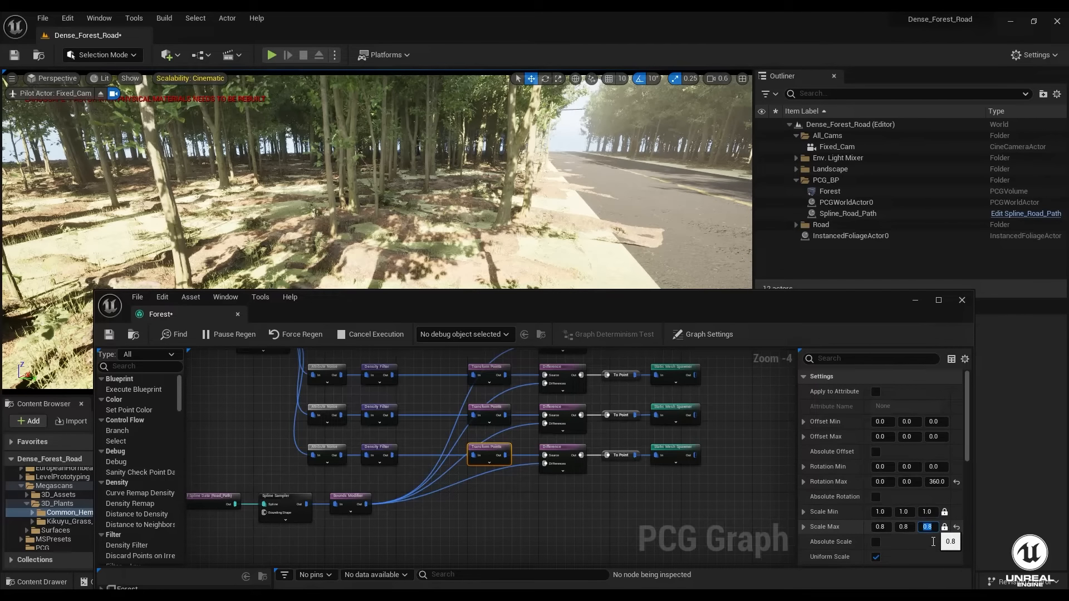
text(1.)
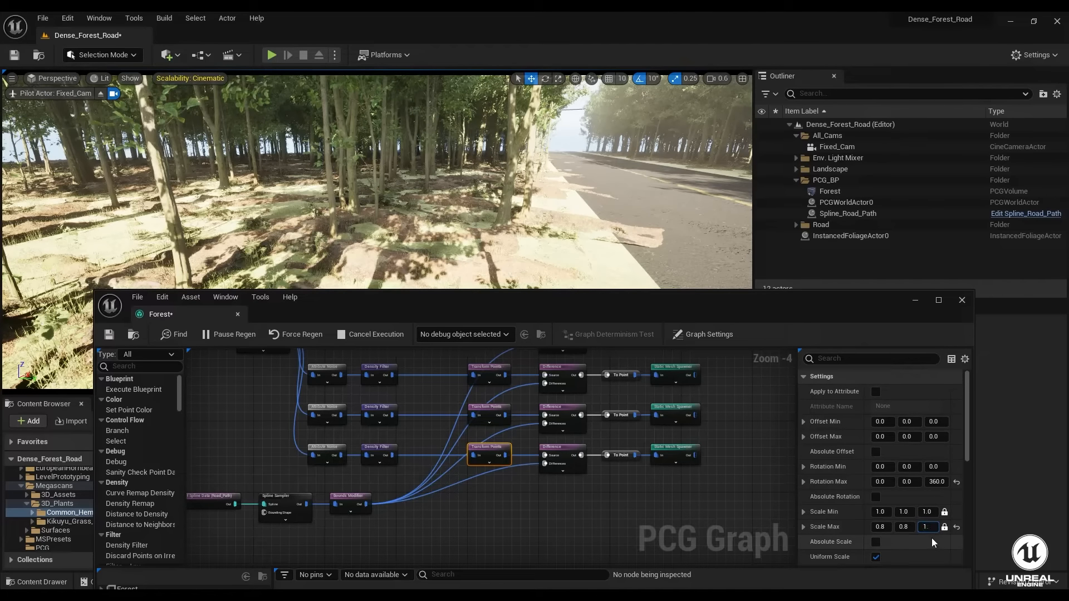
text(3)
key(Return)
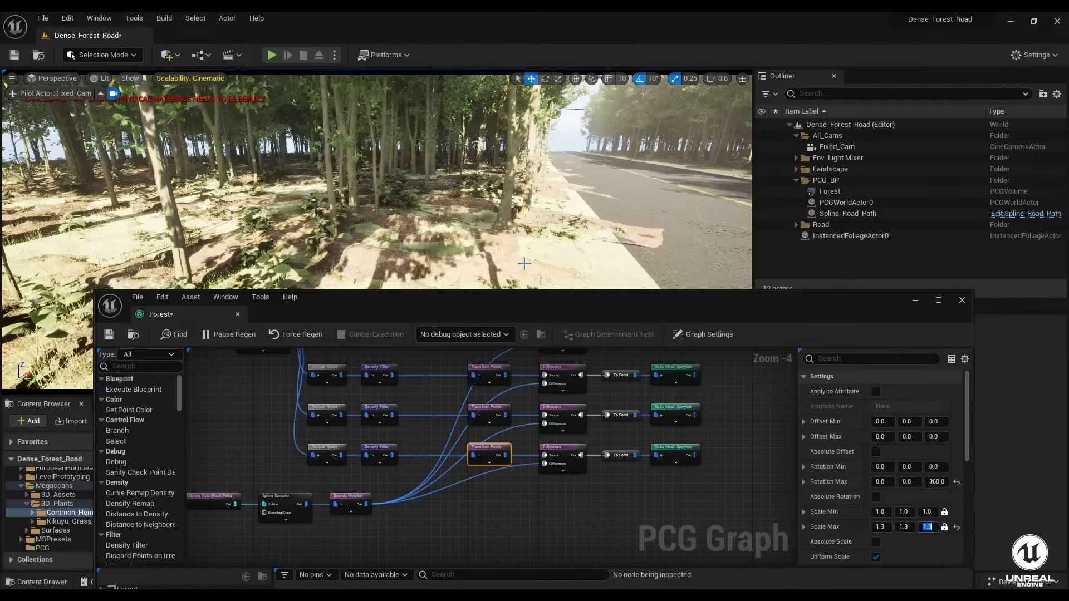
- Set the Upper Bound of the second chain's Density Filter to 0.8
drag(480, 300, 476, 324)
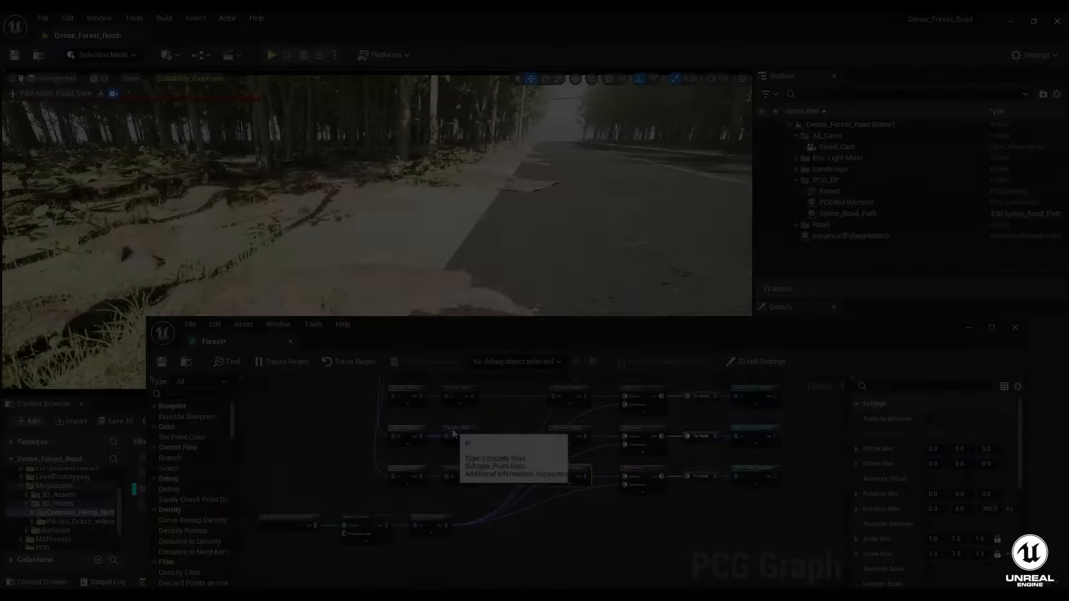
click(458, 432)
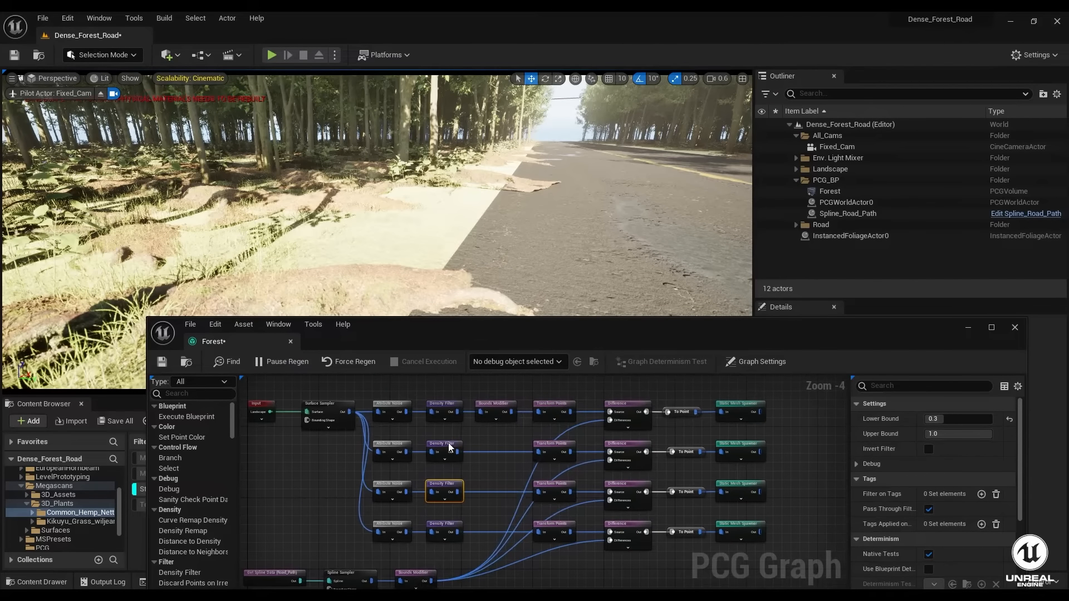
click(450, 446)
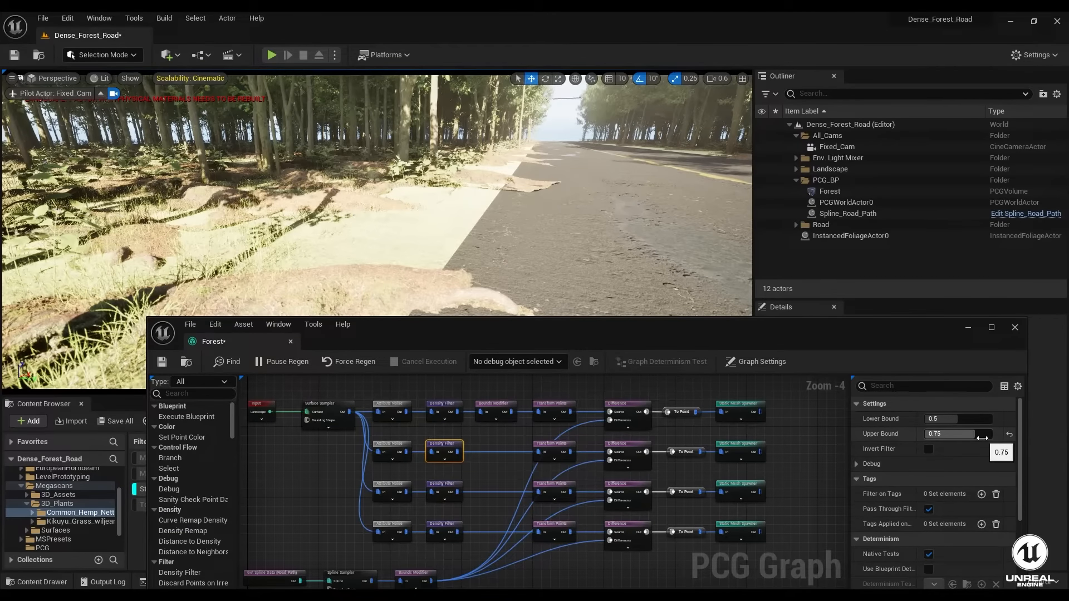
click(982, 438)
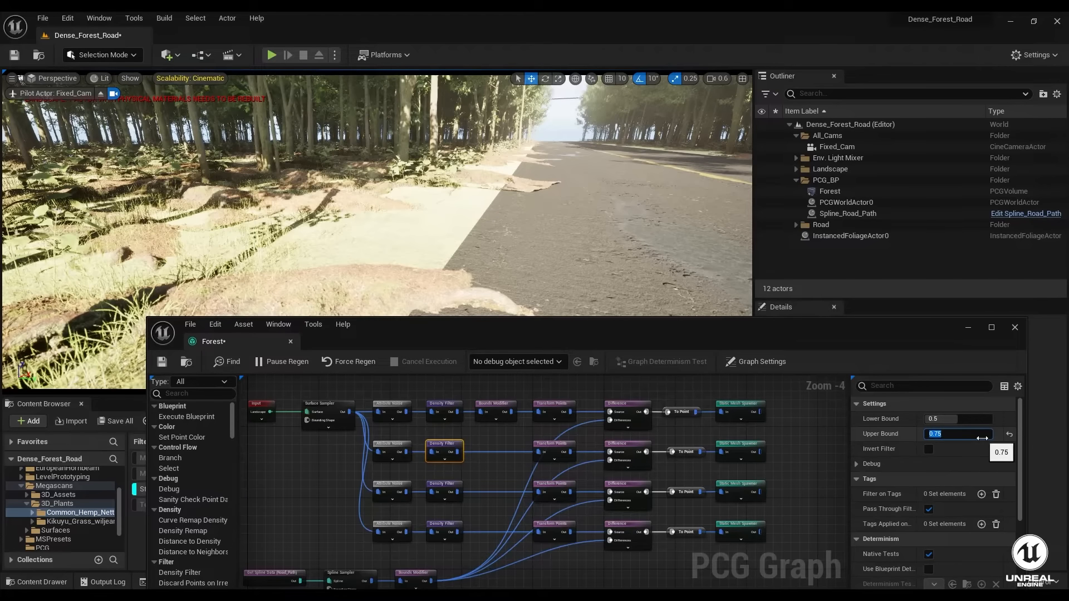
text(0.8)
key(Return)
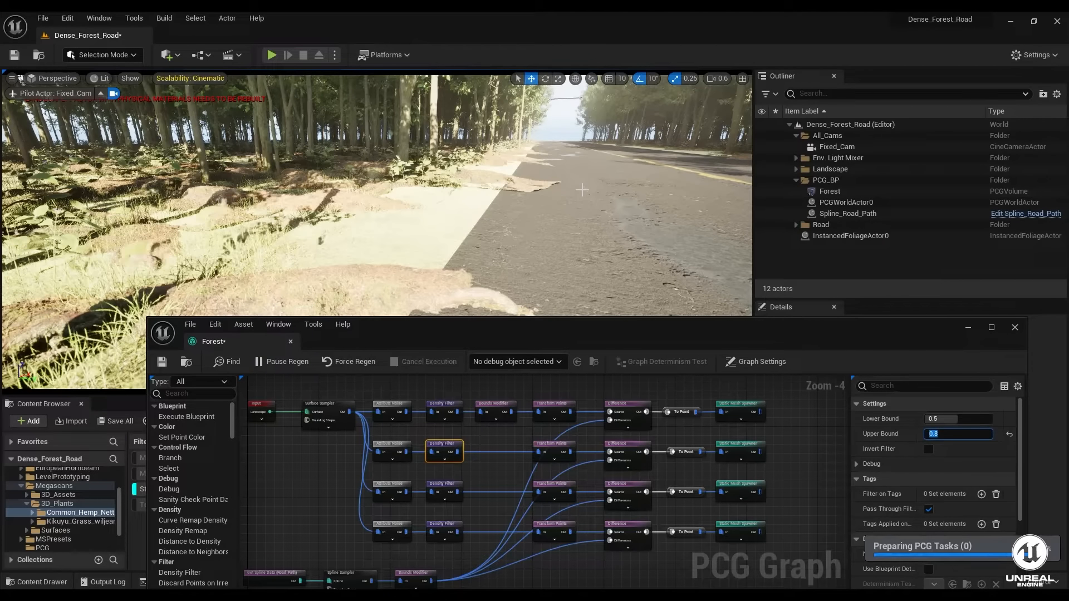
right_drag(376, 195, 259, 195)
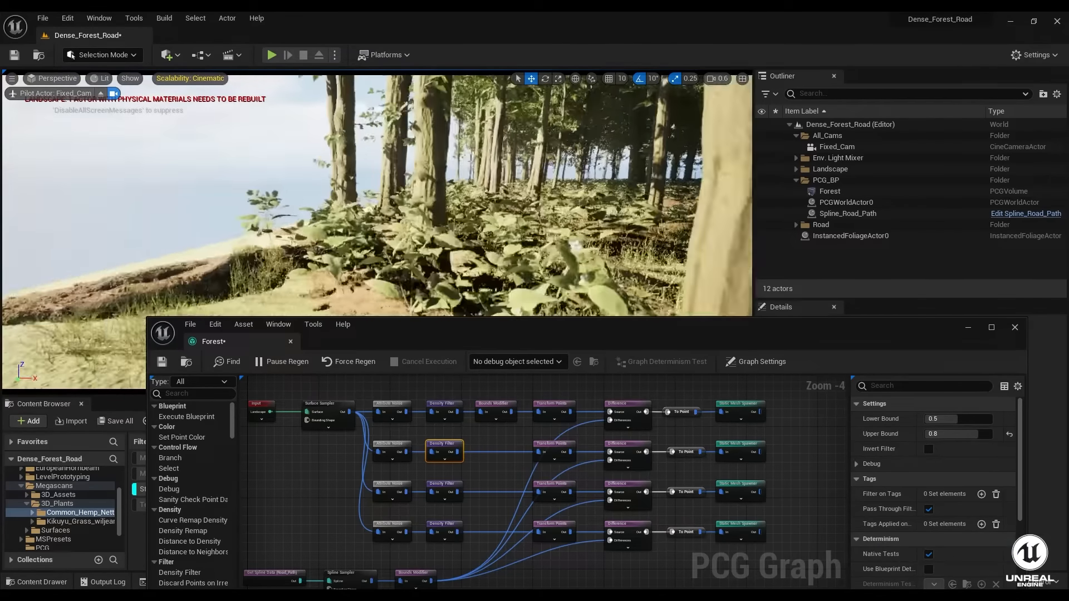
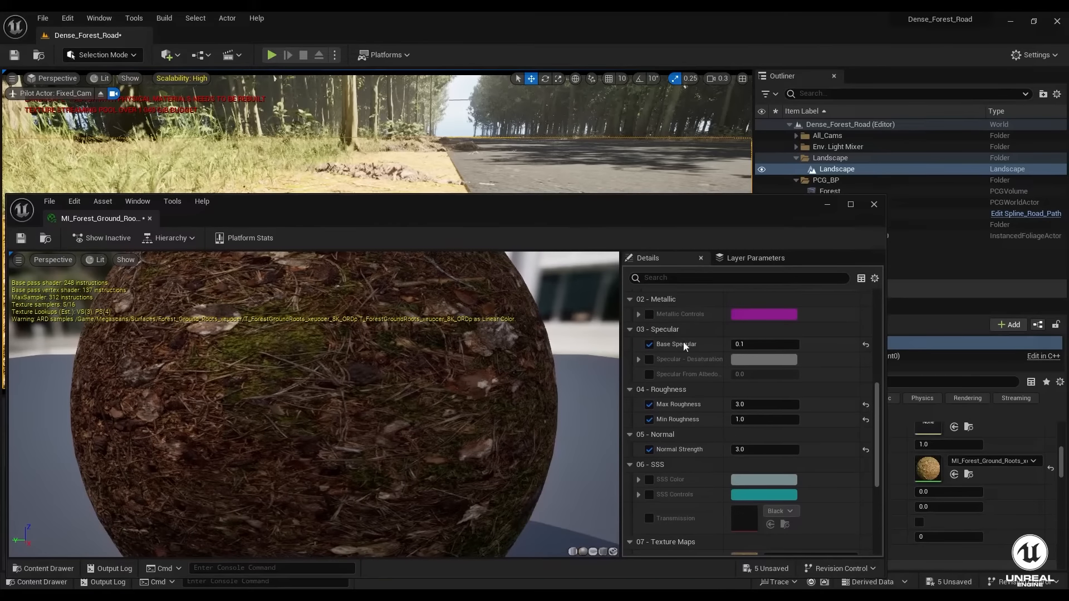
scroll(716, 450, down, 5)
scroll(717, 453, down, 5)
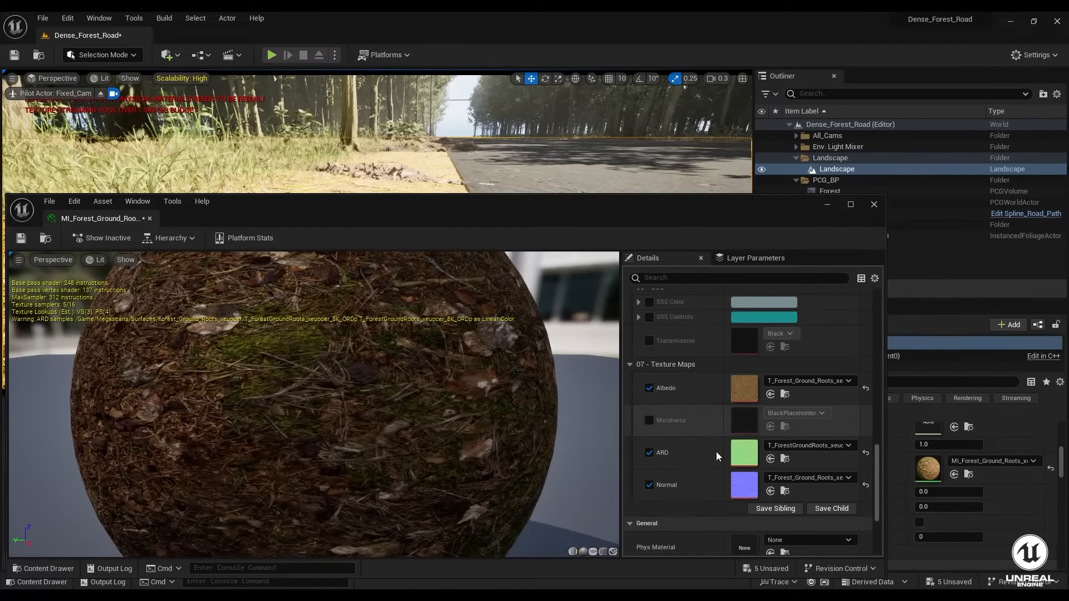
scroll(716, 453, down, 2)
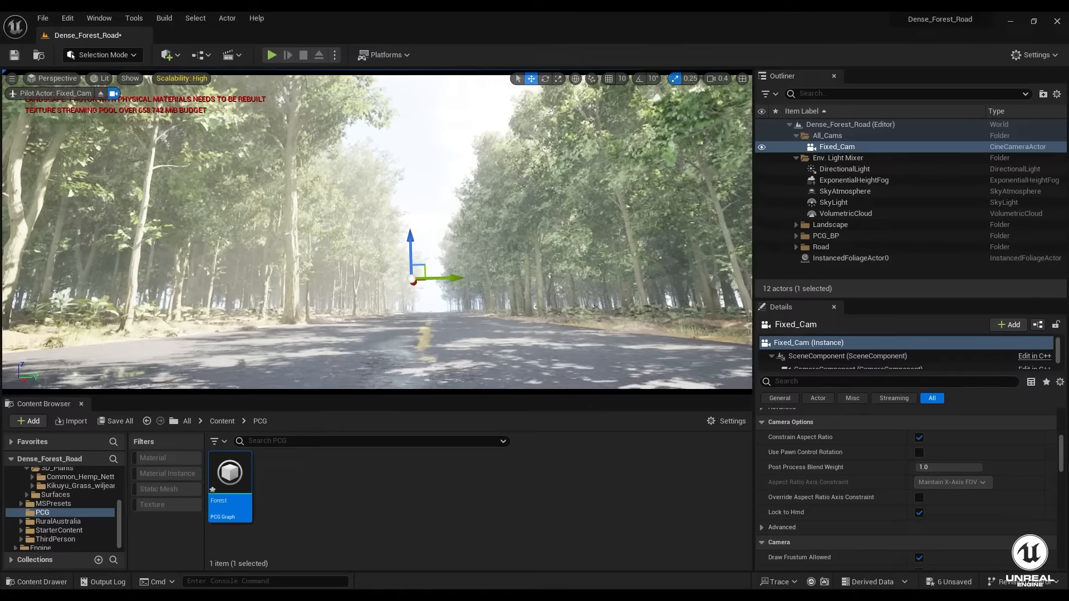
- Select the ExponentialHeightFog actor and fine-tune the piloted Fixed_Cam's low framing along the road
right_drag(377, 233, 367, 238)
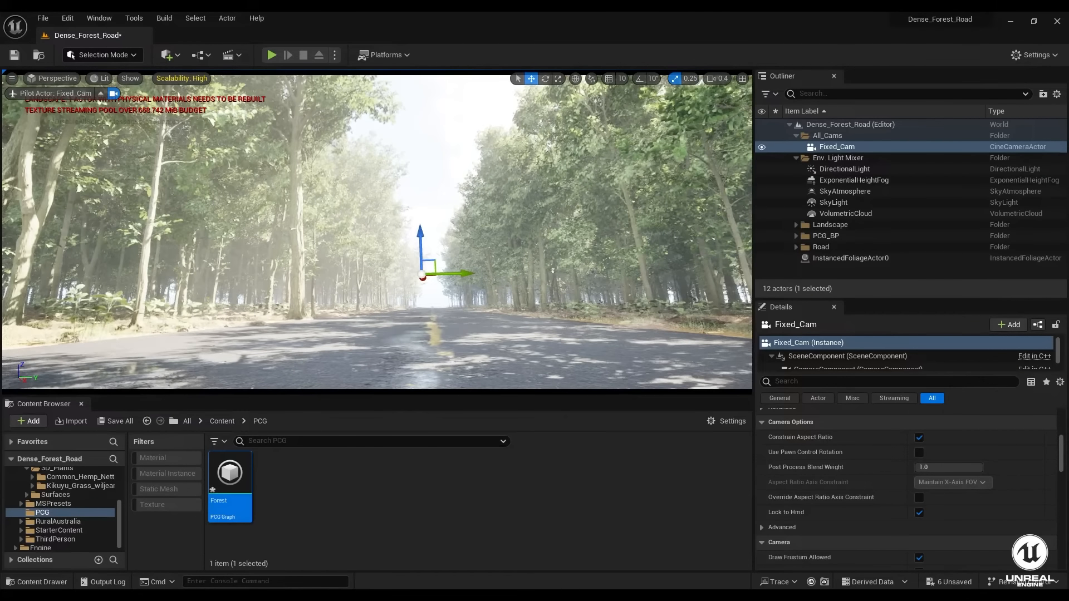
click(847, 183)
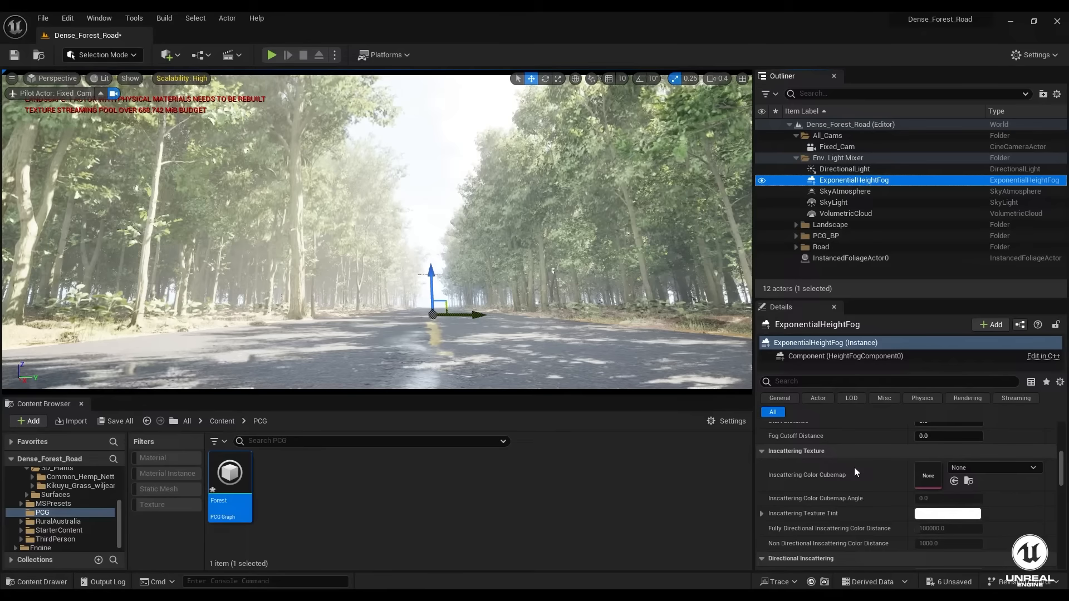
scroll(855, 467, down, 3)
scroll(855, 467, up, 5)
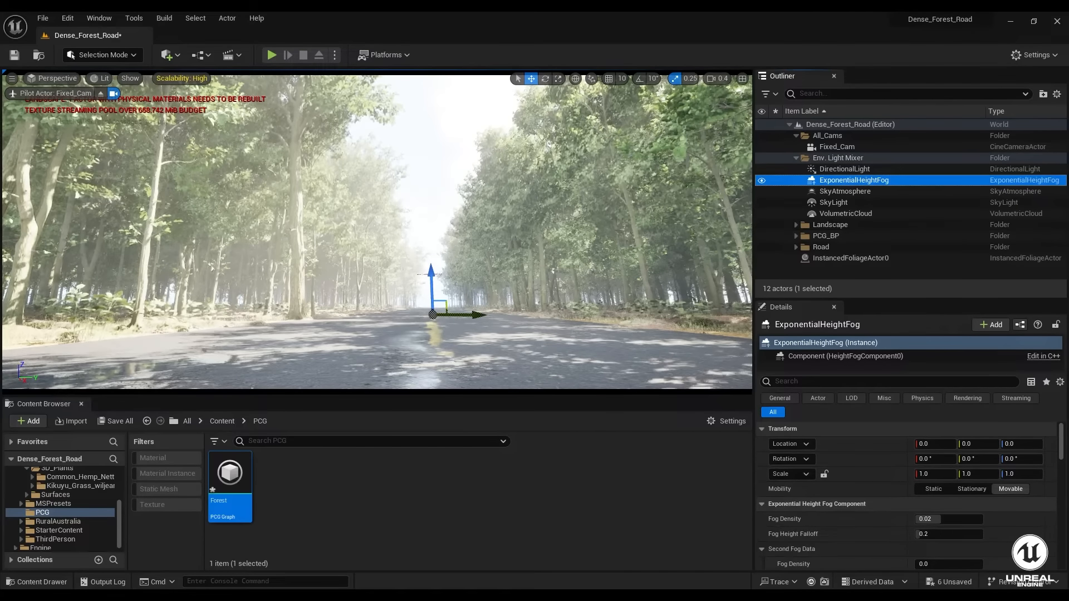
key(e)
right_drag(416, 316, 416, 317)
key(q)
key(q)
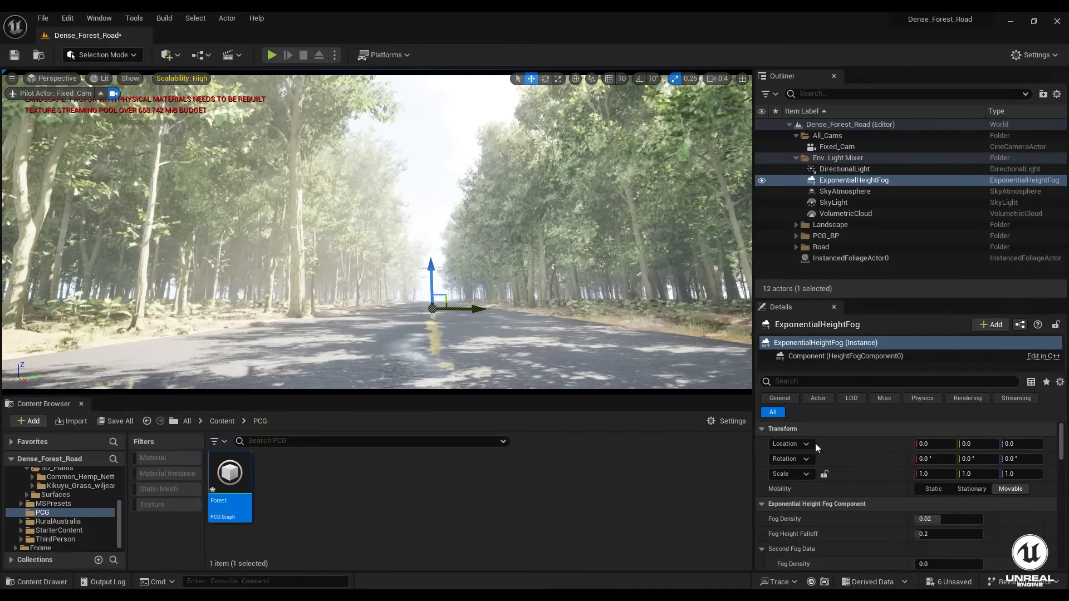
- Try a Fog Density of 0.08 on the ExponentialHeightFog and set it to 0.1
scroll(851, 502, down, 2)
scroll(851, 502, down, 1)
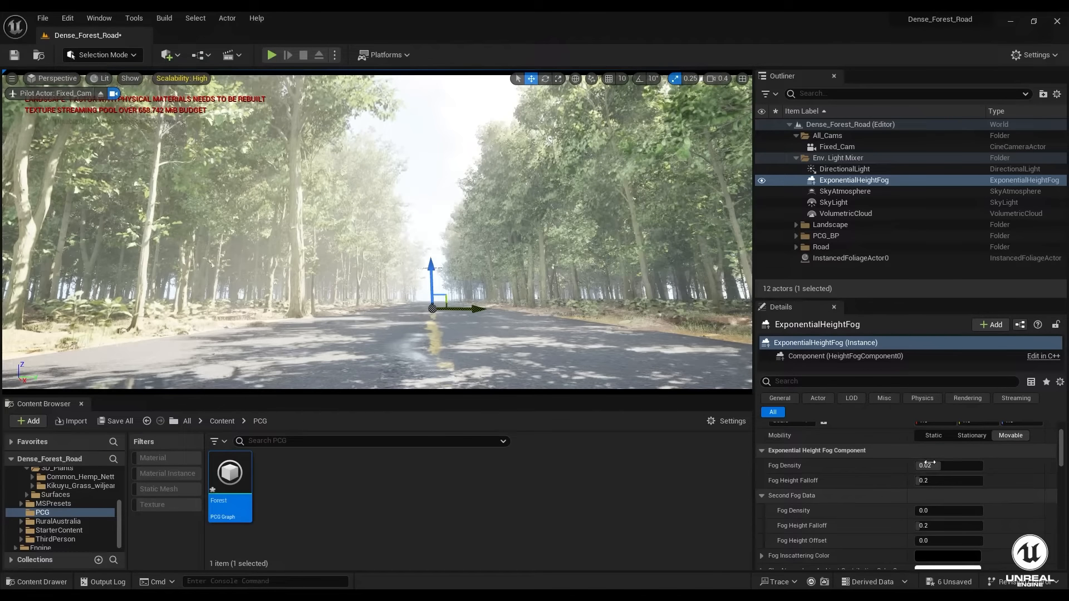
click(926, 465)
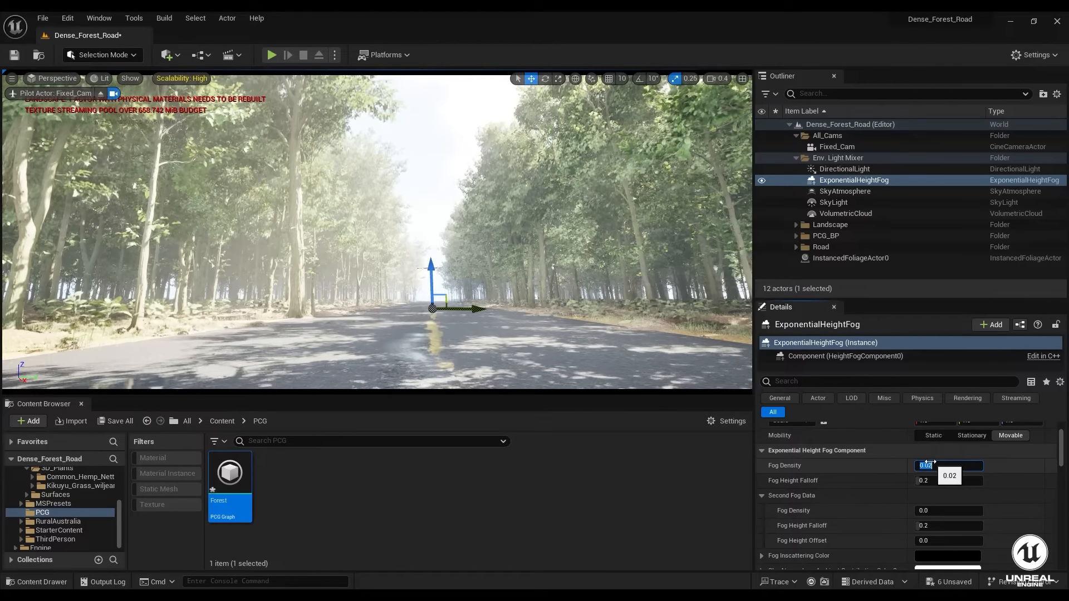
text(.)
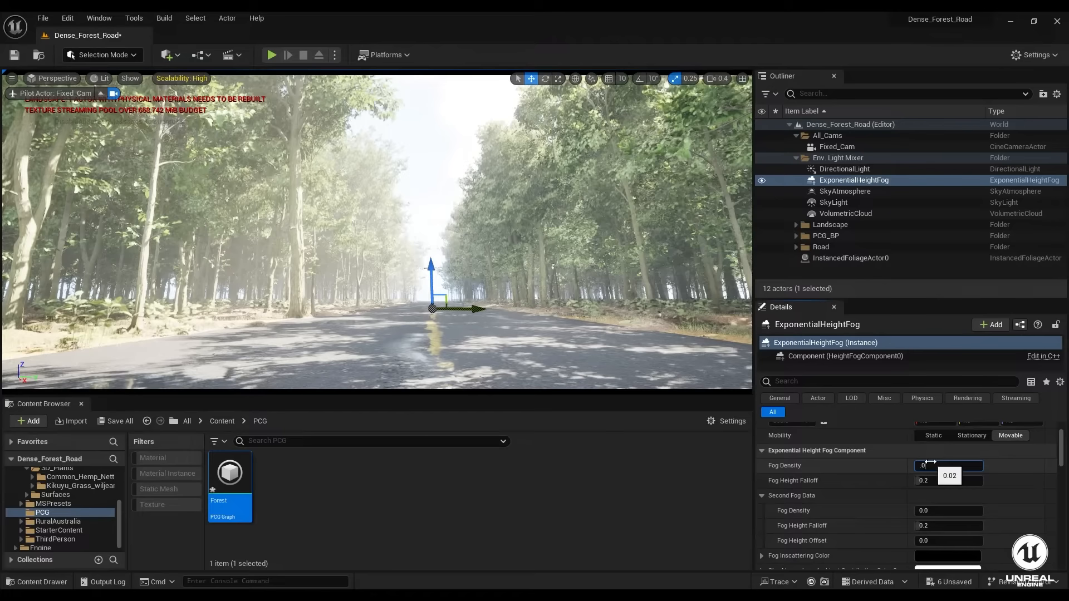
text(08)
key(Return)
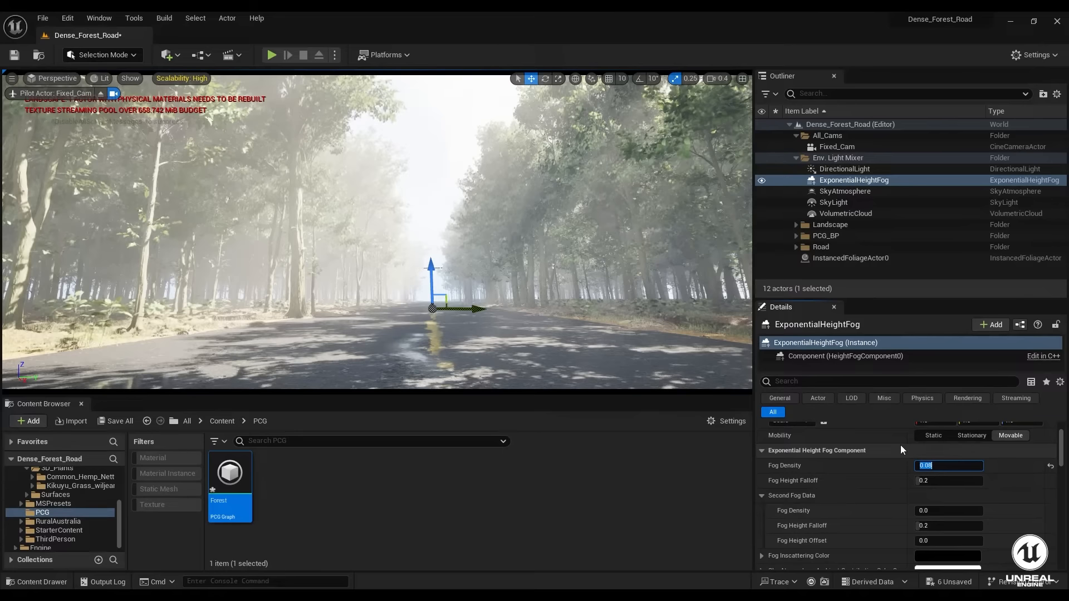
key(Return)
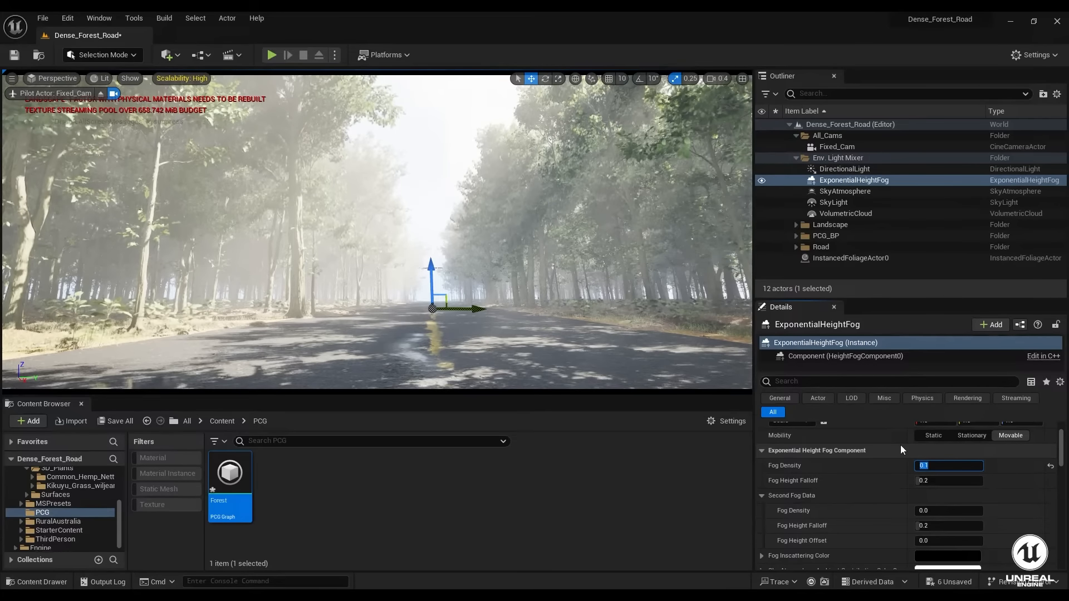
- Try a main Fog Height Falloff of 0.5 and set it to 0.8, adjusting the piloted camera's framing of the road
click(933, 482)
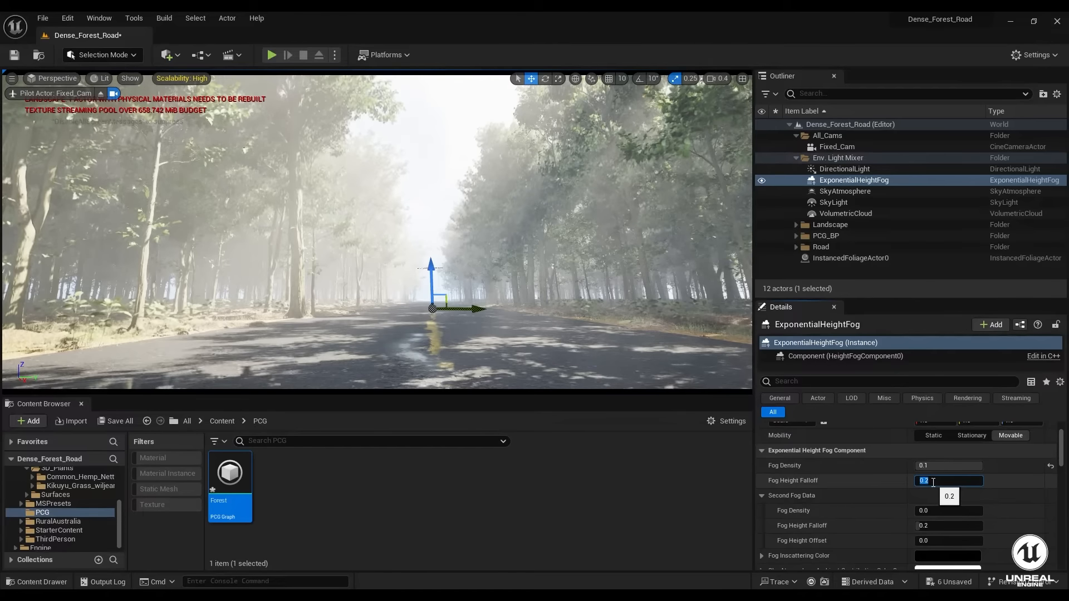
text(.5)
key(Return)
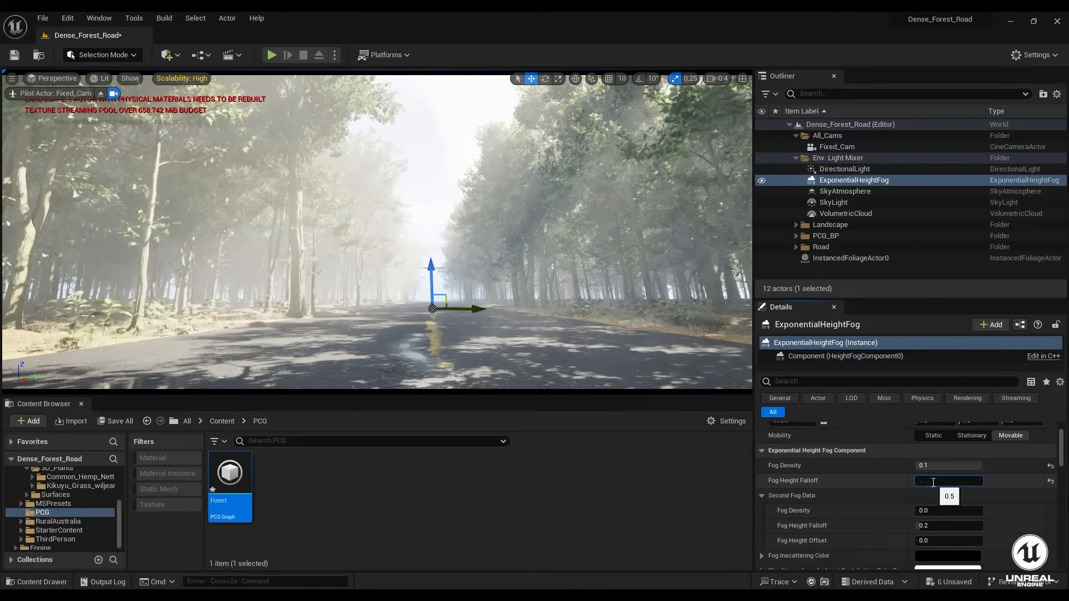
text(.8)
key(Return)
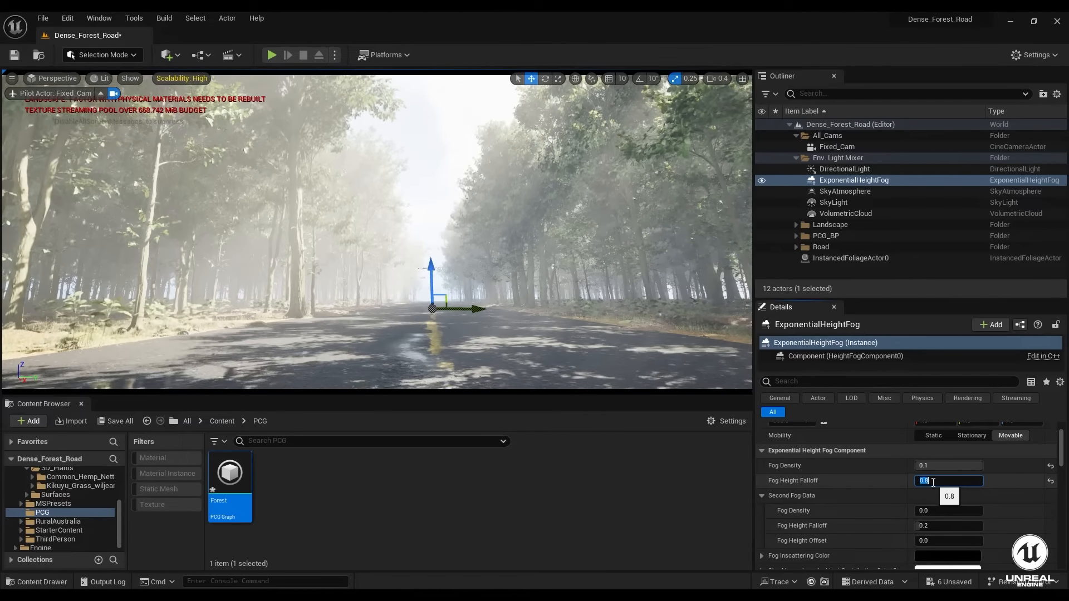
right_drag(483, 316, 482, 336)
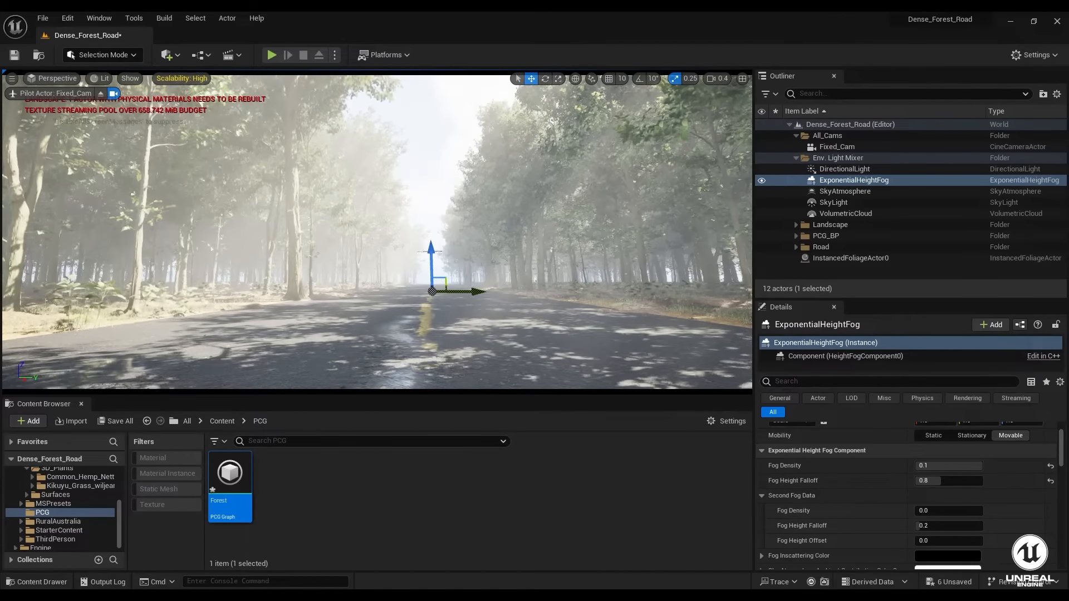
right_drag(482, 335, 487, 337)
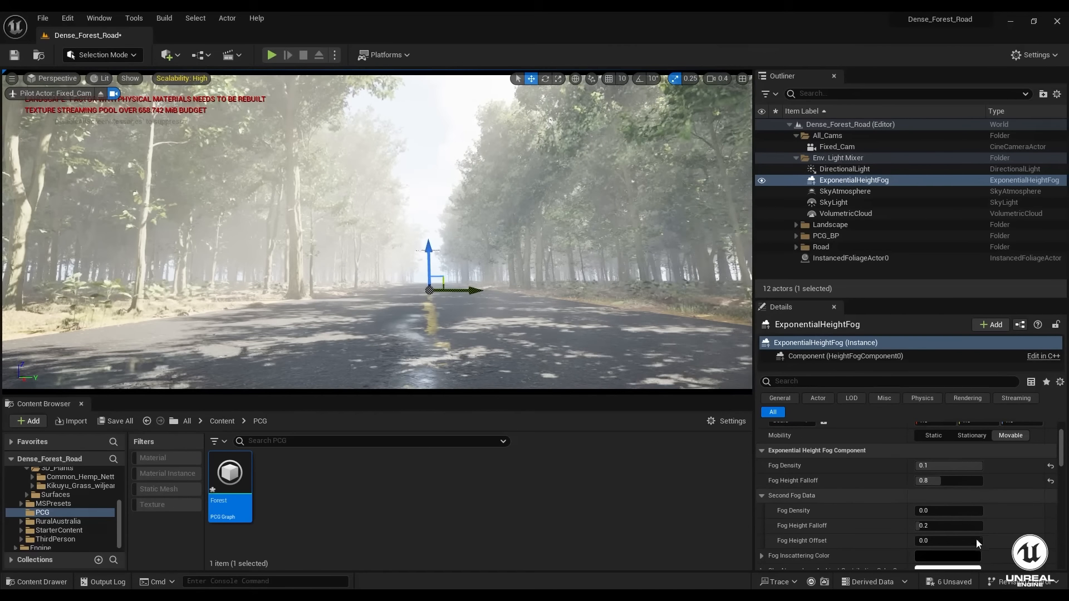
- Clear the Fog Density value under Second Fog Data for a new entry
click(935, 509)
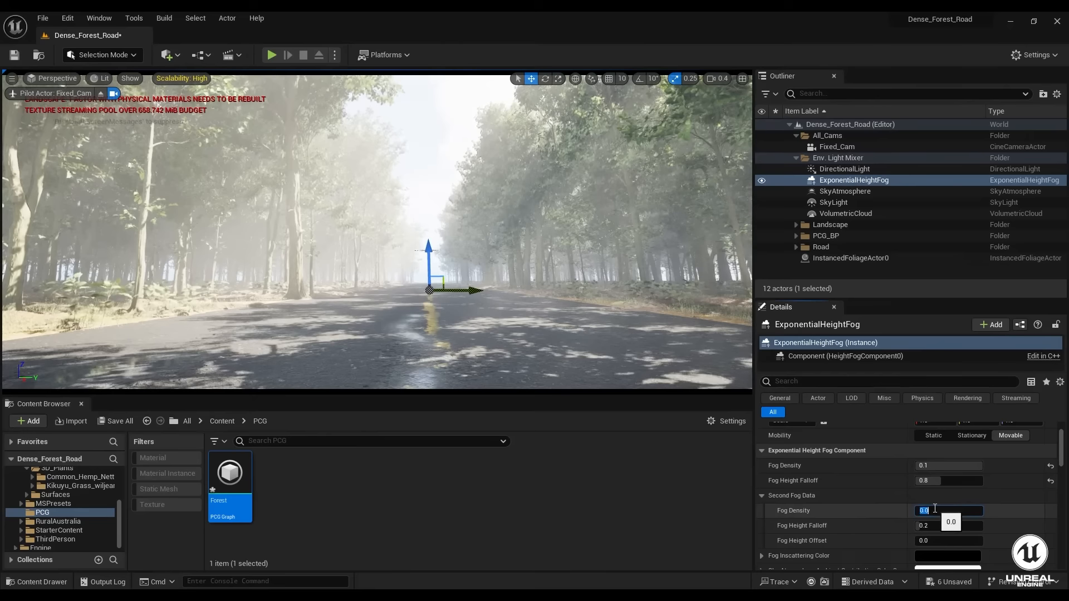
key(BackSpace)
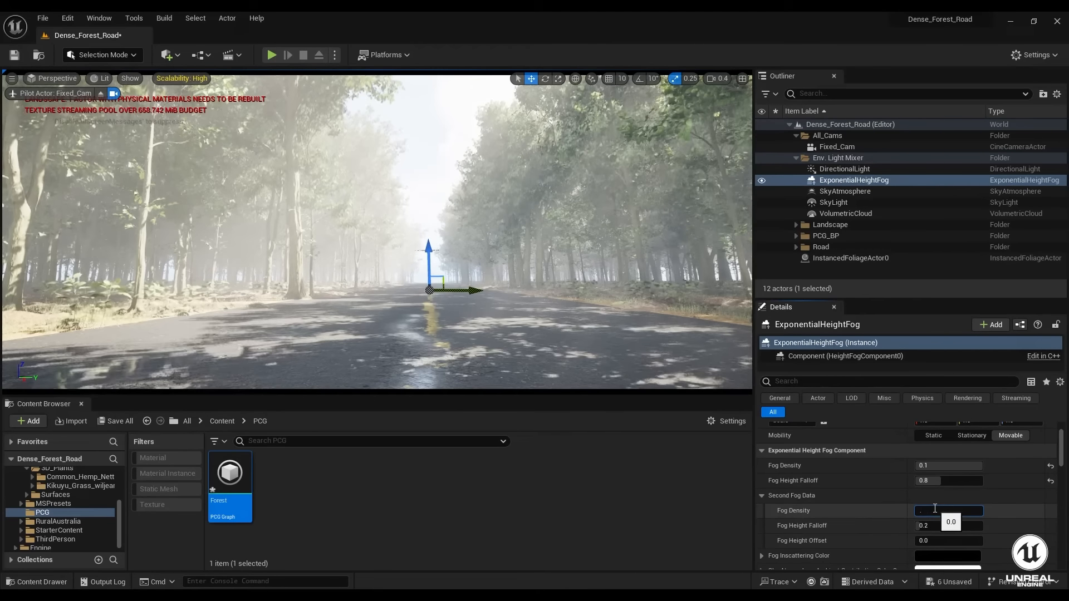
- Set the height fog's Second Fog Data to a fog density of 0.3 and a fog height falloff of 0.5
text(.3)
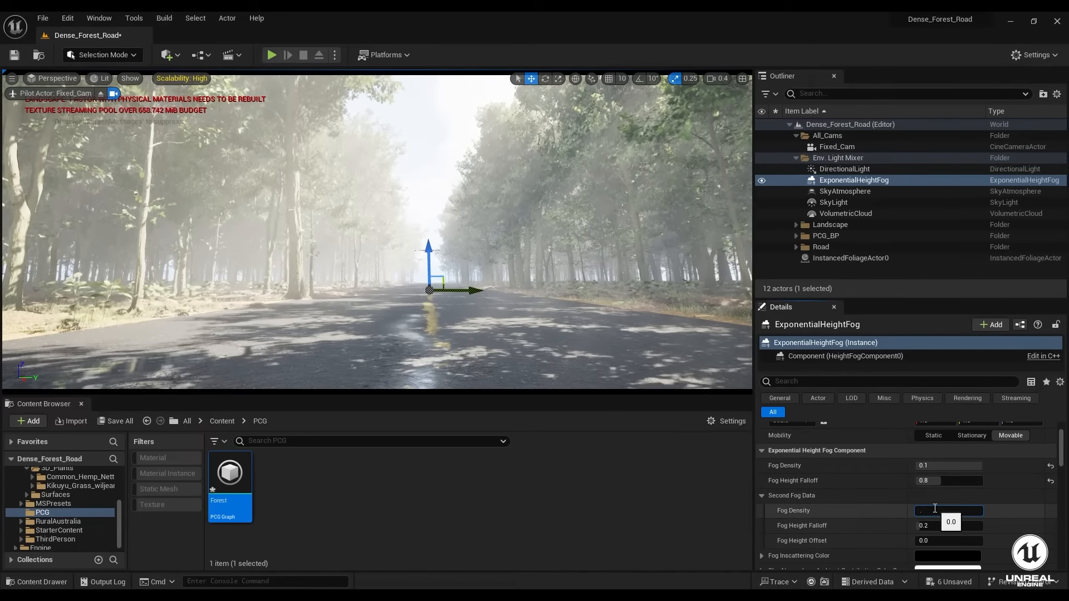
key(Return)
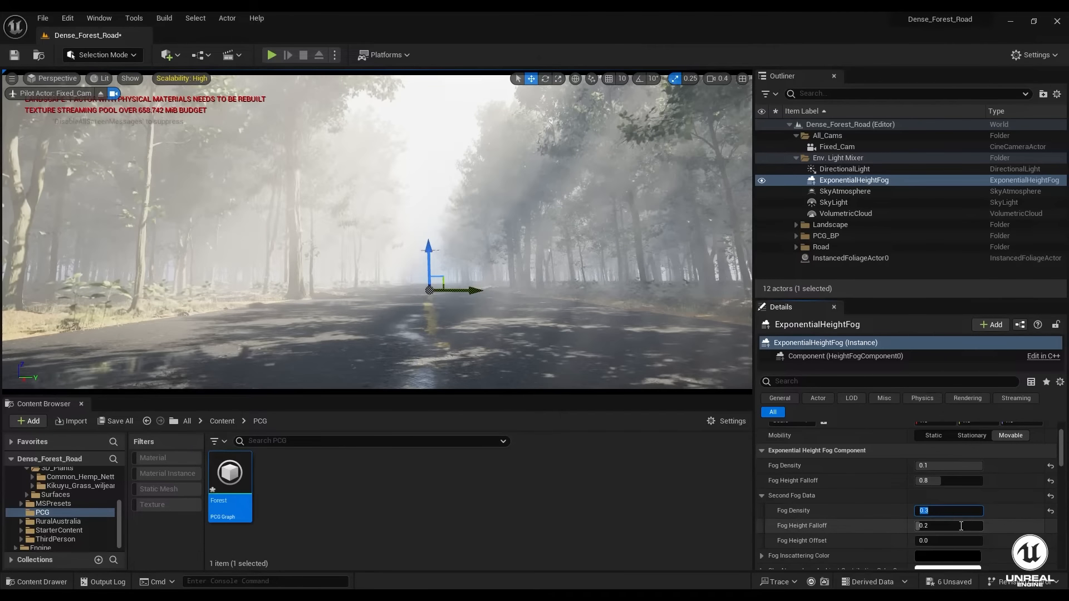
click(961, 527)
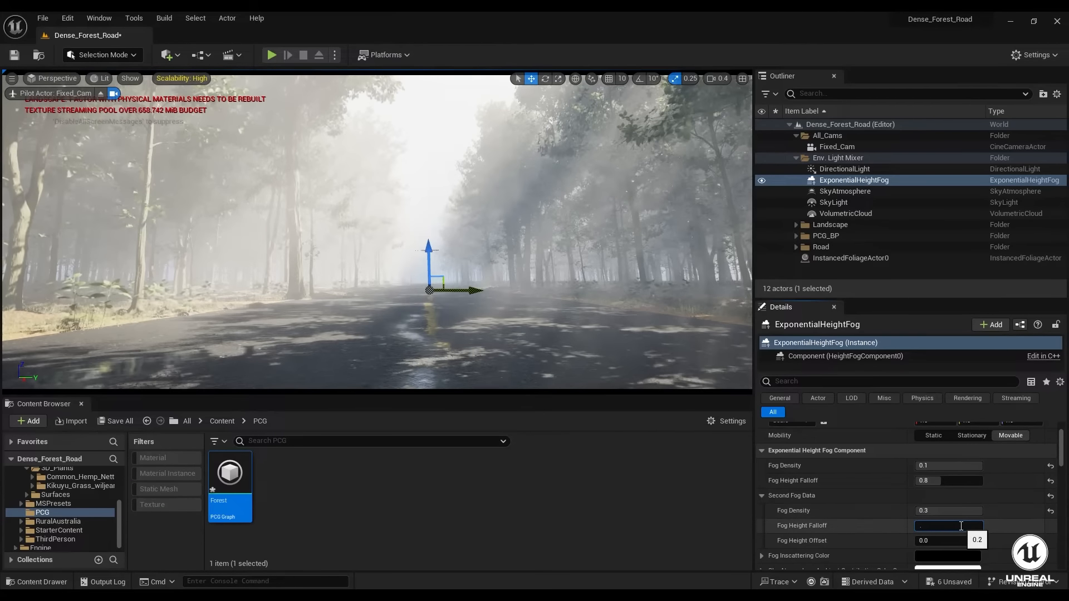
text(0.5)
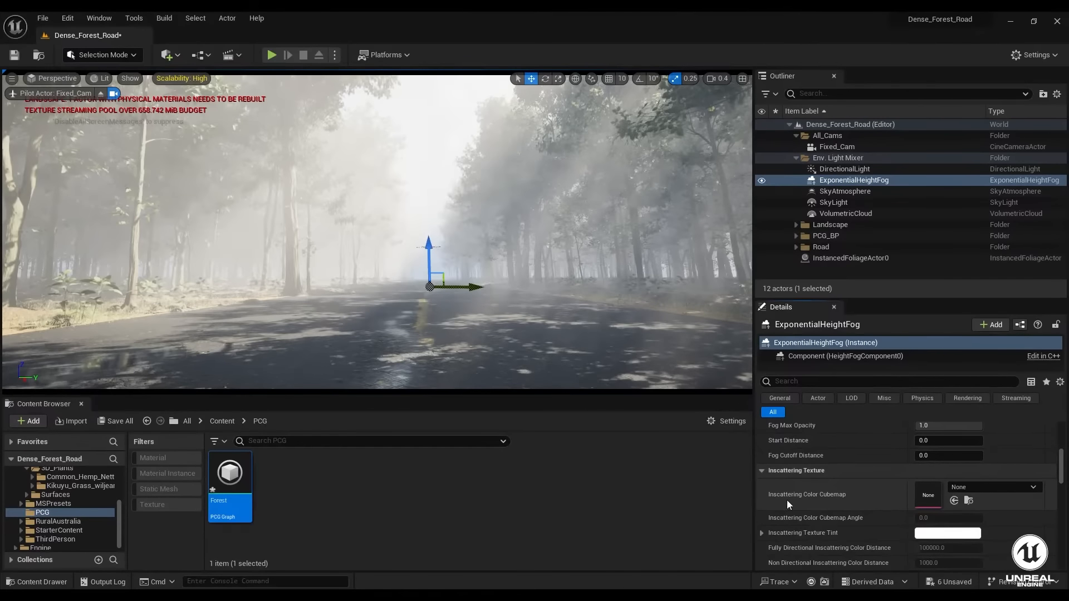
- Set the volumetric fog's Scattering Distribution to 0.3 on the ExponentialHeightFog actor
scroll(787, 500, down, 1)
scroll(787, 500, down, 2)
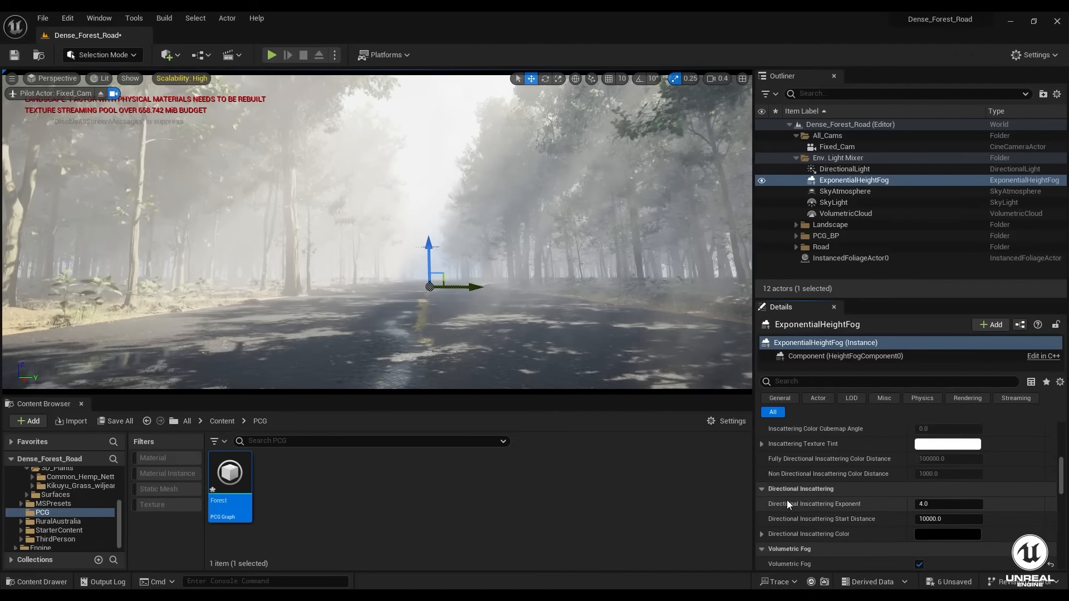
scroll(787, 501, down, 3)
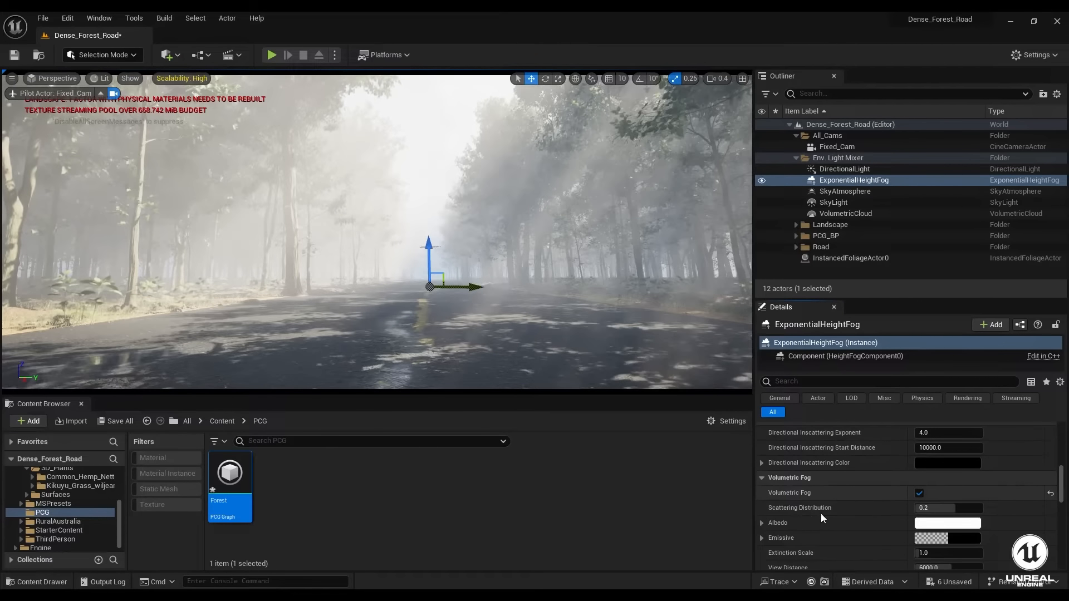
click(947, 508)
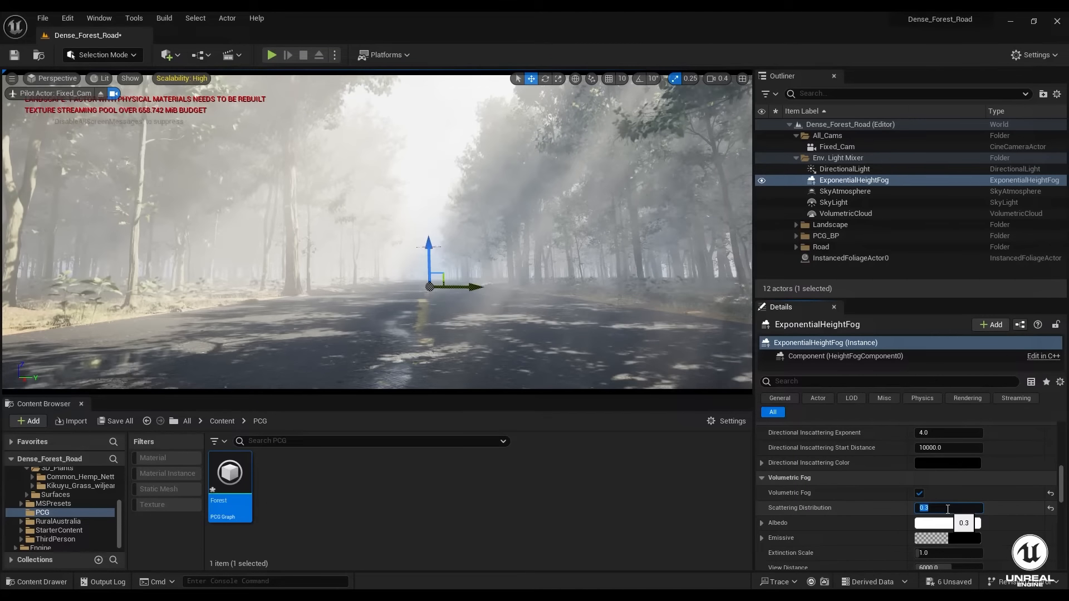
key(Return)
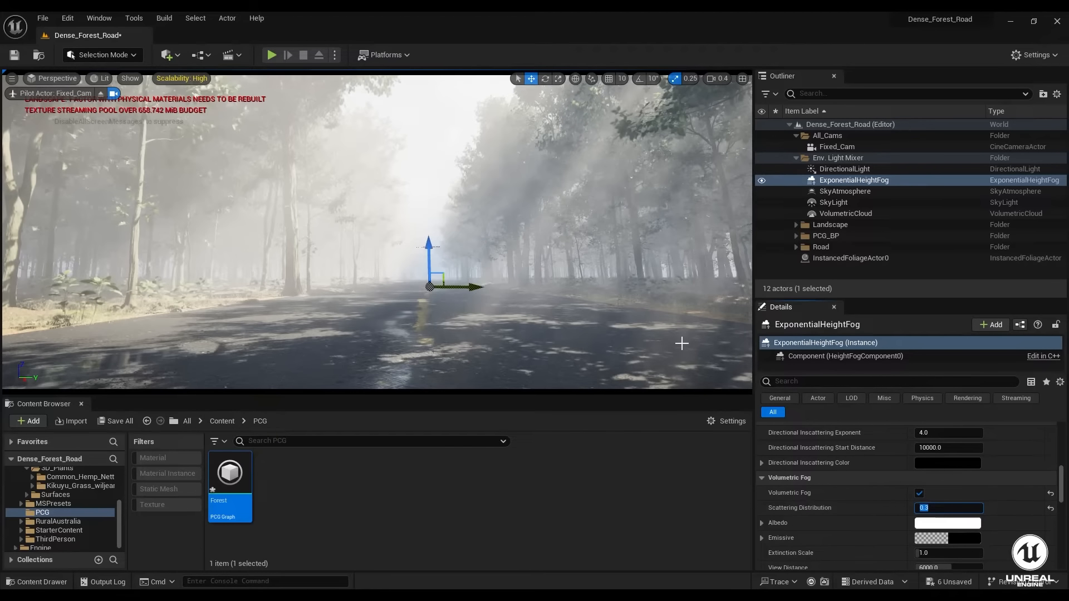
- Set the View Distance of the volumetric fog to 5000
scroll(855, 510, down, 1)
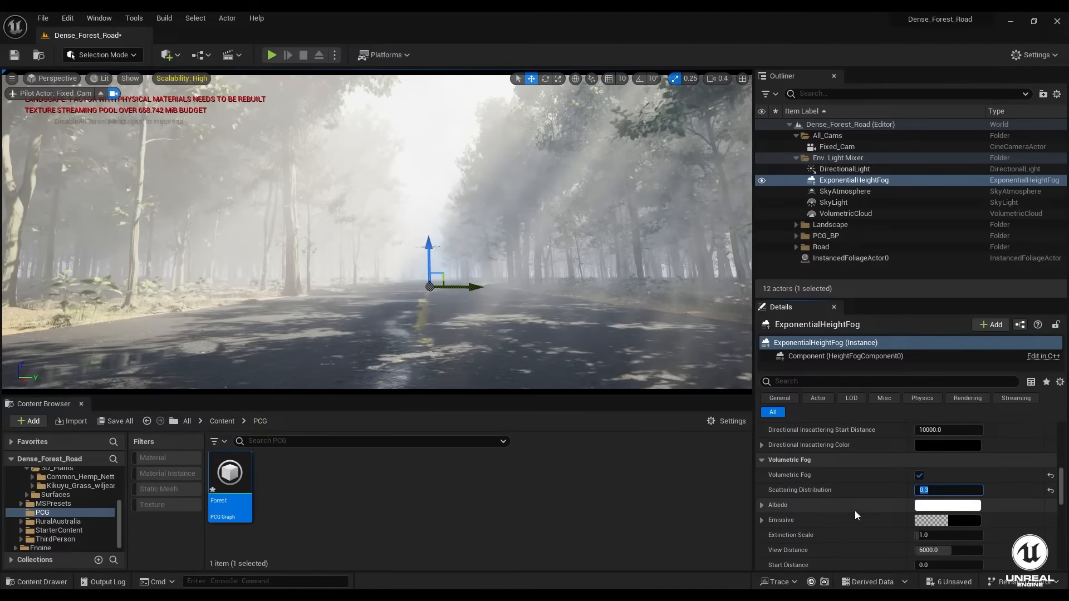
scroll(852, 517, down, 1)
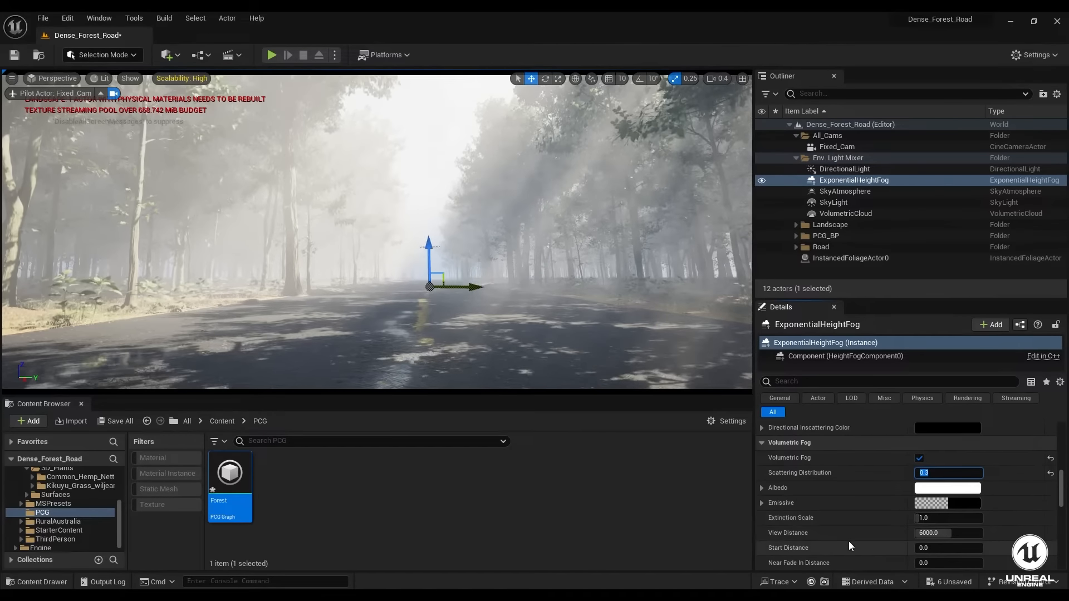
scroll(848, 541, down, 1)
scroll(848, 544, down, 1)
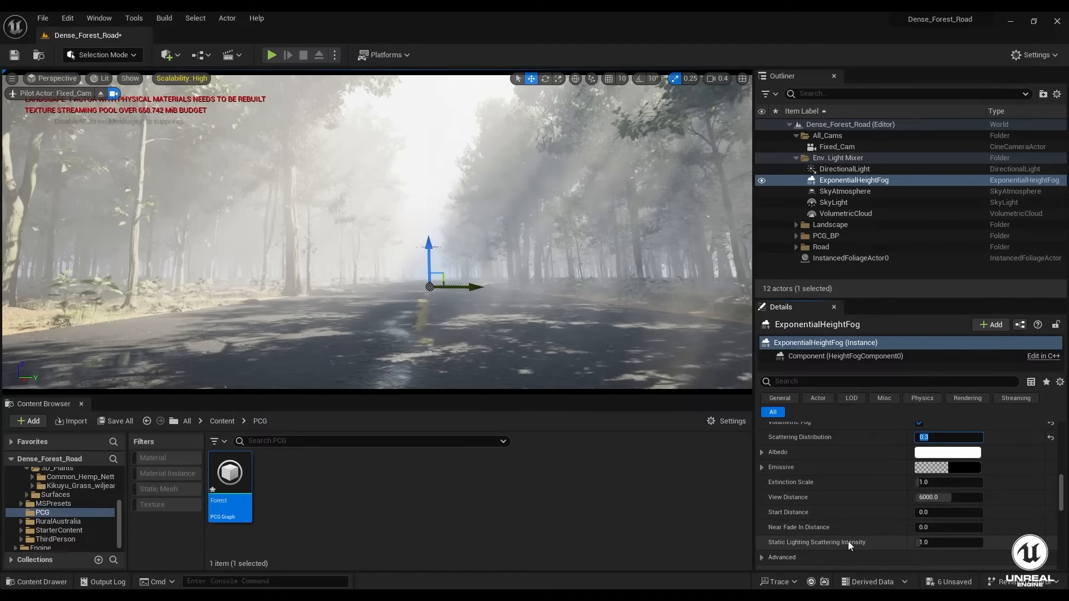
click(950, 496)
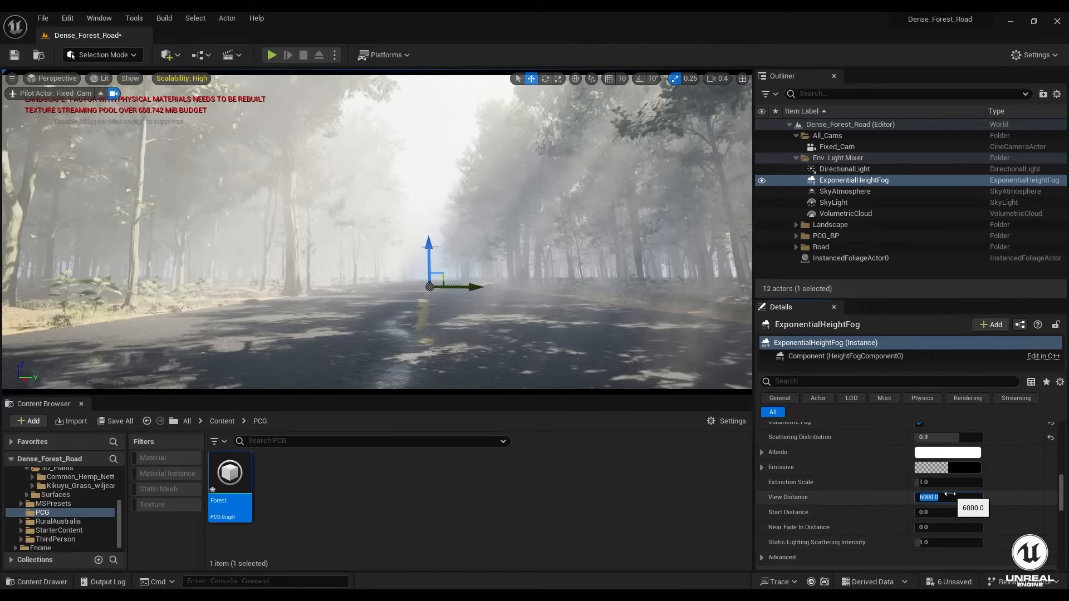
text(5000)
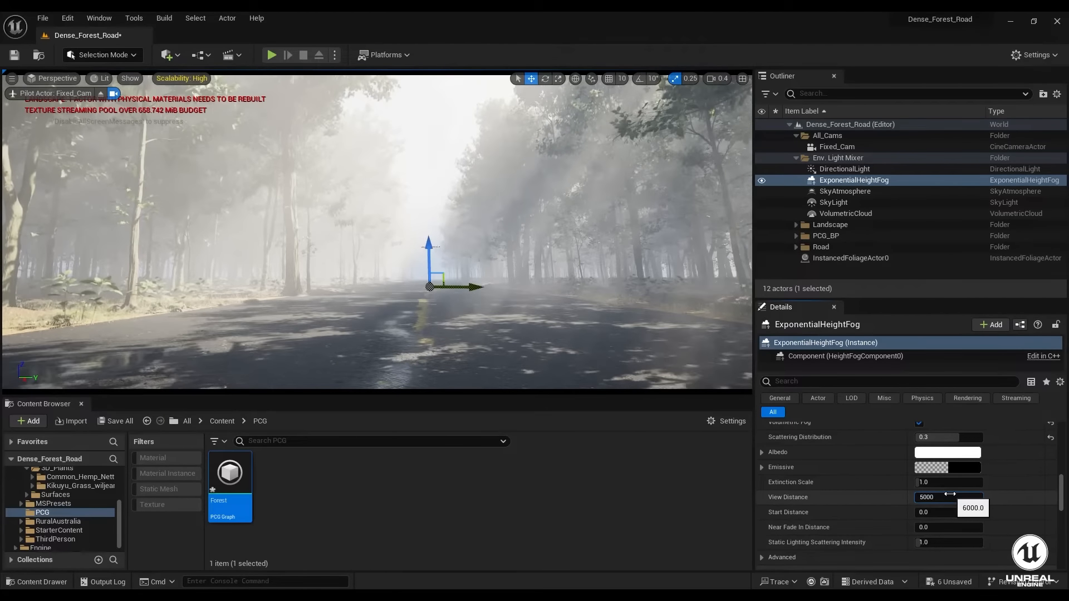
key(Return)
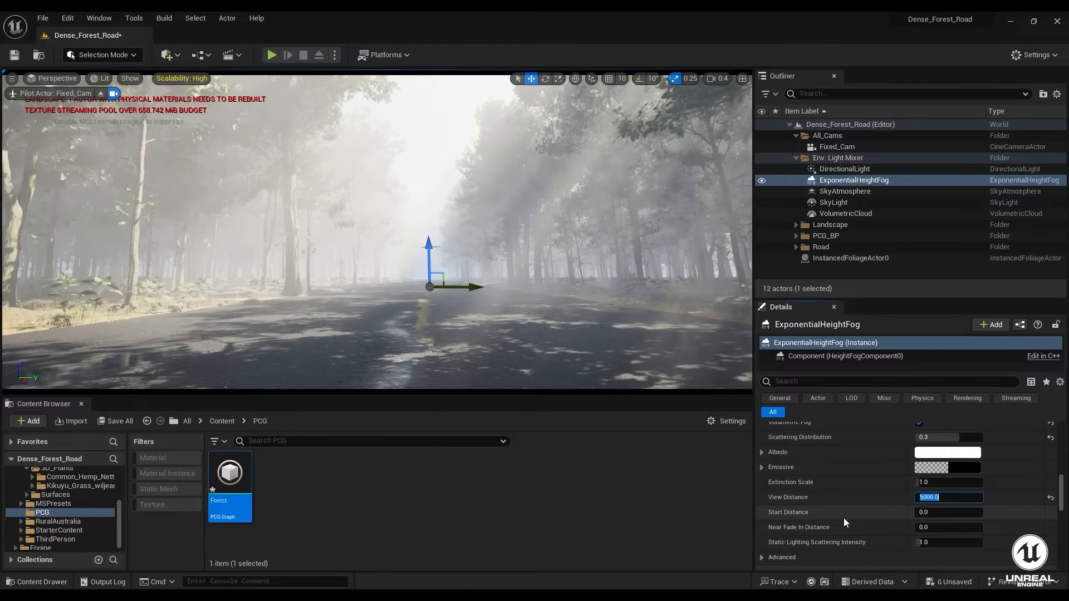
- Try out different Start Distance values for the volumetric fog and set it to 100
scroll(844, 518, down, 1)
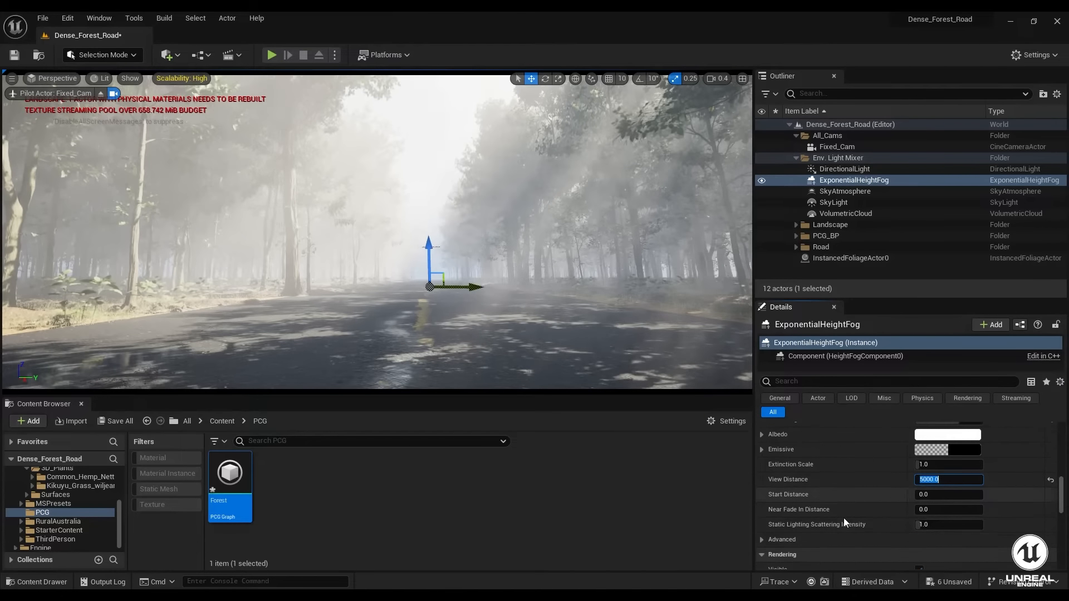
mouse_move(930, 496)
mouse_down()
mouse_move(980, 496)
mouse_move(934, 495)
mouse_up()
click(934, 495)
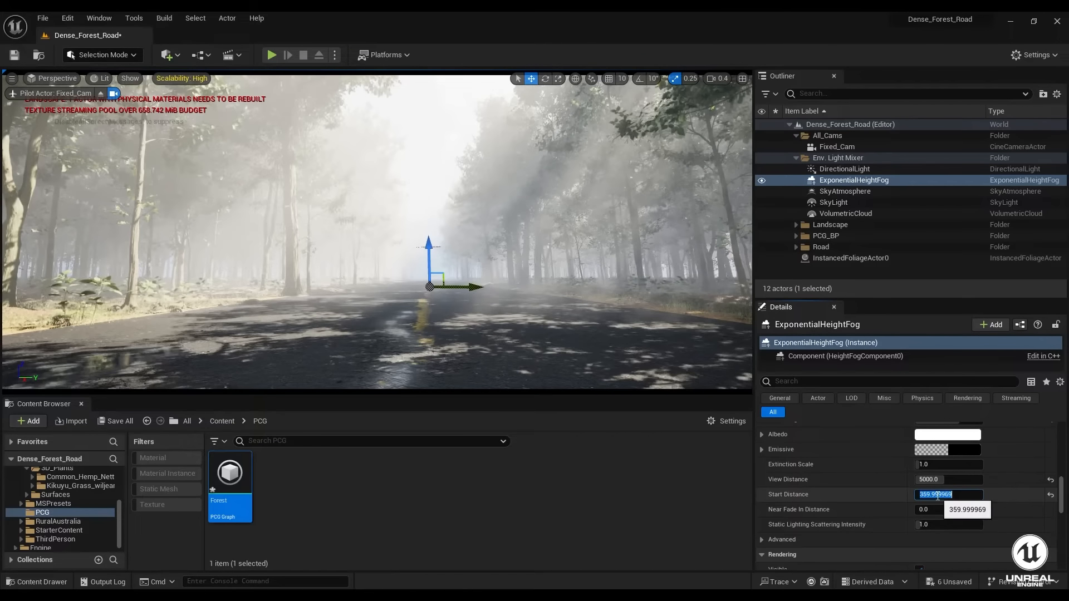
text(100)
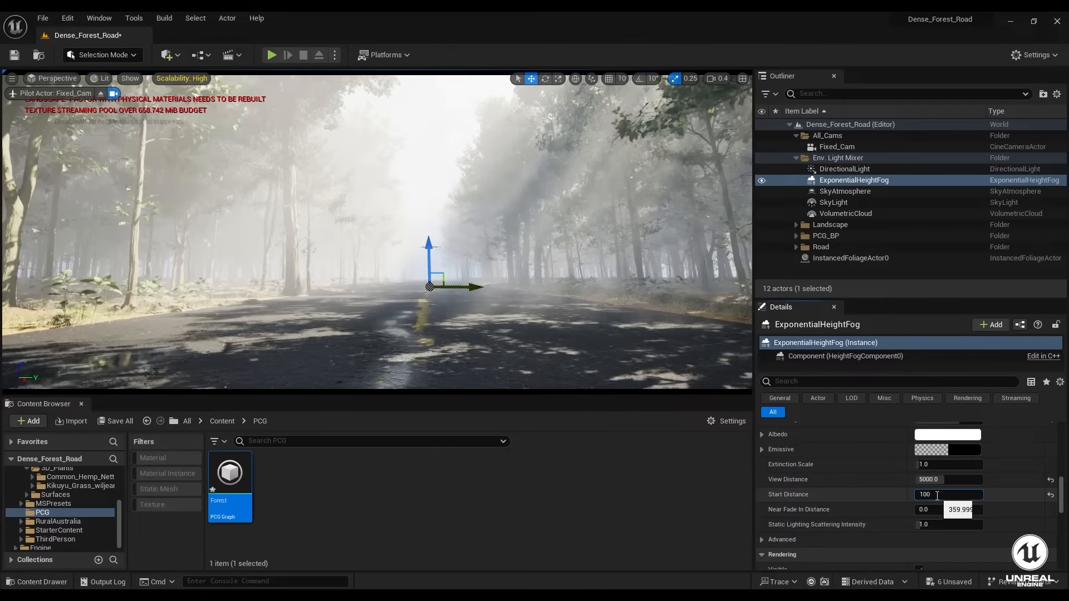
key(Return)
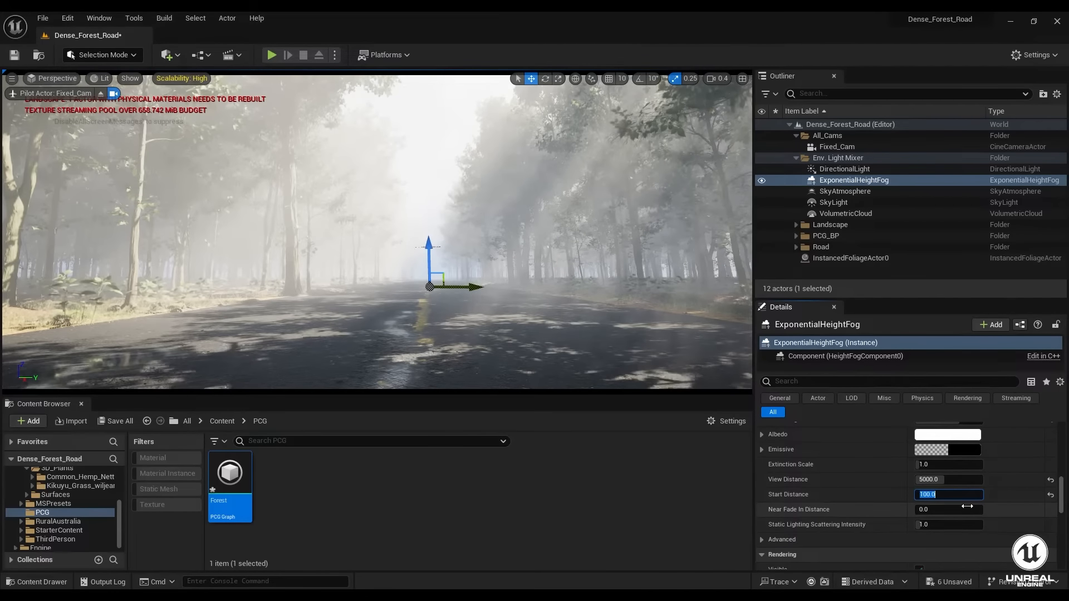
- Try a Near Fade In Distance of 100 for the volumetric fog, and set it to 500
click(955, 509)
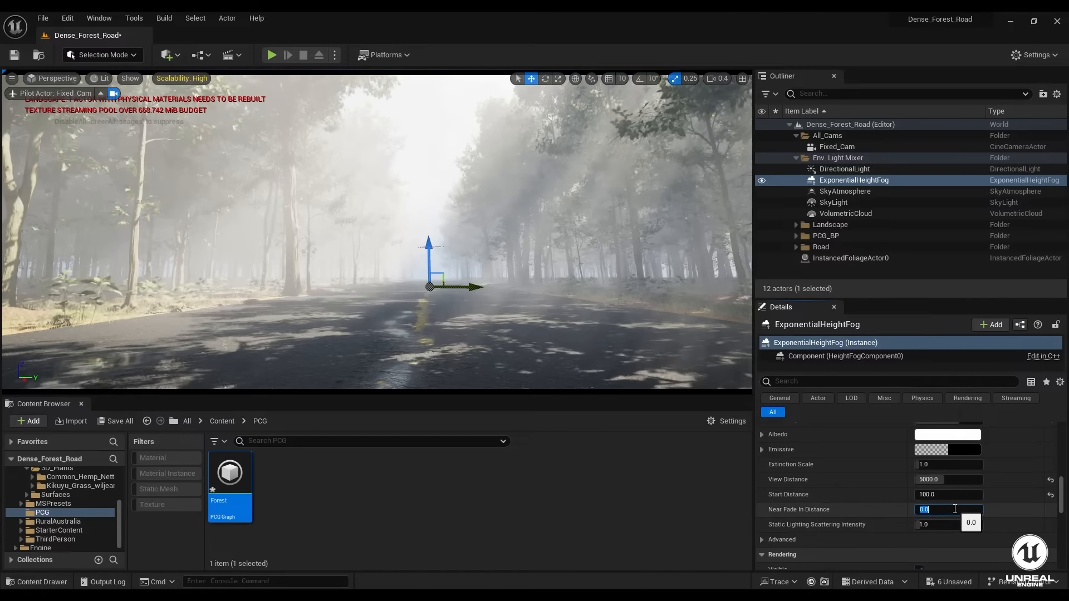
text(100)
key(Return)
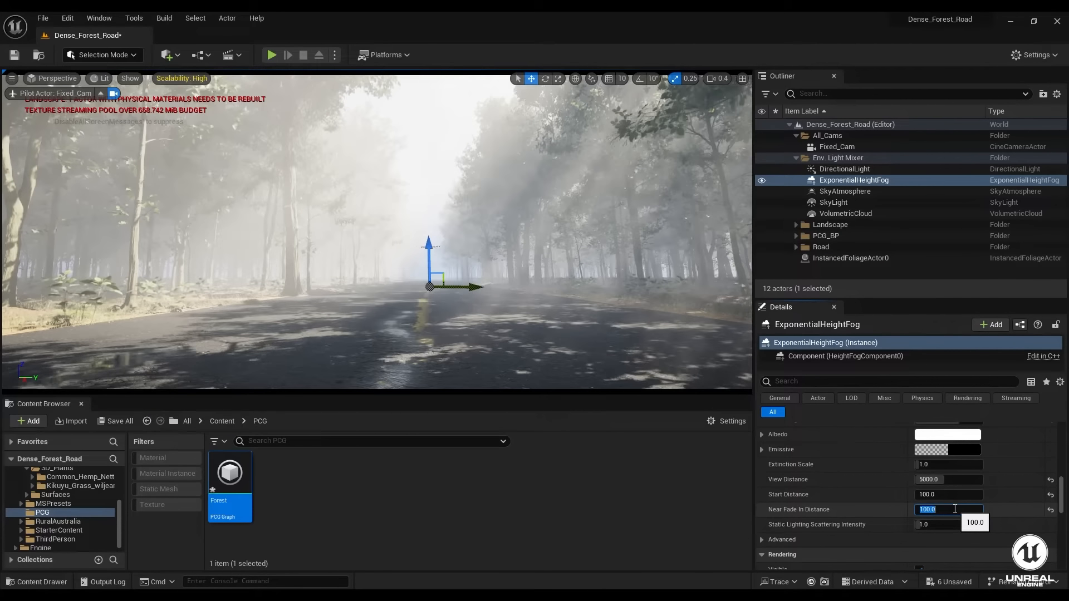
text(500)
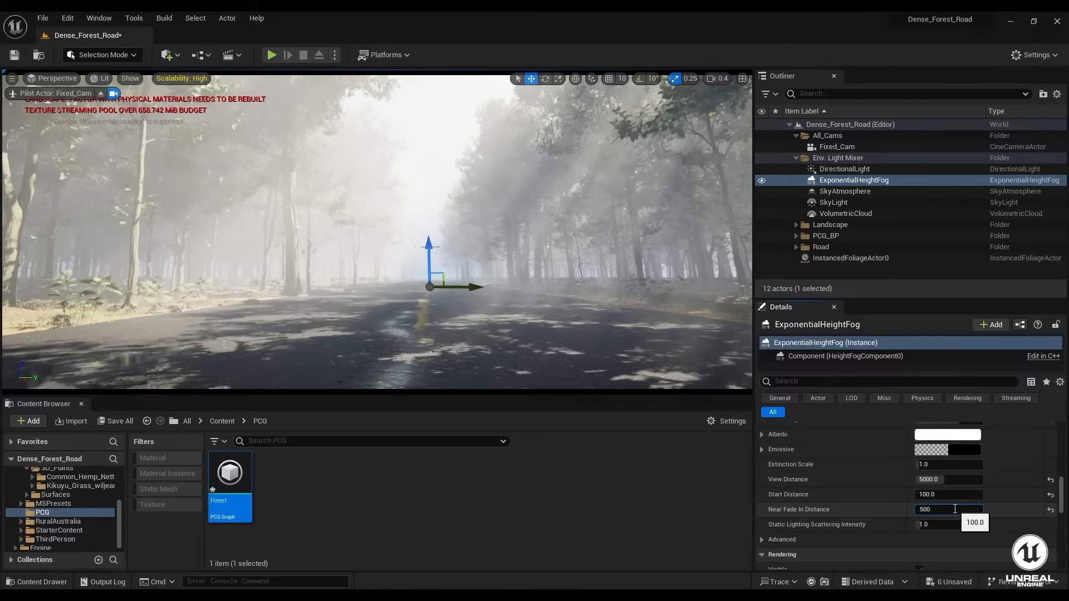
key(Return)
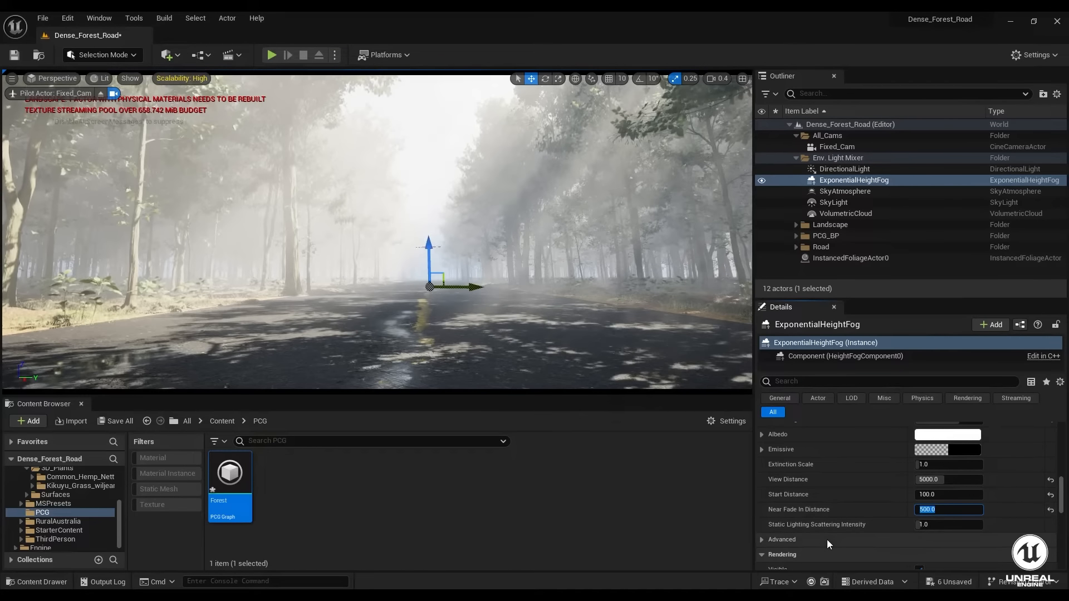
scroll(827, 540, down, 3)
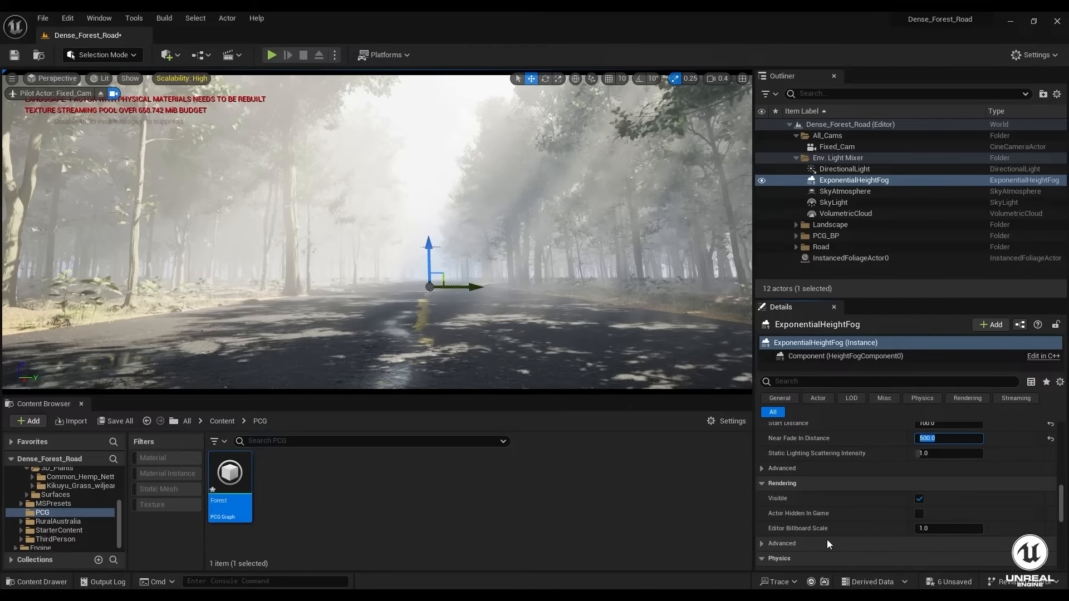
scroll(827, 540, down, 2)
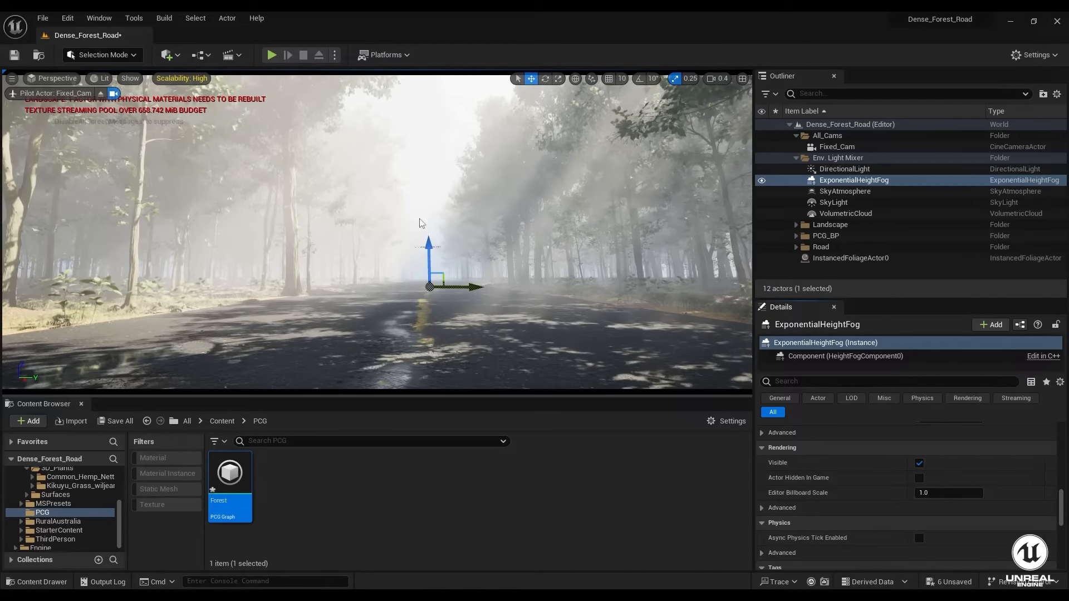
key(Escape)
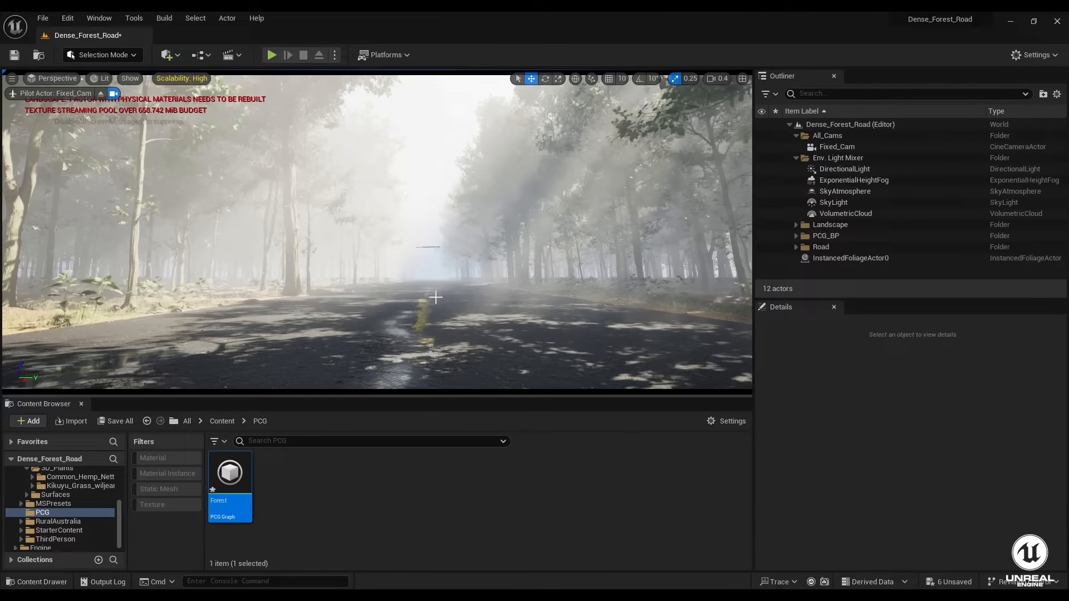
click(437, 315)
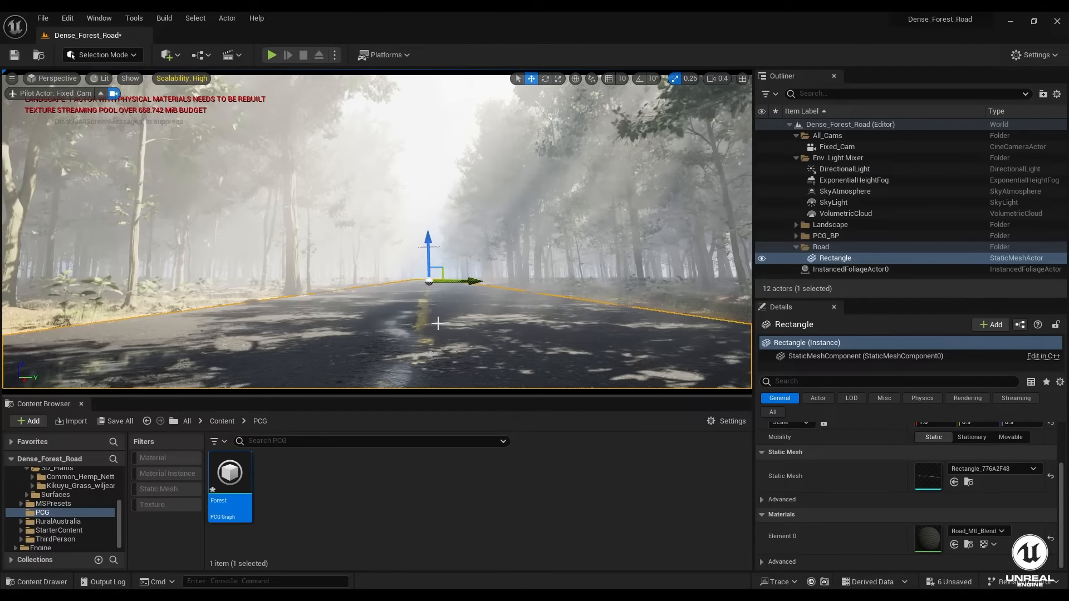
click(433, 175)
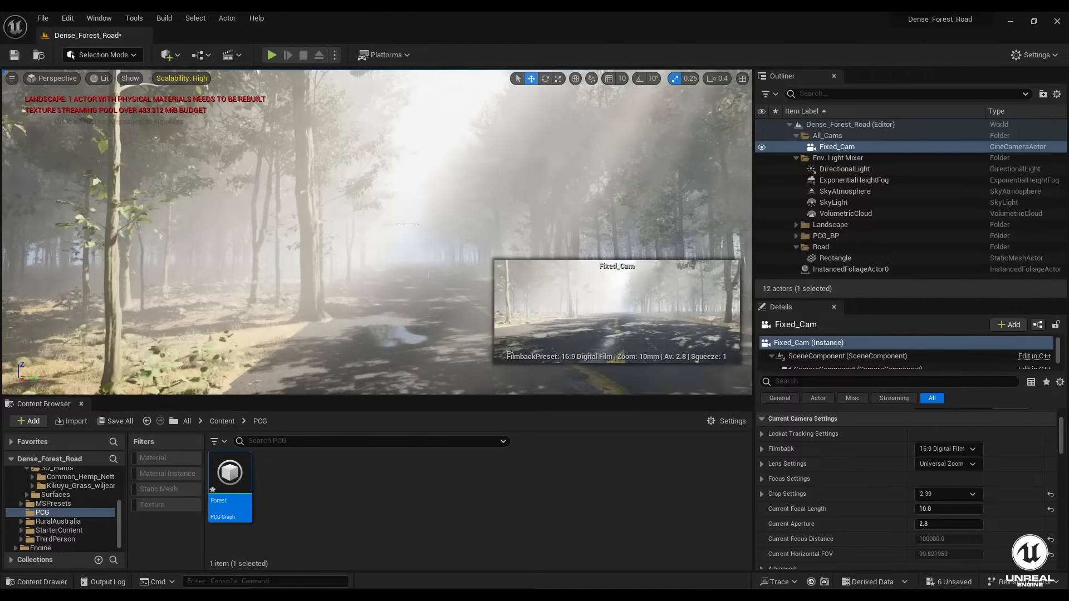
- Rotate the sun's direction interactively until the foggy forest road is lit by soft, warm, hazy light
key(ctrl+l)
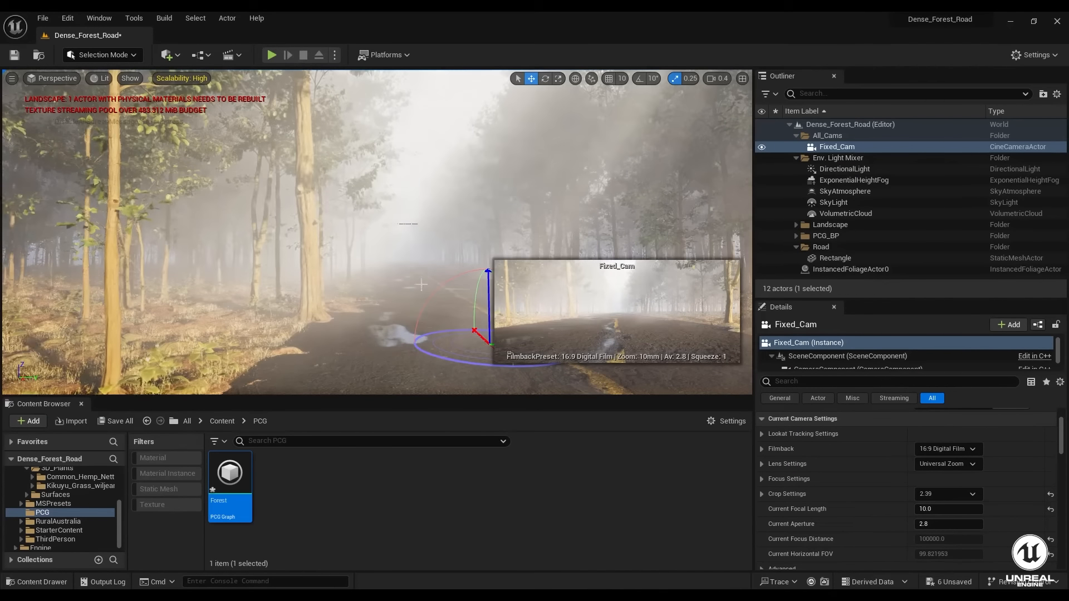
key(ctrl+l)
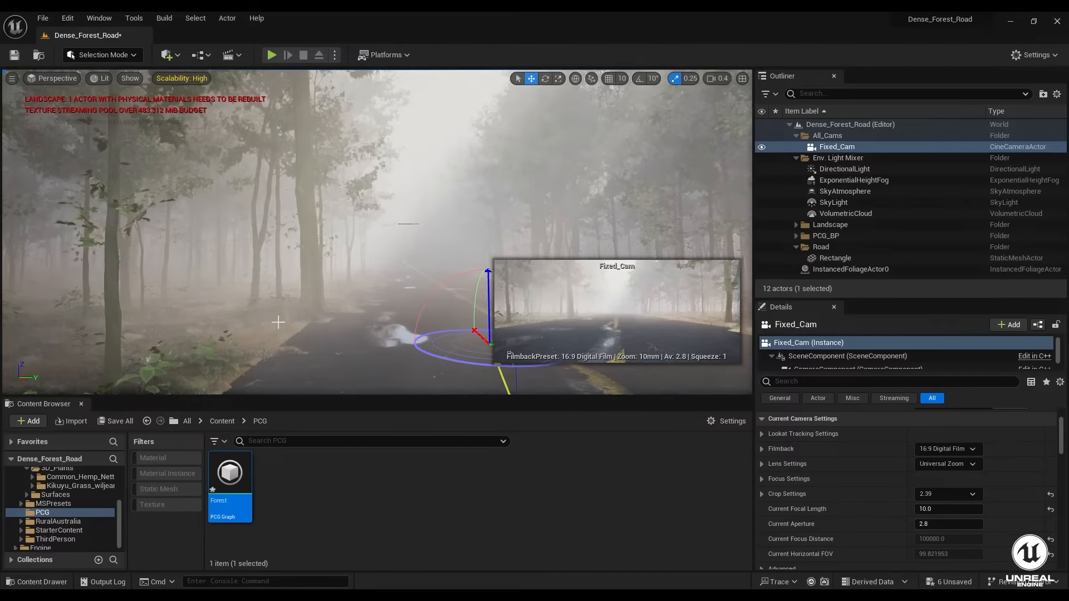
key(ctrl+l)
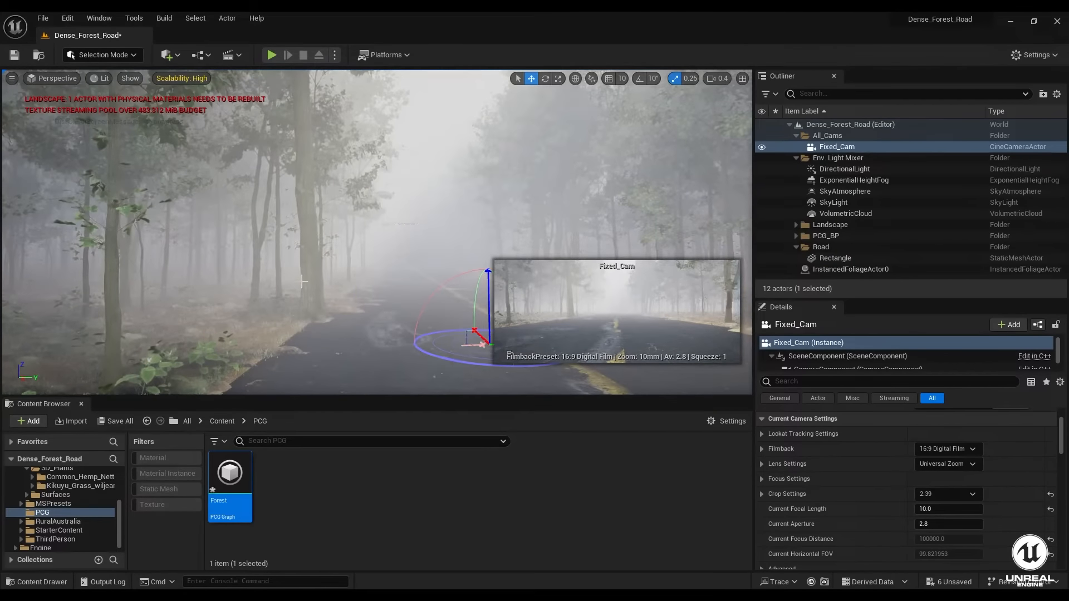
key(ctrl+l)
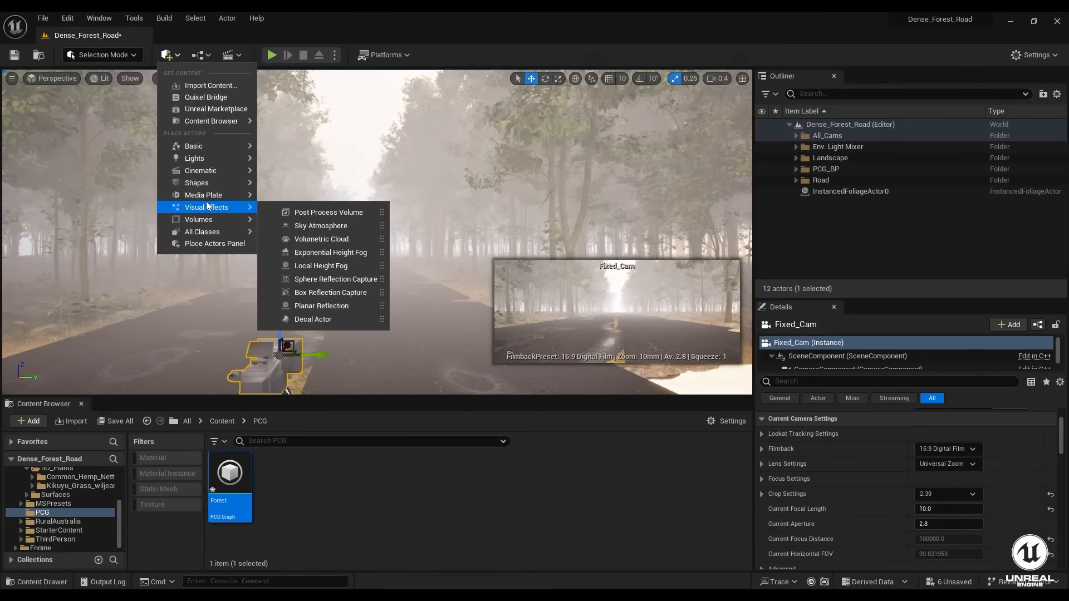
- Add a post process volume to the forest road scene and enable its Infinite Extent (Unbound) option
click(357, 213)
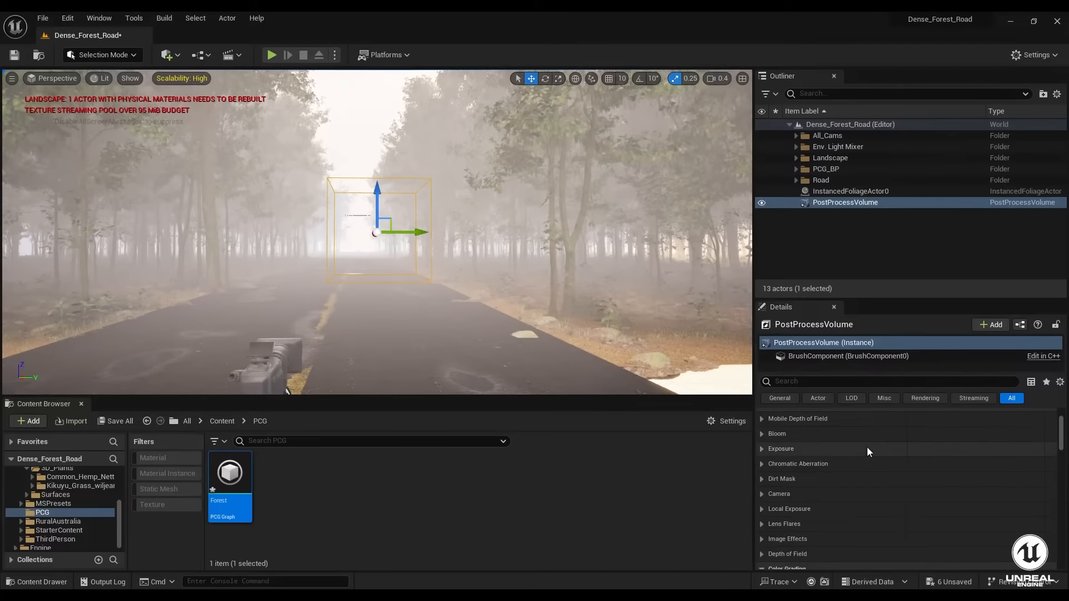
scroll(867, 447, up, 3)
scroll(872, 502, down, 10)
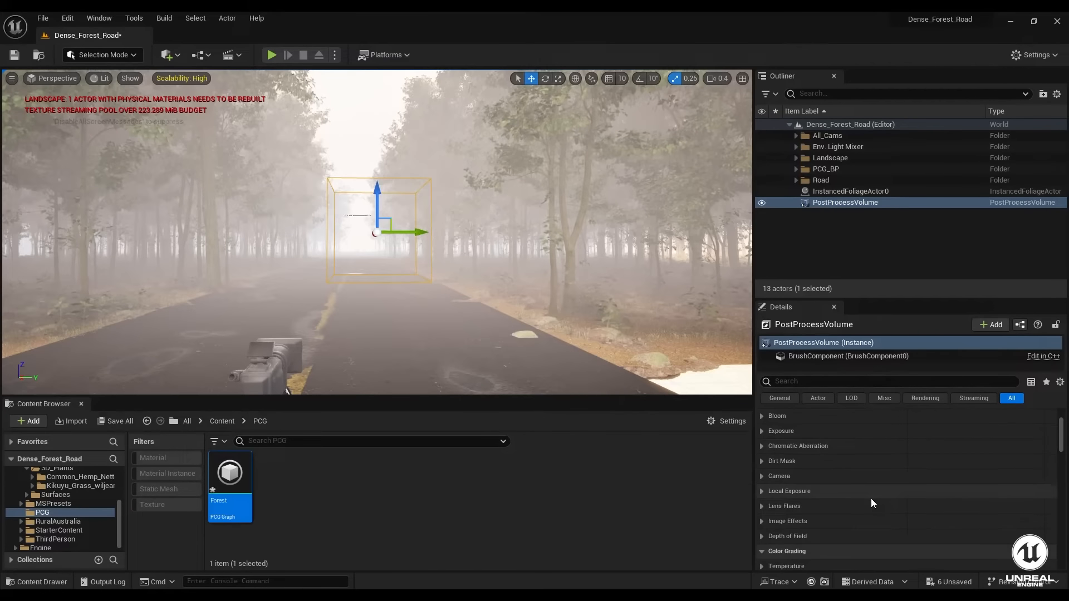
scroll(871, 499, down, 5)
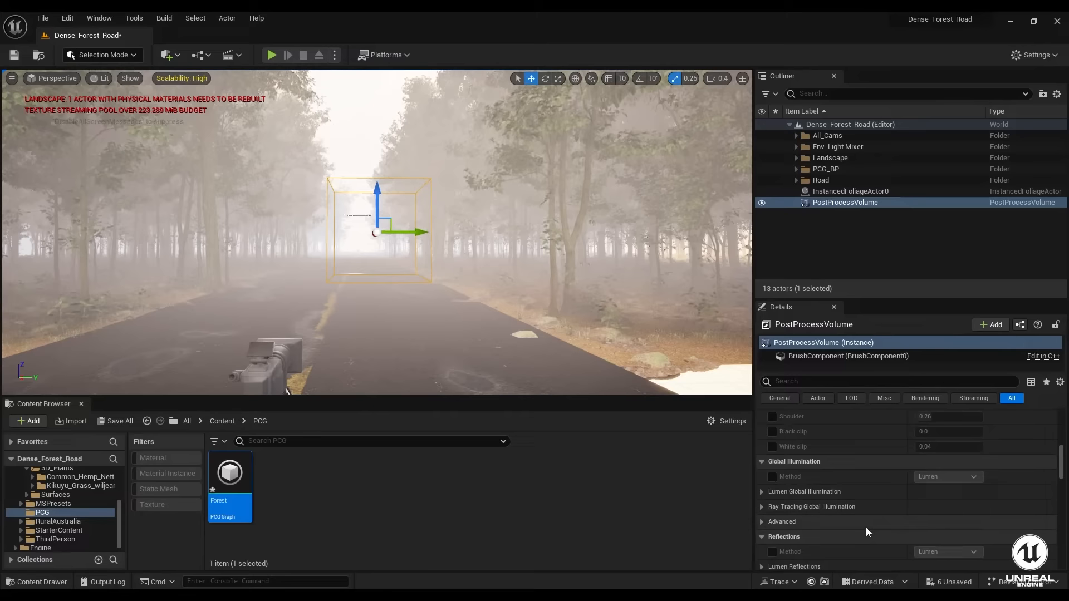
scroll(867, 527, down, 5)
scroll(866, 527, down, 10)
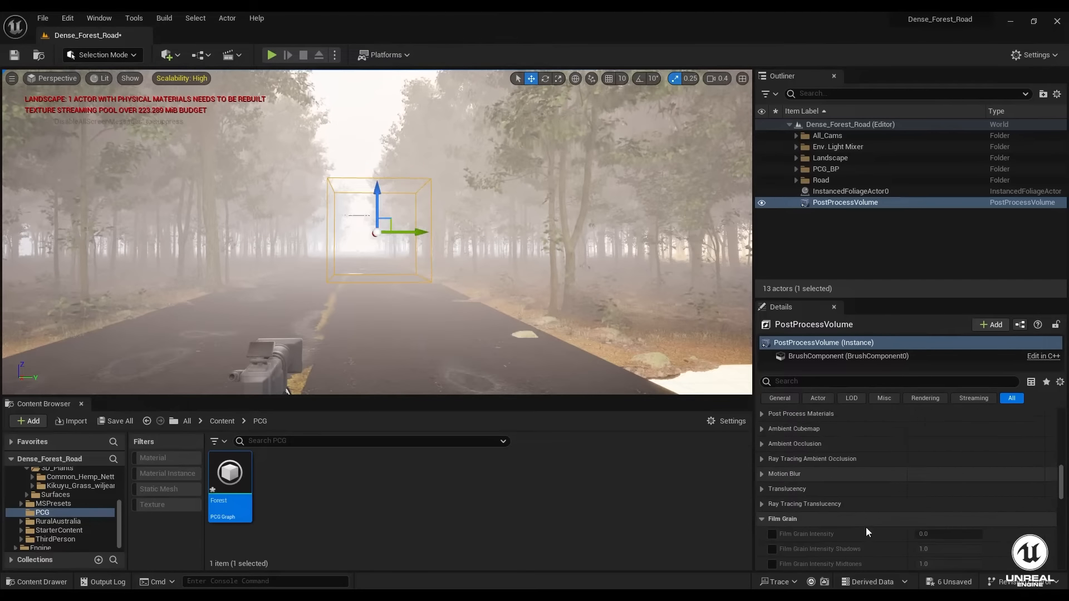
scroll(867, 526, down, 10)
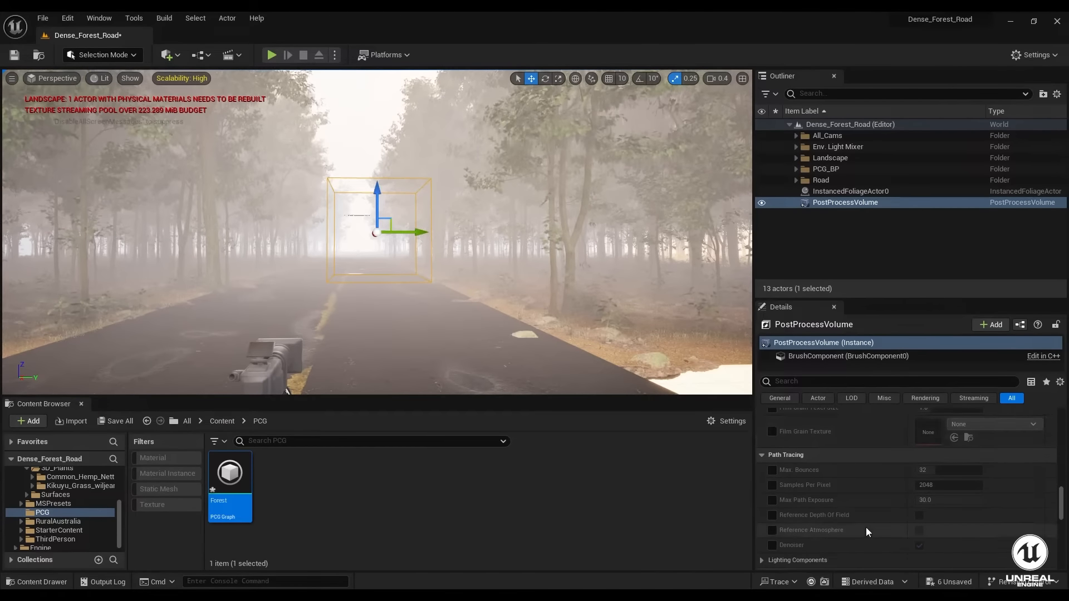
scroll(866, 527, down, 2)
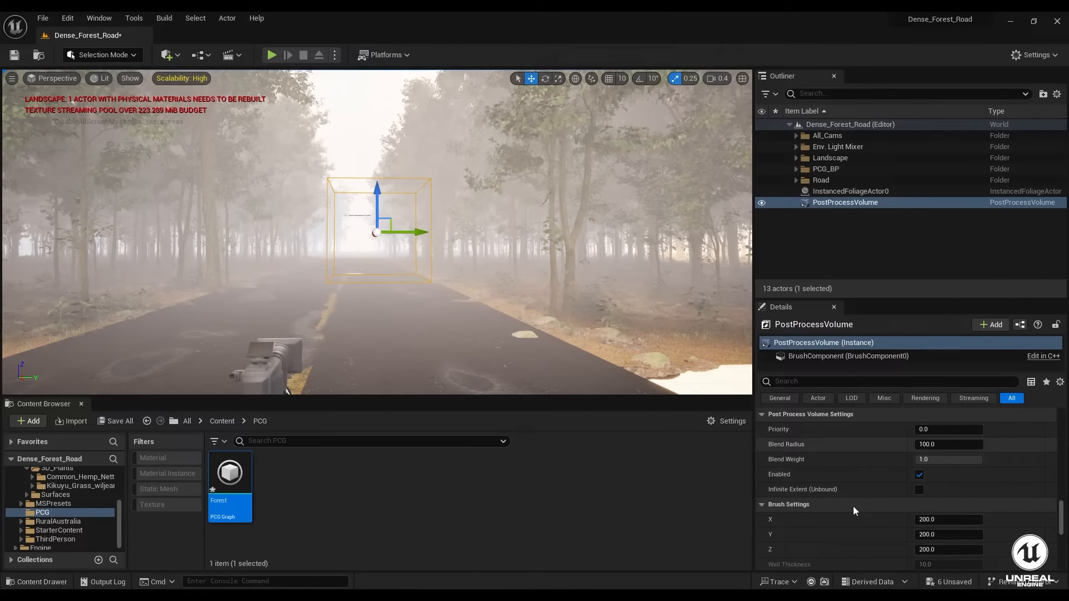
click(918, 489)
scroll(830, 515, down, 10)
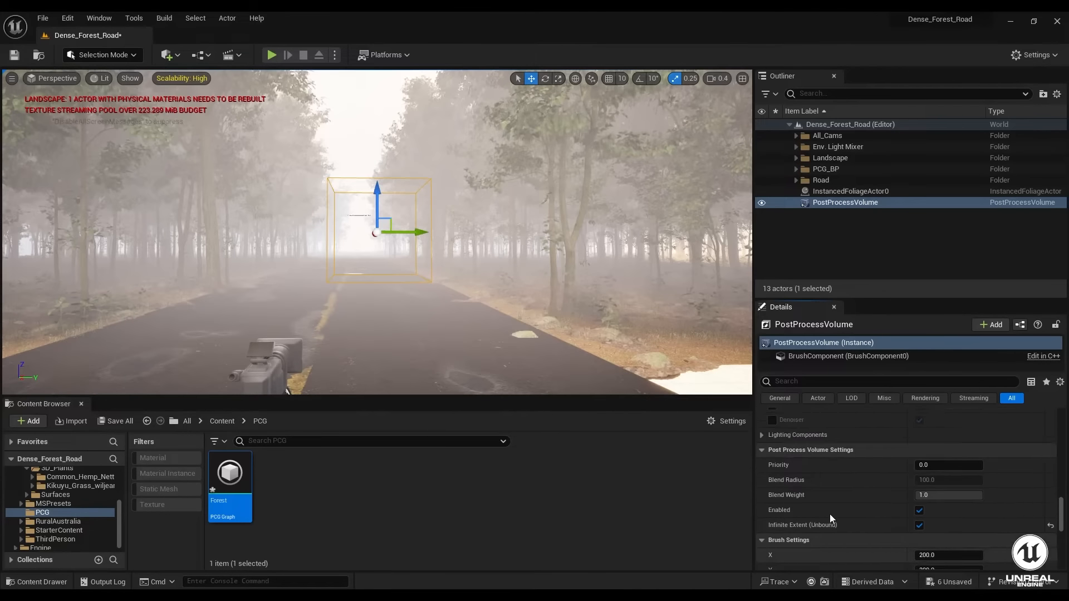
- Enable the Bloom Method and Intensity overrides of the post process volume, with the method set to Standard
scroll(830, 513, up, 6)
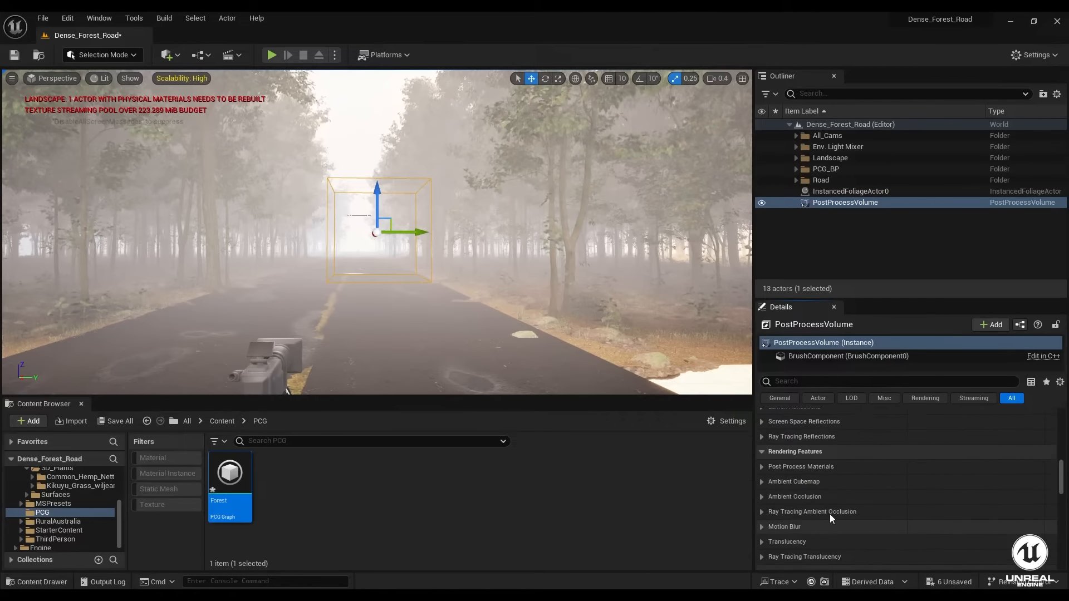
scroll(830, 514, up, 5)
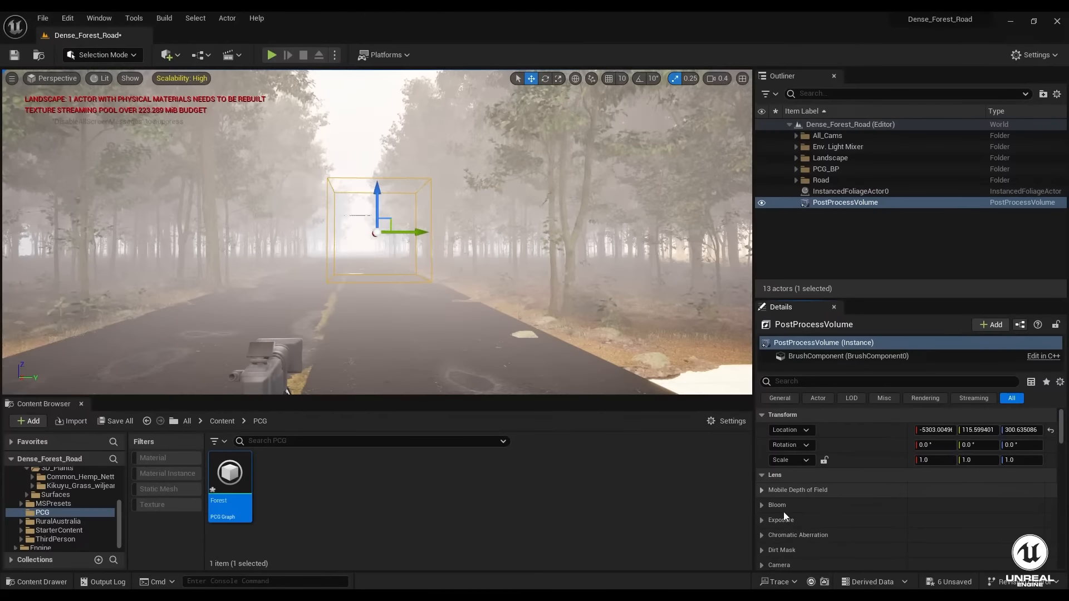
click(762, 490)
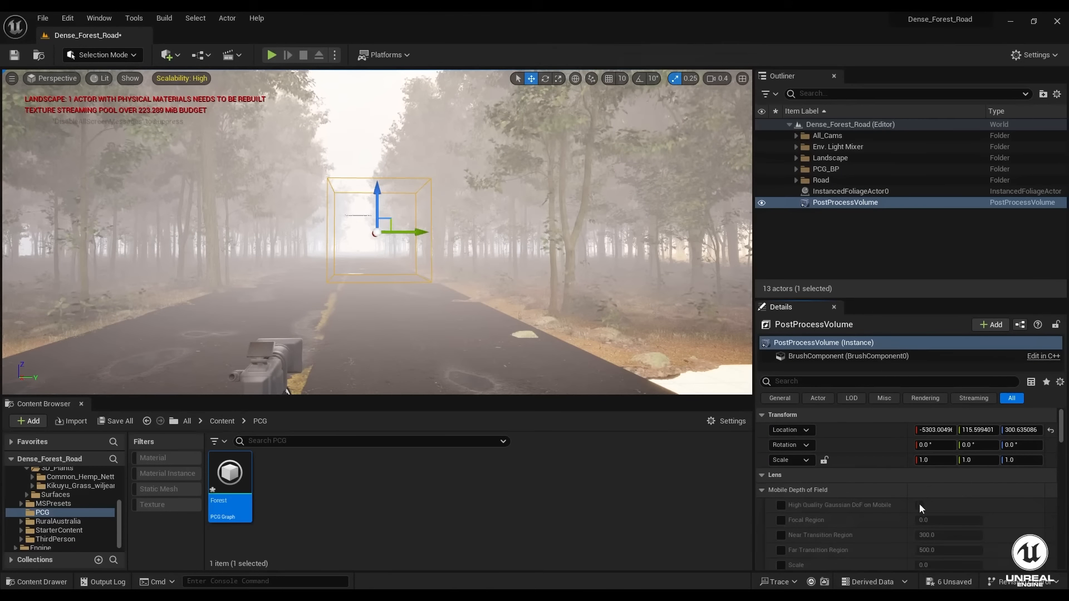
scroll(840, 509, down, 1)
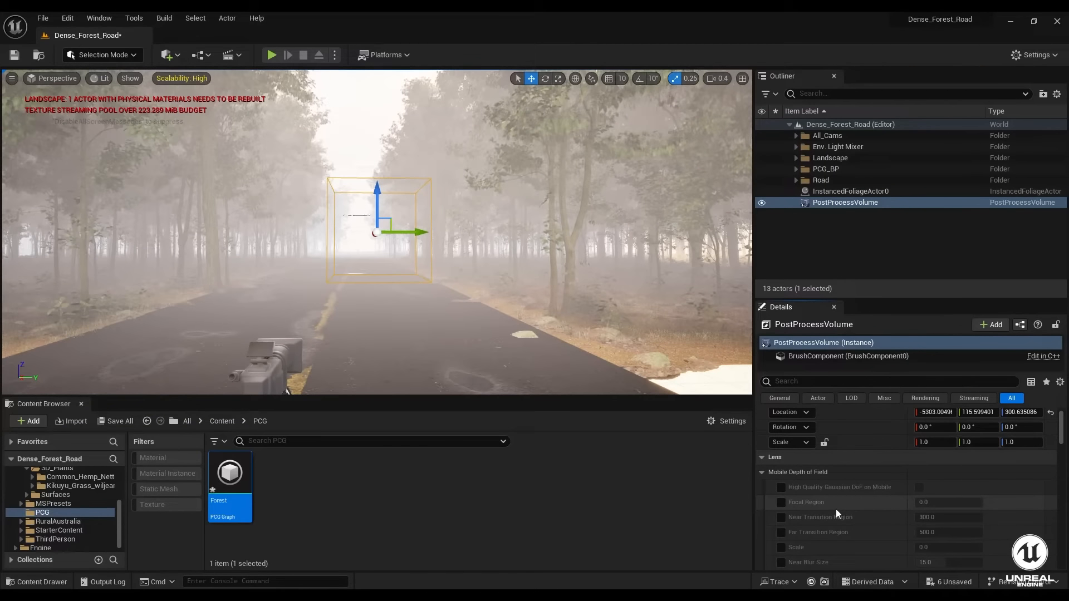
scroll(837, 509, down, 1)
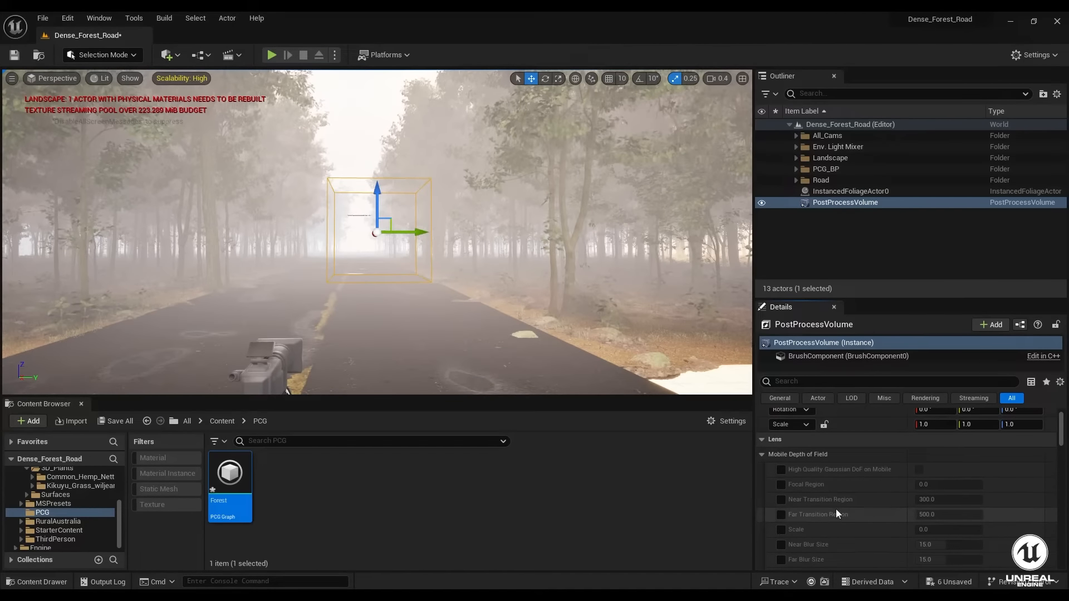
click(762, 454)
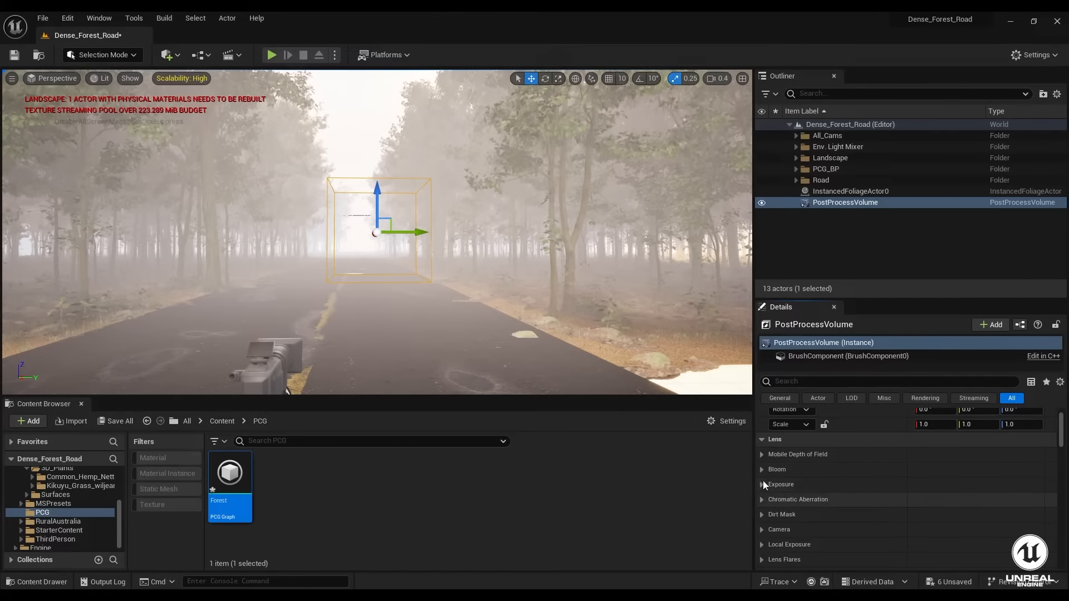
click(762, 471)
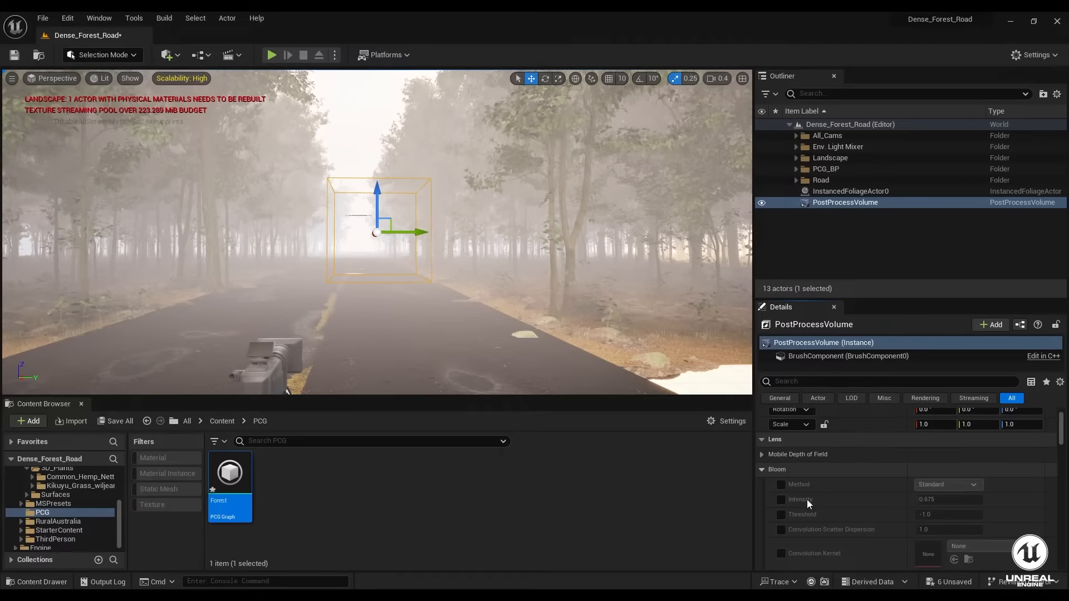
click(781, 484)
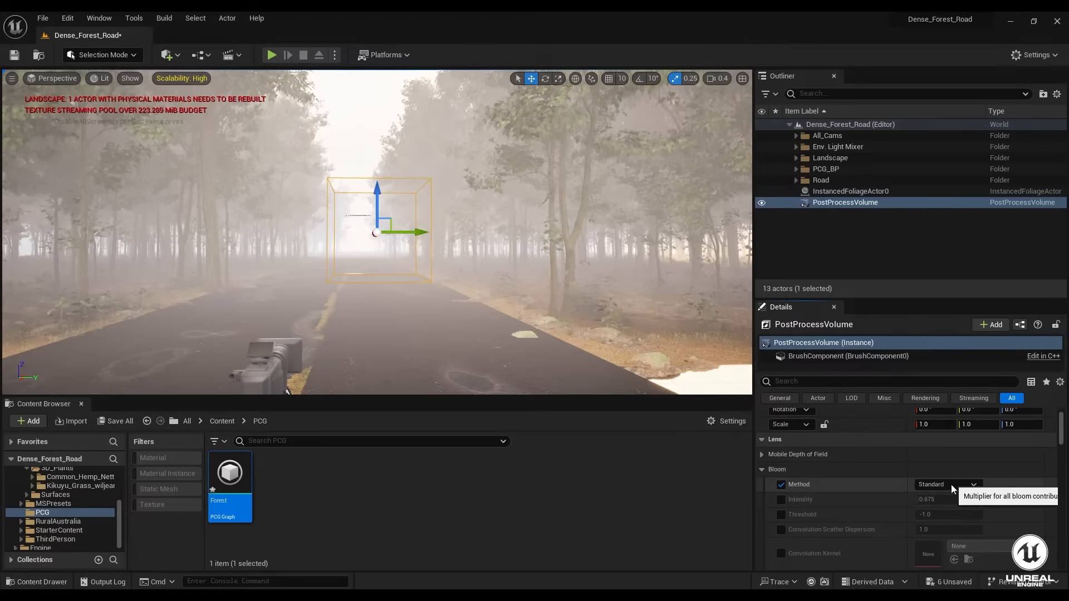
click(951, 485)
click(950, 495)
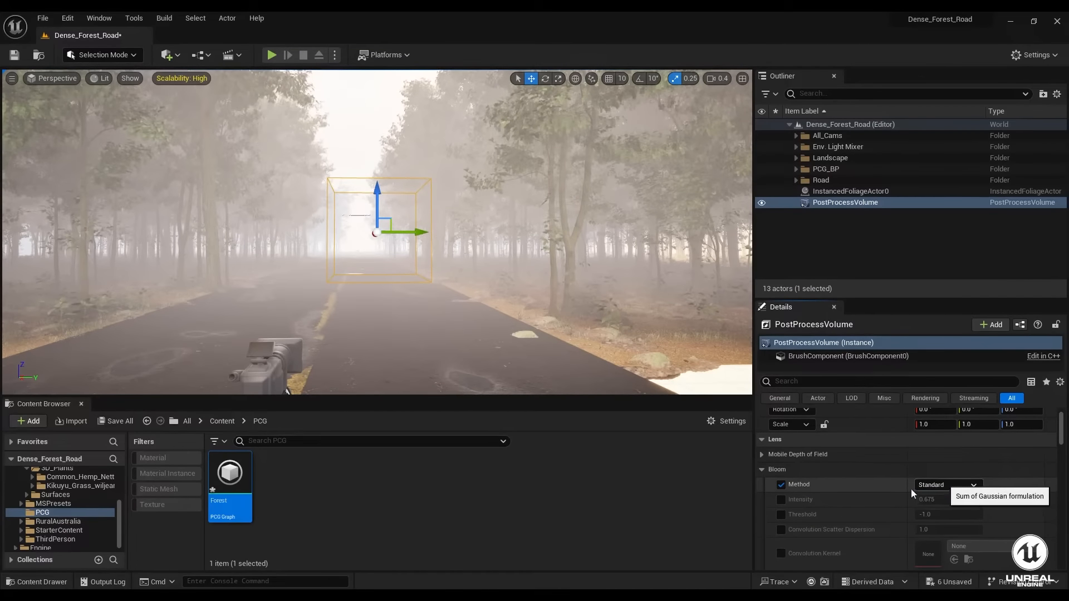
click(781, 499)
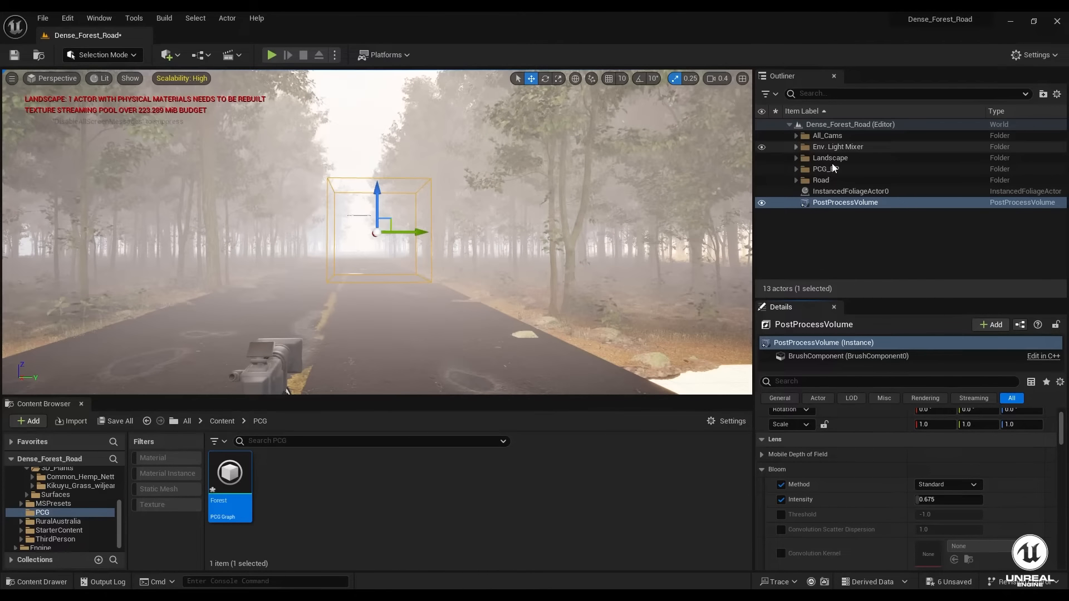
click(796, 147)
click(796, 146)
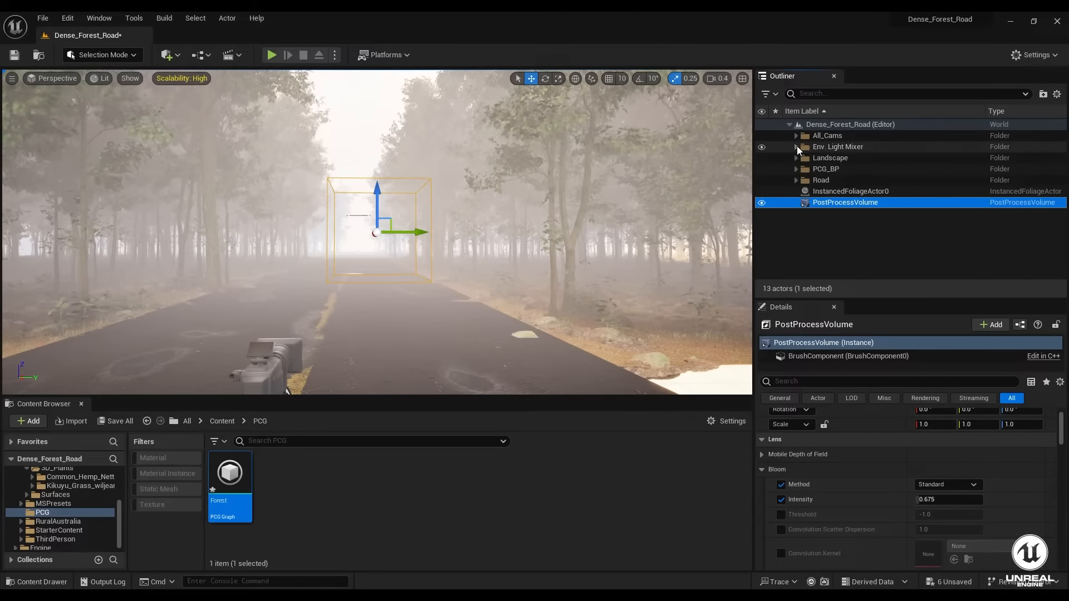
click(796, 135)
click(796, 136)
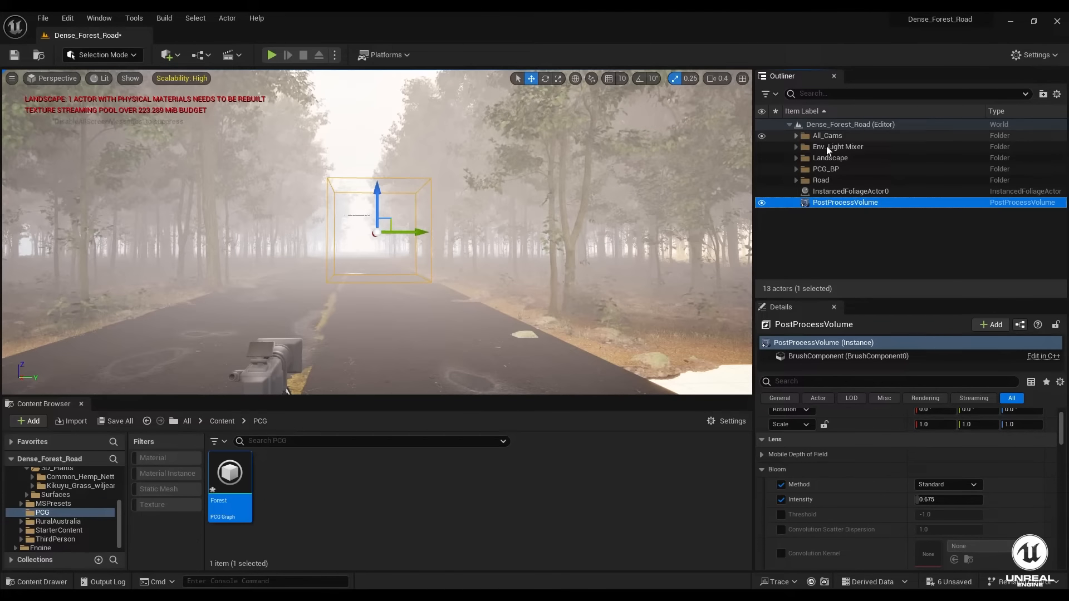
click(836, 147)
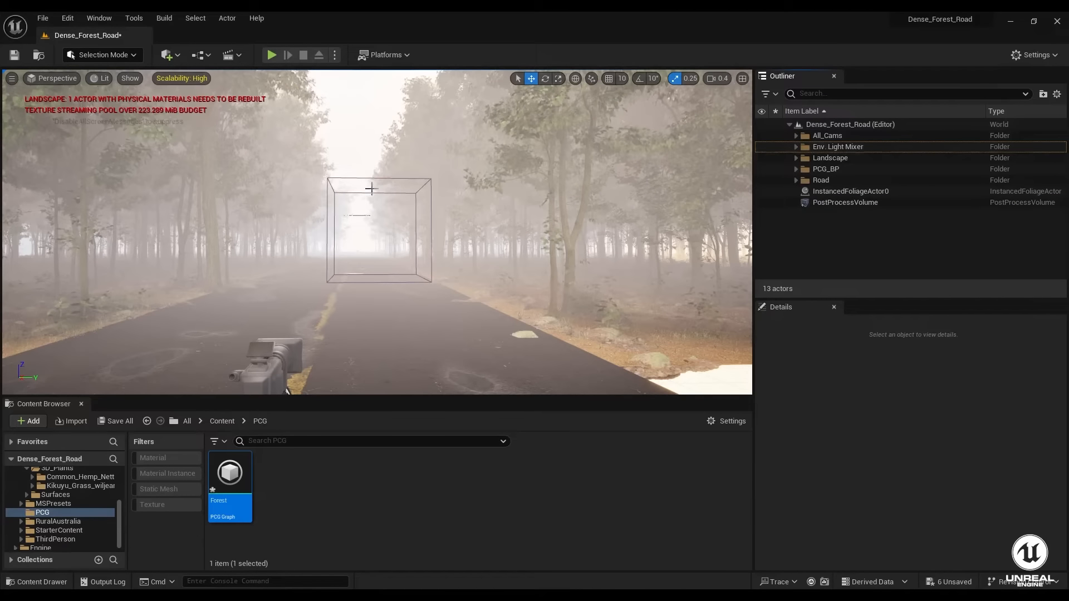
click(370, 179)
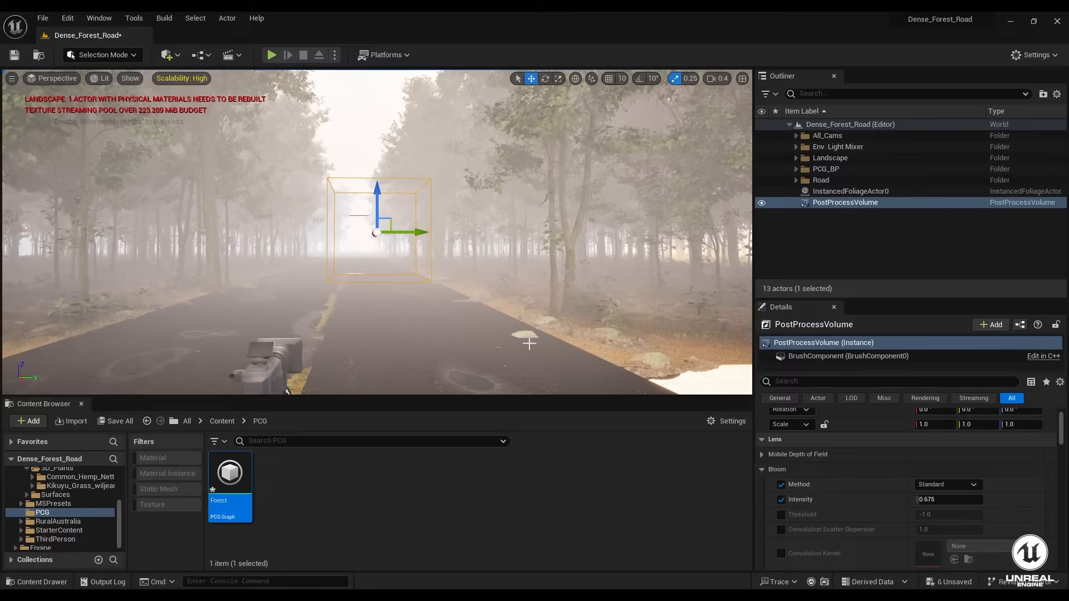
- Pilot the Fixed_Cam camera from the All_Cams folder to see the road through it
click(797, 136)
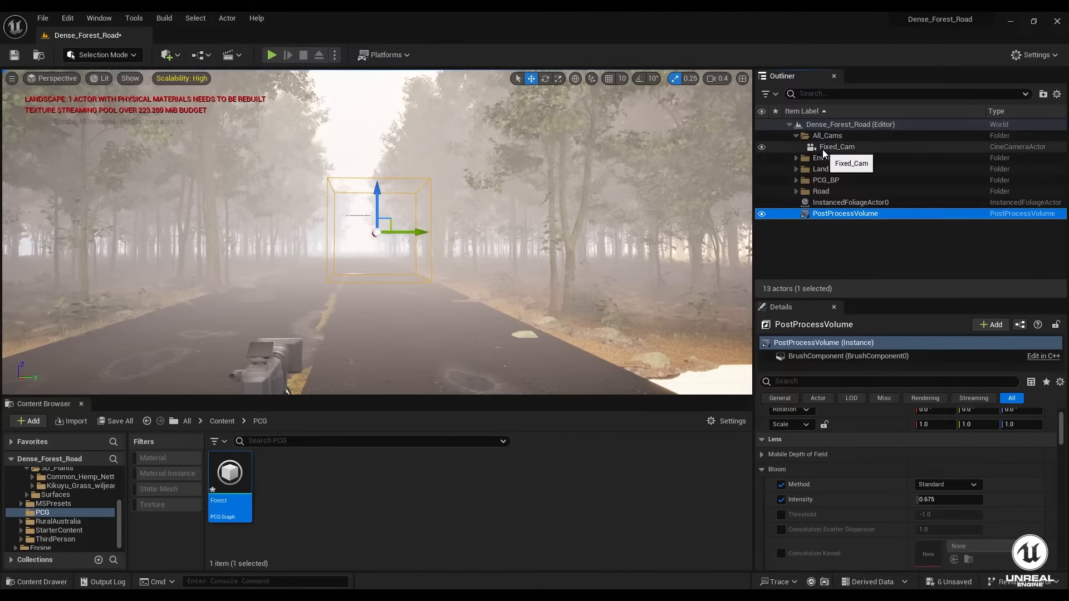
click(823, 148)
right_click(823, 150)
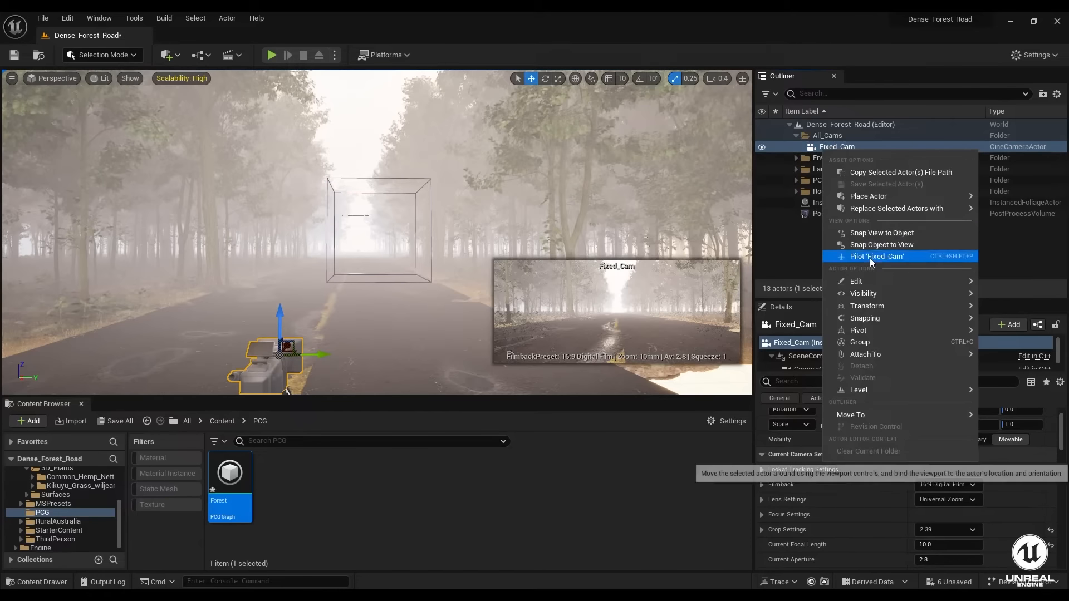
click(870, 258)
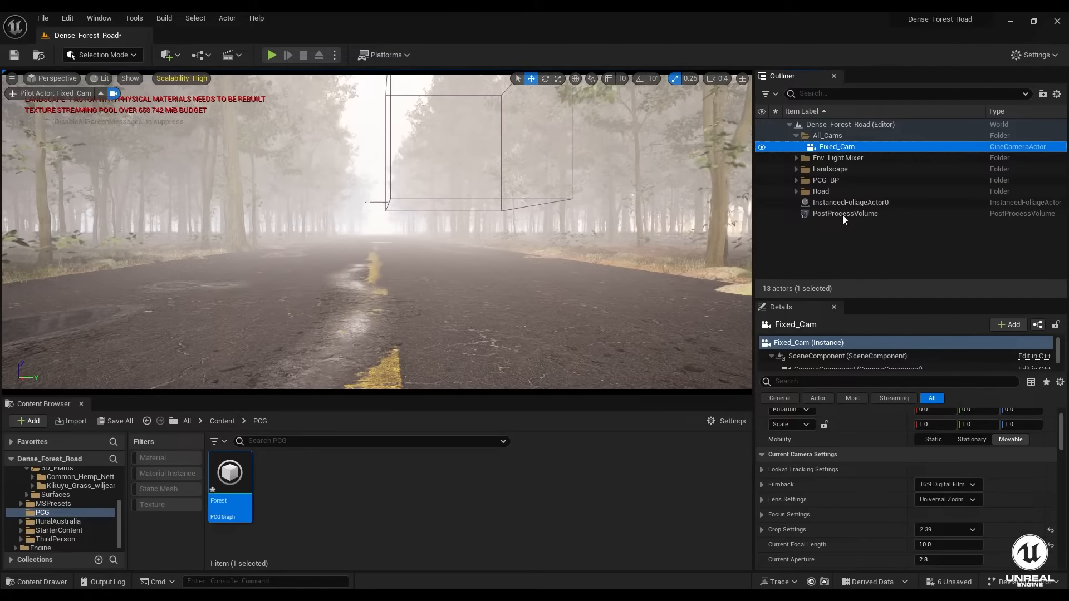
- Enable the exposure Metering Mode override of the post process volume and set it to Manual
click(857, 214)
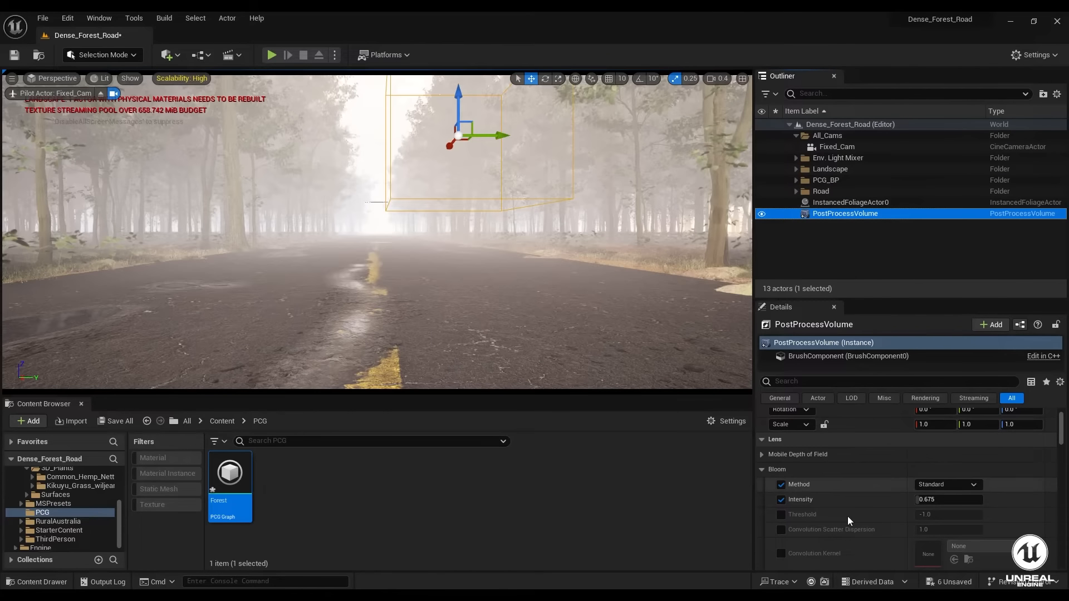
scroll(848, 516, down, 3)
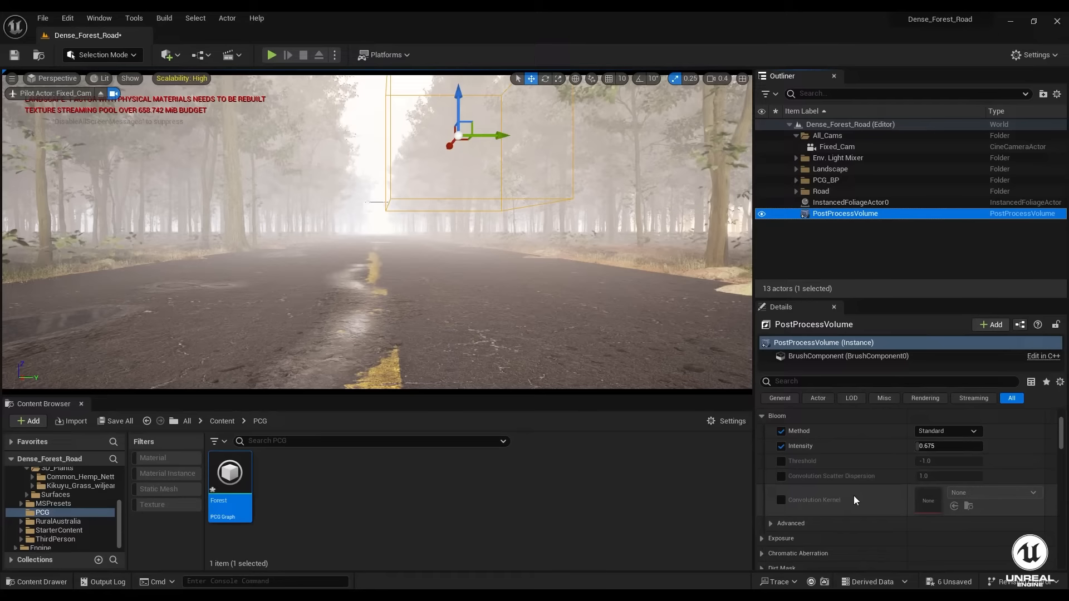
scroll(854, 496, down, 3)
scroll(803, 492, up, 3)
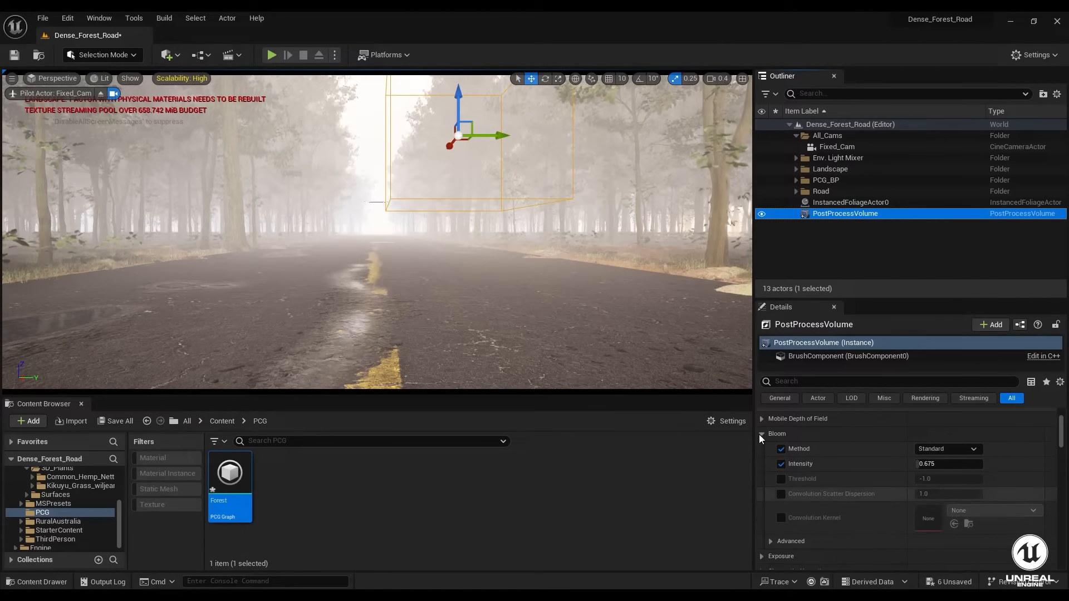
scroll(760, 434, up, 1)
click(760, 434)
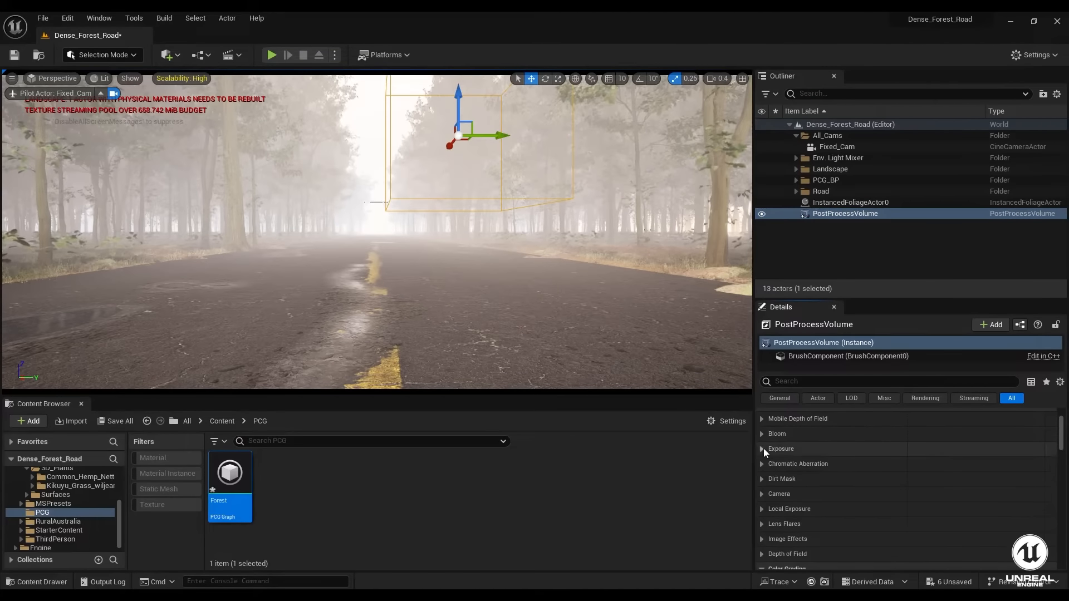
click(762, 449)
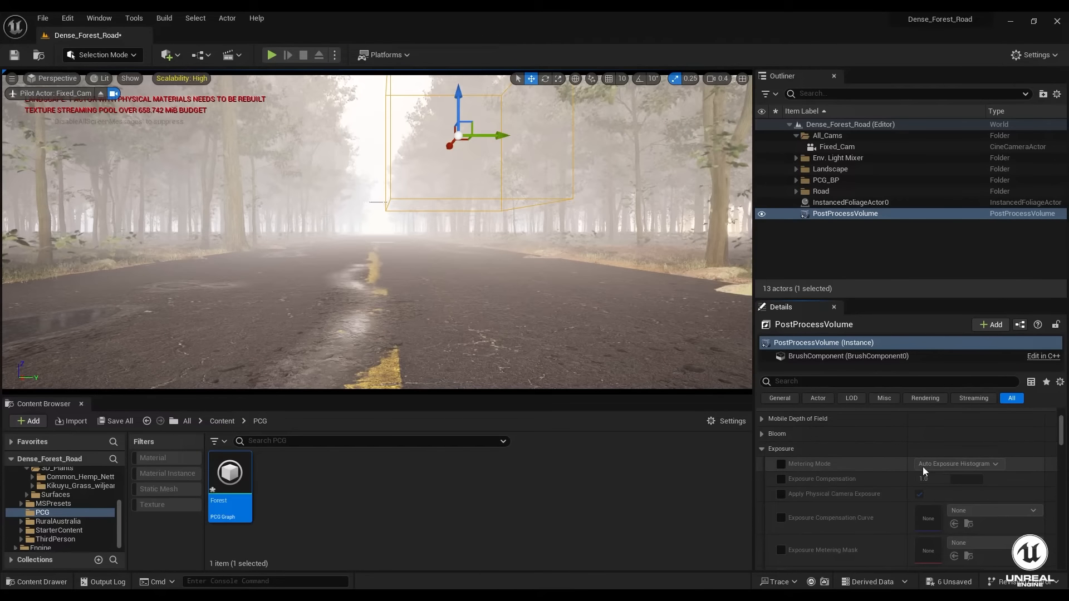
click(784, 464)
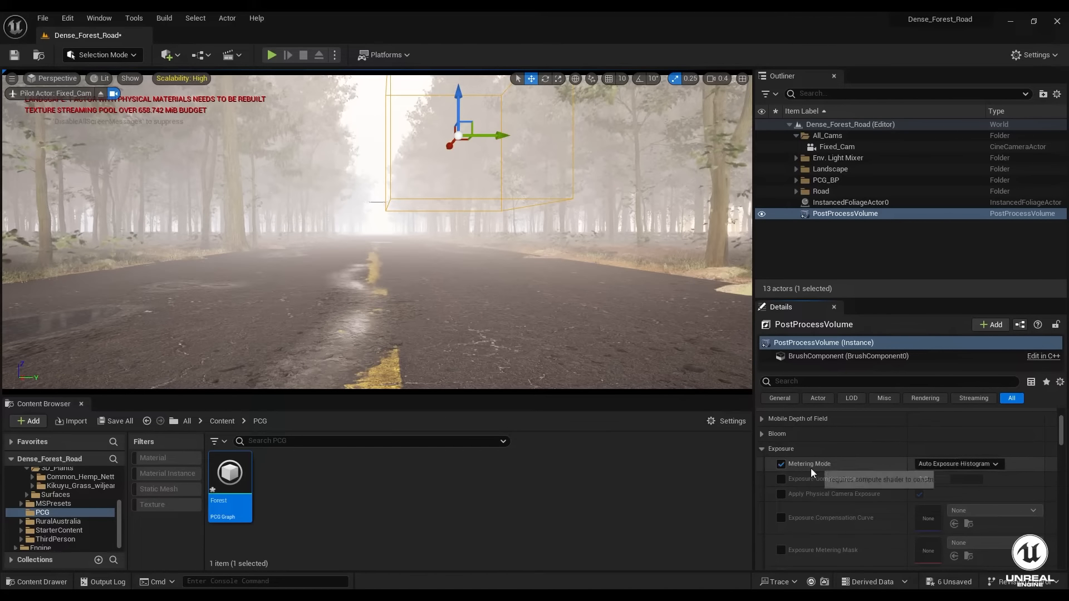
click(965, 463)
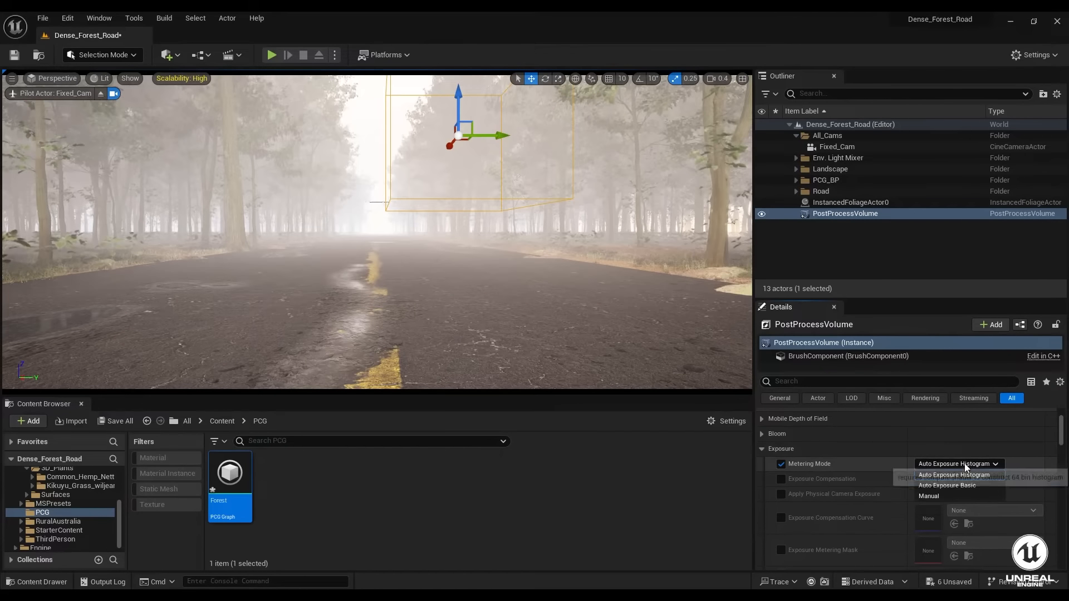
click(944, 496)
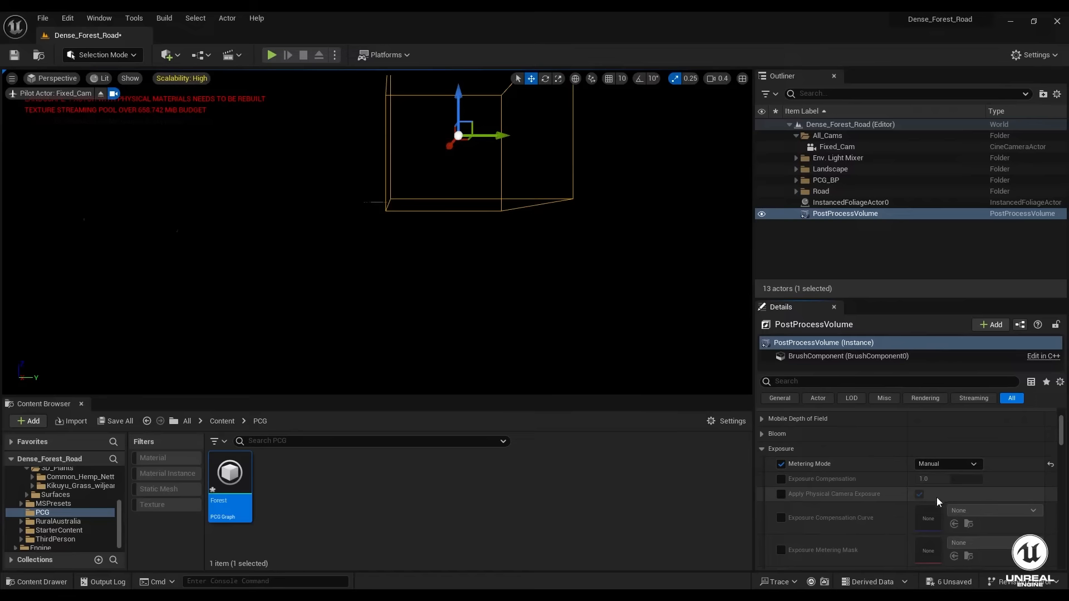
- Enable the Exposure Compensation override of the post process volume, try a value of 3, and set it to 20
click(783, 480)
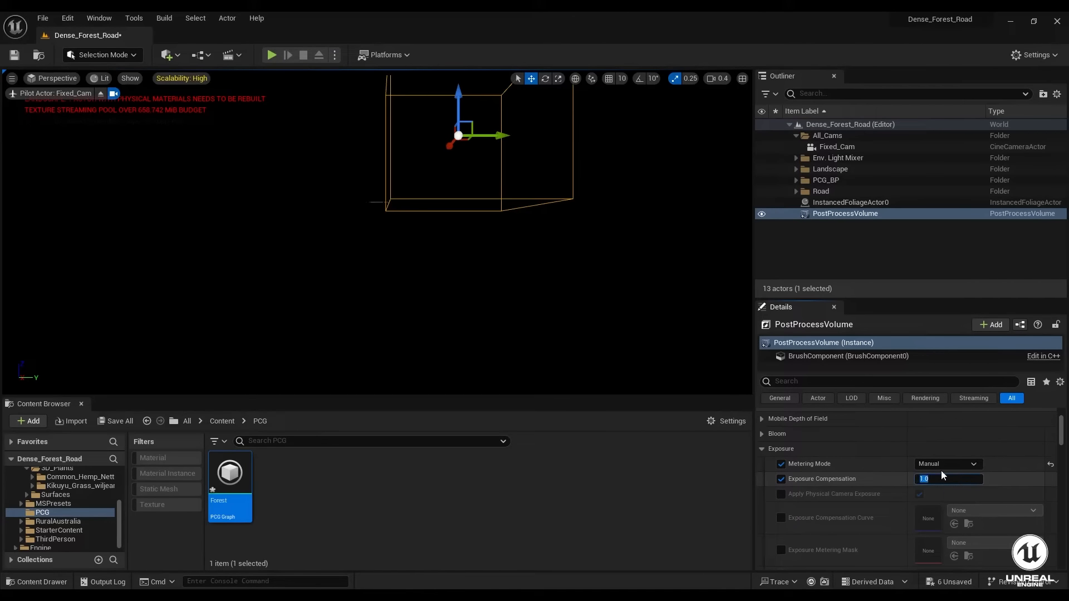
click(942, 475)
text(3)
key(Return)
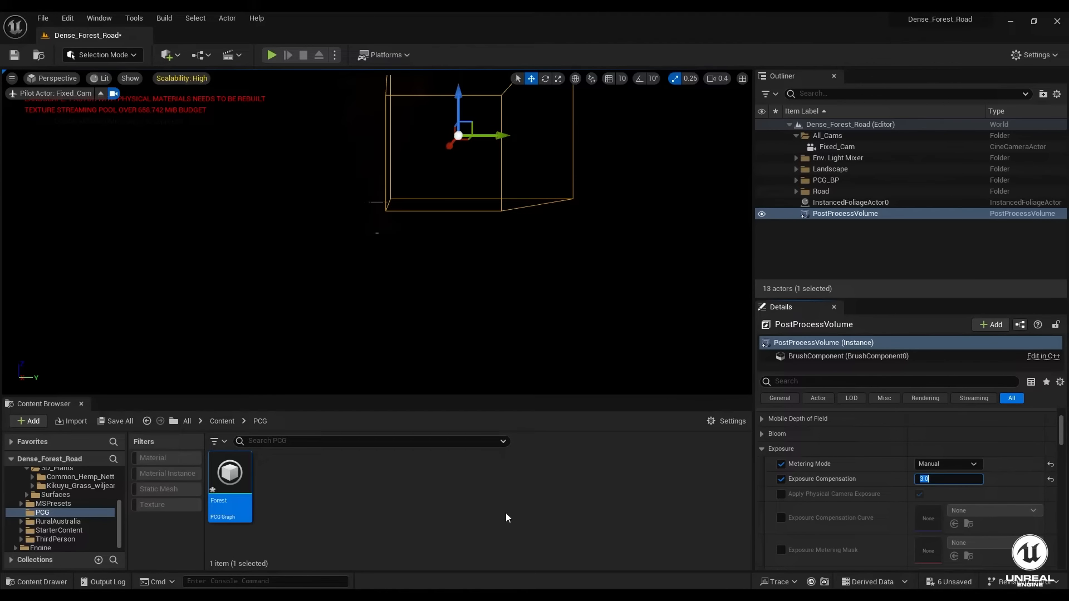
text(0)
key(Return)
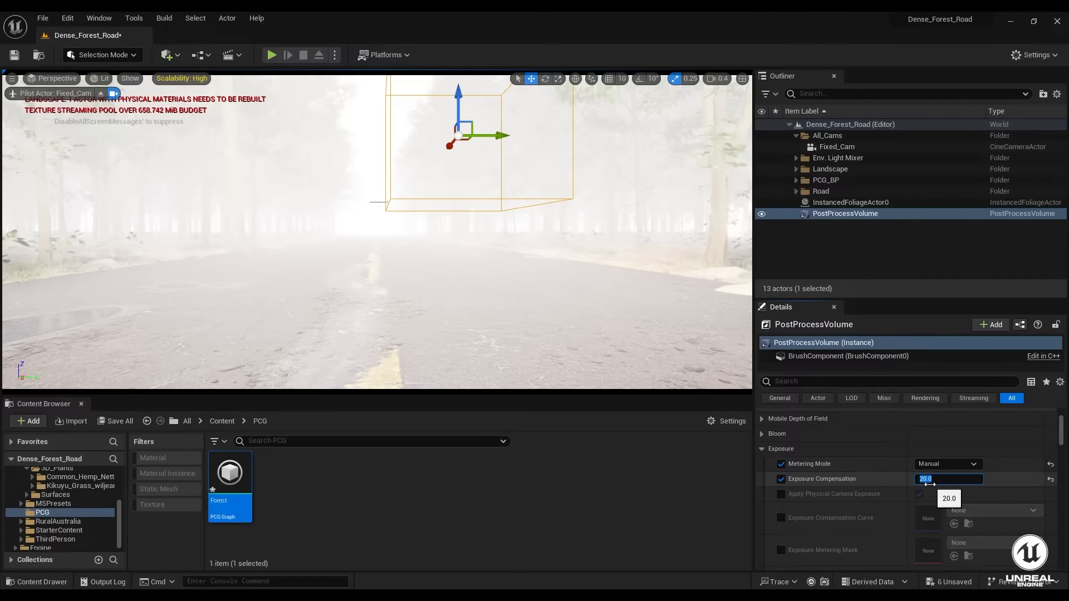
- Try exposure compensation values of 10 and 13 on the post process volume, and set it to 12
key(Return)
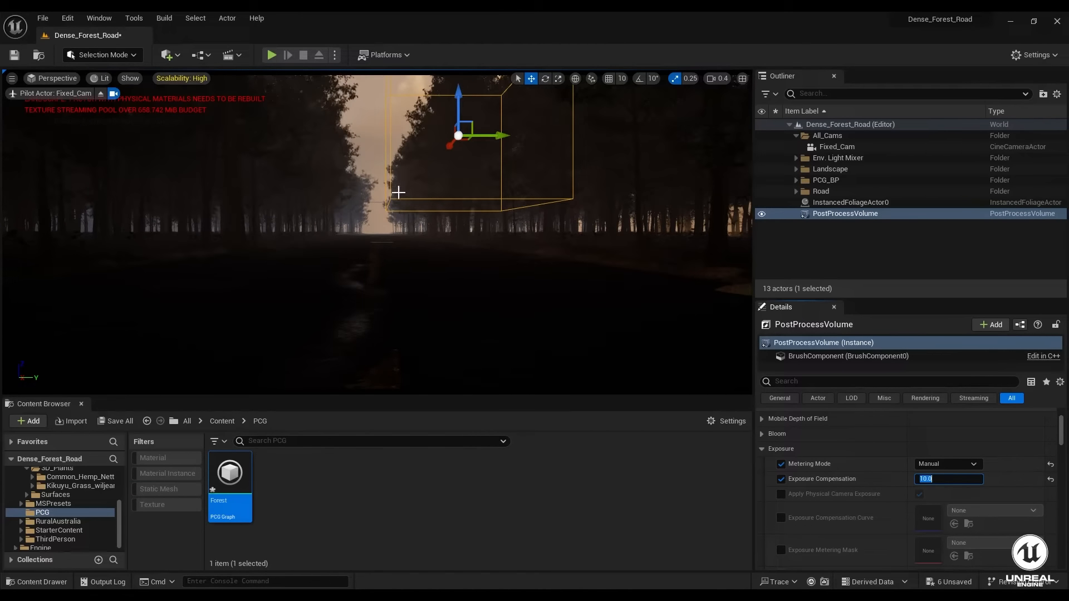
click(376, 142)
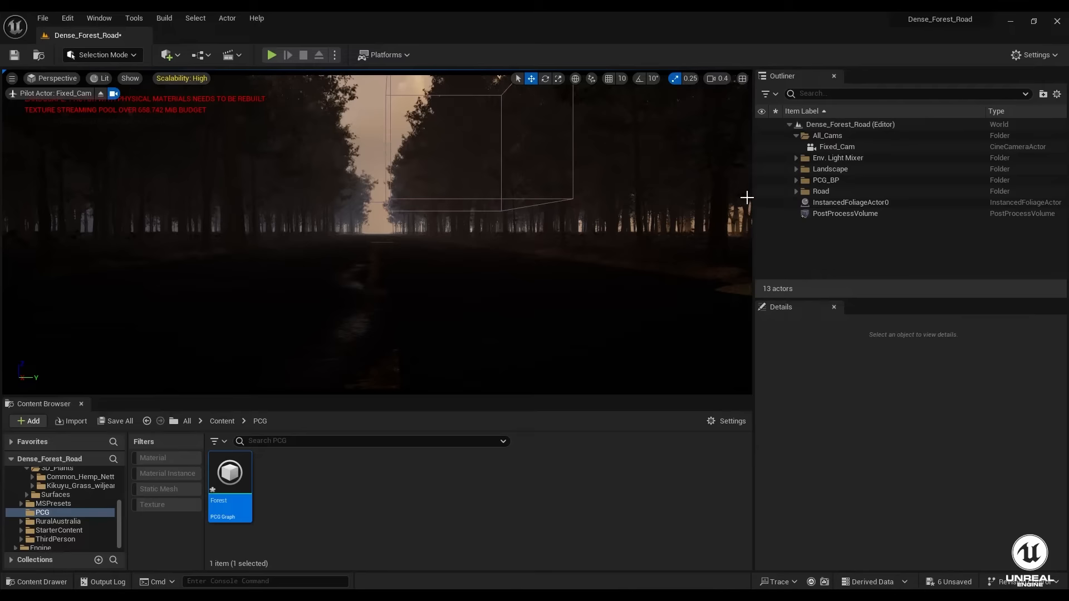
click(824, 215)
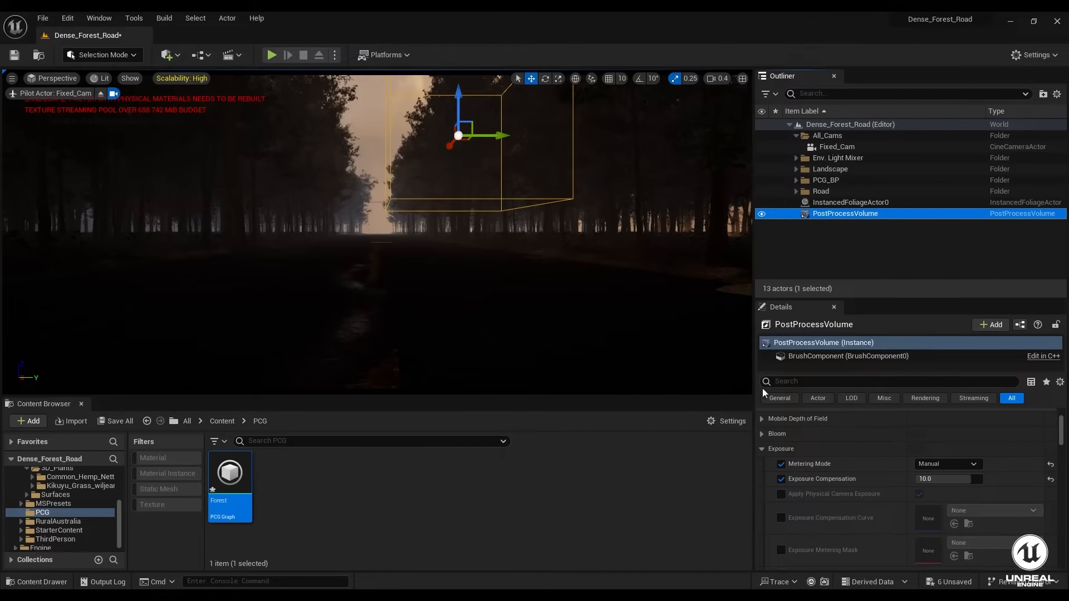
click(820, 483)
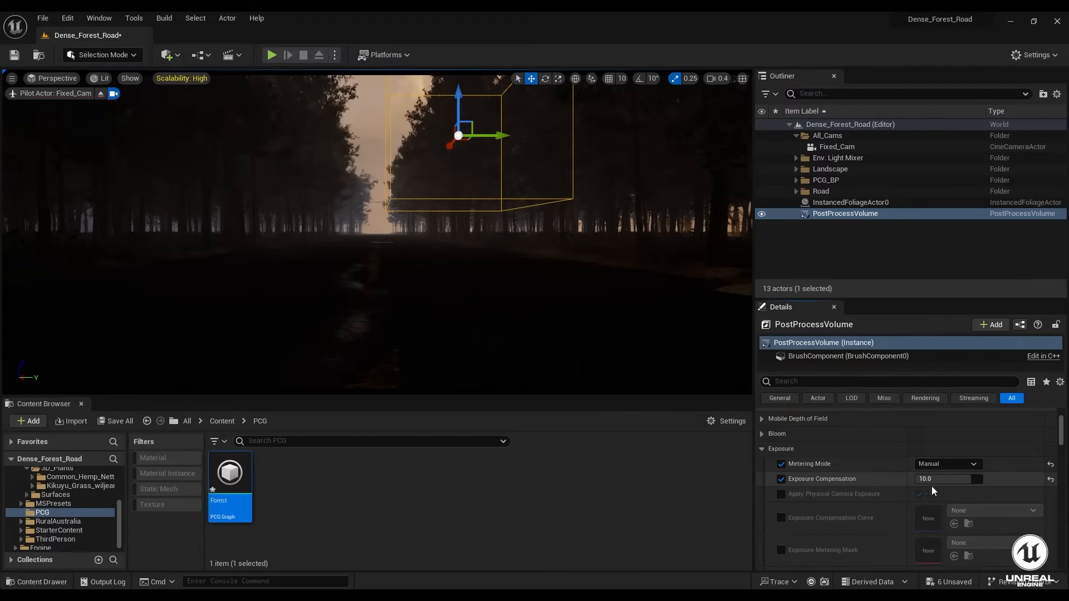
click(960, 480)
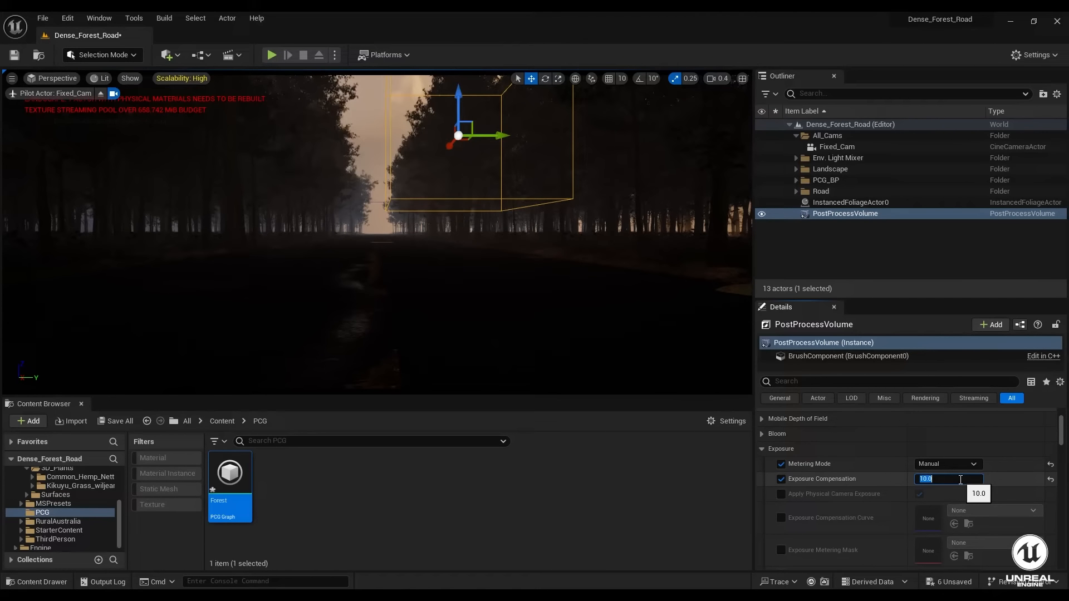
text(1)
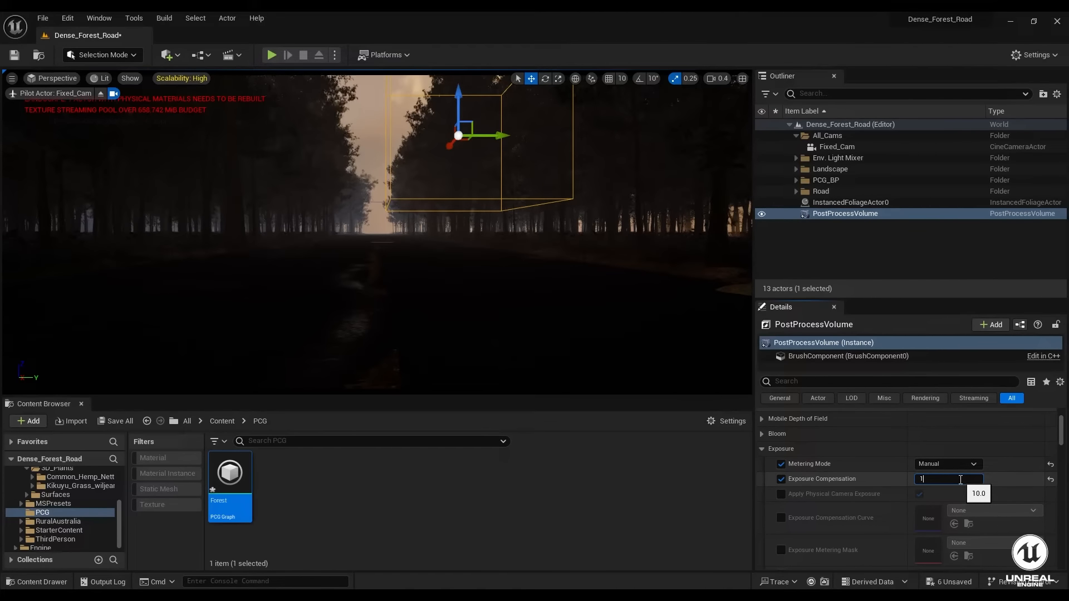
text(3)
key(Return)
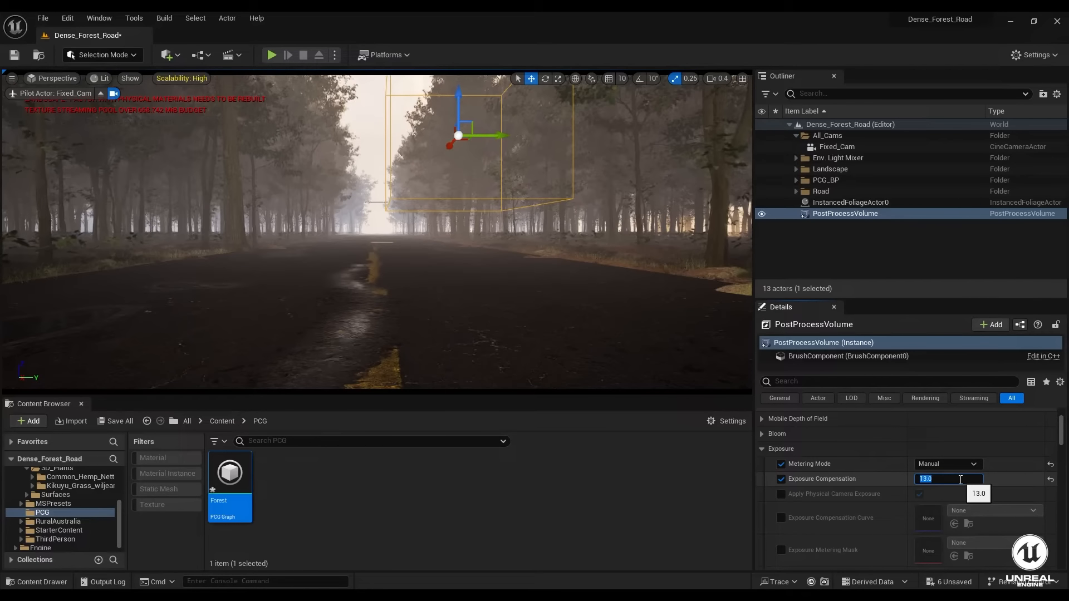
text(12)
key(Return)
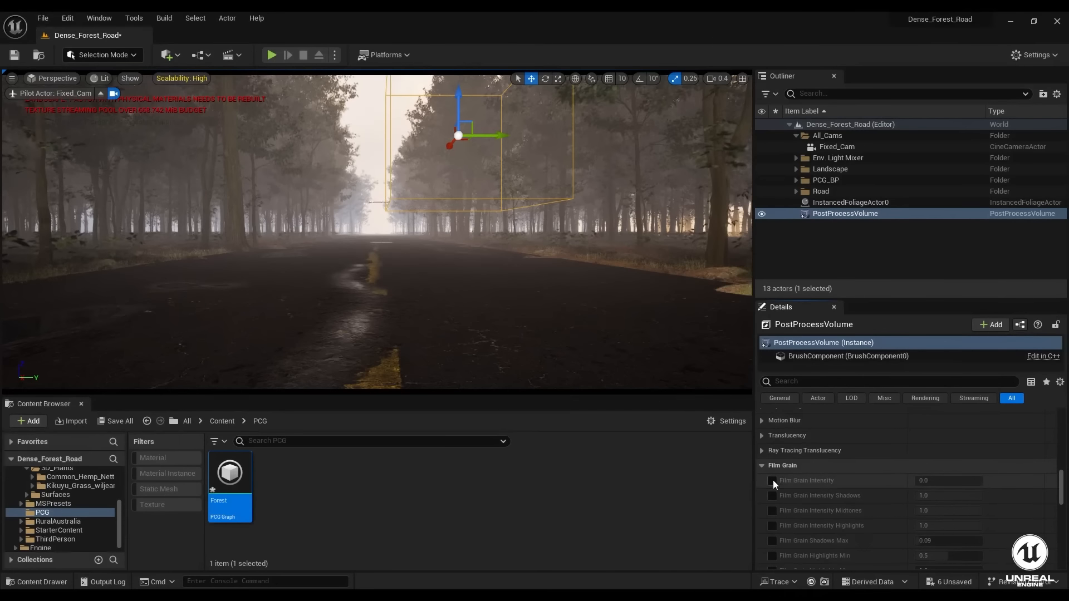
- Enable the Film Grain Intensity override of the post process volume and set it to 0.3
click(773, 480)
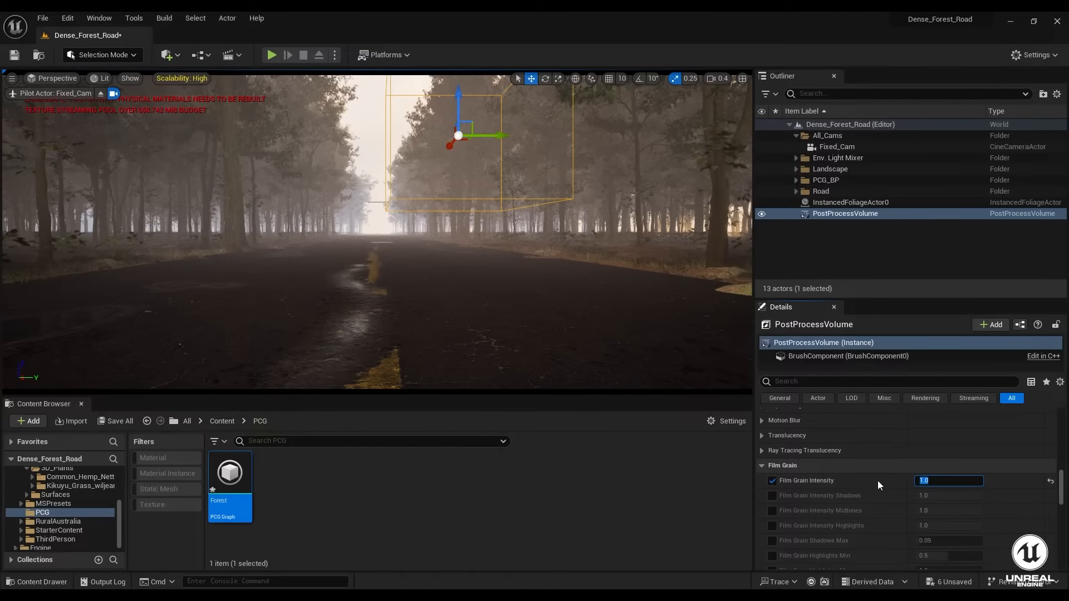
text(.)
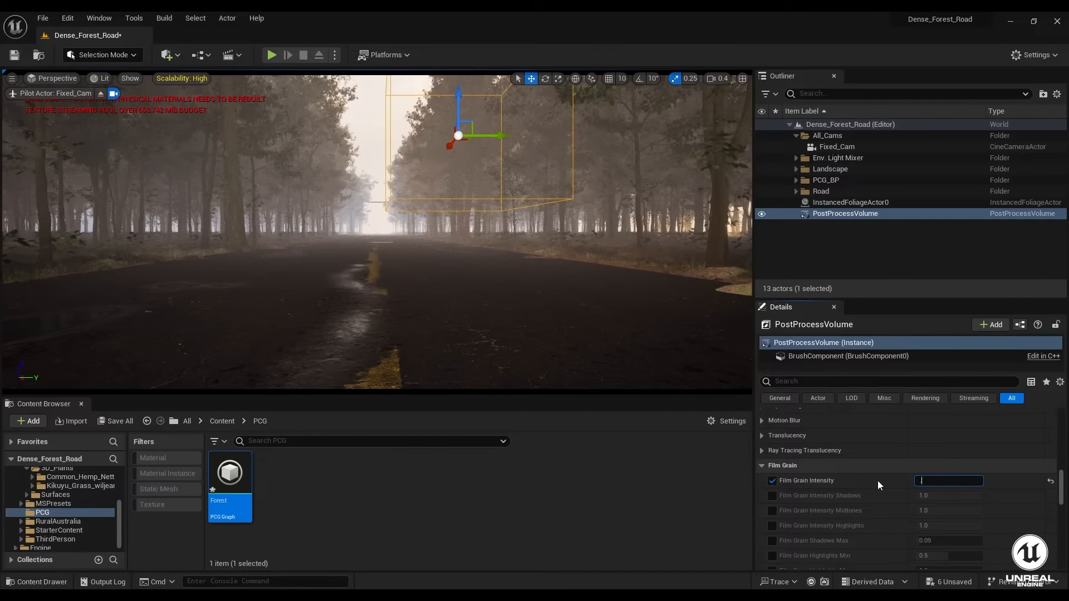
text(3)
key(Return)
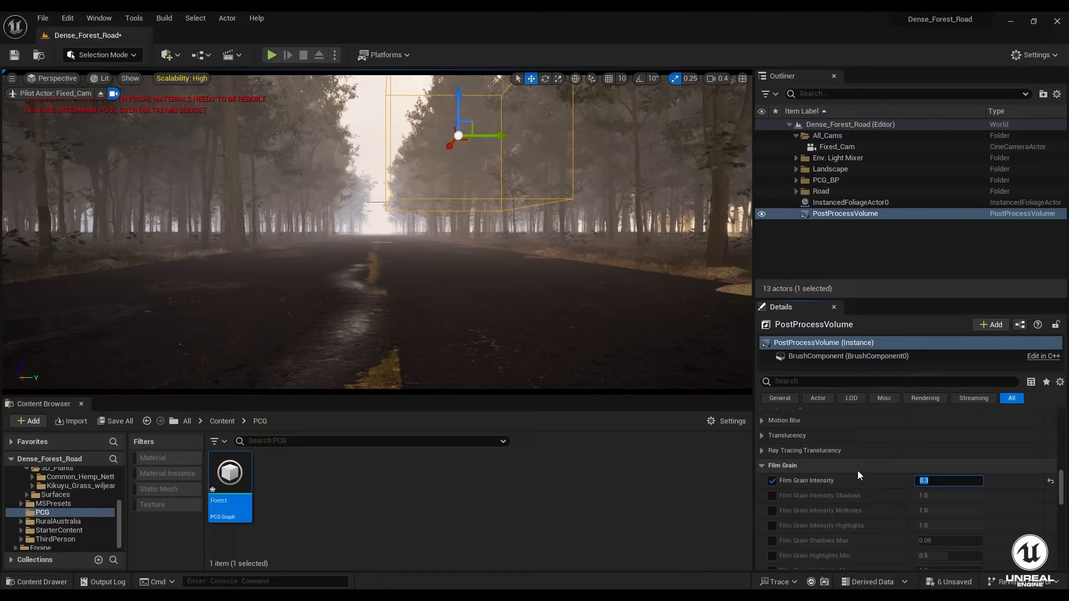
click(761, 466)
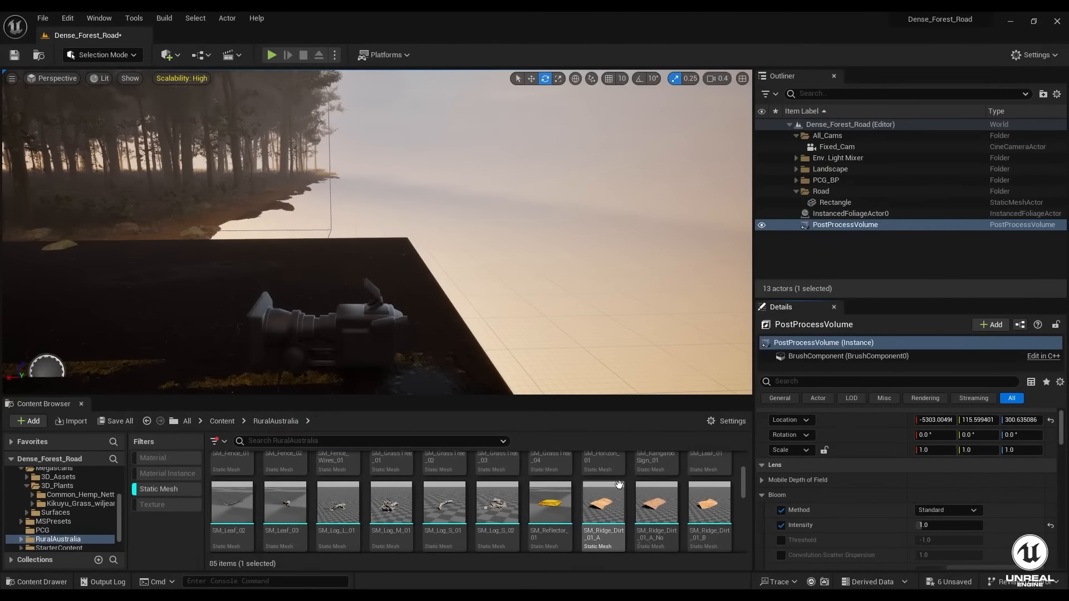
- Place the SM_KangarooSign_01 static mesh from the RuralAustralia folder at the side of the road near the camera
scroll(613, 495, down, 2)
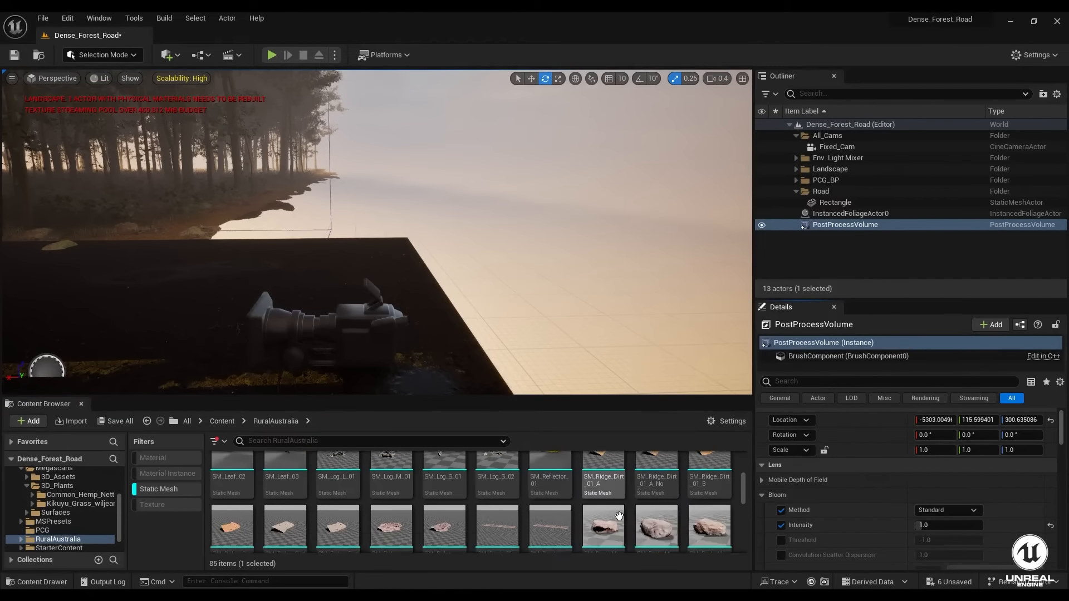
scroll(452, 511, up, 3)
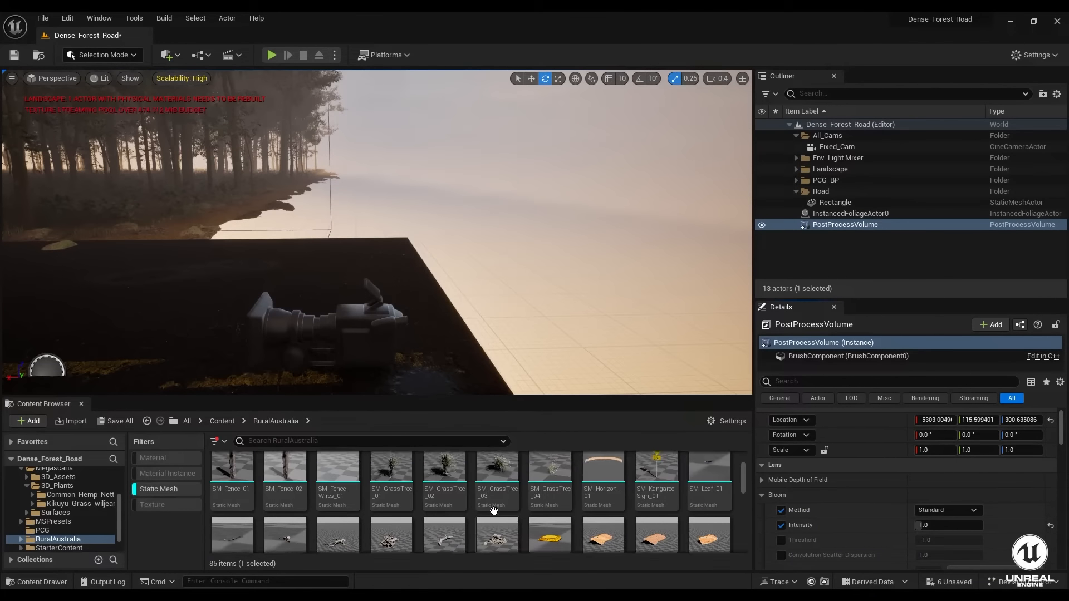
scroll(609, 523, up, 1)
drag(658, 505, 6, 243)
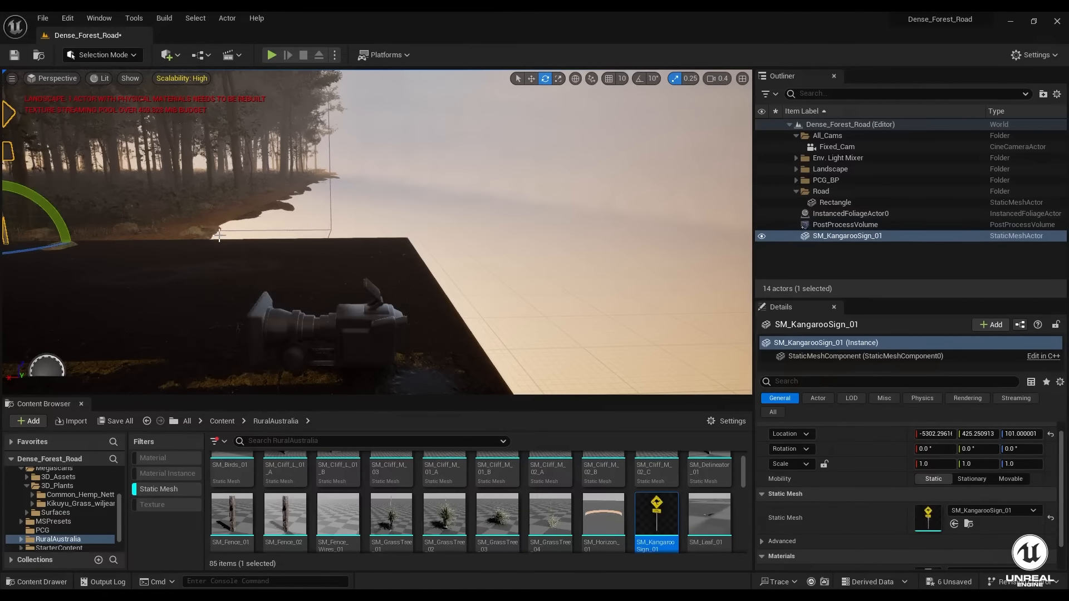
- Turn the kangaroo sign about its vertical axis so its face shows, with a Z rotation of 140°
right_drag(218, 233, 103, 219)
key(a)
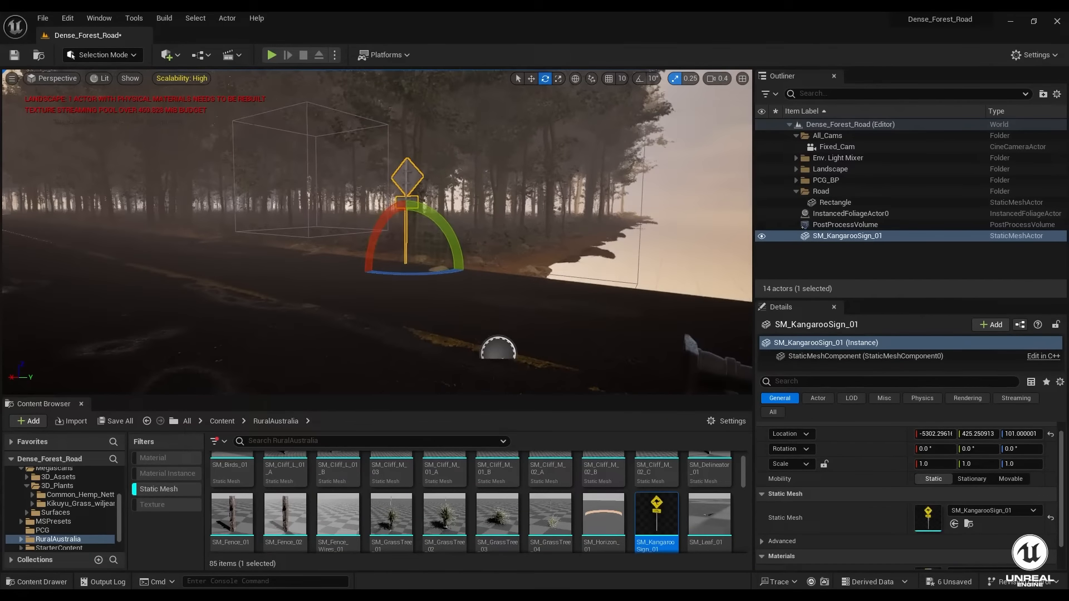
click(696, 370)
key(w)
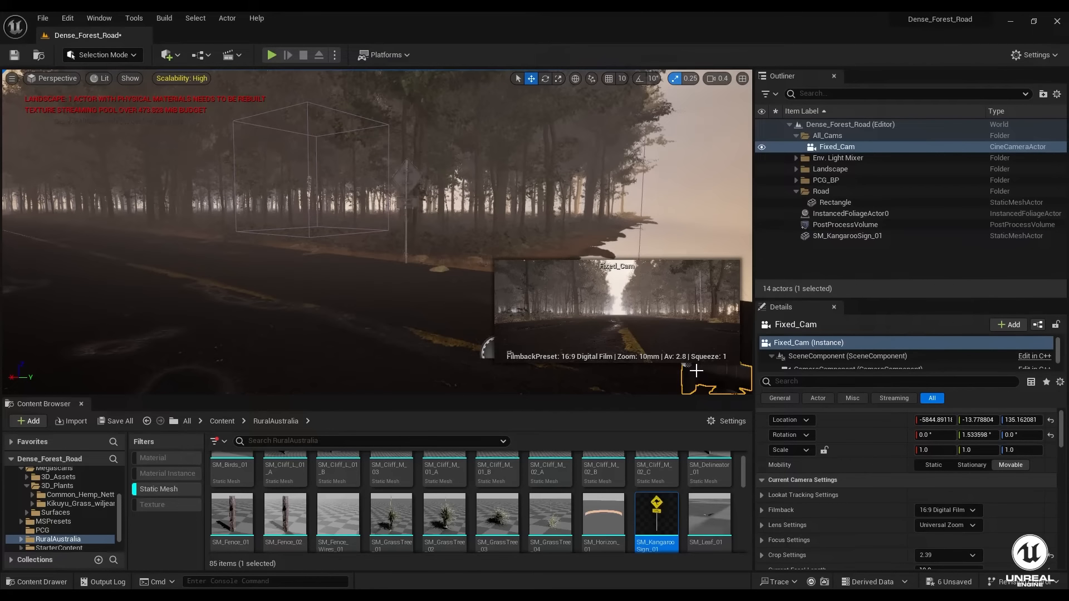
click(402, 178)
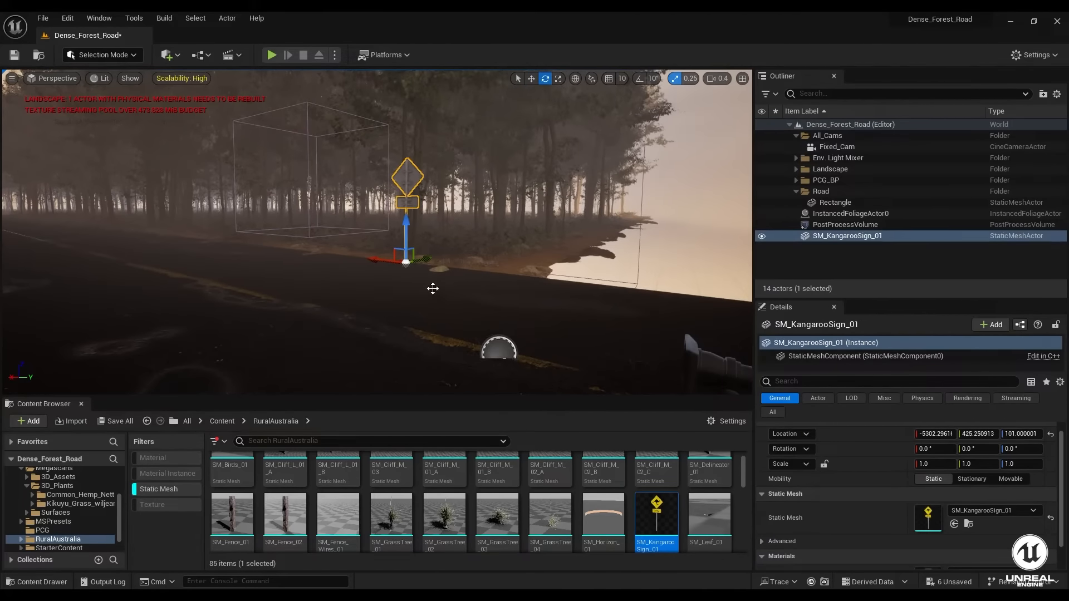
drag(384, 282, 487, 273)
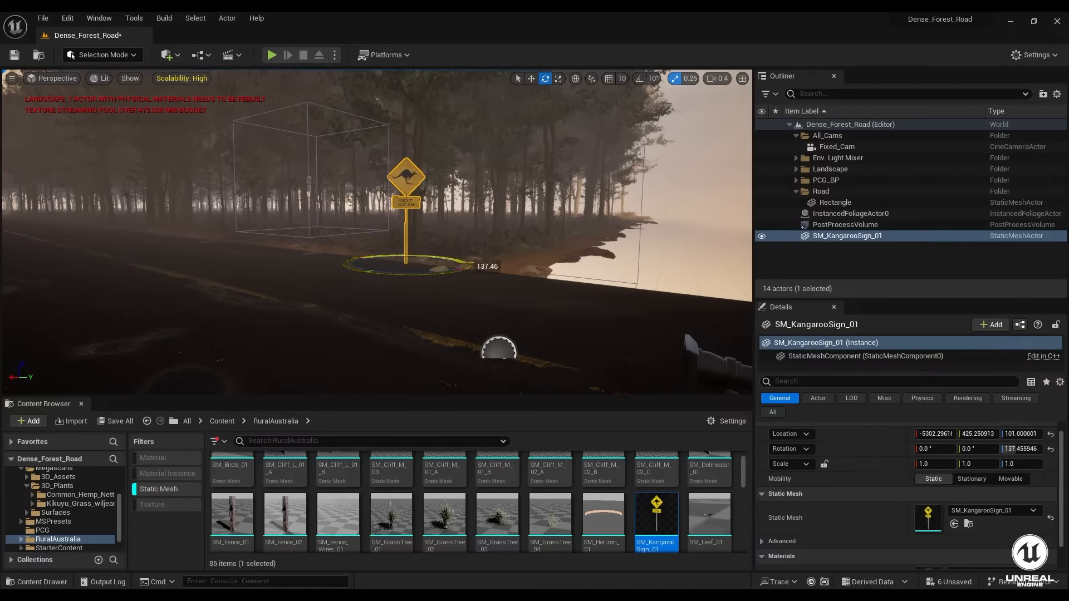
drag(310, 283, 310, 283)
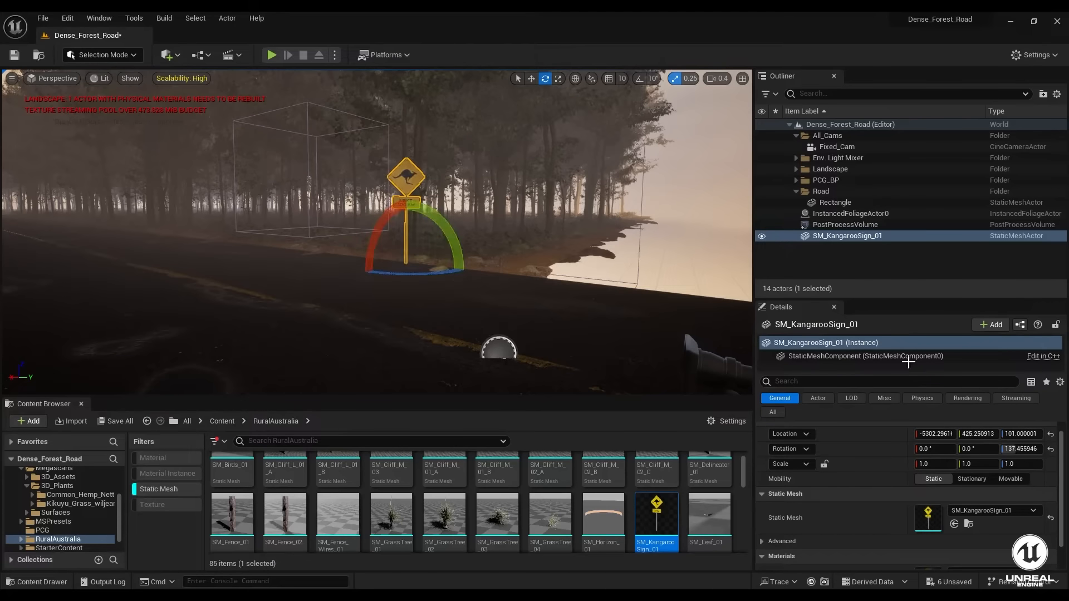
click(1018, 449)
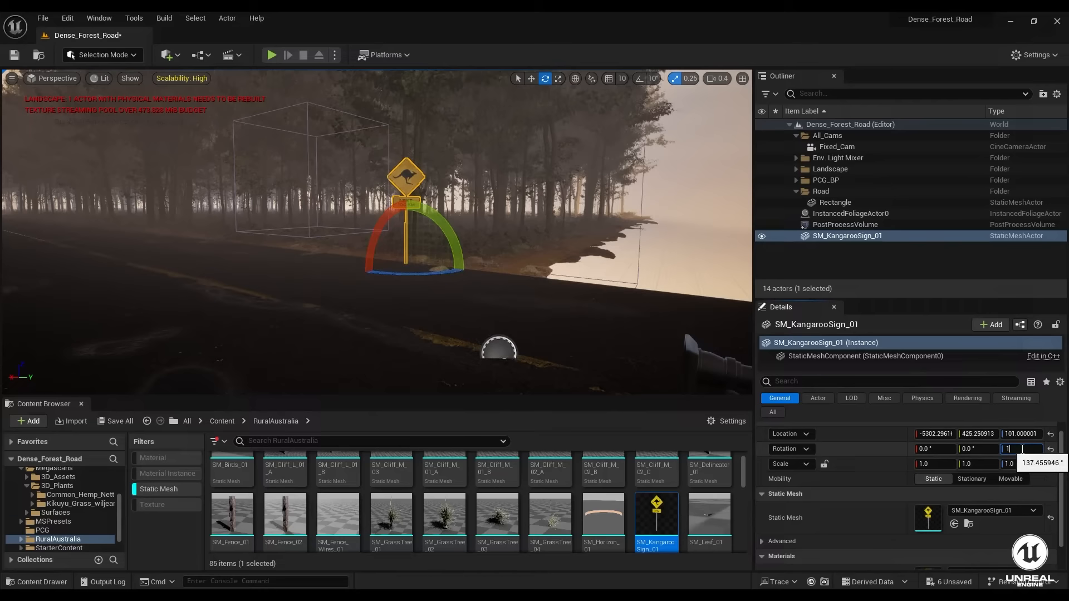
text(140)
key(Return)
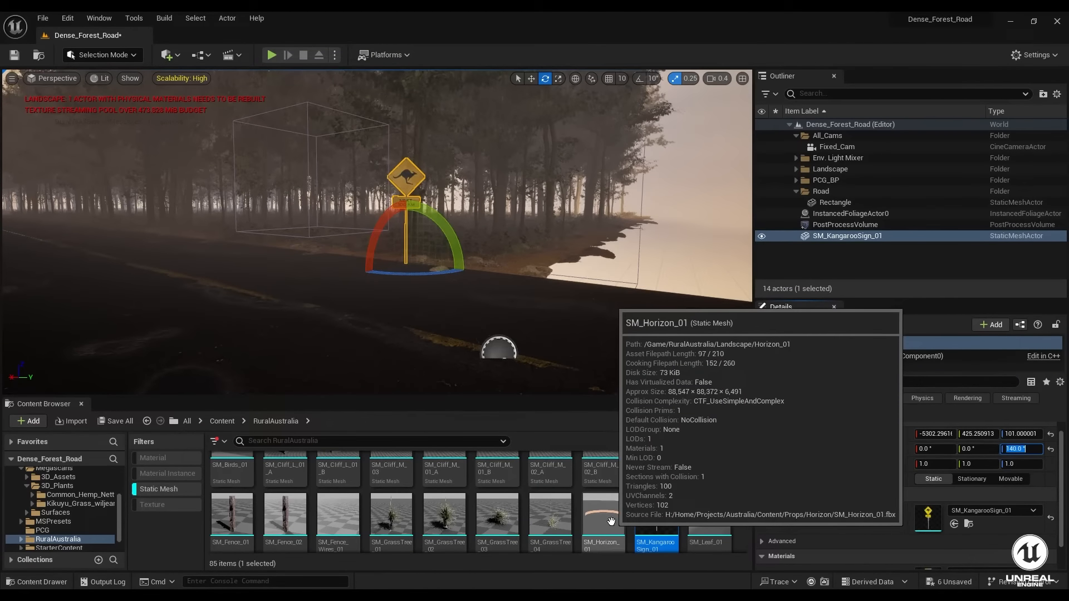
- Place the SM_Log_M_01 static mesh from the RuralAustralia folder on the right side of the road, farther down
scroll(336, 526, down, 1)
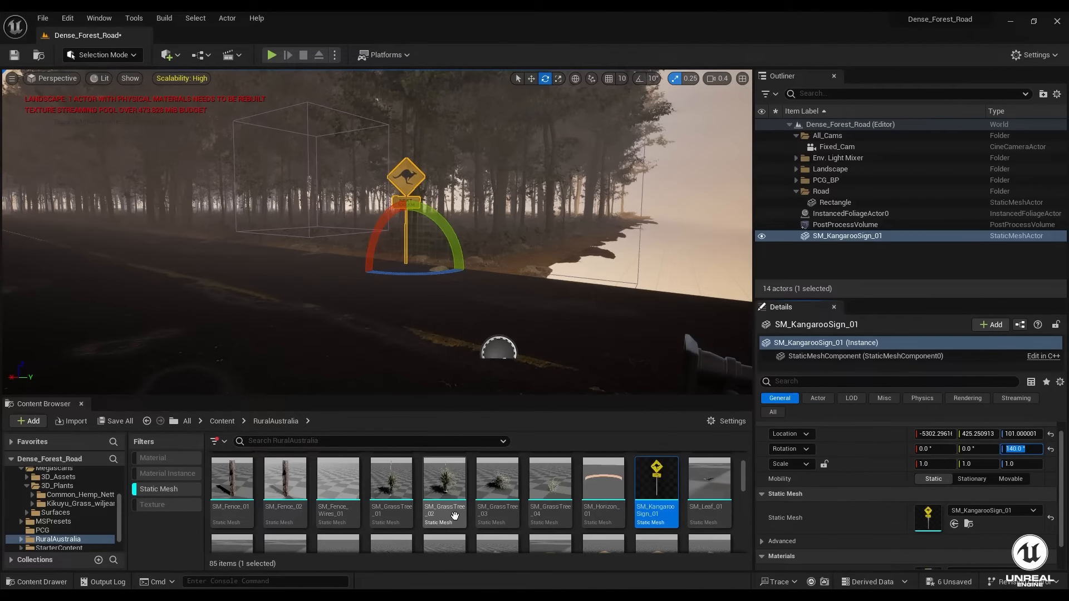
scroll(455, 516, down, 1)
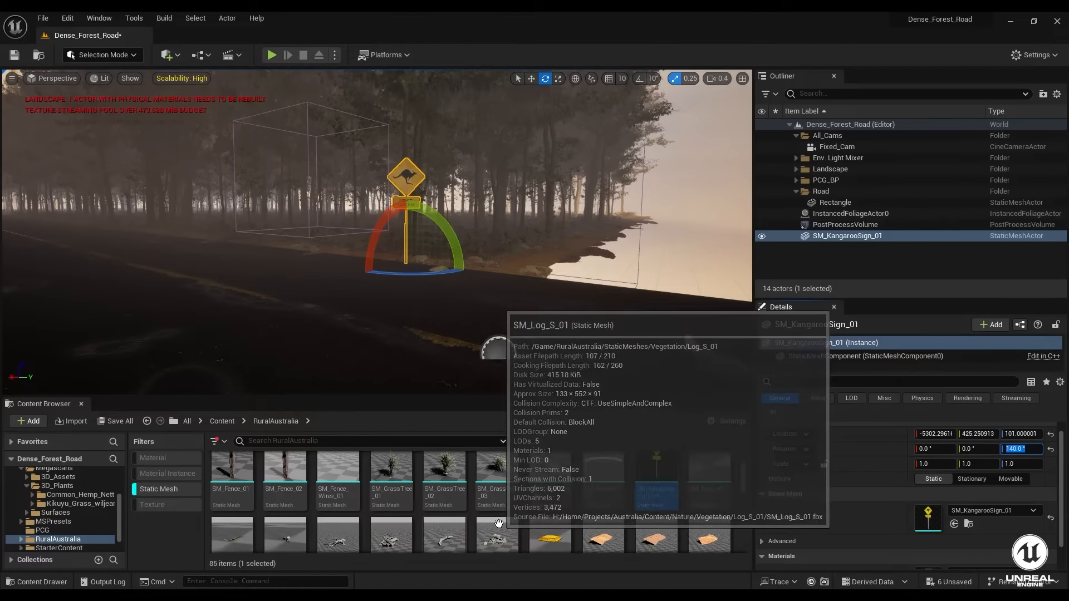
scroll(501, 520, down, 1)
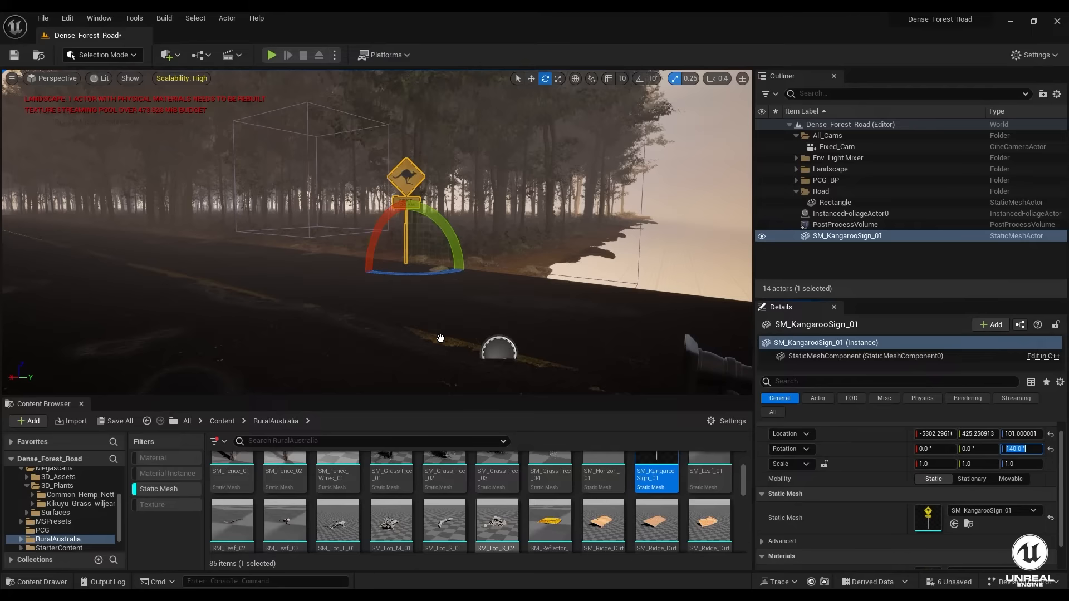
right_drag(305, 306, 140, 306)
key(w)
key(a)
key(d)
key(a)
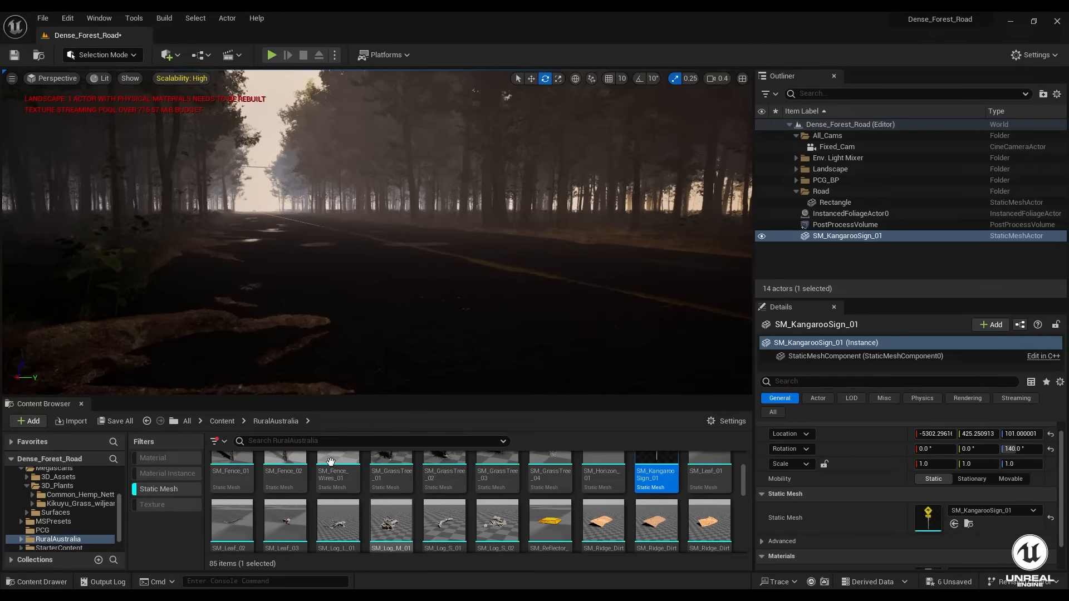
drag(391, 521, 187, 288)
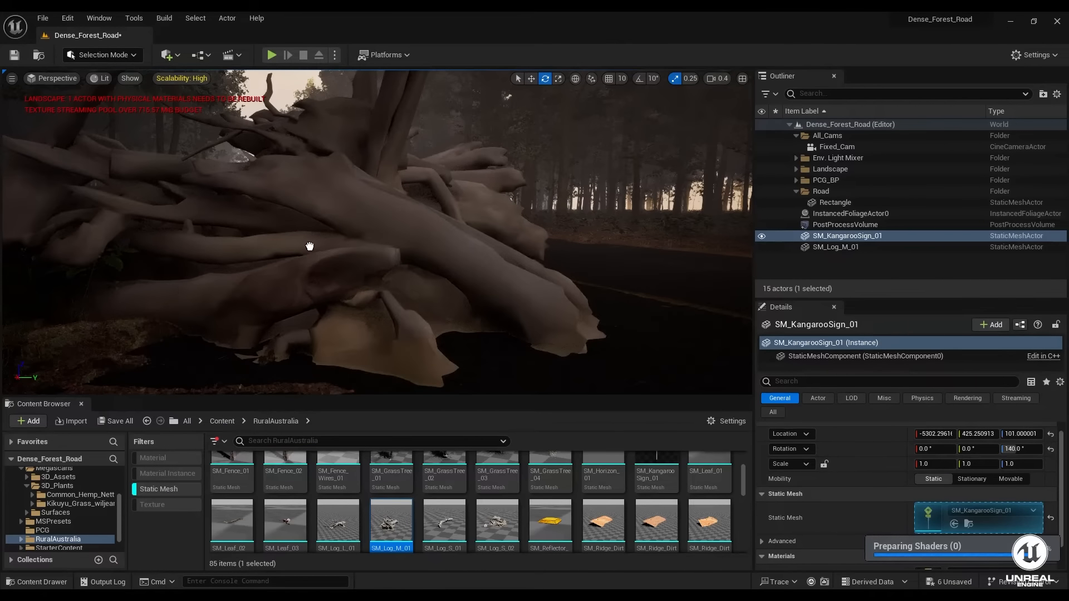
scroll(310, 246, down, 5)
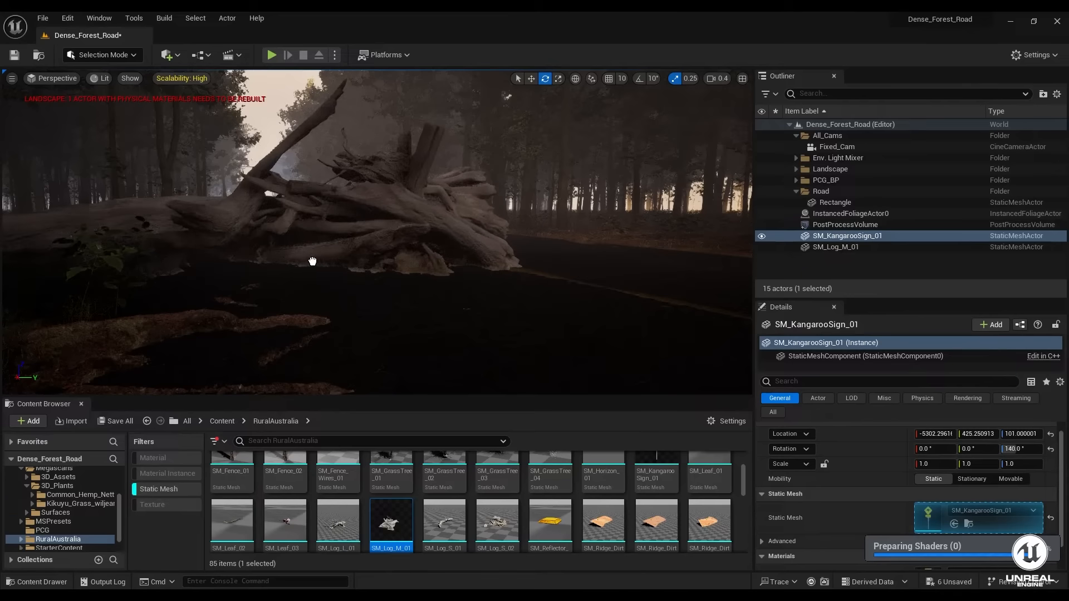
drag(313, 261, 329, 257)
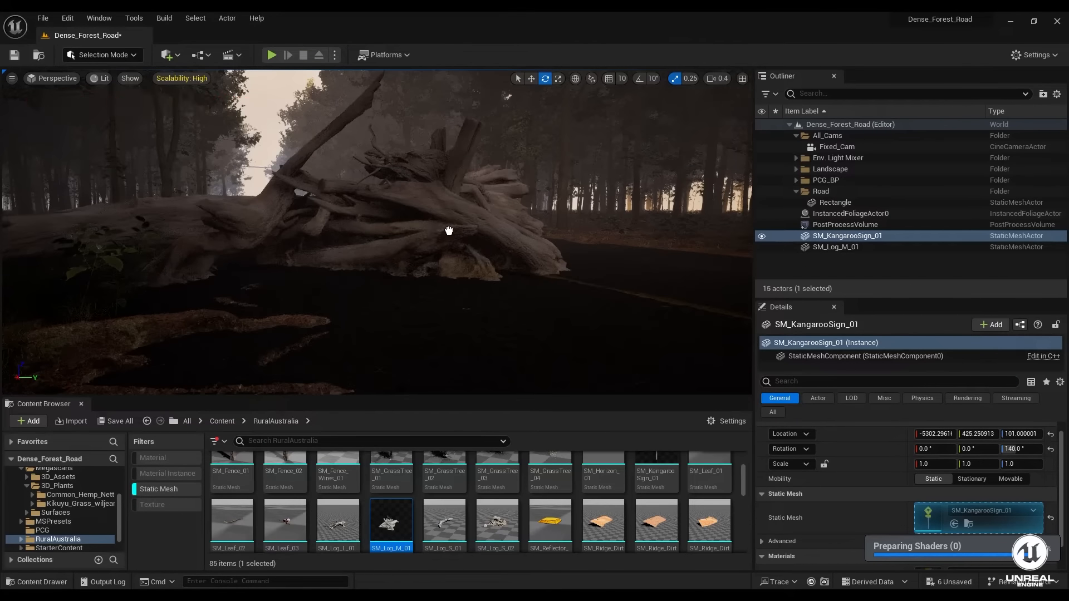
scroll(449, 230, down, 5)
drag(458, 230, 562, 241)
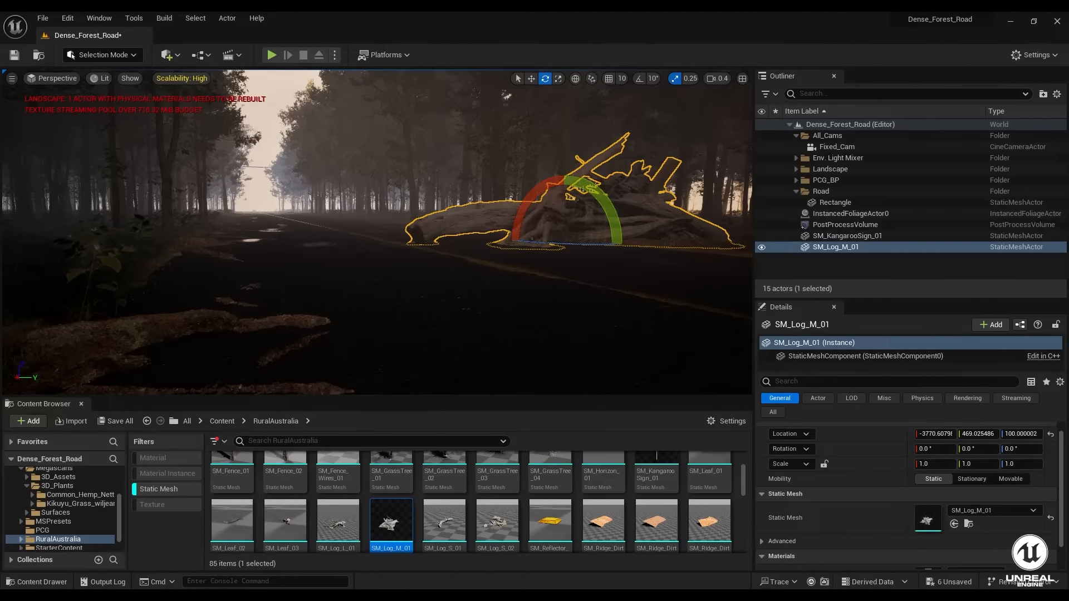
- Move the log outward to the road's edge, to about X -3800.9, Y 651.8, and turn it about 27.4° around Z
key(w)
key(d)
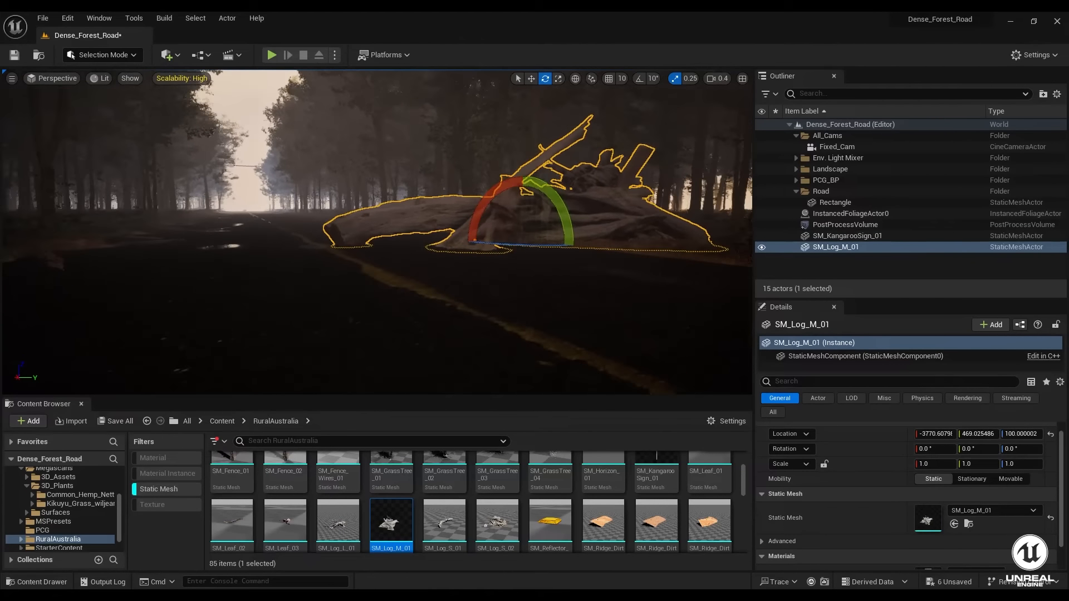
key(w)
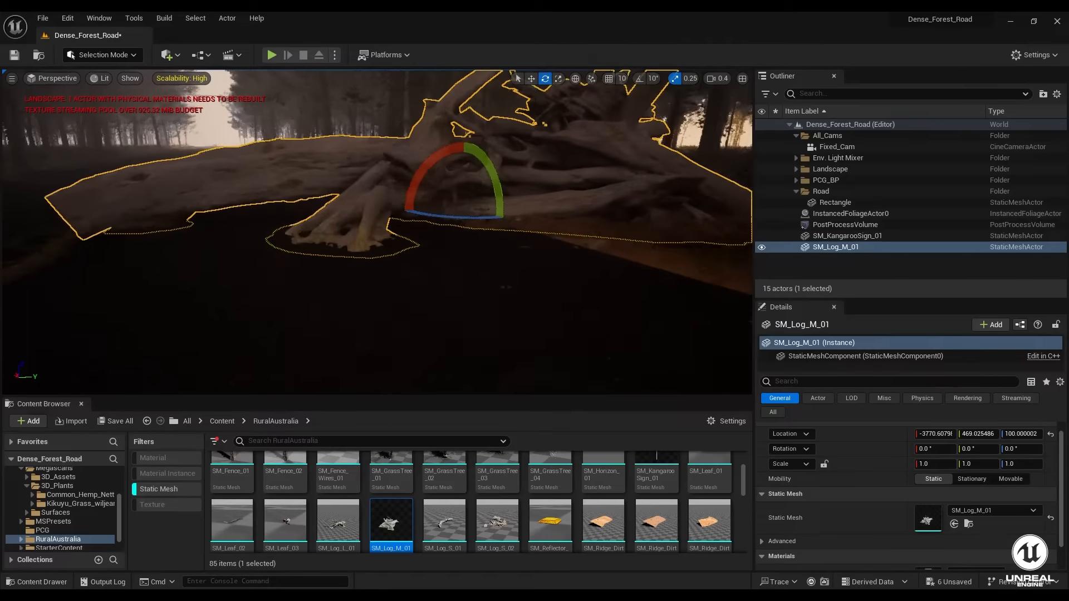
key(a)
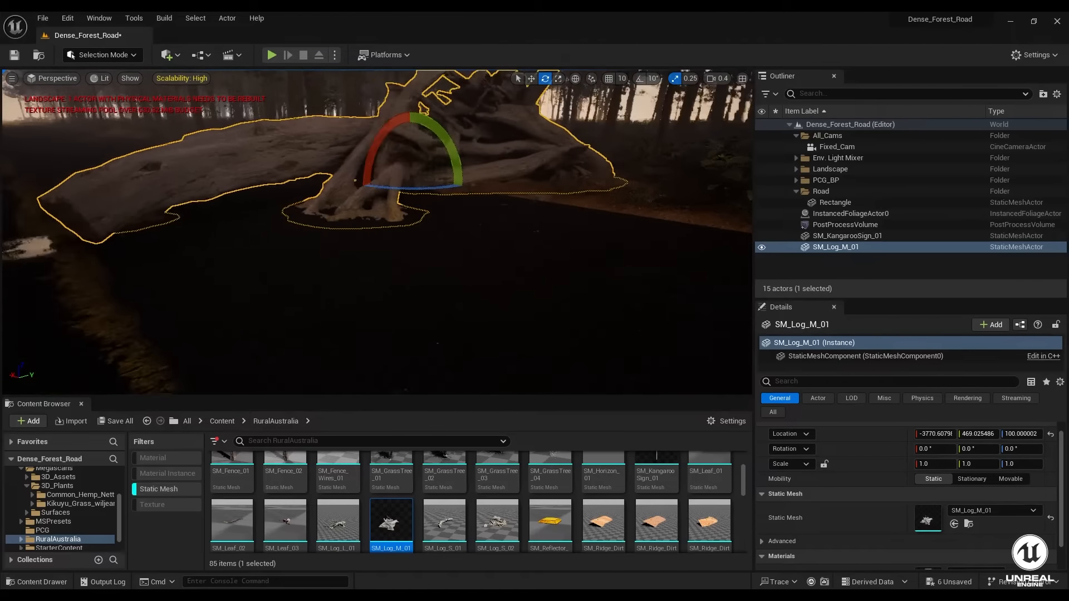
key(d)
key(a)
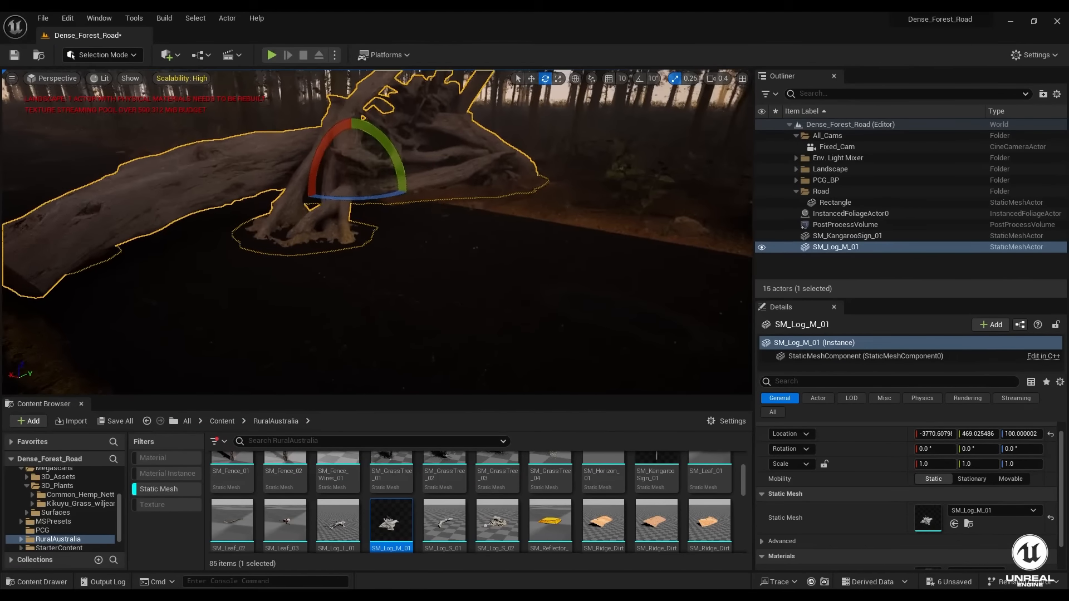
key(a)
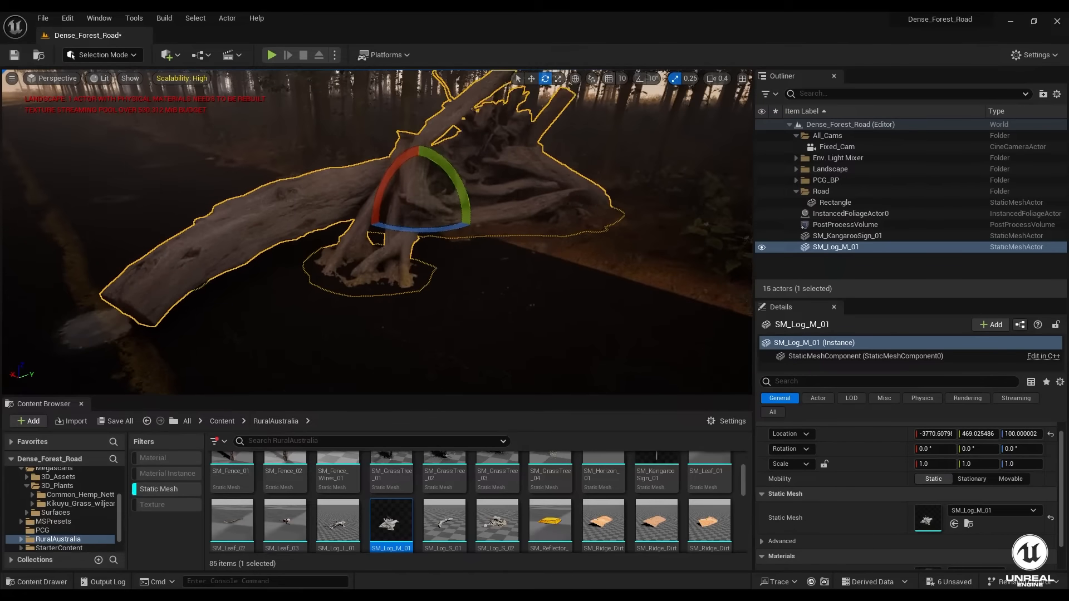
right_drag(553, 257, 554, 249)
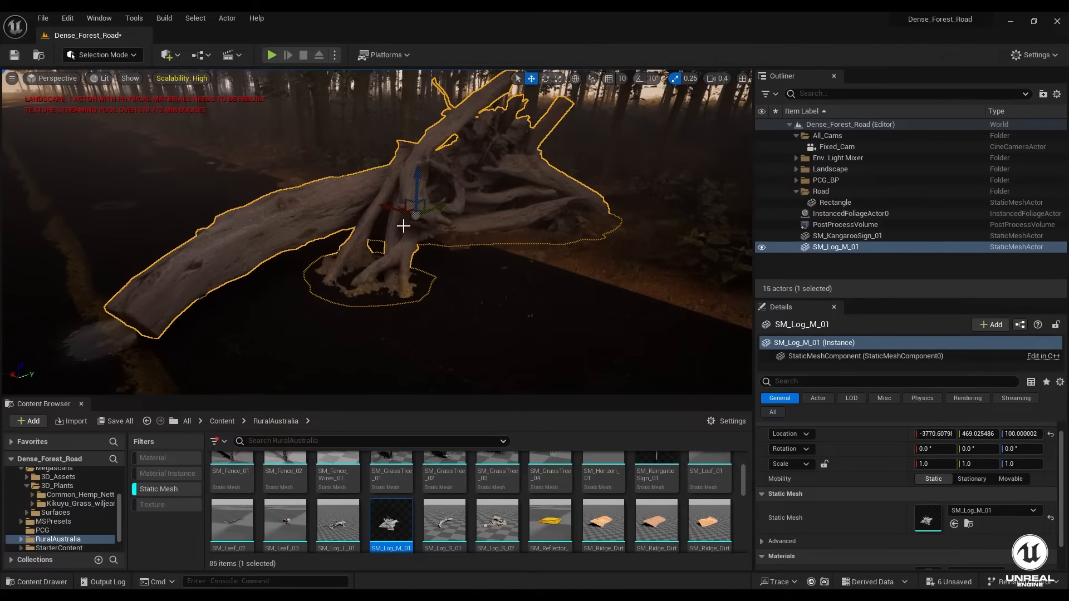
drag(437, 210, 467, 199)
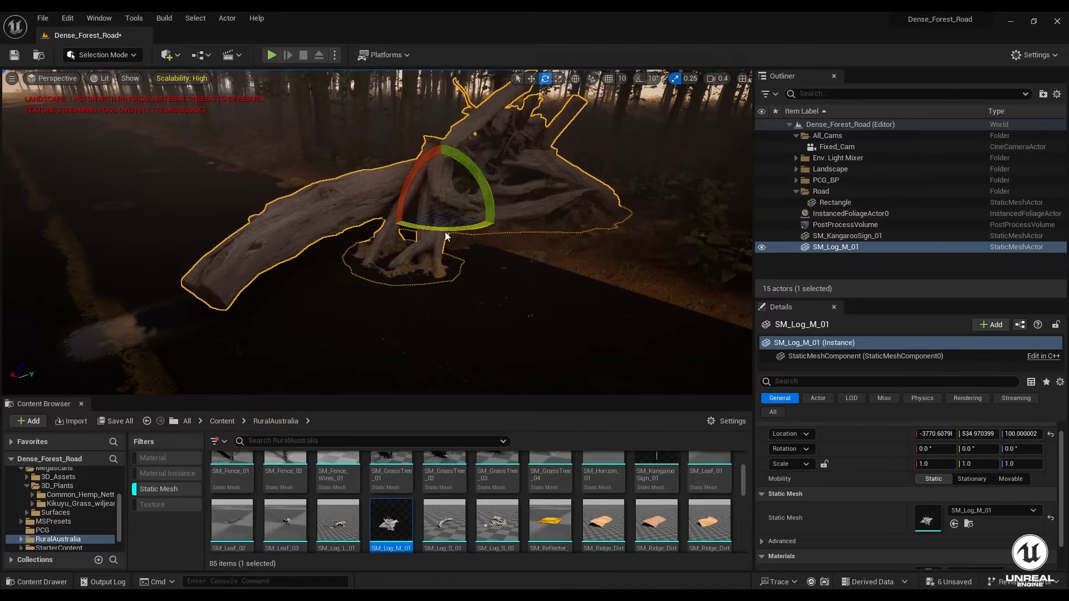
drag(446, 236, 396, 246)
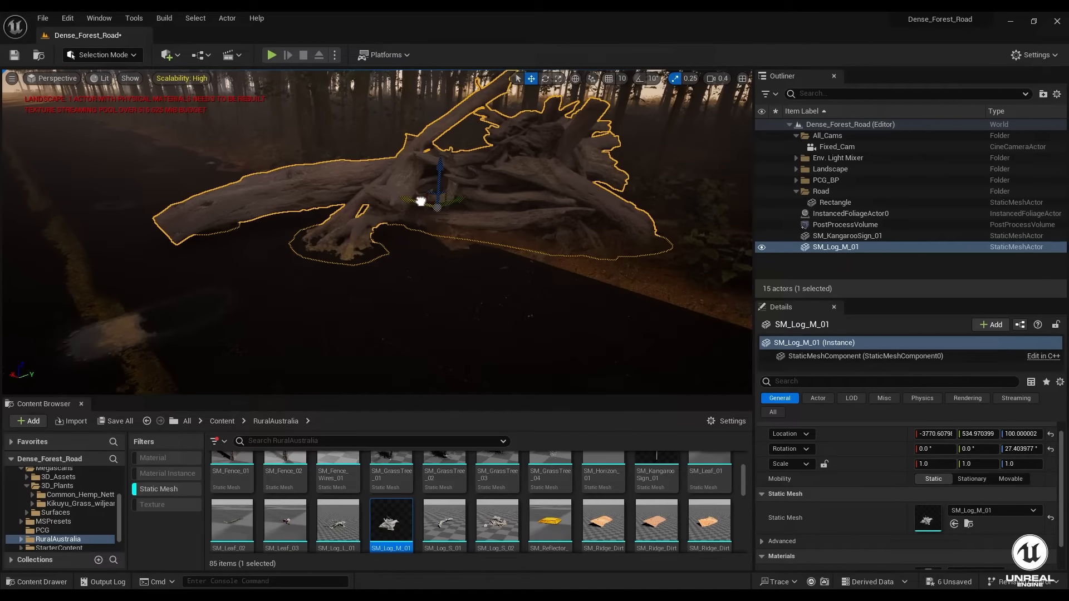
drag(421, 201, 512, 200)
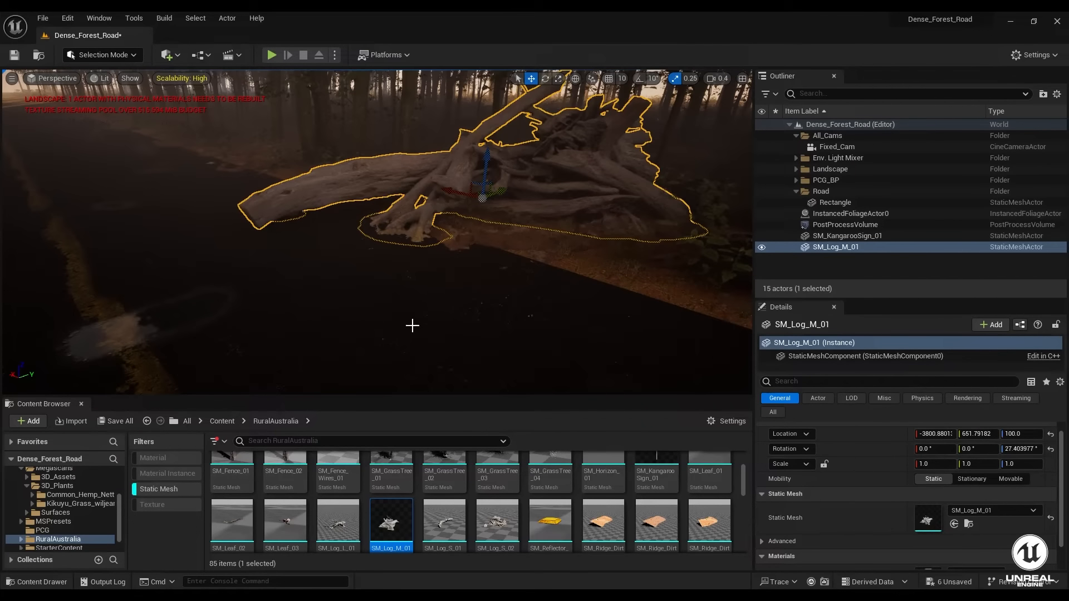
- Examine from close up how the log sits at the edge of the road
click(426, 305)
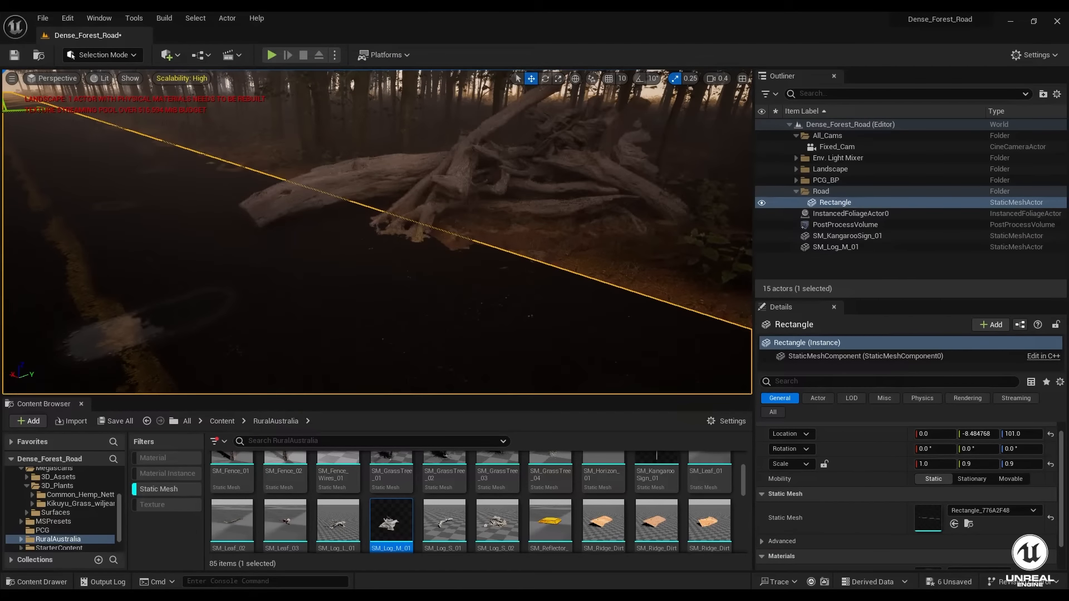
key(a)
key(a)
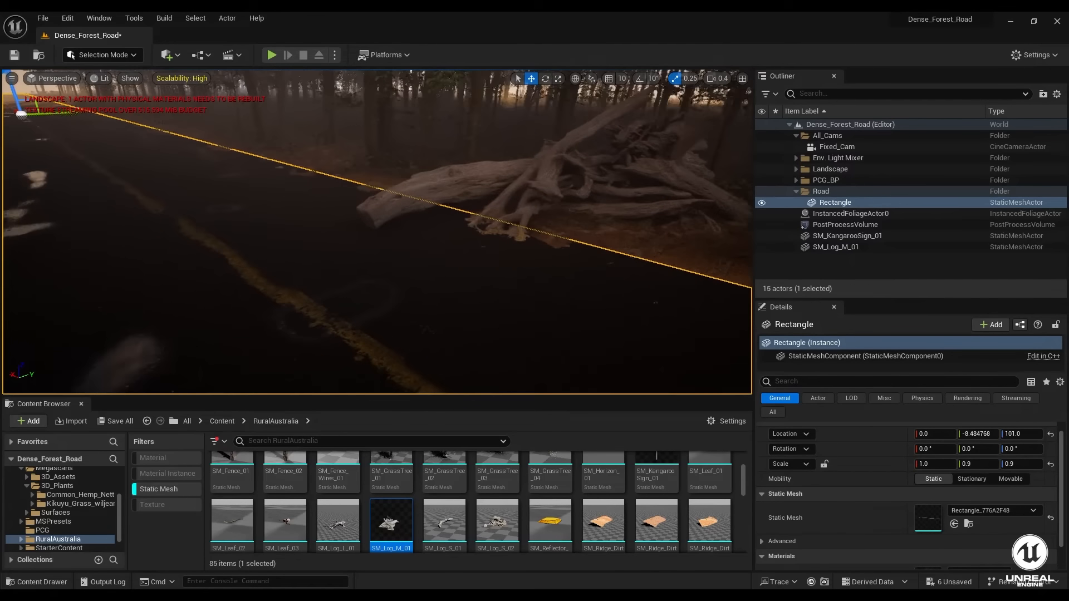
key(a)
key(d)
key(w)
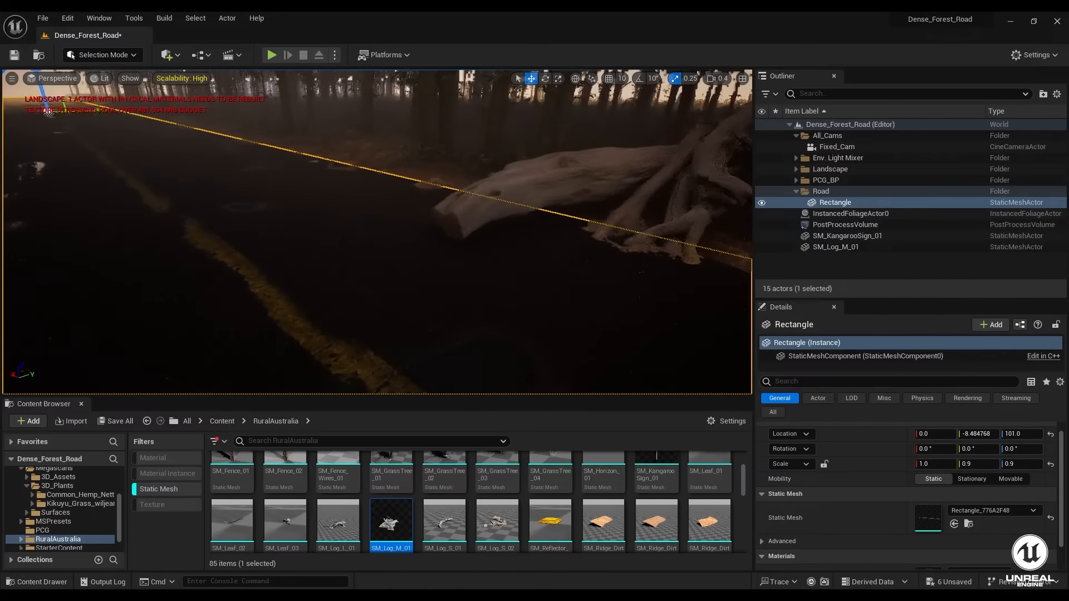
key(d)
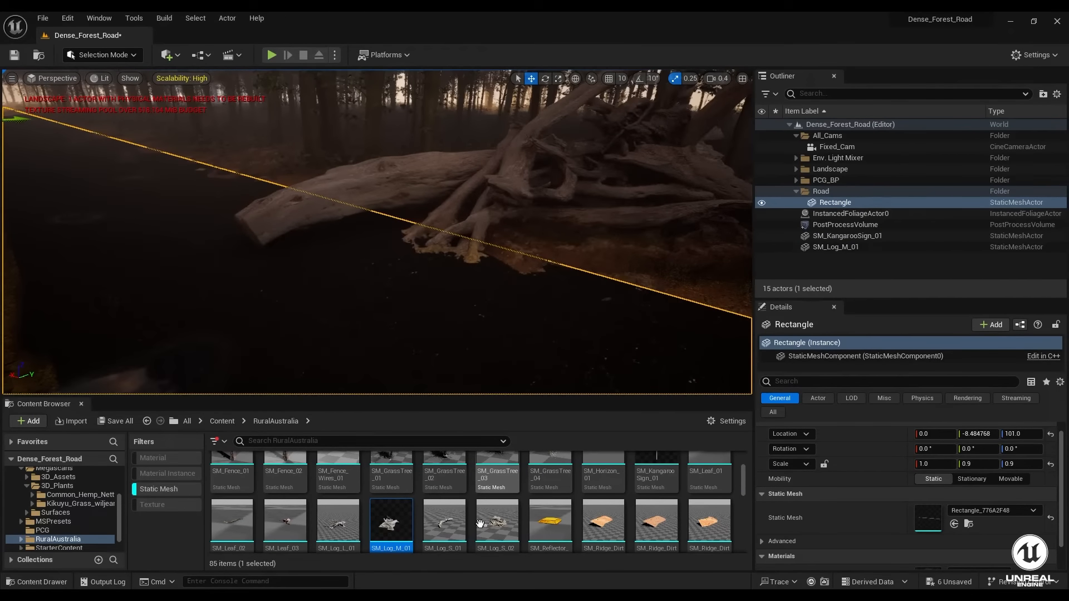
scroll(883, 516, down, 2)
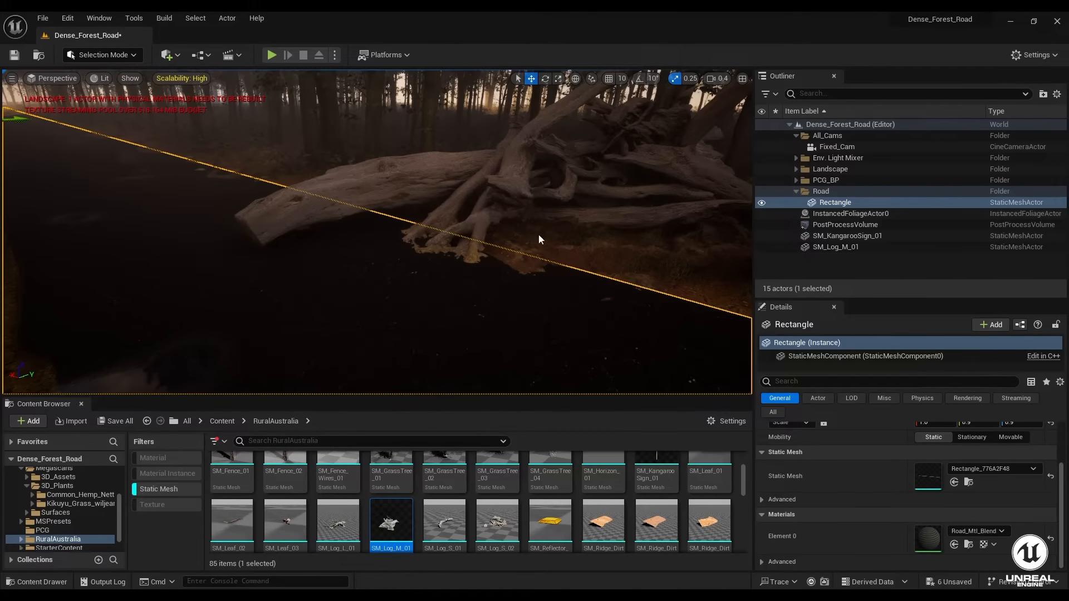
click(540, 186)
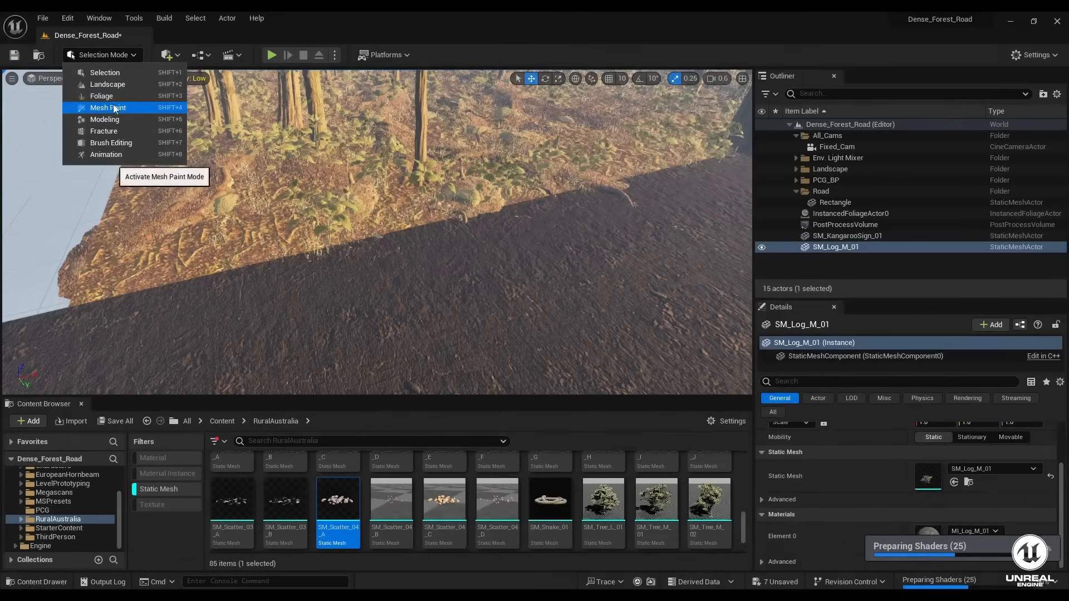
- Switch to Foliage mode and remove all existing foliage types from the palette
click(118, 95)
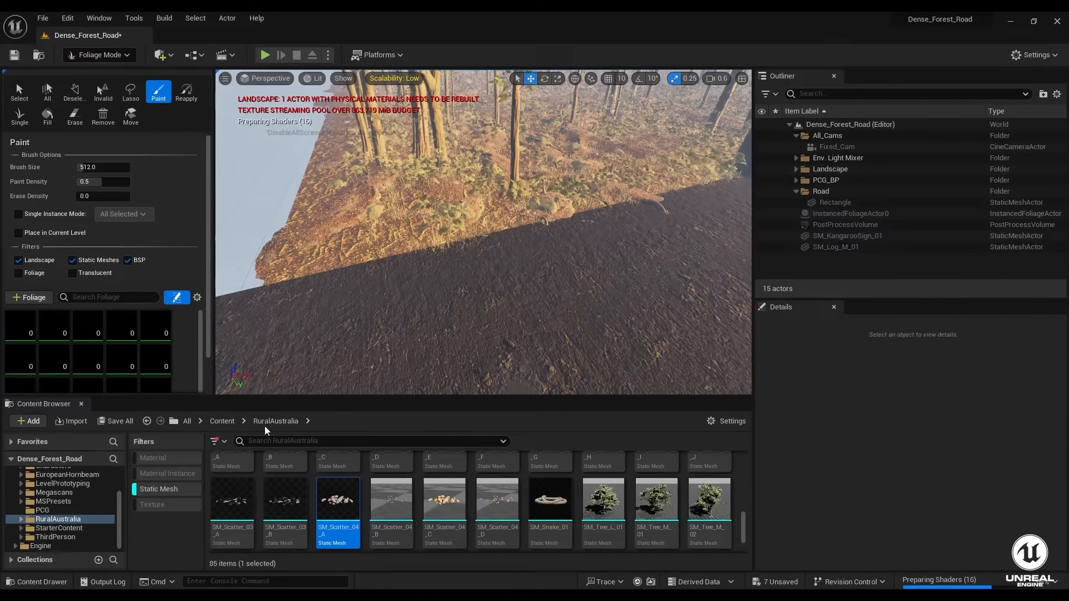
scroll(112, 351, down, 2)
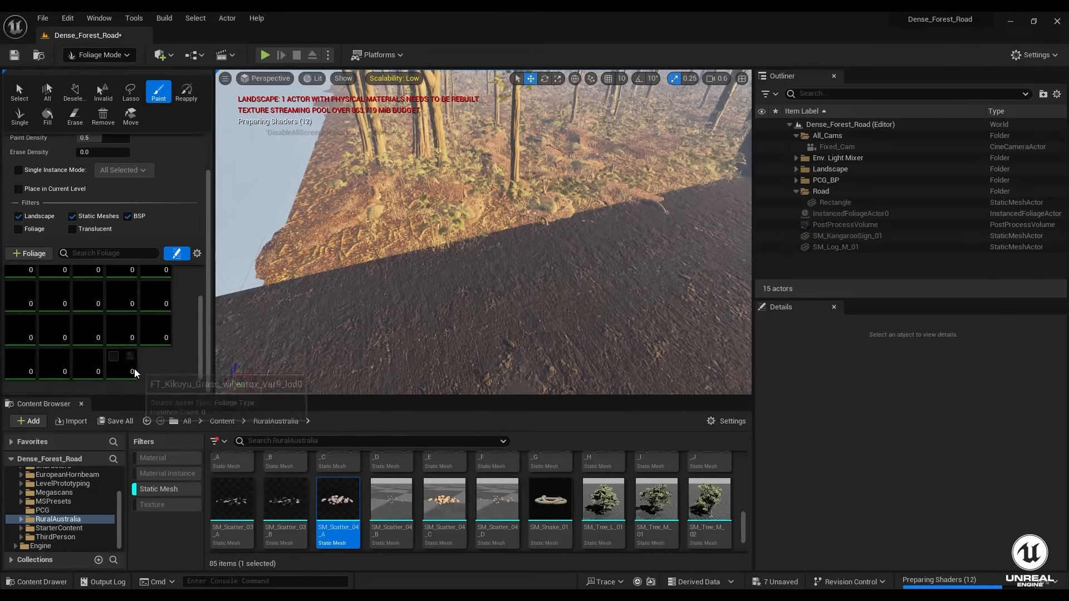
scroll(85, 344, up, 1)
key(ctrl+a)
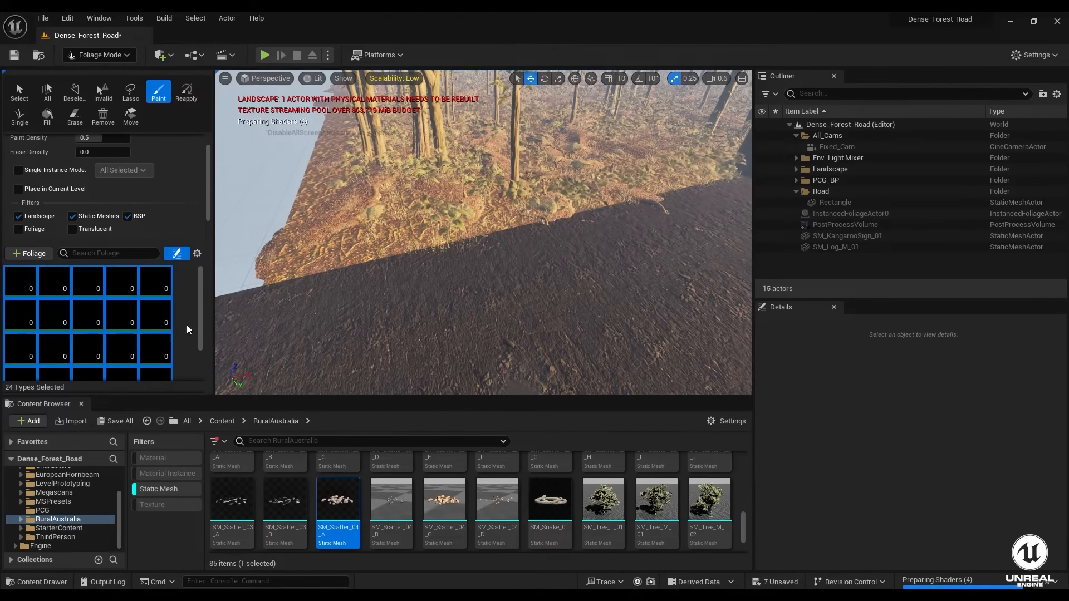
key(Delete)
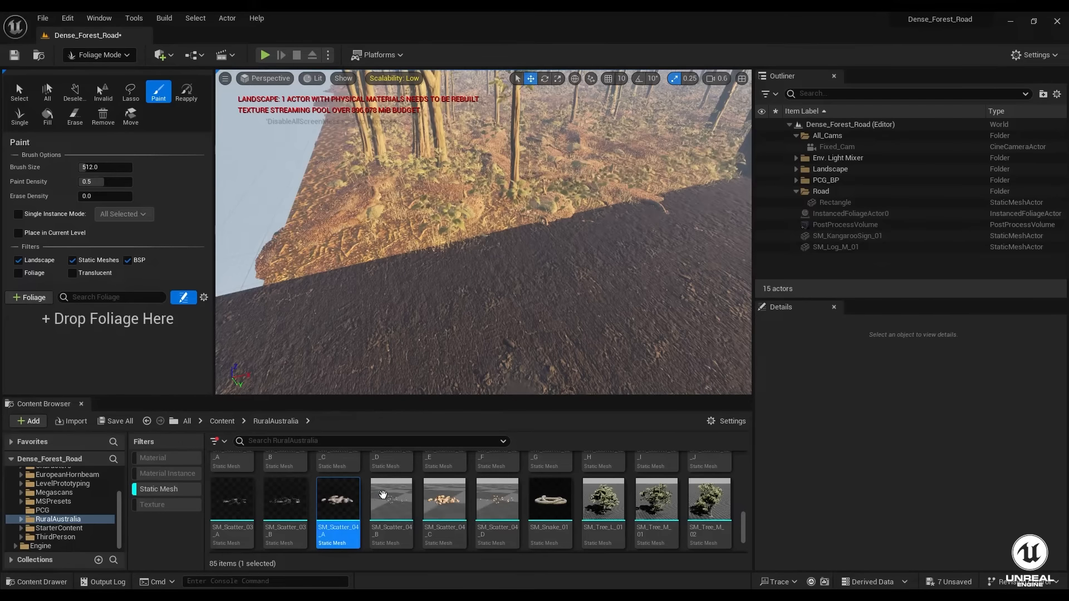
- Add the SM_Scatter_03_A, SM_Scatter_03_B and SM_Scatter_04_A static meshes as foliage types
click(285, 500)
ctrl+click(250, 509)
scroll(647, 503, up, 2)
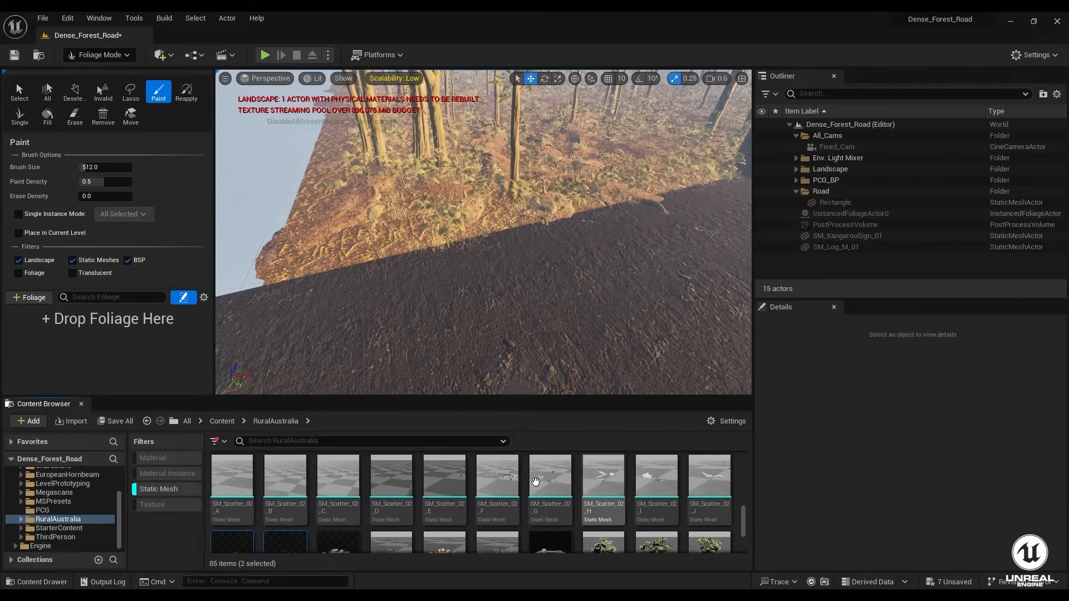
scroll(531, 490, down, 2)
ctrl+click(338, 484)
drag(338, 484, 94, 346)
- Set the minimum Scale X of all three scatter foliage types to 0.7
click(87, 325)
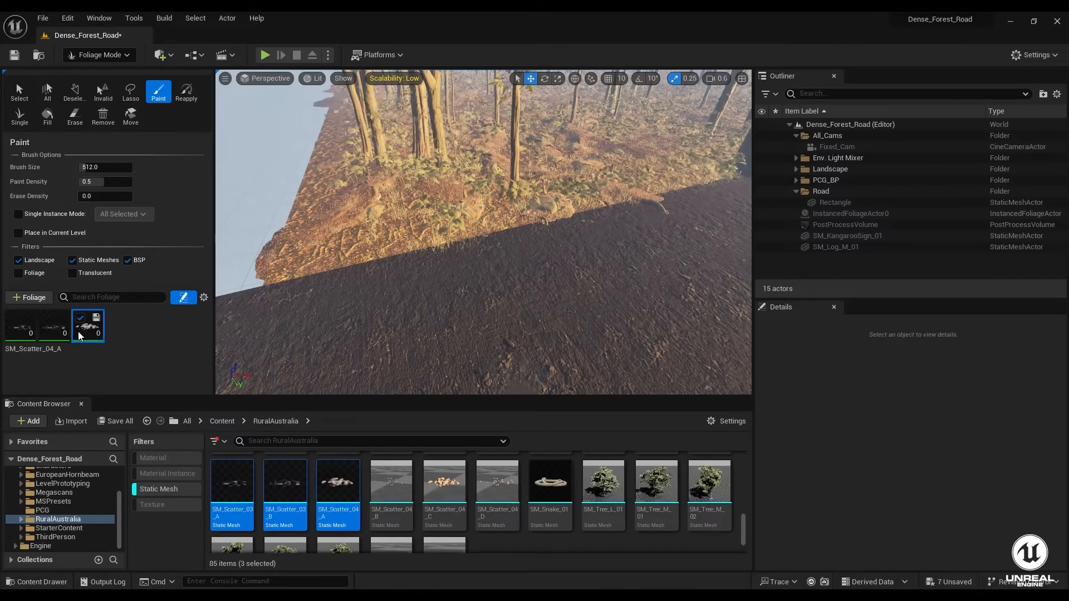
scroll(83, 329, down, 2)
shift+click(25, 295)
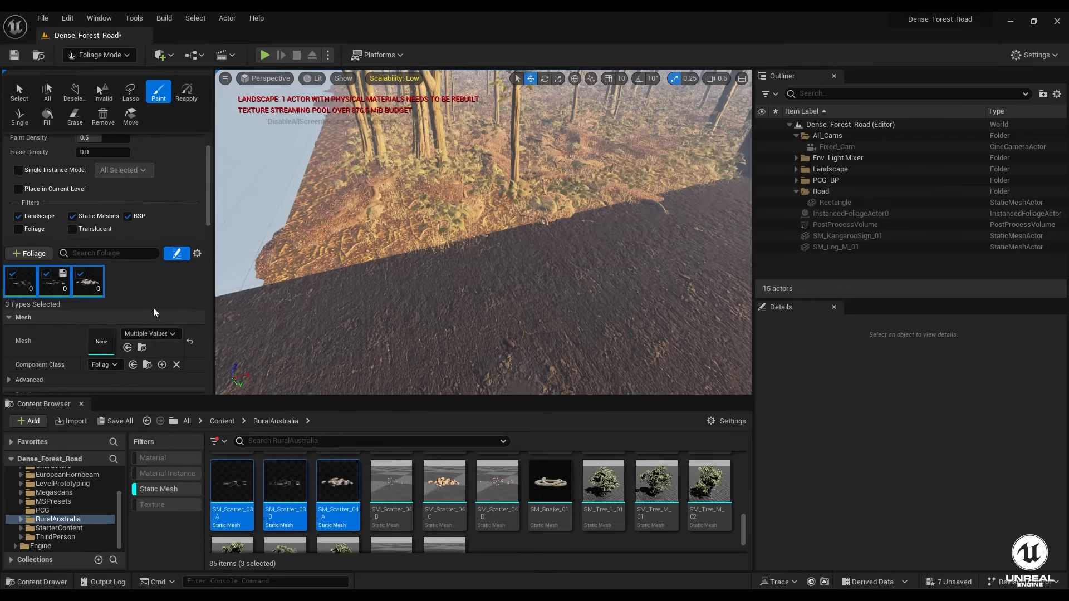
scroll(150, 350, down, 3)
scroll(150, 350, down, 2)
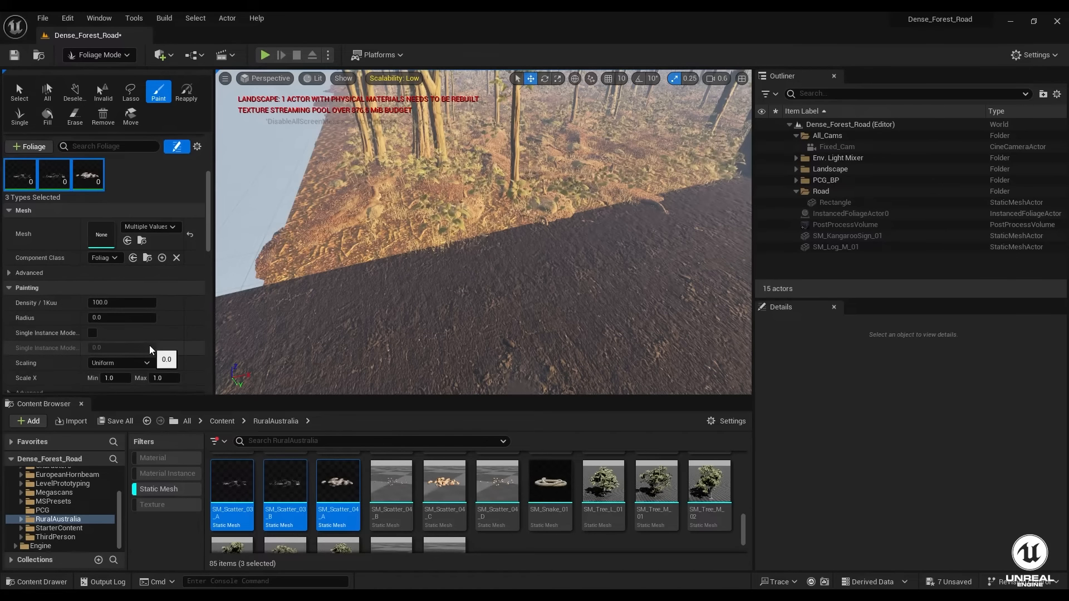
click(120, 343)
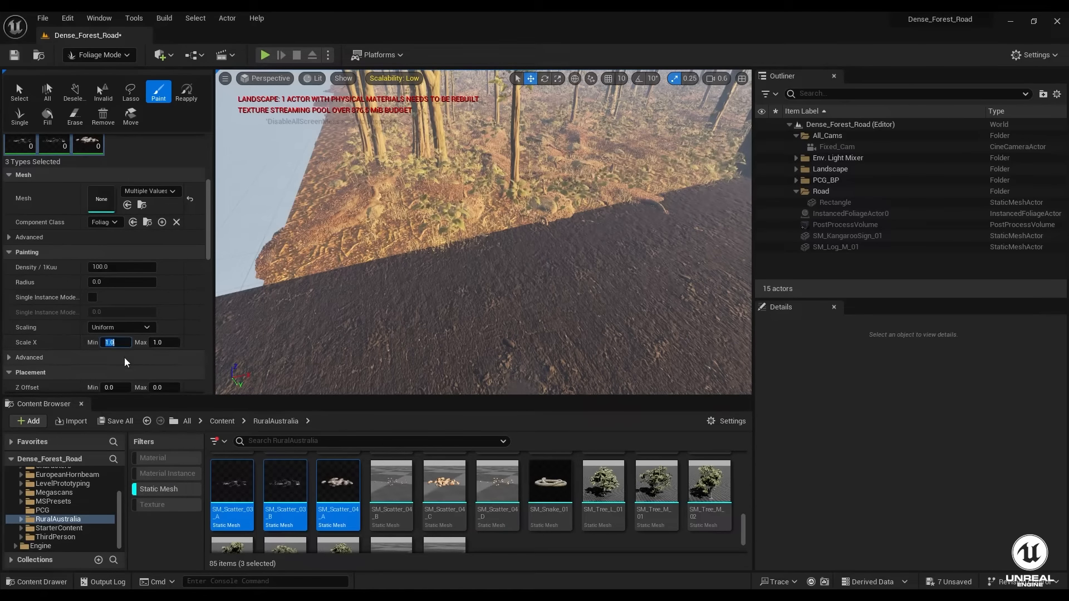
text(0)
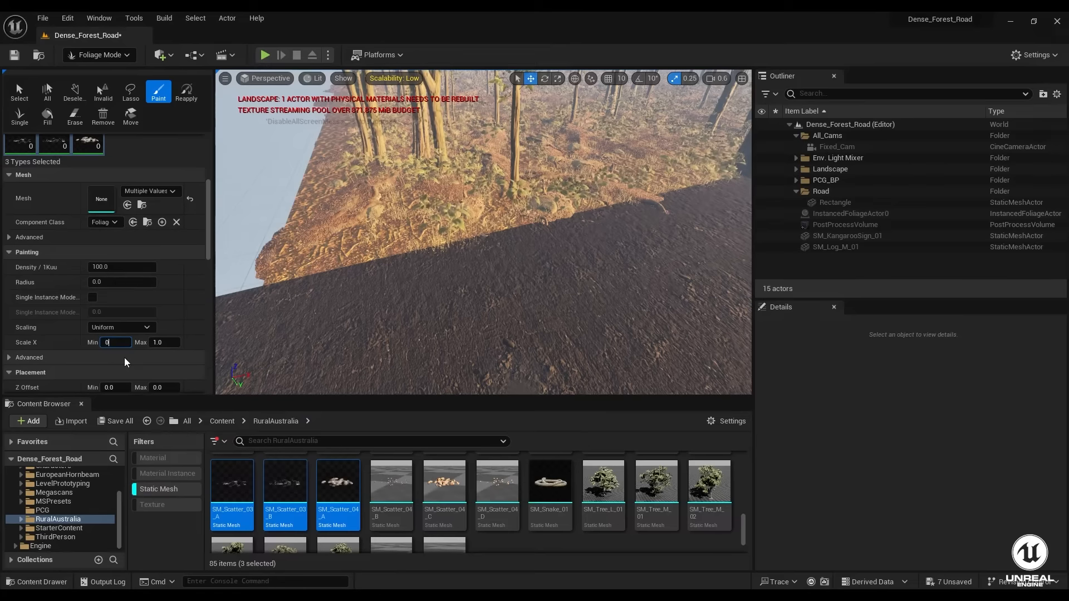
text(7)
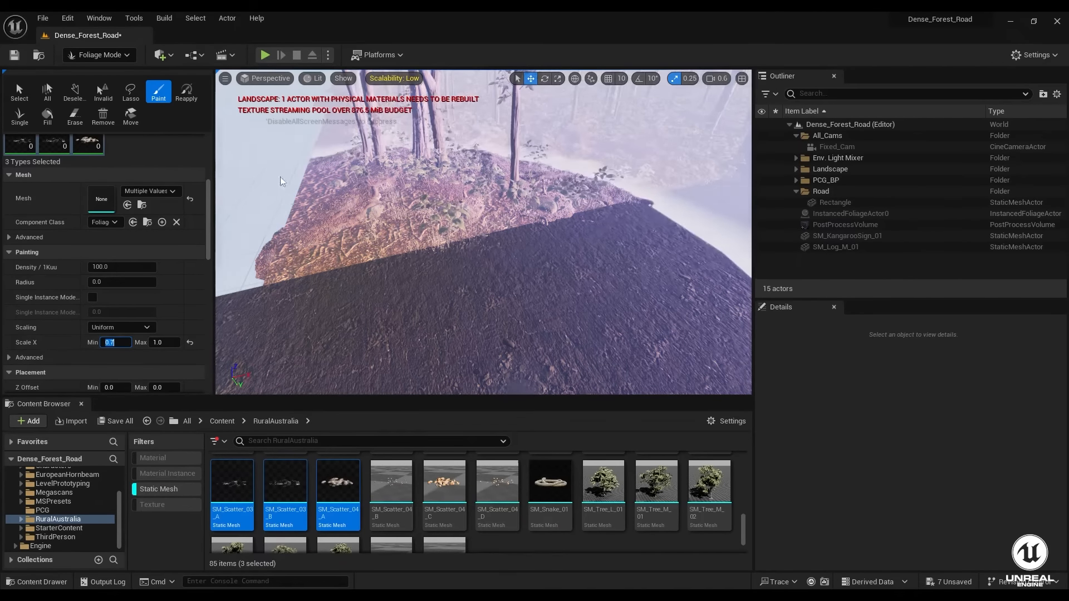
- Set the foliage paint brush size to 100
scroll(78, 244, up, 2)
scroll(79, 244, up, 4)
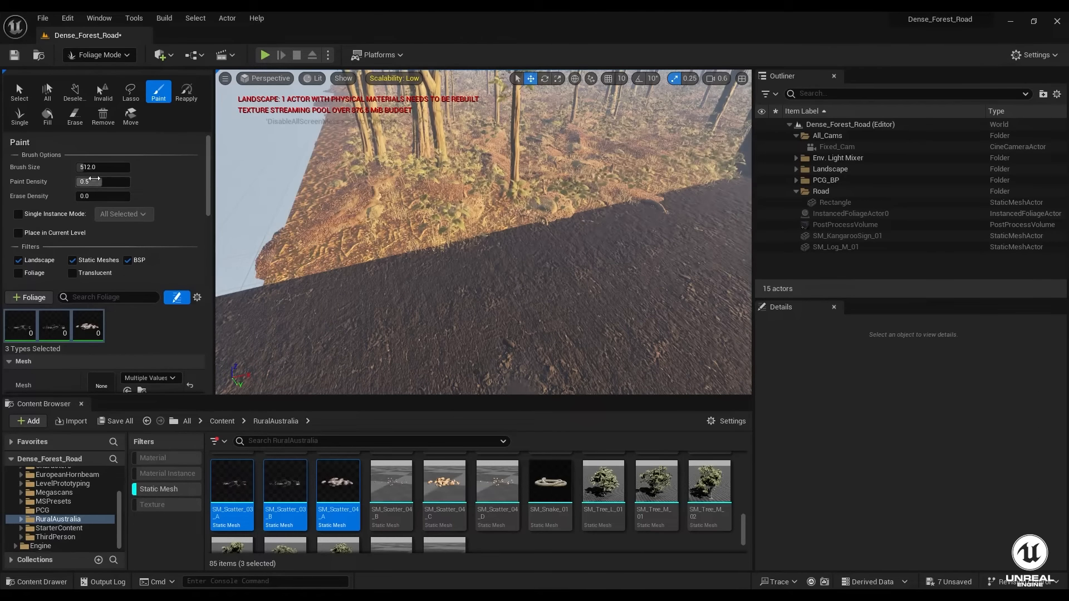
click(84, 167)
text(100)
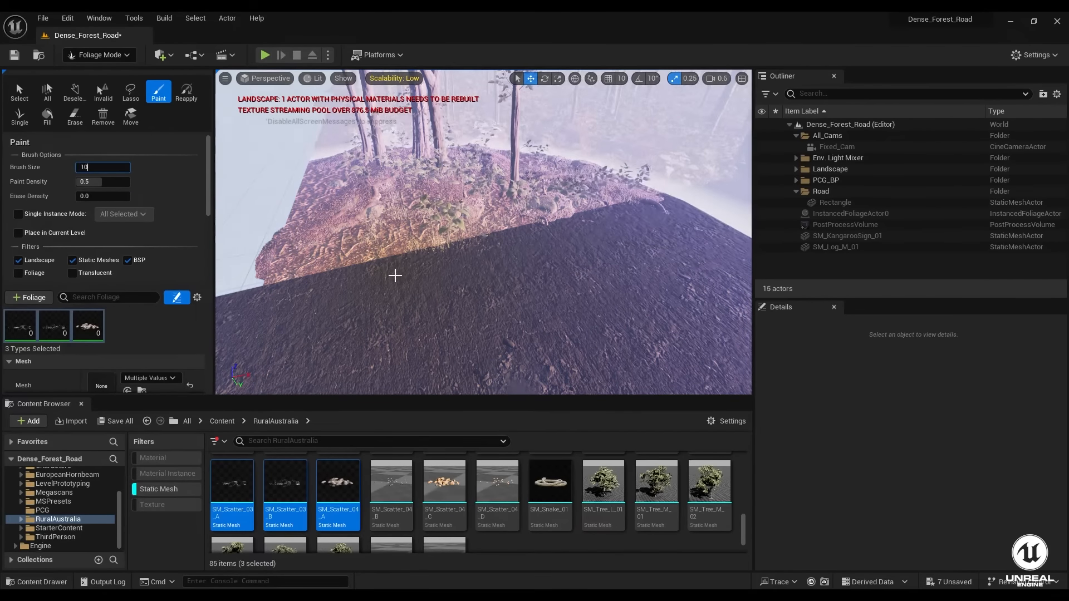
key(Return)
- Paint the three scatter foliage types as a strip of fallen leaves along the full road edge opposite the kangaroo sign
key(w)
mouse_move(440, 244)
right_down()
mouse_move(434, 256)
mouse_move(440, 244)
right_up()
click(447, 258)
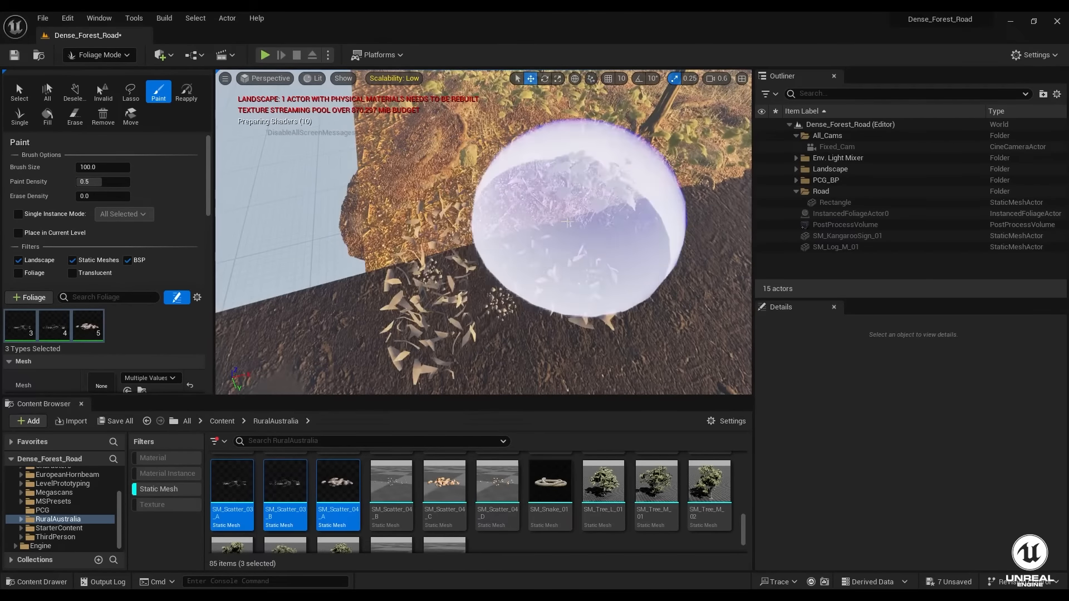
key(d)
right_drag(577, 224, 590, 223)
mouse_move(455, 225)
right_down()
mouse_move(446, 234)
mouse_move(455, 225)
right_up()
click(515, 191)
key(d)
right_drag(515, 191, 543, 190)
drag(389, 173, 485, 175)
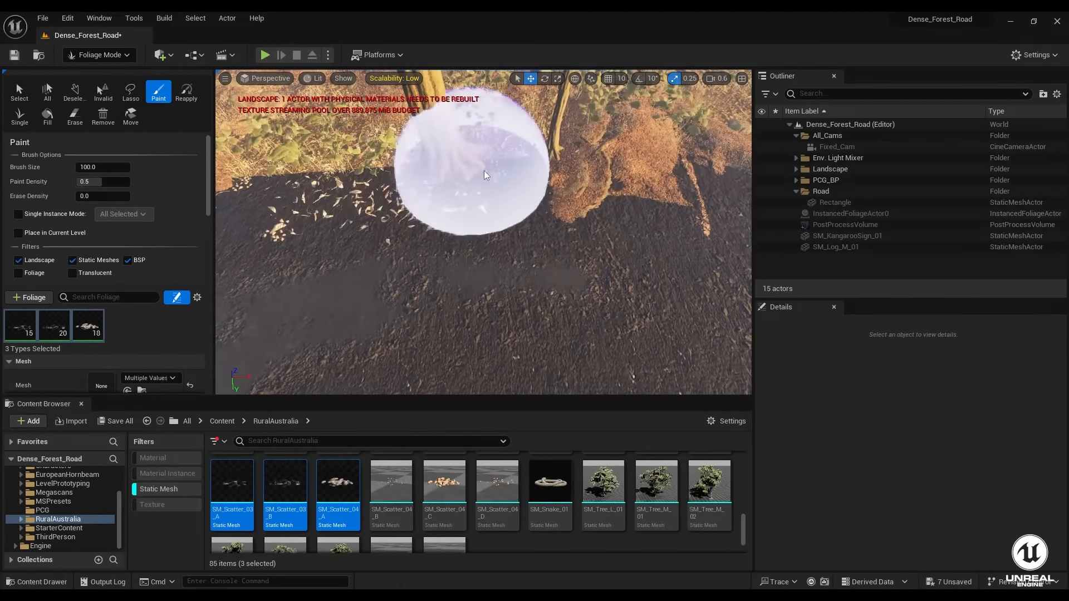
right_drag(639, 197, 635, 200)
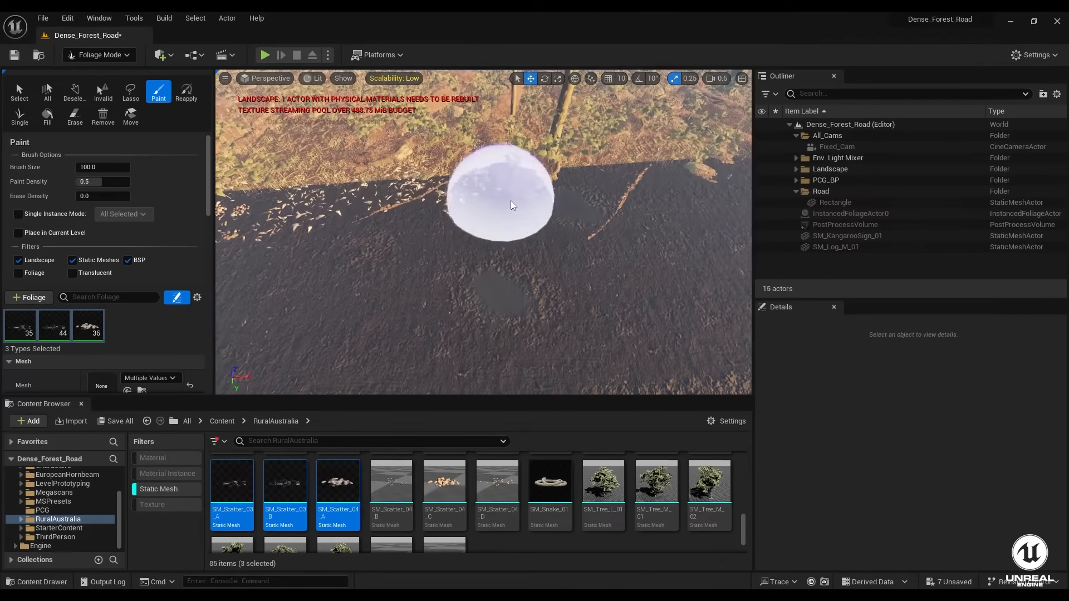
drag(616, 163, 486, 152)
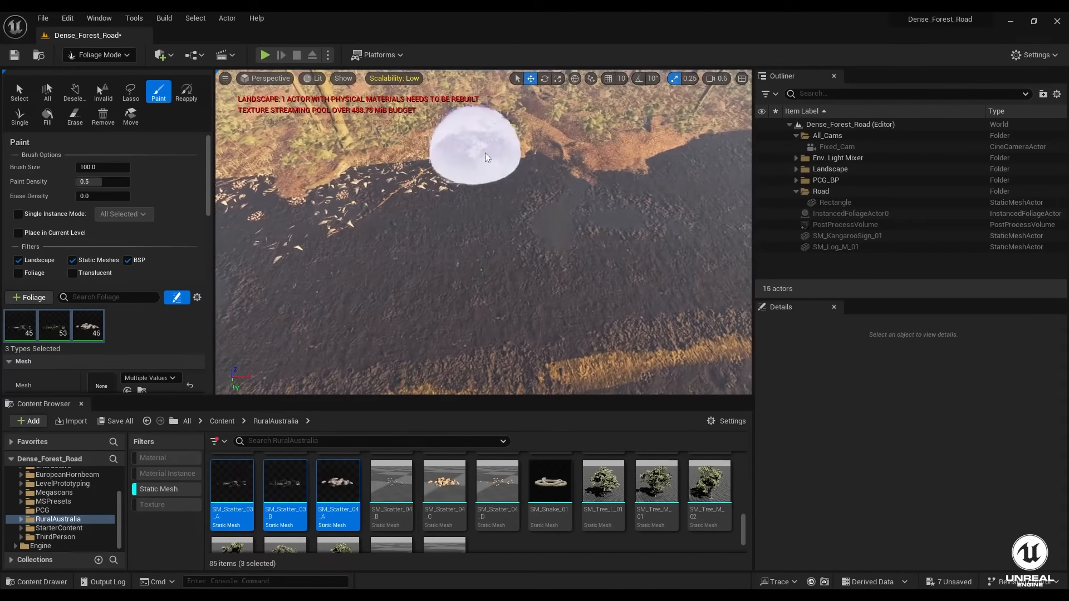
right_drag(624, 179, 687, 175)
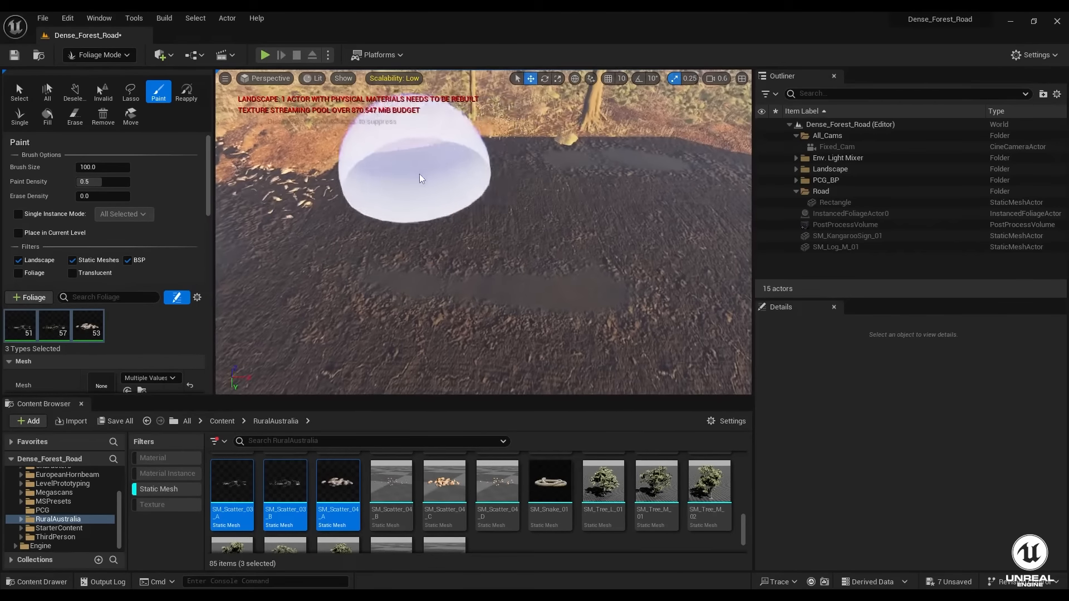
drag(420, 174, 616, 145)
right_drag(617, 145, 673, 148)
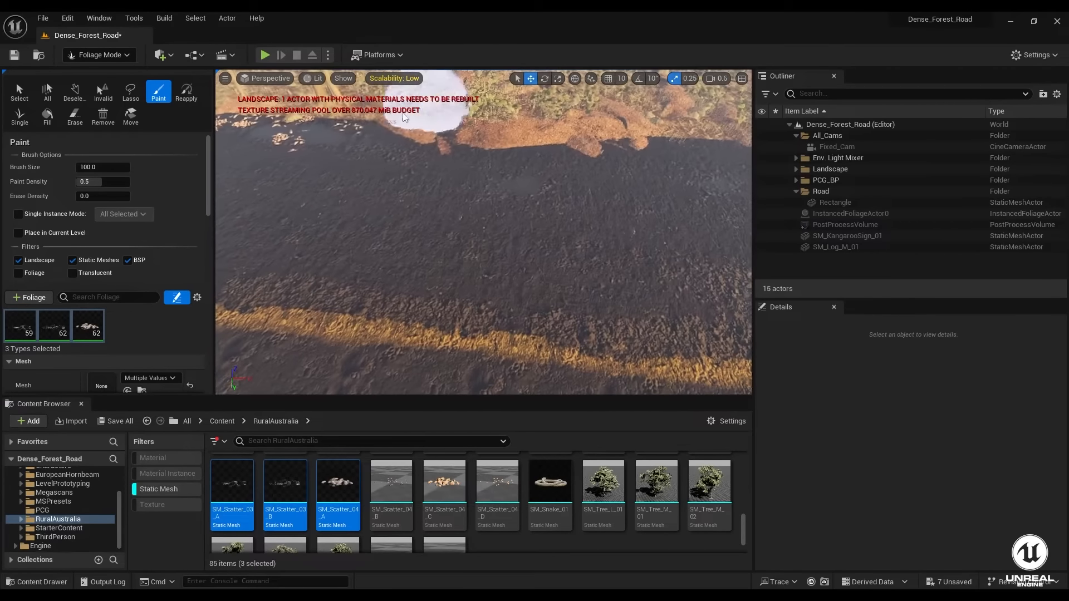
drag(441, 158, 627, 140)
right_drag(627, 140, 680, 141)
drag(598, 190, 619, 186)
right_drag(620, 186, 665, 188)
drag(484, 224, 567, 207)
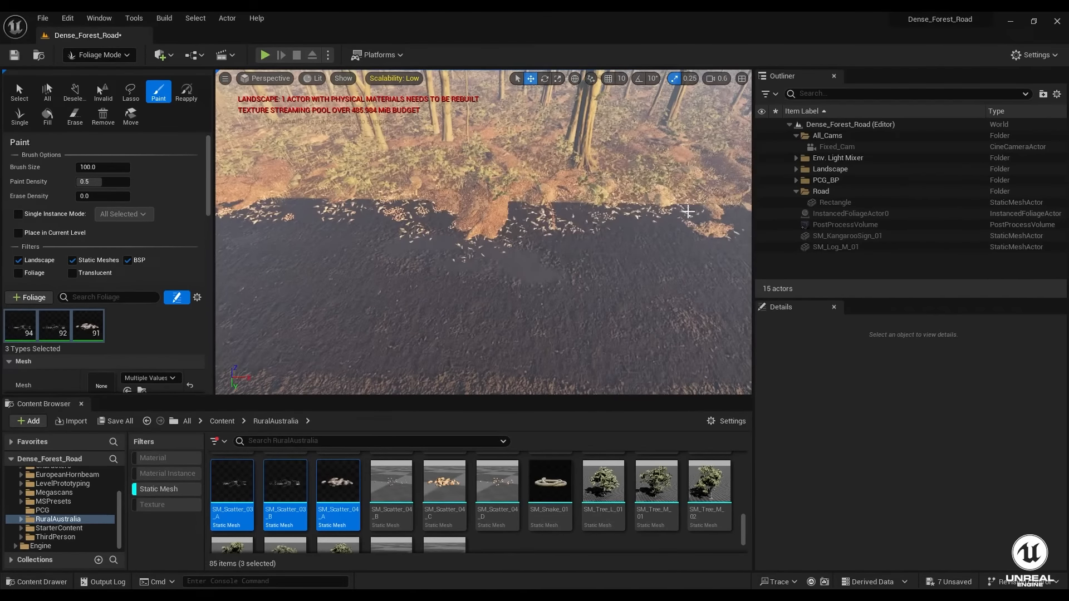
right_drag(689, 211, 724, 216)
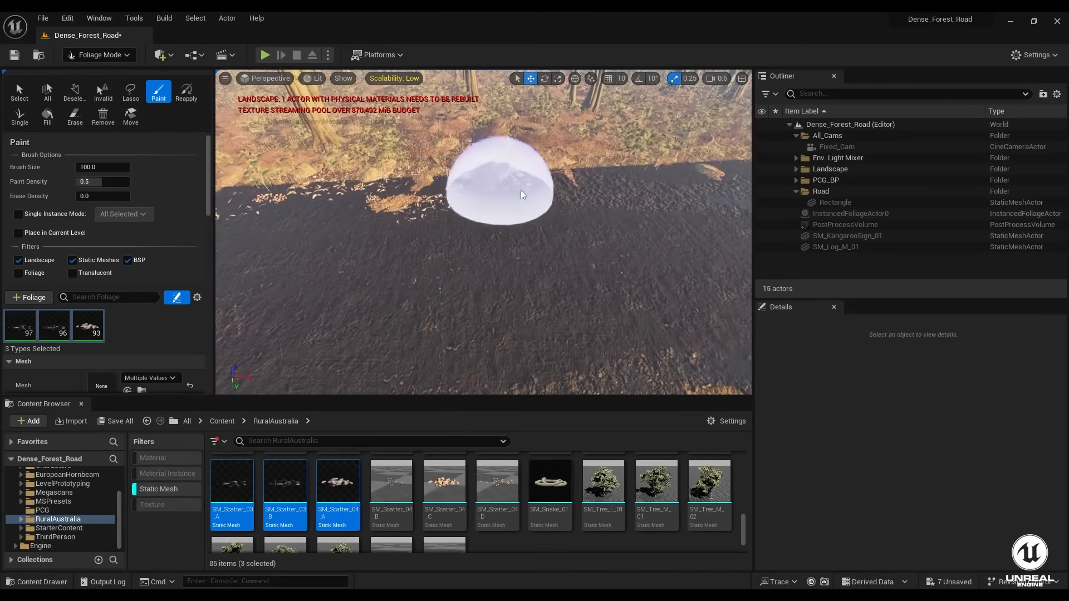
right_drag(658, 177, 529, 175)
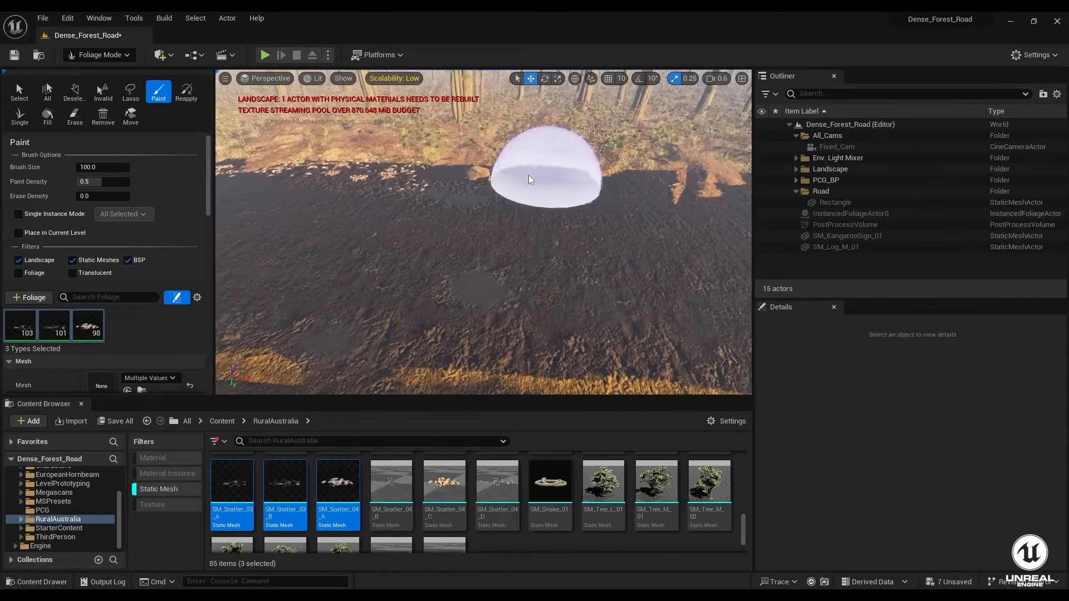
drag(559, 183, 681, 185)
right_drag(681, 185, 735, 189)
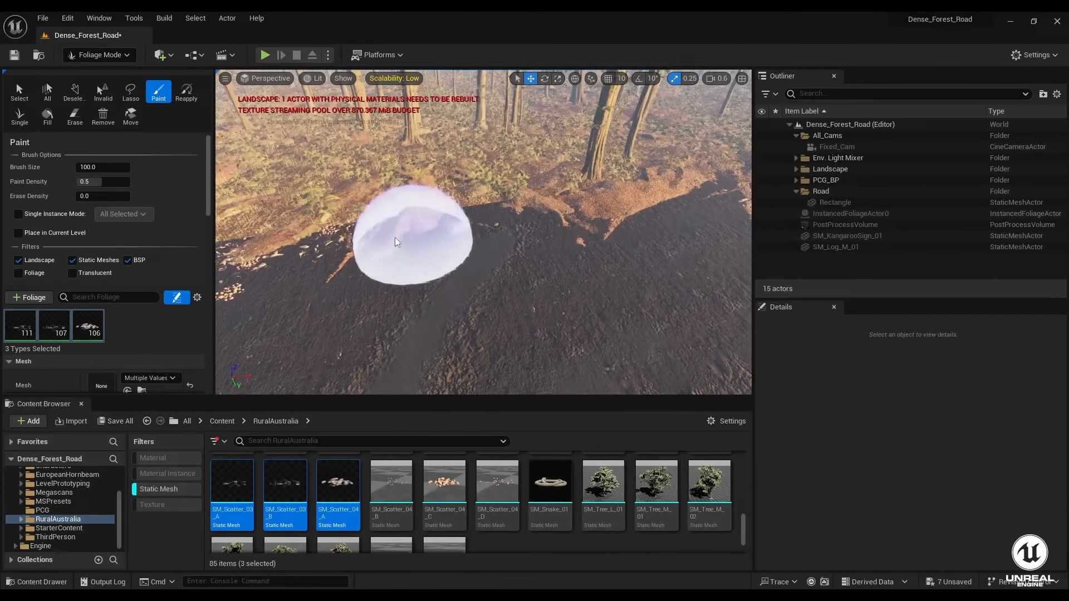
right_drag(413, 234, 447, 195)
drag(447, 194, 581, 167)
mouse_move(582, 167)
right_down()
mouse_move(591, 184)
mouse_move(388, 209)
right_up()
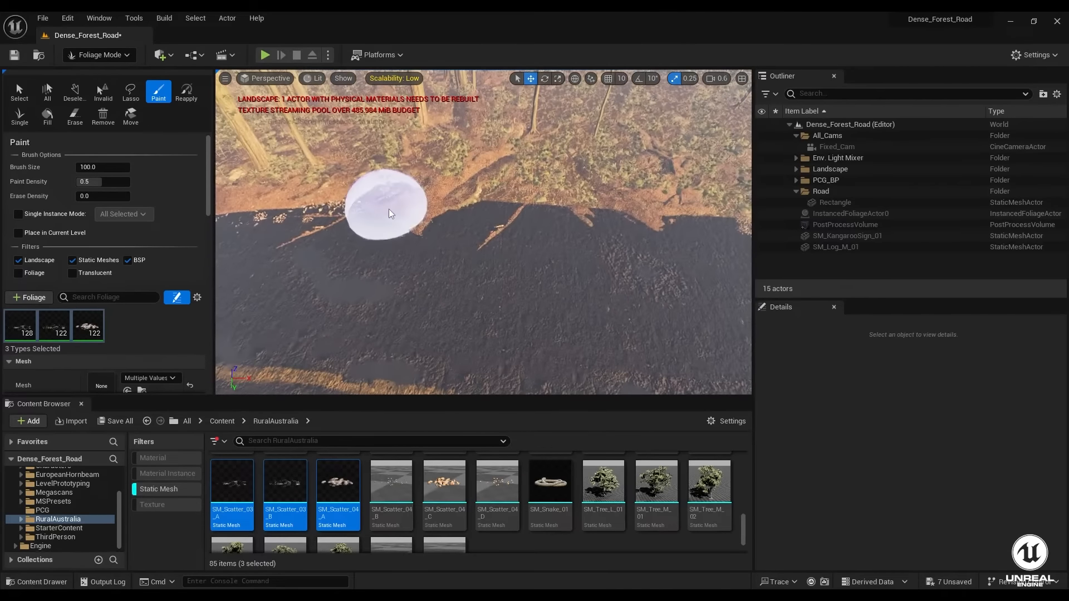
right_drag(680, 214, 557, 226)
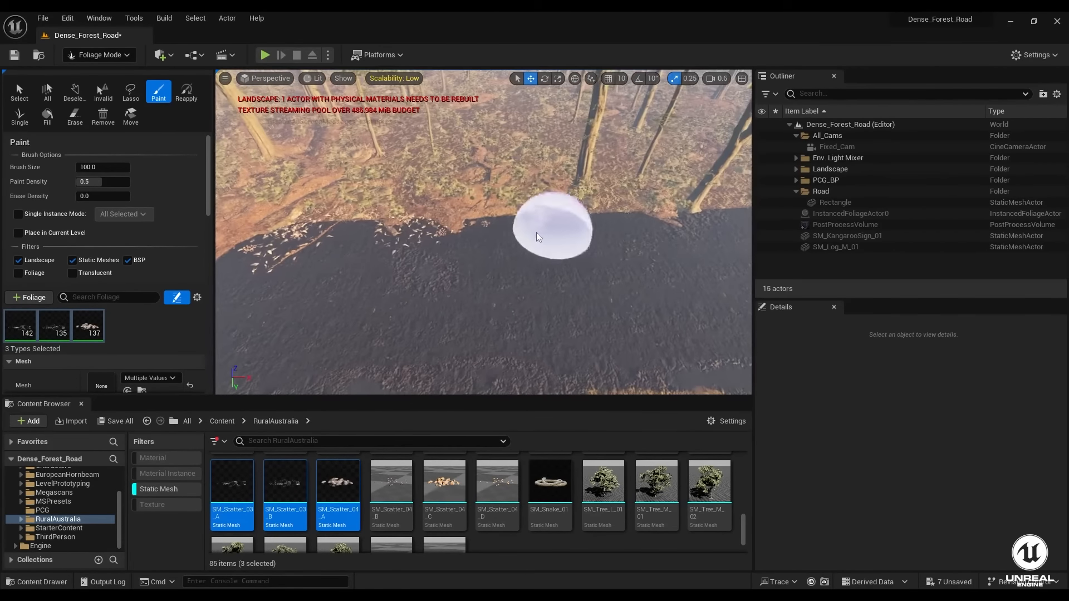
drag(535, 230, 485, 234)
mouse_move(485, 234)
right_down()
mouse_move(534, 217)
mouse_move(476, 240)
right_up()
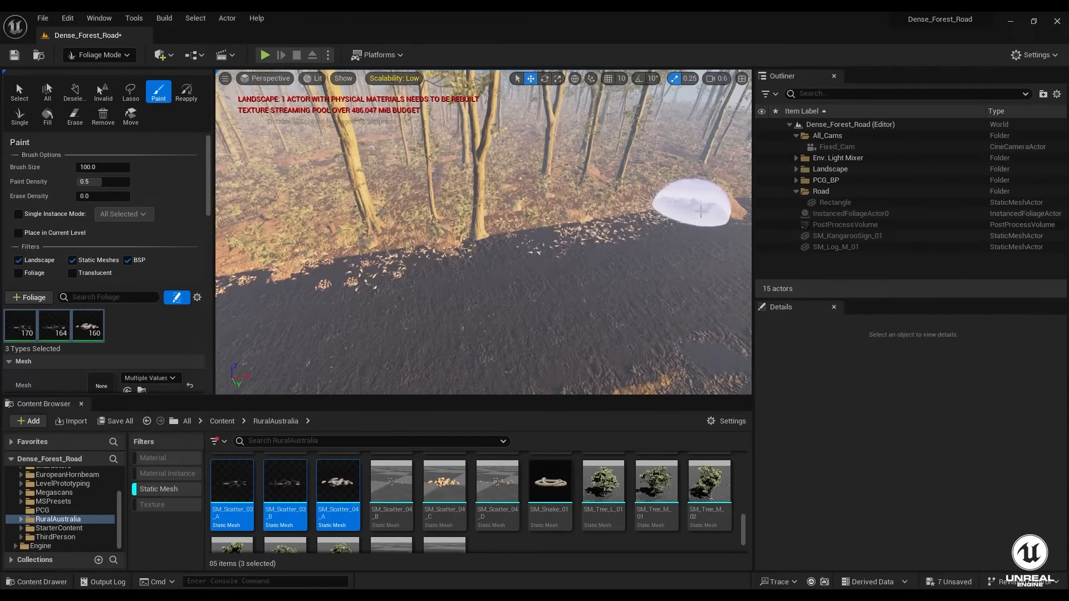
mouse_move(700, 211)
right_down()
mouse_move(688, 232)
mouse_move(715, 227)
right_up()
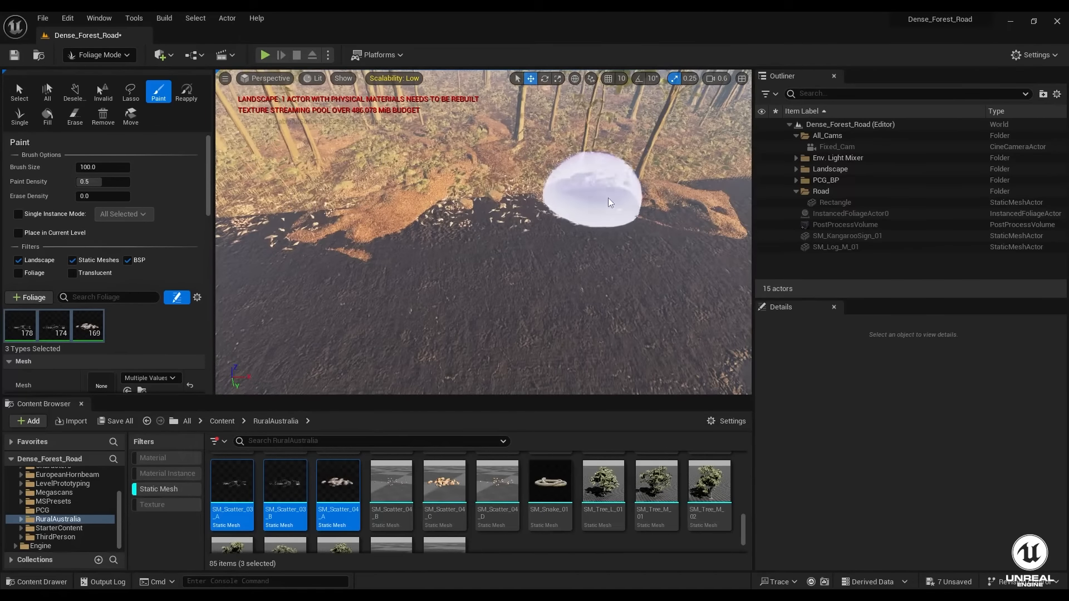
drag(608, 198, 623, 215)
right_drag(624, 215, 636, 202)
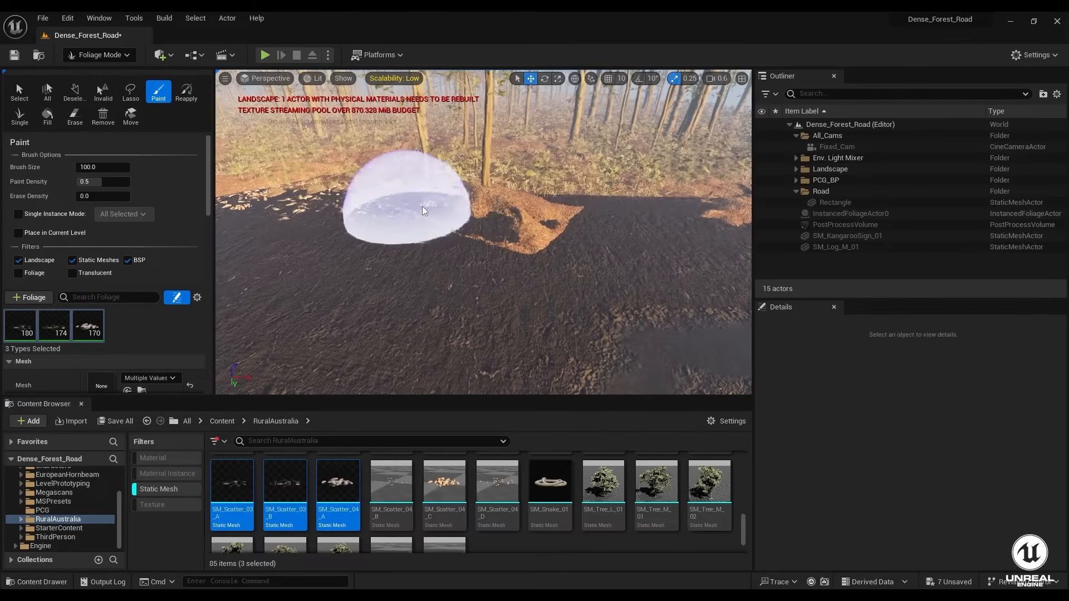
right_drag(723, 210, 751, 212)
click(316, 296)
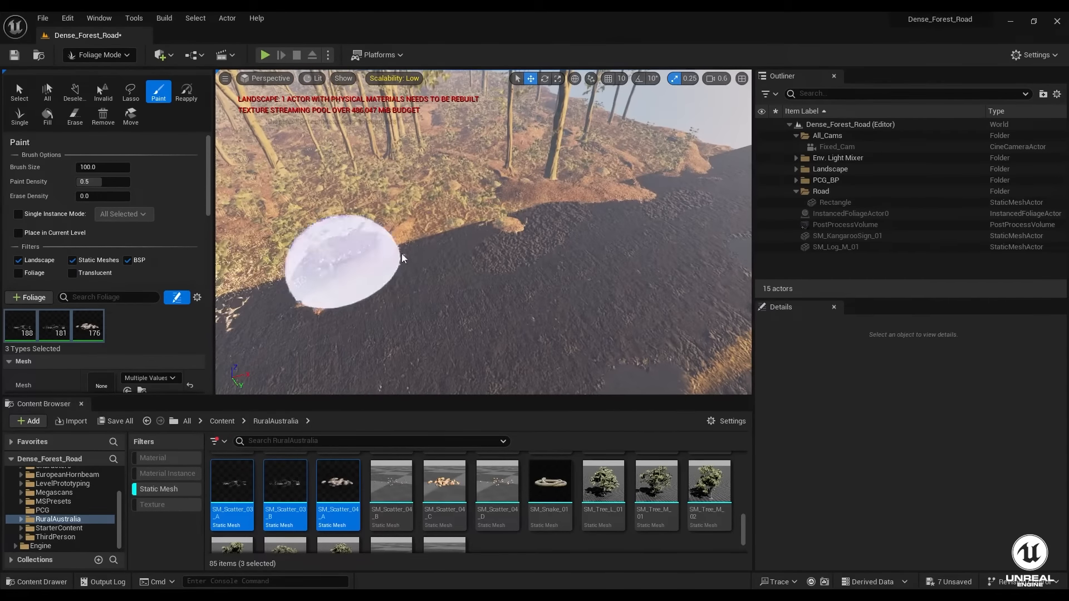
drag(711, 161, 724, 162)
right_drag(724, 162, 745, 167)
- Paint the three scatter foliage types along the other road edge, on the side with the kangaroo sign and the large log
right_drag(465, 248, 302, 182)
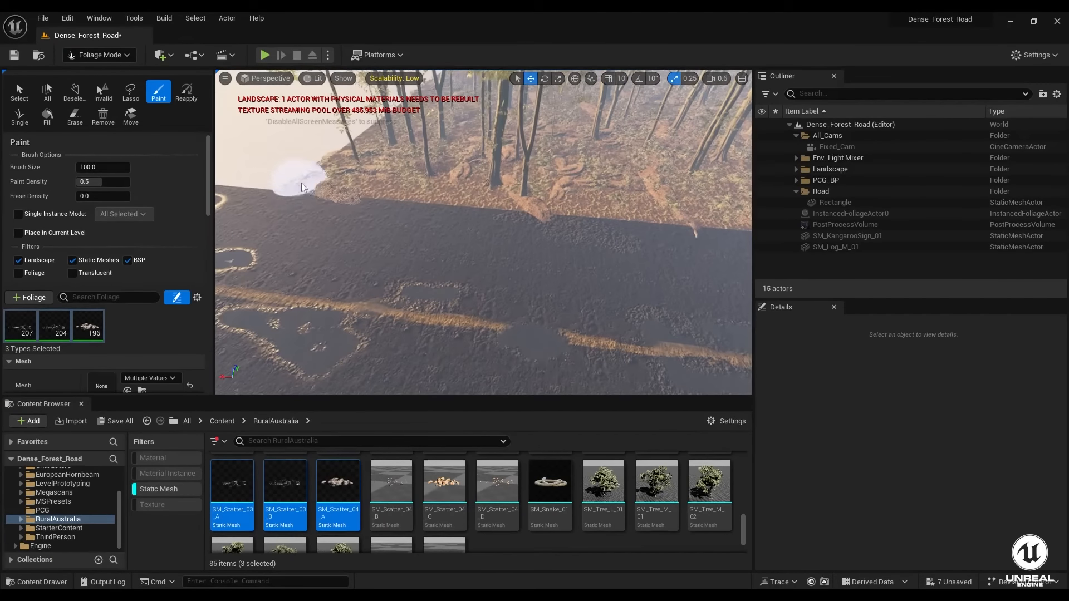
drag(547, 222, 651, 227)
mouse_move(654, 227)
right_down()
mouse_move(718, 227)
mouse_move(685, 225)
right_up()
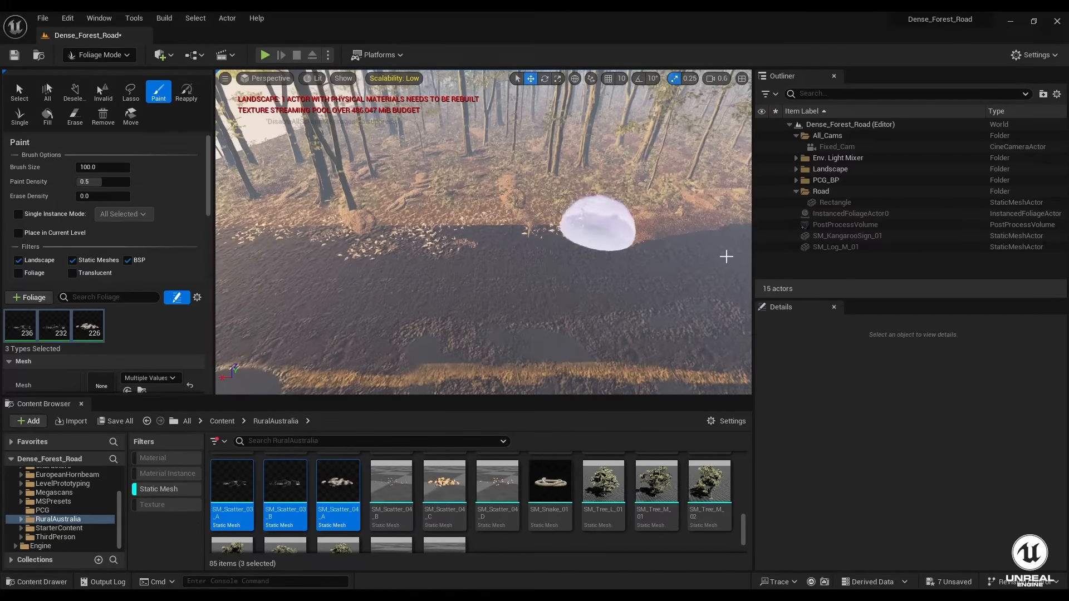
drag(727, 257, 724, 254)
right_drag(723, 254, 746, 255)
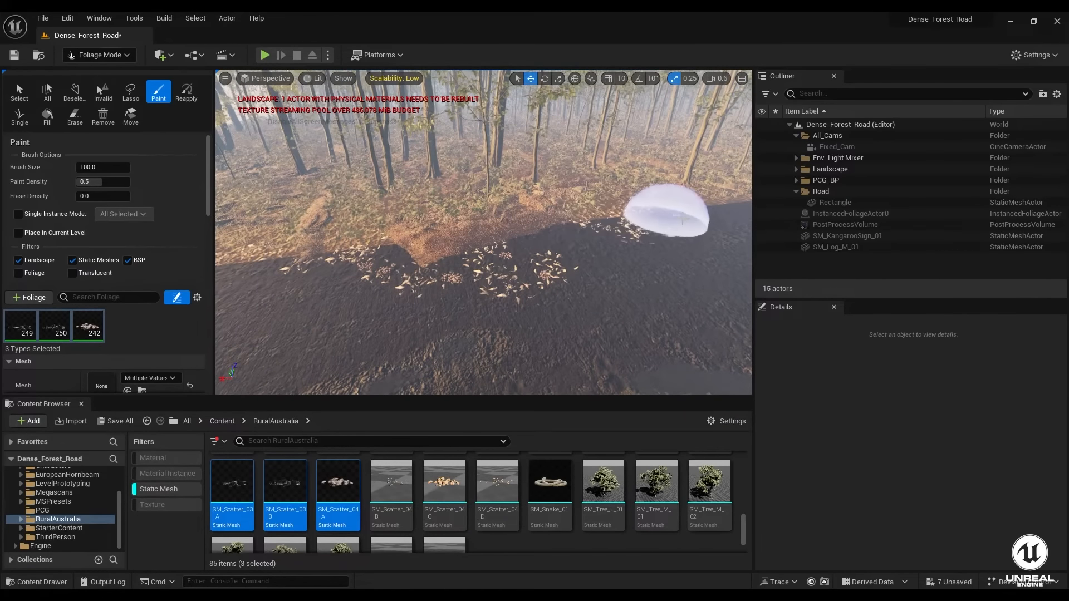
drag(676, 222, 679, 221)
mouse_move(679, 221)
right_down()
mouse_move(713, 238)
mouse_move(525, 199)
right_up()
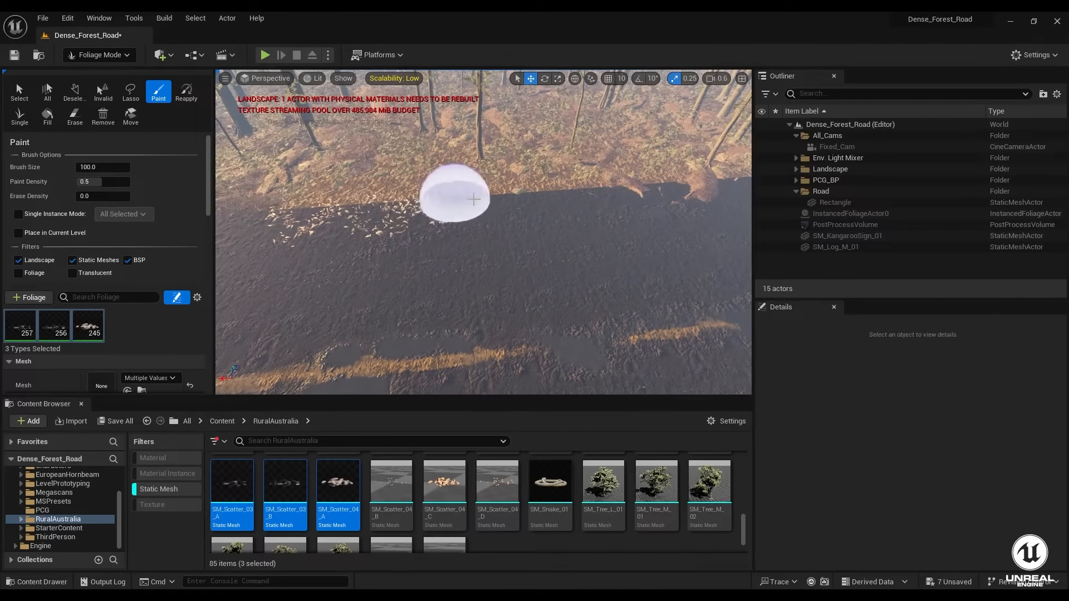
drag(474, 199, 689, 188)
mouse_move(688, 188)
right_down()
mouse_move(746, 189)
mouse_move(543, 194)
right_up()
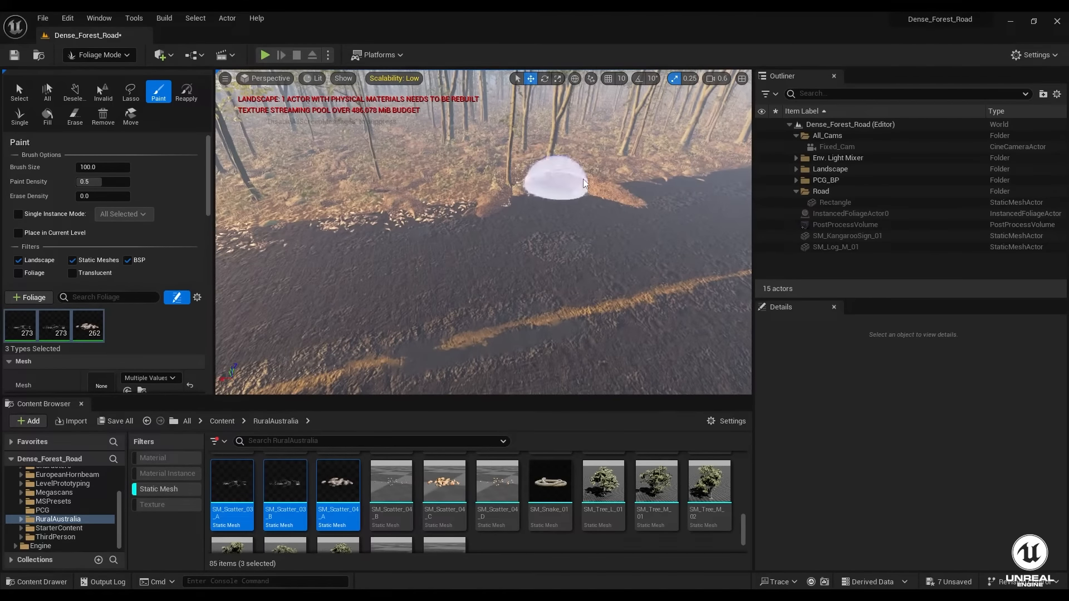
mouse_move(629, 180)
right_down()
mouse_move(716, 214)
mouse_move(466, 202)
right_up()
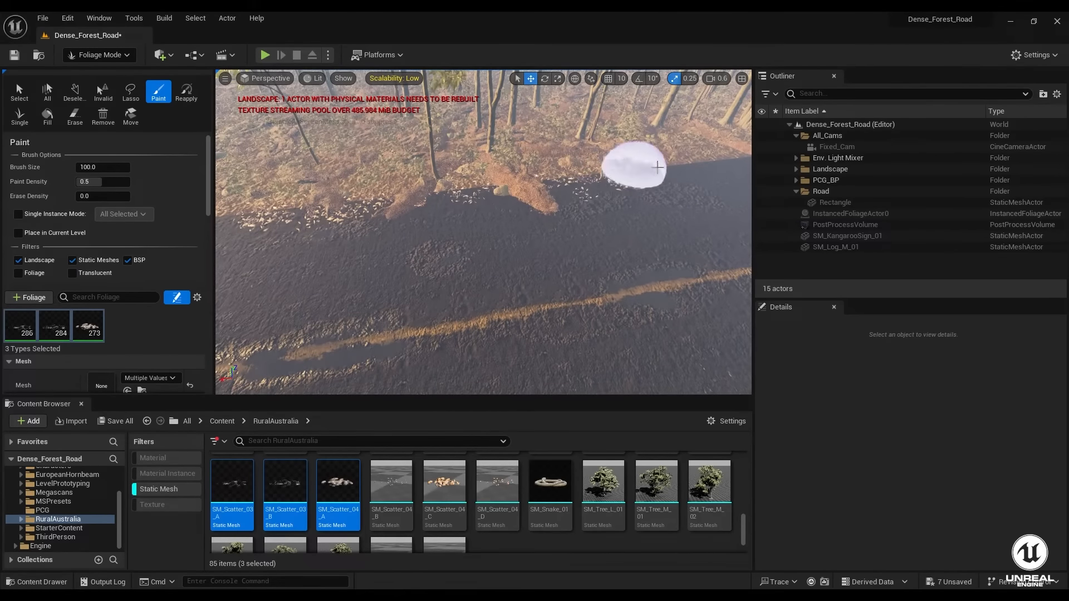
drag(657, 168, 681, 162)
mouse_move(680, 162)
right_down()
mouse_move(743, 164)
mouse_move(523, 191)
right_up()
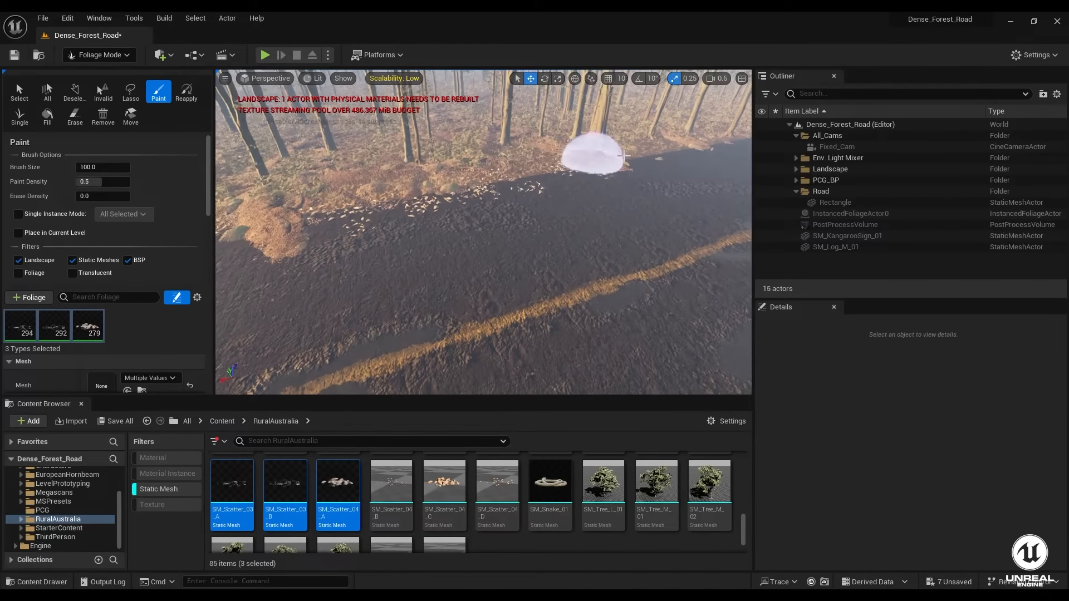
mouse_move(750, 144)
right_down()
mouse_move(718, 148)
mouse_move(743, 149)
mouse_move(742, 171)
right_up()
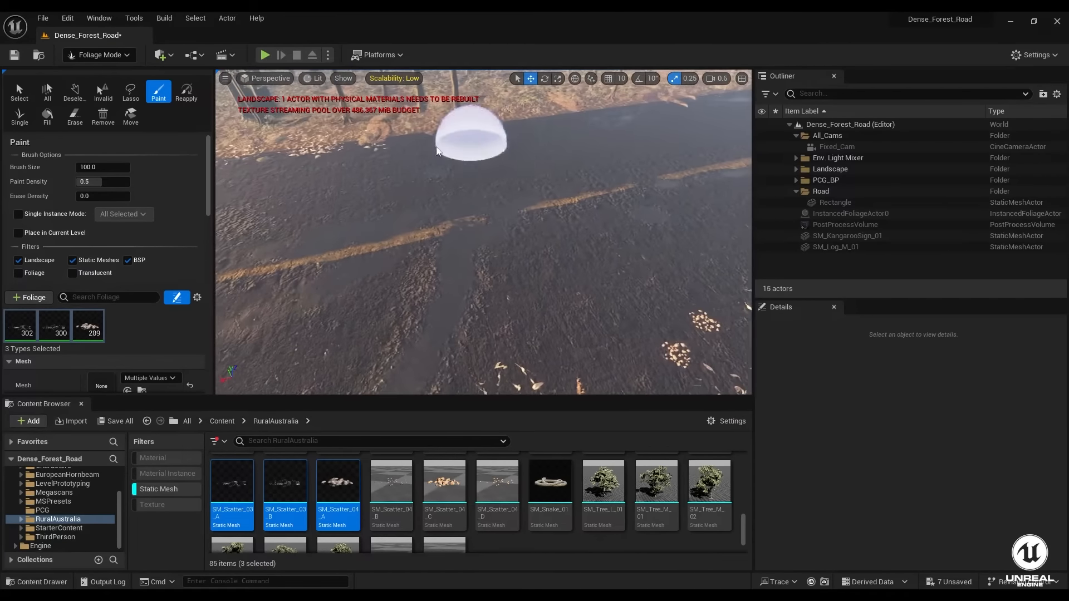
mouse_move(567, 122)
mouse_down()
mouse_move(648, 106)
mouse_move(625, 127)
mouse_up()
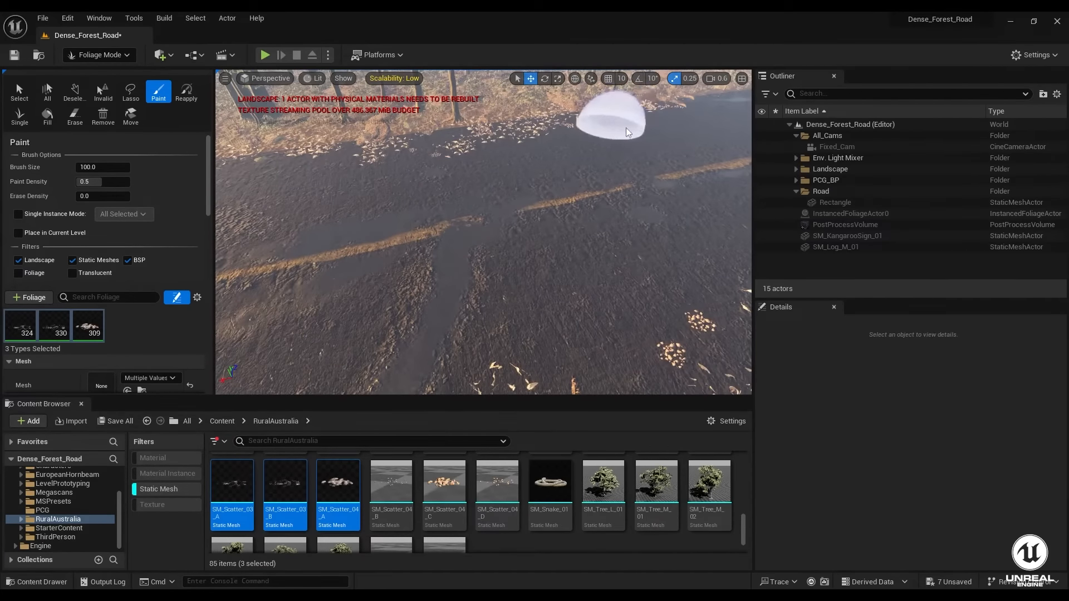
key(e)
right_drag(625, 127, 690, 143)
right_drag(445, 184, 437, 169)
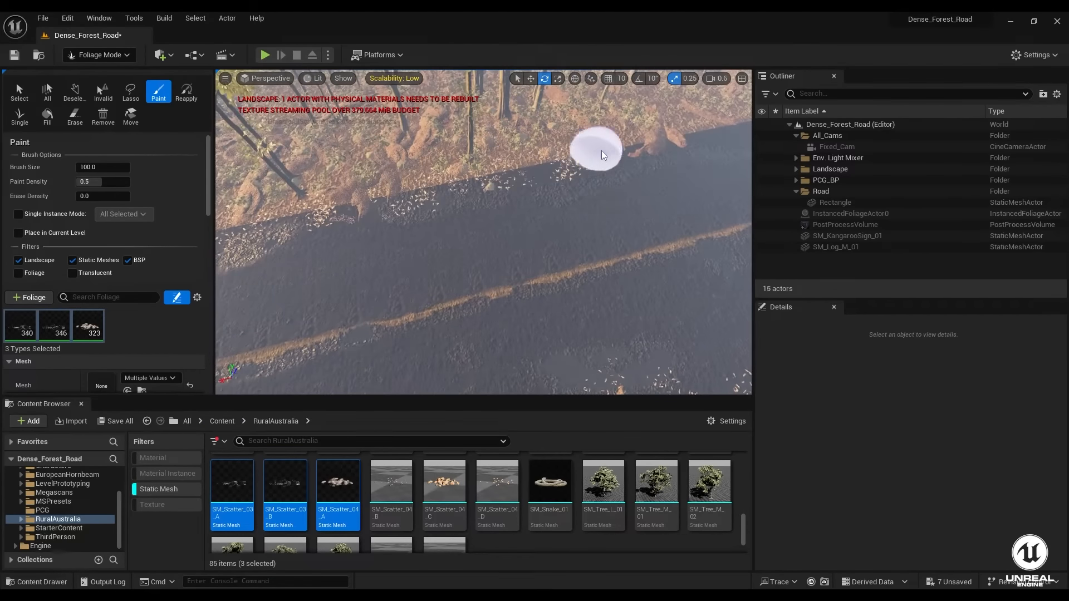
drag(602, 151, 657, 129)
right_drag(657, 129, 707, 110)
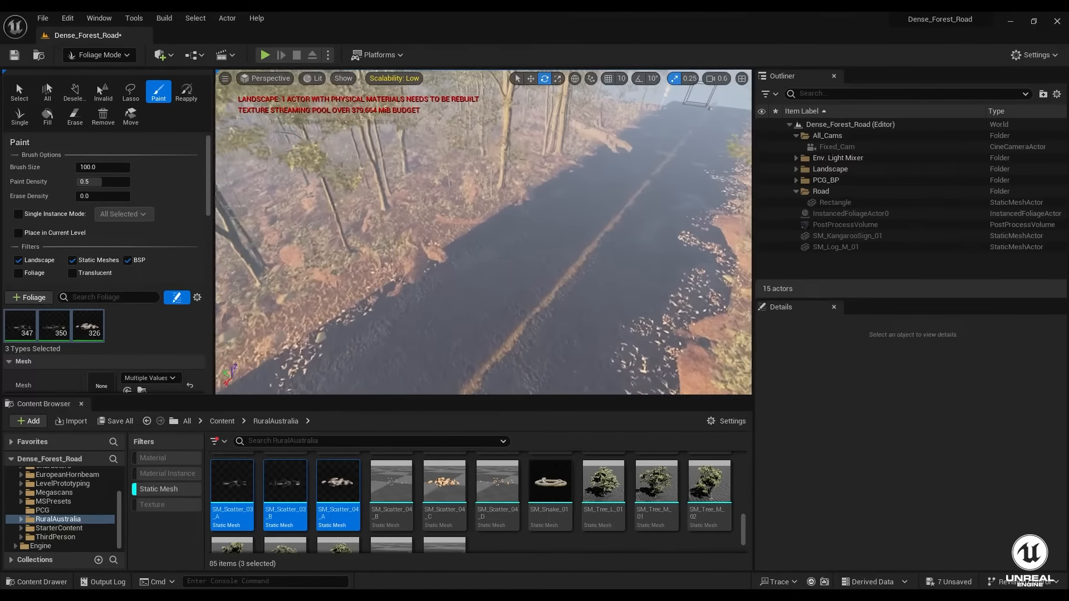
right_drag(574, 167, 580, 169)
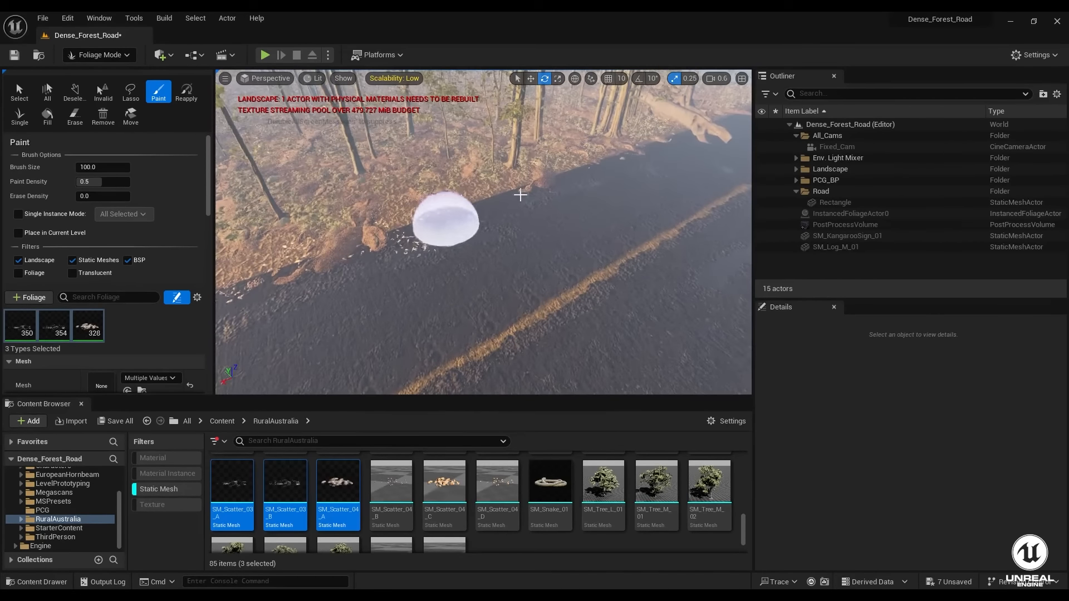
drag(694, 127, 706, 123)
mouse_move(706, 124)
right_down()
mouse_move(750, 124)
mouse_move(665, 133)
right_up()
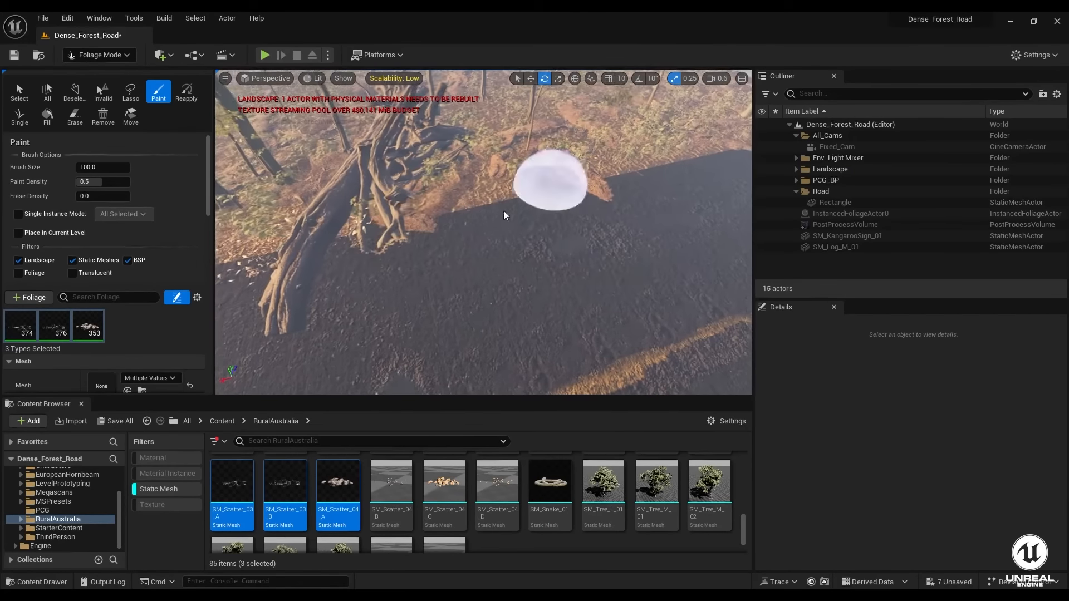
drag(600, 174, 640, 167)
right_drag(639, 167, 693, 150)
drag(460, 254, 256, 362)
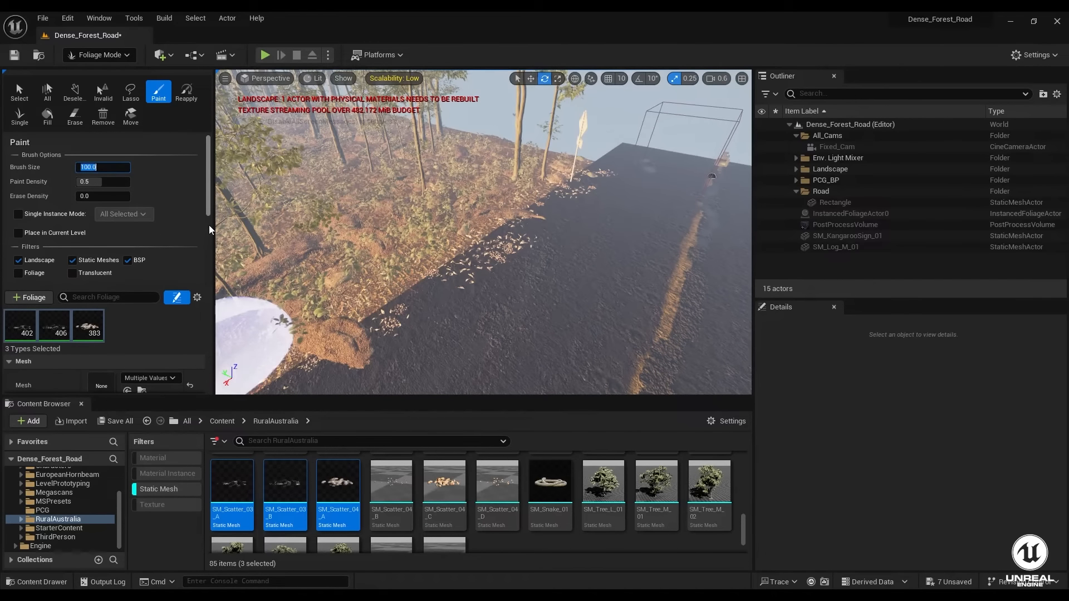
- Set the foliage brush size to 500 and the paint density to 0.2
text(200)
key(Return)
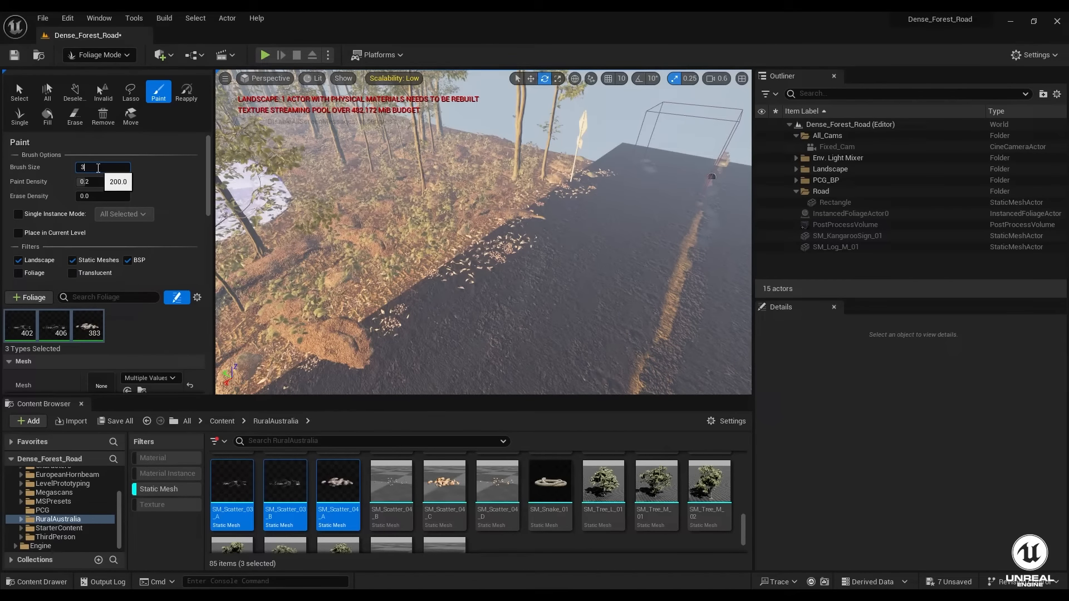
right_drag(493, 193, 590, 190)
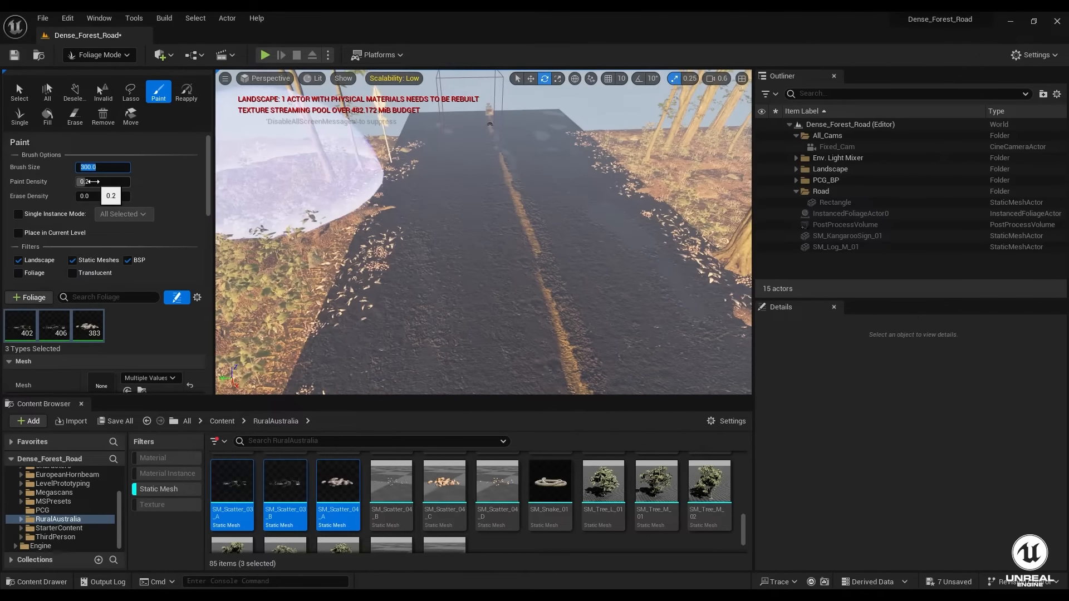
text(500)
key(Return)
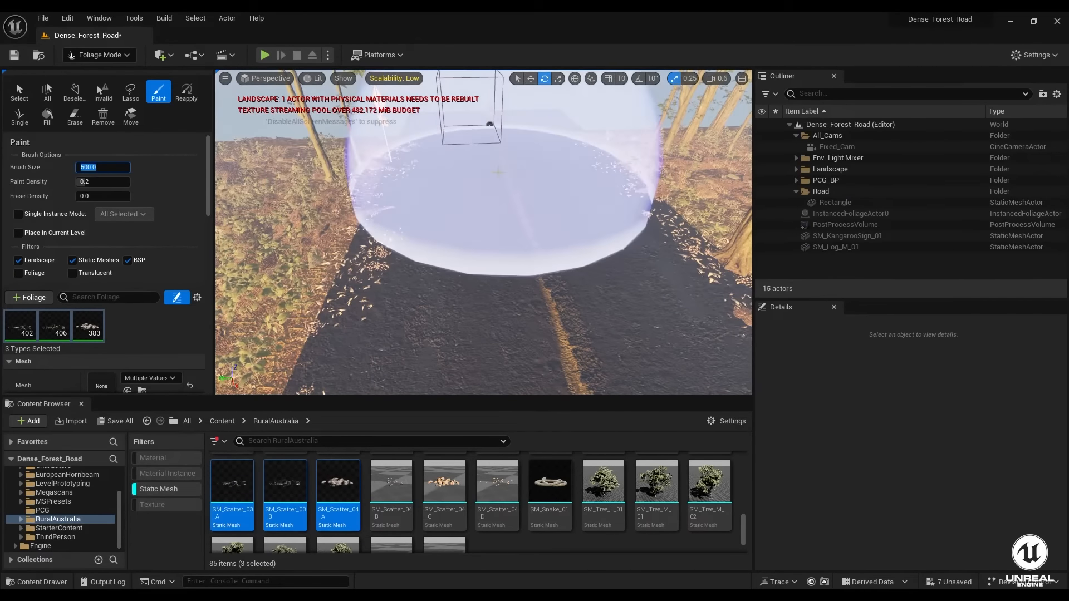
- Paint the three scatter foliage types sparsely over the middle of the road beside the kangaroo sign
click(502, 208)
mouse_move(502, 209)
right_down()
mouse_move(596, 258)
mouse_move(741, 271)
right_up()
right_drag(484, 278, 496, 350)
right_drag(483, 232, 431, 192)
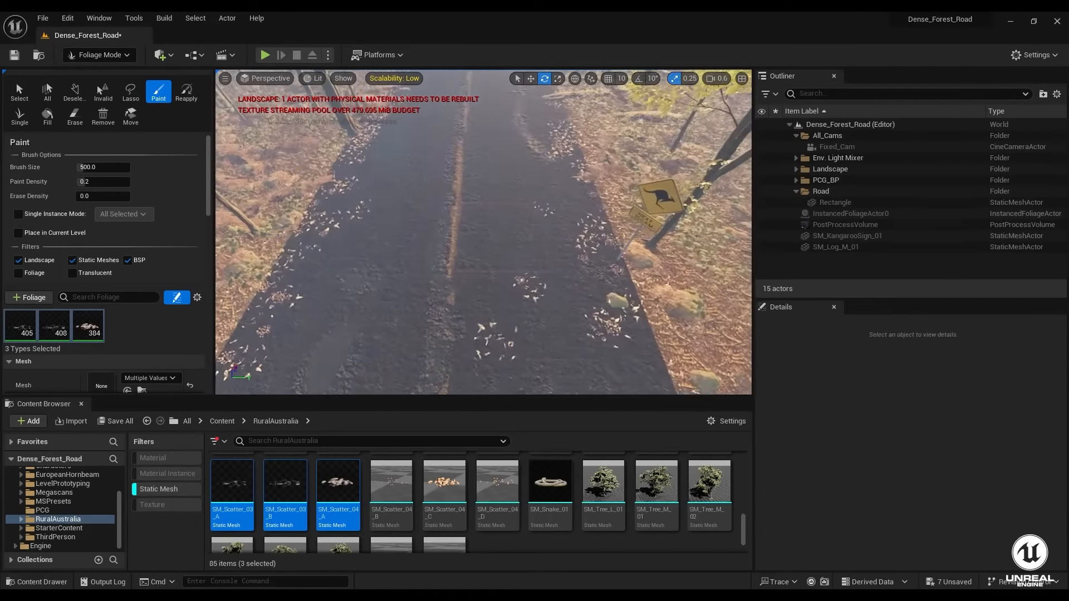
click(468, 245)
click(469, 138)
mouse_move(469, 139)
right_down()
mouse_move(465, 84)
mouse_move(442, 117)
right_up()
click(462, 285)
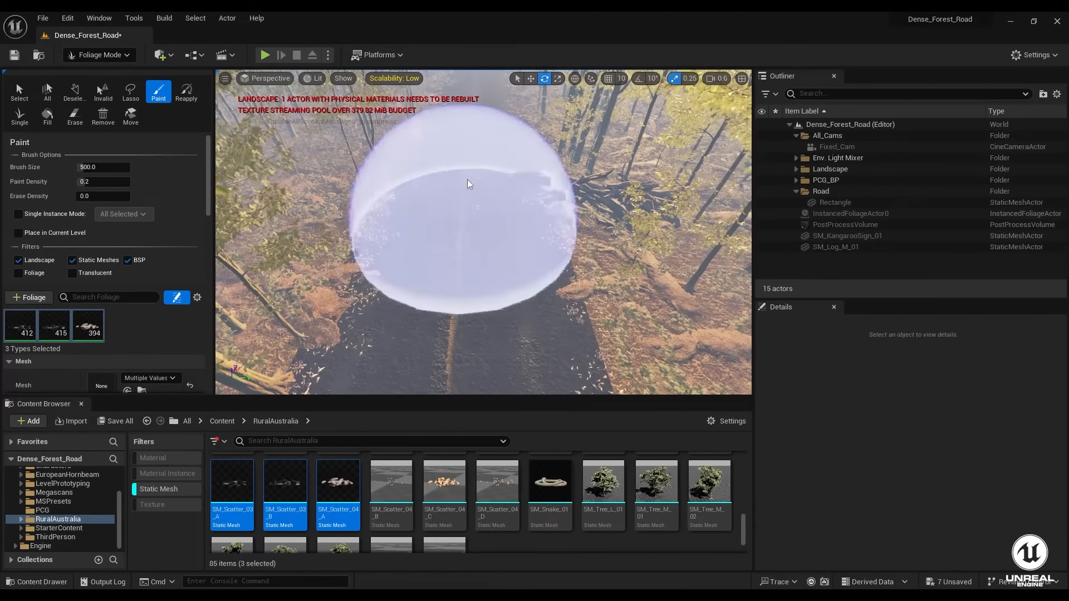
- Extend the sparse scatter of leaves down the middle of the road past the large log towards the far end
drag(468, 184, 471, 120)
mouse_move(471, 120)
right_down()
mouse_move(472, 103)
mouse_move(474, 123)
right_up()
scroll(471, 108, up, 1)
drag(447, 214, 463, 135)
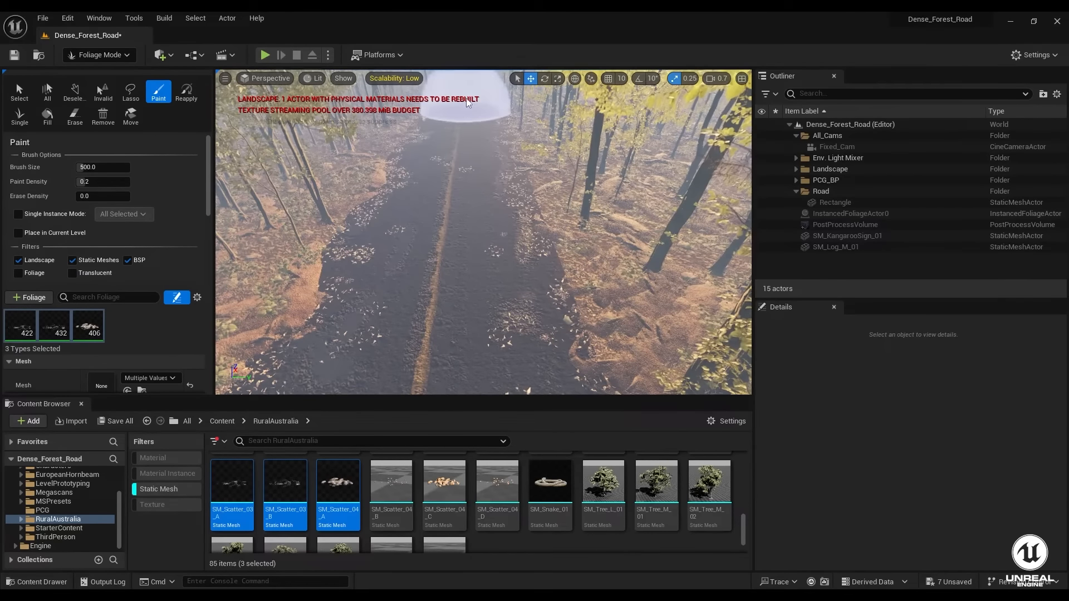
right_drag(468, 103, 469, 86)
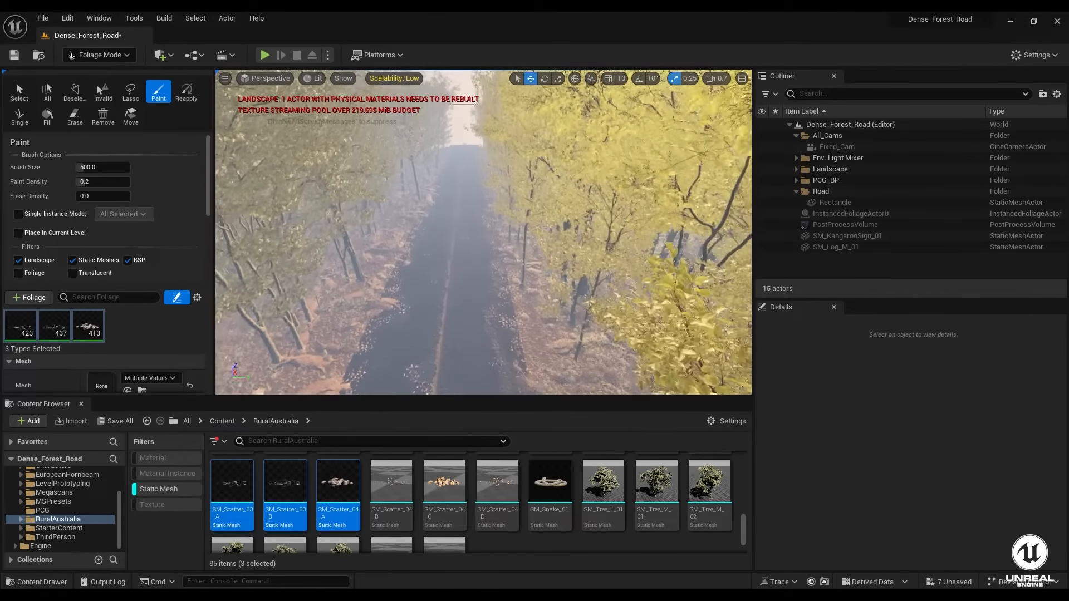
scroll(471, 184, up, 3)
mouse_move(469, 145)
right_down()
mouse_move(468, 212)
mouse_move(470, 131)
mouse_move(470, 192)
mouse_move(464, 163)
right_up()
scroll(469, 203, up, 3)
scroll(470, 186, down, 4)
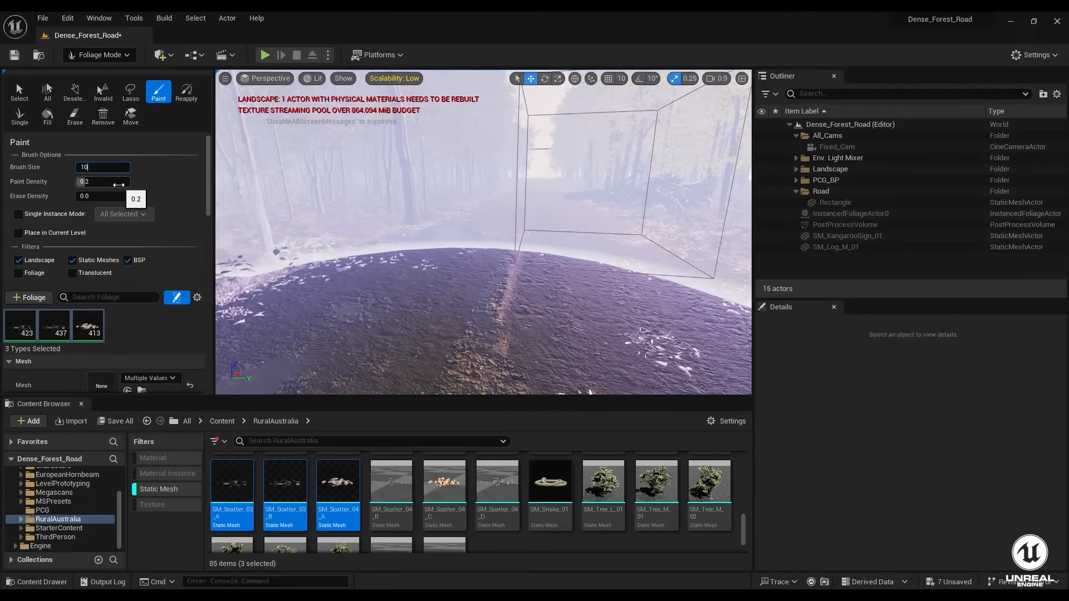
- Set the brush size to 100 and add the meshes SM_Scatter_01_N through SM_Scatter_02_J as selected foliage types
text(0)
key(Return)
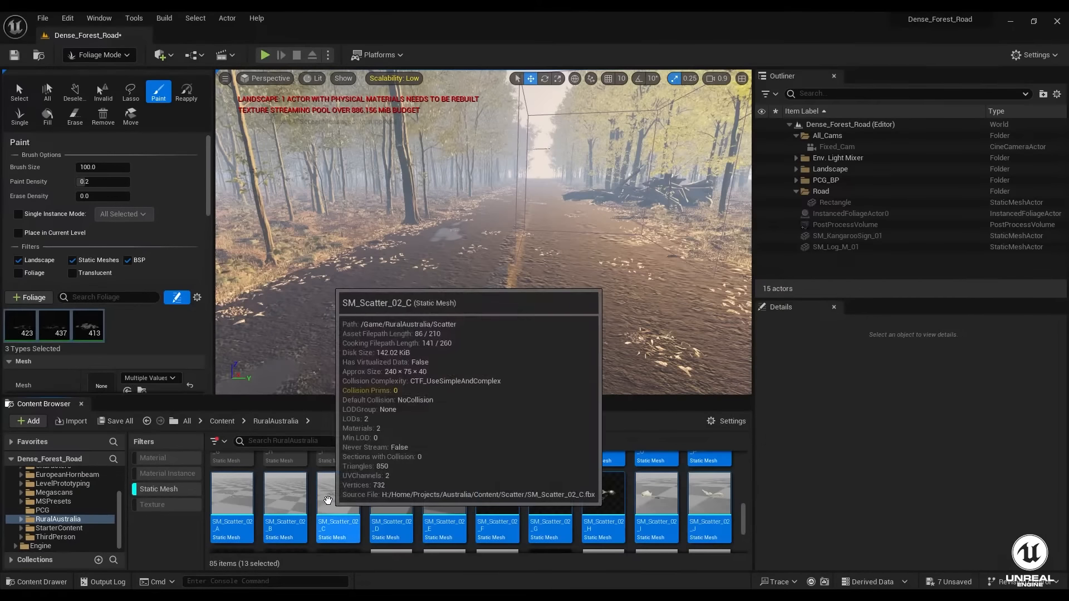
drag(334, 496, 165, 335)
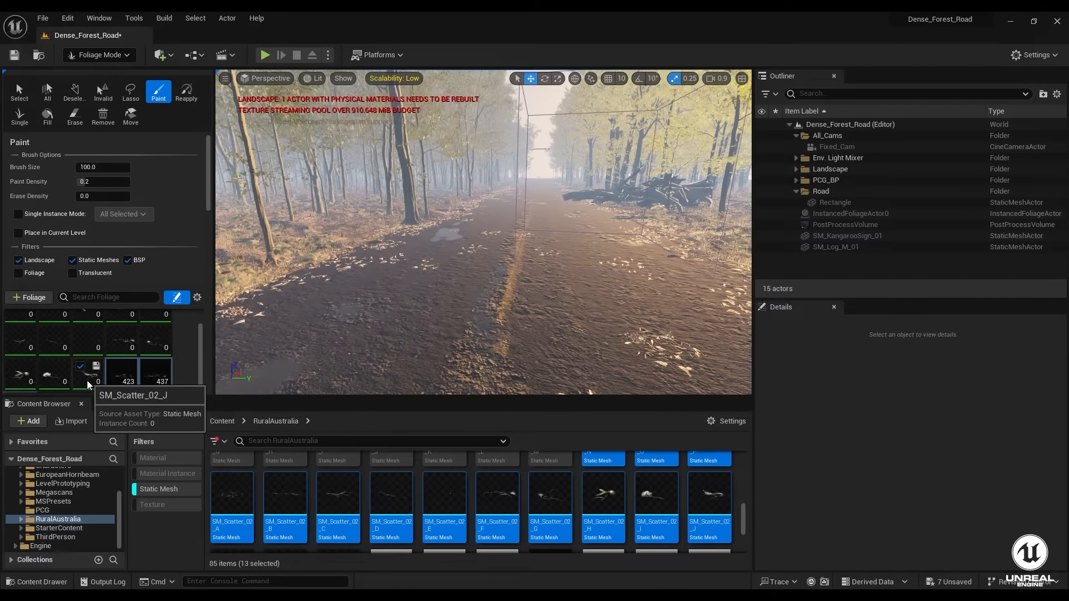
scroll(87, 380, up, 1)
scroll(95, 368, up, 1)
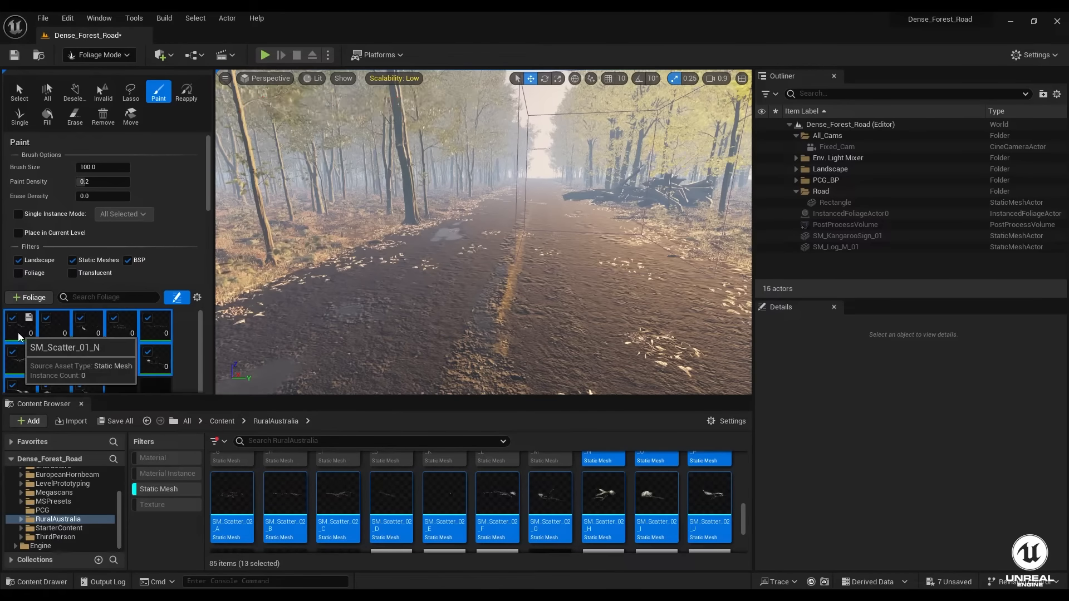
scroll(129, 340, down, 8)
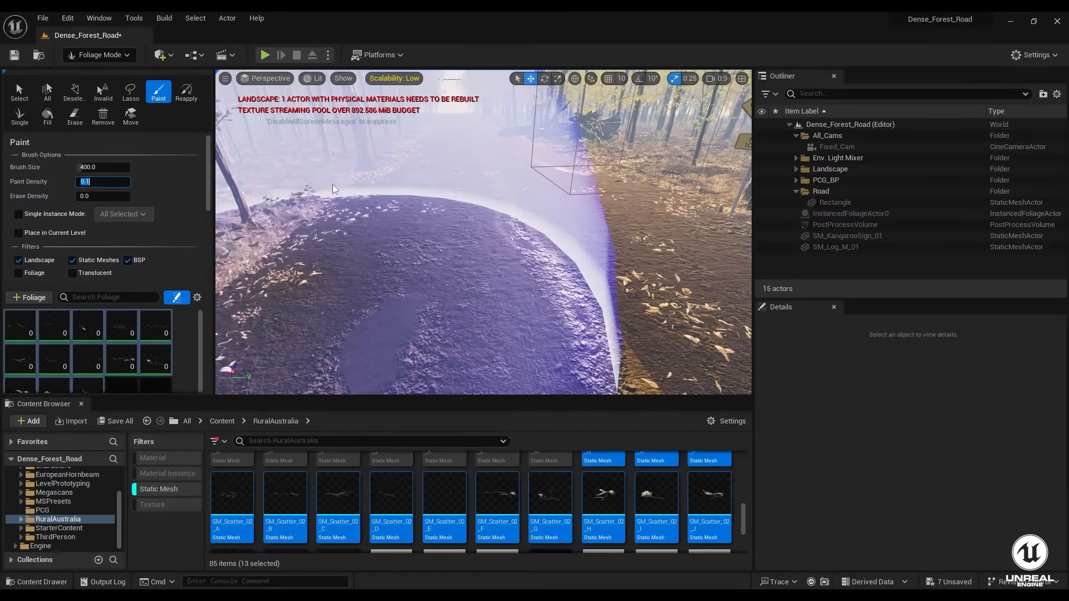
- Paint the thirteen new twig scatter types along the road surface with brush size 400 and paint density 0.1
key(s)
mouse_move(362, 173)
right_down()
mouse_move(412, 228)
mouse_move(373, 217)
mouse_move(361, 195)
mouse_move(365, 203)
right_up()
key(w)
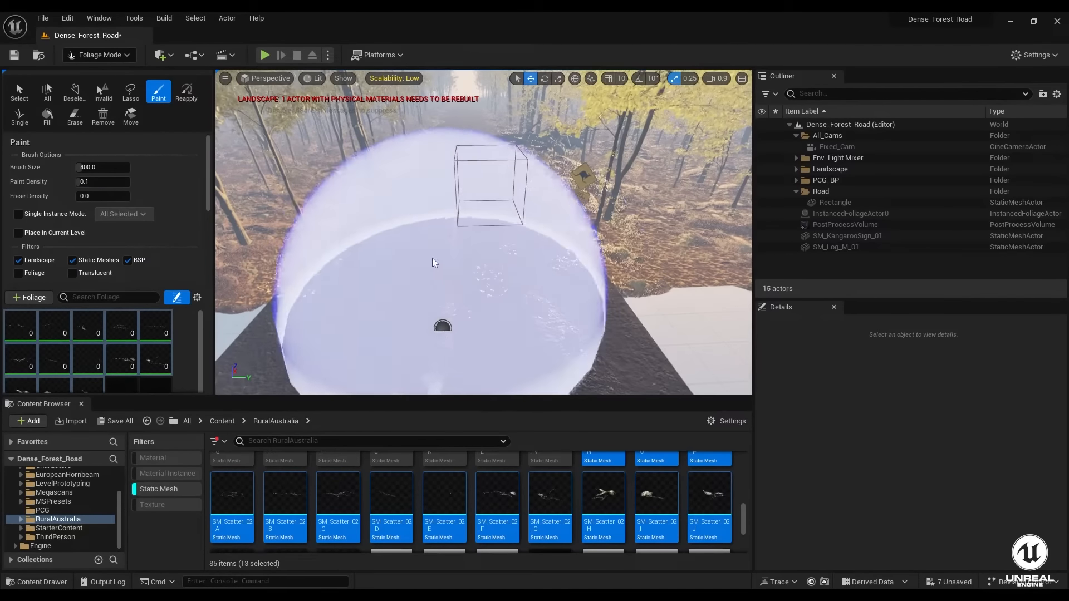
drag(452, 258, 449, 167)
key(w)
mouse_move(449, 167)
right_down()
mouse_move(446, 212)
mouse_move(446, 167)
mouse_move(458, 218)
right_up()
key(w)
click(463, 173)
right_drag(462, 173, 463, 137)
key(w)
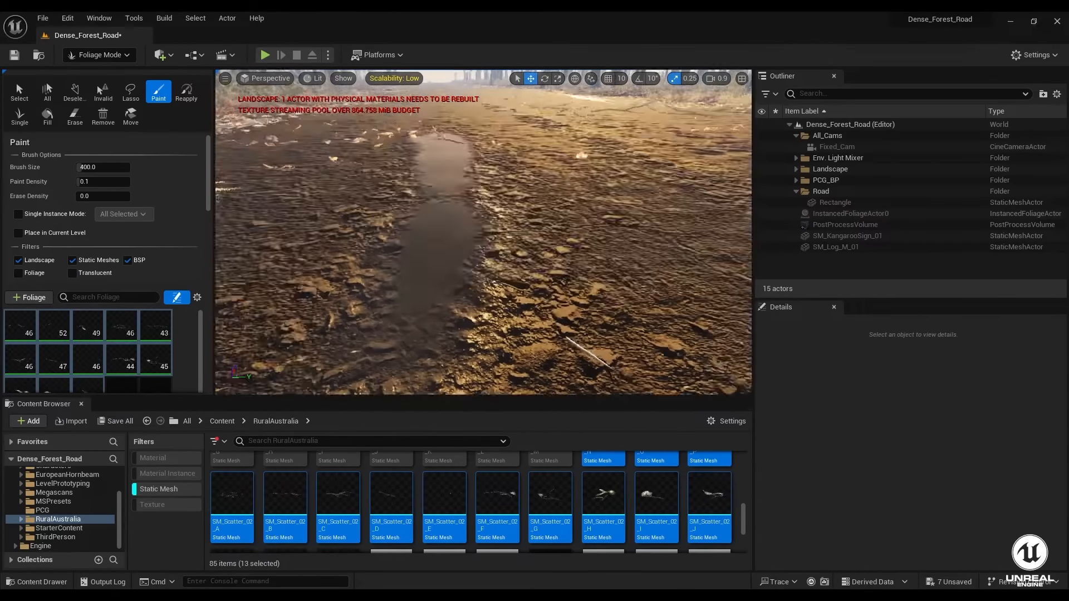
right_drag(484, 245, 578, 365)
scroll(412, 501, up, 1)
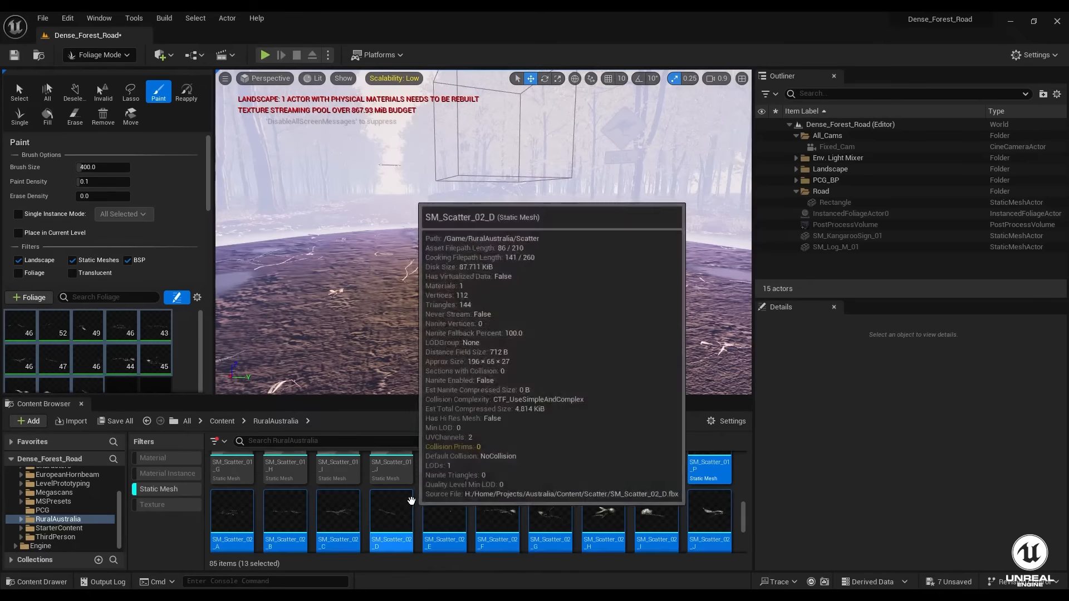
- Pick the SM_Roots_01 mesh and deactivate the thirteen twig scatter types in the foliage list
scroll(423, 502, up, 3)
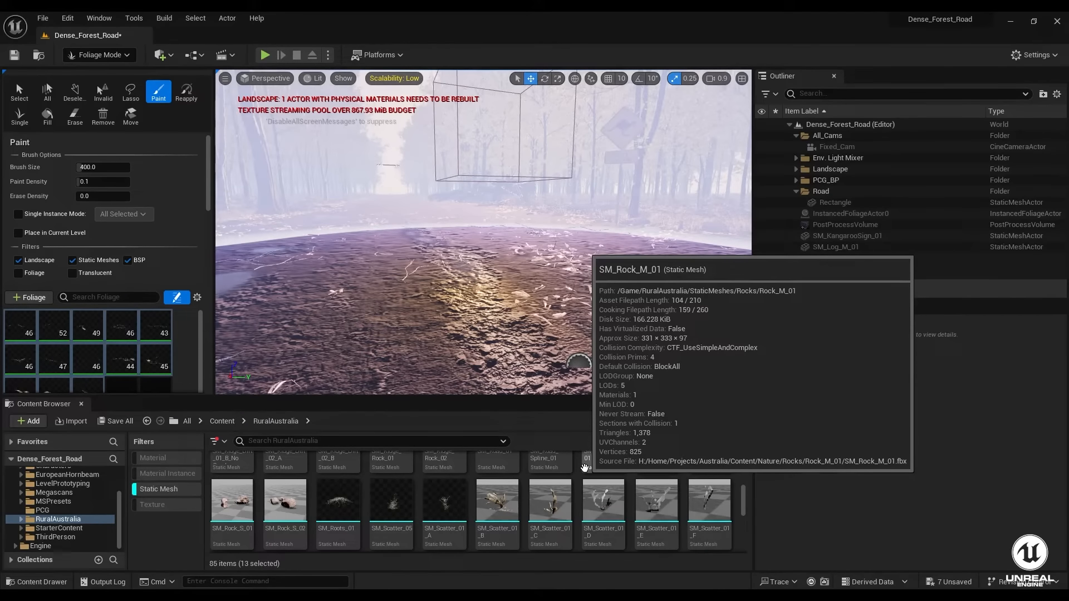
click(341, 501)
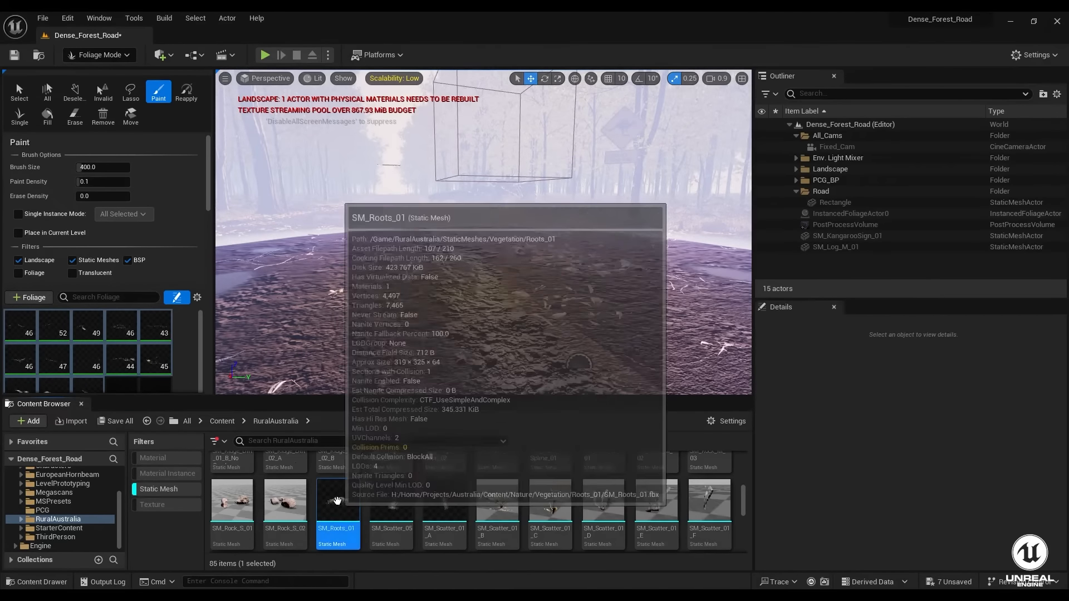
scroll(81, 381, down, 1)
click(80, 381)
scroll(44, 359, up, 1)
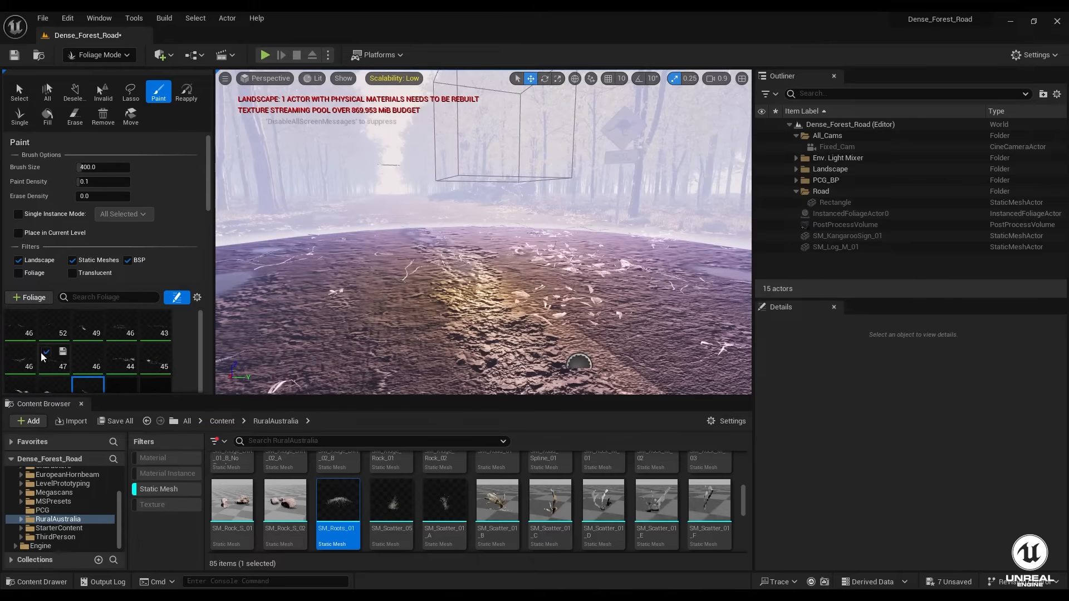
shift+click(13, 326)
click(13, 319)
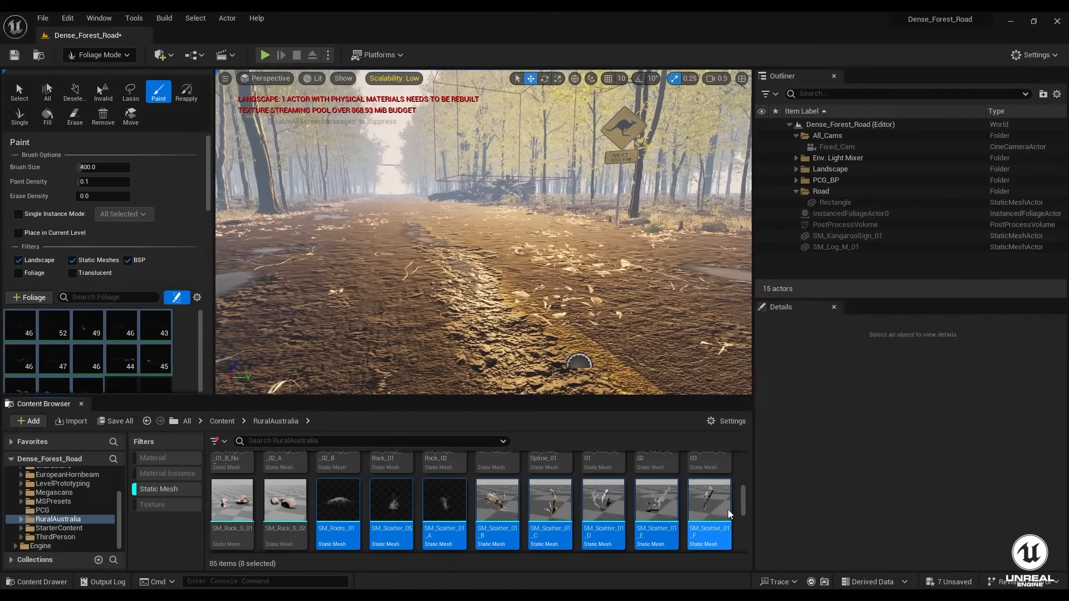
- Add the meshes SM_Roots_01 through SM_Scatter_01_F as foliage types and select the seven new entries
shift+click(702, 513)
drag(701, 513, 193, 342)
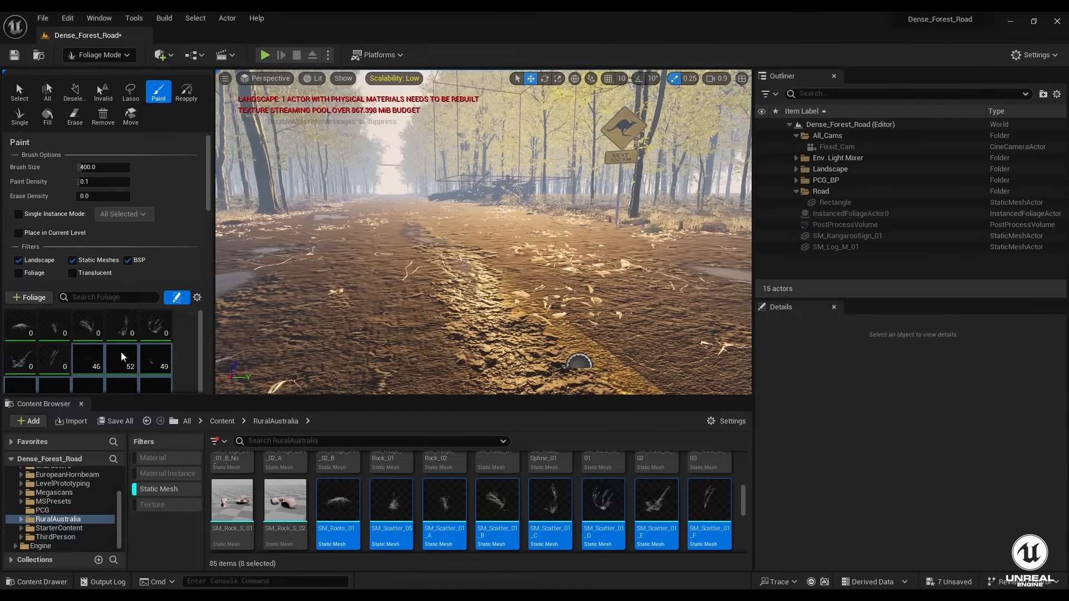
click(50, 361)
shift+click(19, 332)
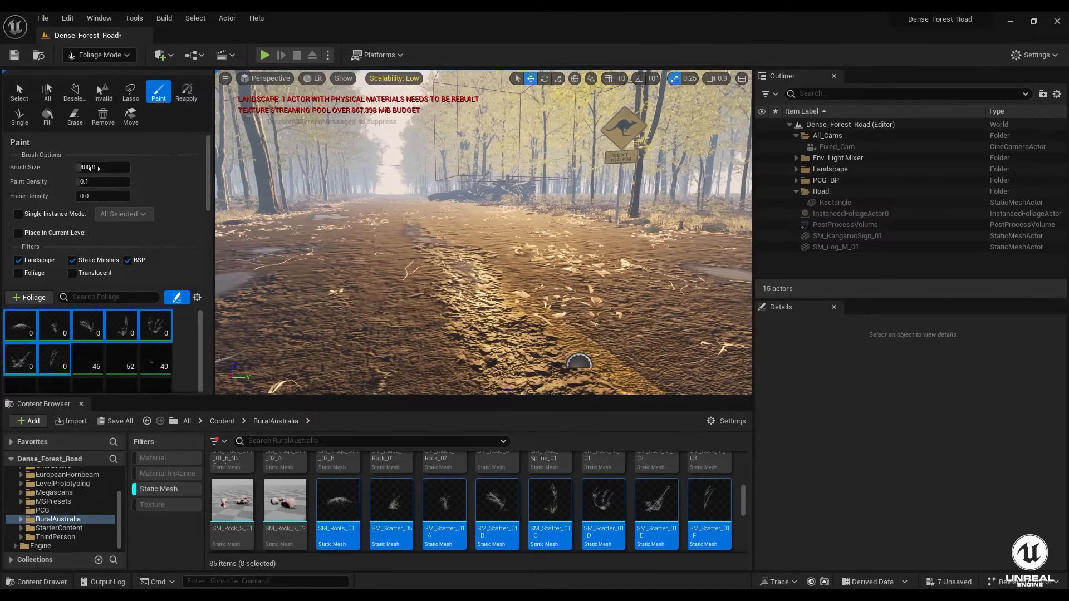
- Set the foliage brush size to 100 and the paint density to 0.2
click(95, 168)
text(100)
key(Return)
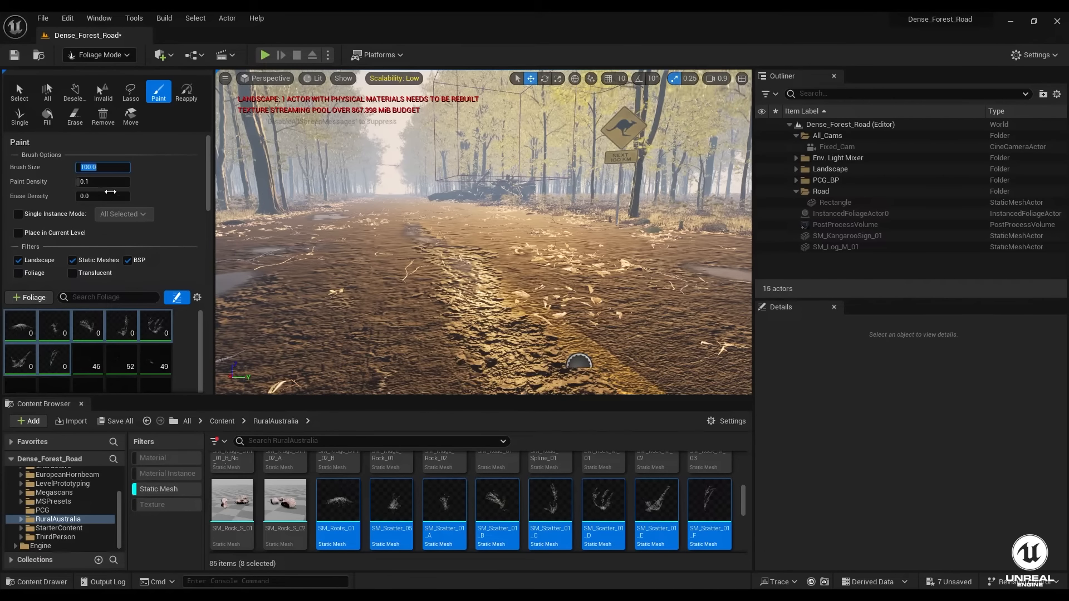
key(Tab)
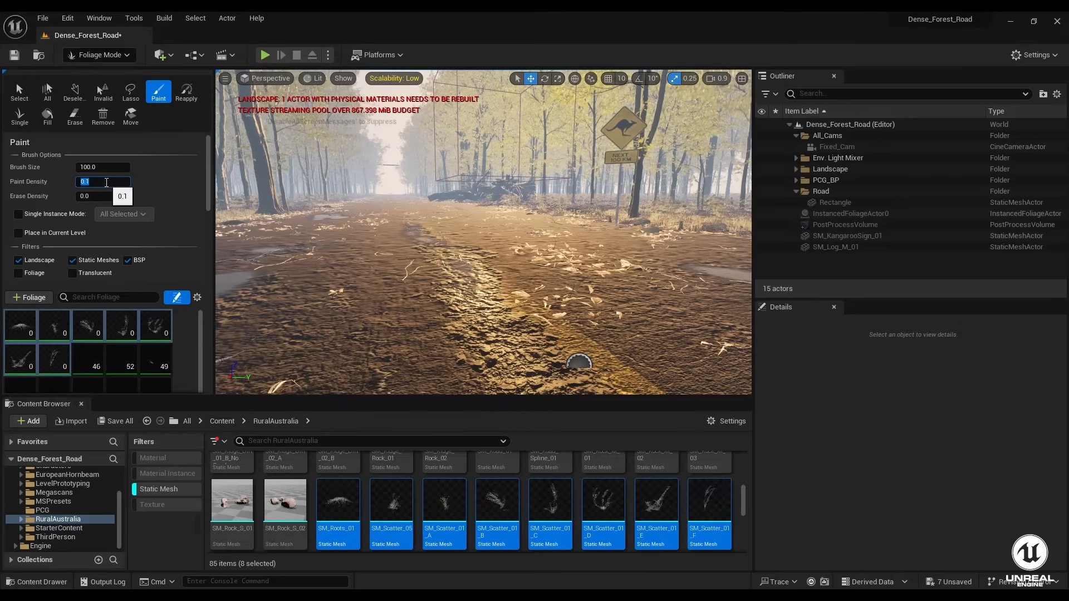
text(0.2)
key(Return)
- Try painting the seven new types at the road edge with Scale X from 0.4 to 0.8, and undo the stroke
scroll(135, 334, down, 6)
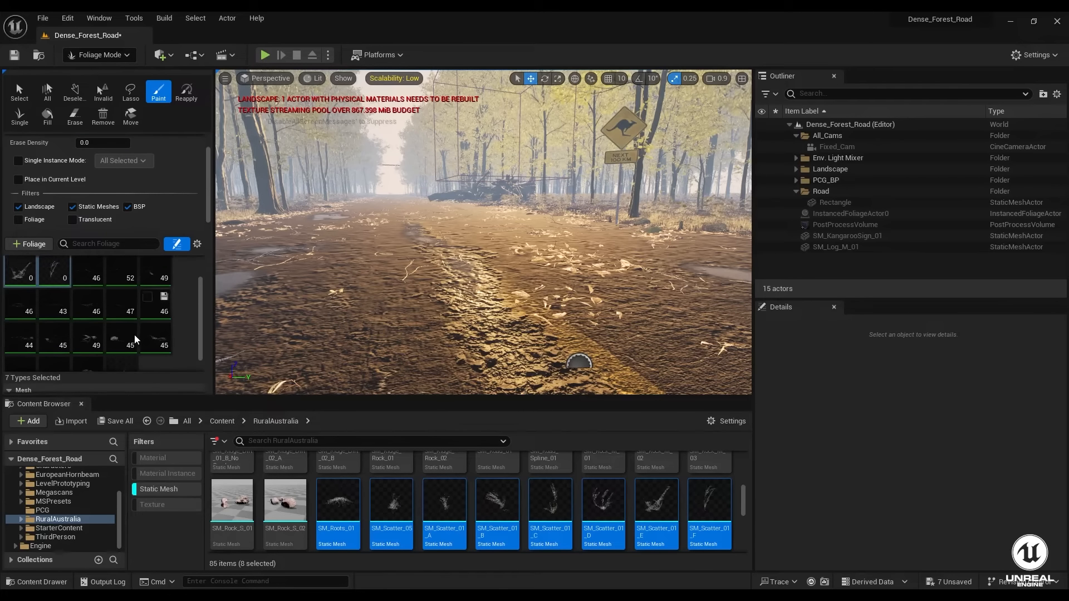
scroll(134, 336, down, 1)
click(122, 346)
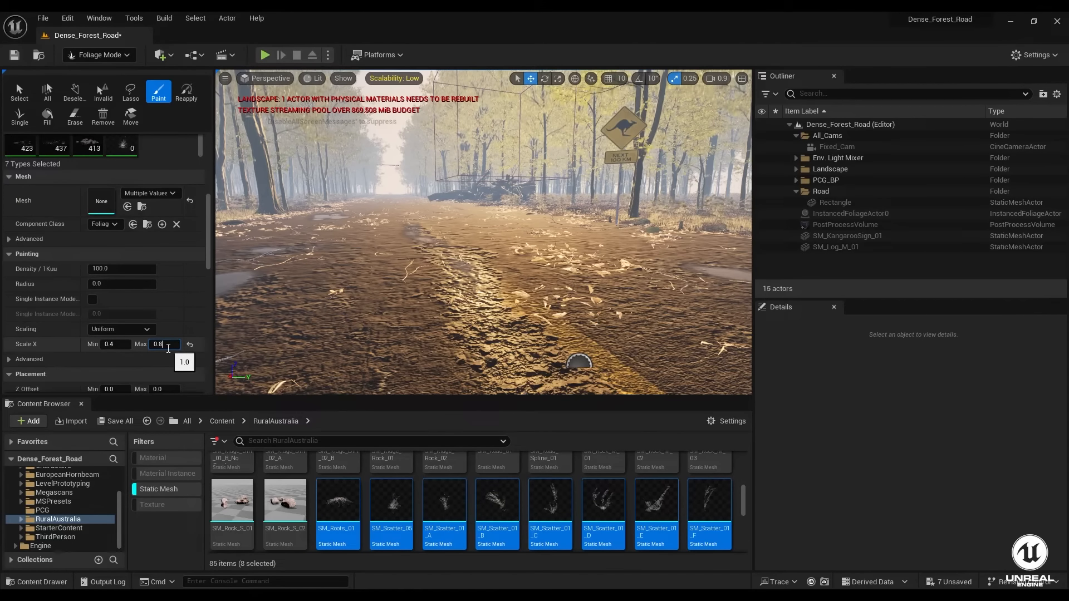
mouse_move(356, 267)
right_down()
mouse_move(223, 306)
mouse_move(279, 318)
right_up()
click(363, 317)
mouse_move(519, 296)
right_down()
mouse_move(468, 304)
mouse_move(501, 321)
mouse_move(573, 315)
right_up()
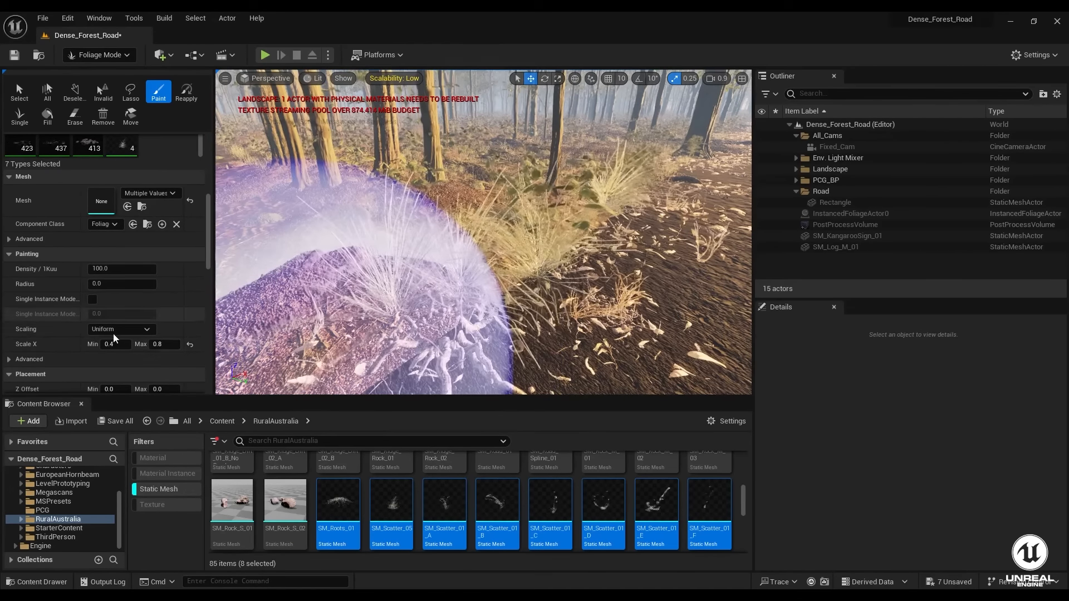
key(ctrl+z)
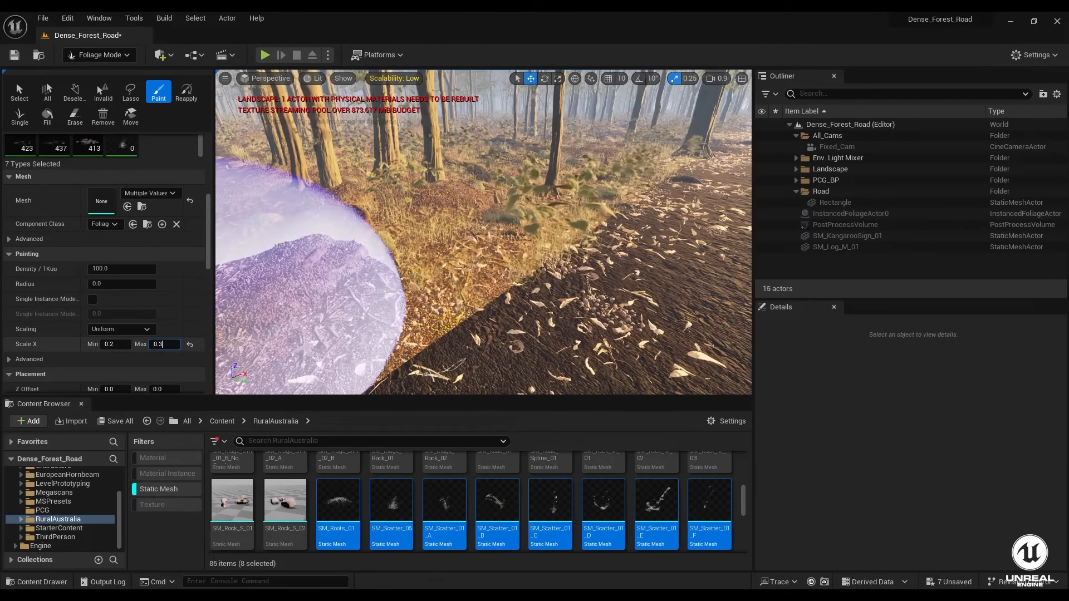
- Set Scale X to a minimum of 0.2 and maximum of 0.3, and start painting roots and plants along the road edge
key(Return)
mouse_move(437, 307)
right_down()
mouse_move(445, 351)
mouse_move(428, 357)
mouse_move(434, 384)
mouse_move(448, 300)
right_up()
drag(390, 263, 620, 243)
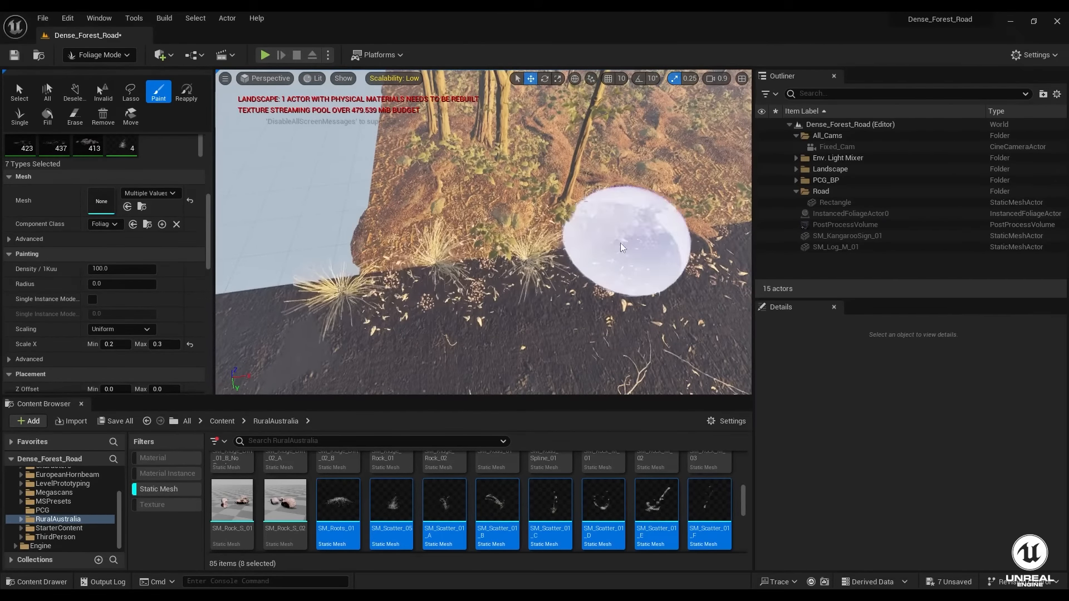
mouse_move(621, 243)
right_down()
mouse_move(663, 256)
mouse_move(610, 256)
mouse_move(621, 236)
right_up()
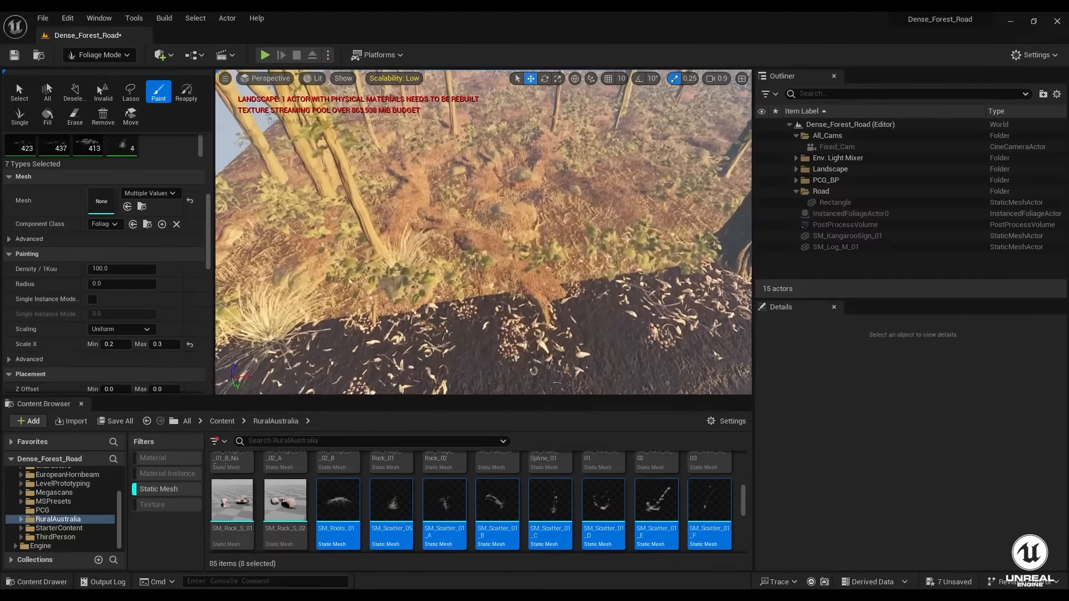
drag(452, 290, 534, 282)
right_drag(535, 283, 467, 283)
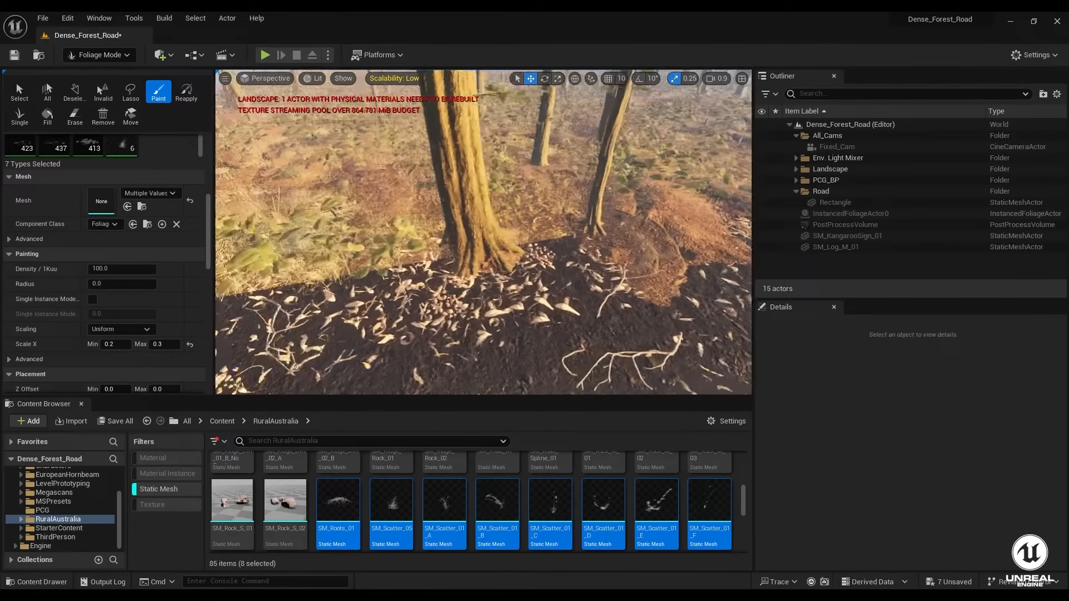
mouse_move(631, 277)
right_down()
mouse_move(562, 279)
mouse_move(630, 278)
right_up()
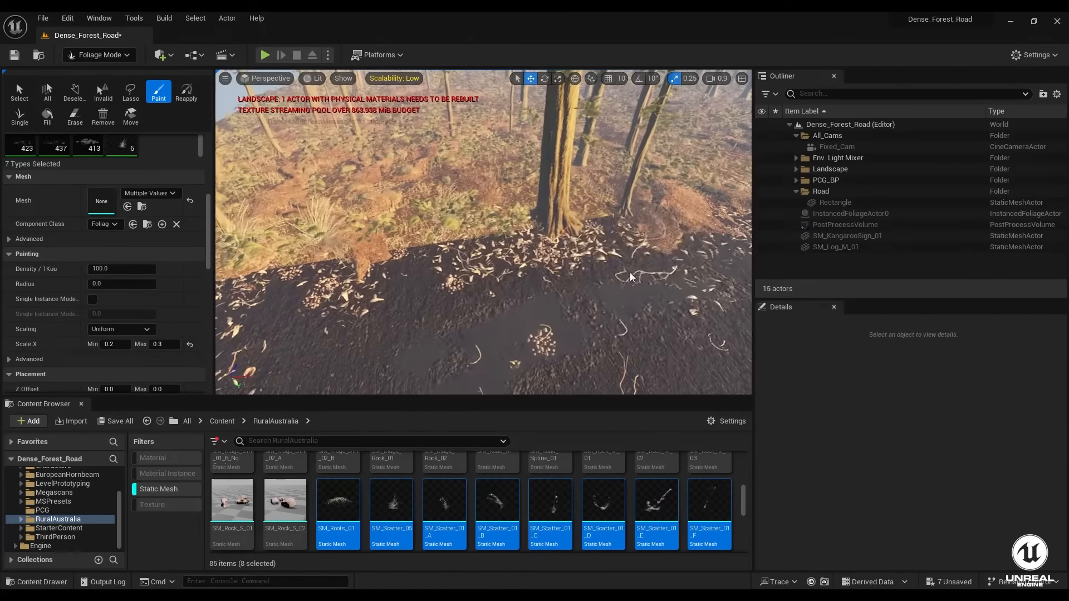
- Paint the seven root and plant types along the rest of the road edge opposite the kangaroo sign
drag(503, 249, 674, 228)
mouse_move(674, 228)
right_down()
mouse_move(744, 229)
mouse_move(674, 224)
mouse_move(730, 225)
right_up()
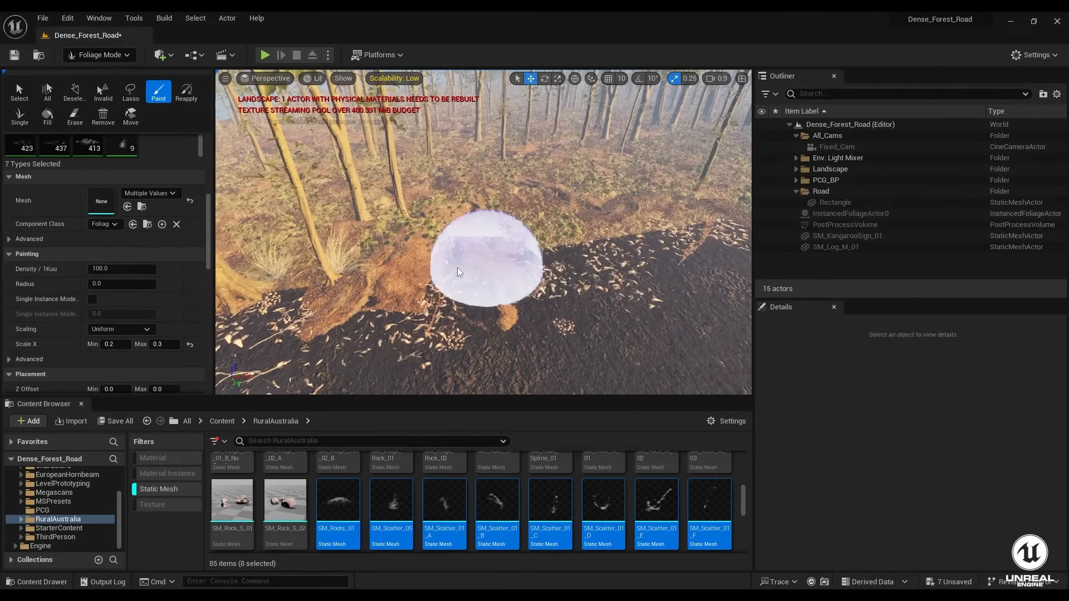
drag(543, 259, 717, 220)
mouse_move(716, 219)
right_down()
mouse_move(736, 223)
mouse_move(690, 223)
mouse_move(669, 234)
mouse_move(691, 239)
mouse_move(669, 242)
mouse_move(612, 228)
right_up()
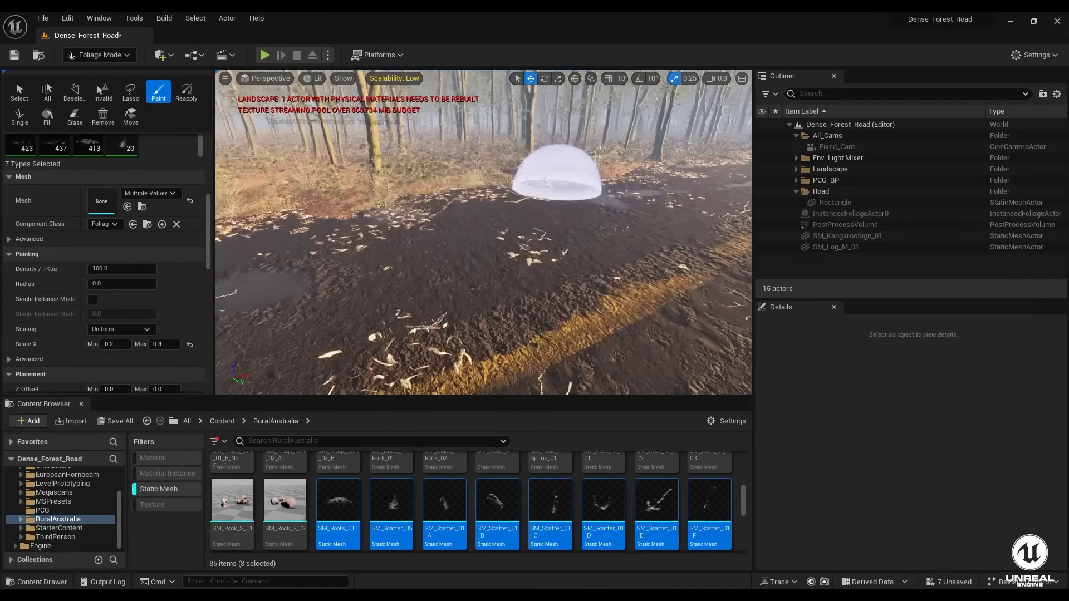
right_drag(559, 186, 574, 193)
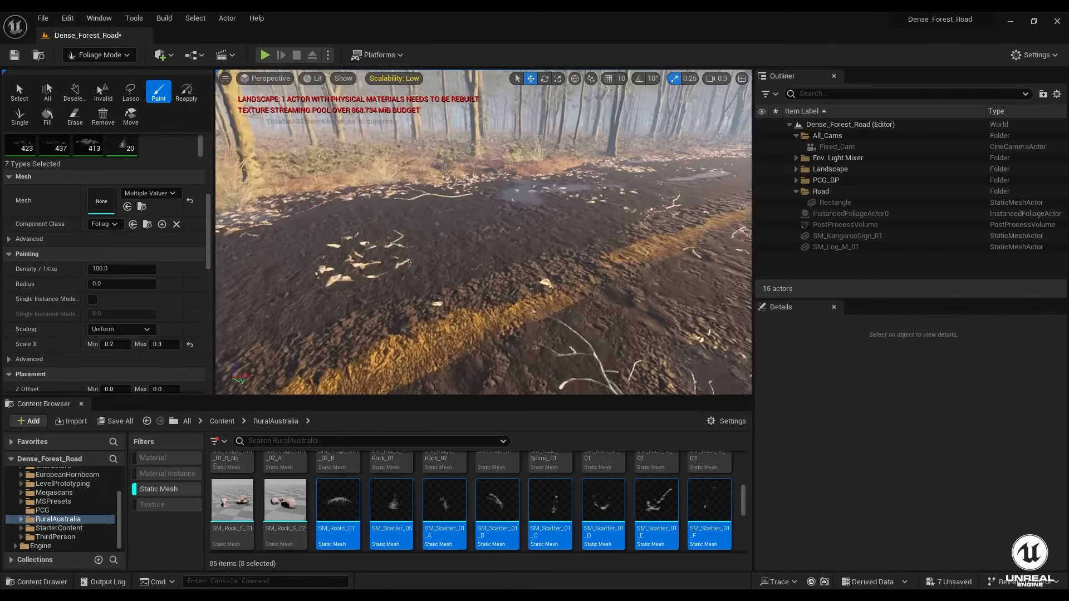
mouse_move(655, 196)
right_down()
mouse_move(649, 209)
mouse_move(655, 196)
right_up()
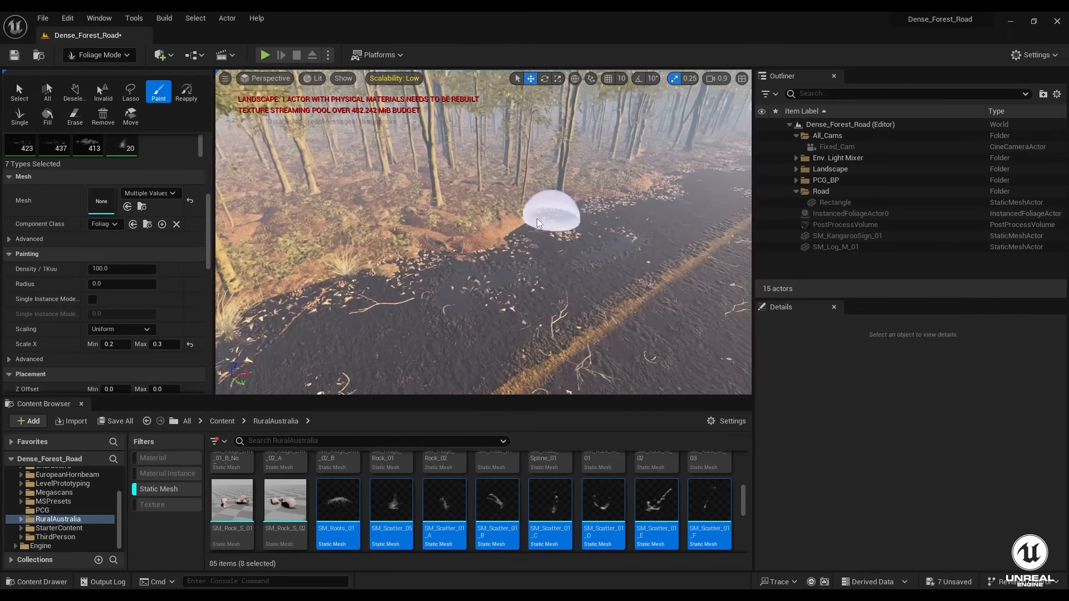
right_drag(537, 218, 454, 264)
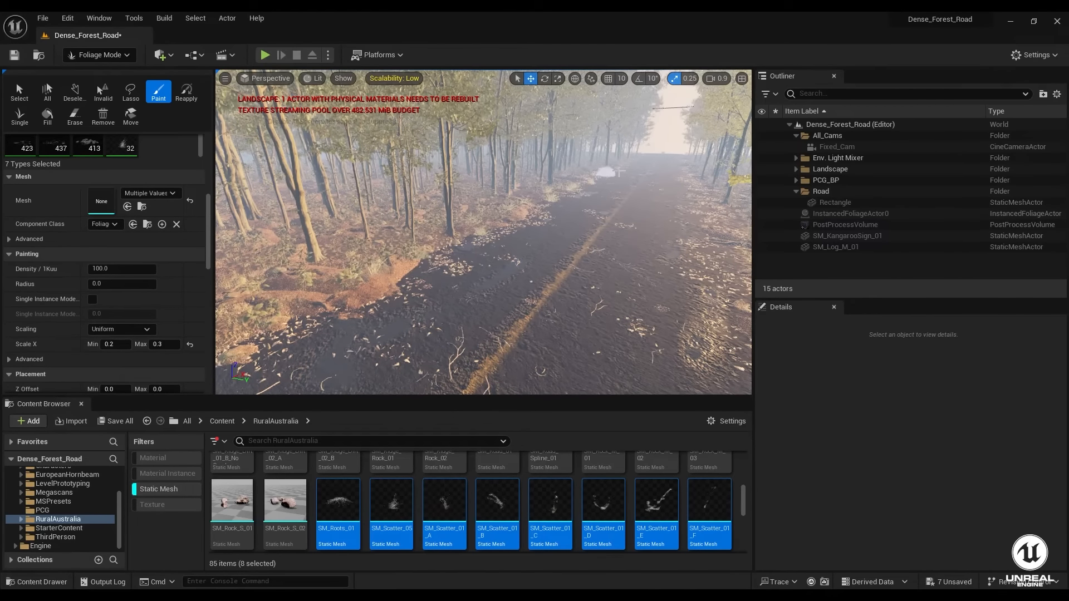
- Paint the seven root and scatter types along the road edge in front of the large twisted root pile
right_drag(553, 199, 580, 206)
right_drag(574, 135, 543, 139)
mouse_move(622, 190)
mouse_down()
mouse_move(601, 178)
mouse_move(440, 208)
mouse_move(335, 249)
mouse_up()
right_drag(264, 262, 216, 260)
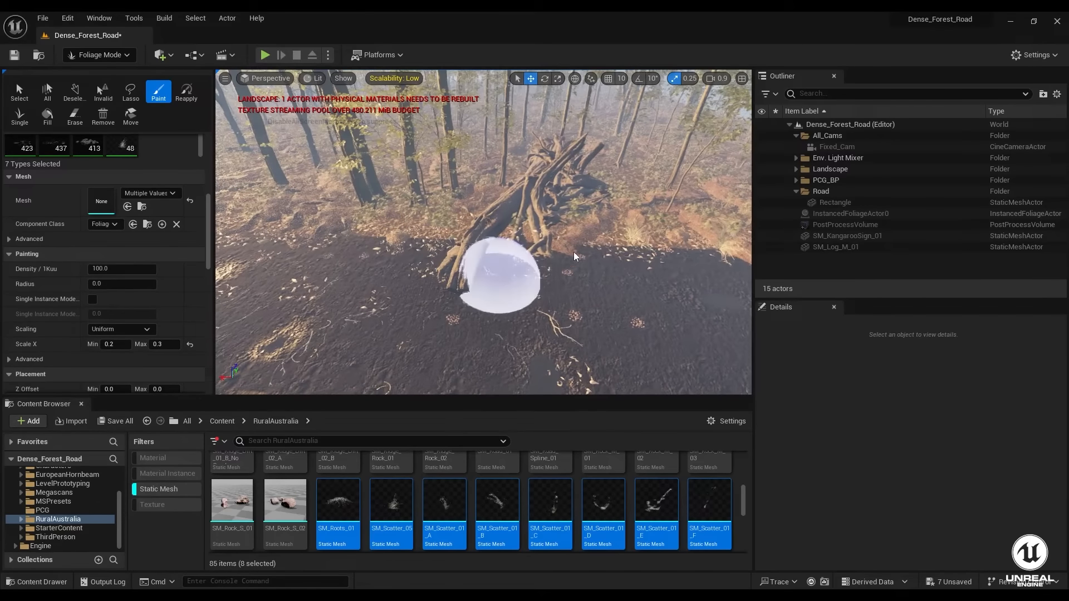
drag(450, 241, 360, 233)
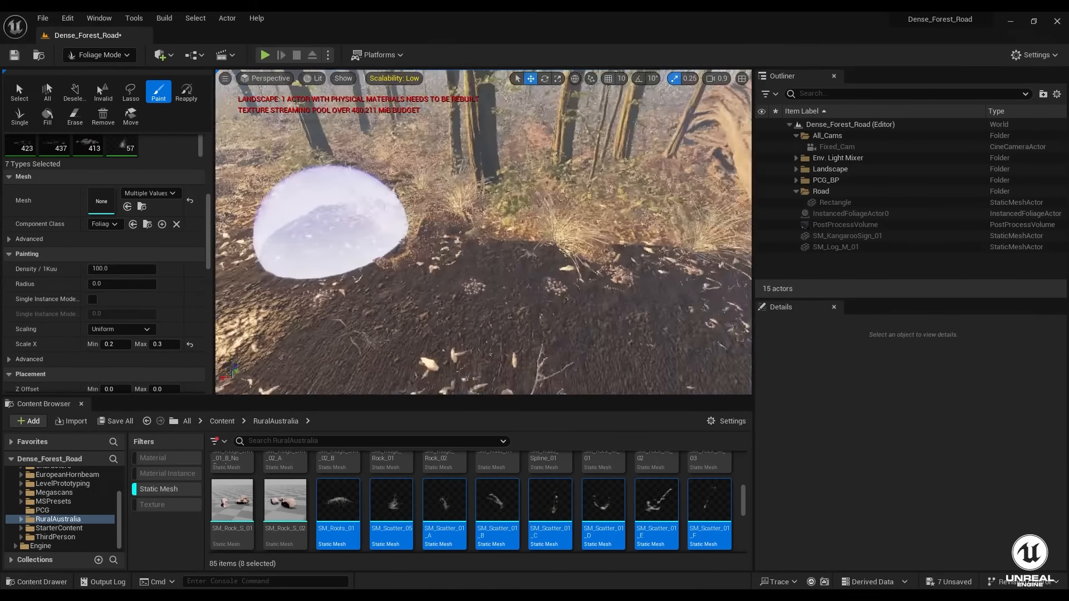
- Continue painting the root and scatter types along the road edge beyond the root pile and near the yellow centre line
mouse_move(323, 226)
right_down()
mouse_move(334, 237)
mouse_move(345, 229)
mouse_move(334, 225)
right_up()
right_drag(473, 259, 459, 270)
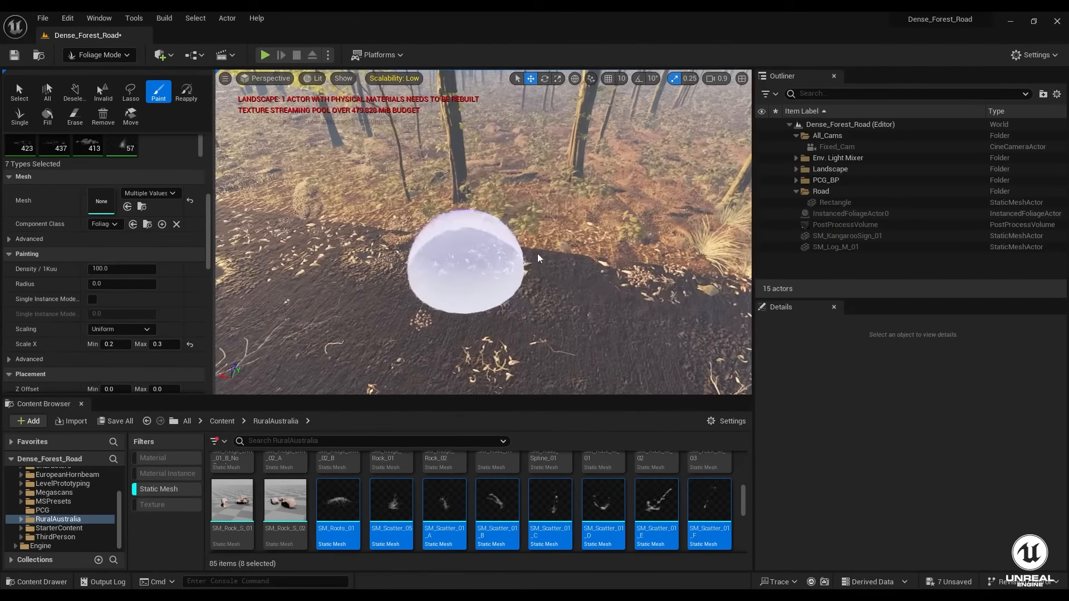
mouse_move(589, 247)
mouse_down()
mouse_move(346, 230)
mouse_move(259, 199)
mouse_up()
mouse_move(251, 196)
right_down()
mouse_move(192, 192)
mouse_move(258, 196)
right_up()
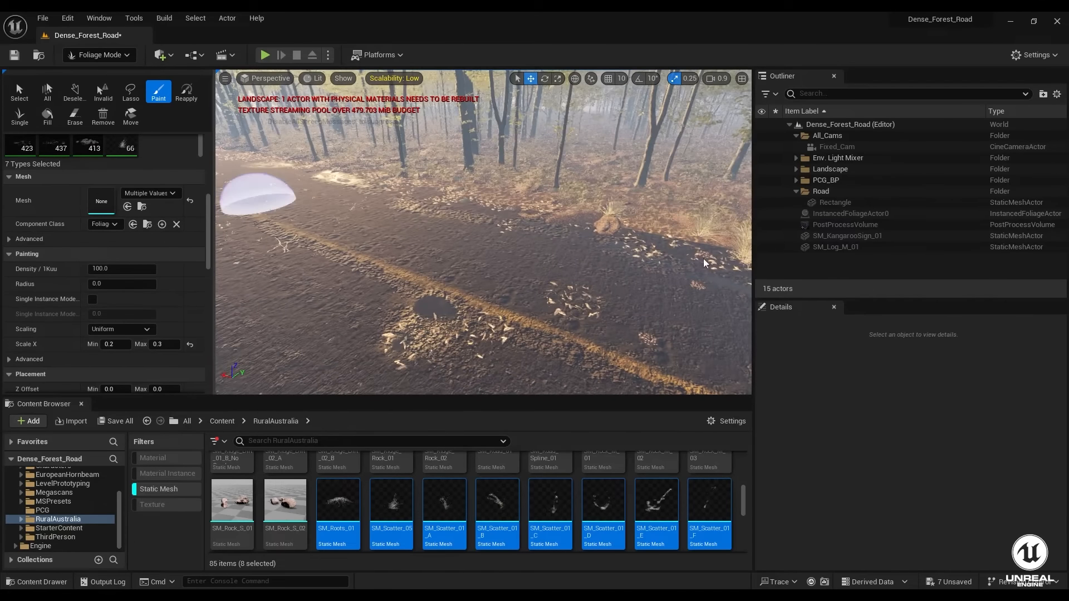
click(630, 225)
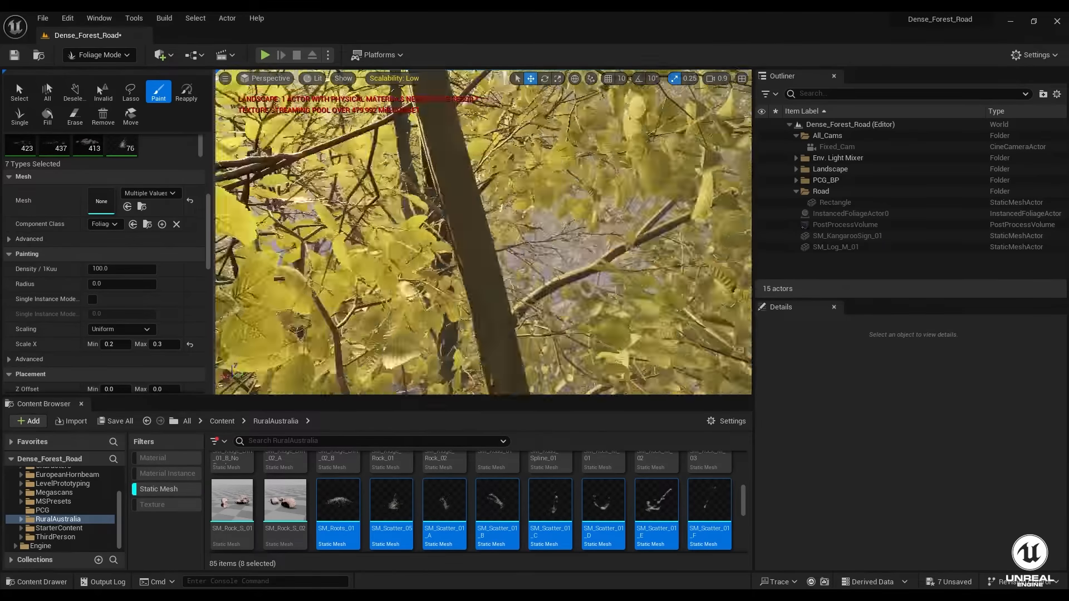
right_drag(483, 233, 456, 269)
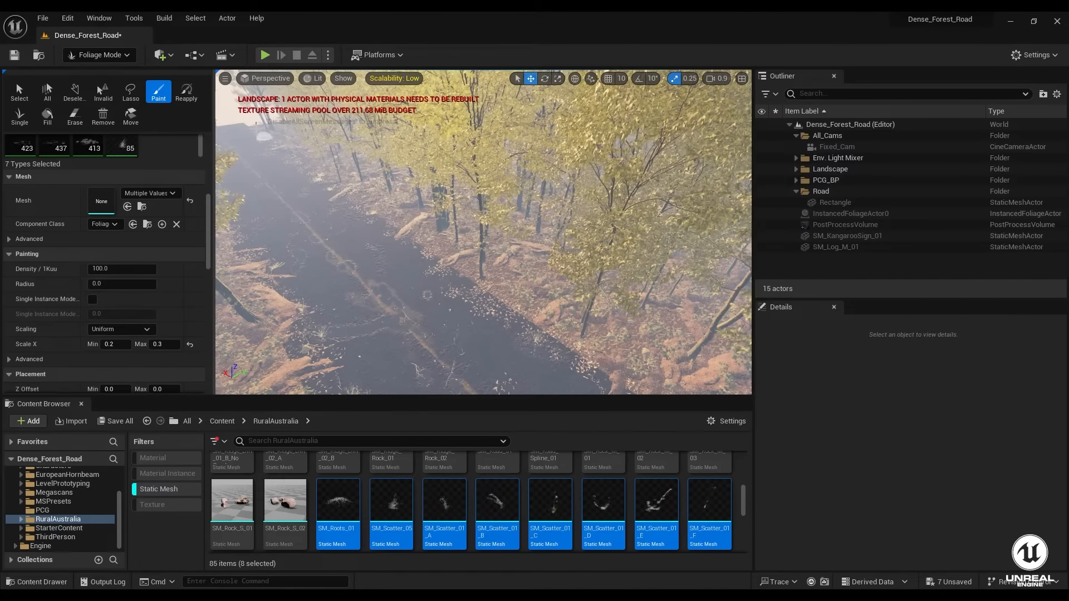
- Find the rock meshes in the project content and select the three Tundra Stone static meshes in the Megascans folder
mouse_move(387, 234)
right_down()
mouse_move(381, 207)
mouse_move(501, 238)
mouse_move(397, 349)
right_up()
click(285, 499)
scroll(640, 501, up, 1)
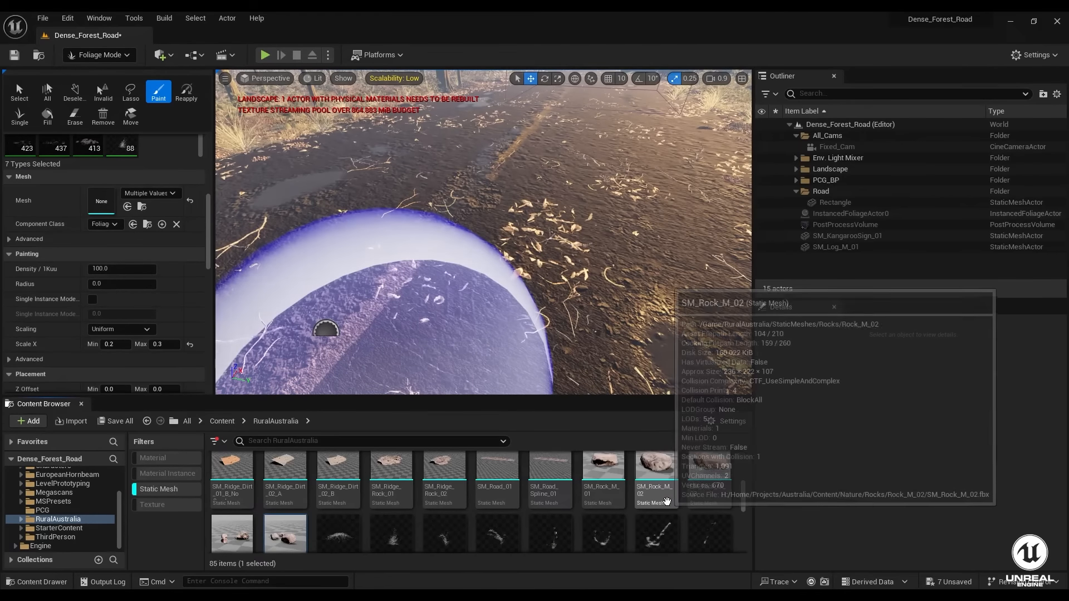
scroll(669, 501, down, 1)
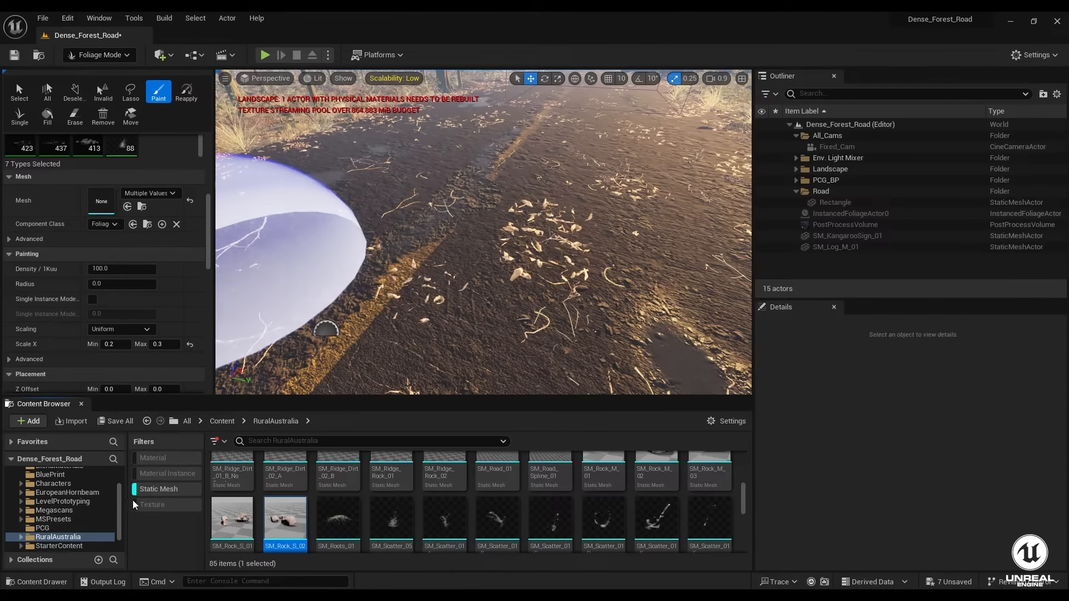
click(67, 493)
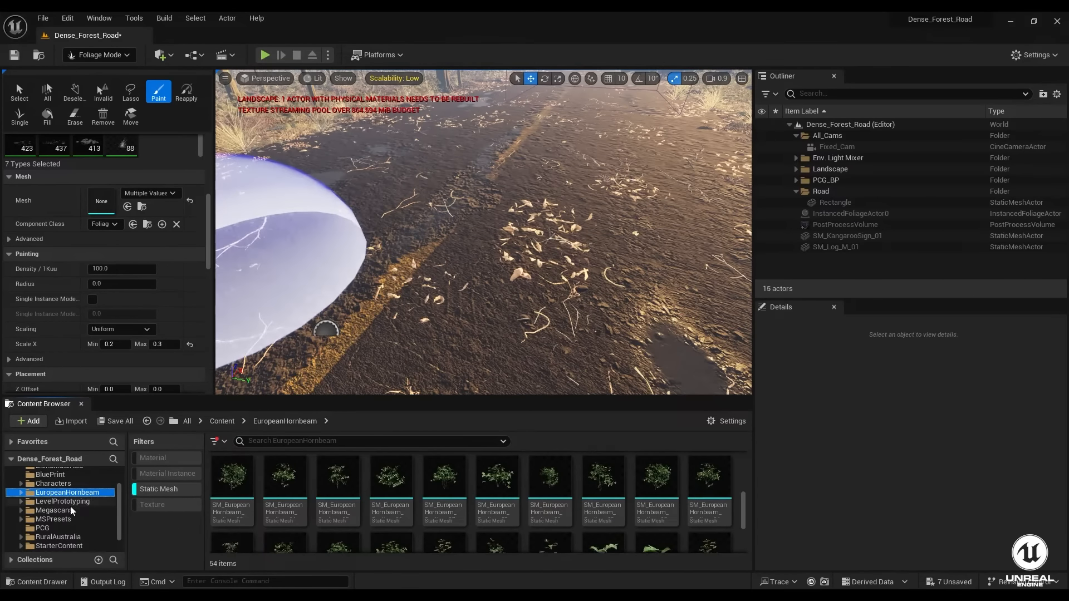
click(72, 510)
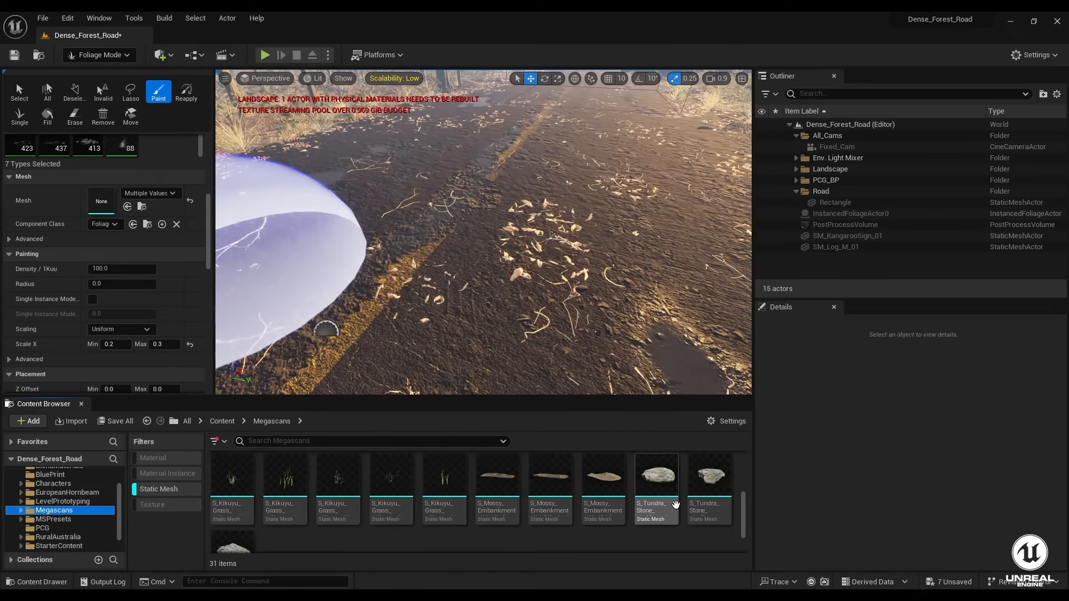
click(664, 505)
scroll(663, 505, down, 2)
shift+click(240, 515)
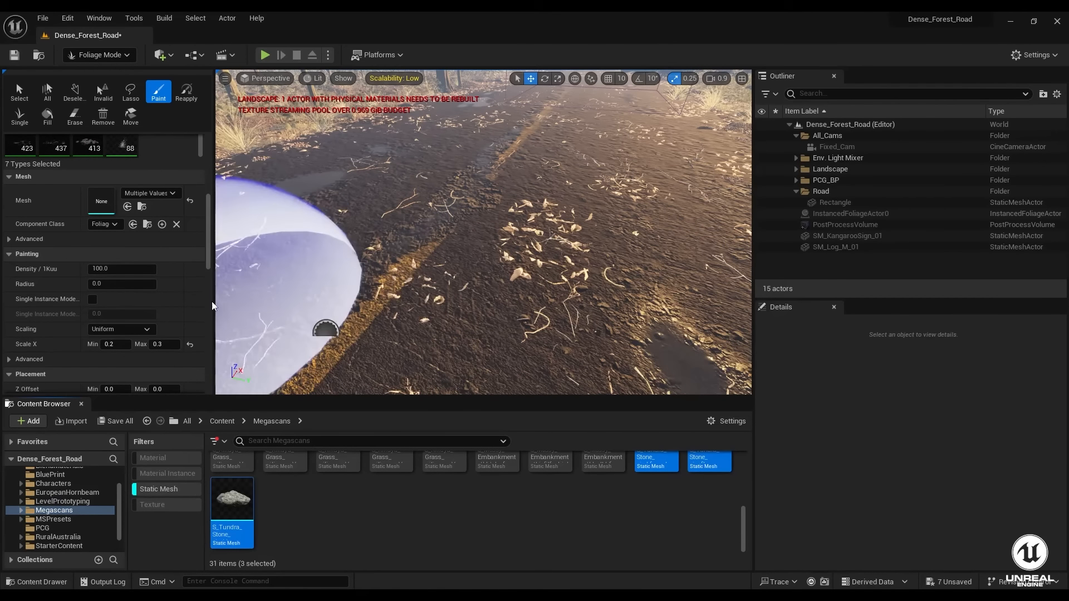
- Deactivate the seven root and scatter foliage types, then add the three Tundra stones to the foliage palette and select them
scroll(108, 209, up, 3)
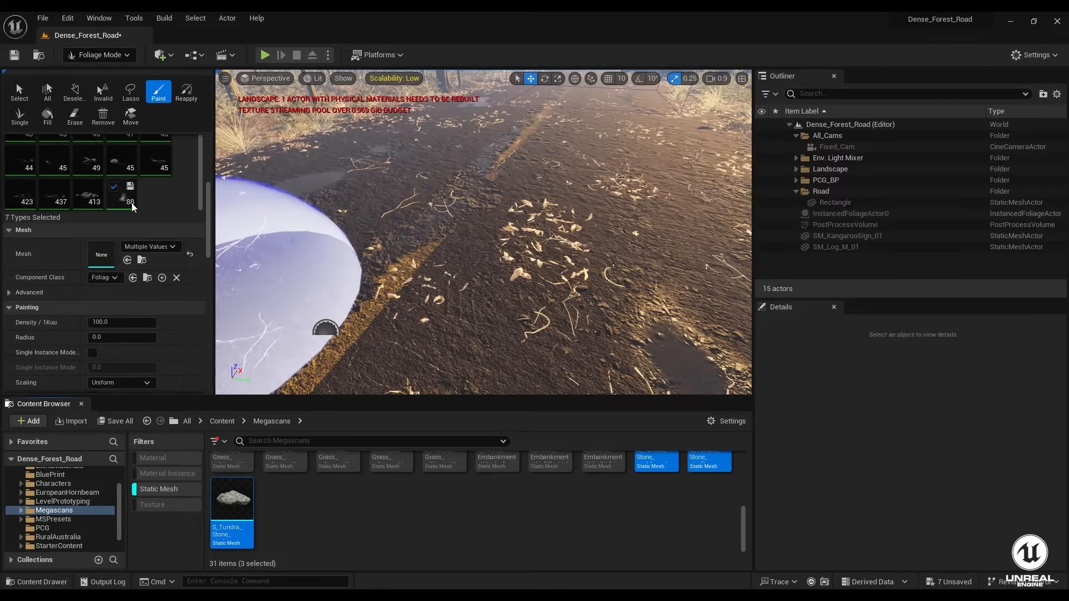
scroll(152, 206, down, 3)
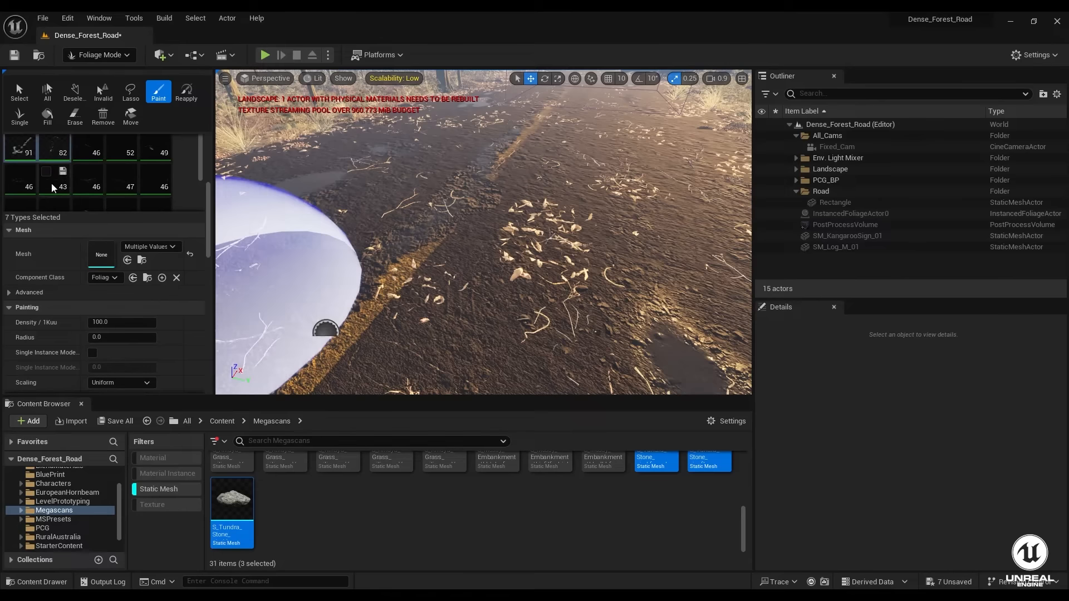
click(55, 158)
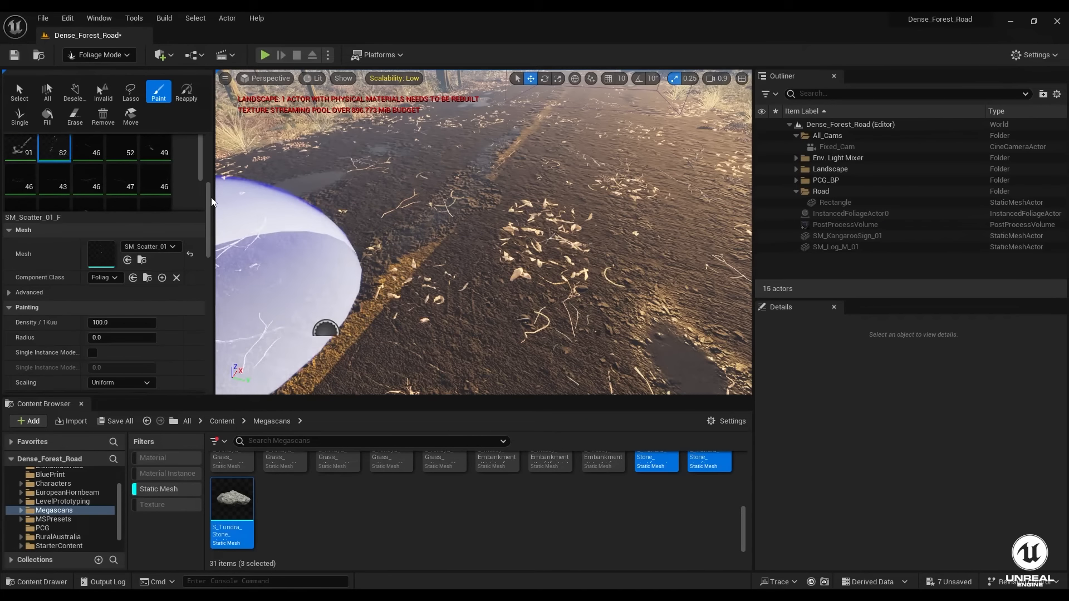
drag(206, 196, 209, 172)
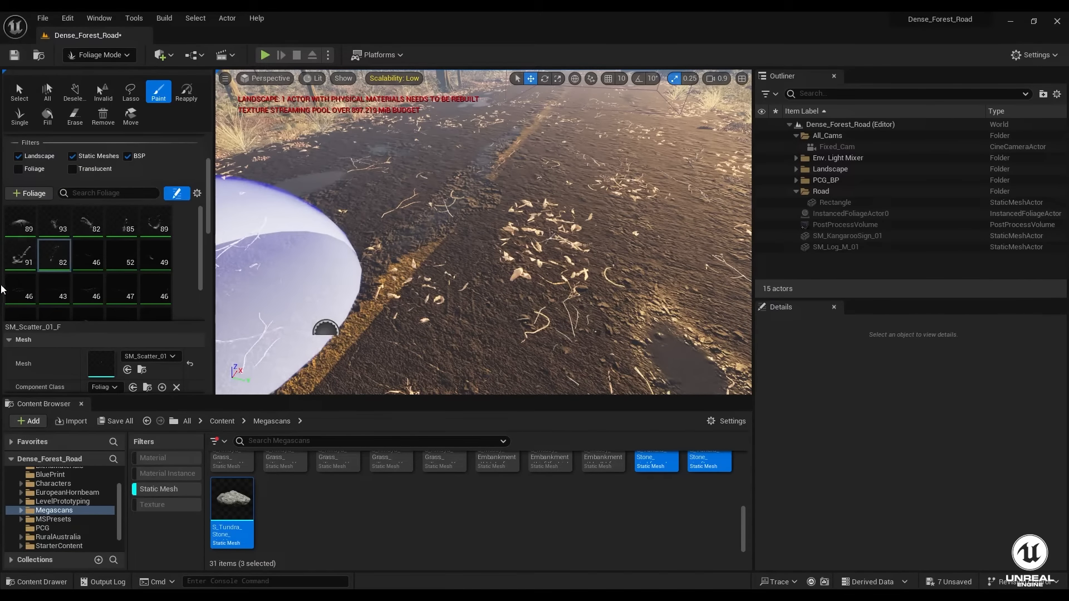
shift+click(15, 231)
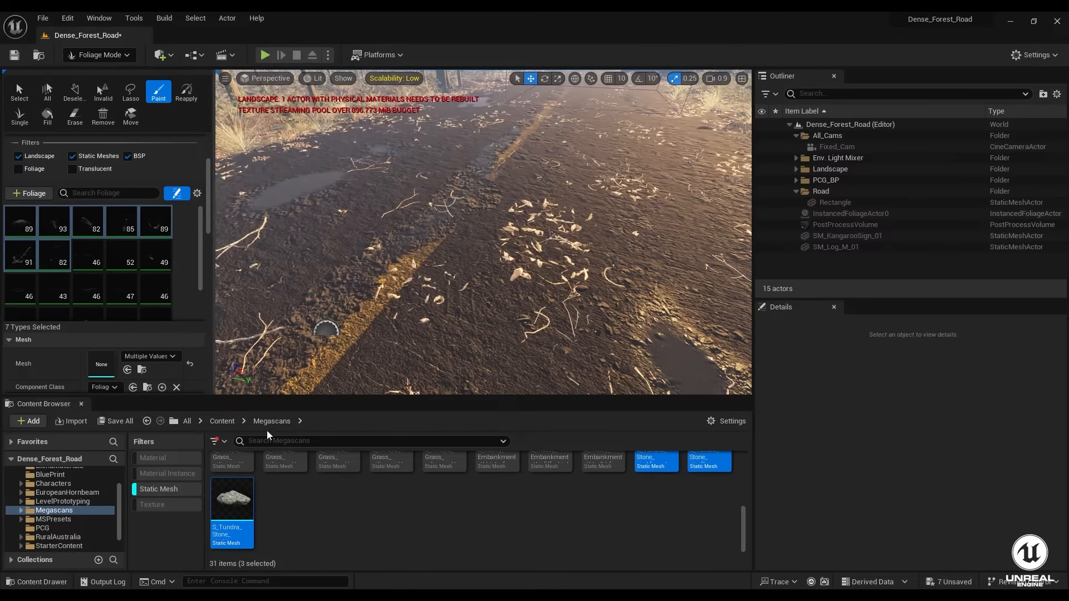
drag(232, 517, 199, 275)
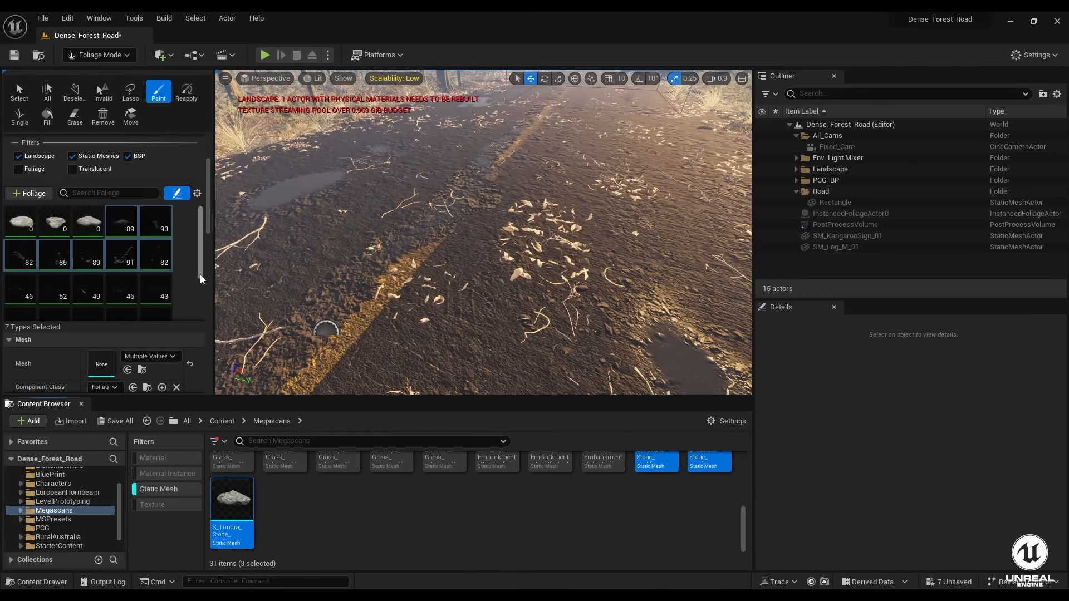
click(94, 229)
shift+click(27, 227)
- Try painting the three stone types in the middle of the road, and undo the stroke
click(447, 282)
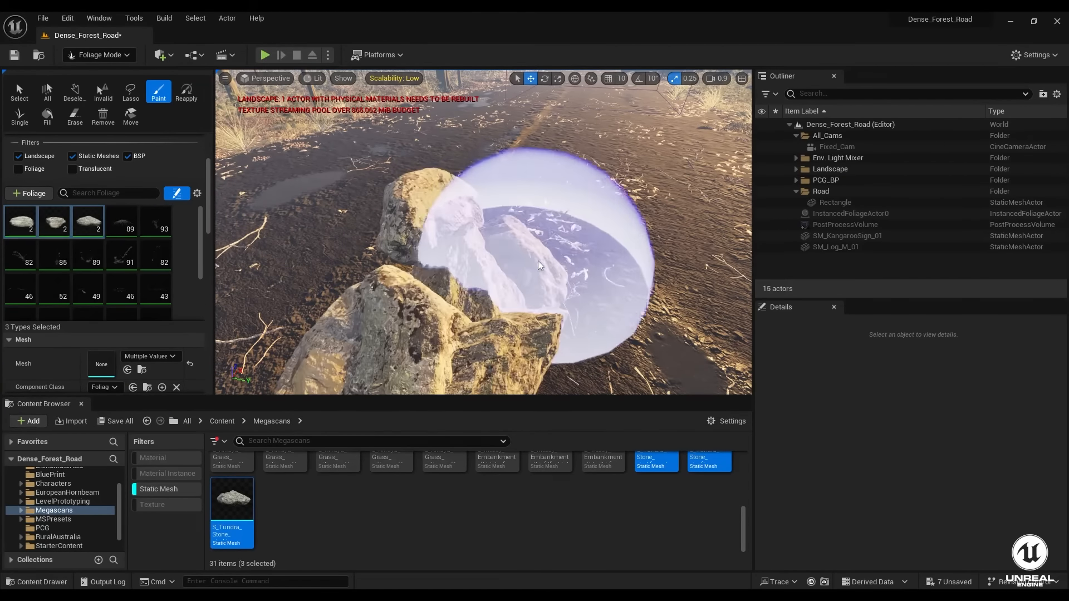
mouse_move(538, 266)
right_down()
mouse_move(501, 267)
mouse_move(493, 273)
mouse_move(539, 264)
mouse_move(454, 316)
right_up()
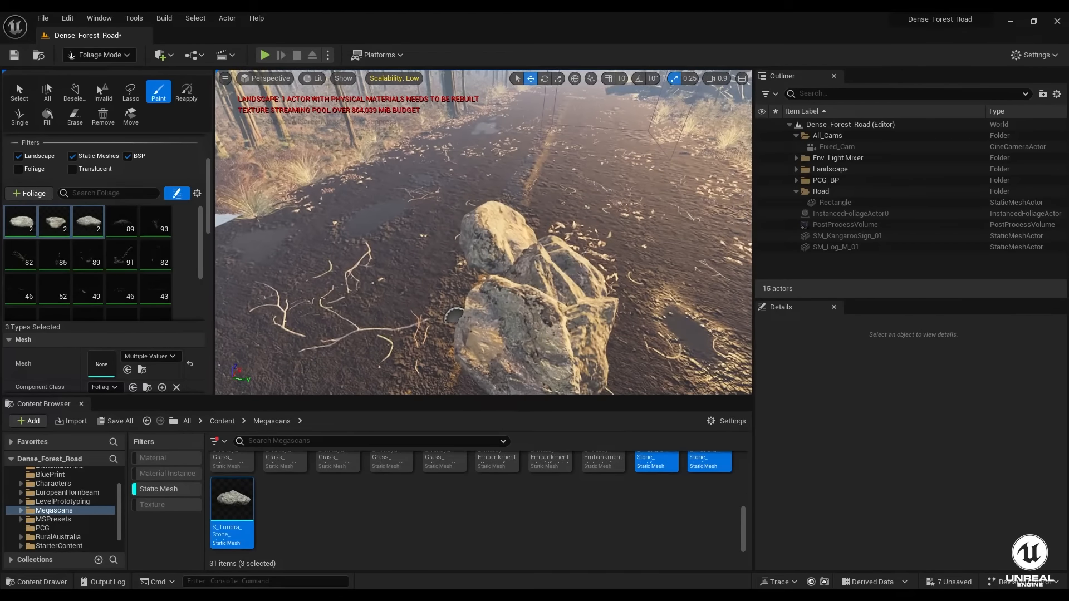
key(ctrl+z)
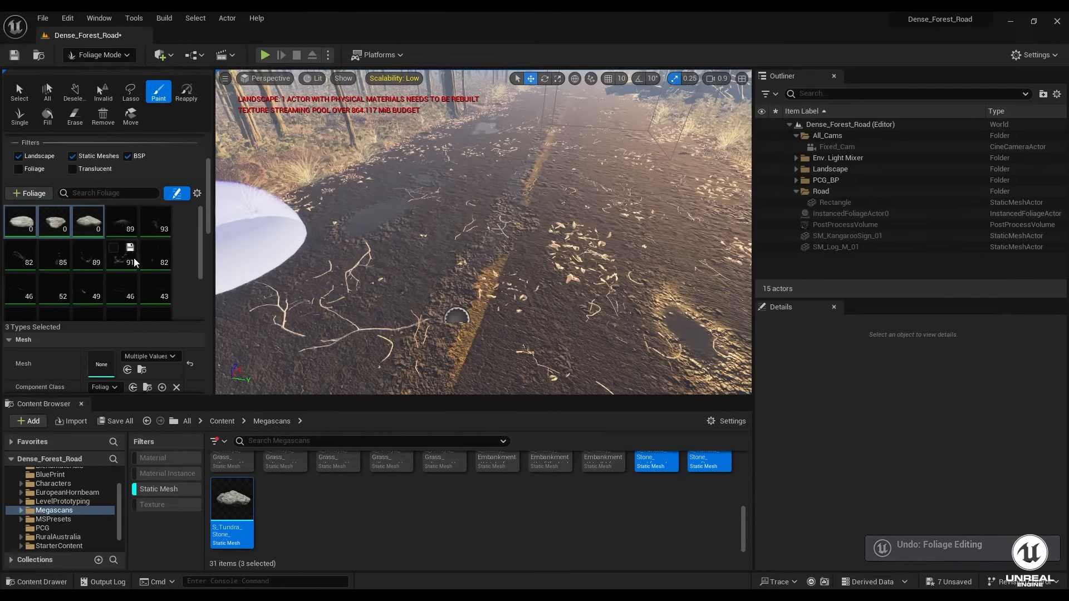
- Set Scale X of the three stone types to a minimum of 0.5 and maximum of 0.7
scroll(134, 260, down, 7)
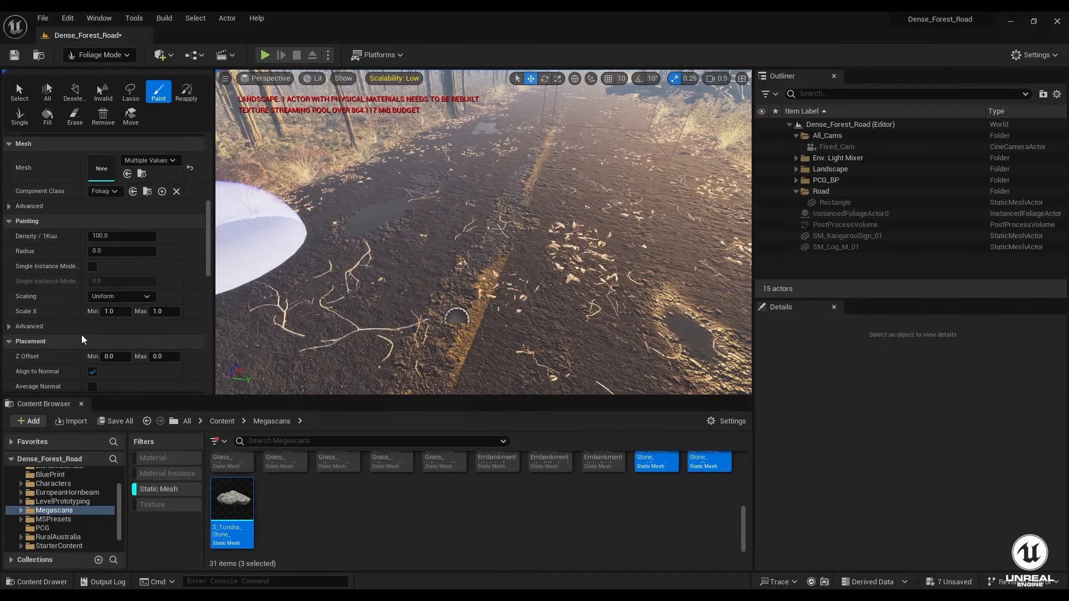
scroll(81, 335, down, 5)
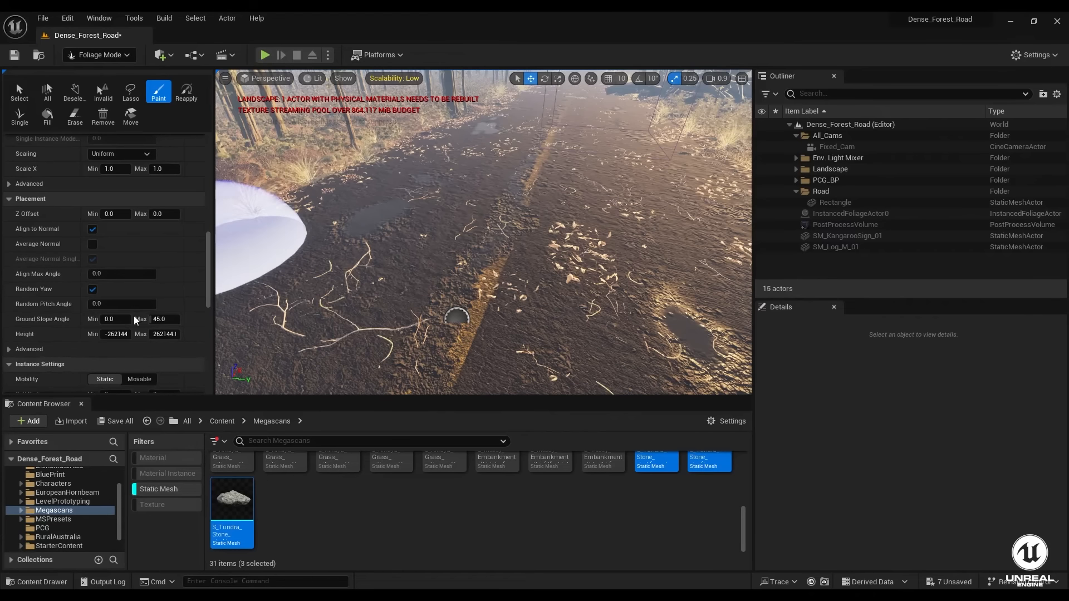
scroll(56, 323, up, 2)
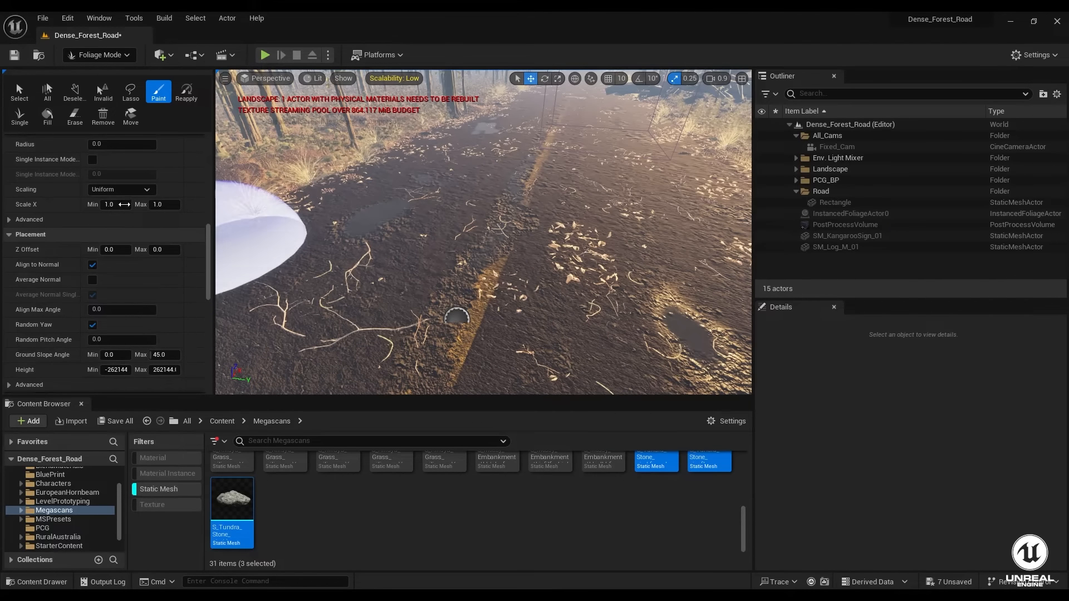
text(0)
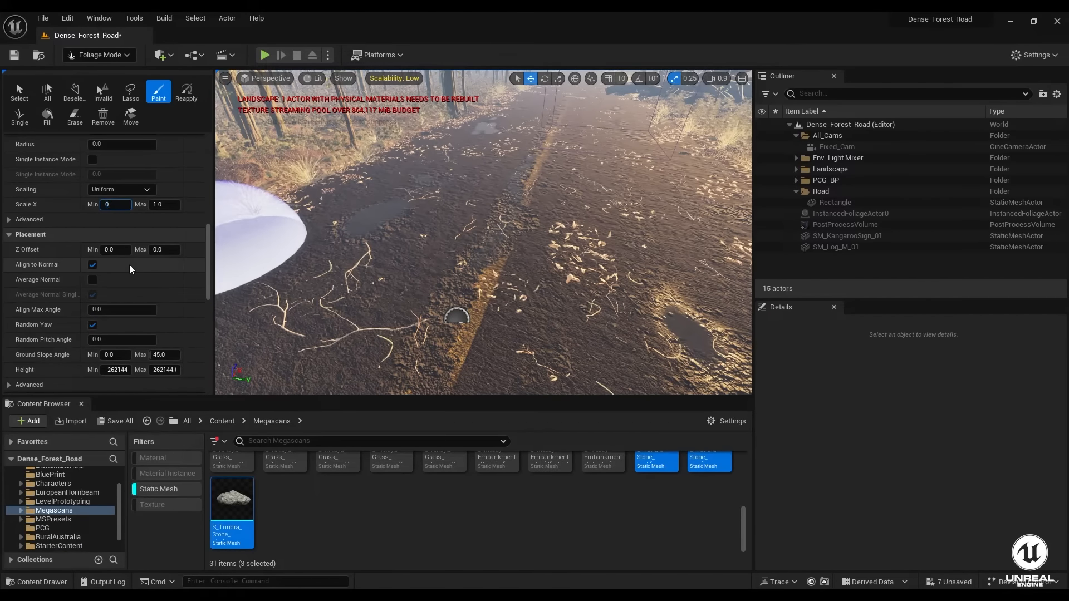
text(.)
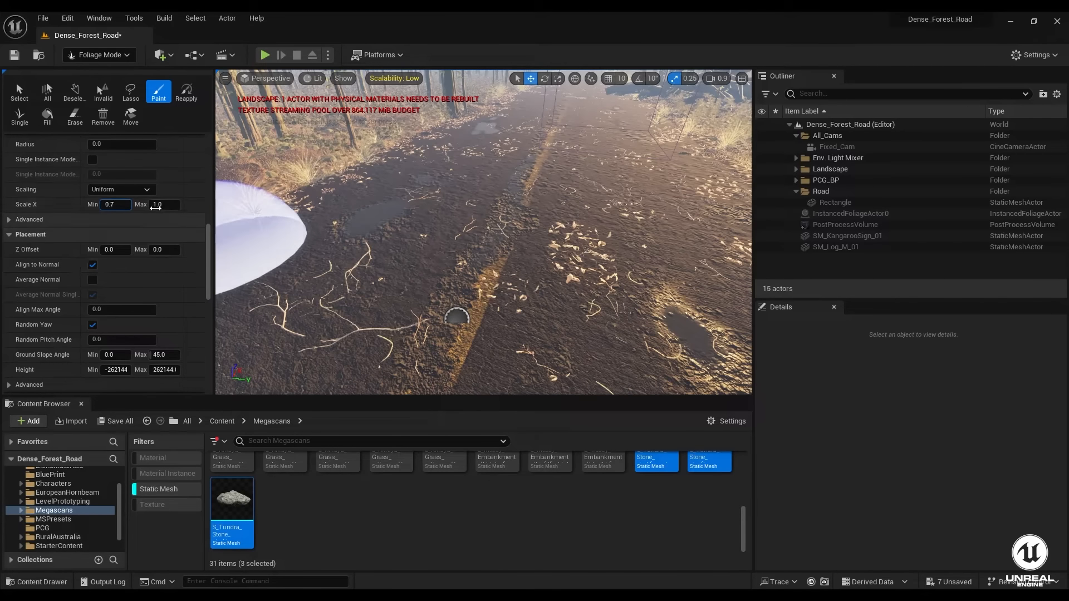
text(7)
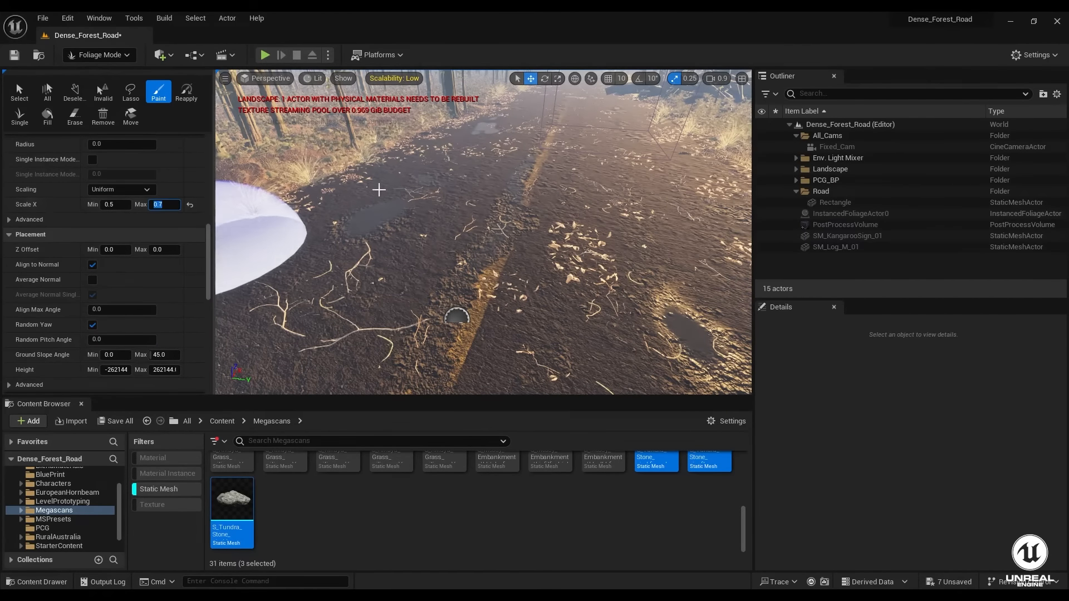
- Paint the rescaled stones along the road edge at the end of the landscape, and undo the last stroke
mouse_move(393, 184)
right_down()
mouse_move(337, 169)
mouse_move(357, 170)
right_up()
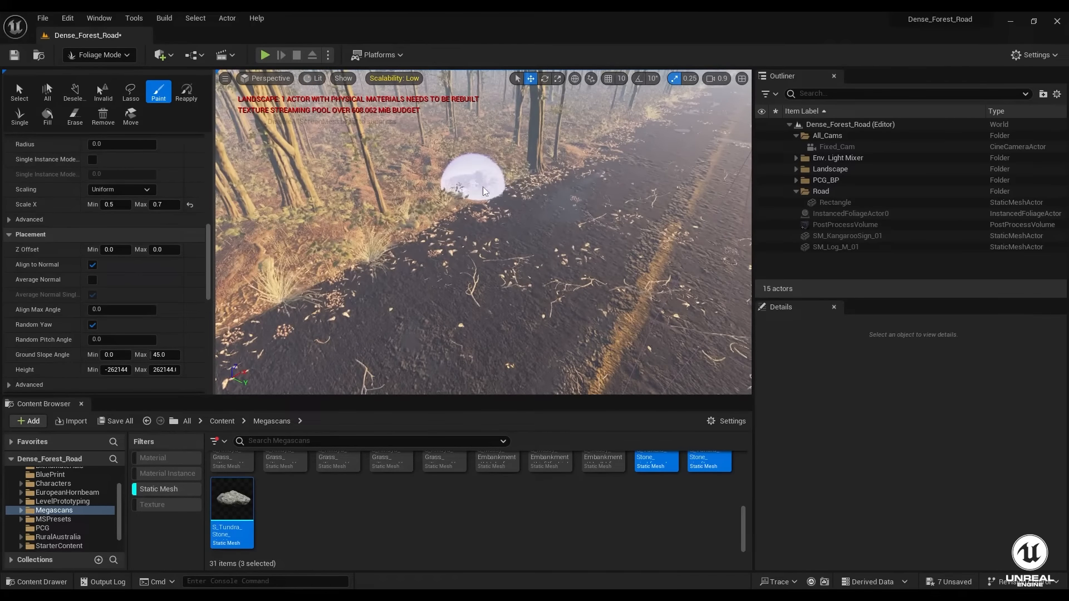
mouse_move(570, 170)
right_down()
mouse_move(587, 190)
mouse_move(412, 203)
right_up()
drag(359, 227, 512, 236)
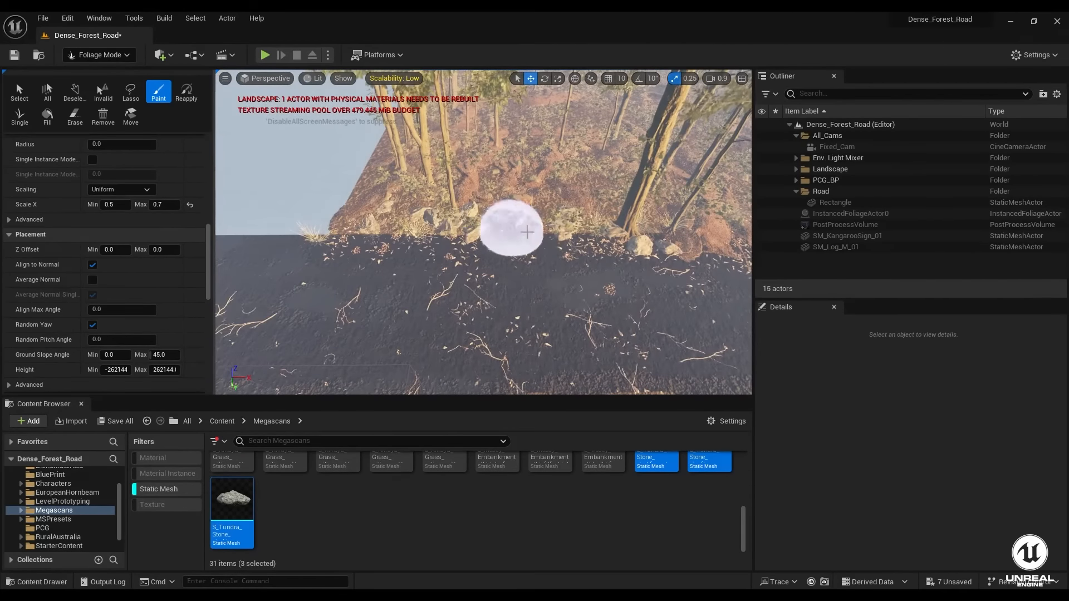
mouse_move(512, 237)
right_down()
mouse_move(568, 240)
mouse_move(518, 234)
mouse_move(585, 274)
right_up()
key(ctrl+z)
- Set the foliage brush's paint density to 0.1
scroll(89, 210, up, 3)
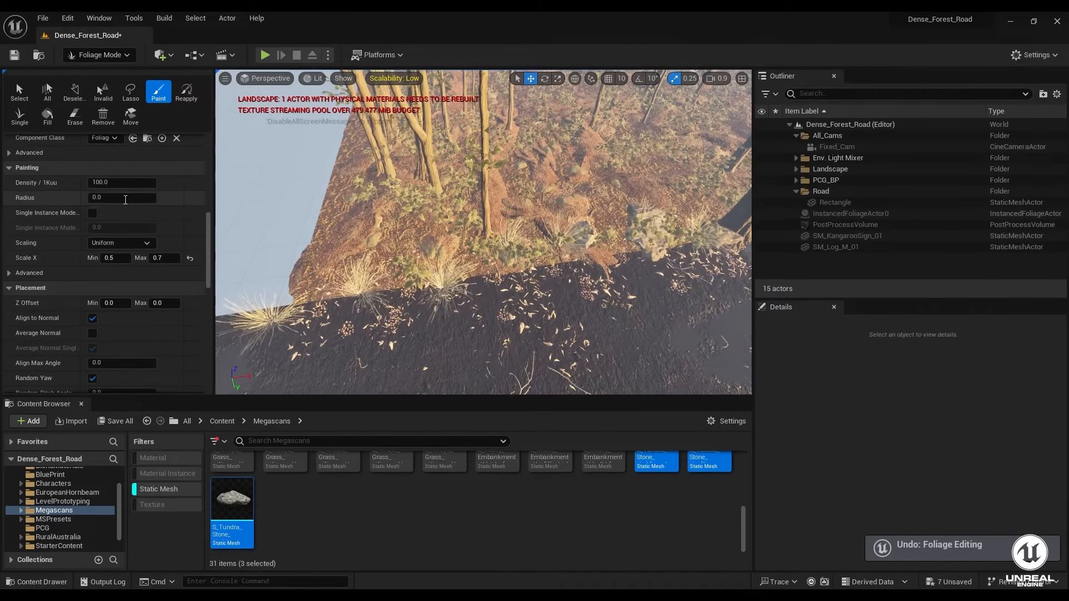
scroll(89, 210, up, 6)
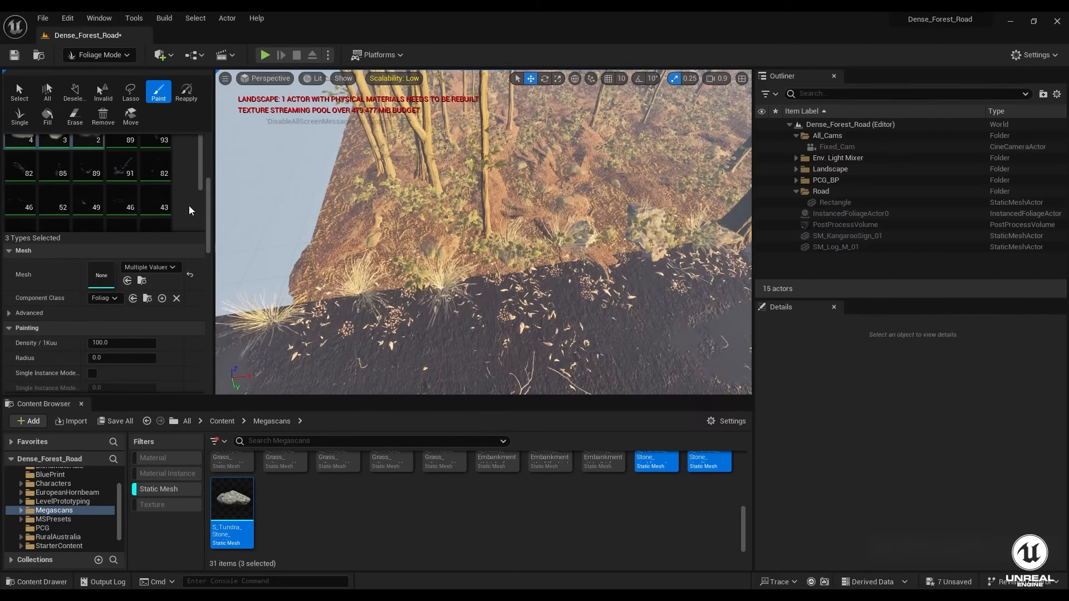
scroll(221, 209, up, 5)
scroll(444, 246, down, 5)
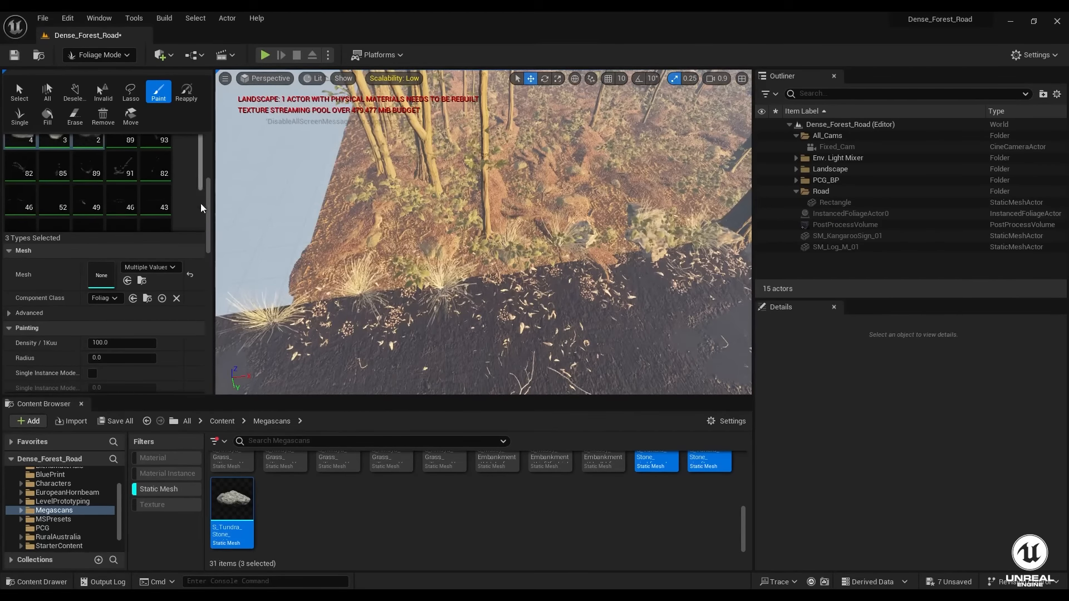
scroll(106, 223, up, 6)
click(106, 180)
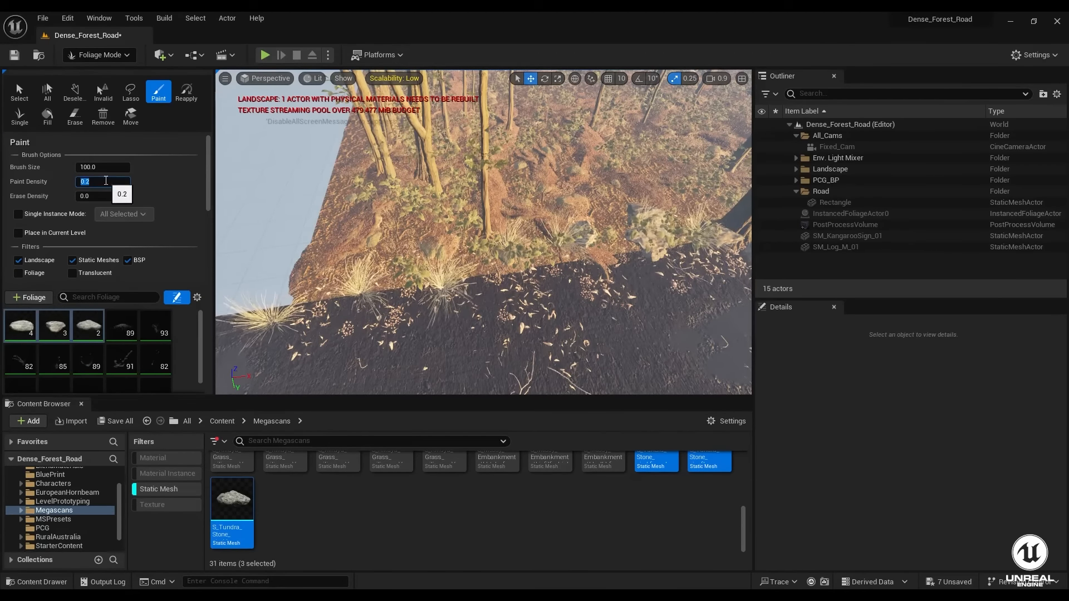
text(0.1)
key(Return)
- Paint the three stone types sparsely along one edge of the road, from the landscape's end down the full length
drag(339, 291, 607, 275)
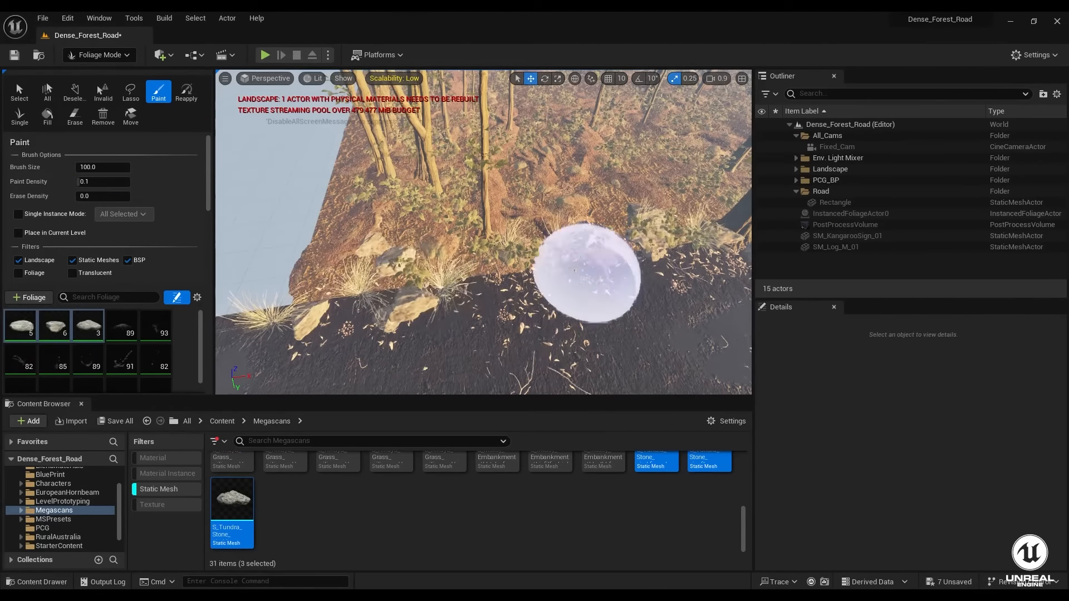
right_drag(606, 274, 668, 274)
drag(542, 275, 456, 272)
right_drag(456, 272, 452, 229)
drag(452, 230, 544, 217)
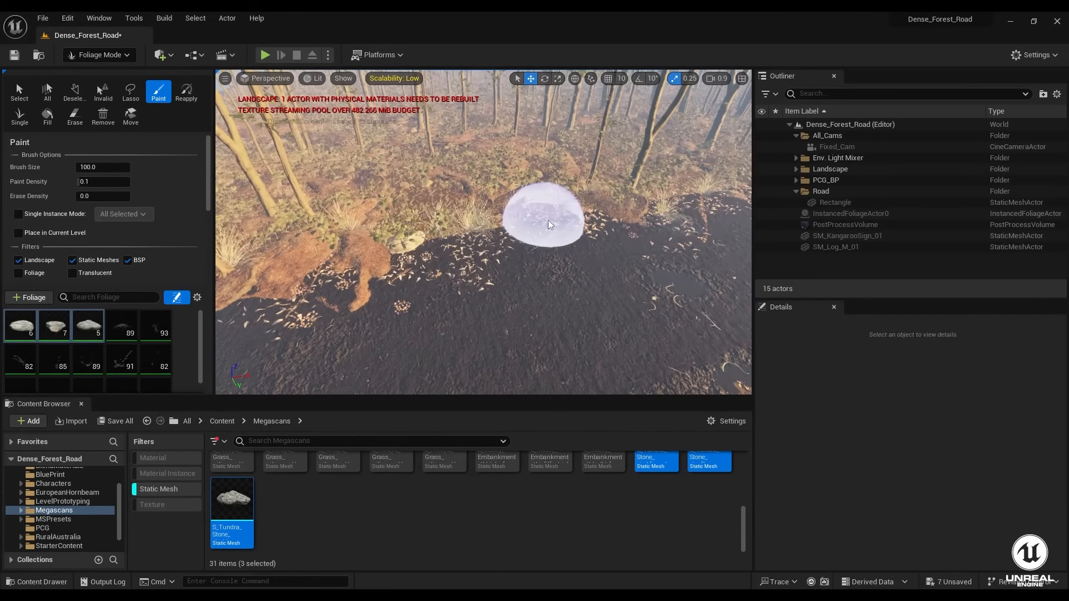
mouse_move(580, 216)
right_down()
mouse_move(587, 239)
mouse_move(579, 218)
right_up()
drag(557, 223, 445, 223)
right_drag(446, 223, 390, 215)
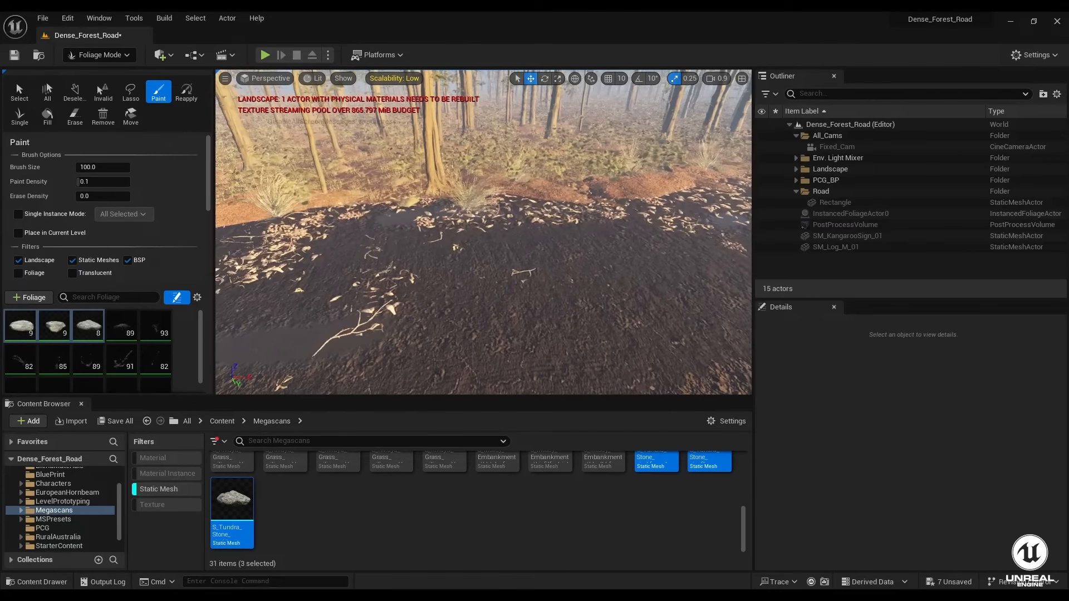
click(294, 207)
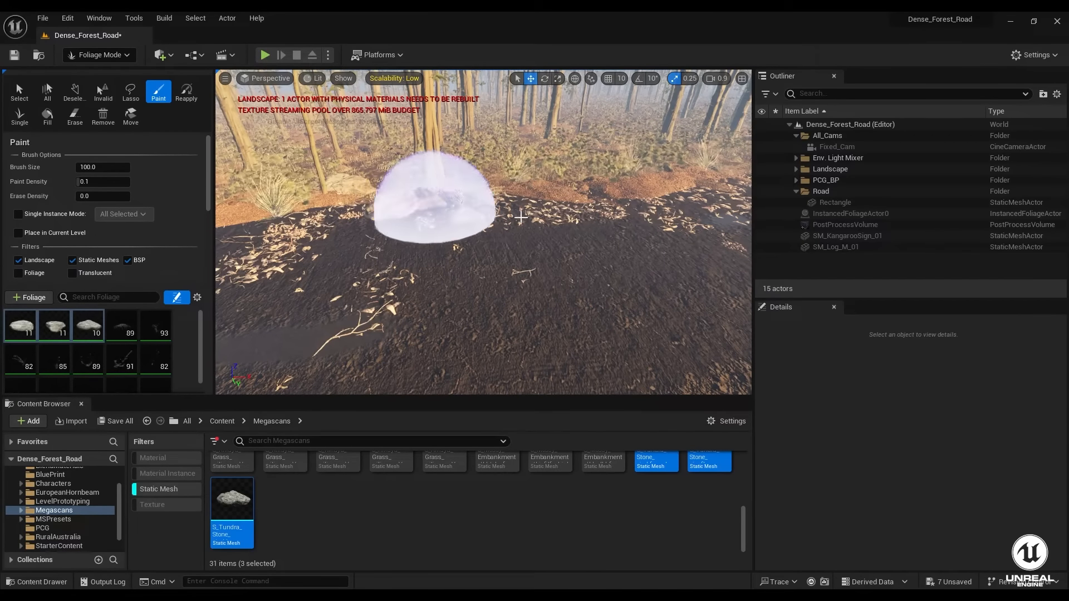
mouse_move(598, 202)
right_down()
mouse_move(607, 217)
mouse_move(682, 220)
right_up()
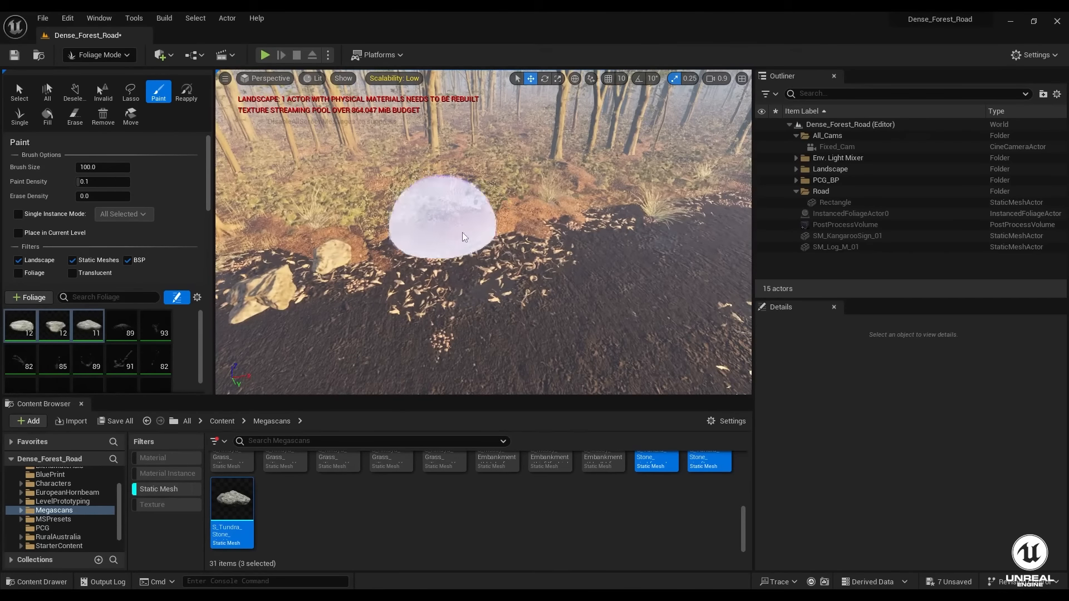
click(502, 223)
click(611, 204)
right_drag(618, 204, 671, 211)
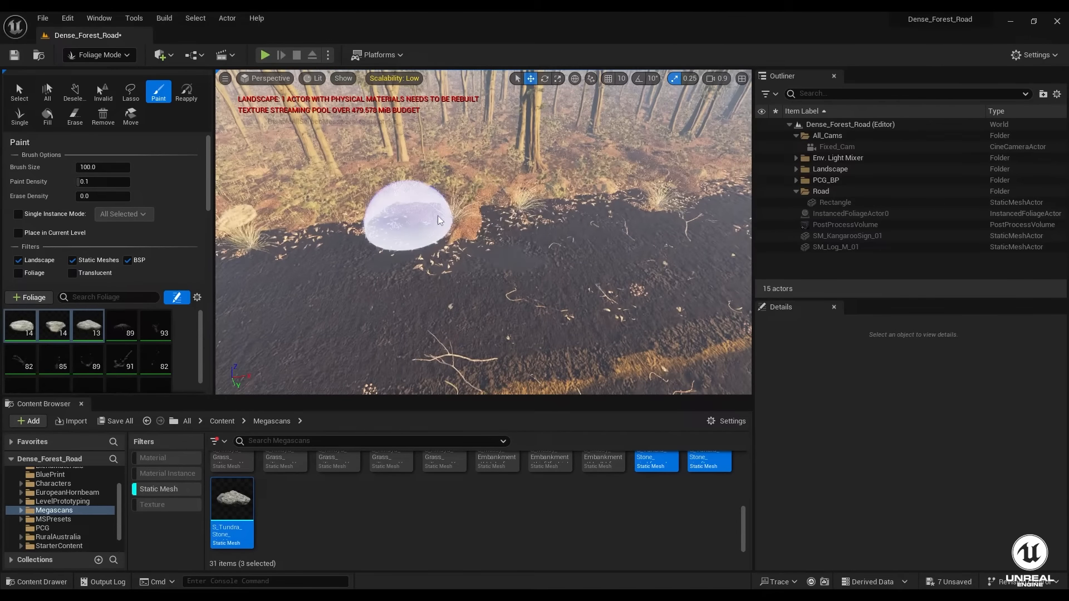
mouse_move(625, 184)
right_down()
mouse_move(654, 192)
mouse_move(640, 178)
mouse_move(660, 181)
mouse_move(644, 186)
right_up()
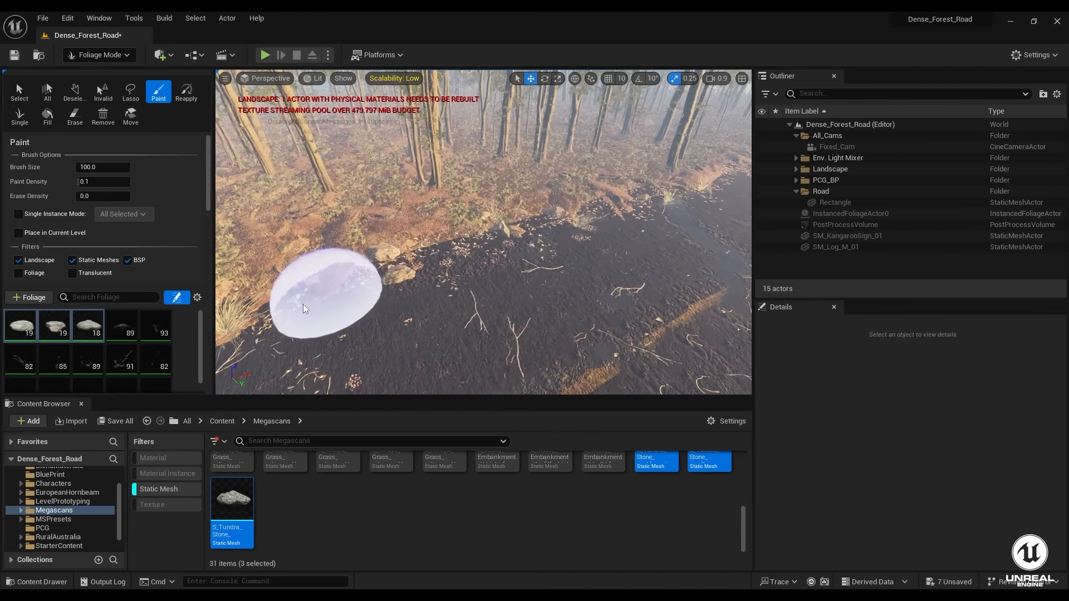
mouse_move(554, 282)
right_down()
mouse_move(565, 278)
mouse_move(548, 273)
mouse_move(528, 237)
right_up()
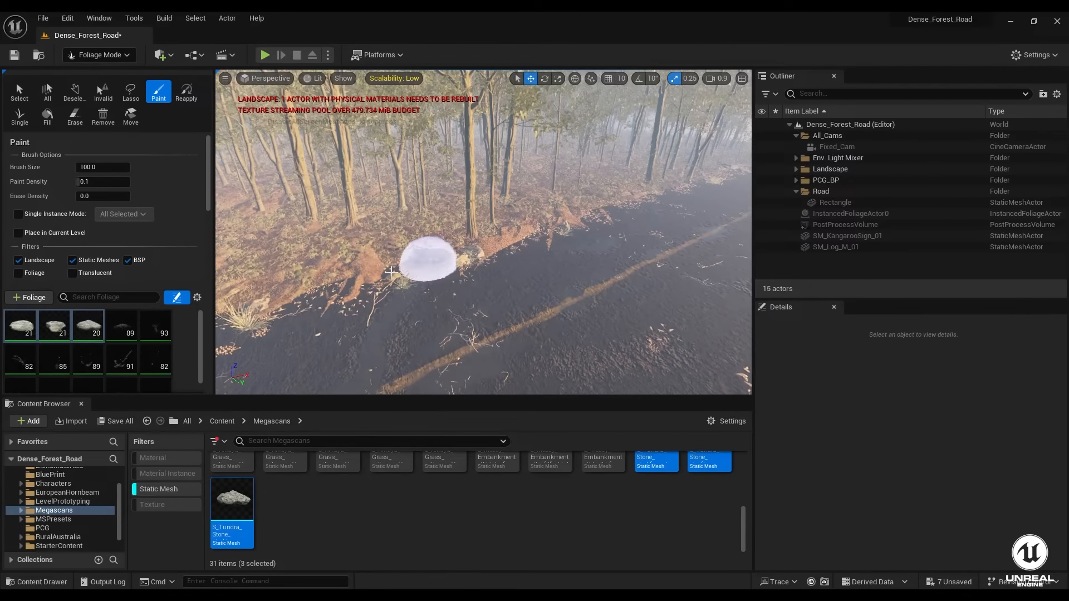
mouse_move(469, 262)
right_down()
mouse_move(475, 272)
mouse_move(465, 259)
right_up()
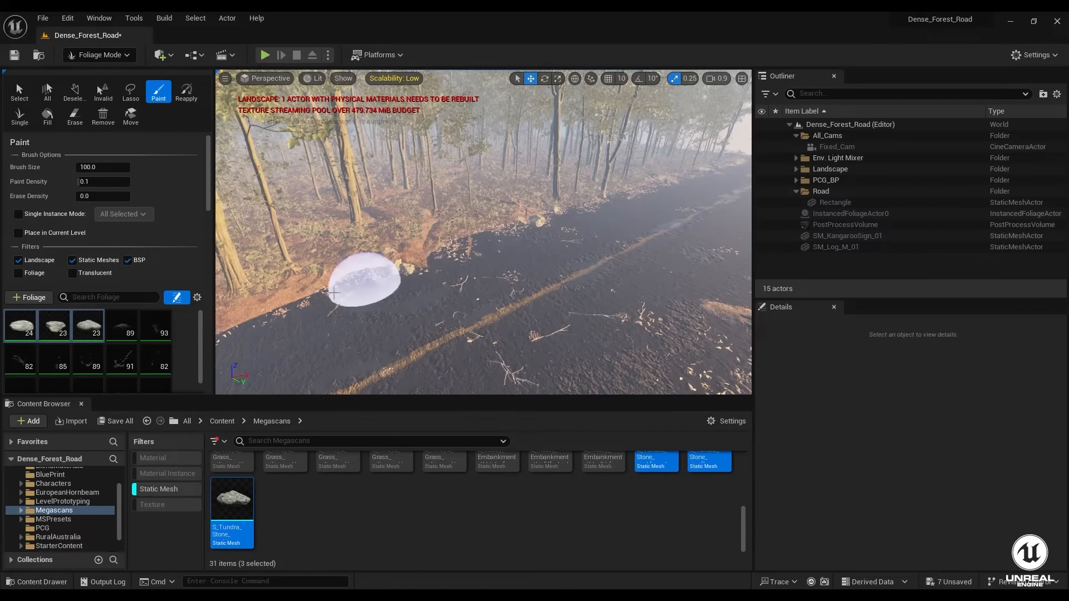
mouse_move(344, 300)
right_down()
mouse_move(319, 306)
mouse_move(409, 278)
mouse_move(404, 301)
mouse_move(569, 210)
right_up()
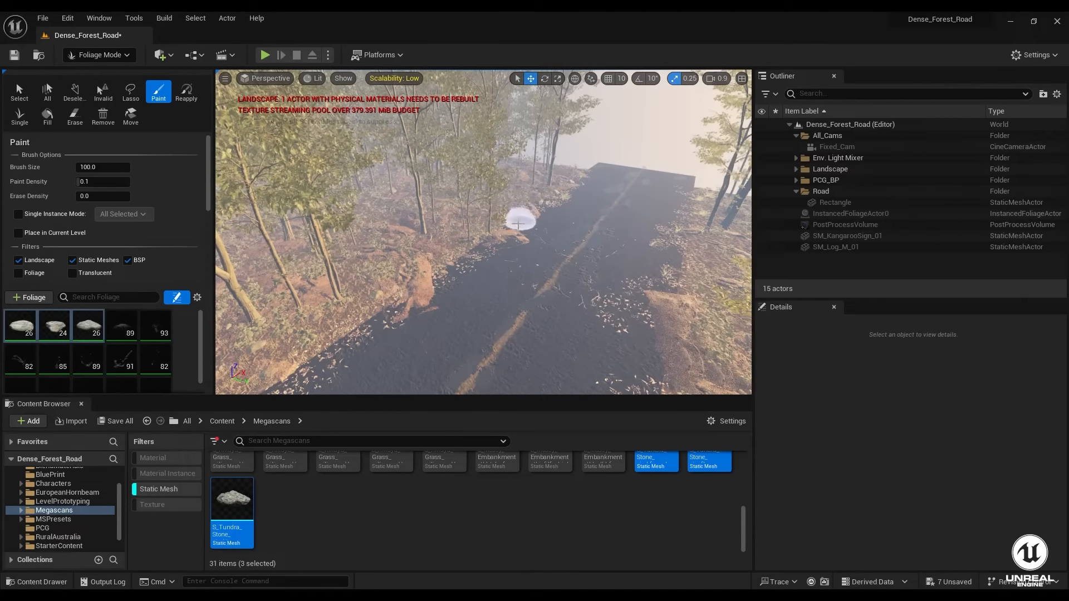
mouse_move(377, 326)
right_down()
mouse_move(383, 319)
mouse_move(345, 325)
right_up()
click(374, 322)
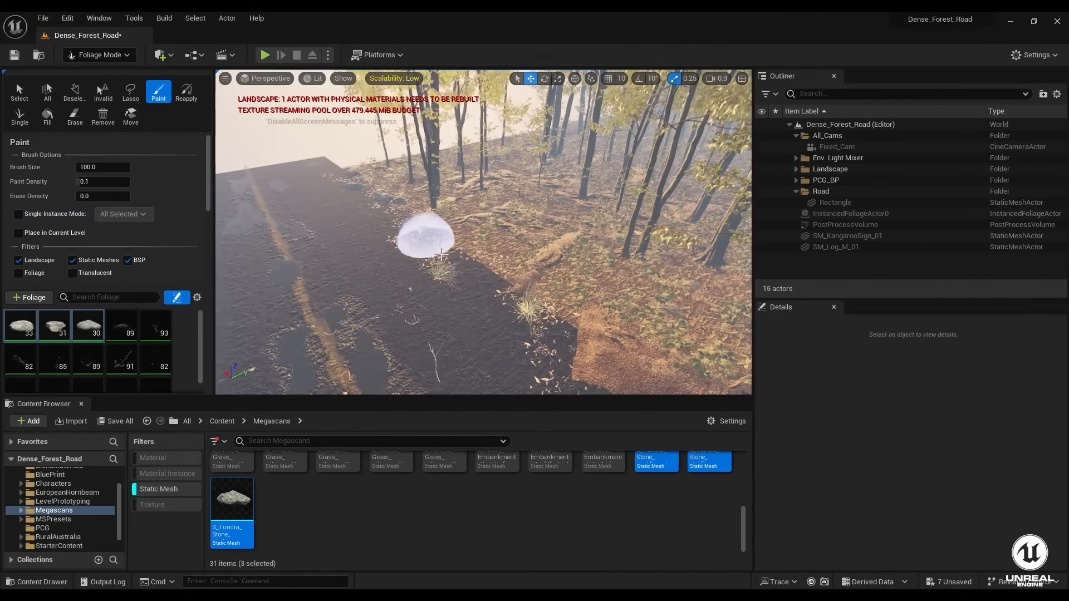
- Paint the three stone types sparsely along the opposite edge of the road, and save the level
drag(441, 255, 493, 281)
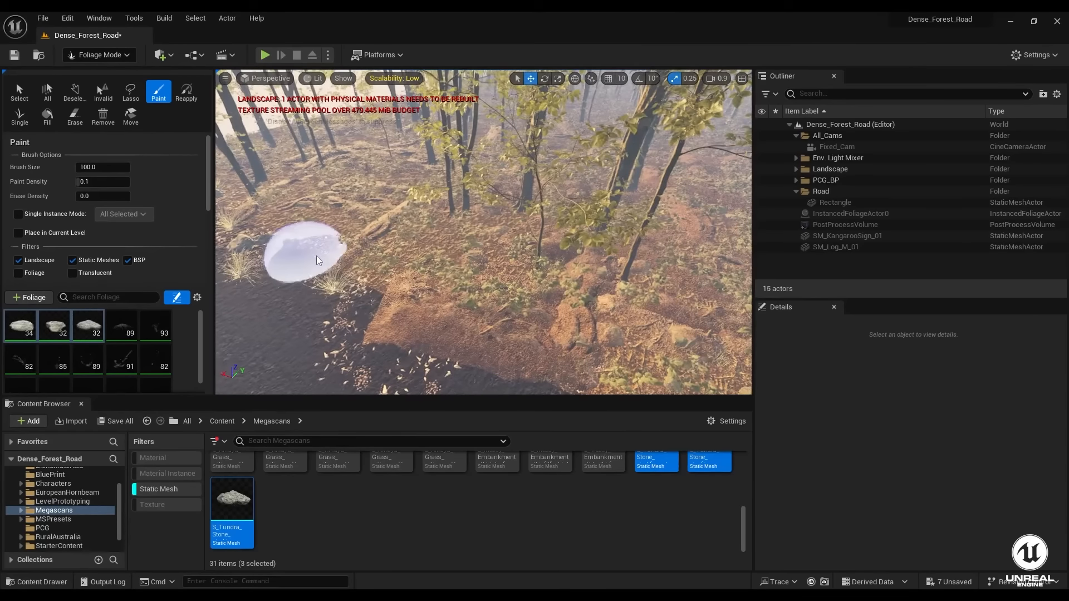
right_drag(358, 284, 410, 320)
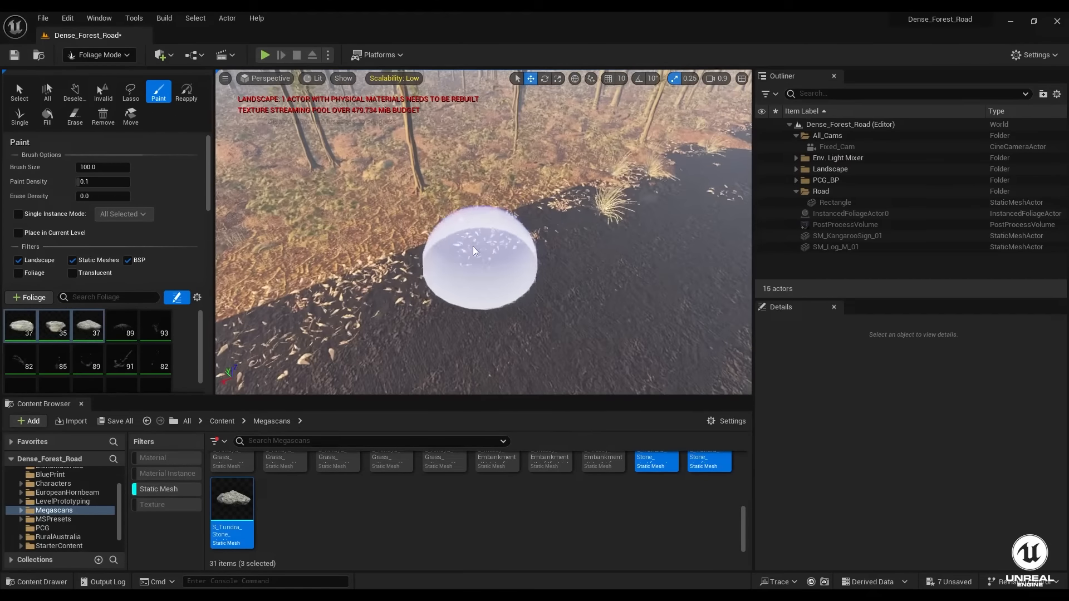
right_drag(391, 266, 383, 237)
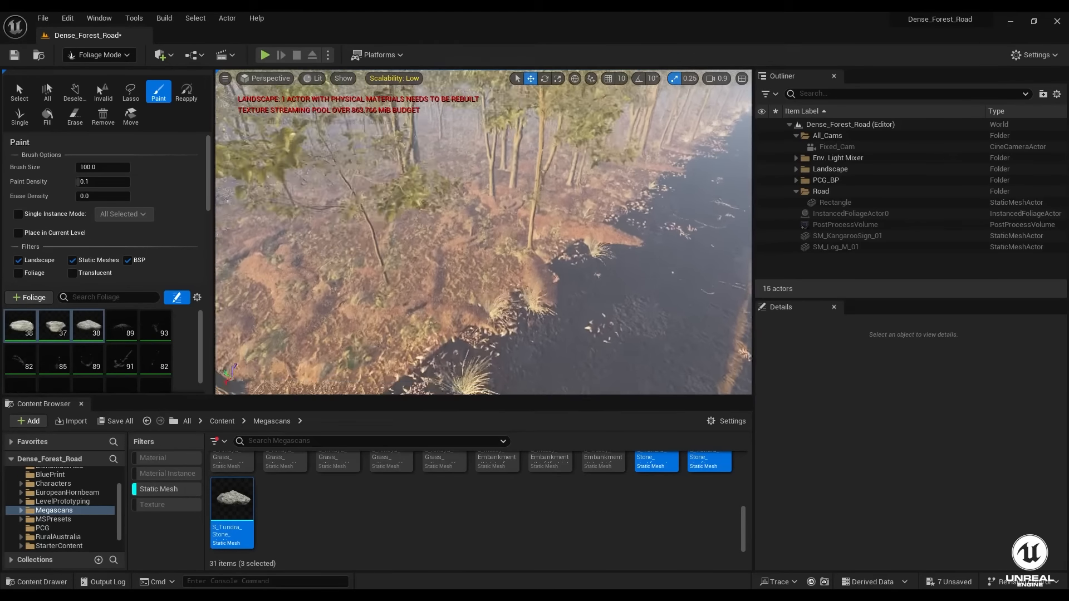
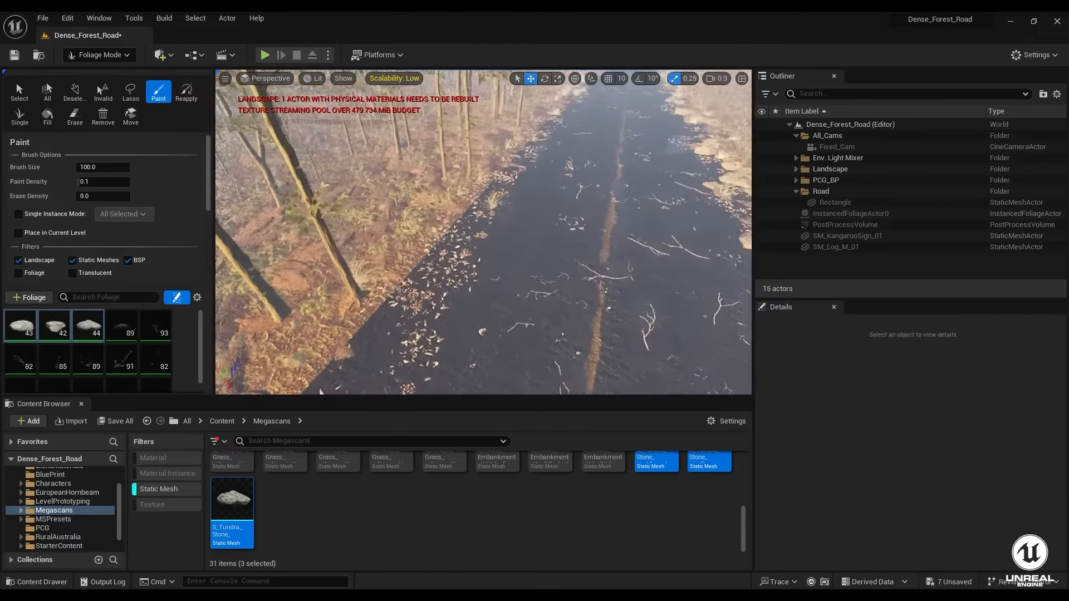
right_drag(651, 171, 664, 171)
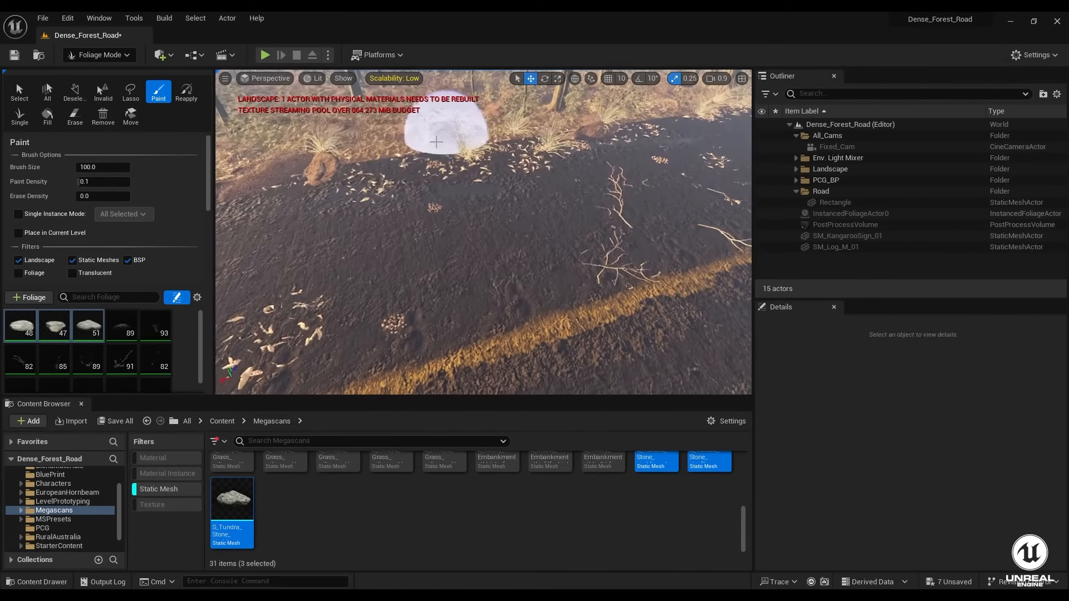
right_drag(495, 149, 495, 149)
drag(496, 150, 267, 282)
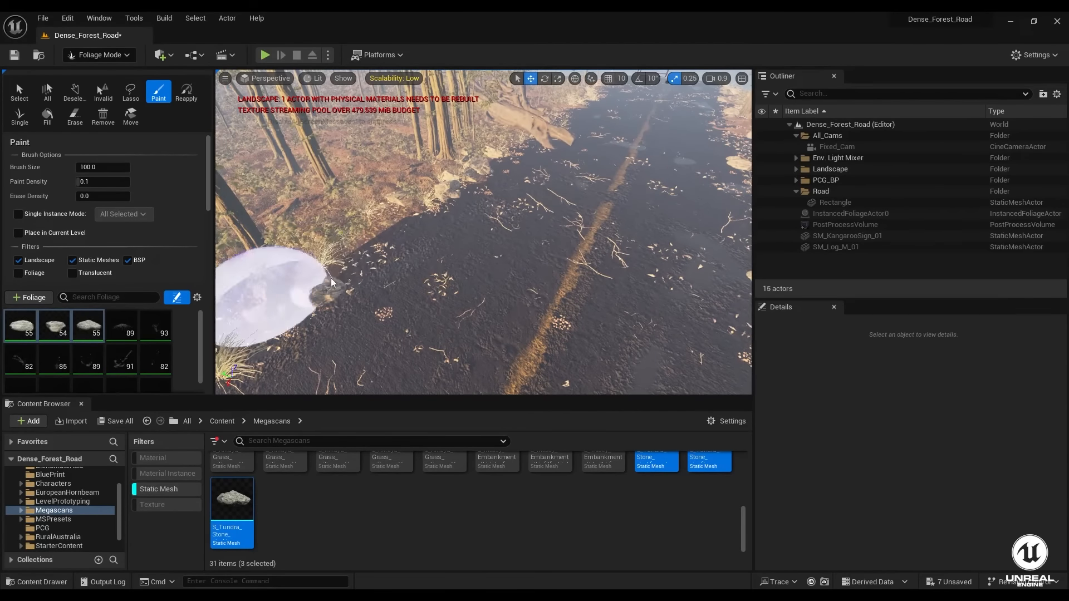
right_drag(267, 282, 267, 282)
right_drag(468, 209, 467, 209)
drag(468, 210, 611, 151)
right_drag(611, 151, 611, 150)
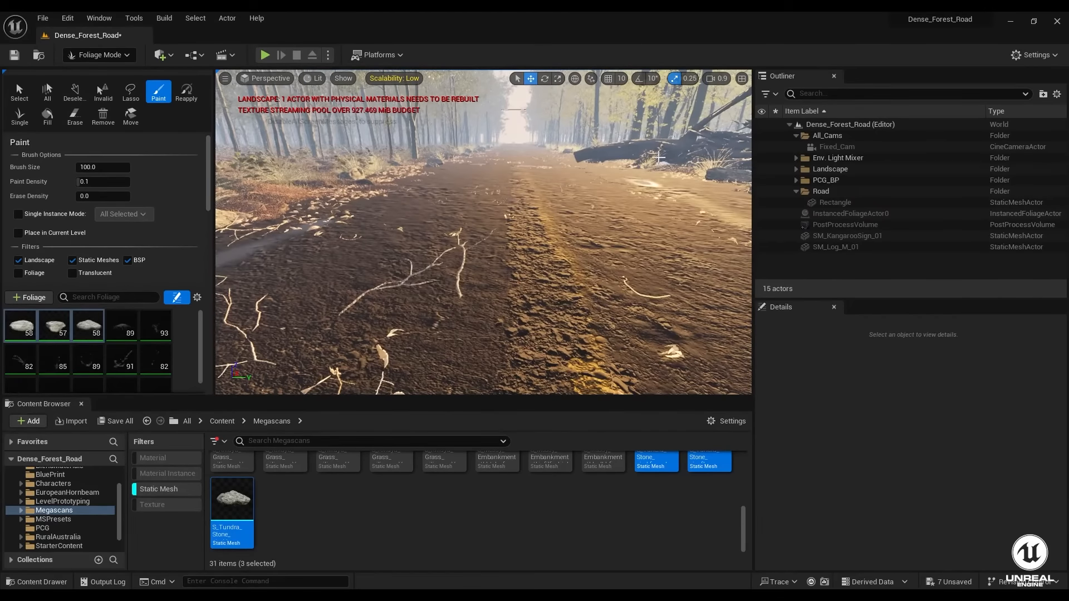
key(ctrl+s)
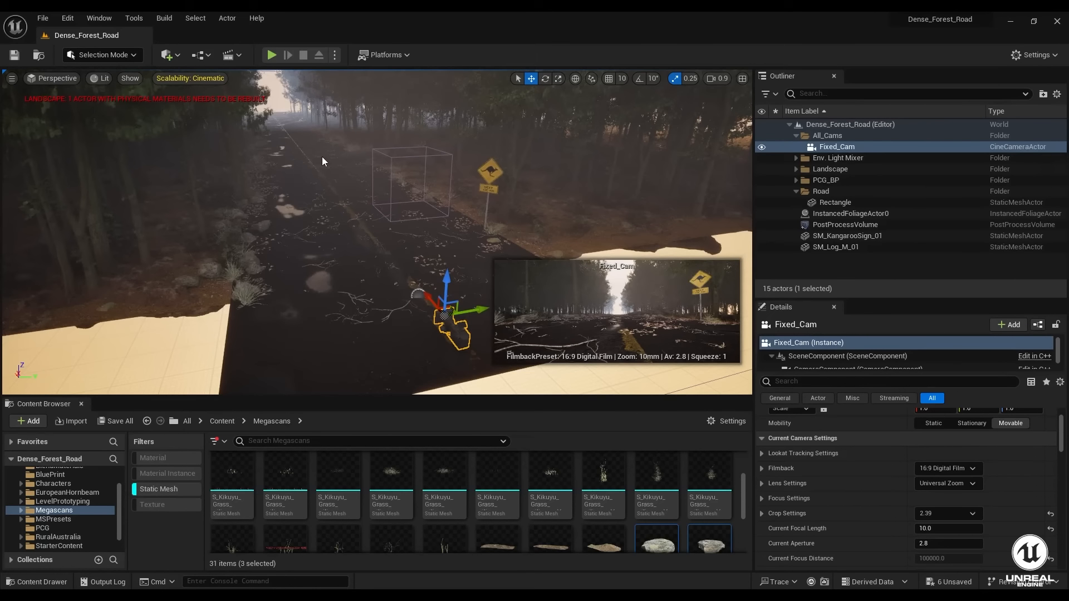
- Add a level sequence saved in the Content folder under the name Cinematic_Sequance
click(239, 55)
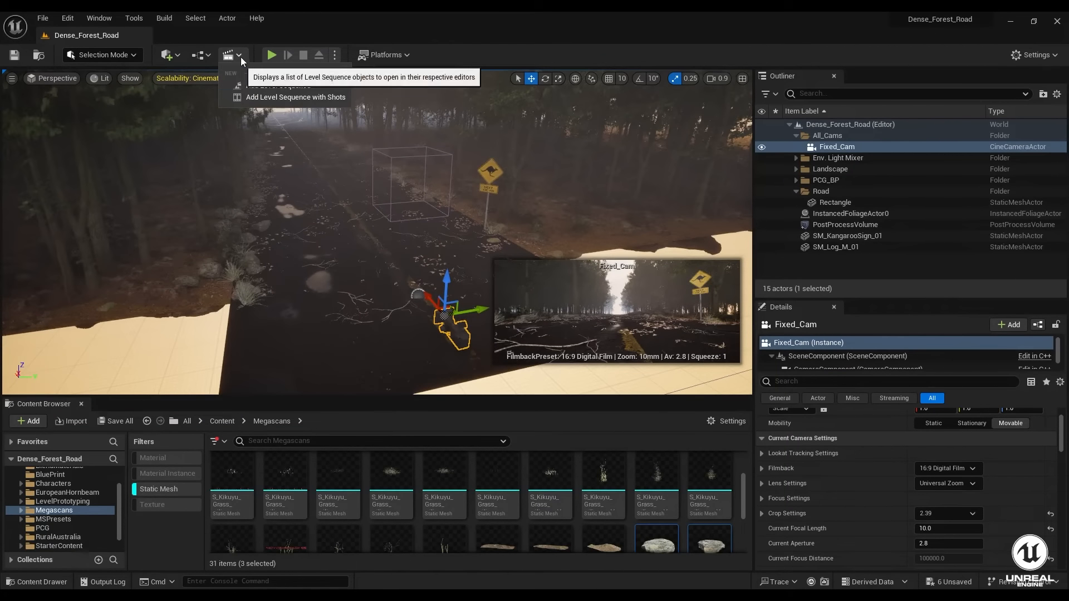
click(265, 86)
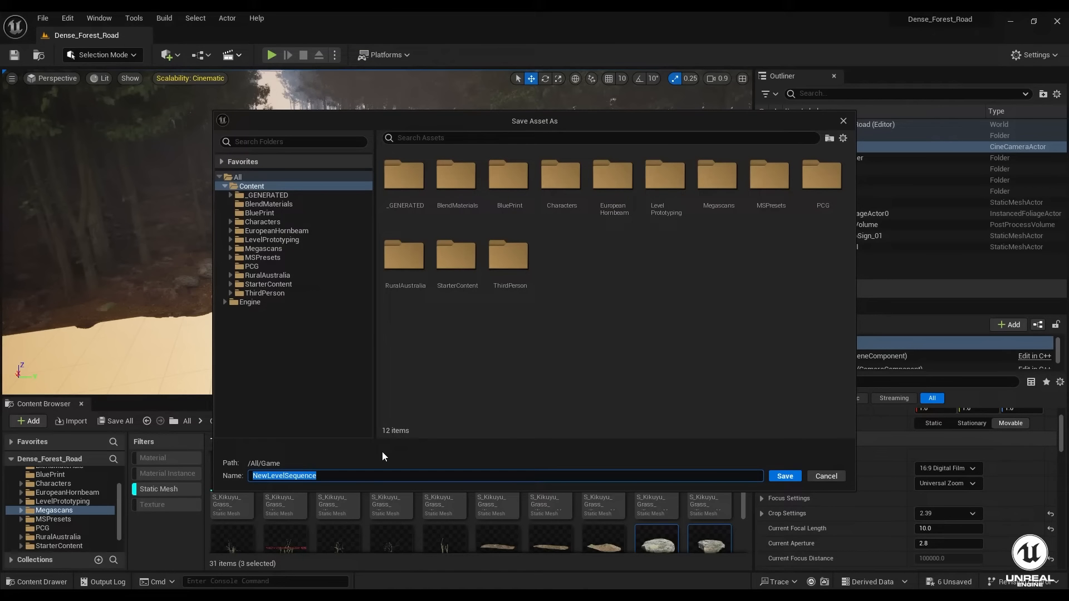
text(Fixed)
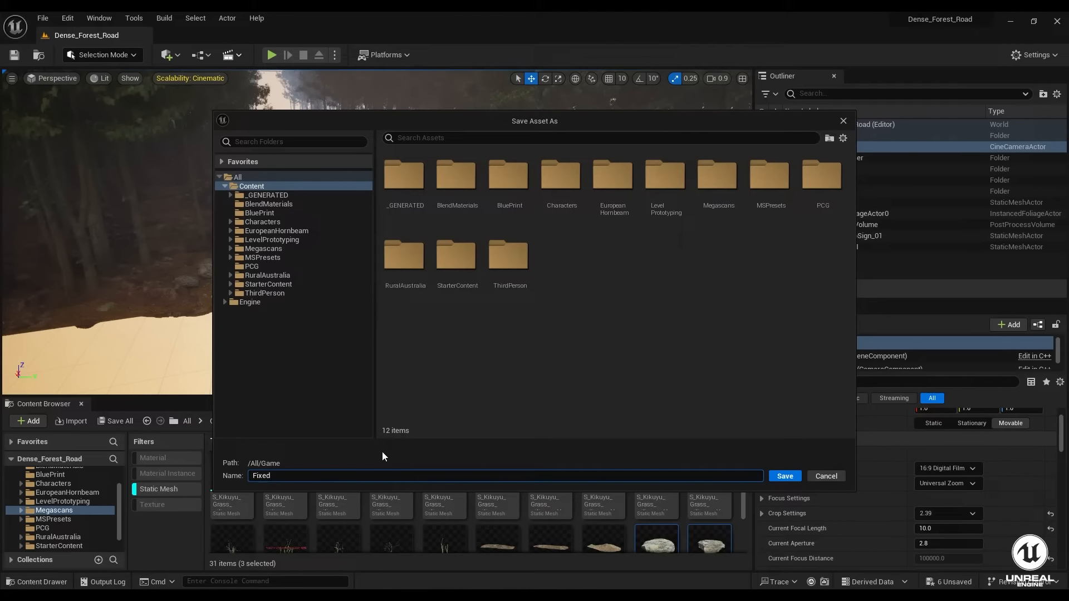
text(_Cam)
key(BackSpace)
key(BackSpace)
key(BackSpace)
key(BackSpace)
key(BackSpace)
key(BackSpace)
key(BackSpace)
key(BackSpace)
key(BackSpace)
text(Cinemaric_Sequance)
key(Return)
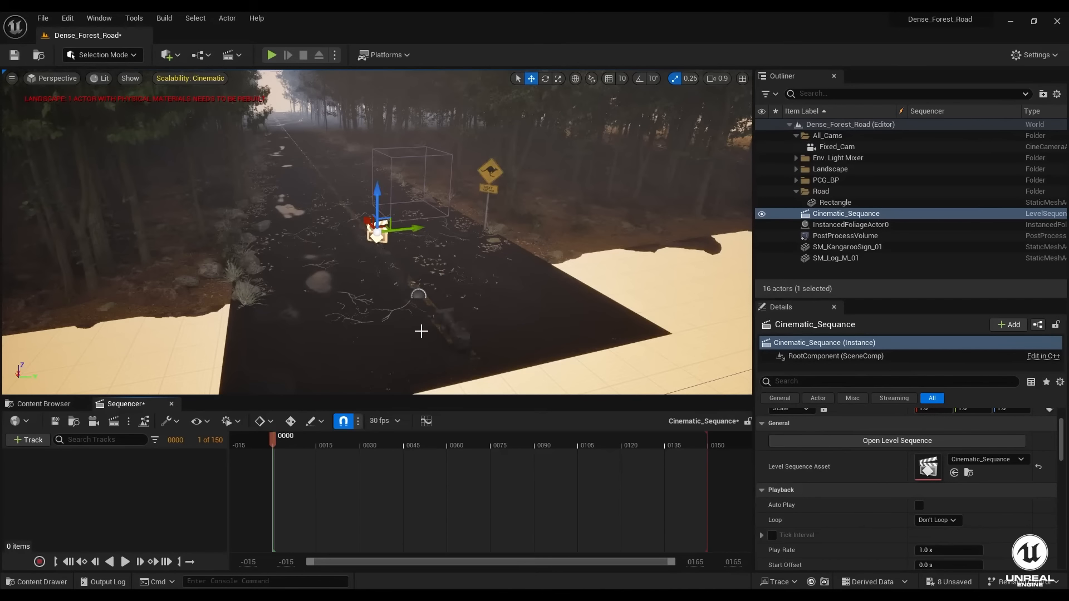
- Collapse the Road and All_Cams folders, and move Cinematic_Sequance into the All_Cams folder
click(798, 192)
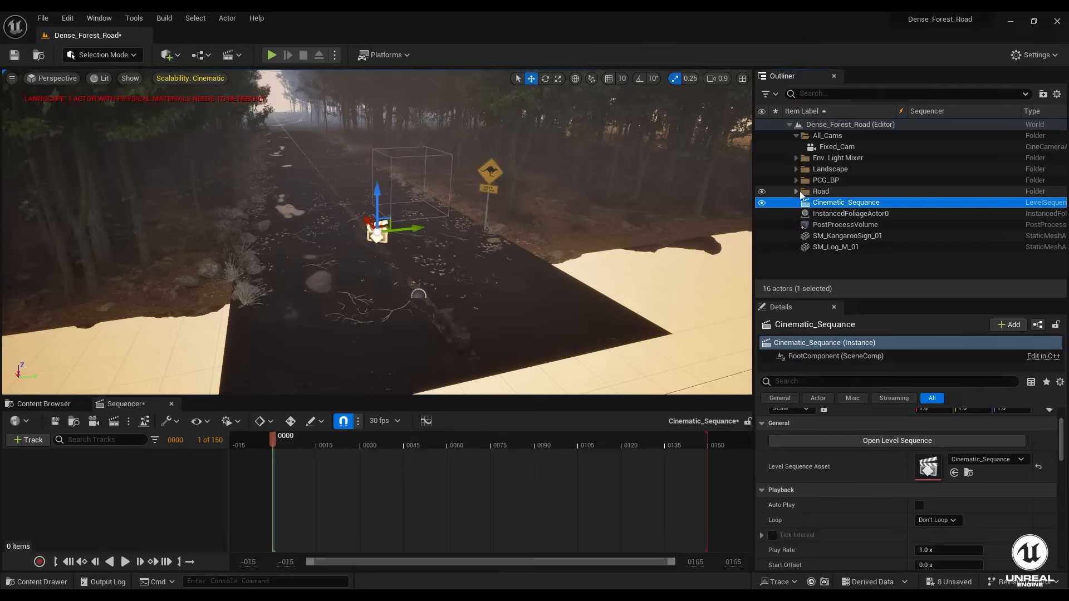
click(796, 137)
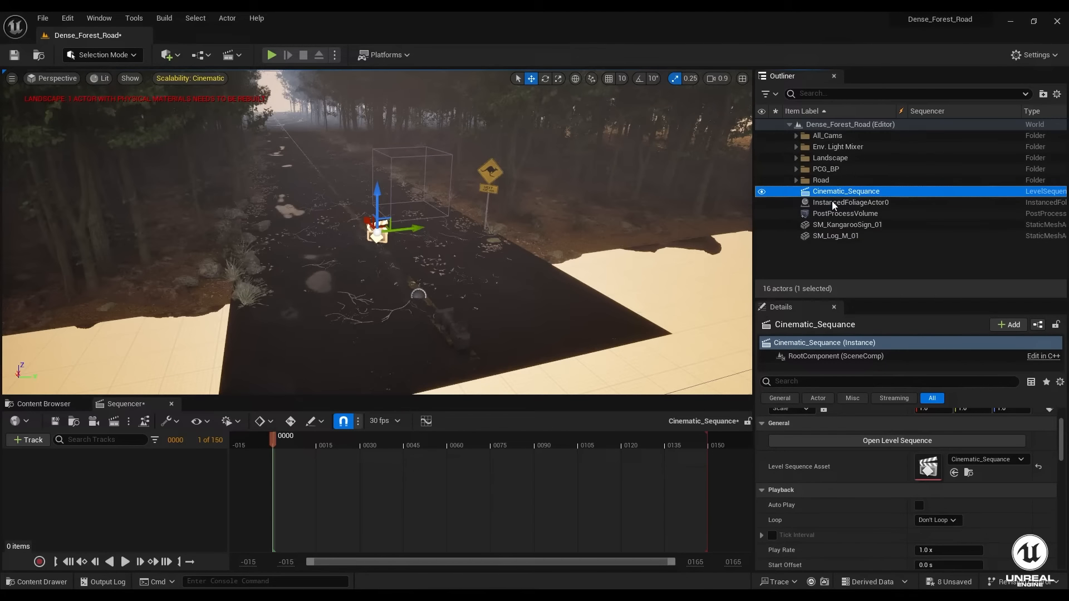
drag(829, 193, 827, 136)
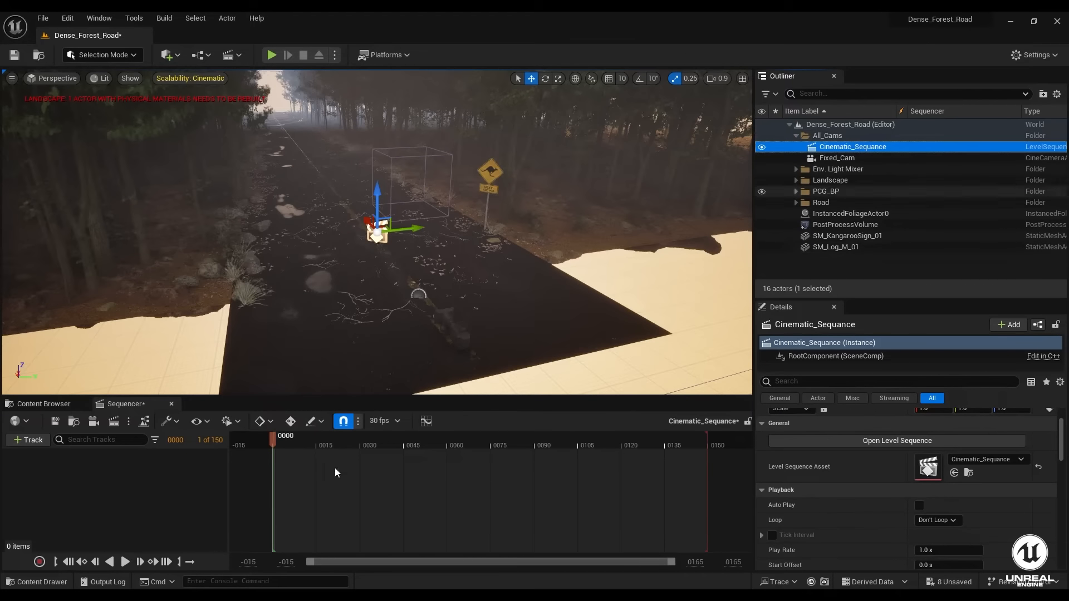
- Add the Fixed_Cam actor to the sequence and set the sequence display rate to 24 fps
click(30, 440)
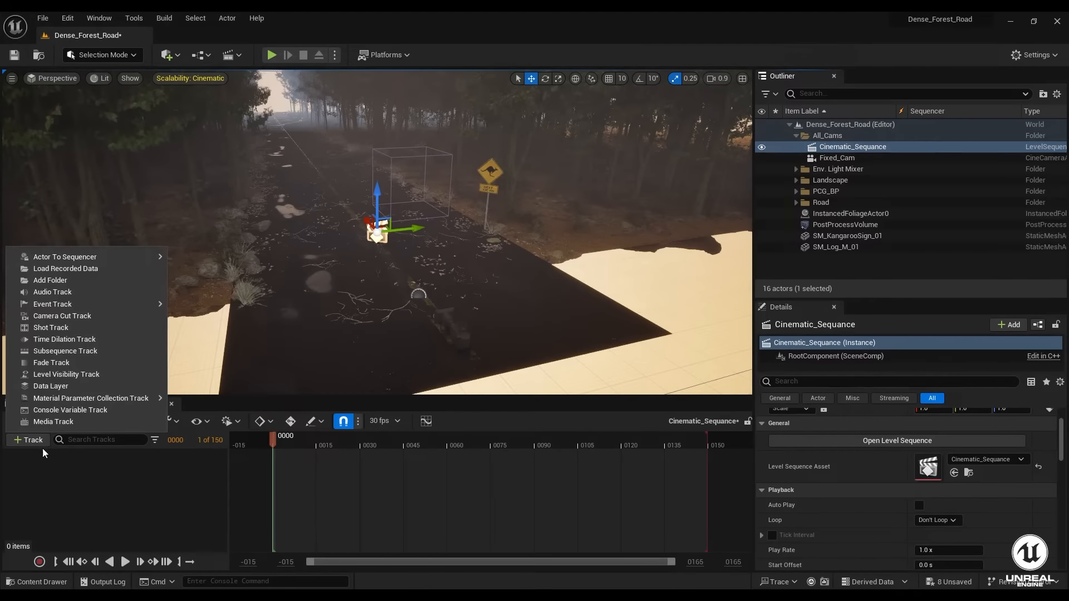
mouse_move(133, 258)
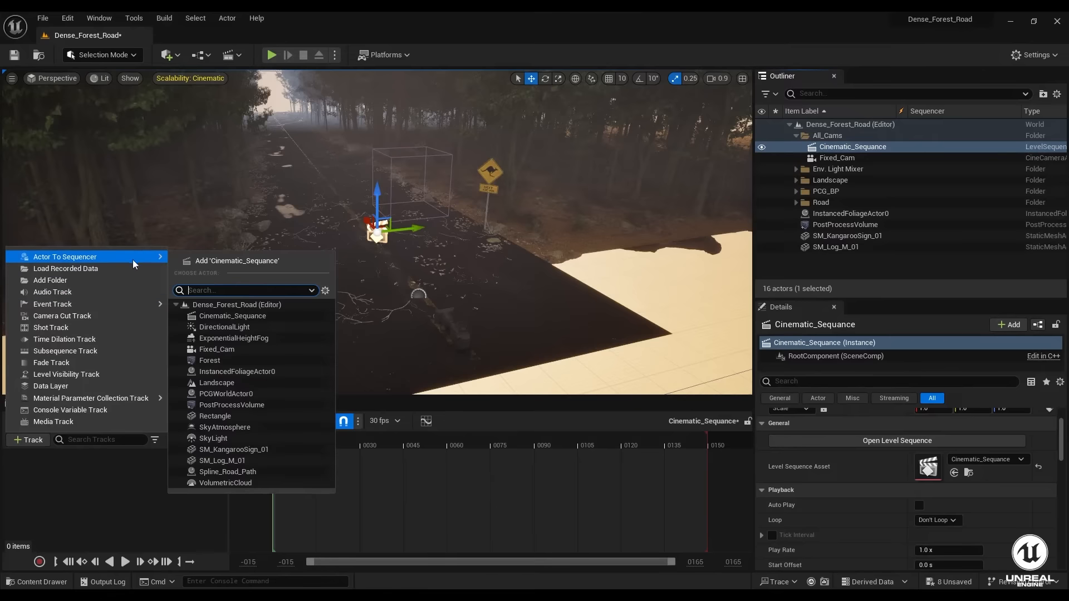
click(249, 349)
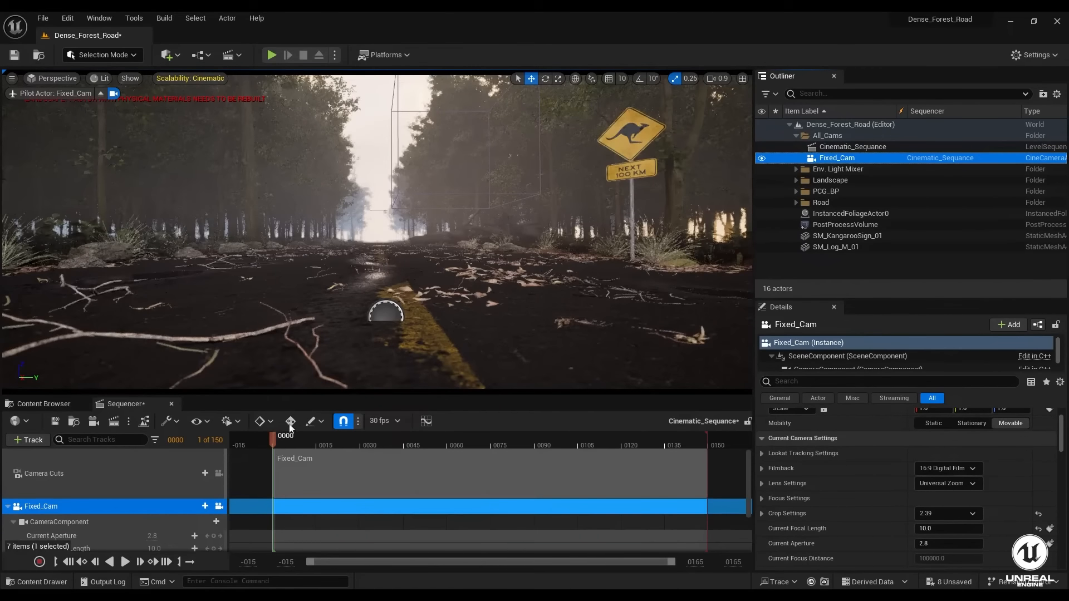
click(392, 421)
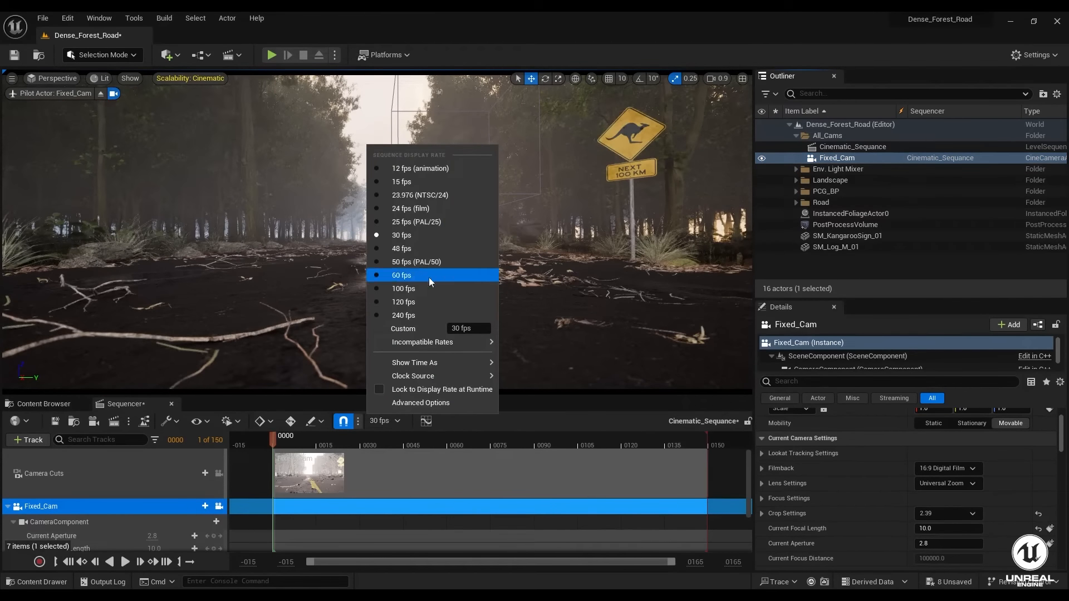
click(404, 212)
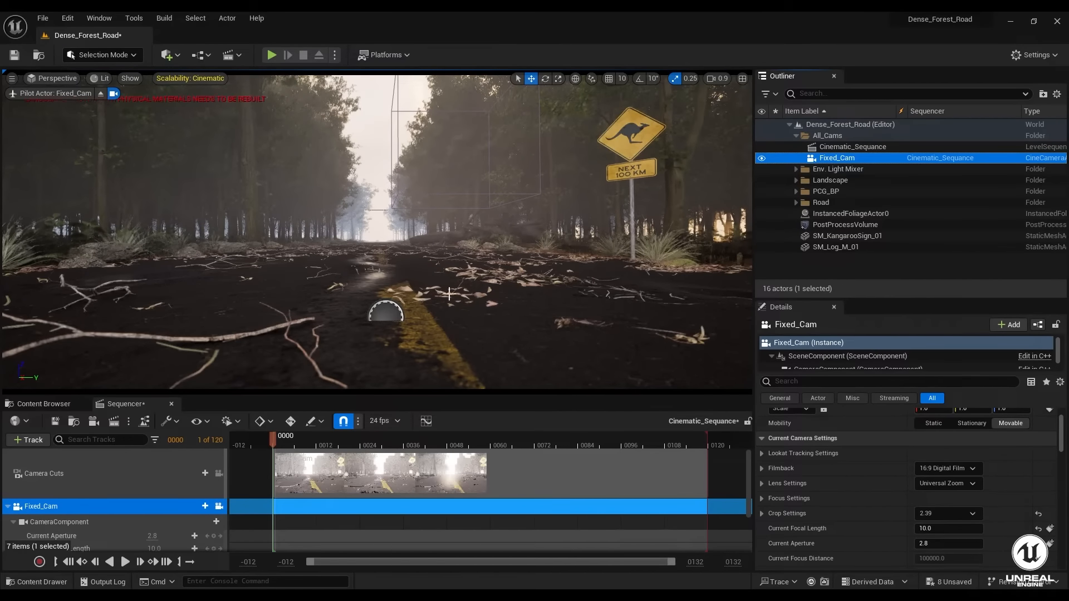
- Set the timeline's view range end to frame 500 and move the playhead to frame 240
click(695, 562)
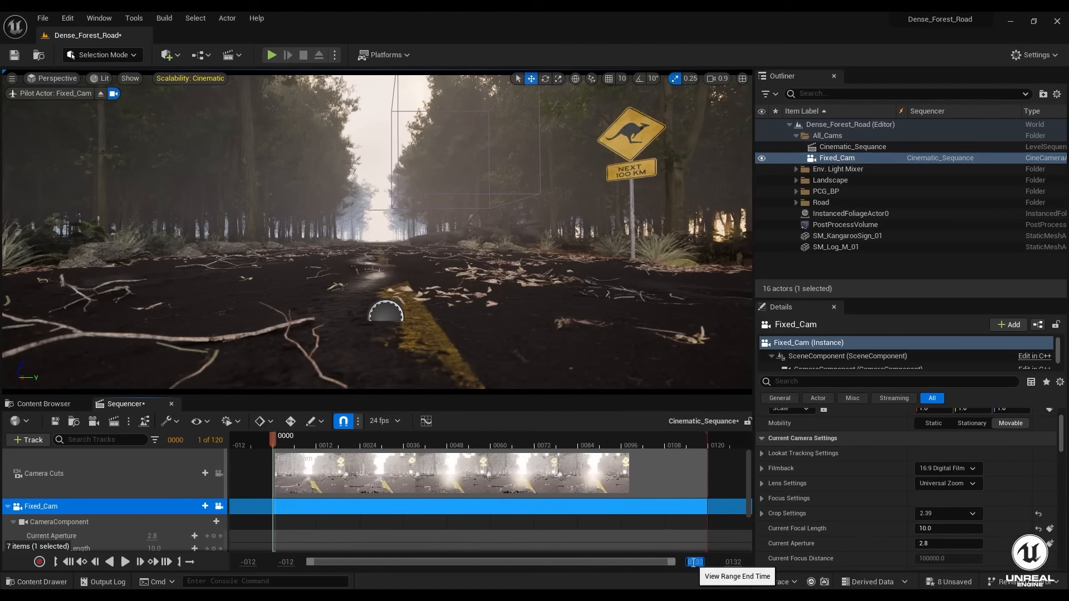
text(500)
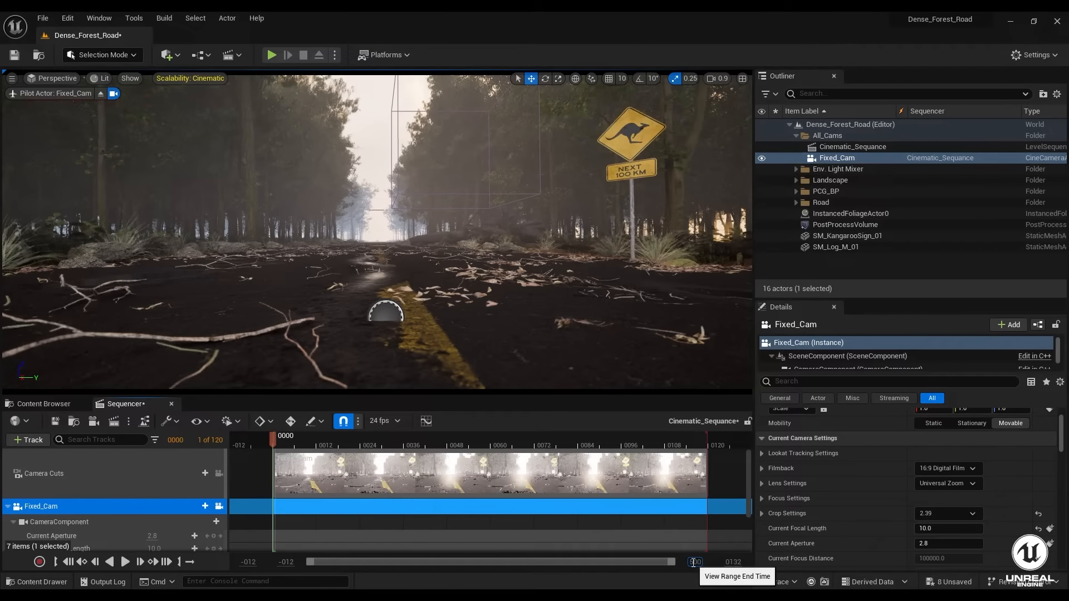
key(Return)
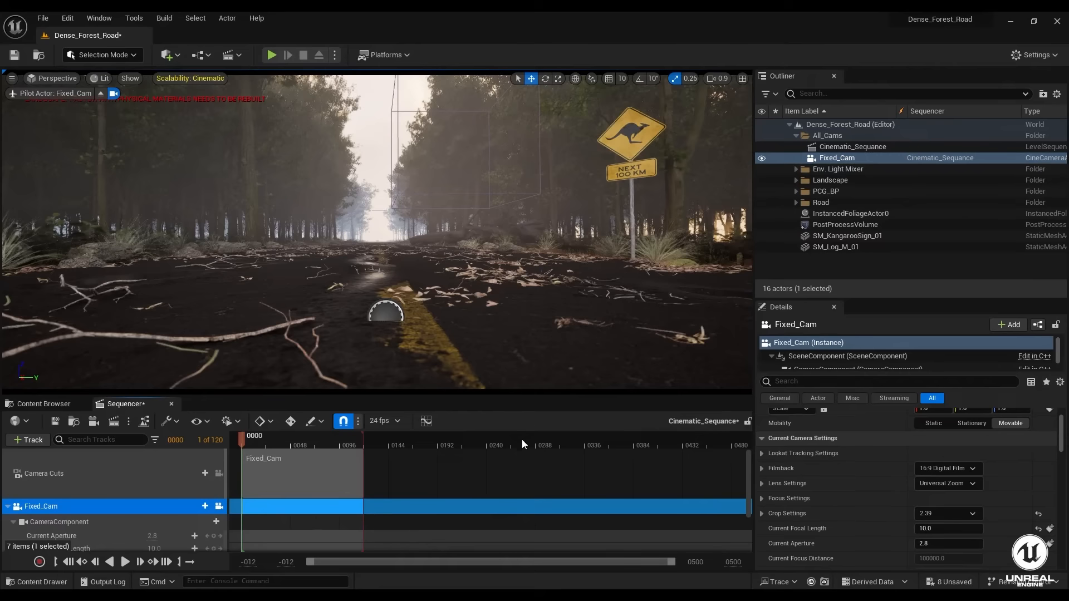
click(486, 444)
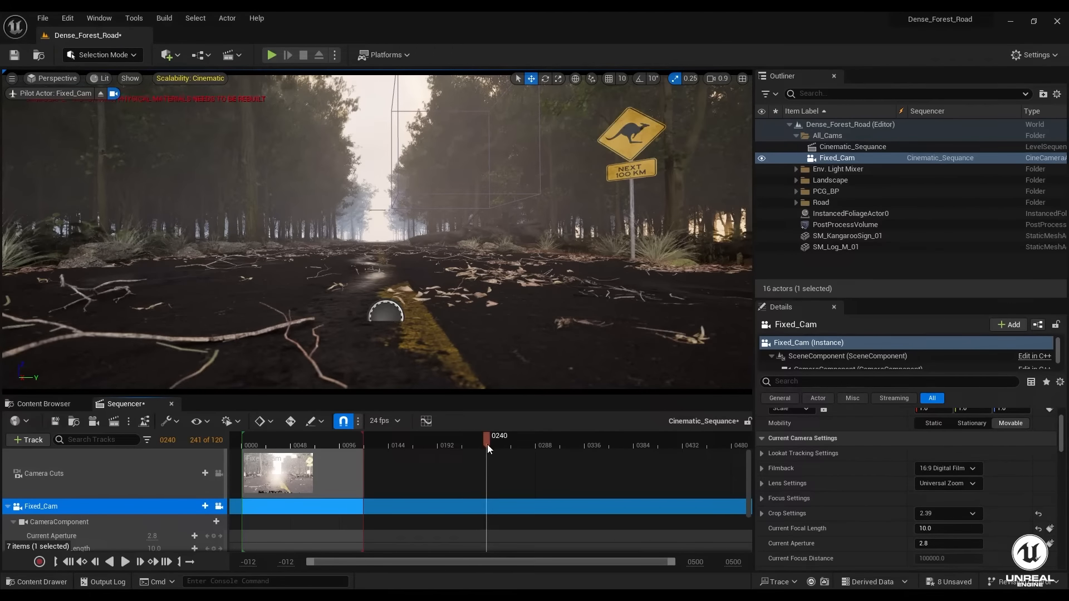
- End the sequence's playback range at frame 240 and stop piloting Fixed_Cam
click(179, 563)
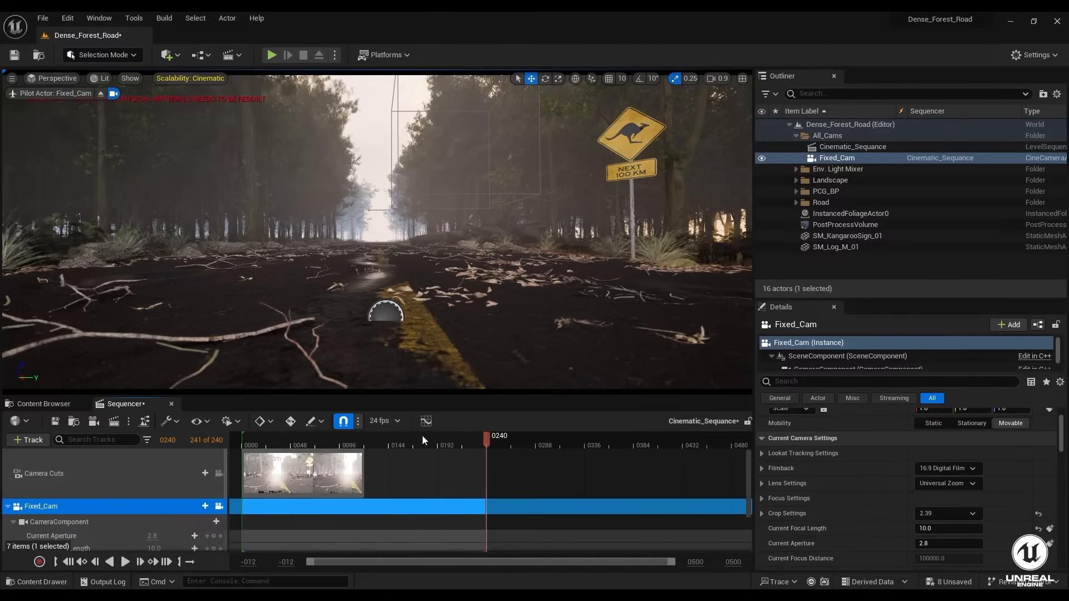
click(100, 94)
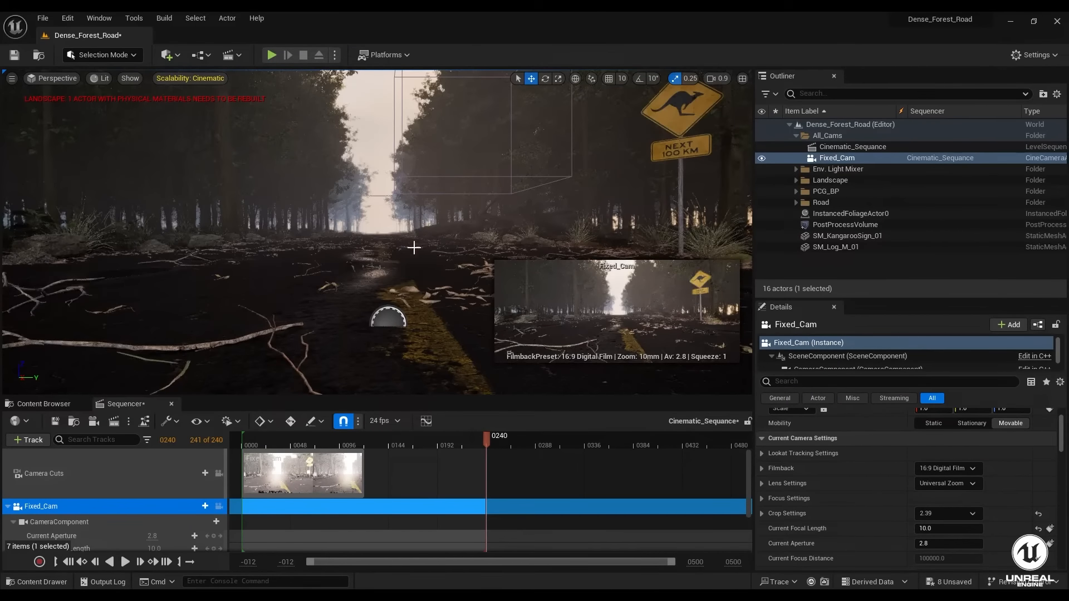
right_drag(368, 168, 518, 176)
scroll(646, 168, down, 1)
scroll(557, 165, down, 2)
key(e)
right_drag(451, 233, 453, 232)
key(e)
right_drag(412, 197, 413, 197)
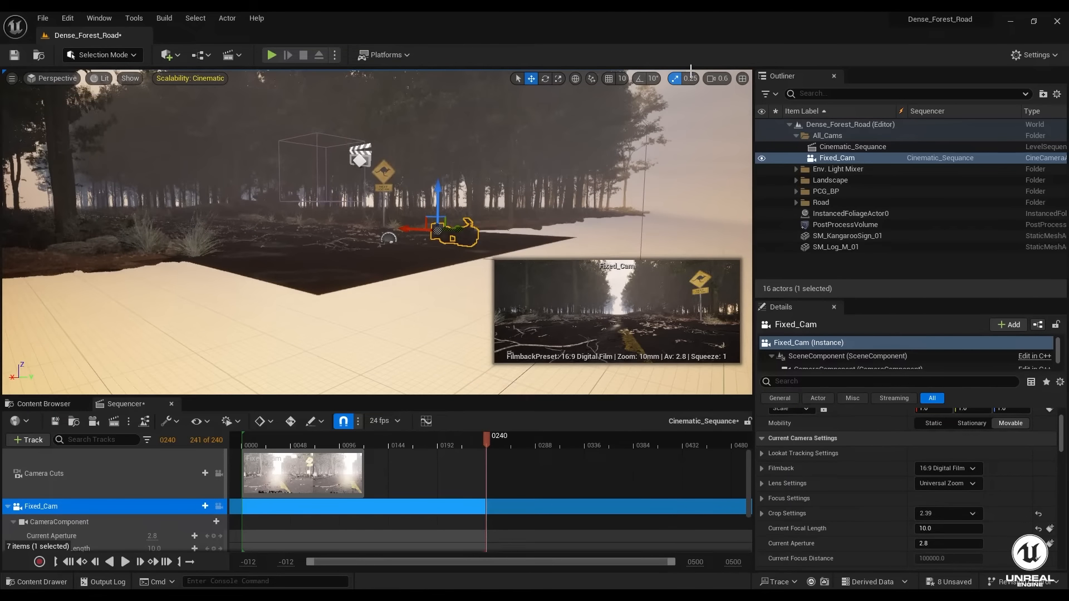
right_drag(577, 175, 577, 176)
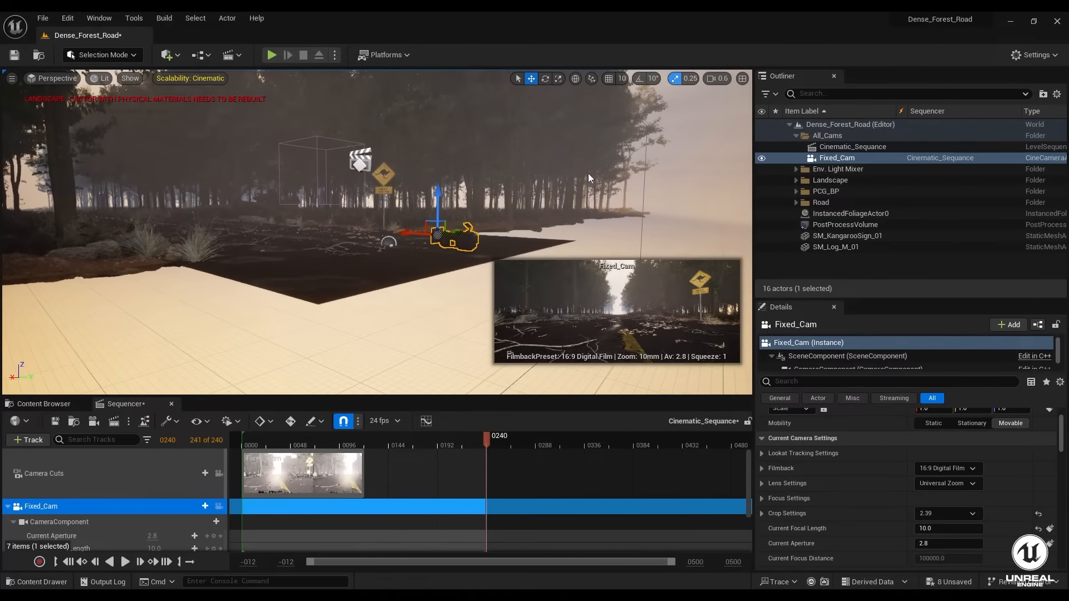
- Lower the viewport camera speed to 0.02 and set the engine scalability to Low for all groups
click(717, 82)
drag(731, 106, 718, 105)
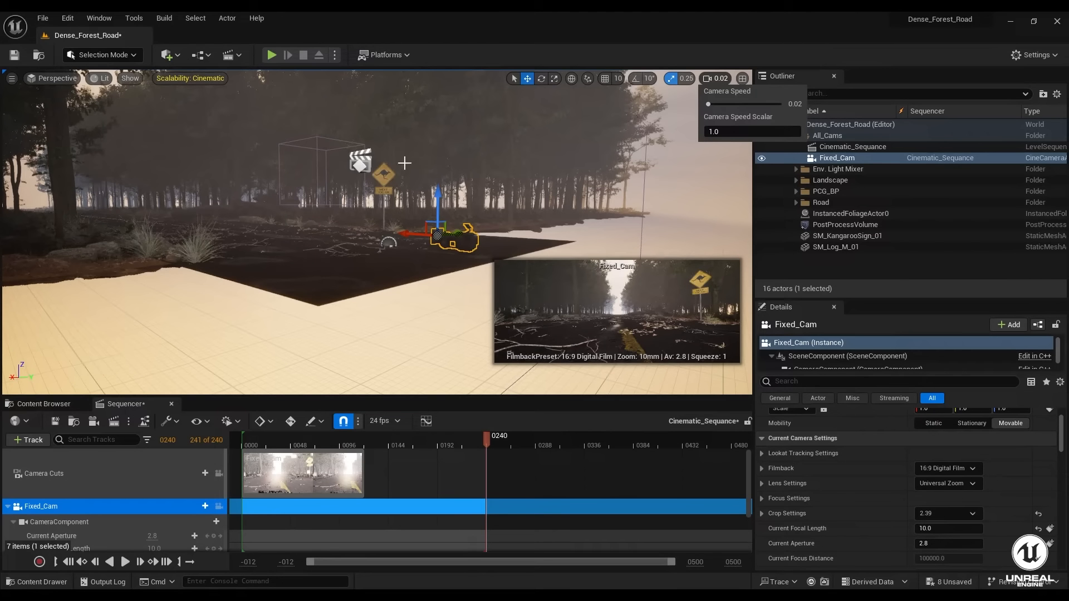
click(618, 78)
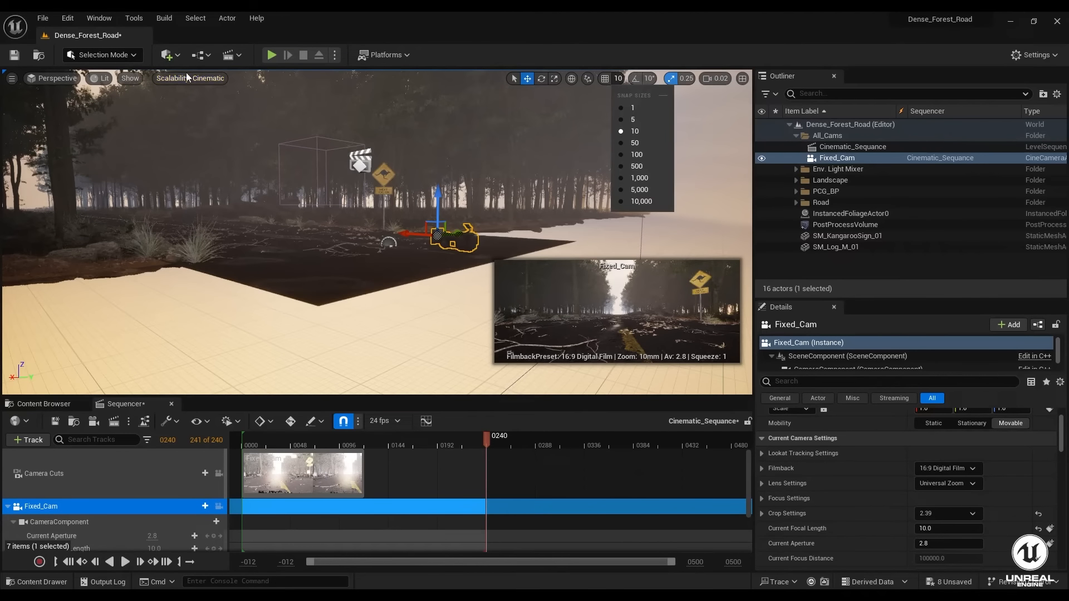
click(1035, 55)
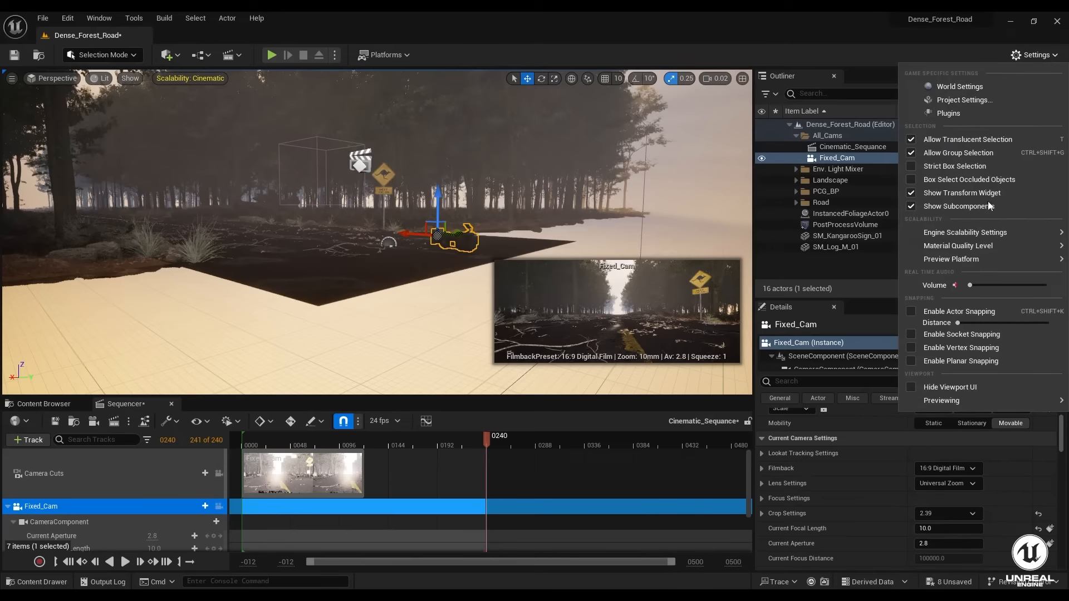
mouse_move(978, 238)
click(675, 255)
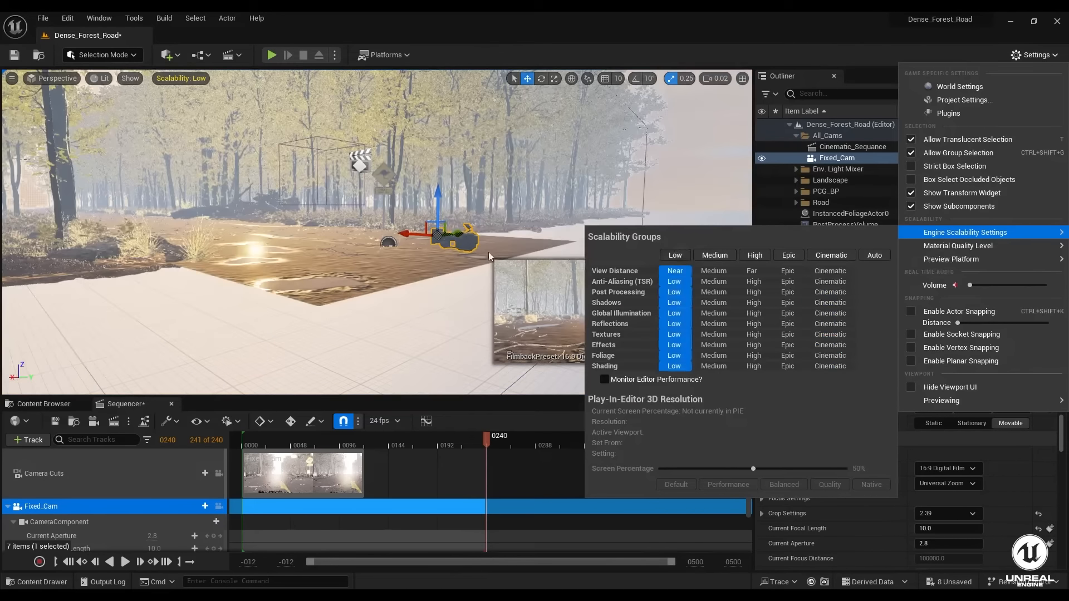
click(491, 258)
- Switch the editor from Selection mode to Foliage mode with the road surface in view
right_drag(491, 257, 409, 259)
key(d)
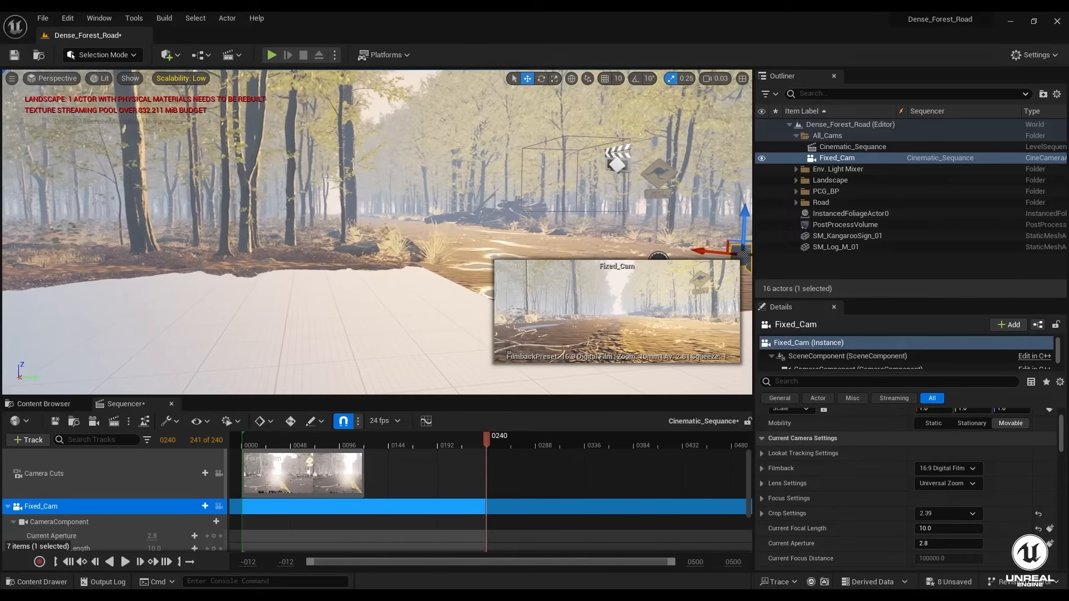
scroll(408, 259, up, 3)
key(d)
scroll(409, 259, up, 1)
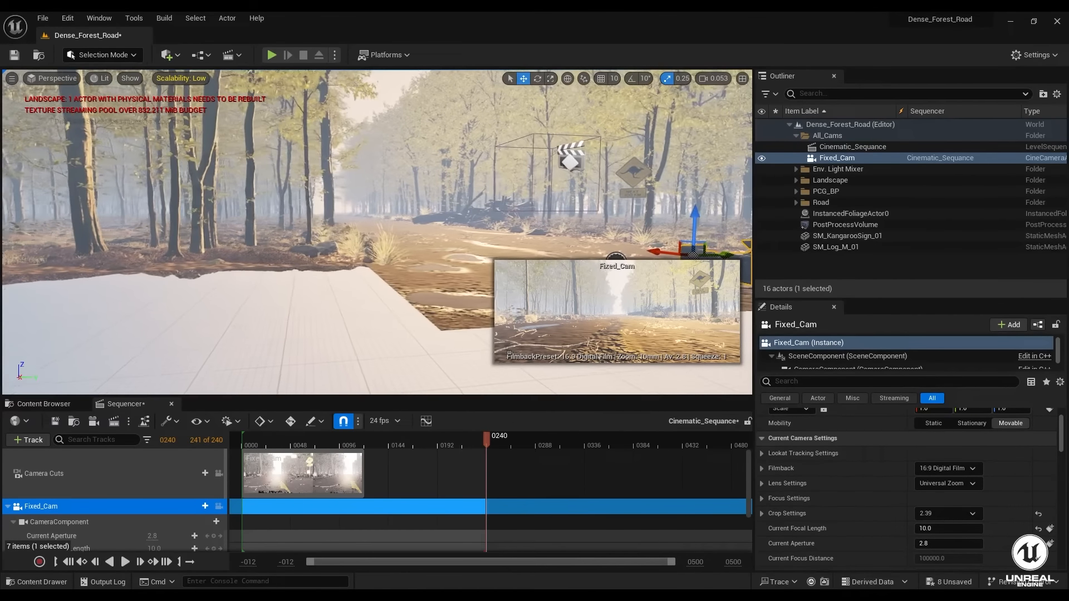
key(d)
scroll(409, 259, up, 4)
key(w)
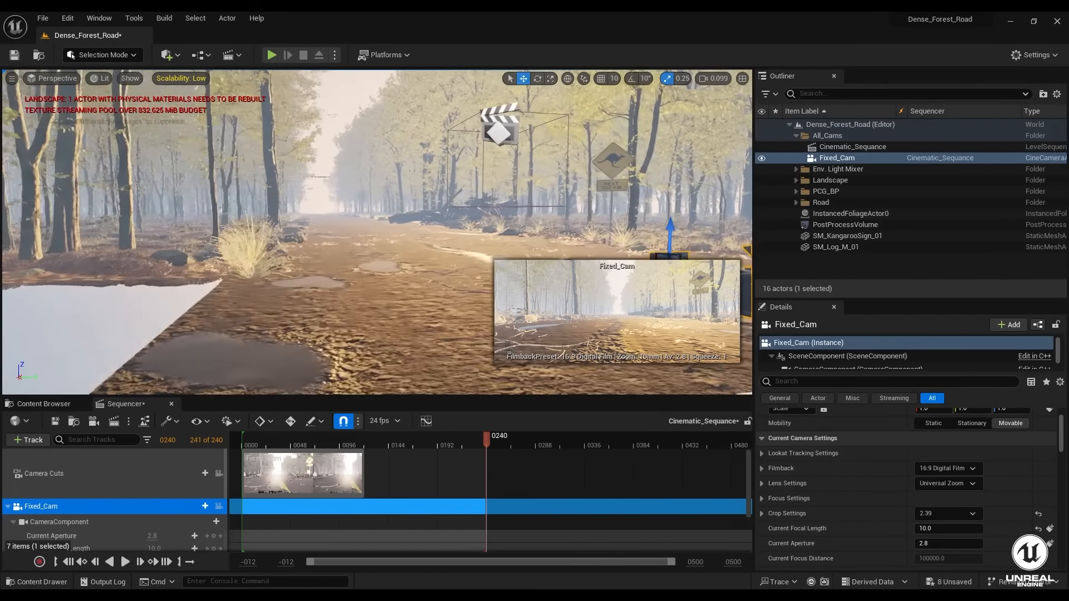
key(d)
scroll(409, 259, up, 1)
key(w)
key(e)
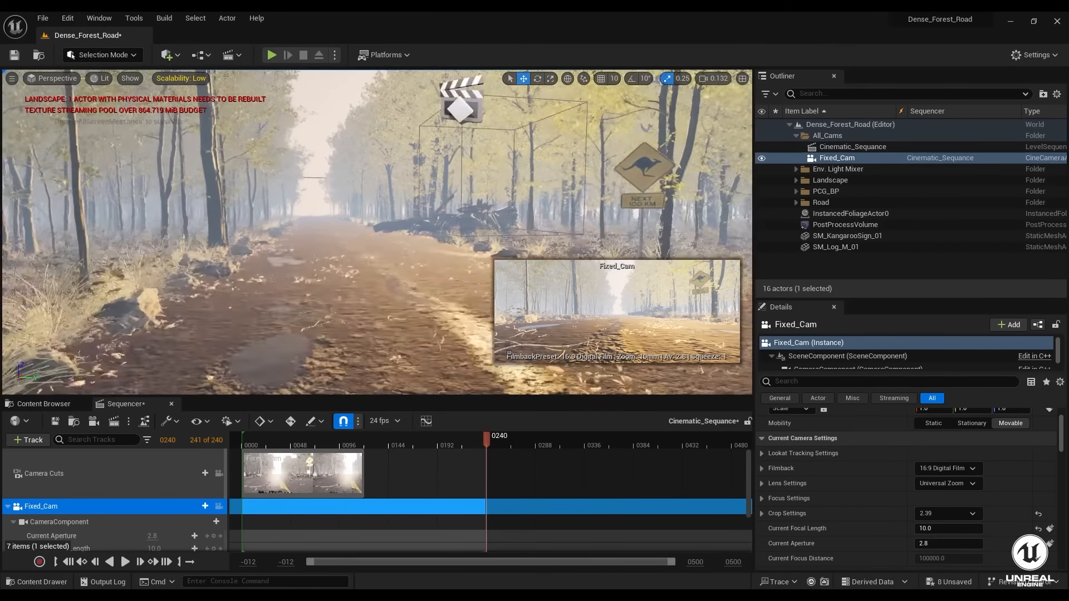
right_drag(409, 258, 408, 337)
key(d)
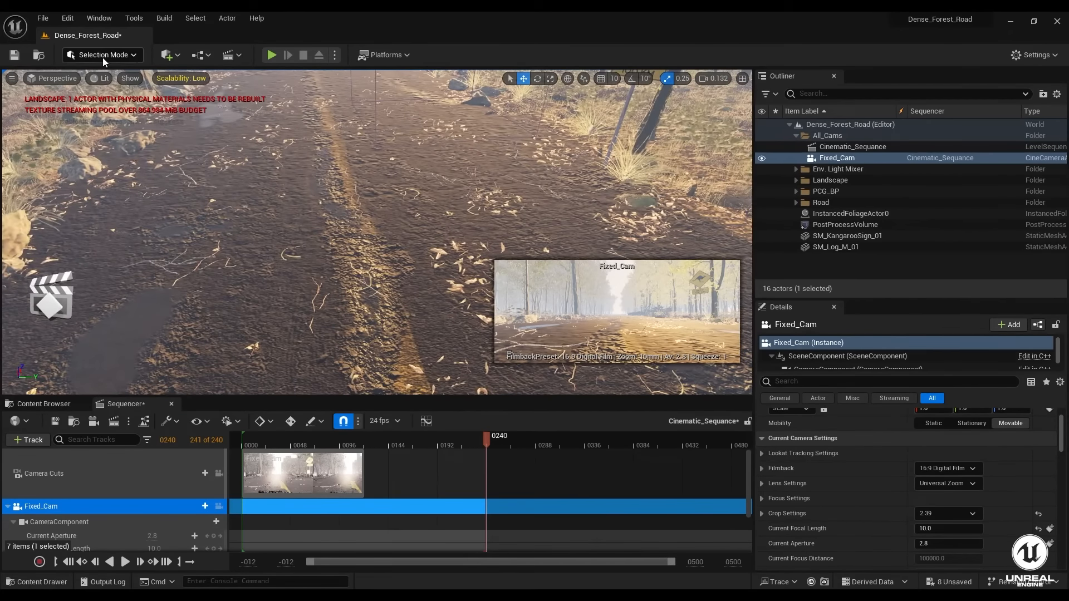
click(102, 55)
click(138, 97)
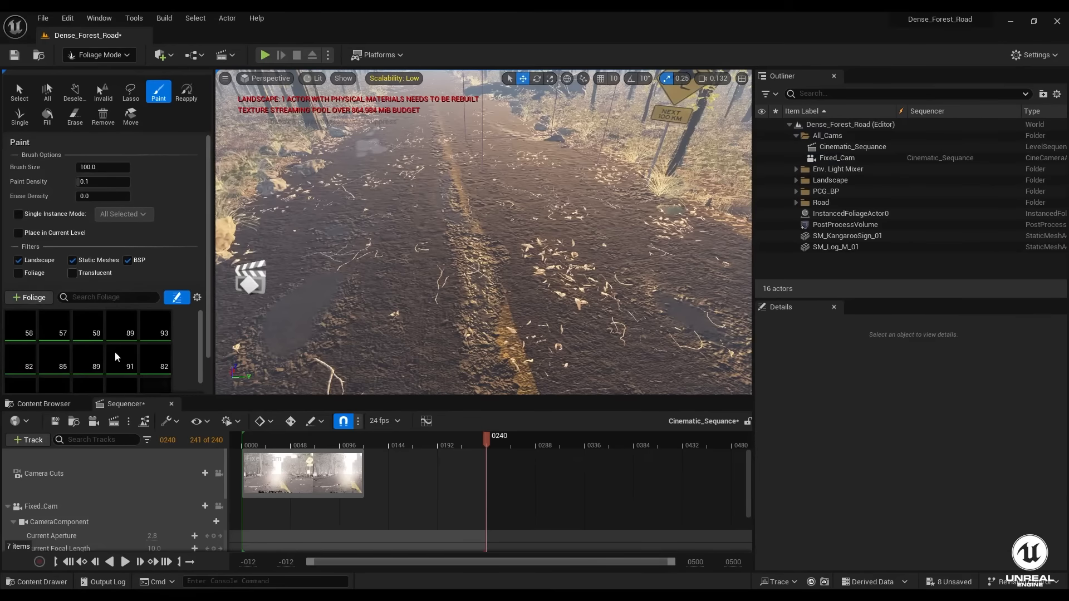
- Select every foliage type in the palette and activate them all for the brush
scroll(119, 357, up, 3)
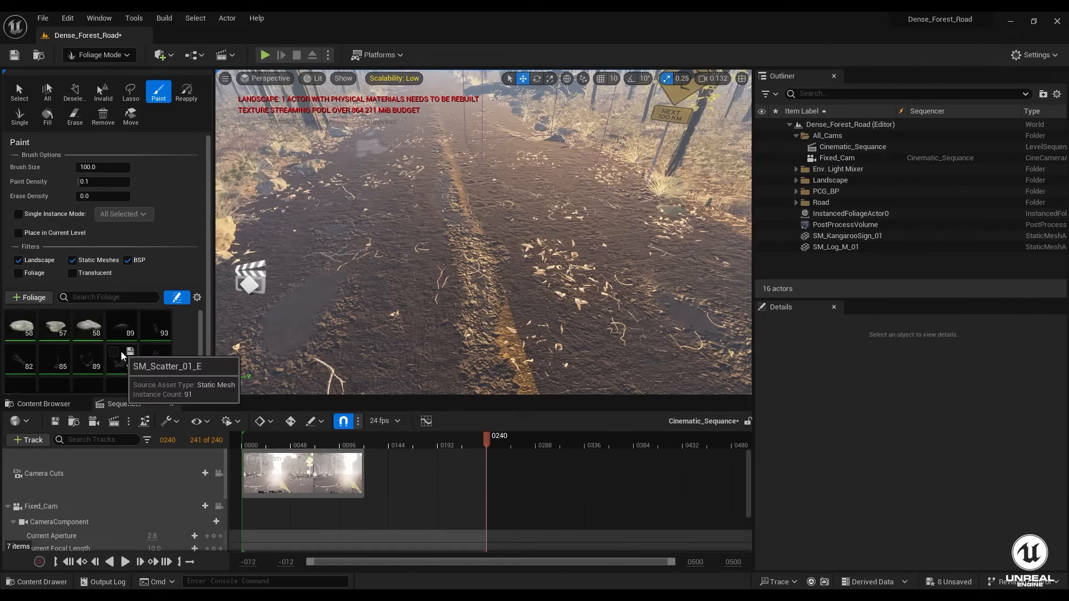
click(94, 334)
shift+click(18, 329)
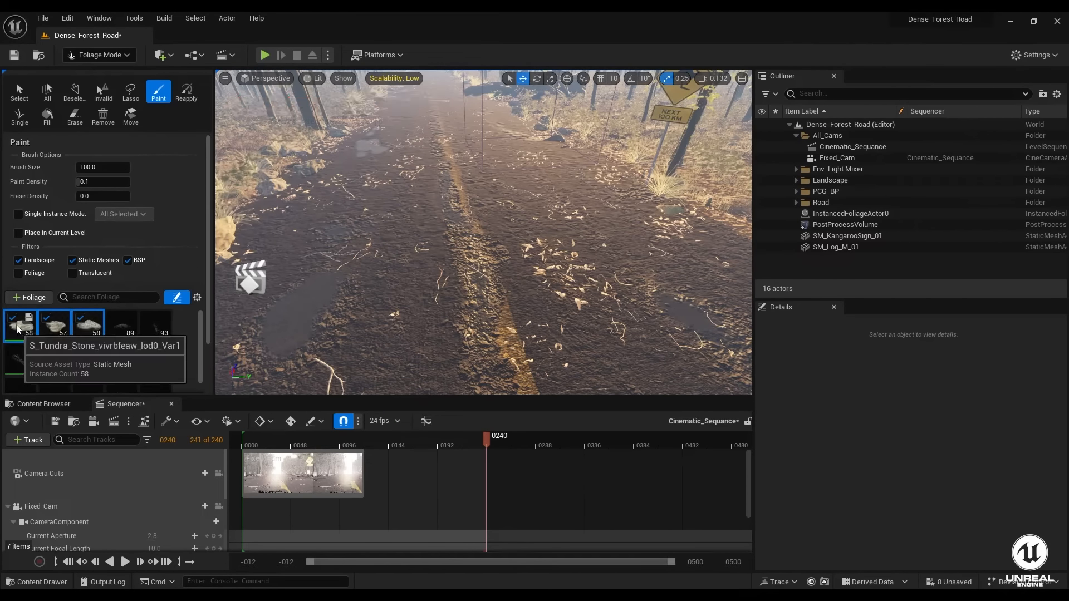
scroll(105, 348, down, 4)
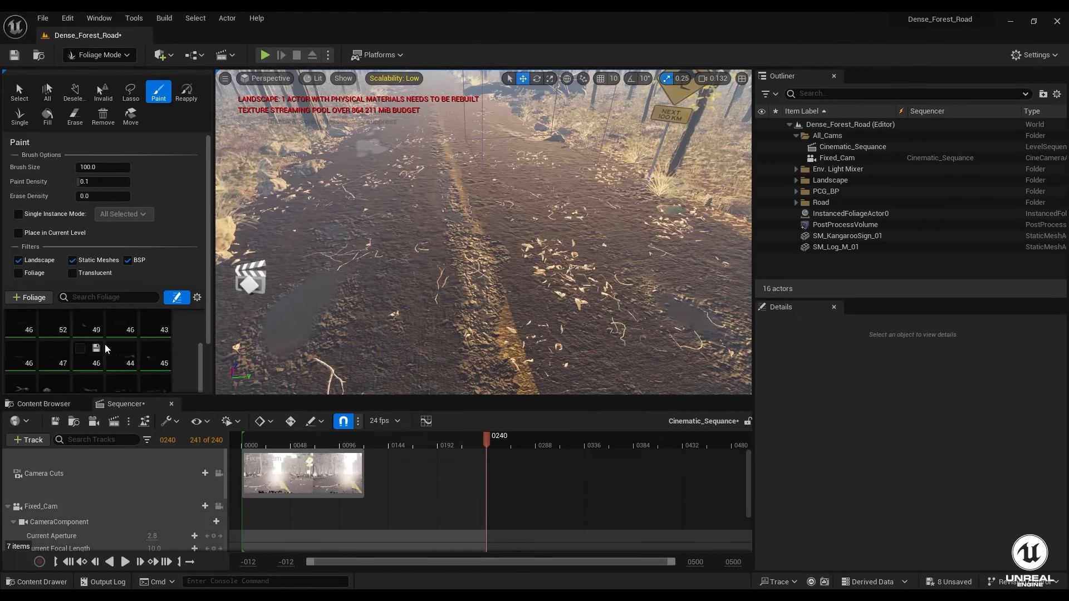
shift+click(55, 296)
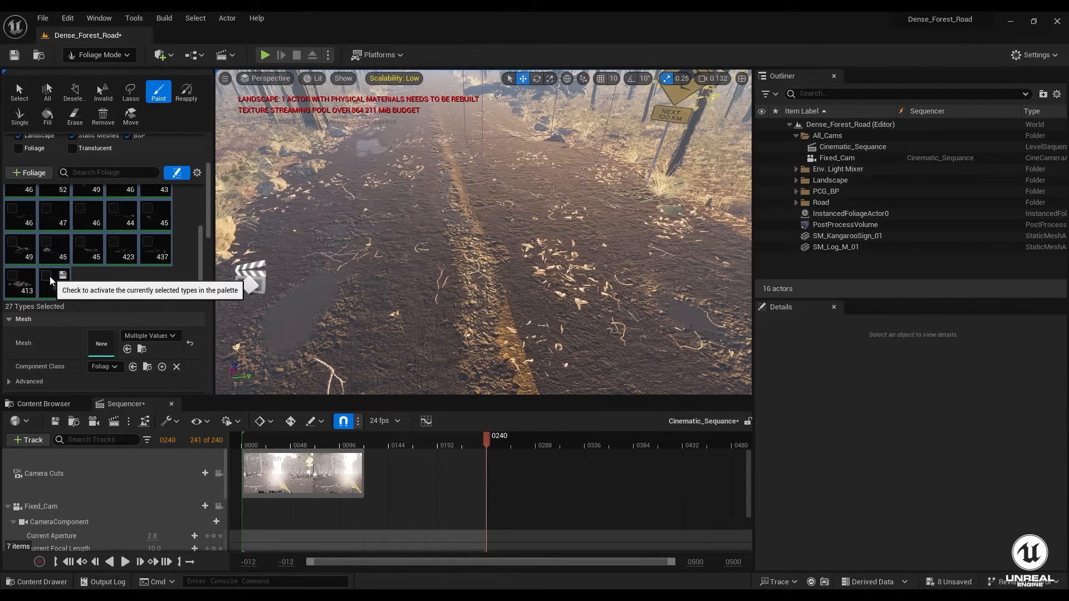
click(49, 277)
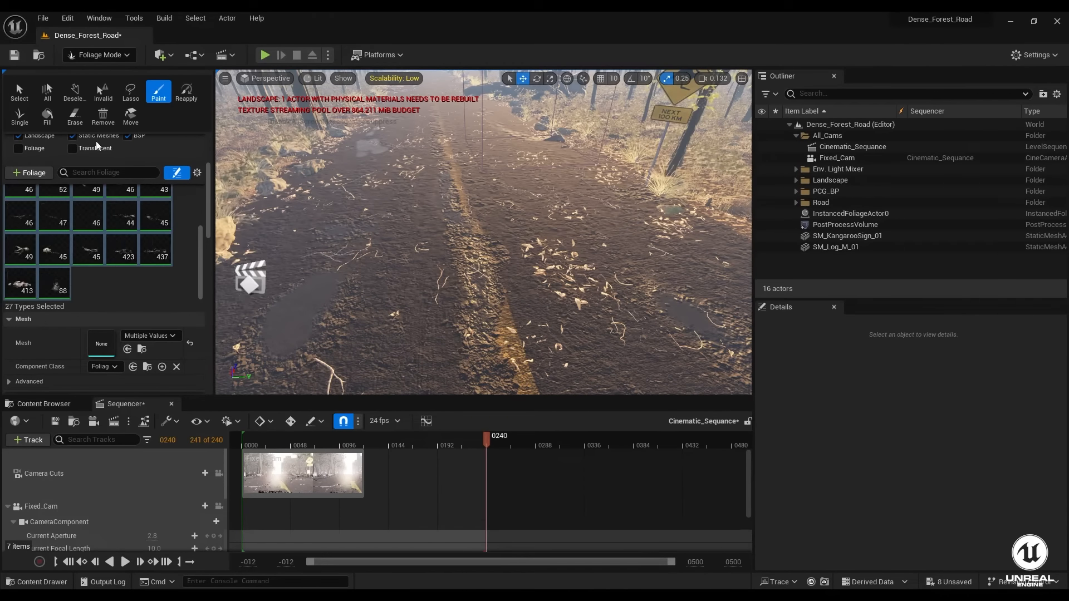
- Erase the scattered foliage from the road surface between the Fixed_Cam camera and the fallen log
key(s)
mouse_move(464, 286)
right_down()
mouse_move(512, 370)
mouse_move(495, 230)
mouse_move(463, 276)
right_up()
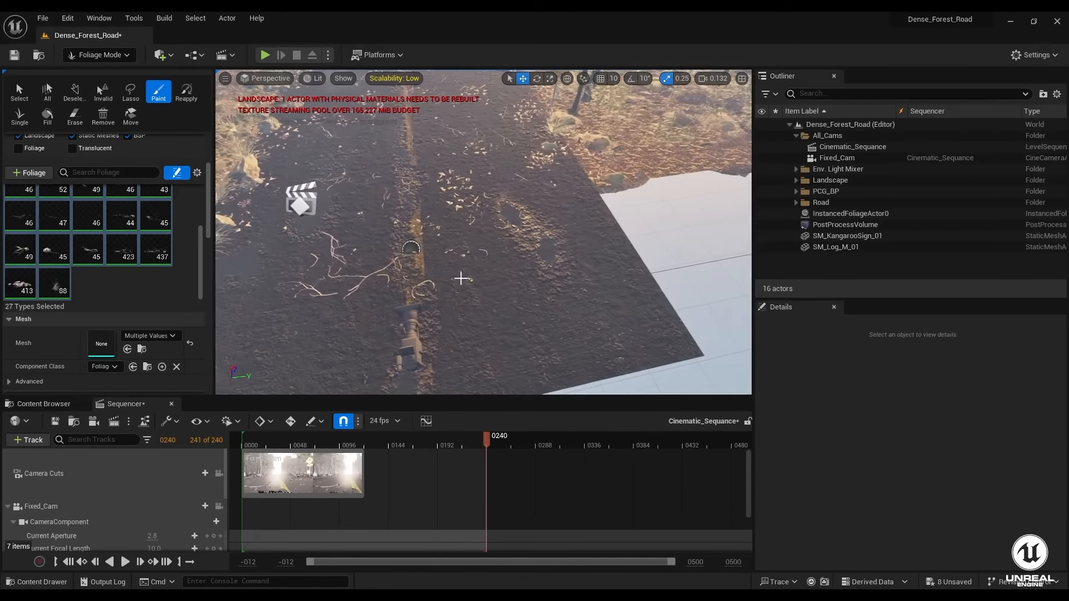
key(shift)
mouse_move(405, 276)
shift+mouse_down()
mouse_move(310, 282)
mouse_move(484, 279)
mouse_move(415, 120)
mouse_move(349, 199)
shift+mouse_up()
key(w)
mouse_move(349, 199)
right_down()
mouse_move(289, 207)
mouse_move(312, 245)
mouse_move(349, 199)
right_up()
mouse_move(417, 269)
shift+mouse_down()
mouse_move(430, 162)
mouse_move(526, 186)
mouse_move(525, 148)
mouse_move(407, 262)
shift+mouse_up()
mouse_move(407, 262)
right_down()
mouse_move(398, 251)
mouse_move(445, 245)
mouse_move(399, 206)
mouse_move(426, 254)
right_up()
key(w)
mouse_move(407, 256)
shift+mouse_down()
mouse_move(406, 219)
mouse_move(323, 163)
mouse_move(379, 138)
mouse_move(423, 184)
shift+mouse_up()
key(s)
mouse_move(455, 255)
right_down()
mouse_move(446, 251)
mouse_move(456, 255)
right_up()
shift+drag(456, 255, 486, 308)
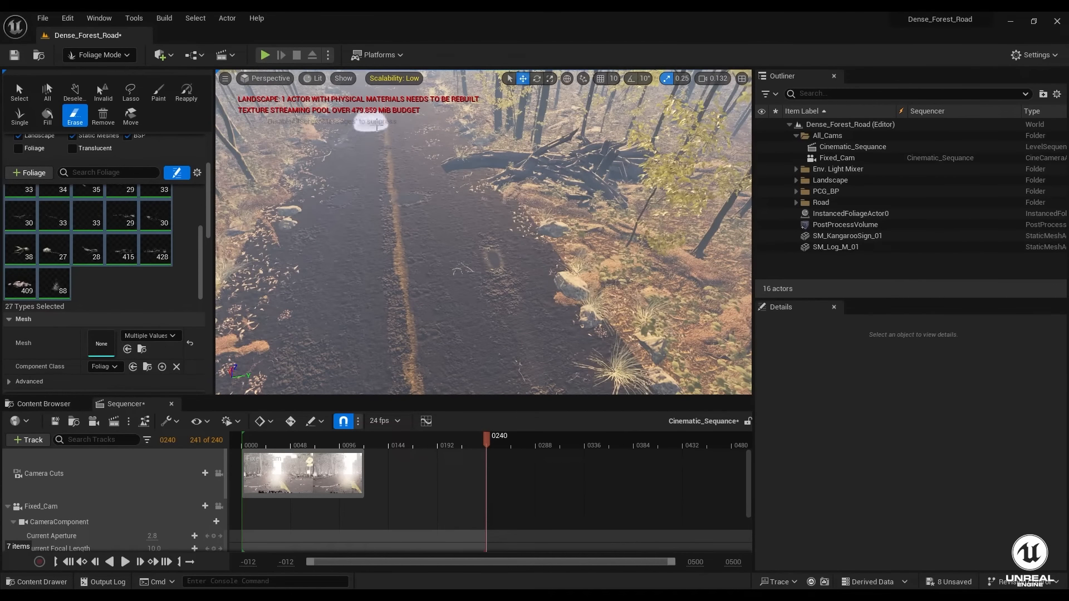
- Erase the scattered leaves and branches from the middle of the road beyond the fallen log
shift+drag(413, 141, 416, 137)
key(e)
right_drag(417, 136, 415, 122)
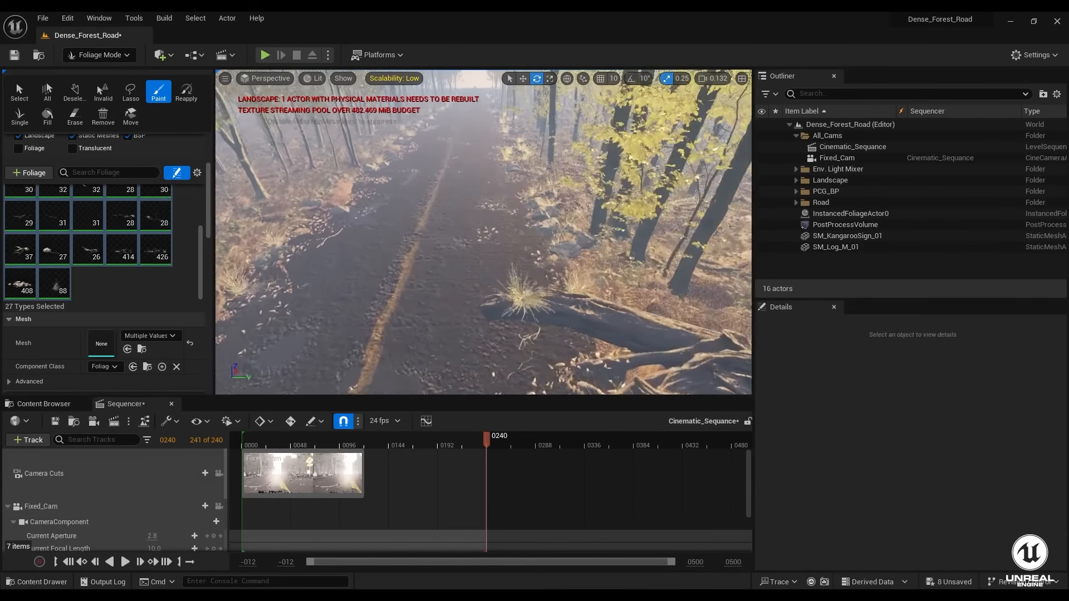
right_drag(440, 195, 432, 196)
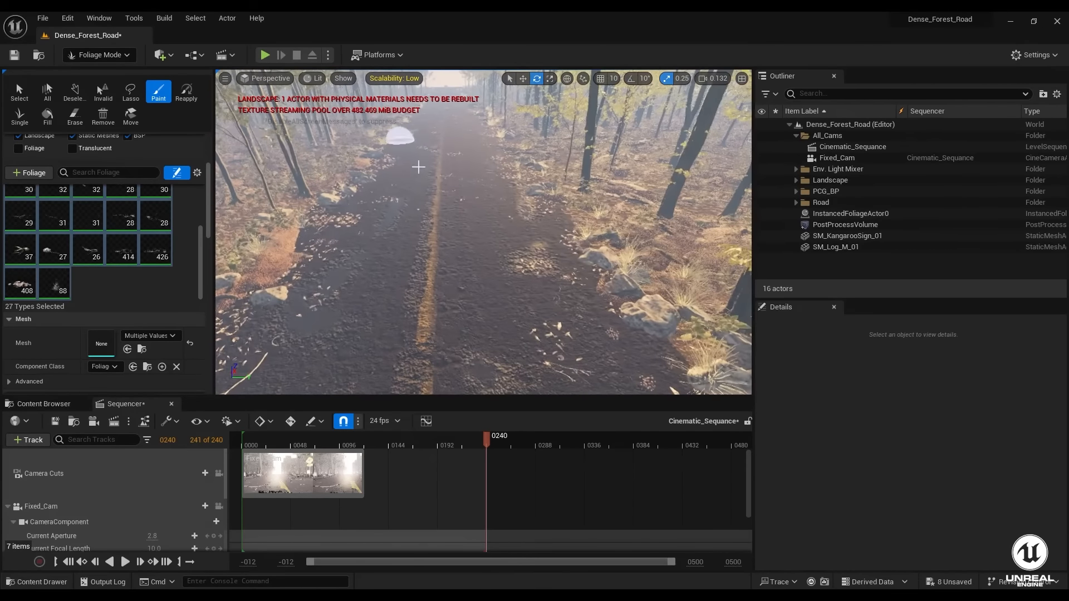
shift+drag(432, 196, 420, 216)
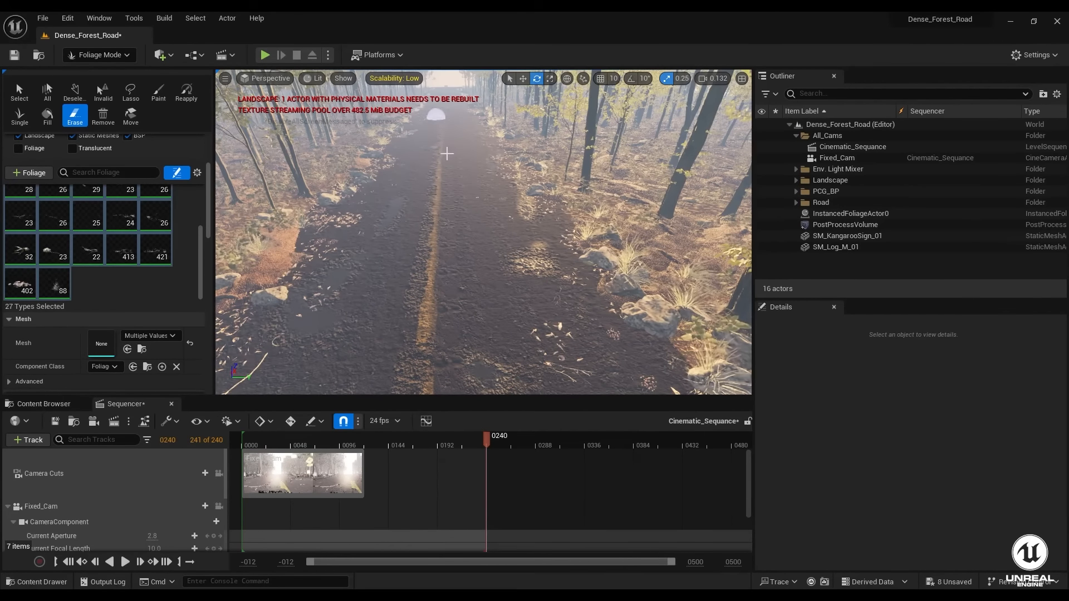
shift+drag(448, 154, 449, 162)
right_drag(449, 161, 449, 163)
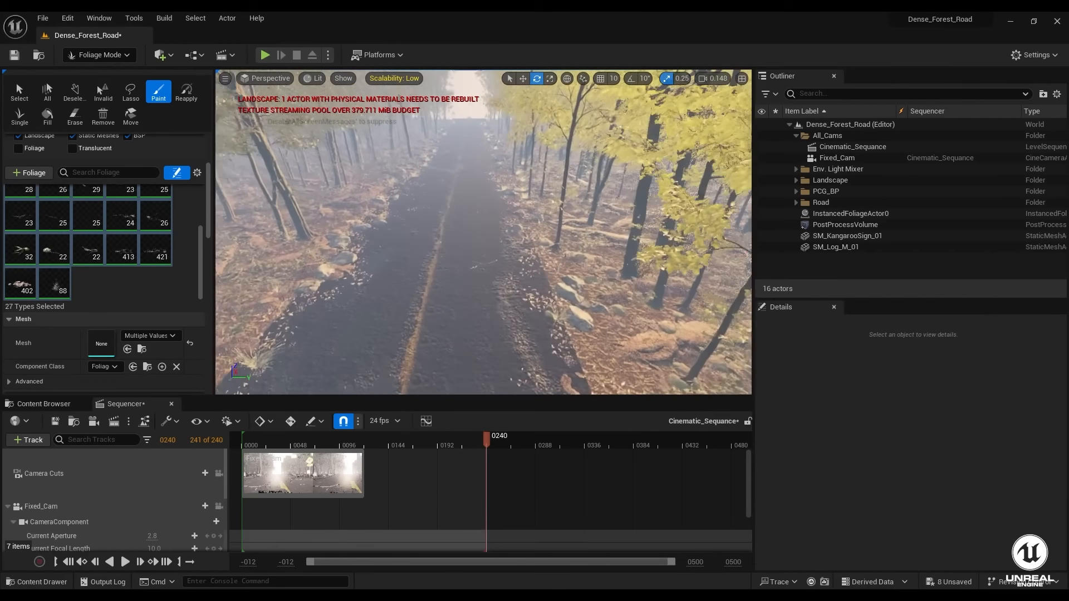
- Clear the remaining foliage debris from both lanes along the more distant stretch of road
right_drag(452, 209, 450, 212)
mouse_move(454, 214)
shift+mouse_down()
mouse_move(472, 248)
mouse_move(466, 270)
shift+mouse_up()
mouse_move(466, 270)
right_down()
mouse_move(451, 234)
mouse_move(464, 254)
mouse_move(449, 267)
right_up()
mouse_move(447, 269)
shift+mouse_down()
mouse_move(440, 219)
mouse_move(490, 215)
shift+mouse_up()
right_drag(499, 214, 484, 264)
key(shift)
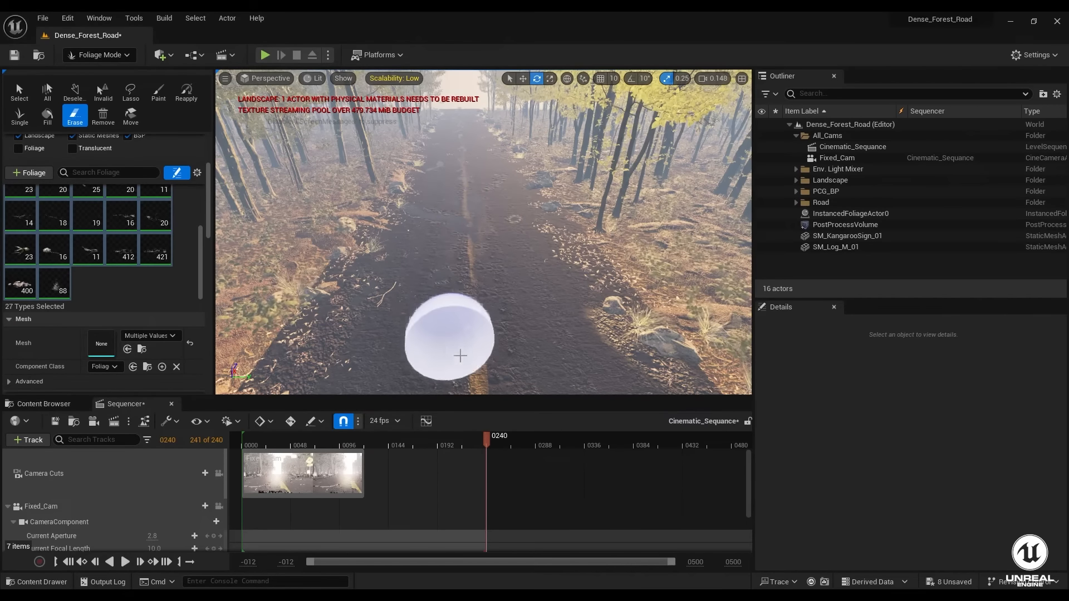
mouse_move(420, 335)
mouse_down()
mouse_move(415, 303)
mouse_move(455, 192)
mouse_up()
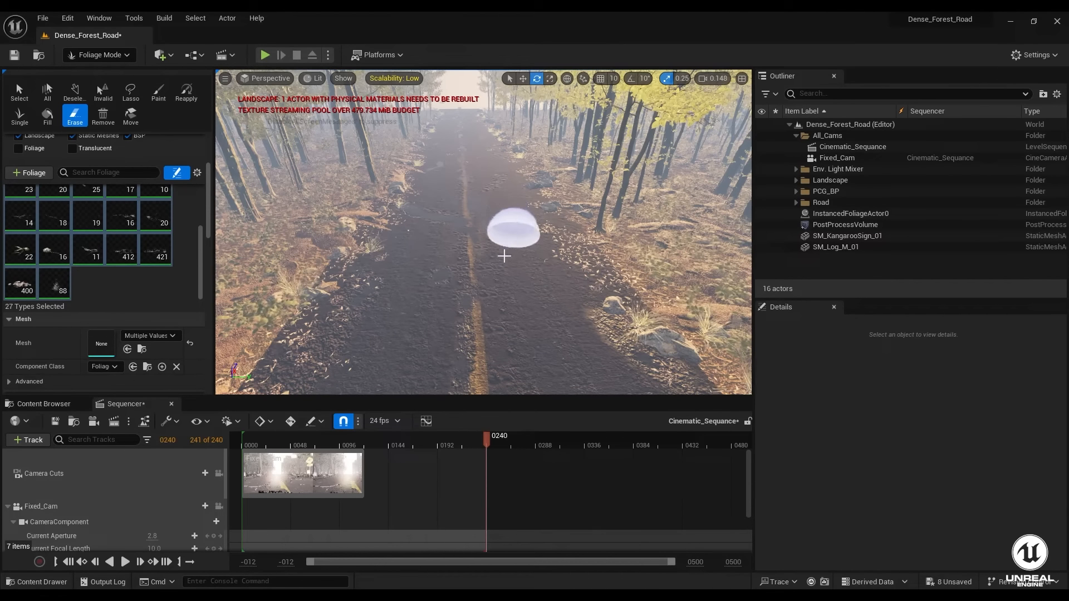
- Return to the start of the road and switch the editor back to Selection mode
mouse_move(451, 237)
right_down()
mouse_move(267, 239)
mouse_move(232, 196)
mouse_move(273, 249)
mouse_move(125, 248)
right_up()
key(w)
key(w)
key(w)
key(d)
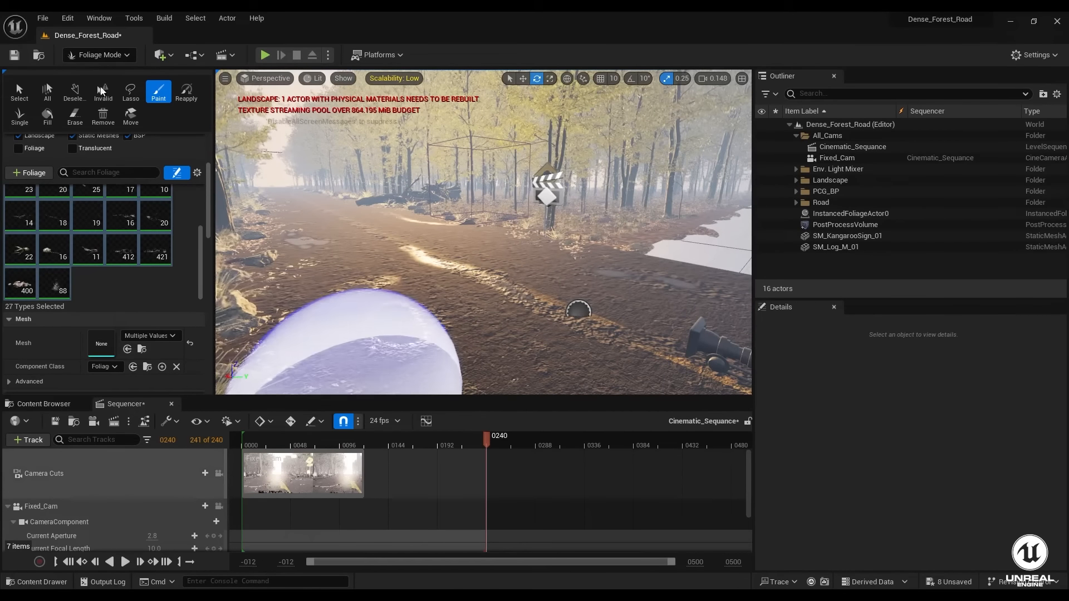
click(99, 55)
click(95, 73)
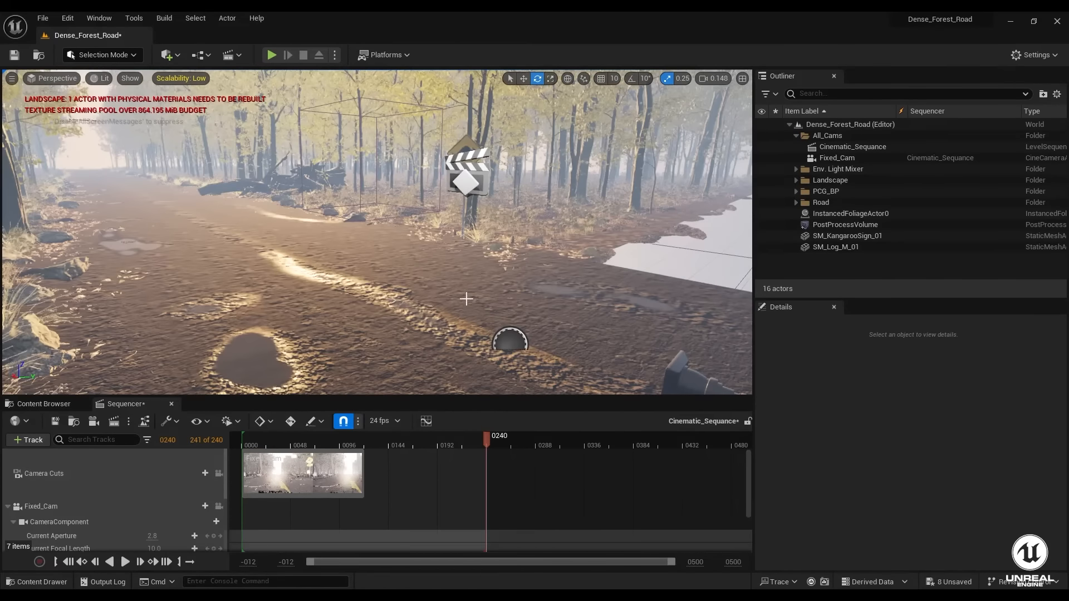
key(s)
right_drag(465, 299, 509, 320)
key(d)
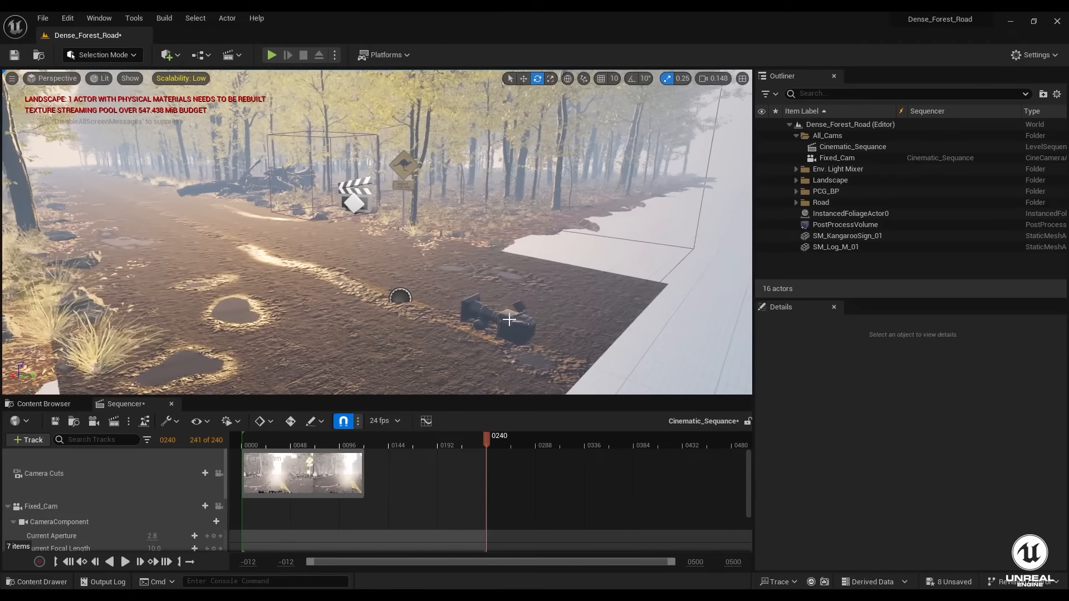
click(509, 320)
key(w)
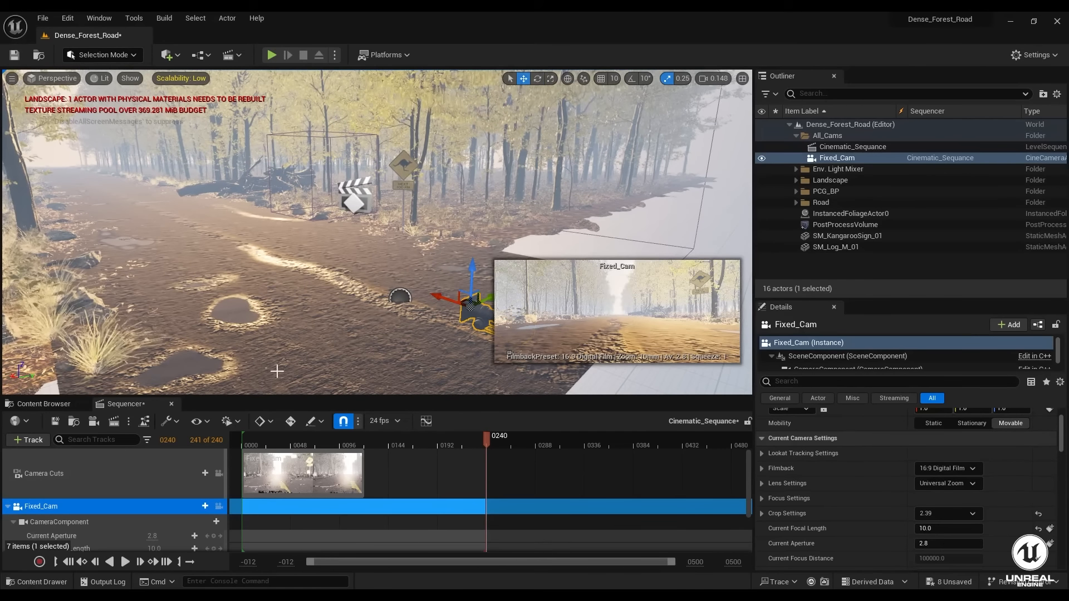
right_drag(509, 320, 512, 320)
right_click(271, 315)
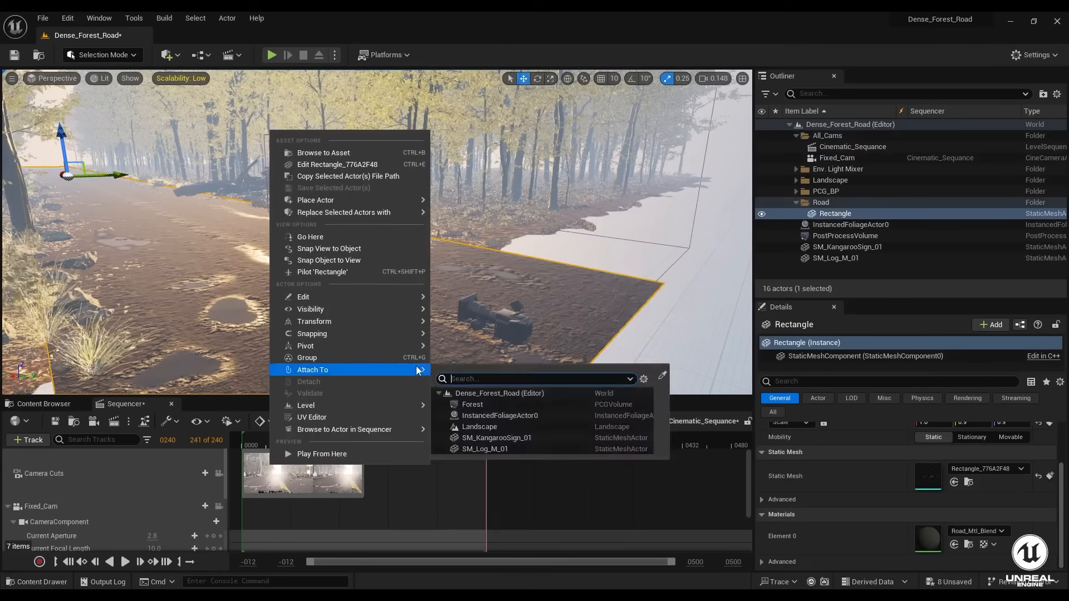
- Return the playhead to frame 0 and extend the Fixed_Cam camera cut section to frame 240
drag(482, 443, 243, 450)
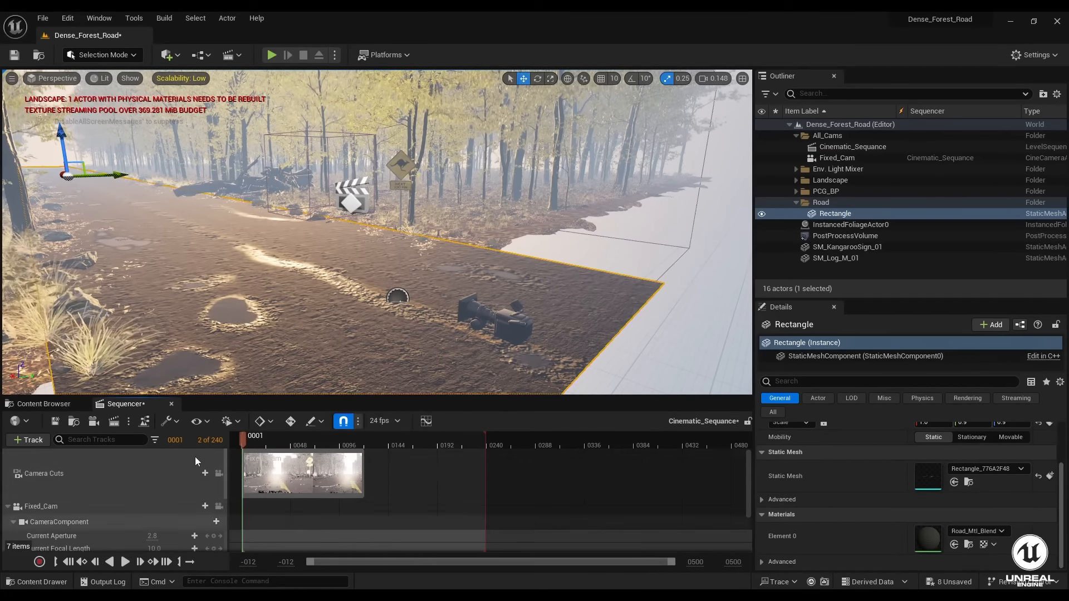
click(68, 562)
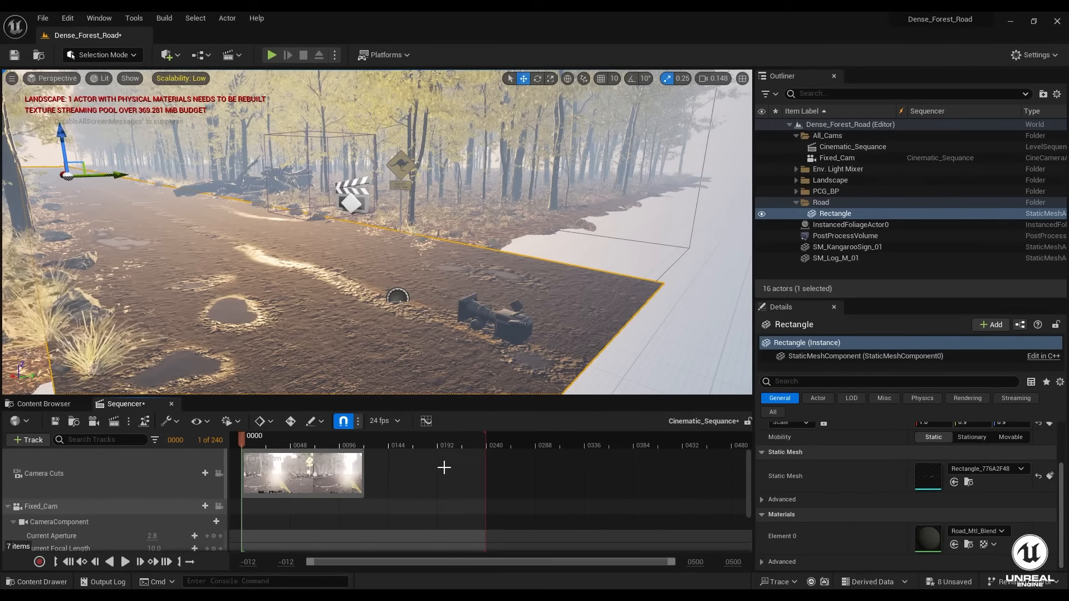
drag(364, 471, 485, 474)
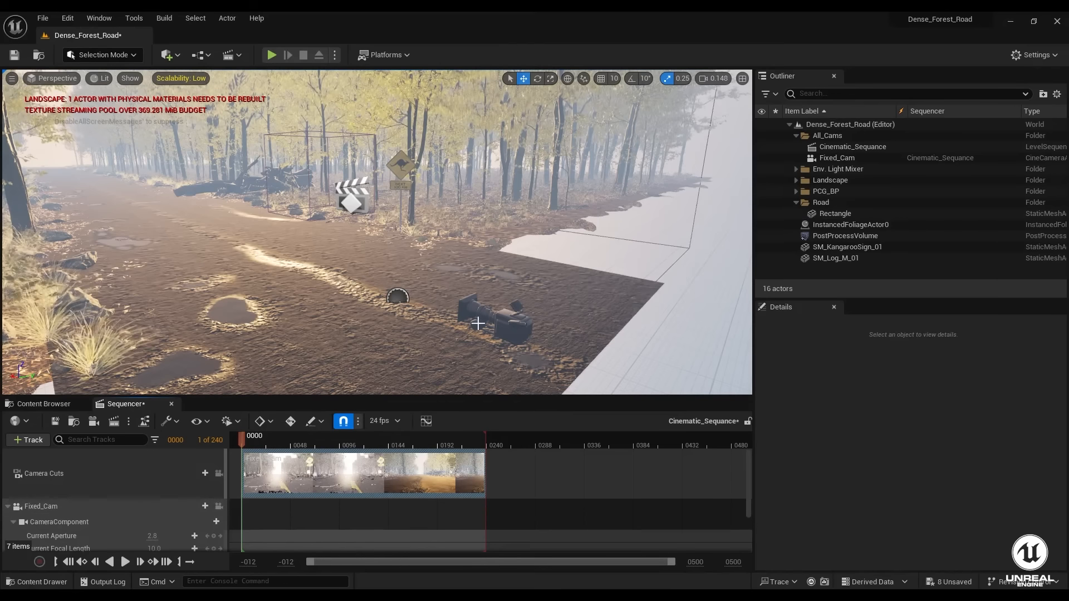
- Add a transform keyframe for Fixed_Cam at frame 0 and select the camera on the road
scroll(66, 520, down, 2)
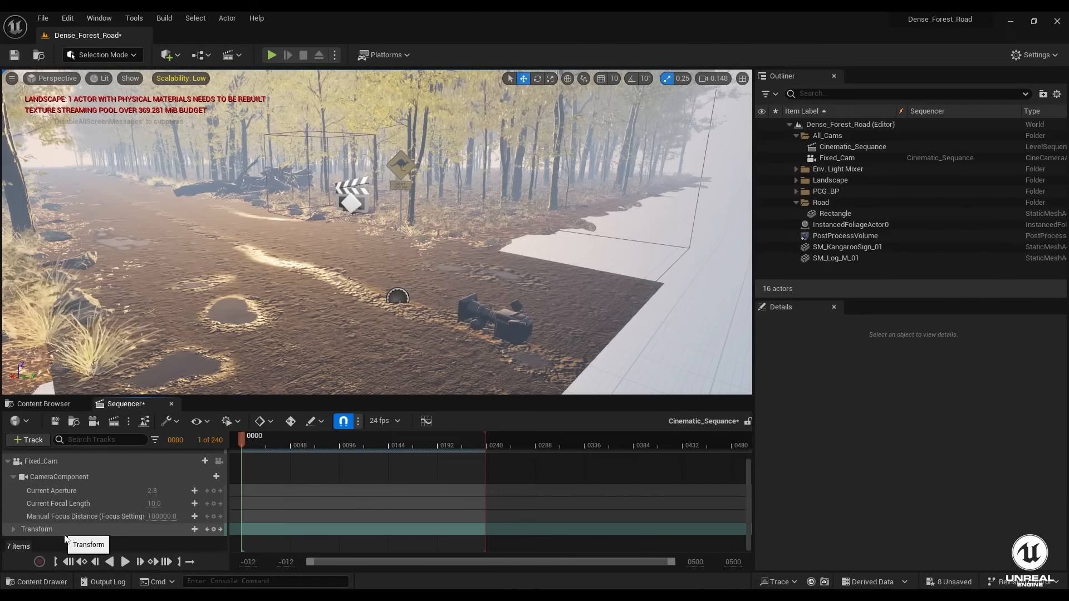
click(215, 530)
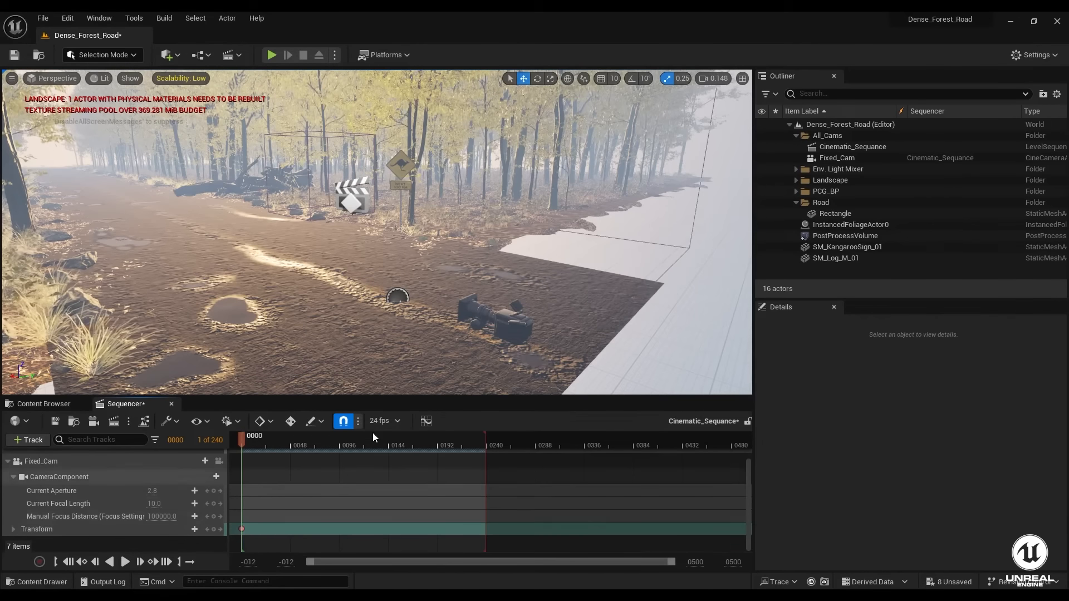
click(477, 324)
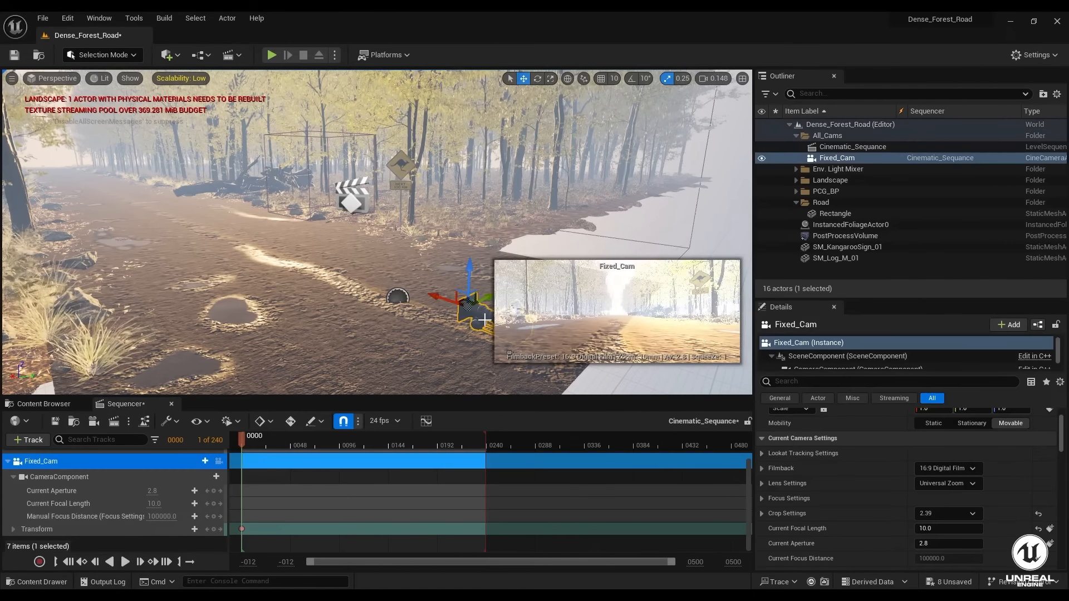
right_drag(438, 339, 321, 314)
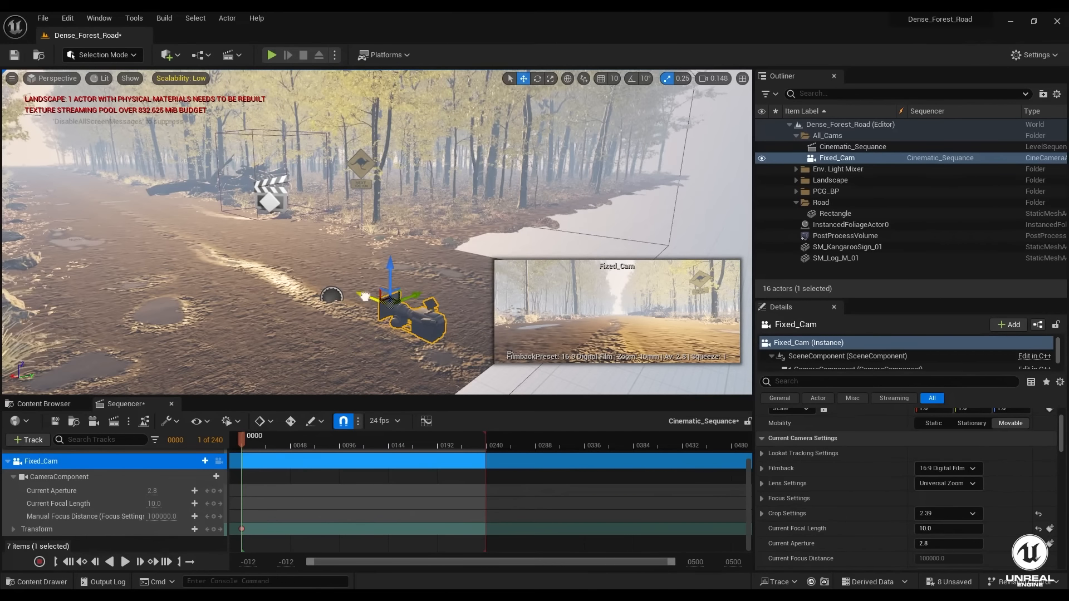
drag(364, 296, 290, 271)
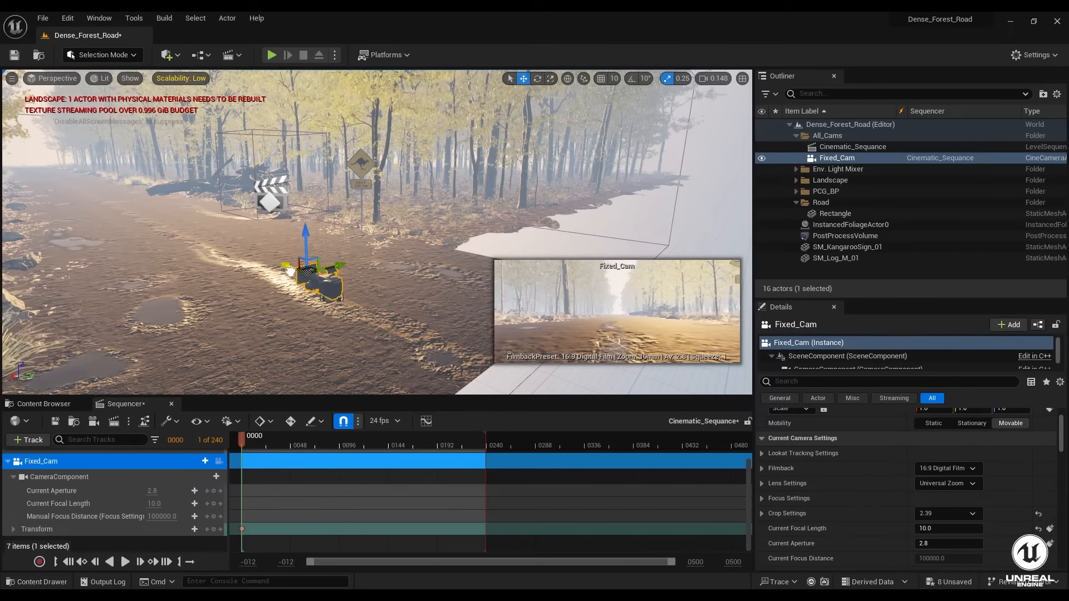
drag(306, 233, 309, 203)
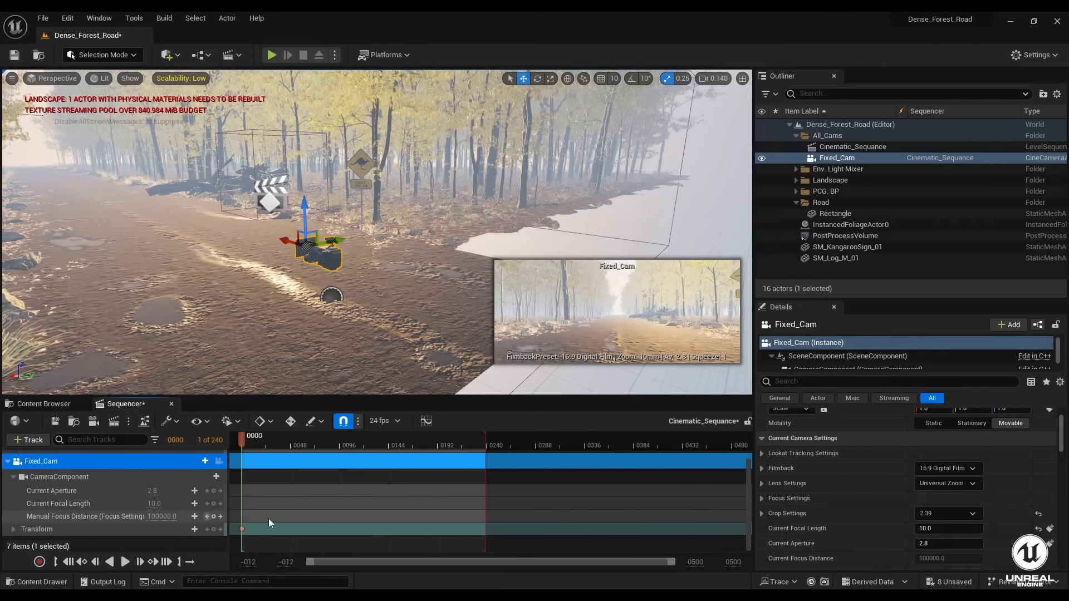
key(ctrl+z)
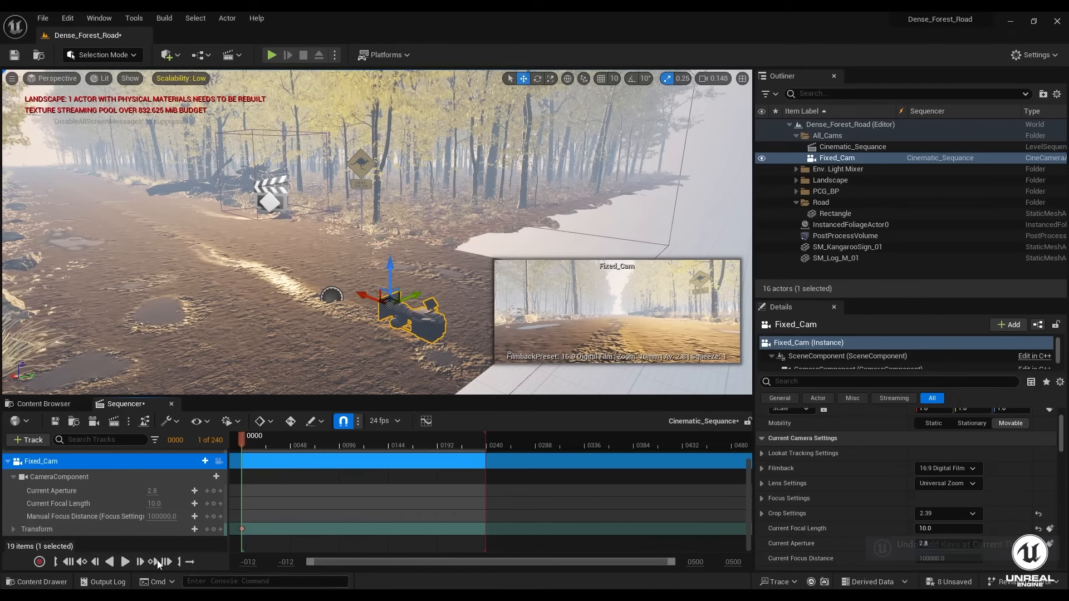
- Go to frame 240, raise Fixed_Cam slightly, move it a short way forward along the road, and key its transform
click(166, 563)
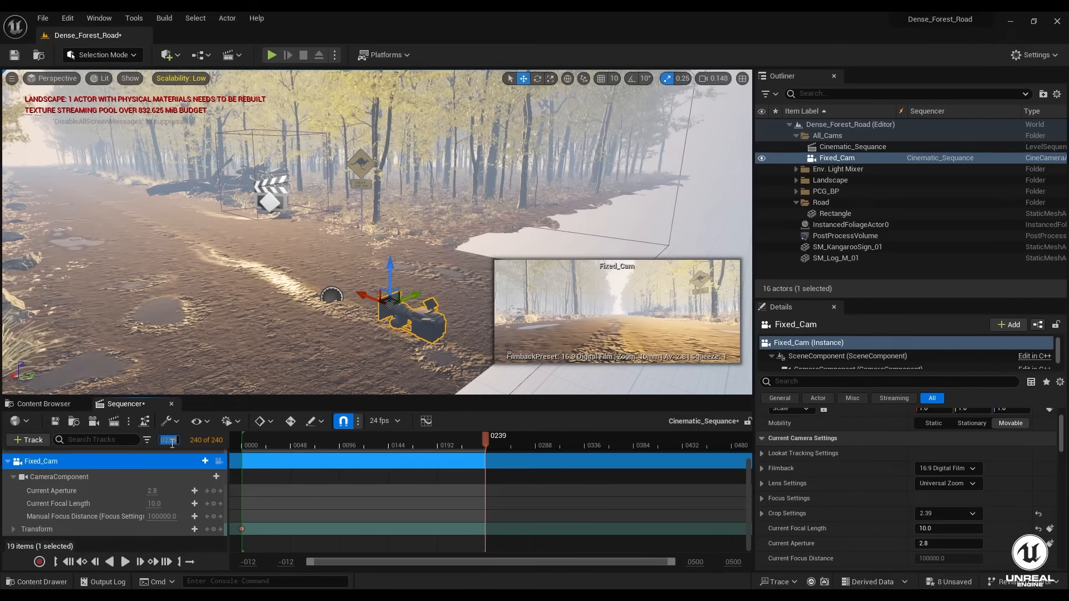
drag(170, 441, 181, 443)
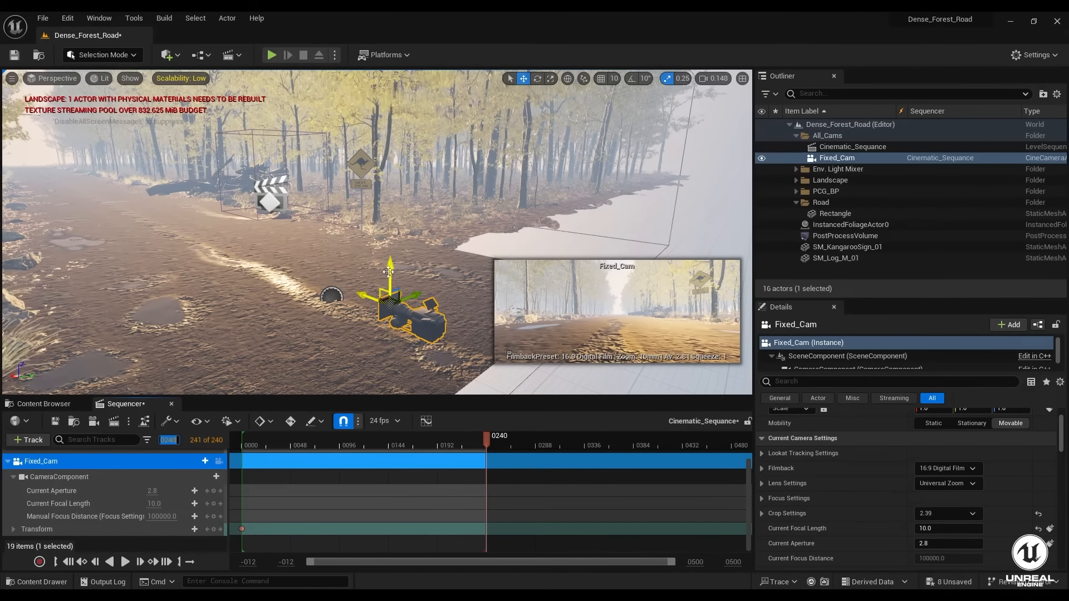
drag(393, 265, 399, 250)
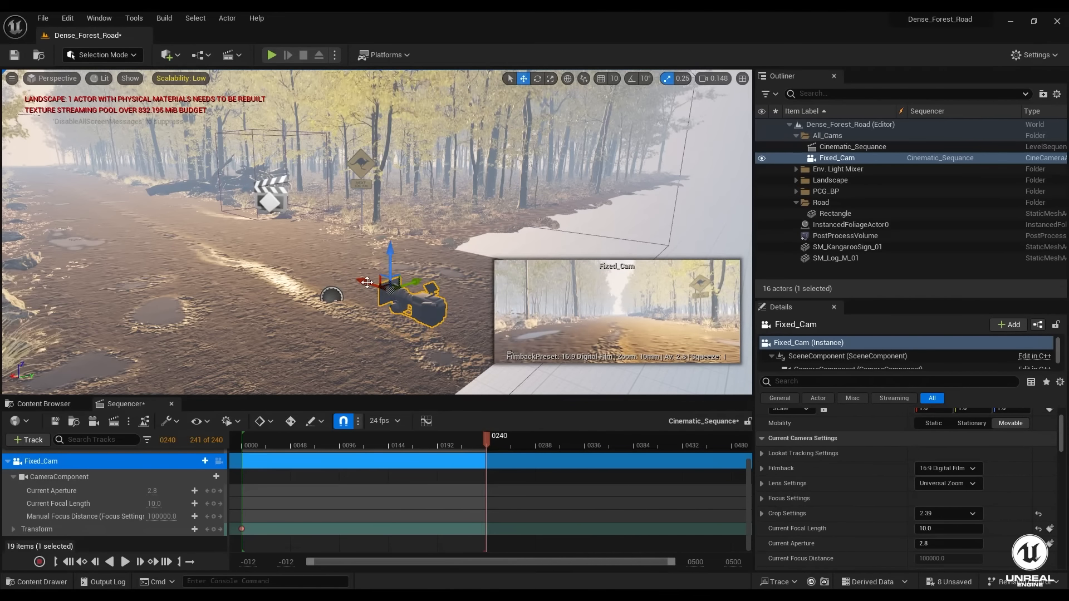
drag(367, 281, 343, 271)
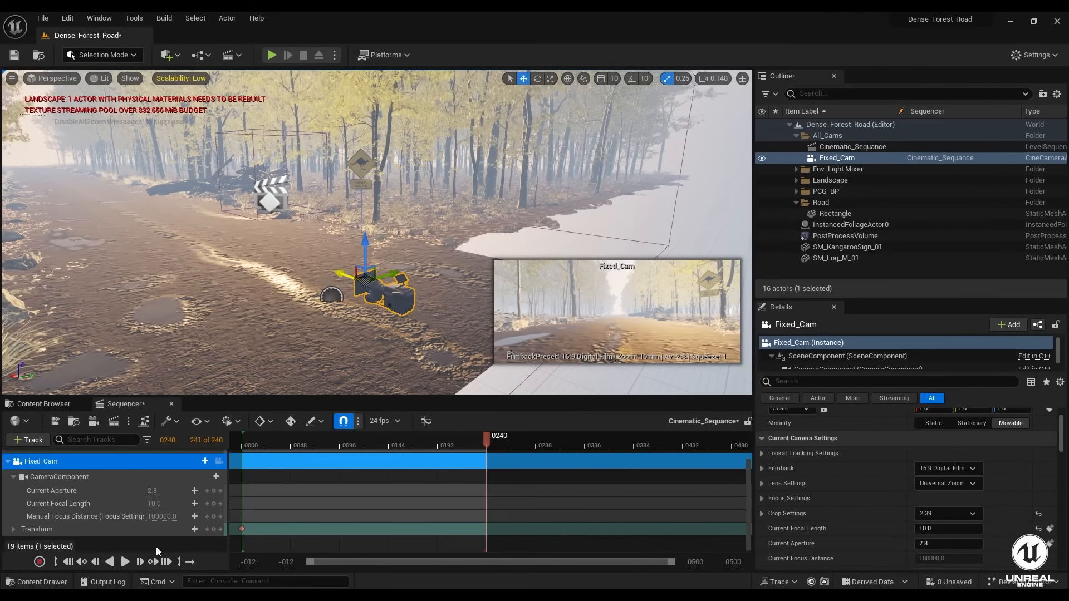
click(213, 529)
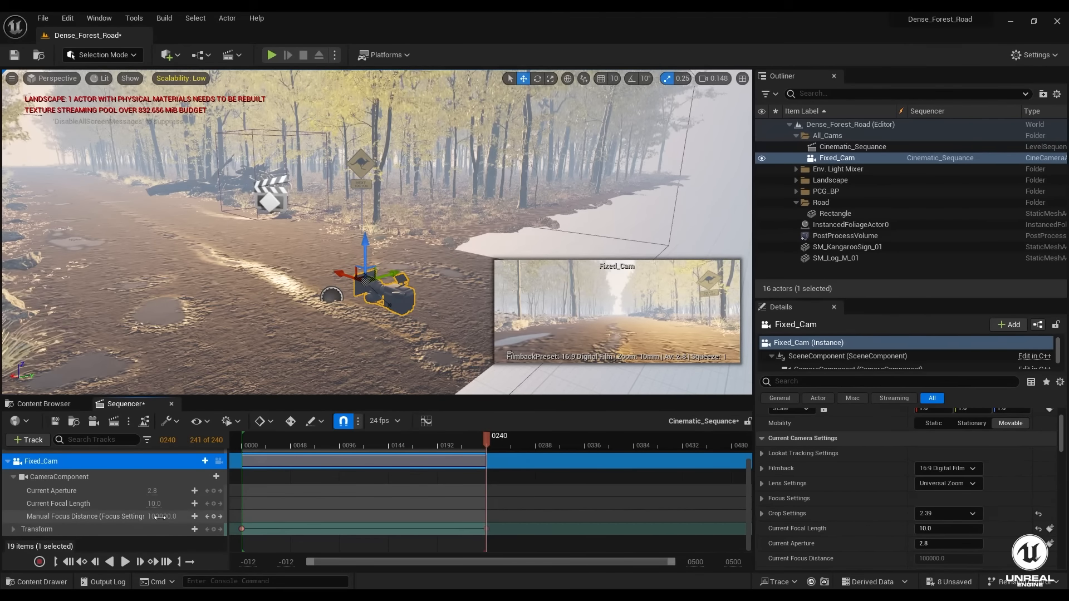
- Reduce Fixed_Cam's manual focus distance to about 21.76 and set all engine scalability groups to Cinematic
mouse_move(162, 517)
mouse_down()
mouse_move(125, 518)
mouse_move(160, 517)
mouse_up()
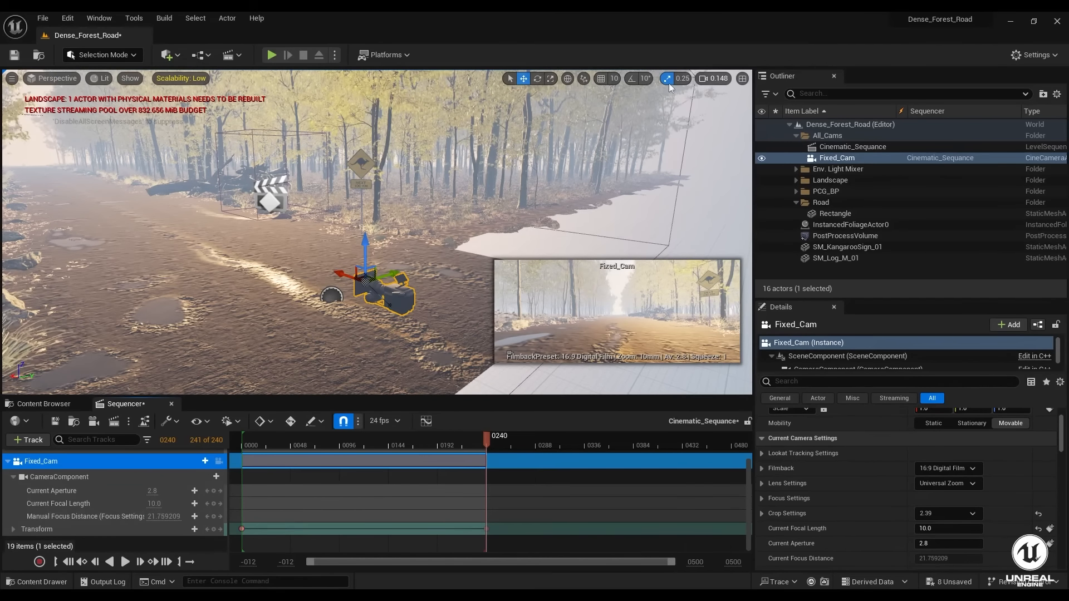
click(1027, 55)
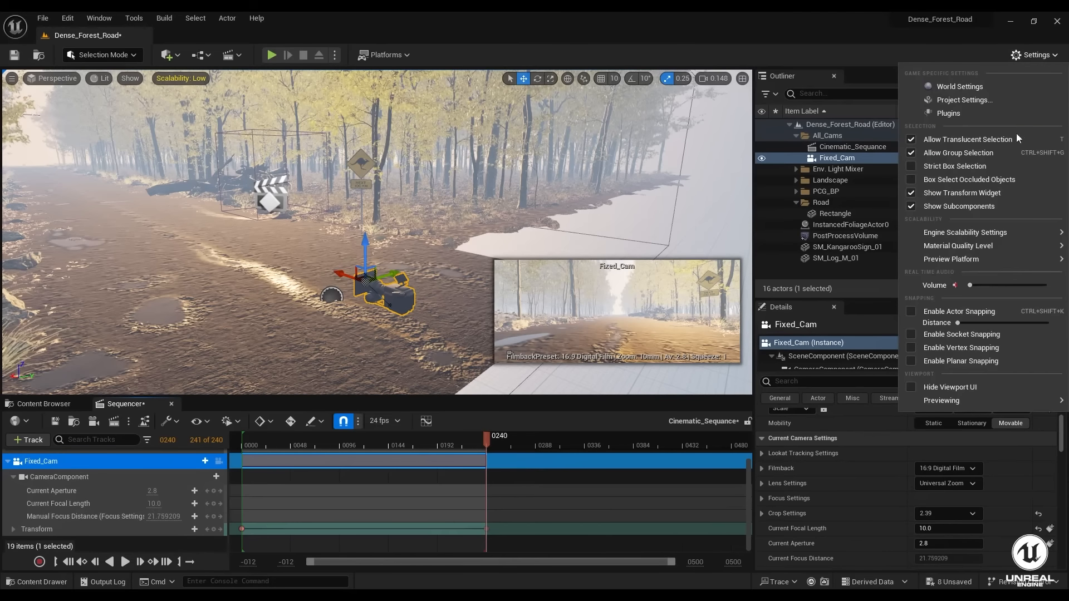
mouse_move(979, 230)
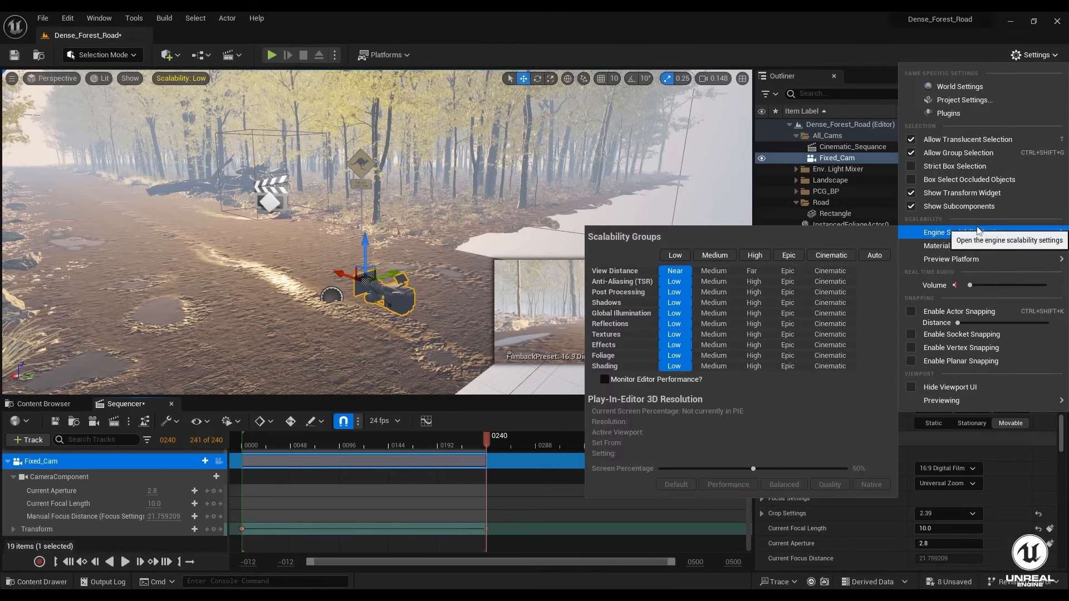
click(825, 256)
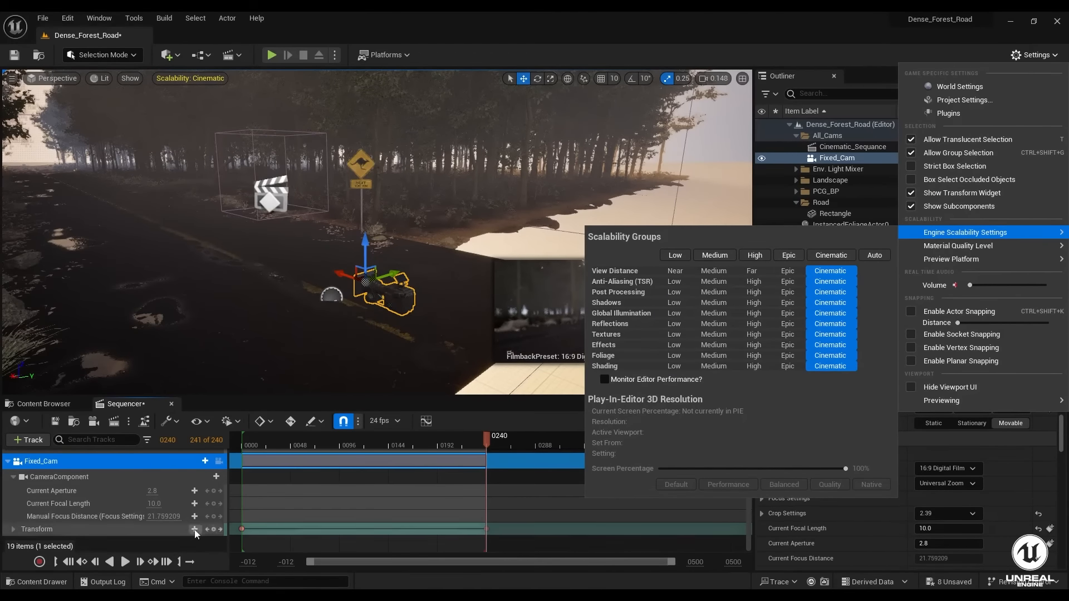
click(165, 547)
click(144, 548)
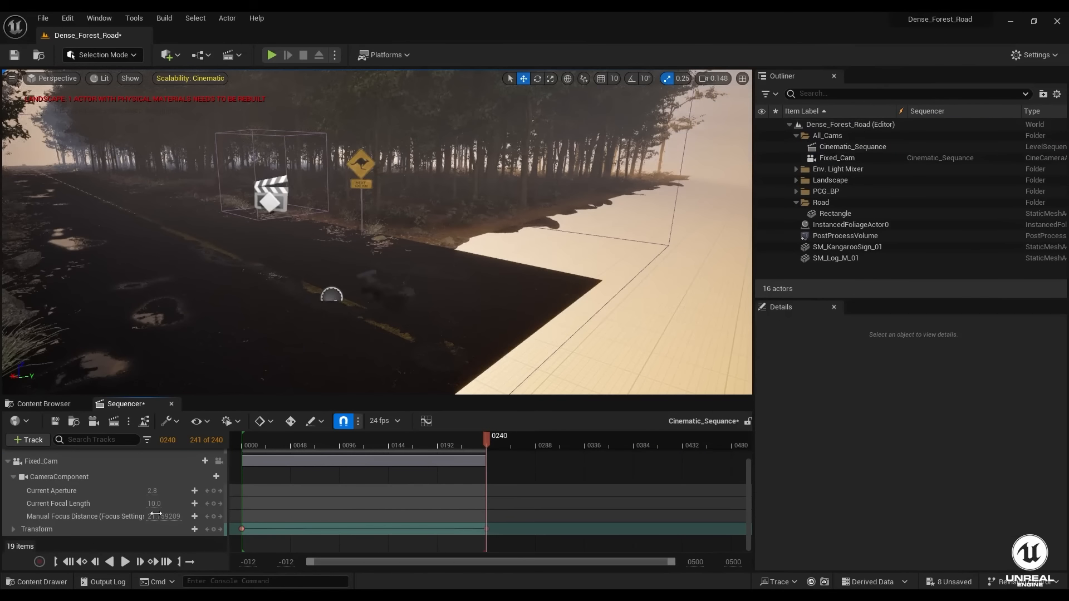
- Set Fixed_Cam's manual focus distance to 100 and add a keyframe for it at frame 0
click(837, 158)
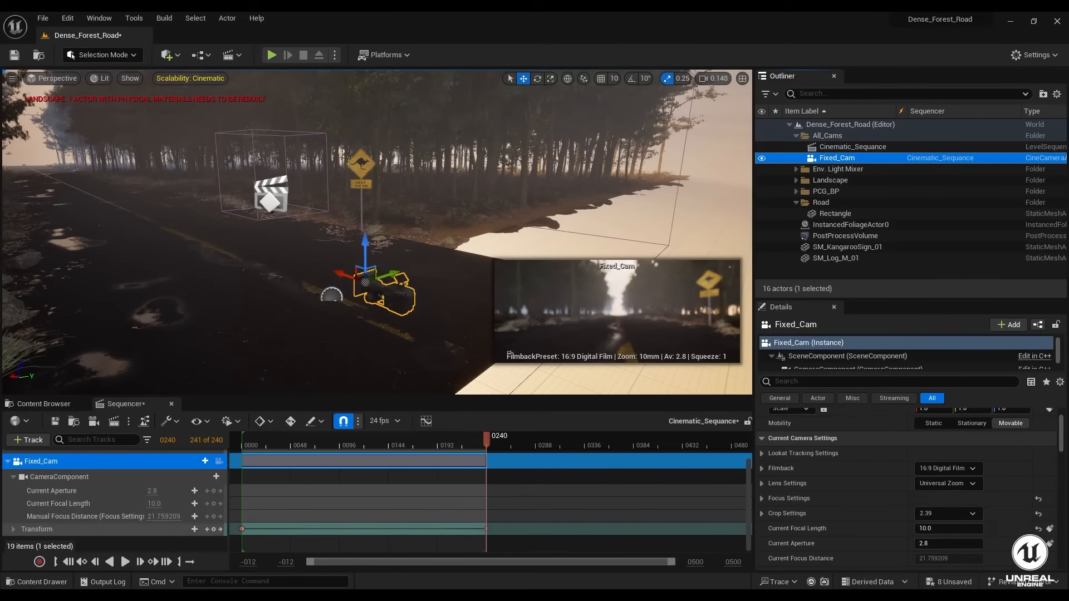
mouse_move(164, 517)
mouse_down()
mouse_move(185, 516)
mouse_move(158, 517)
mouse_up()
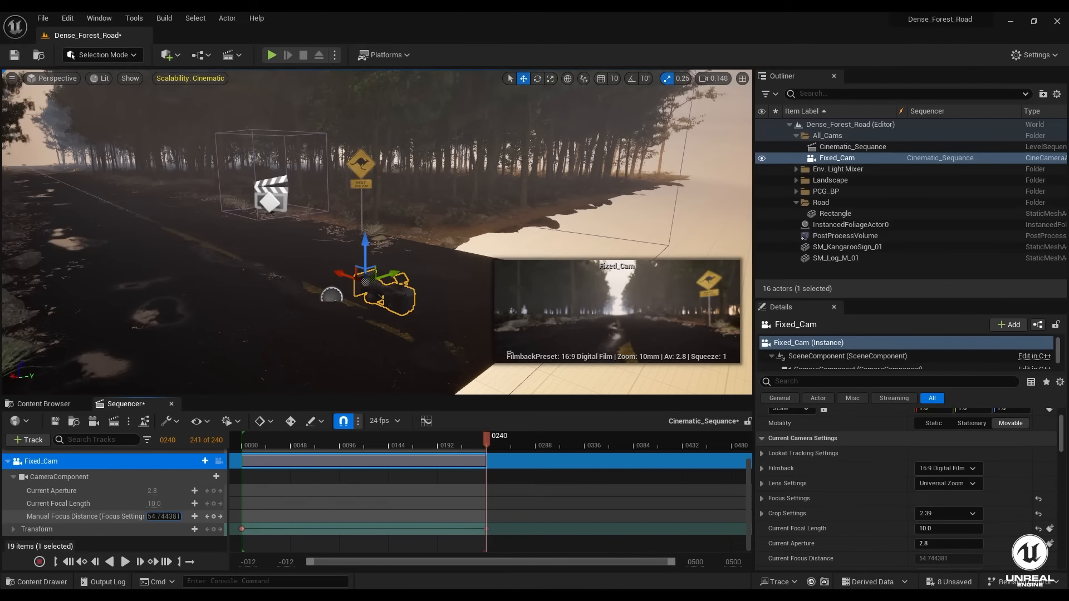
click(158, 517)
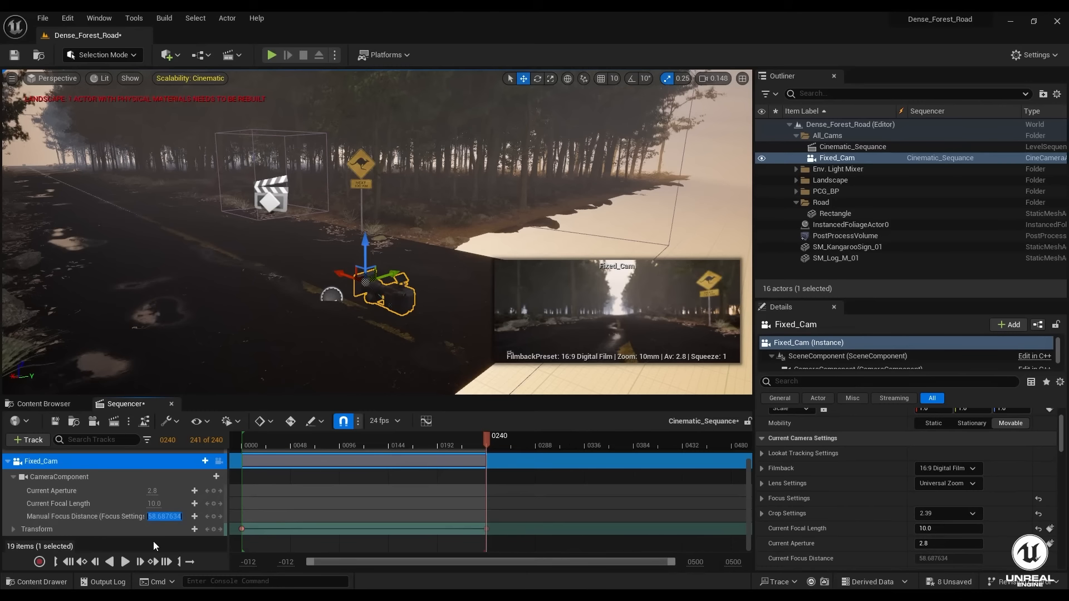
text(100)
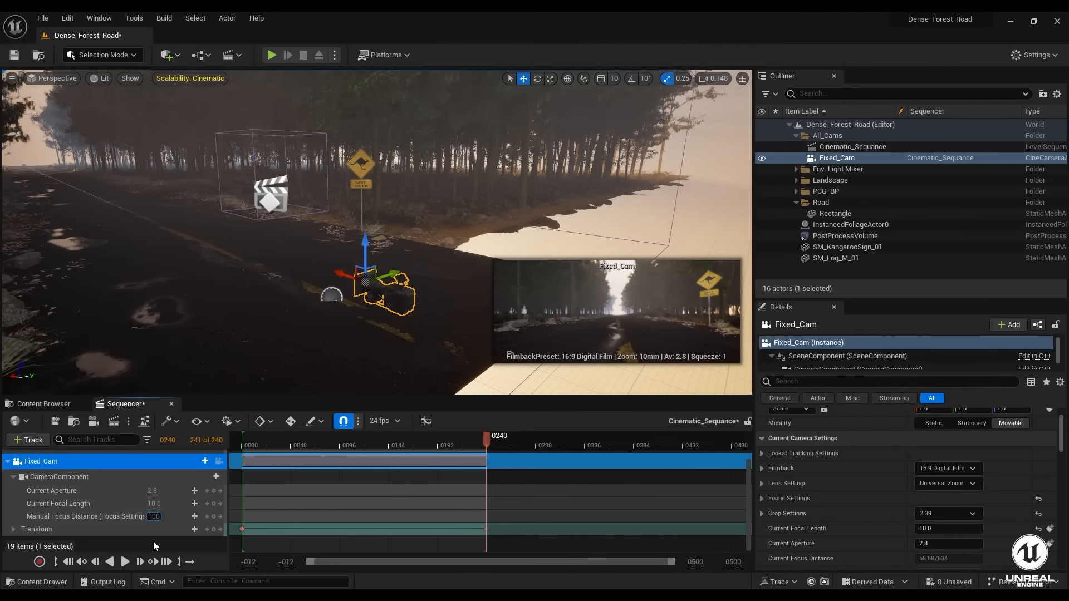
key(Return)
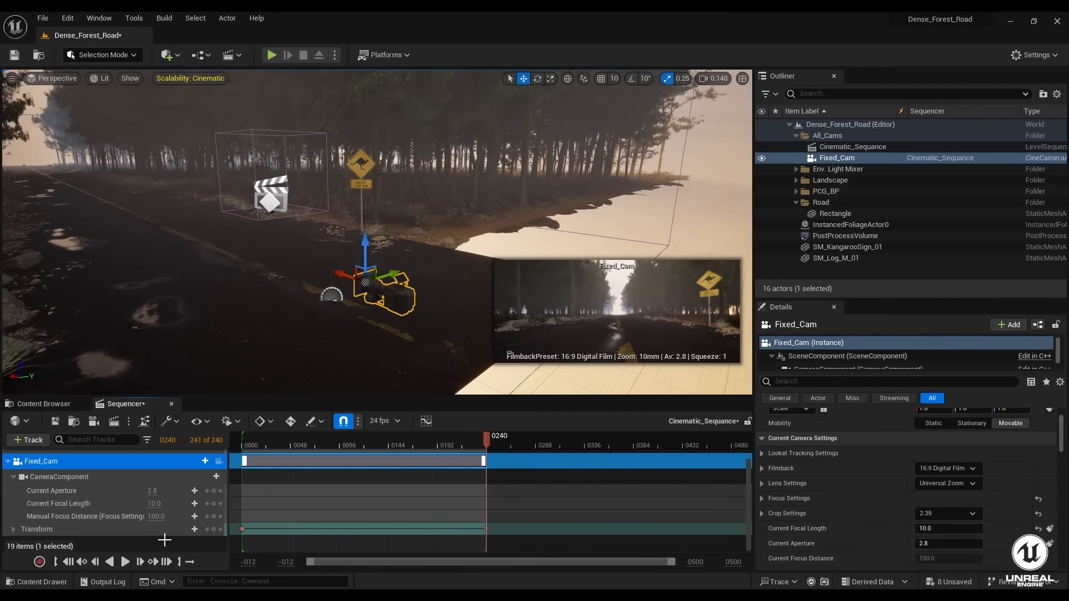
click(69, 562)
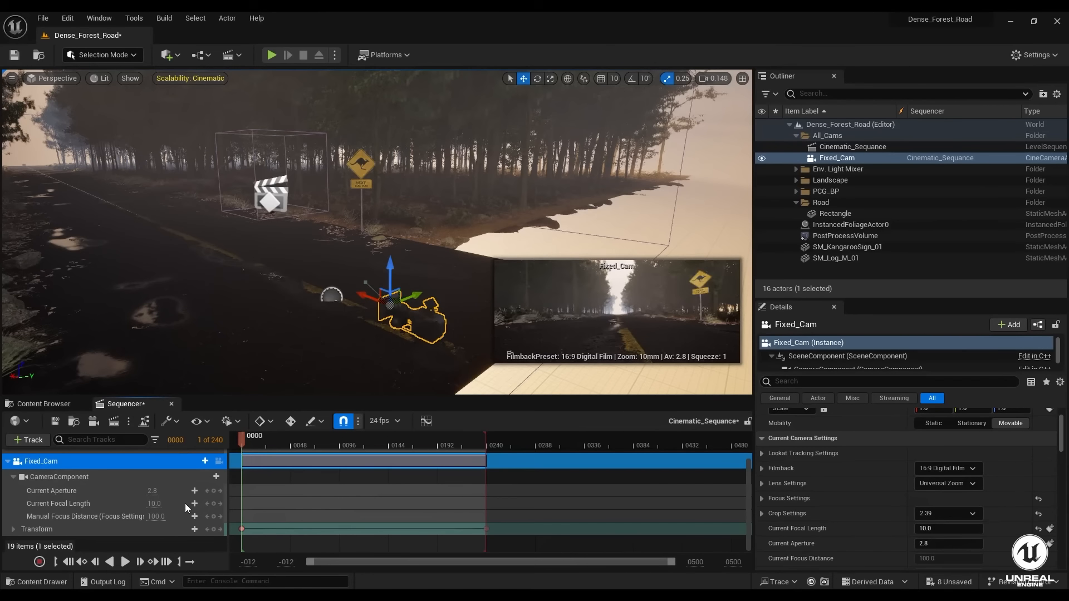
click(213, 518)
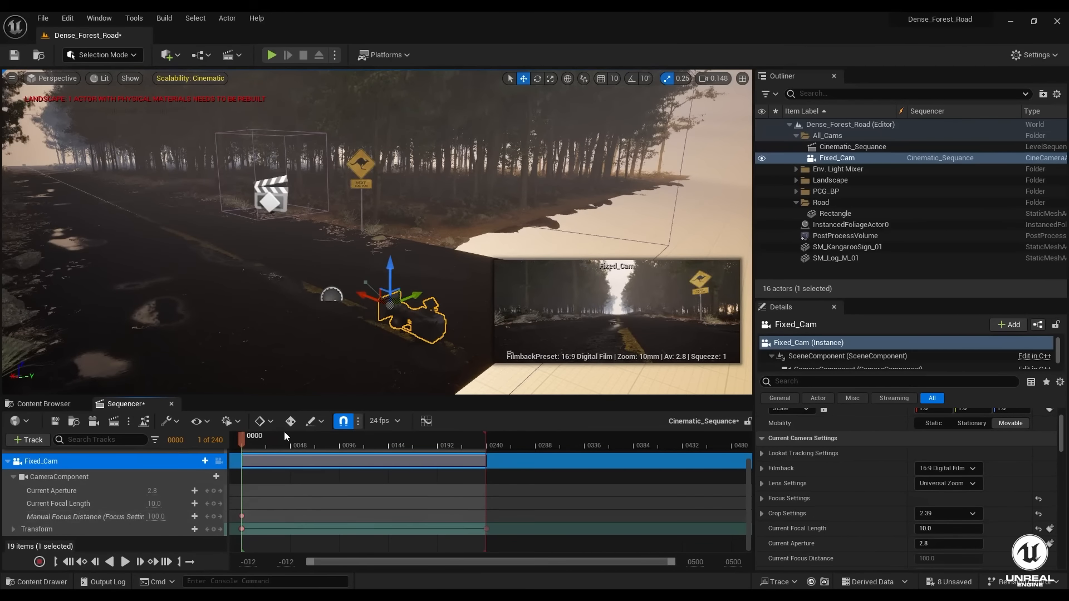
- Move the playhead to frame 240 and key Fixed_Cam's manual focus distance at 200 there
drag(449, 452, 489, 461)
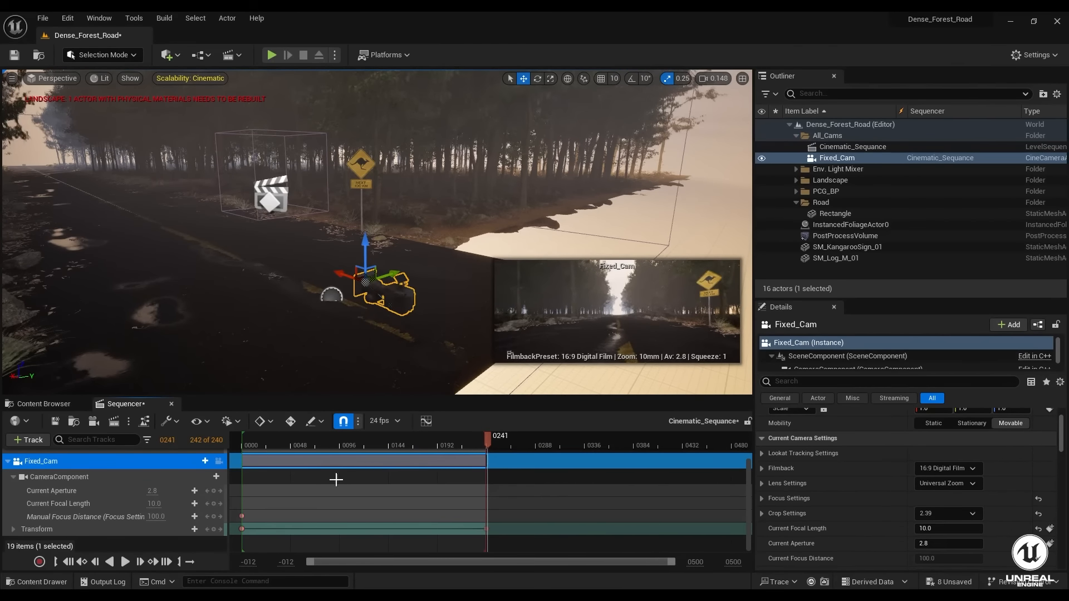
click(172, 440)
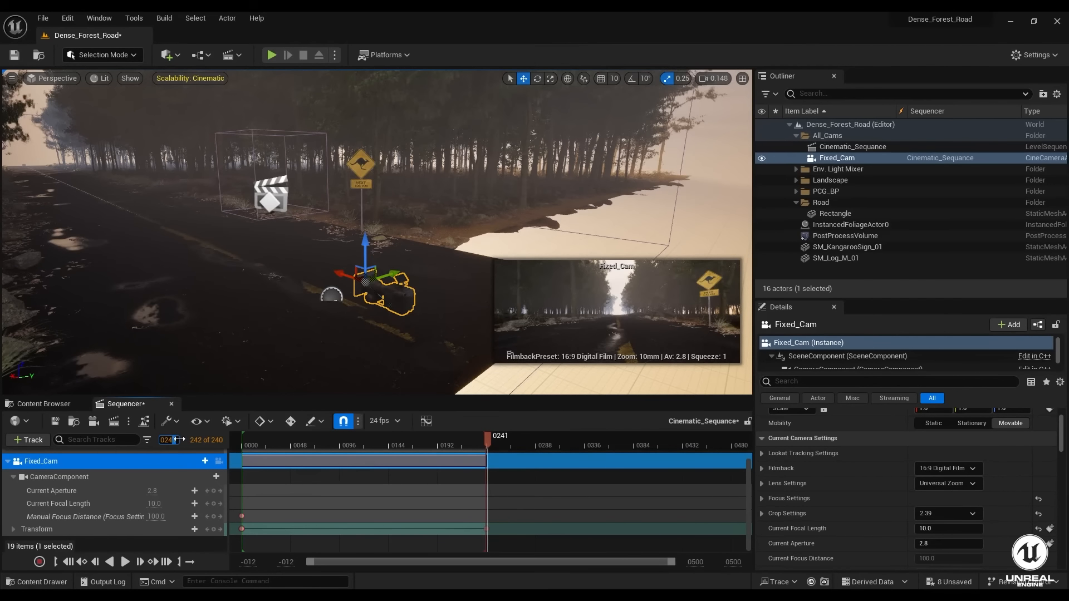
drag(173, 440, 179, 440)
text(0)
key(Return)
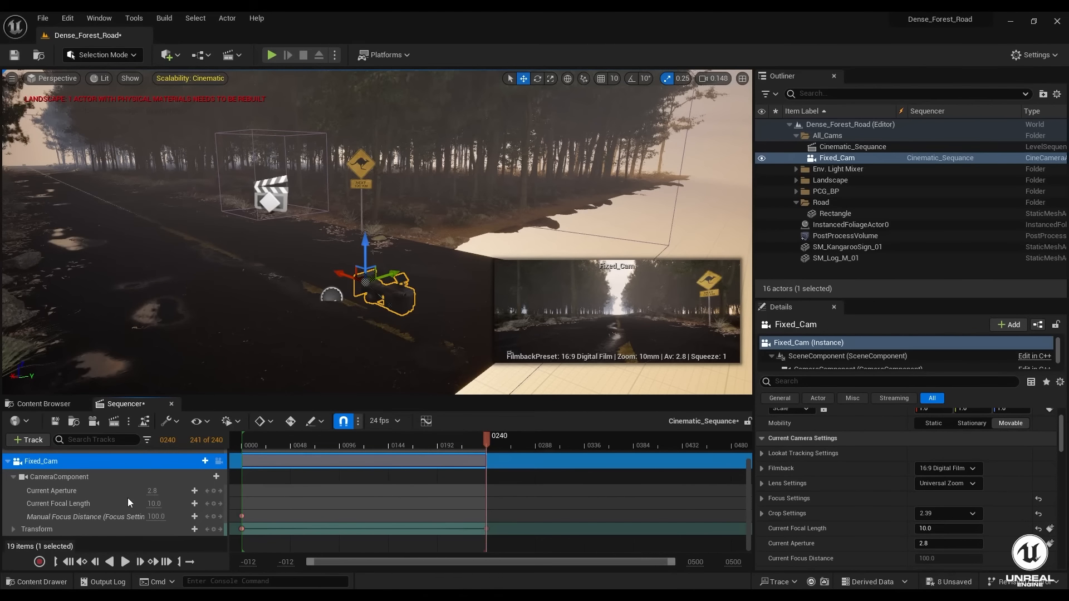
click(156, 517)
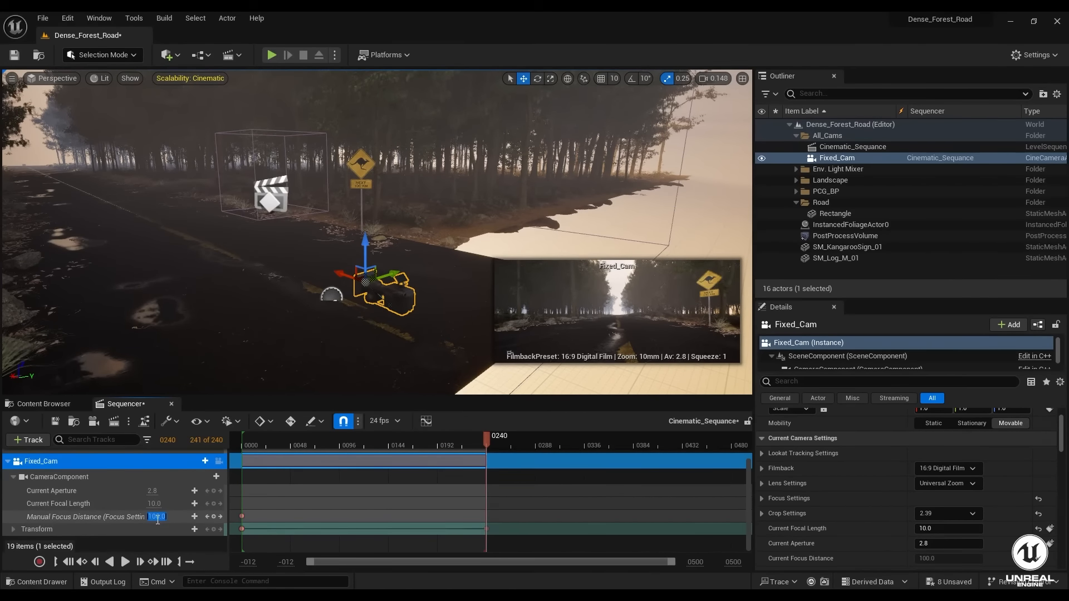
text(200)
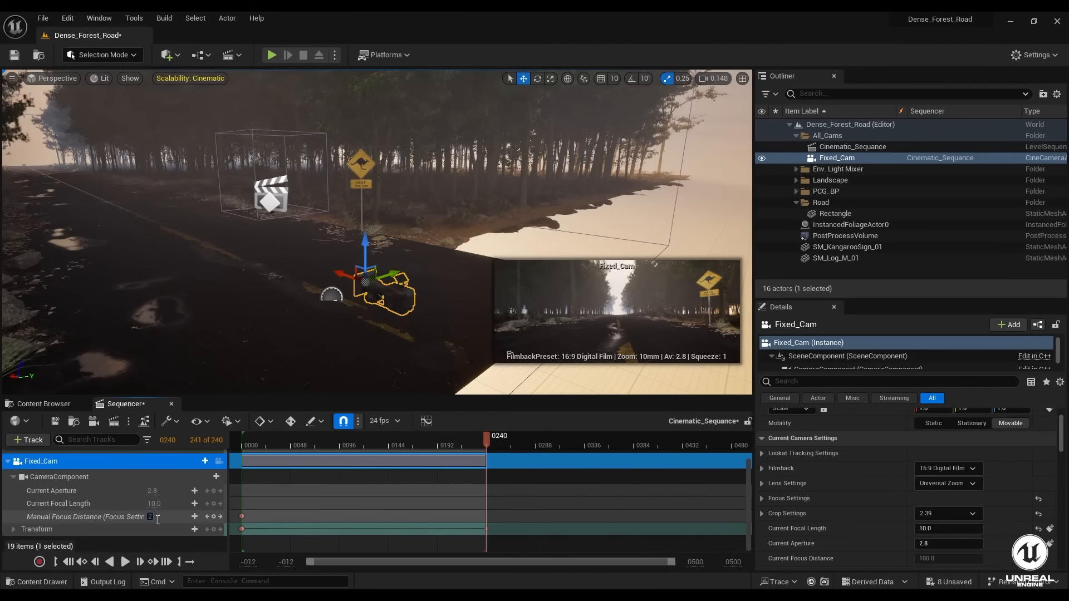
key(Return)
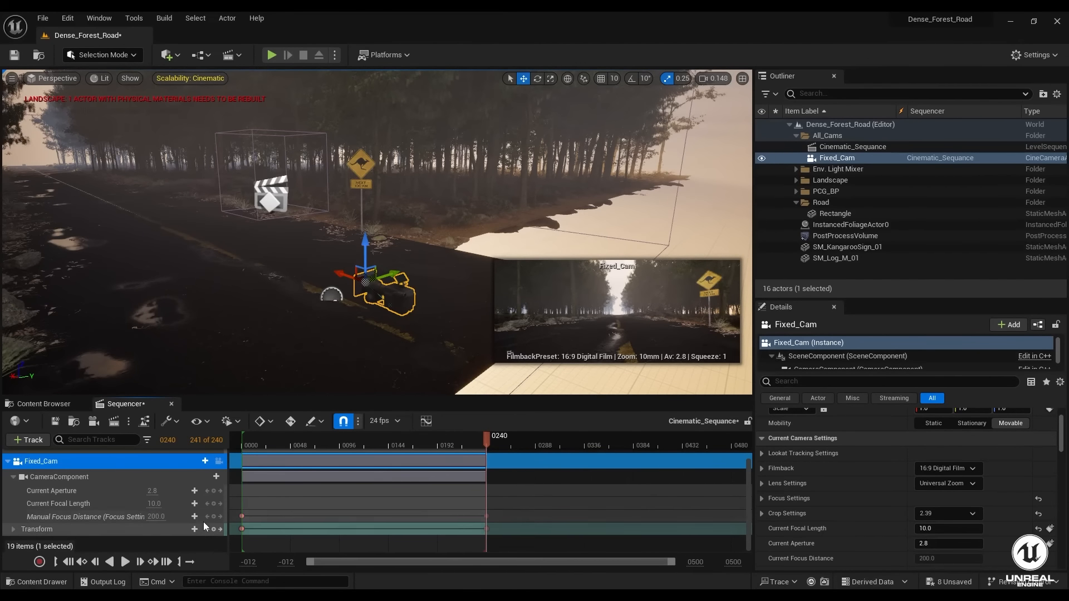